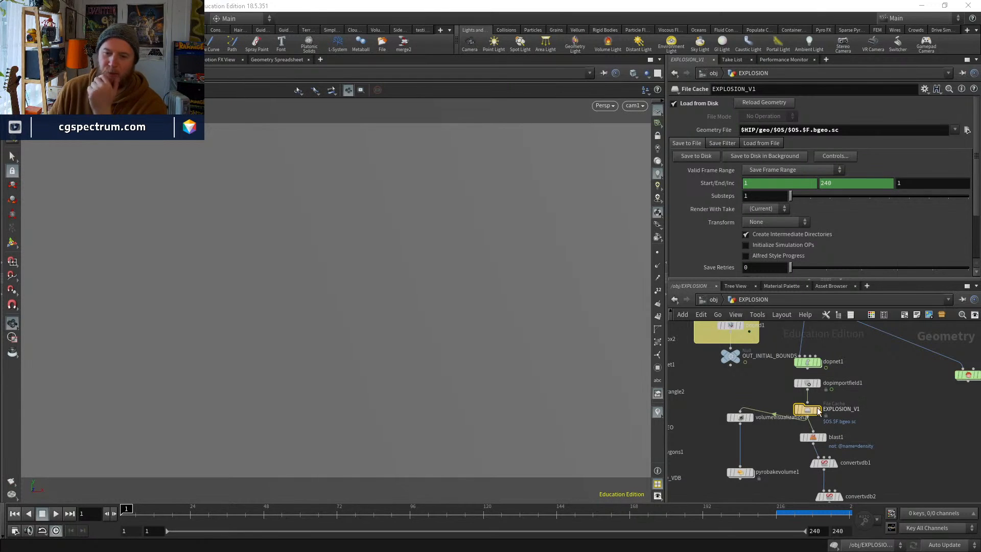
Arrange the volumevisualization1 and blast1 nodes below the EXPLOSION_V1 file cache, and display EXPLOSION_V1 in the viewport
{"action": "left_click_drag", "start_coordinate": [740, 418], "coordinate": [744, 438]}
{"action": "left_click_drag", "start_coordinate": [828, 443], "coordinate": [840, 442]}
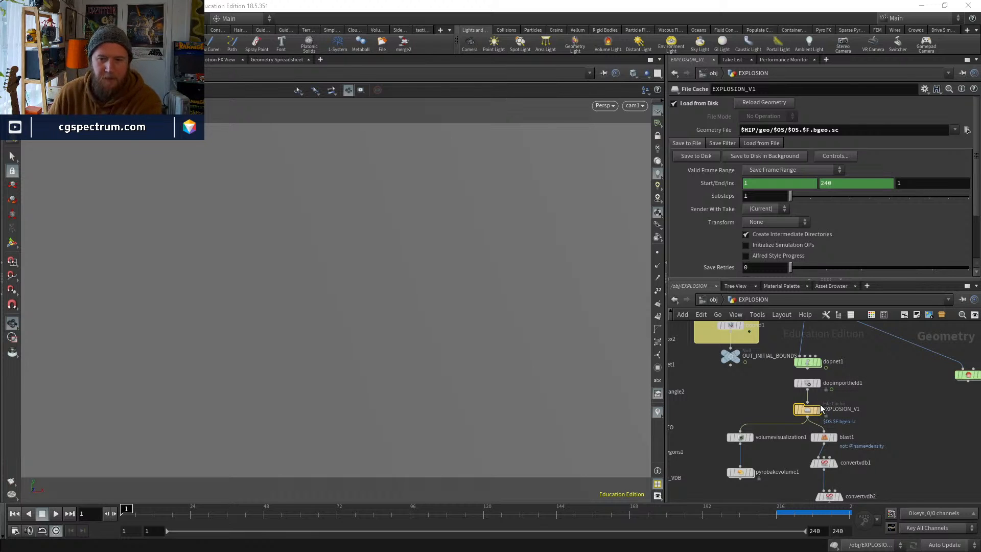
{"action": "mouse_move", "coordinate": [819, 412]}
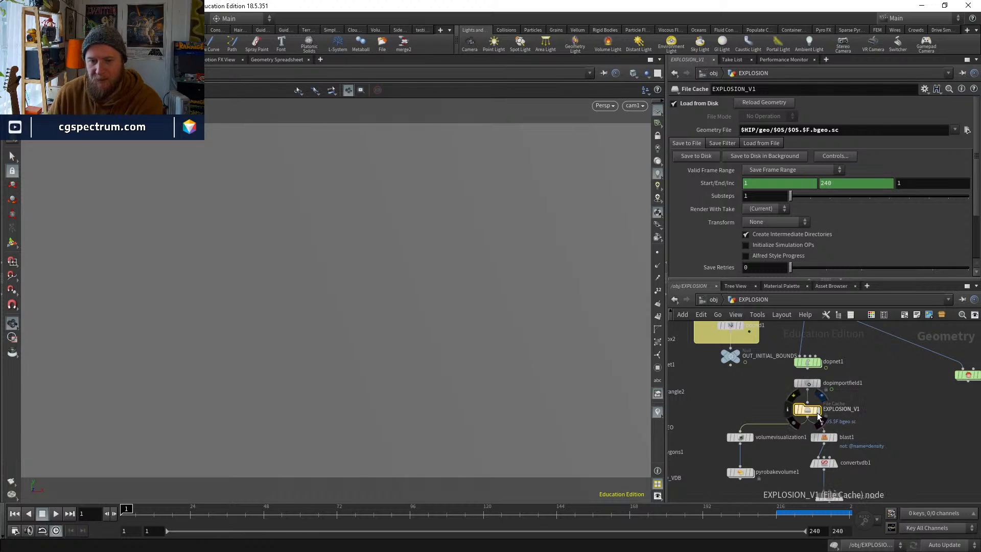
{"action": "left_click", "coordinate": [818, 411]}
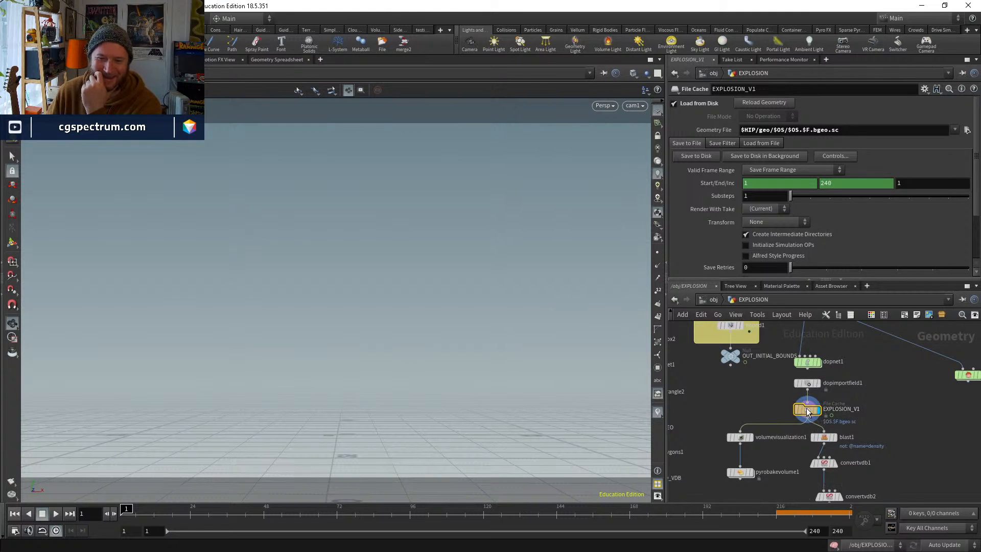
{"action": "left_click_drag", "start_coordinate": [807, 413], "coordinate": [816, 405]}
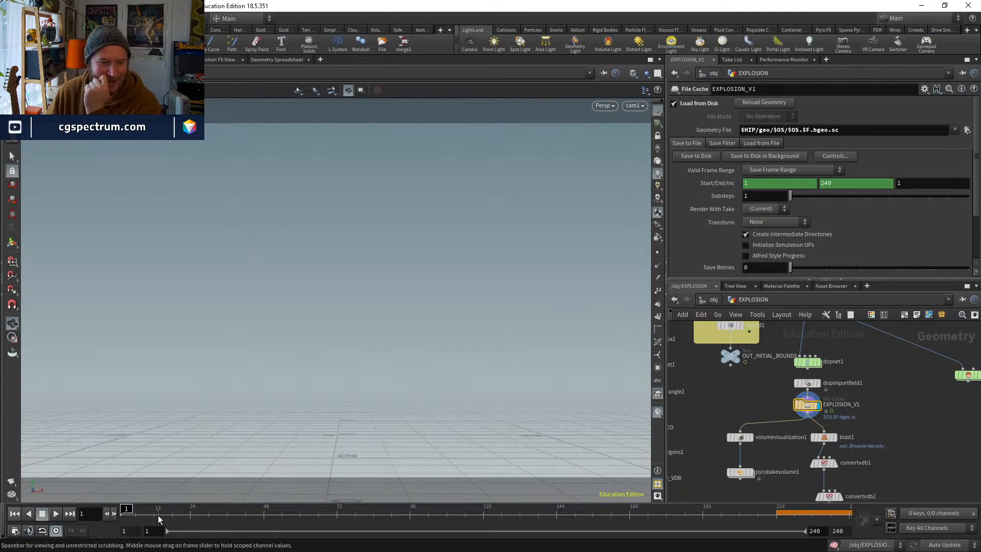
Examine the cached explosion from several angles at frames 13, 43, 70 and 158, and return to frame 1
{"action": "left_click_drag", "start_coordinate": [159, 519], "coordinate": [156, 470]}
{"action": "scroll", "coordinate": [497, 318], "scroll_direction": "down", "scroll_amount": 3}
{"action": "middle_click_drag", "start_coordinate": [489, 319], "coordinate": [456, 345]}
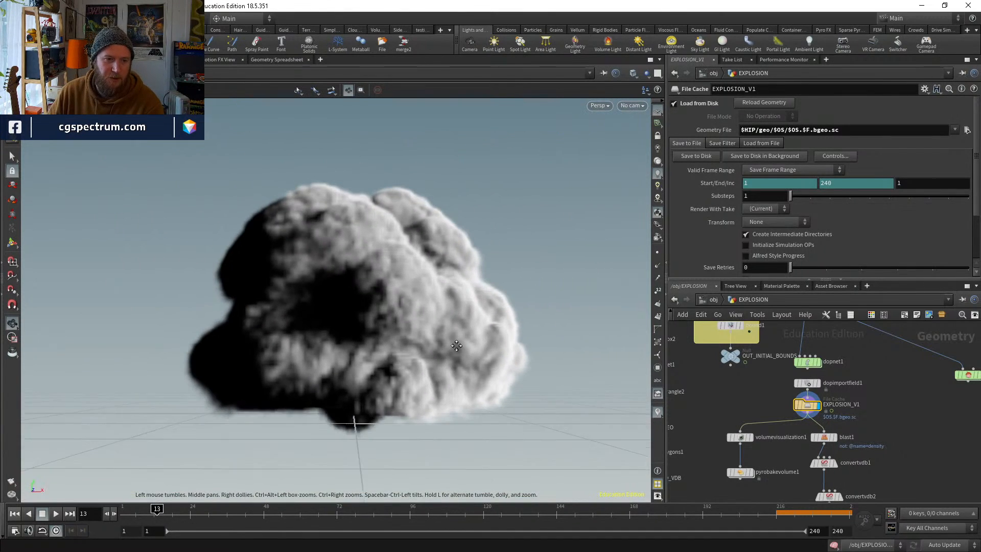
{"action": "left_click_drag", "start_coordinate": [456, 345], "coordinate": [453, 390]}
{"action": "left_click_drag", "start_coordinate": [157, 509], "coordinate": [248, 509]}
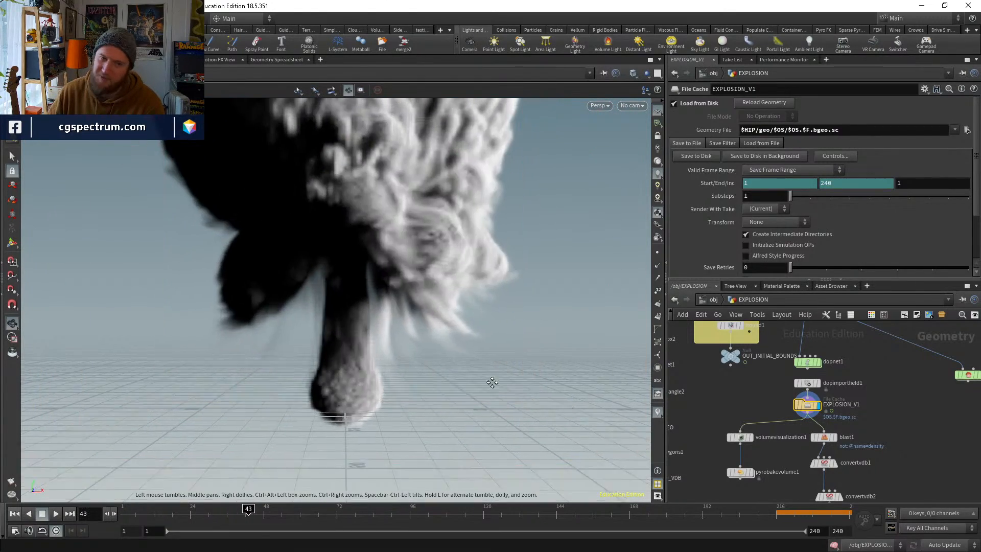
{"action": "scroll", "coordinate": [430, 444], "scroll_direction": "down", "scroll_amount": 3}
{"action": "left_click_drag", "start_coordinate": [416, 421], "coordinate": [308, 455]}
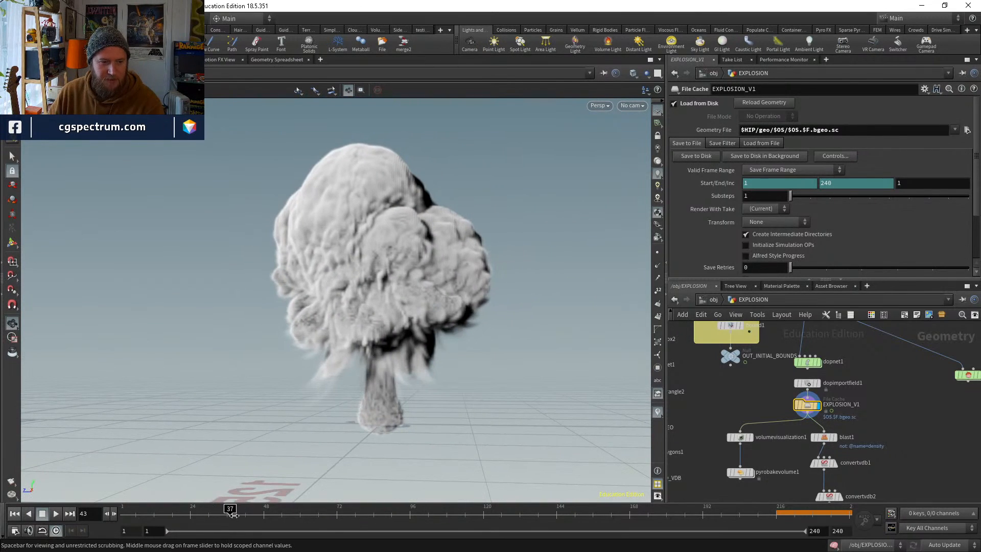
{"action": "left_click_drag", "start_coordinate": [233, 514], "coordinate": [330, 513]}
{"action": "left_click_drag", "start_coordinate": [366, 458], "coordinate": [424, 388]}
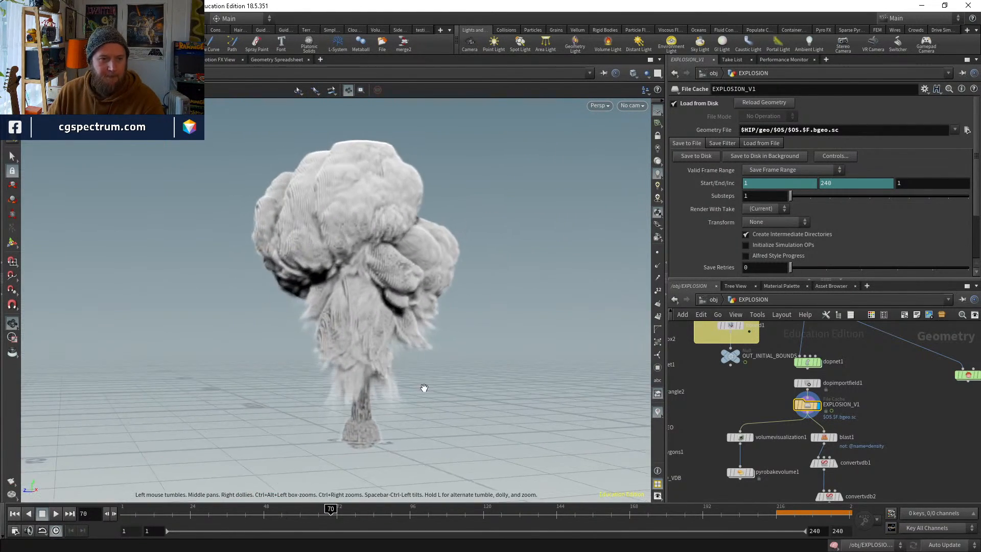
{"action": "left_click_drag", "start_coordinate": [331, 514], "coordinate": [605, 514]}
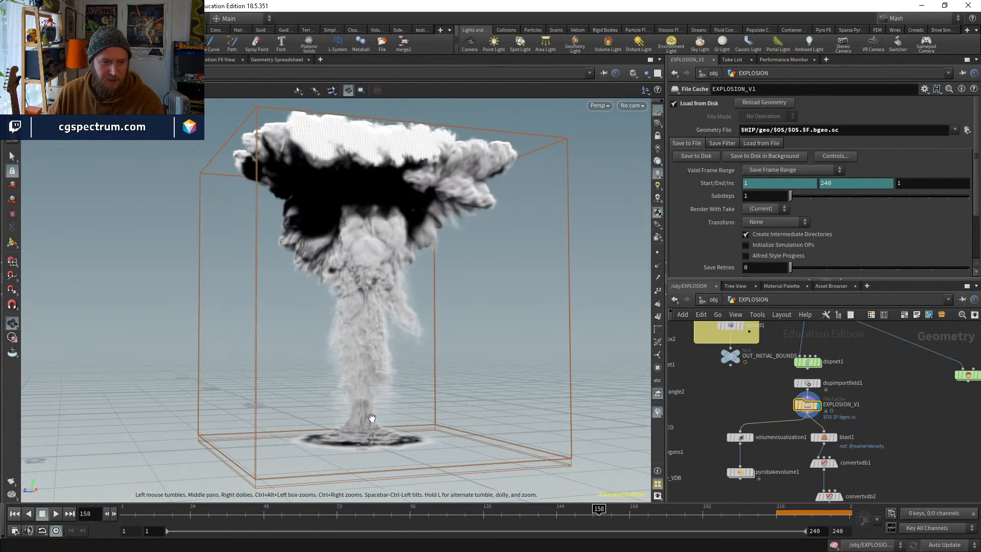
{"action": "left_click_drag", "start_coordinate": [372, 418], "coordinate": [350, 403]}
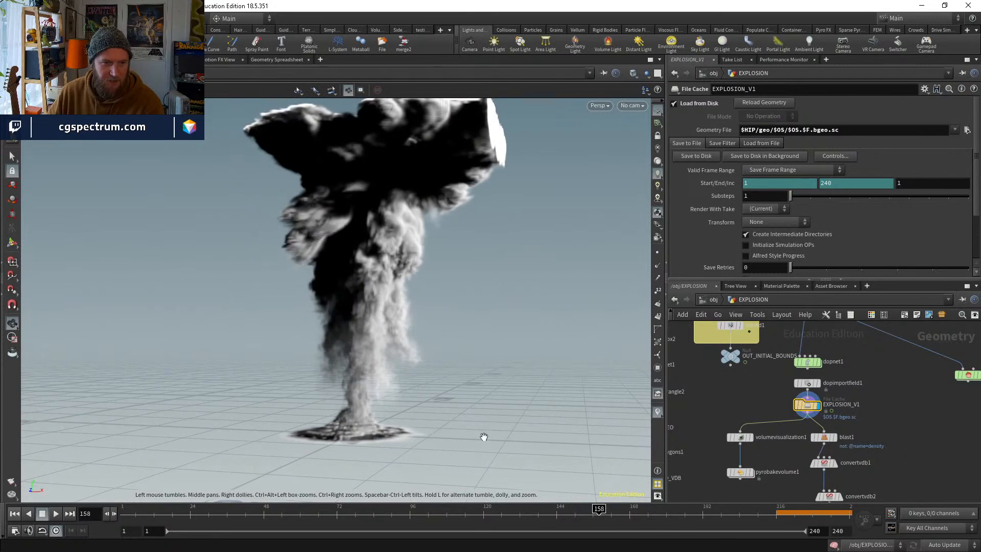
{"action": "left_click_drag", "start_coordinate": [484, 437], "coordinate": [499, 435]}
{"action": "left_click_drag", "start_coordinate": [663, 516], "coordinate": [87, 475]}
Inspect the physical settings of staticobject1 inside dopnet1, including its temperature, and return to the EXPLOSION network
{"action": "middle_click_drag", "start_coordinate": [817, 370], "coordinate": [791, 408]}
{"action": "double_click", "coordinate": [803, 389]}
{"action": "left_click", "coordinate": [735, 368]}
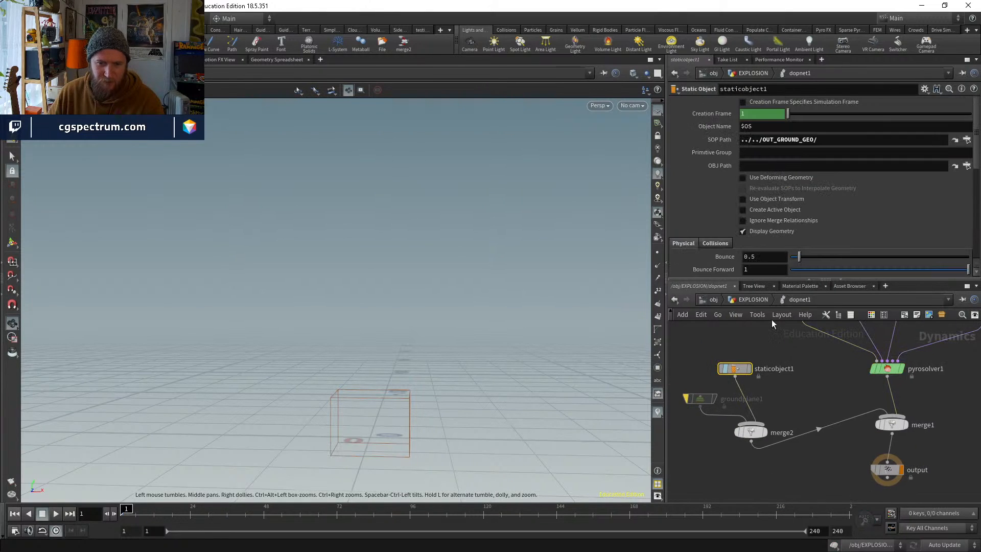
{"action": "scroll", "coordinate": [692, 218], "scroll_direction": "down", "scroll_amount": 3}
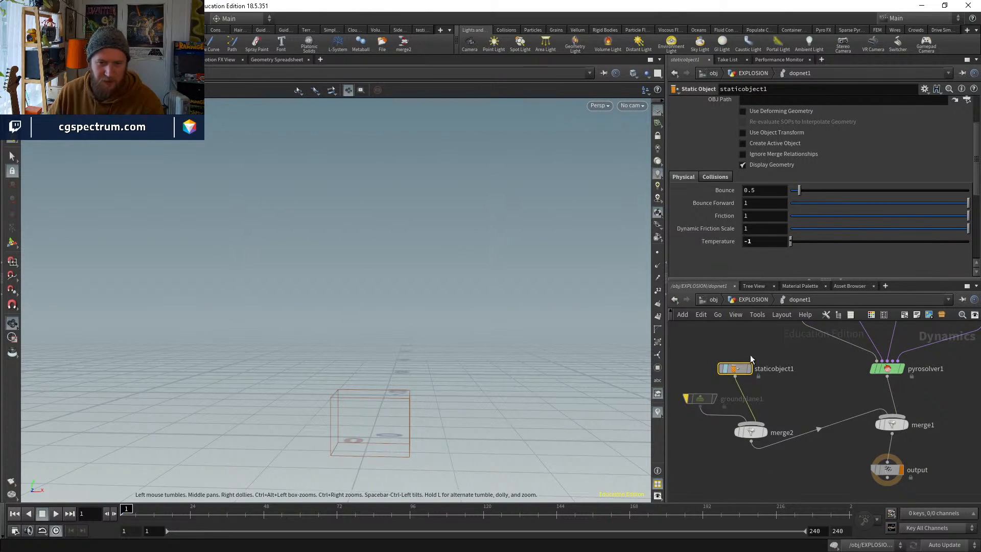
{"action": "left_click", "coordinate": [753, 299]}
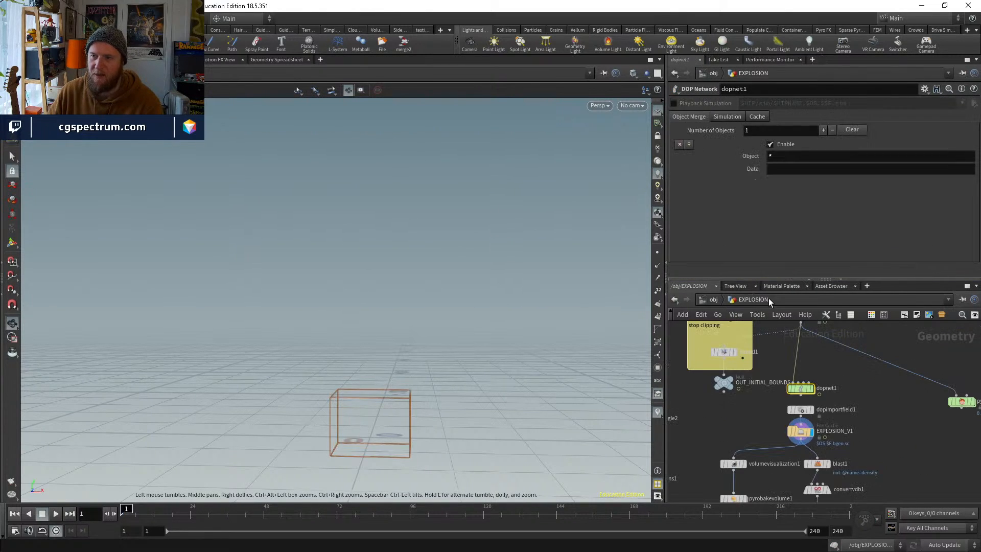
Scrub the explosion cache towards its last frames and examine the plume and ground dust from different angles
{"action": "left_click_drag", "start_coordinate": [189, 520], "coordinate": [868, 480]}
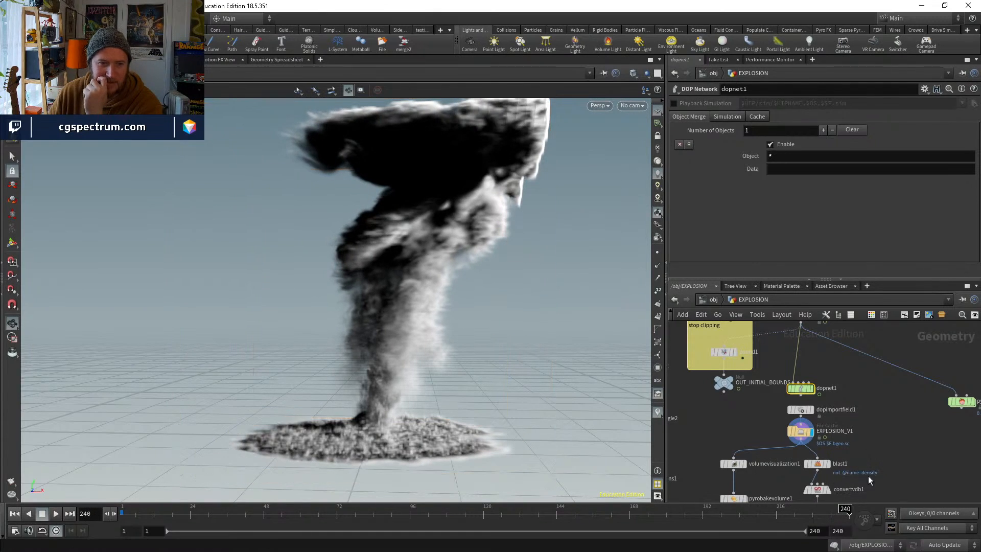
{"action": "left_click_drag", "start_coordinate": [388, 278], "coordinate": [412, 320]}
{"action": "left_click_drag", "start_coordinate": [401, 518], "coordinate": [536, 517]}
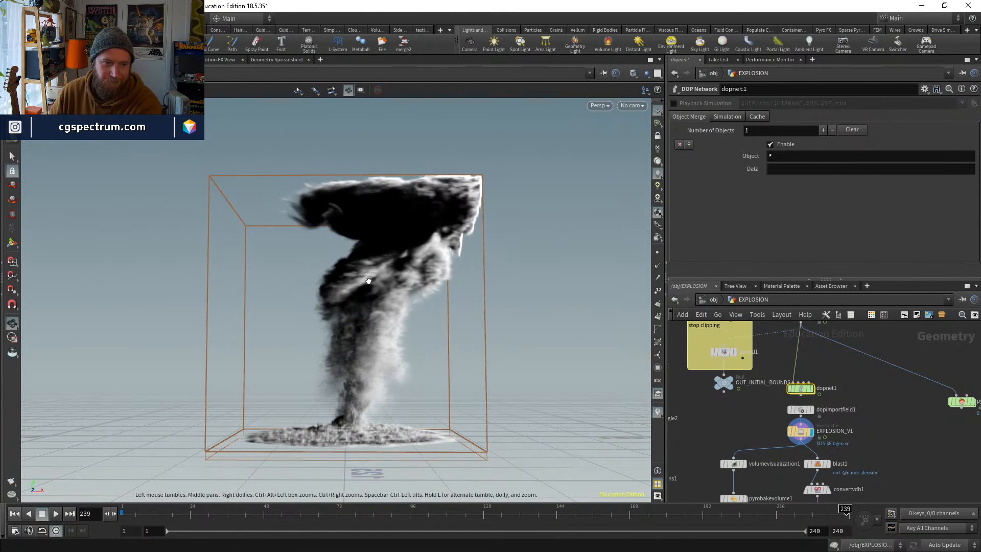
{"action": "left_click_drag", "start_coordinate": [368, 280], "coordinate": [409, 236]}
{"action": "mouse_move", "coordinate": [464, 214]}
{"action": "left_mouse_down"}
{"action": "mouse_move", "coordinate": [460, 255]}
{"action": "mouse_move", "coordinate": [465, 210]}
{"action": "left_mouse_up"}
Look through cam1 and scrub through the explosion to review the ground dust near the end of the simulation
{"action": "left_click", "coordinate": [630, 109]}
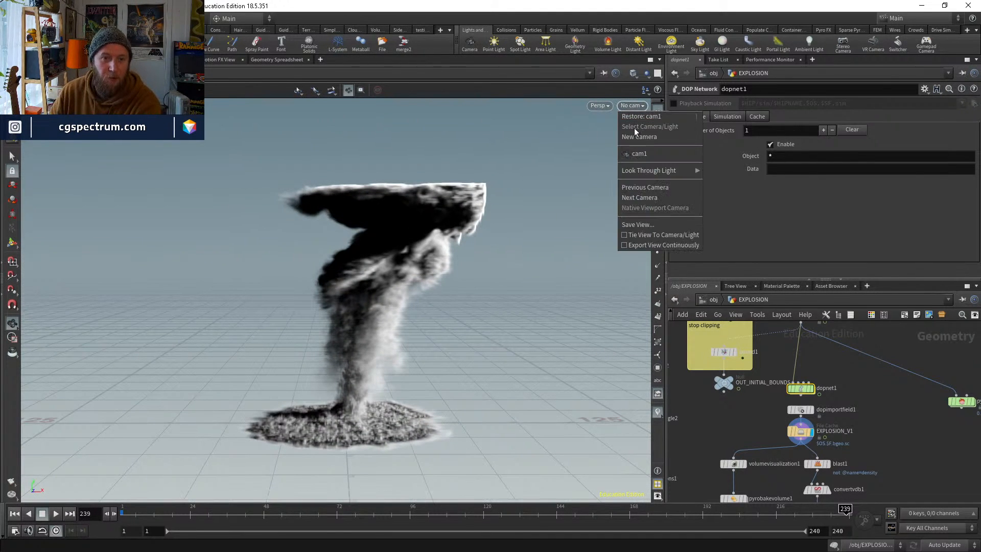
{"action": "left_click", "coordinate": [633, 152]}
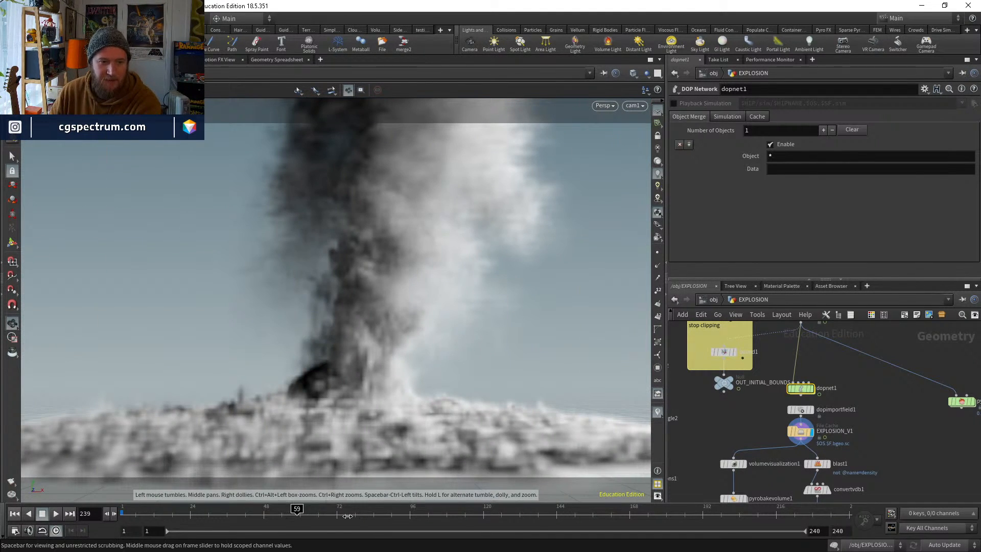
{"action": "left_click_drag", "start_coordinate": [347, 515], "coordinate": [863, 536]}
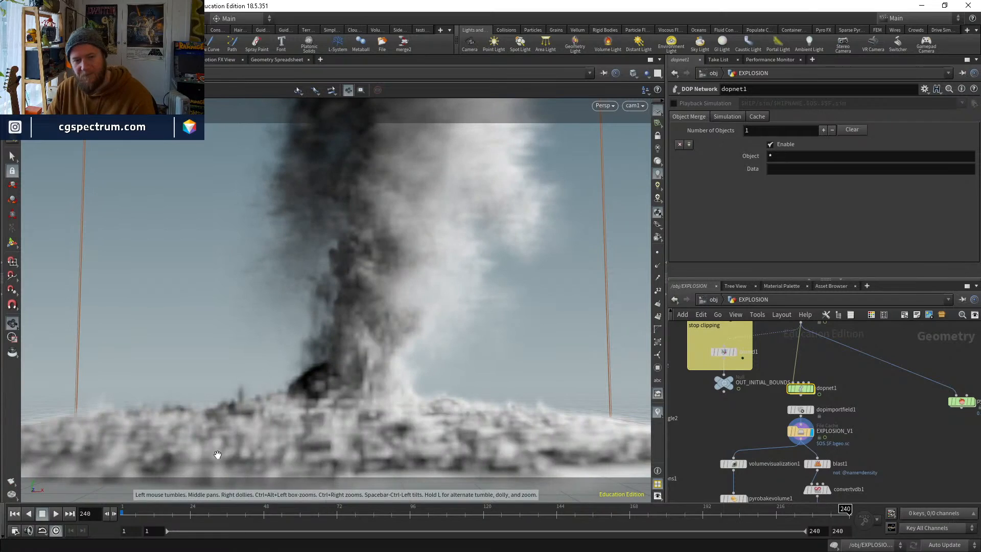
{"action": "left_click_drag", "start_coordinate": [371, 396], "coordinate": [841, 531]}
{"action": "middle_click_drag", "start_coordinate": [418, 337], "coordinate": [431, 394]}
{"action": "left_click_drag", "start_coordinate": [488, 322], "coordinate": [462, 312]}
{"action": "left_click", "coordinate": [632, 105]}
{"action": "left_click", "coordinate": [642, 152]}
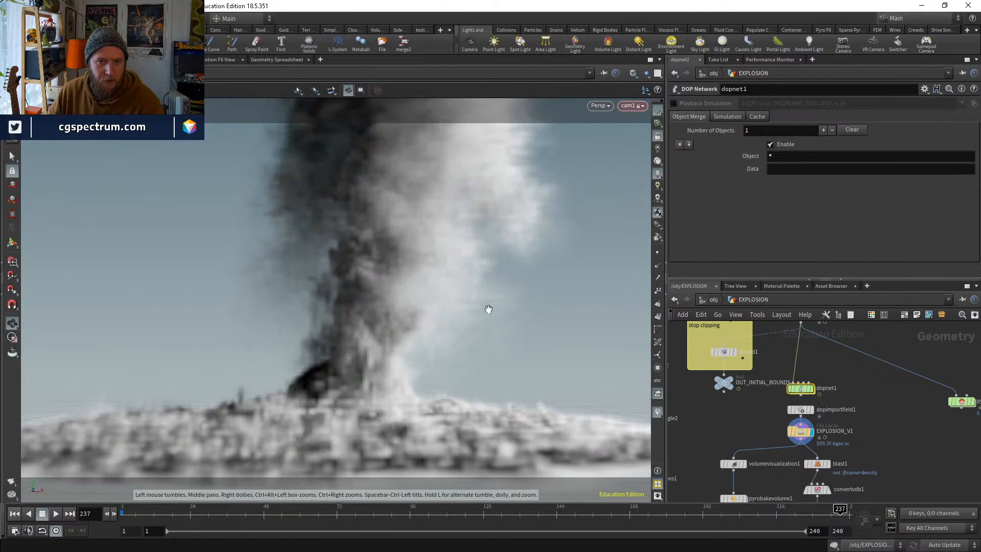
Lock cam1 to the view and pull it back to frame more of the smoke column and the ground dust
{"action": "scroll", "coordinate": [400, 324], "scroll_direction": "down", "scroll_amount": 2}
{"action": "middle_click_drag", "start_coordinate": [400, 324], "coordinate": [375, 380]}
{"action": "scroll", "coordinate": [400, 333], "scroll_direction": "down", "scroll_amount": 3}
{"action": "right_click_drag", "start_coordinate": [374, 380], "coordinate": [396, 340]}
{"action": "middle_click_drag", "start_coordinate": [397, 339], "coordinate": [379, 383]}
{"action": "right_click_drag", "start_coordinate": [391, 344], "coordinate": [407, 315]}
Scrub the explosion through frame 185 to frame 240 to review how the ground dust spreads from cam1
{"action": "left_click_drag", "start_coordinate": [222, 518], "coordinate": [681, 460]}
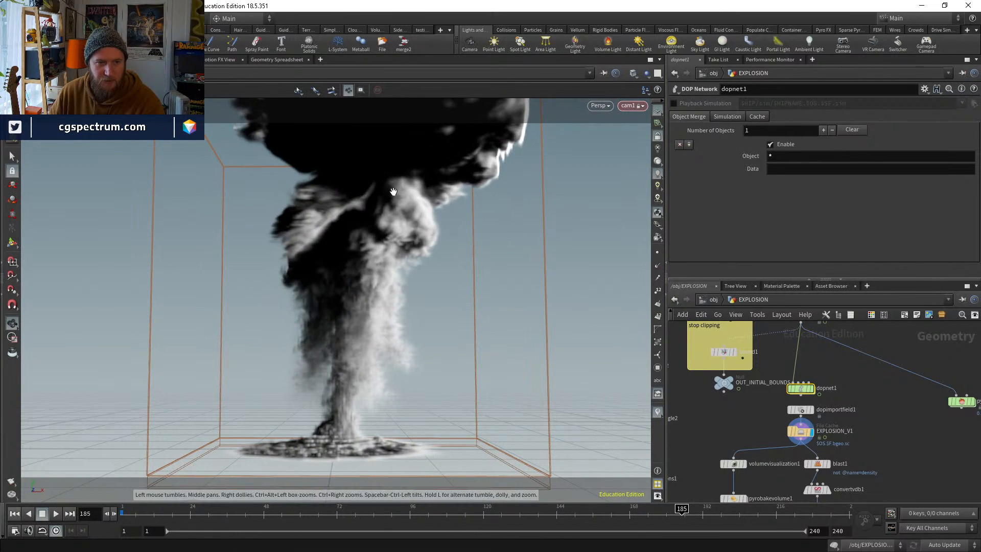
{"action": "left_click_drag", "start_coordinate": [698, 513], "coordinate": [880, 485]}
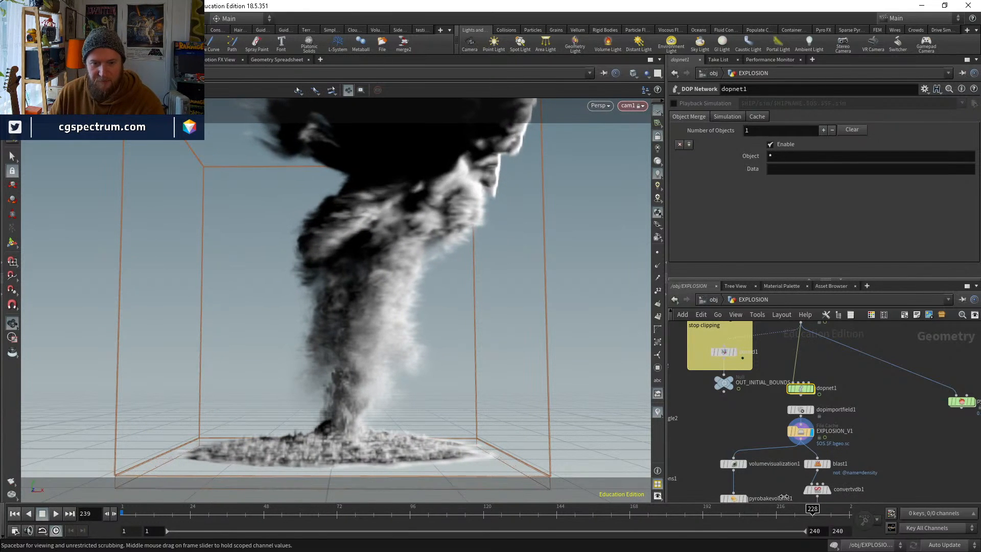
{"action": "left_click_drag", "start_coordinate": [784, 497], "coordinate": [863, 494]}
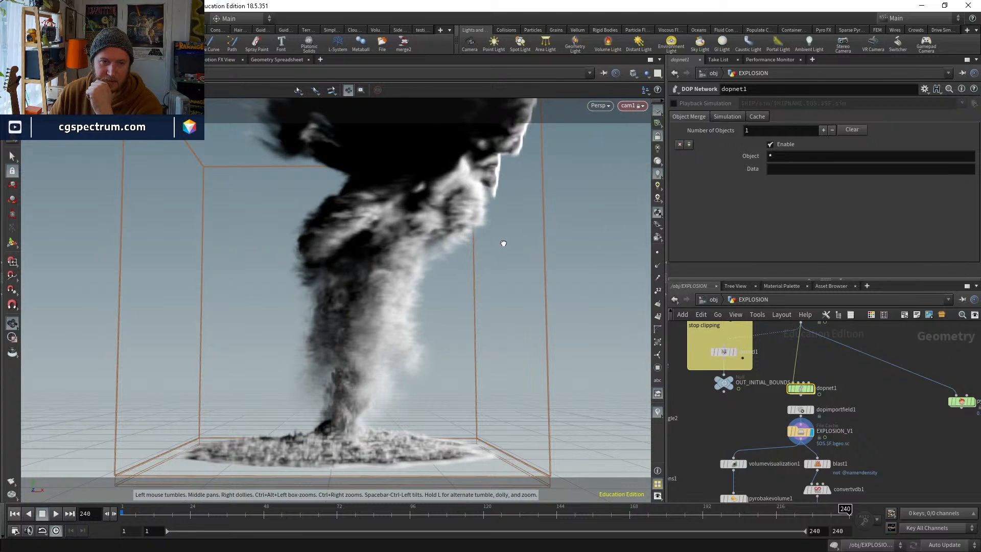
Reframe cam1 to view the ground dust from a slightly higher angle, and scrub the simulation to frame 197
{"action": "mouse_move", "coordinate": [503, 243]}
{"action": "right_mouse_down"}
{"action": "mouse_move", "coordinate": [491, 260]}
{"action": "mouse_move", "coordinate": [501, 224]}
{"action": "right_mouse_up"}
{"action": "left_click_drag", "start_coordinate": [494, 242], "coordinate": [488, 259]}
{"action": "mouse_move", "coordinate": [507, 257]}
{"action": "middle_mouse_down"}
{"action": "mouse_move", "coordinate": [509, 228]}
{"action": "mouse_move", "coordinate": [503, 243]}
{"action": "middle_mouse_up"}
{"action": "mouse_move", "coordinate": [504, 243]}
{"action": "left_mouse_down"}
{"action": "mouse_move", "coordinate": [504, 228]}
{"action": "mouse_move", "coordinate": [499, 241]}
{"action": "left_mouse_up"}
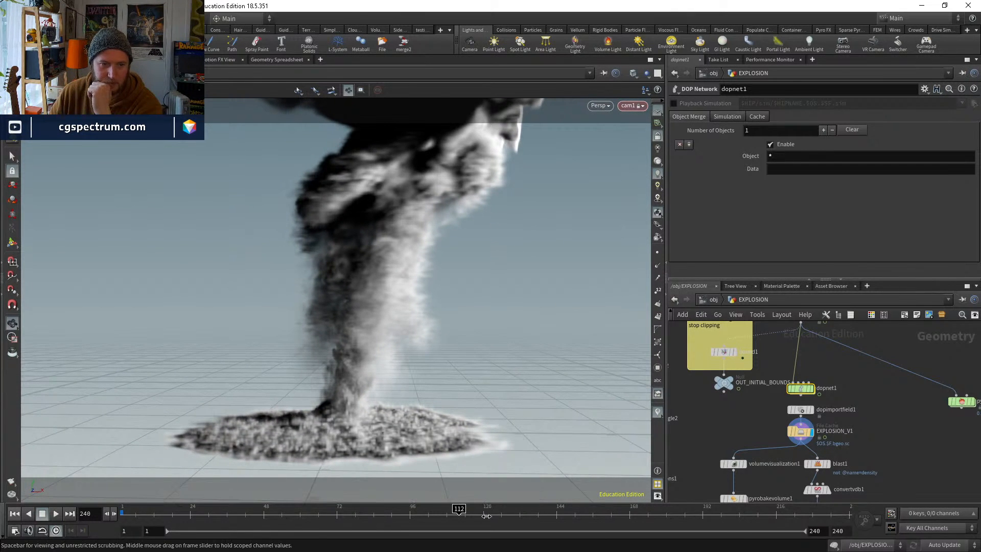
{"action": "left_click_drag", "start_coordinate": [447, 510], "coordinate": [720, 513]}
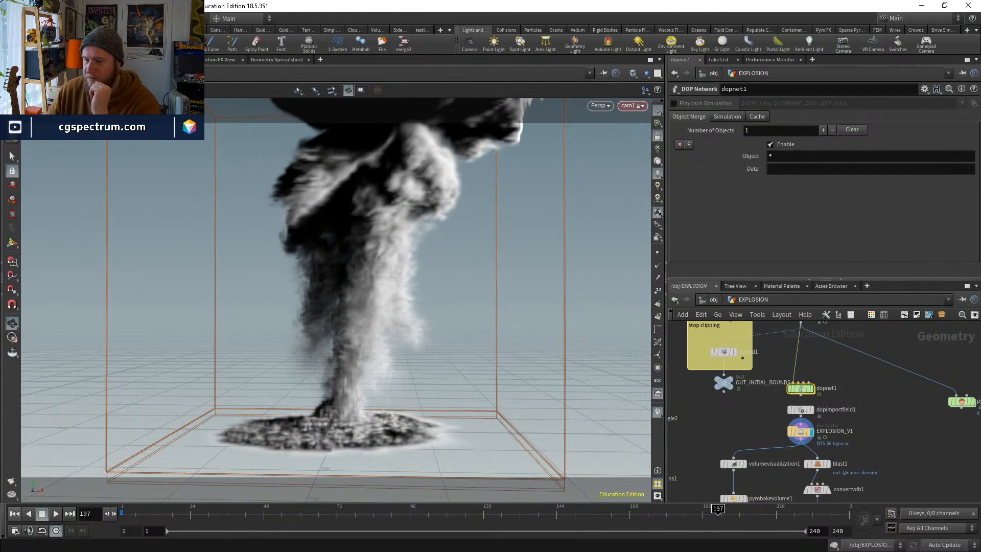
Switch to the browser's image search results and view the Medium and Las Vegas Weekly mushroom cloud photos
{"action": "key", "text": "alt+Tab"}
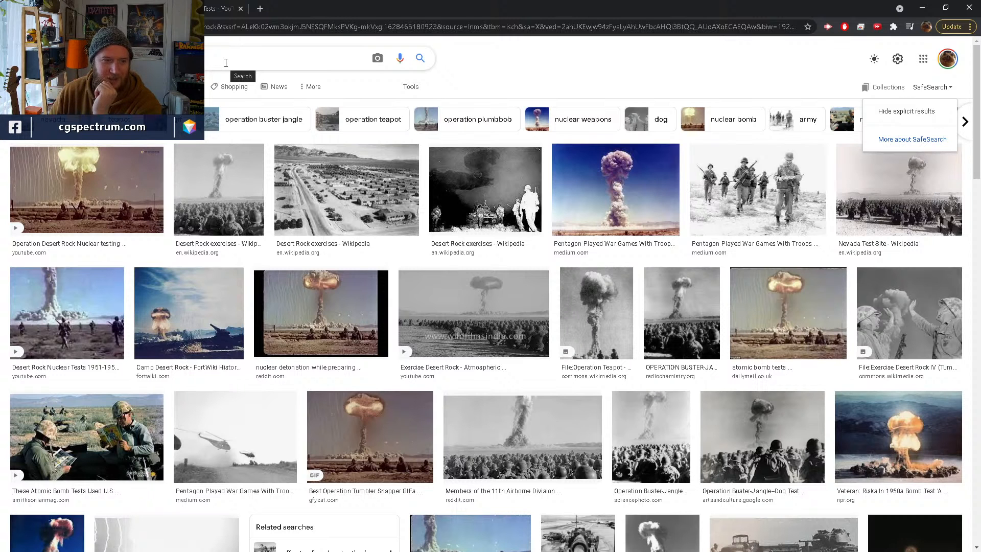
{"action": "left_click", "coordinate": [598, 219]}
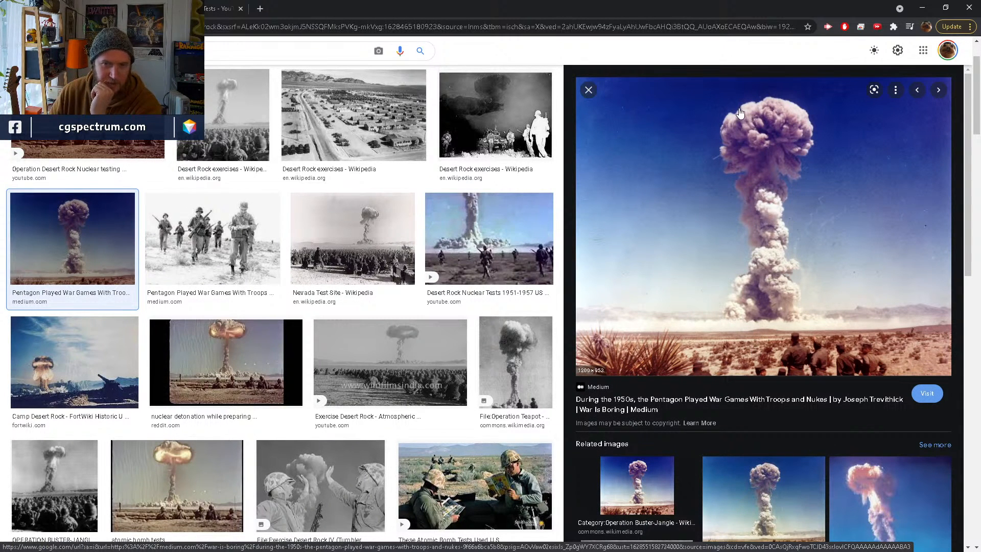
{"action": "scroll", "coordinate": [768, 337], "scroll_direction": "down", "scroll_amount": 1}
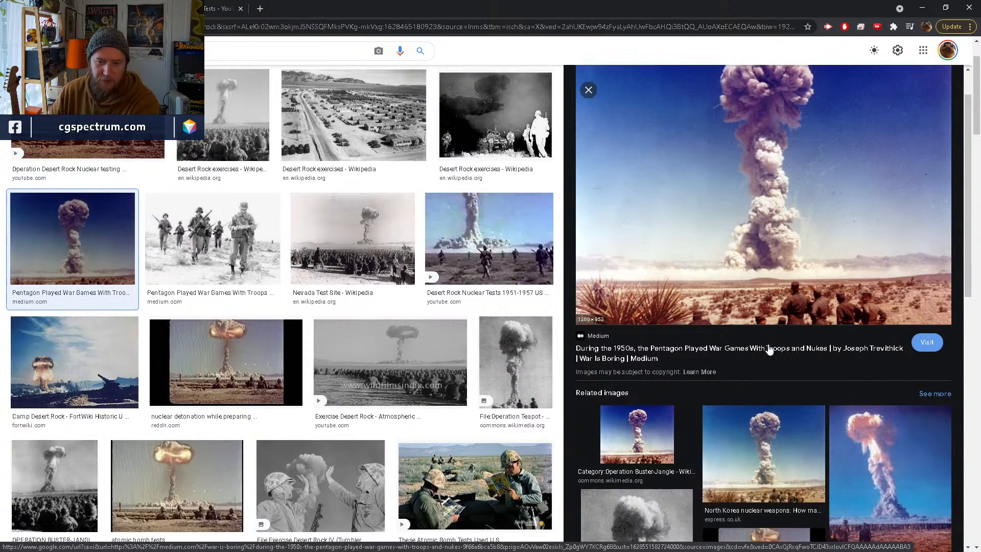
{"action": "left_click", "coordinate": [892, 449]}
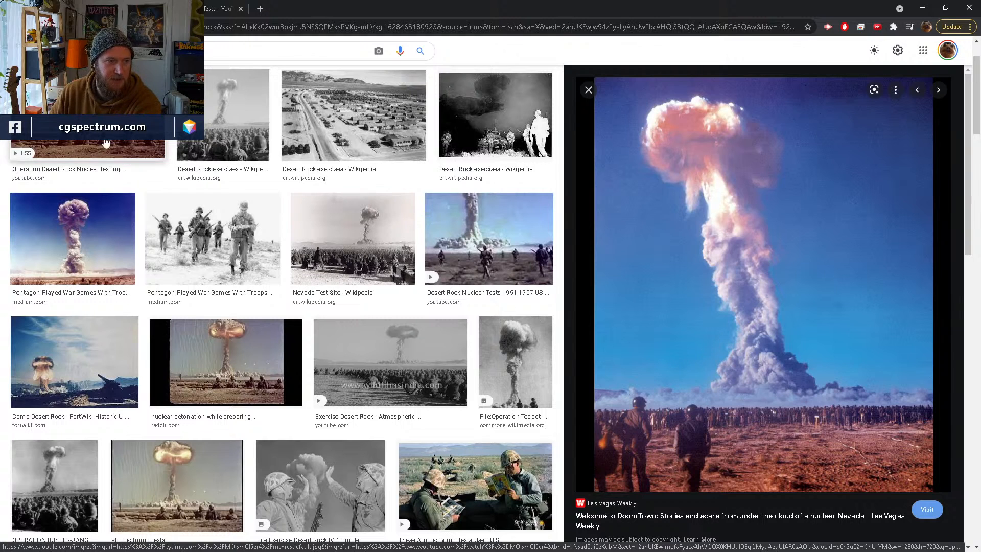
Compare the Operation Desert Rock test still with related High Country News, Metro, Pinterest and YouTube images, ending on that still
{"action": "left_click", "coordinate": [88, 149]}
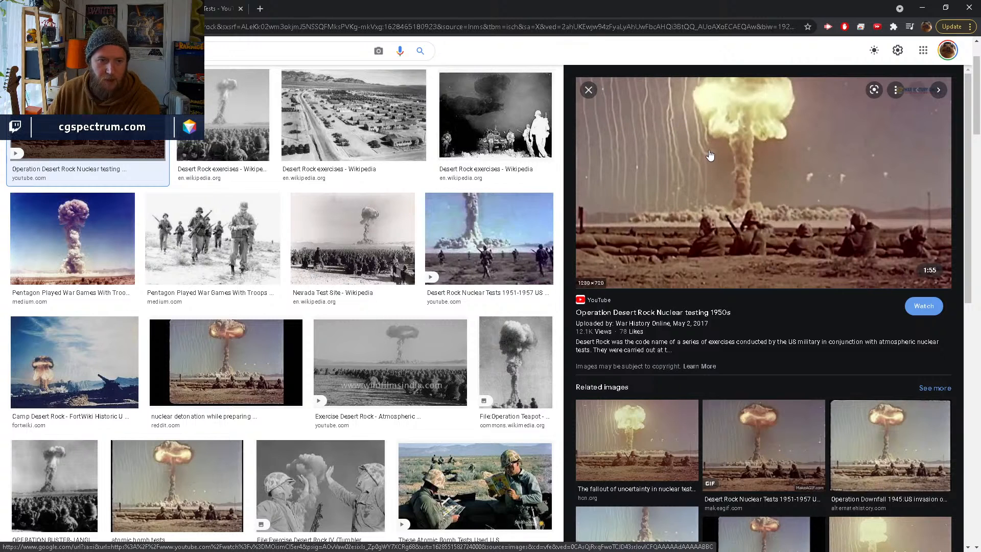
{"action": "left_click", "coordinate": [648, 433]}
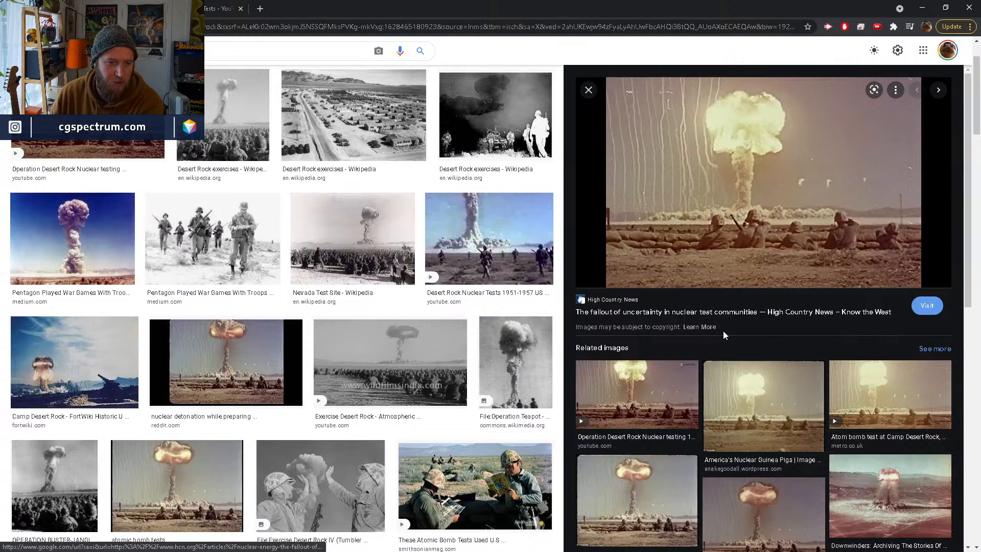
{"action": "left_click", "coordinate": [846, 369]}
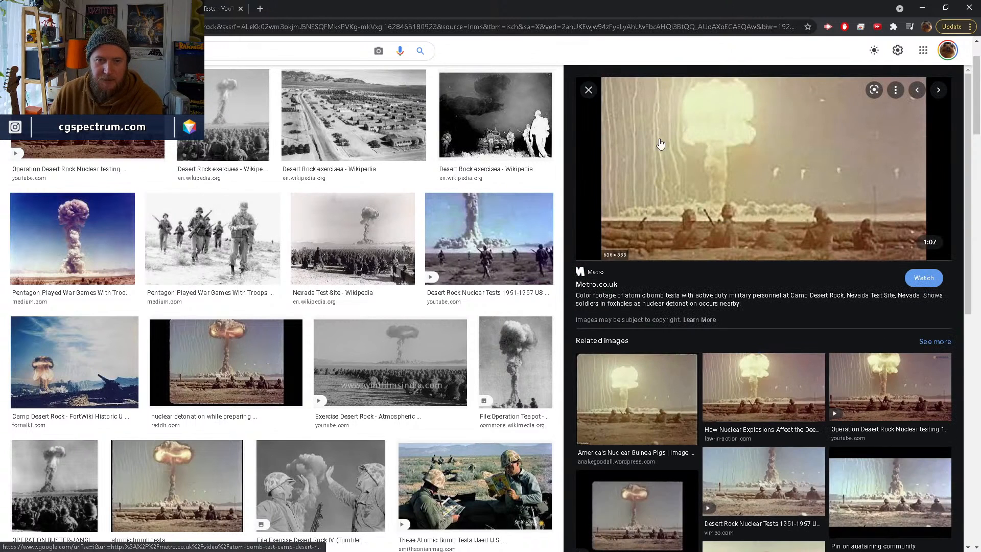
{"action": "scroll", "coordinate": [785, 305], "scroll_direction": "down", "scroll_amount": 1}
{"action": "left_click", "coordinate": [874, 440]}
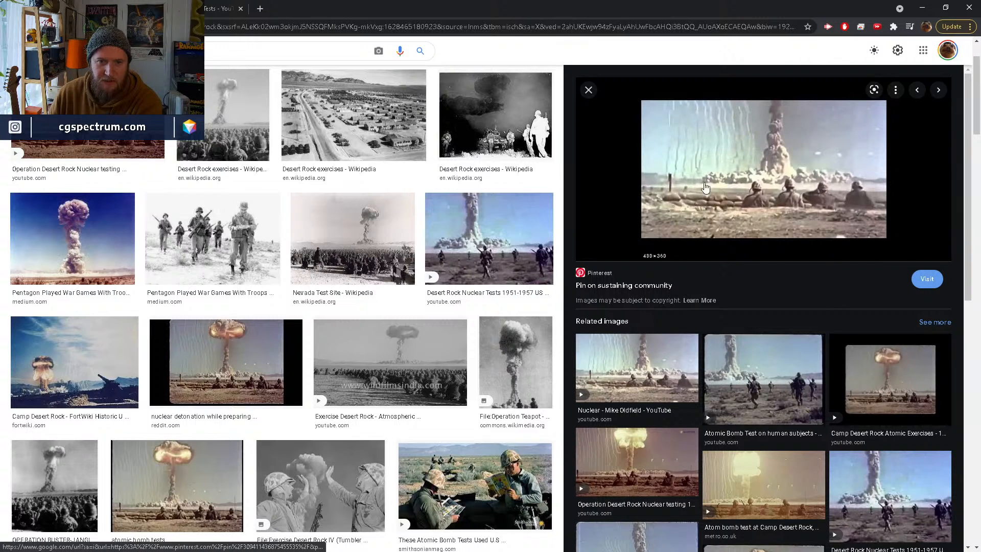
{"action": "left_click", "coordinate": [633, 373]}
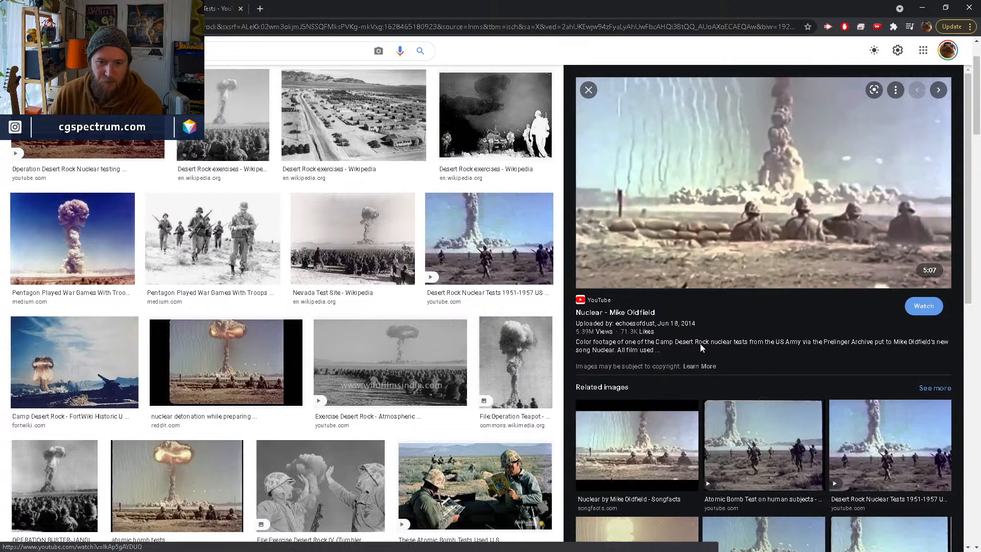
{"action": "left_click", "coordinate": [86, 153]}
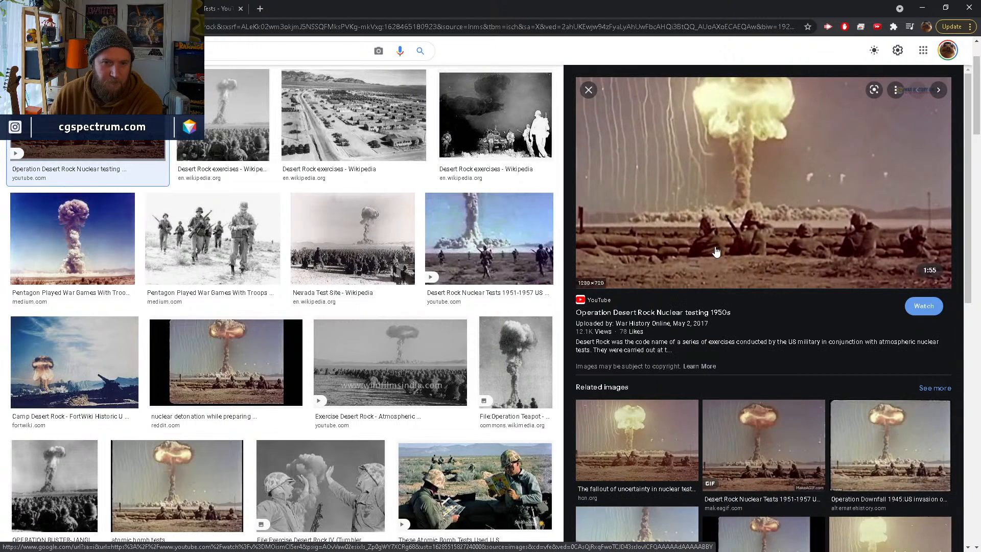
{"action": "scroll", "coordinate": [674, 198], "scroll_direction": "up", "scroll_amount": 1}
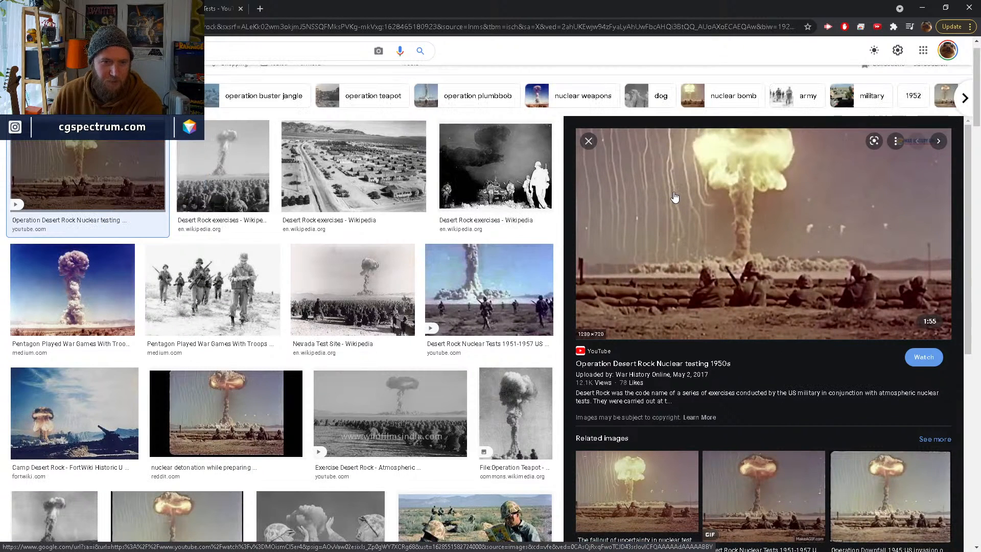
Compare the Reddit and 9GAG Operation Desert Rock photos with the Operation Teapot and Marine Corps Test Unit mushroom cloud images
{"action": "left_click", "coordinate": [224, 408]}
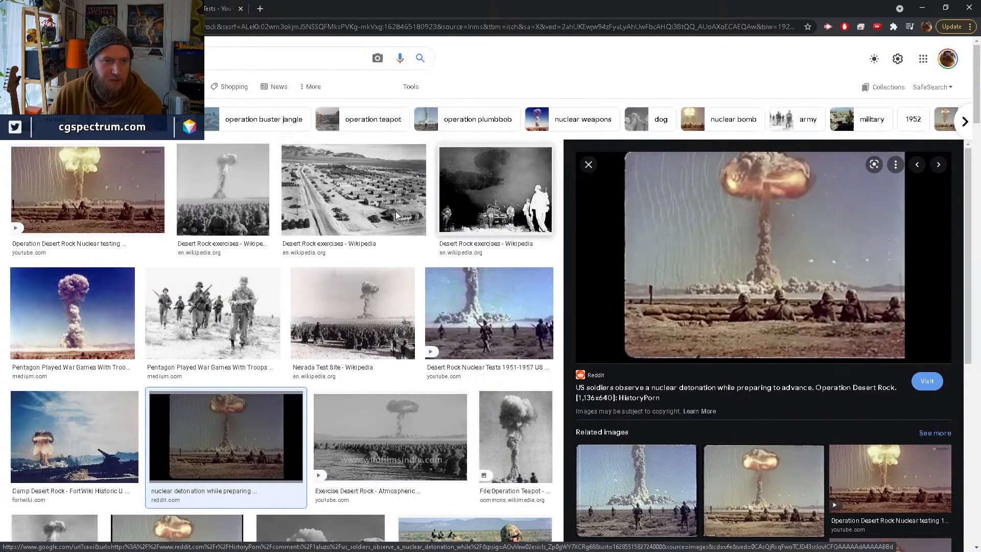
{"action": "scroll", "coordinate": [395, 211], "scroll_direction": "up", "scroll_amount": 2}
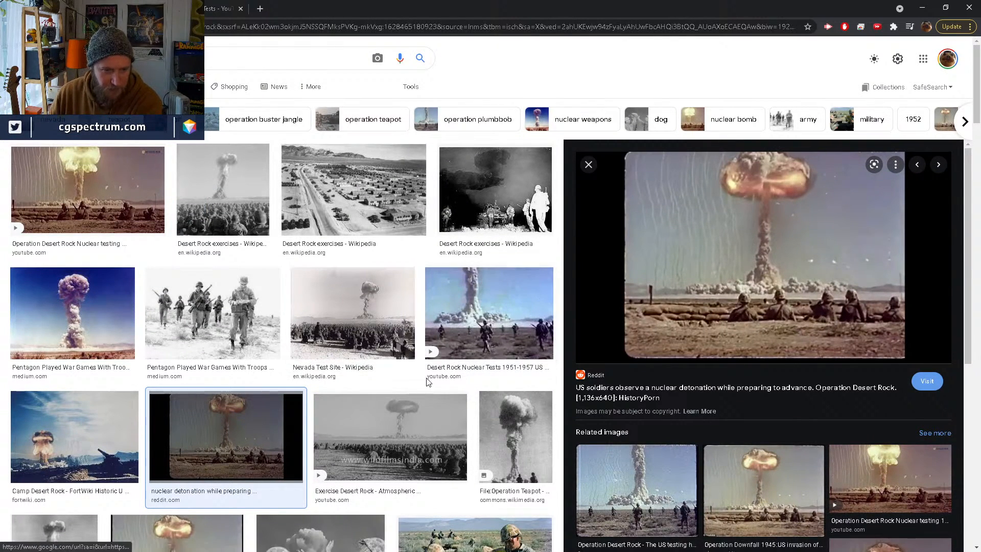
{"action": "left_click", "coordinate": [627, 462]}
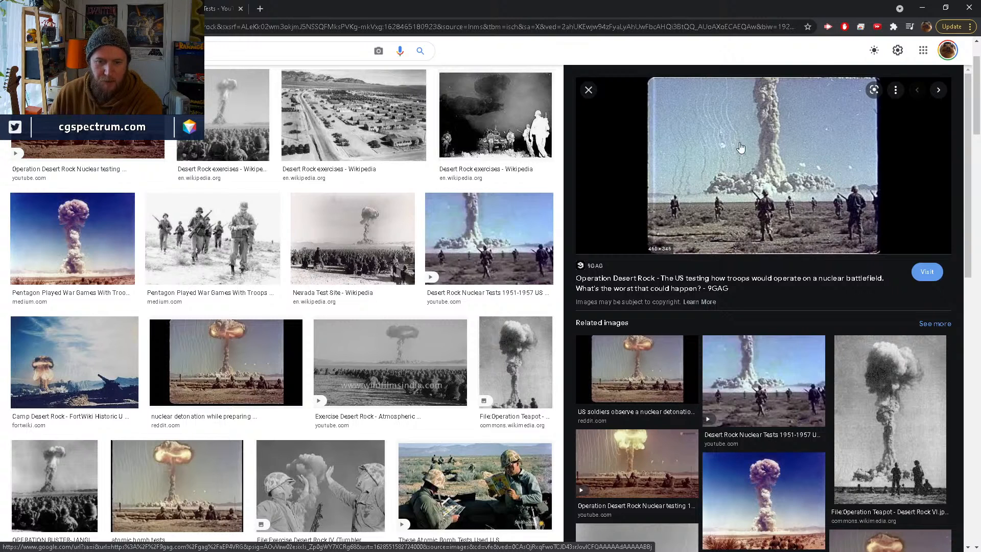
{"action": "left_click", "coordinate": [896, 421]}
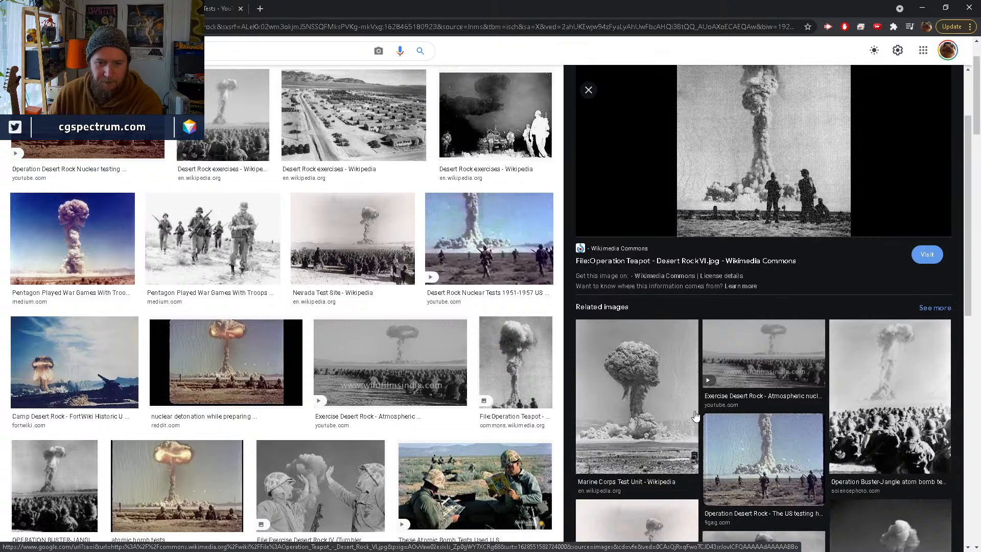
{"action": "left_click", "coordinate": [686, 430]}
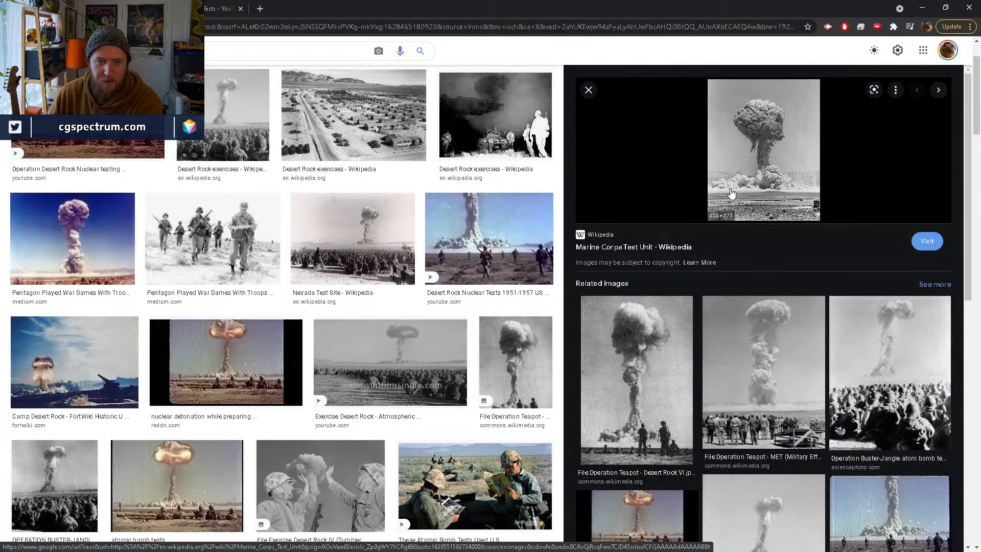
View the Exercise Desert Rock IV and Smithsonian Magazine images, and return to the YouTube Operation Desert Rock Nuclear testing 1950s still
{"action": "scroll", "coordinate": [756, 404], "scroll_direction": "down", "scroll_amount": 3}
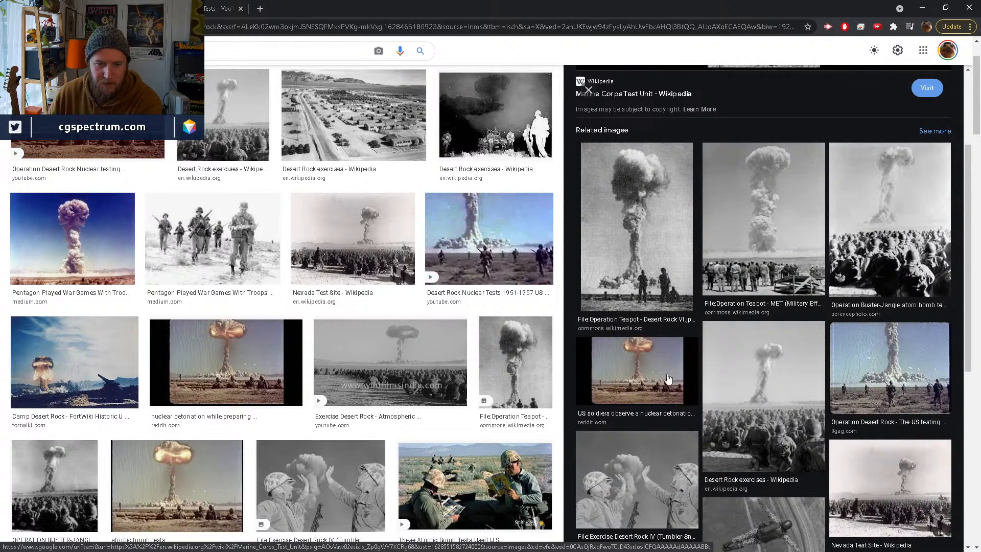
{"action": "left_click", "coordinate": [663, 448]}
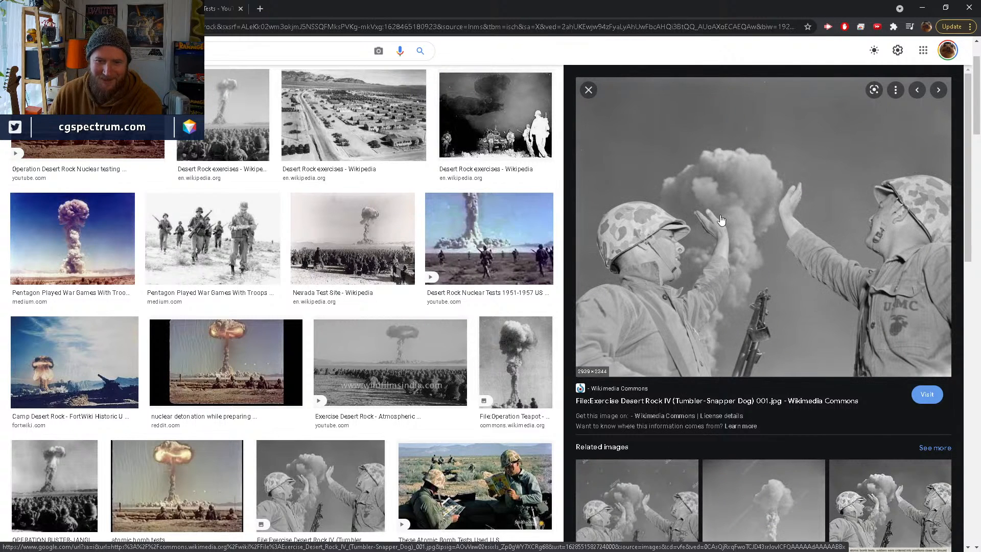
{"action": "scroll", "coordinate": [768, 336], "scroll_direction": "down", "scroll_amount": 2}
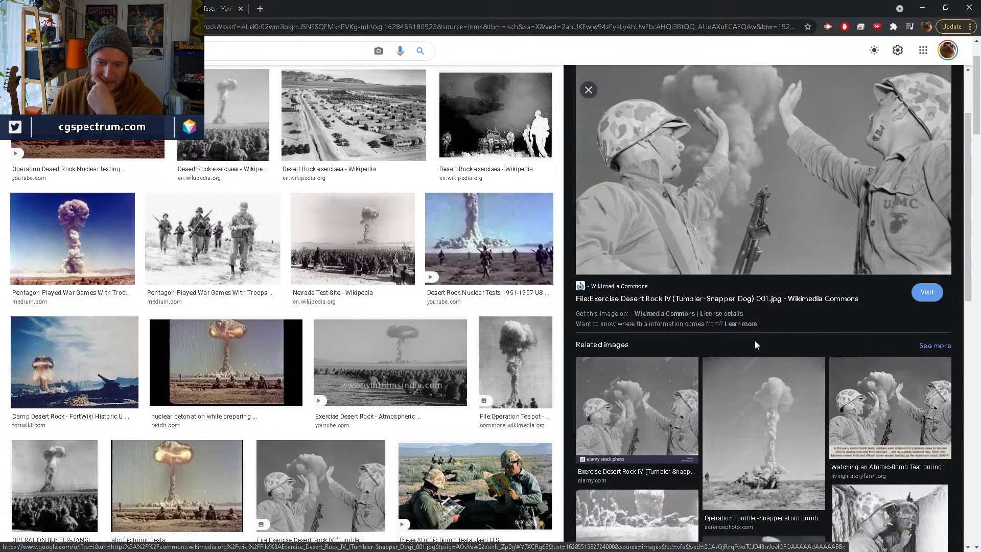
{"action": "scroll", "coordinate": [756, 343], "scroll_direction": "down", "scroll_amount": 1}
{"action": "scroll", "coordinate": [756, 344], "scroll_direction": "up", "scroll_amount": 2}
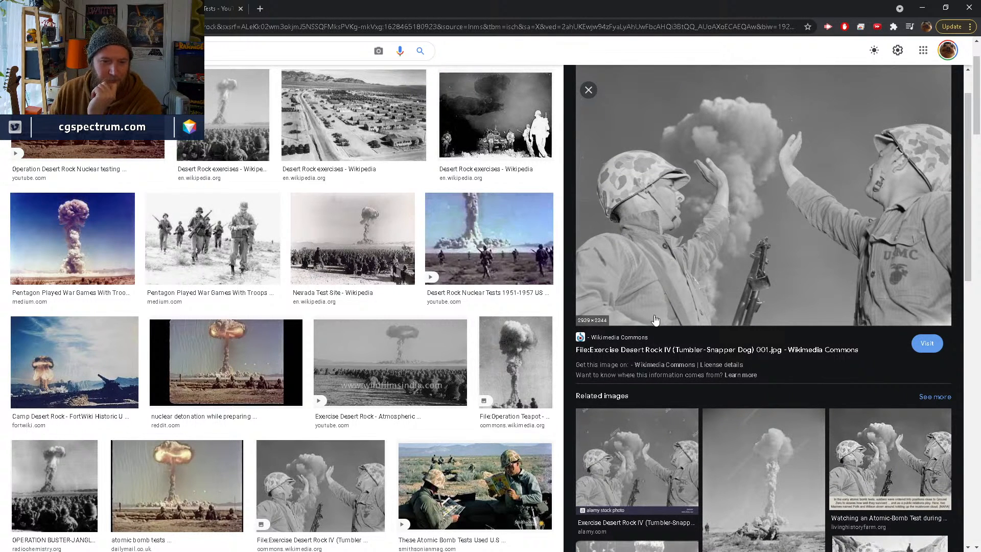
{"action": "left_click", "coordinate": [500, 481]}
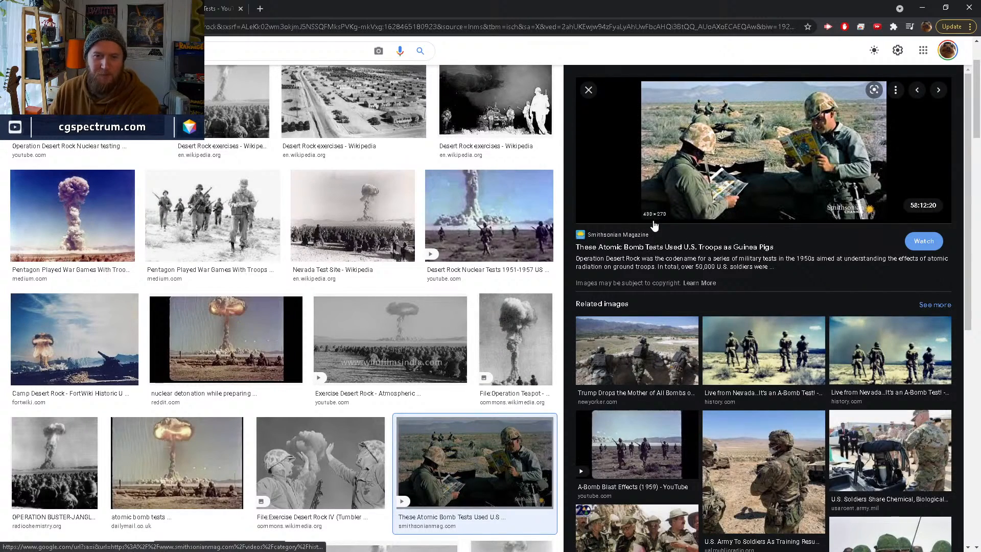
{"action": "scroll", "coordinate": [503, 213], "scroll_direction": "up", "scroll_amount": 2}
{"action": "left_click", "coordinate": [149, 197]}
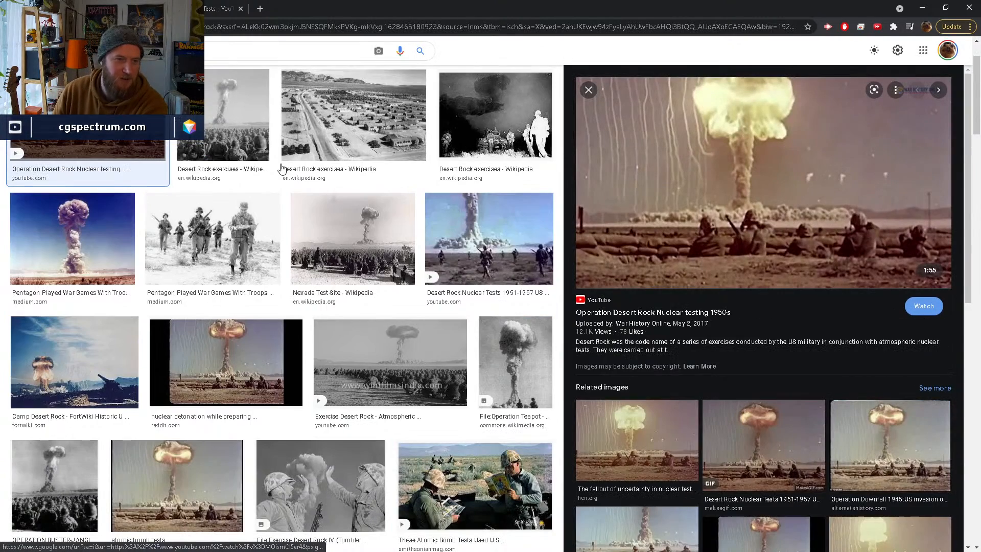
Switch back to Houdini, select the EXPLOSION_V1 file cache, and scrub the early explosion to frame 4 from a lower view
{"action": "left_click", "coordinate": [927, 6]}
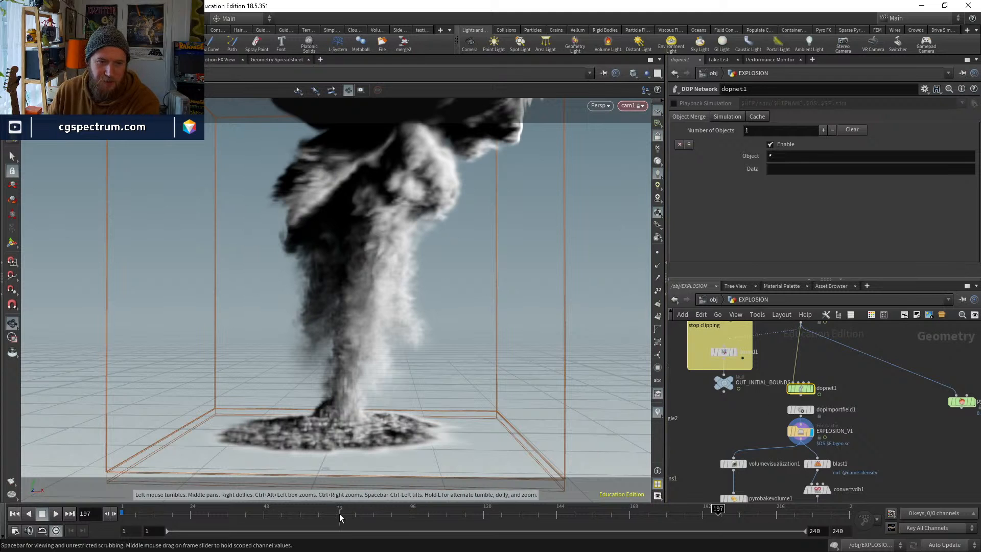
{"action": "left_click", "coordinate": [14, 514]}
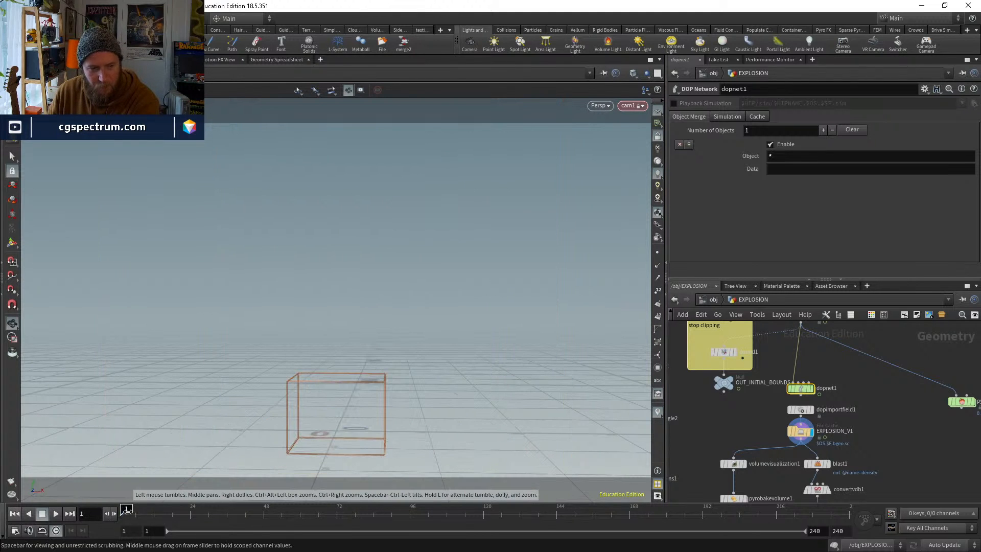
{"action": "left_click", "coordinate": [796, 433]}
{"action": "key", "text": "Up"}
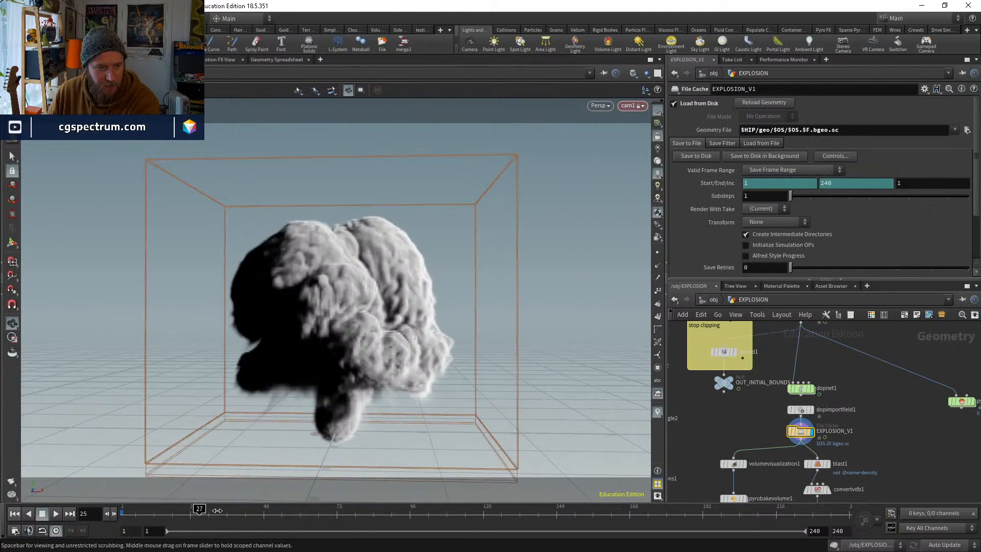
{"action": "mouse_move", "coordinate": [157, 508]}
{"action": "left_mouse_down"}
{"action": "mouse_move", "coordinate": [146, 509]}
{"action": "mouse_move", "coordinate": [168, 508]}
{"action": "mouse_move", "coordinate": [137, 508]}
{"action": "mouse_move", "coordinate": [185, 509]}
{"action": "mouse_move", "coordinate": [142, 508]}
{"action": "left_mouse_up"}
{"action": "mouse_move", "coordinate": [431, 432]}
{"action": "left_mouse_down"}
{"action": "mouse_move", "coordinate": [409, 373]}
{"action": "mouse_move", "coordinate": [384, 398]}
{"action": "left_mouse_up"}
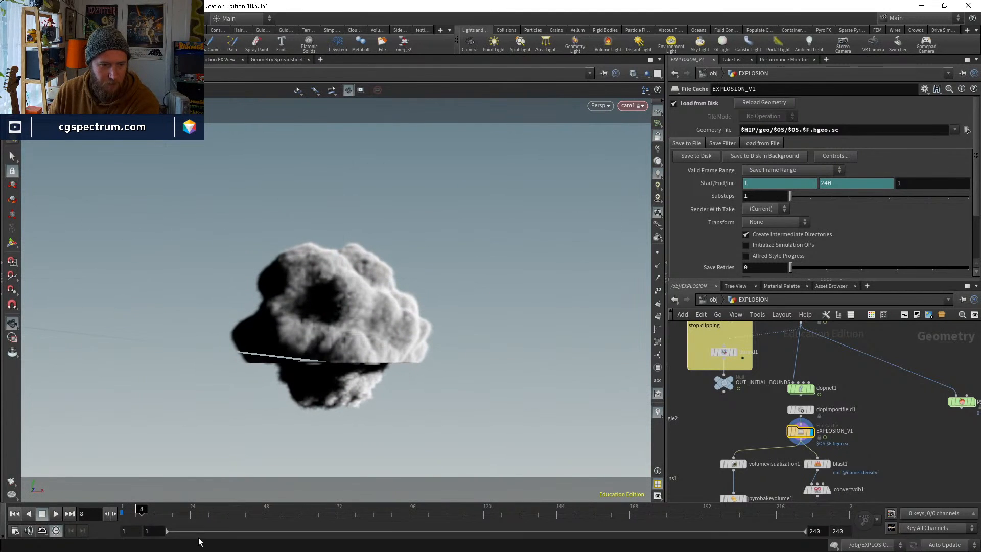
{"action": "left_click_drag", "start_coordinate": [143, 510], "coordinate": [131, 509]}
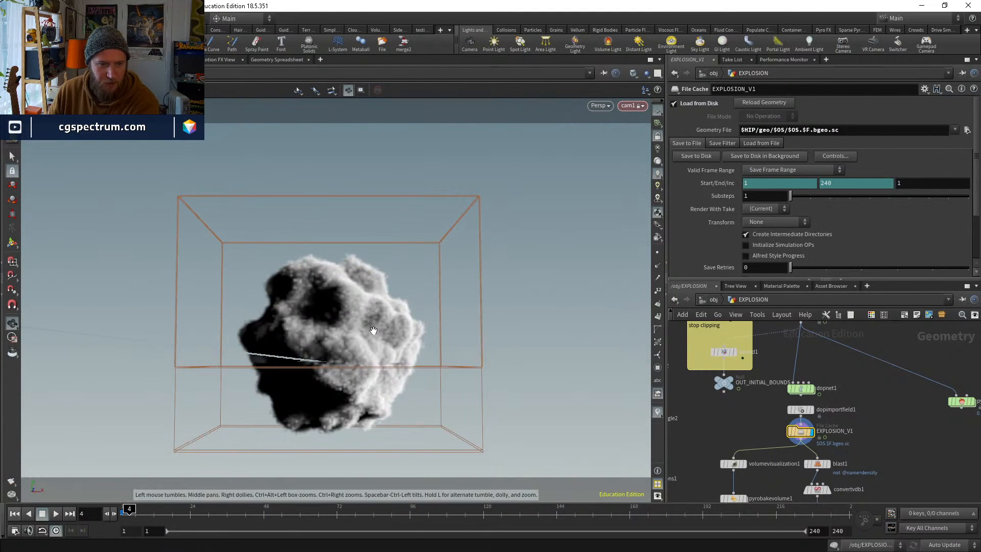
Display volumerasterizeattributes1 at frame 4 to examine the source volume, and switch the display back to EXPLOSION_V1
{"action": "middle_click_drag", "start_coordinate": [834, 353], "coordinate": [820, 445]}
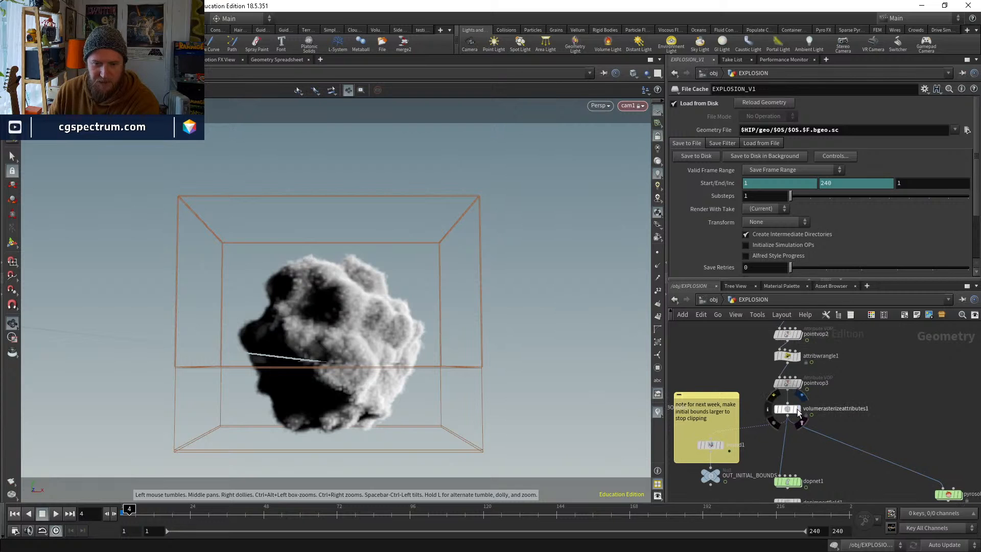
{"action": "left_click", "coordinate": [792, 411]}
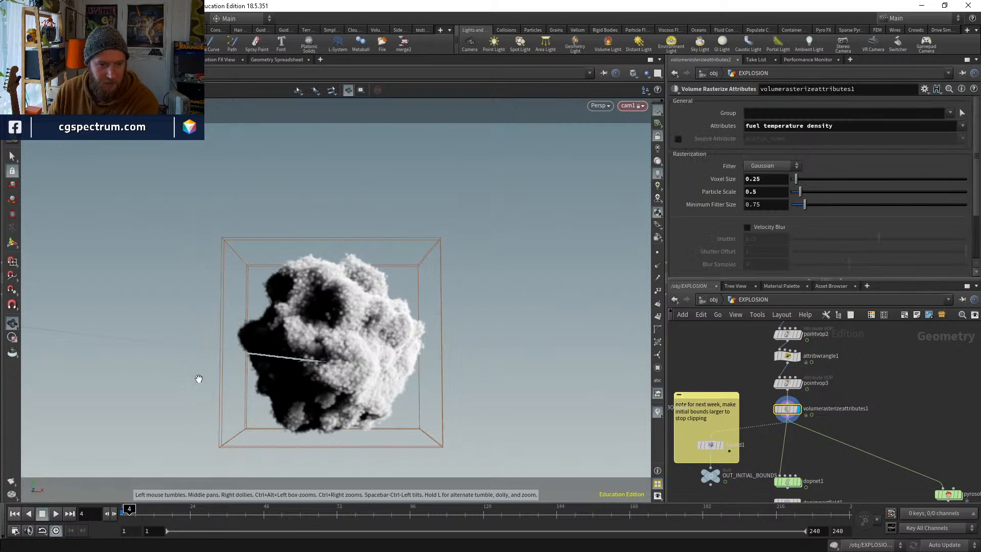
{"action": "middle_click_drag", "start_coordinate": [767, 409], "coordinate": [773, 351]}
{"action": "mouse_move", "coordinate": [797, 460]}
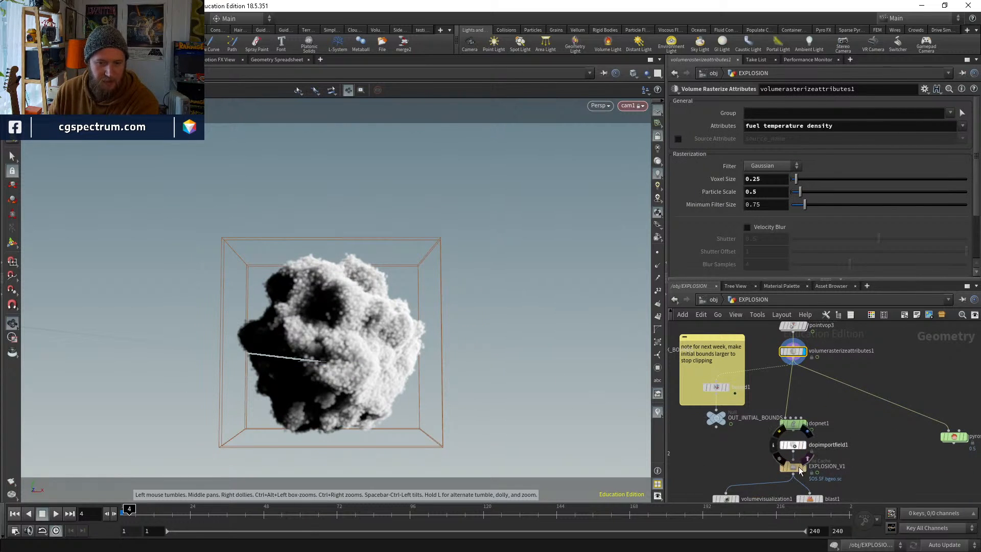
{"action": "key", "text": "Escape"}
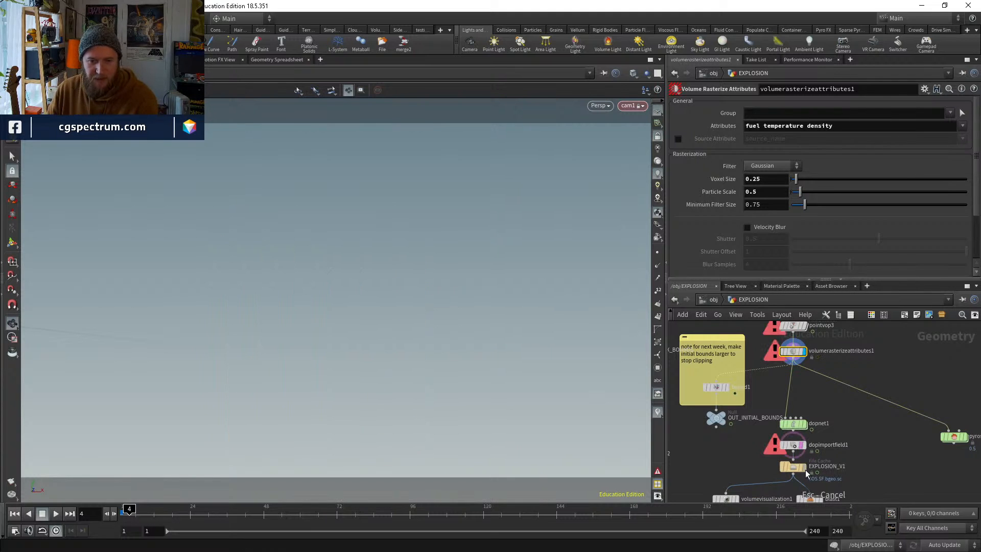
{"action": "left_click", "coordinate": [797, 473]}
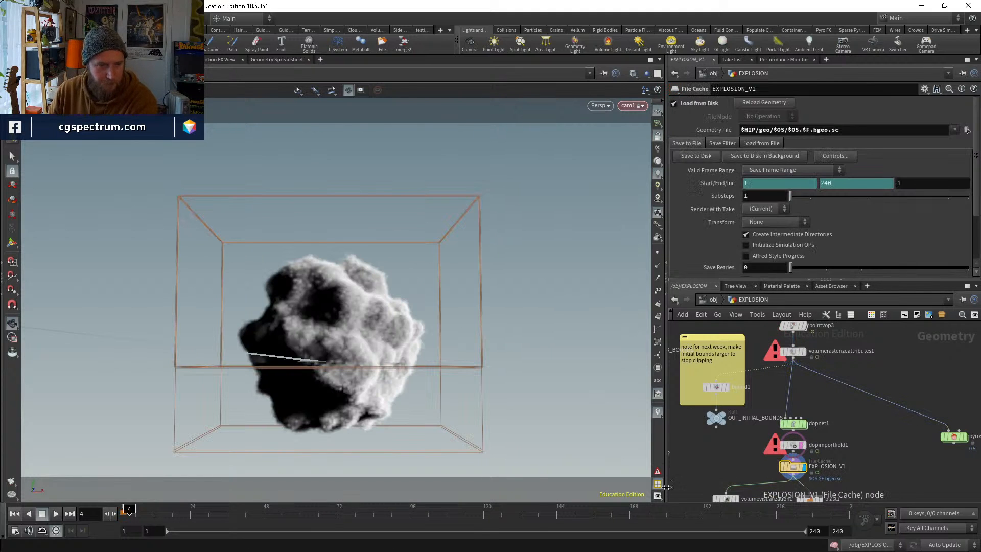
Scrub the cached EXPLOSION_V1 through frames 14 and 11 back towards the start of the blast
{"action": "left_click", "coordinate": [157, 509]}
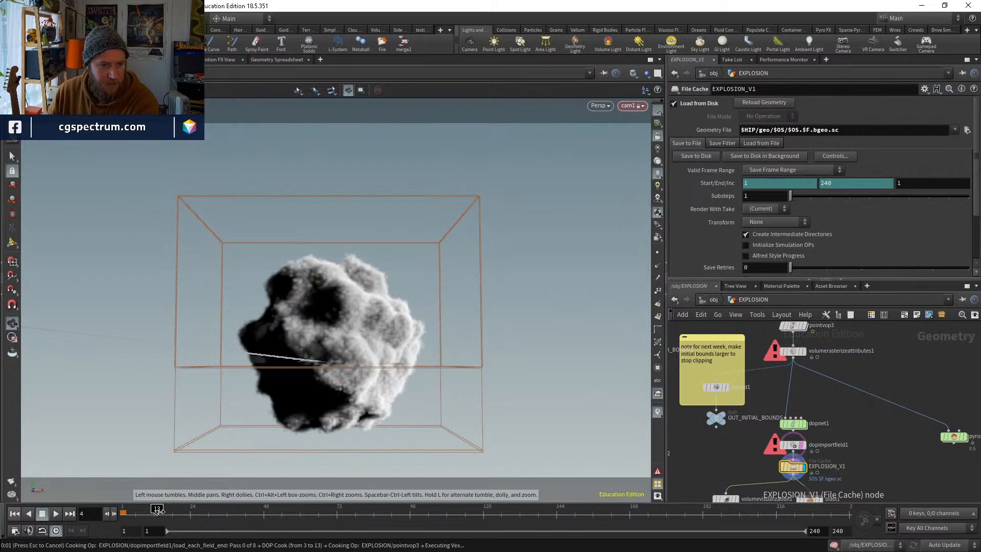
{"action": "left_click_drag", "start_coordinate": [157, 510], "coordinate": [160, 511]}
{"action": "key", "text": "Escape"}
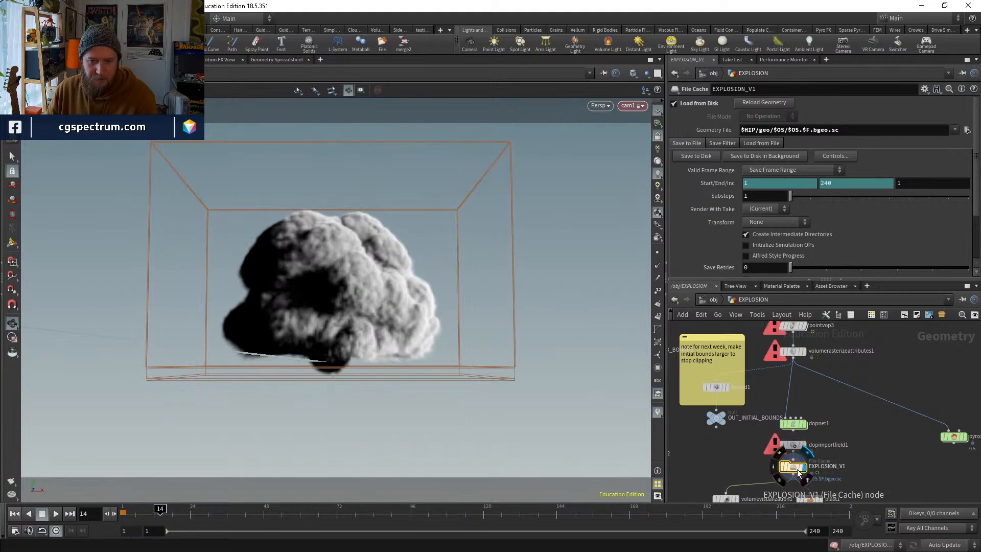
{"action": "left_click", "coordinate": [153, 510]}
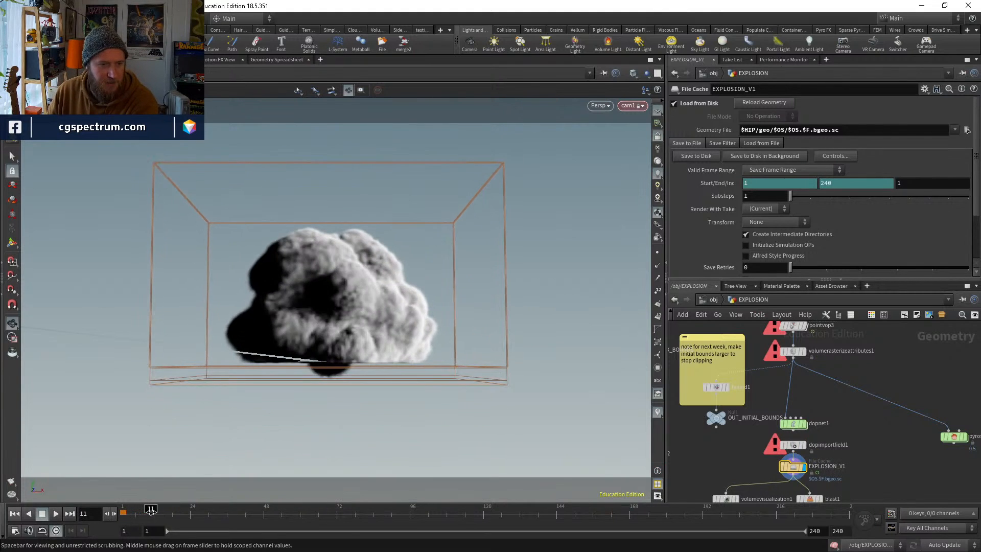
{"action": "left_click_drag", "start_coordinate": [151, 509], "coordinate": [126, 509]}
Display the transform1 node at frame 4 and set its Y translate to 3.3
{"action": "middle_click_drag", "start_coordinate": [836, 346], "coordinate": [808, 410]}
{"action": "left_click", "coordinate": [781, 395]}
{"action": "left_click_drag", "start_coordinate": [462, 284], "coordinate": [455, 288]}
{"action": "left_click_drag", "start_coordinate": [154, 512], "coordinate": [132, 513]}
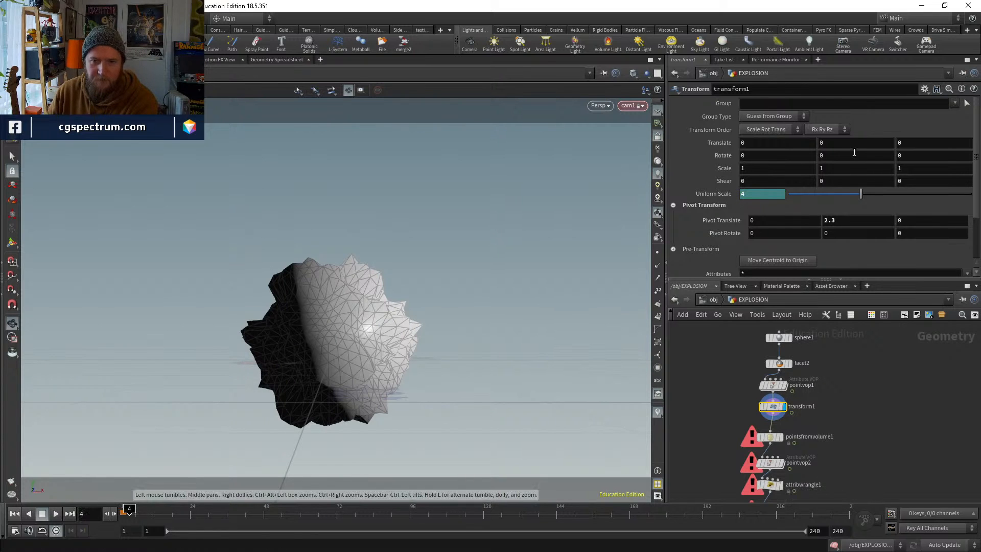
{"action": "mouse_move", "coordinate": [843, 146]}
{"action": "middle_mouse_down"}
{"action": "mouse_move", "coordinate": [843, 163]}
{"action": "mouse_move", "coordinate": [901, 137]}
{"action": "mouse_move", "coordinate": [845, 151]}
{"action": "middle_mouse_up"}
Insert an Attribute Wrangle node between transform1 and pointsfromvolume1
{"action": "scroll", "coordinate": [853, 402], "scroll_direction": "up", "scroll_amount": 2}
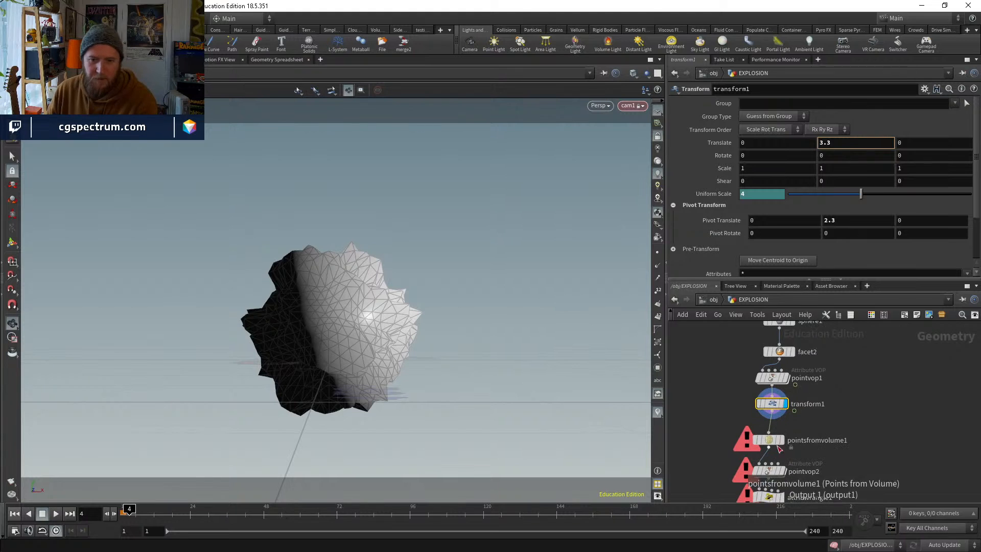
{"action": "key", "text": "Tab"}
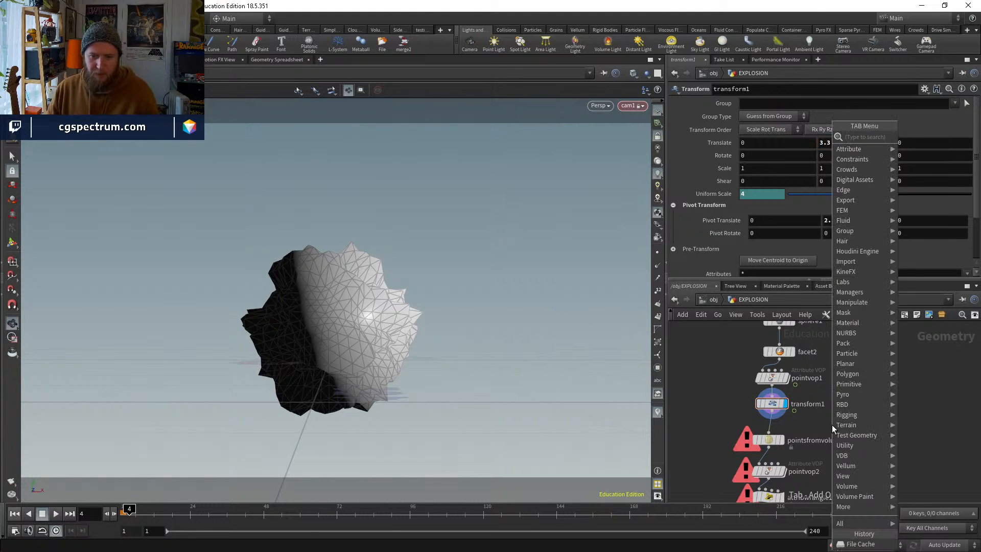
{"action": "type", "text": "atwra"}
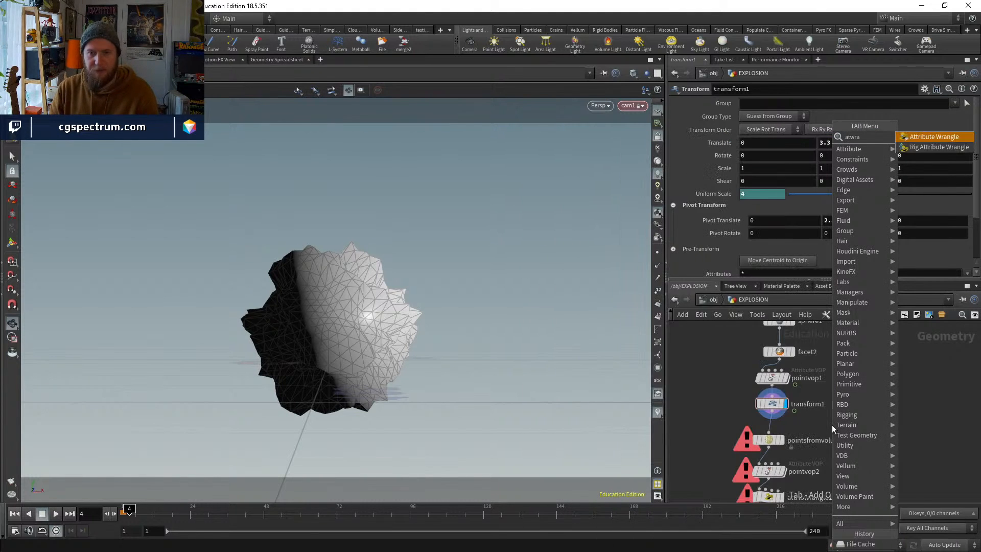
{"action": "key", "text": "Return"}
{"action": "left_click", "coordinate": [772, 434]}
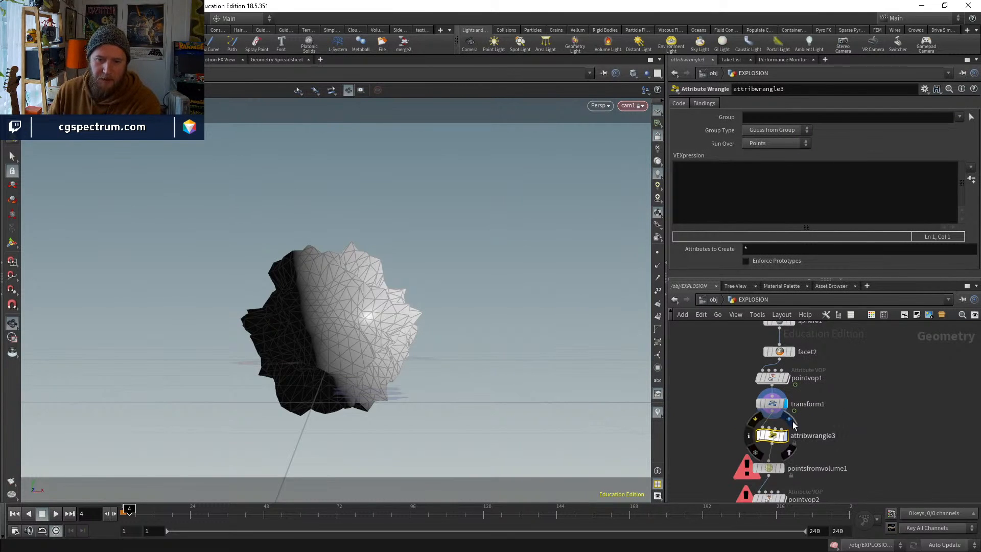
Unlock the camera from the view and enter the wrangle's VEX code if(@P.y<0){ @P.y=0; } to clamp points to the ground
{"action": "left_click", "coordinate": [703, 187]}
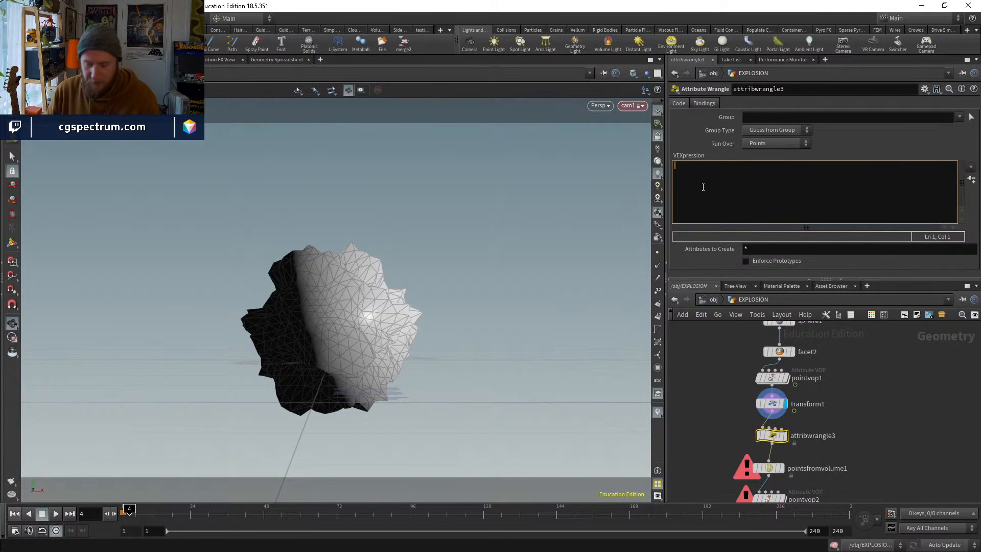
{"action": "left_click", "coordinate": [658, 137]}
{"action": "left_click", "coordinate": [715, 183]}
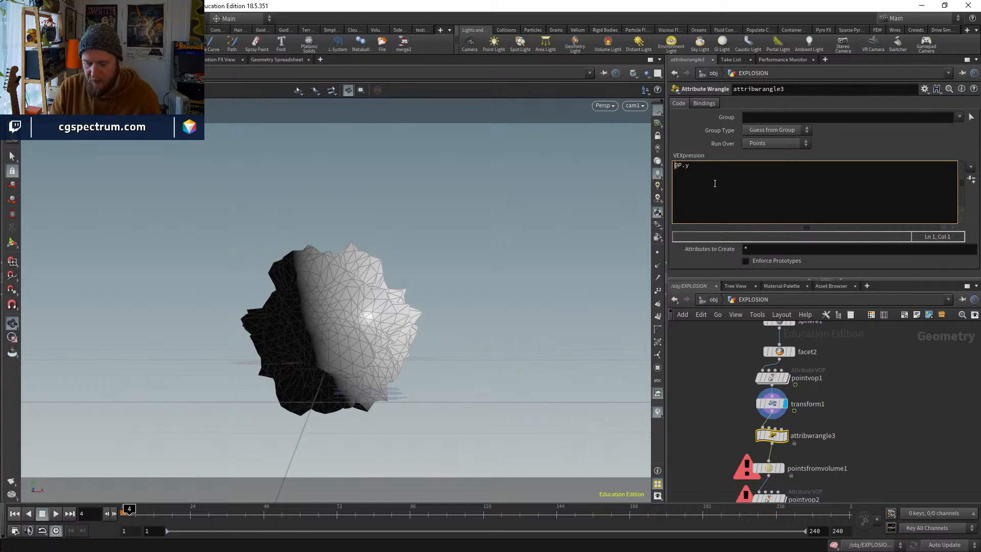
{"action": "key", "text": "Home"}
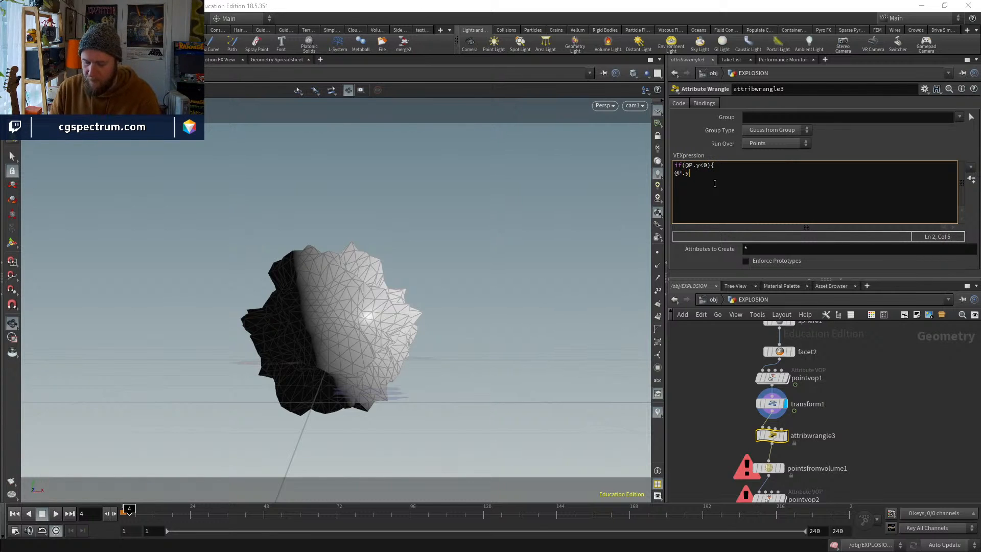
{"action": "type", "text": "=0;"}
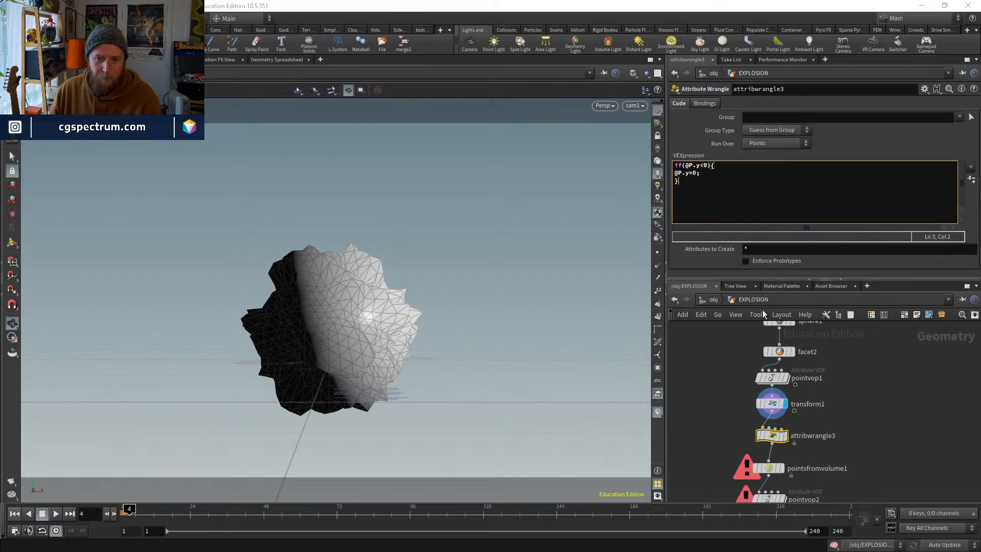
Display attribwrangle3 and inspect the underside of the source mesh from below, toggling wireframe shading
{"action": "left_click", "coordinate": [786, 437]}
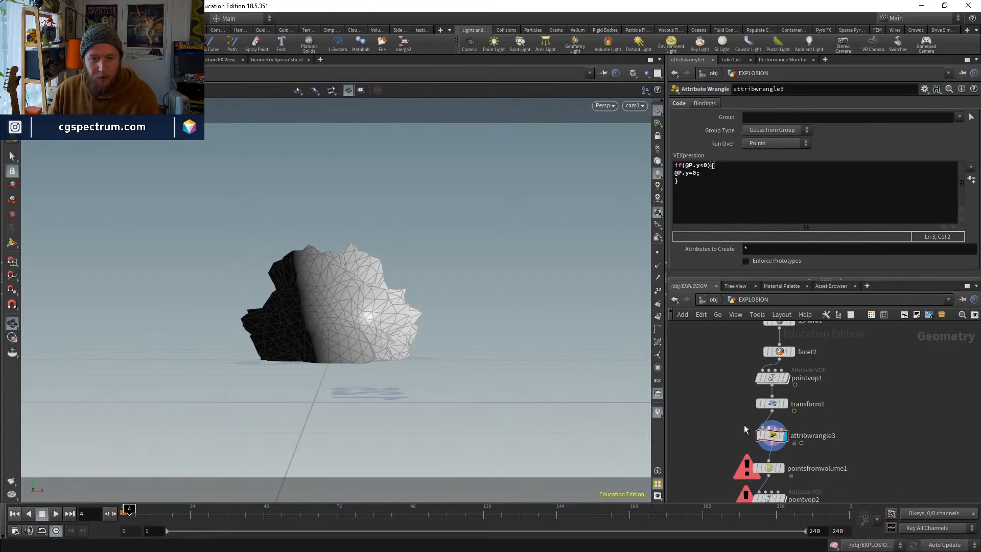
{"action": "mouse_move", "coordinate": [401, 374]}
{"action": "left_mouse_down"}
{"action": "mouse_move", "coordinate": [407, 274]}
{"action": "mouse_move", "coordinate": [393, 306]}
{"action": "mouse_move", "coordinate": [416, 379]}
{"action": "mouse_move", "coordinate": [302, 350]}
{"action": "mouse_move", "coordinate": [347, 401]}
{"action": "left_mouse_up"}
{"action": "key", "text": "w"}
{"action": "key", "text": "w"}
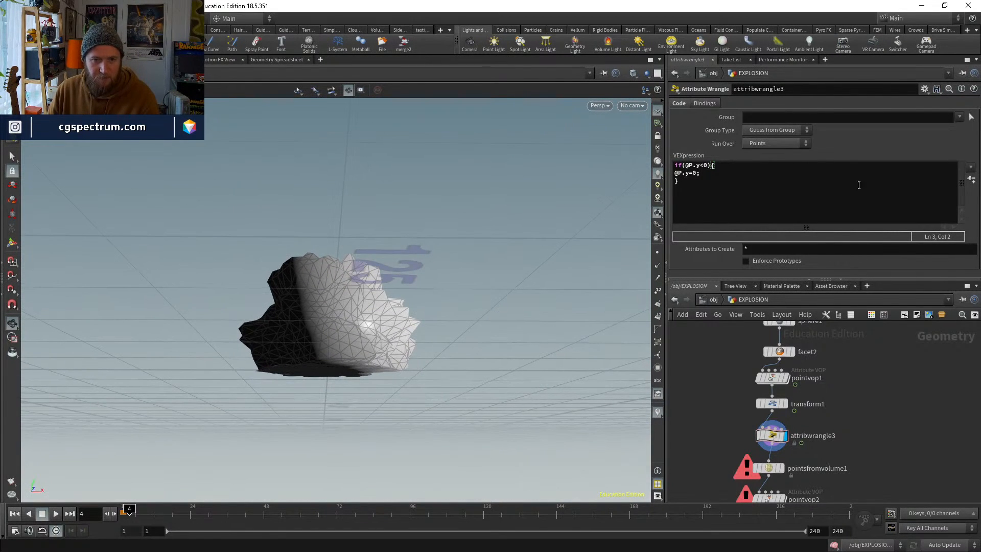
Recheck the ground-clamp code in attribwrangle3, keeping @P.y=0, and display pointsfromvolume1
{"action": "left_click", "coordinate": [697, 174]}
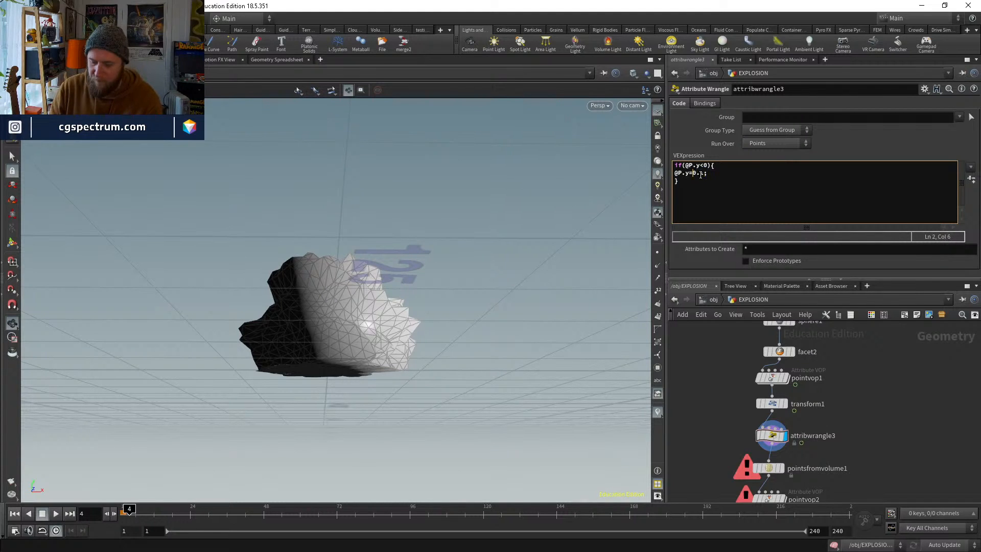
{"action": "type", "text": "-"}
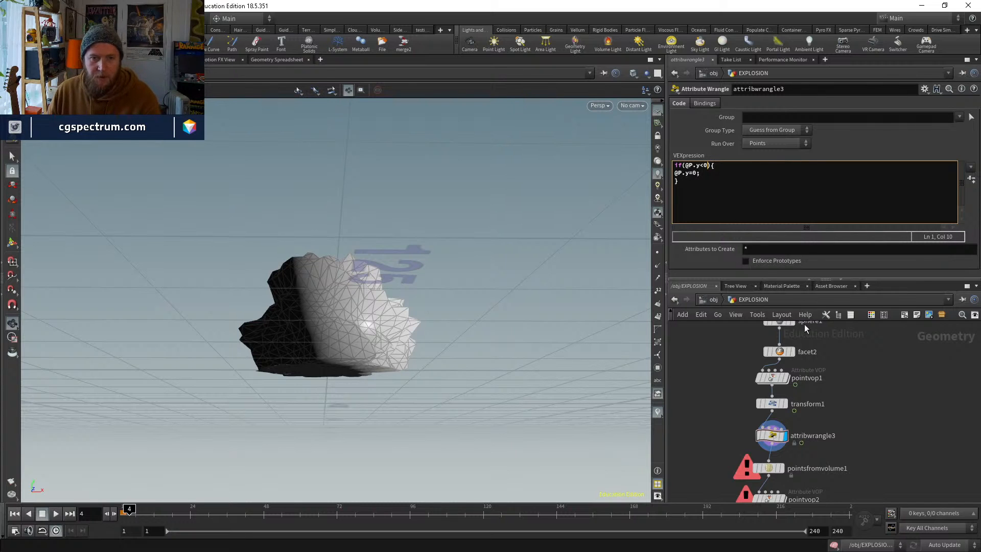
{"action": "middle_click_drag", "start_coordinate": [831, 399], "coordinate": [824, 350]}
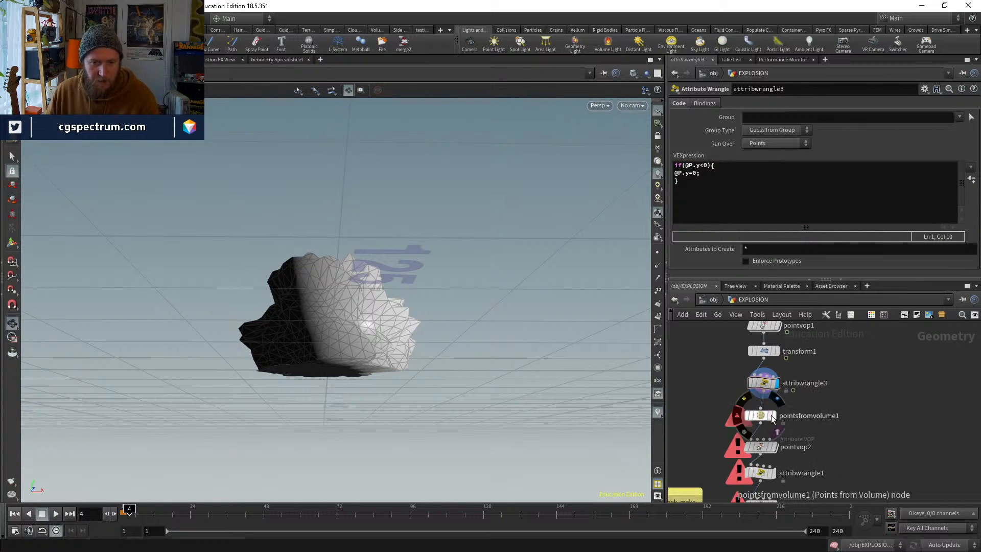
{"action": "left_click", "coordinate": [769, 419]}
{"action": "left_click", "coordinate": [764, 416]}
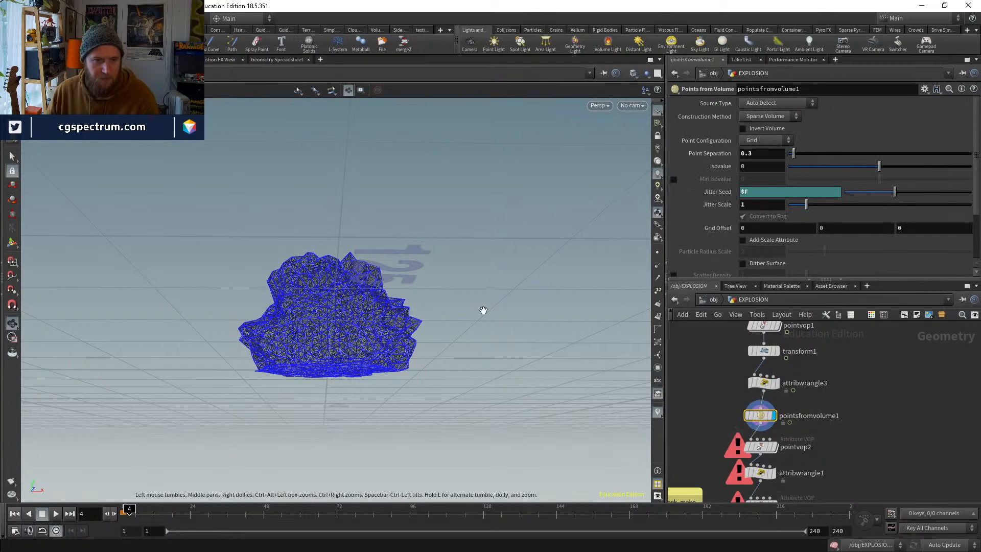
Display volumerasterizeattributes1 and inspect the base of the rasterized source cloud from ground level
{"action": "middle_click_drag", "start_coordinate": [787, 461], "coordinate": [760, 319]}
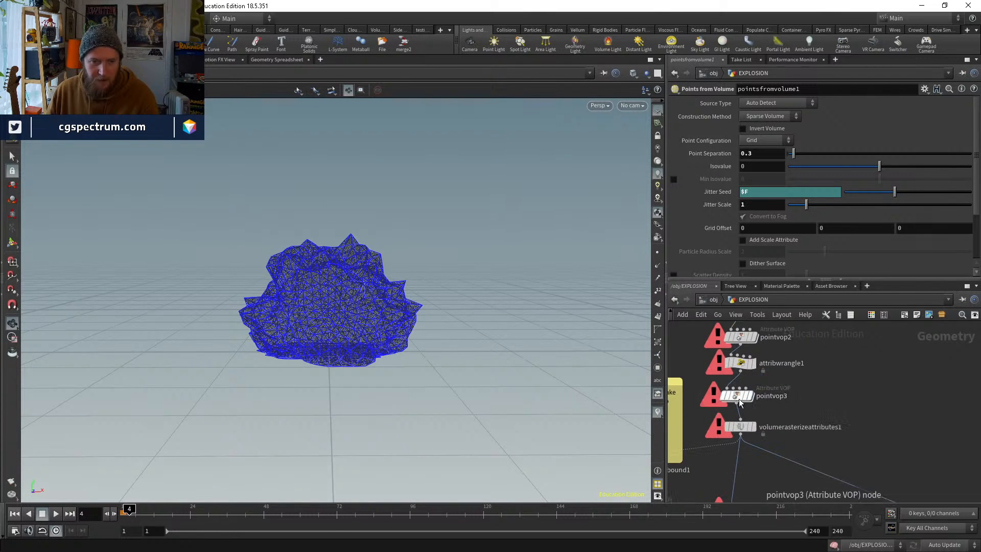
{"action": "left_click", "coordinate": [731, 363]}
{"action": "left_click", "coordinate": [747, 401]}
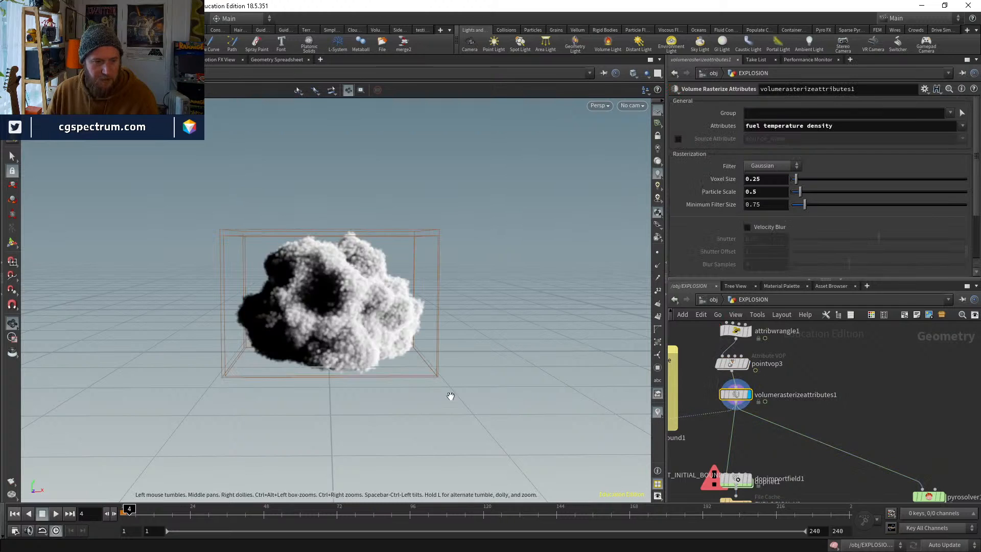
{"action": "left_click_drag", "start_coordinate": [370, 352], "coordinate": [344, 355]}
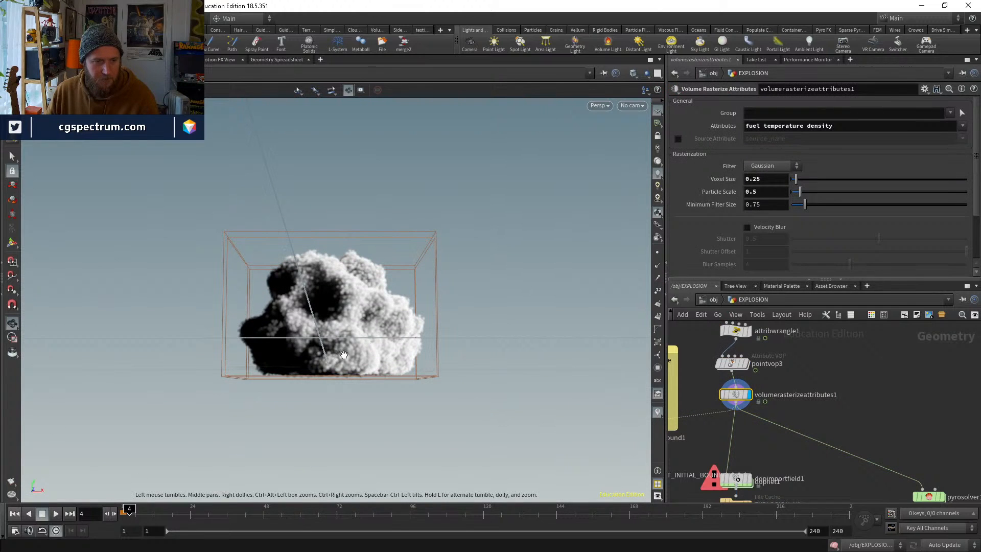
Return to frame 1 and rearrange the overlapping dopnet1 and dopimportfield1 nodes so that dopimportfield1 sits below dopnet1
{"action": "left_click", "coordinate": [15, 514]}
{"action": "middle_click_drag", "start_coordinate": [714, 477], "coordinate": [713, 444]}
{"action": "left_click_drag", "start_coordinate": [736, 444], "coordinate": [775, 447]}
{"action": "middle_click_drag", "start_coordinate": [766, 470], "coordinate": [766, 450]}
{"action": "left_click_drag", "start_coordinate": [729, 453], "coordinate": [729, 470]}
{"action": "left_click_drag", "start_coordinate": [734, 429], "coordinate": [734, 392]}
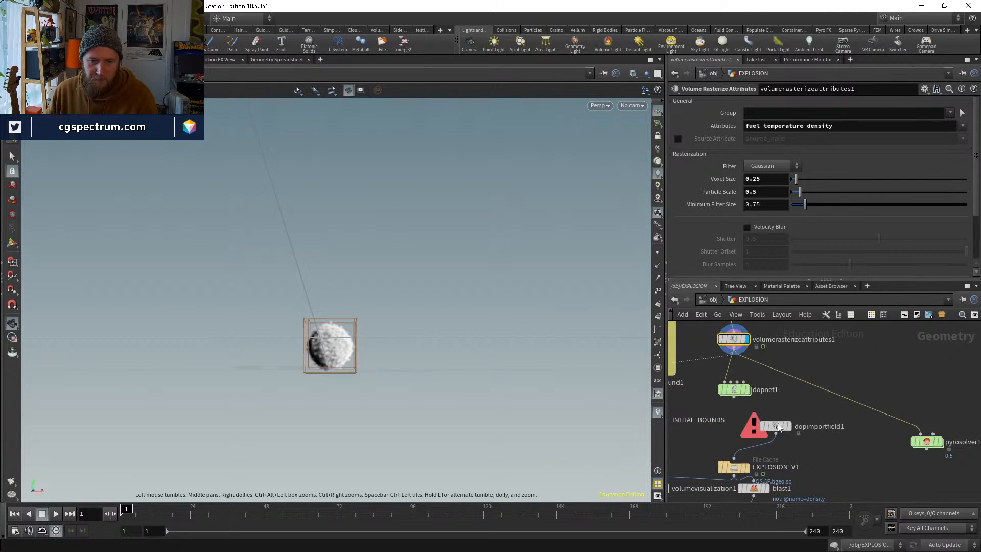
{"action": "left_click_drag", "start_coordinate": [778, 427], "coordinate": [735, 438]}
Open the dopnet1 network, play the explosion simulation from frame 1, and rewind it
{"action": "double_click", "coordinate": [736, 397]}
{"action": "left_click_drag", "start_coordinate": [468, 353], "coordinate": [415, 396]}
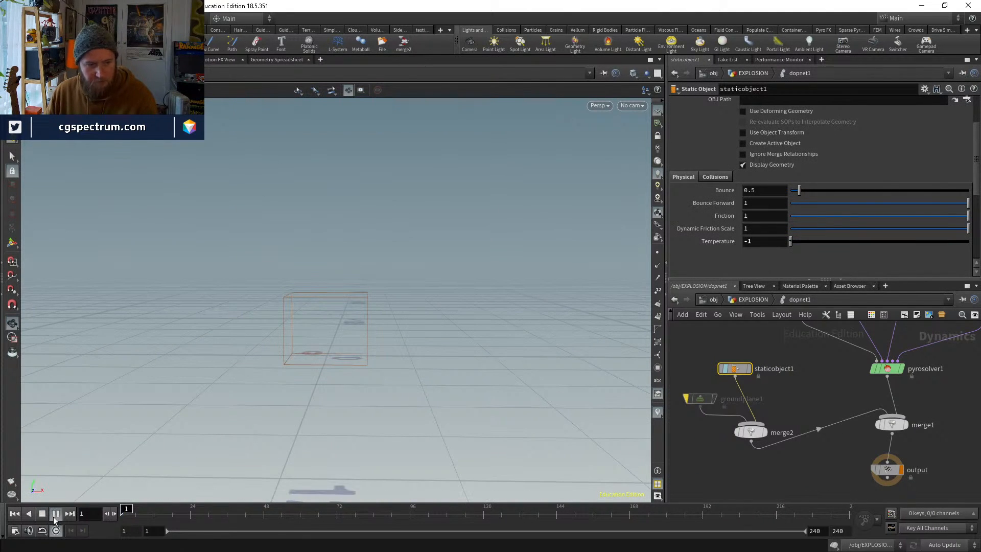
{"action": "left_click", "coordinate": [55, 514]}
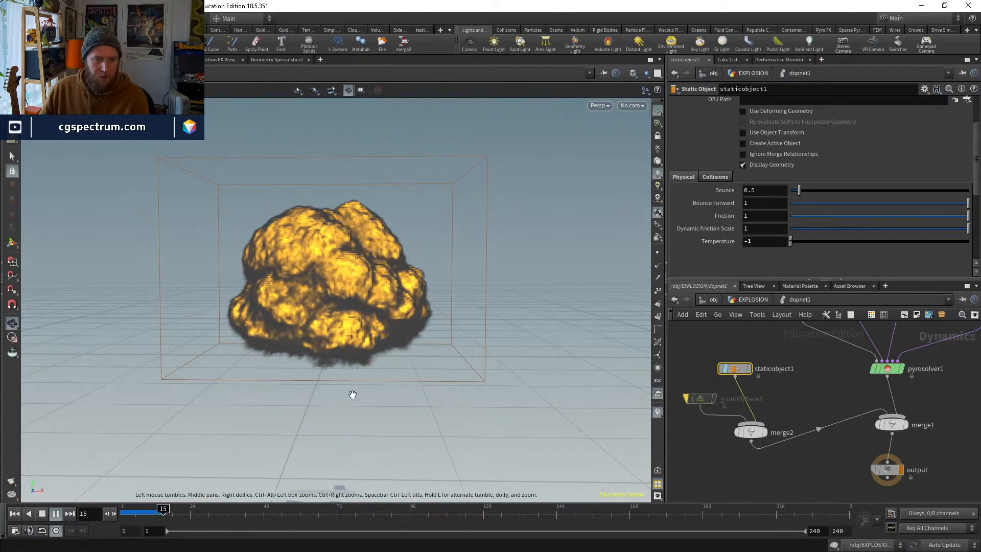
{"action": "left_click_drag", "start_coordinate": [160, 511], "coordinate": [122, 511]}
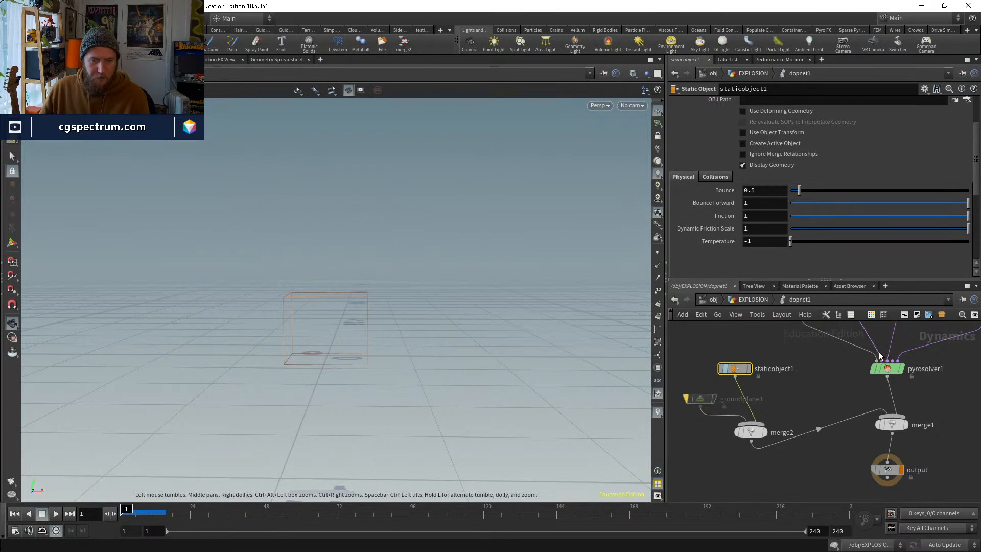
Go back to the EXPLOSION network and display the transform1 node above attribwrangle3
{"action": "middle_click_drag", "start_coordinate": [867, 354], "coordinate": [791, 396]}
{"action": "scroll", "coordinate": [819, 399], "scroll_direction": "down", "scroll_amount": 2}
{"action": "key", "text": "u"}
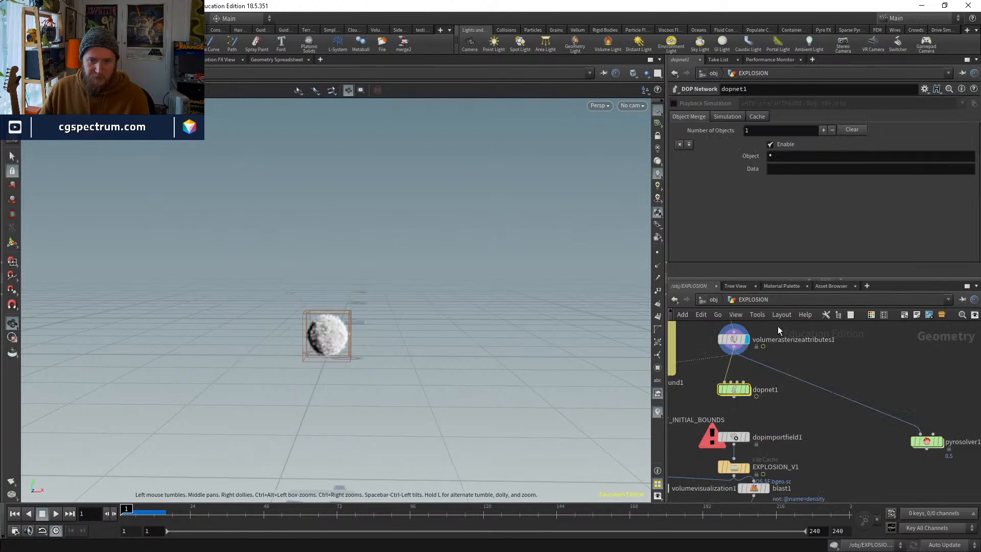
{"action": "middle_click_drag", "start_coordinate": [778, 326], "coordinate": [826, 407]}
{"action": "middle_click_drag", "start_coordinate": [822, 344], "coordinate": [804, 353]}
{"action": "middle_click_drag", "start_coordinate": [802, 447], "coordinate": [804, 415]}
{"action": "middle_click_drag", "start_coordinate": [803, 327], "coordinate": [794, 471]}
{"action": "scroll", "coordinate": [760, 417], "scroll_direction": "up", "scroll_amount": 2}
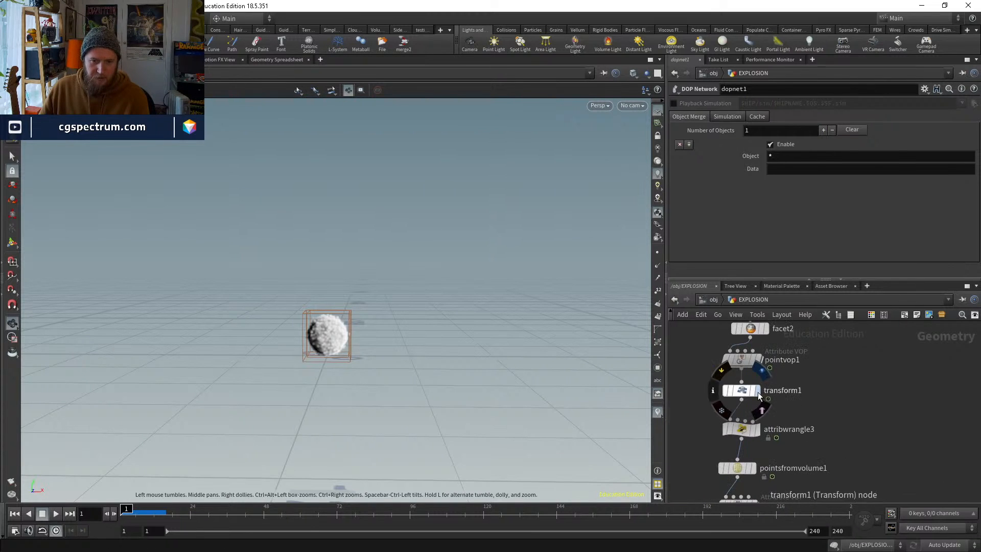
{"action": "left_click", "coordinate": [757, 390]}
Set transform1's keyed Uniform Scale to 5 at frame 3, check the animation through frame 12, and return to frame 1
{"action": "left_click_drag", "start_coordinate": [168, 514], "coordinate": [124, 512]}
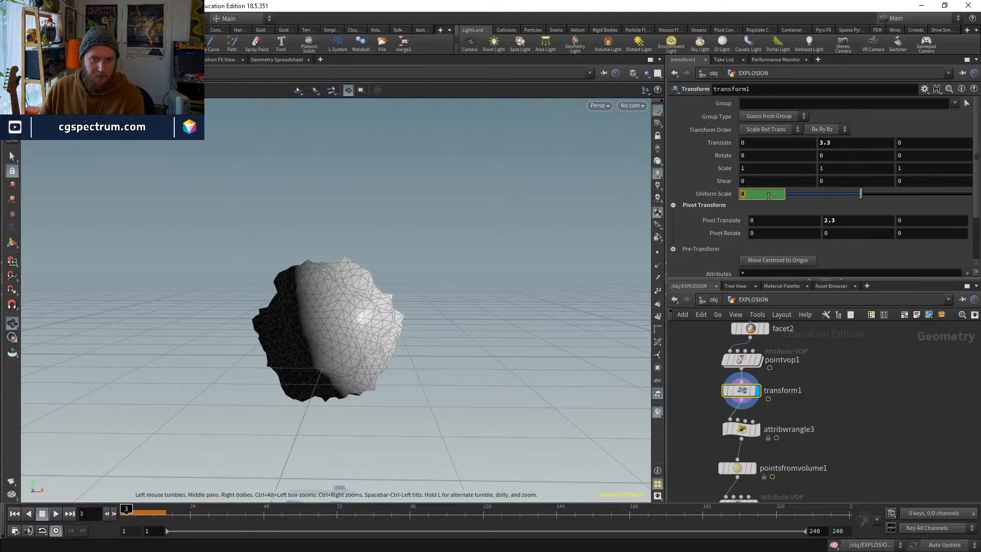
{"action": "key", "text": "Return"}
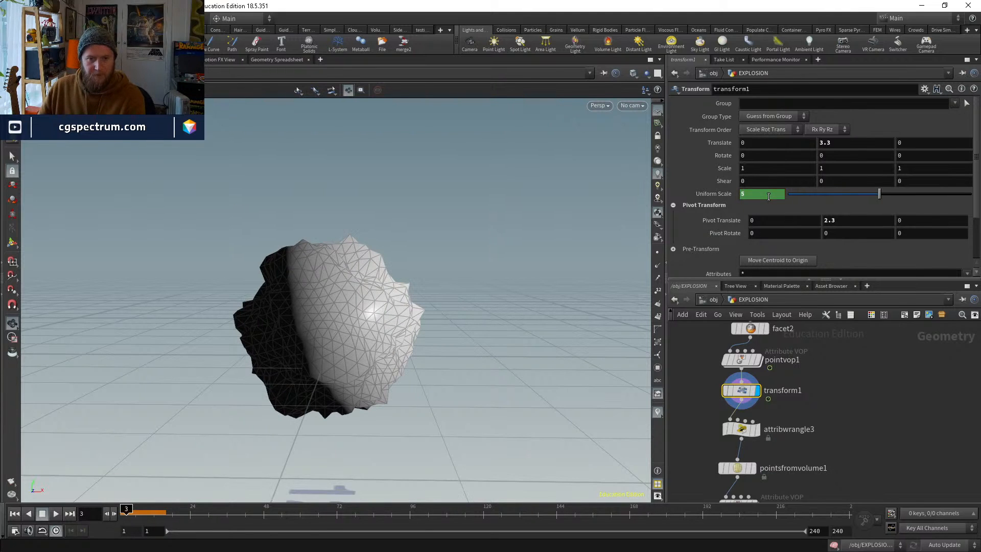
{"action": "key", "text": "Left"}
{"action": "key", "text": "Left"}
{"action": "key", "text": "Right"}
{"action": "key", "text": "Right"}
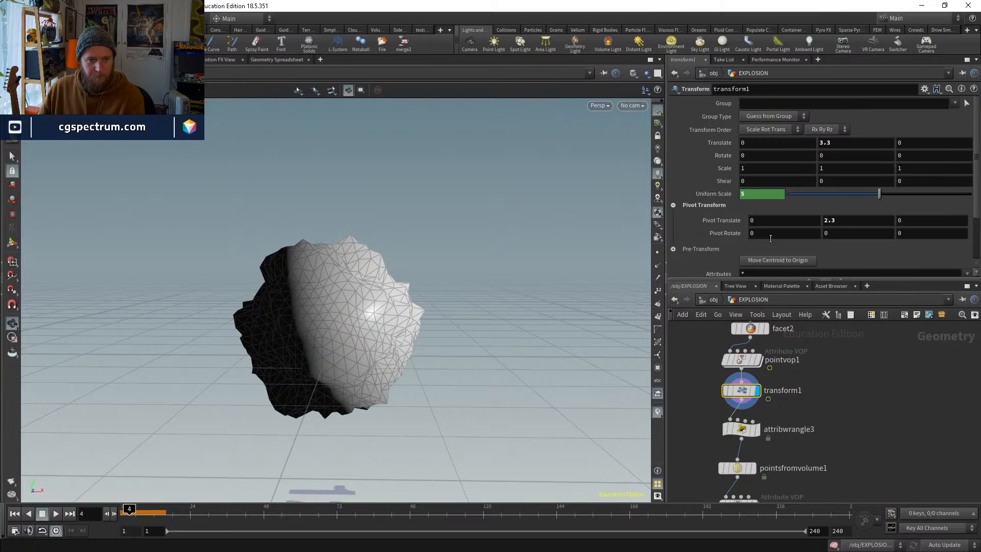
{"action": "key", "text": "Right"}
{"action": "key", "text": "Right"}
{"action": "key", "text": "Right"}
{"action": "key", "text": "Right"}
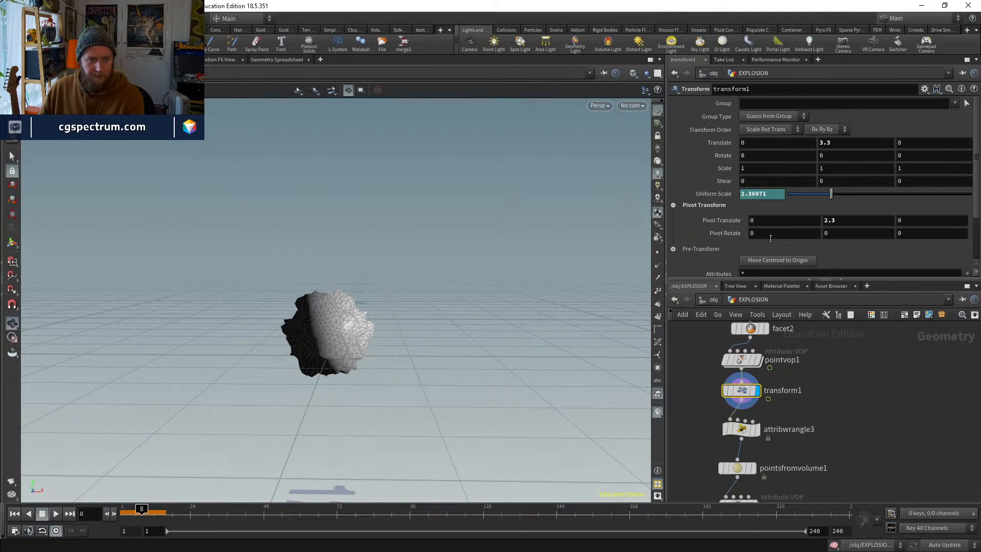
{"action": "key", "text": "Right"}
{"action": "key", "text": "Right"}
{"action": "key", "text": "Right"}
{"action": "key", "text": "Right"}
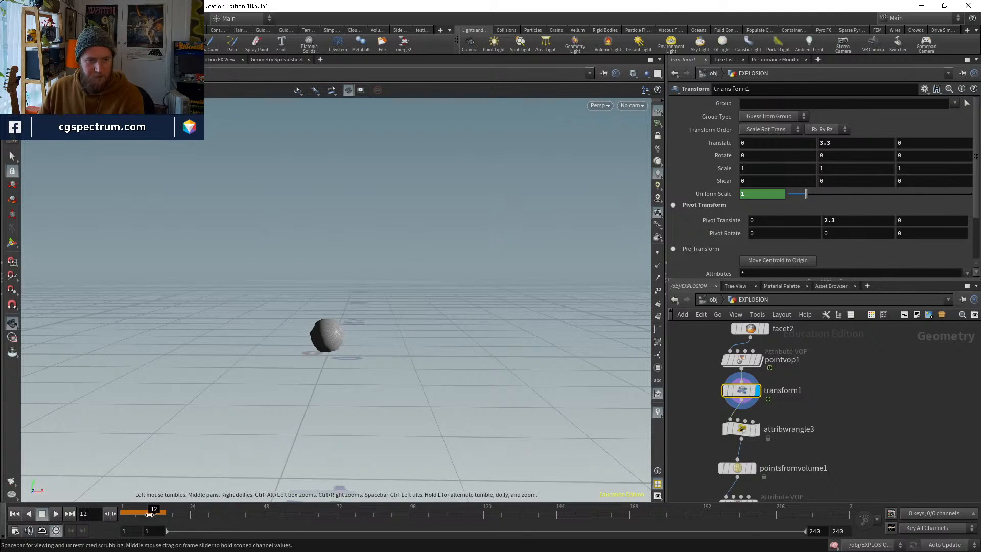
{"action": "left_click_drag", "start_coordinate": [150, 514], "coordinate": [122, 513]}
Select pointvop1 and set its keyed Amplitude to 9.3 at frame 5 for spikier displacement
{"action": "middle_click_drag", "start_coordinate": [788, 427], "coordinate": [775, 493]}
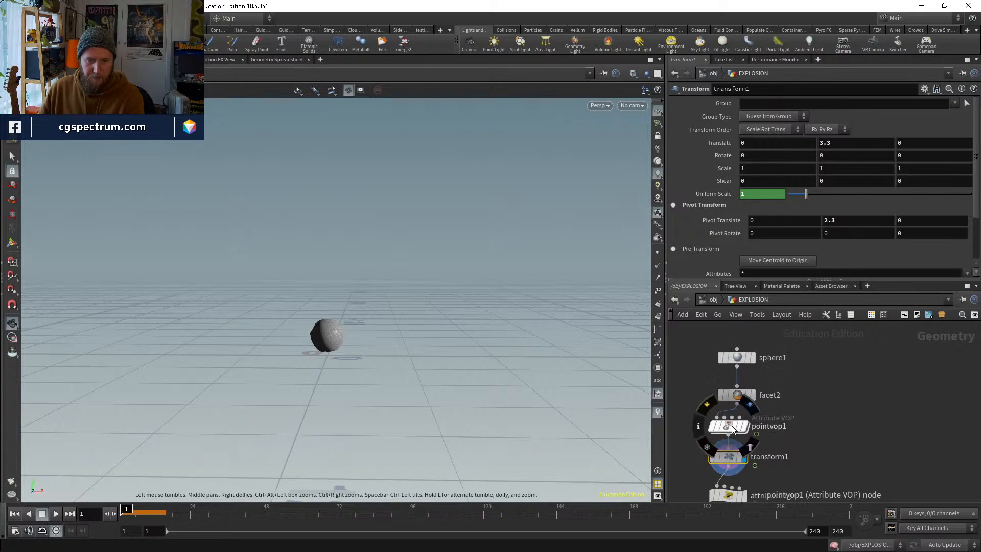
{"action": "left_click", "coordinate": [732, 425]}
{"action": "scroll", "coordinate": [758, 210], "scroll_direction": "down", "scroll_amount": 2}
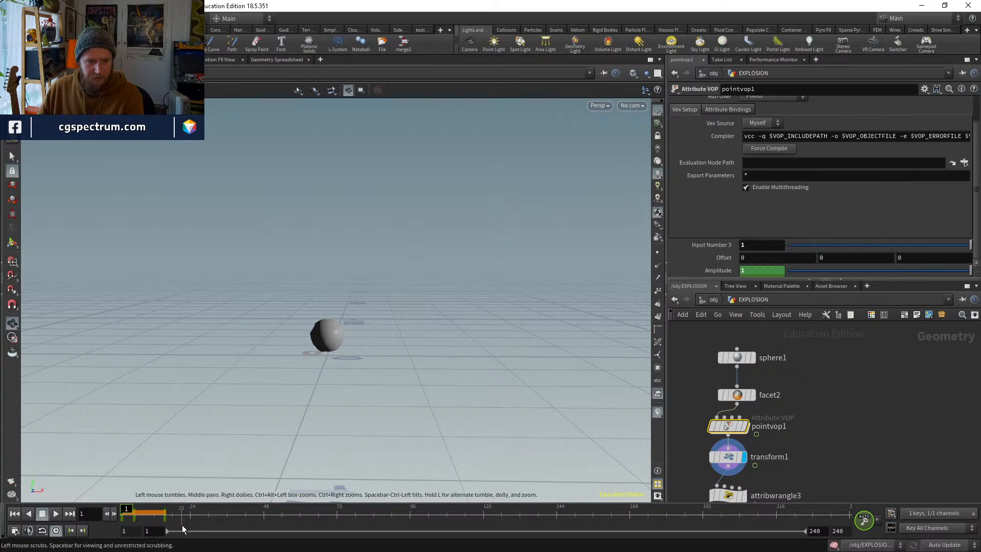
{"action": "key", "text": "Right"}
{"action": "key", "text": "Right"}
{"action": "key", "text": "Right"}
{"action": "key", "text": "Right"}
{"action": "key", "text": "Right"}
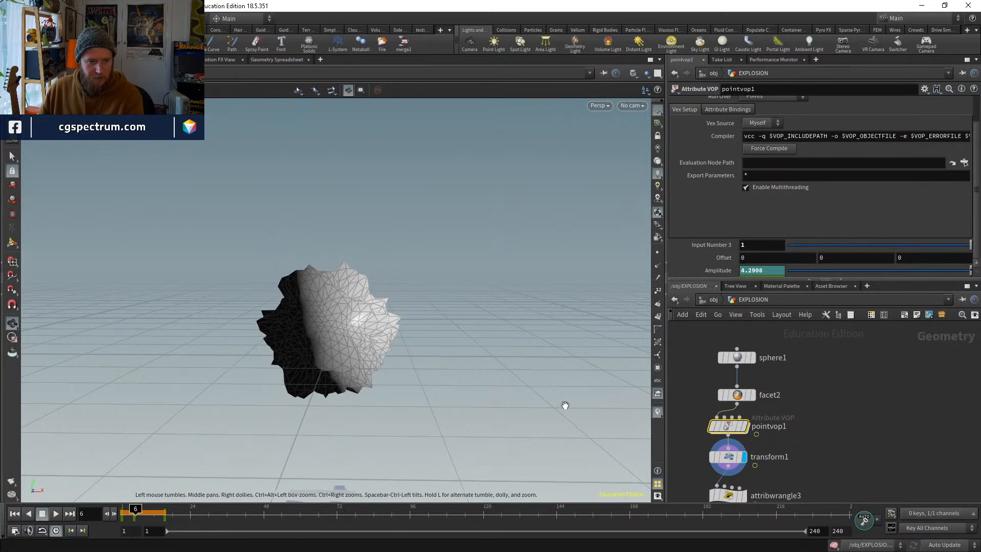
{"action": "key", "text": "Left"}
{"action": "middle_click_drag", "start_coordinate": [757, 271], "coordinate": [760, 271]}
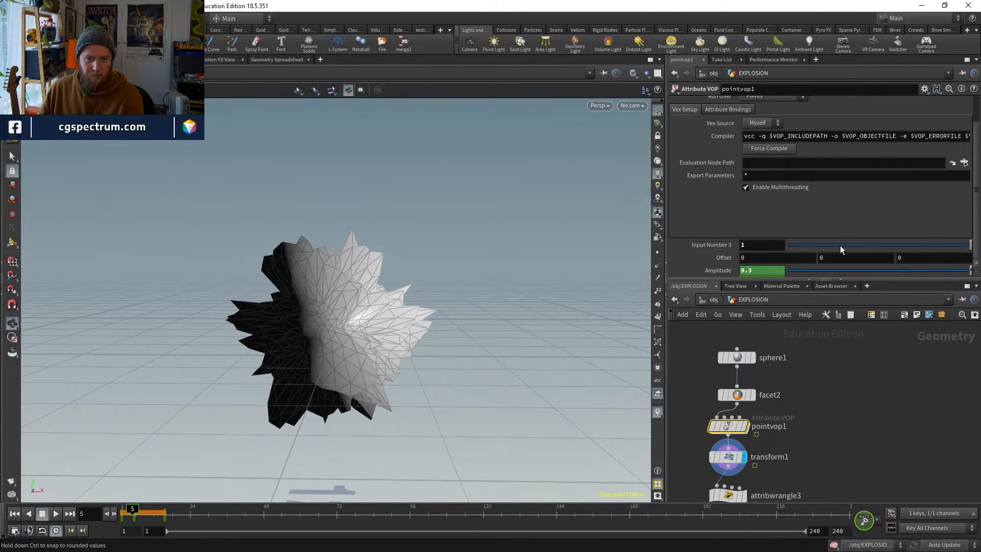
Set pointvop1's Y Offset to the expression $F/24 so the noise moves over time
{"action": "left_click_drag", "start_coordinate": [842, 245], "coordinate": [971, 245]}
{"action": "right_click_drag", "start_coordinate": [268, 384], "coordinate": [270, 387], "text": "alt"}
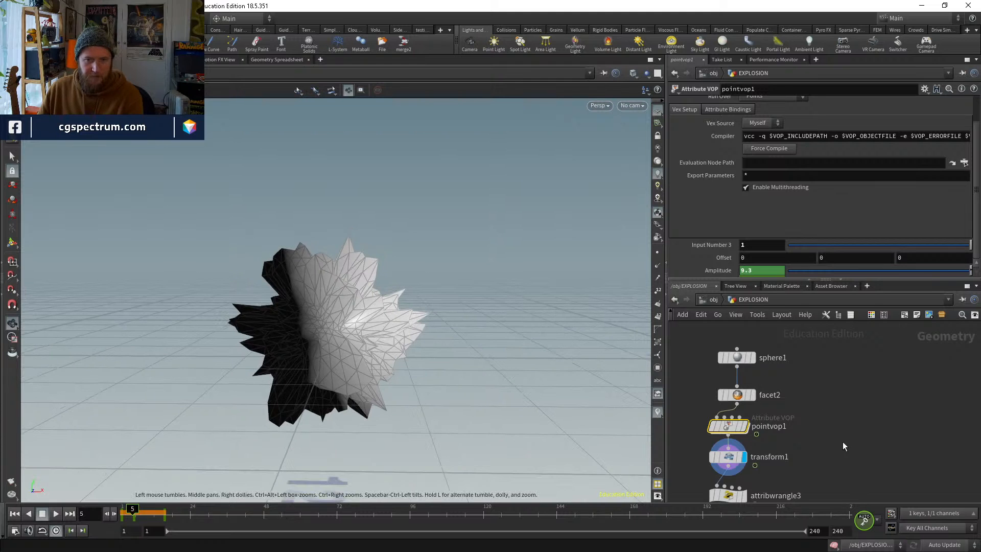
{"action": "middle_click_drag", "start_coordinate": [843, 446], "coordinate": [859, 392]}
{"action": "mouse_move", "coordinate": [832, 257]}
{"action": "middle_mouse_down"}
{"action": "mouse_move", "coordinate": [909, 262]}
{"action": "mouse_move", "coordinate": [821, 258]}
{"action": "middle_mouse_up"}
{"action": "double_click", "coordinate": [826, 258]}
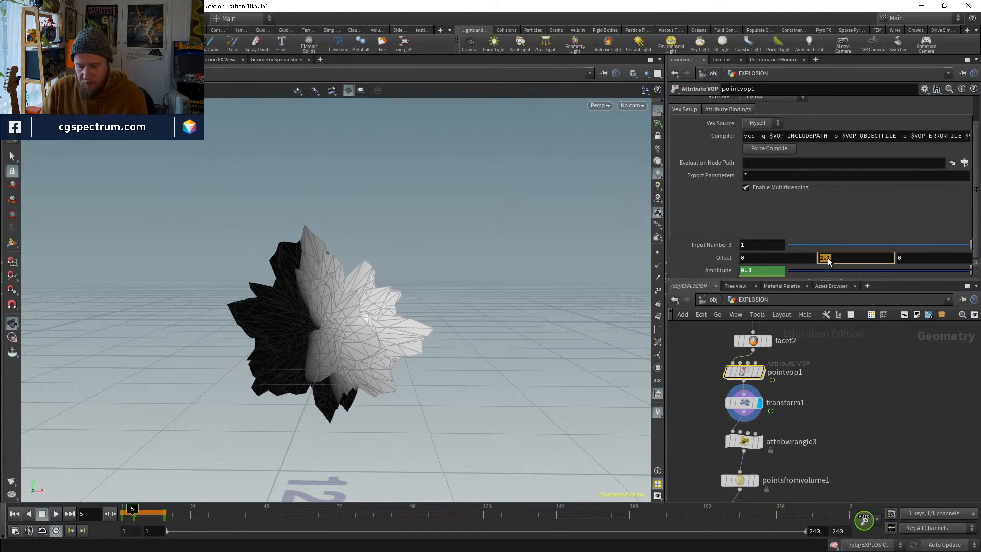
{"action": "type", "text": "$F/24"}
{"action": "key", "text": "Return"}
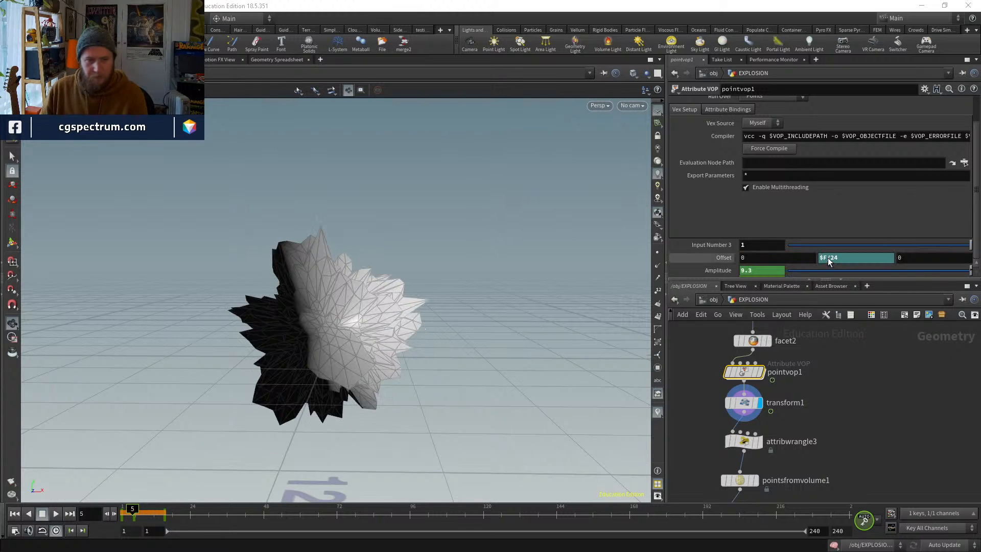
Step back and forth through the opening frames to examine the animated displacement of the source mesh, and return to frame 1
{"action": "left_click", "coordinate": [842, 419]}
{"action": "key", "text": "Left"}
{"action": "key", "text": "Left"}
{"action": "key", "text": "Left"}
{"action": "key", "text": "Right"}
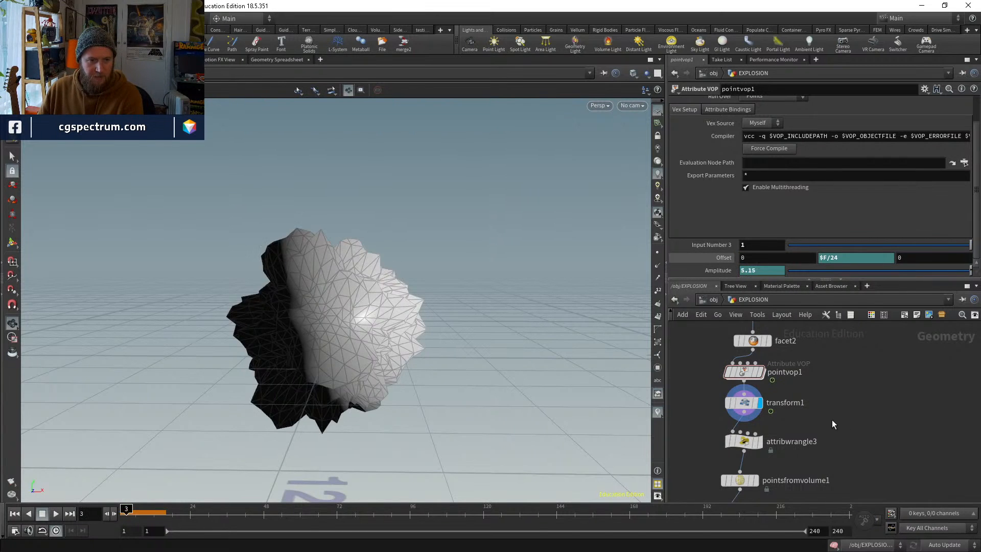
{"action": "key", "text": "Right"}
{"action": "key", "text": "Right"}
{"action": "key", "text": "Right"}
{"action": "key", "text": "Right"}
{"action": "key", "text": "Right"}
{"action": "key", "text": "Right"}
{"action": "key", "text": "Left"}
{"action": "key", "text": "Left"}
{"action": "key", "text": "Left"}
{"action": "key", "text": "Left"}
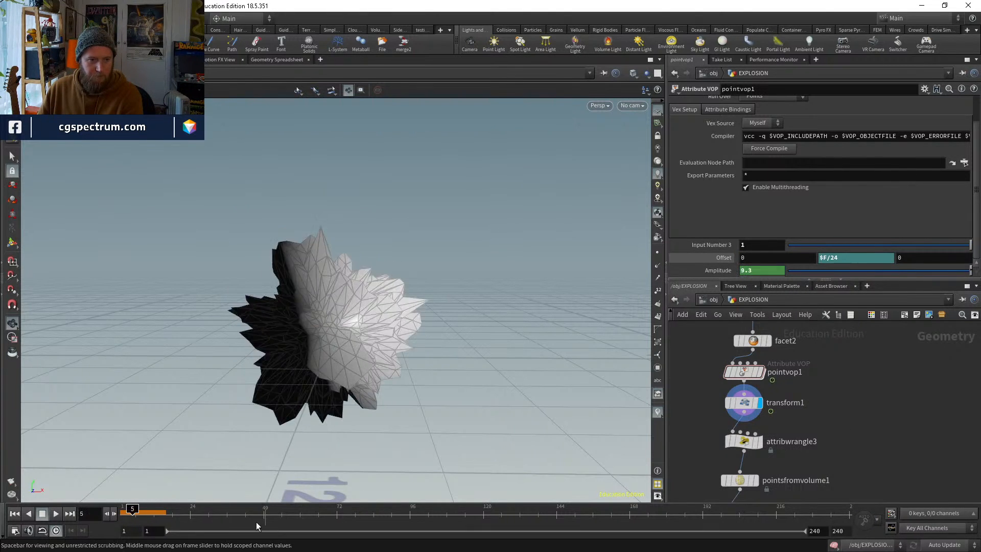
{"action": "key", "text": "Left"}
{"action": "left_click", "coordinate": [123, 512]}
Open dopnet1 and play the simulation from frame 1 to preview the reshaped explosion
{"action": "middle_click_drag", "start_coordinate": [787, 454], "coordinate": [792, 414]}
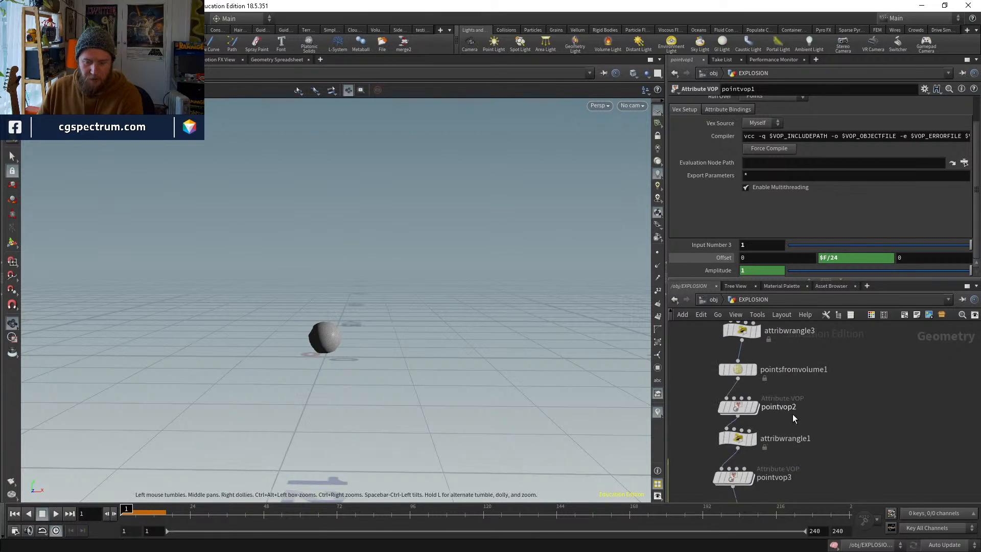
{"action": "double_click", "coordinate": [740, 441]}
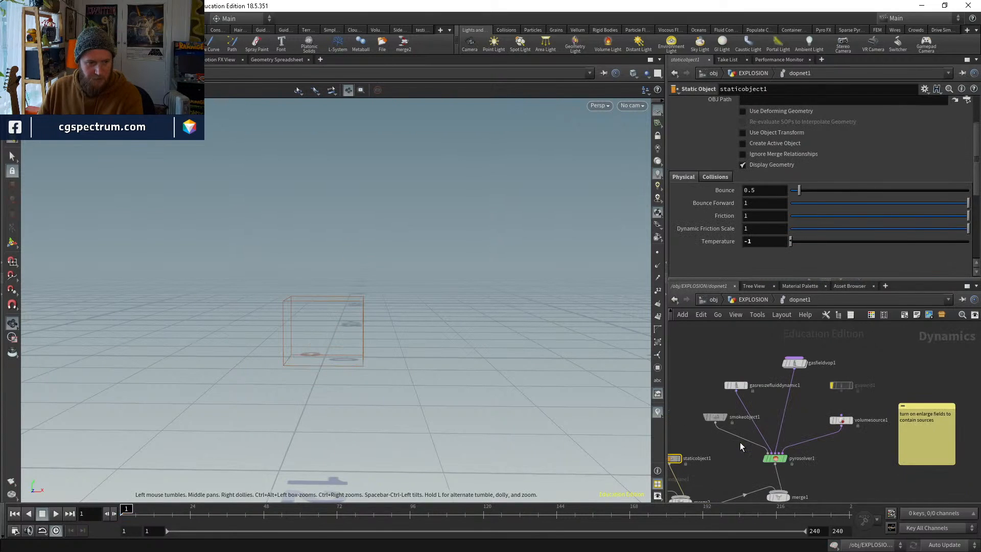
{"action": "key", "text": "Up"}
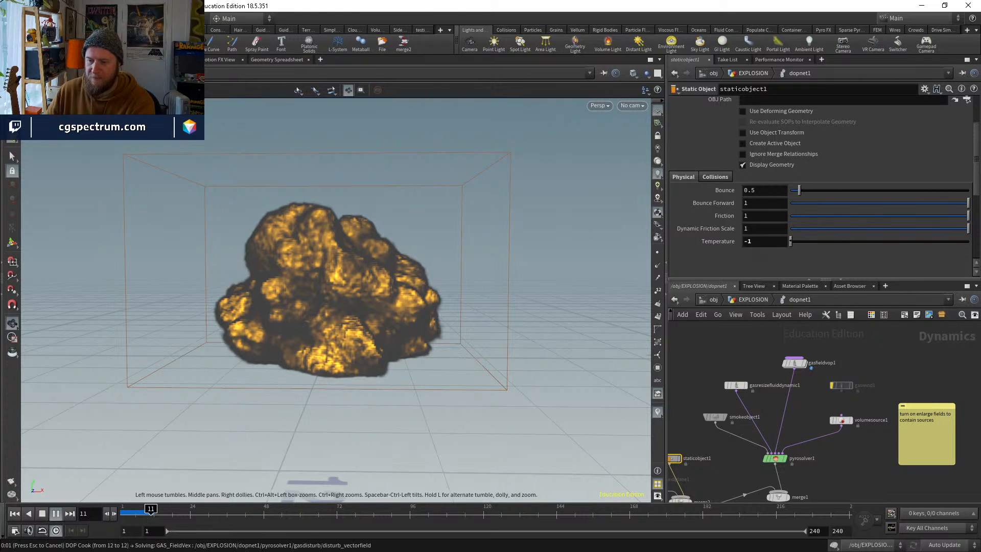
Switch to the web browser and enlarge the "Pentagon Played War Games With Troops" mushroom-cloud photo to study its shape and related images
{"action": "key", "text": "alt+Tab"}
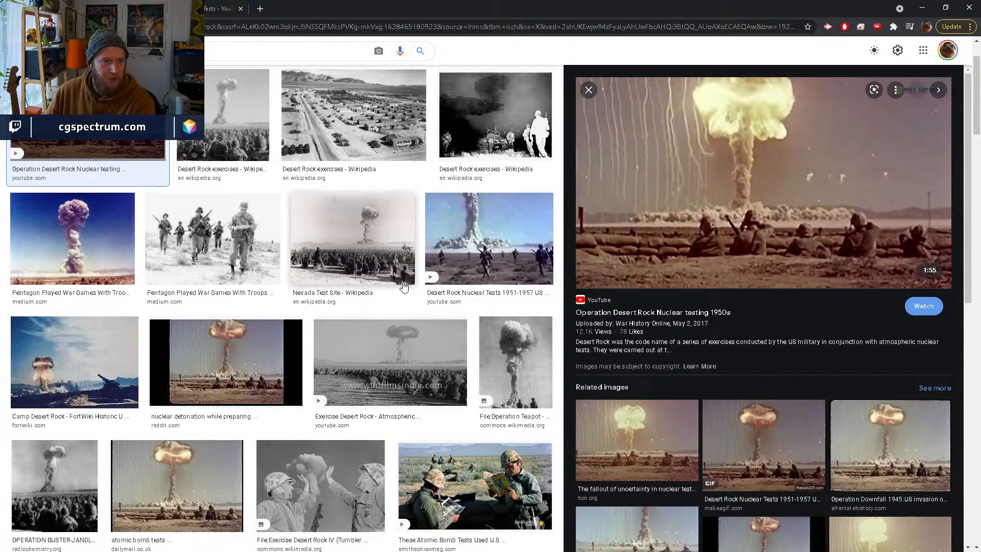
{"action": "left_click", "coordinate": [116, 221]}
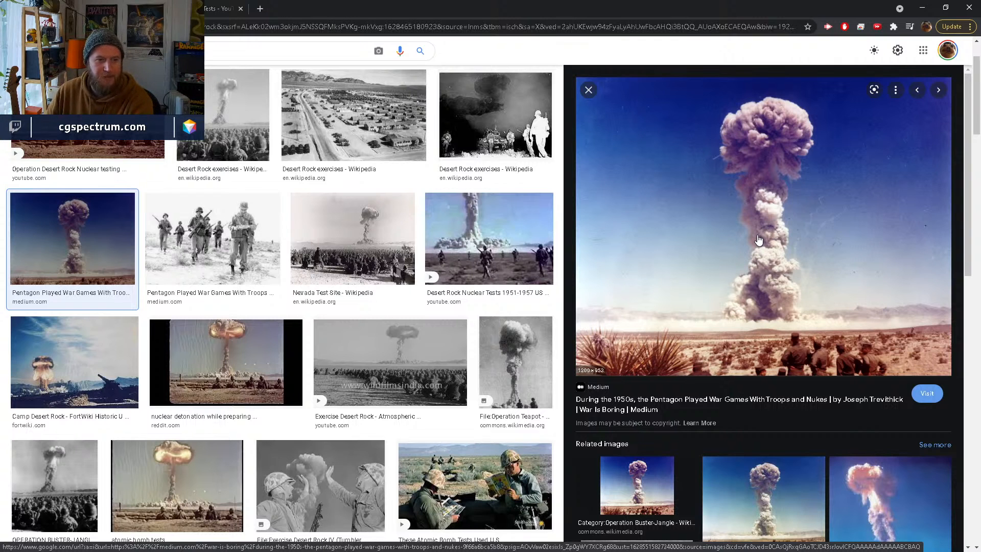
{"action": "scroll", "coordinate": [758, 240], "scroll_direction": "down", "scroll_amount": 5}
Search the web images for "kfc explosion"
{"action": "scroll", "coordinate": [690, 196], "scroll_direction": "up", "scroll_amount": 7}
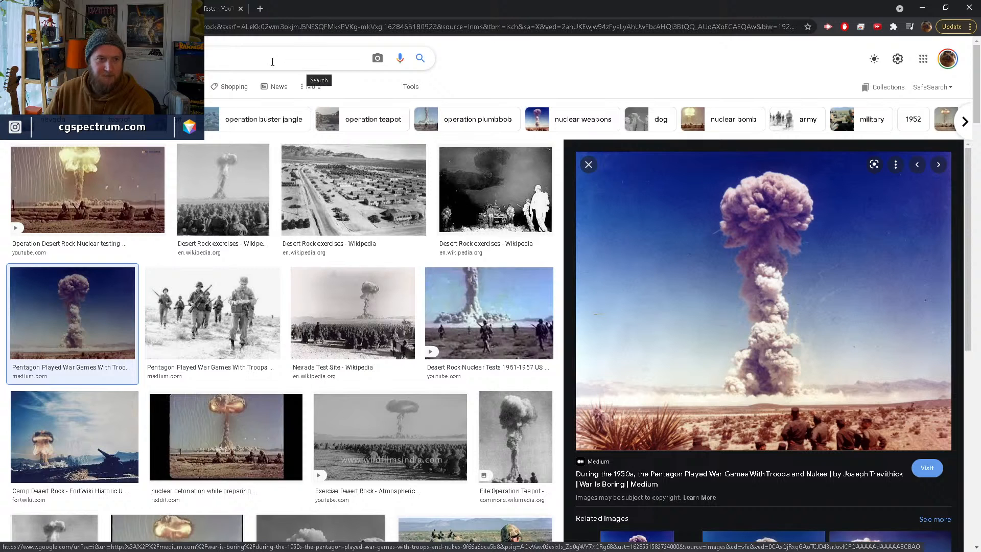
{"action": "type", "text": "kf"}
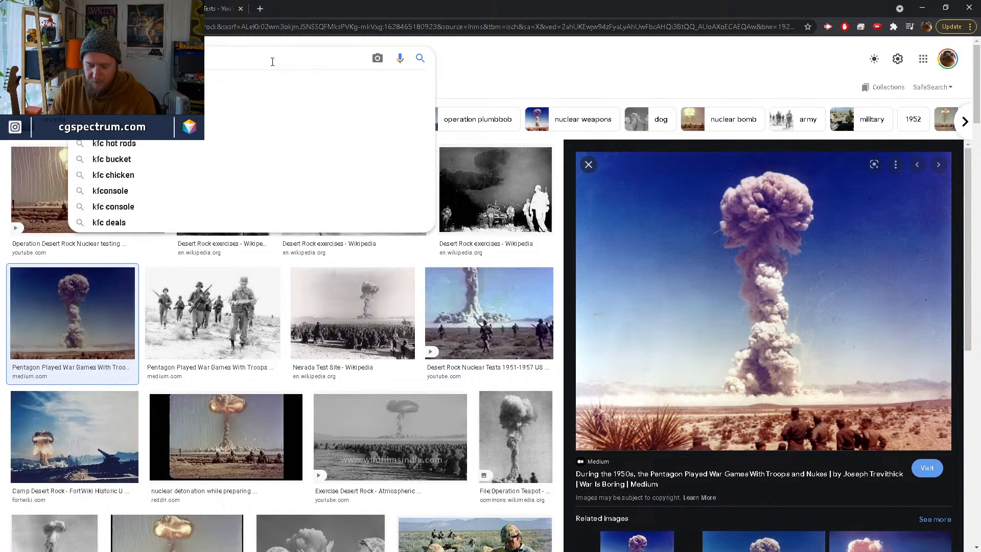
{"action": "type", "text": "c "}
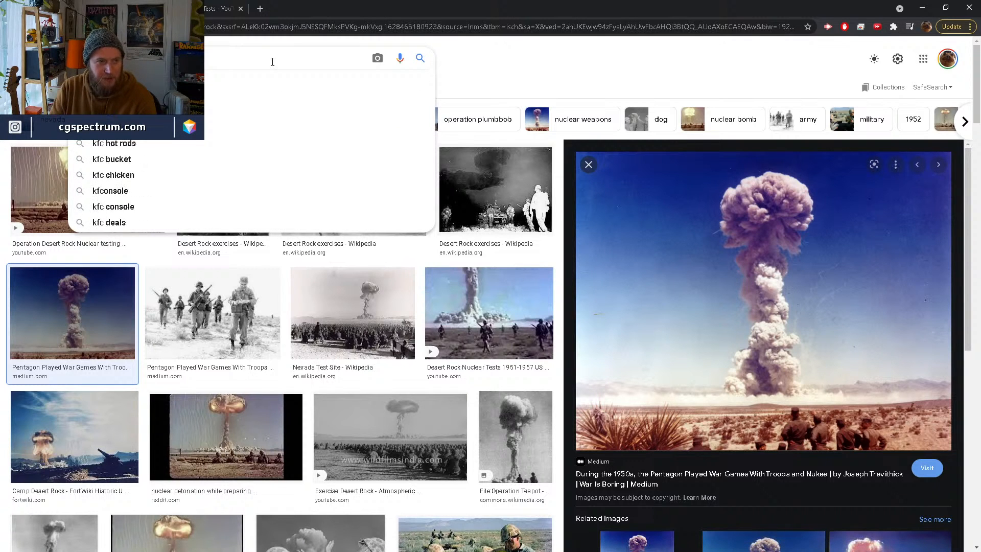
{"action": "type", "text": "explosion"}
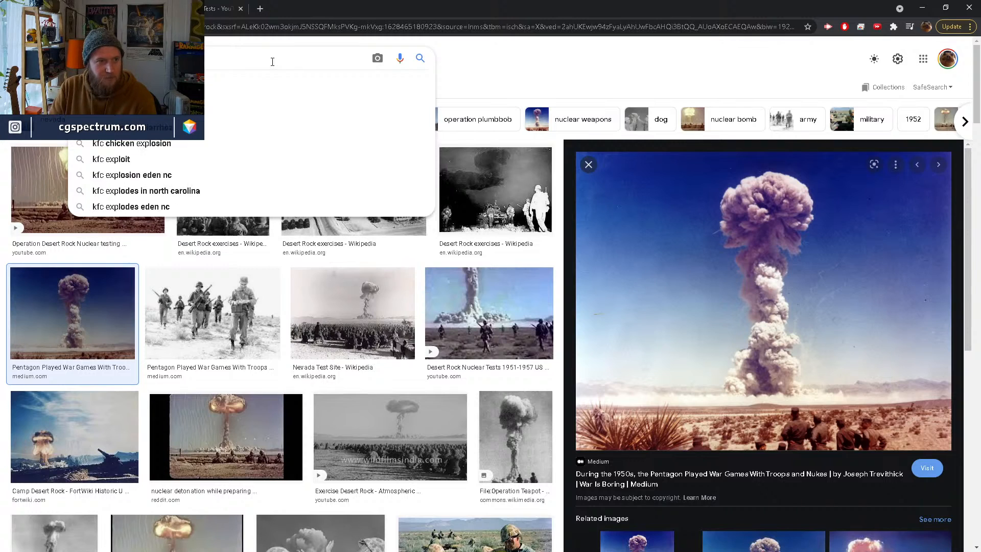
{"action": "key", "text": "Return"}
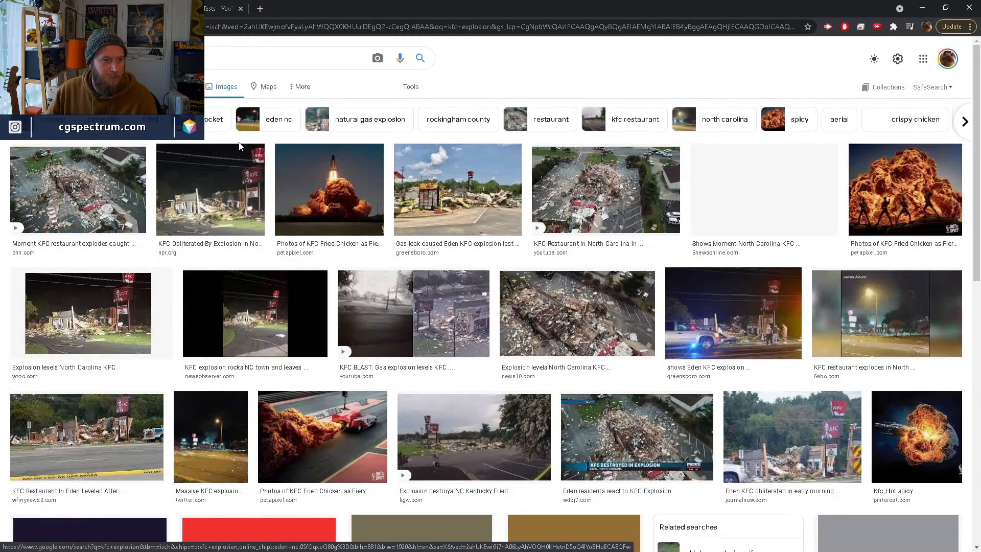
Enlarge the KFC Hot & Spicy ad images with the shuttle launch, the dragon and the four silhouettes to study their explosion shapes
{"action": "left_click", "coordinate": [339, 206]}
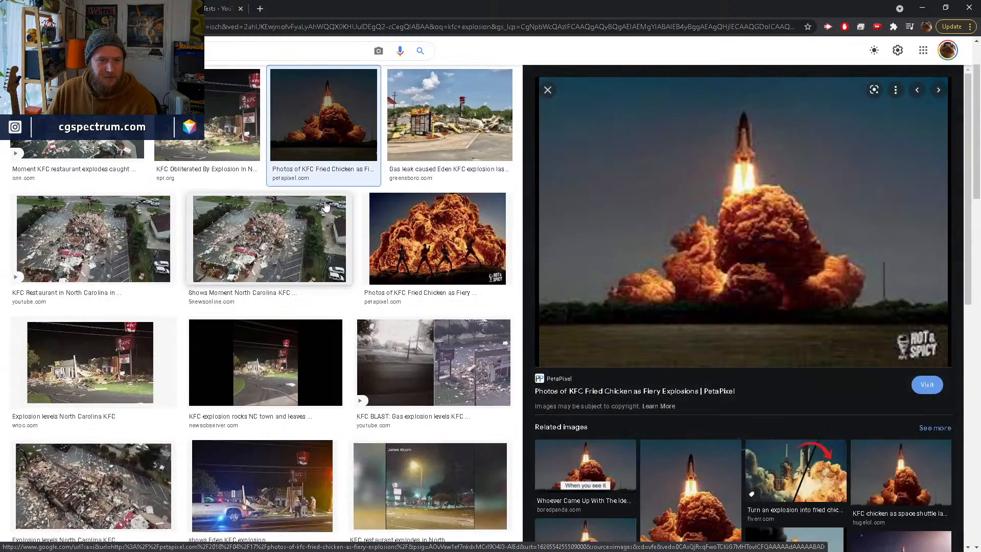
{"action": "scroll", "coordinate": [626, 298], "scroll_direction": "down", "scroll_amount": 2}
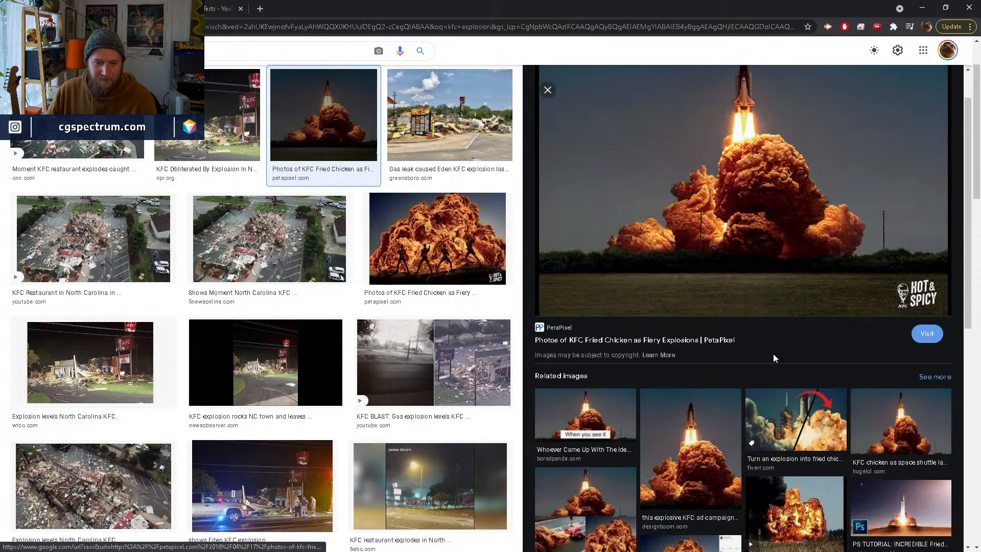
{"action": "scroll", "coordinate": [760, 383], "scroll_direction": "down", "scroll_amount": 1}
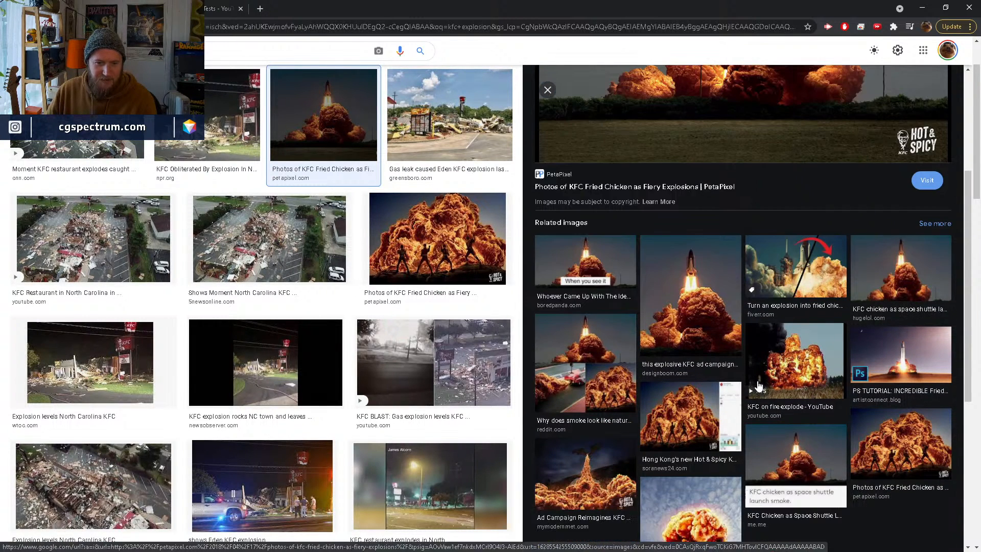
{"action": "left_click", "coordinate": [572, 462]}
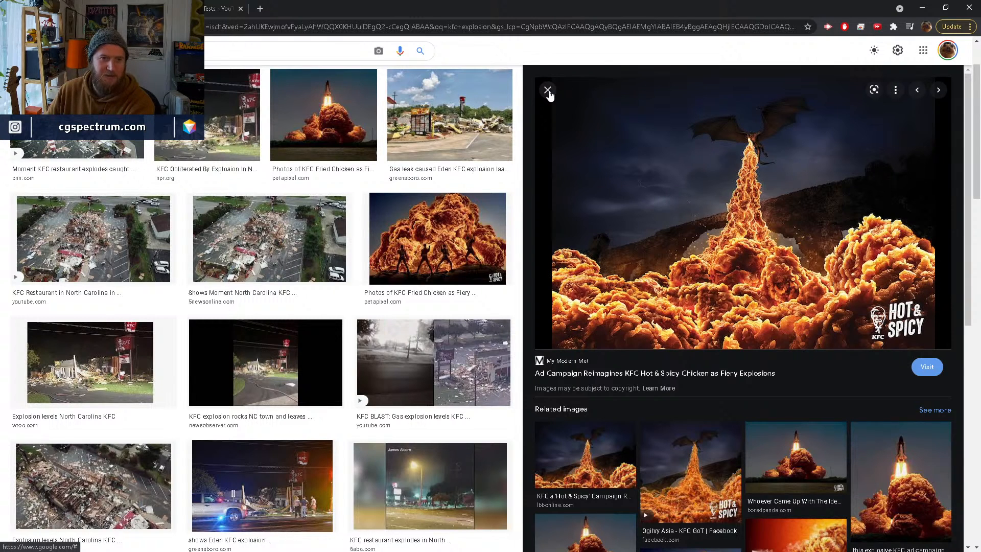
{"action": "scroll", "coordinate": [817, 290], "scroll_direction": "down", "scroll_amount": 2}
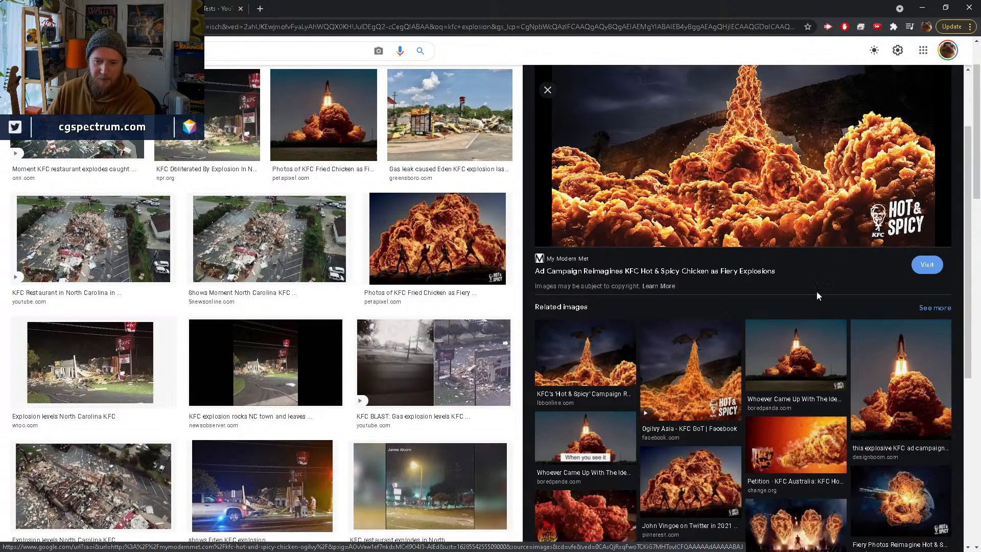
{"action": "scroll", "coordinate": [813, 287], "scroll_direction": "down", "scroll_amount": 2}
{"action": "left_click", "coordinate": [698, 398]}
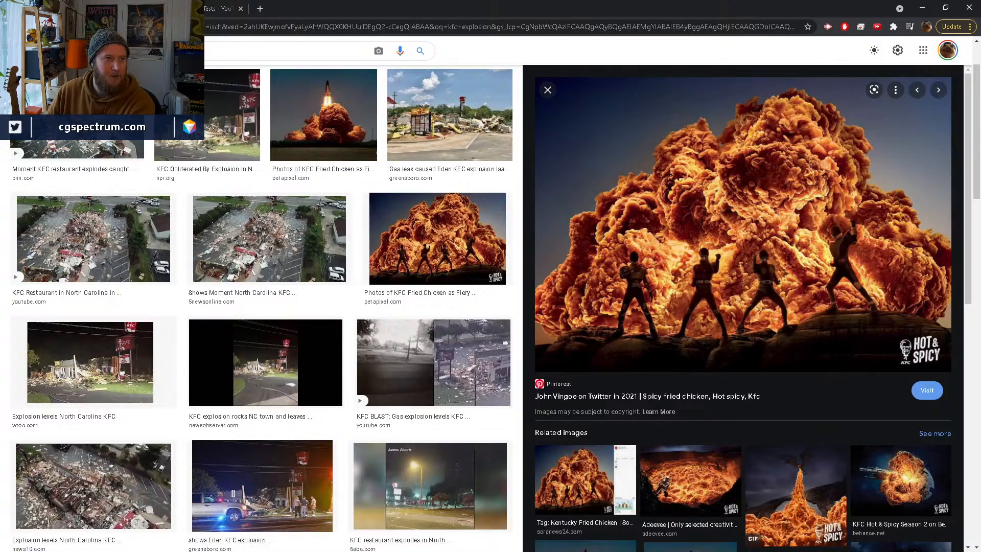
Go back to the enlarged "Pentagon Played War Games With Troops" photo and switch to Houdini
{"action": "key", "text": "alt+Left"}
{"action": "key", "text": "alt+Left"}
{"action": "key", "text": "alt+Left"}
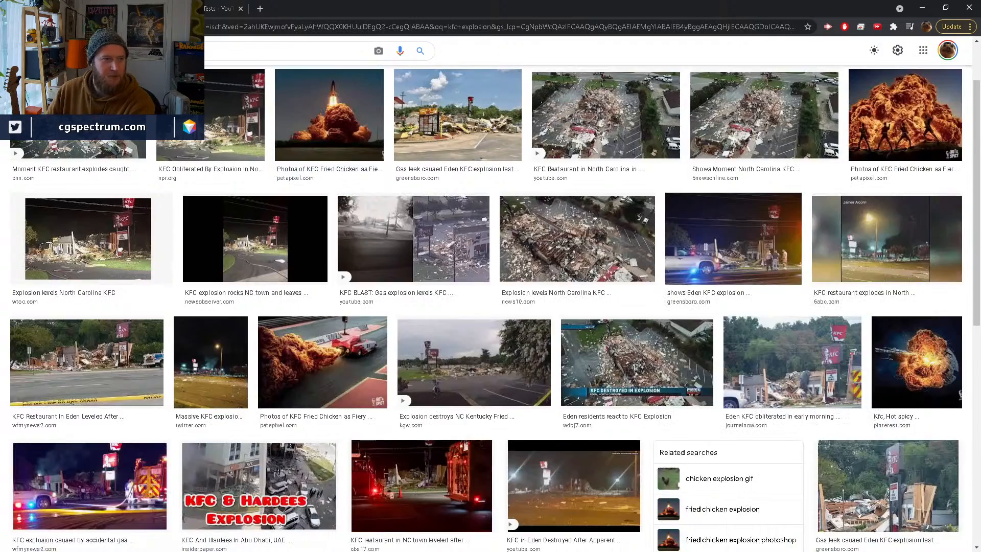
{"action": "key", "text": "alt+Left"}
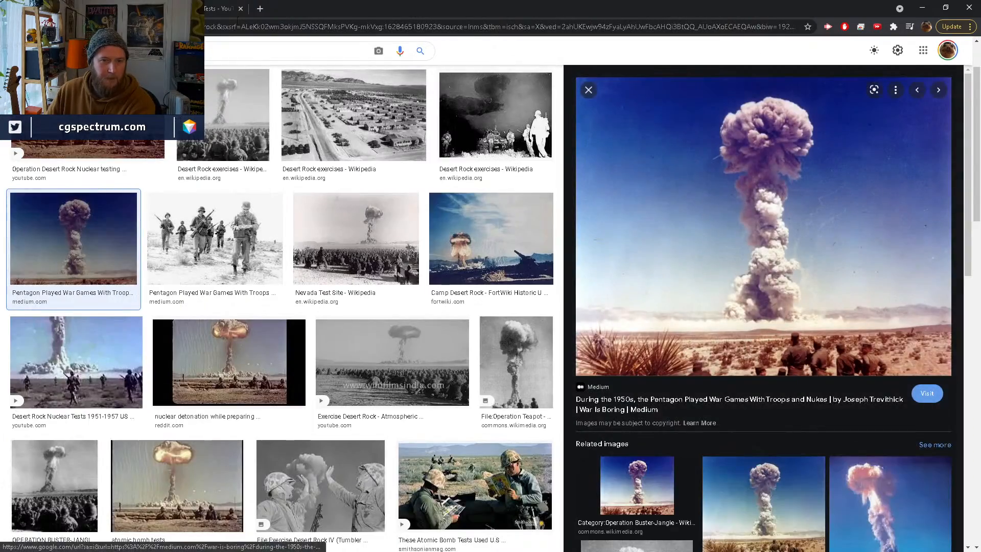
{"action": "left_click", "coordinate": [919, 6]}
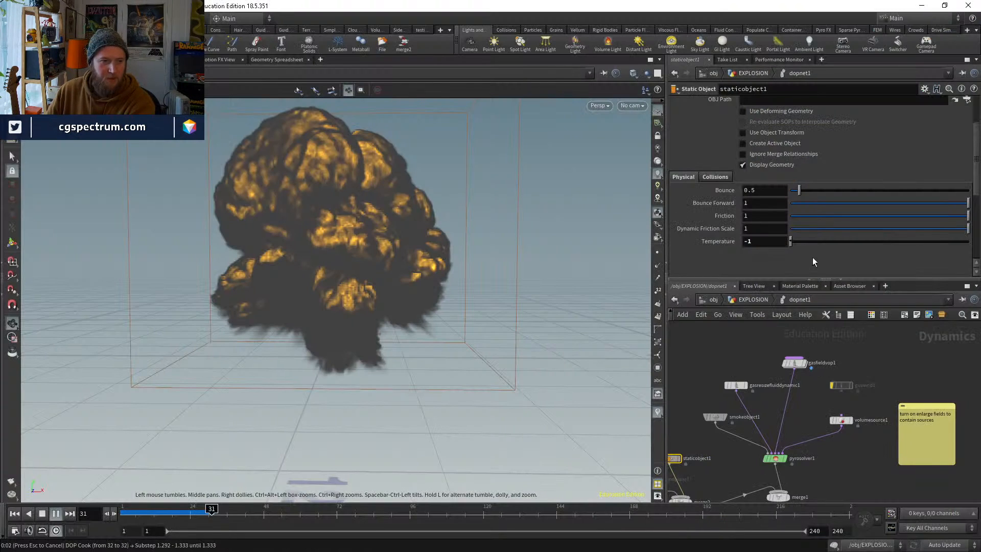
Stop the simulation and examine the opening frames of the explosion through cam1, ending on frame 7
{"action": "left_click", "coordinate": [143, 512]}
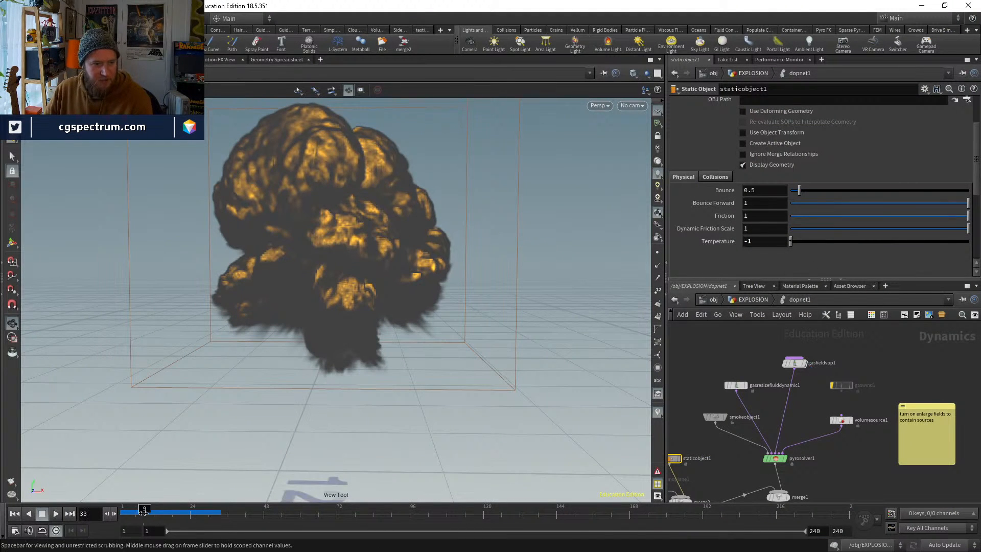
{"action": "left_click_drag", "start_coordinate": [131, 513], "coordinate": [127, 513]}
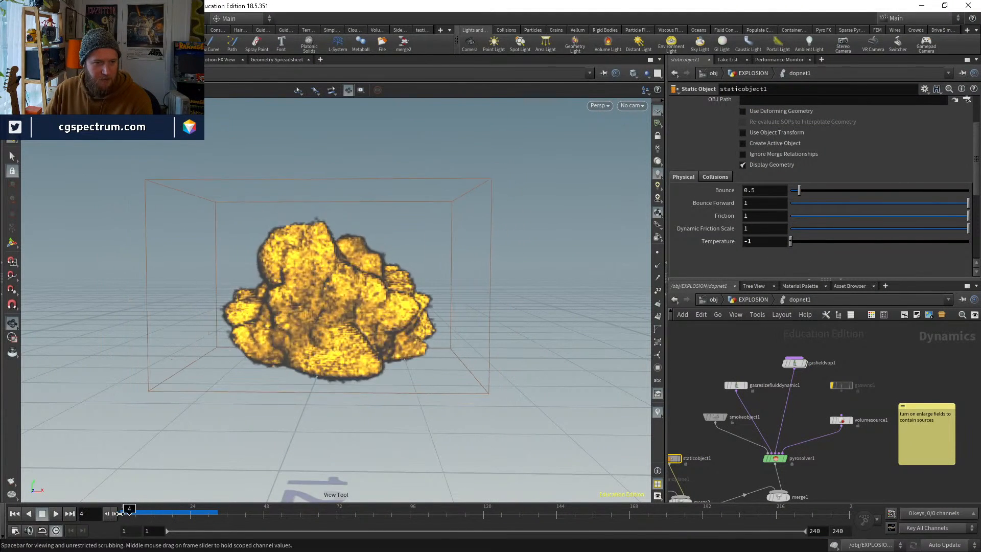
{"action": "left_click", "coordinate": [632, 105]}
{"action": "left_click", "coordinate": [636, 137]}
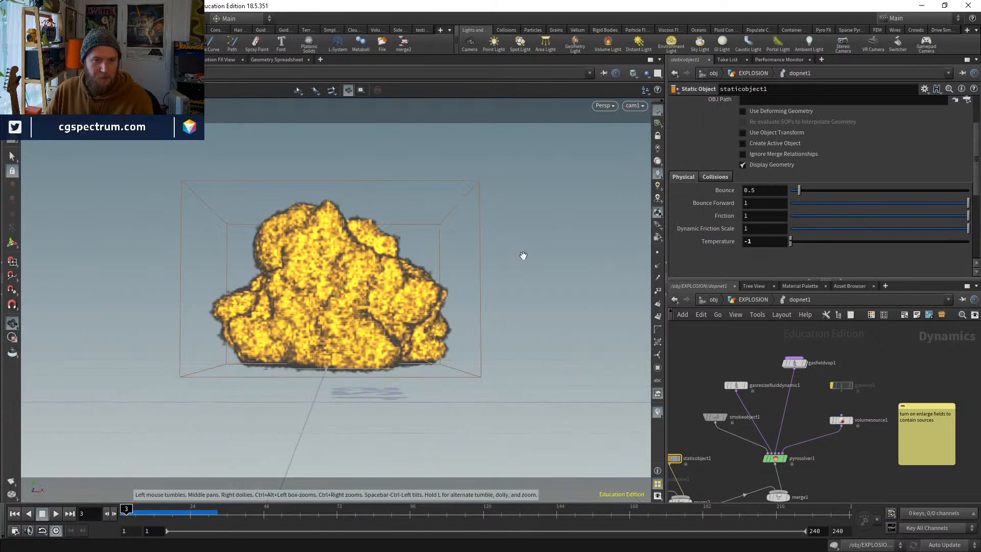
{"action": "left_click_drag", "start_coordinate": [128, 513], "coordinate": [139, 513]}
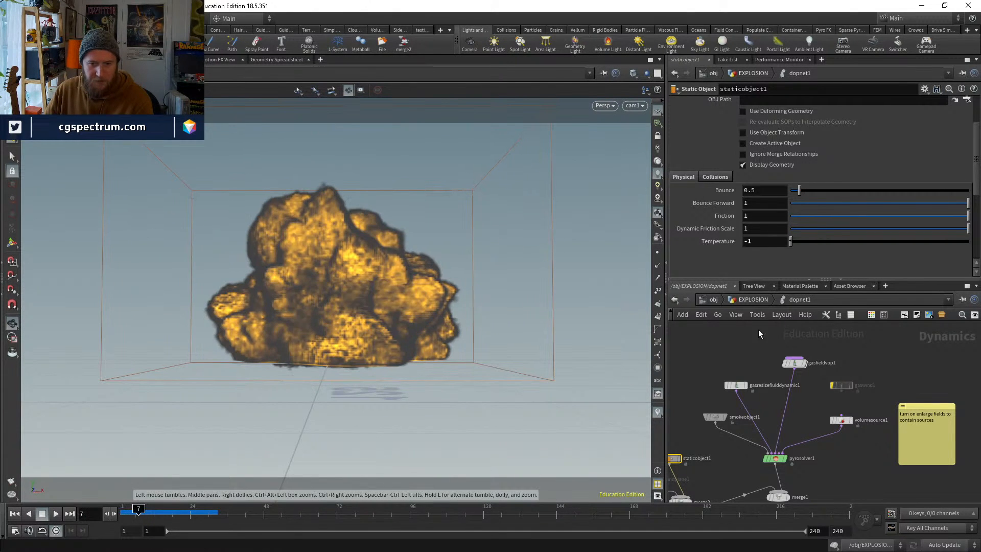
Go up to the object level and hide the GUIDE_SPHERE and EXPLOSION objects
{"action": "left_click", "coordinate": [741, 299]}
{"action": "left_click", "coordinate": [710, 299]}
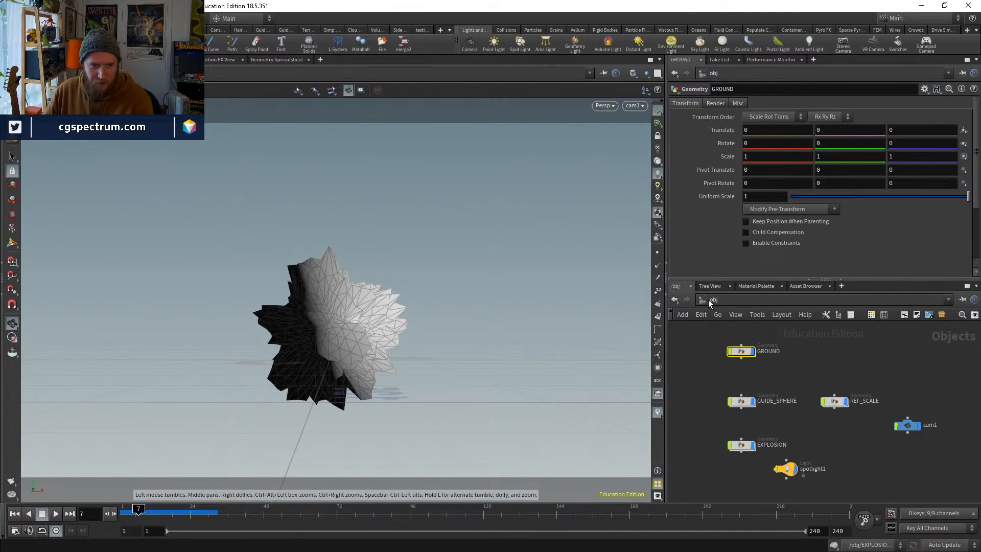
{"action": "left_click", "coordinate": [798, 370]}
{"action": "left_click", "coordinate": [843, 402]}
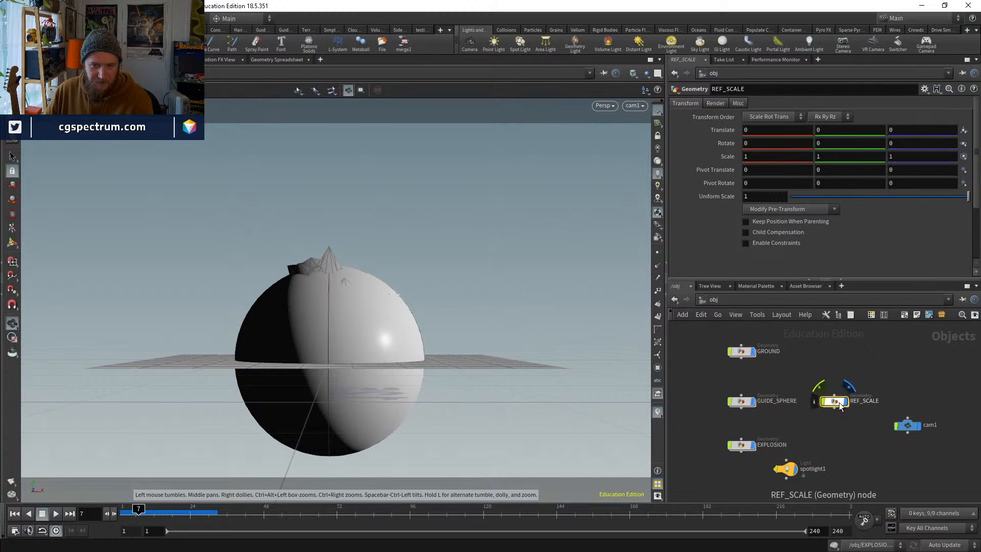
{"action": "left_click", "coordinate": [753, 405]}
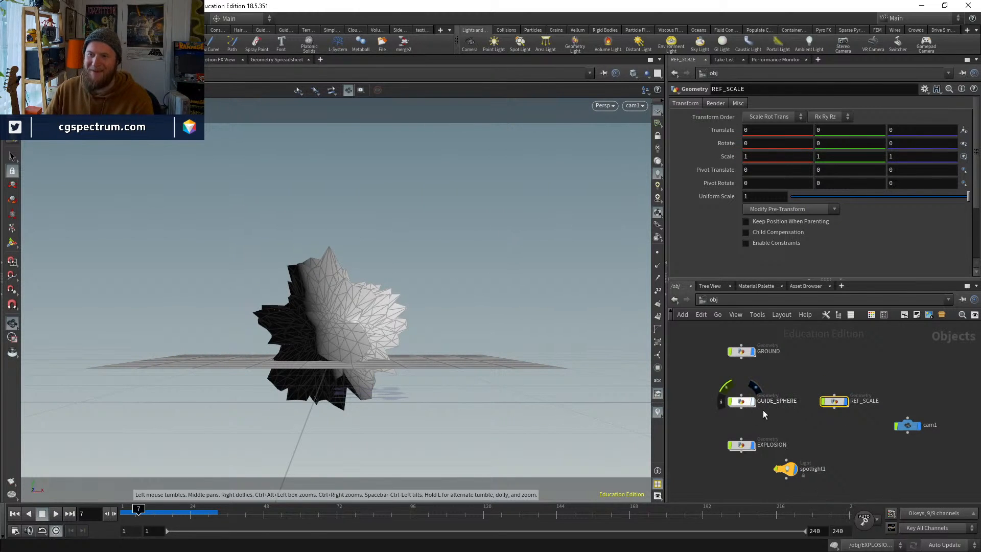
{"action": "scroll", "coordinate": [751, 444], "scroll_direction": "up", "scroll_amount": 1}
{"action": "left_click", "coordinate": [755, 446]}
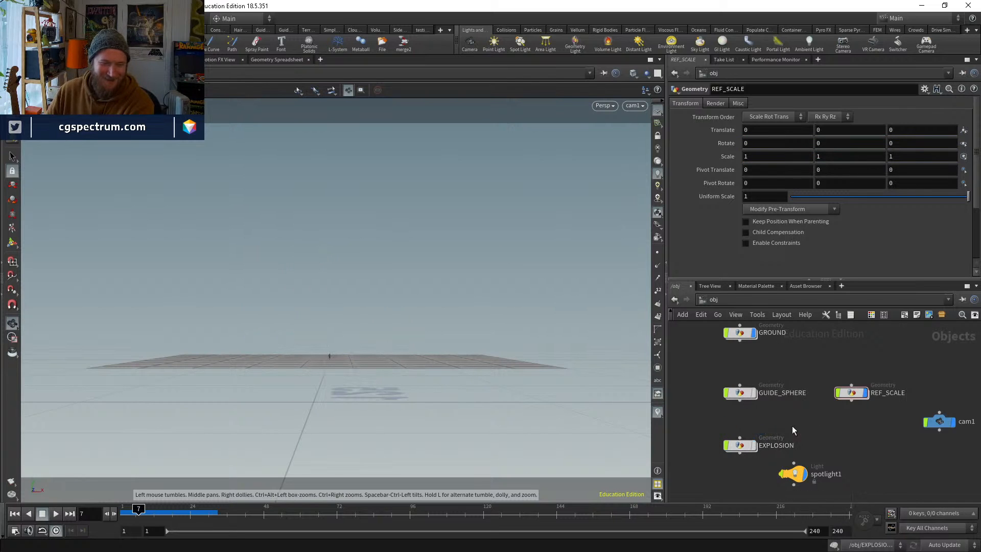
Hide the GROUND object, leaving only the REF_SCALE figure displayed with EXPLOSION still hidden
{"action": "scroll", "coordinate": [761, 438], "scroll_direction": "up", "scroll_amount": 1}
{"action": "left_click", "coordinate": [753, 446]}
{"action": "left_click", "coordinate": [753, 447]}
{"action": "middle_click_drag", "start_coordinate": [806, 417], "coordinate": [779, 396]}
{"action": "left_click", "coordinate": [730, 380]}
{"action": "left_click", "coordinate": [738, 458]}
{"action": "left_click", "coordinate": [738, 458]}
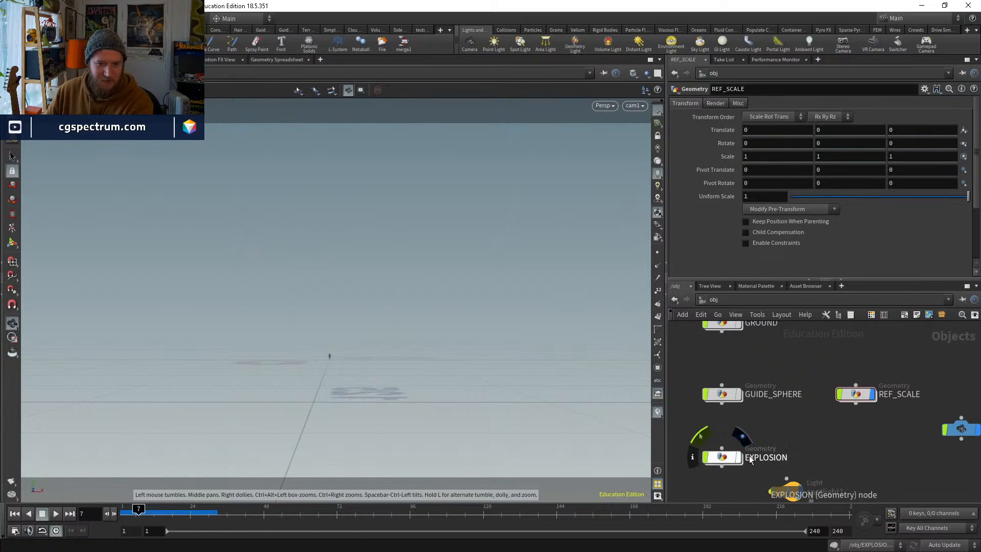
Show the EXPLOSION object at frame 22 and display its EXPLOSION_V1 file cache
{"action": "left_click", "coordinate": [157, 509]}
{"action": "left_click_drag", "start_coordinate": [181, 509], "coordinate": [184, 509]}
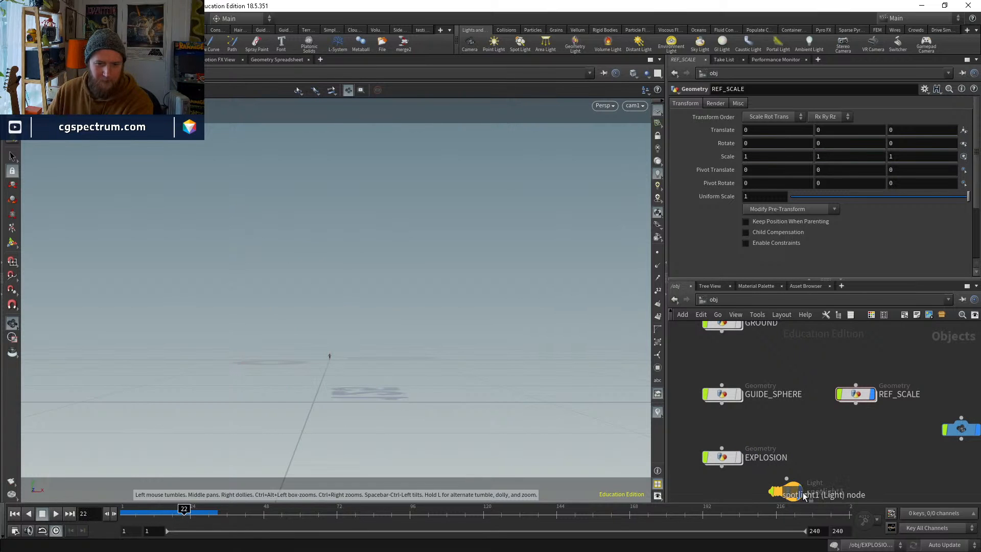
{"action": "left_click", "coordinate": [738, 458]}
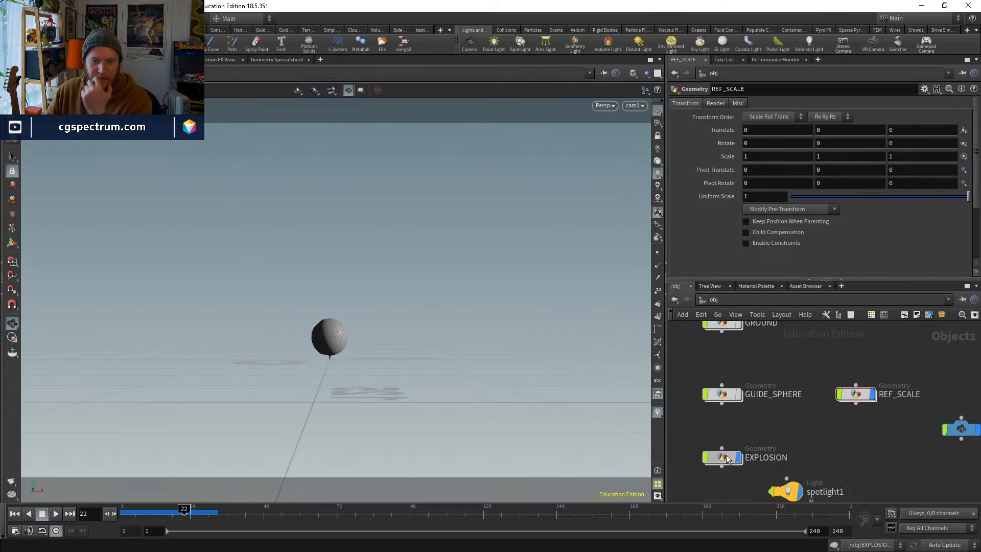
{"action": "double_click", "coordinate": [734, 458]}
{"action": "left_click", "coordinate": [755, 418]}
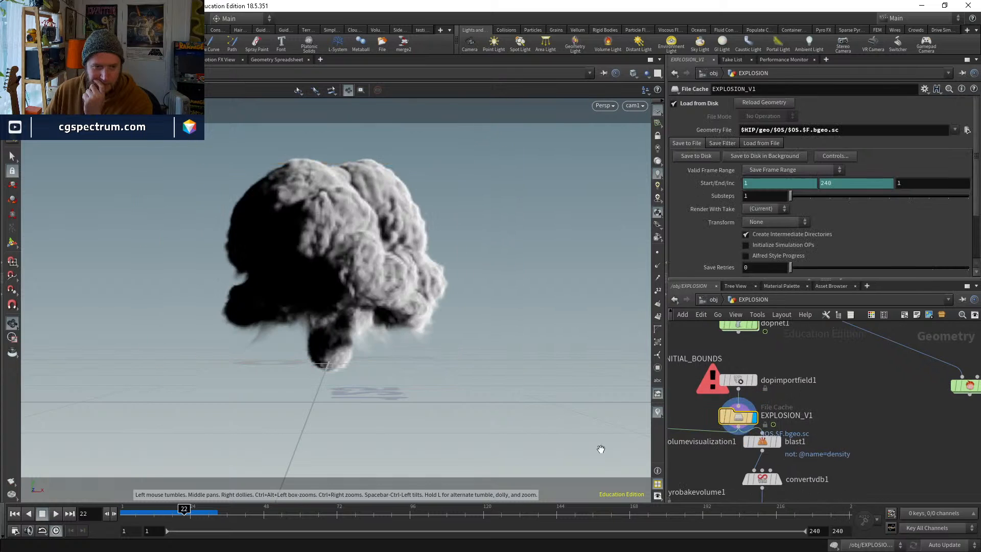
Move the REF_SCALE object about 11.64 units along X, beside the base of the explosion
{"action": "left_click", "coordinate": [714, 300]}
{"action": "left_click", "coordinate": [864, 395]}
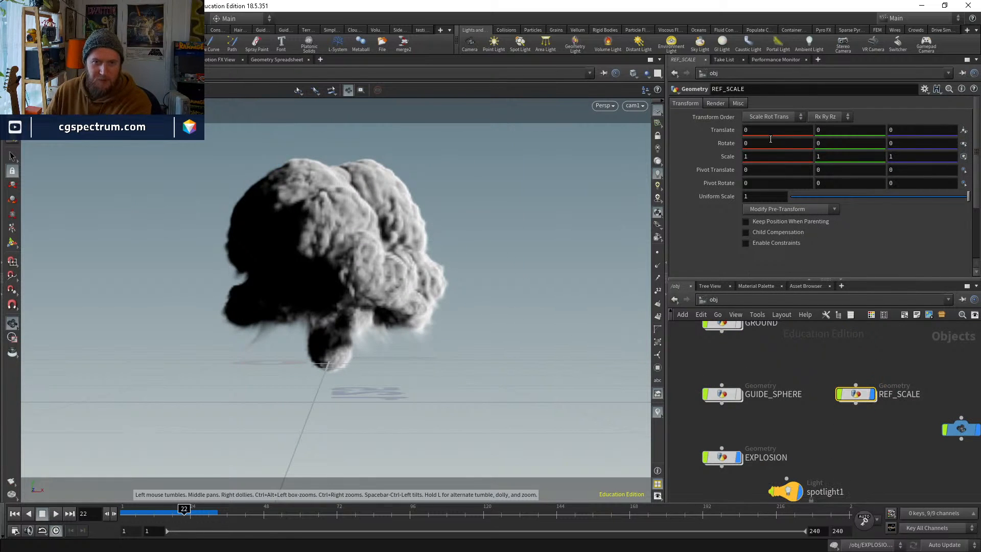
{"action": "key", "text": "t"}
{"action": "left_click_drag", "start_coordinate": [348, 360], "coordinate": [391, 361]}
Examine the REF_SCALE figure against the explosion's stem up close at frame 31, and return to the cam1 view
{"action": "right_click_drag", "start_coordinate": [480, 169], "coordinate": [383, 331], "text": "alt"}
{"action": "right_click_drag", "start_coordinate": [437, 230], "coordinate": [388, 319], "text": "alt"}
{"action": "middle_click_drag", "start_coordinate": [387, 319], "coordinate": [518, 377], "text": "alt"}
{"action": "left_click_drag", "start_coordinate": [126, 516], "coordinate": [212, 511]}
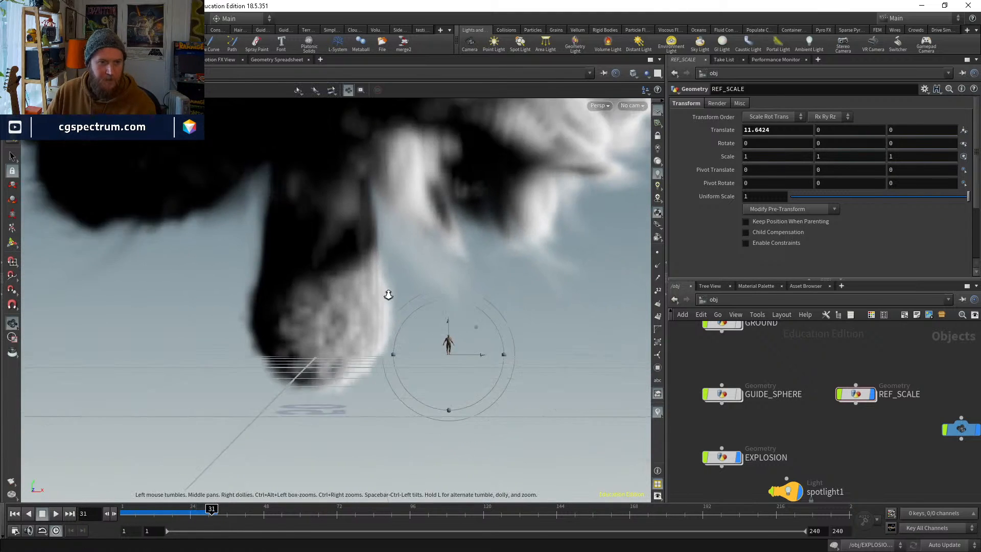
{"action": "left_click_drag", "start_coordinate": [388, 291], "coordinate": [589, 202], "text": "alt"}
{"action": "left_click", "coordinate": [636, 107]}
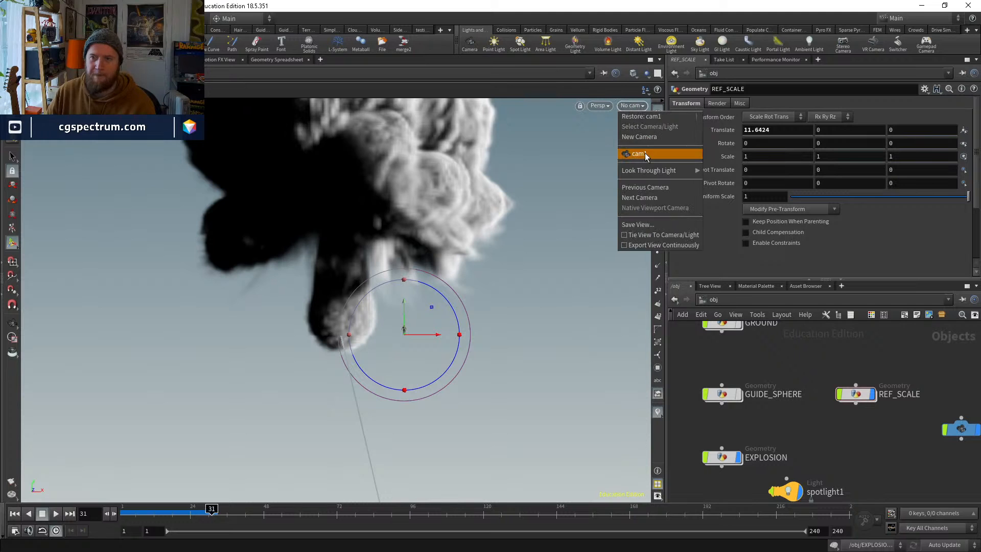
{"action": "left_click", "coordinate": [644, 152]}
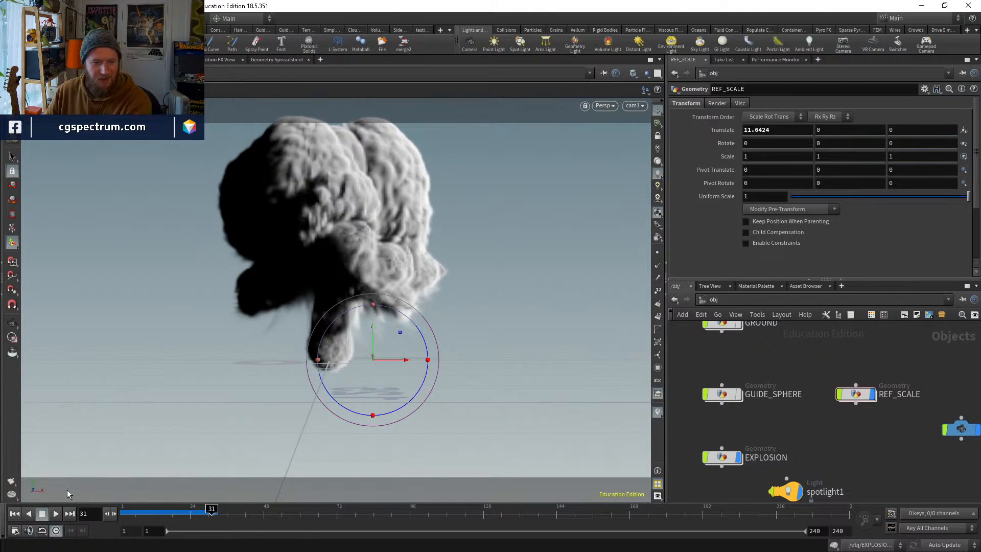
Play the cached explosion through cam1 to judge its growth, and return to frame 1
{"action": "left_click_drag", "start_coordinate": [175, 513], "coordinate": [203, 513]}
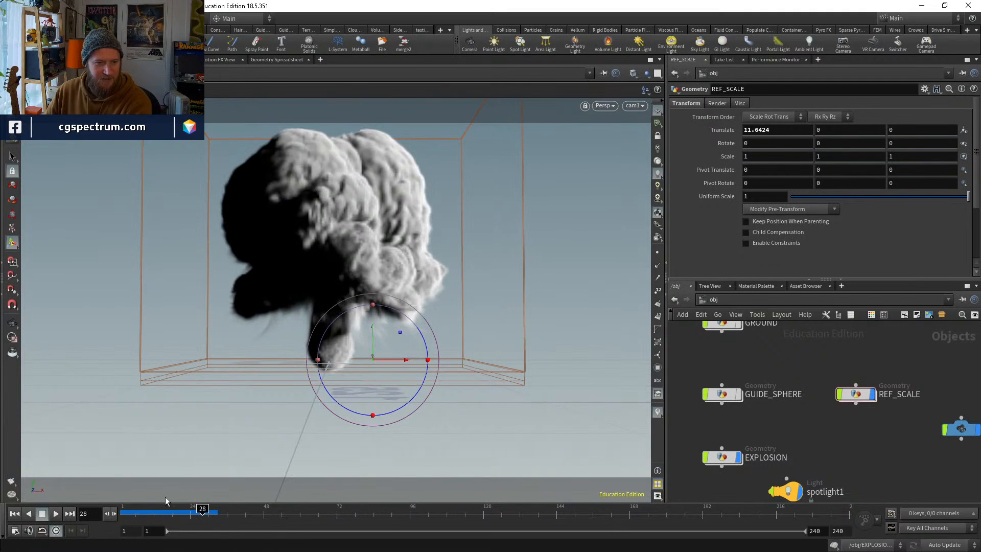
{"action": "left_click", "coordinate": [58, 514]}
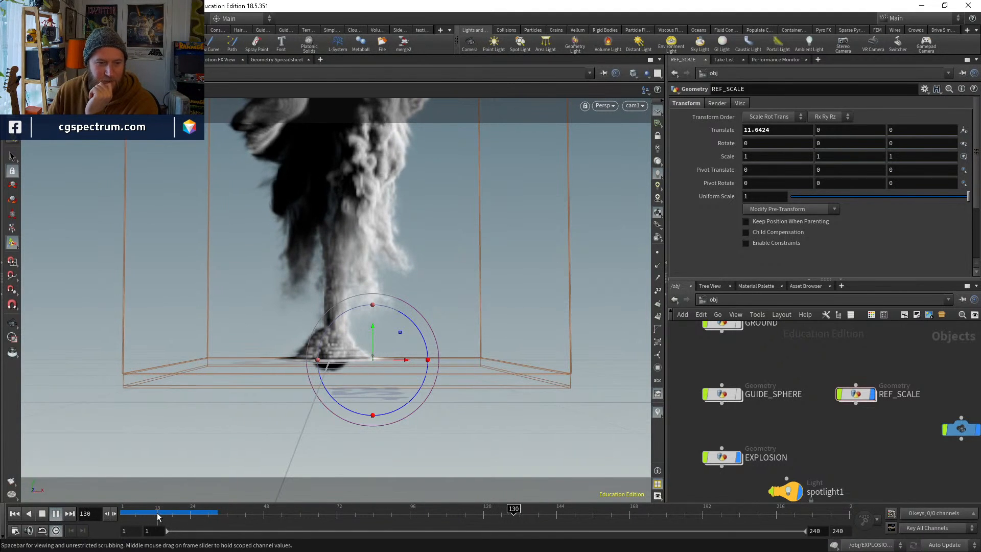
{"action": "left_click_drag", "start_coordinate": [154, 515], "coordinate": [122, 510]}
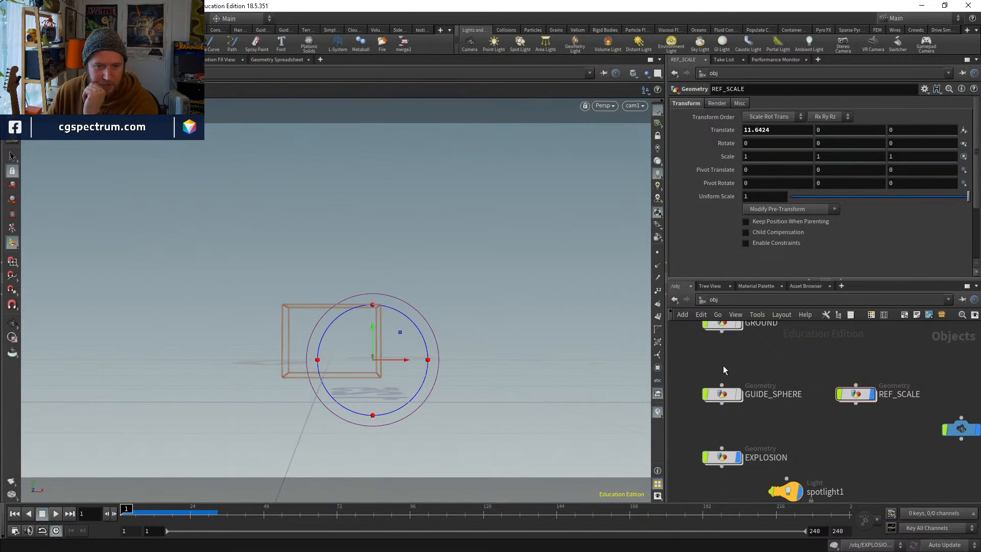
Display dopimportfield1 inside the EXPLOSION object and go to frame 27 to view the current simulation
{"action": "double_click", "coordinate": [721, 457]}
{"action": "left_click", "coordinate": [755, 380]}
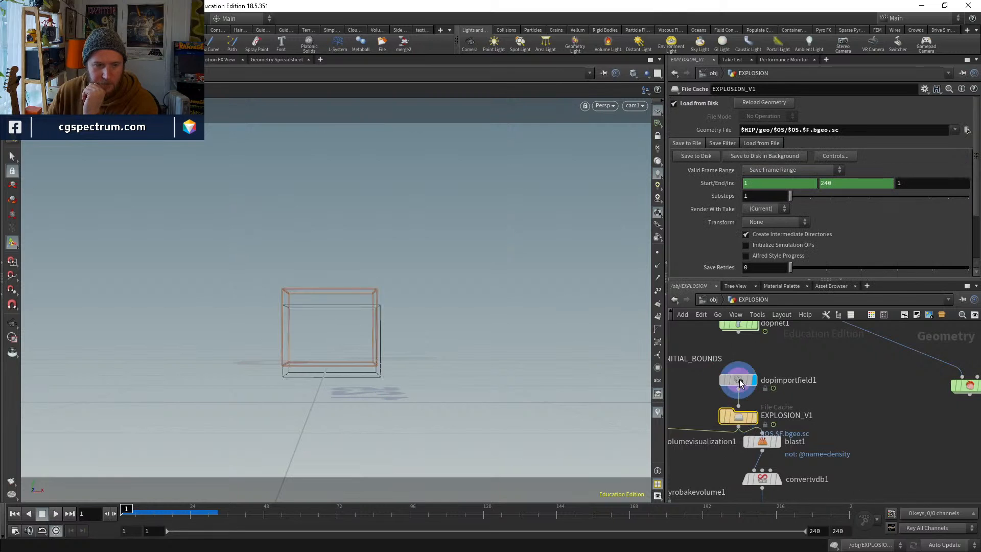
{"action": "left_click", "coordinate": [200, 511]}
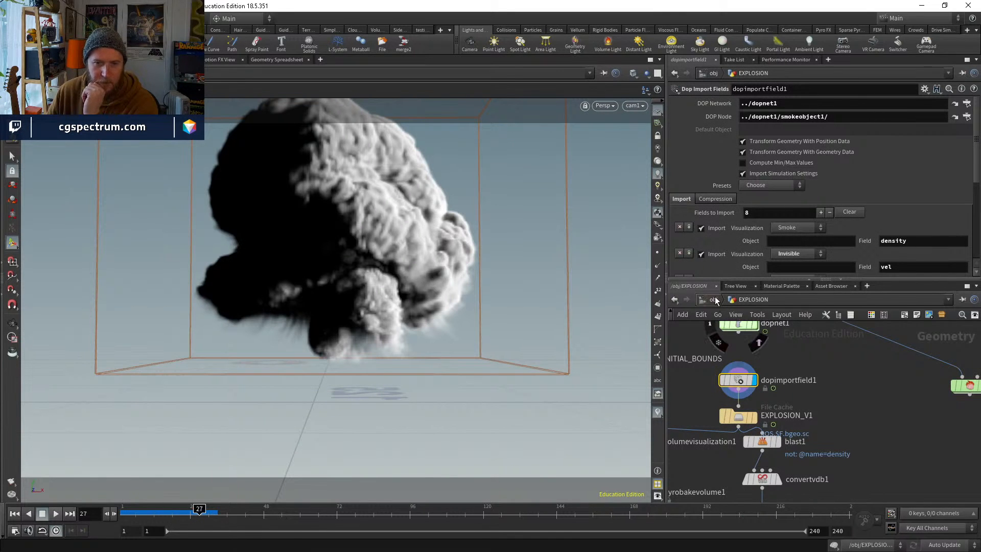
Scrub the early frames from object level to examine how the EXPLOSION simulation expands, and return to frame 1
{"action": "left_click", "coordinate": [713, 300]}
{"action": "left_click", "coordinate": [163, 510]}
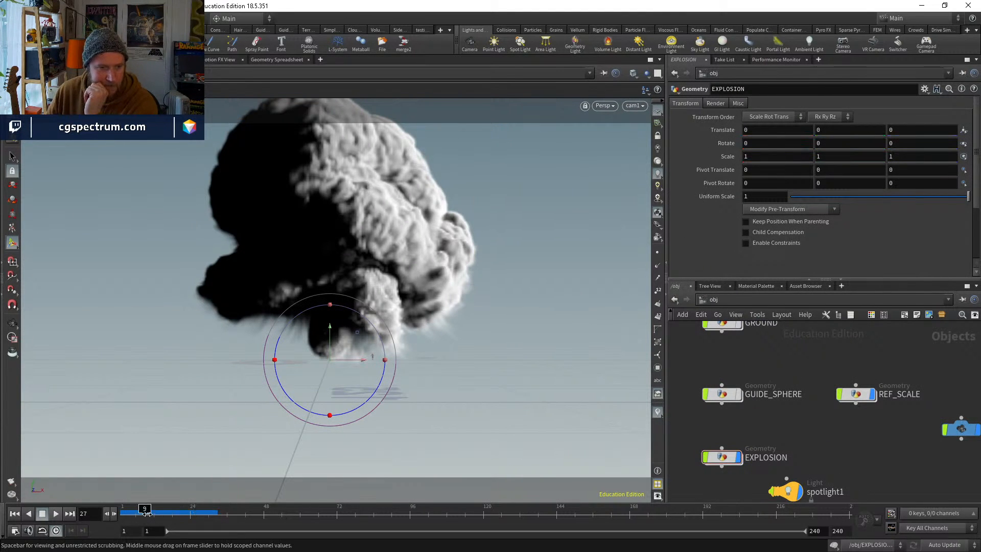
{"action": "left_click_drag", "start_coordinate": [163, 510], "coordinate": [135, 509]}
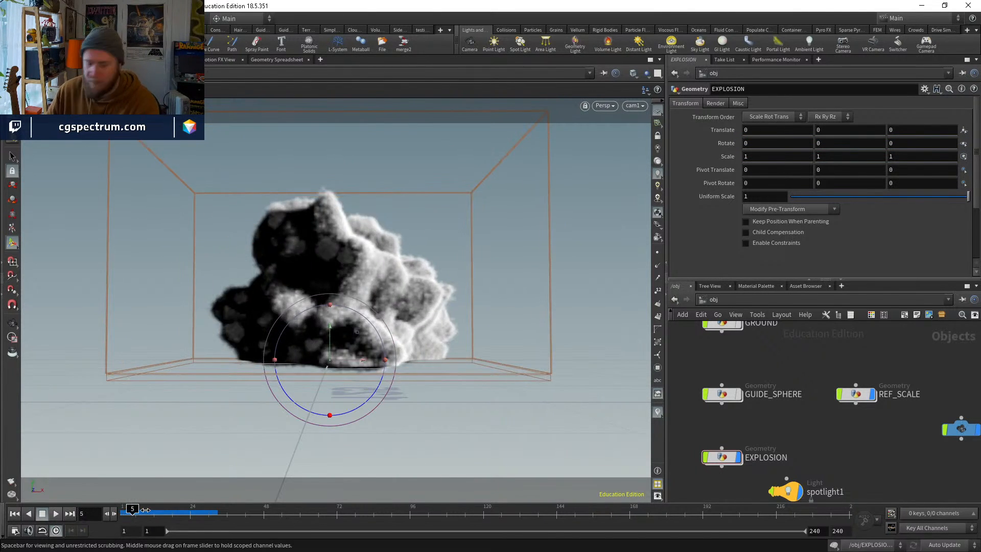
{"action": "key", "text": "Left"}
{"action": "key", "text": "Left"}
{"action": "key", "text": "Left"}
{"action": "key", "text": "Right"}
{"action": "key", "text": "Right"}
{"action": "key", "text": "Right"}
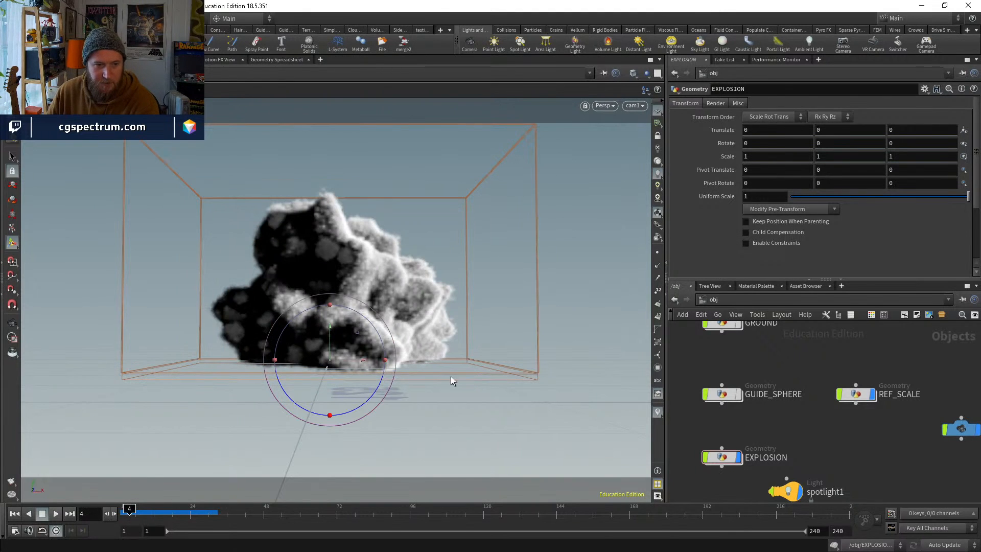
{"action": "key", "text": "Right"}
{"action": "key", "text": "Right"}
{"action": "key", "text": "Right"}
{"action": "key", "text": "Right"}
{"action": "key", "text": "Right"}
{"action": "key", "text": "Right"}
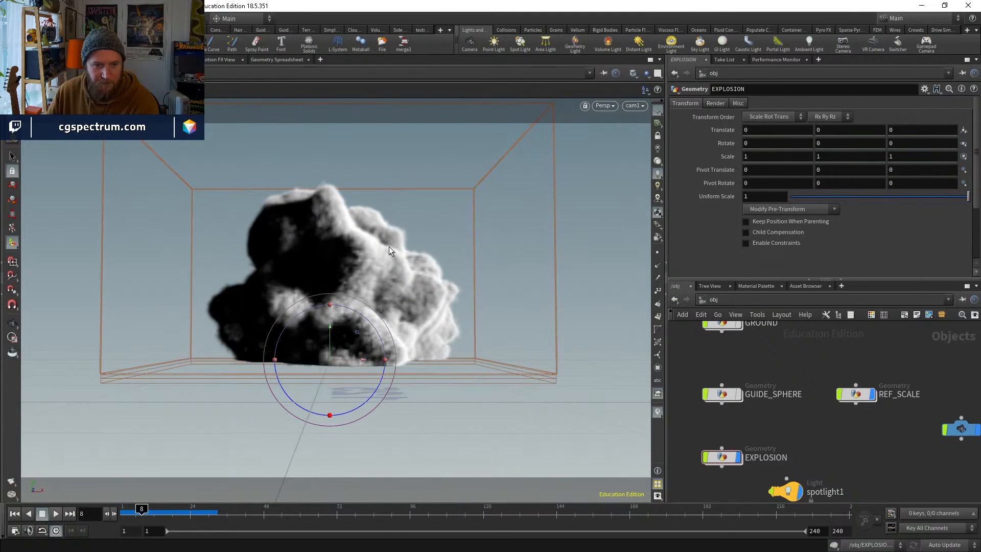
{"action": "key", "text": "Left"}
{"action": "key", "text": "Left"}
{"action": "key", "text": "Left"}
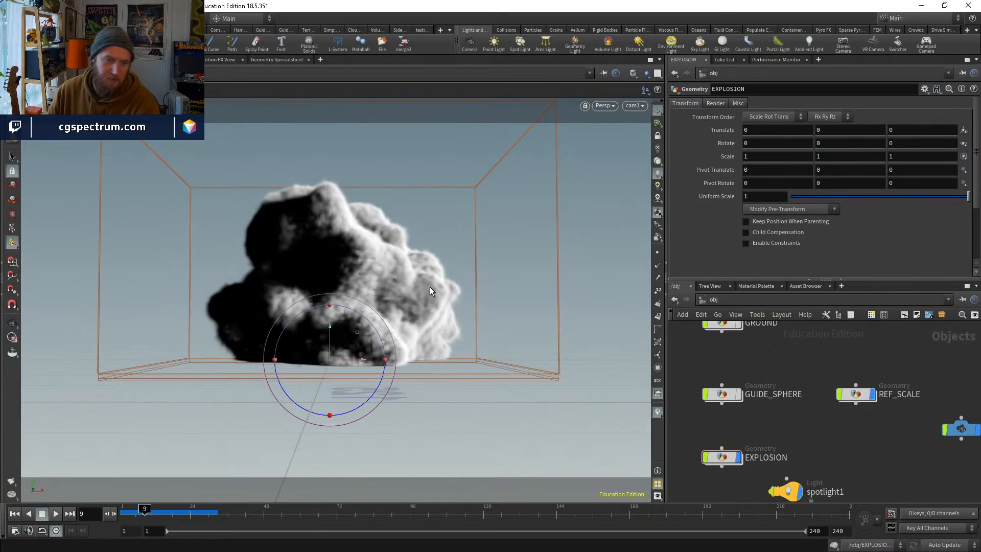
{"action": "key", "text": "Left"}
{"action": "left_click_drag", "start_coordinate": [153, 511], "coordinate": [122, 511]}
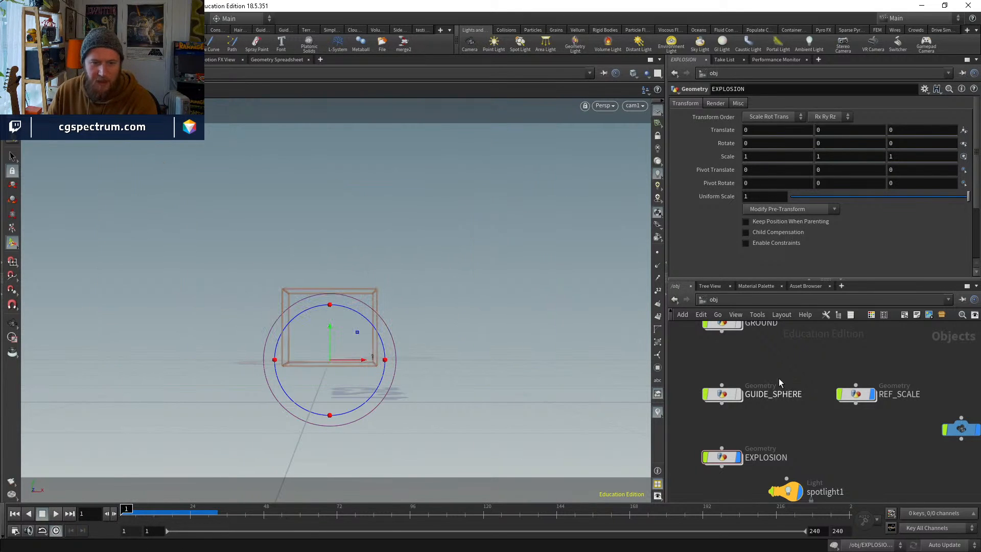
Inspect the source geometry in the EXPLOSION network by displaying attribwrangle3 and the pointvop1 result
{"action": "middle_click_drag", "start_coordinate": [803, 369], "coordinate": [806, 410]}
{"action": "middle_click_drag", "start_coordinate": [764, 453], "coordinate": [752, 400]}
{"action": "double_click", "coordinate": [719, 449]}
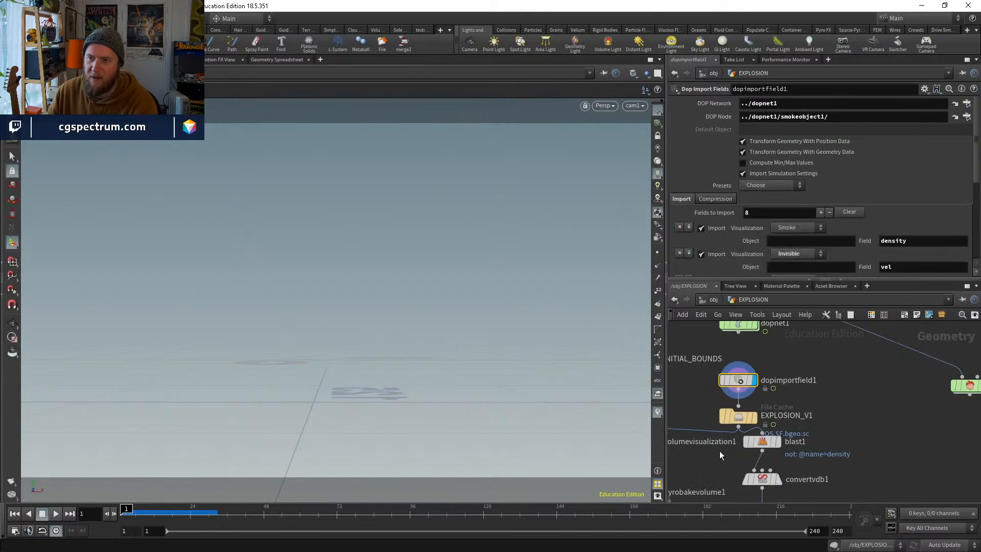
{"action": "middle_click_drag", "start_coordinate": [804, 327], "coordinate": [817, 446]}
{"action": "middle_click_drag", "start_coordinate": [818, 369], "coordinate": [806, 511]}
{"action": "left_click", "coordinate": [749, 453]}
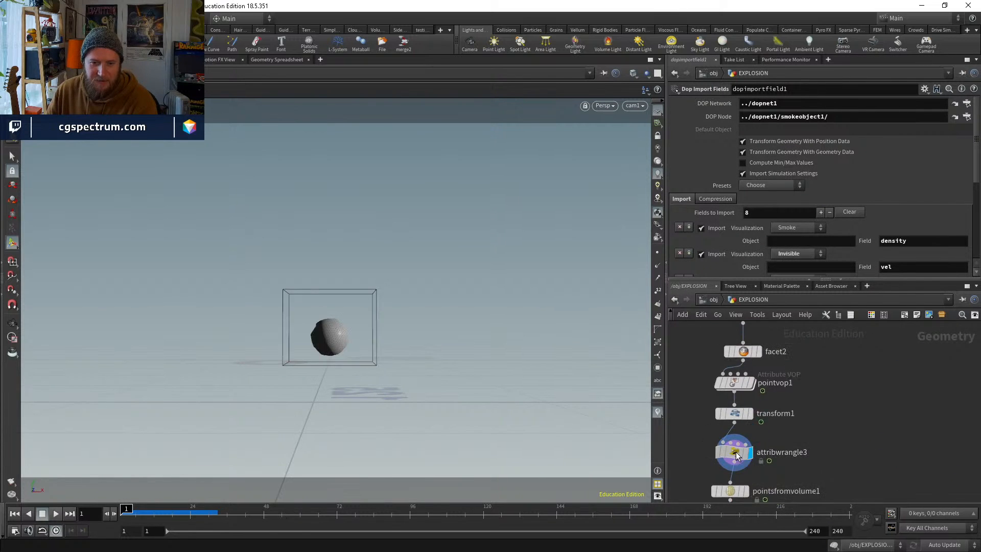
{"action": "left_click", "coordinate": [736, 453]}
{"action": "middle_click_drag", "start_coordinate": [762, 379], "coordinate": [753, 420]}
{"action": "left_click", "coordinate": [741, 423]}
{"action": "left_click", "coordinate": [726, 423]}
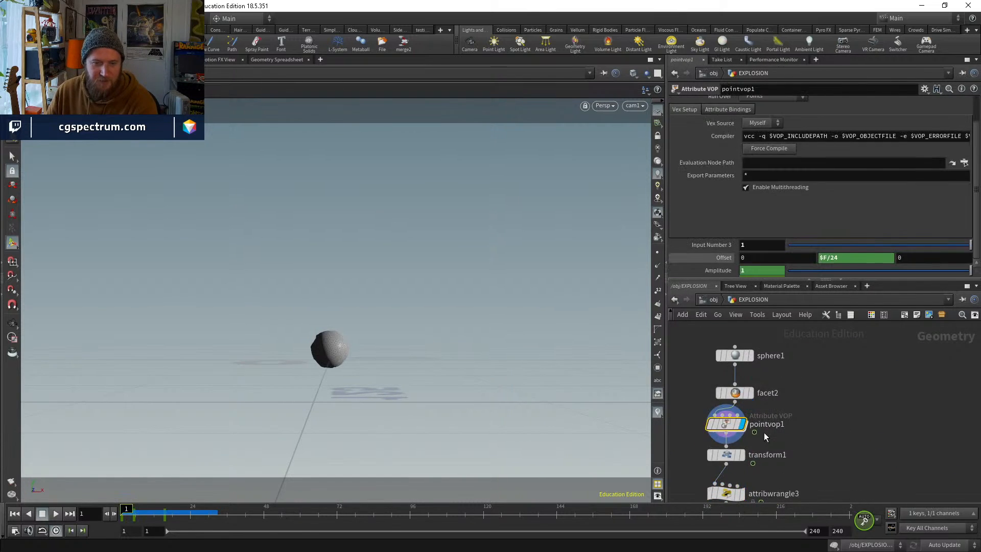
Display the source chain's nodes in turn down to pointvop3, checking the scattered points at frame 1
{"action": "middle_click_drag", "start_coordinate": [772, 486], "coordinate": [725, 333]}
{"action": "left_click", "coordinate": [723, 425]}
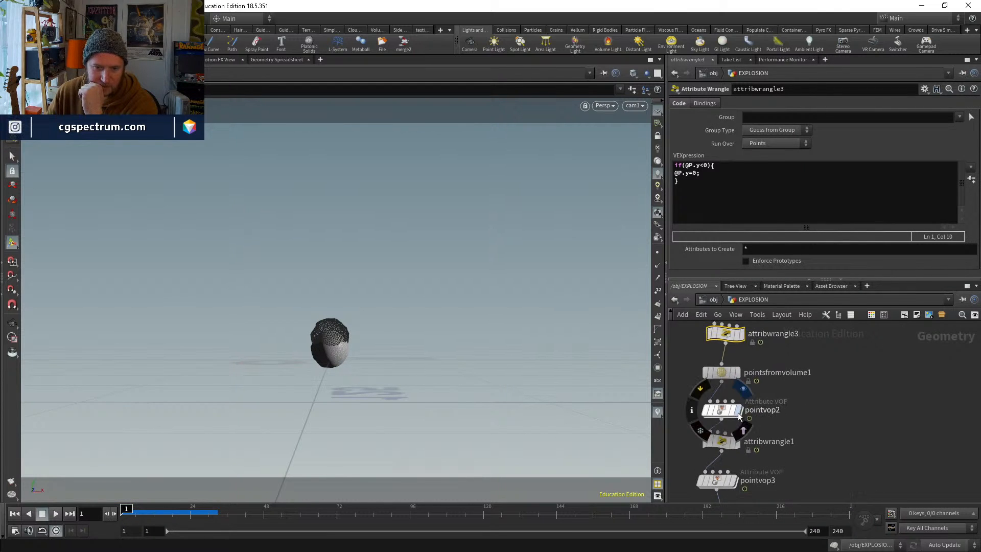
{"action": "left_click", "coordinate": [738, 413]}
{"action": "left_click", "coordinate": [737, 442]}
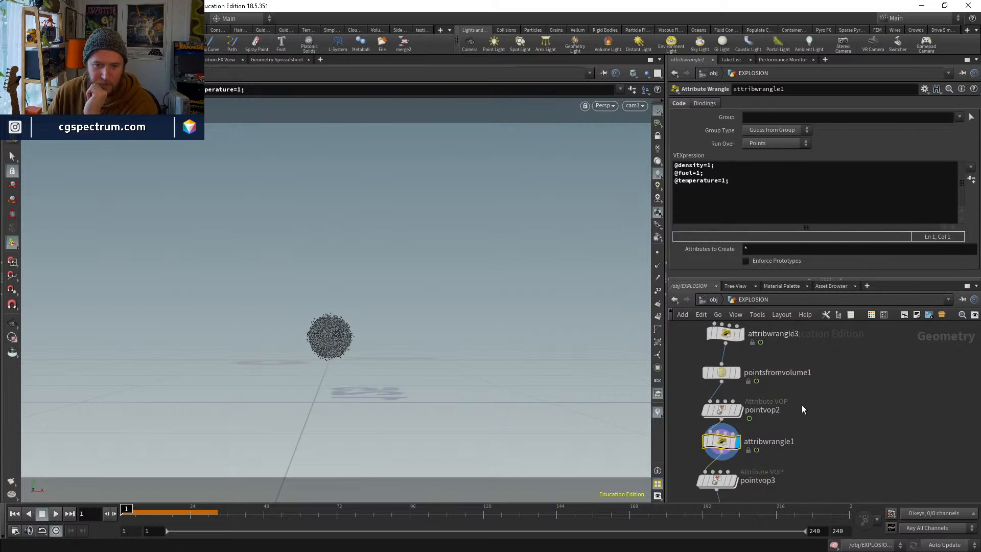
{"action": "middle_click_drag", "start_coordinate": [773, 468], "coordinate": [774, 431]}
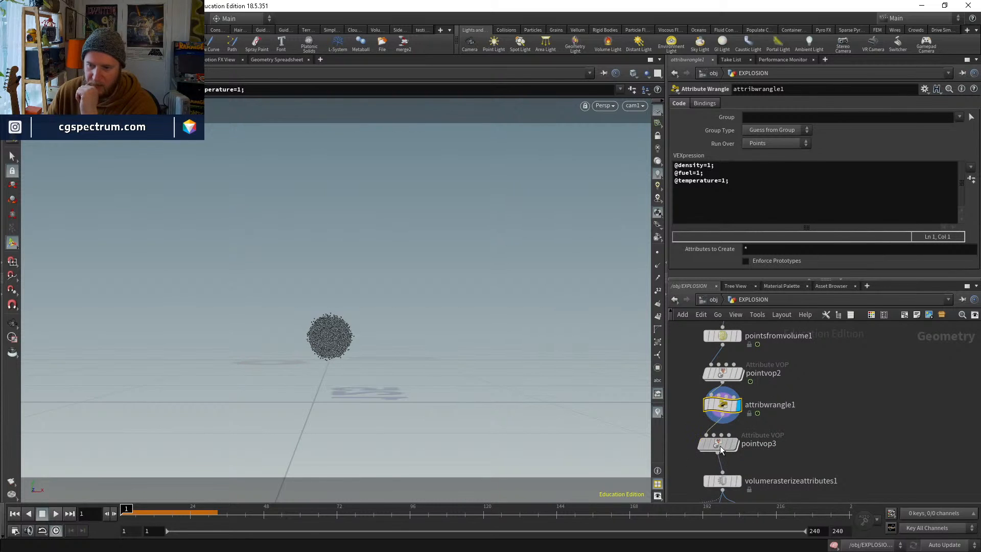
{"action": "left_click", "coordinate": [719, 448]}
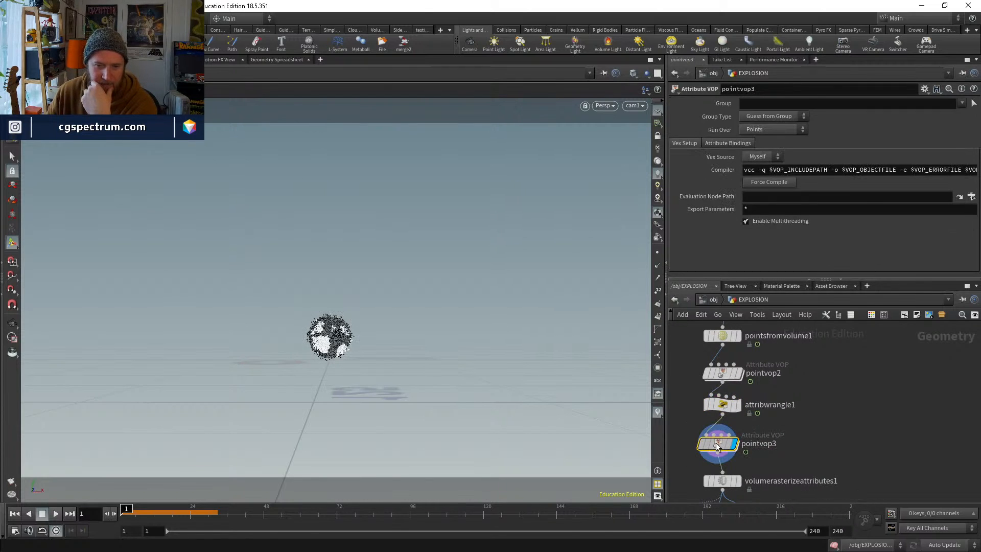
{"action": "mouse_move", "coordinate": [779, 457]}
{"action": "middle_mouse_down"}
{"action": "mouse_move", "coordinate": [773, 388]}
{"action": "mouse_move", "coordinate": [775, 447]}
{"action": "middle_mouse_up"}
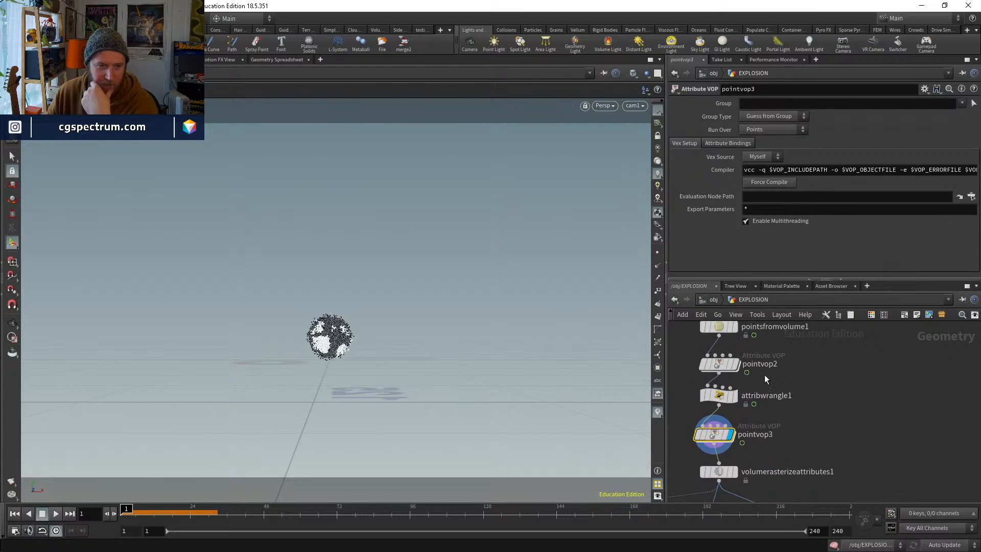
Add a scene marker visualizer that draws attribute v in Vector style, and label it v
{"action": "left_click", "coordinate": [658, 411]}
{"action": "left_click", "coordinate": [756, 392]}
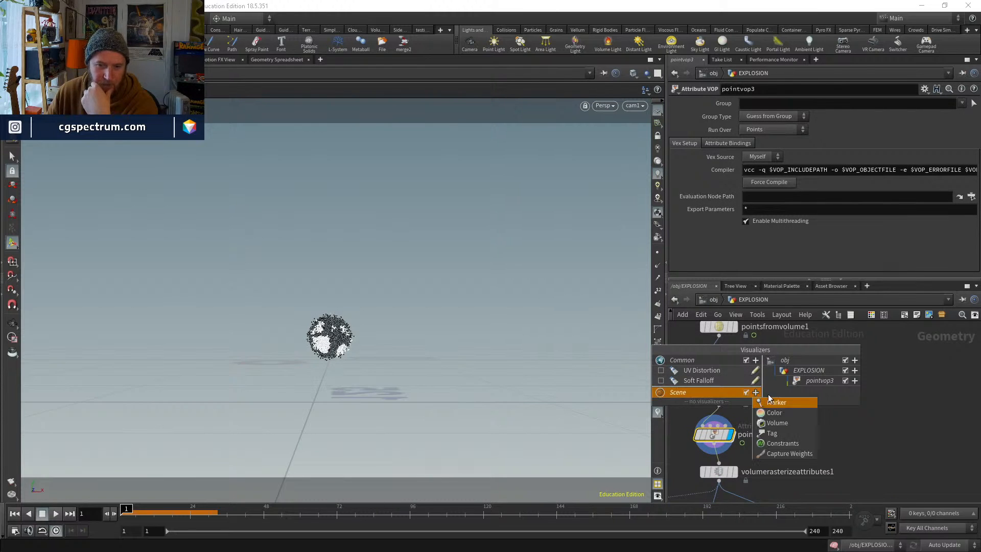
{"action": "left_click", "coordinate": [769, 402]}
{"action": "left_click", "coordinate": [739, 396]}
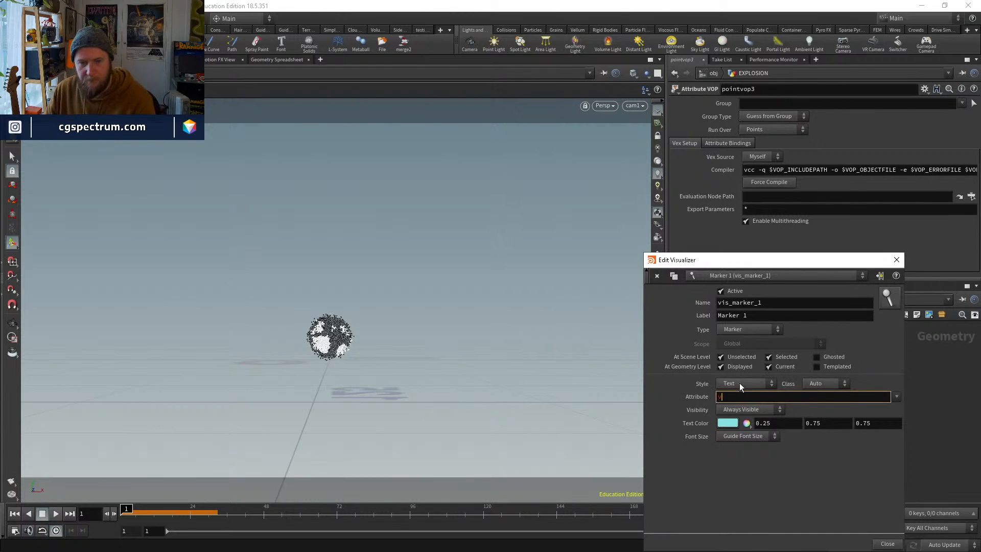
{"action": "left_click", "coordinate": [740, 382]}
{"action": "left_click", "coordinate": [735, 426]}
{"action": "left_click", "coordinate": [897, 261]}
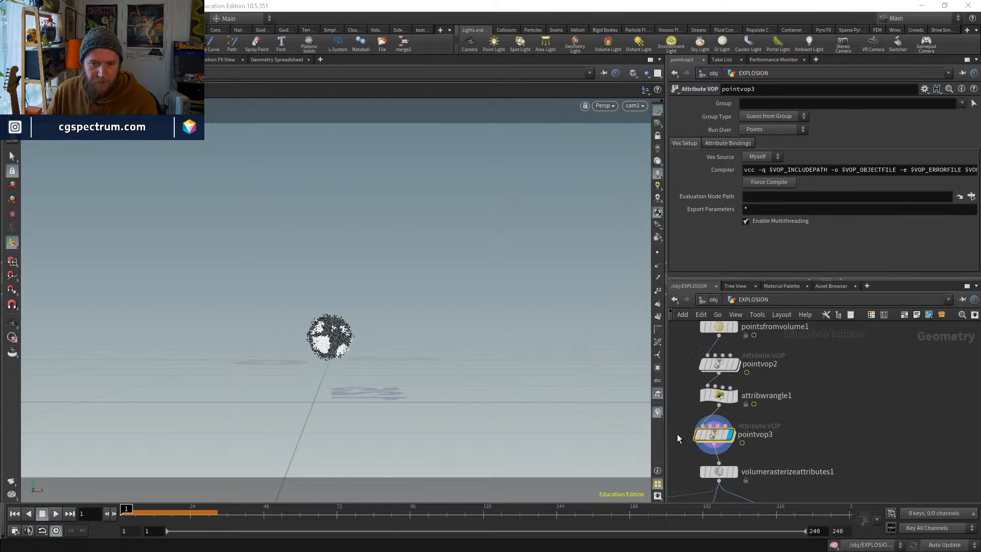
{"action": "left_click", "coordinate": [658, 414]}
{"action": "left_click", "coordinate": [659, 413]}
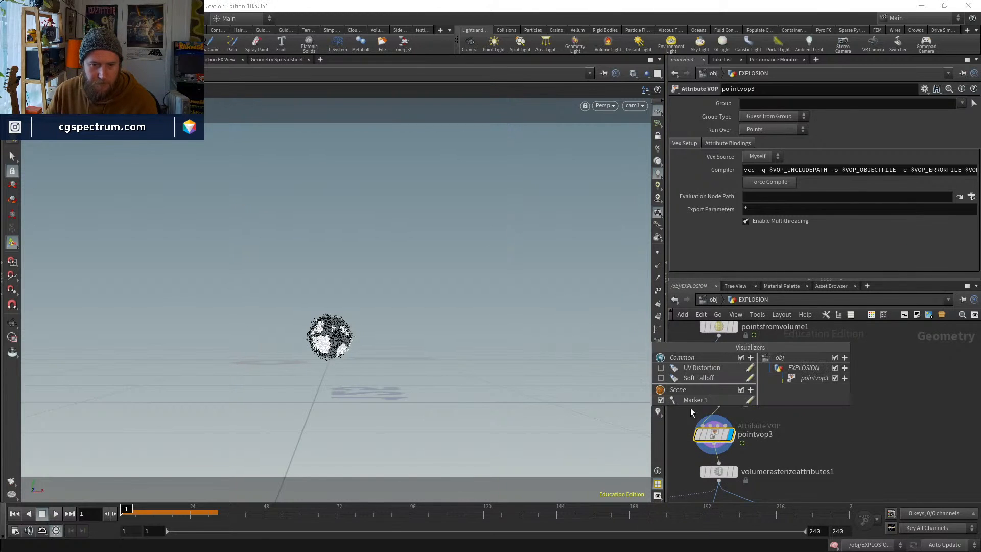
{"action": "left_click", "coordinate": [750, 400]}
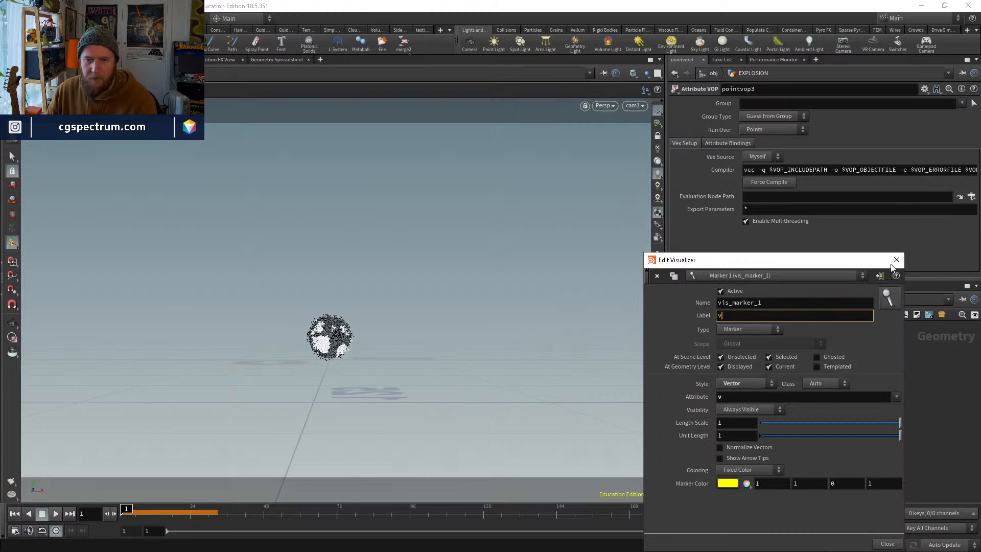
{"action": "left_click", "coordinate": [896, 260]}
Examine pointvop3's source points over frames 1 to 3, and return to frame 1
{"action": "middle_click_drag", "start_coordinate": [770, 438], "coordinate": [783, 416]}
{"action": "left_click", "coordinate": [783, 416]}
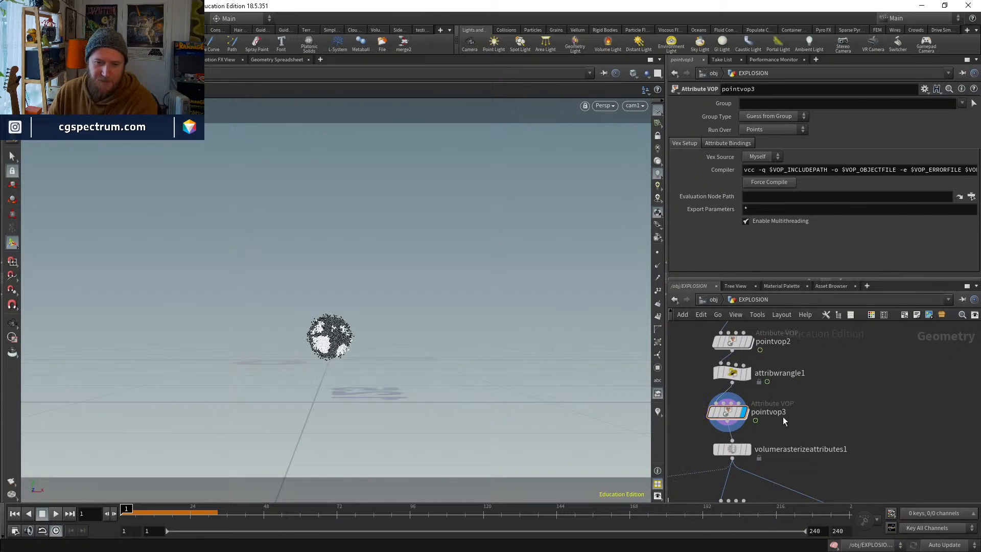
{"action": "left_click", "coordinate": [737, 413]}
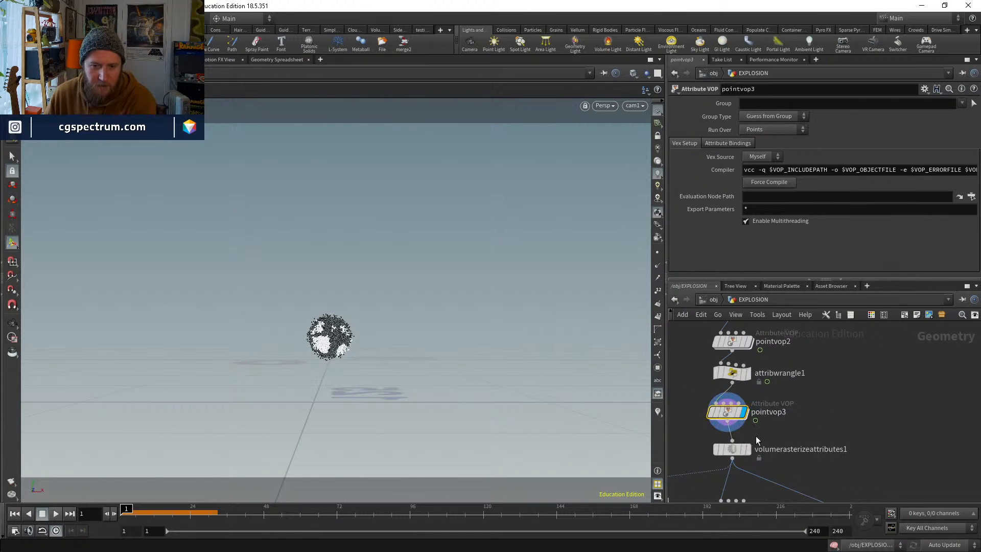
{"action": "key", "text": "Right"}
{"action": "key", "text": "Right"}
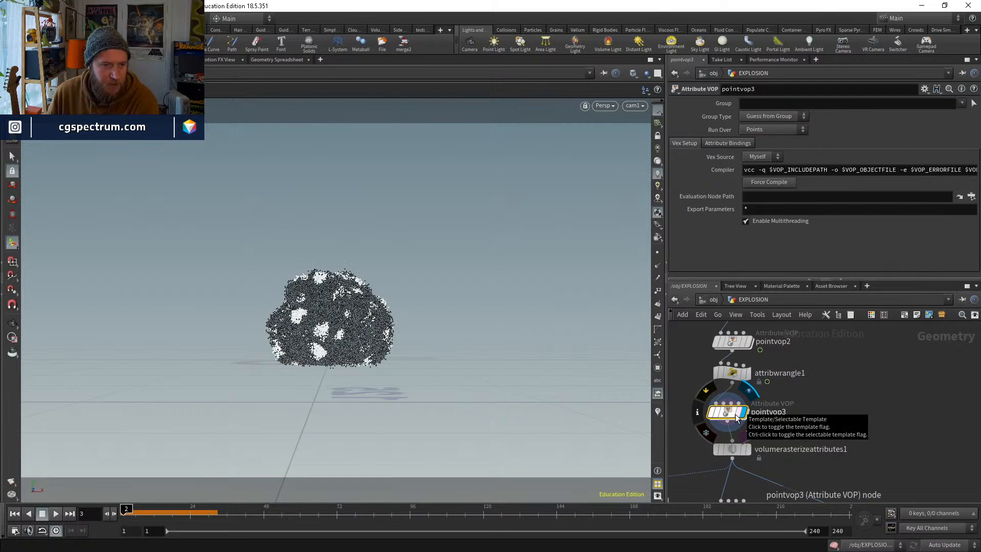
{"action": "key", "text": "Left"}
{"action": "key", "text": "Left"}
{"action": "scroll", "coordinate": [766, 424], "scroll_direction": "up", "scroll_amount": 5}
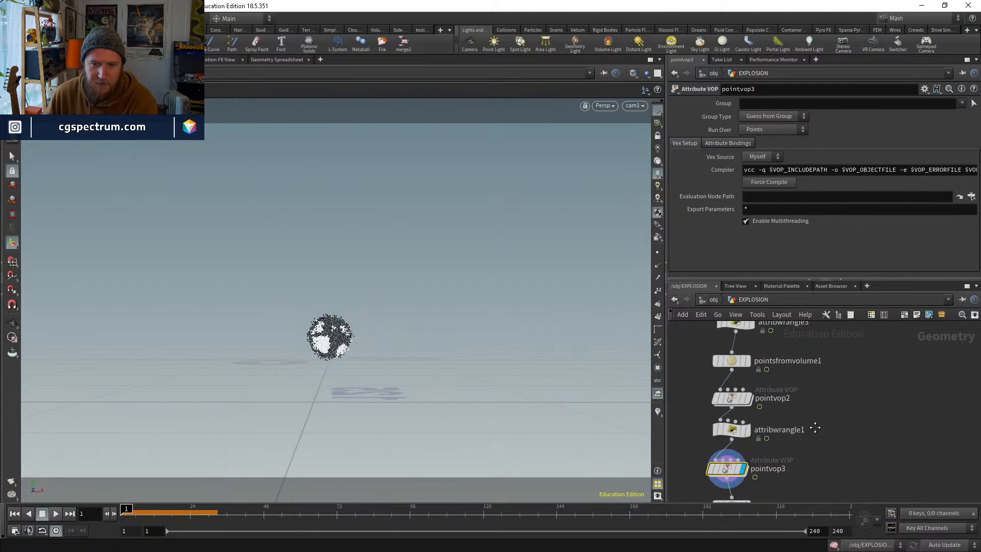
Display pointvop1 and advance to frame 7 to check the animated noise, and display transform1 for comparison
{"action": "key", "text": "Right"}
{"action": "key", "text": "Right"}
{"action": "key", "text": "Right"}
{"action": "key", "text": "Right"}
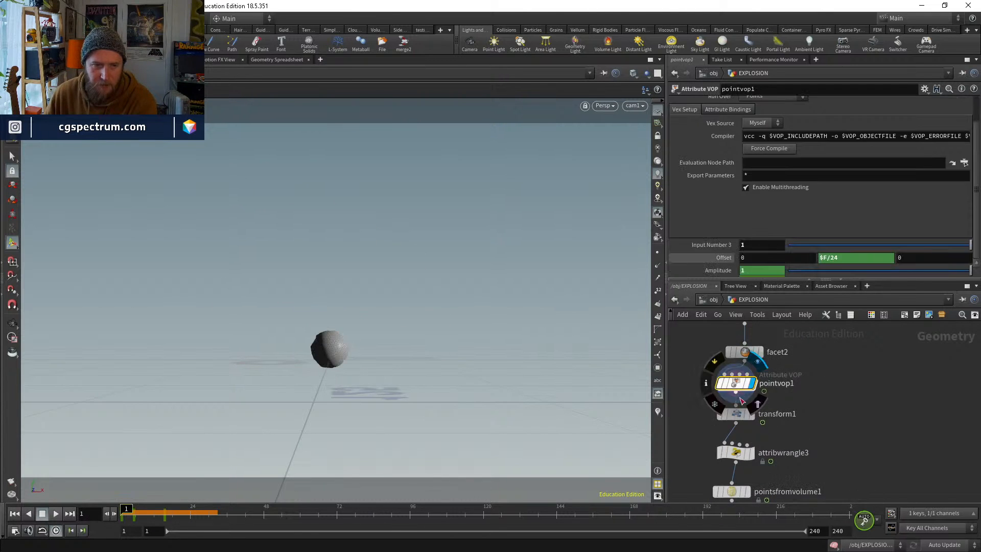
{"action": "left_click", "coordinate": [755, 381]}
{"action": "key", "text": "Right"}
{"action": "key", "text": "Right"}
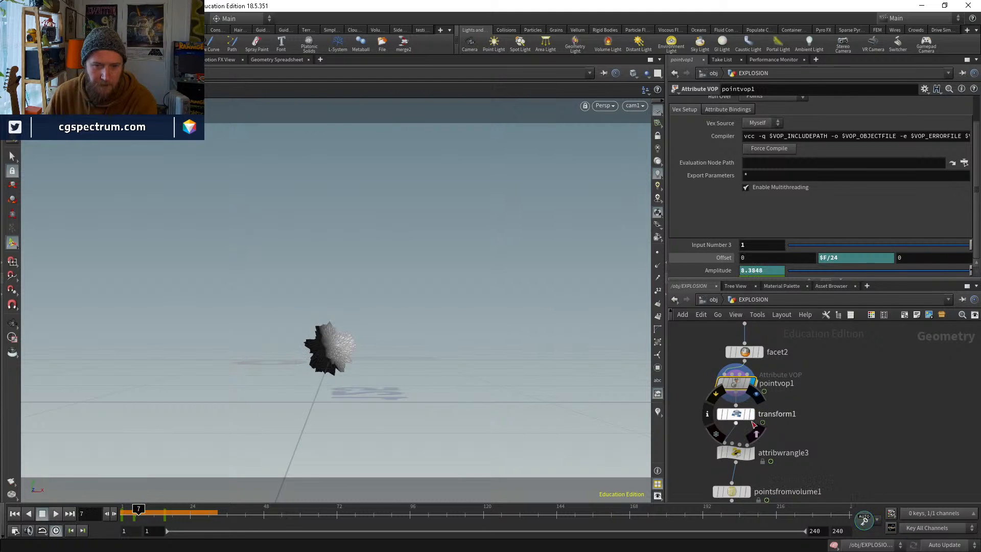
{"action": "left_click", "coordinate": [755, 395]}
Insert a Trail node between transform1 and attribwrangle3, and display its output
{"action": "left_click_drag", "start_coordinate": [742, 413], "coordinate": [742, 406]}
{"action": "left_click", "coordinate": [798, 429]}
{"action": "key", "text": "Tab"}
{"action": "type", "text": "trail"}
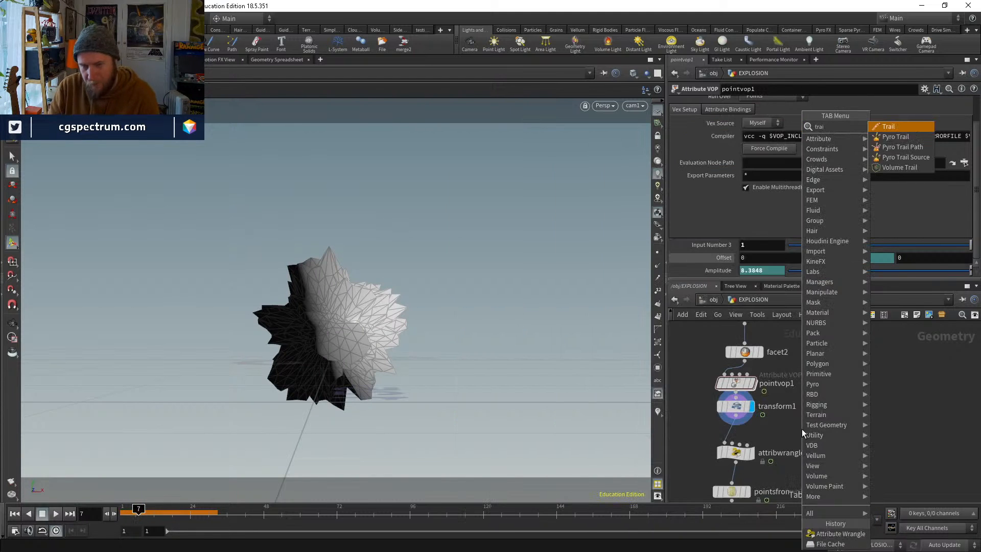
{"action": "key", "text": "Return"}
{"action": "left_click", "coordinate": [802, 429]}
{"action": "left_click_drag", "start_coordinate": [806, 428], "coordinate": [740, 443]}
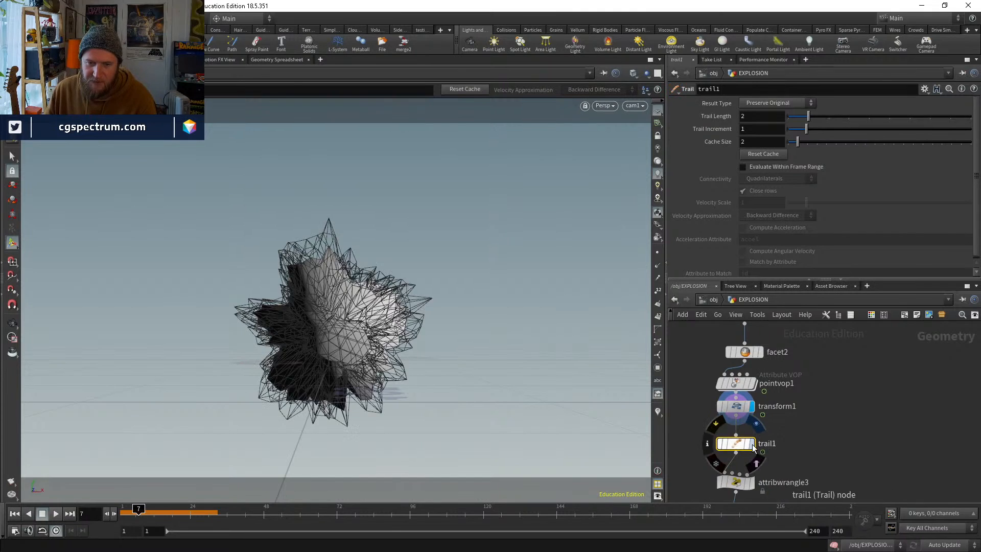
{"action": "left_click", "coordinate": [751, 444]}
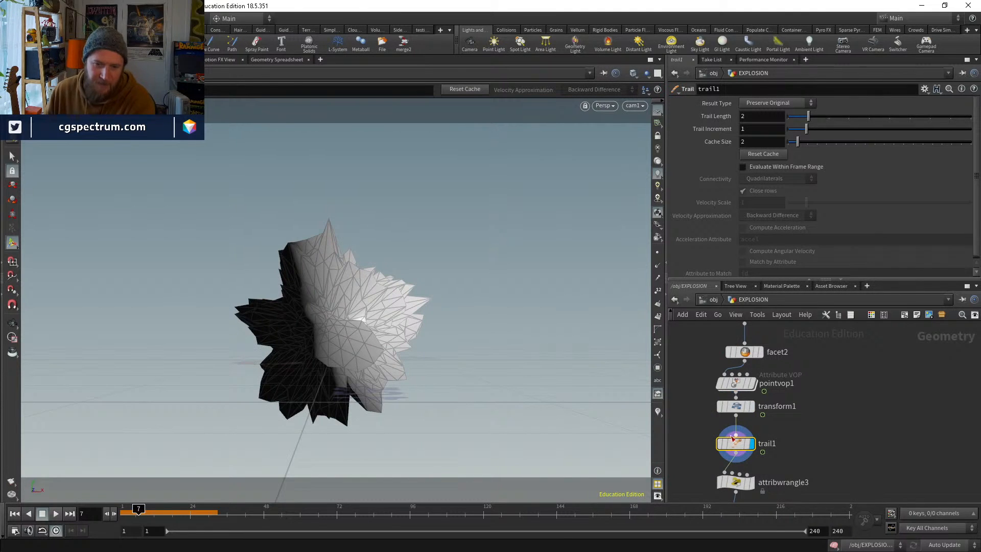
Turn on the visualizers and set trail1's result type to Compute Velocity
{"action": "left_click", "coordinate": [754, 382]}
{"action": "left_click", "coordinate": [739, 383]}
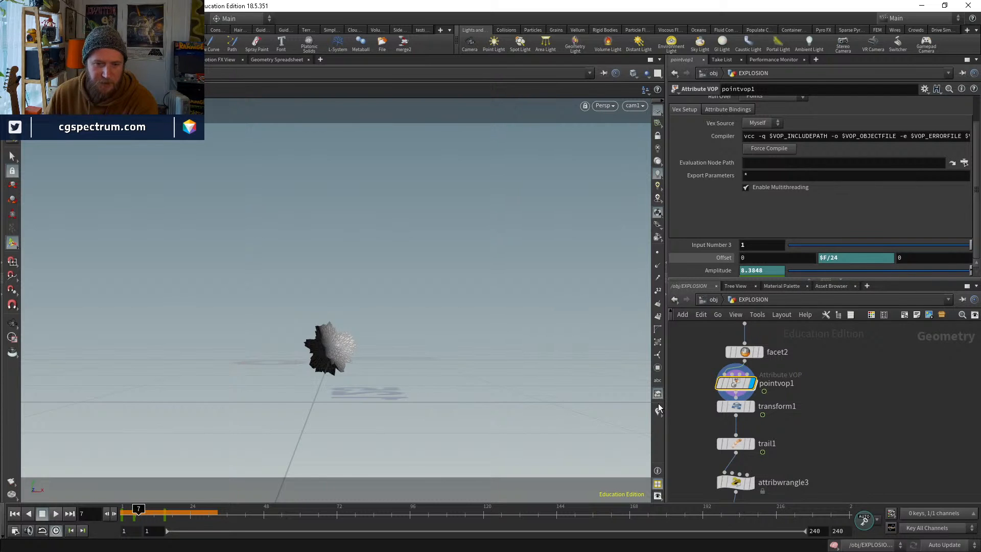
{"action": "left_click", "coordinate": [752, 443]}
{"action": "left_click", "coordinate": [736, 444]}
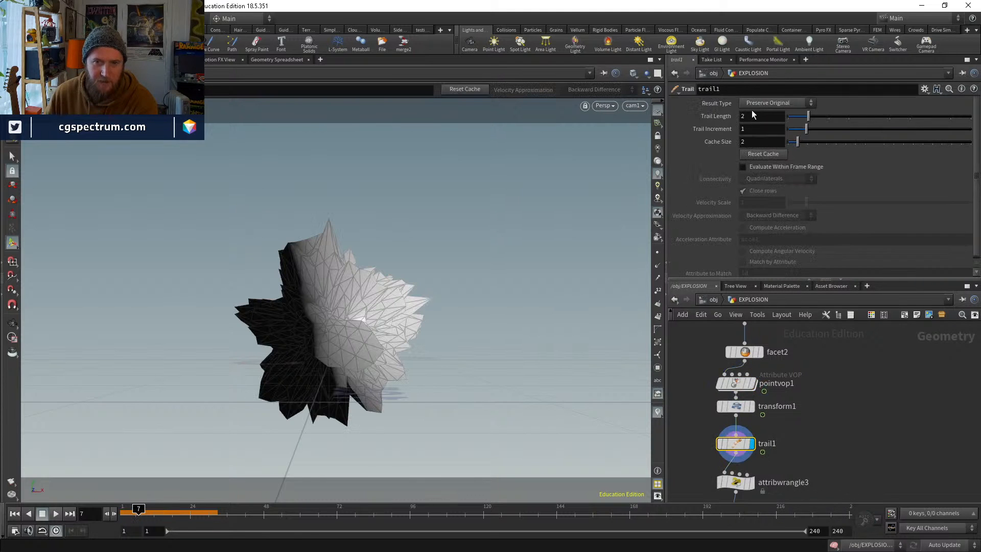
{"action": "left_click", "coordinate": [767, 103]}
{"action": "left_click", "coordinate": [765, 143]}
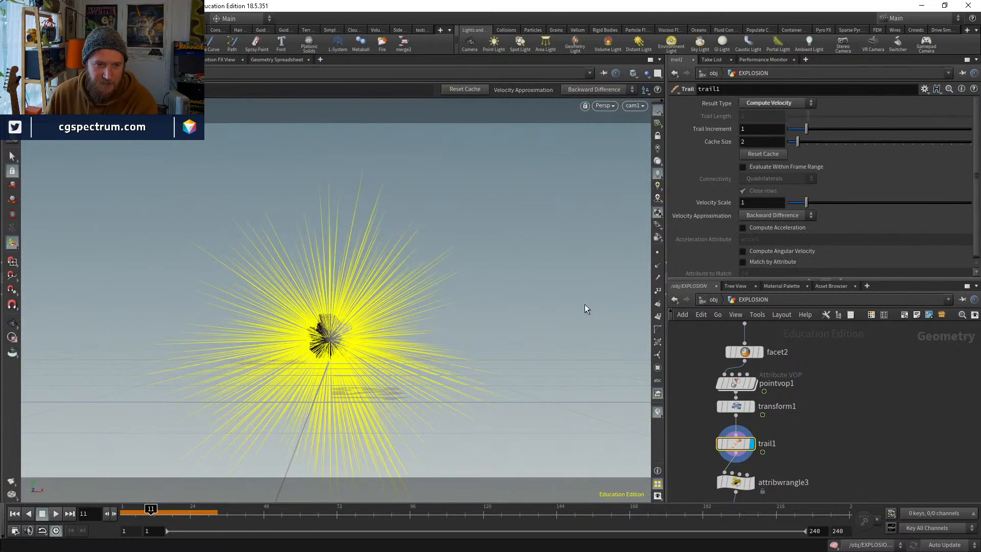
Step back and forth between frames 11 and 1 to examine trail1's velocity vectors, ending on frame 2
{"action": "key", "text": "Left"}
{"action": "key", "text": "Left"}
{"action": "key", "text": "Left"}
{"action": "key", "text": "Left"}
{"action": "key", "text": "Left"}
{"action": "key", "text": "Left"}
{"action": "key", "text": "Left"}
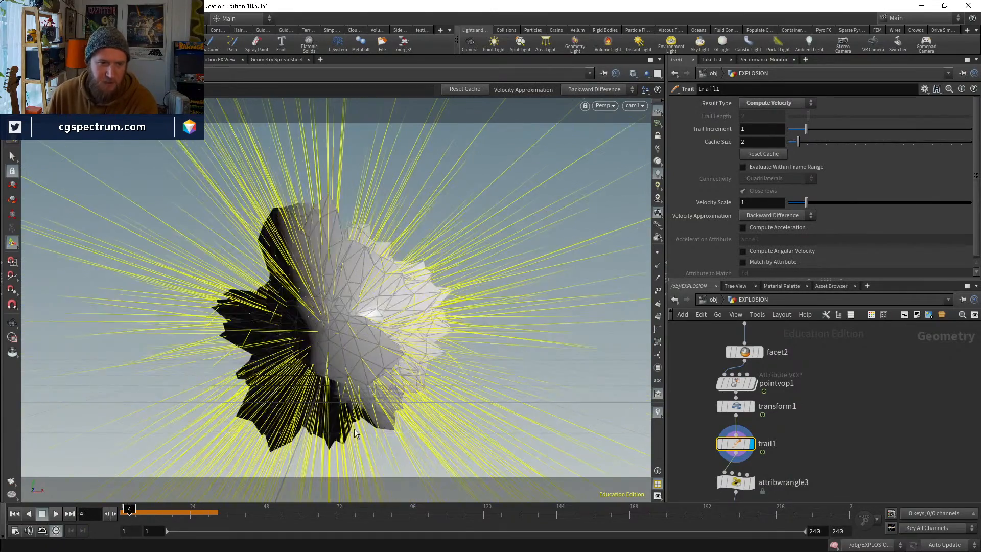
{"action": "key", "text": "Right"}
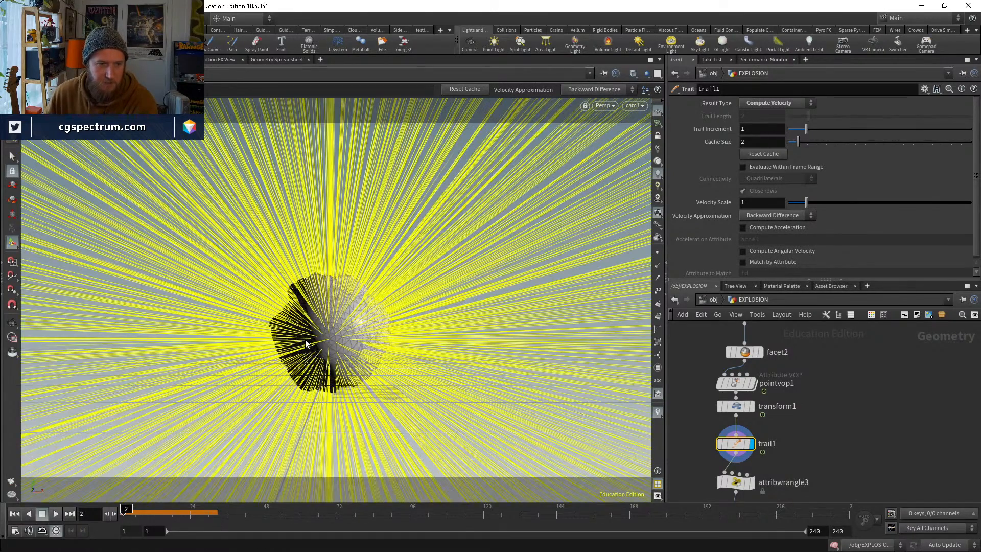
{"action": "key", "text": "Left"}
{"action": "key", "text": "Right"}
{"action": "key", "text": "Right"}
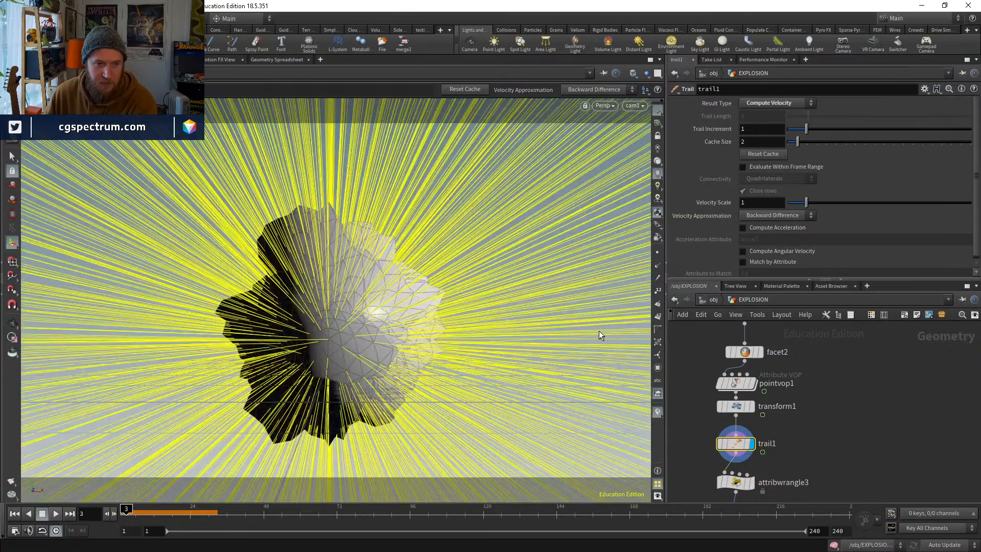
{"action": "key", "text": "Left"}
{"action": "key", "text": "Left"}
{"action": "key", "text": "Right"}
{"action": "mouse_move", "coordinate": [716, 446]}
{"action": "key", "text": "Left"}
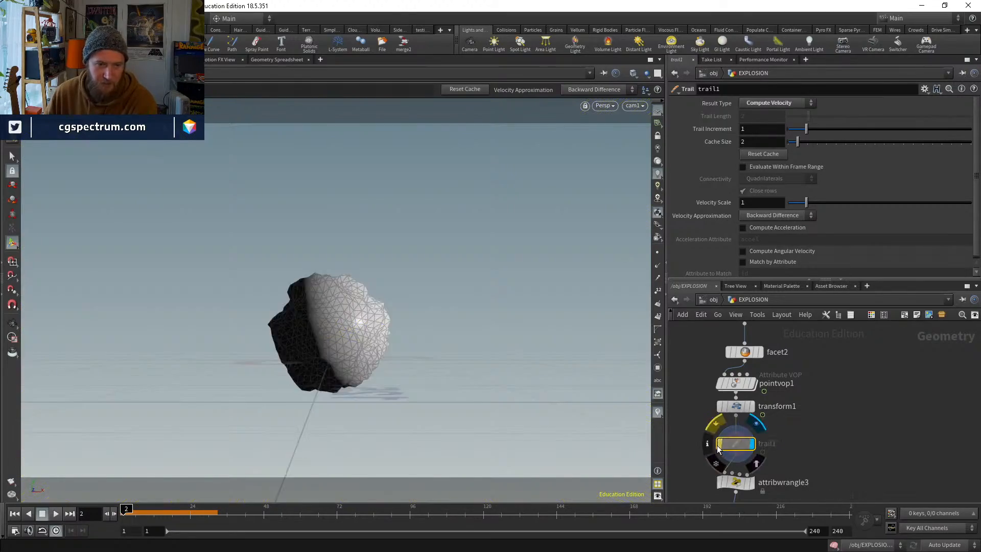
Step through the early frames up to frame 4 to examine trail1's velocity vectors
{"action": "key", "text": "Right"}
{"action": "key", "text": "Left"}
{"action": "key", "text": "Right"}
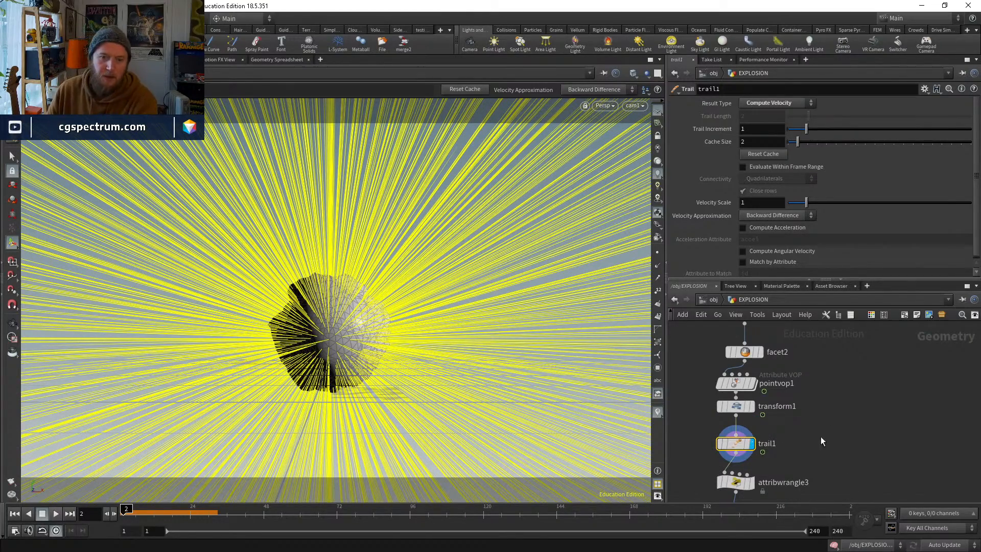
{"action": "key", "text": "Right"}
{"action": "key", "text": "Right"}
Display volumerasterizeattributes1 to check the rasterized source volume, and return to frame 1
{"action": "middle_click_drag", "start_coordinate": [807, 487], "coordinate": [804, 366]}
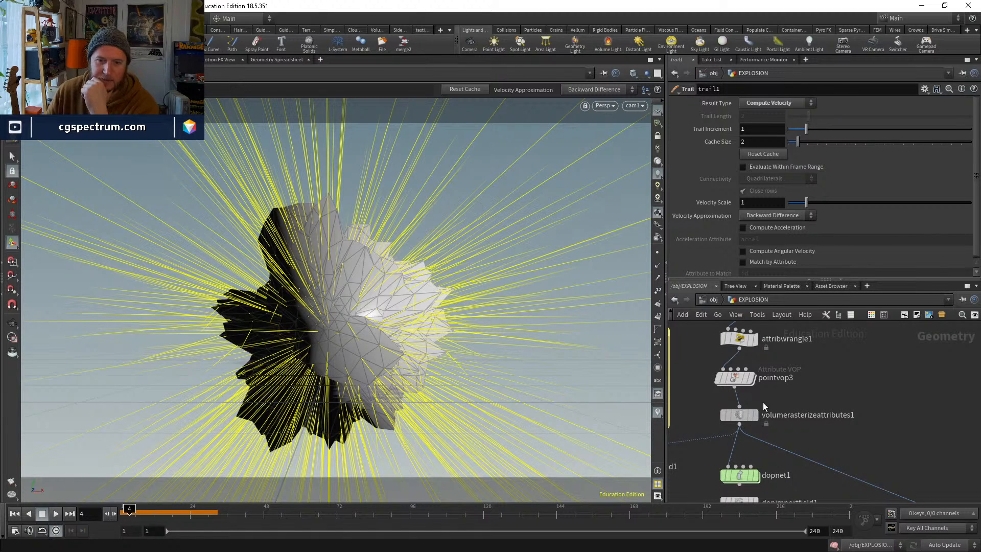
{"action": "left_click", "coordinate": [739, 415]}
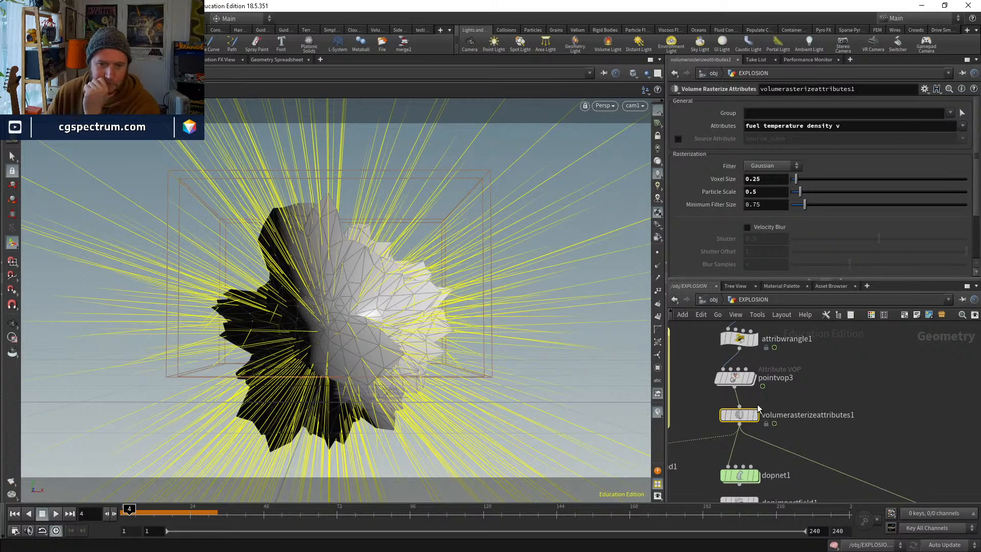
{"action": "left_click", "coordinate": [754, 415]}
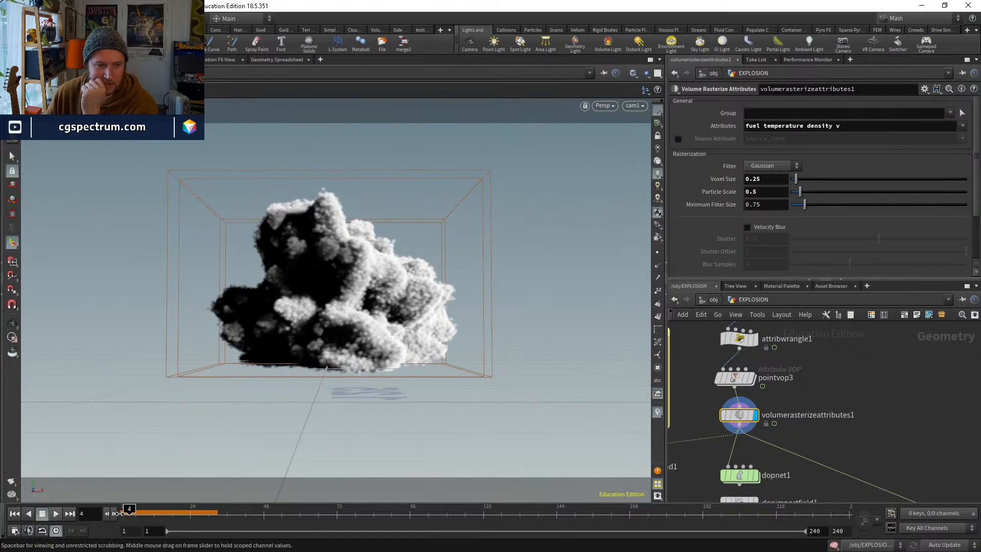
{"action": "left_click", "coordinate": [107, 513]}
{"action": "left_click", "coordinate": [29, 514]}
{"action": "left_click", "coordinate": [28, 515]}
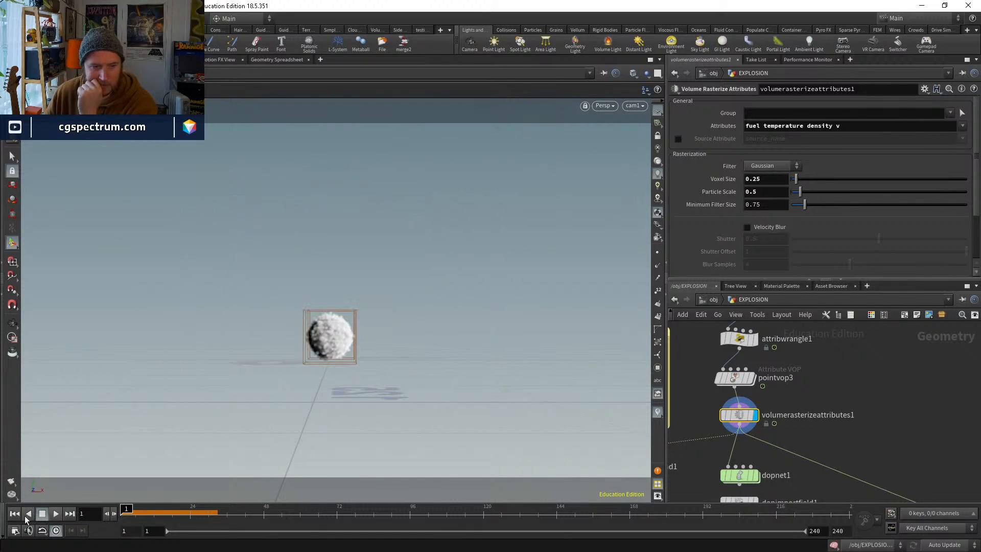
Inside dopnet1, add a Vector source entry to volumesource1 that adds source volume v to target field vel
{"action": "double_click", "coordinate": [739, 475]}
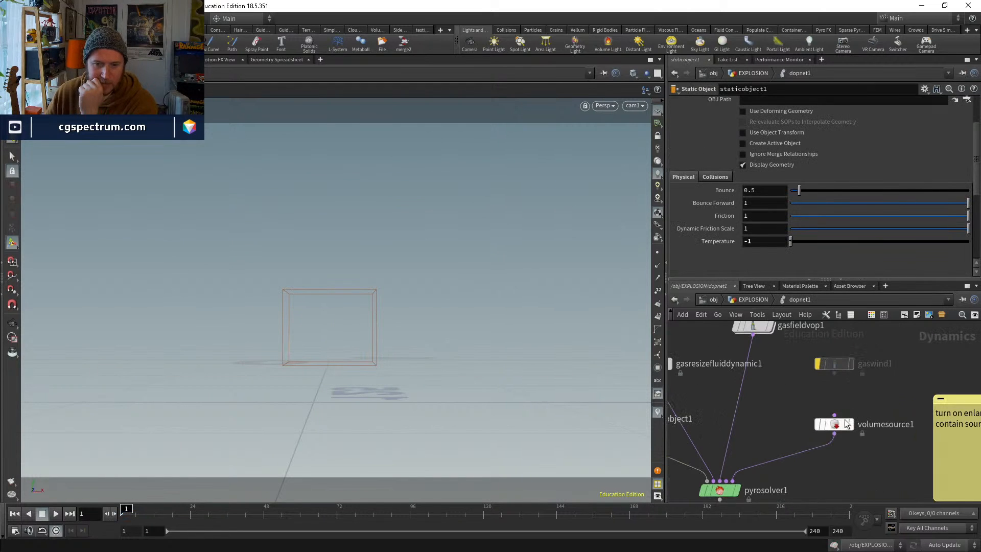
{"action": "scroll", "coordinate": [686, 216], "scroll_direction": "down", "scroll_amount": 10}
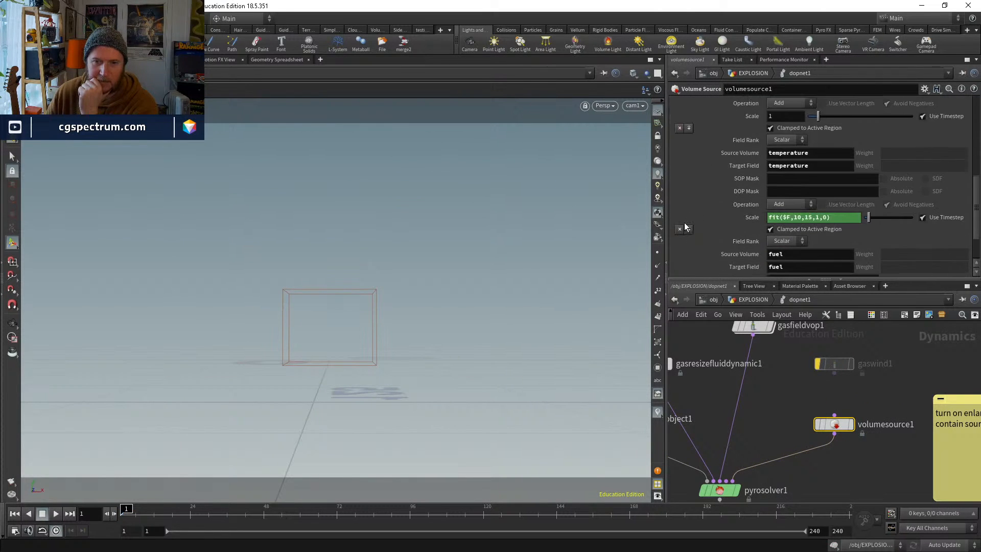
{"action": "left_click", "coordinate": [689, 175]}
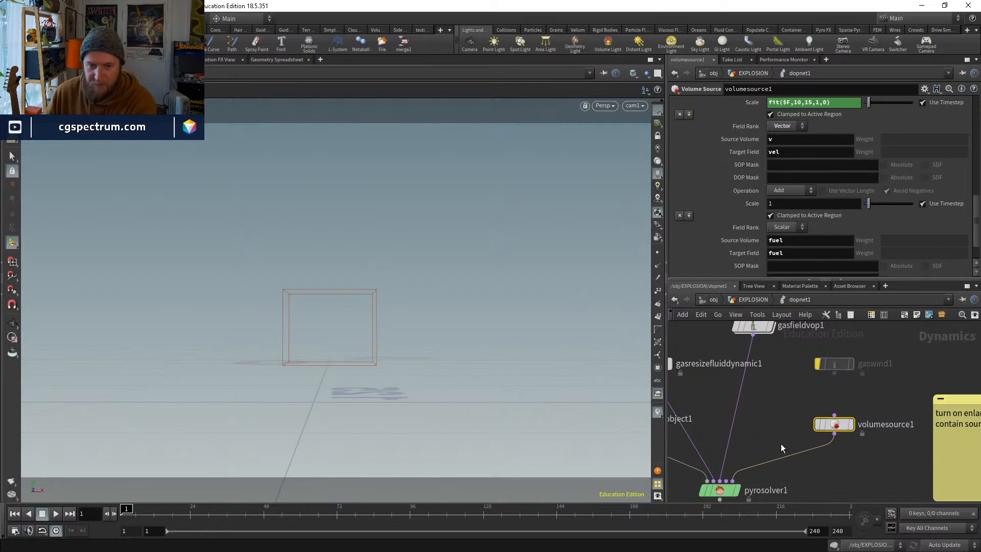
Run the simulation briefly to check the velocity source, and go back up to the EXPLOSION network
{"action": "key", "text": "Up"}
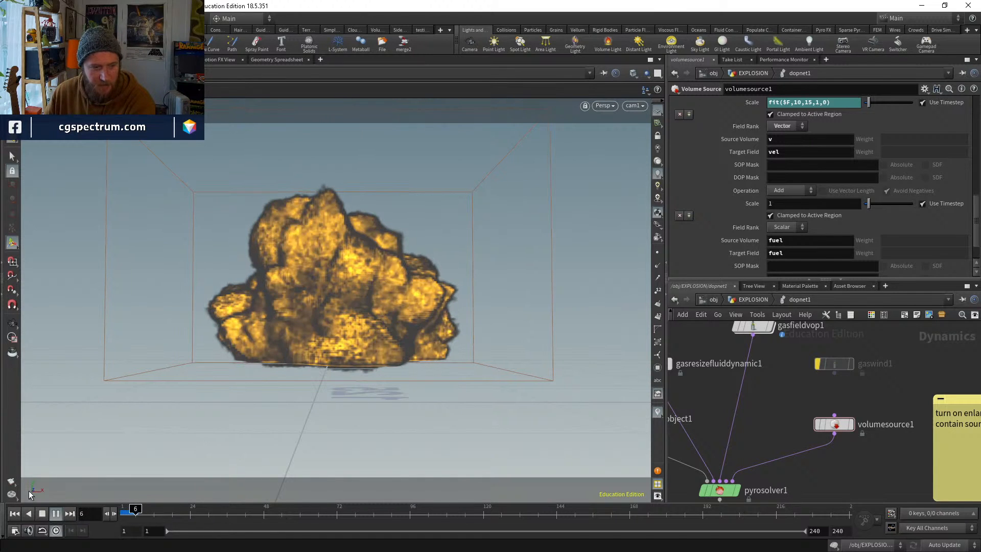
{"action": "key", "text": "Escape"}
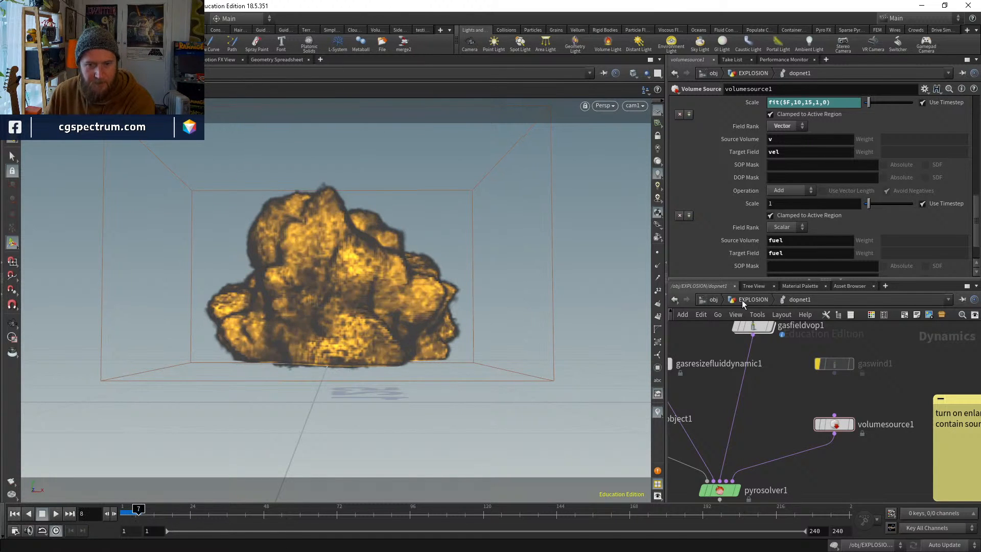
{"action": "left_click", "coordinate": [752, 300]}
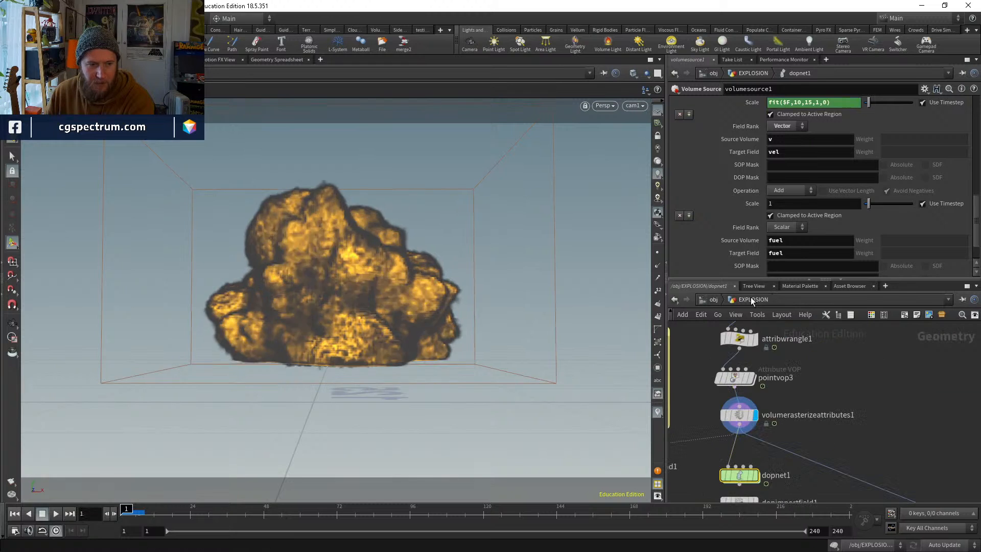
Inspect volumerasterizeattributes1, display pointvop3, and check trail1 and attribwrangle3 to trace the velocity attribute through the network
{"action": "left_click", "coordinate": [758, 417]}
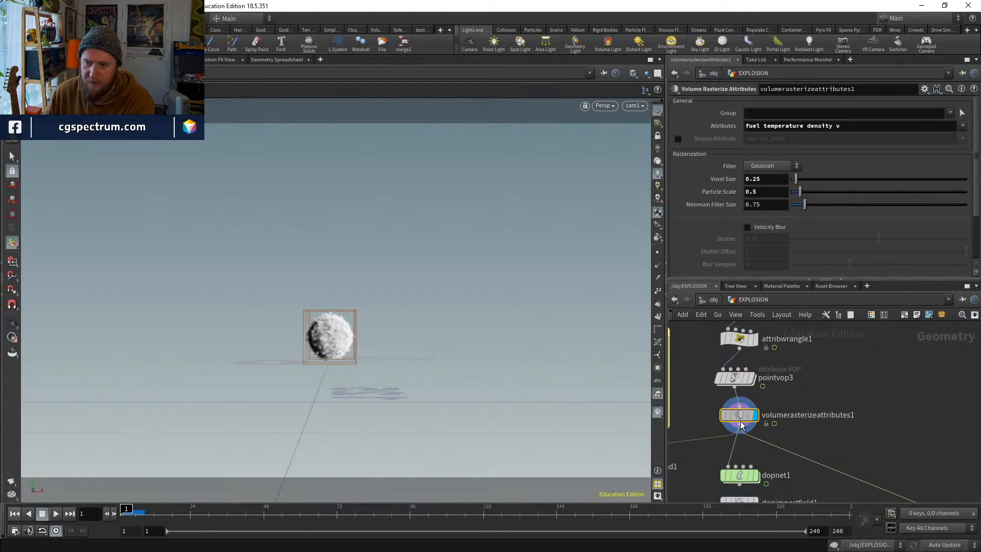
{"action": "left_click", "coordinate": [734, 379]}
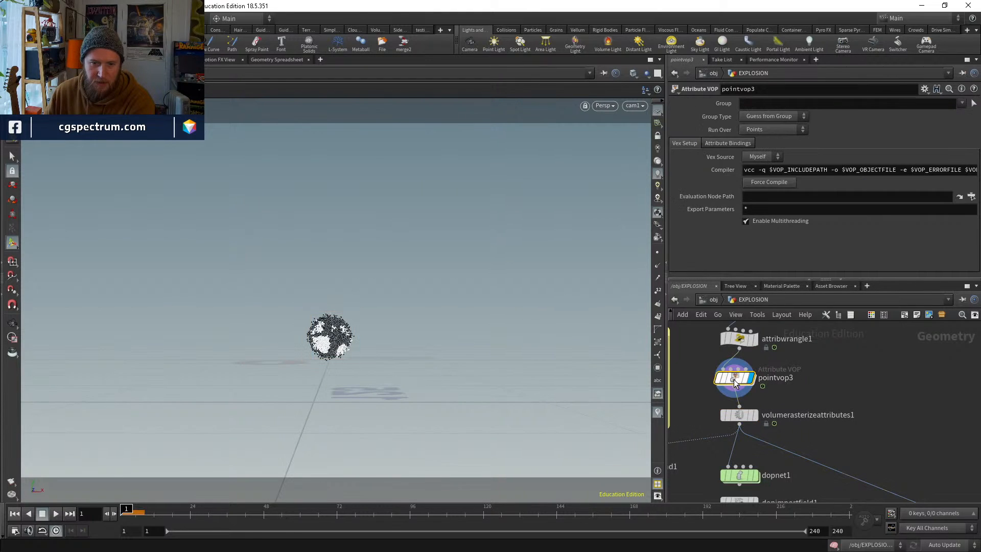
{"action": "middle_click_drag", "start_coordinate": [795, 363], "coordinate": [781, 517]}
{"action": "left_click", "coordinate": [727, 350]}
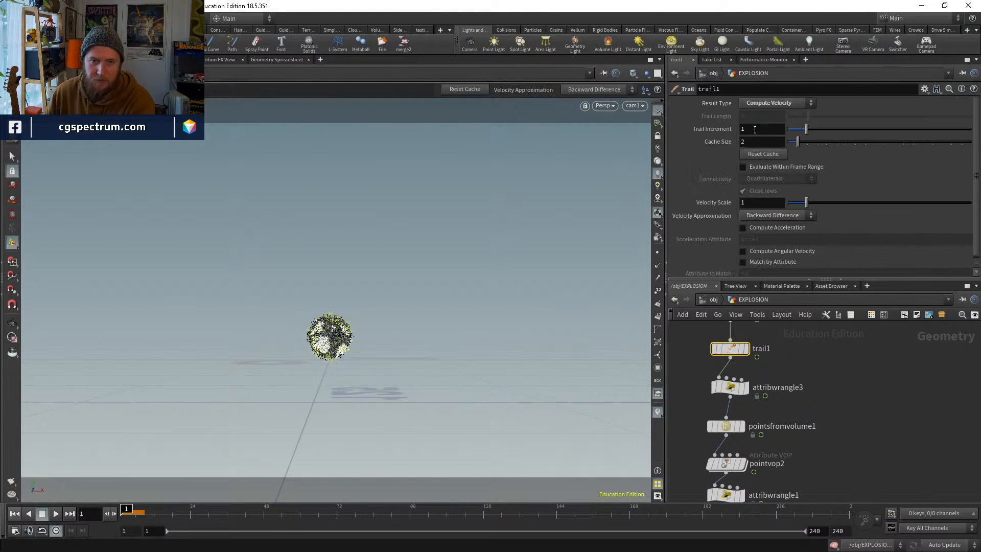
{"action": "left_click", "coordinate": [732, 389]}
Display pointsfromvolume1 and reposition it together with attribwrangle3 to leave room above pointvop2
{"action": "left_click", "coordinate": [741, 426]}
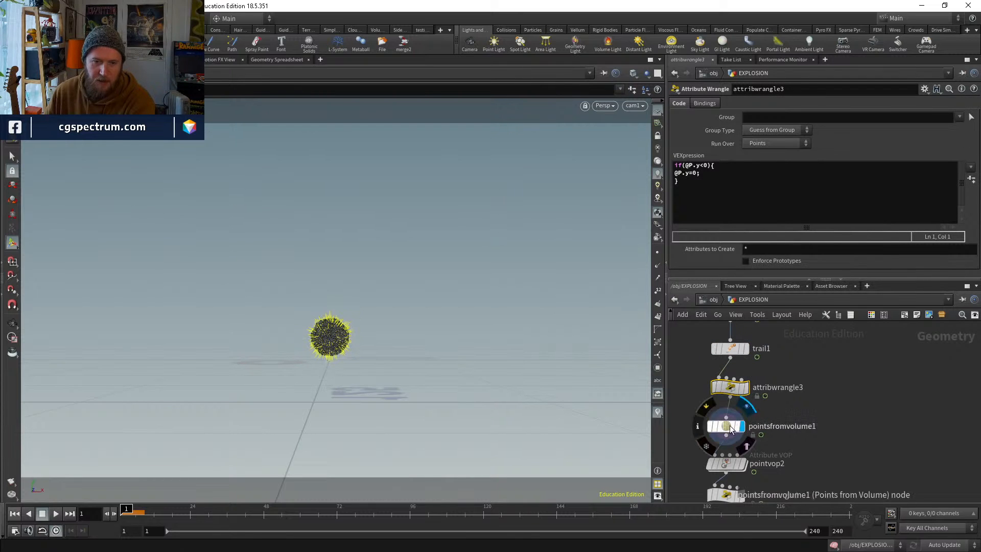
{"action": "left_click", "coordinate": [729, 428]}
{"action": "left_click_drag", "start_coordinate": [731, 387], "coordinate": [718, 379]}
{"action": "left_click_drag", "start_coordinate": [726, 426], "coordinate": [711, 407]}
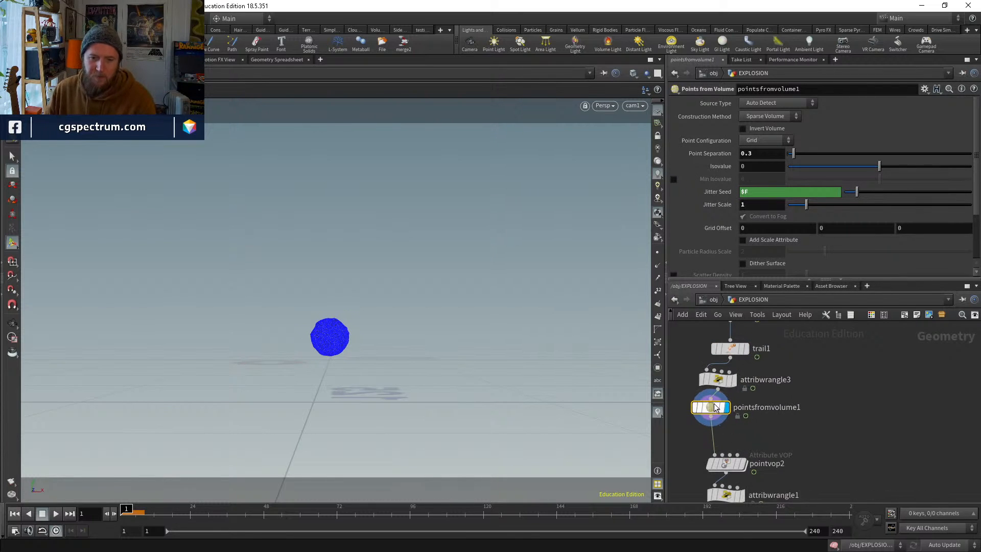
Examine the parameters of pointsfromvolume1
{"action": "left_click", "coordinate": [804, 426]}
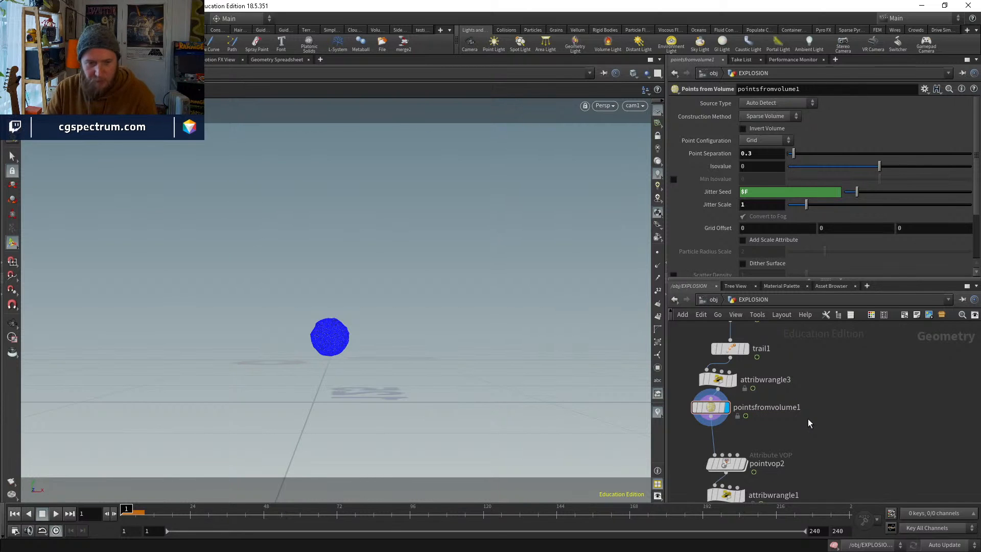
{"action": "key", "text": "Tab"}
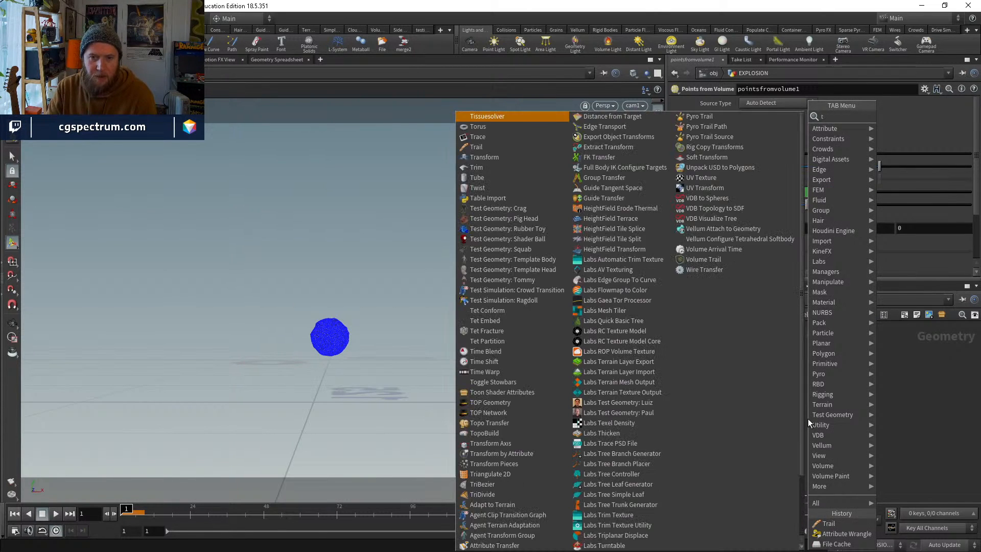
{"action": "key", "text": "Escape"}
{"action": "left_click", "coordinate": [710, 407]}
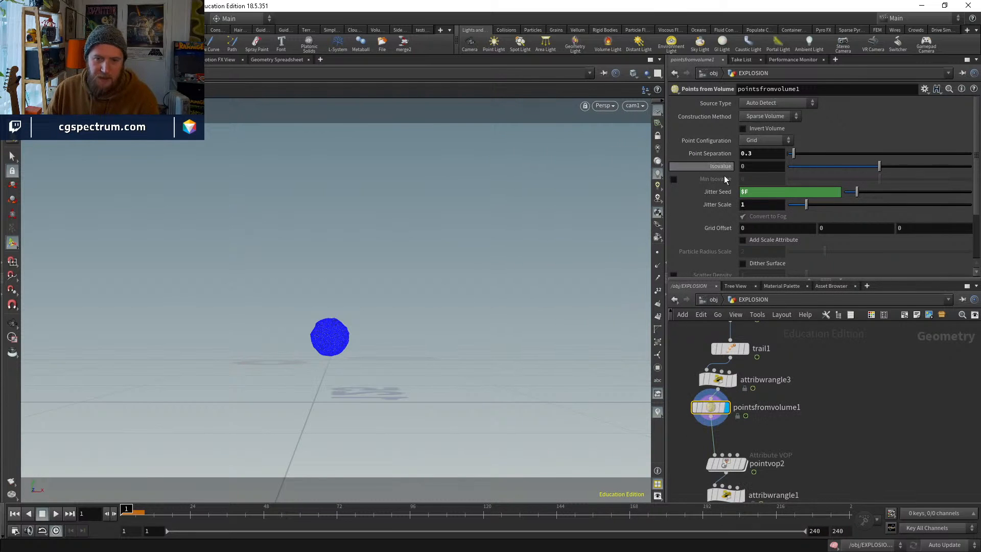
{"action": "scroll", "coordinate": [722, 194], "scroll_direction": "down", "scroll_amount": 4}
{"action": "scroll", "coordinate": [845, 159], "scroll_direction": "up", "scroll_amount": 3}
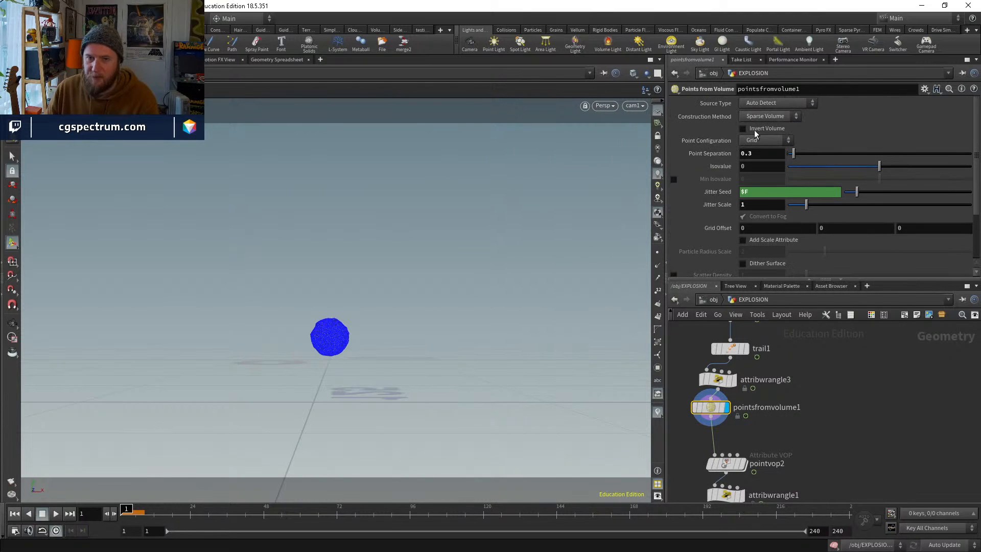
Place an Attribute Transfer node beside pointsfromvolume1
{"action": "key", "text": "Tab"}
{"action": "type", "text": "attra"}
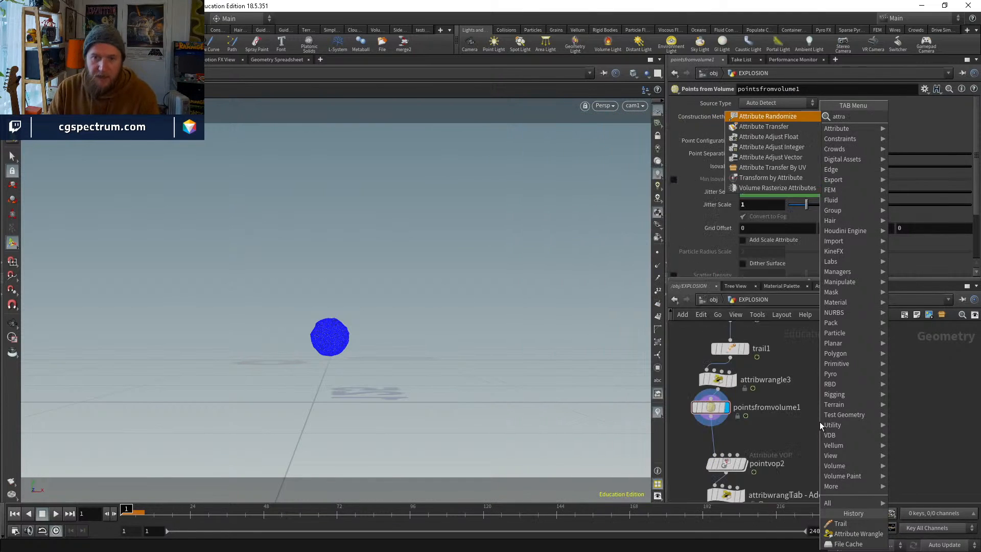
{"action": "key", "text": "Down"}
{"action": "key", "text": "Return"}
{"action": "left_click", "coordinate": [819, 421]}
Wire pointsfromvolume1 into attribtransfer1's first input and trail1 into its second, placing the node closer to the chain
{"action": "left_click", "coordinate": [717, 384]}
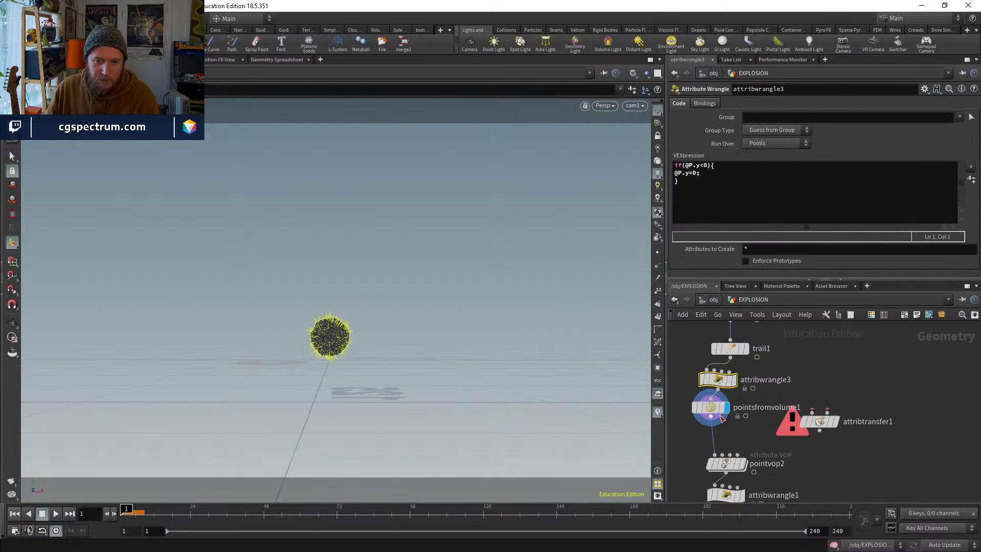
{"action": "left_click", "coordinate": [729, 351]}
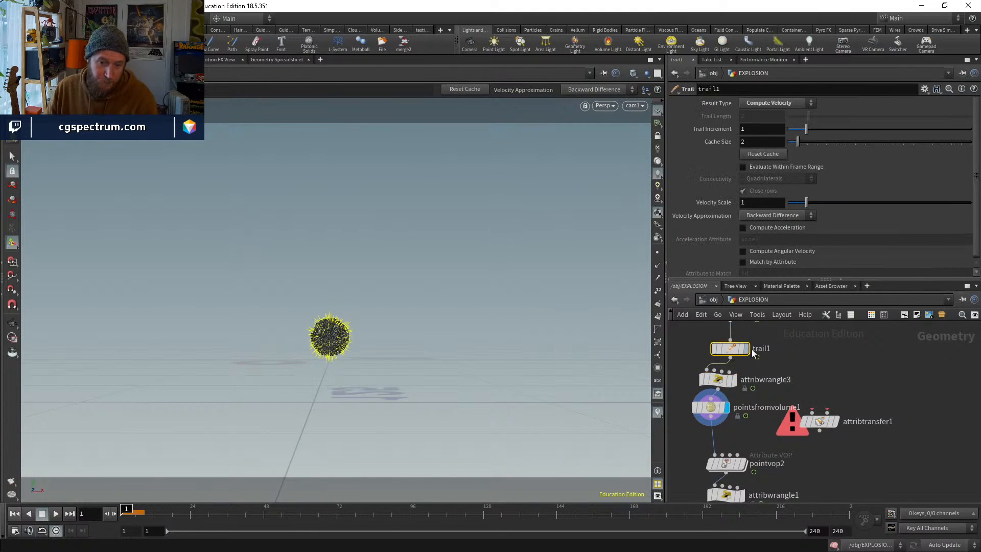
{"action": "left_click_drag", "start_coordinate": [815, 415], "coordinate": [749, 436]}
{"action": "left_click_drag", "start_coordinate": [785, 428], "coordinate": [776, 435]}
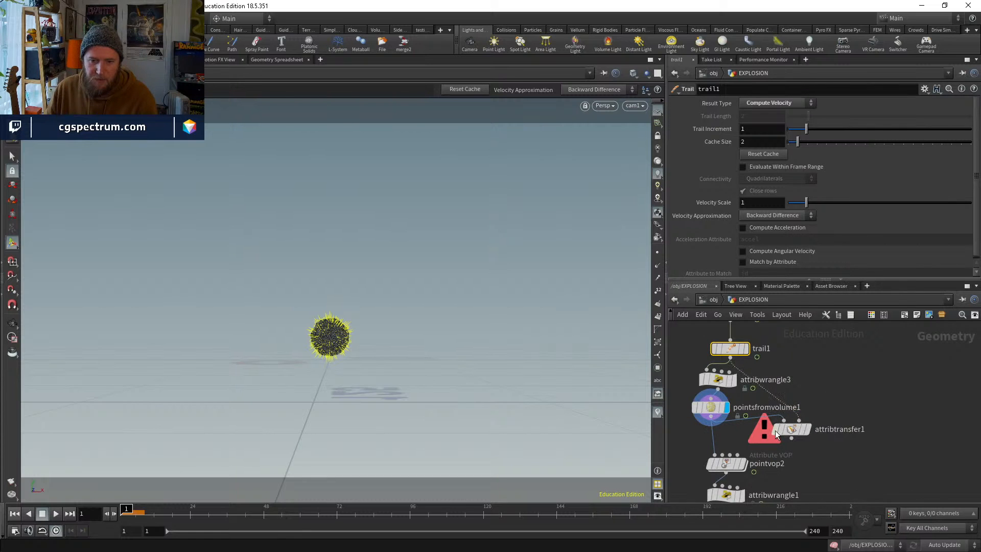
Display attribtransfer1 and limit its transfer to the point attribute v, with primitive attributes turned off
{"action": "left_click", "coordinate": [806, 429]}
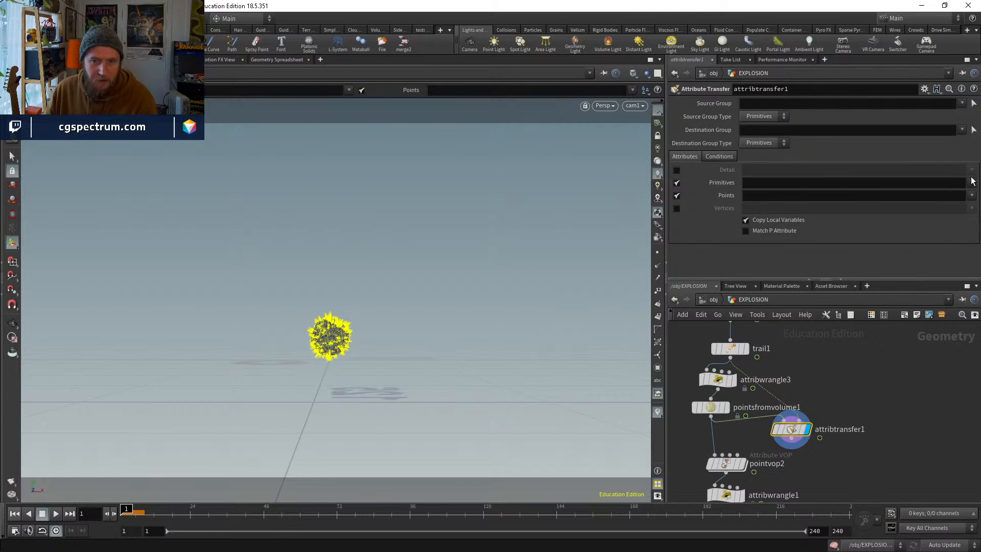
{"action": "left_click", "coordinate": [971, 196]}
{"action": "left_click", "coordinate": [945, 203]}
{"action": "left_click", "coordinate": [677, 183]}
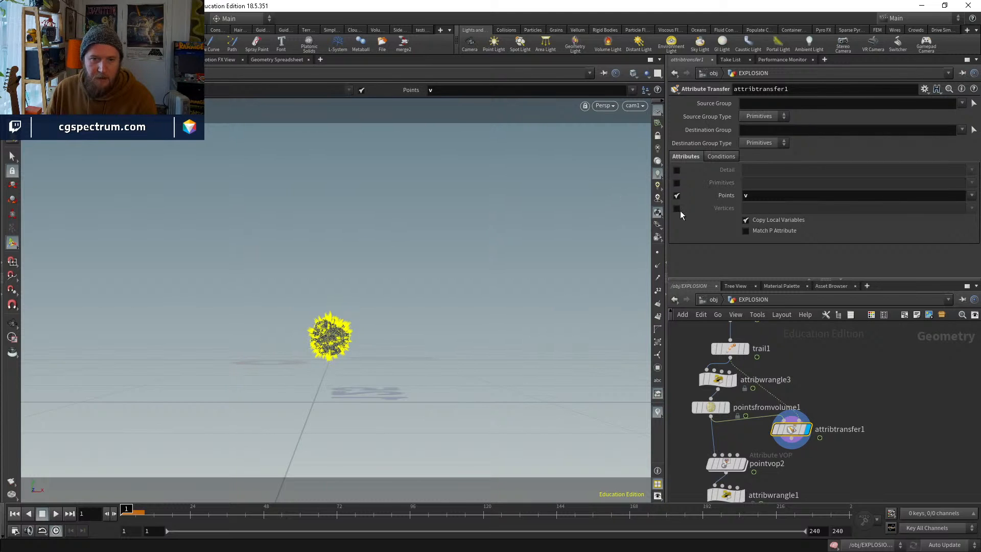
Run the simulation inside dopnet1, review the explosion around frames 7 to 10, and return to frame 1
{"action": "middle_click_drag", "start_coordinate": [820, 467], "coordinate": [813, 321]}
{"action": "double_click", "coordinate": [720, 415]}
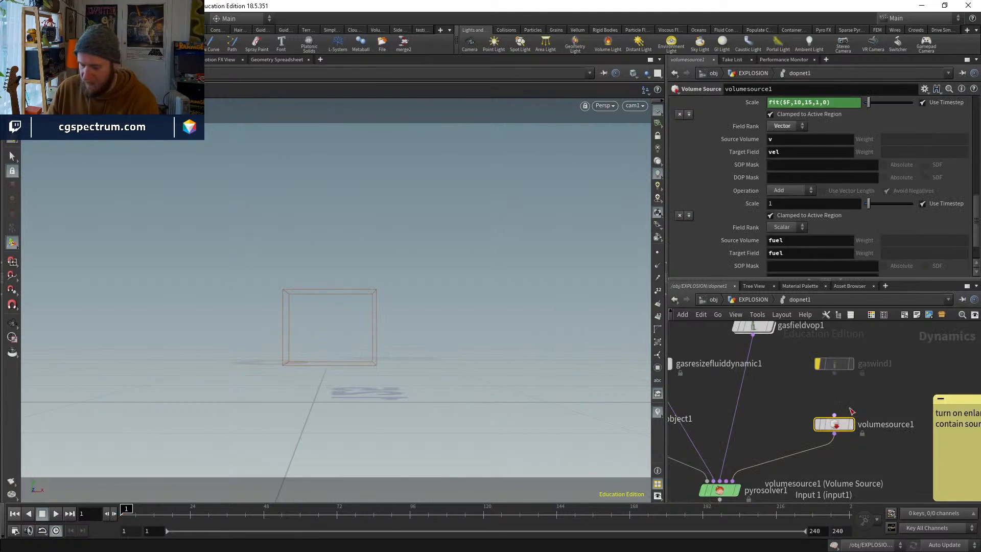
{"action": "key", "text": "Up"}
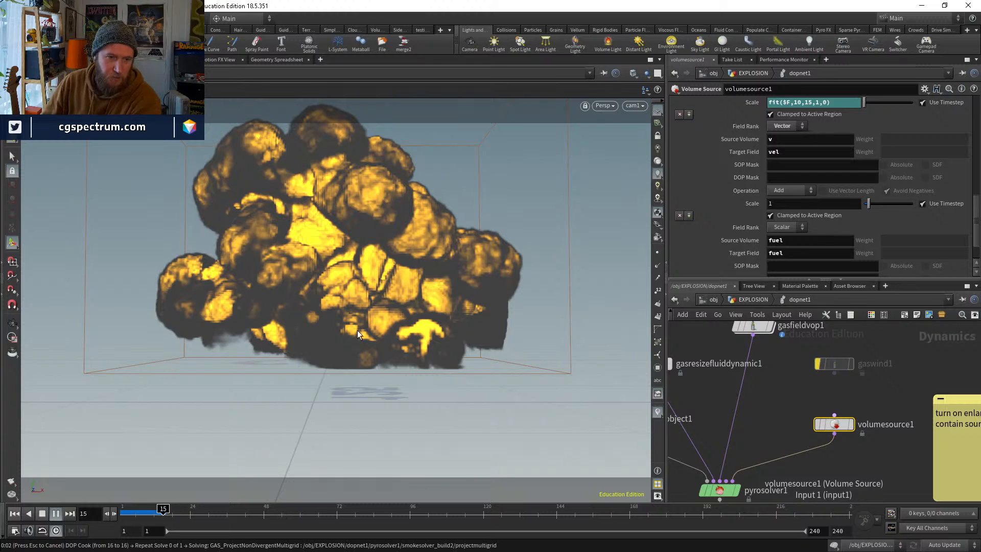
{"action": "left_click", "coordinate": [137, 513]}
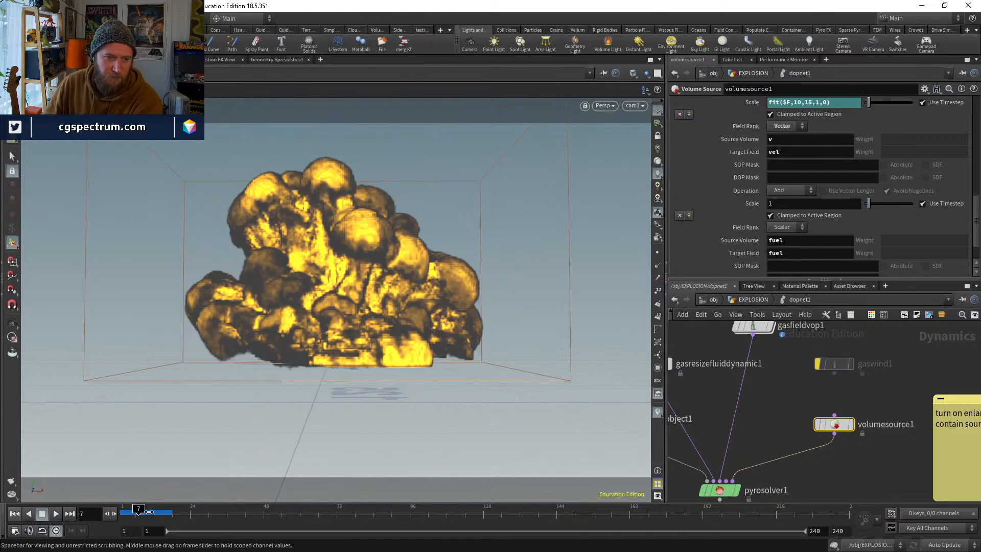
{"action": "mouse_move", "coordinate": [149, 512]}
{"action": "left_mouse_down"}
{"action": "mouse_move", "coordinate": [139, 511]}
{"action": "mouse_move", "coordinate": [159, 508]}
{"action": "mouse_move", "coordinate": [149, 510]}
{"action": "left_mouse_up"}
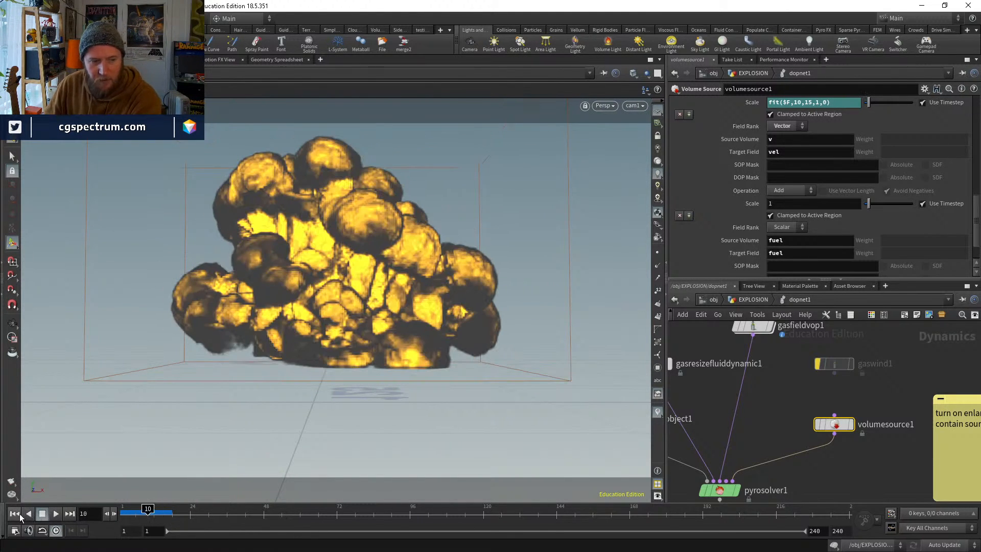
{"action": "left_click", "coordinate": [18, 515]}
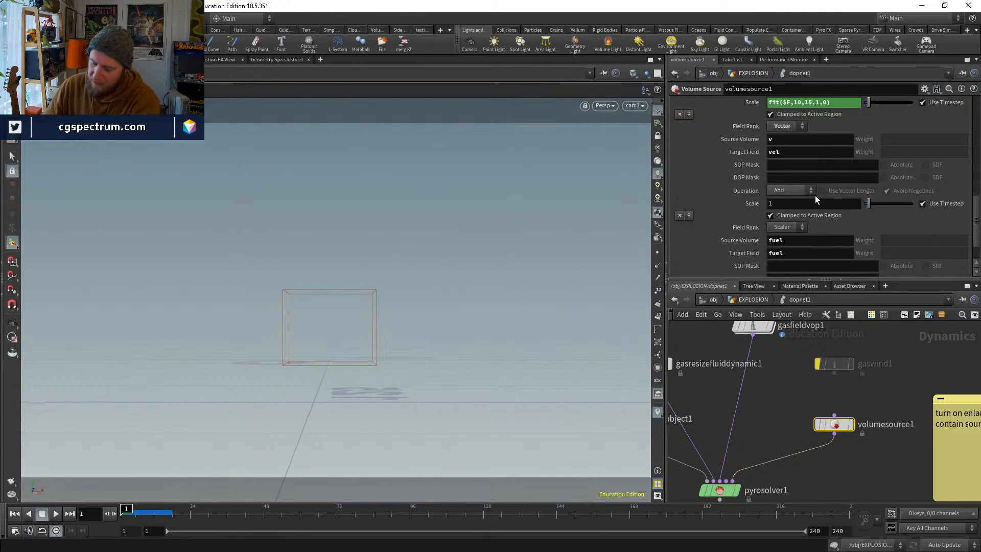
Set the operation of volumesource1's v-to-vel source entry to Subtract
{"action": "left_click", "coordinate": [795, 191]}
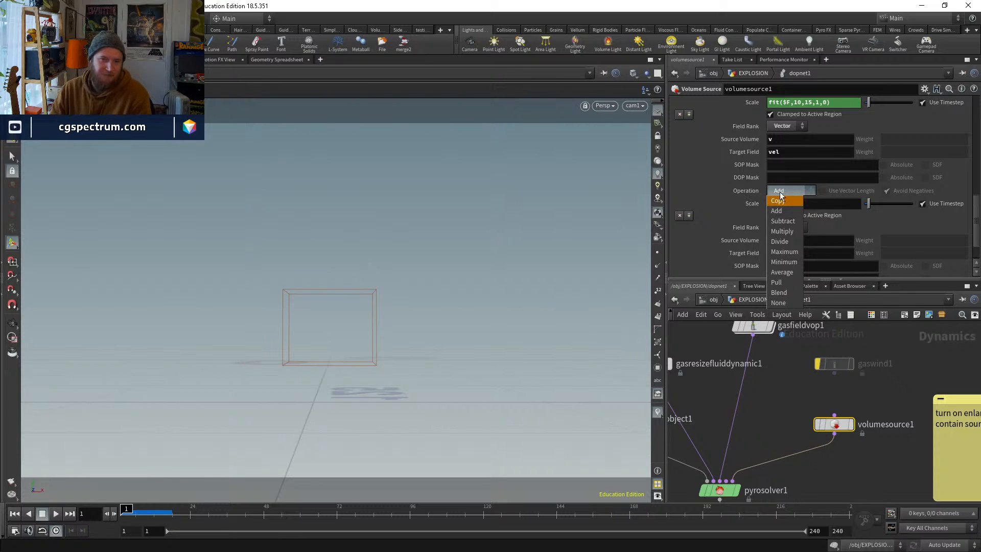
{"action": "left_click", "coordinate": [751, 206]}
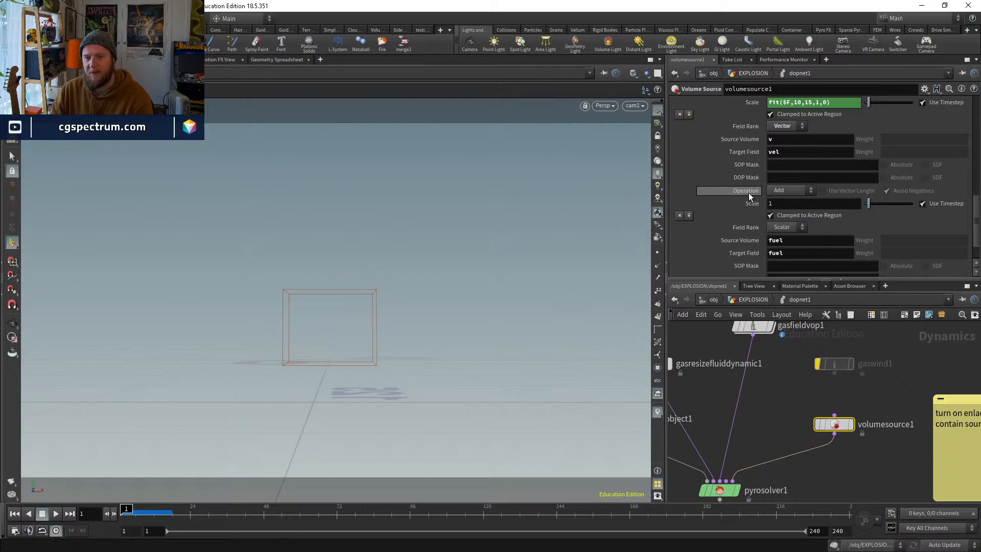
{"action": "left_click", "coordinate": [777, 190]}
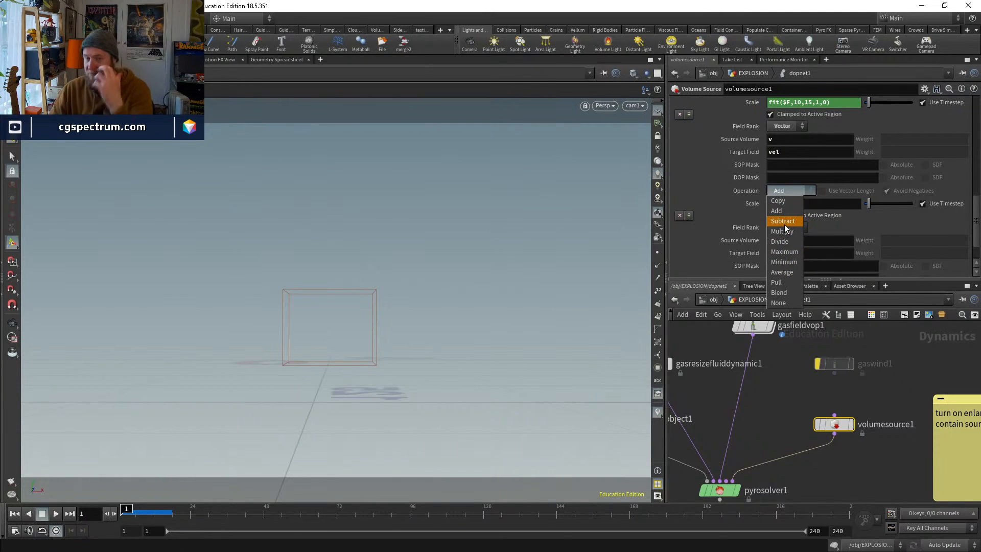
{"action": "left_click", "coordinate": [787, 221]}
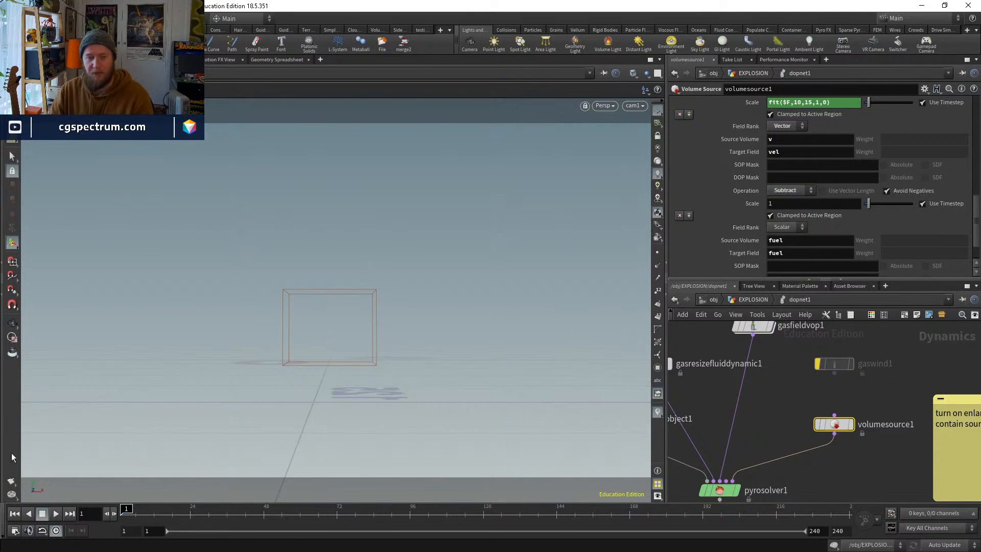
Run the explosion simulation with the Subtract operation, review it to about frame 8, and return to frame 1
{"action": "left_click", "coordinate": [56, 513]}
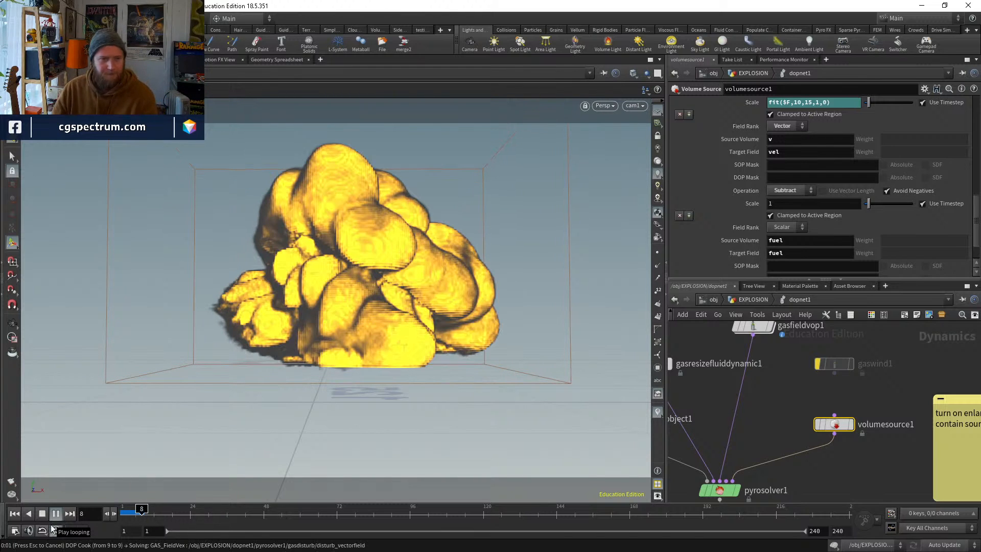
{"action": "key", "text": "Escape"}
{"action": "left_click_drag", "start_coordinate": [139, 512], "coordinate": [131, 510]}
{"action": "left_click", "coordinate": [29, 514]}
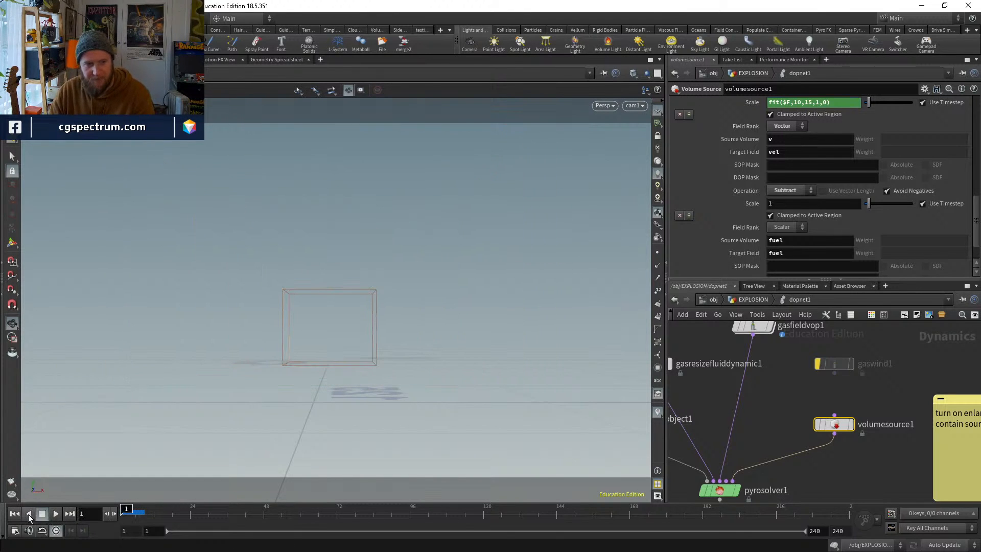
Set the operation of volumesource1's v-to-vel source entry to Pull with an Acceleration Strength of 20
{"action": "left_click", "coordinate": [788, 190]}
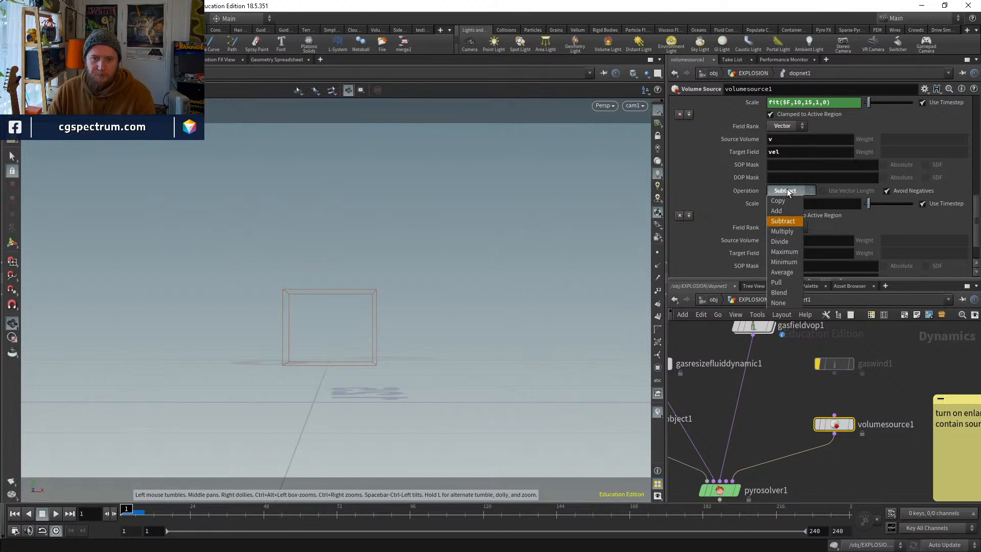
{"action": "left_click", "coordinate": [783, 284]}
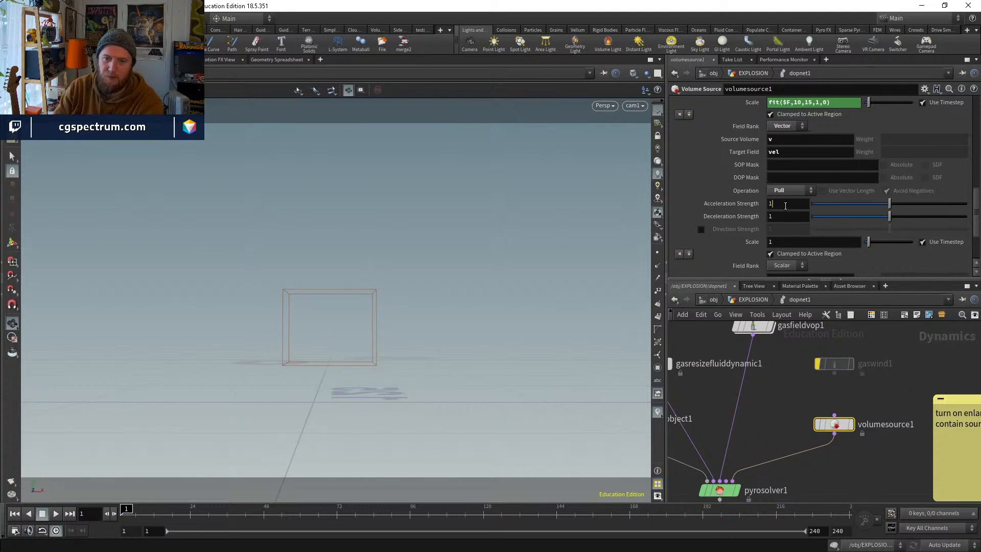
{"action": "left_click", "coordinate": [785, 204]}
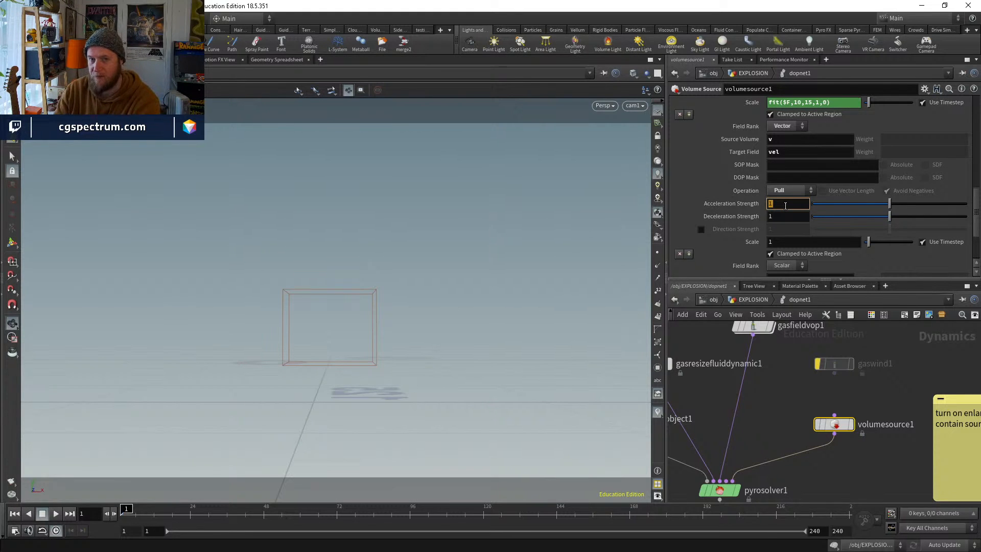
{"action": "type", "text": "50"}
{"action": "key", "text": "Return"}
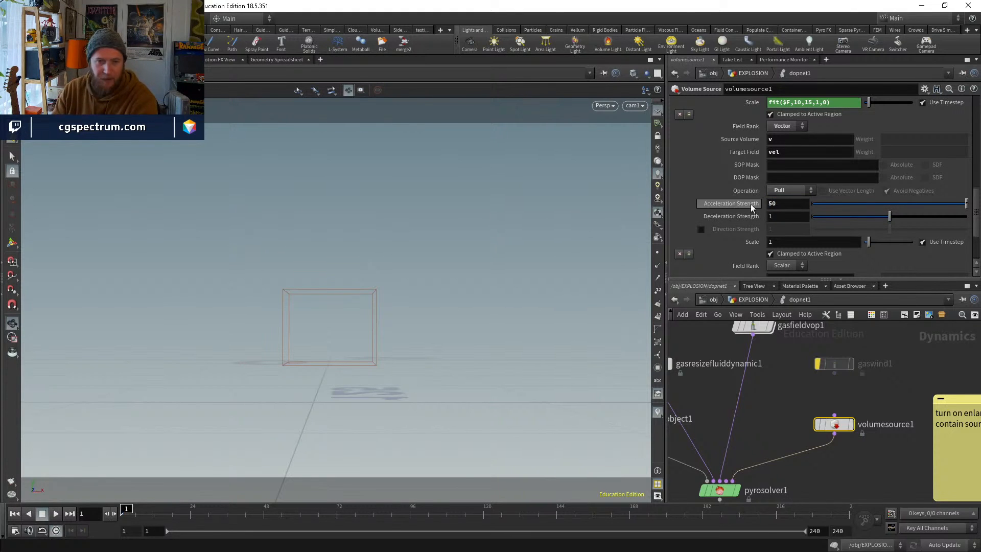
{"action": "left_click", "coordinate": [777, 218]}
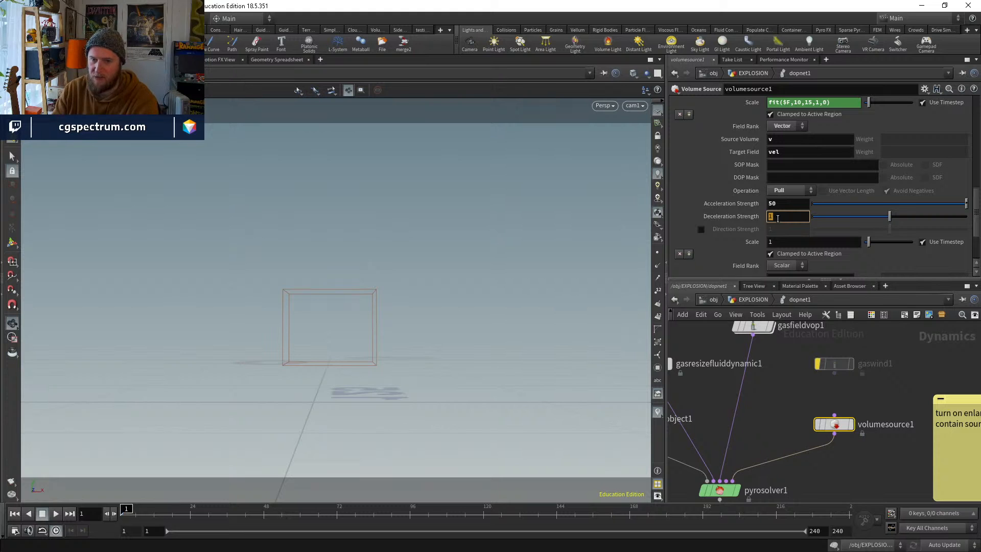
{"action": "left_click", "coordinate": [802, 206]}
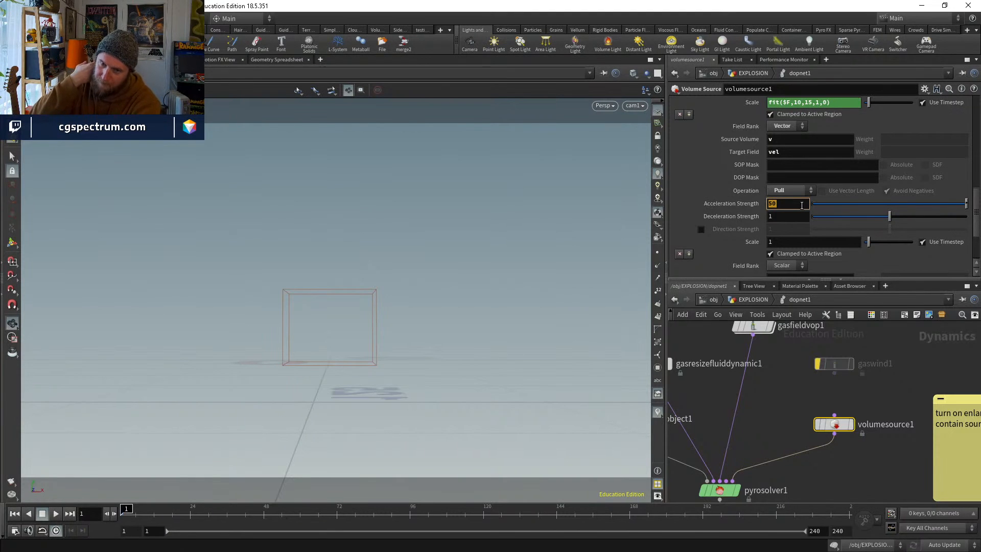
{"action": "type", "text": "20"}
{"action": "key", "text": "Return"}
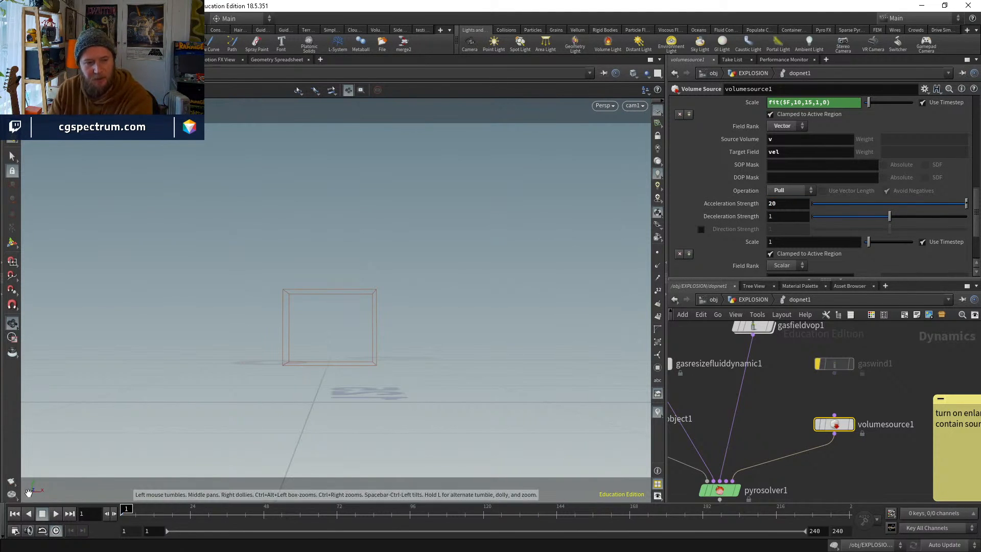
Run the simulation to about frame 13, inspect the explosion's shape outside the camera view, and return to frame 1
{"action": "left_click", "coordinate": [56, 514]}
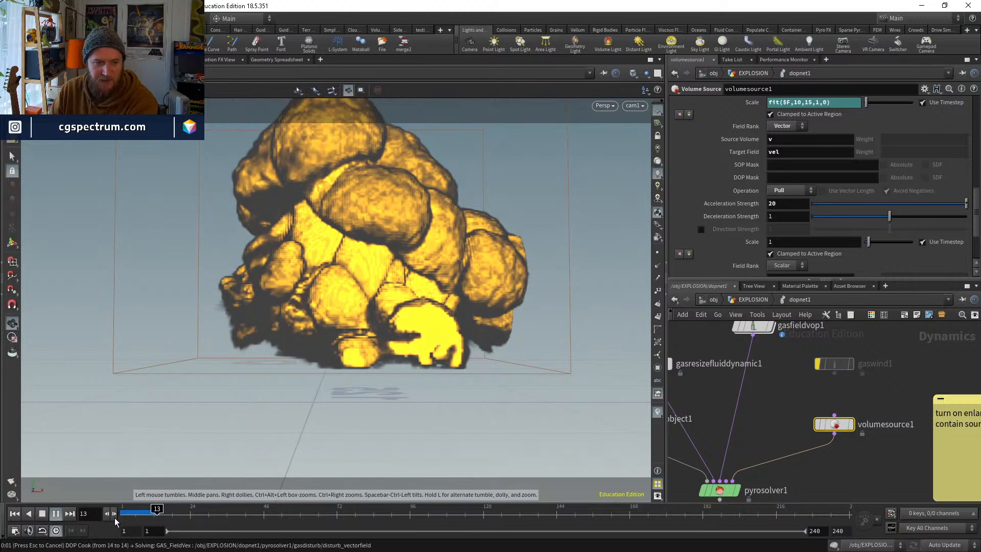
{"action": "left_click_drag", "start_coordinate": [137, 513], "coordinate": [154, 513]}
{"action": "mouse_move", "coordinate": [352, 327]}
{"action": "left_mouse_down"}
{"action": "mouse_move", "coordinate": [532, 318]}
{"action": "mouse_move", "coordinate": [358, 329]}
{"action": "left_mouse_up"}
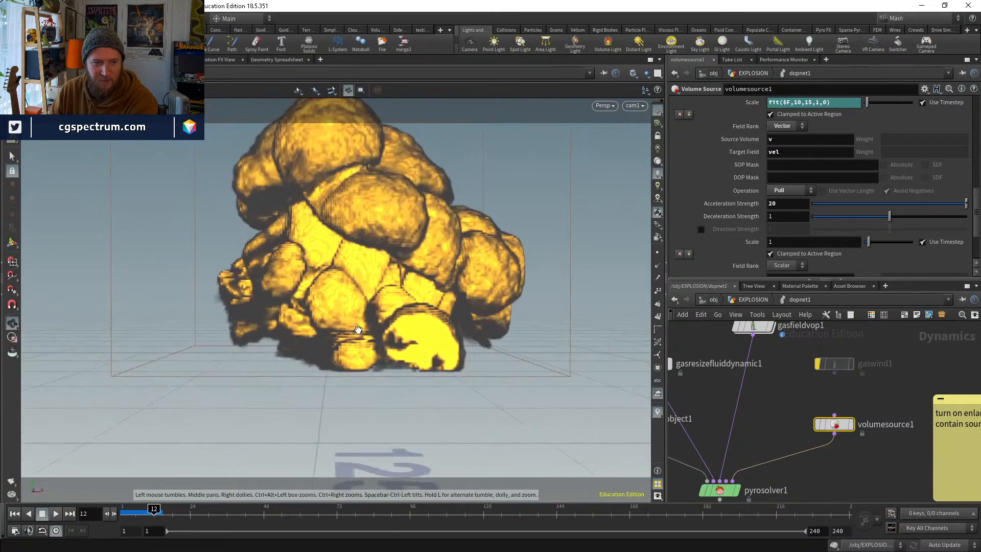
{"action": "key", "text": "h"}
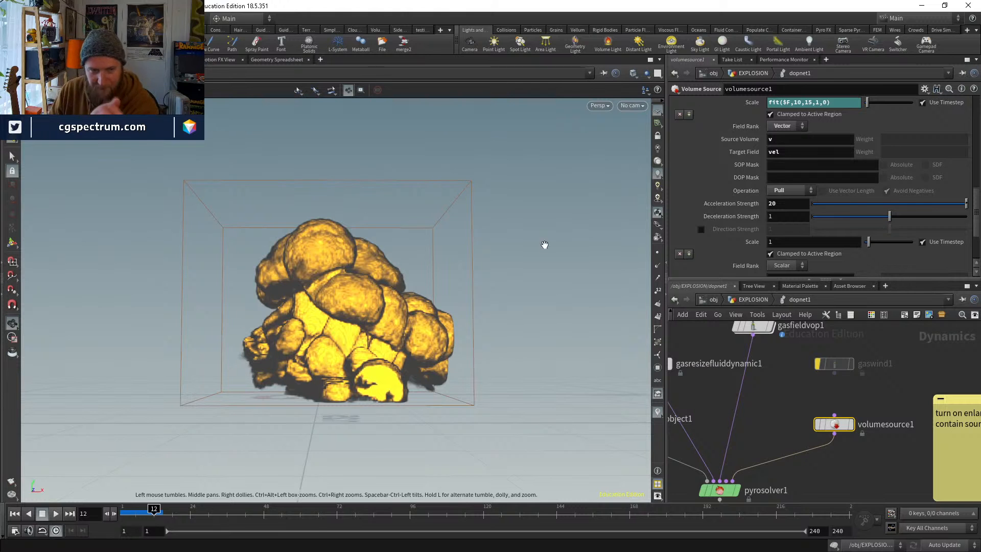
{"action": "left_click_drag", "start_coordinate": [154, 514], "coordinate": [121, 513]}
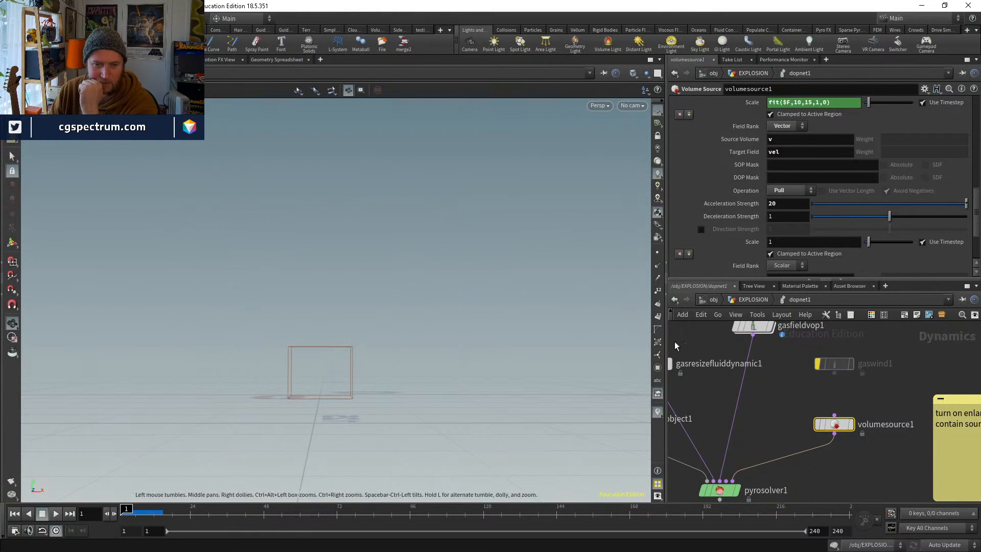
Go up to the EXPLOSION network, display pointvop3, examine its velocity trails at frame 7, and turn the trail display off
{"action": "key", "text": "u"}
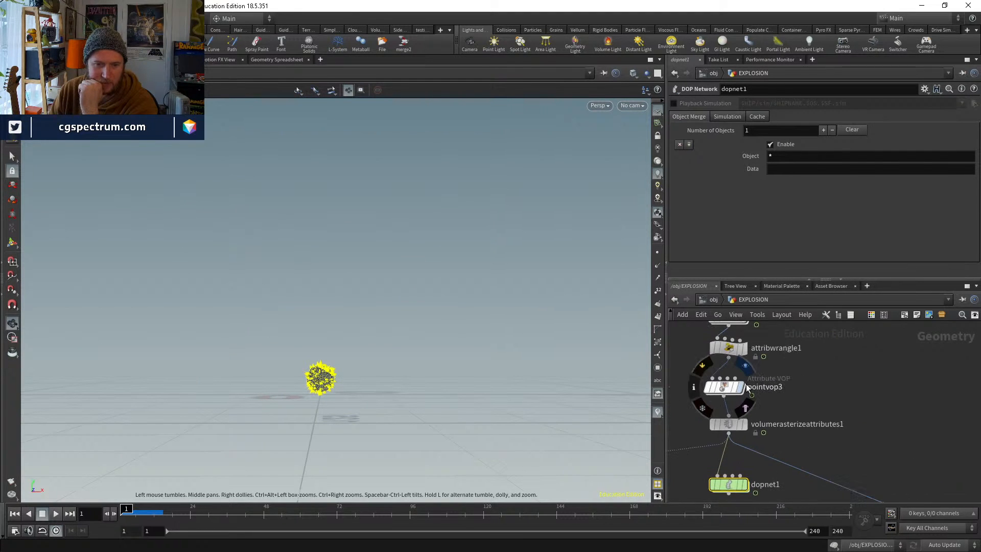
{"action": "left_click", "coordinate": [743, 386]}
{"action": "mouse_move", "coordinate": [145, 511]}
{"action": "left_mouse_down"}
{"action": "mouse_move", "coordinate": [118, 507]}
{"action": "mouse_move", "coordinate": [126, 509]}
{"action": "left_mouse_up"}
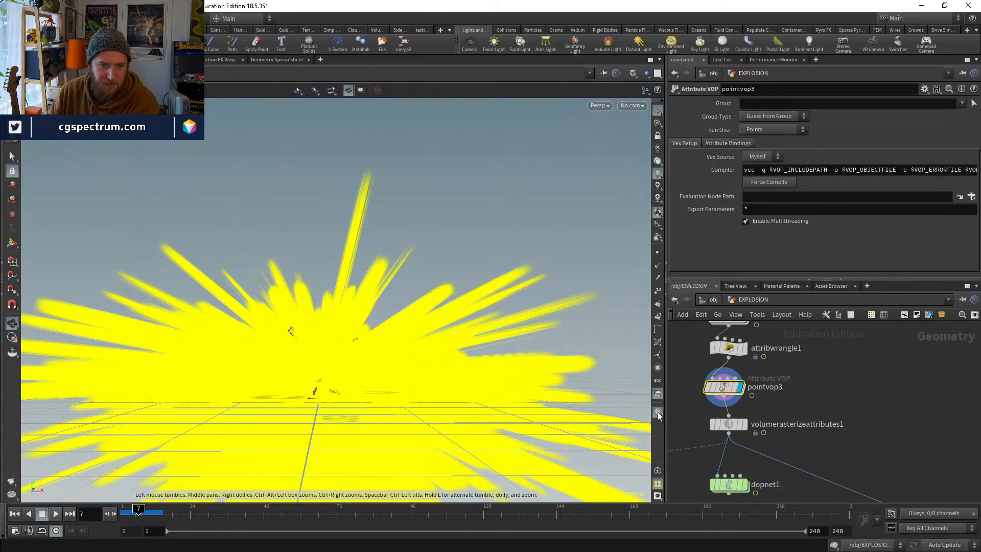
{"action": "left_click", "coordinate": [658, 412]}
{"action": "left_click", "coordinate": [658, 412]}
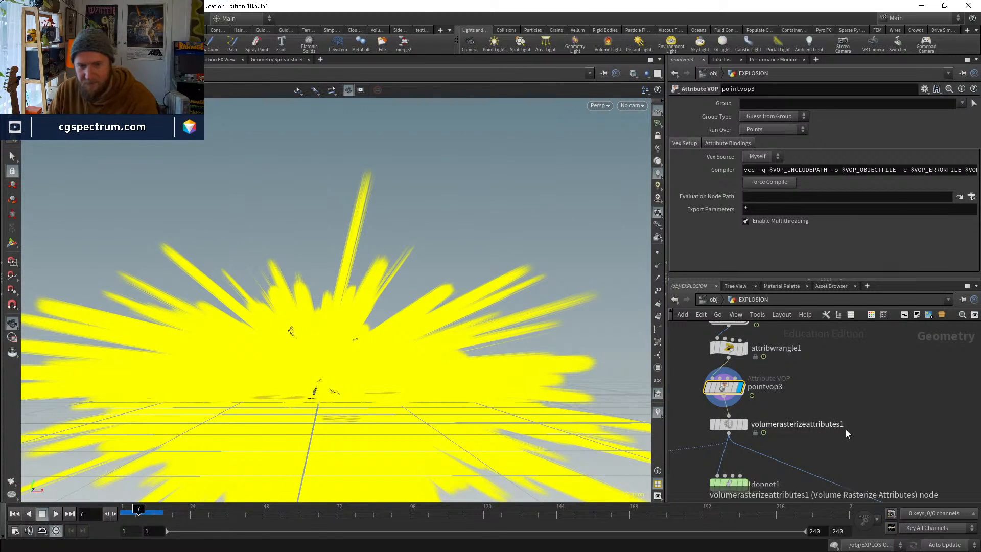
{"action": "left_click_drag", "start_coordinate": [398, 344], "coordinate": [414, 271]}
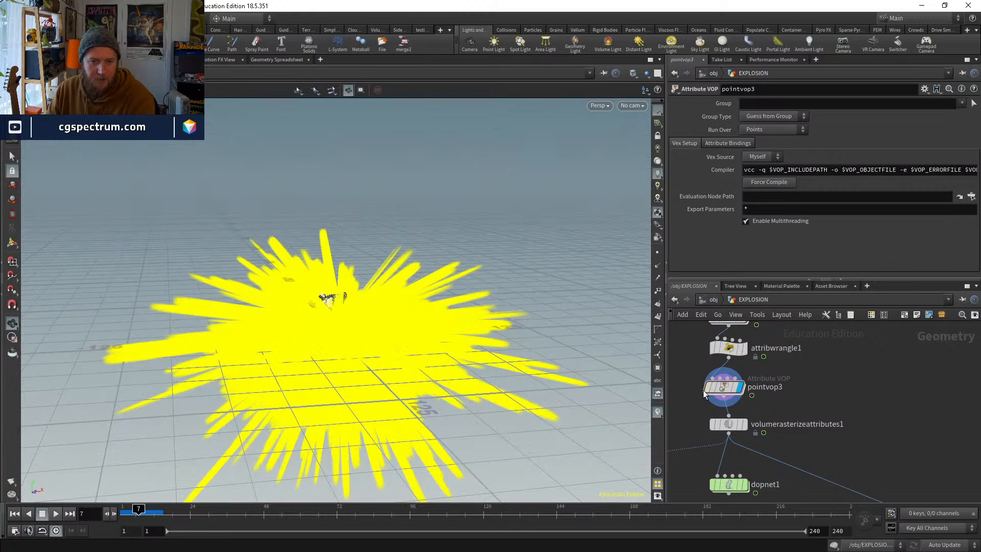
{"action": "mouse_move", "coordinate": [719, 387]}
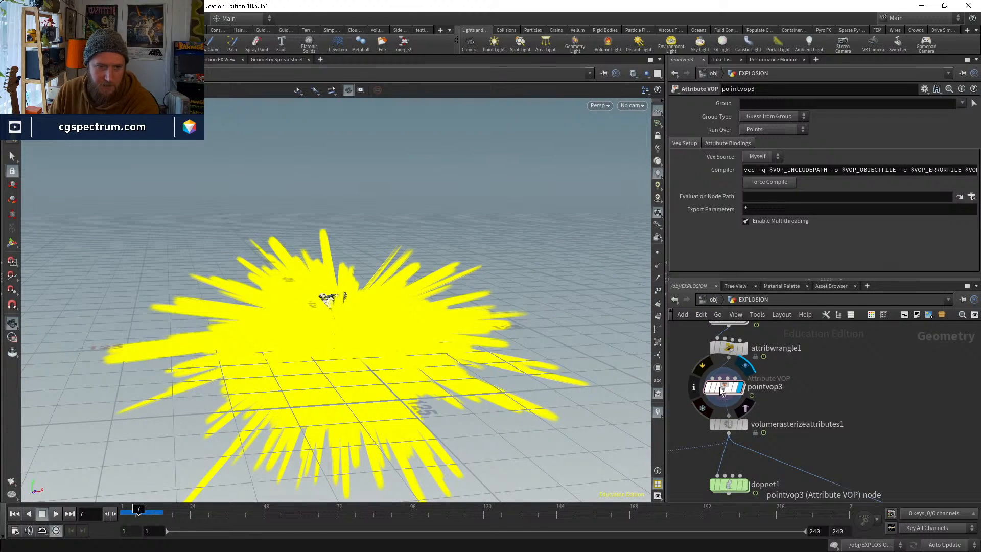
{"action": "left_click", "coordinate": [656, 412]}
Examine pointvop2, attribwrangle1 and the VOP network inside pointvop3 to see how the point velocity is handled
{"action": "middle_click_drag", "start_coordinate": [835, 353], "coordinate": [846, 477]}
{"action": "double_click", "coordinate": [741, 436]}
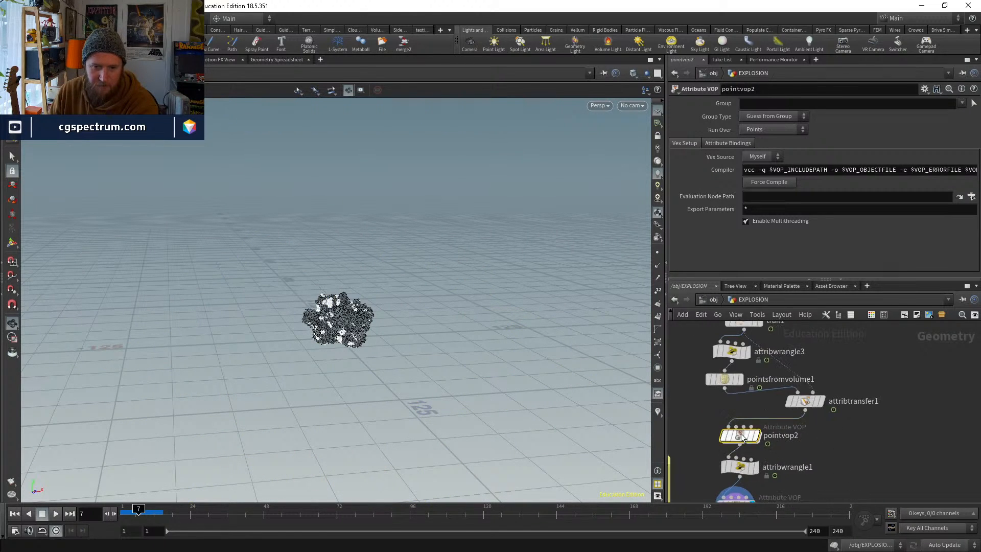
{"action": "left_click", "coordinate": [756, 299]}
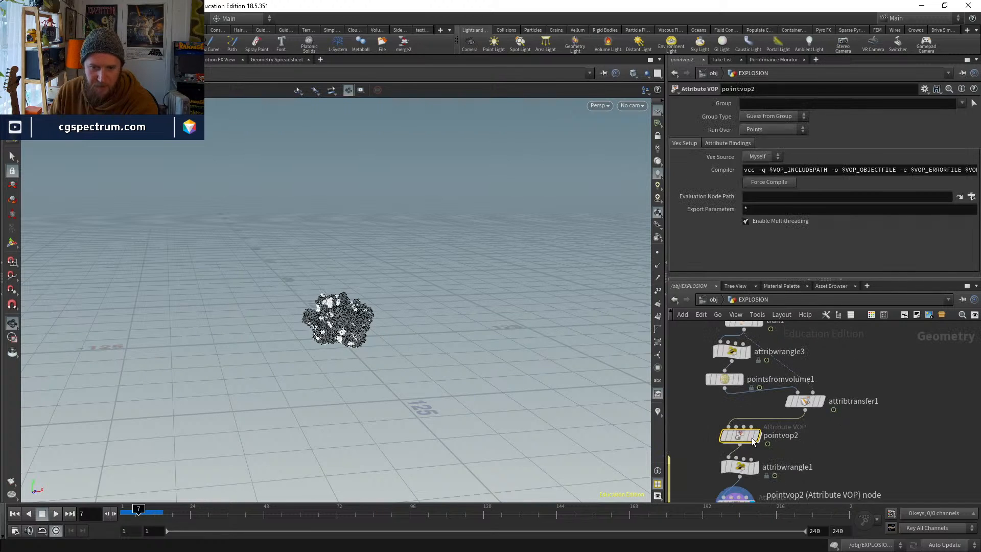
{"action": "left_click", "coordinate": [741, 467]}
{"action": "middle_click_drag", "start_coordinate": [804, 480], "coordinate": [786, 419]}
{"action": "double_click", "coordinate": [725, 448]}
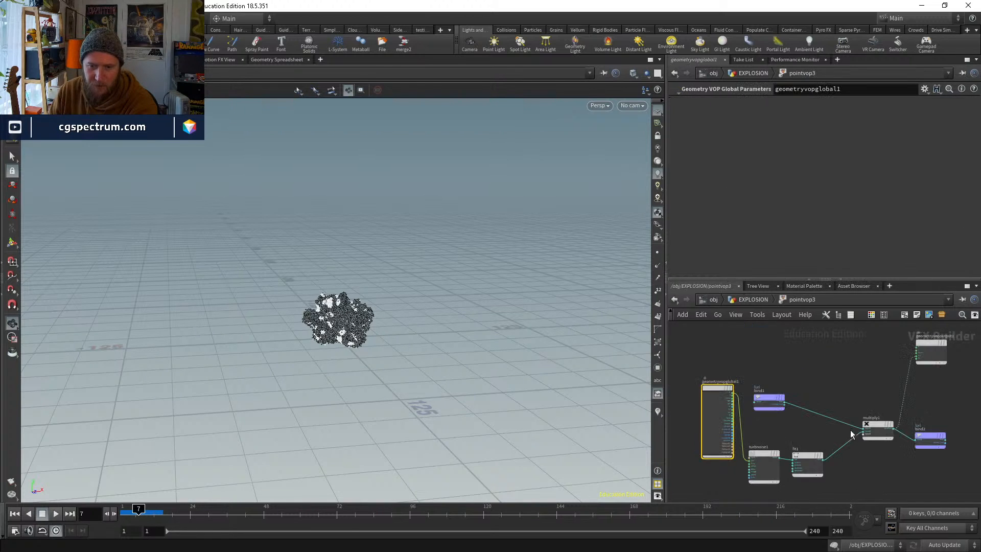
{"action": "scroll", "coordinate": [884, 375], "scroll_direction": "up", "scroll_amount": 2}
{"action": "scroll", "coordinate": [909, 366], "scroll_direction": "up", "scroll_amount": 2}
{"action": "left_click", "coordinate": [754, 300]}
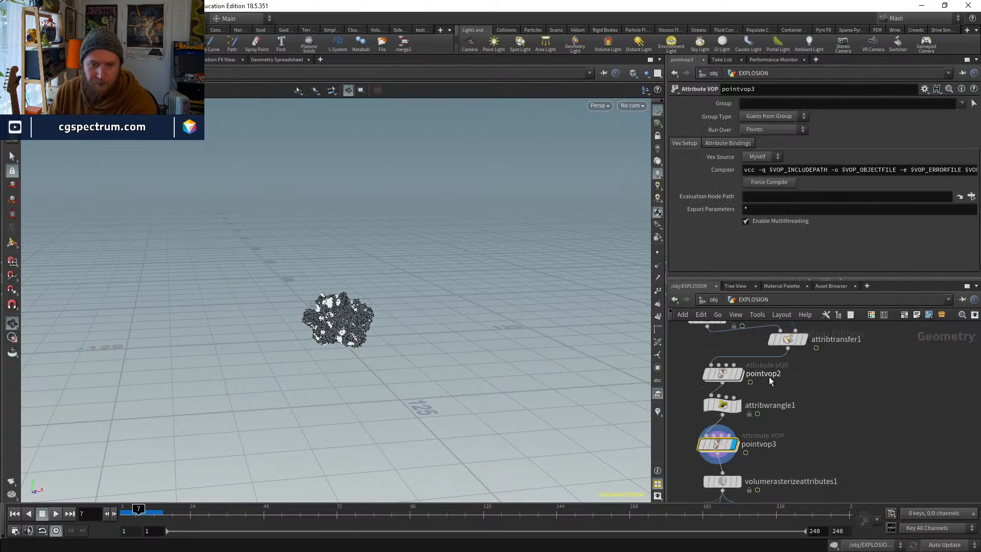
Review the settings of trail1, pointvop1 and transform1 further up the source chain
{"action": "scroll", "coordinate": [833, 387], "scroll_direction": "down", "scroll_amount": 2}
{"action": "middle_click_drag", "start_coordinate": [833, 388], "coordinate": [811, 420]}
{"action": "middle_click_drag", "start_coordinate": [816, 361], "coordinate": [814, 414]}
{"action": "scroll", "coordinate": [734, 395], "scroll_direction": "up", "scroll_amount": 1}
{"action": "left_click", "coordinate": [734, 391]}
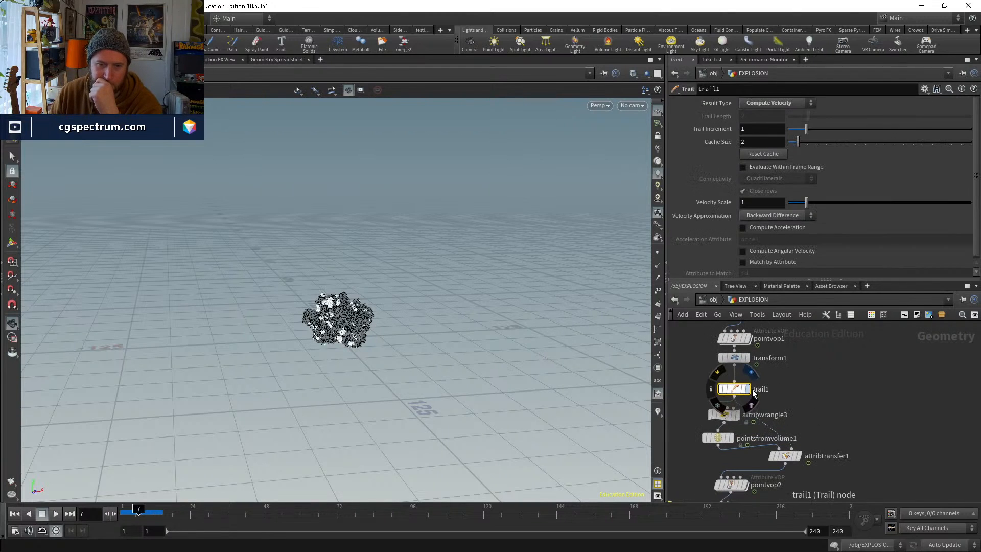
{"action": "middle_click_drag", "start_coordinate": [746, 353], "coordinate": [737, 391]}
{"action": "left_click", "coordinate": [726, 375]}
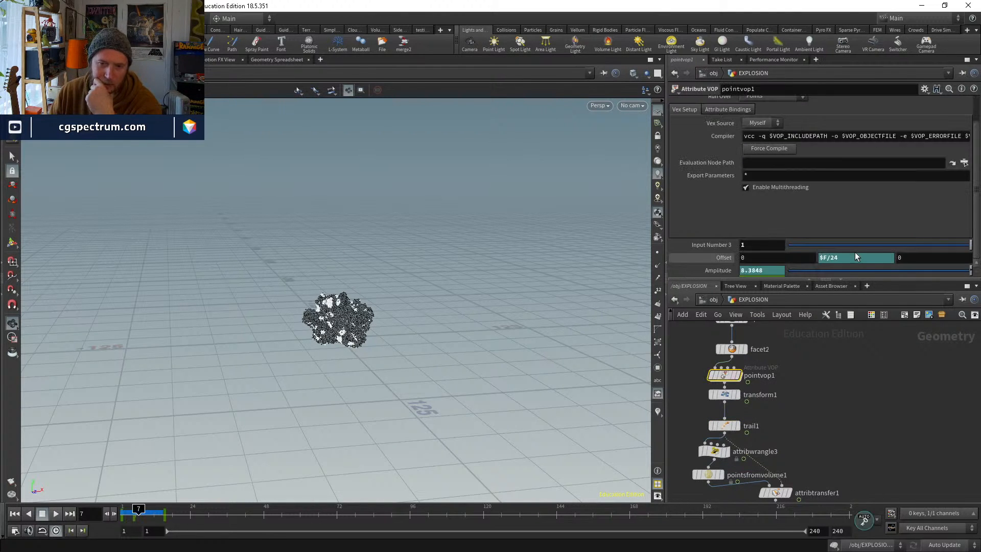
{"action": "left_click", "coordinate": [725, 395]}
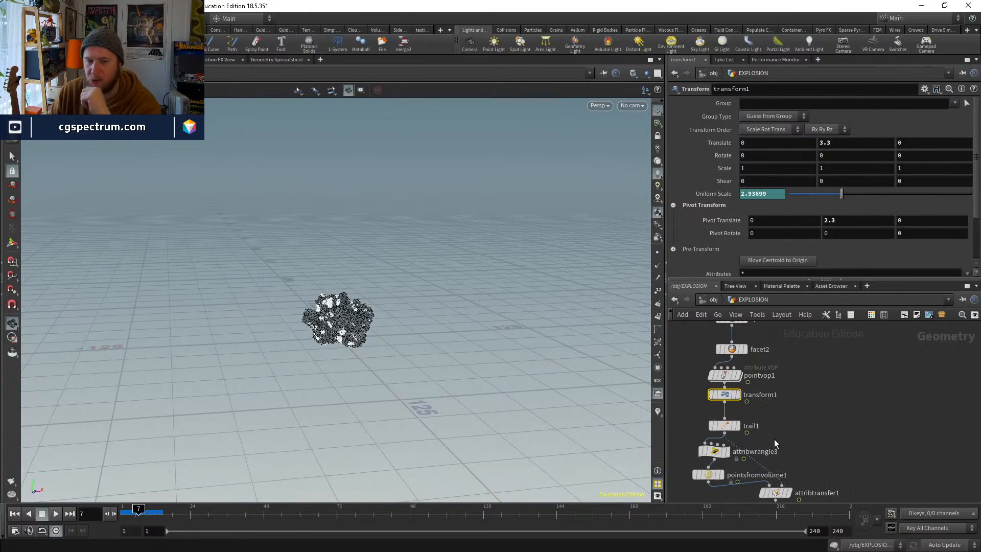
Place trail1 closer beneath transform1 and bypass it
{"action": "middle_click_drag", "start_coordinate": [774, 439], "coordinate": [759, 401]}
{"action": "left_click_drag", "start_coordinate": [705, 390], "coordinate": [702, 381]}
{"action": "middle_click_drag", "start_coordinate": [702, 411], "coordinate": [700, 444]}
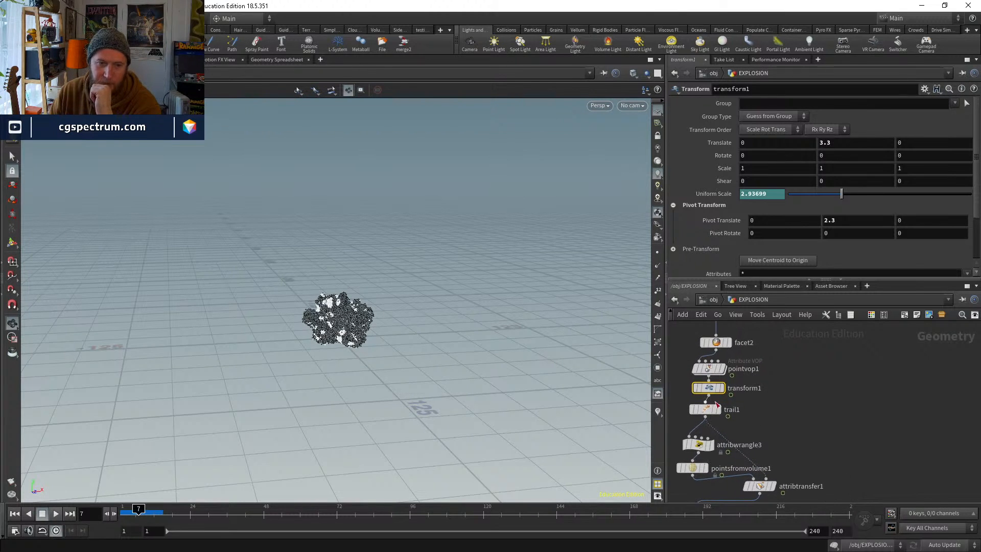
{"action": "left_click", "coordinate": [692, 410]}
{"action": "left_click", "coordinate": [709, 411]}
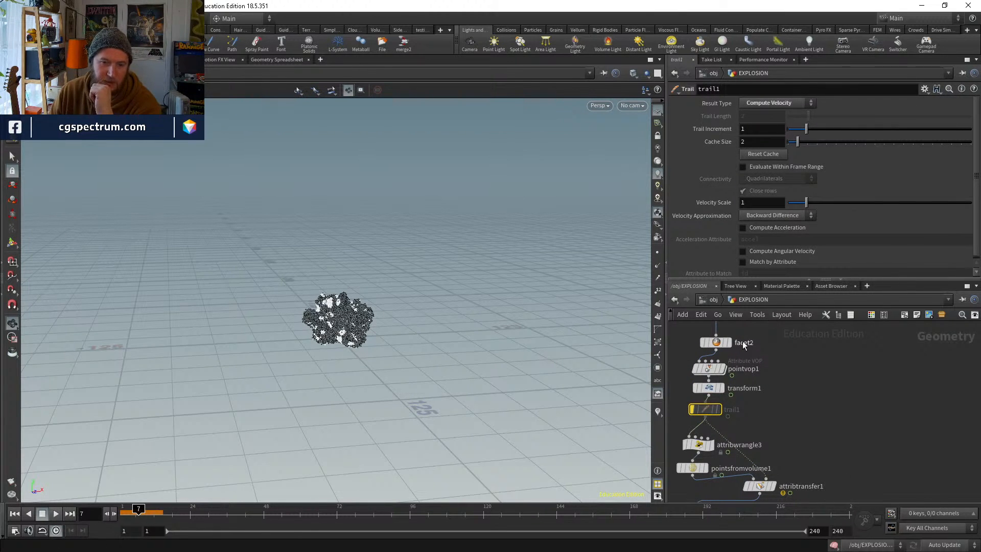
Display transform1 and examine the spiky source mesh and its point normals up close
{"action": "left_click", "coordinate": [722, 386]}
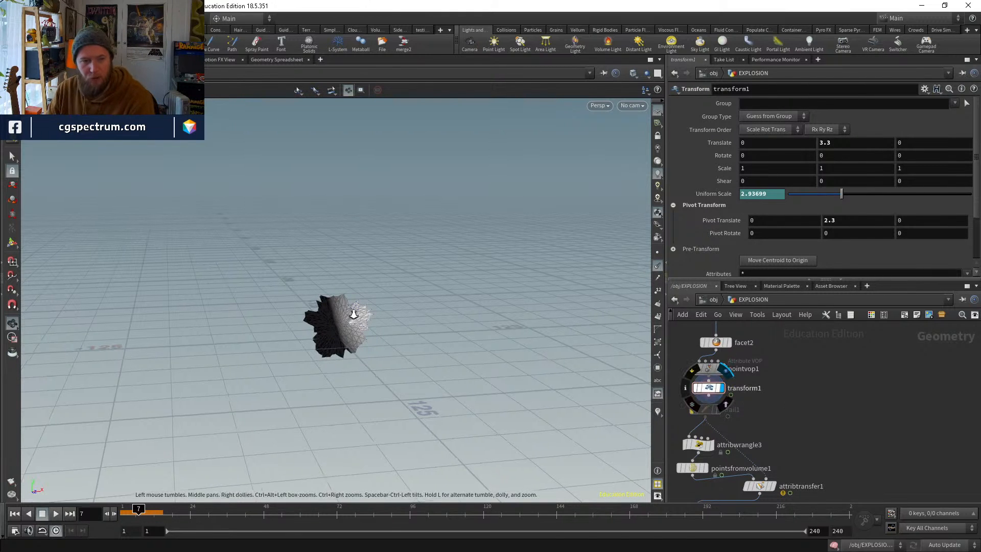
{"action": "scroll", "coordinate": [351, 313], "scroll_direction": "up", "scroll_amount": 10}
{"action": "left_click_drag", "start_coordinate": [447, 270], "coordinate": [317, 343]}
{"action": "right_click_drag", "start_coordinate": [317, 344], "coordinate": [461, 193]}
{"action": "middle_click_drag", "start_coordinate": [462, 192], "coordinate": [457, 204]}
{"action": "left_click_drag", "start_coordinate": [457, 204], "coordinate": [358, 327]}
{"action": "key", "text": "Tab"}
{"action": "left_click", "coordinate": [780, 450]}
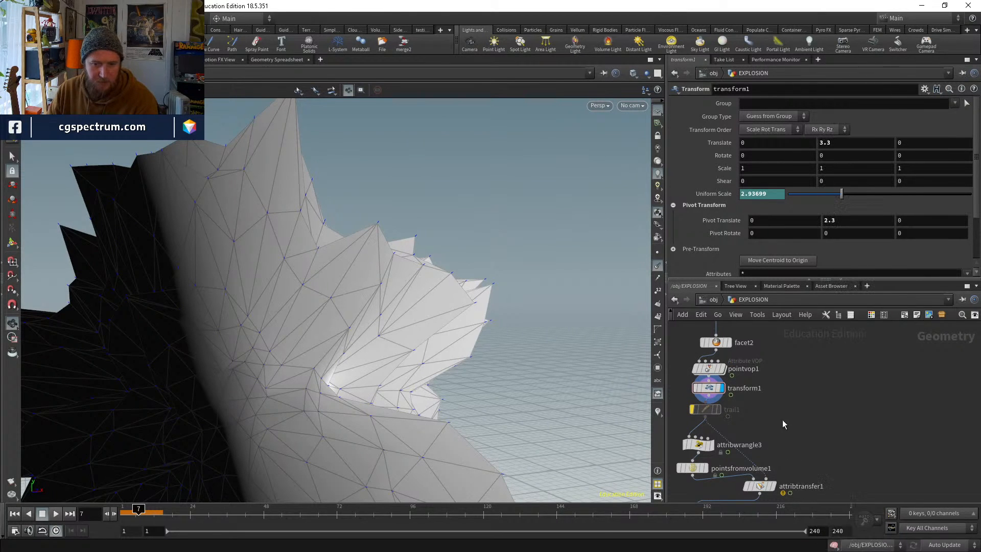
Display attribtransfer1 and add N to its transferred point attributes alongside v
{"action": "middle_click_drag", "start_coordinate": [783, 420], "coordinate": [793, 358]}
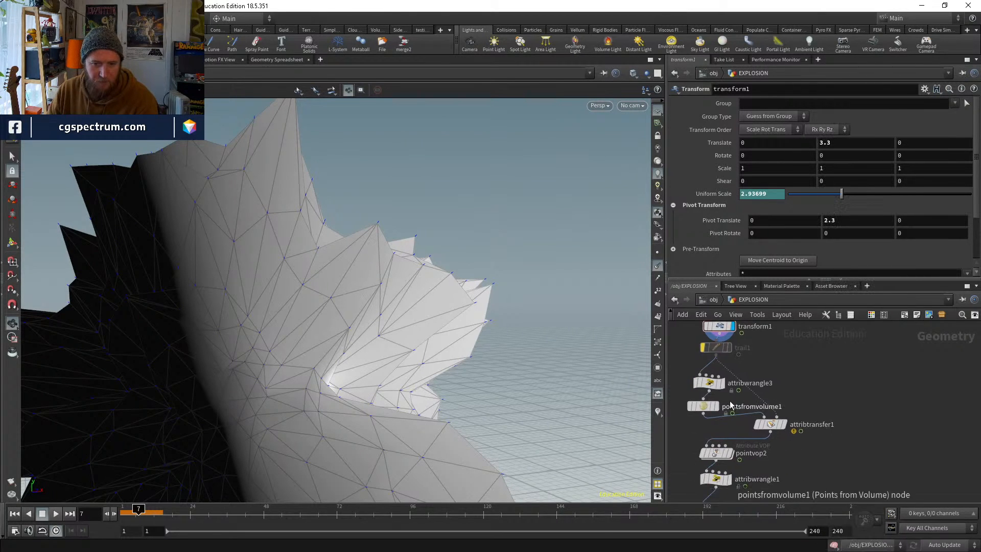
{"action": "left_click", "coordinate": [771, 424]}
{"action": "left_click", "coordinate": [890, 196]}
{"action": "type", "text": "v "}
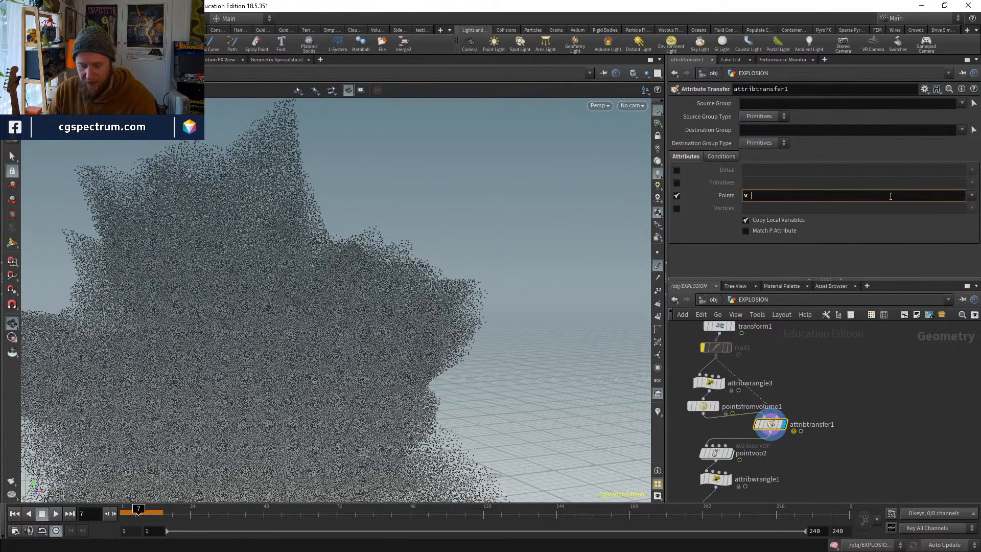
{"action": "type", "text": "N"}
{"action": "key", "text": "Return"}
{"action": "left_click_drag", "start_coordinate": [389, 287], "coordinate": [633, 284], "text": "alt"}
{"action": "right_click_drag", "start_coordinate": [633, 285], "coordinate": [501, 271], "text": "alt"}
{"action": "middle_click_drag", "start_coordinate": [502, 271], "coordinate": [499, 307], "text": "alt"}
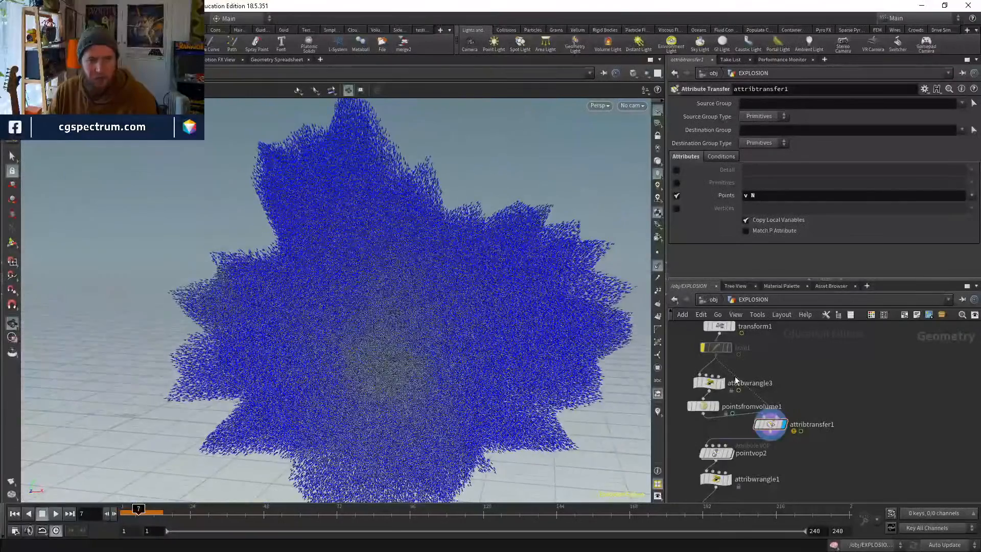
Insert an Attribute Wrangle between attribtransfer1 and pointvop2 with the VEX expression v@v=v@N;
{"action": "middle_click_drag", "start_coordinate": [885, 434], "coordinate": [888, 393]}
{"action": "key", "text": "Tab"}
{"action": "type", "text": "atw"}
{"action": "key", "text": "Return"}
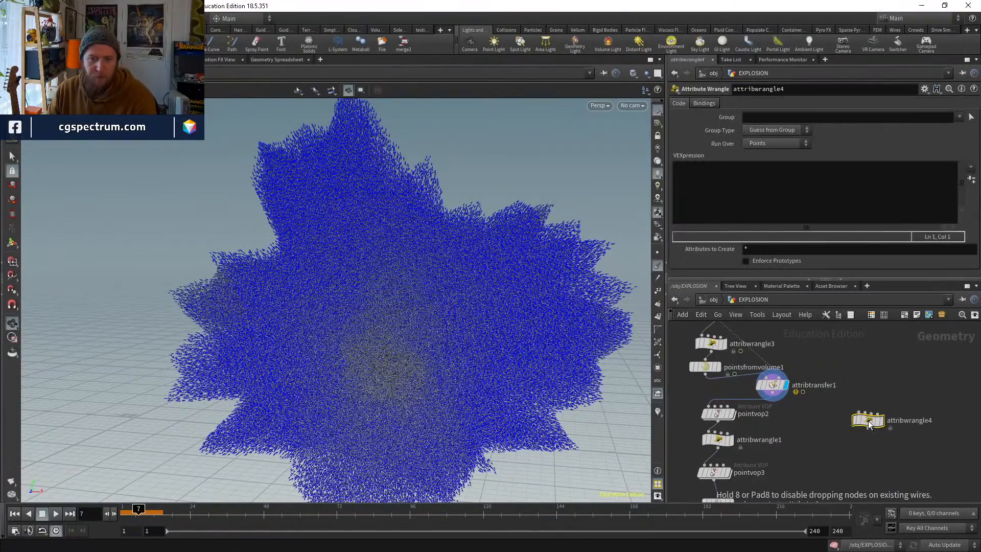
{"action": "left_click", "coordinate": [772, 417]}
{"action": "left_click", "coordinate": [696, 184]}
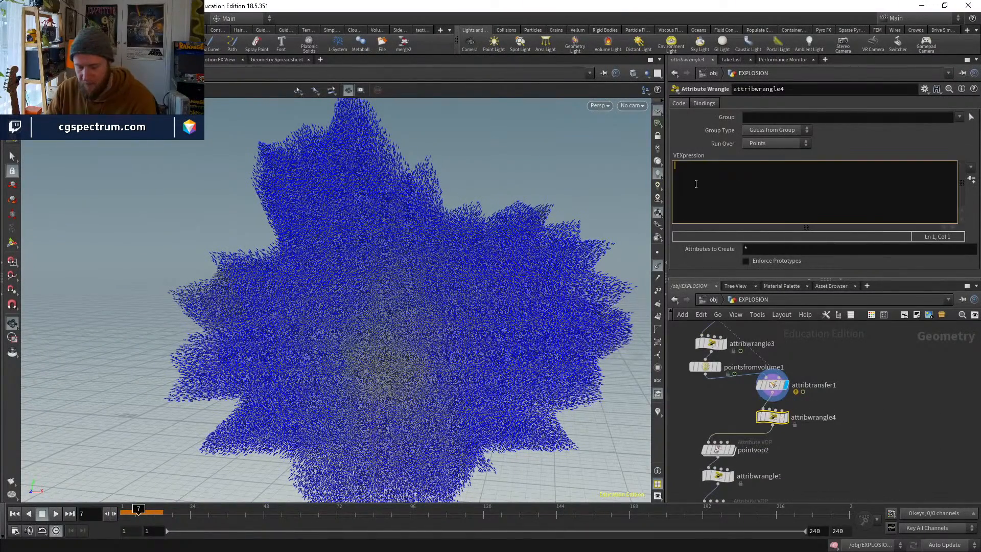
{"action": "type", "text": "v@v=v@N;"}
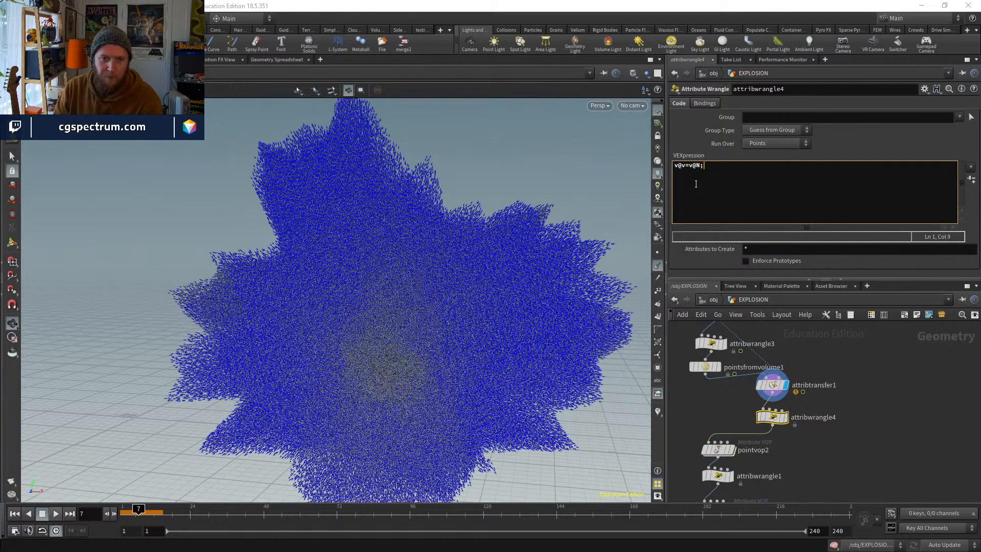
Display attribwrangle4 and show the point velocity trails to examine their direction and length from another angle
{"action": "left_click", "coordinate": [785, 417]}
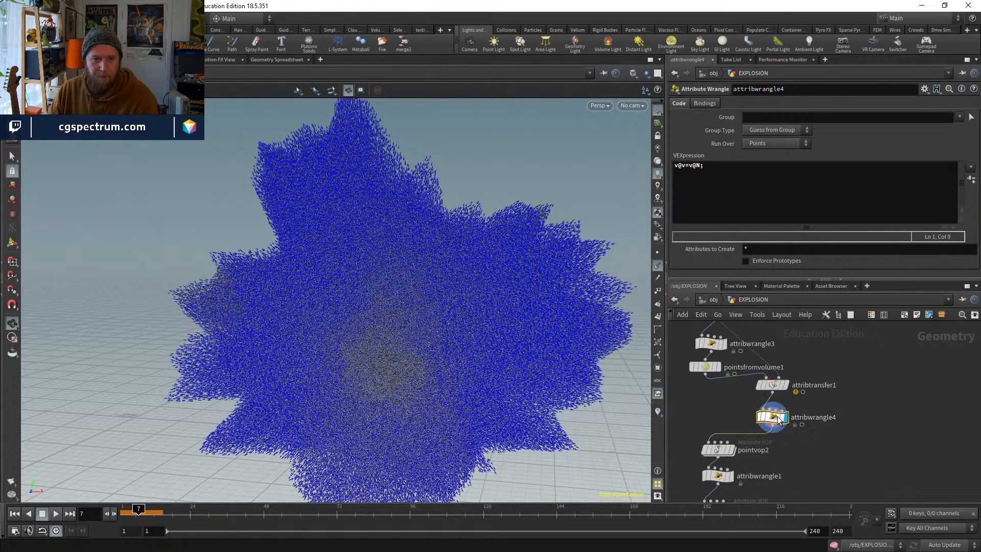
{"action": "left_click", "coordinate": [658, 412]}
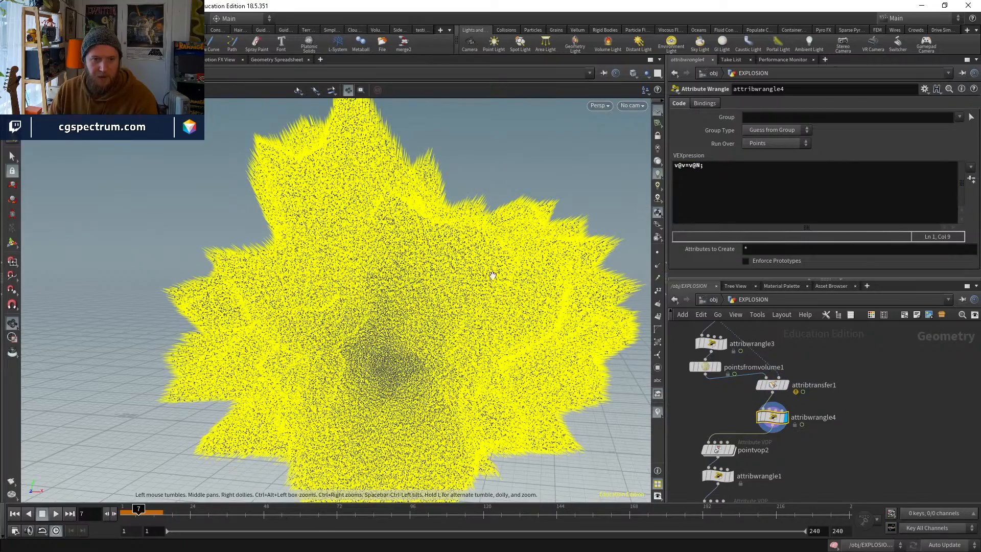
{"action": "left_click_drag", "start_coordinate": [493, 276], "coordinate": [618, 245]}
Change the attribwrangle4 expression to v@v=v@N*10; and examine the lengthened velocity trails
{"action": "left_click", "coordinate": [703, 178]}
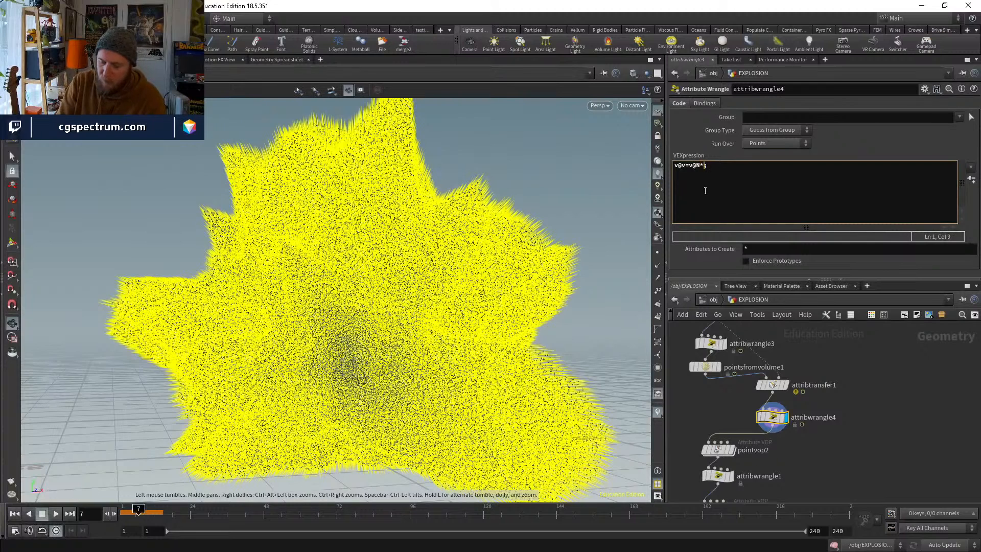
{"action": "key", "text": "ctrl+Return"}
{"action": "left_click", "coordinate": [896, 388]}
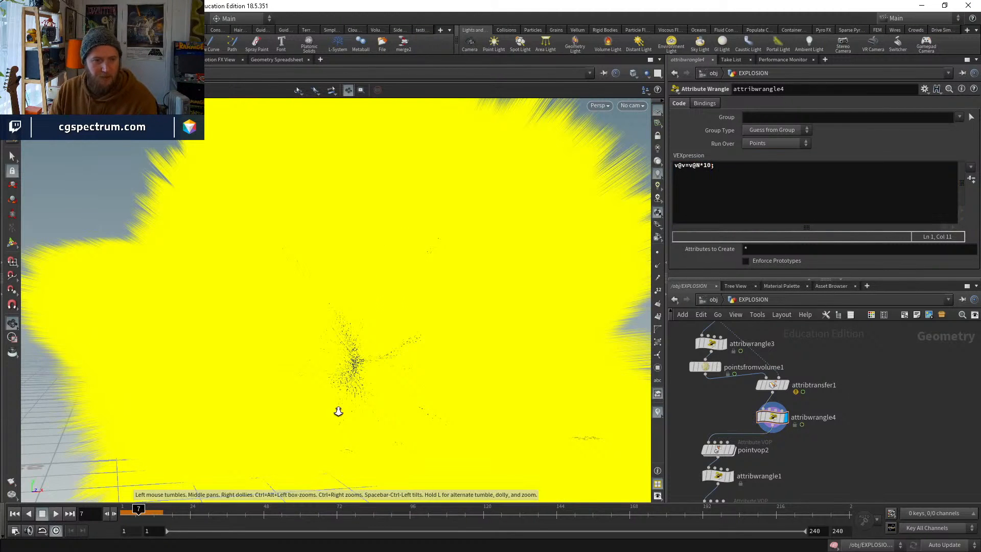
{"action": "right_click_drag", "start_coordinate": [349, 356], "coordinate": [384, 324]}
{"action": "mouse_move", "coordinate": [383, 324]}
{"action": "left_mouse_down"}
{"action": "mouse_move", "coordinate": [361, 317]}
{"action": "mouse_move", "coordinate": [332, 332]}
{"action": "mouse_move", "coordinate": [348, 313]}
{"action": "mouse_move", "coordinate": [379, 313]}
{"action": "mouse_move", "coordinate": [369, 316]}
{"action": "left_mouse_up"}
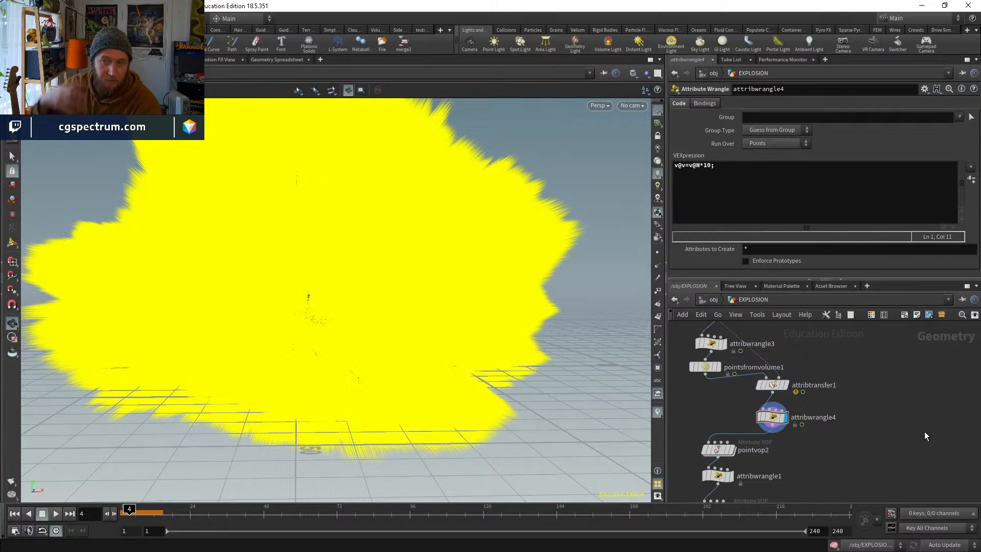
Return to frame 1 and move dopimportfield1 and the EXPLOSION_V1 cache branch further down, clear of dopnet1
{"action": "left_click", "coordinate": [14, 514]}
{"action": "middle_click_drag", "start_coordinate": [773, 444], "coordinate": [783, 414]}
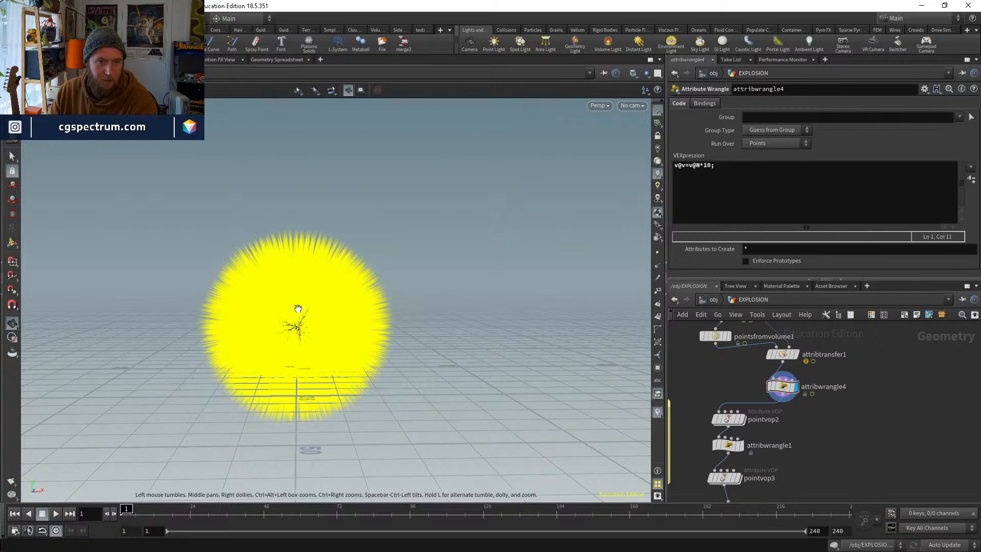
{"action": "middle_click_drag", "start_coordinate": [788, 471], "coordinate": [798, 377]}
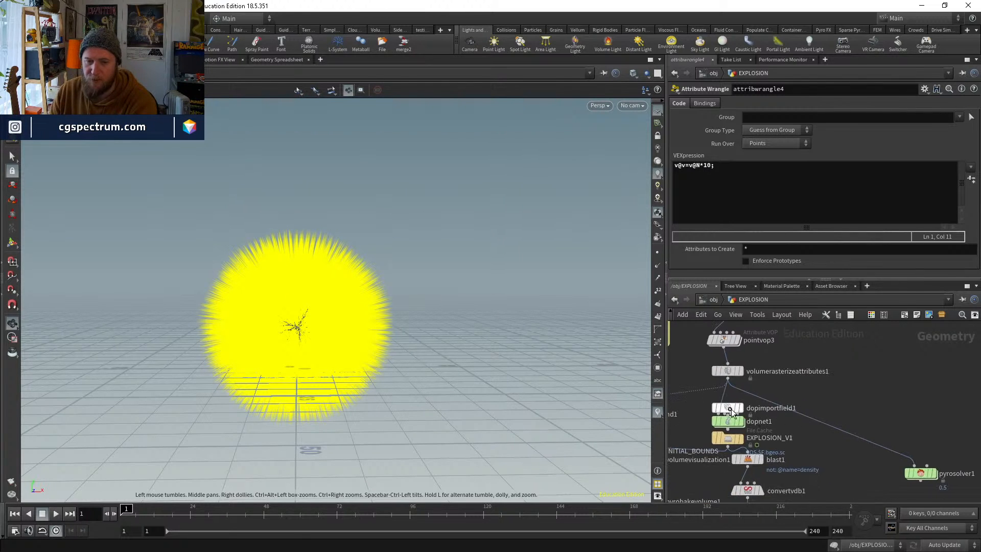
{"action": "left_click_drag", "start_coordinate": [731, 409], "coordinate": [797, 434]}
{"action": "key", "text": "h"}
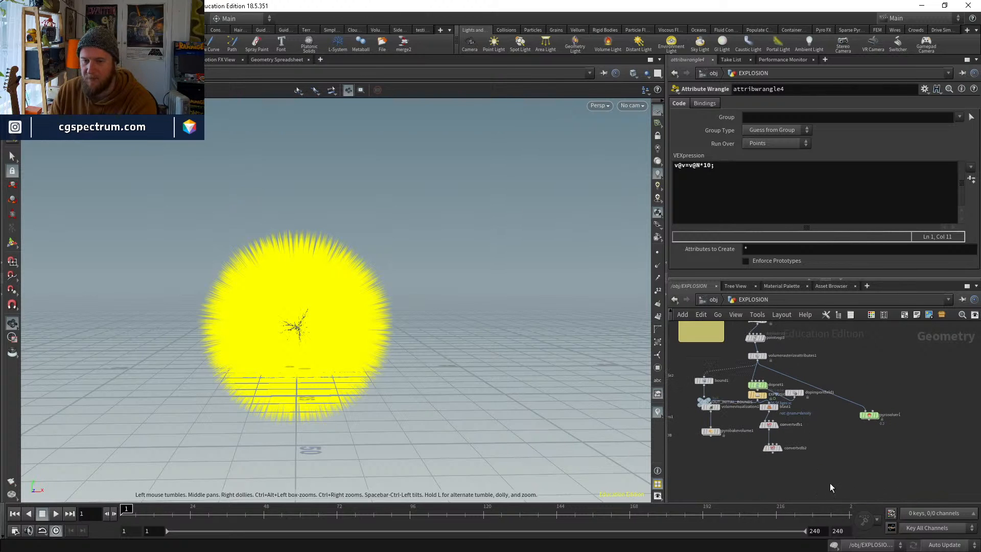
{"action": "left_click_drag", "start_coordinate": [747, 411], "coordinate": [752, 436]}
{"action": "left_click", "coordinate": [777, 419]}
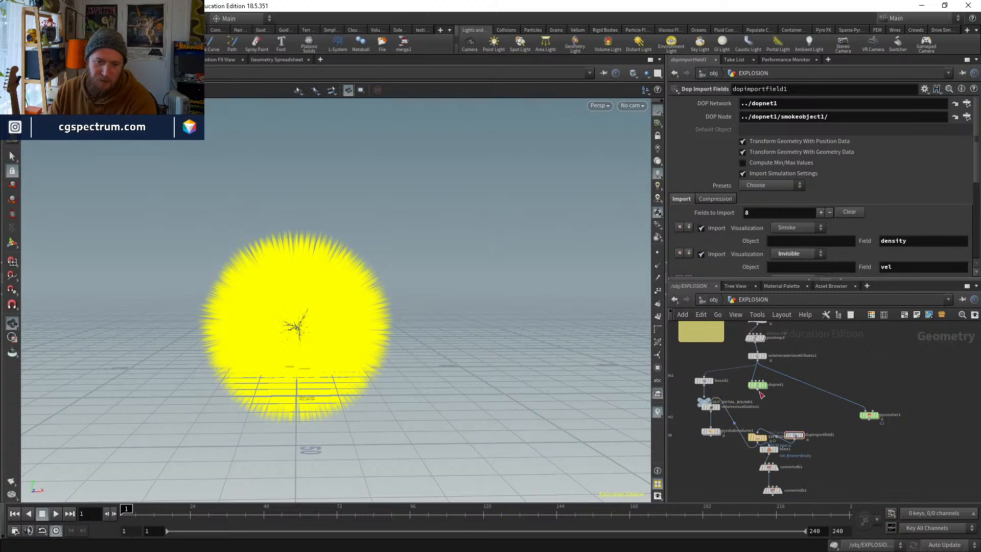
Go inside dopnet1 and simulate the explosion's first frames with the scaled source velocity
{"action": "left_click_drag", "start_coordinate": [759, 387], "coordinate": [759, 392]}
{"action": "double_click", "coordinate": [759, 392]}
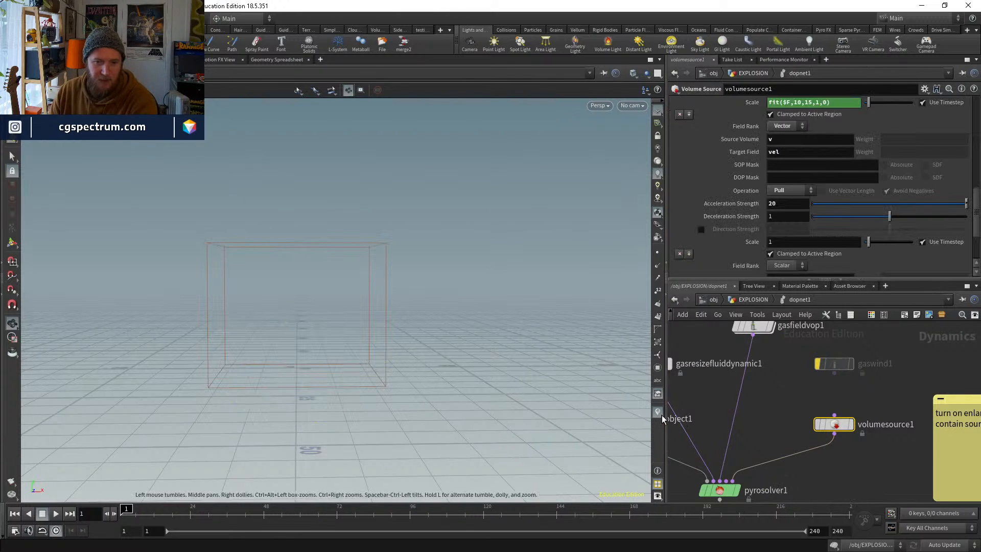
{"action": "key", "text": "Up"}
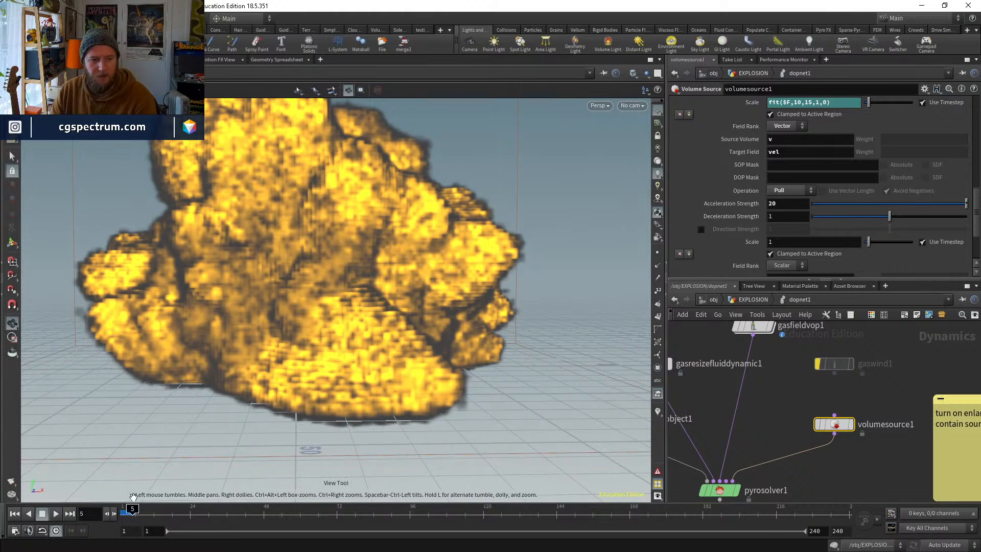
{"action": "key", "text": "Escape"}
Examine the explosion's silhouette from farther away and lower down over the early frames, and return to frame 1
{"action": "right_click_drag", "start_coordinate": [201, 429], "coordinate": [189, 496]}
{"action": "left_click_drag", "start_coordinate": [189, 495], "coordinate": [237, 469]}
{"action": "right_click_drag", "start_coordinate": [237, 470], "coordinate": [214, 483]}
{"action": "left_click_drag", "start_coordinate": [214, 483], "coordinate": [200, 508]}
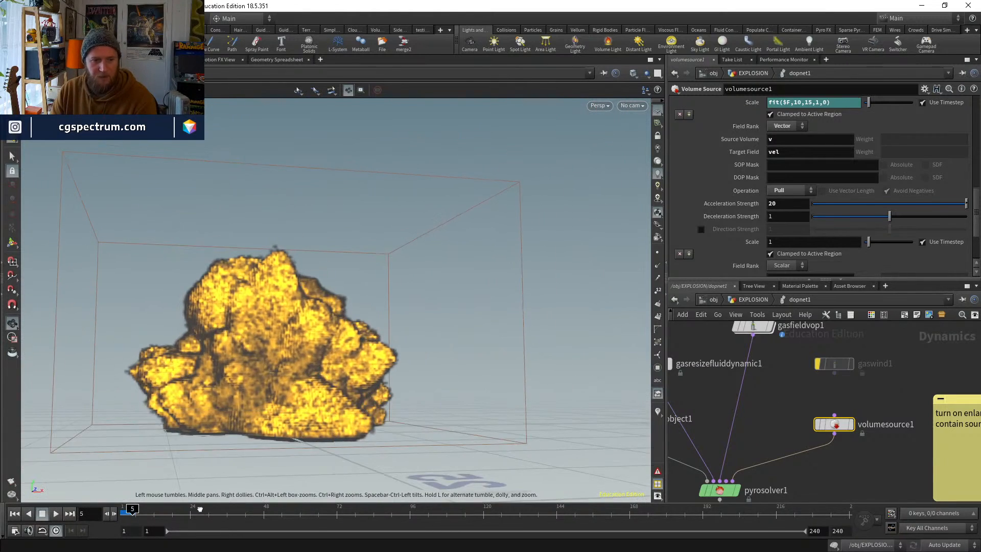
{"action": "key", "text": "Left"}
{"action": "key", "text": "Left"}
{"action": "key", "text": "Right"}
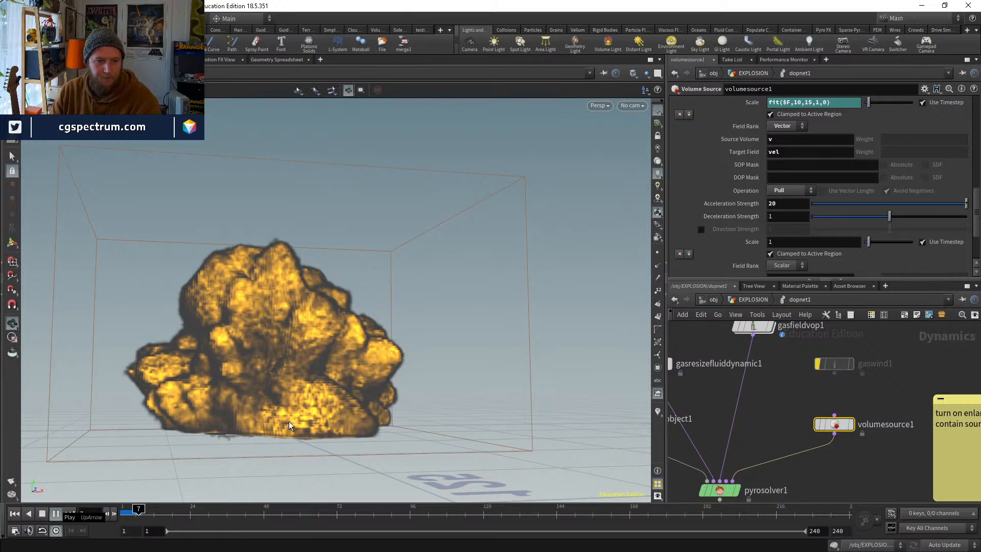
{"action": "left_click", "coordinate": [44, 512]}
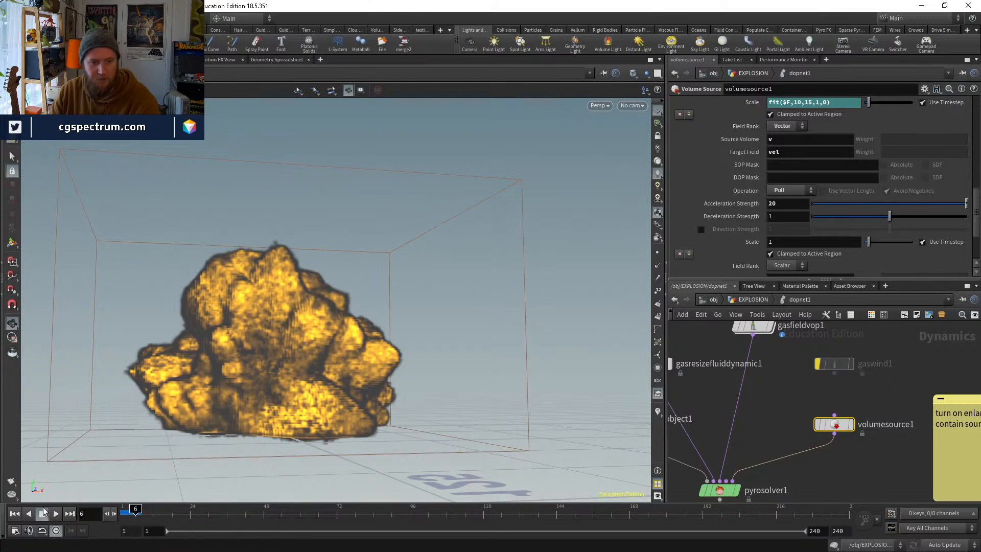
{"action": "left_click", "coordinate": [14, 513]}
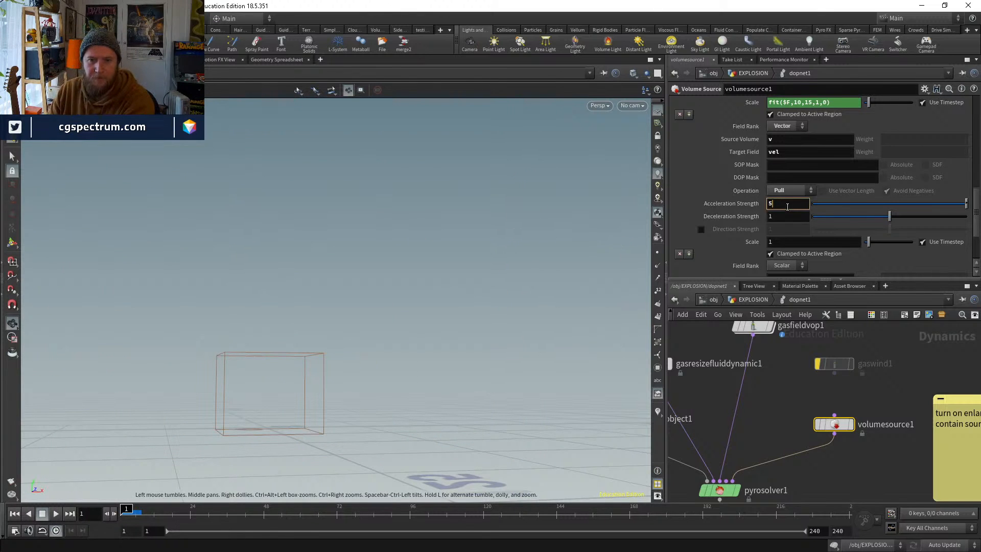
Set the velocity source's Acceleration Strength to 50 and its Scale to 5 in volumesource1
{"action": "type", "text": "0"}
{"action": "key", "text": "Return"}
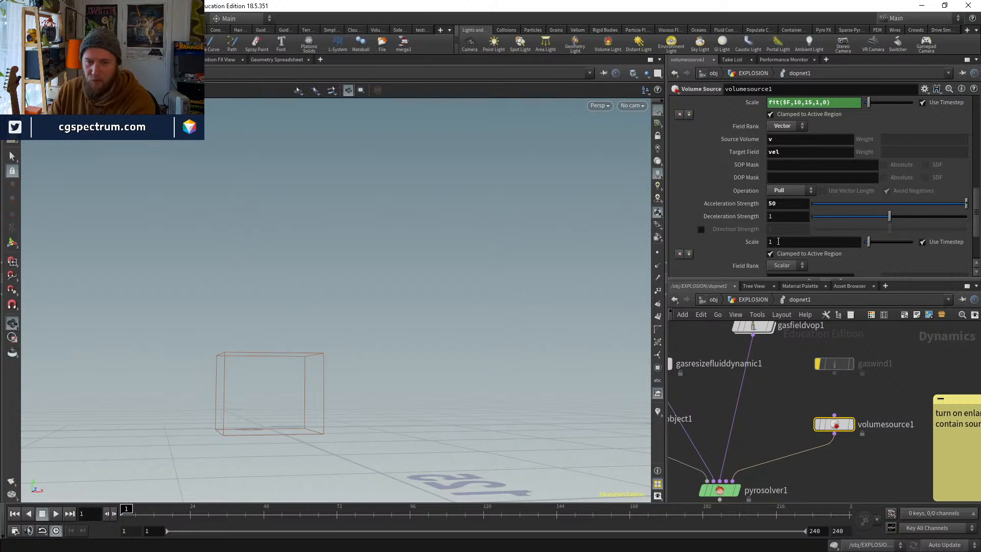
{"action": "left_click", "coordinate": [782, 240]}
{"action": "type", "text": "5"}
{"action": "key", "text": "Return"}
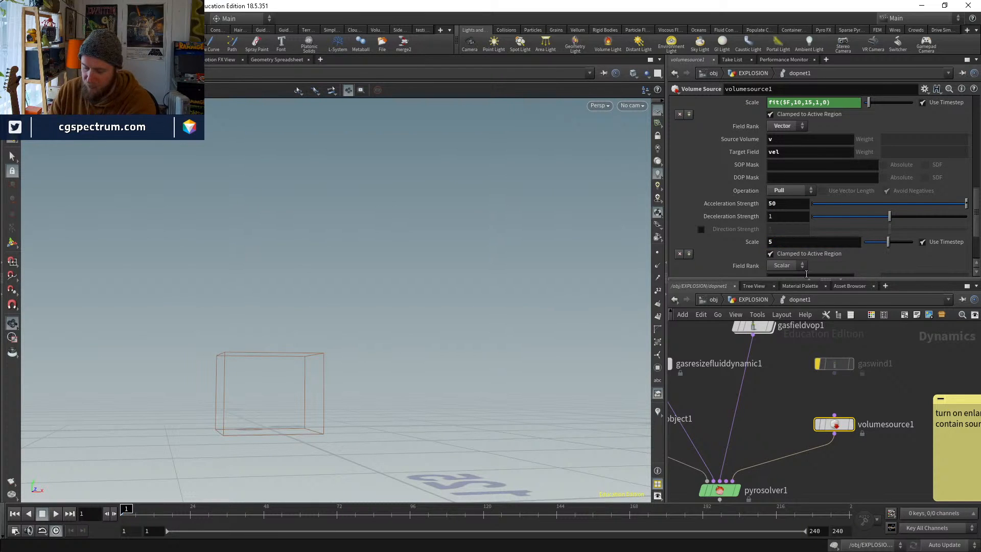
Run the simulation with the stronger velocity source and scrub through its first frames
{"action": "left_click", "coordinate": [899, 373]}
{"action": "key", "text": "Up"}
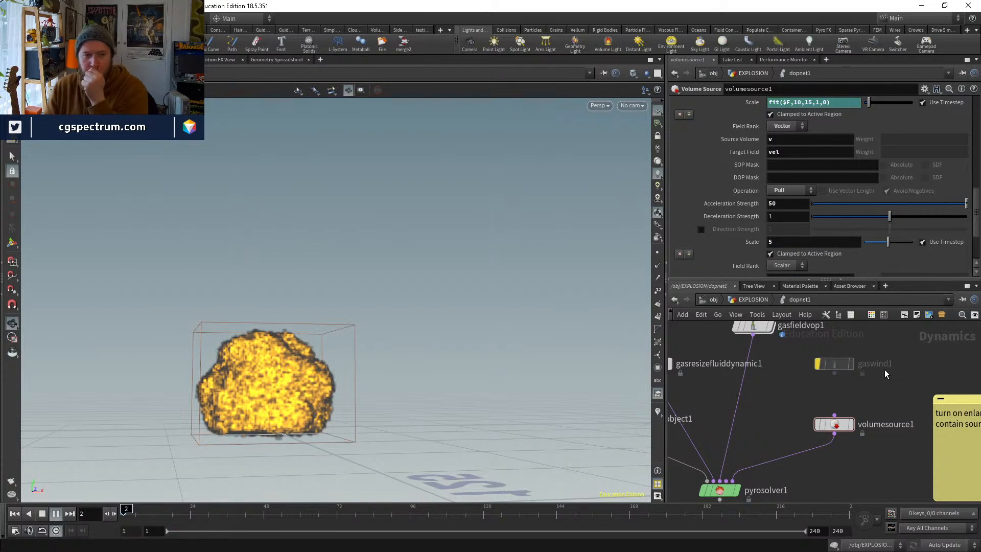
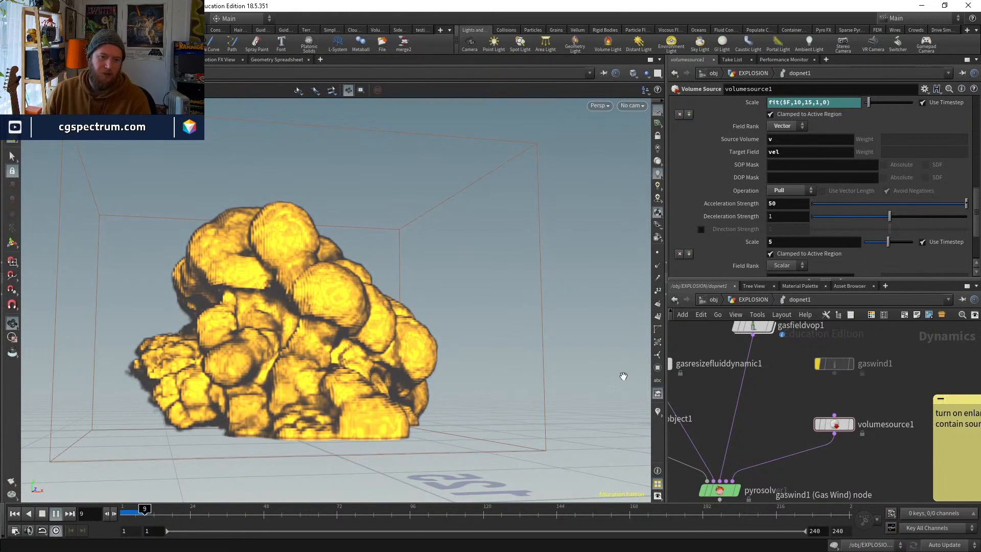
{"action": "key", "text": "Escape"}
{"action": "left_click_drag", "start_coordinate": [128, 513], "coordinate": [136, 512]}
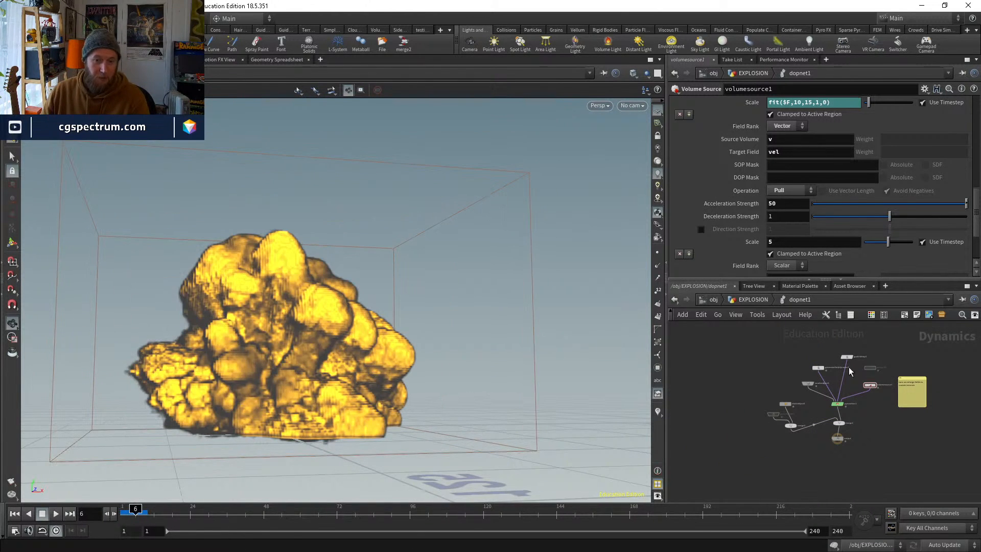
Inspect the VOP network inside gasfieldvop1 and review the node's ramp parameters in dopnet1
{"action": "middle_click_drag", "start_coordinate": [834, 350], "coordinate": [755, 350]}
{"action": "scroll", "coordinate": [767, 361], "scroll_direction": "up", "scroll_amount": 6}
{"action": "double_click", "coordinate": [768, 361]}
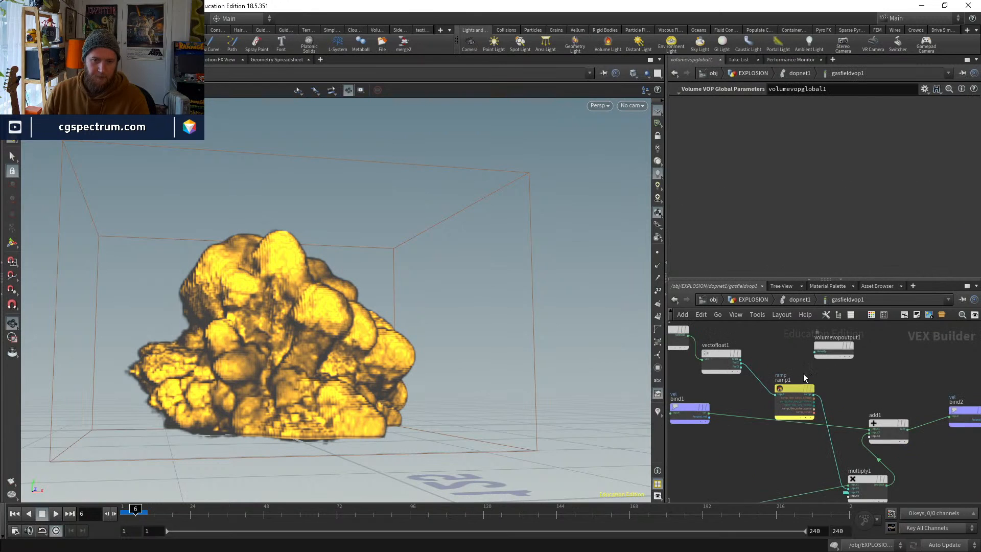
{"action": "middle_click_drag", "start_coordinate": [819, 373], "coordinate": [888, 359]}
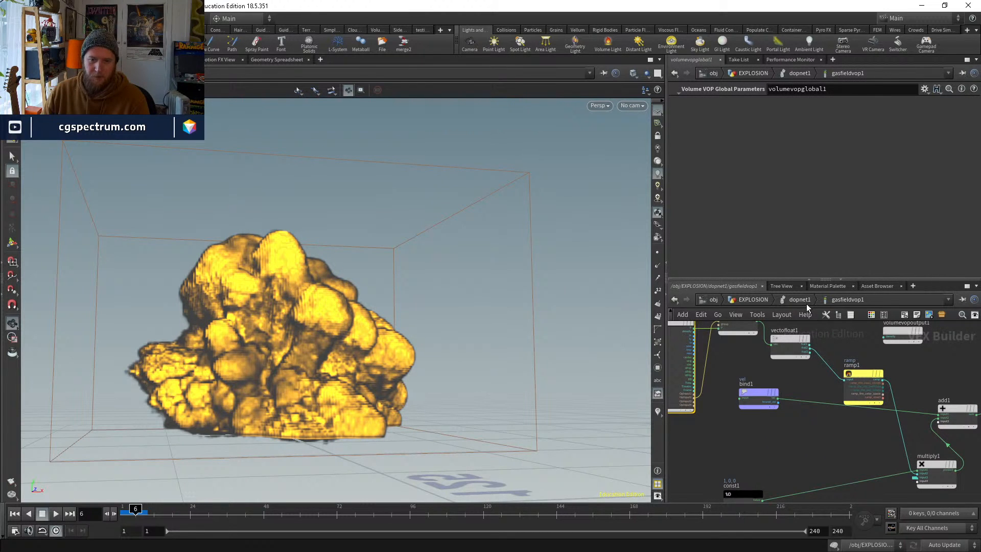
{"action": "left_click", "coordinate": [806, 302]}
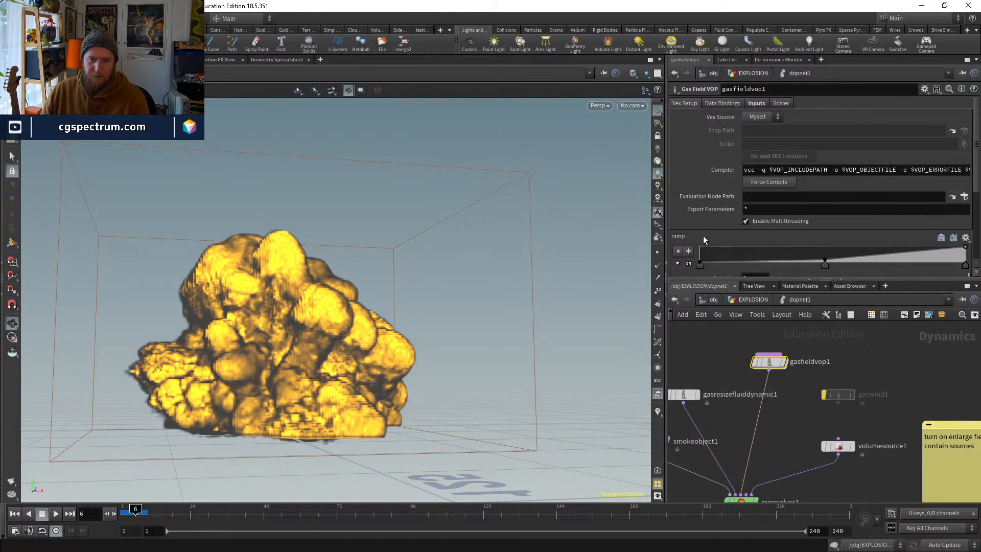
{"action": "scroll", "coordinate": [703, 235], "scroll_direction": "down", "scroll_amount": 3}
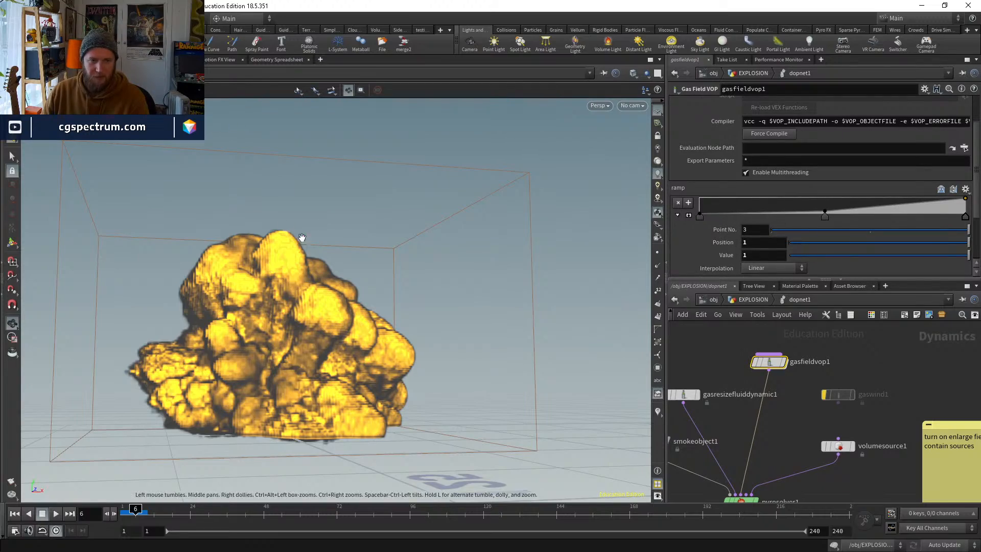
Review the simulated frames of the explosion from a different angle and return to frame 1
{"action": "left_click_drag", "start_coordinate": [302, 241], "coordinate": [511, 317]}
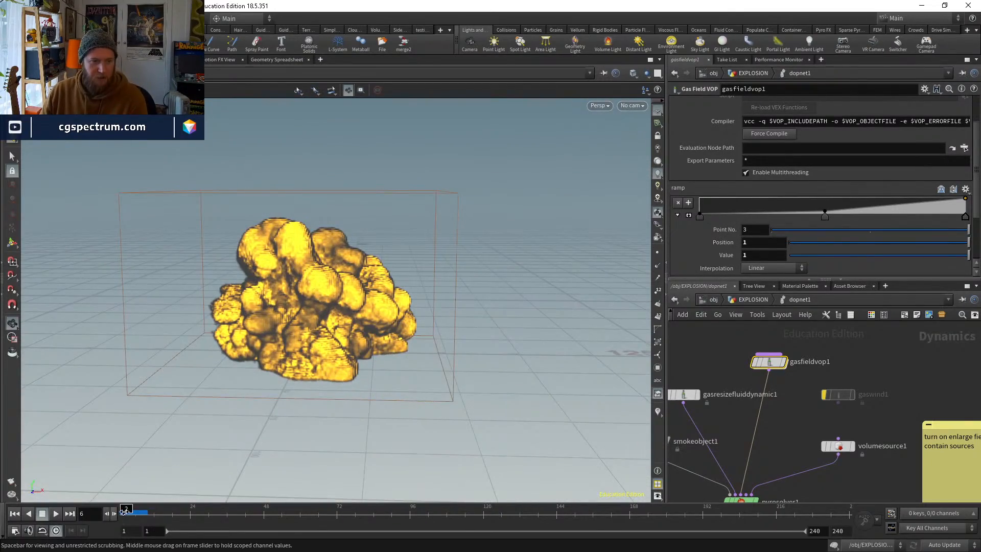
{"action": "left_click_drag", "start_coordinate": [134, 510], "coordinate": [144, 509]}
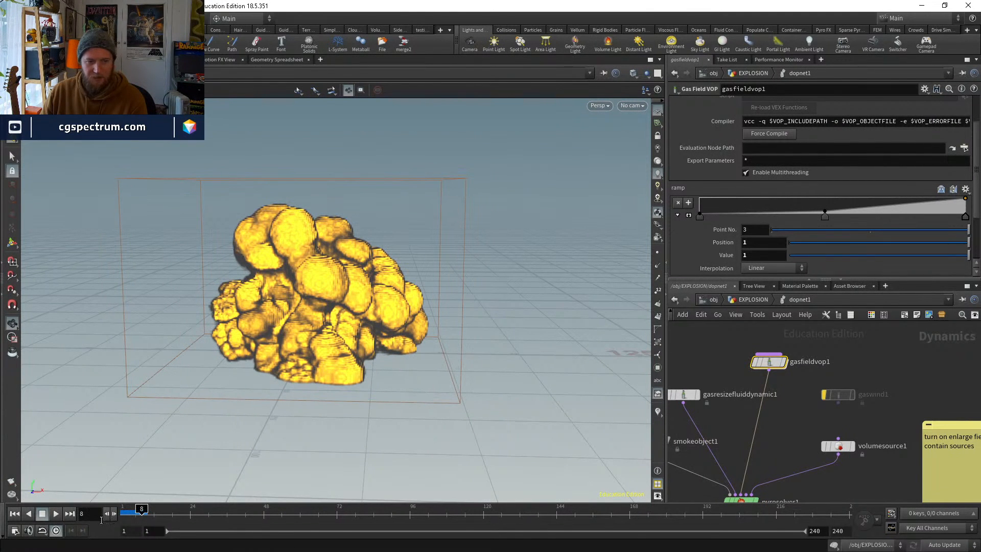
{"action": "left_click", "coordinate": [14, 512]}
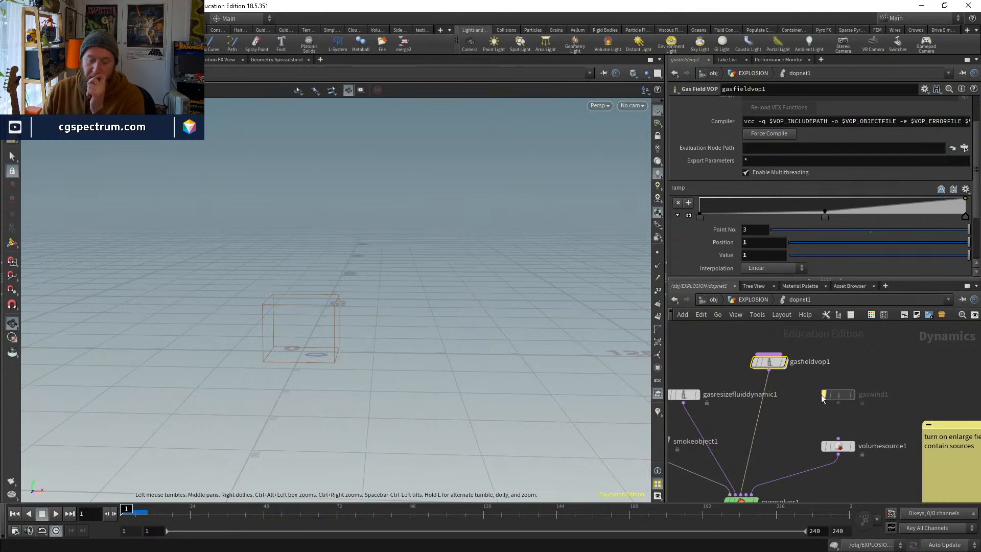
Set Gas Released to 12 in pyrosolver1's combustion settings
{"action": "middle_click_drag", "start_coordinate": [808, 450], "coordinate": [793, 408]}
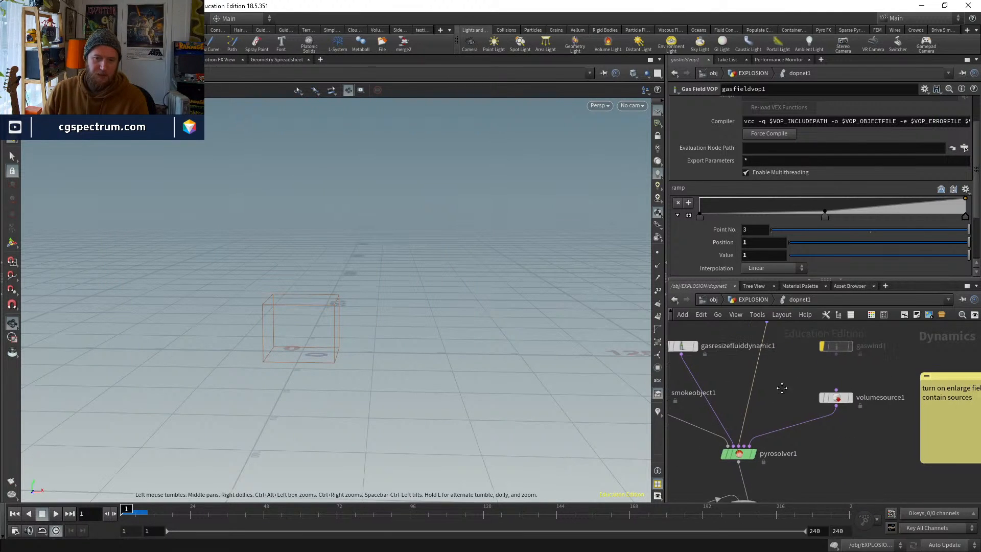
{"action": "left_click", "coordinate": [737, 449]}
{"action": "scroll", "coordinate": [716, 159], "scroll_direction": "up", "scroll_amount": 5}
{"action": "left_click", "coordinate": [723, 103]}
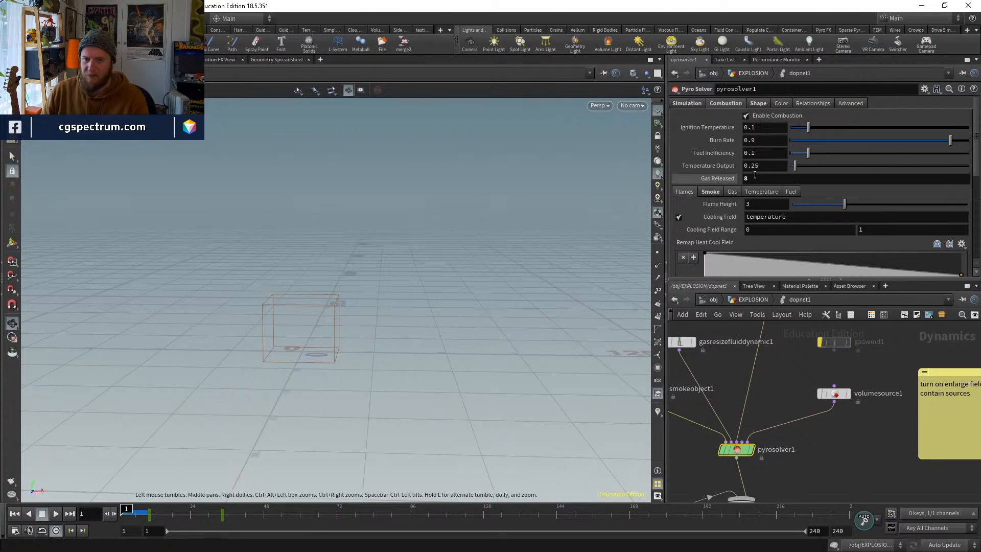
{"action": "key", "text": "Return"}
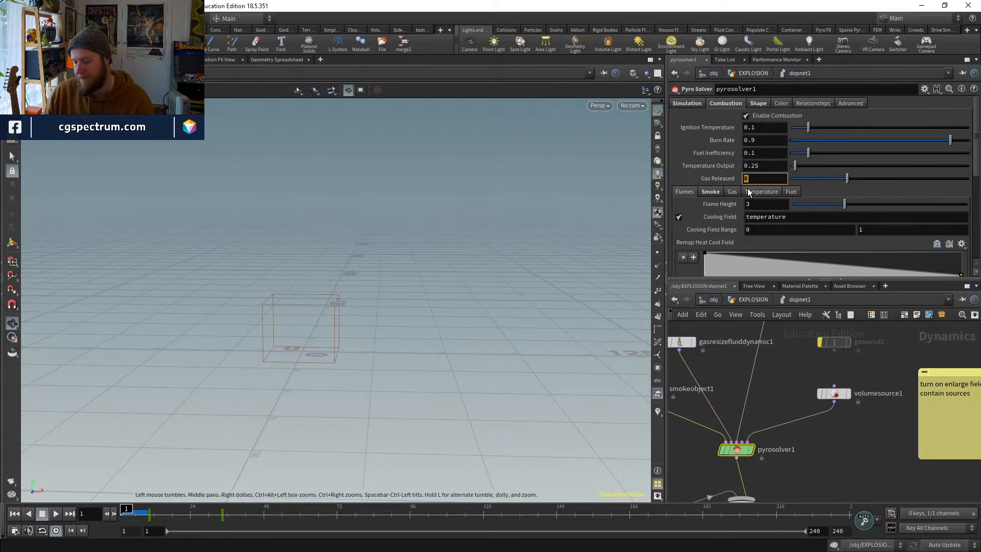
{"action": "key", "text": "Return"}
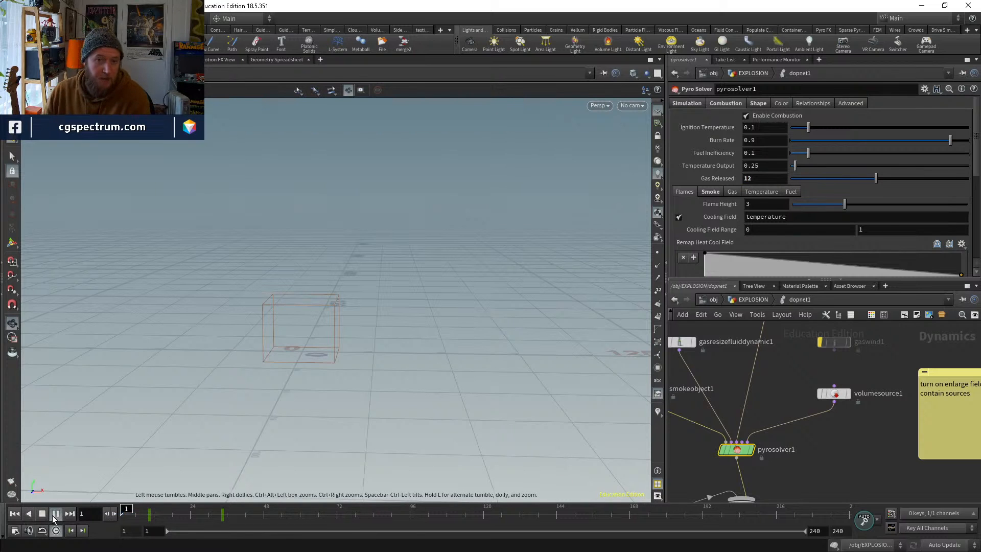
Simulate about 11 frames to judge the increased gas release, and rewind to frame 1
{"action": "left_click", "coordinate": [52, 515]}
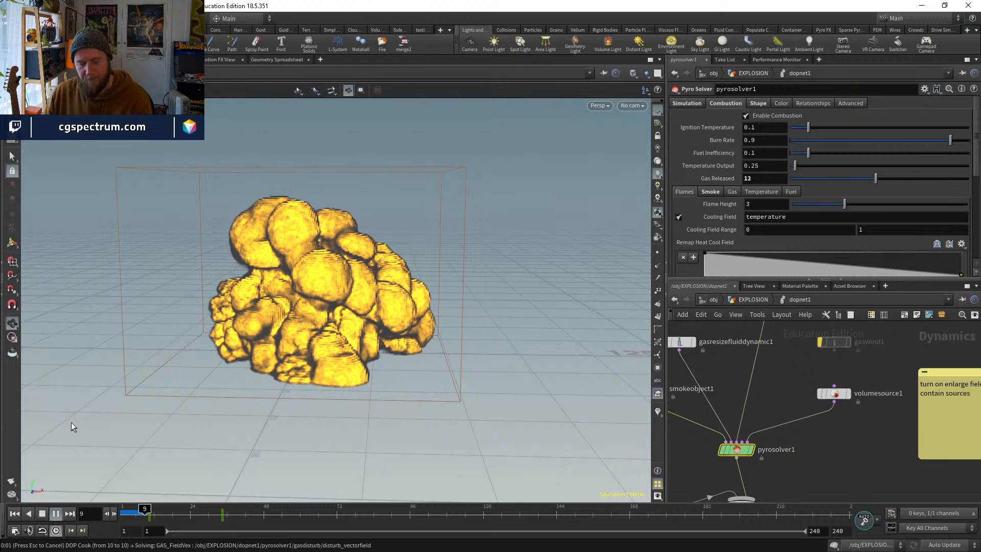
{"action": "key", "text": "Escape"}
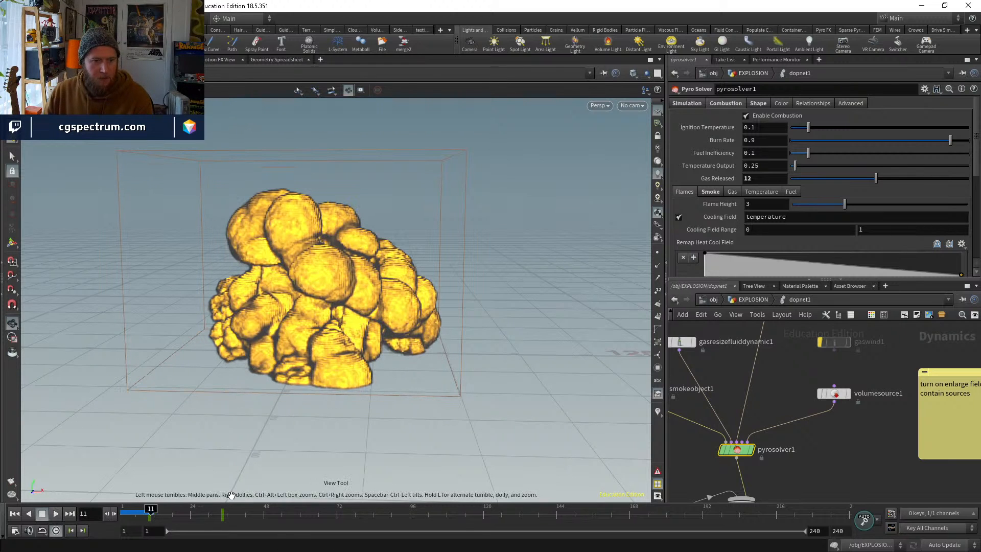
{"action": "key", "text": "ctrl+Up"}
Examine smokeobject1's guide settings and pyrosolver1's Disturbance shape settings, including its control field
{"action": "middle_click_drag", "start_coordinate": [763, 410], "coordinate": [786, 495]}
{"action": "middle_click_drag", "start_coordinate": [774, 434], "coordinate": [813, 382]}
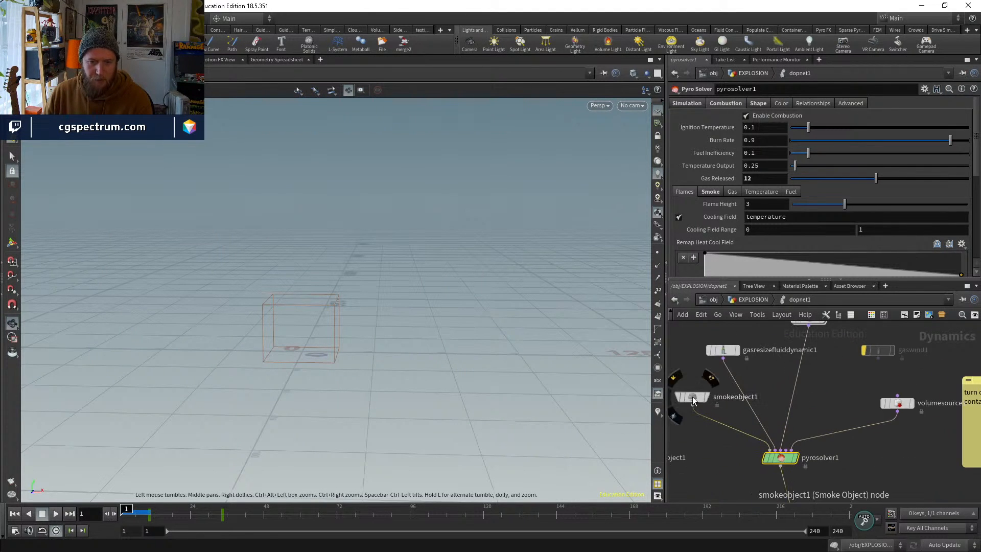
{"action": "left_click", "coordinate": [693, 400]}
{"action": "scroll", "coordinate": [688, 228], "scroll_direction": "down", "scroll_amount": 3}
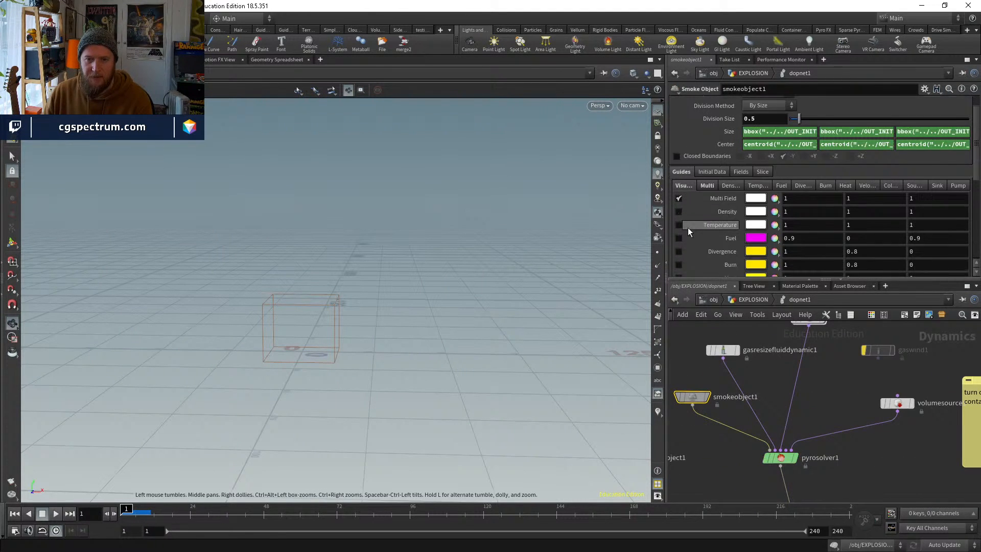
{"action": "left_click", "coordinate": [782, 457]}
{"action": "left_click", "coordinate": [728, 193]}
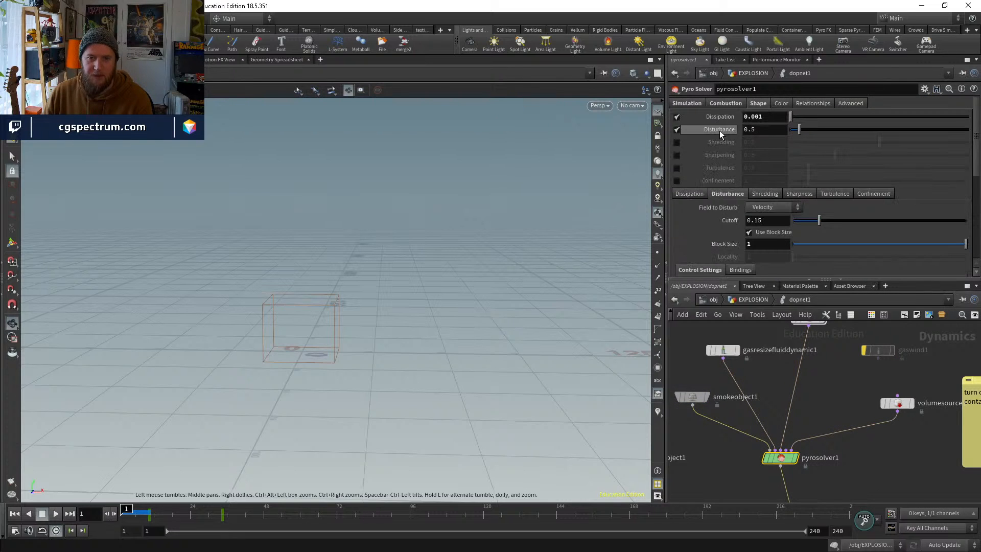
{"action": "scroll", "coordinate": [717, 205], "scroll_direction": "down", "scroll_amount": 5}
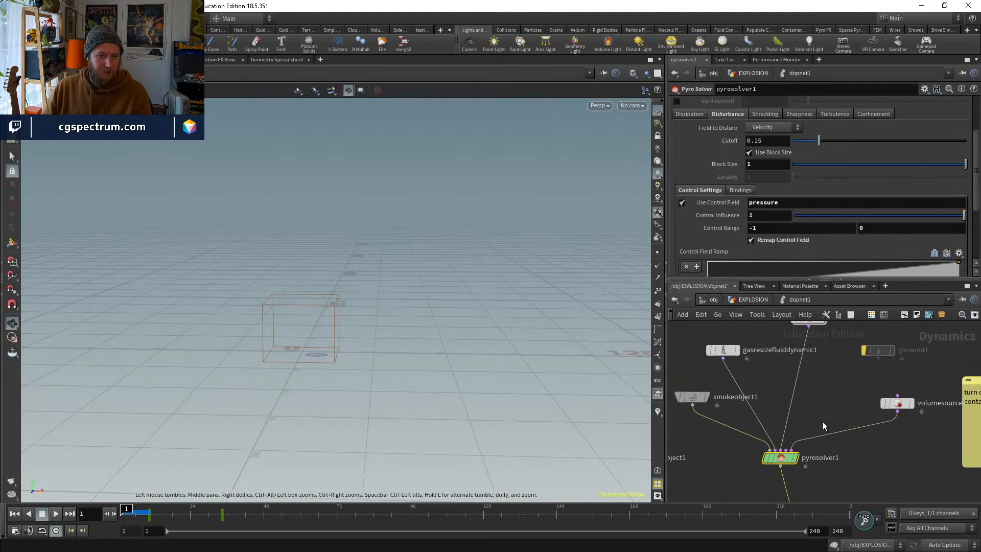
{"action": "middle_click_drag", "start_coordinate": [823, 422], "coordinate": [811, 459]}
{"action": "left_click_drag", "start_coordinate": [795, 353], "coordinate": [741, 333]}
{"action": "middle_click_drag", "start_coordinate": [795, 413], "coordinate": [780, 357]}
{"action": "scroll", "coordinate": [729, 167], "scroll_direction": "up", "scroll_amount": 5}
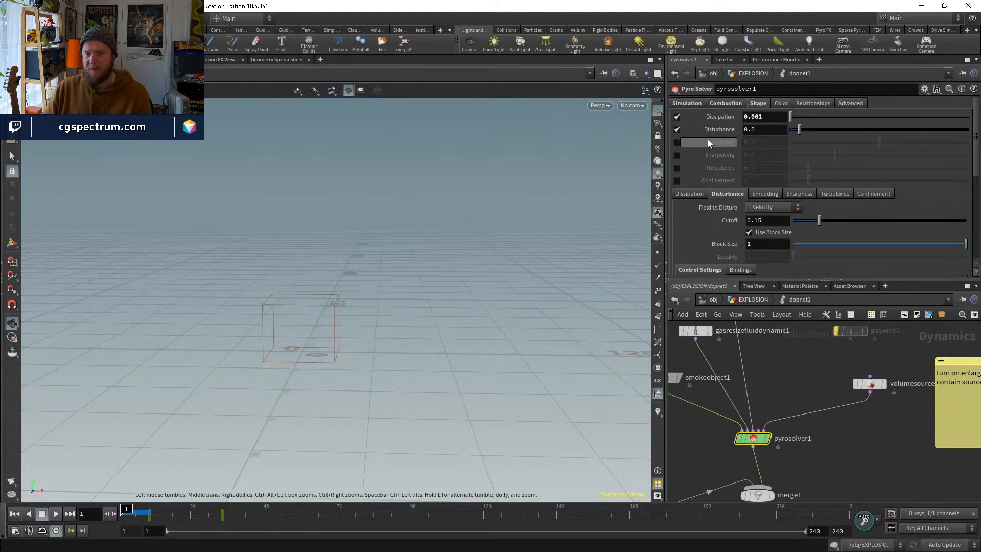
{"action": "middle_click_drag", "start_coordinate": [759, 367], "coordinate": [769, 385]}
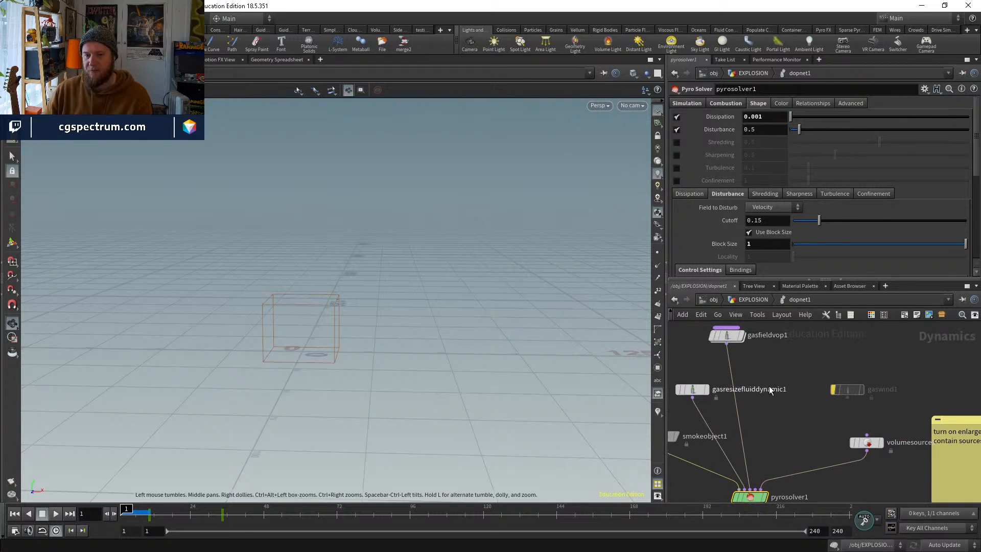
Add a Gas Disturb node to dopnet1 and place it beside gasfieldvop1, shifting gasfieldvop1 aside to make room
{"action": "key", "text": "Tab"}
{"action": "mouse_move", "coordinate": [772, 384]}
{"action": "type", "text": "gasd"}
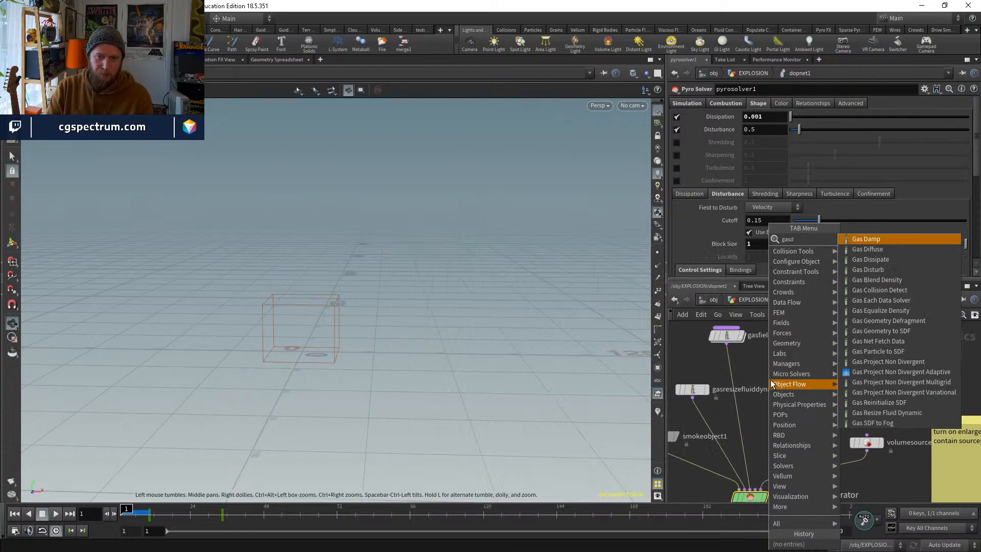
{"action": "key", "text": "Down"}
{"action": "key", "text": "Down"}
{"action": "key", "text": "Down"}
{"action": "key", "text": "Return"}
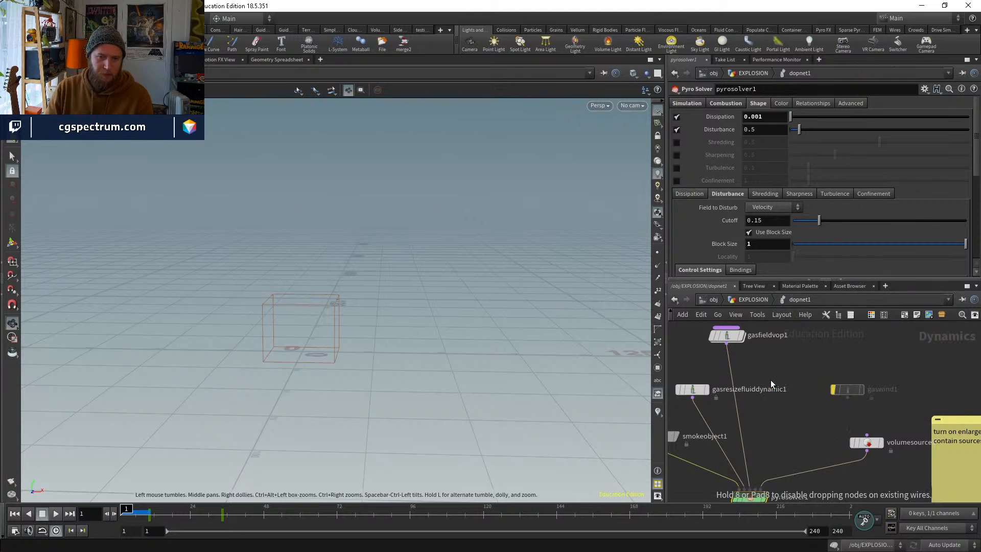
{"action": "left_click_drag", "start_coordinate": [771, 381], "coordinate": [772, 356]}
{"action": "middle_click_drag", "start_coordinate": [758, 370], "coordinate": [771, 406]}
{"action": "left_click_drag", "start_coordinate": [750, 373], "coordinate": [720, 361]}
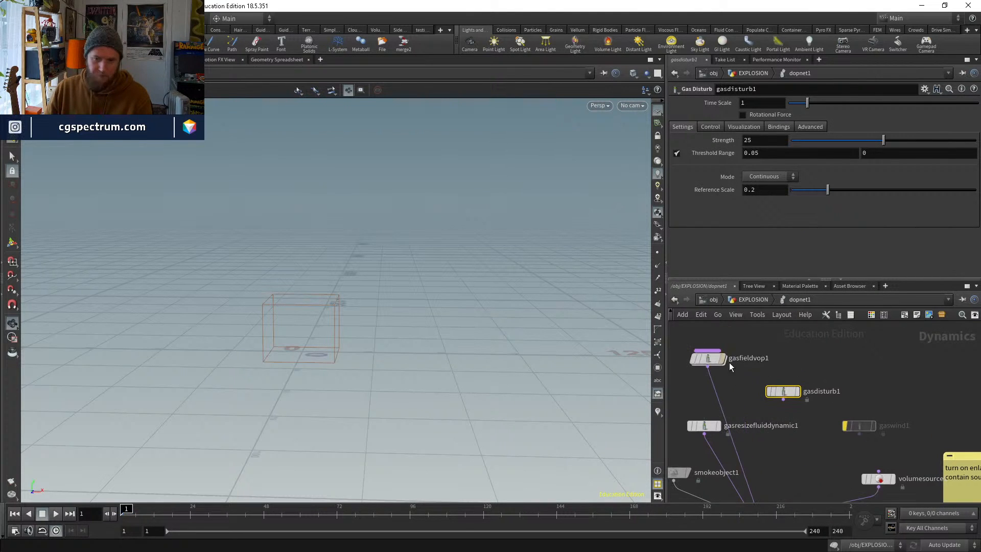
{"action": "left_click_drag", "start_coordinate": [776, 387], "coordinate": [779, 335]}
{"action": "middle_click_drag", "start_coordinate": [830, 380], "coordinate": [825, 381]}
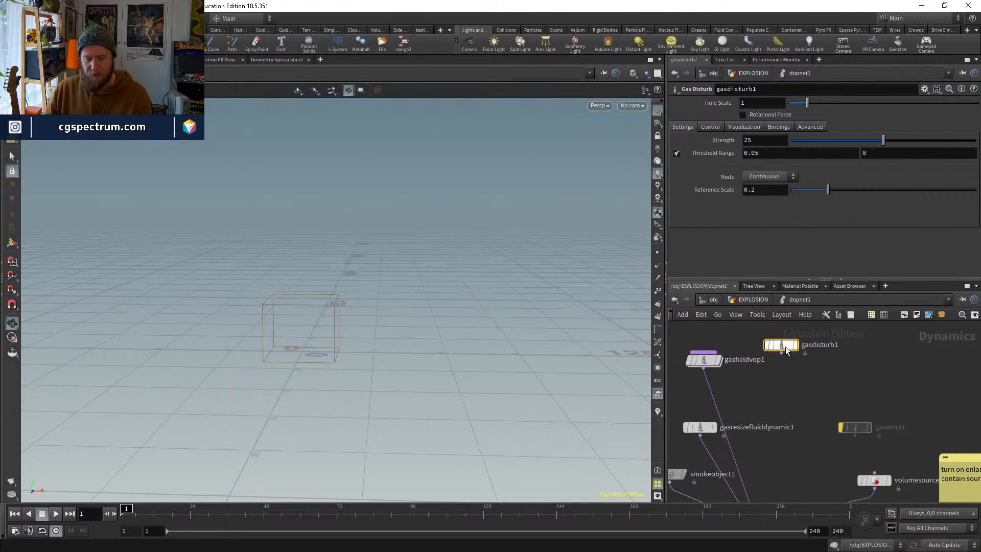
{"action": "left_click_drag", "start_coordinate": [788, 341], "coordinate": [781, 337]}
Duplicate the gasdisturb1 node twice so there are three Gas Disturb nodes
{"action": "key", "text": "ctrl+c"}
{"action": "key", "text": "ctrl+v"}
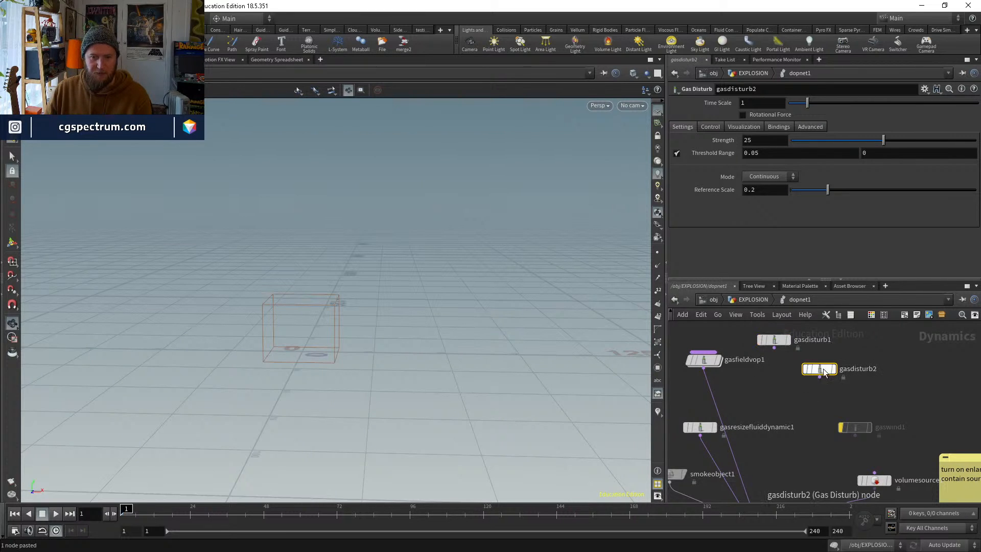
{"action": "key", "text": "ctrl+v"}
{"action": "middle_click_drag", "start_coordinate": [822, 397], "coordinate": [783, 378]}
Add a Merge node below the Gas Disturb nodes and wire all three of them into it
{"action": "key", "text": "Tab"}
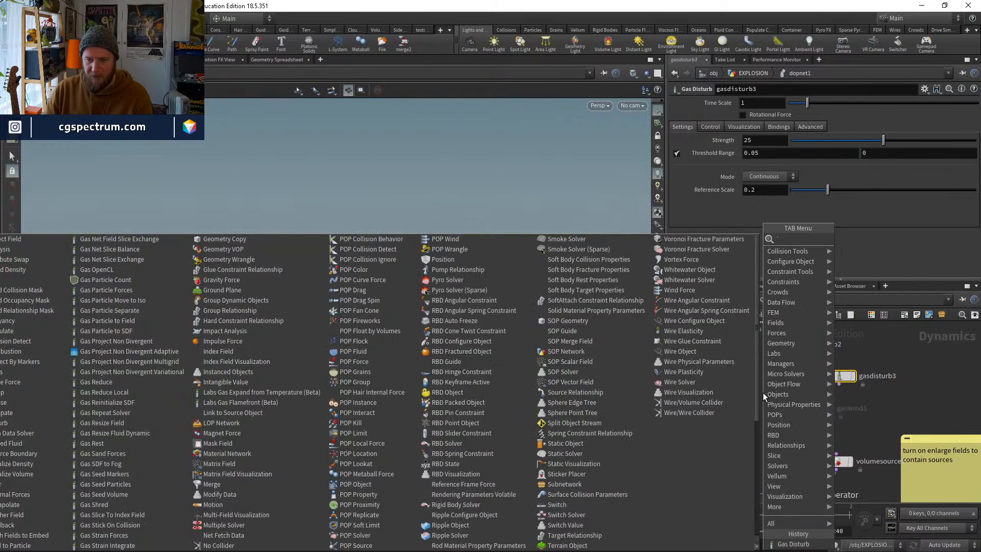
{"action": "key", "text": "Escape"}
{"action": "key", "text": "Tab"}
{"action": "type", "text": "merge"}
{"action": "key", "text": "Return"}
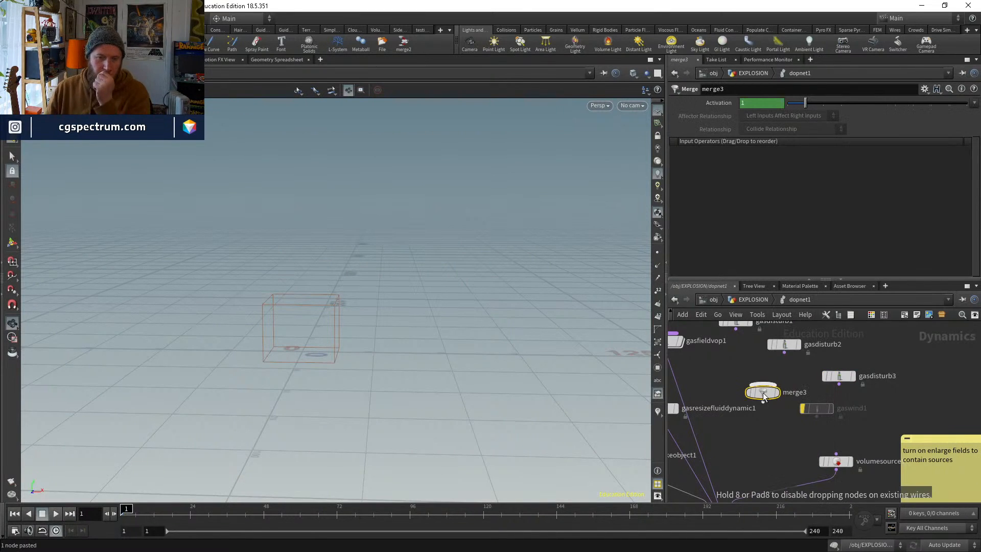
{"action": "left_click", "coordinate": [736, 403]}
{"action": "left_click", "coordinate": [784, 353]}
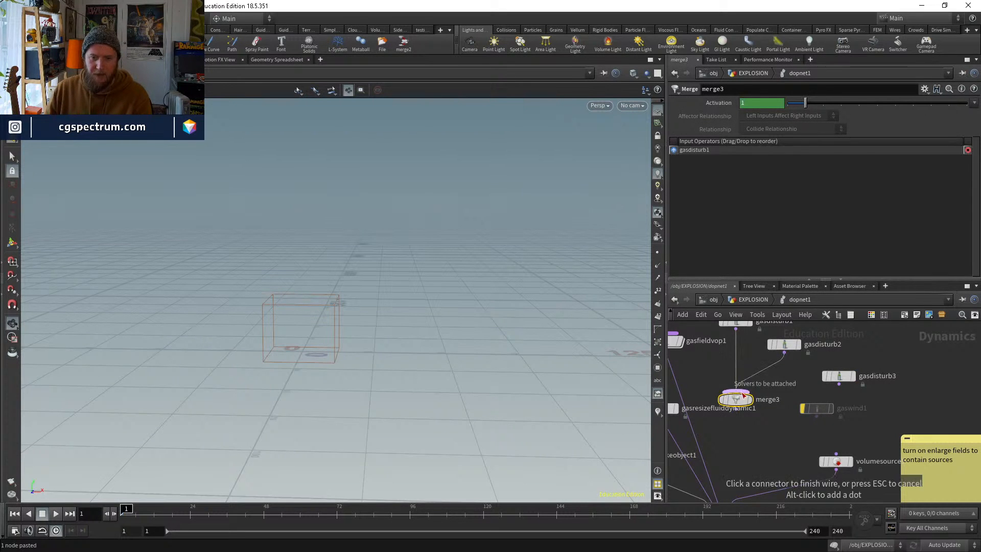
{"action": "left_click", "coordinate": [735, 391]}
{"action": "left_click", "coordinate": [839, 383]}
{"action": "left_click", "coordinate": [736, 391]}
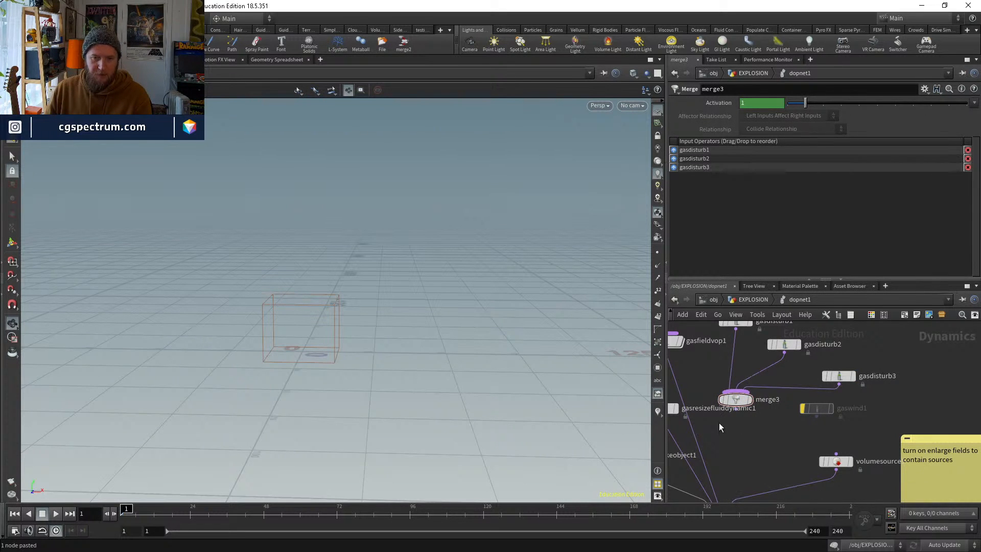
{"action": "middle_click_drag", "start_coordinate": [713, 390], "coordinate": [753, 412]}
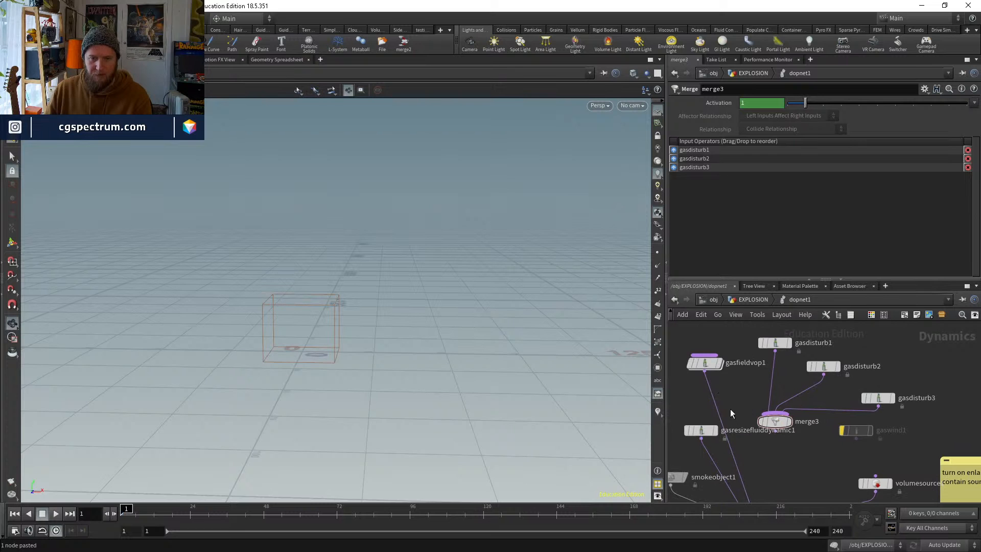
Connect the new merge node's output to pyrosolver1 in place of gasfieldvop1
{"action": "left_click", "coordinate": [775, 432]}
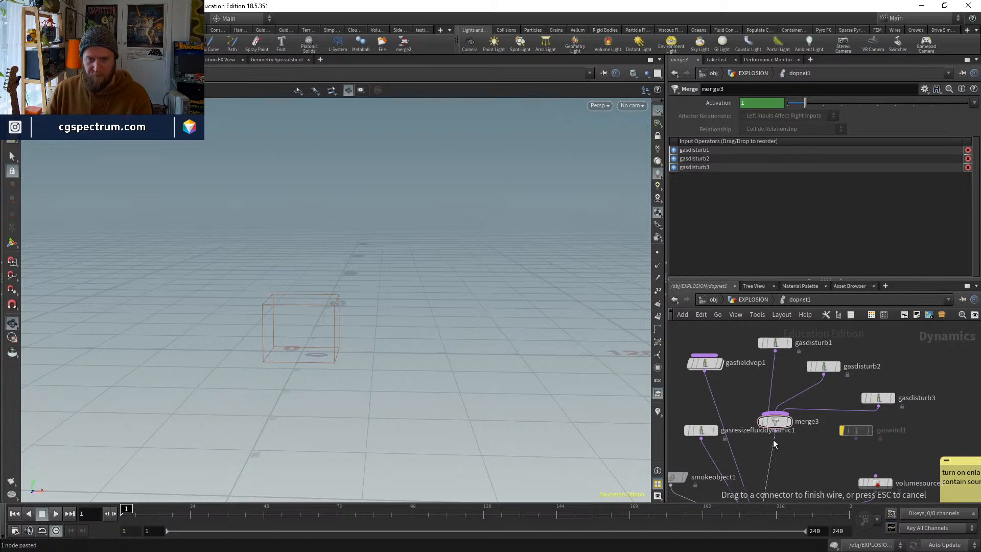
{"action": "left_click_drag", "start_coordinate": [774, 440], "coordinate": [775, 432]}
{"action": "middle_click_drag", "start_coordinate": [742, 377], "coordinate": [729, 290]}
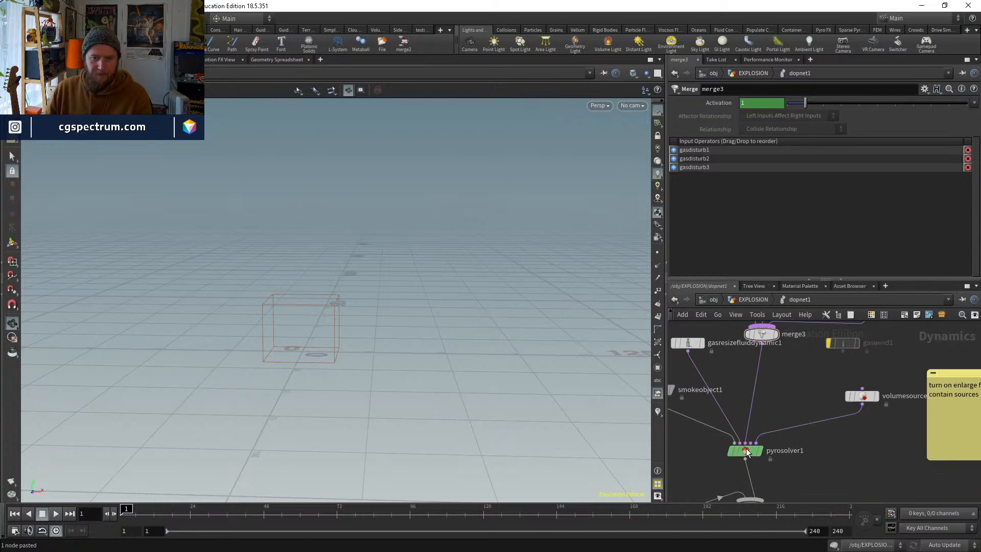
Review pyrosolver1's disturbance control settings and turn off its built-in Disturbance
{"action": "left_click", "coordinate": [745, 451]}
{"action": "left_click", "coordinate": [677, 130]}
{"action": "scroll", "coordinate": [726, 194], "scroll_direction": "down", "scroll_amount": 4}
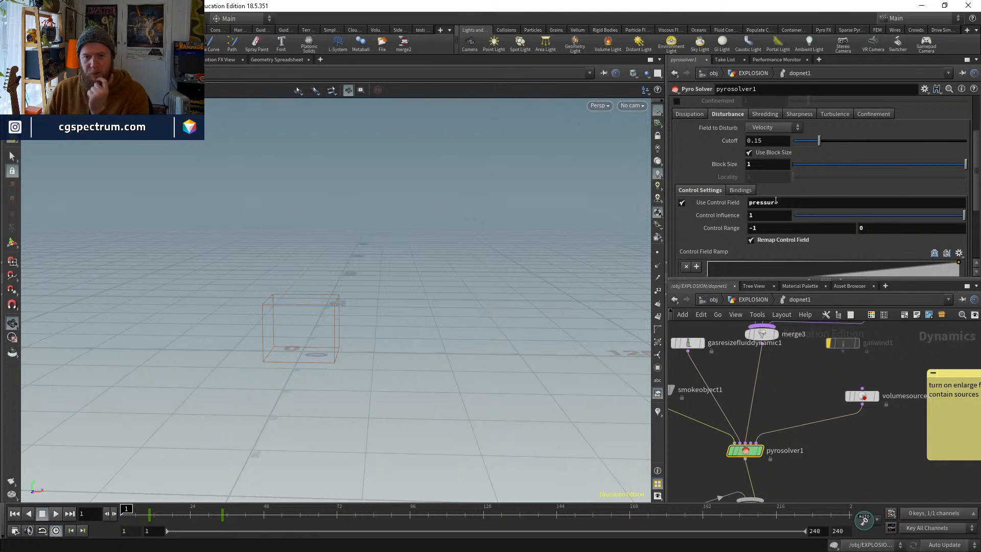
{"action": "scroll", "coordinate": [741, 219], "scroll_direction": "down", "scroll_amount": 1}
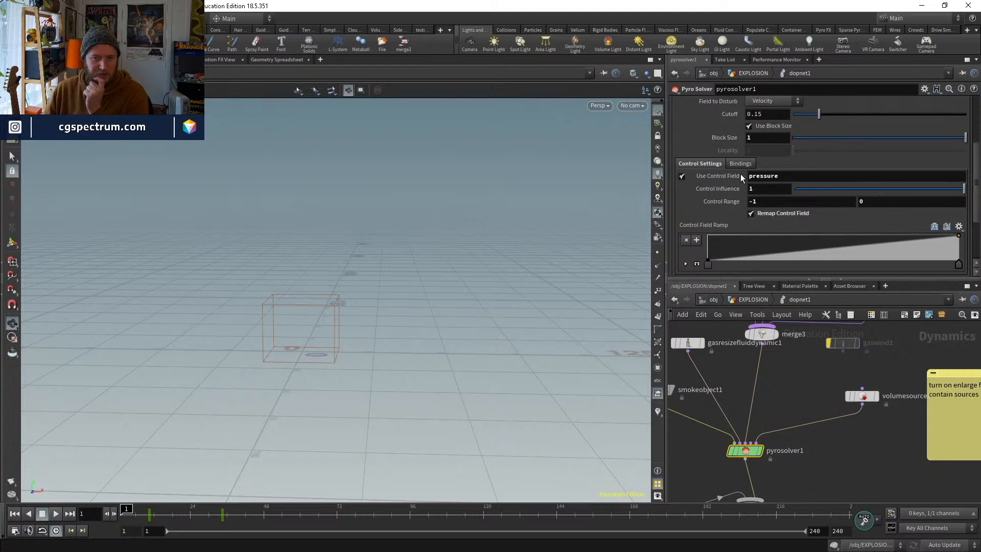
{"action": "mouse_move", "coordinate": [796, 360]}
{"action": "middle_mouse_down"}
{"action": "mouse_move", "coordinate": [799, 430]}
{"action": "mouse_move", "coordinate": [810, 352]}
{"action": "middle_mouse_up"}
{"action": "scroll", "coordinate": [726, 215], "scroll_direction": "up", "scroll_amount": 4}
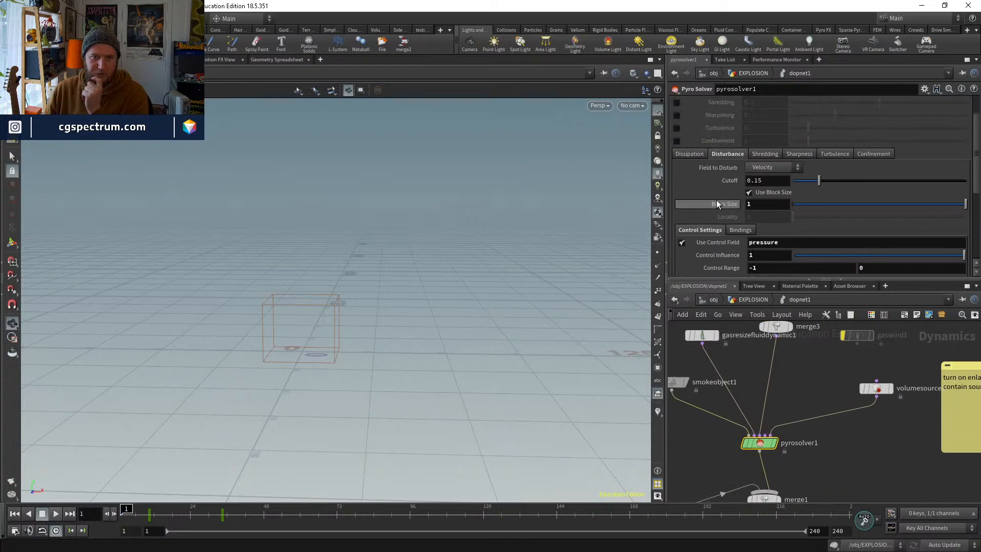
{"action": "left_click", "coordinate": [677, 129]}
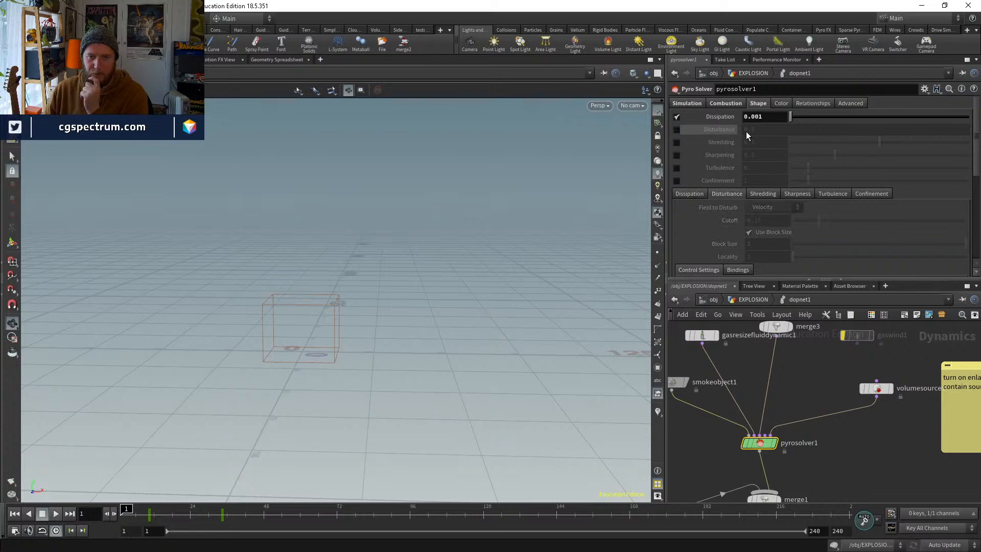
Select the three Gas Disturb nodes together, check their field bindings and control options, and disable Threshold Range
{"action": "middle_click_drag", "start_coordinate": [803, 368], "coordinate": [781, 473]}
{"action": "left_click_drag", "start_coordinate": [726, 334], "coordinate": [884, 411]}
{"action": "middle_click_drag", "start_coordinate": [709, 378], "coordinate": [790, 387]}
{"action": "left_click_drag", "start_coordinate": [771, 385], "coordinate": [726, 378]}
{"action": "middle_click_drag", "start_coordinate": [765, 391], "coordinate": [683, 397]}
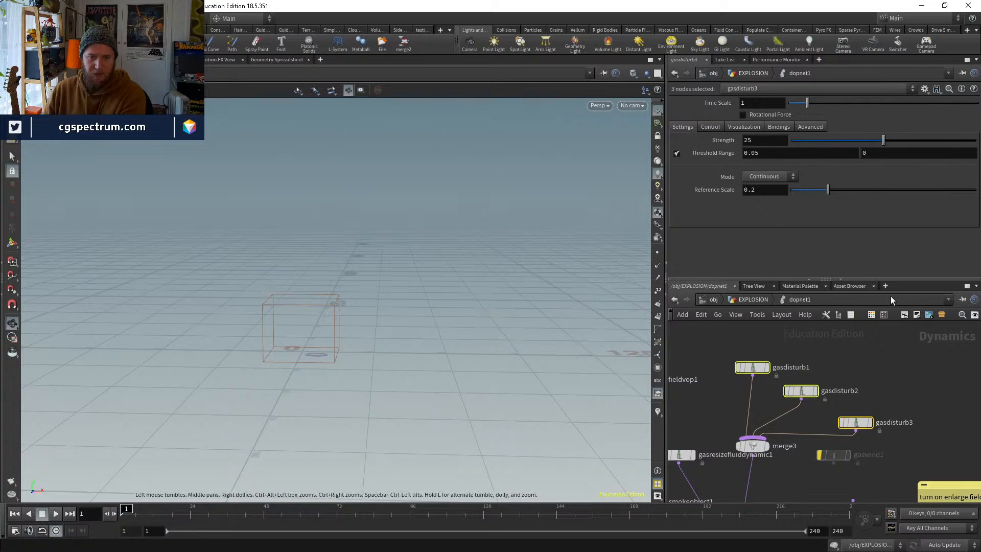
{"action": "left_click", "coordinate": [677, 153]}
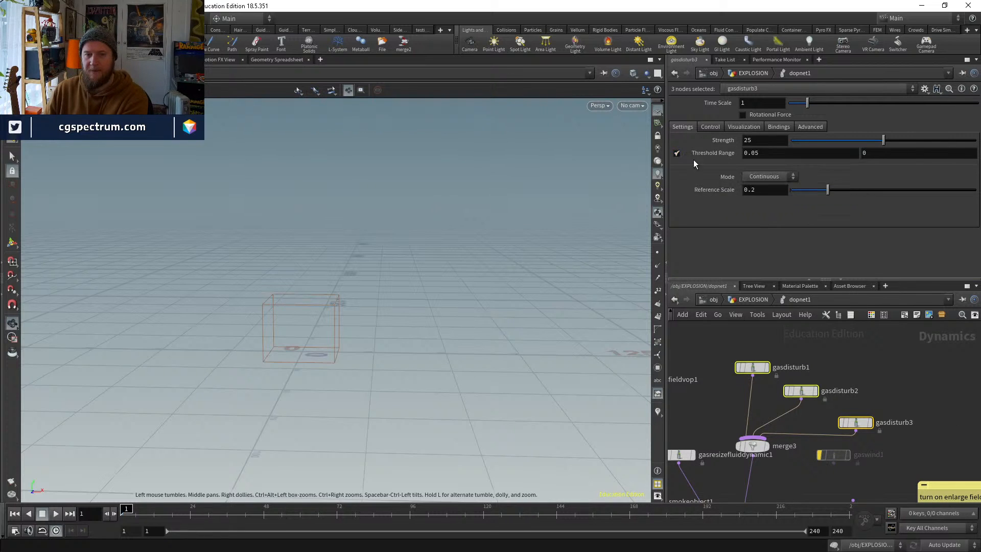
{"action": "left_click", "coordinate": [778, 126]}
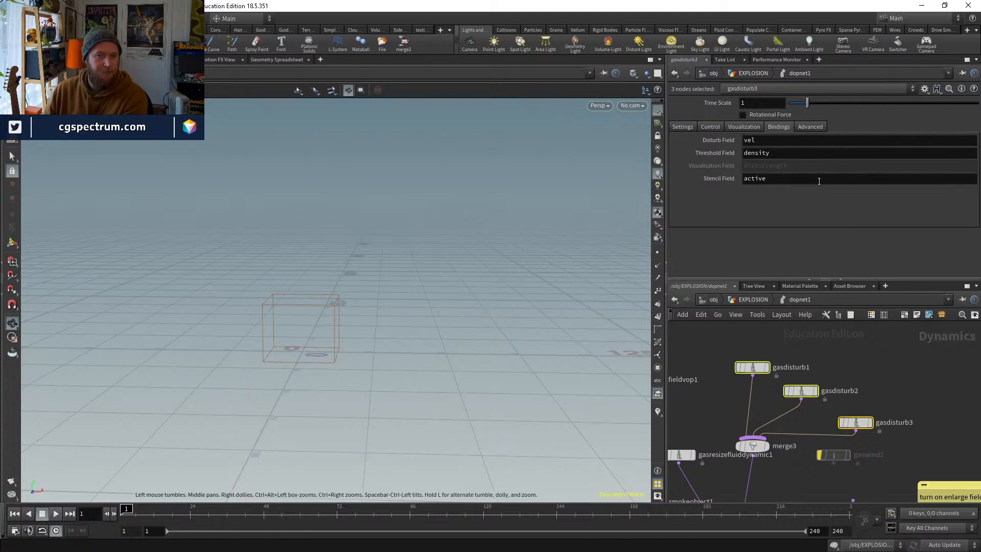
{"action": "left_click", "coordinate": [683, 127]}
{"action": "left_click", "coordinate": [677, 153]}
{"action": "left_click", "coordinate": [711, 126]}
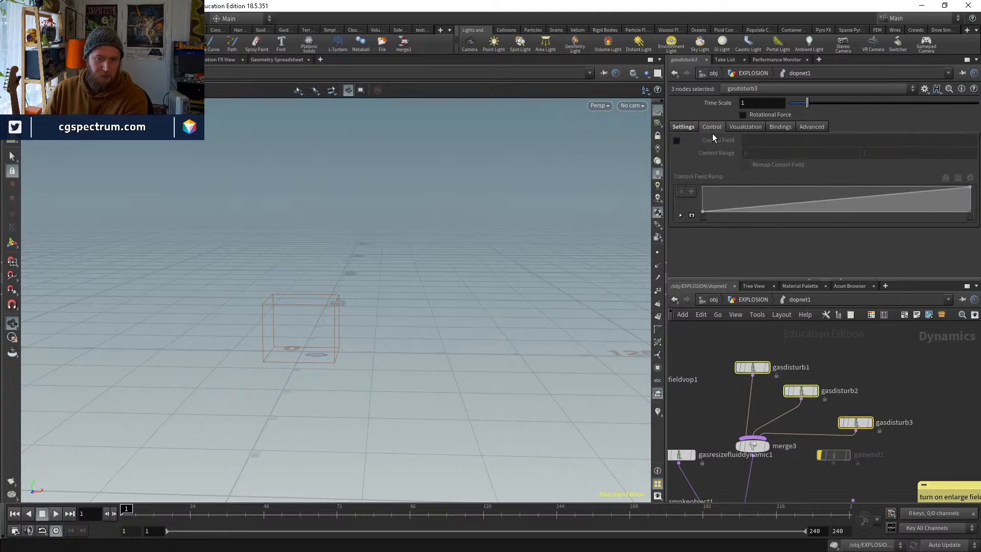
{"action": "left_click", "coordinate": [682, 127]}
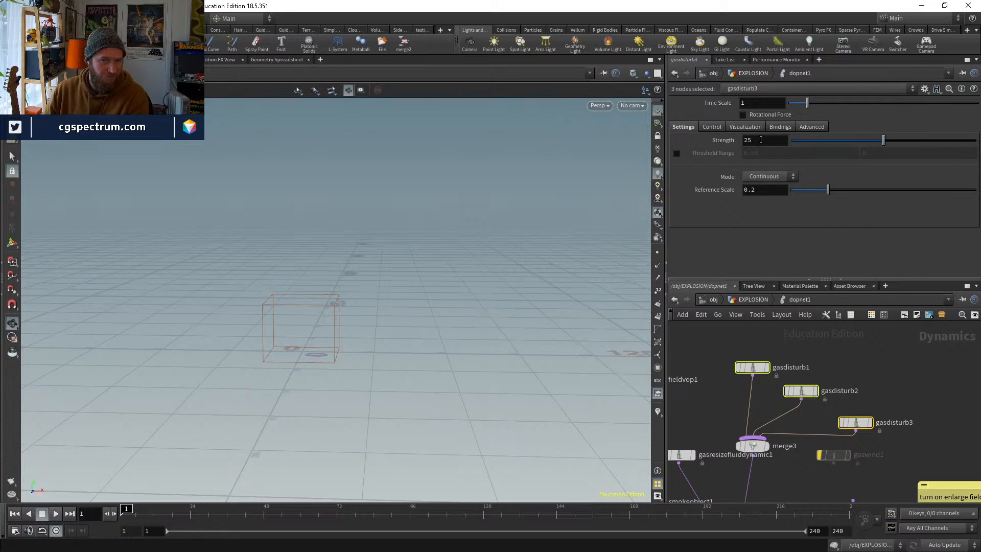
Compare the Continuous and Block-Based modes and set the three Gas Disturb nodes to Block-Based
{"action": "left_click", "coordinate": [767, 176]}
{"action": "left_click", "coordinate": [768, 191]}
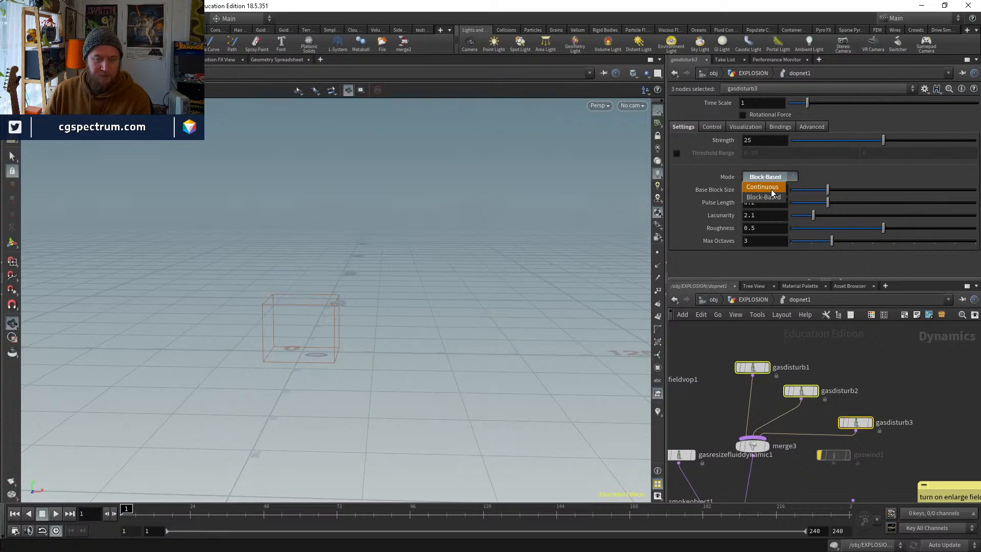
{"action": "left_click", "coordinate": [772, 188]}
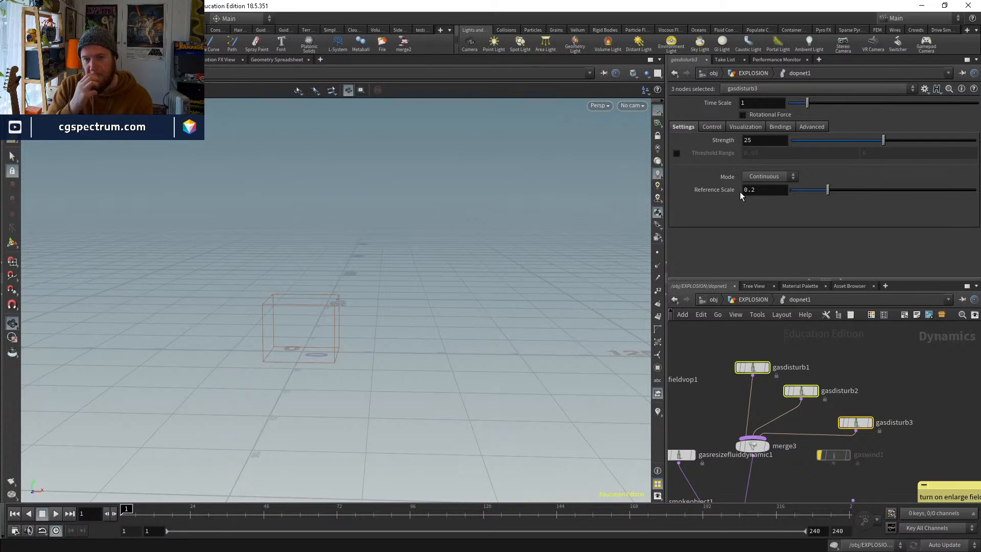
{"action": "left_click", "coordinate": [764, 177]}
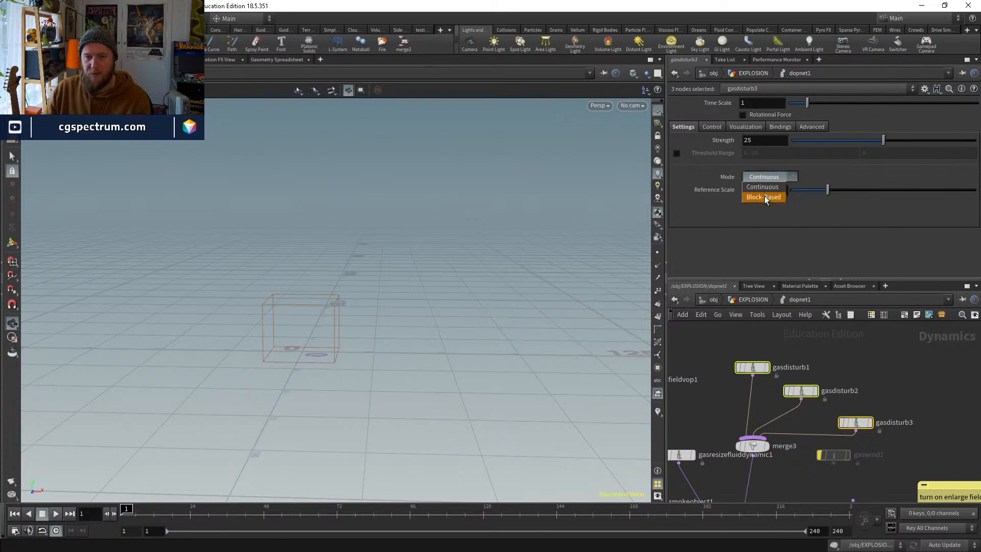
{"action": "left_click", "coordinate": [764, 198]}
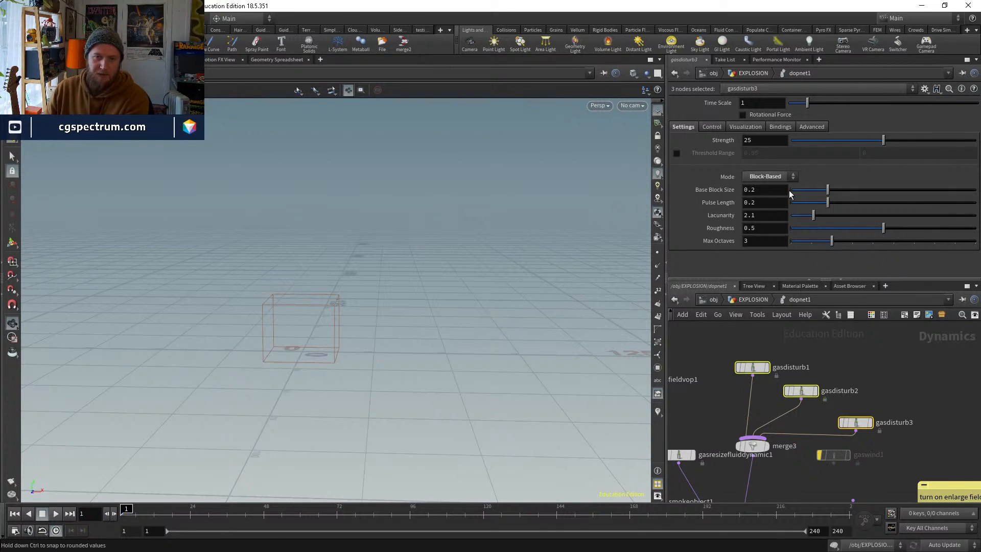
Rename gasdisturb1 as disturb_large
{"action": "middle_click_drag", "start_coordinate": [811, 431], "coordinate": [784, 466]}
{"action": "left_click", "coordinate": [737, 458]}
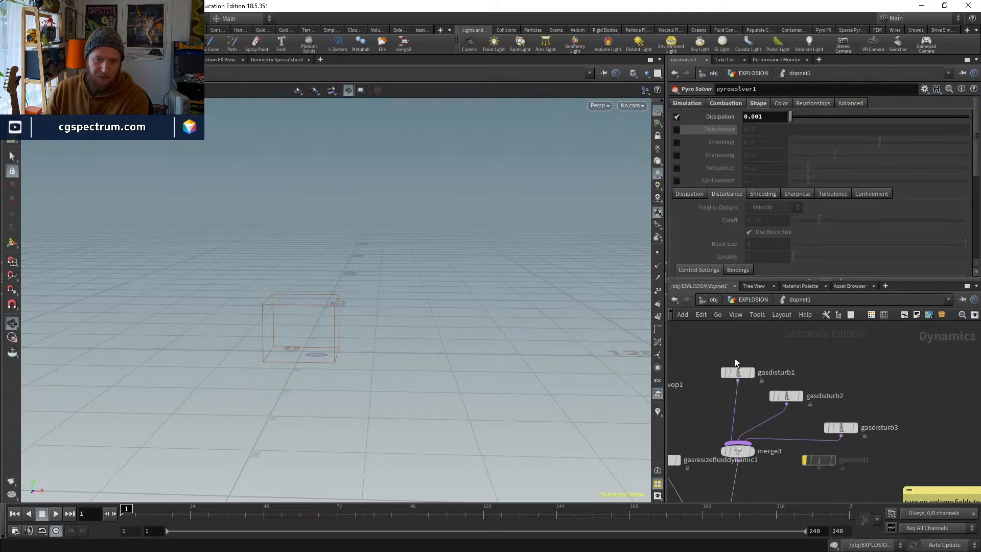
{"action": "left_click_drag", "start_coordinate": [736, 371], "coordinate": [727, 356]}
{"action": "double_click", "coordinate": [765, 356]}
{"action": "type", "text": "di"}
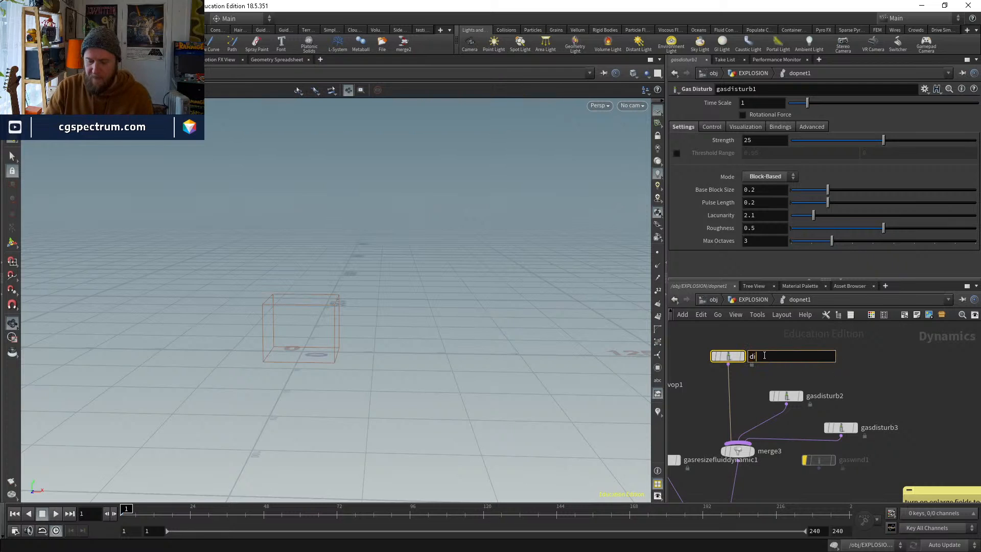
{"action": "type", "text": "sturb_lar"}
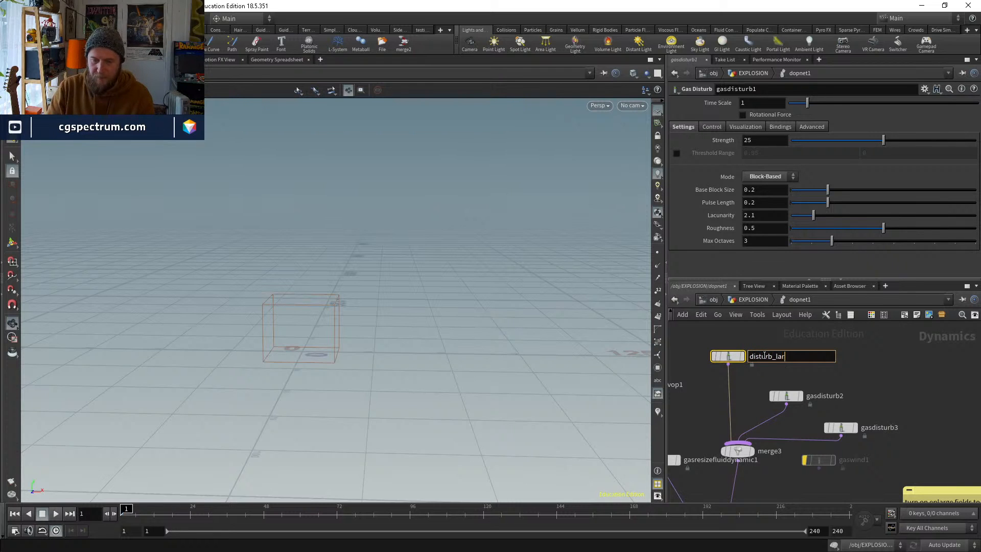
{"action": "type", "text": "ge"}
{"action": "key", "text": "Return"}
{"action": "middle_click_drag", "start_coordinate": [931, 401], "coordinate": [892, 384]}
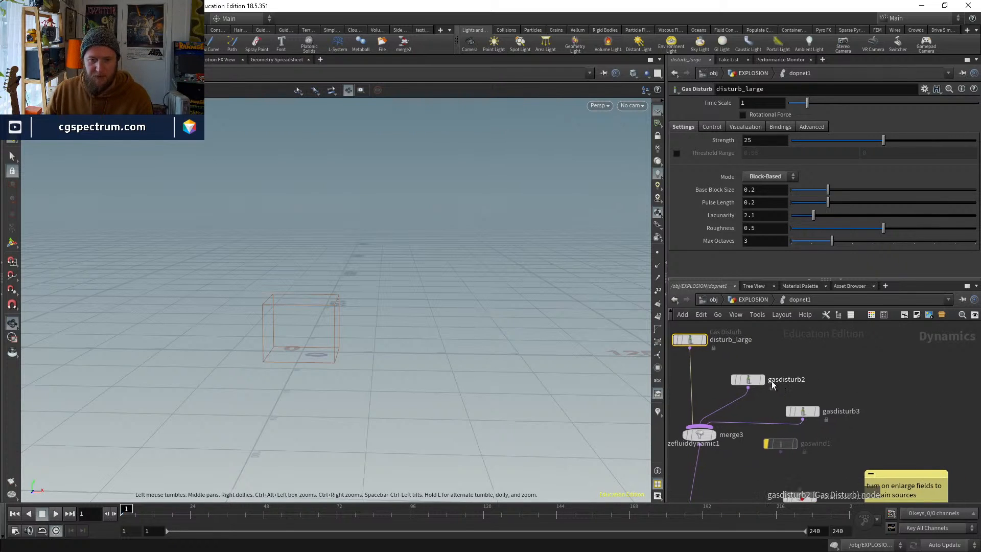
Rename gasdisturb2 as disturb_med and gasdisturb3 as disturb_small
{"action": "double_click", "coordinate": [787, 379]}
{"action": "type", "text": "dis"}
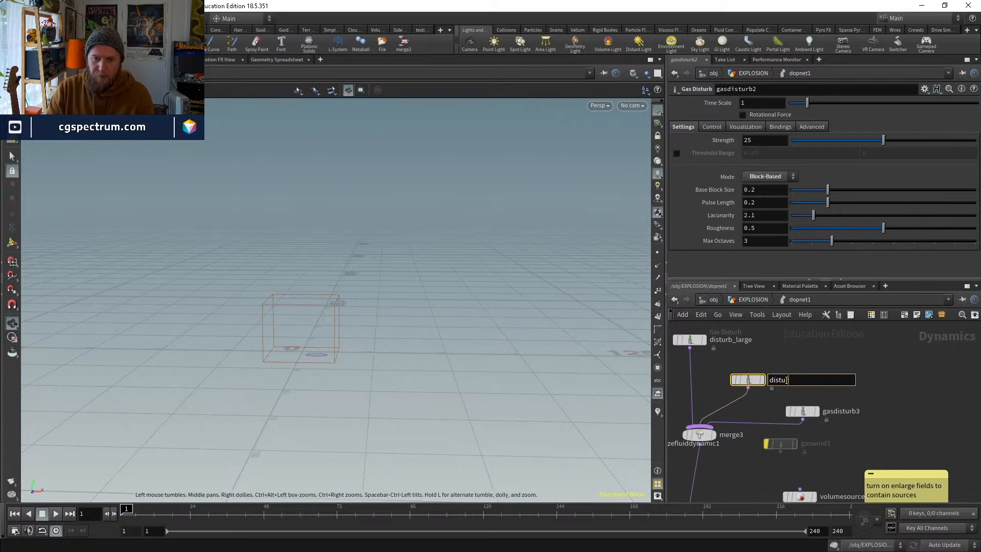
{"action": "type", "text": "turb_med"}
{"action": "key", "text": "Return"}
{"action": "double_click", "coordinate": [831, 411]}
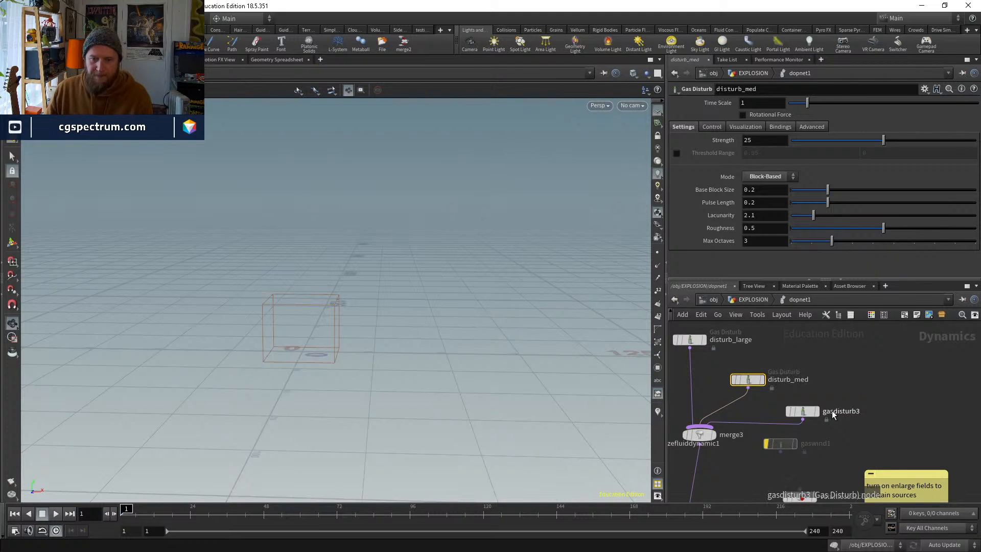
{"action": "type", "text": "distru"}
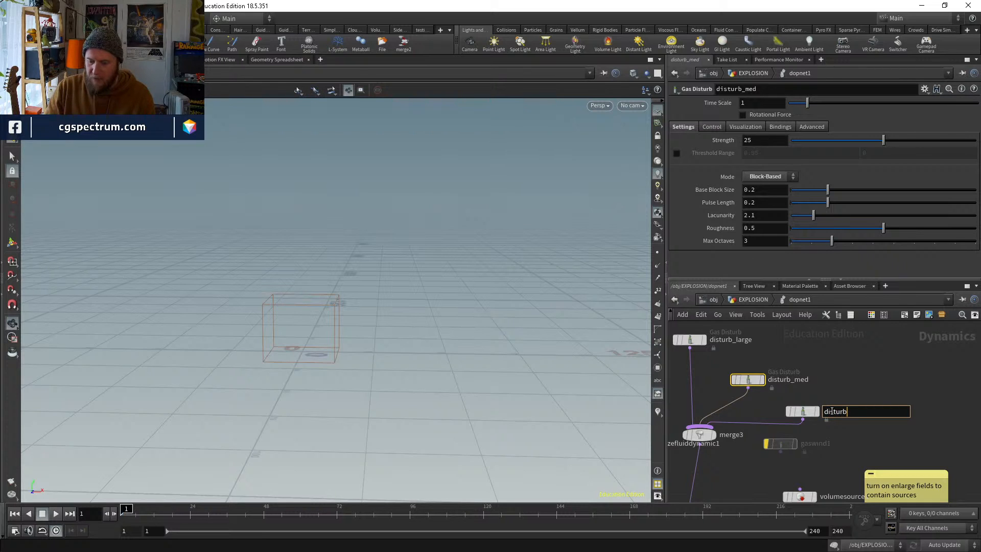
{"action": "type", "text": "b_small"}
{"action": "key", "text": "Return"}
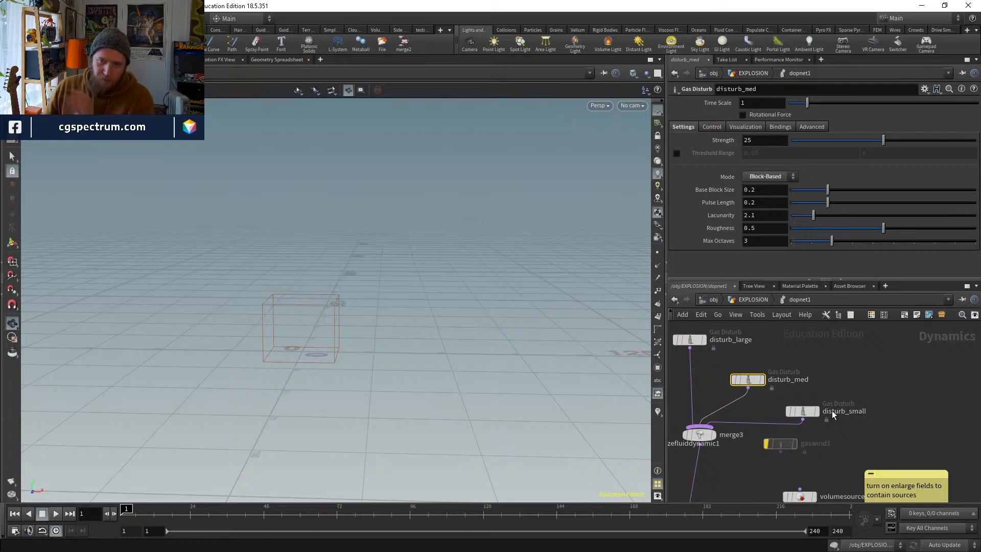
Bypass the disturb_med and disturb_small nodes so that only disturb_large stays active
{"action": "left_click", "coordinate": [790, 413]}
{"action": "mouse_move", "coordinate": [782, 401]}
{"action": "middle_mouse_down"}
{"action": "mouse_move", "coordinate": [815, 414]}
{"action": "mouse_move", "coordinate": [774, 415]}
{"action": "middle_mouse_up"}
{"action": "left_click", "coordinate": [765, 395]}
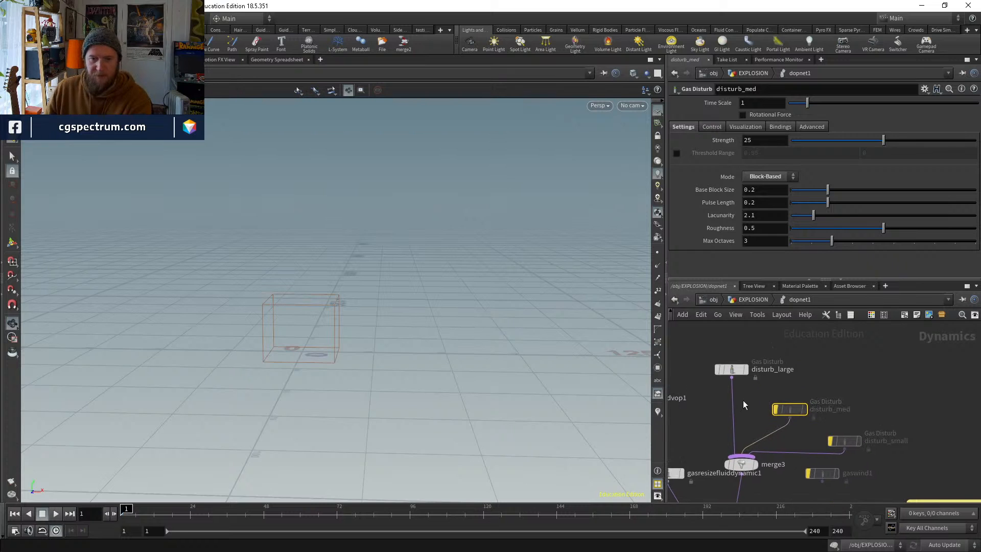
Set the Base Block Size of disturb_large to 1
{"action": "left_click", "coordinate": [731, 369]}
{"action": "double_click", "coordinate": [759, 189]}
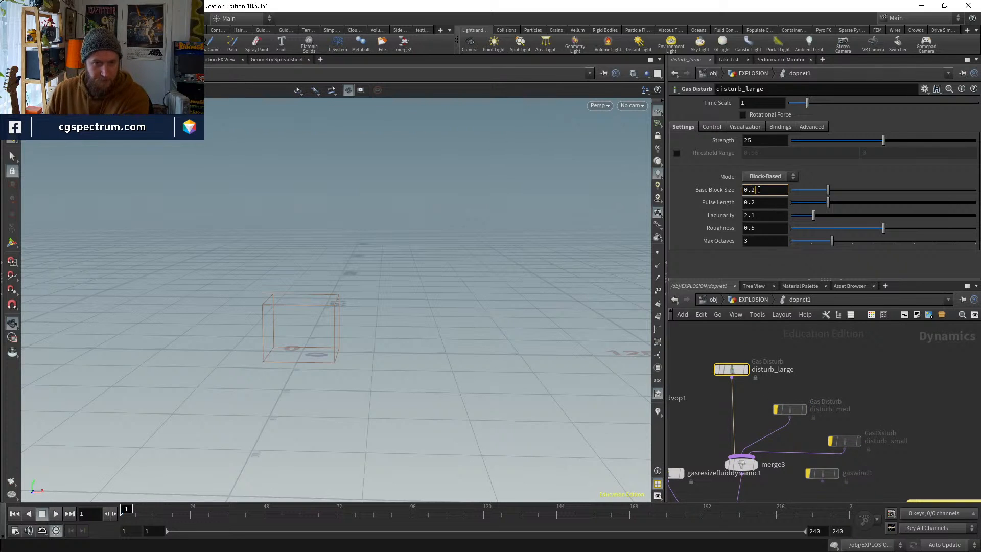
{"action": "type", "text": "1"}
{"action": "key", "text": "Return"}
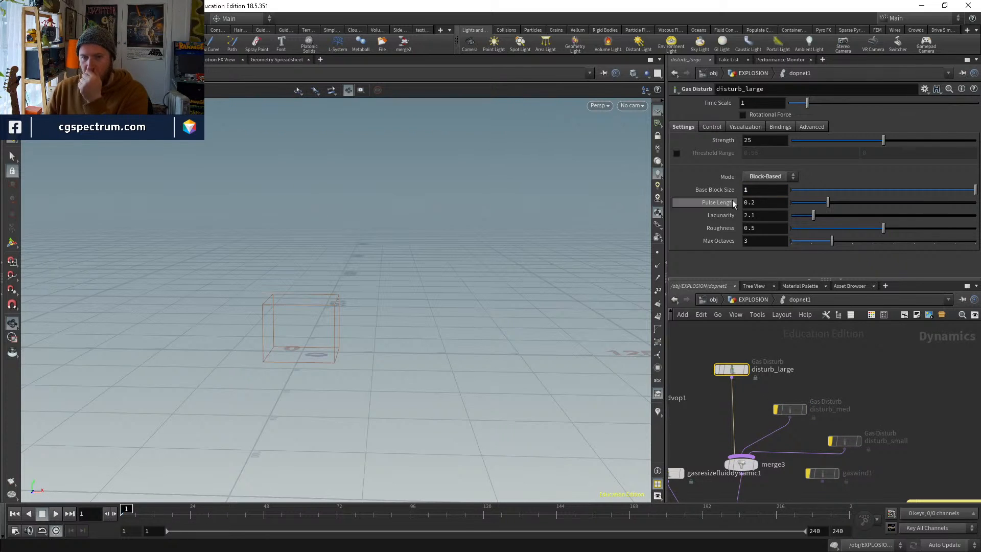
Check the Division Size of smokeobject1 against the block size used for the disturbance
{"action": "middle_click_drag", "start_coordinate": [722, 419], "coordinate": [802, 363]}
{"action": "middle_click_drag", "start_coordinate": [721, 436], "coordinate": [704, 407]}
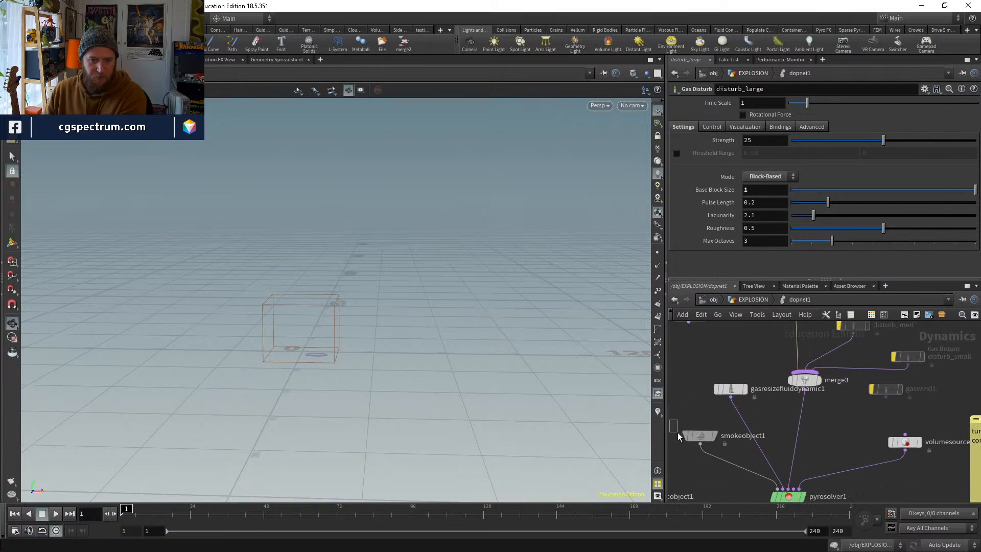
{"action": "left_click", "coordinate": [700, 435]}
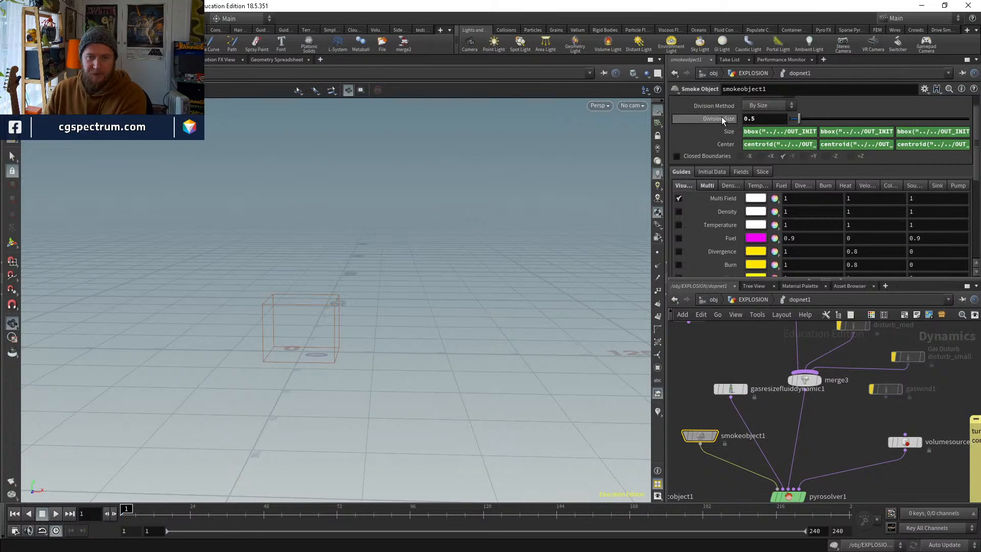
{"action": "left_click_drag", "start_coordinate": [705, 435], "coordinate": [698, 442]}
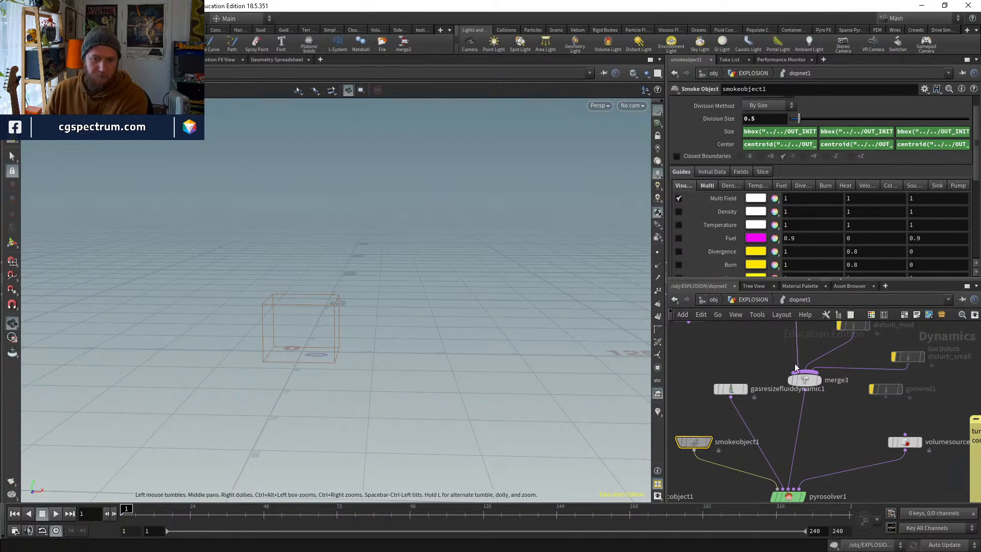
Enable the Control Field on disturb_large and set it to pressure
{"action": "middle_click_drag", "start_coordinate": [767, 380], "coordinate": [757, 434]}
{"action": "left_click", "coordinate": [785, 341]}
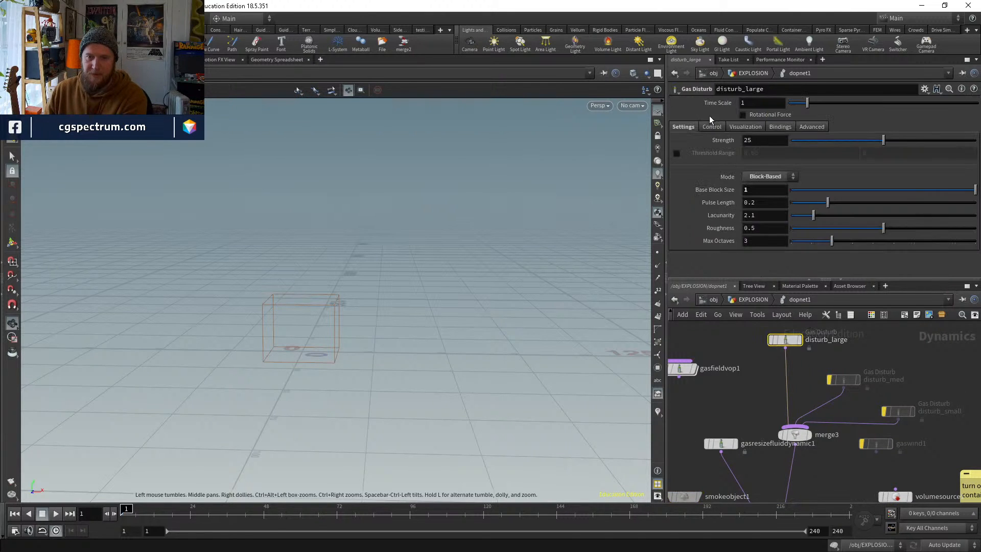
{"action": "left_click", "coordinate": [714, 127]}
{"action": "left_click", "coordinate": [677, 140]}
{"action": "left_click", "coordinate": [754, 140]}
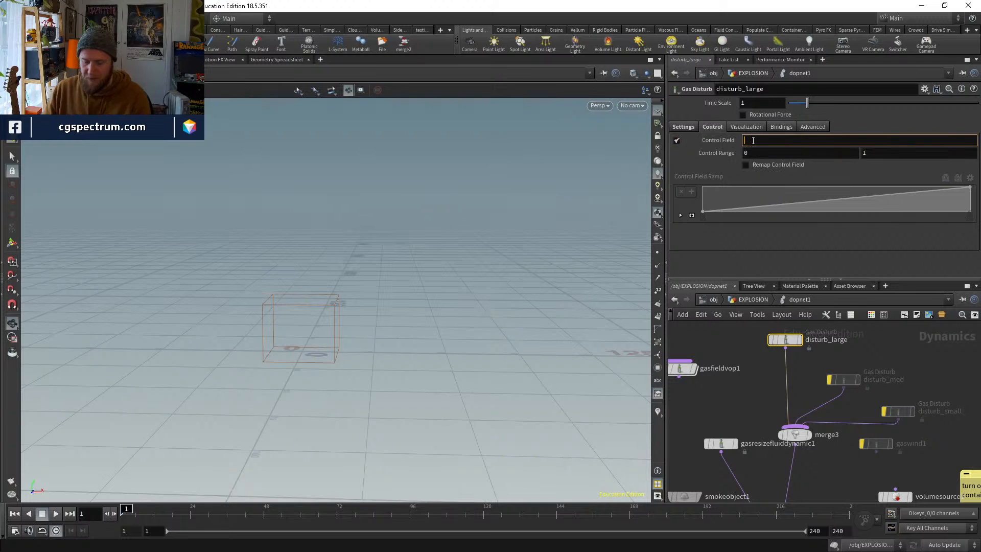
{"action": "type", "text": "pressure"}
{"action": "key", "text": "Return"}
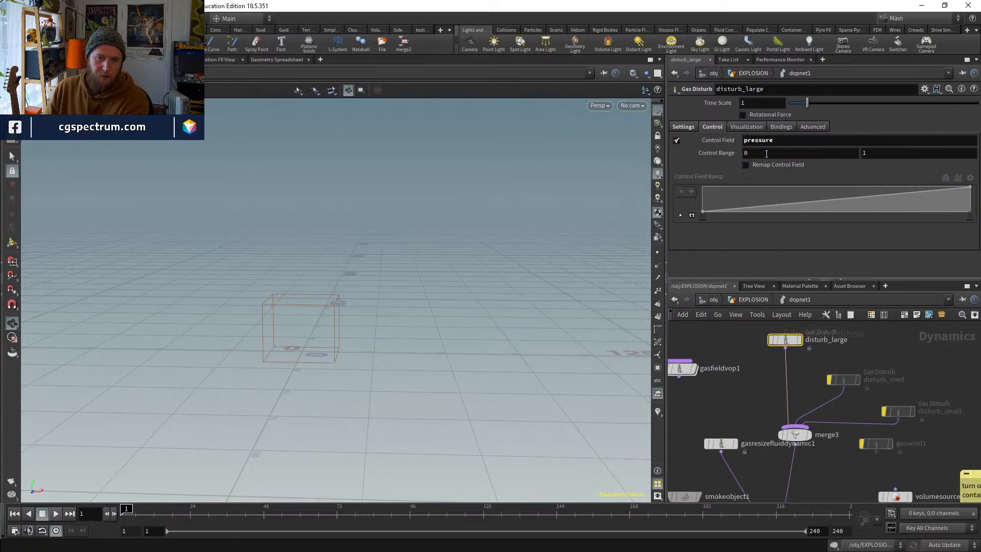
Set the Control Range of disturb_large from -1 to 0
{"action": "left_click", "coordinate": [764, 154]}
{"action": "type", "text": "-1"}
{"action": "key", "text": "Return"}
{"action": "left_click", "coordinate": [888, 153]}
{"action": "type", "text": "0"}
{"action": "key", "text": "Return"}
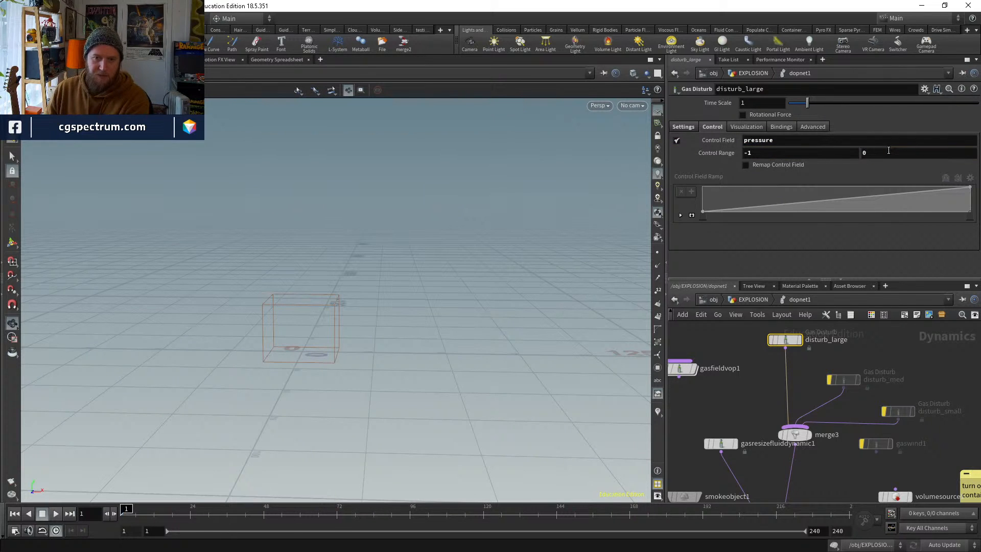
Set the Diffuse Field in smokeobject1's Multi Field guide visualization to pressure
{"action": "middle_click_drag", "start_coordinate": [684, 499], "coordinate": [750, 440]}
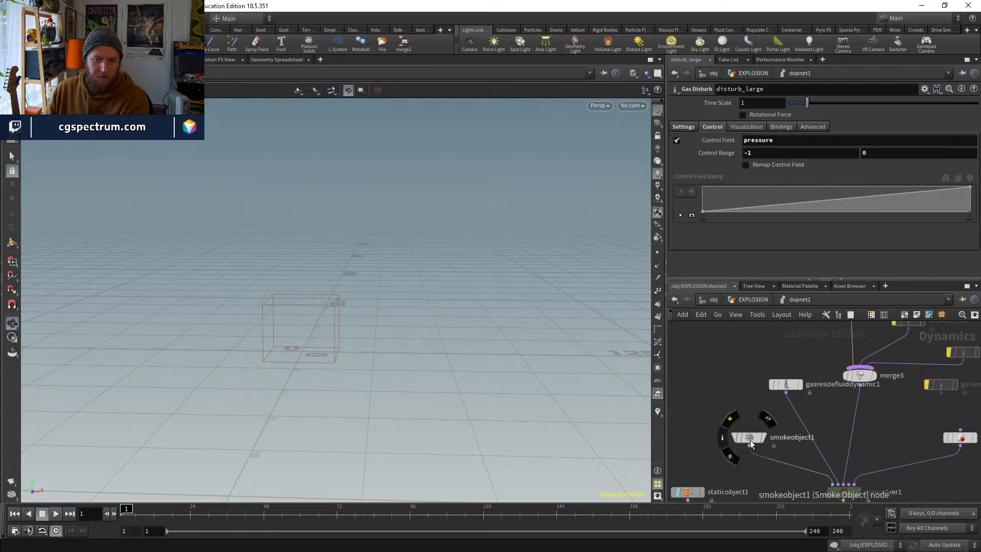
{"action": "left_click", "coordinate": [749, 438]}
{"action": "left_click", "coordinate": [708, 186]}
{"action": "scroll", "coordinate": [694, 228], "scroll_direction": "down", "scroll_amount": 5}
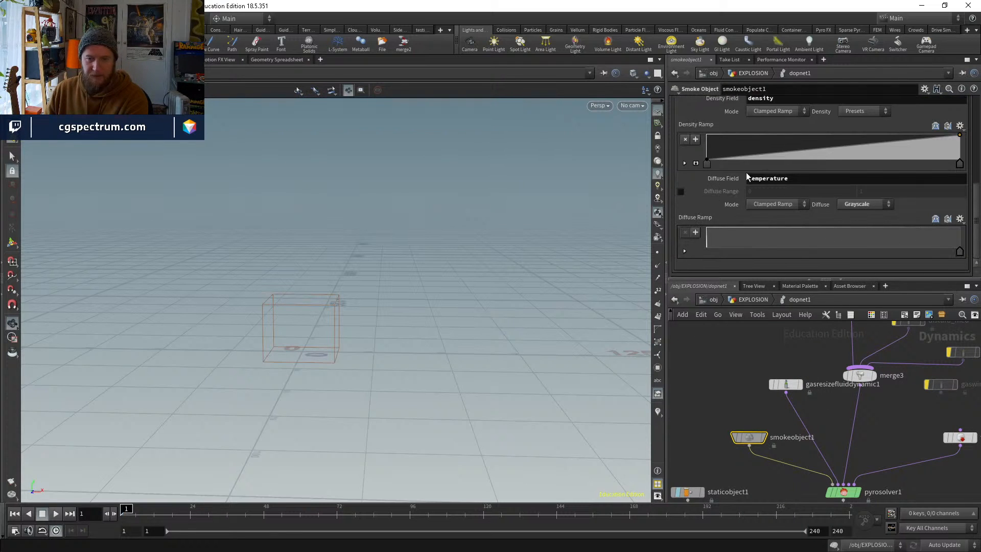
{"action": "scroll", "coordinate": [755, 226], "scroll_direction": "up", "scroll_amount": 2}
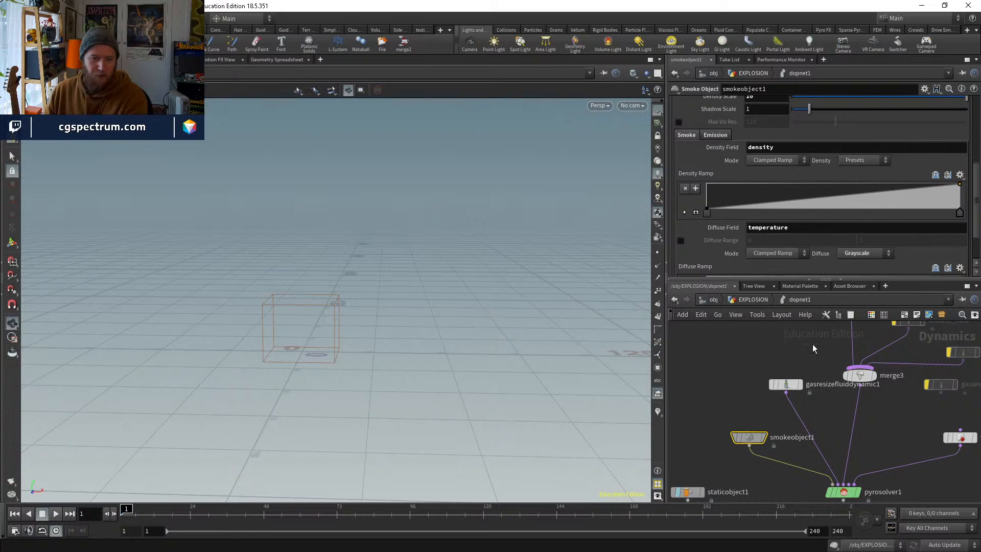
{"action": "left_click_drag", "start_coordinate": [749, 438], "coordinate": [703, 417]}
{"action": "scroll", "coordinate": [737, 233], "scroll_direction": "up", "scroll_amount": 6}
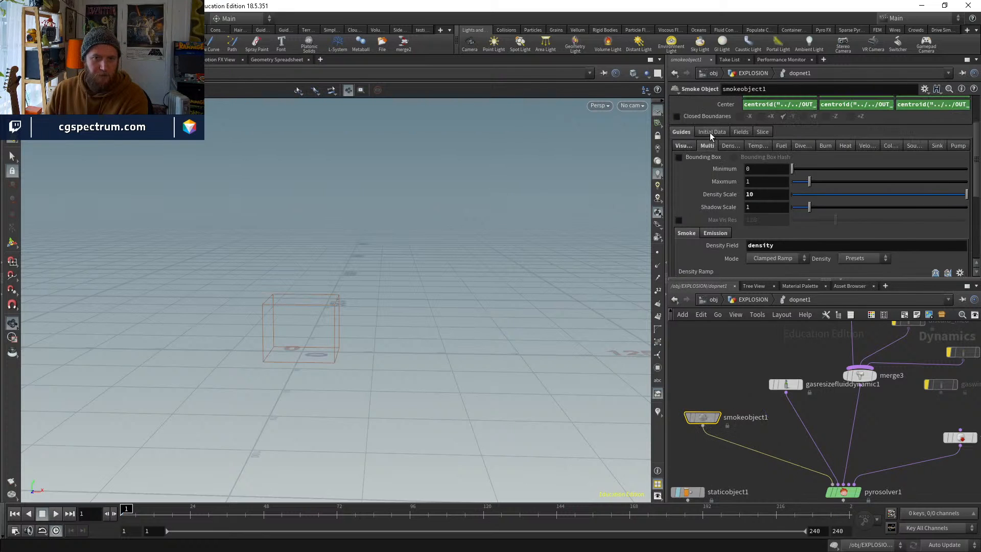
{"action": "left_click", "coordinate": [693, 146]}
{"action": "left_click", "coordinate": [712, 146]}
{"action": "scroll", "coordinate": [755, 223], "scroll_direction": "down", "scroll_amount": 5}
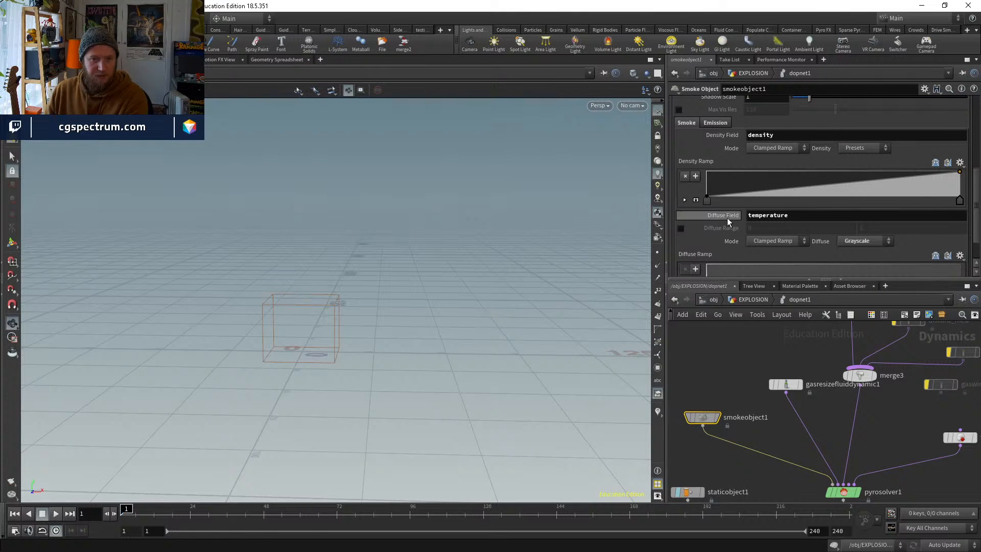
{"action": "left_click", "coordinate": [809, 216]}
{"action": "type", "text": "pre"}
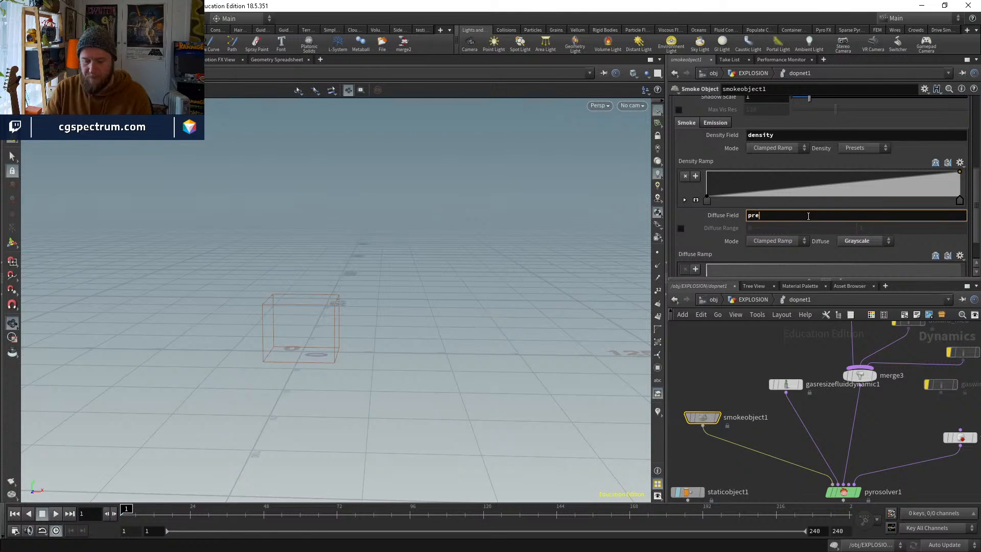
{"action": "type", "text": "ssure"}
{"action": "key", "text": "Return"}
Apply the Infra-Red preset to smokeobject1's diffuse ramp and enable a Diffuse Range of -1 to 0
{"action": "scroll", "coordinate": [869, 234], "scroll_direction": "down", "scroll_amount": 2}
{"action": "left_click", "coordinate": [866, 216]}
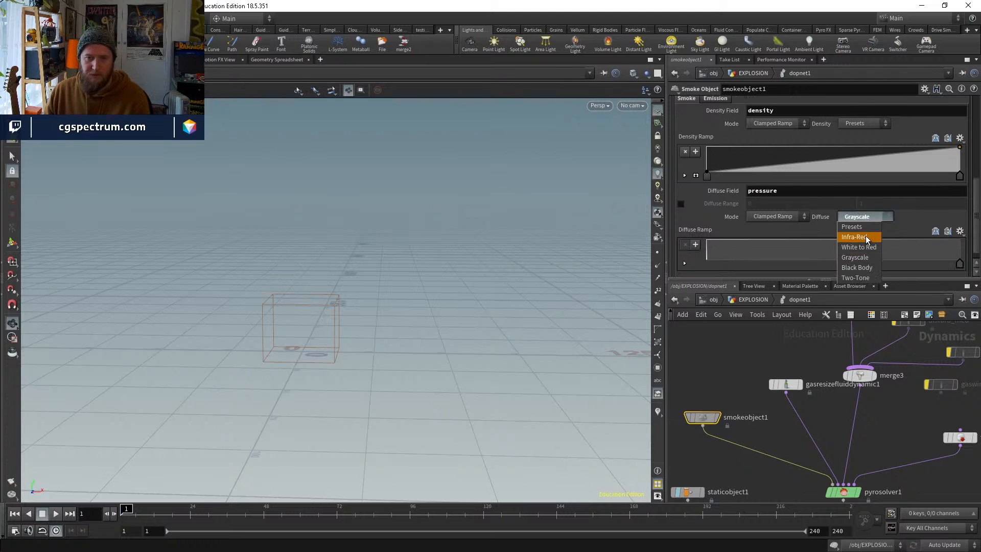
{"action": "left_click", "coordinate": [865, 235]}
{"action": "left_click", "coordinate": [681, 203]}
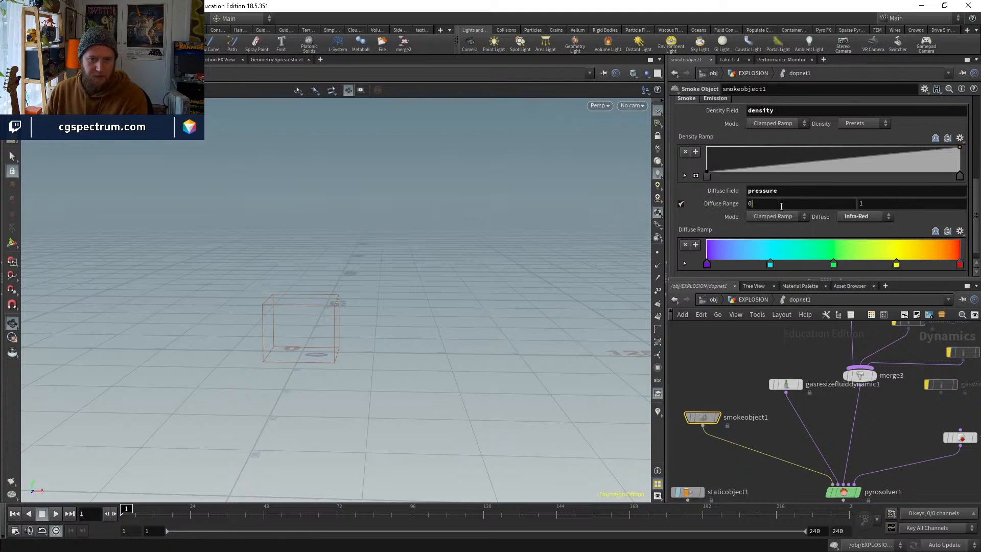
{"action": "left_click", "coordinate": [781, 205]}
{"action": "type", "text": "-1"}
{"action": "key", "text": "Tab"}
{"action": "type", "text": "0"}
{"action": "key", "text": "Return"}
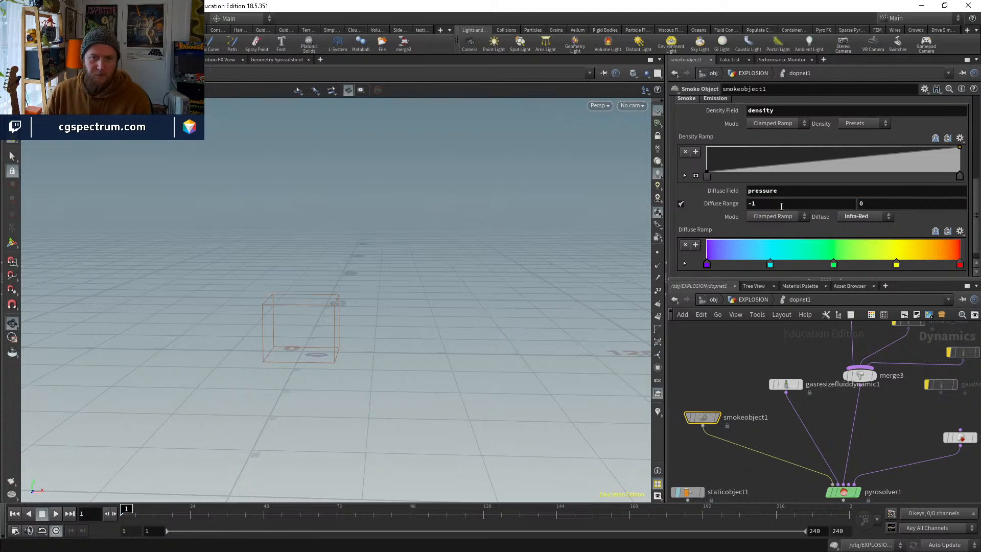
Preview the pressure colours over the first frames, return to frame 1, and set smokeobject1's Emission Scale to 0
{"action": "left_click", "coordinate": [746, 349]}
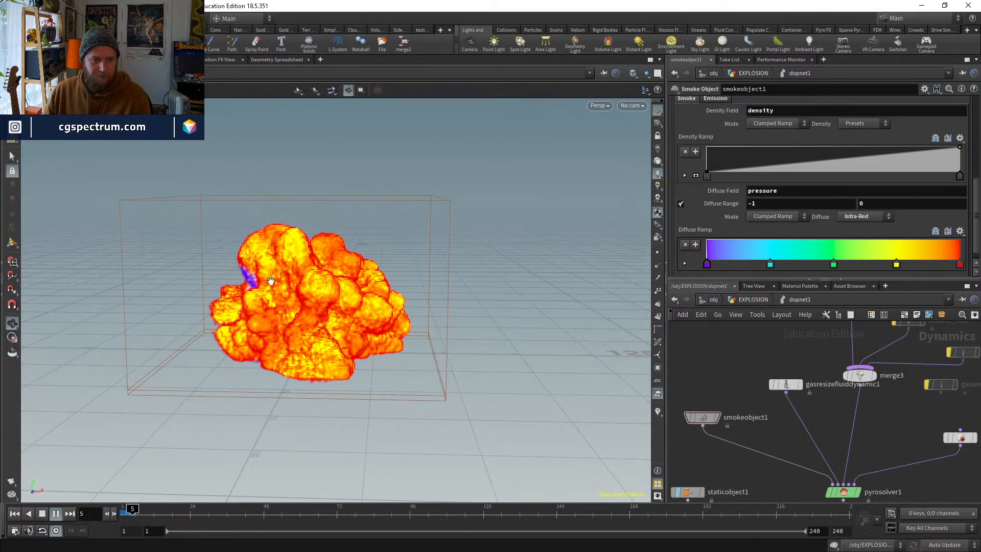
{"action": "key", "text": "Escape"}
{"action": "left_click", "coordinate": [14, 513]}
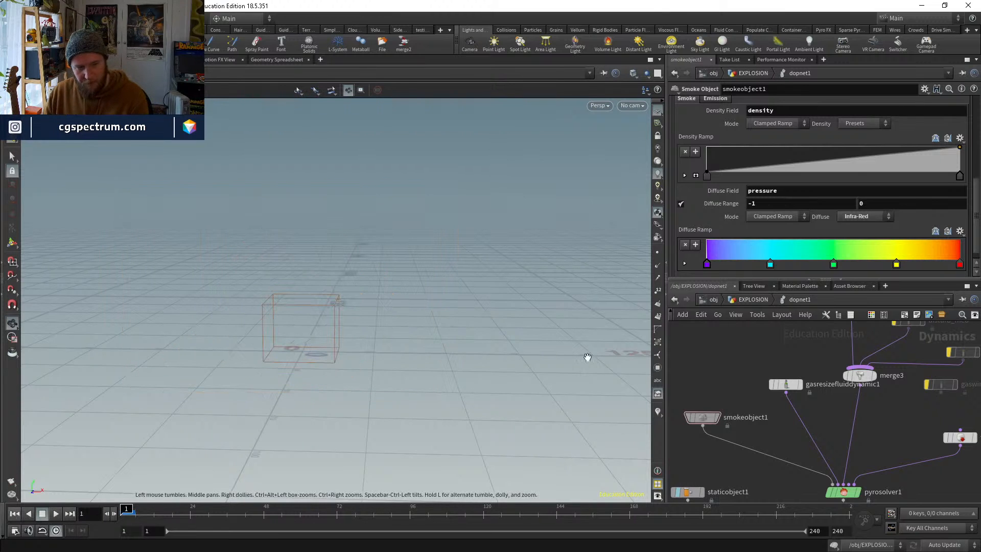
{"action": "scroll", "coordinate": [700, 203], "scroll_direction": "up", "scroll_amount": 2}
{"action": "left_click", "coordinate": [715, 184]}
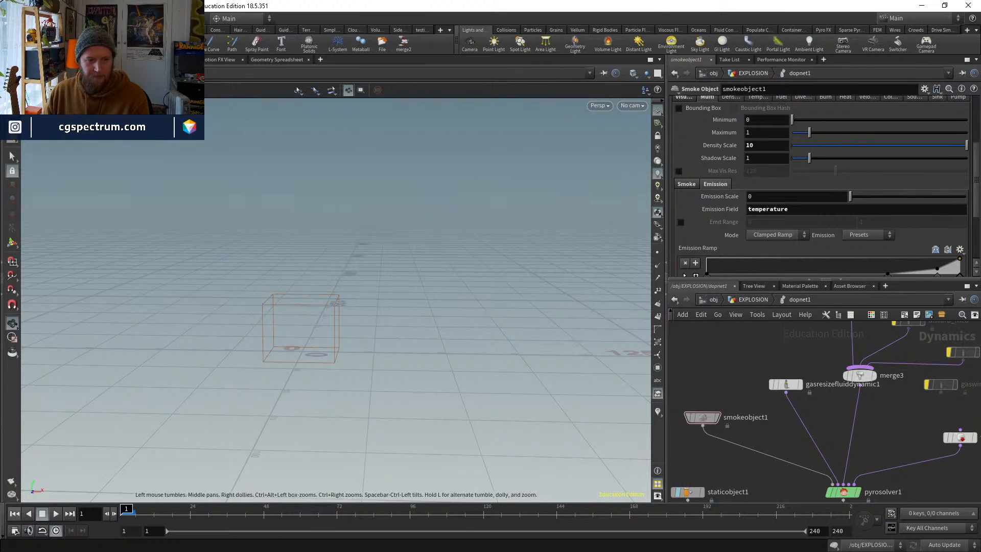
Play the simulation to about frame 18, review the pressure colours on the early frames, and return to frame 1
{"action": "left_click", "coordinate": [58, 515]}
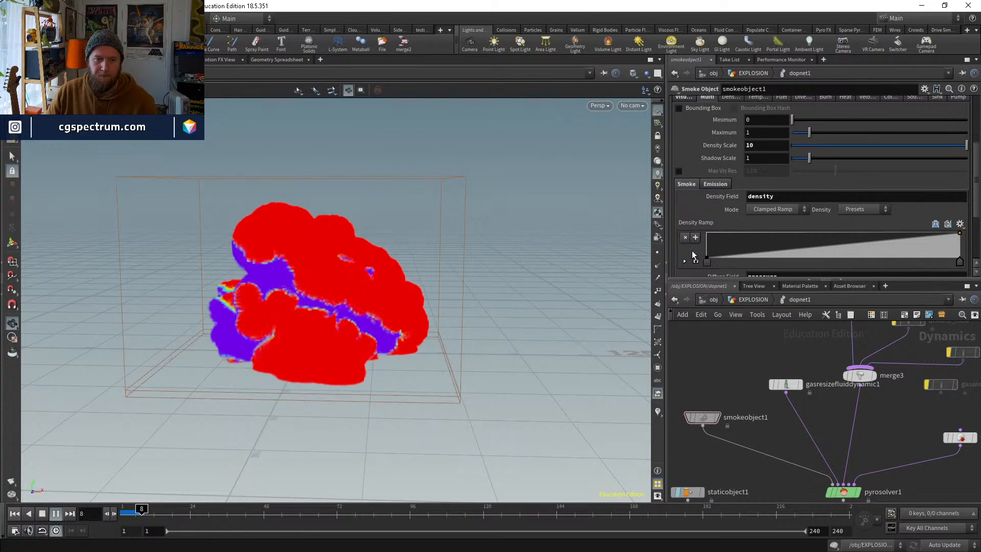
{"action": "scroll", "coordinate": [692, 256], "scroll_direction": "down", "scroll_amount": 3}
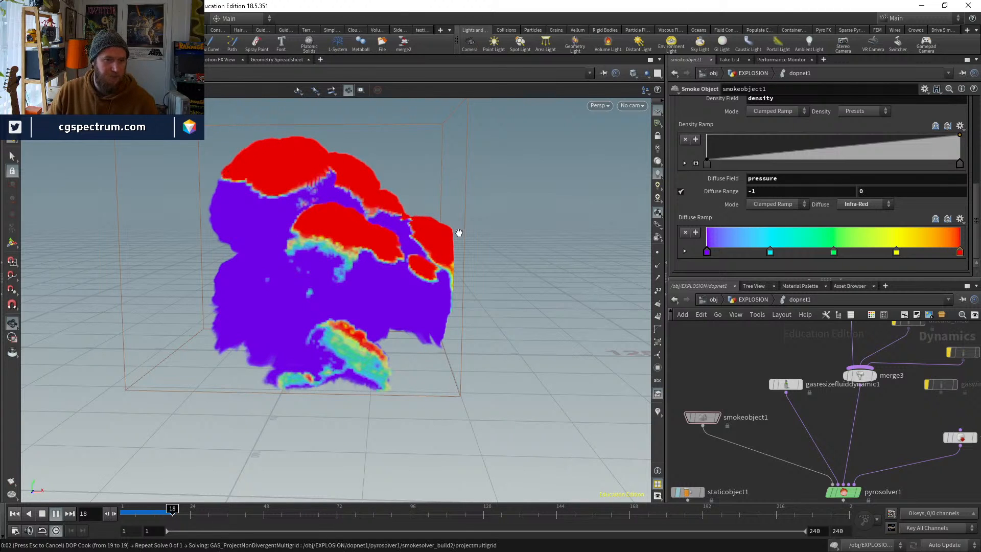
{"action": "left_click", "coordinate": [141, 515]}
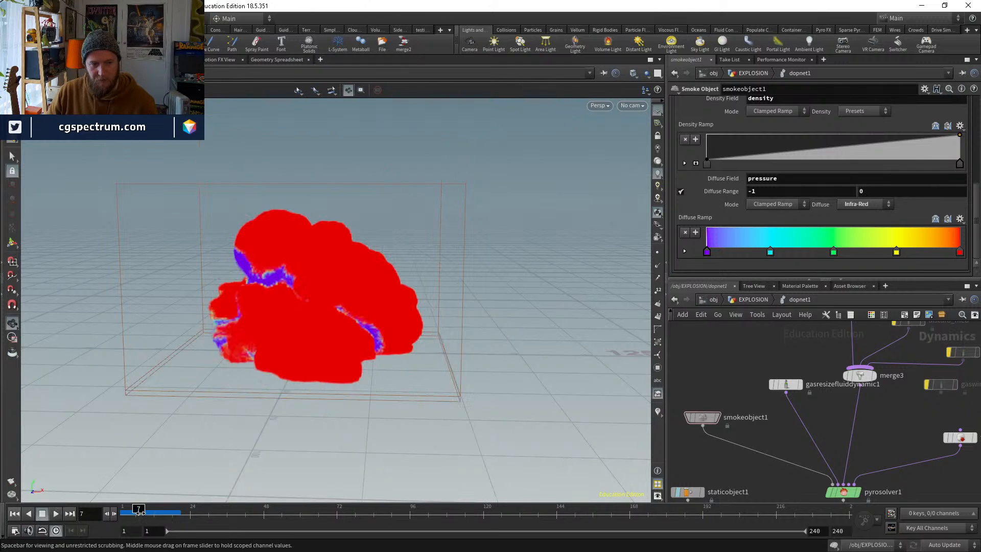
{"action": "left_click", "coordinate": [14, 514]}
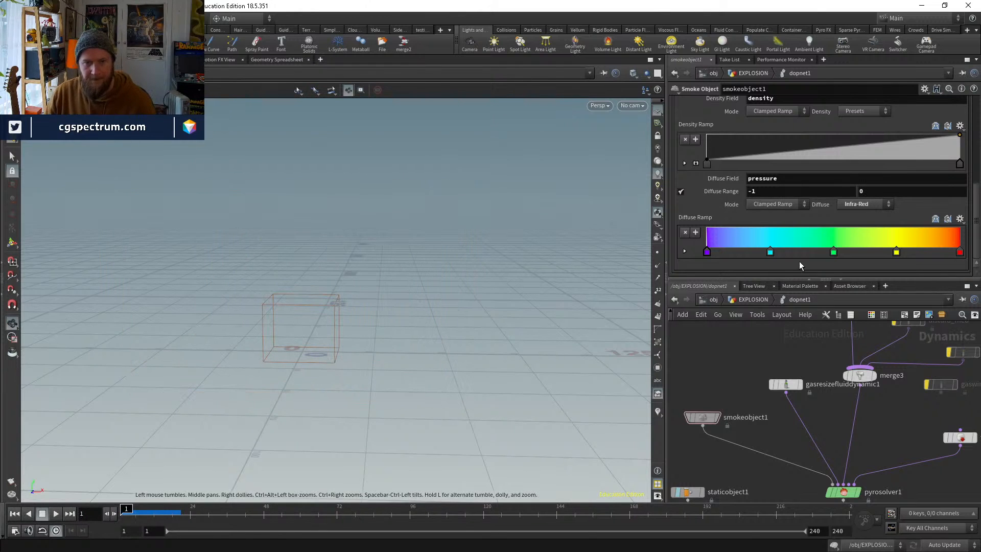
Set the Strength of disturb_large to 100
{"action": "middle_click_drag", "start_coordinate": [806, 385], "coordinate": [781, 462]}
{"action": "left_click", "coordinate": [824, 356]}
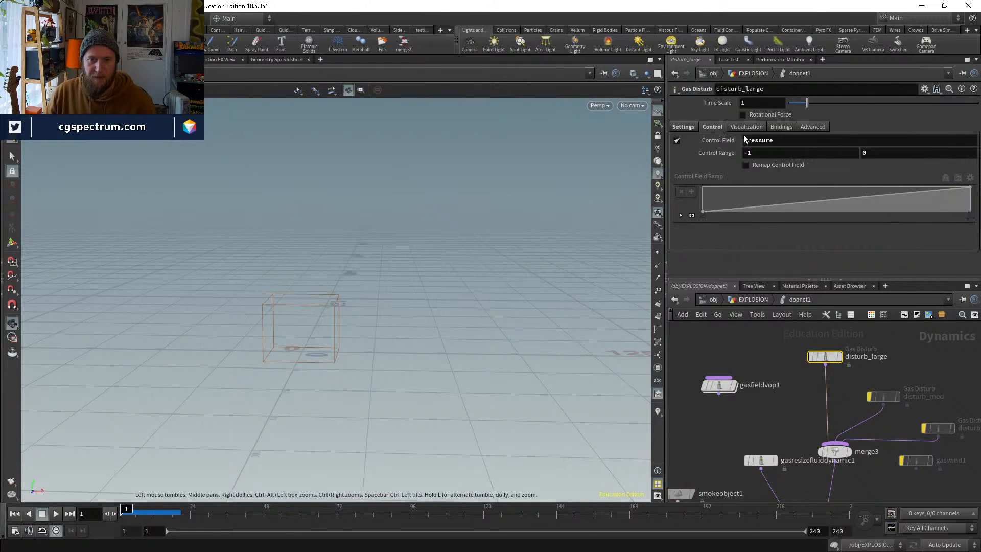
{"action": "left_click", "coordinate": [684, 127]}
{"action": "left_click", "coordinate": [756, 139]}
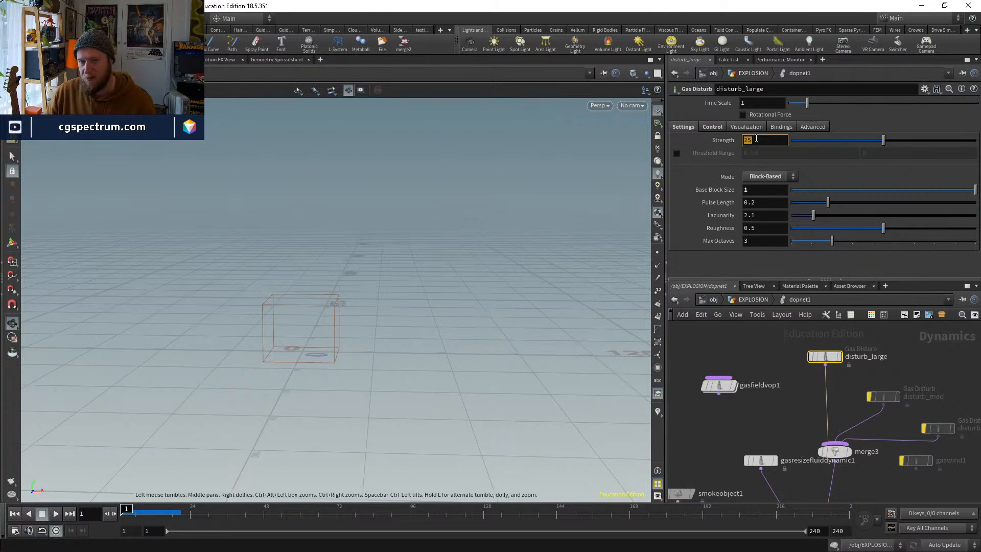
{"action": "key", "text": "Return"}
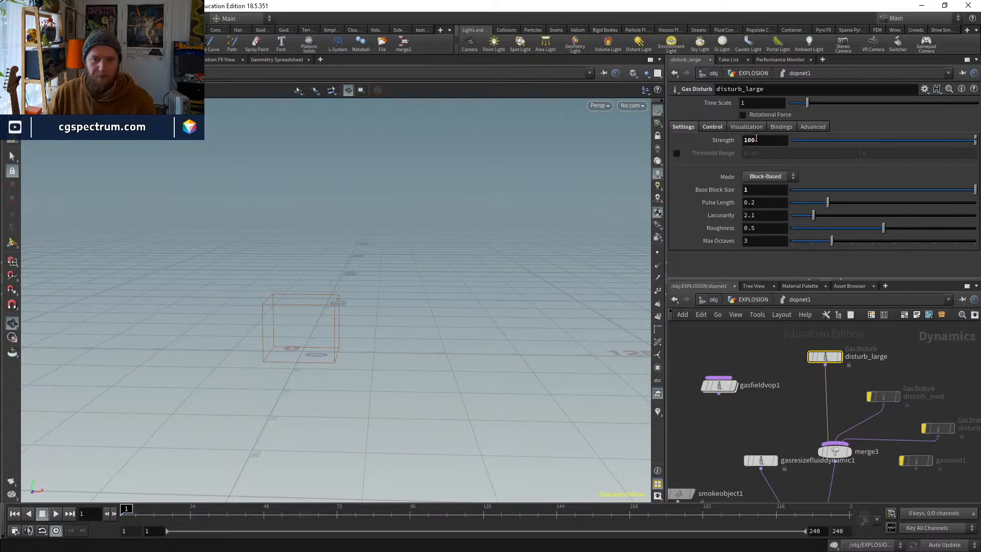
Enable Remap Control Field on disturb_large and review the first simulated frames
{"action": "left_click", "coordinate": [712, 127]}
{"action": "left_click", "coordinate": [785, 165]}
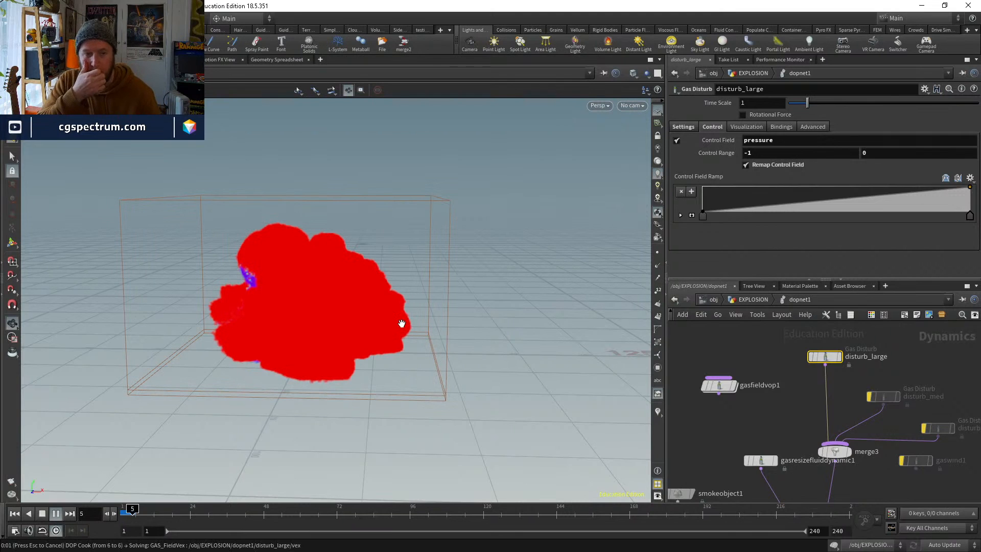
{"action": "left_click", "coordinate": [129, 511]}
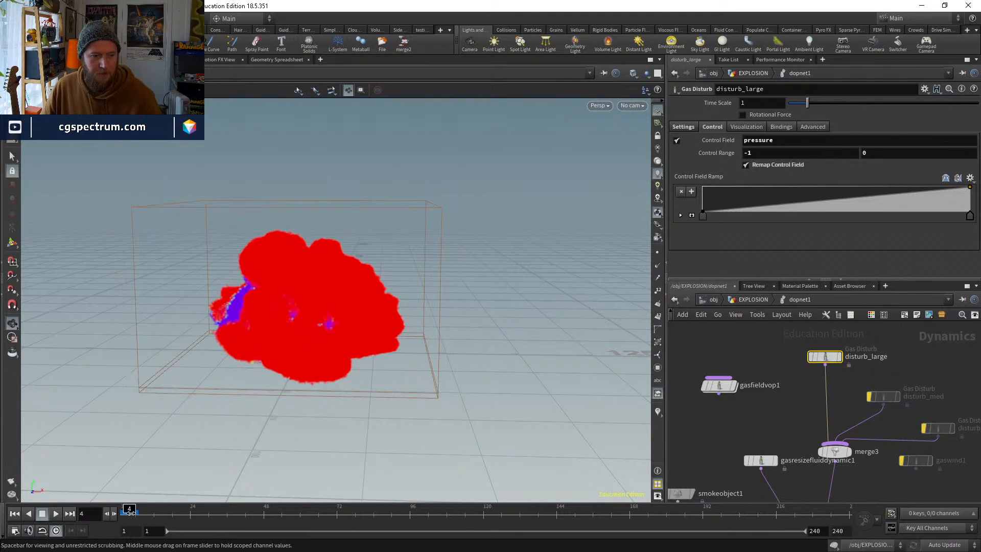
In the EXPLOSION network, place dopimportfield1 above the EXPLOSION_V1 file cache, display it, and bypass EXPLOSION_V1
{"action": "left_click", "coordinate": [755, 299]}
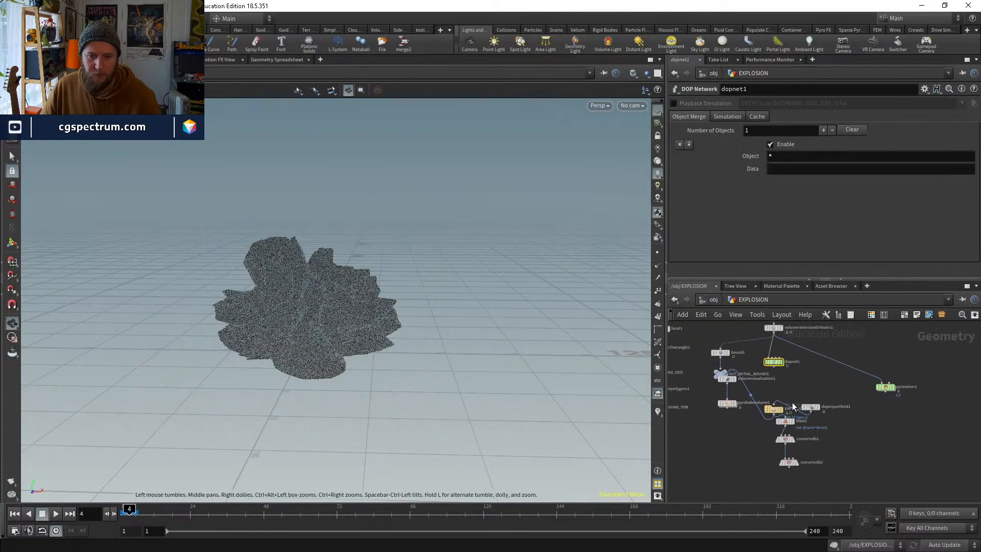
{"action": "left_click_drag", "start_coordinate": [811, 408], "coordinate": [749, 371]}
{"action": "left_click", "coordinate": [766, 371]}
{"action": "mouse_move", "coordinate": [741, 414]}
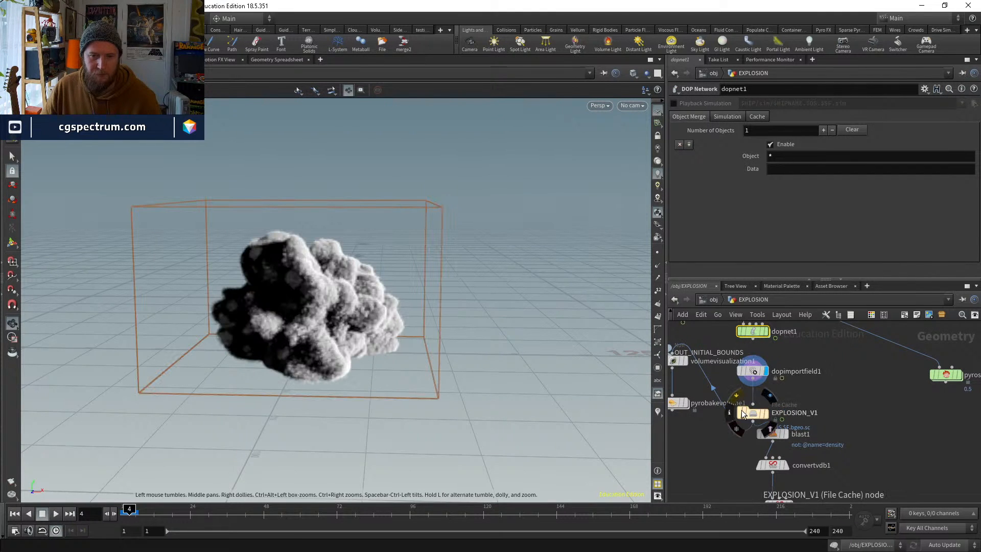
{"action": "middle_click_drag", "start_coordinate": [740, 414], "coordinate": [793, 423]}
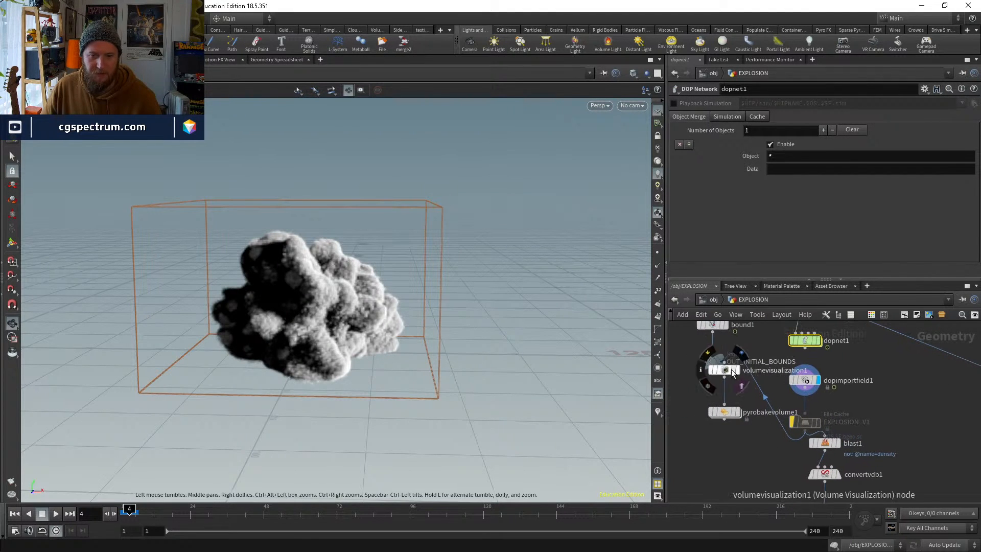
{"action": "left_click", "coordinate": [795, 382]}
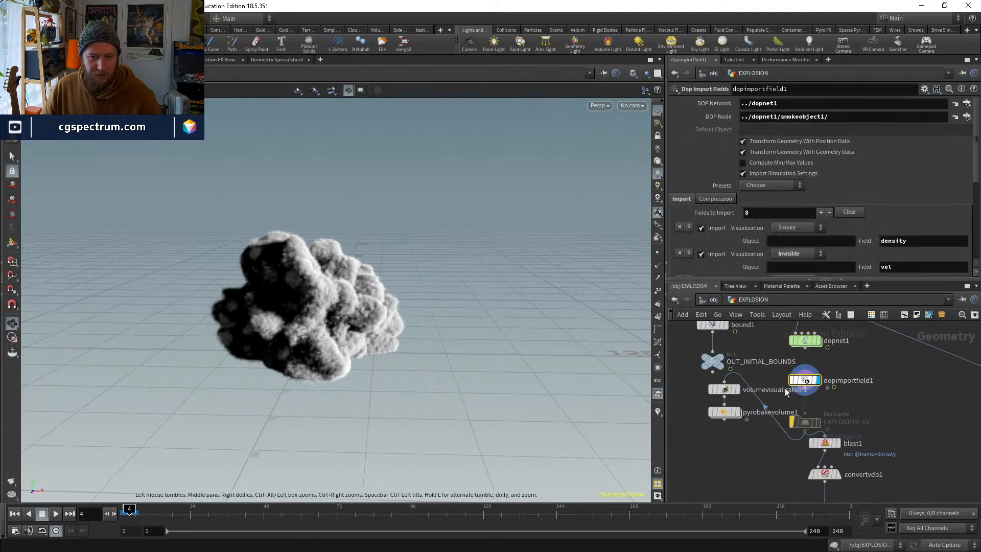
Preview the output of volumevisualization1 and switch the display back to dopimportfield1
{"action": "left_click", "coordinate": [726, 389]}
{"action": "left_click", "coordinate": [737, 389]}
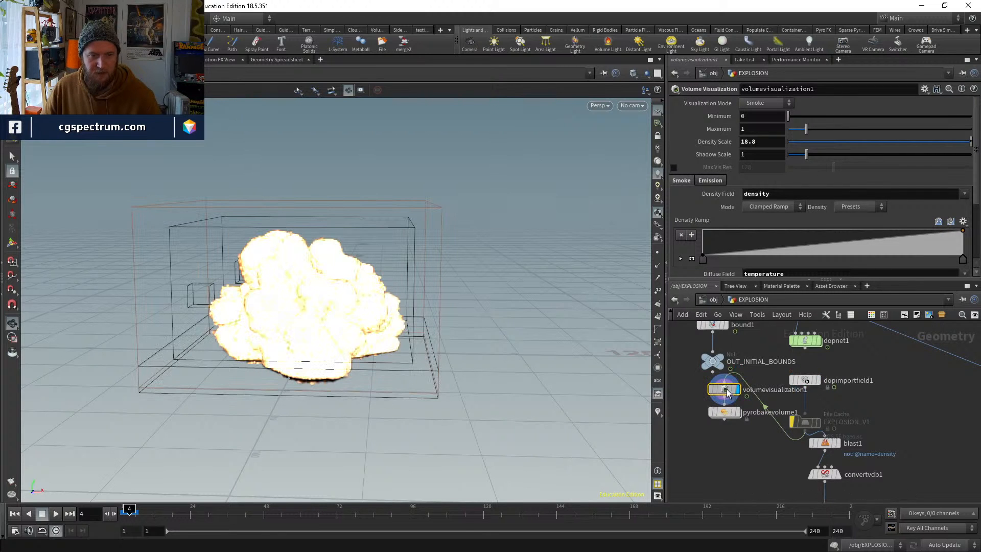
{"action": "left_click", "coordinate": [805, 380]}
{"action": "left_click", "coordinate": [818, 380]}
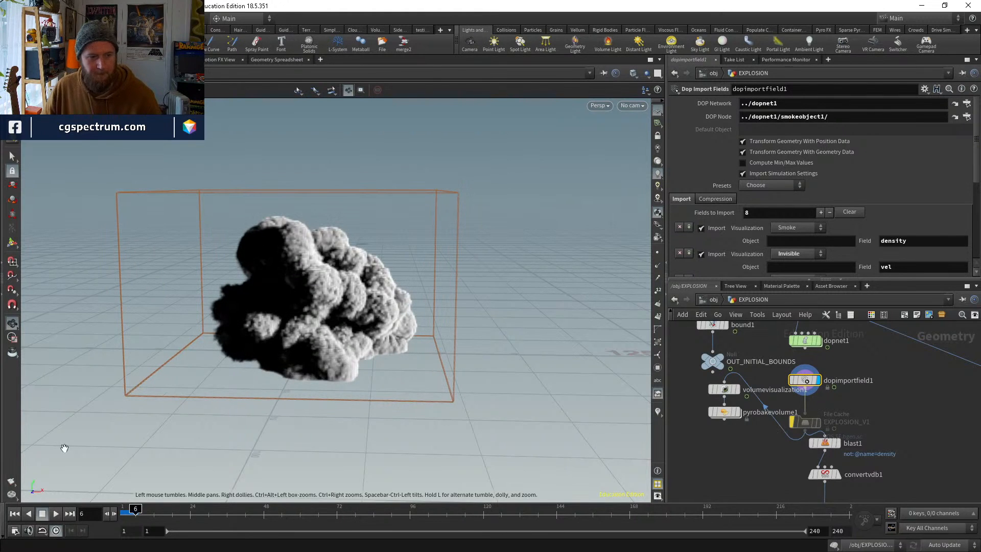
Play the simulation through dopimportfield1 to about frame 12, review the smoke shape, and return to frame 1
{"action": "left_click", "coordinate": [55, 513]}
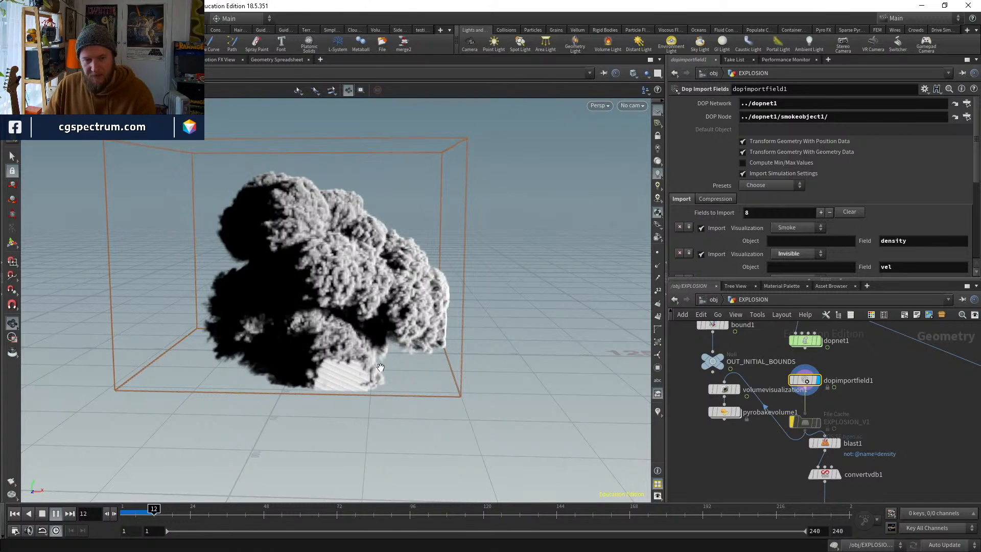
{"action": "key", "text": "Escape"}
{"action": "left_click", "coordinate": [123, 513]}
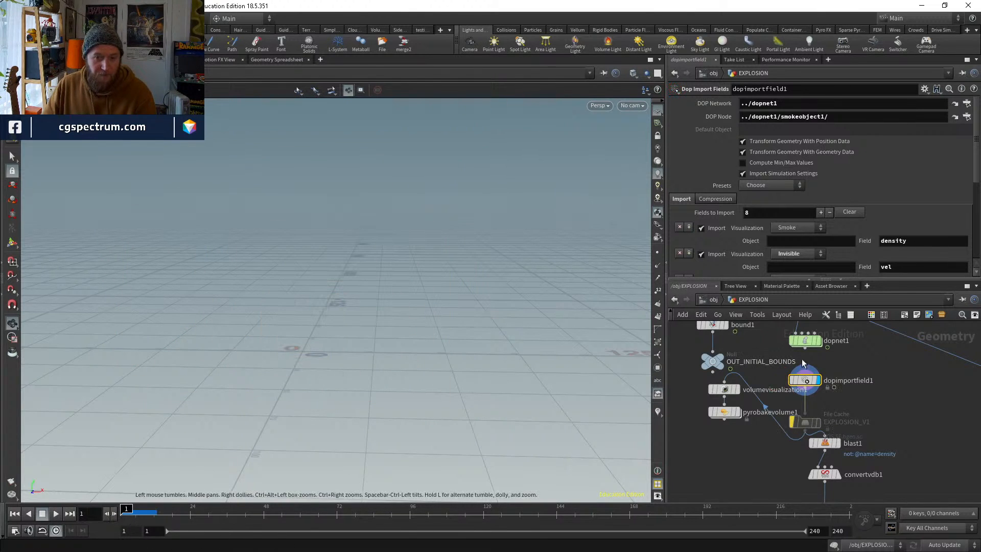
Inside dopnet1, set the Base Block Size of disturb_large to 5
{"action": "double_click", "coordinate": [807, 340]}
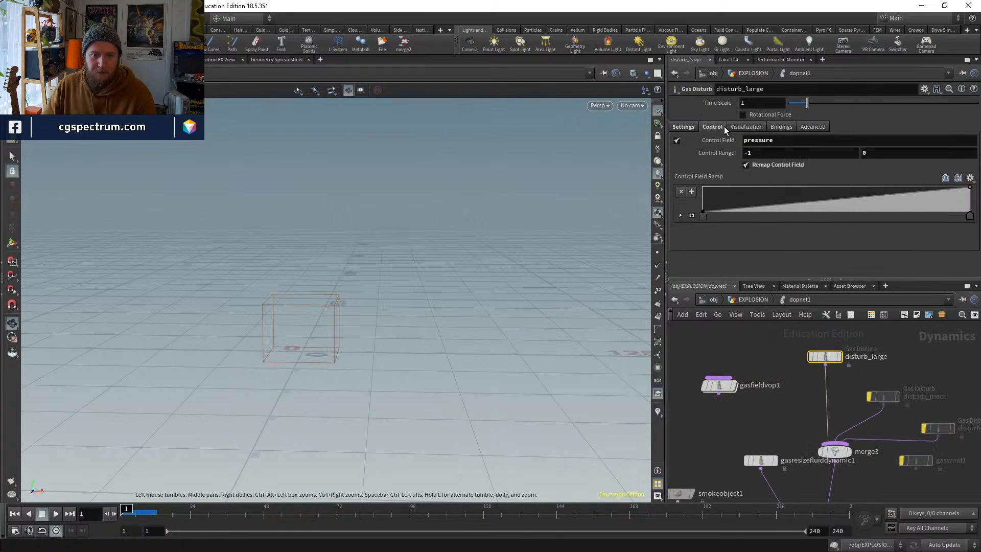
{"action": "left_click", "coordinate": [683, 127]}
{"action": "left_click", "coordinate": [761, 189]}
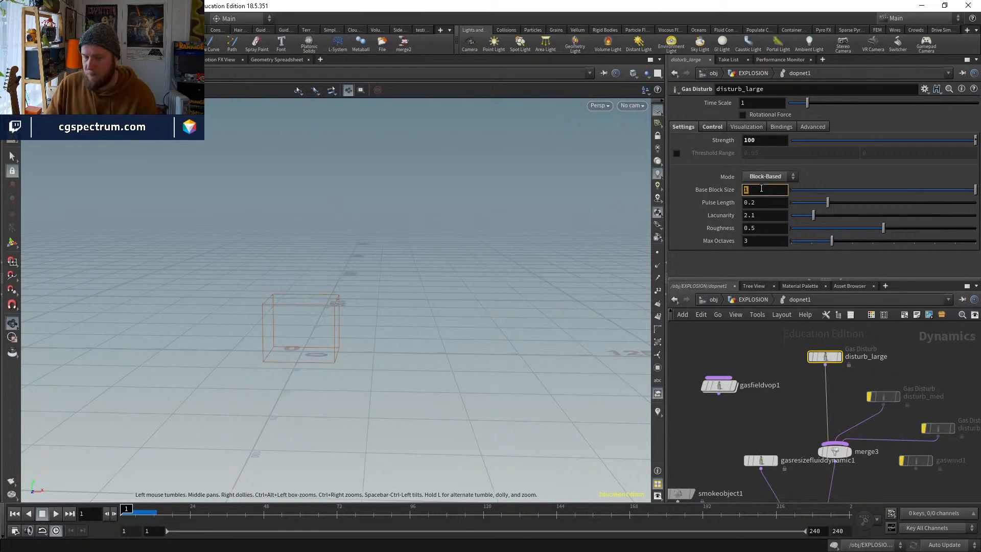
{"action": "type", "text": "5"}
{"action": "key", "text": "Return"}
{"action": "left_click", "coordinate": [781, 379]}
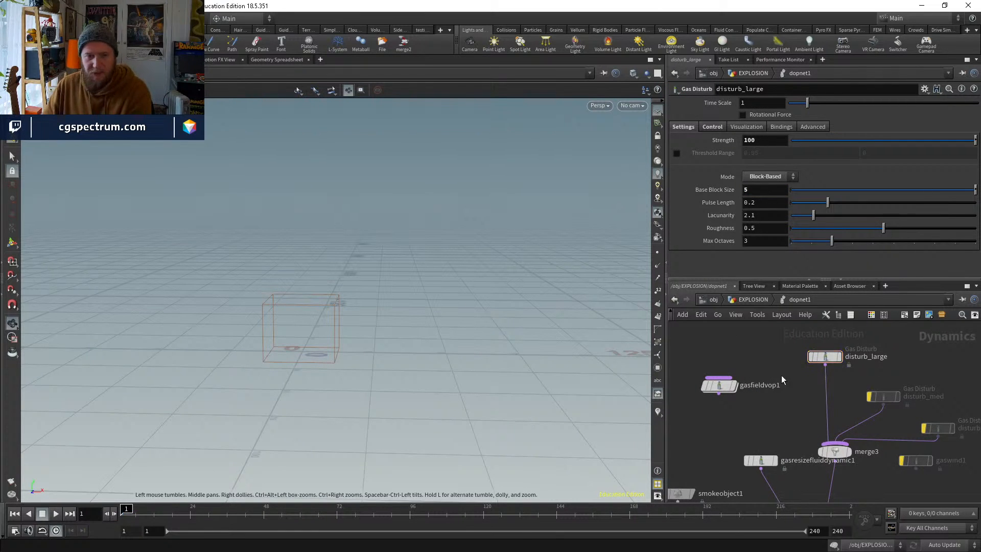
Go back to the EXPLOSION network, play the simulation to about frame 15 to review the larger disturbance blocks, and return to frame 1
{"action": "left_click", "coordinate": [752, 299]}
{"action": "key", "text": "Up"}
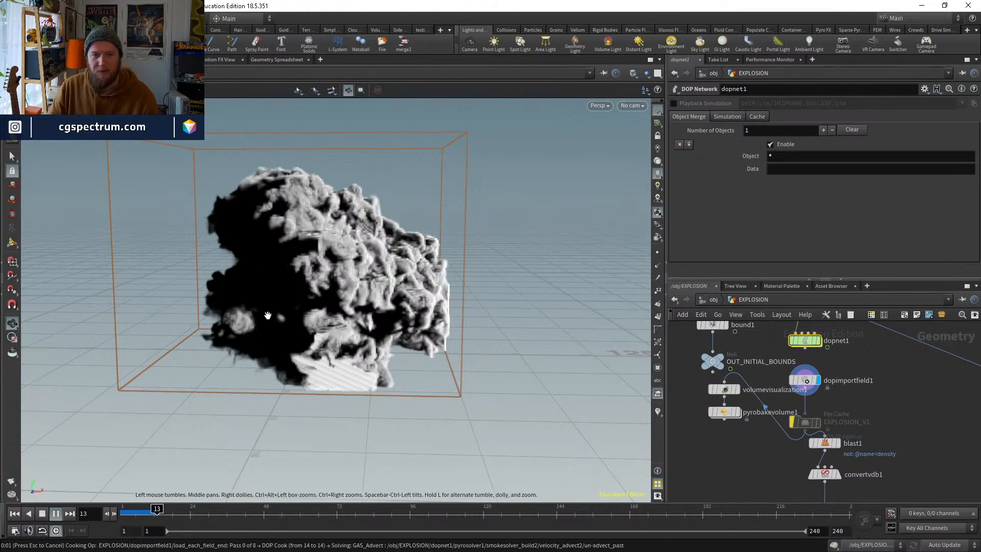
{"action": "key", "text": "Escape"}
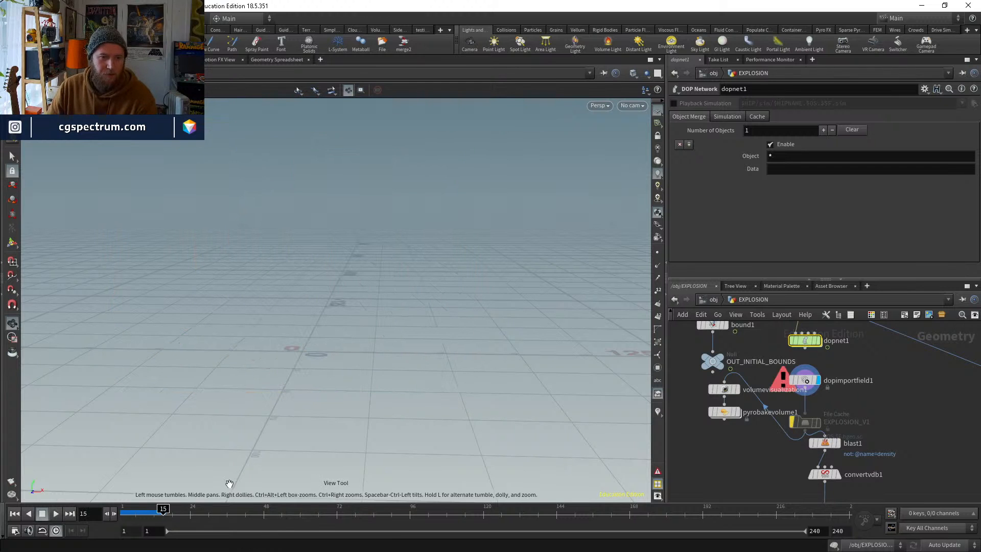
{"action": "mouse_move", "coordinate": [120, 514]}
{"action": "left_mouse_down"}
{"action": "mouse_move", "coordinate": [148, 514]}
{"action": "mouse_move", "coordinate": [123, 511]}
{"action": "left_mouse_up"}
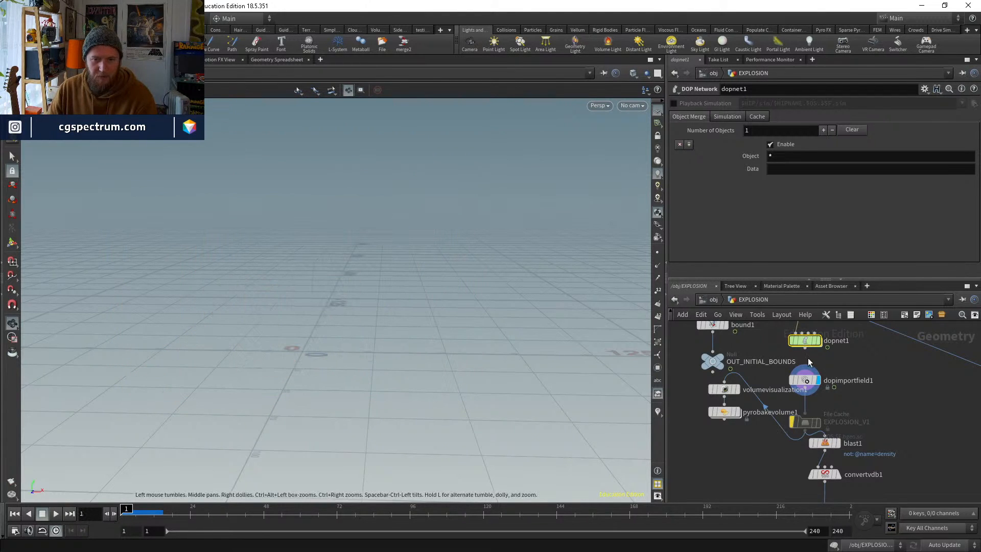
Inside dopnet1, set the Strength of disturb_large to 50
{"action": "double_click", "coordinate": [805, 341]}
{"action": "double_click", "coordinate": [761, 141]}
{"action": "type", "text": "50"}
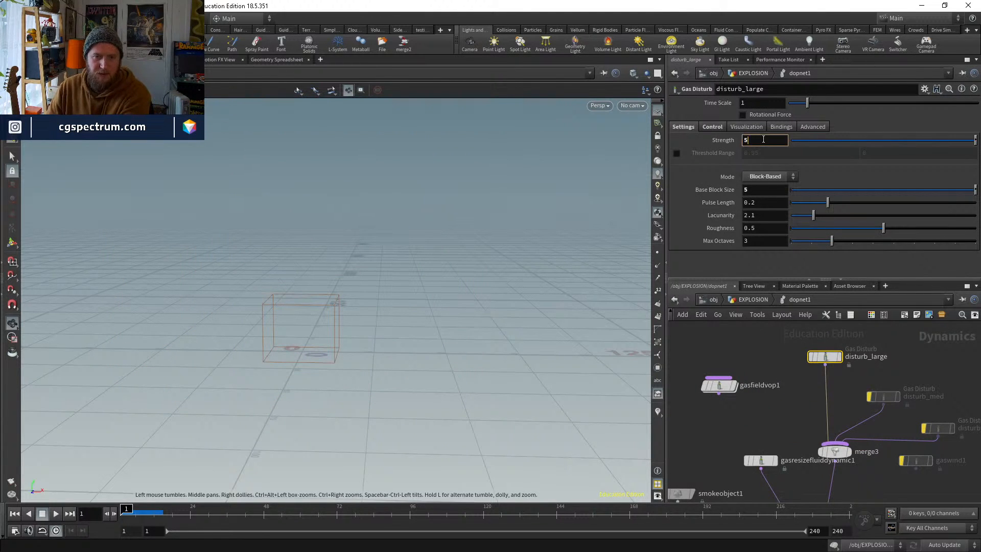
Set disturb_large's Strength to 50 and play the simulation, viewing the smoke in the EXPLOSION network
{"action": "key", "text": "Return"}
{"action": "left_click", "coordinate": [772, 367]}
{"action": "key", "text": "Up"}
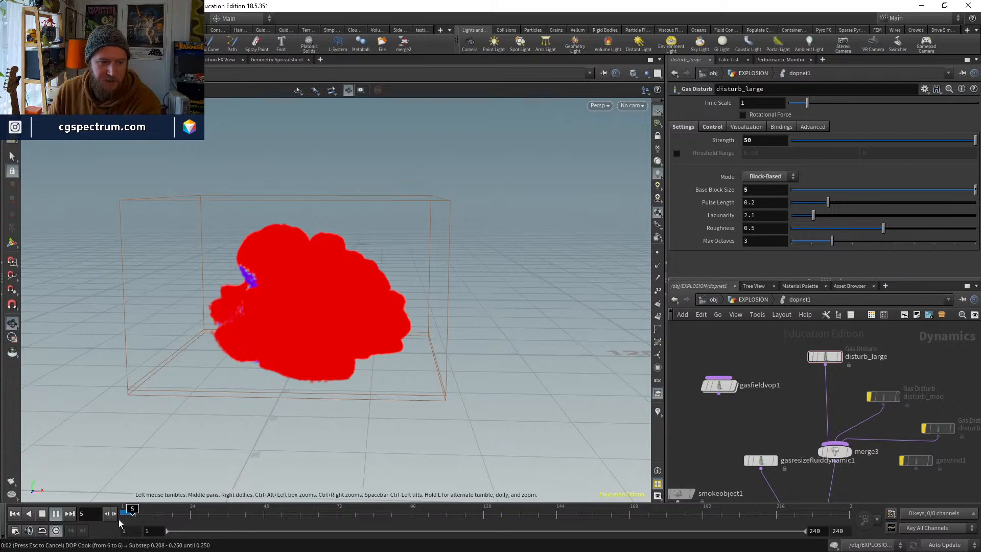
{"action": "left_click_drag", "start_coordinate": [126, 514], "coordinate": [134, 514]}
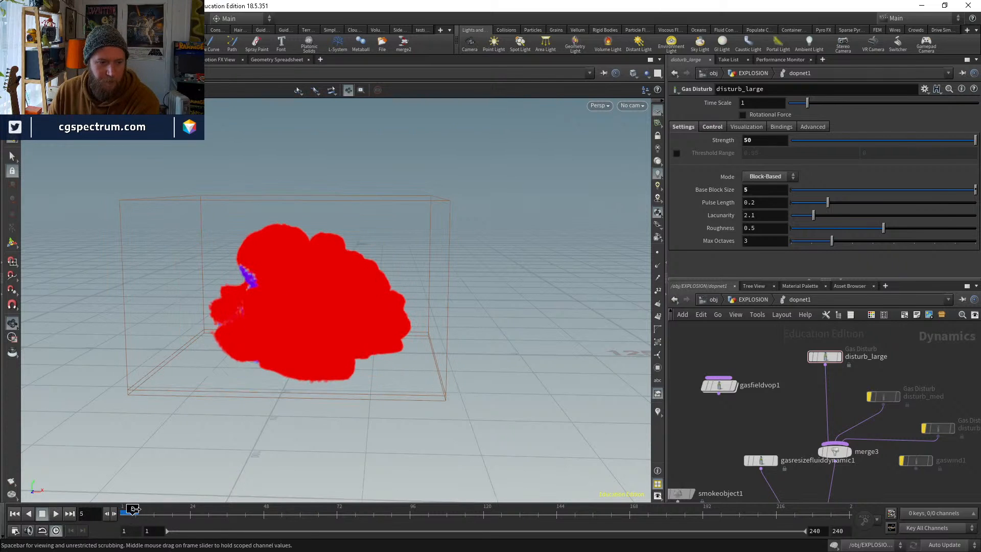
{"action": "key", "text": "u"}
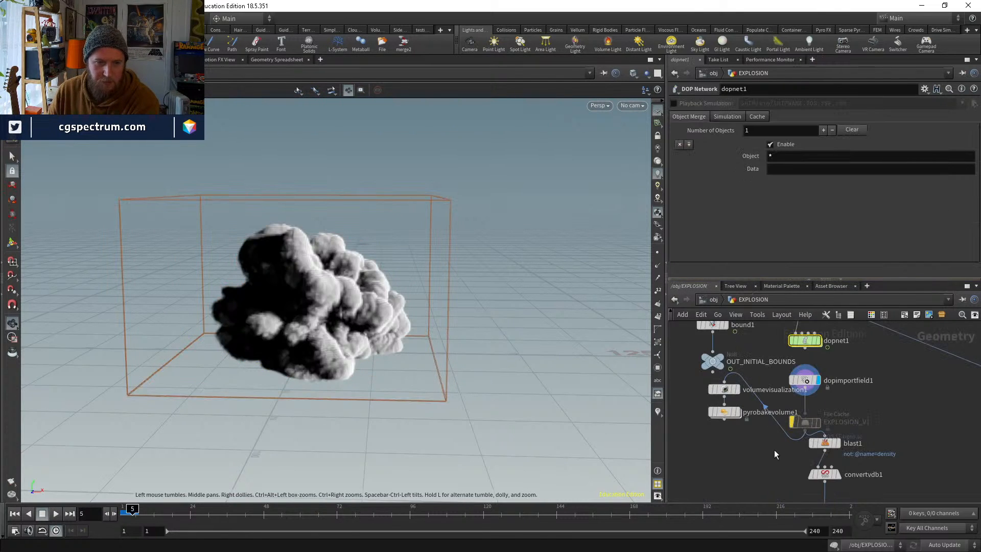
{"action": "key", "text": "Up"}
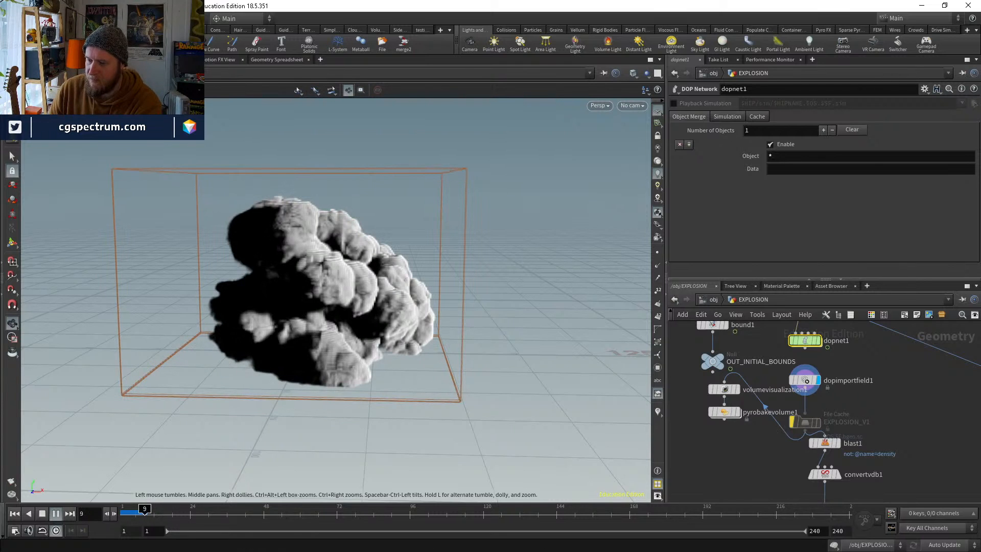
Switch to the browser to examine the mushroom cloud reference photo, and return to Houdini
{"action": "key", "text": "alt+Tab"}
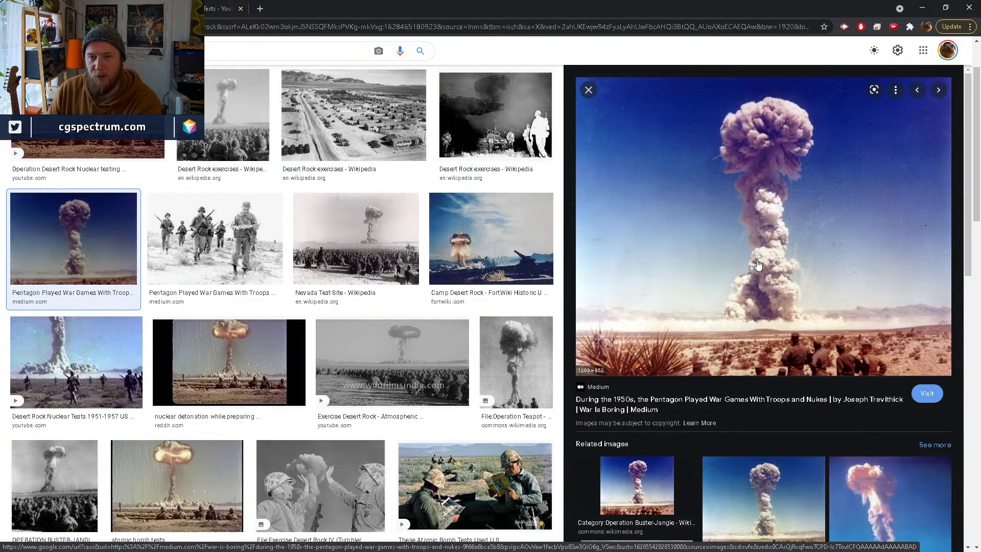
{"action": "scroll", "coordinate": [692, 267], "scroll_direction": "down", "scroll_amount": 1}
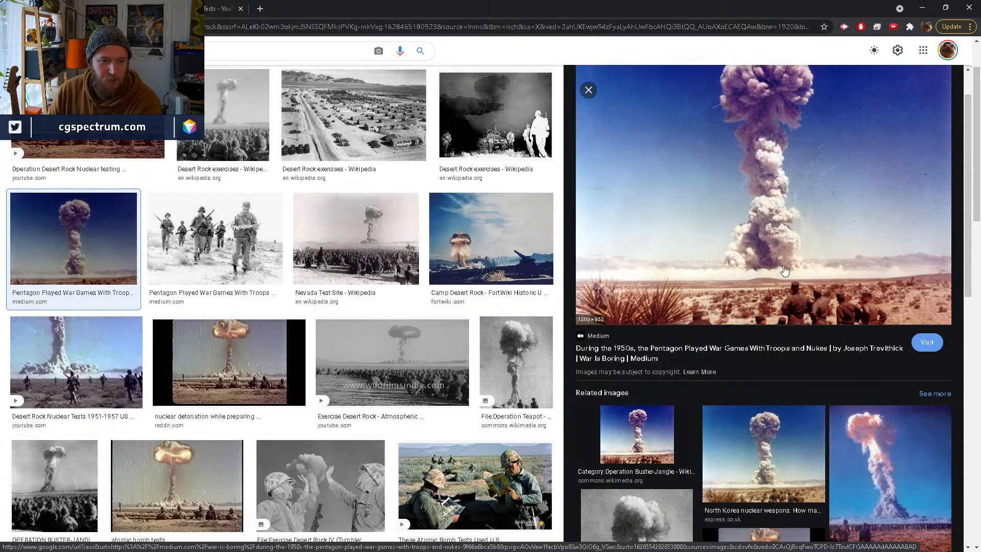
{"action": "scroll", "coordinate": [797, 281], "scroll_direction": "down", "scroll_amount": 1}
{"action": "scroll", "coordinate": [794, 284], "scroll_direction": "down", "scroll_amount": 1}
{"action": "scroll", "coordinate": [785, 306], "scroll_direction": "up", "scroll_amount": 3}
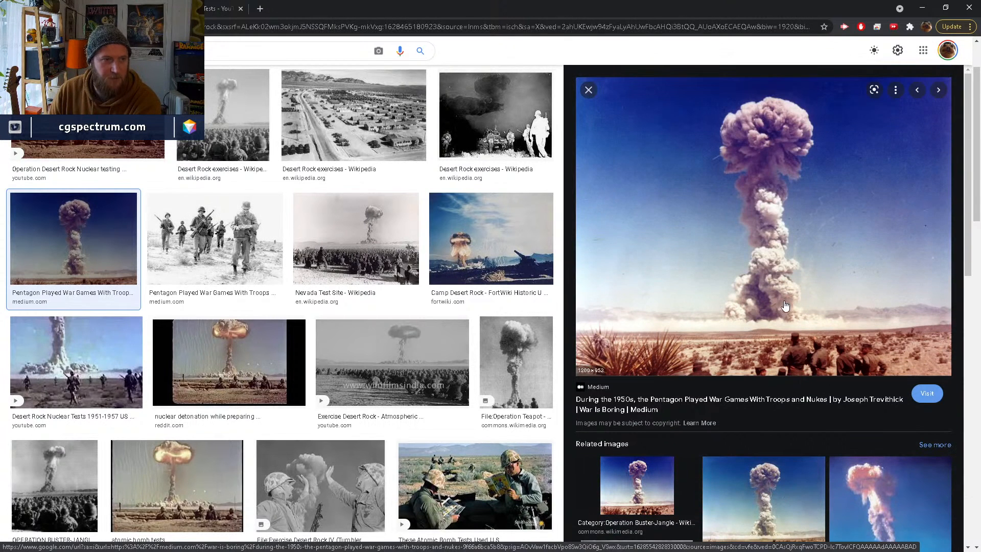
{"action": "left_click", "coordinate": [919, 6]}
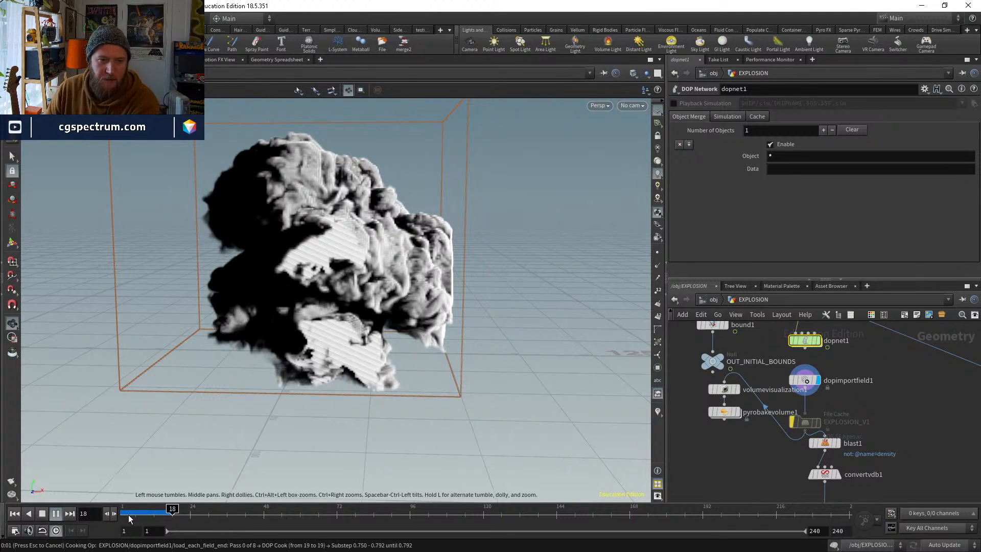
Stop the simulation at frame 14 and open the smokeobject1 parameters inside dopnet1
{"action": "left_click_drag", "start_coordinate": [129, 513], "coordinate": [160, 514]}
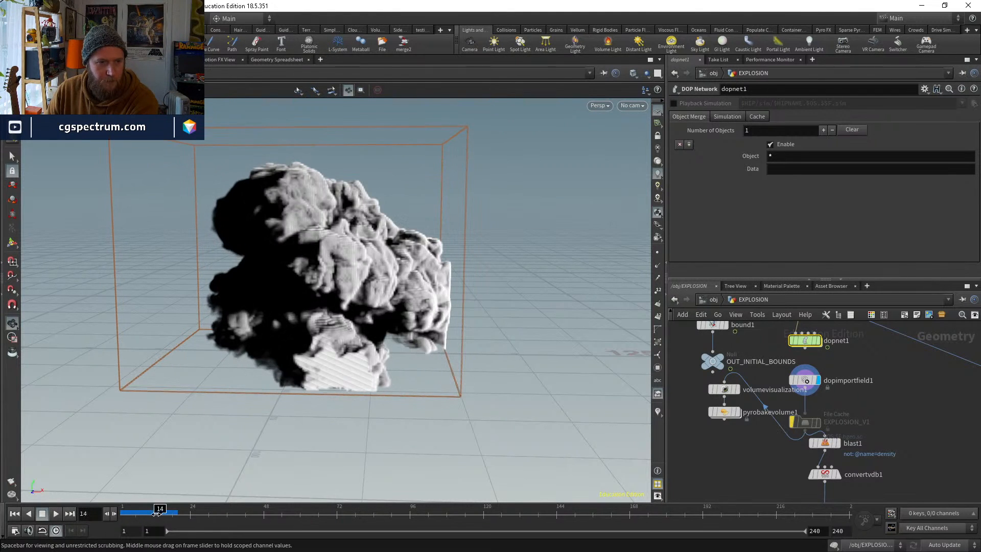
{"action": "middle_click_drag", "start_coordinate": [872, 379], "coordinate": [864, 424]}
{"action": "double_click", "coordinate": [798, 383]}
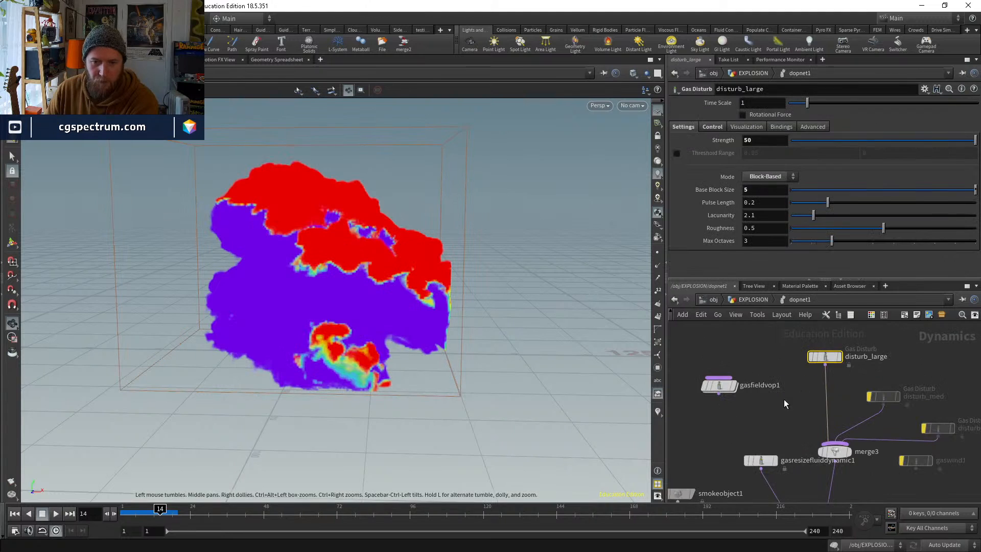
{"action": "middle_click_drag", "start_coordinate": [784, 399], "coordinate": [860, 330]}
{"action": "left_click", "coordinate": [759, 423]}
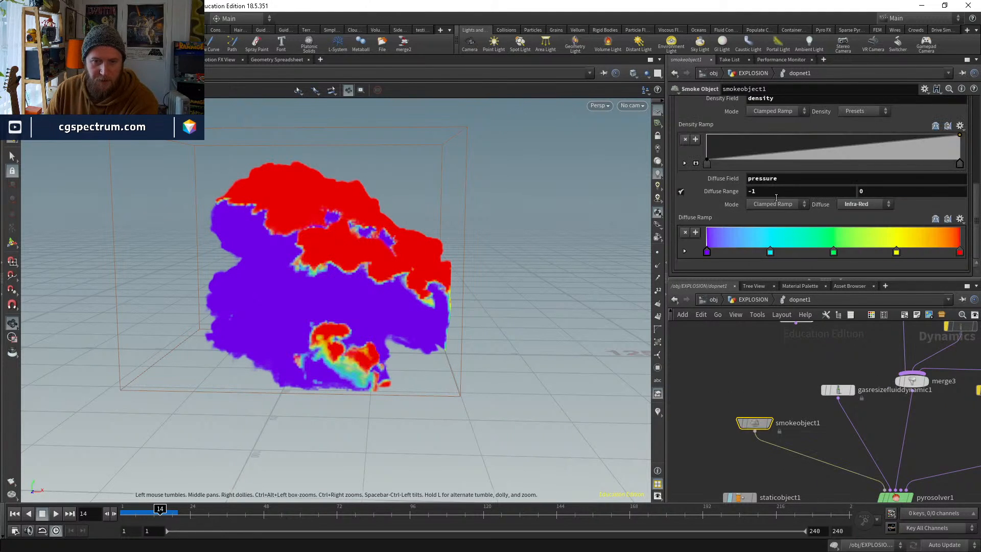
Try 1 and 5 as the upper limit of smokeobject1's pressure Diffuse Range and restore it to 0
{"action": "key", "text": "BackSpace"}
{"action": "type", "text": "1"}
{"action": "key", "text": "Return"}
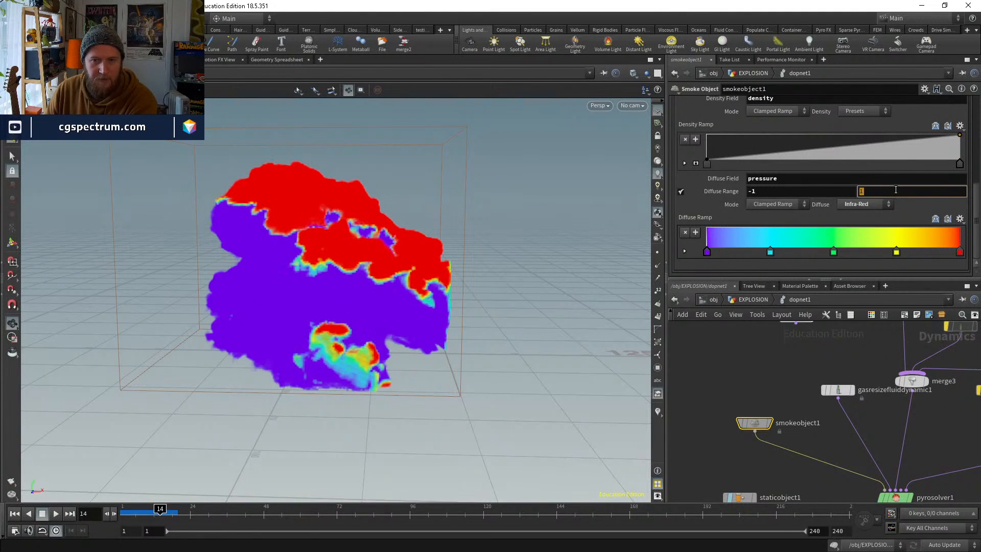
{"action": "type", "text": "5"}
{"action": "key", "text": "Return"}
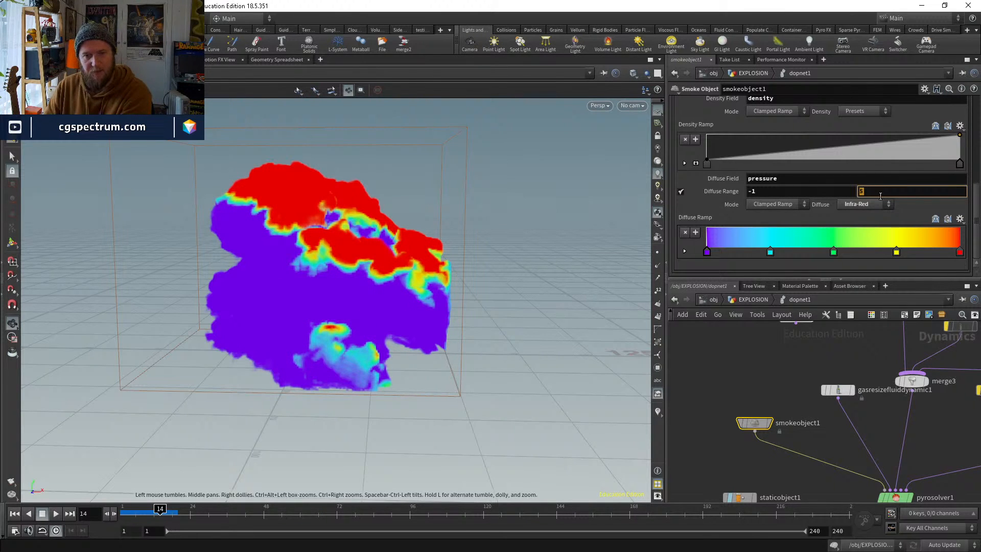
{"action": "type", "text": "0"}
{"action": "key", "text": "Return"}
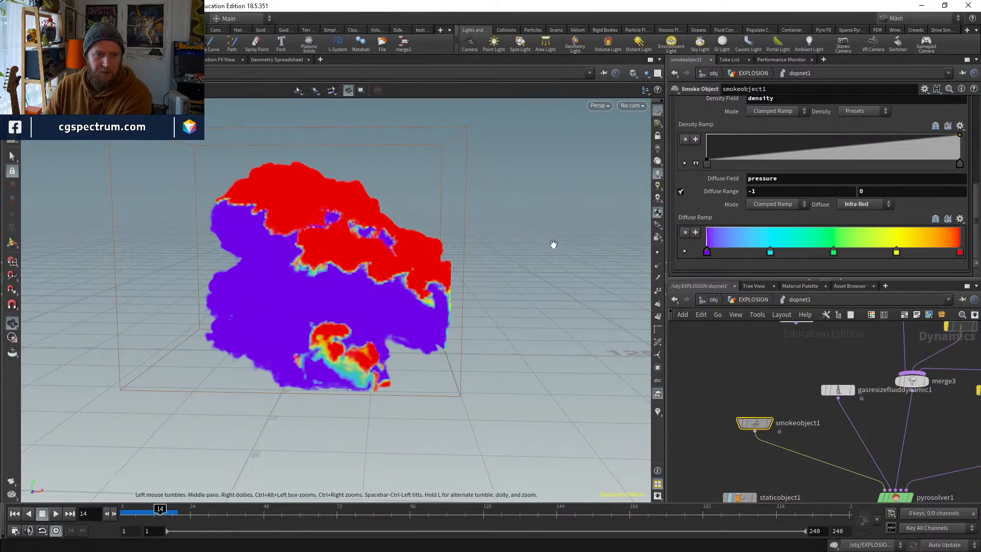
Raise the upper limit of smokeobject1's pressure Diffuse Range to 10, trying 5 first
{"action": "double_click", "coordinate": [880, 191]}
{"action": "type", "text": "5"}
{"action": "key", "text": "Return"}
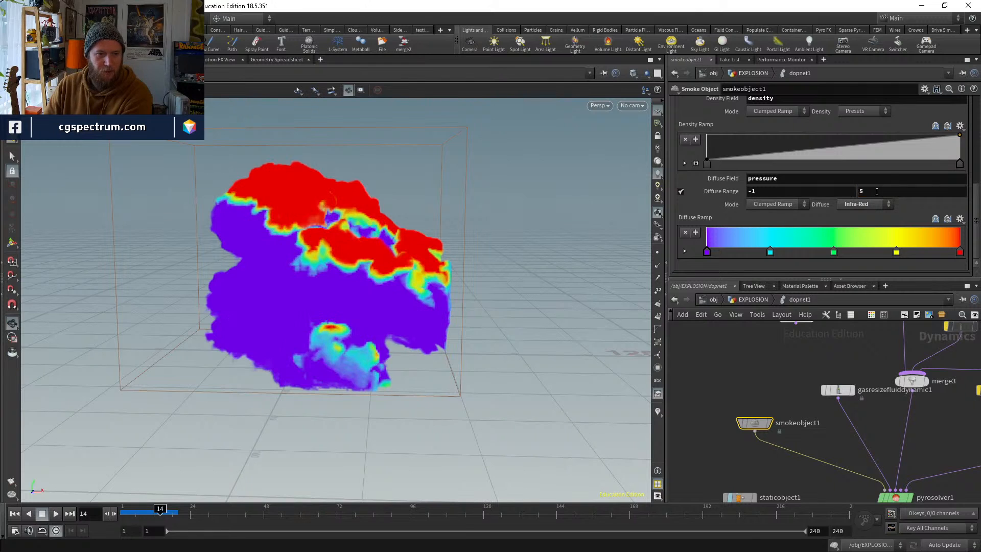
{"action": "double_click", "coordinate": [877, 191]}
{"action": "type", "text": "10"}
{"action": "key", "text": "Return"}
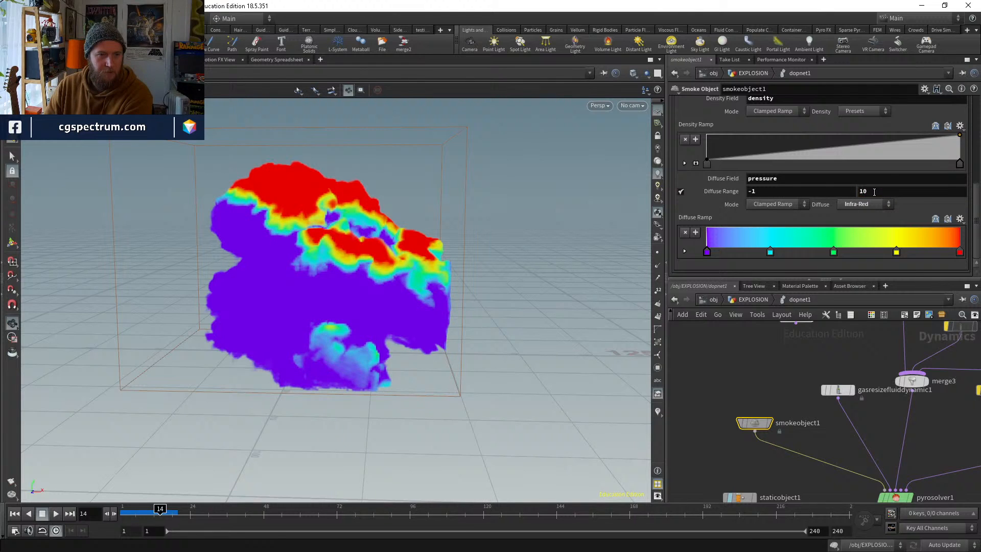
Set the lower limit of smokeobject1's pressure Diffuse Range to -10, trying 0 first
{"action": "double_click", "coordinate": [781, 191]}
{"action": "type", "text": "0"}
{"action": "key", "text": "Return"}
{"action": "double_click", "coordinate": [782, 191]}
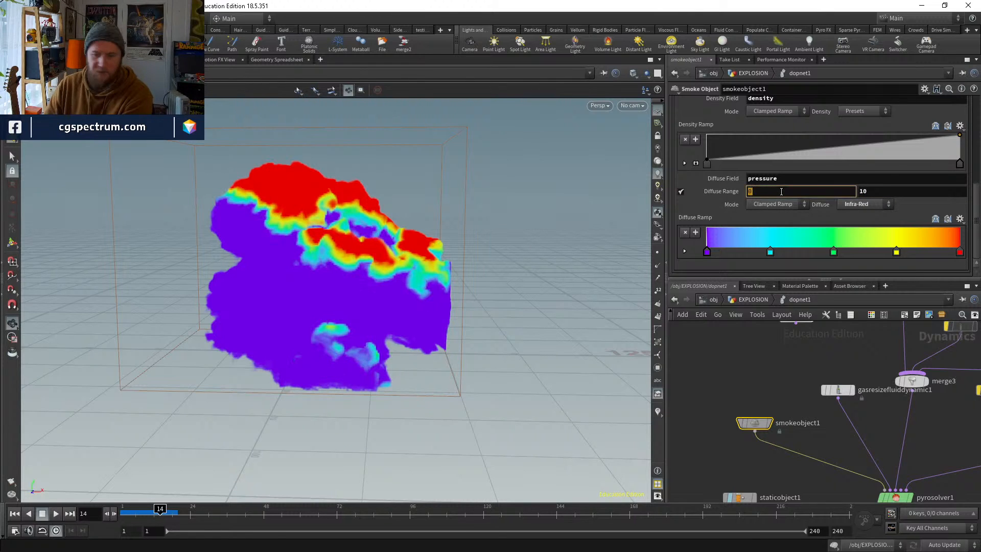
{"action": "type", "text": "-10"}
{"action": "key", "text": "Return"}
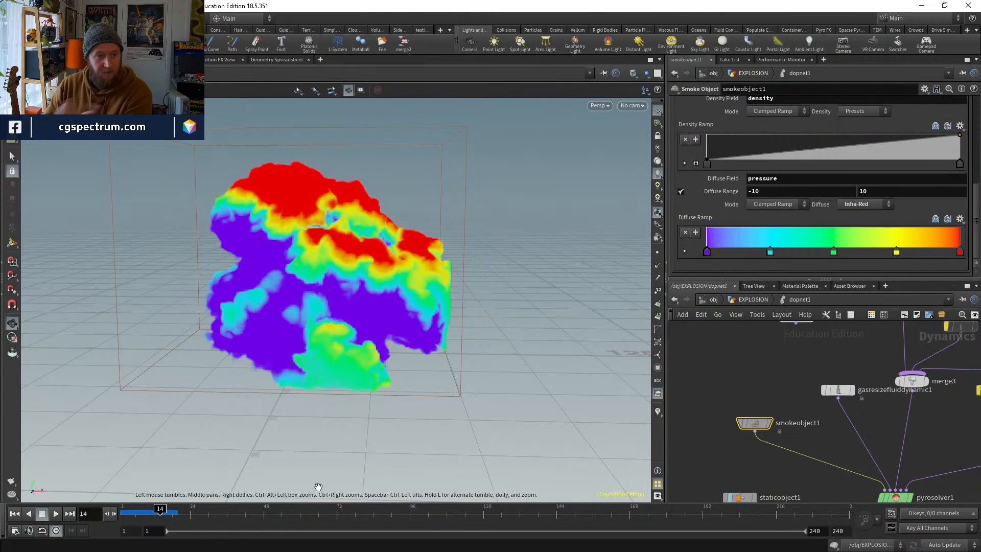
Bypass disturb_large and replay the simulation from frame 1 to compare the undisturbed pressure field
{"action": "left_click", "coordinate": [136, 510]}
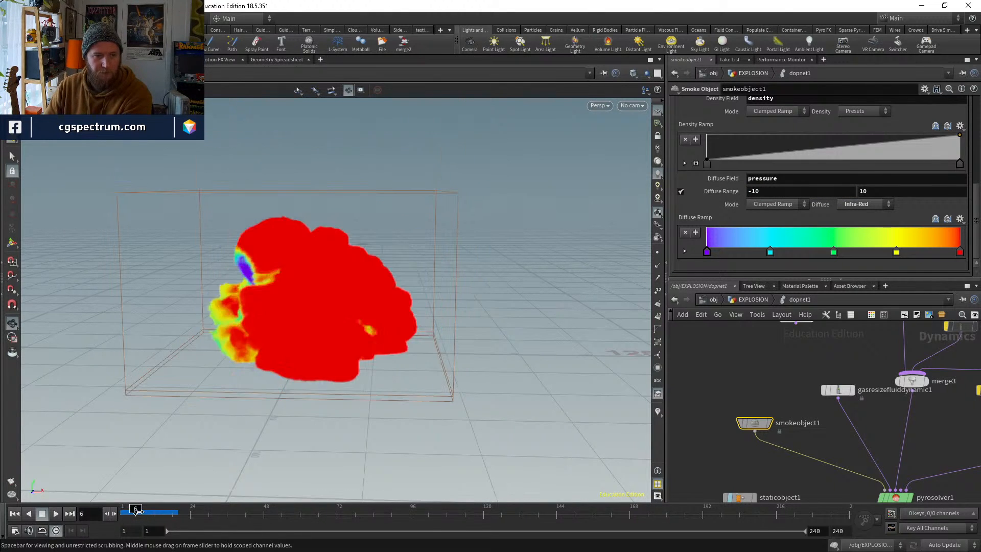
{"action": "left_click", "coordinate": [15, 513]}
{"action": "middle_click_drag", "start_coordinate": [872, 423], "coordinate": [794, 511]}
{"action": "left_click", "coordinate": [809, 377]}
{"action": "middle_click_drag", "start_coordinate": [810, 434], "coordinate": [781, 418]}
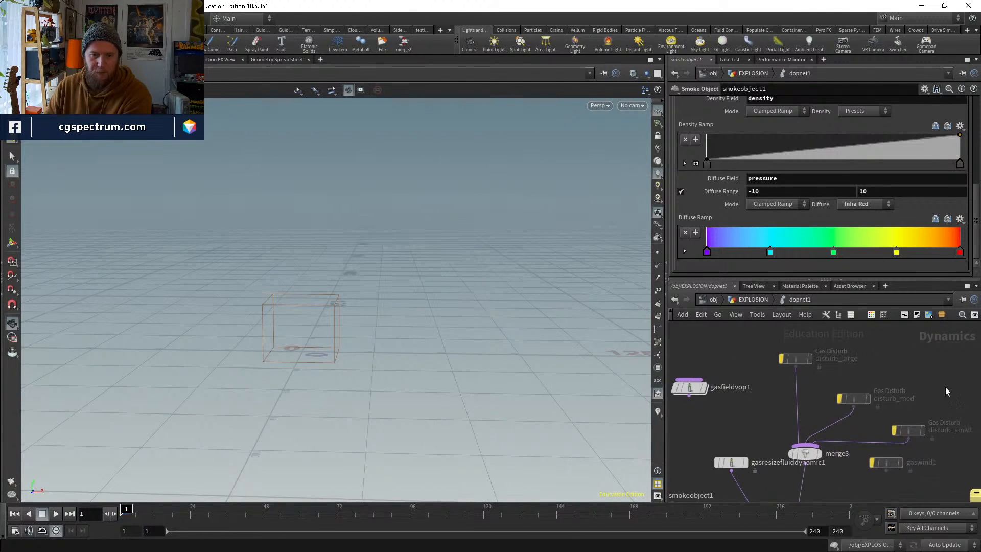
{"action": "middle_click_drag", "start_coordinate": [854, 415], "coordinate": [831, 386]}
{"action": "key", "text": "Up"}
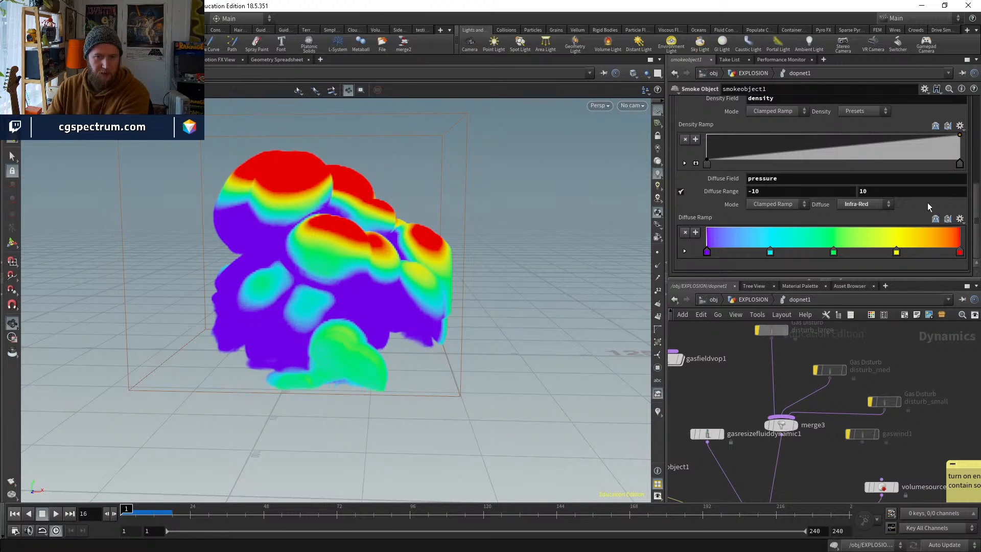
Re-enable disturb_large and set its pressure Control Range to -10 and 10
{"action": "left_click", "coordinate": [757, 332]}
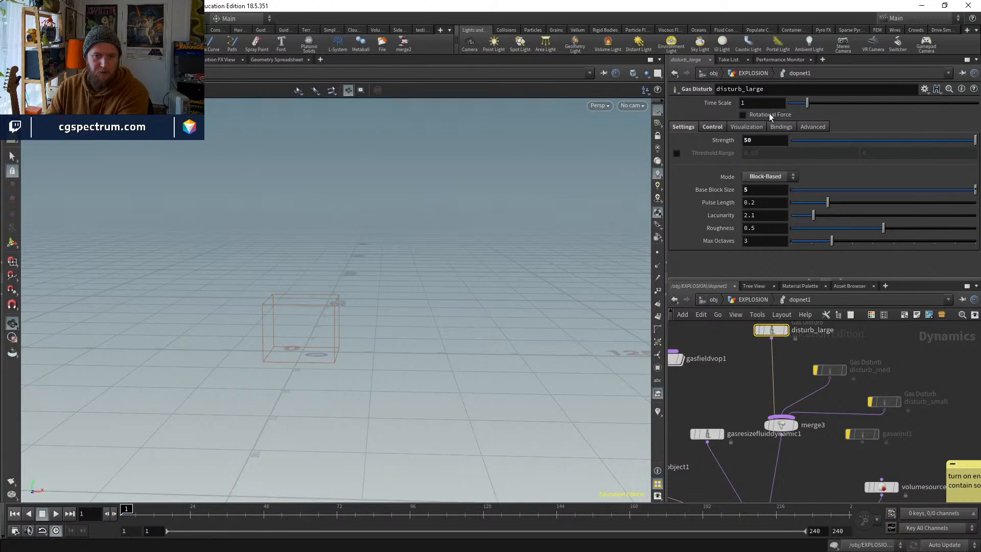
{"action": "left_click", "coordinate": [711, 126]}
{"action": "left_click", "coordinate": [776, 153]}
{"action": "type", "text": "0"}
{"action": "key", "text": "Return"}
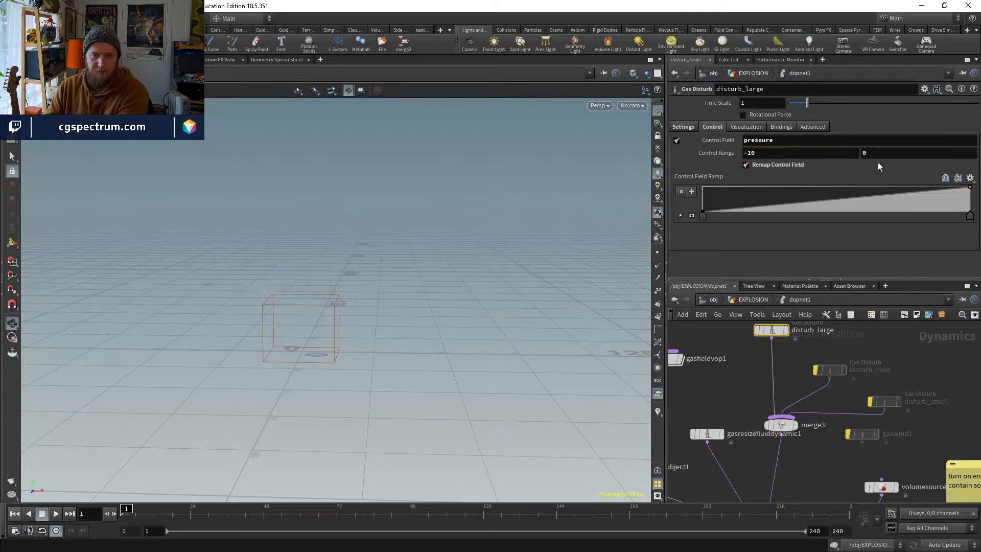
{"action": "double_click", "coordinate": [879, 153]}
{"action": "type", "text": "10"}
{"action": "key", "text": "Return"}
Play the simulation, inspect the smoke's early frames in the EXPLOSION network, and return to frame 1
{"action": "left_click", "coordinate": [894, 358]}
{"action": "key", "text": "Up"}
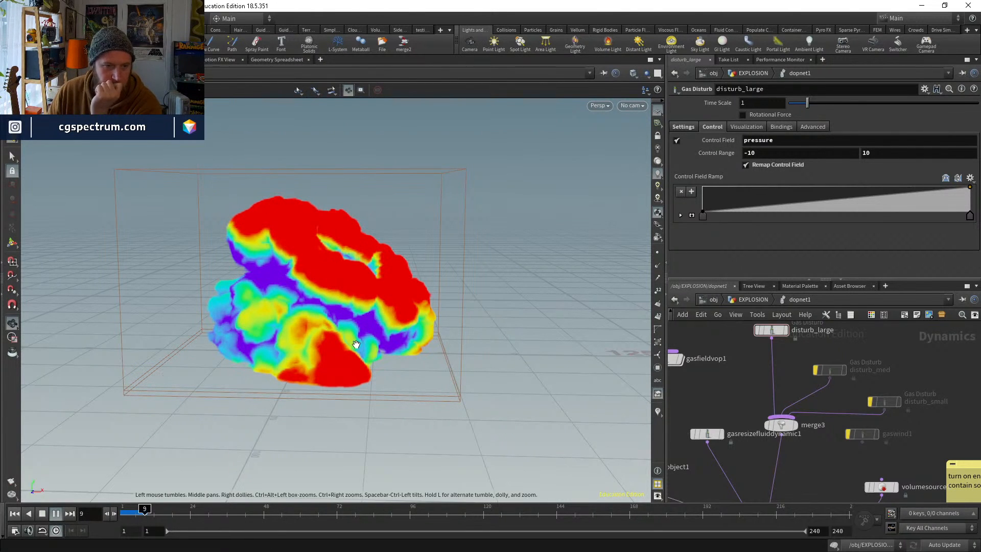
{"action": "left_click", "coordinate": [134, 512]}
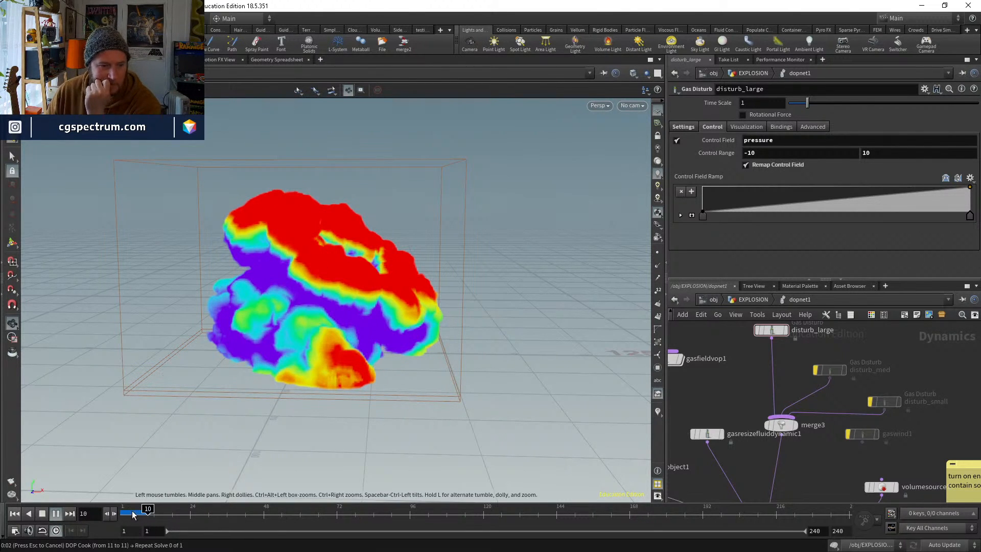
{"action": "left_click", "coordinate": [758, 301]}
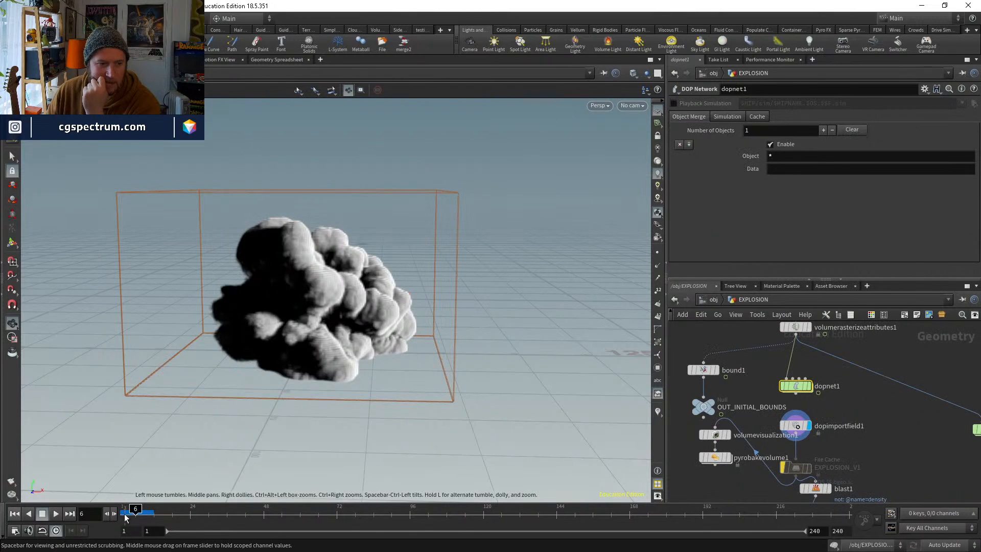
{"action": "left_click", "coordinate": [145, 511]}
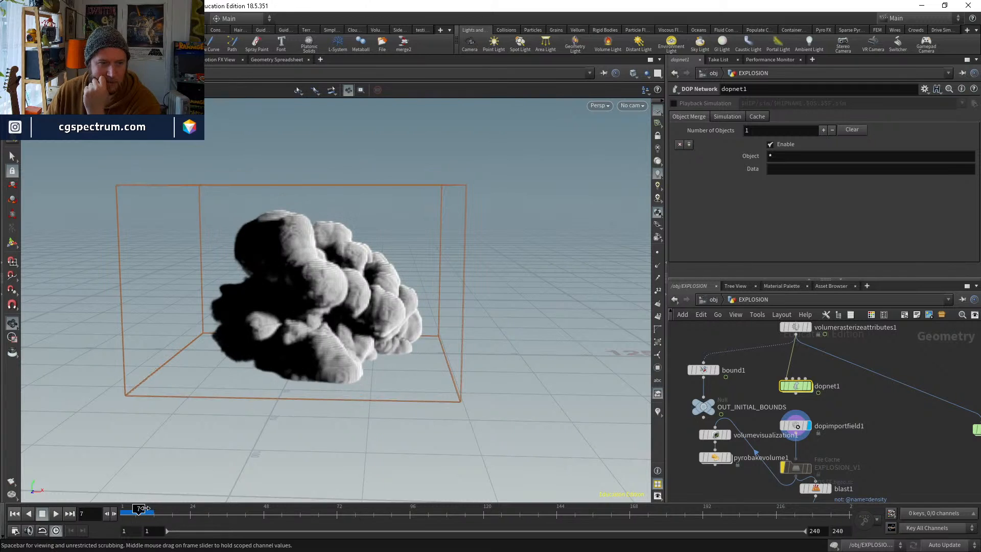
{"action": "left_click_drag", "start_coordinate": [145, 509], "coordinate": [109, 506]}
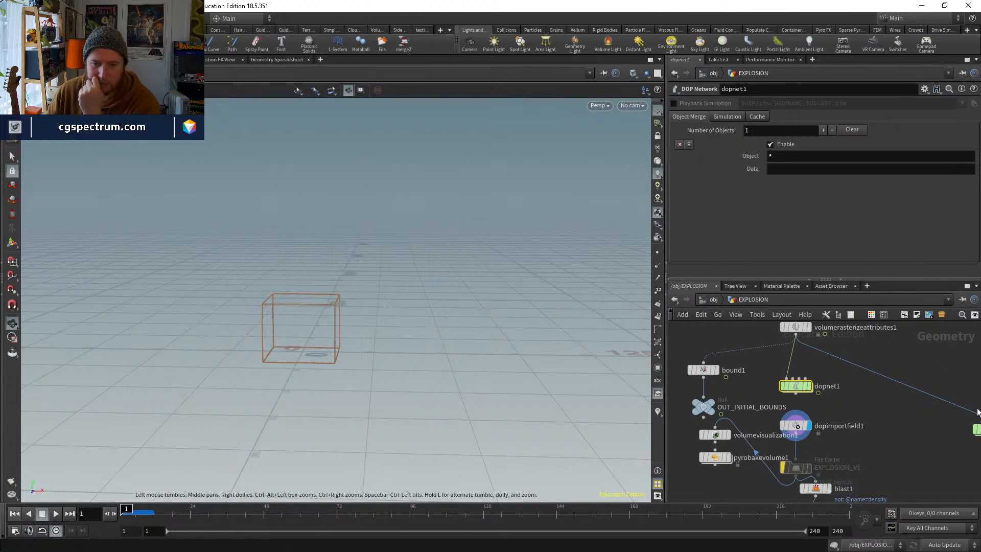
Enable disturb_med inside dopnet1, set its Base Block Size to 1 and edit its Strength
{"action": "double_click", "coordinate": [795, 385]}
{"action": "left_click_drag", "start_coordinate": [838, 370], "coordinate": [836, 358]}
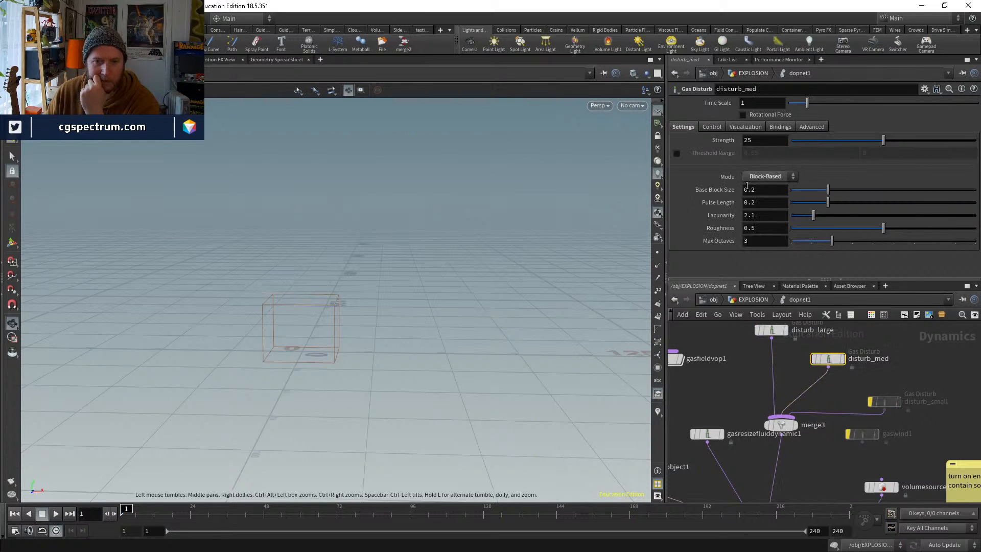
{"action": "left_click", "coordinate": [773, 192]}
{"action": "type", "text": "1"}
{"action": "key", "text": "Return"}
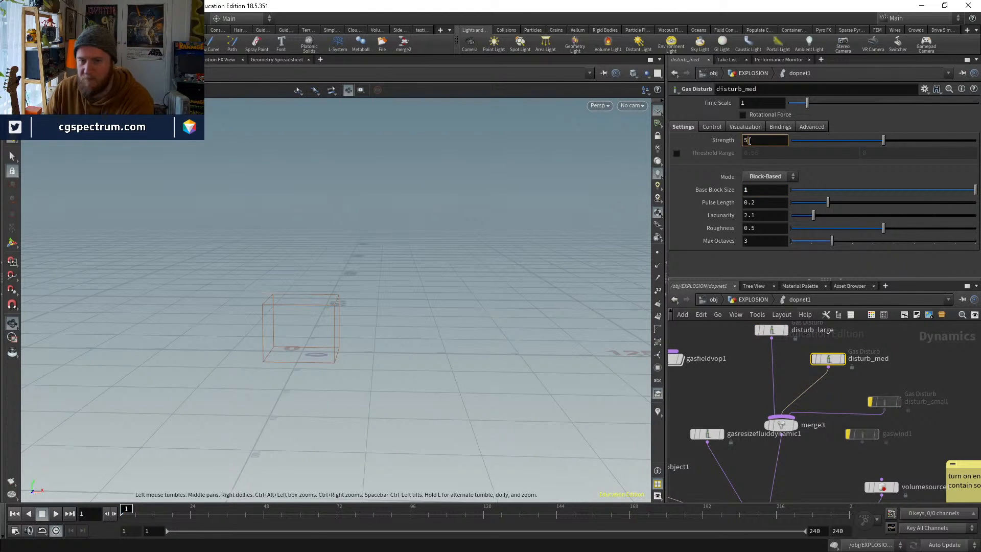
Turn on the Control Field for disturb_med and set it to pressure
{"action": "left_click", "coordinate": [711, 127]}
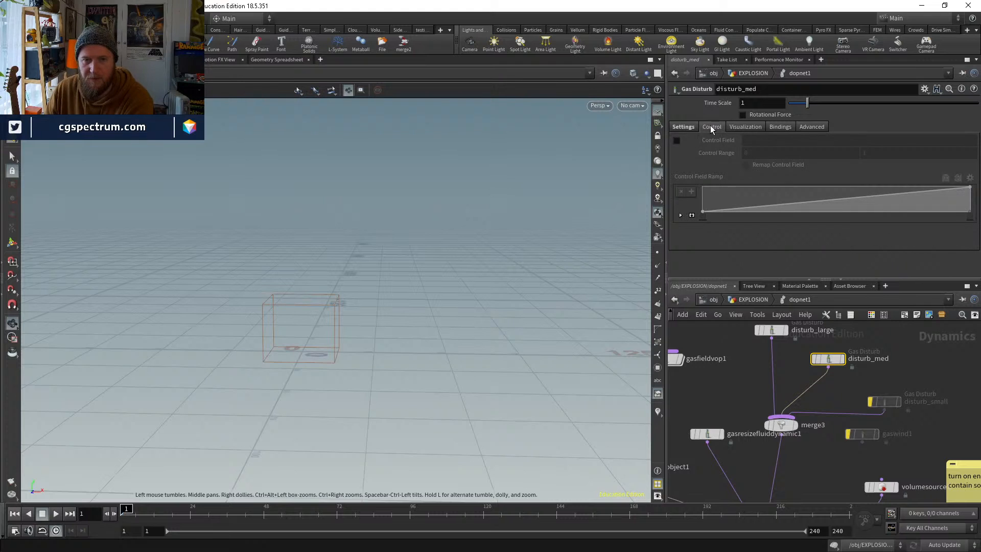
{"action": "left_click", "coordinate": [677, 140]}
{"action": "left_click", "coordinate": [768, 145]}
{"action": "type", "text": "press"}
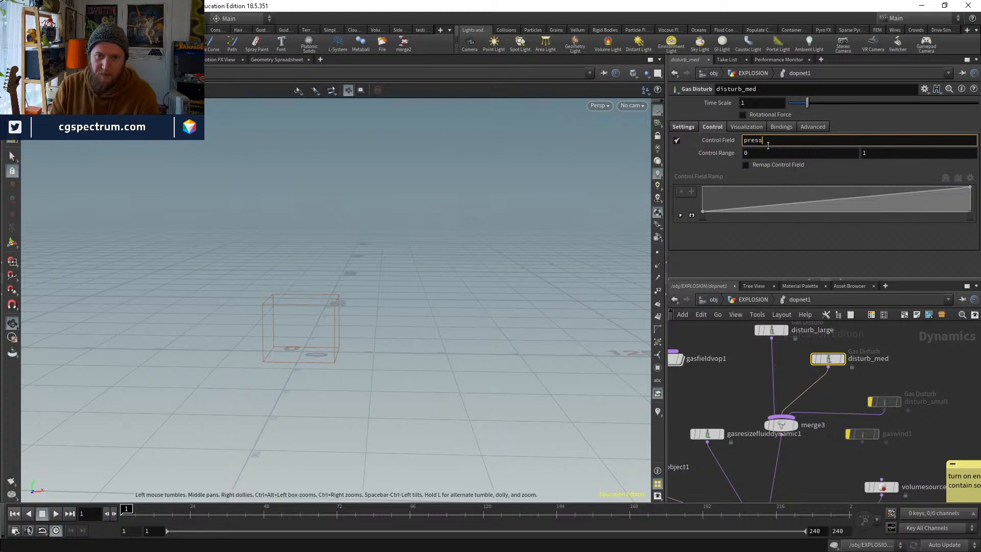
{"action": "type", "text": "ure"}
{"action": "key", "text": "Return"}
{"action": "key", "text": "Tab"}
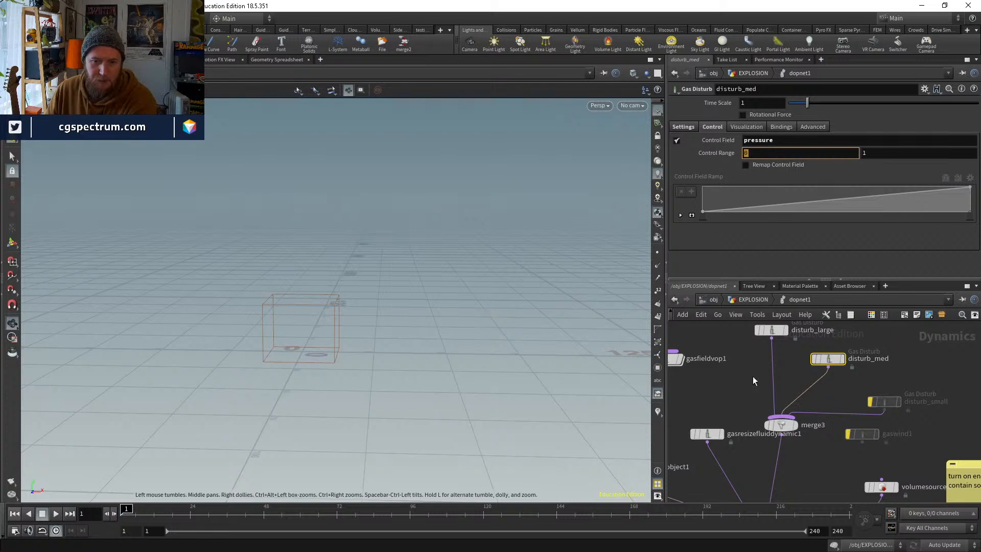
Bypass both disturb_med and disturb_large in the dopnet1 network
{"action": "middle_click_drag", "start_coordinate": [683, 460], "coordinate": [731, 397]}
{"action": "middle_click_drag", "start_coordinate": [862, 342], "coordinate": [816, 410]}
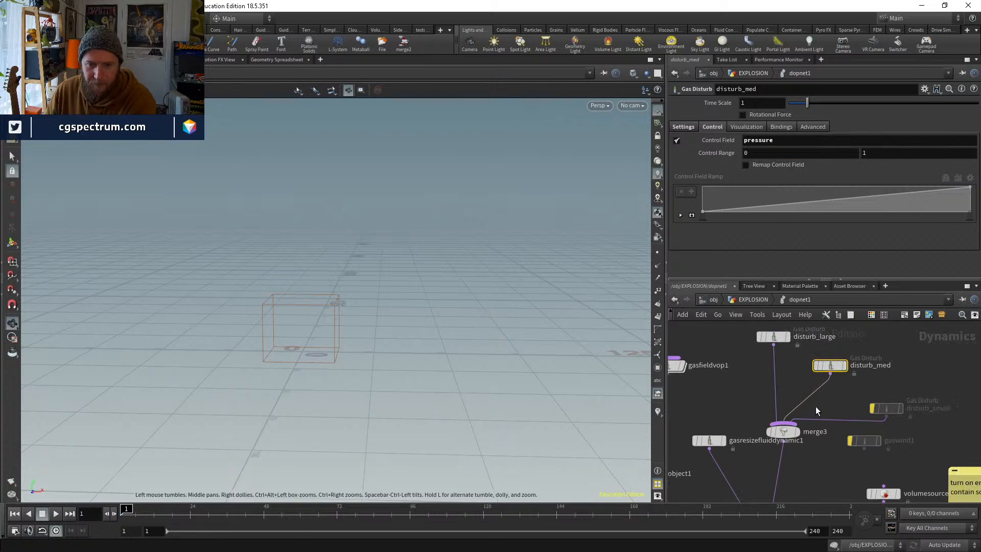
{"action": "left_click", "coordinate": [817, 366]}
{"action": "left_click", "coordinate": [759, 336]}
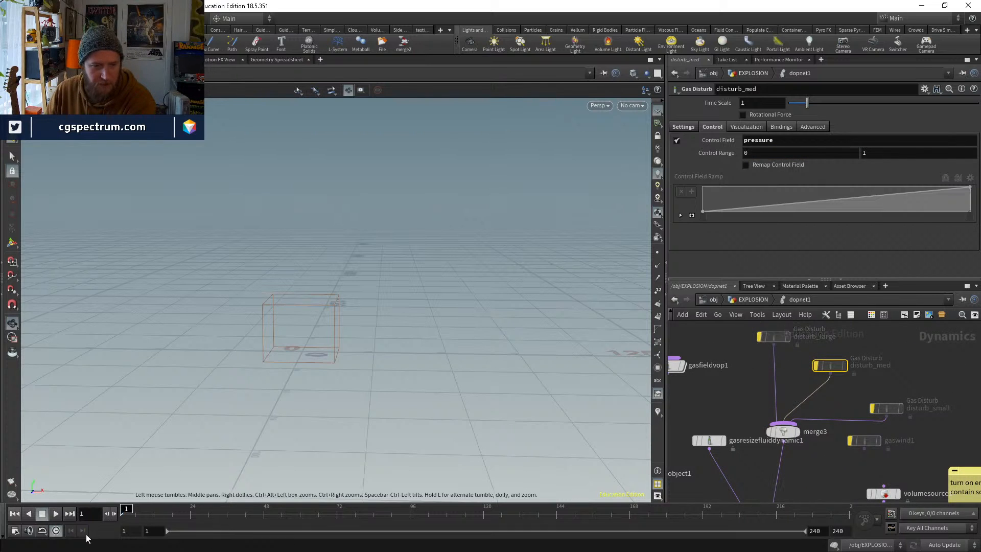
Play the explosion simulation up to frame 10, stop it there and select smokeobject1 in dopnet1
{"action": "left_click", "coordinate": [61, 514]}
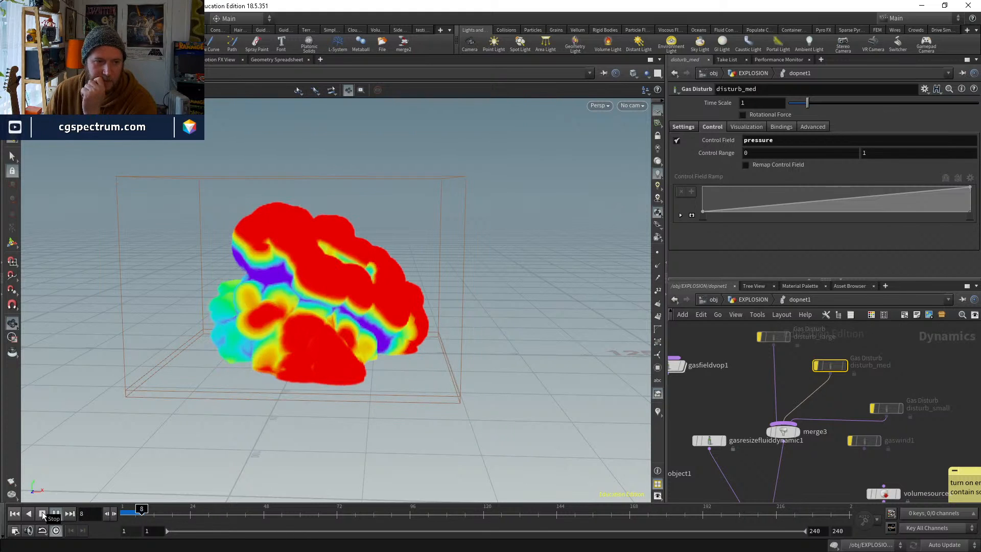
{"action": "left_click", "coordinate": [41, 511]}
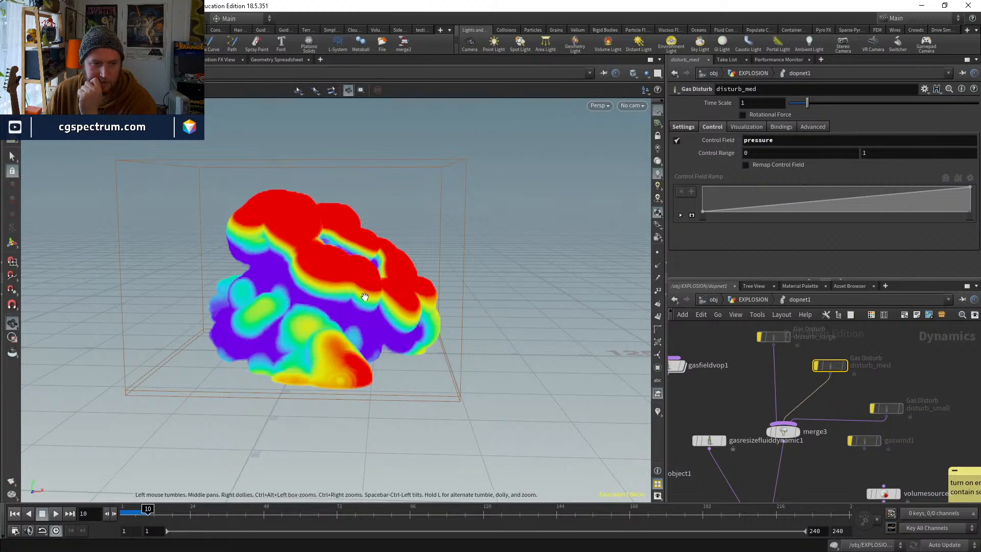
{"action": "middle_click_drag", "start_coordinate": [701, 425], "coordinate": [759, 384]}
{"action": "left_click", "coordinate": [686, 432]}
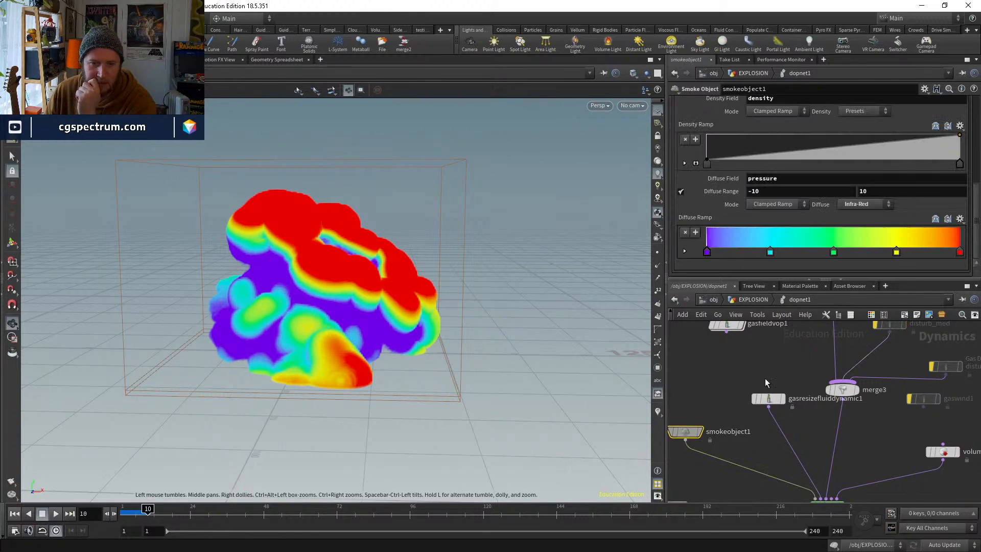
Try minimum values of 0, 5 and 10 for smokeobject1's pressure Diffuse Range
{"action": "left_click", "coordinate": [788, 191]}
{"action": "type", "text": "0"}
{"action": "key", "text": "Return"}
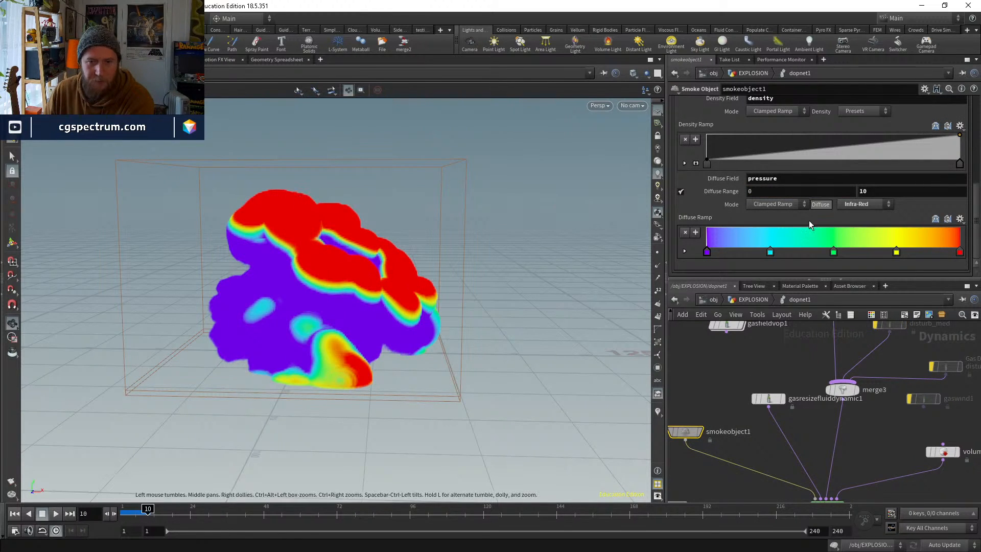
{"action": "left_click", "coordinate": [779, 191]}
{"action": "type", "text": "5"}
{"action": "key", "text": "Return"}
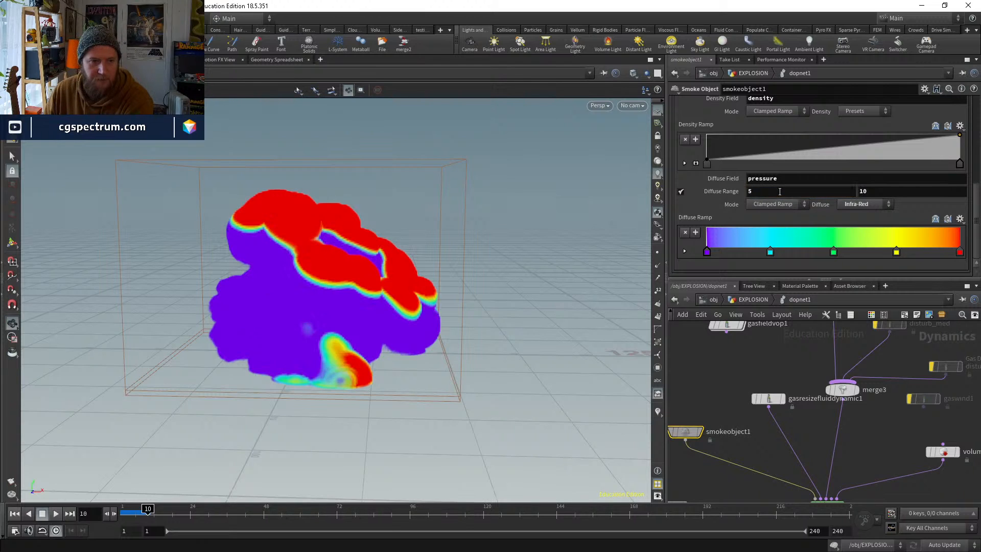
{"action": "left_click", "coordinate": [780, 191]}
{"action": "type", "text": "10"}
{"action": "key", "text": "Return"}
Test maximum values of 12, 20 and 30 for the pressure Diffuse Range on smokeobject1
{"action": "left_click", "coordinate": [904, 192]}
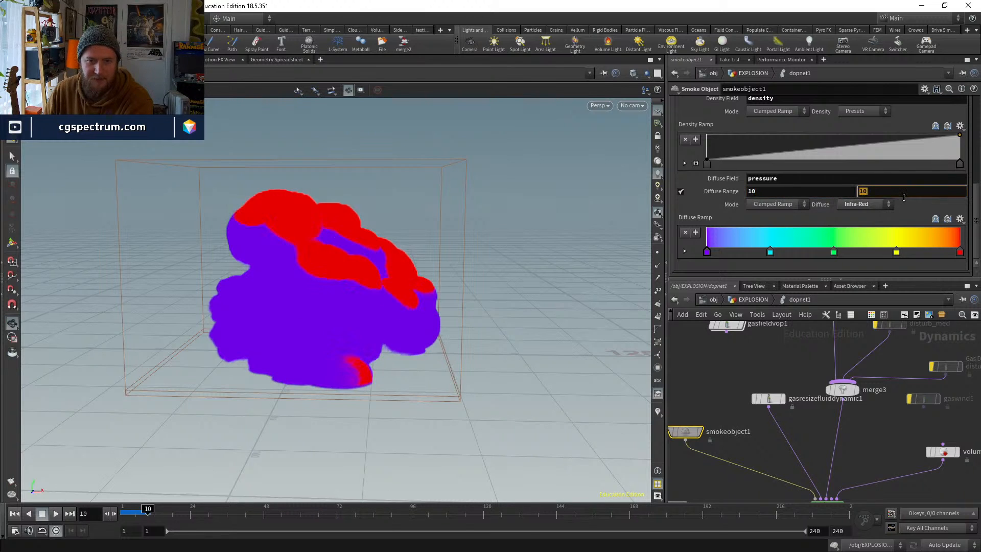
{"action": "key", "text": "Return"}
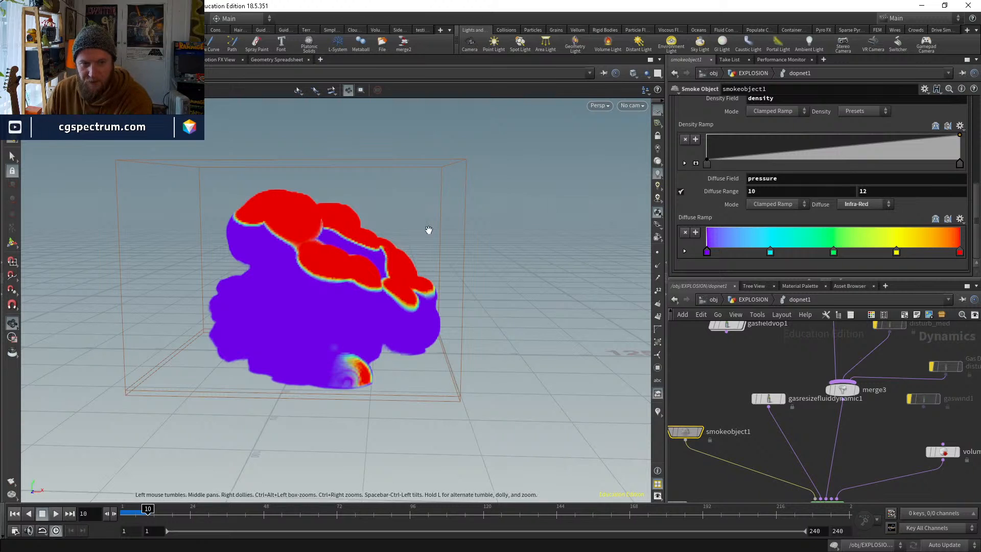
{"action": "left_click", "coordinate": [909, 191]}
{"action": "type", "text": "20"}
{"action": "key", "text": "Return"}
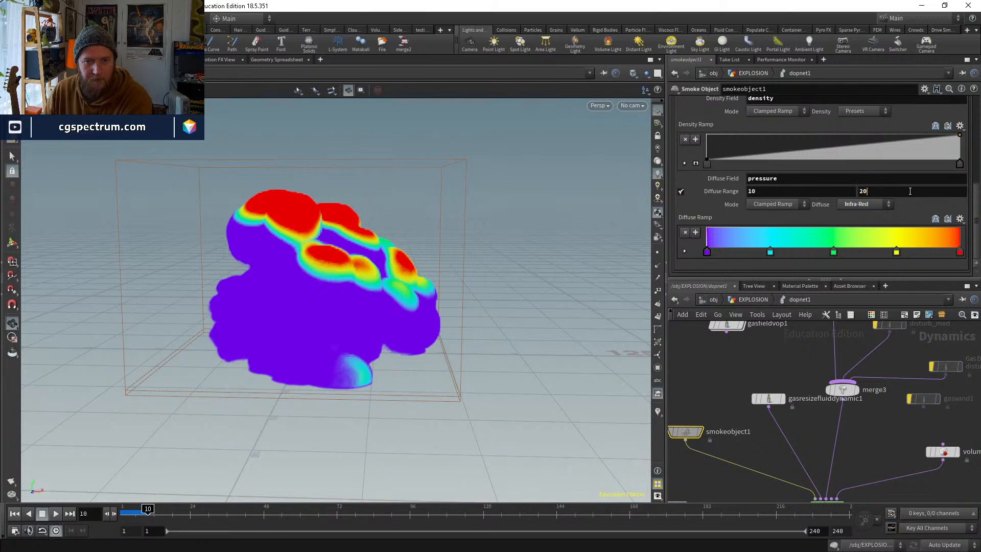
{"action": "left_click", "coordinate": [909, 191]}
{"action": "type", "text": "30"}
{"action": "key", "text": "Return"}
Try a different Diffuse Range minimum on smokeobject1 and return it to 10
{"action": "left_click", "coordinate": [751, 191]}
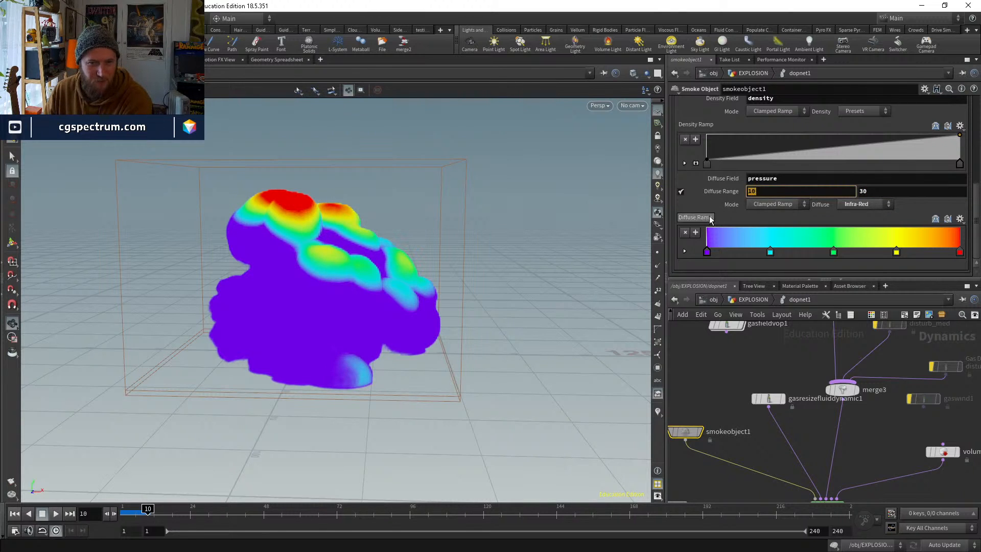
{"action": "type", "text": "1"}
{"action": "key", "text": "Return"}
{"action": "left_click", "coordinate": [761, 191]}
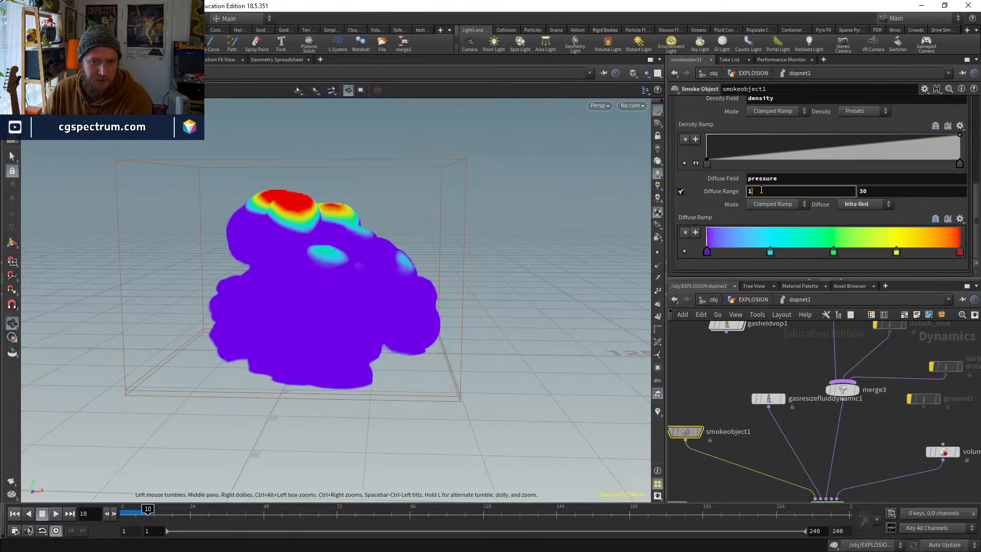
{"action": "type", "text": "0"}
{"action": "key", "text": "Return"}
Compare Diffuse Range maximums of 10, 20, 15 and 12 on smokeobject1's pressure display
{"action": "left_click", "coordinate": [890, 191]}
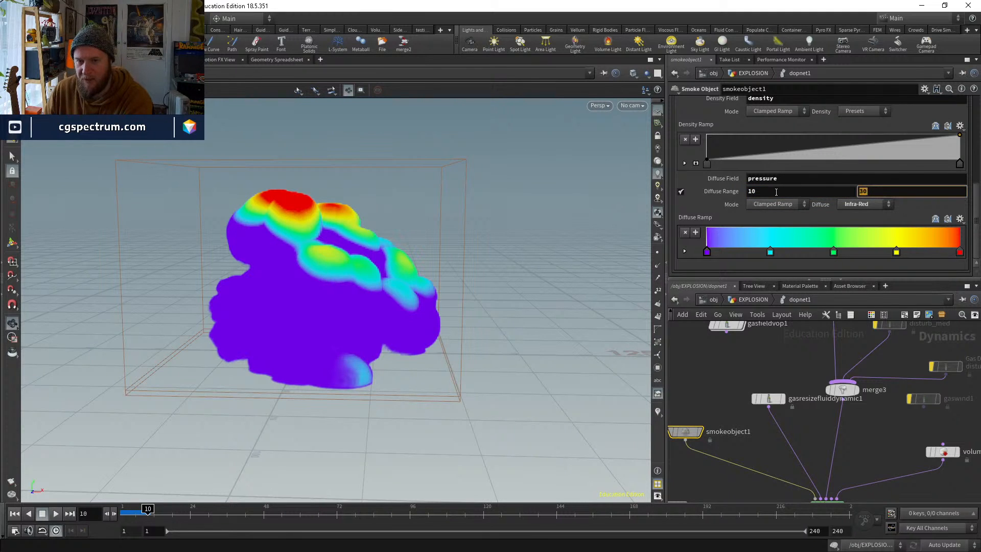
{"action": "key", "text": "Return"}
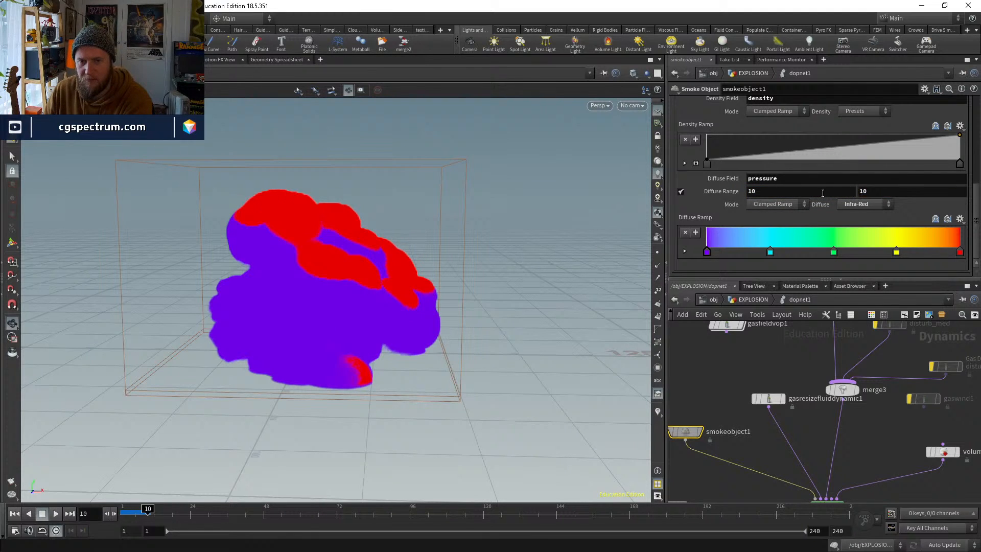
{"action": "left_click", "coordinate": [885, 192]}
{"action": "type", "text": "20"}
{"action": "key", "text": "Return"}
{"action": "left_click", "coordinate": [879, 191]}
{"action": "type", "text": "12"}
{"action": "key", "text": "Return"}
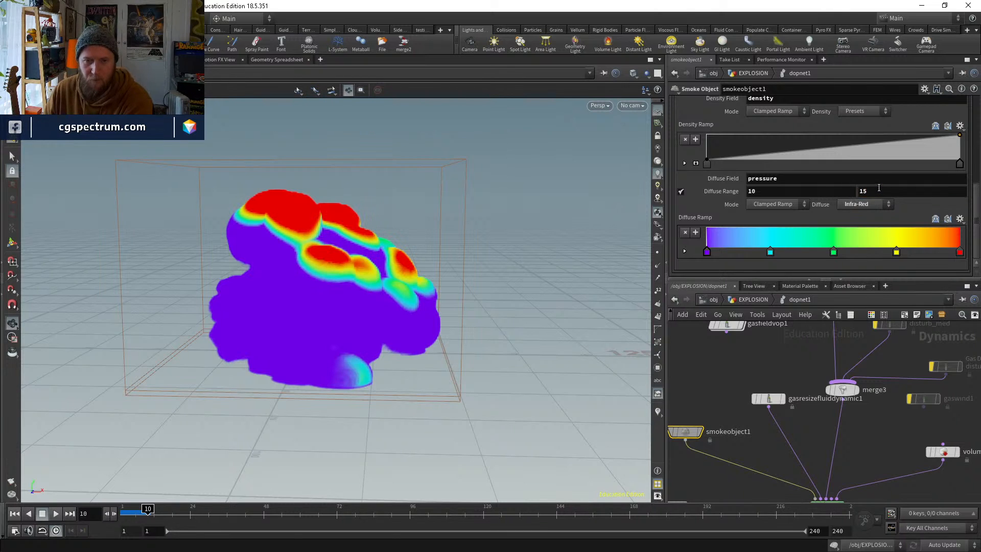
{"action": "left_click", "coordinate": [876, 190]}
{"action": "key", "text": "Return"}
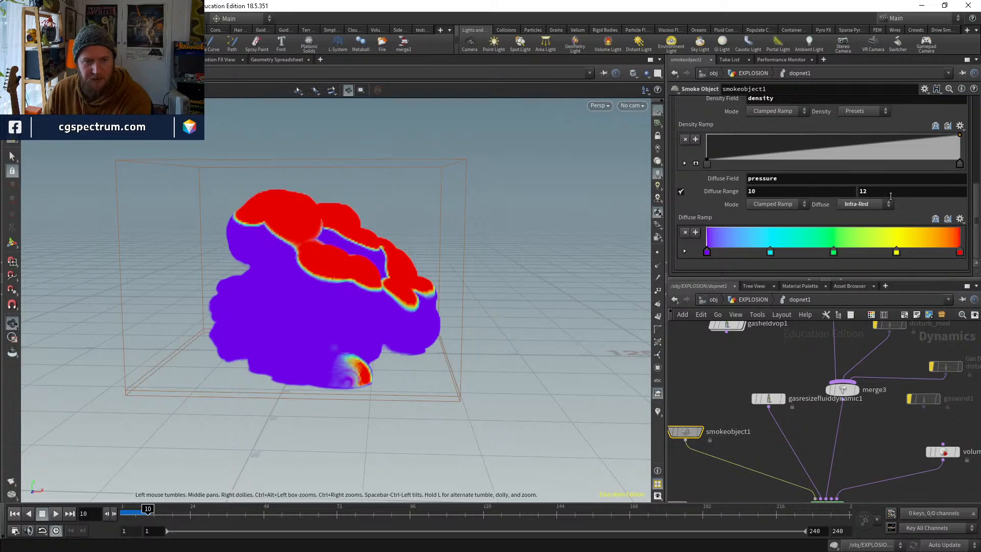
Try a Diffuse Range of 15 to 20 for smokeobject1's pressure display
{"action": "left_click", "coordinate": [895, 196]}
{"action": "type", "text": "20"}
{"action": "key", "text": "Return"}
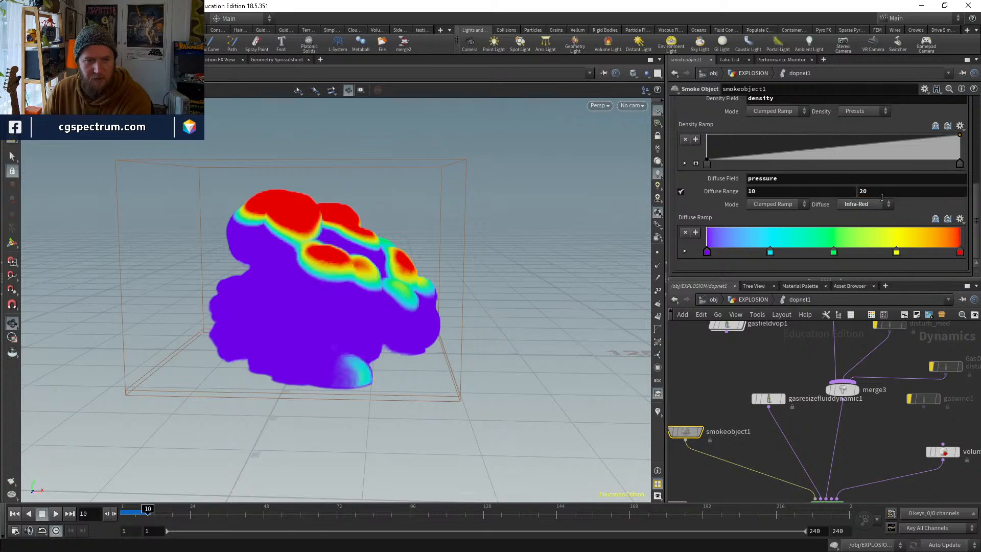
{"action": "left_click", "coordinate": [826, 193]}
{"action": "type", "text": "15"}
{"action": "key", "text": "Return"}
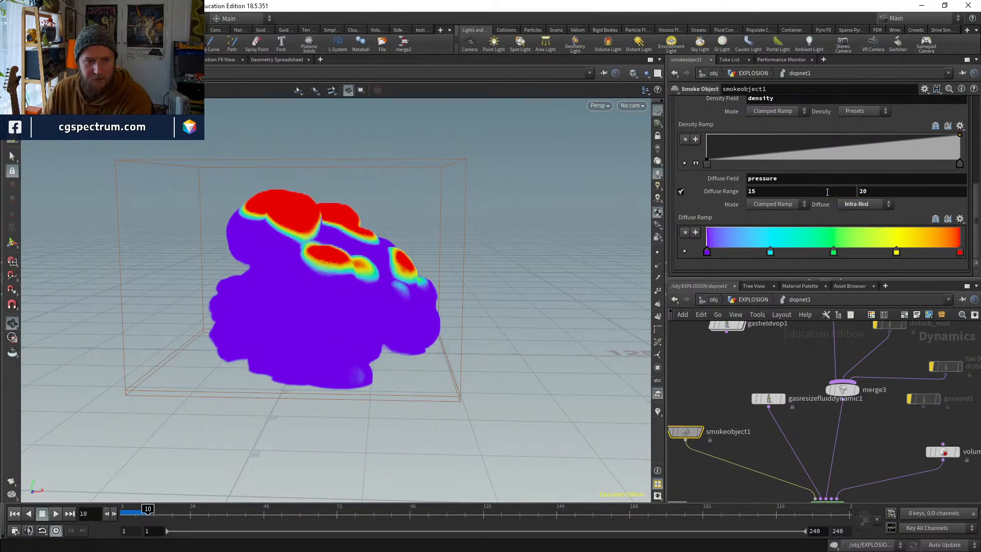
Set smokeobject1's Diffuse Range maximum to 30, and try a minimum of 10 before settling on 5
{"action": "left_click", "coordinate": [882, 194]}
{"action": "type", "text": "30"}
{"action": "key", "text": "Return"}
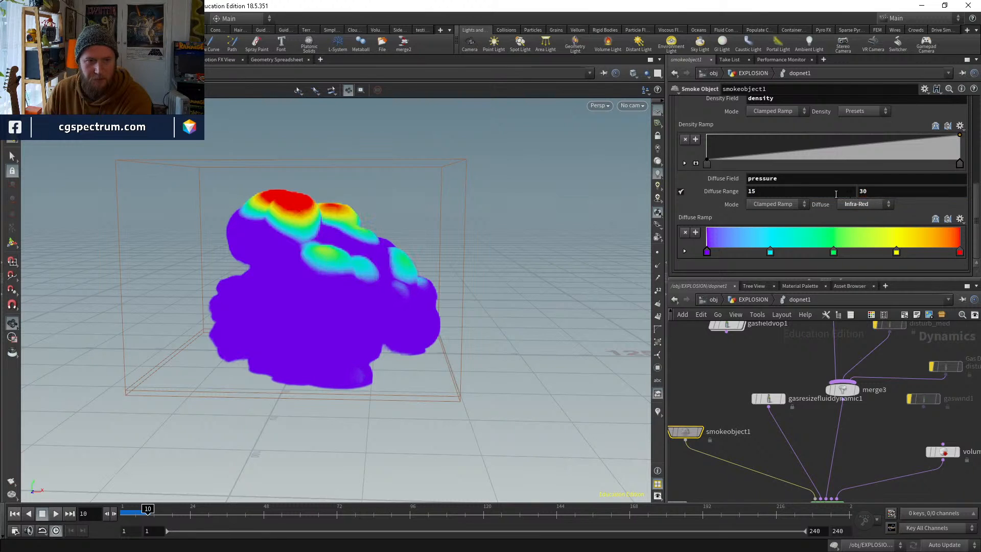
{"action": "left_click", "coordinate": [836, 194]}
{"action": "type", "text": "10"}
{"action": "key", "text": "Return"}
{"action": "left_click", "coordinate": [836, 194]}
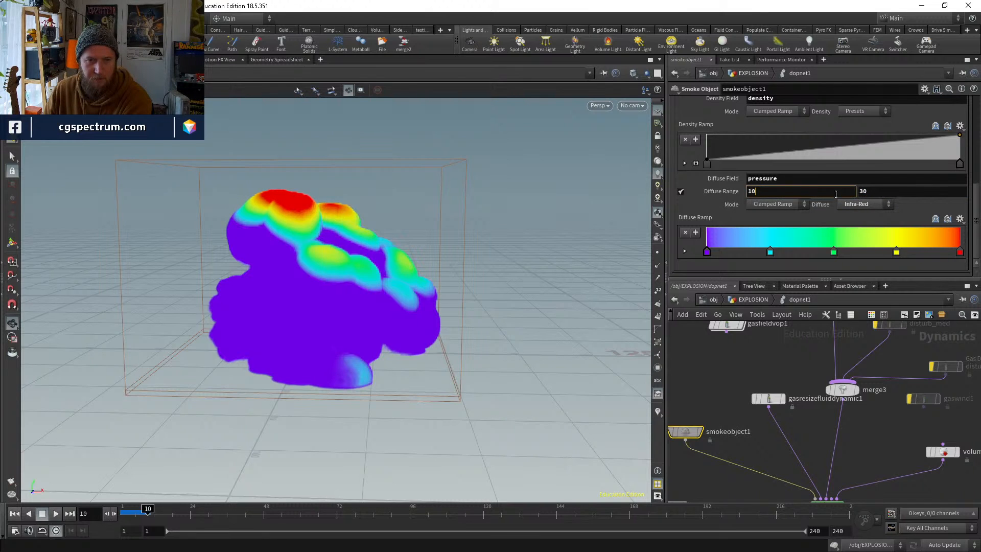
{"action": "type", "text": "5"}
{"action": "key", "text": "Return"}
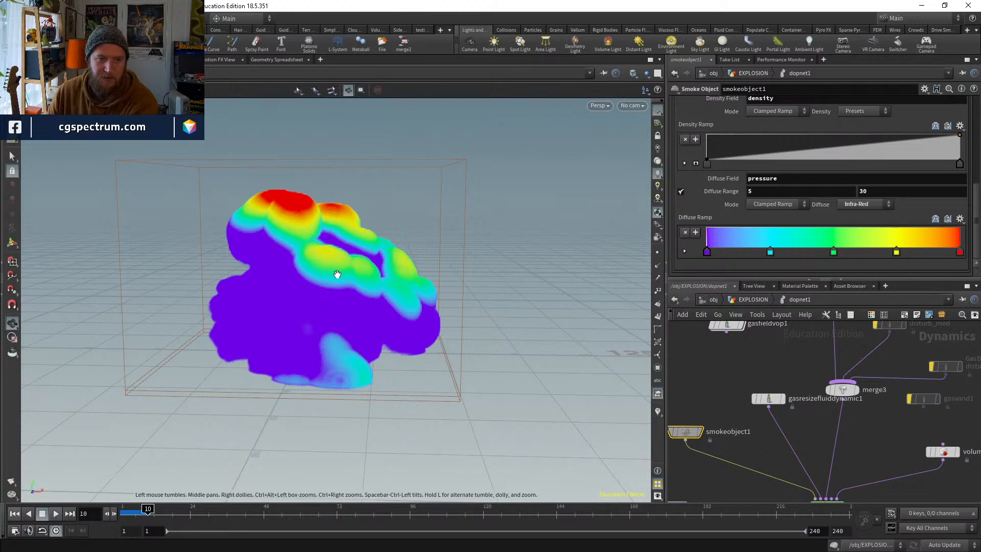
At frame 1, re-enable disturb_large and disturb_med, set disturb_med's Control Range to 5 and 30, and check its settings
{"action": "left_click", "coordinate": [14, 514]}
{"action": "middle_click_drag", "start_coordinate": [814, 371], "coordinate": [783, 448]}
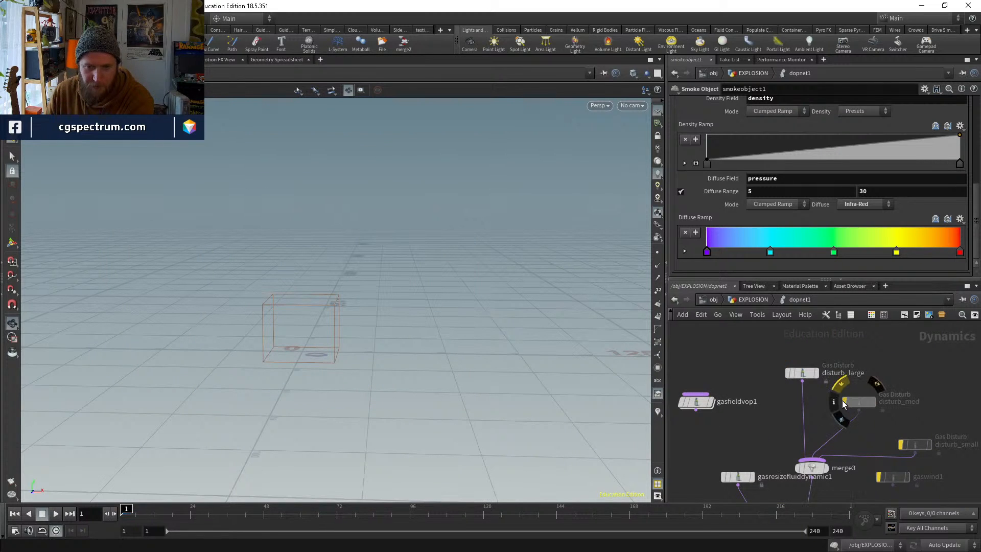
{"action": "left_click", "coordinate": [857, 402]}
{"action": "left_click", "coordinate": [875, 152]}
{"action": "type", "text": "30"}
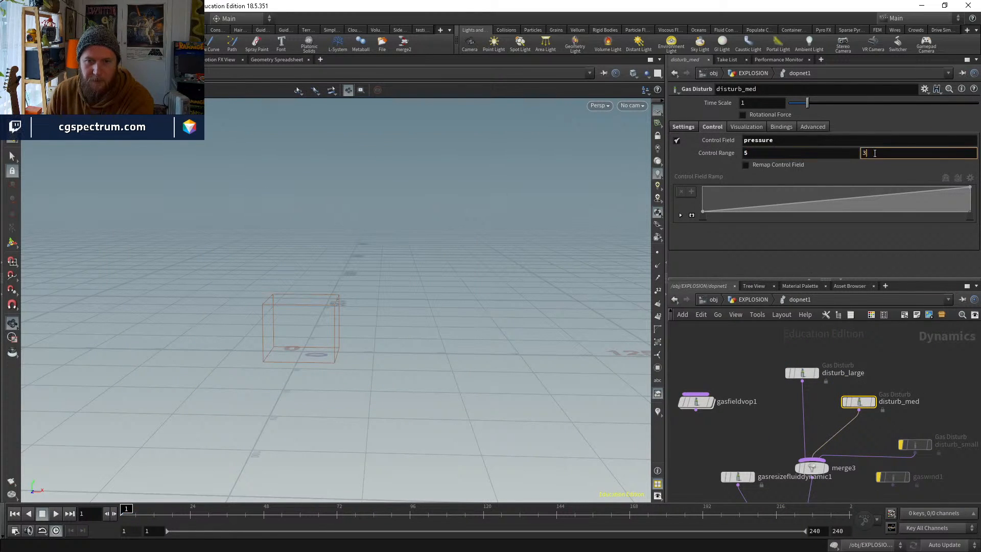
{"action": "key", "text": "Return"}
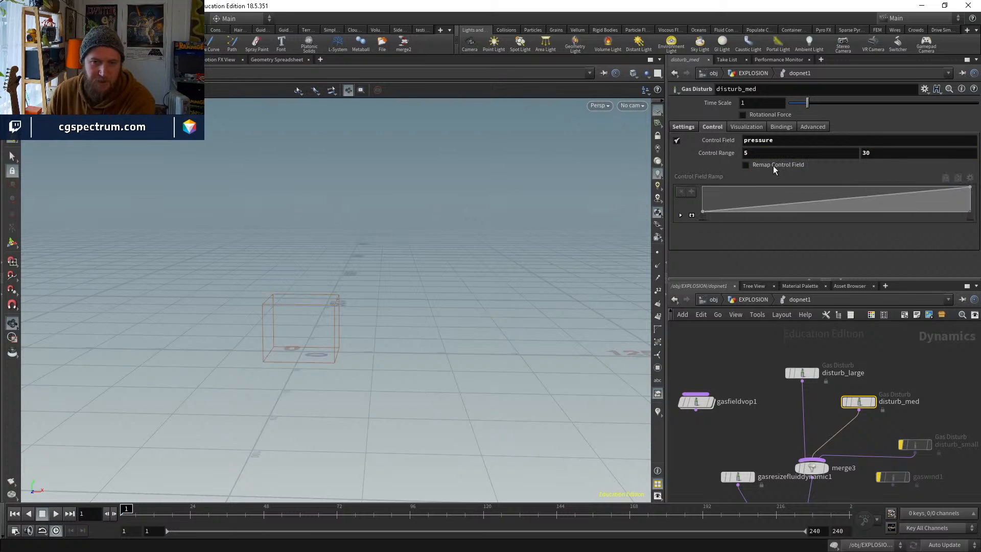
{"action": "left_click", "coordinate": [685, 127]}
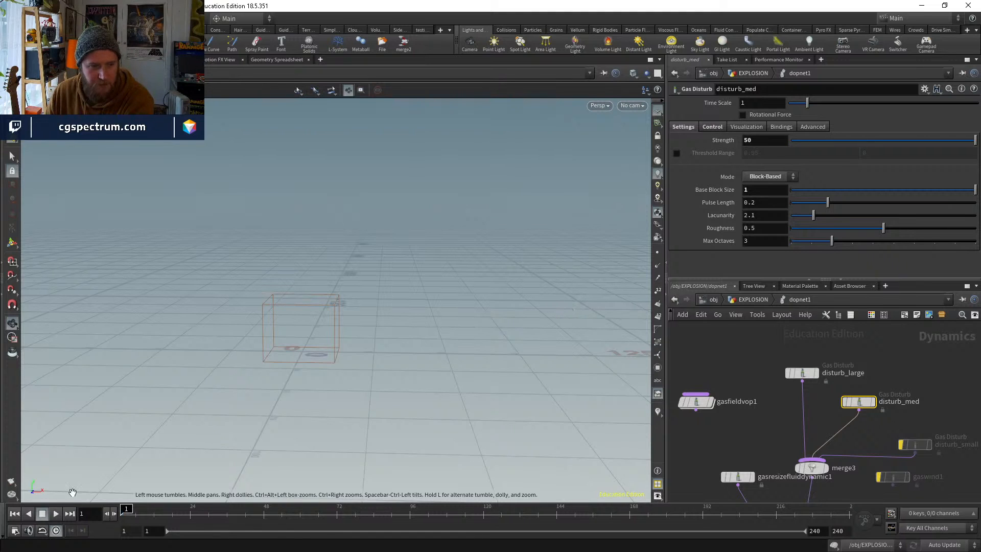
Display dopimportfield1 in the EXPLOSION network and play the simulation to about frame 17
{"action": "left_click", "coordinate": [753, 300]}
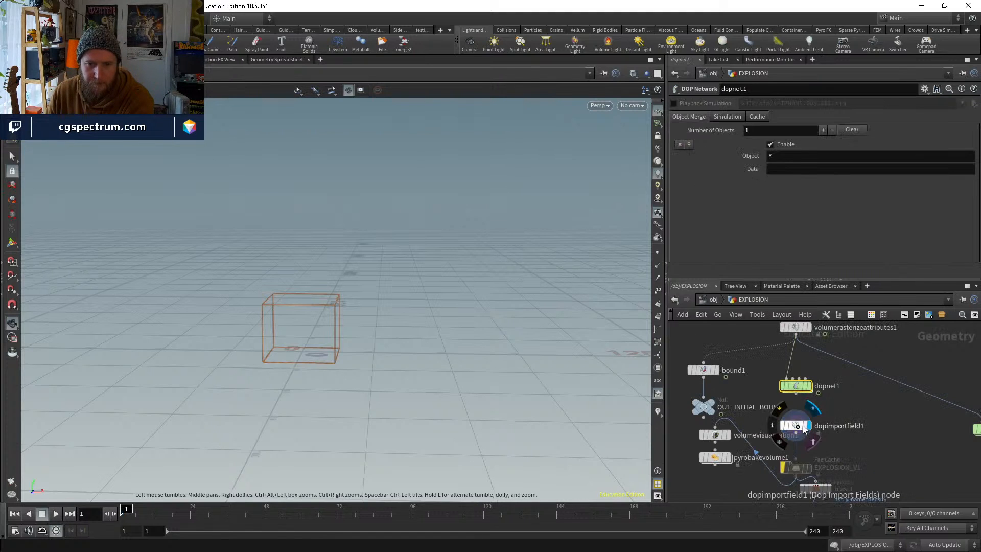
{"action": "left_click", "coordinate": [796, 425]}
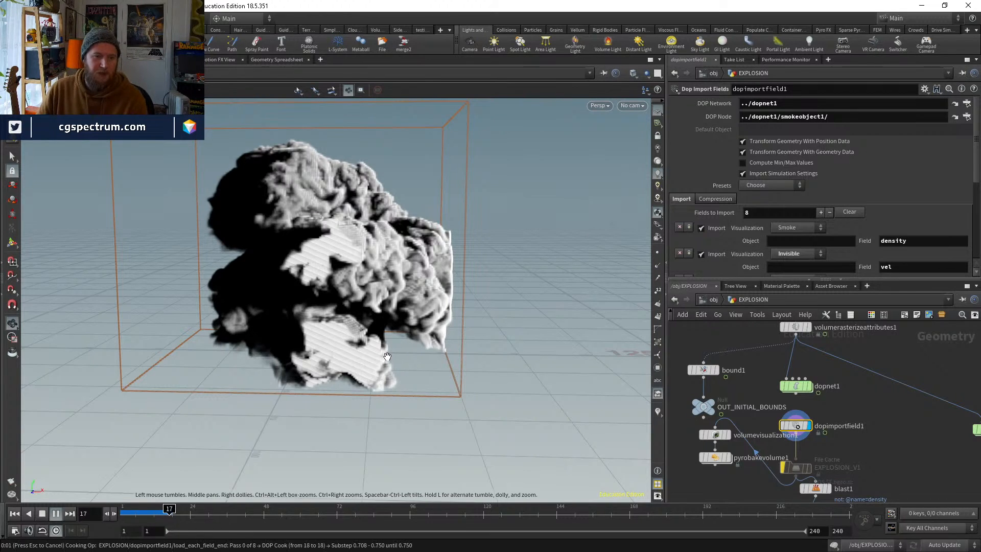
{"action": "key", "text": "Escape"}
Scrub through the simulated frames around frame 14 and examine the smoke's breakup from several angles
{"action": "left_click_drag", "start_coordinate": [134, 510], "coordinate": [160, 510]}
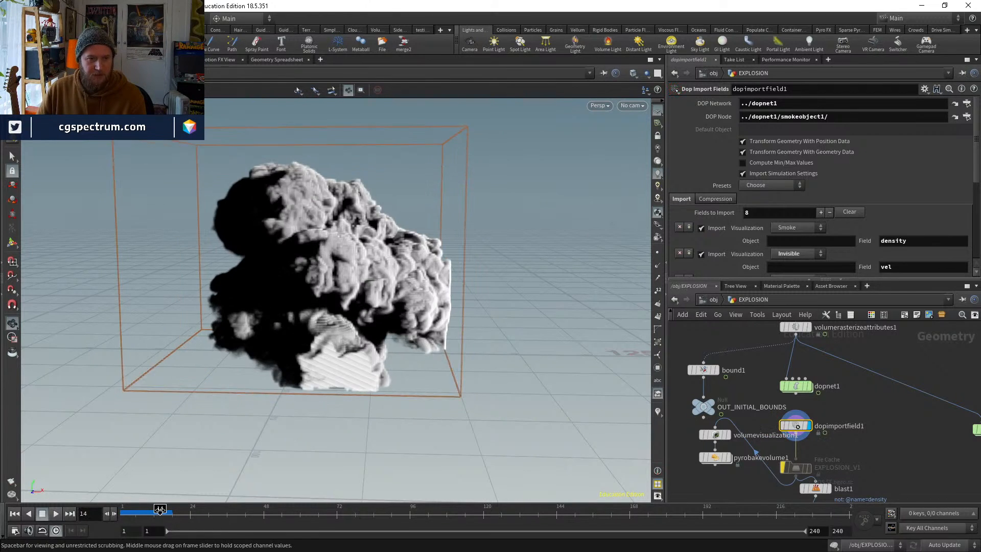
{"action": "left_click_drag", "start_coordinate": [298, 287], "coordinate": [260, 334], "text": "alt"}
{"action": "right_click_drag", "start_coordinate": [261, 334], "coordinate": [346, 341]}
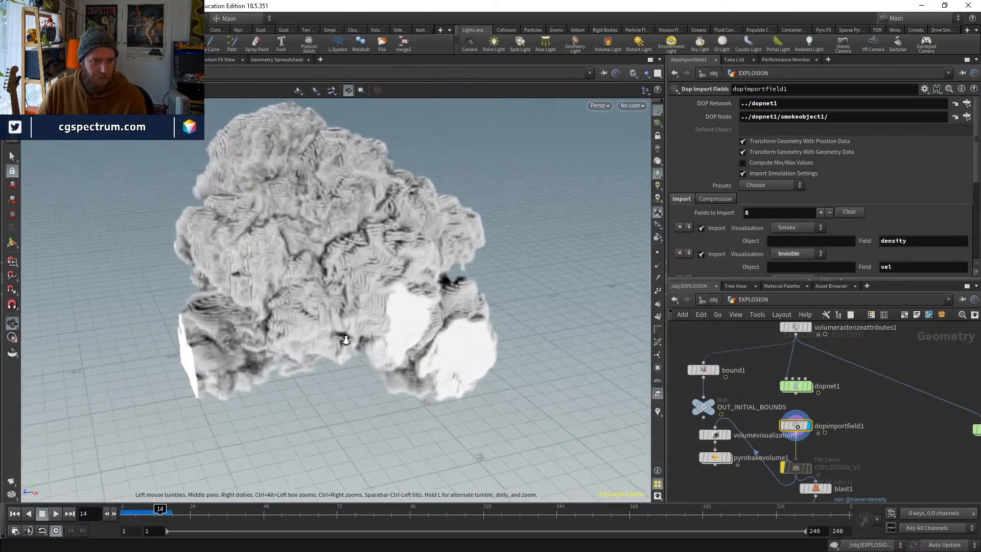
{"action": "left_click_drag", "start_coordinate": [346, 340], "coordinate": [291, 352]}
{"action": "left_click_drag", "start_coordinate": [134, 512], "coordinate": [158, 513]}
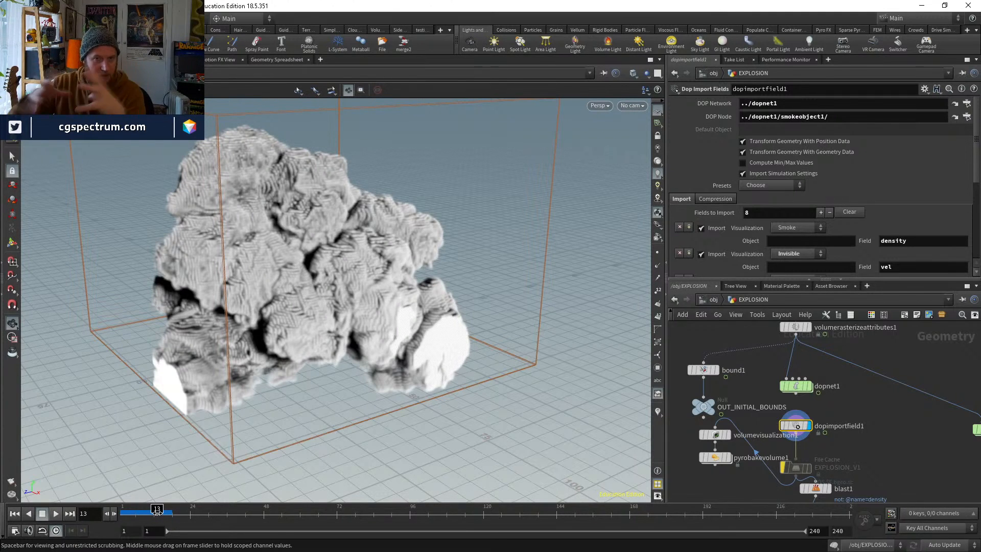
Return to frame 1, enable disturb_small inside dopnet1 and set its Base Block Size to 0.5
{"action": "left_click_drag", "start_coordinate": [153, 511], "coordinate": [122, 512]}
{"action": "double_click", "coordinate": [795, 388]}
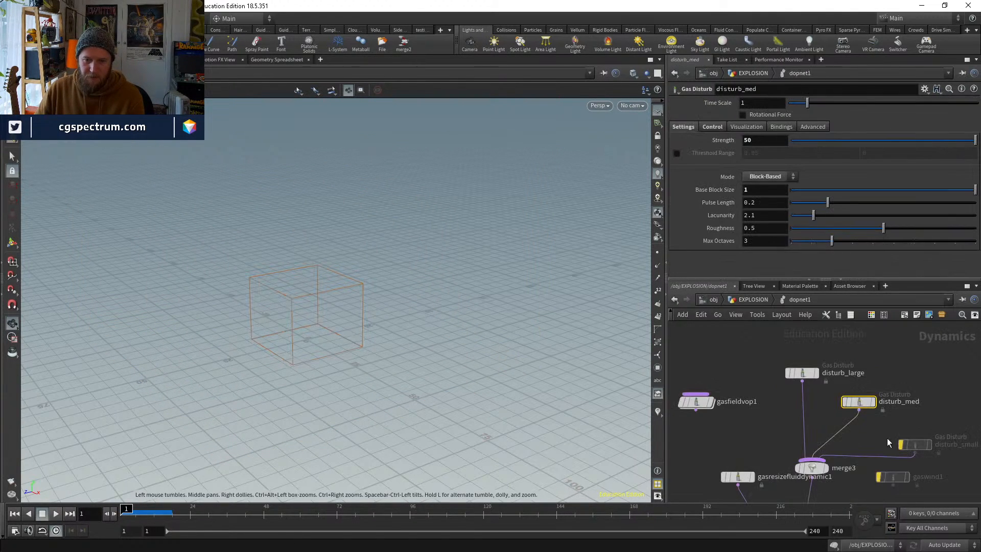
{"action": "middle_click_drag", "start_coordinate": [887, 441], "coordinate": [832, 414]}
{"action": "left_click", "coordinate": [860, 427]}
{"action": "key", "text": "Escape"}
{"action": "left_click_drag", "start_coordinate": [857, 422], "coordinate": [854, 413]}
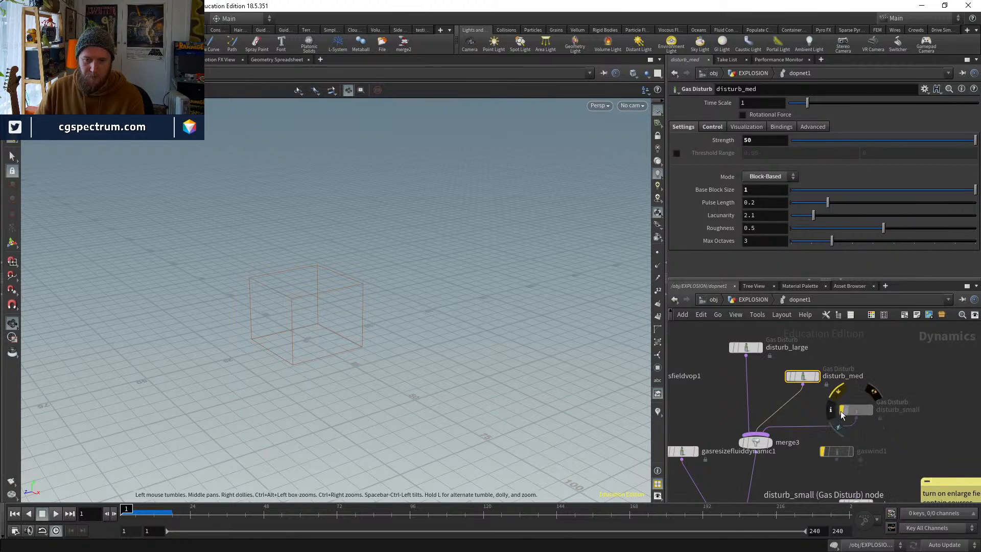
{"action": "left_click", "coordinate": [836, 392]}
{"action": "left_click", "coordinate": [858, 410]}
{"action": "double_click", "coordinate": [756, 189]}
{"action": "type", "text": ".5"}
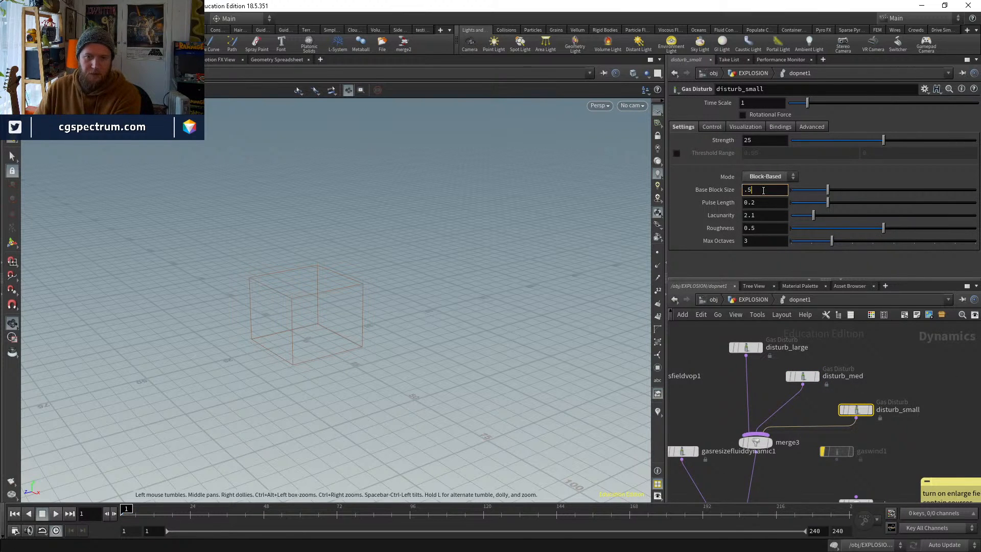
{"action": "key", "text": "Return"}
Check the Division Size of smokeobject1 in dopnet1
{"action": "middle_click_drag", "start_coordinate": [715, 397], "coordinate": [750, 338]}
{"action": "left_click", "coordinate": [718, 389]}
{"action": "middle_click_drag", "start_coordinate": [684, 446], "coordinate": [754, 420]}
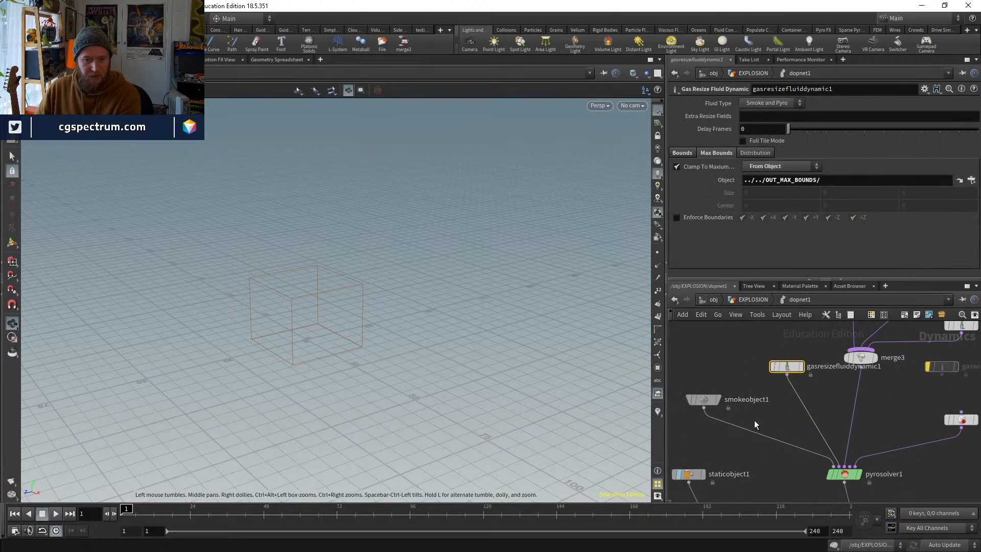
{"action": "left_click", "coordinate": [707, 400]}
{"action": "scroll", "coordinate": [726, 115], "scroll_direction": "up", "scroll_amount": 2}
{"action": "scroll", "coordinate": [722, 118], "scroll_direction": "up", "scroll_amount": 4}
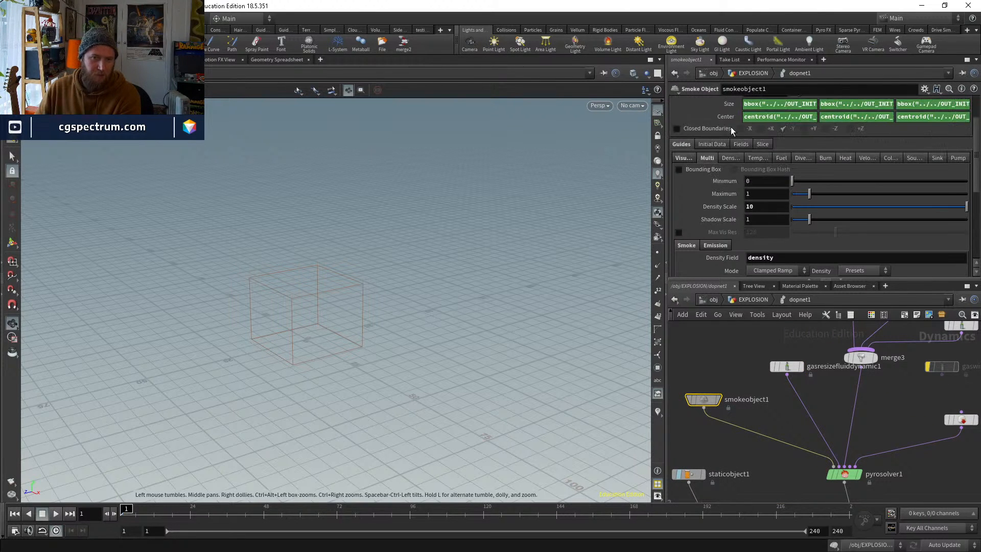
Enable the Control Field on the disturb_small node in dopnet1 and set it to pressure
{"action": "middle_click_drag", "start_coordinate": [891, 400], "coordinate": [779, 416]}
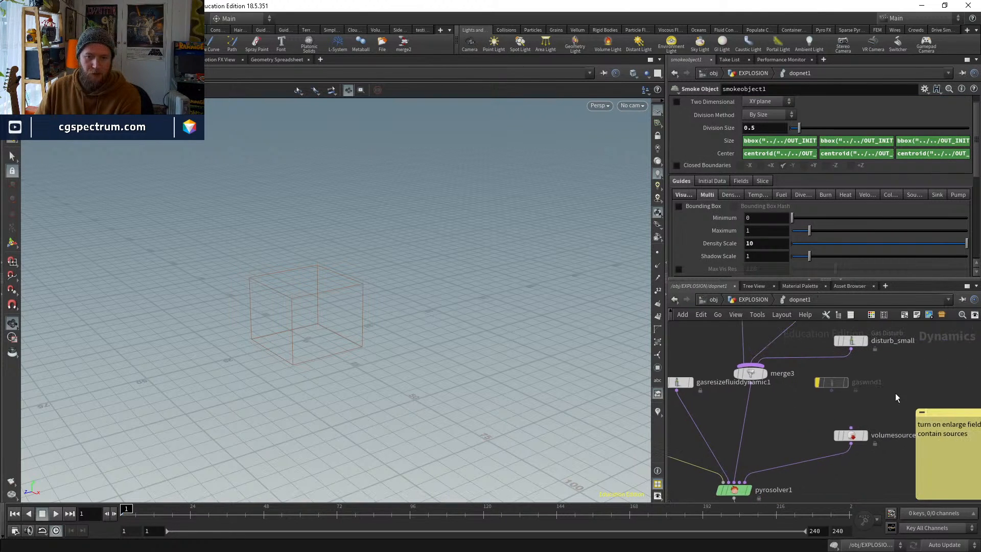
{"action": "middle_click_drag", "start_coordinate": [892, 377], "coordinate": [891, 420]}
{"action": "left_click", "coordinate": [851, 382]}
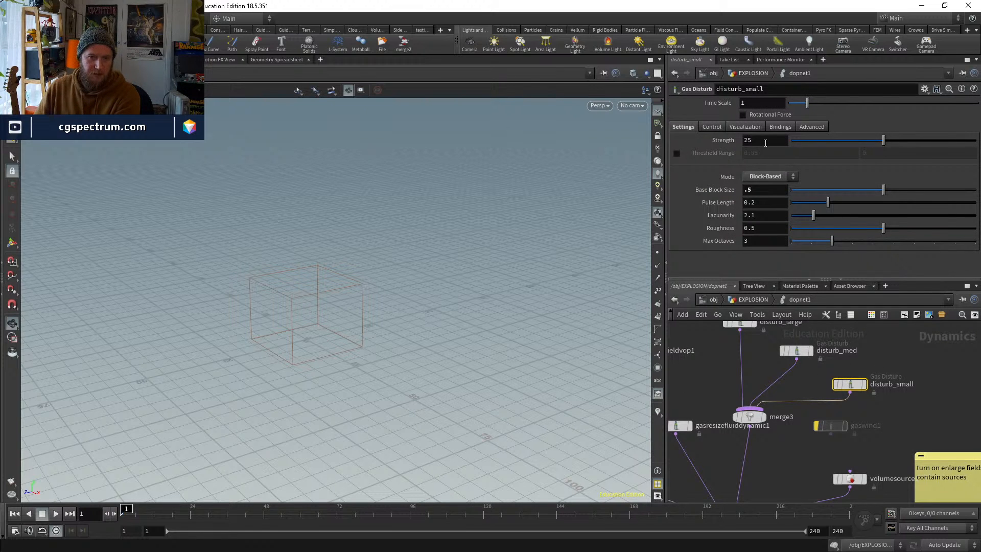
{"action": "left_click", "coordinate": [720, 127]}
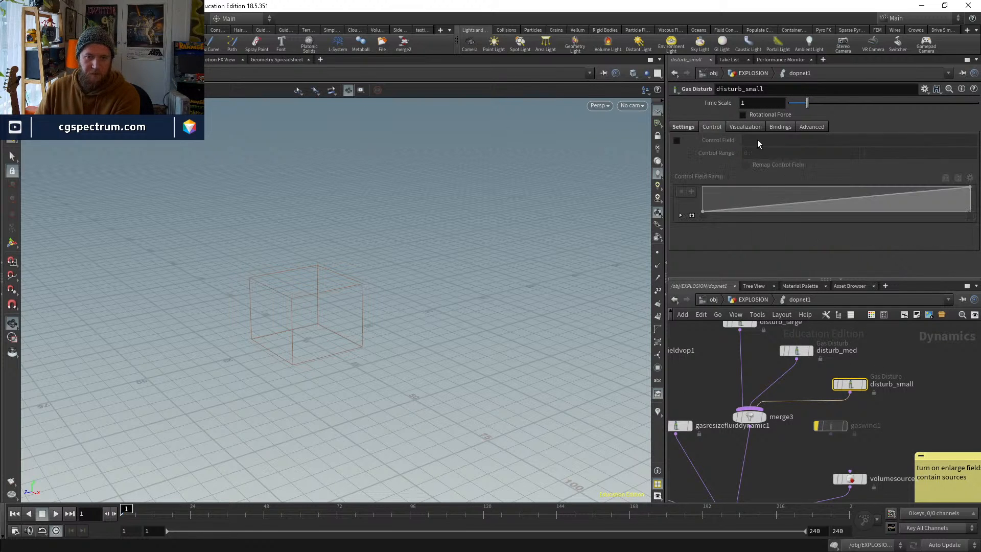
{"action": "left_click", "coordinate": [759, 141]}
{"action": "type", "text": "pr"}
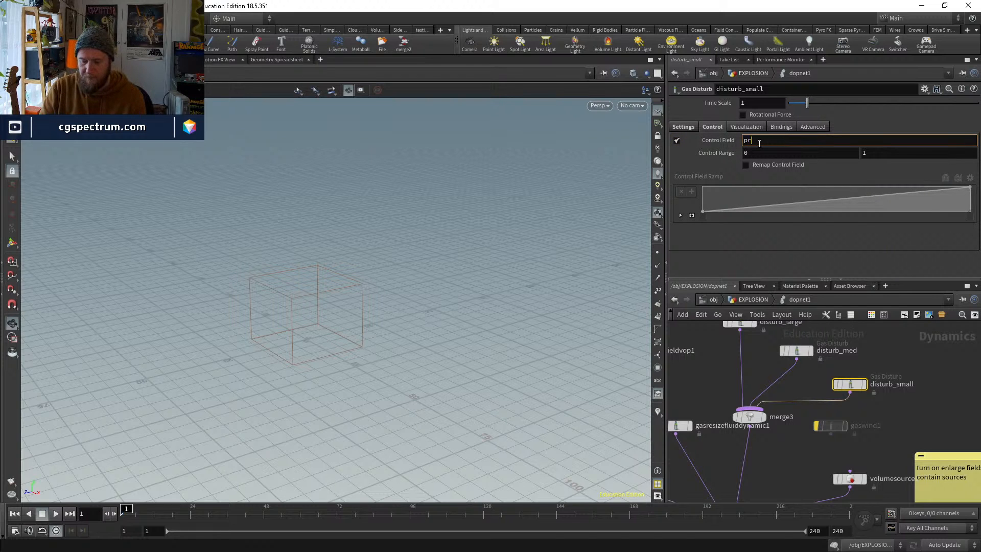
{"action": "type", "text": "essure"}
{"action": "key", "text": "Return"}
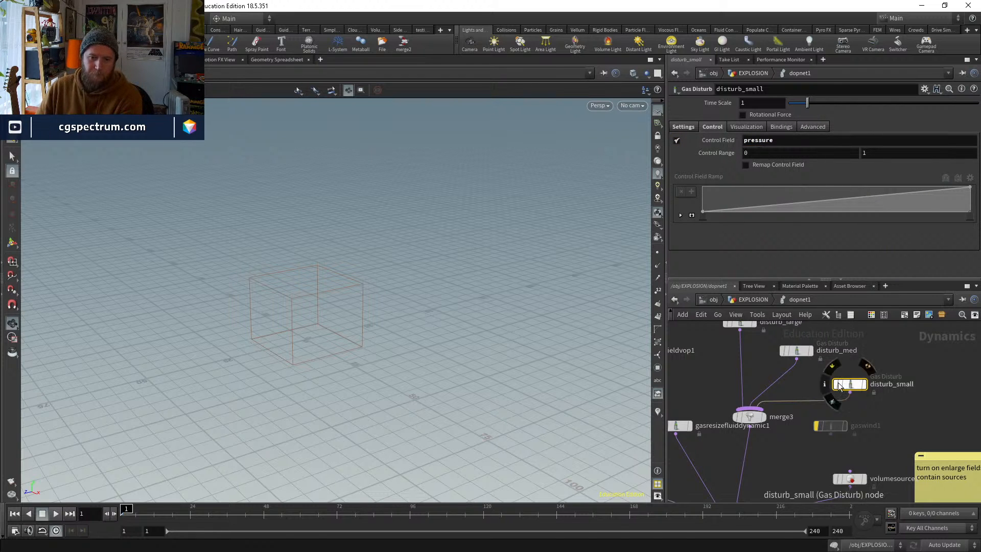
Compare the control settings of disturb_large and disturb_med, and set the minimum of disturb_large's Control Range to 0
{"action": "middle_click_drag", "start_coordinate": [723, 482], "coordinate": [758, 470]}
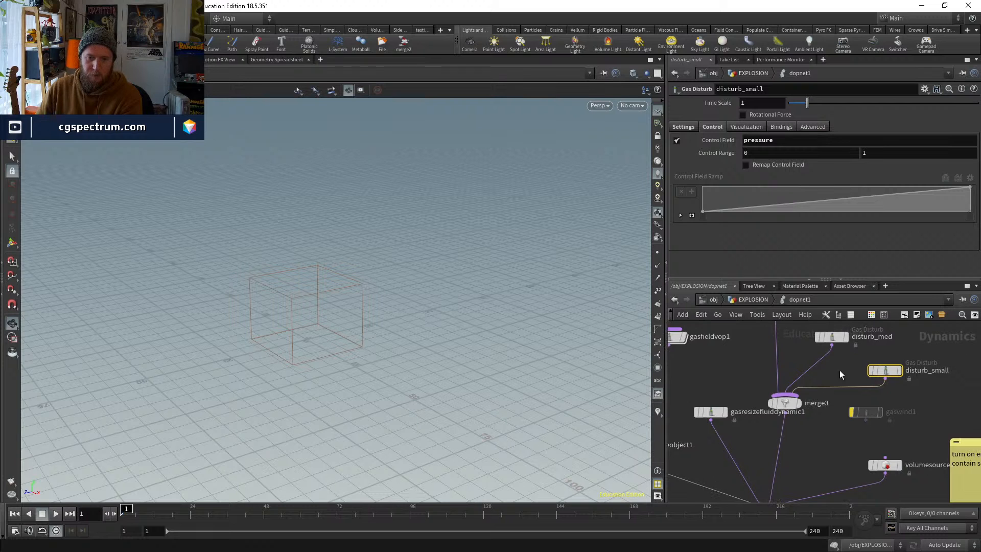
{"action": "middle_click_drag", "start_coordinate": [839, 370], "coordinate": [820, 402]}
{"action": "left_click", "coordinate": [756, 339]}
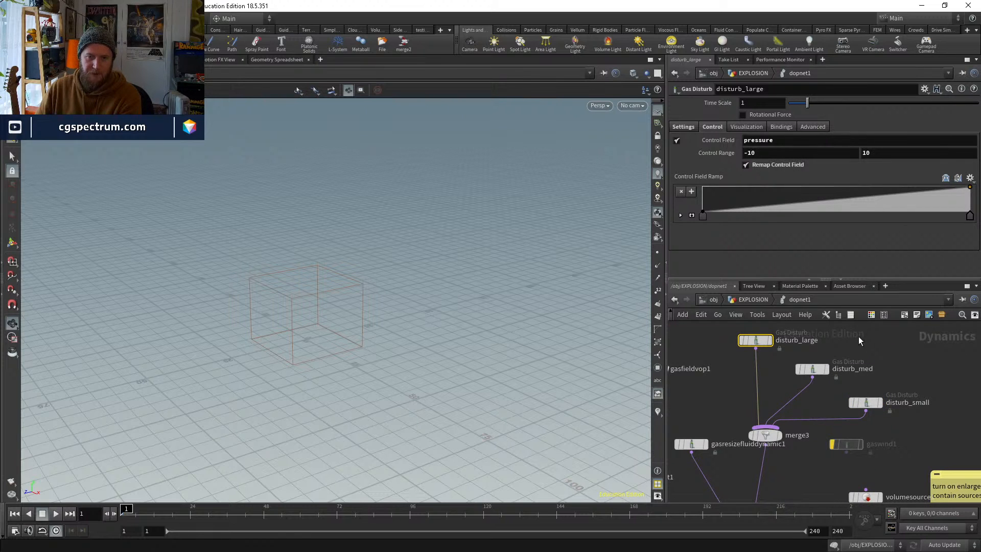
{"action": "left_click", "coordinate": [812, 369]}
{"action": "left_click", "coordinate": [712, 127]}
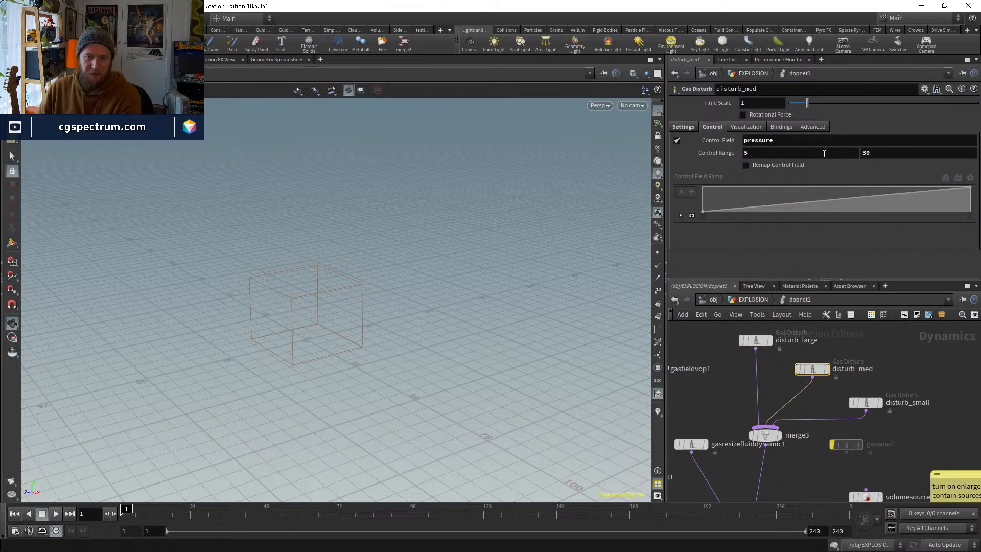
{"action": "left_click", "coordinate": [755, 340]}
{"action": "left_click", "coordinate": [768, 153]}
{"action": "type", "text": "0"}
{"action": "key", "text": "Return"}
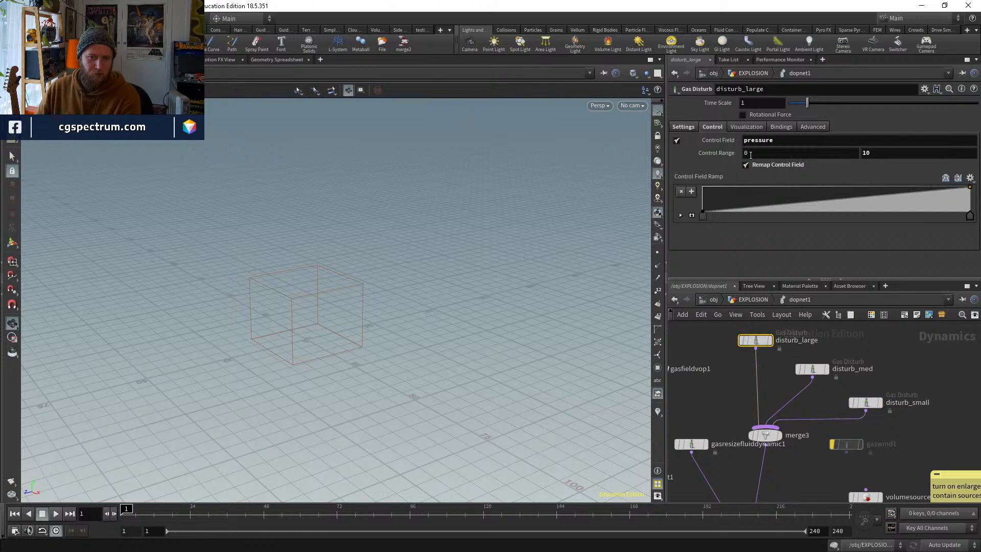
Set the maximum of disturb_small's Control Range to 10
{"action": "left_click", "coordinate": [866, 402]}
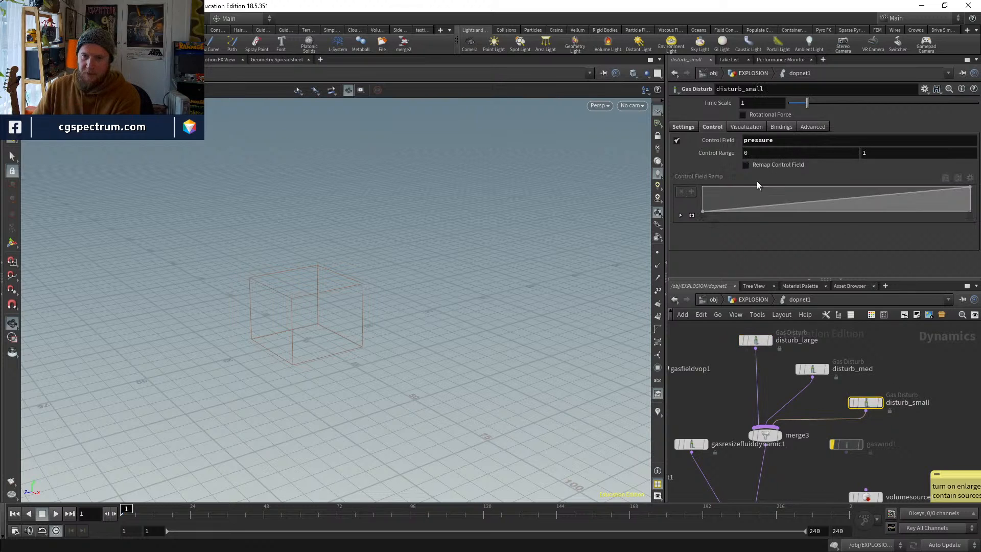
{"action": "left_click", "coordinate": [770, 155]}
{"action": "double_click", "coordinate": [886, 155]}
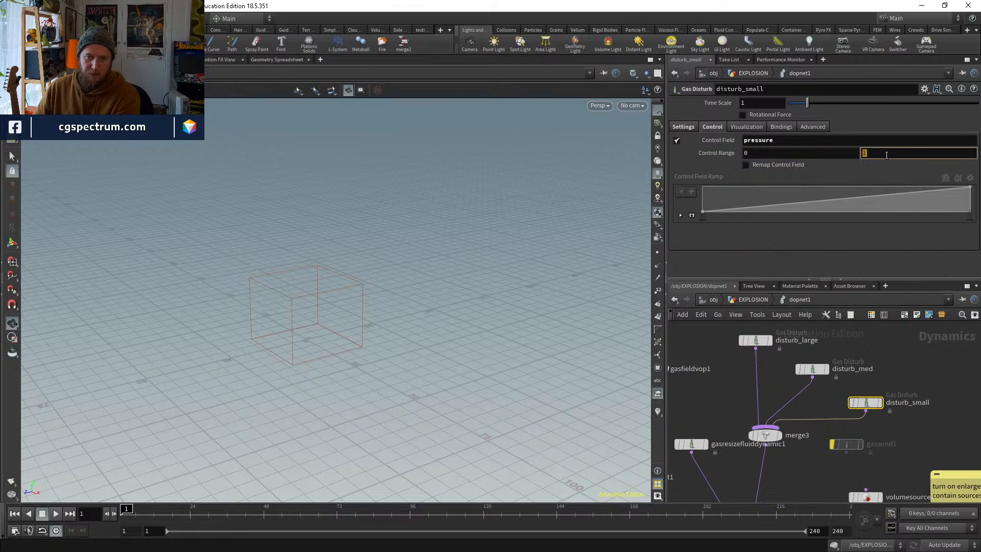
{"action": "type", "text": "10"}
{"action": "key", "text": "Return"}
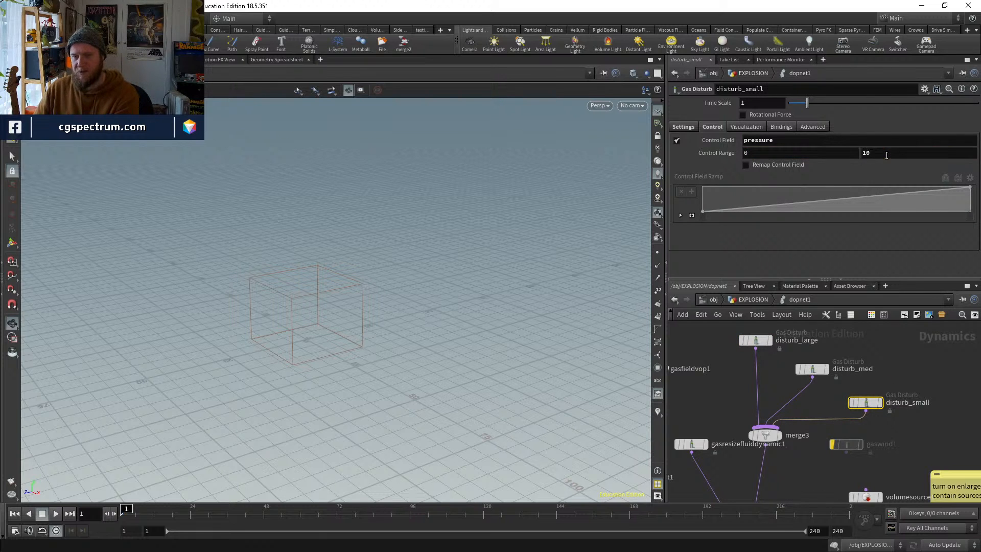
{"action": "middle_click_drag", "start_coordinate": [881, 363], "coordinate": [874, 395]}
Check the strength of the large and medium disturbs, set disturb_small's Strength to 50 and play the simulation
{"action": "left_click", "coordinate": [692, 128]}
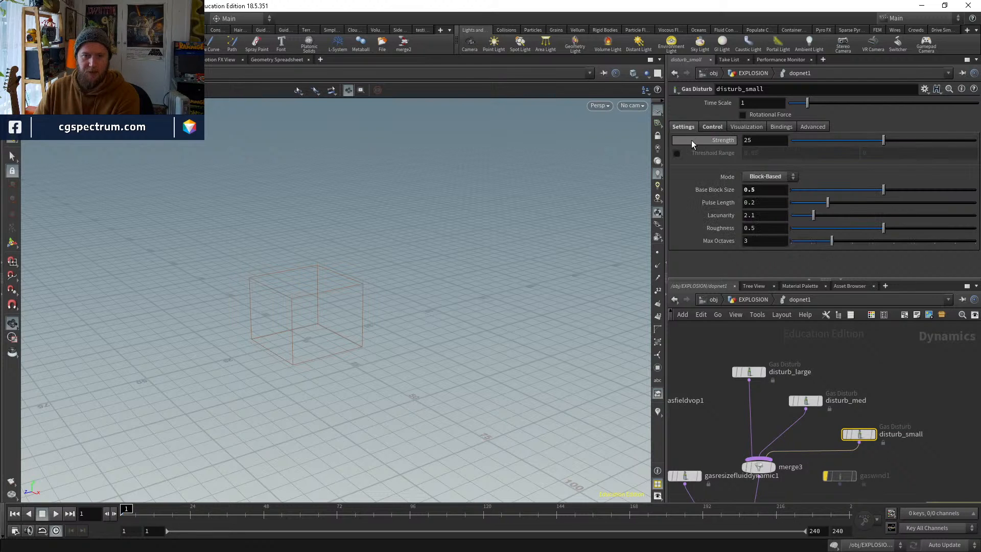
{"action": "left_click", "coordinate": [750, 371]}
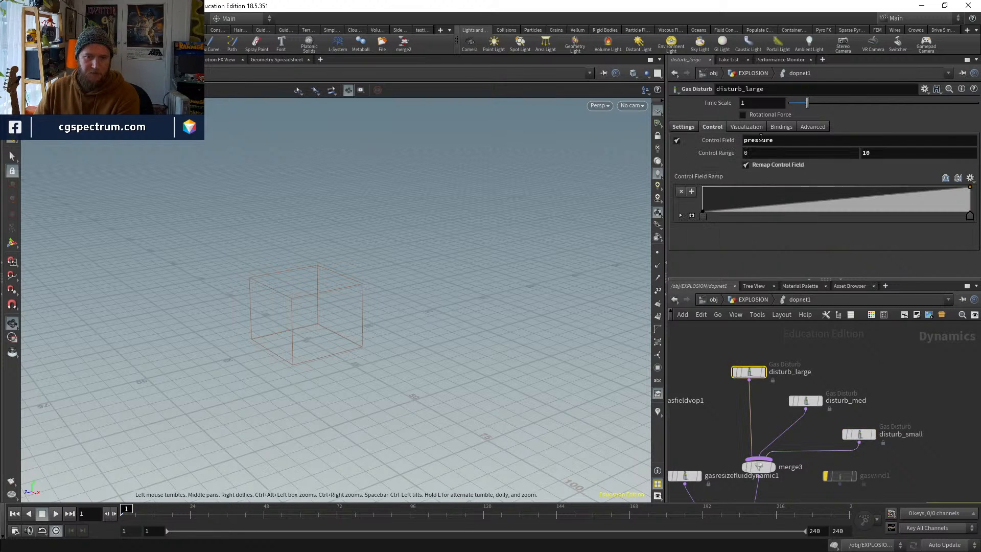
{"action": "left_click", "coordinate": [690, 128]}
{"action": "left_click", "coordinate": [806, 400]}
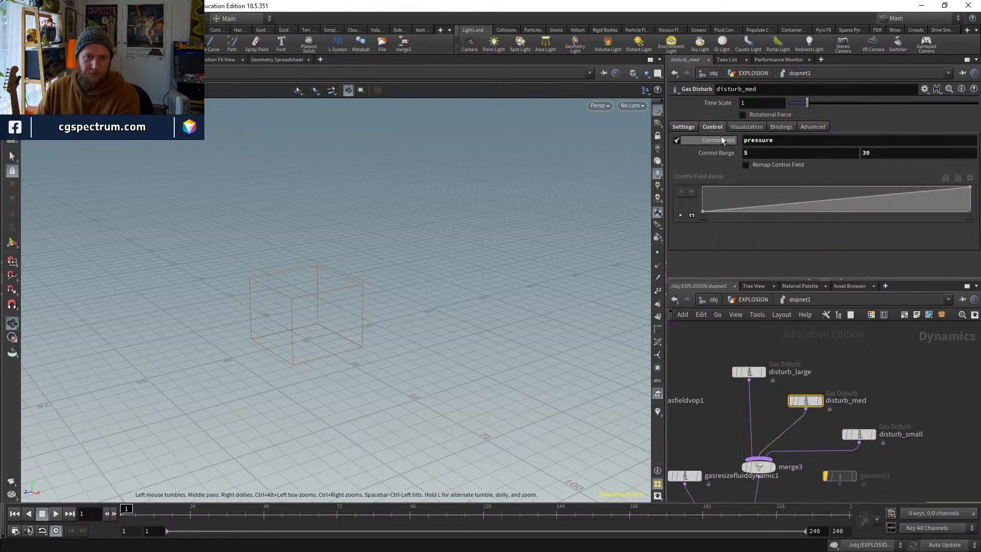
{"action": "left_click", "coordinate": [683, 127]}
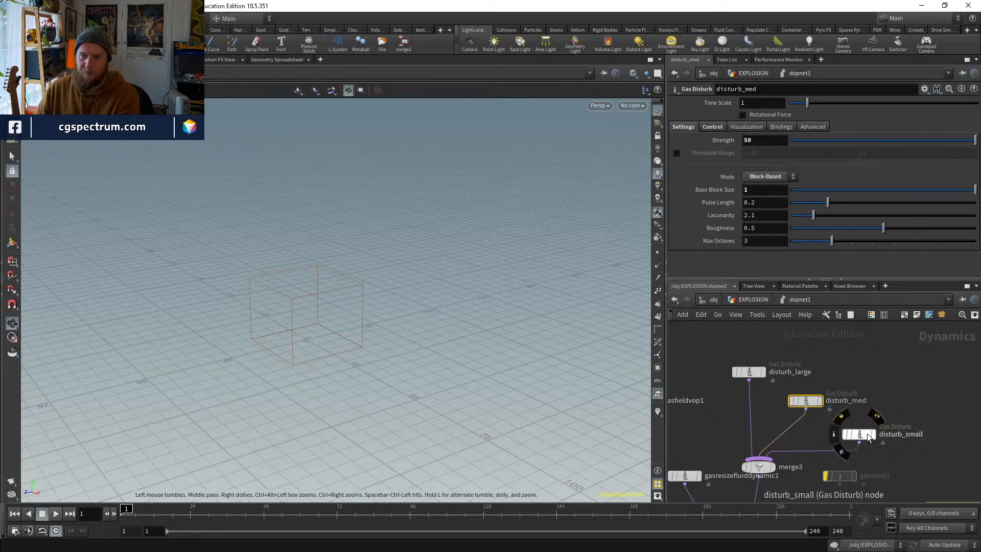
{"action": "left_click", "coordinate": [858, 438]}
{"action": "left_click", "coordinate": [763, 142]}
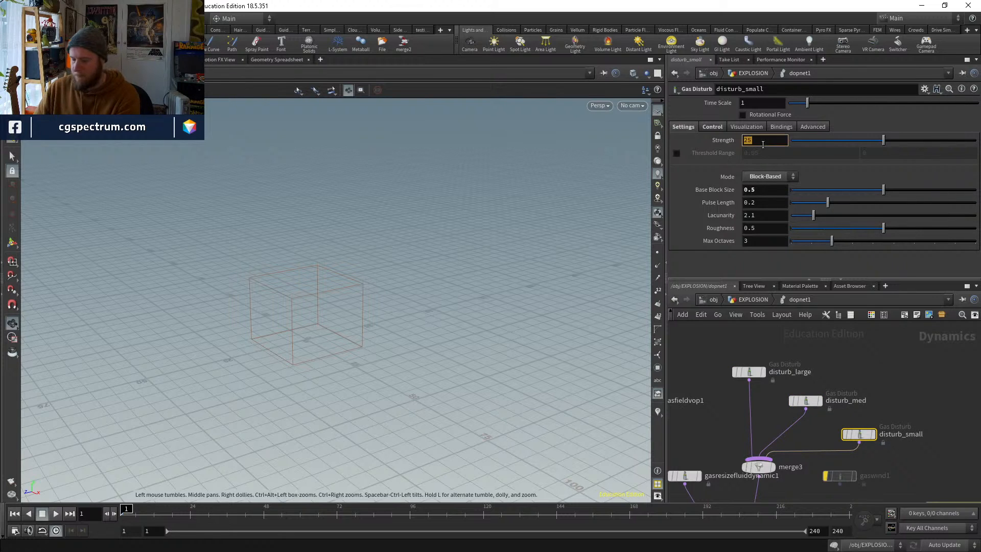
{"action": "key", "text": "Return"}
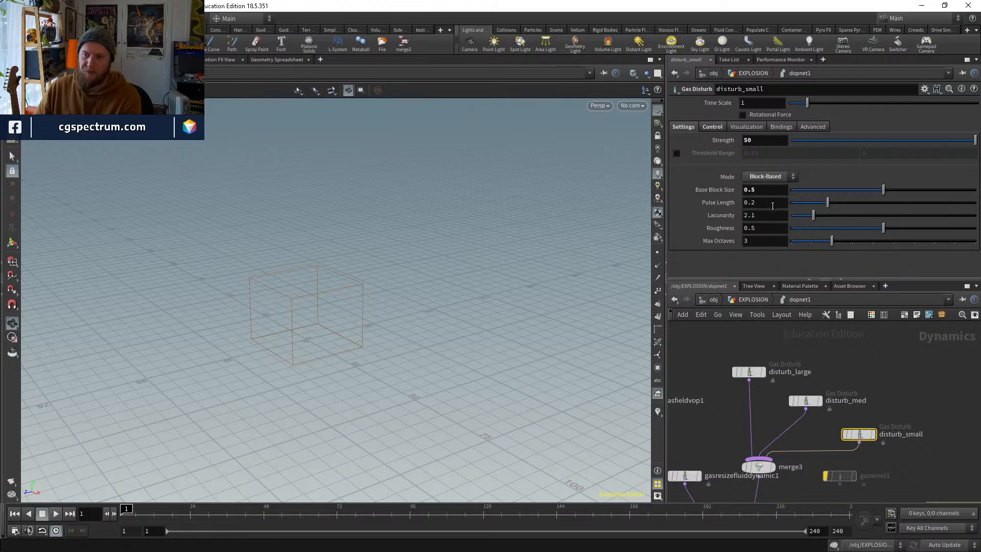
{"action": "middle_click_drag", "start_coordinate": [836, 402], "coordinate": [871, 331]}
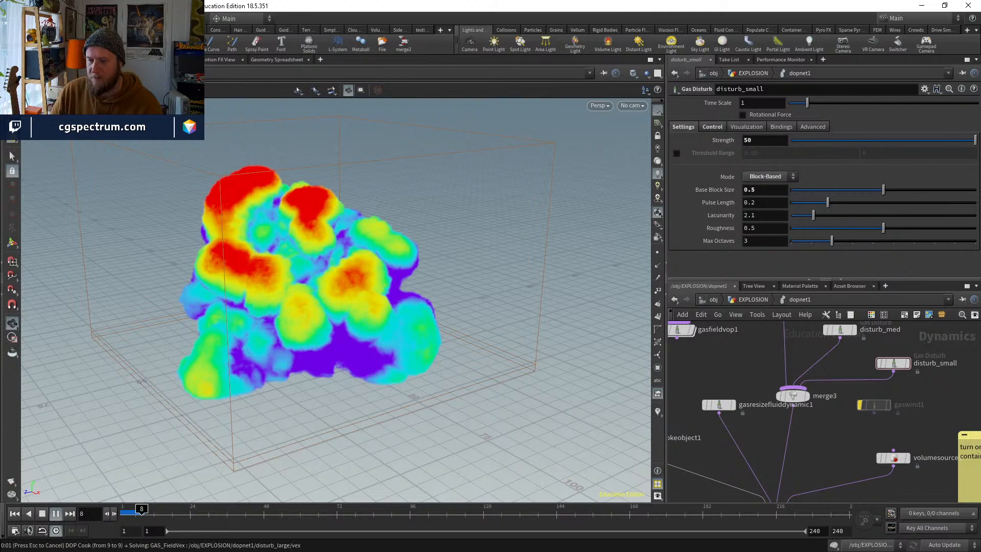
Switch to the web browser, preview the Operation Desert Rock Nuclear testing image as explosion reference, and return to Houdini
{"action": "key", "text": "alt+Tab"}
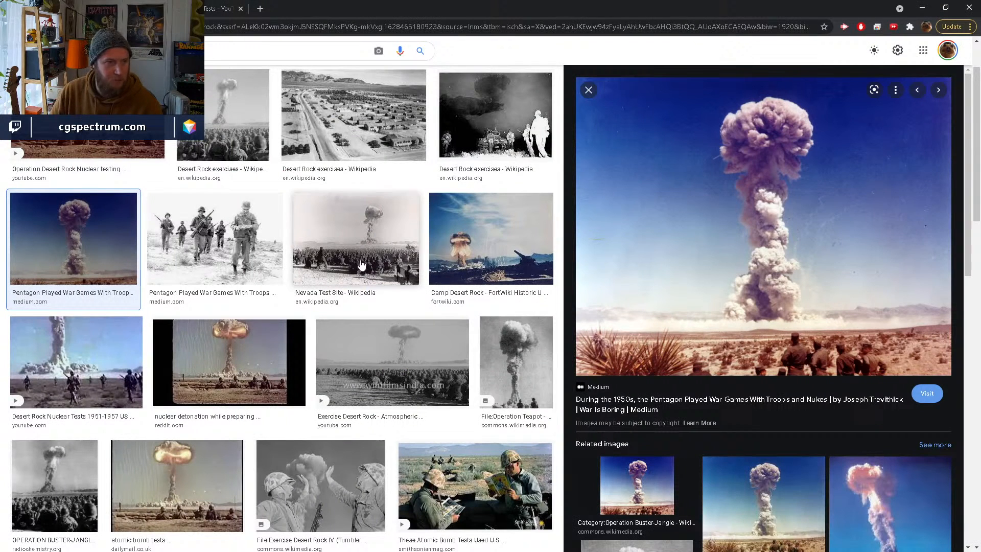
{"action": "left_click", "coordinate": [87, 148]}
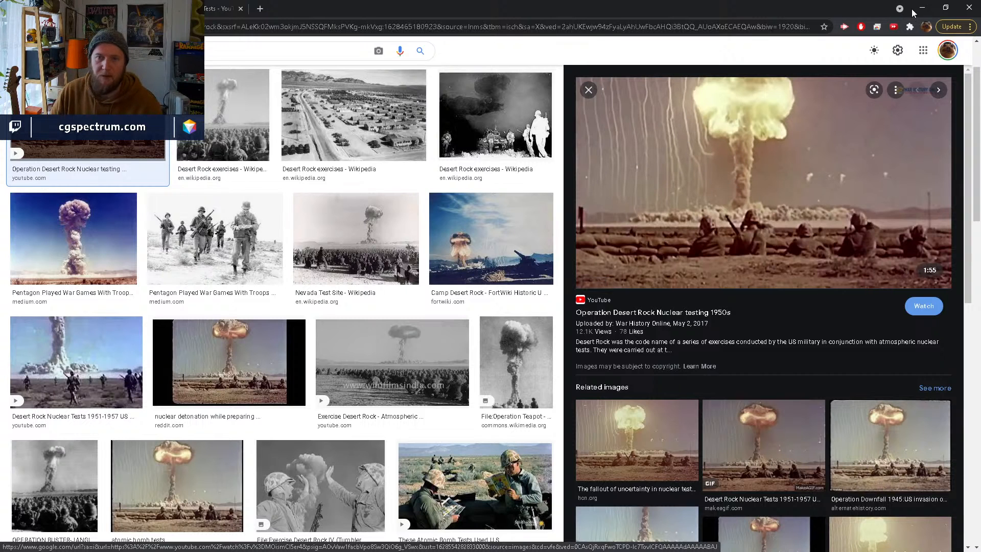
{"action": "key", "text": "alt+Tab"}
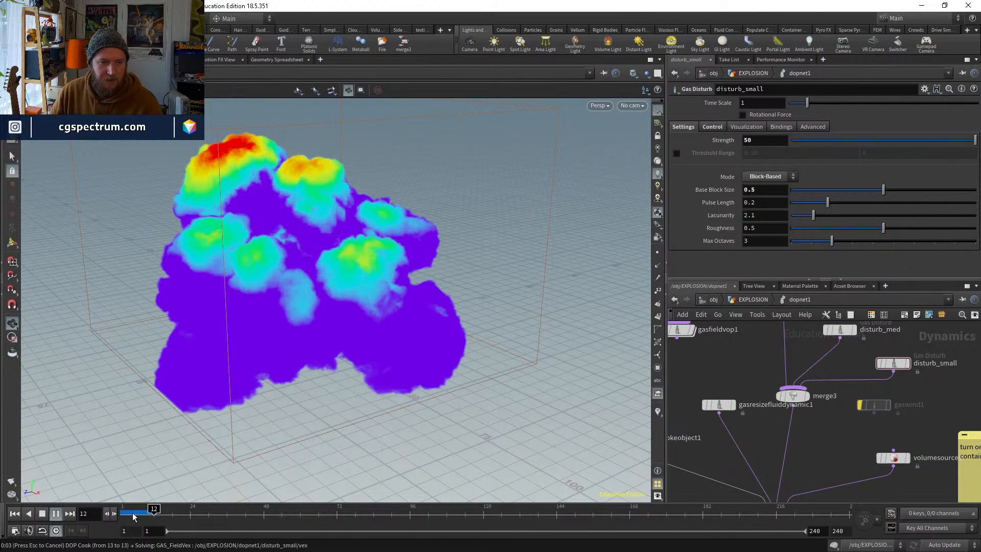
Go up to the EXPLOSION network, scrub the simulated frames and examine the smoke's breakup from several angles, ending at frame 1
{"action": "left_click_drag", "start_coordinate": [131, 515], "coordinate": [148, 513]}
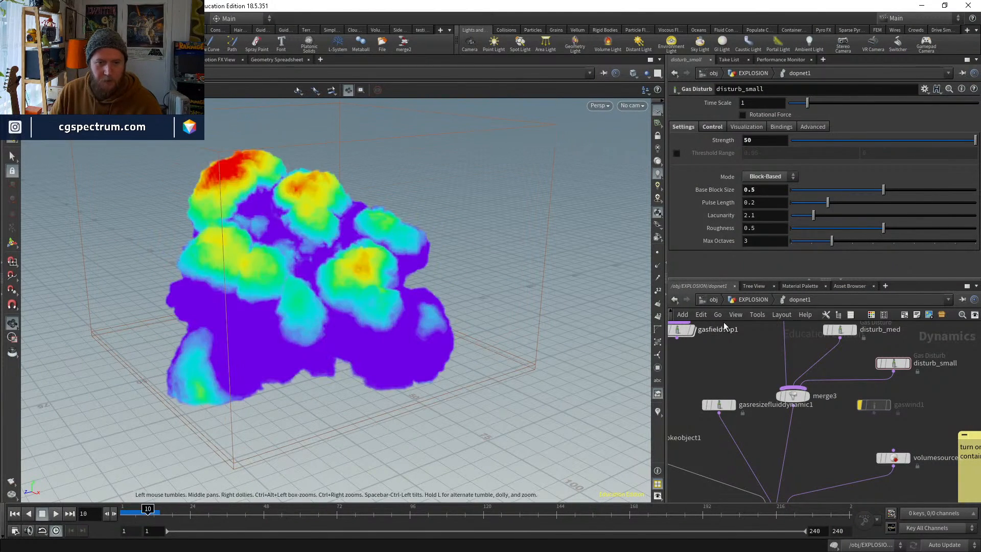
{"action": "left_click", "coordinate": [760, 299]}
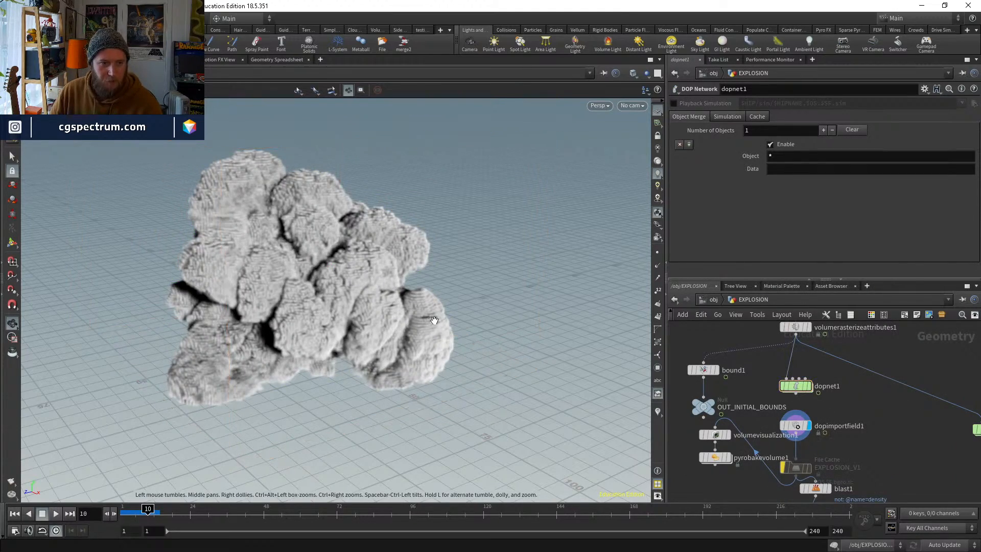
{"action": "left_click_drag", "start_coordinate": [434, 320], "coordinate": [500, 304]}
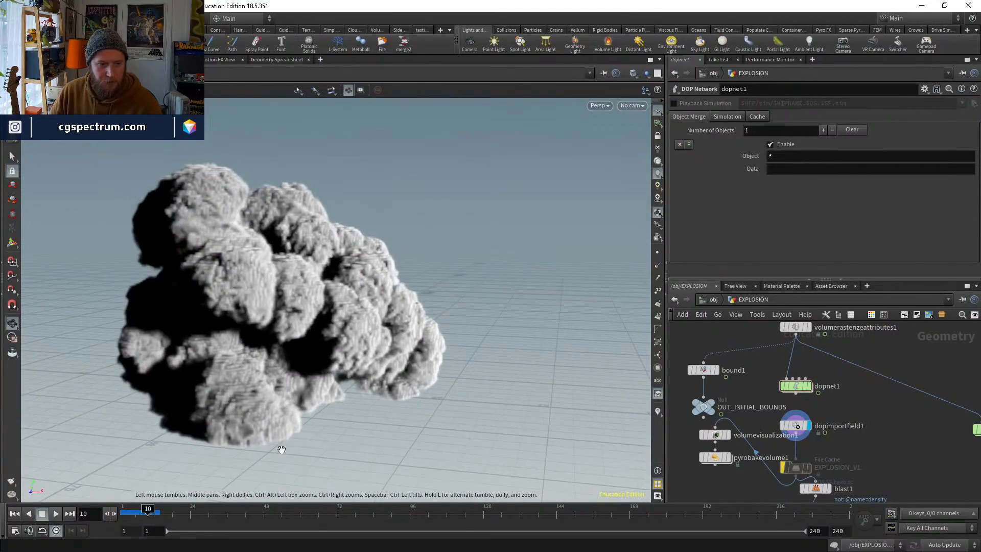
{"action": "left_click_drag", "start_coordinate": [129, 513], "coordinate": [157, 512]}
{"action": "left_click_drag", "start_coordinate": [408, 335], "coordinate": [352, 398]}
{"action": "left_click_drag", "start_coordinate": [156, 512], "coordinate": [129, 508]}
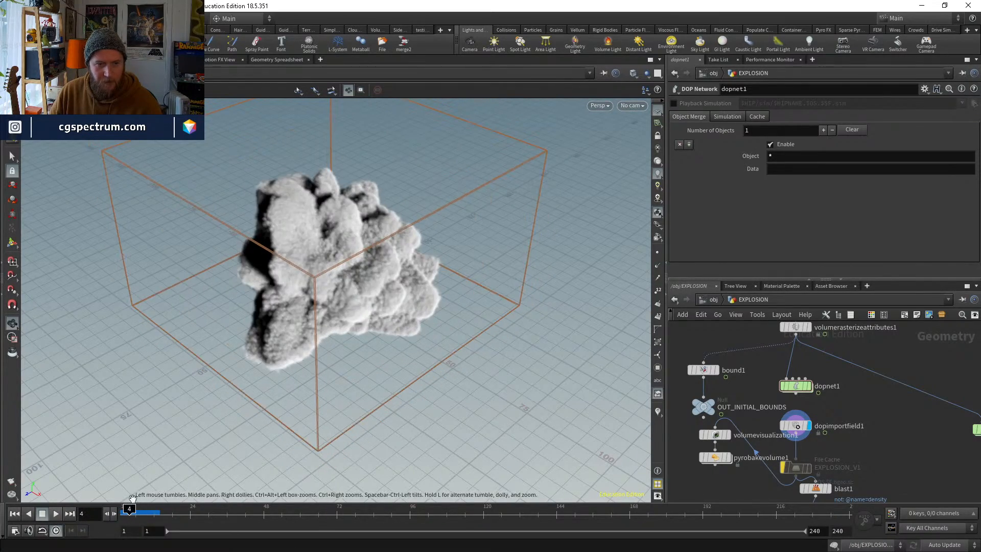
{"action": "left_click_drag", "start_coordinate": [278, 353], "coordinate": [335, 287]}
{"action": "right_click_drag", "start_coordinate": [335, 288], "coordinate": [427, 289]}
{"action": "left_click_drag", "start_coordinate": [427, 289], "coordinate": [398, 348]}
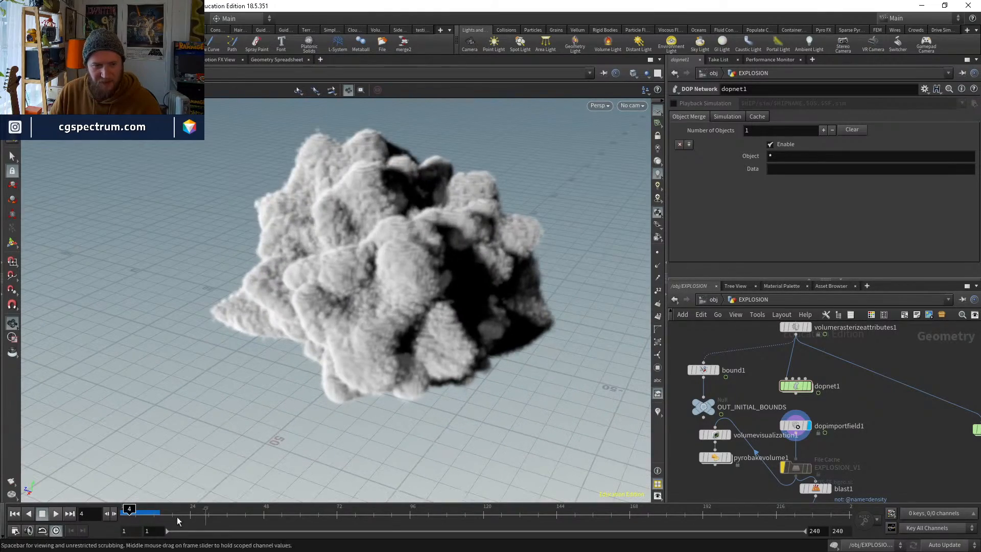
{"action": "left_click", "coordinate": [131, 515]}
{"action": "left_click_drag", "start_coordinate": [139, 517], "coordinate": [124, 517]}
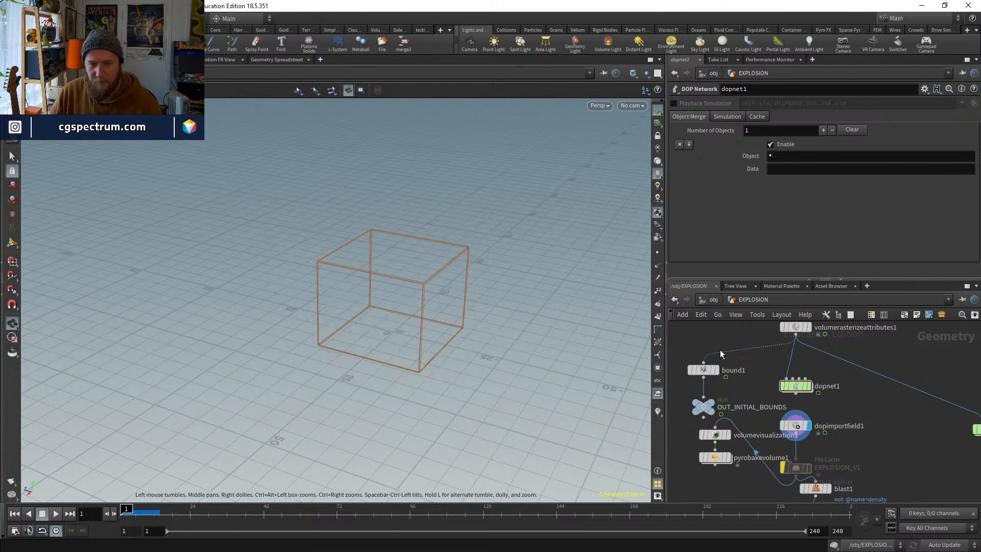
Display pointvop3 in the EXPLOSION network and scrub to frame 6 to inspect the source points
{"action": "middle_click_drag", "start_coordinate": [826, 347], "coordinate": [811, 432]}
{"action": "left_click", "coordinate": [788, 389]}
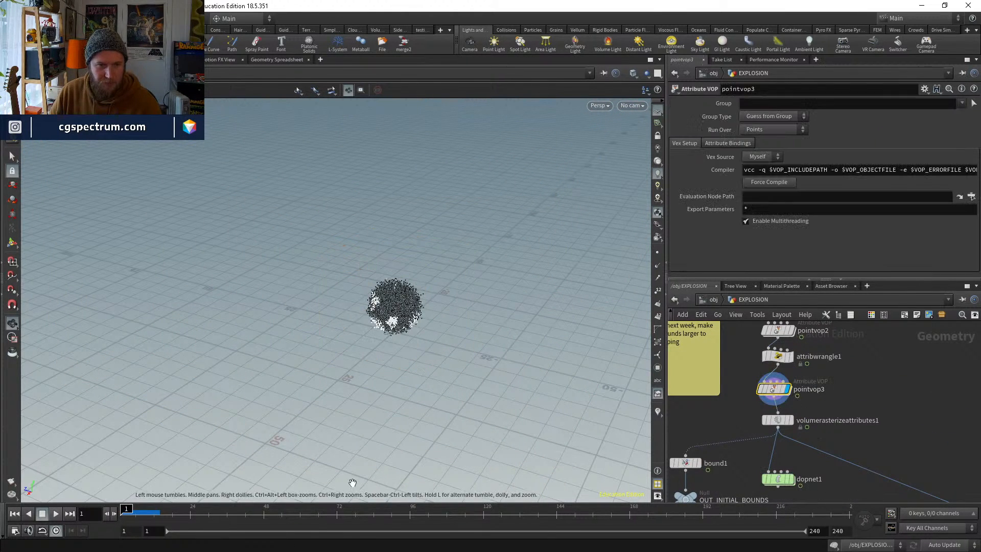
{"action": "left_click_drag", "start_coordinate": [127, 509], "coordinate": [136, 508]}
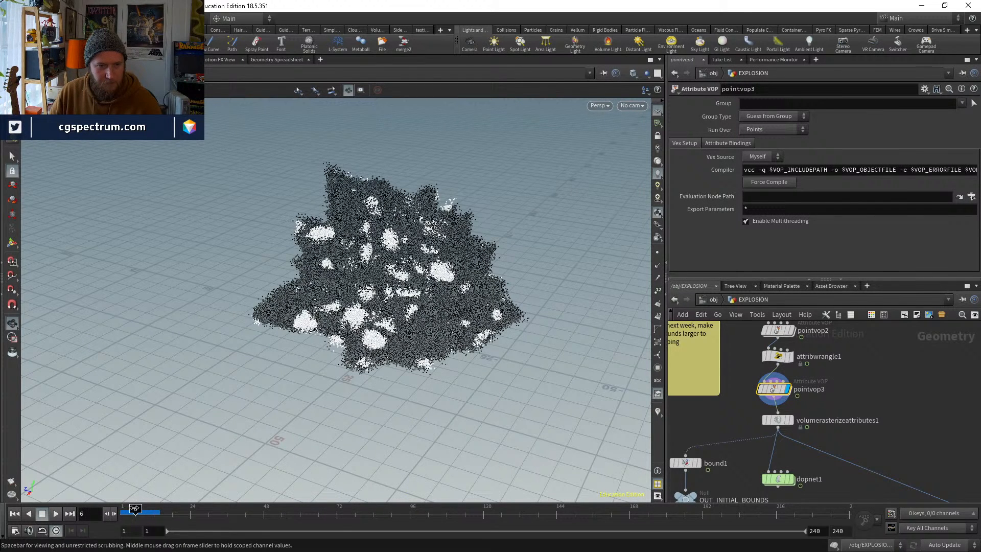
Display volumerasterizeattributes1 at frame 6 and examine the rasterized source's surface detail up close
{"action": "left_click", "coordinate": [780, 421]}
{"action": "left_click", "coordinate": [780, 421]}
{"action": "middle_click_drag", "start_coordinate": [823, 425], "coordinate": [832, 396]}
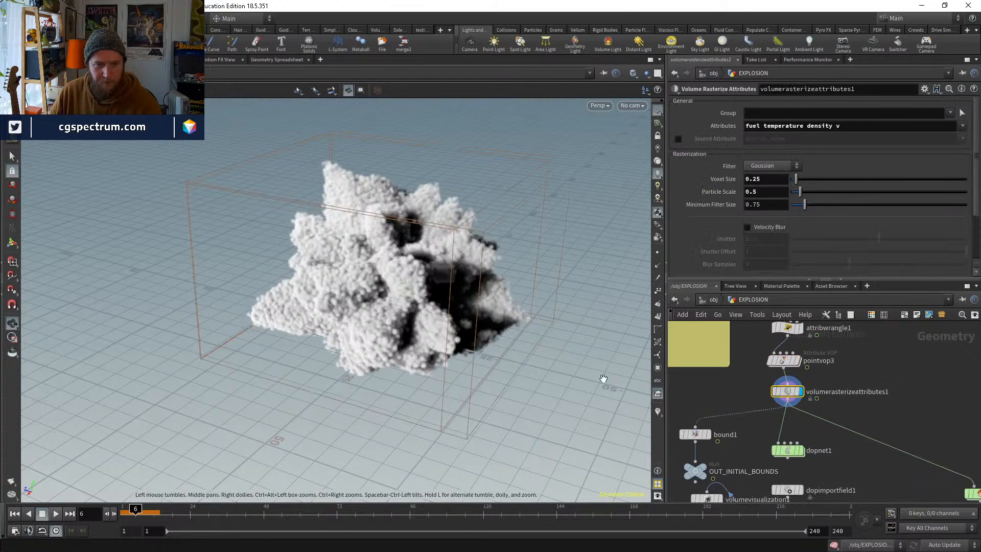
{"action": "scroll", "coordinate": [389, 269], "scroll_direction": "up", "scroll_amount": 3}
{"action": "left_click_drag", "start_coordinate": [388, 268], "coordinate": [419, 309]}
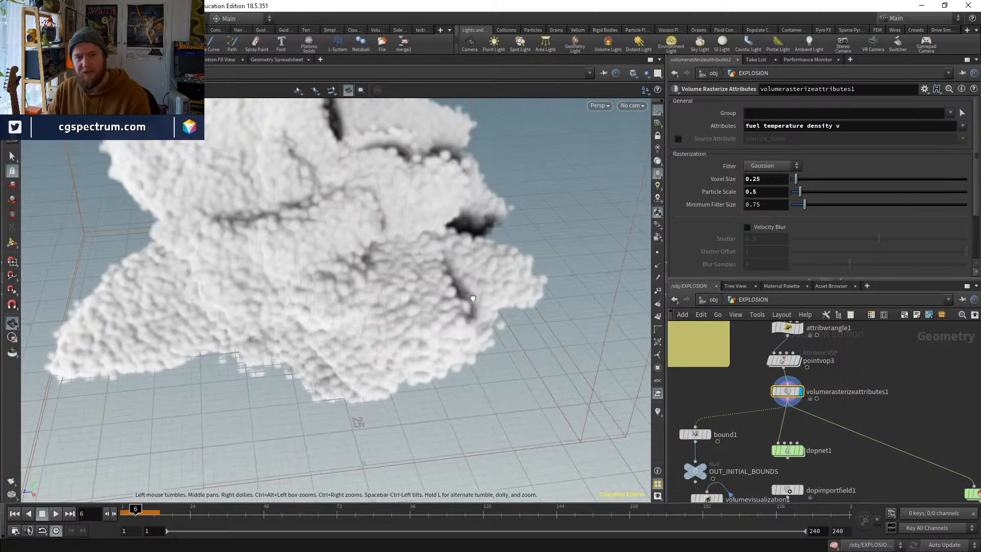
Move pointvop2 and attribwrangle1 up and insert a new Point VOP between attribwrangle1 and pointvop3
{"action": "middle_click_drag", "start_coordinate": [846, 370], "coordinate": [796, 405]}
{"action": "left_click_drag", "start_coordinate": [778, 352], "coordinate": [773, 343]}
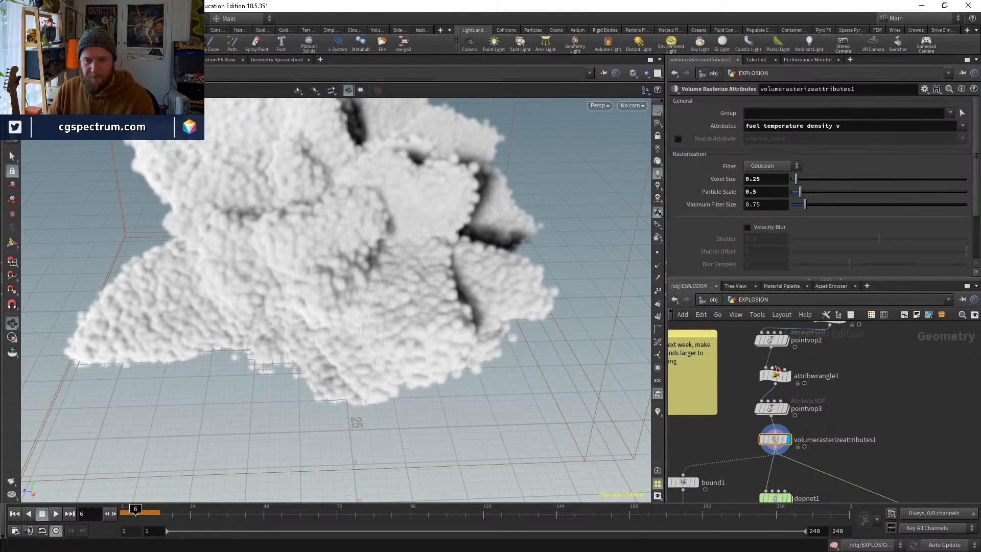
{"action": "left_click_drag", "start_coordinate": [777, 380], "coordinate": [773, 363]}
{"action": "key", "text": "Tab"}
{"action": "type", "text": "pointvop"}
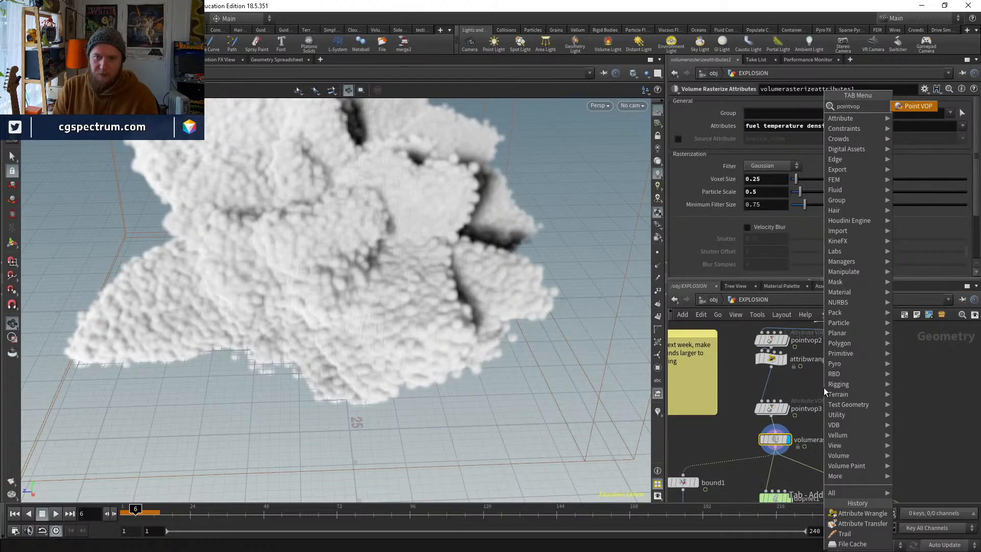
{"action": "key", "text": "Return"}
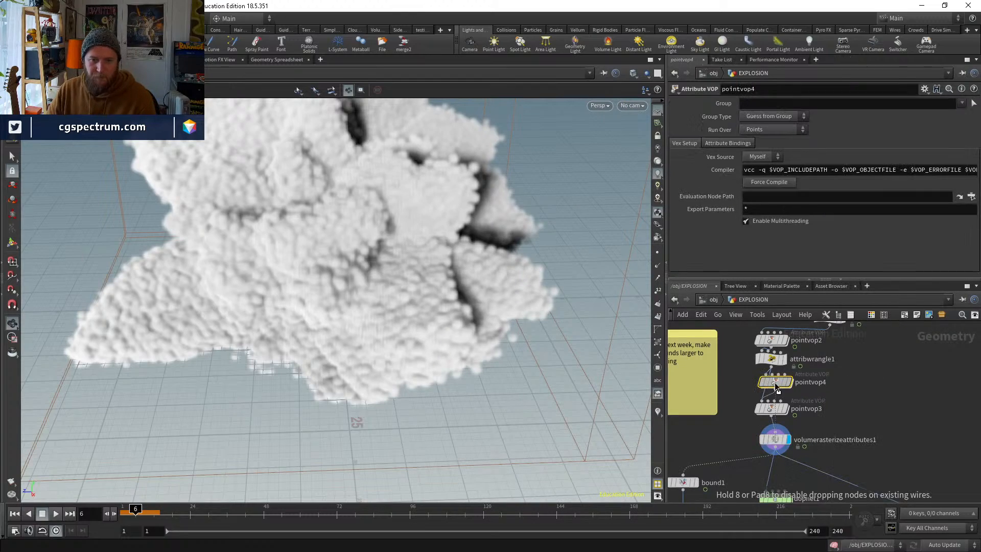
Display pointvop4's source points from another angle and open its VOP network
{"action": "left_click", "coordinate": [783, 388]}
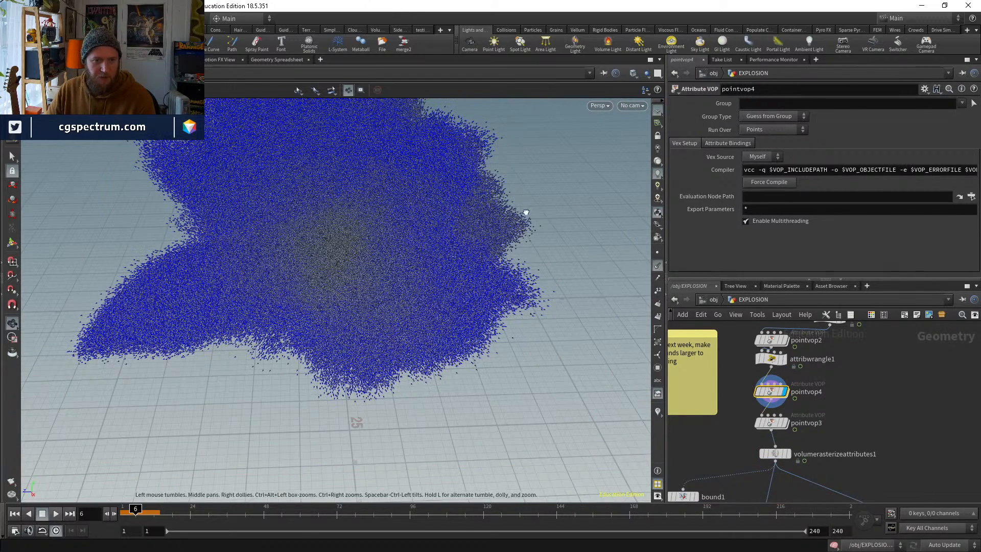
{"action": "left_click_drag", "start_coordinate": [526, 212], "coordinate": [508, 215]}
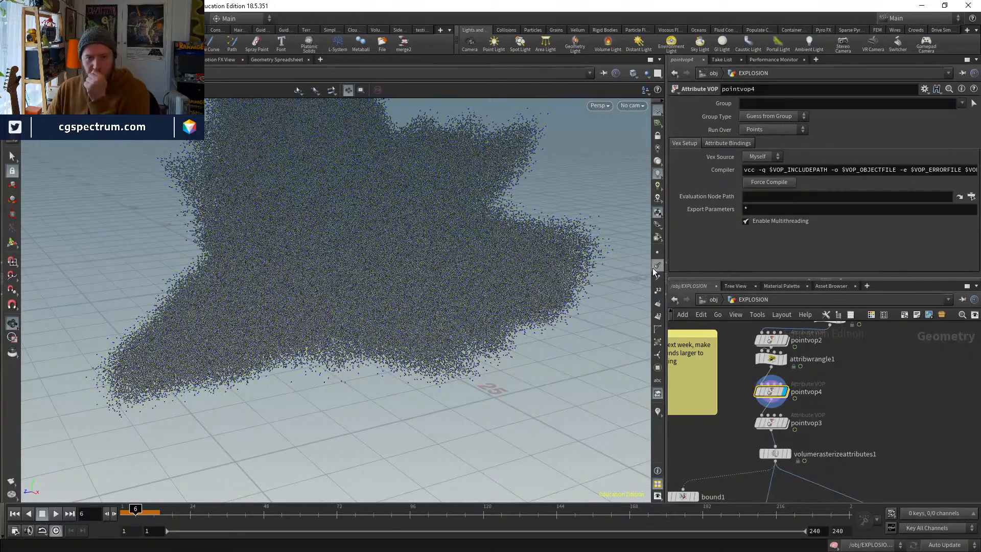
{"action": "double_click", "coordinate": [772, 390]}
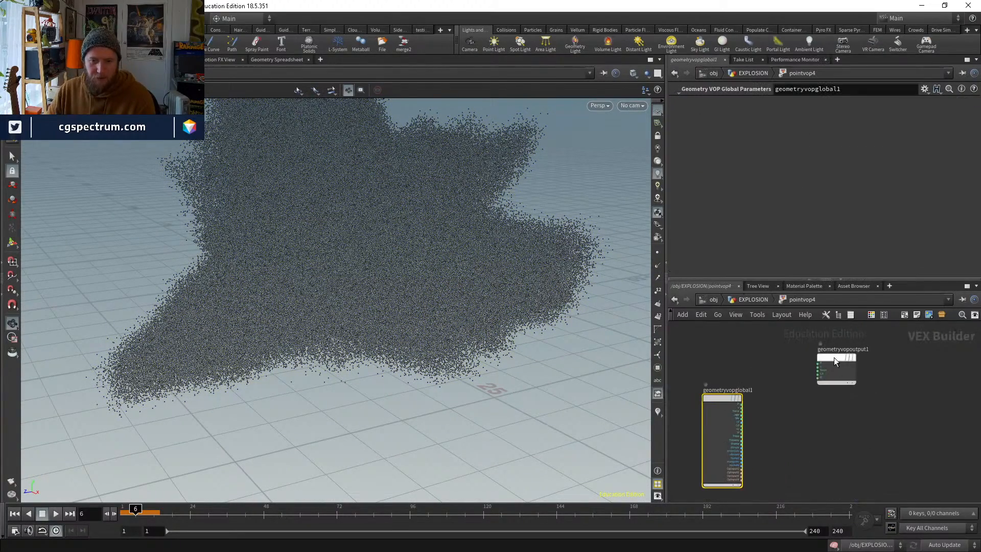
Add a Turbulent Noise node inside pointvop4 and feed the global P into its position input
{"action": "key", "text": "Tab"}
{"action": "type", "text": "tur"}
{"action": "key", "text": "Return"}
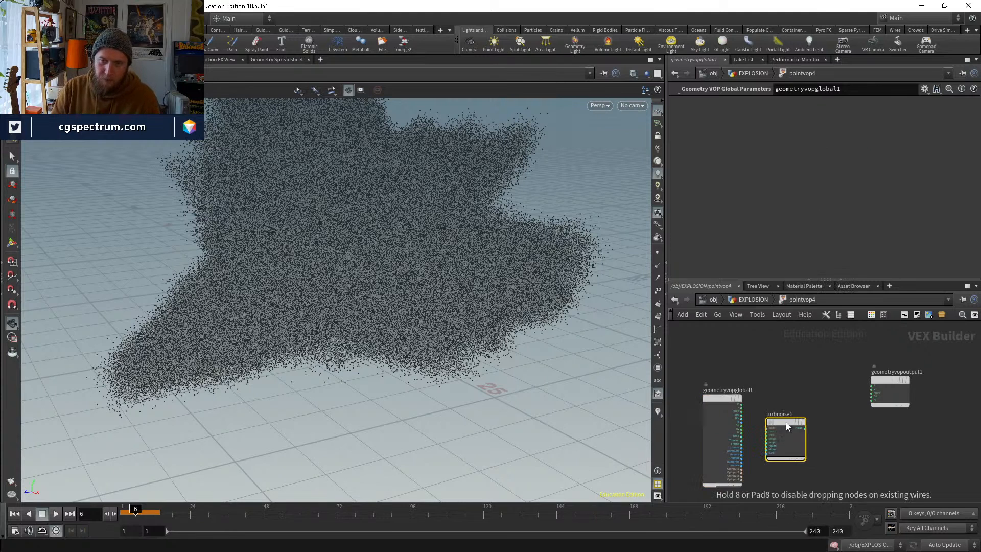
{"action": "left_click", "coordinate": [785, 424]}
{"action": "scroll", "coordinate": [777, 434], "scroll_direction": "up", "scroll_amount": 3}
{"action": "left_click_drag", "start_coordinate": [770, 445], "coordinate": [714, 377]}
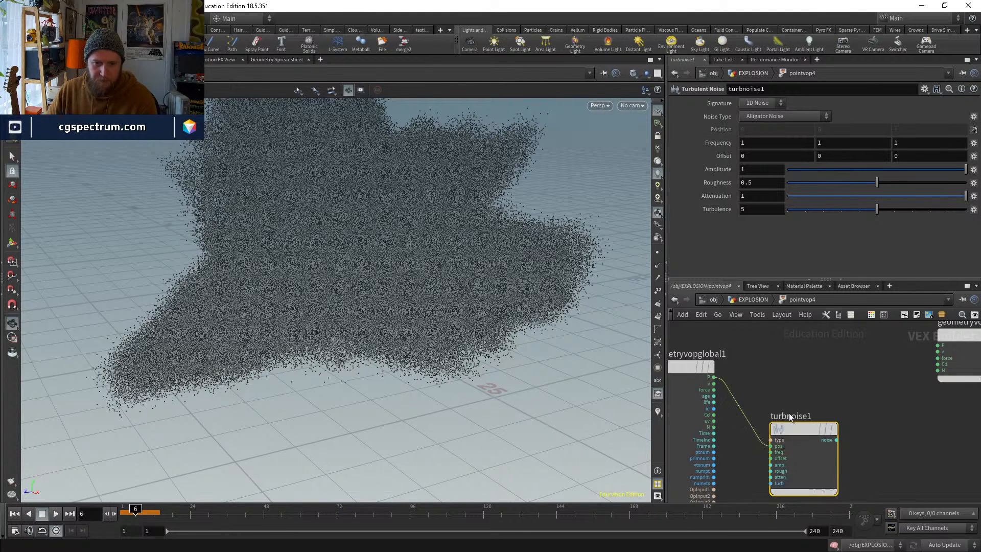
{"action": "left_click_drag", "start_coordinate": [789, 427], "coordinate": [772, 464]}
Add an Add node that sums the global P and N, and wire its sum to the output's P
{"action": "key", "text": "Tab"}
{"action": "type", "text": "add"}
{"action": "key", "text": "Return"}
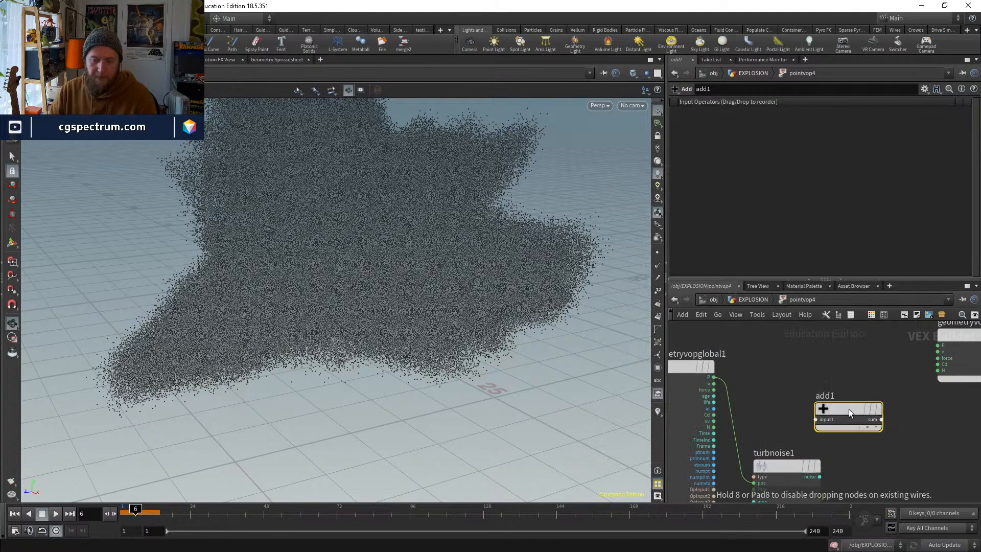
{"action": "left_click", "coordinate": [860, 394]}
{"action": "left_click", "coordinate": [828, 399]}
{"action": "left_click", "coordinate": [714, 377]}
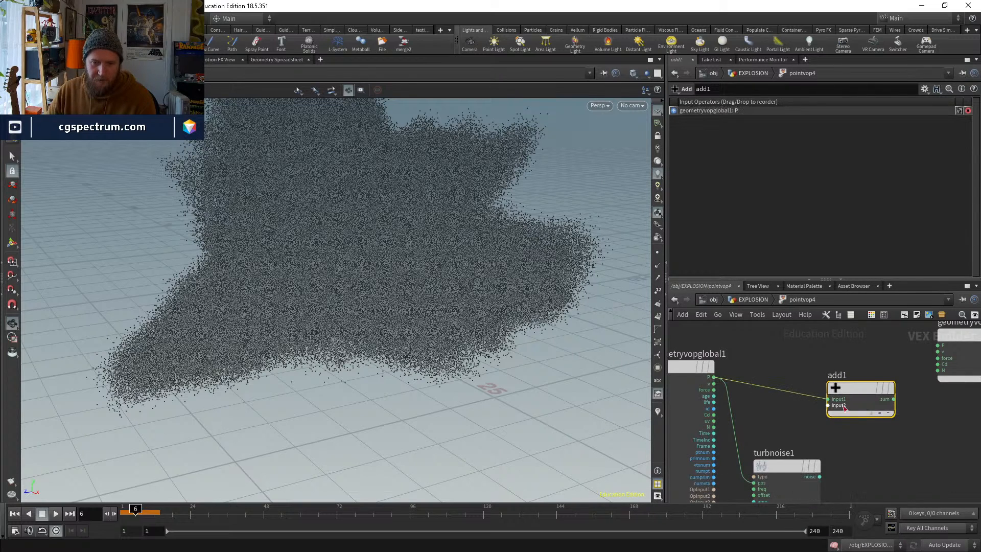
{"action": "left_click", "coordinate": [827, 405]}
{"action": "left_click", "coordinate": [713, 427]}
{"action": "left_click", "coordinate": [940, 352]}
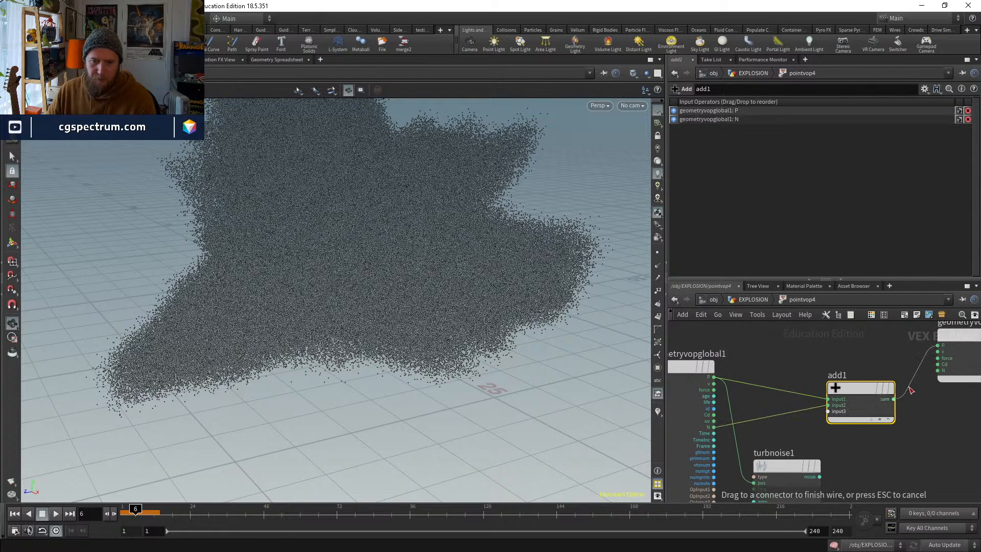
{"action": "left_click", "coordinate": [893, 399]}
{"action": "left_click_drag", "start_coordinate": [863, 390], "coordinate": [849, 375]}
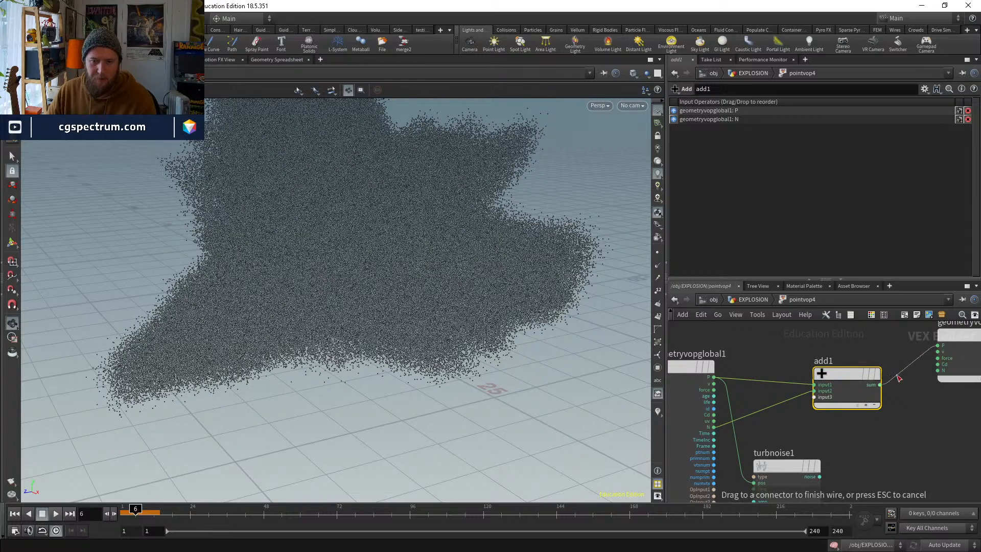
Insert a Multiply node between N and add1, and wire turbnoise1's noise into its second input, spacing the nodes apart
{"action": "key", "text": "Tab"}
{"action": "type", "text": "multiply"}
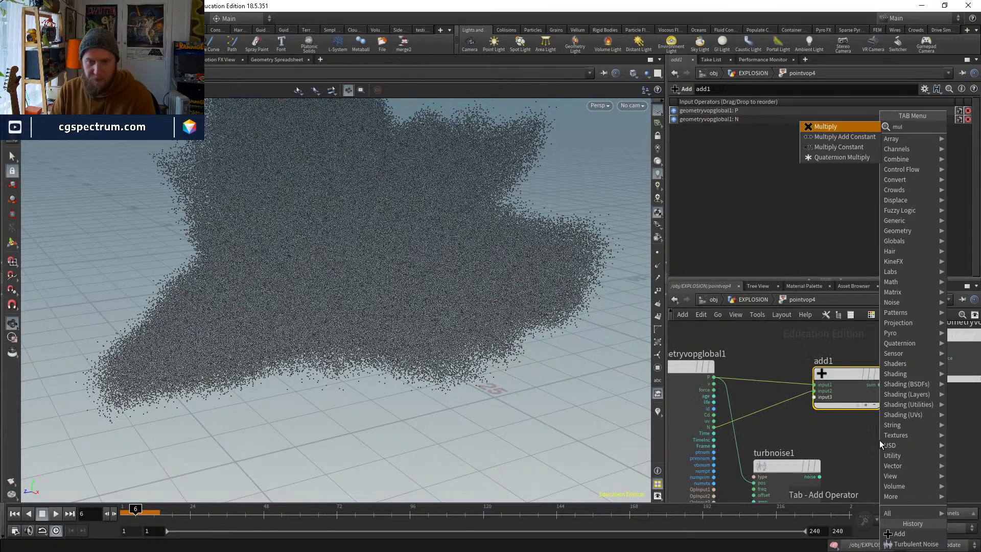
{"action": "key", "text": "Return"}
{"action": "left_click", "coordinate": [792, 406]}
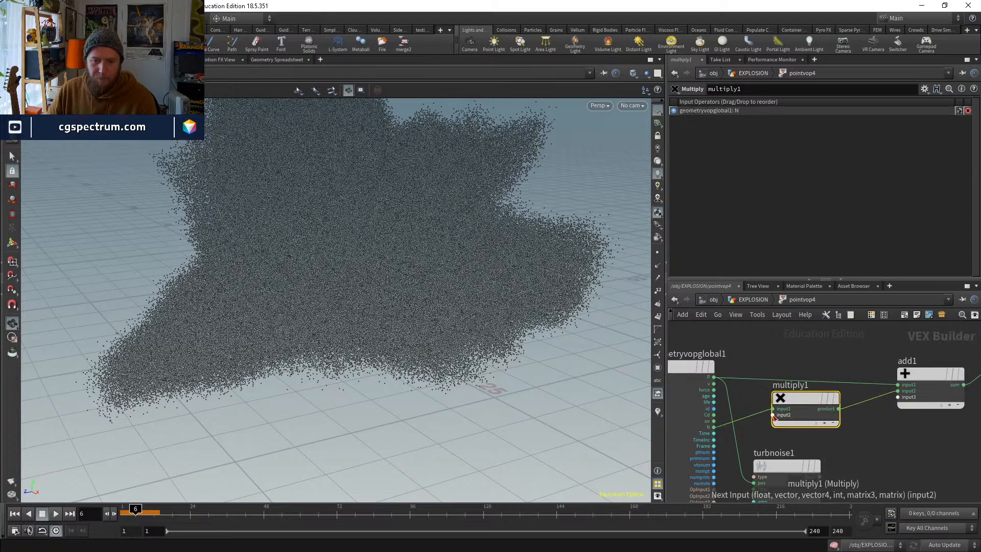
{"action": "left_click", "coordinate": [820, 477]}
{"action": "left_click", "coordinate": [770, 414]}
{"action": "middle_click_drag", "start_coordinate": [881, 456], "coordinate": [877, 410]}
{"action": "scroll", "coordinate": [878, 411], "scroll_direction": "down", "scroll_amount": 1}
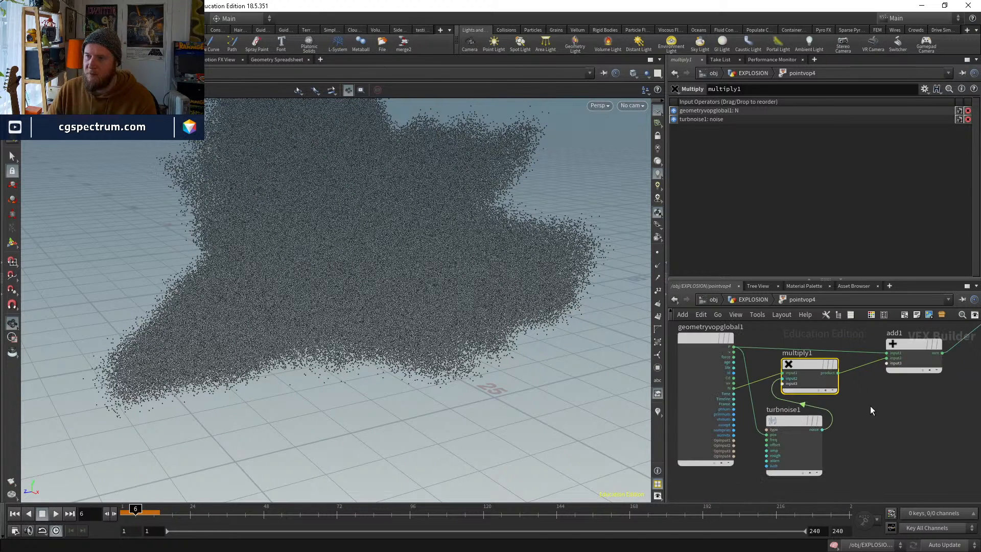
{"action": "left_click_drag", "start_coordinate": [811, 364], "coordinate": [855, 383]}
{"action": "middle_click_drag", "start_coordinate": [899, 428], "coordinate": [898, 409]}
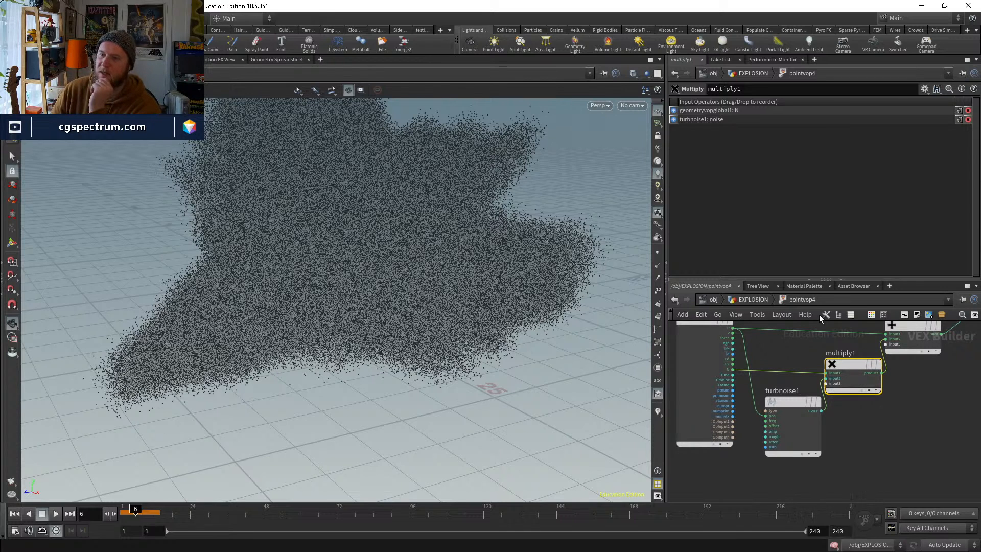
{"action": "left_click_drag", "start_coordinate": [788, 397], "coordinate": [786, 418]}
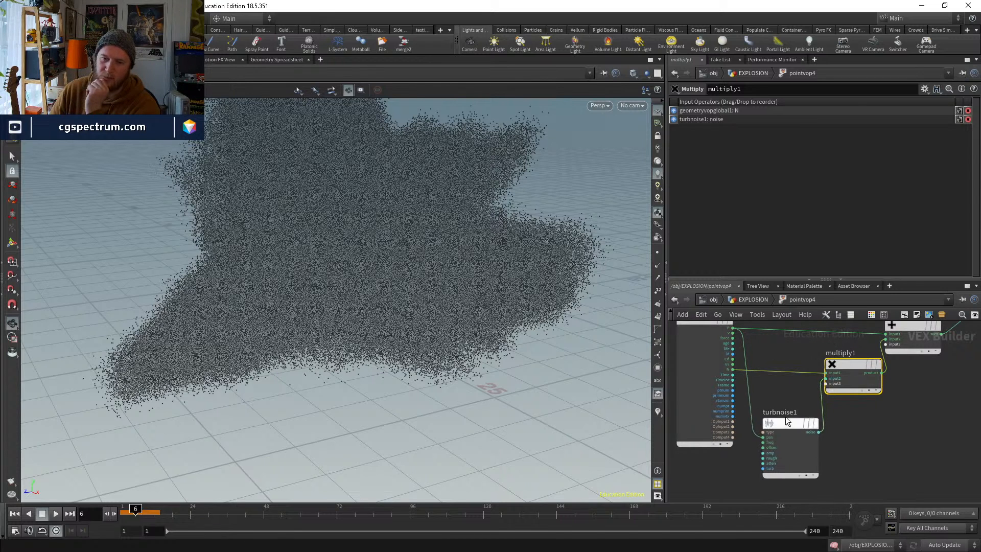
Open dopnet1 in the EXPLOSION network and examine pyrosolver1's Shape settings and the disturb nodes merged into it
{"action": "left_click", "coordinate": [749, 299]}
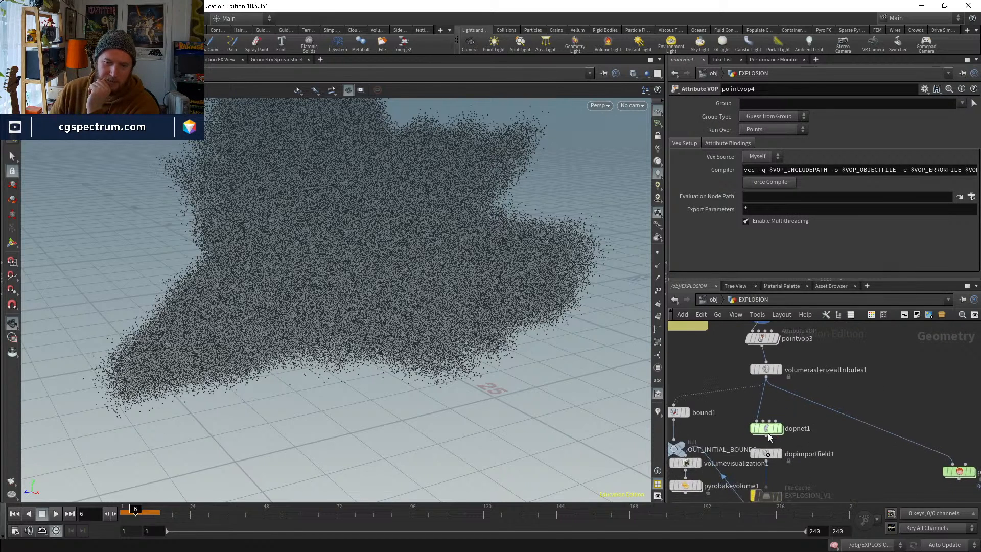
{"action": "left_click", "coordinate": [768, 429]}
{"action": "double_click", "coordinate": [767, 430]}
{"action": "left_click", "coordinate": [760, 452]}
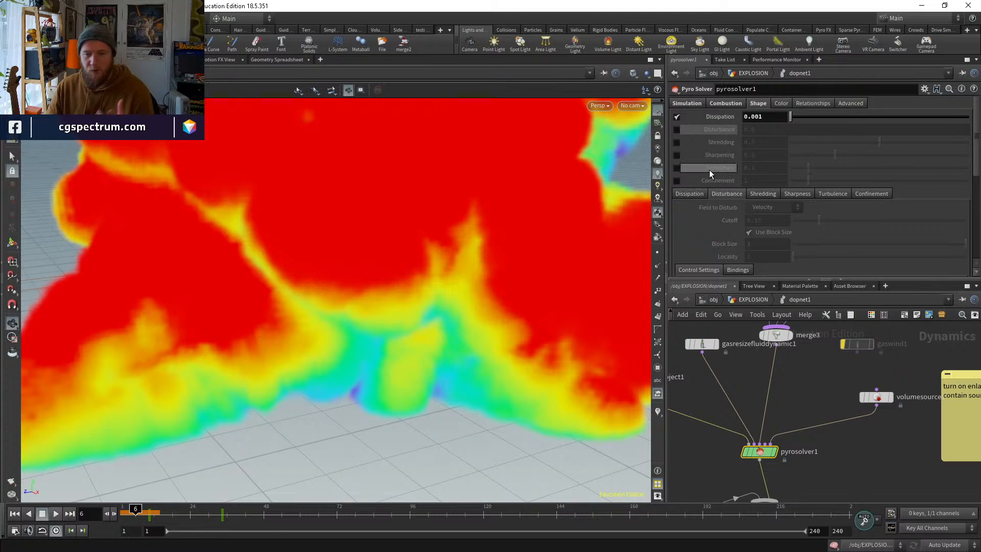
{"action": "mouse_move", "coordinate": [711, 172]}
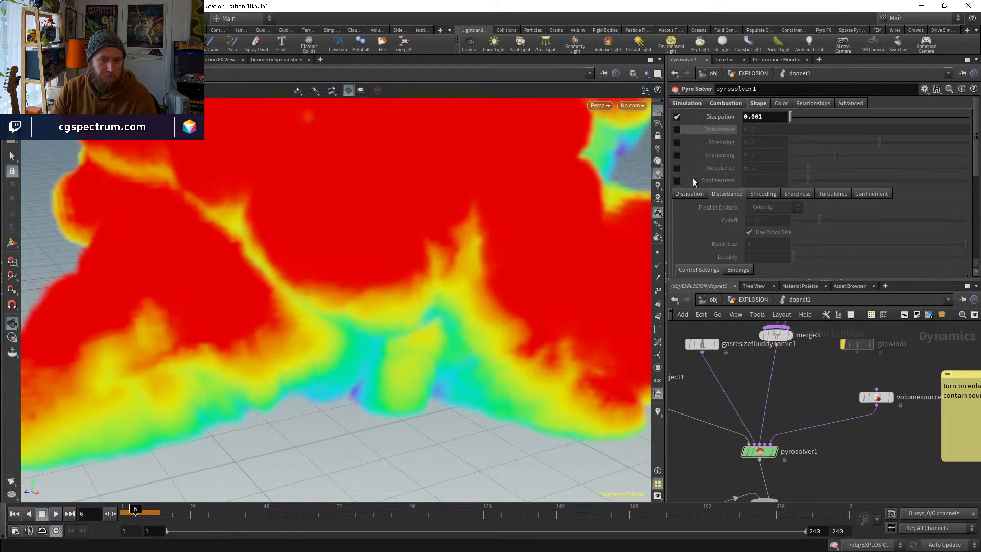
{"action": "right_click_drag", "start_coordinate": [450, 313], "coordinate": [424, 346]}
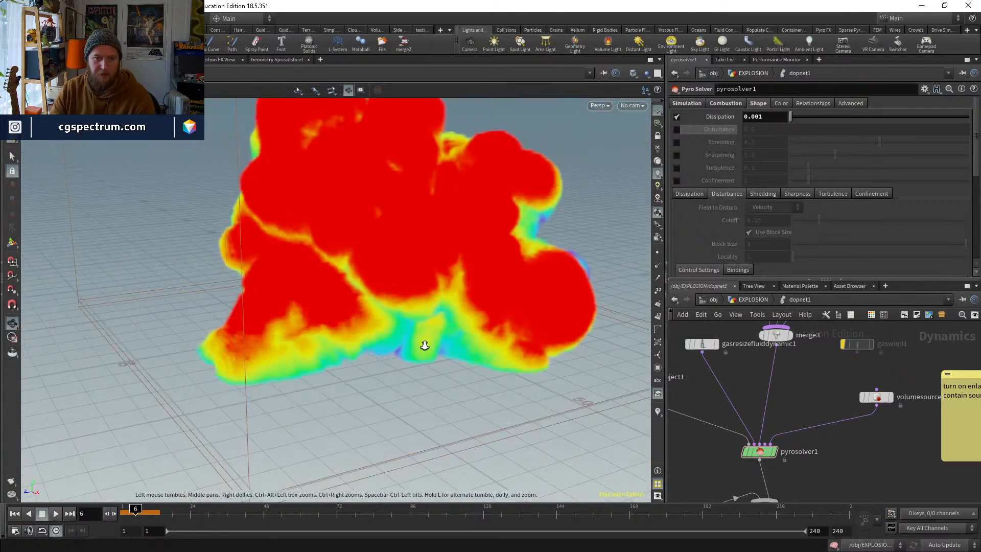
{"action": "middle_click_drag", "start_coordinate": [792, 402], "coordinate": [723, 468]}
{"action": "middle_click_drag", "start_coordinate": [817, 423], "coordinate": [839, 413]}
{"action": "left_click_drag", "start_coordinate": [795, 421], "coordinate": [883, 405]}
{"action": "middle_click_drag", "start_coordinate": [835, 417], "coordinate": [905, 386]}
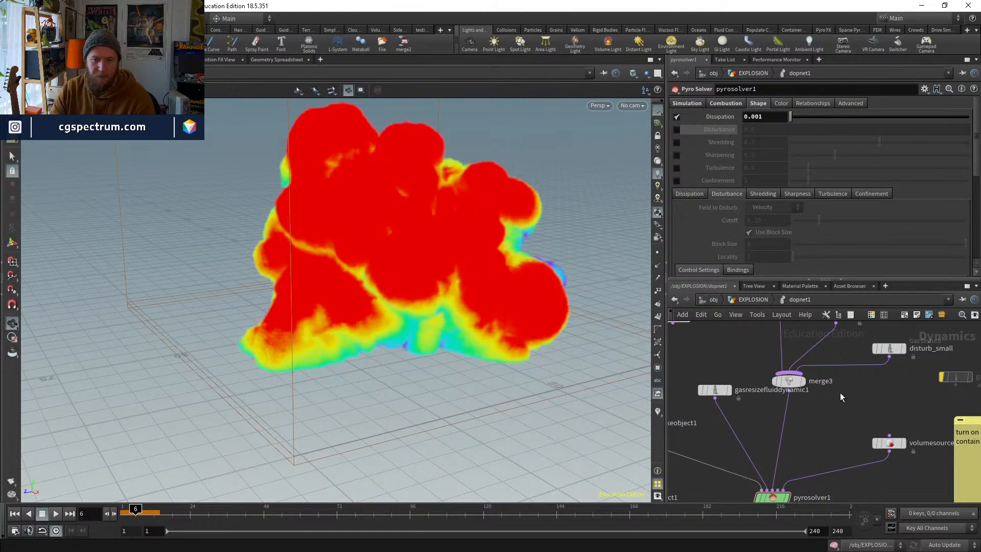
{"action": "middle_click_drag", "start_coordinate": [841, 396], "coordinate": [824, 410]}
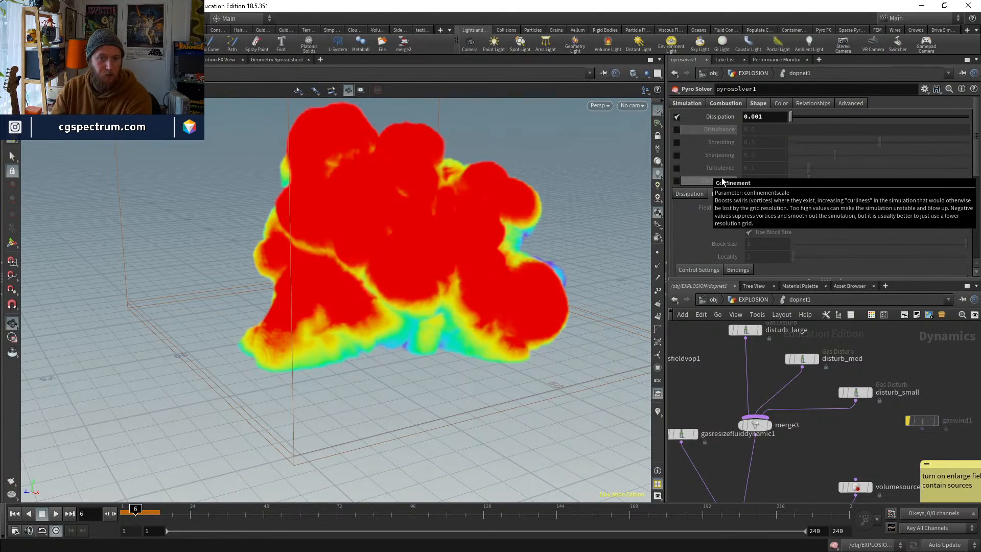
{"action": "middle_click_drag", "start_coordinate": [832, 438], "coordinate": [877, 354]}
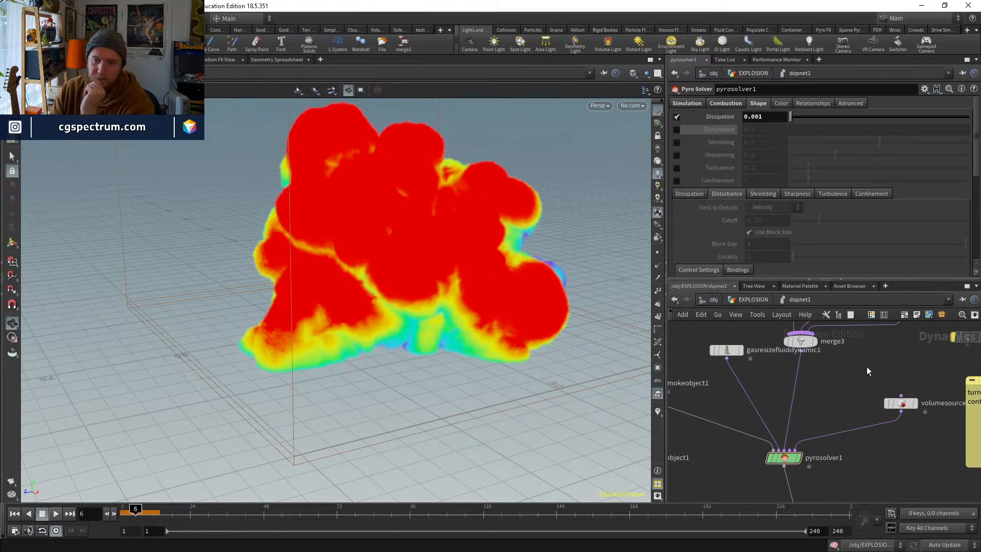
{"action": "middle_click_drag", "start_coordinate": [866, 366], "coordinate": [832, 422]}
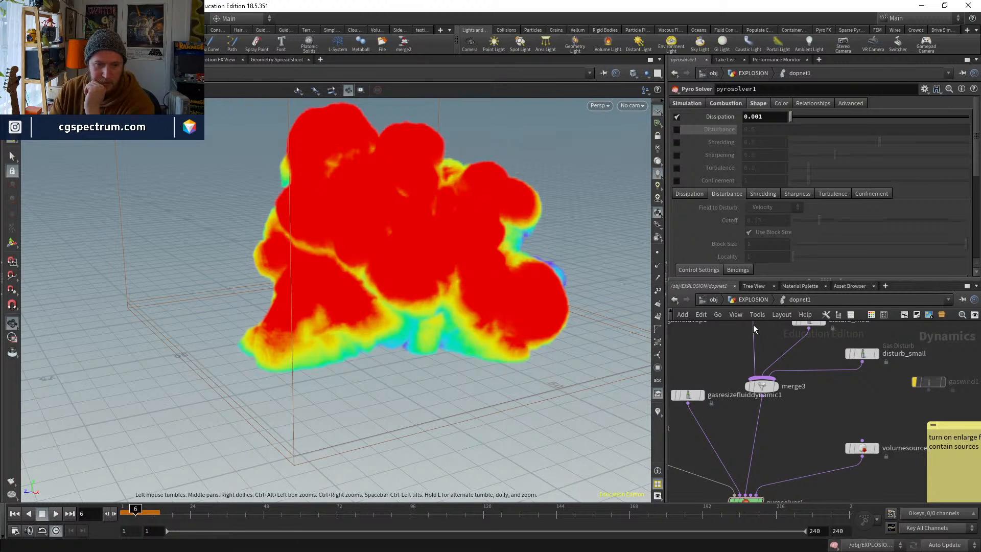
Return to pointvop4's VOP network and rearrange multiply1 and turbnoise1 so the wiring is easier to read
{"action": "left_click", "coordinate": [750, 298]}
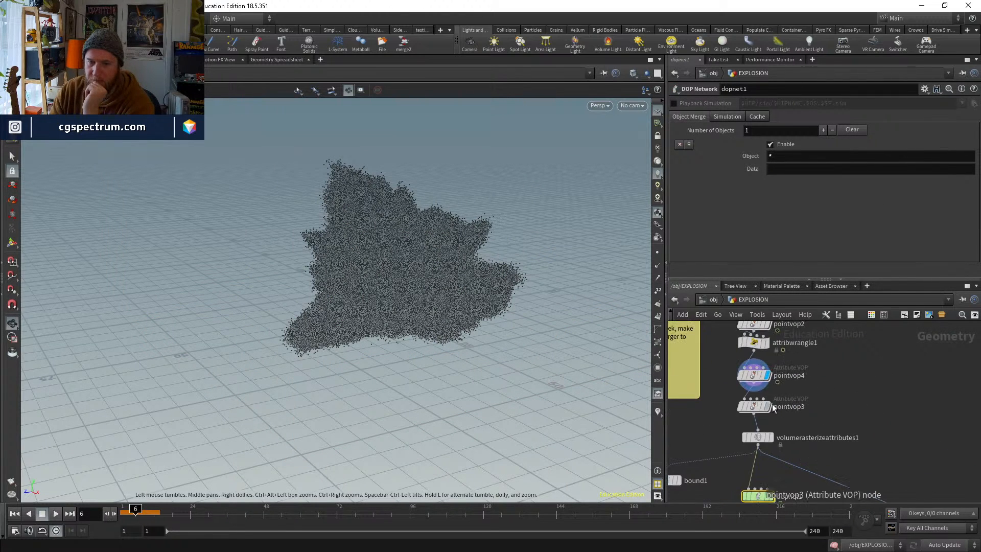
{"action": "left_click", "coordinate": [768, 405]}
{"action": "left_click", "coordinate": [768, 377]}
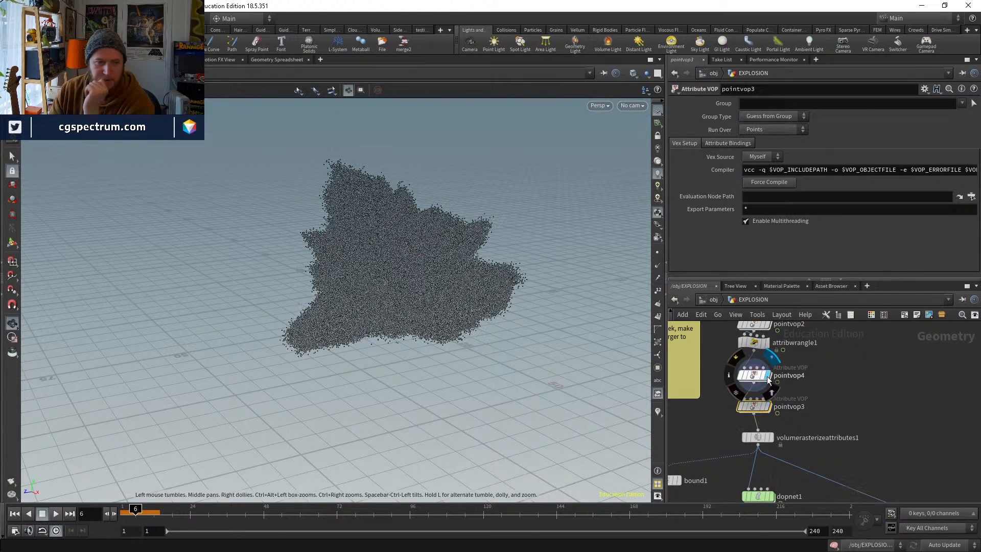
{"action": "left_click", "coordinate": [753, 375]}
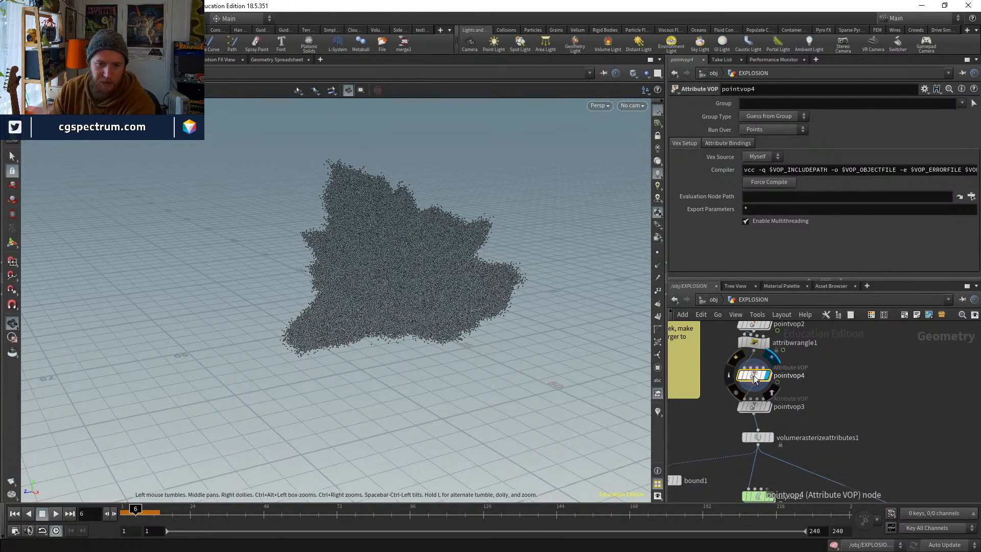
{"action": "double_click", "coordinate": [753, 375]}
{"action": "left_click_drag", "start_coordinate": [851, 365], "coordinate": [830, 373]}
{"action": "middle_click_drag", "start_coordinate": [866, 410], "coordinate": [839, 385]}
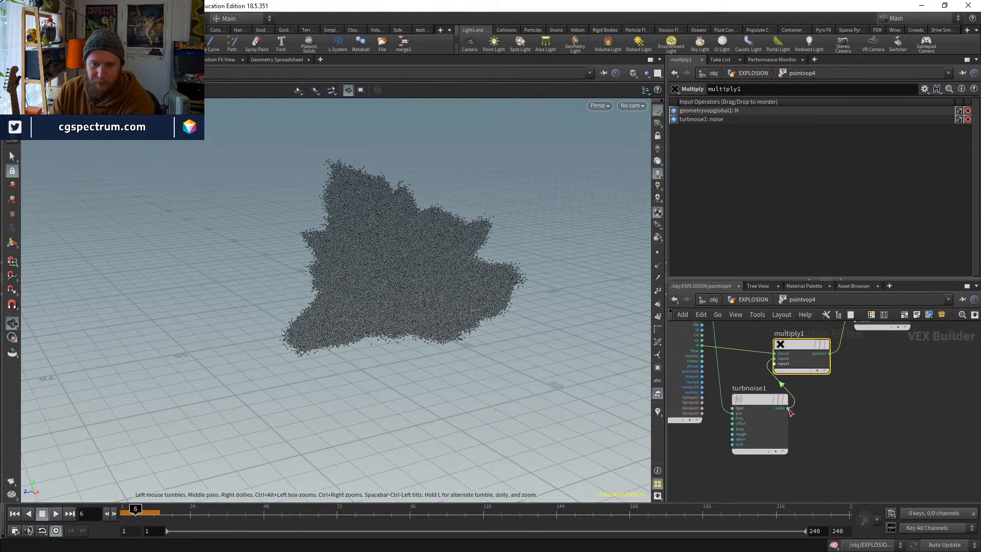
{"action": "left_click_drag", "start_coordinate": [777, 404], "coordinate": [770, 430]}
{"action": "scroll", "coordinate": [853, 428], "scroll_direction": "down", "scroll_amount": 2}
{"action": "middle_click_drag", "start_coordinate": [878, 407], "coordinate": [837, 439]}
Set turbnoise1's frequency to 4.5 on all axes and its roughness to 0.599
{"action": "left_click", "coordinate": [760, 458]}
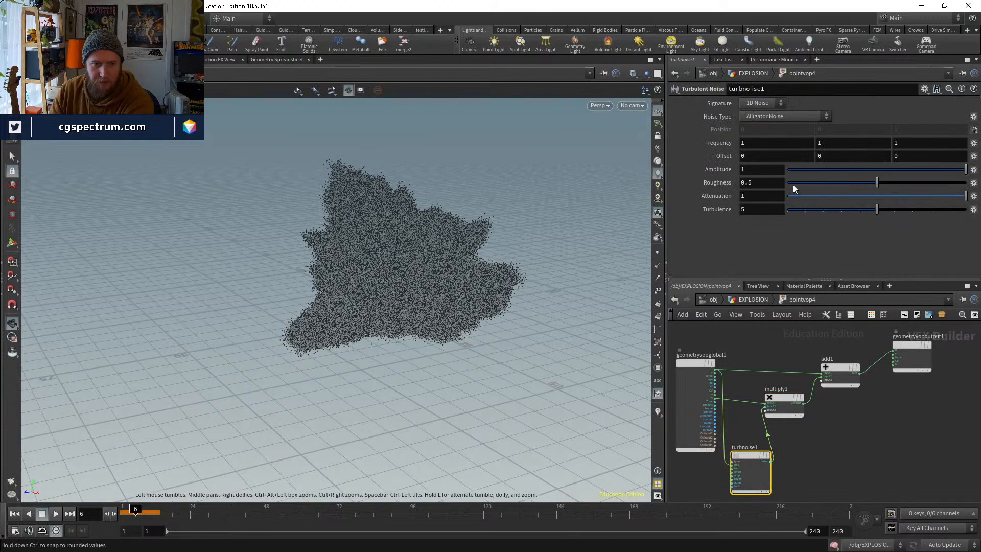
{"action": "middle_click_drag", "start_coordinate": [712, 145], "coordinate": [889, 135]}
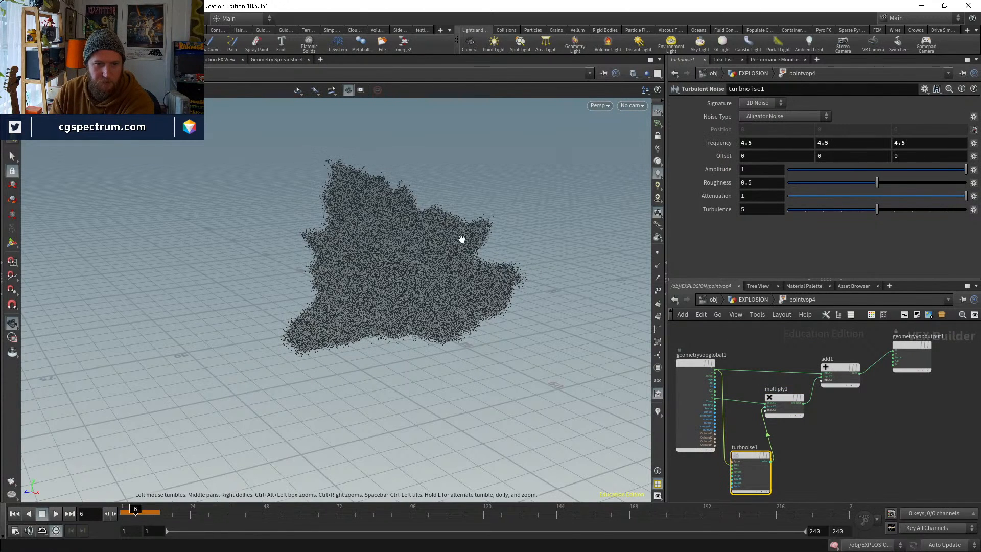
{"action": "left_click_drag", "start_coordinate": [876, 182], "coordinate": [894, 182]}
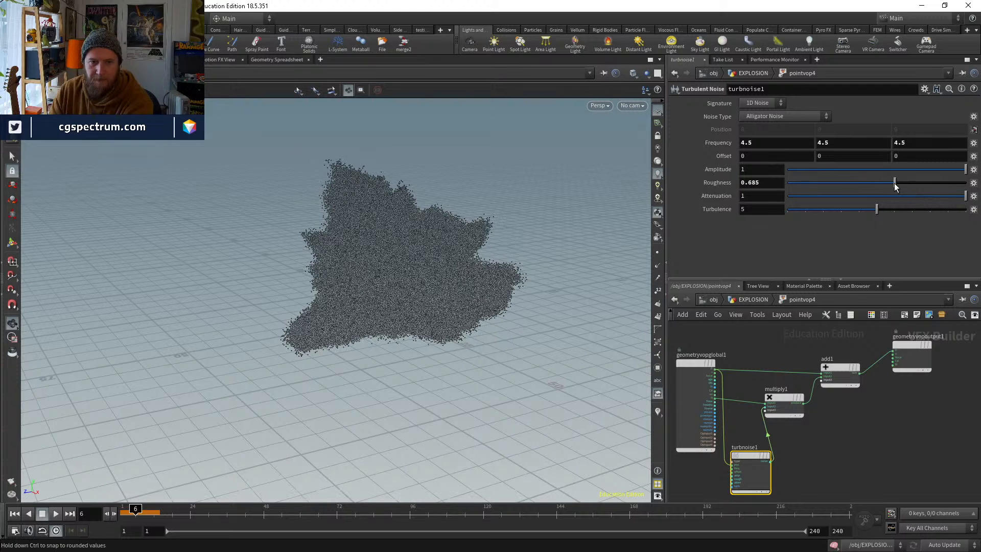
Wire turbnoise1's noise to the output's Cd to preview it as colour, and lower its frequency to around 0.3
{"action": "scroll", "coordinate": [897, 363], "scroll_direction": "up", "scroll_amount": 3}
{"action": "left_click", "coordinate": [891, 357]}
{"action": "middle_click_drag", "start_coordinate": [841, 432], "coordinate": [928, 350]}
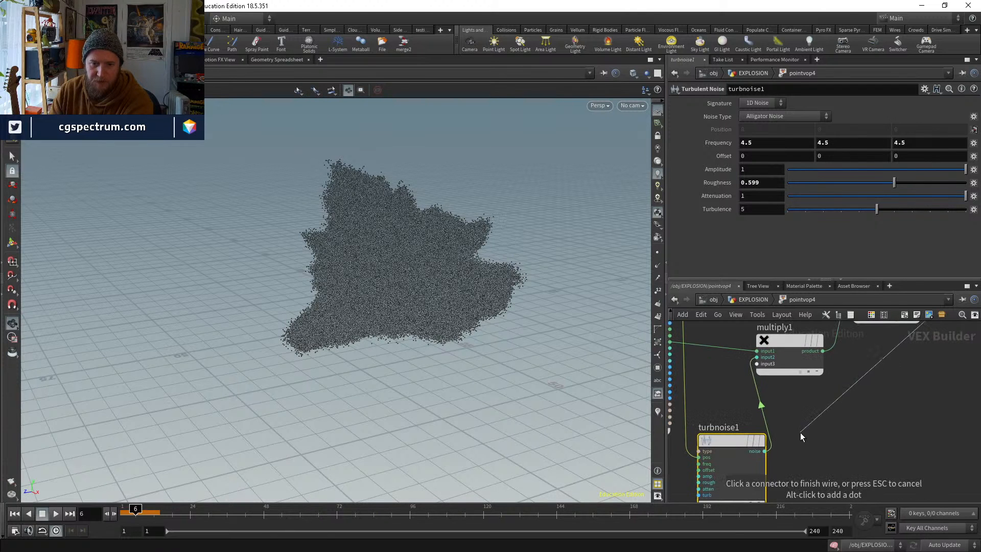
{"action": "left_click", "coordinate": [765, 450]}
{"action": "scroll", "coordinate": [821, 447], "scroll_direction": "down", "scroll_amount": 1}
{"action": "scroll", "coordinate": [818, 445], "scroll_direction": "down", "scroll_amount": 1}
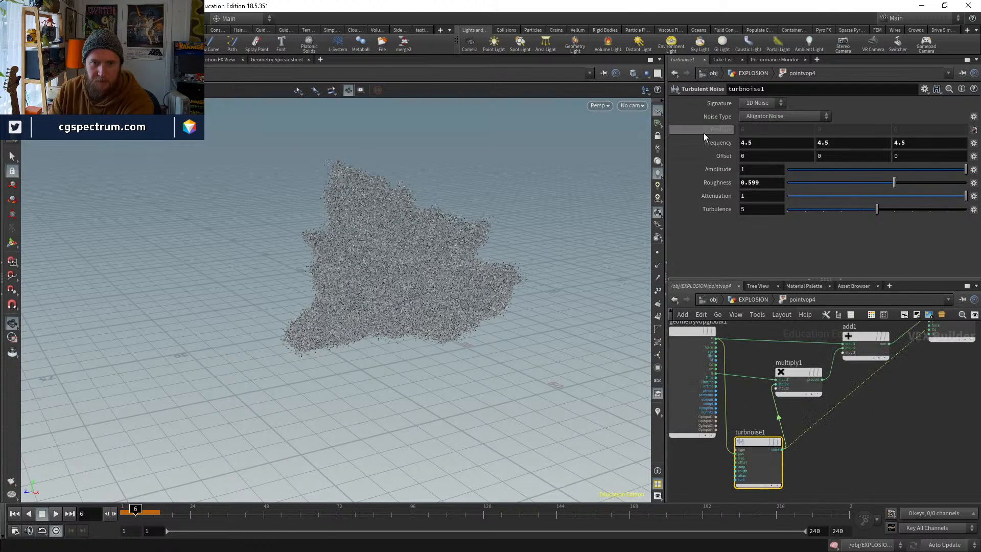
{"action": "middle_click_drag", "start_coordinate": [716, 137], "coordinate": [619, 131]}
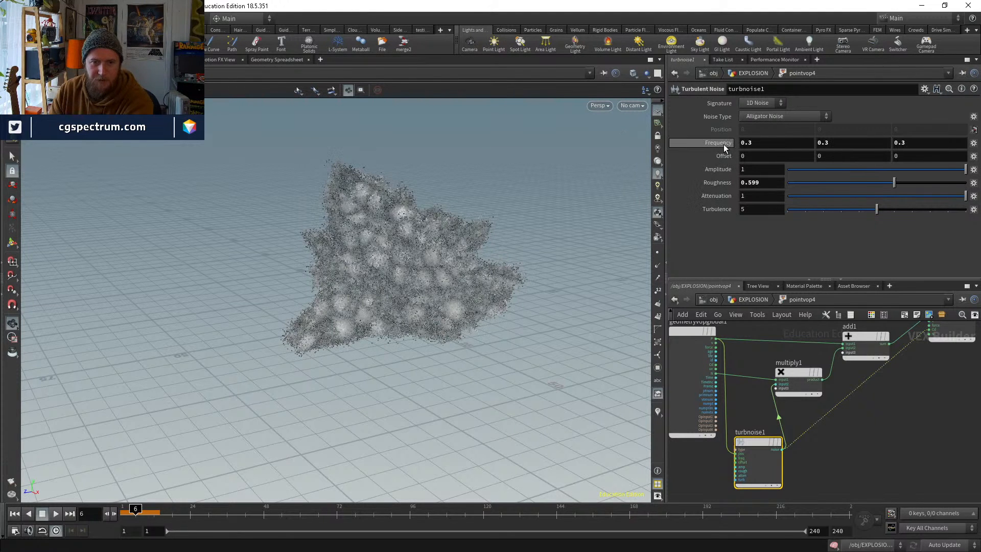
{"action": "middle_click_drag", "start_coordinate": [724, 144], "coordinate": [730, 146]}
Go up to the EXPLOSION network and display pointvop3 and volumerasterizeattributes1 to check the displaced source
{"action": "left_click", "coordinate": [753, 299]}
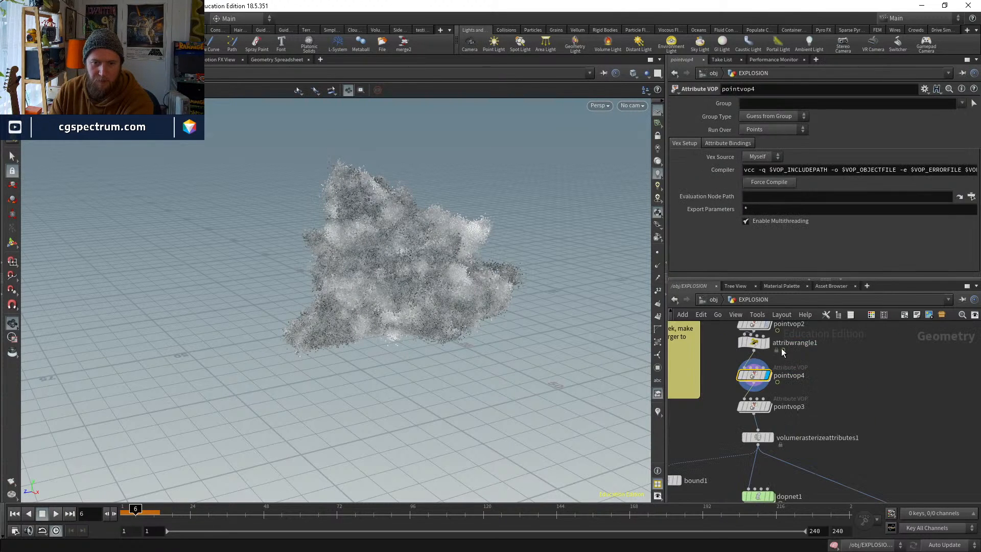
{"action": "scroll", "coordinate": [745, 406], "scroll_direction": "up", "scroll_amount": 3}
{"action": "left_click", "coordinate": [746, 407]}
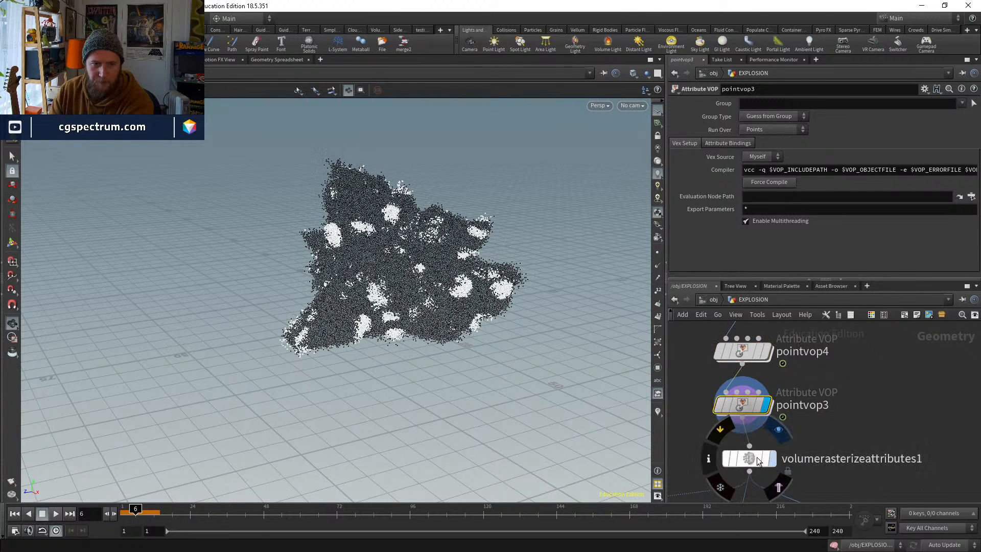
{"action": "left_click", "coordinate": [748, 458]}
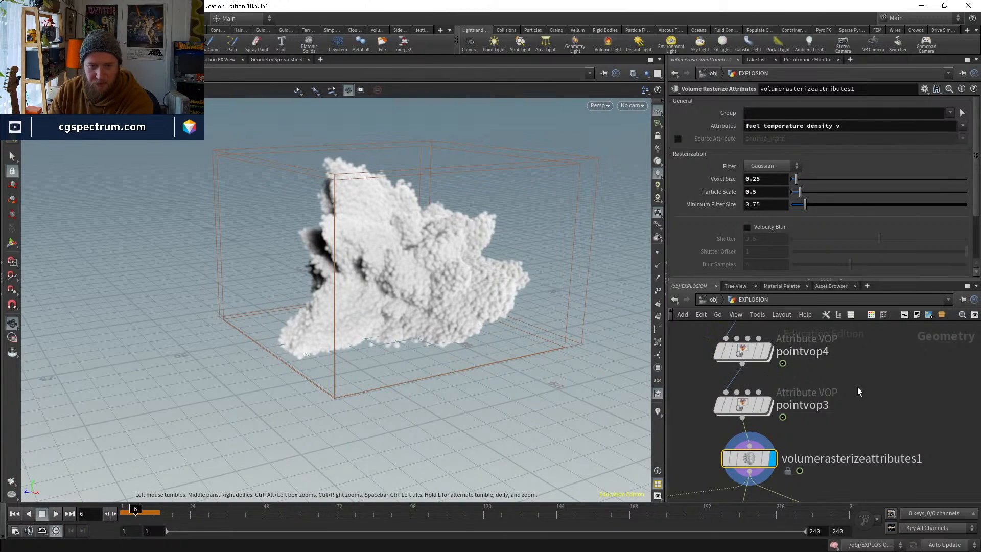
Examine the rasterized source volume up close from another angle
{"action": "left_click_drag", "start_coordinate": [445, 273], "coordinate": [383, 266]}
{"action": "right_click_drag", "start_coordinate": [383, 266], "coordinate": [425, 233]}
{"action": "middle_click_drag", "start_coordinate": [425, 233], "coordinate": [414, 230]}
{"action": "left_click_drag", "start_coordinate": [414, 230], "coordinate": [460, 251]}
{"action": "middle_click_drag", "start_coordinate": [824, 445], "coordinate": [809, 394]}
{"action": "left_click_drag", "start_coordinate": [741, 411], "coordinate": [734, 409]}
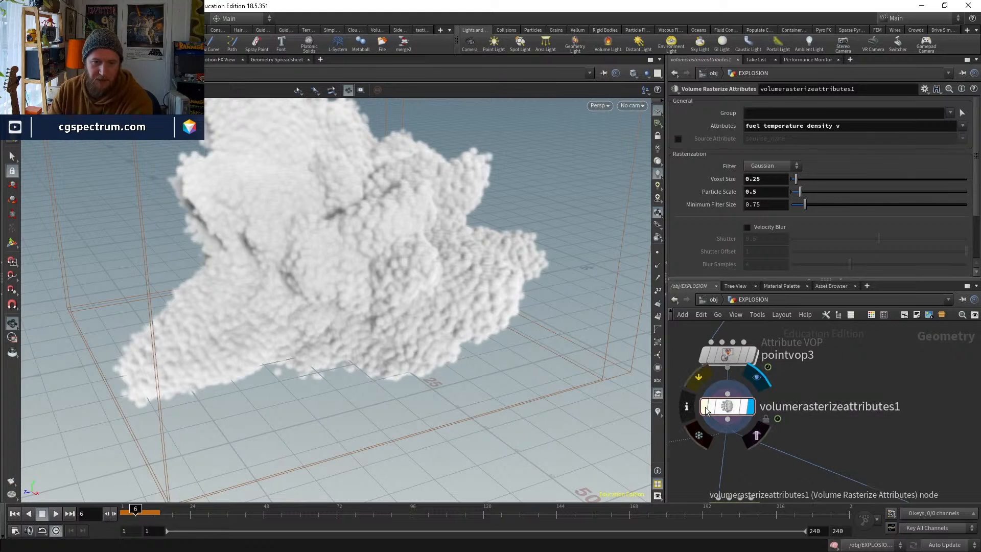
{"action": "middle_click_drag", "start_coordinate": [827, 396], "coordinate": [819, 438]}
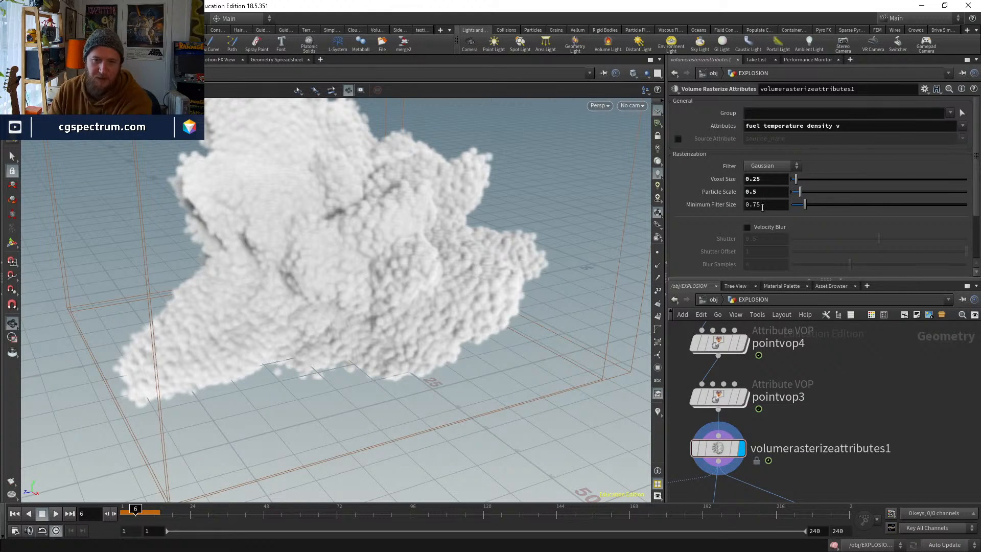
Try a Particle Scale of 0.2 on volumerasterizeattributes1, restore it to 0.5, and inspect the volume
{"action": "double_click", "coordinate": [757, 192]}
{"action": "type", "text": ".1"}
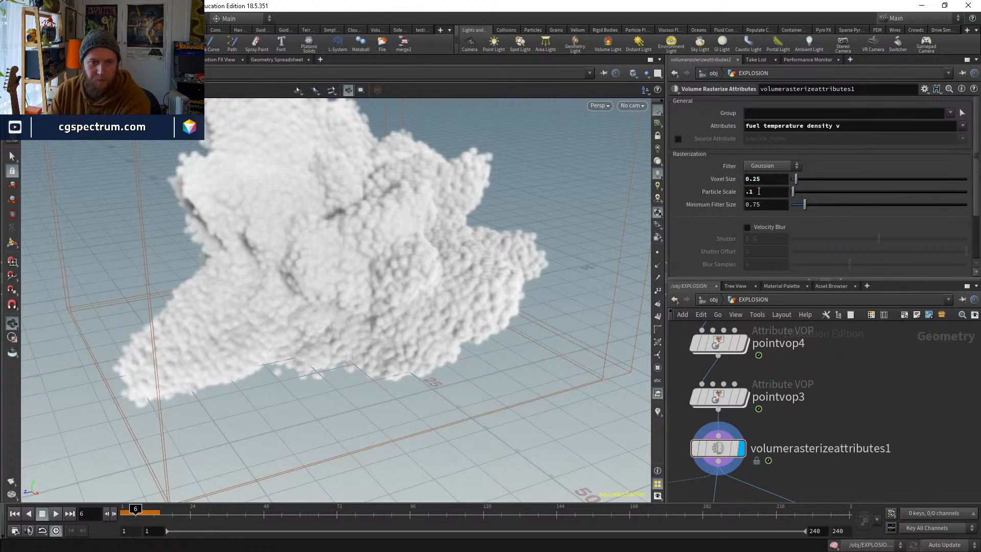
{"action": "key", "text": "BackSpace"}
{"action": "type", "text": "2"}
{"action": "key", "text": "Return"}
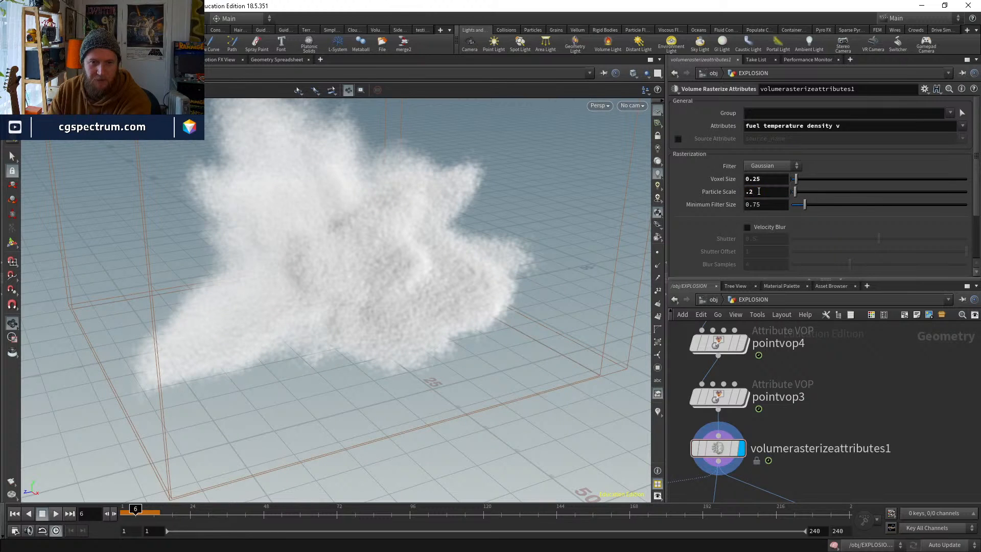
{"action": "key", "text": "Return"}
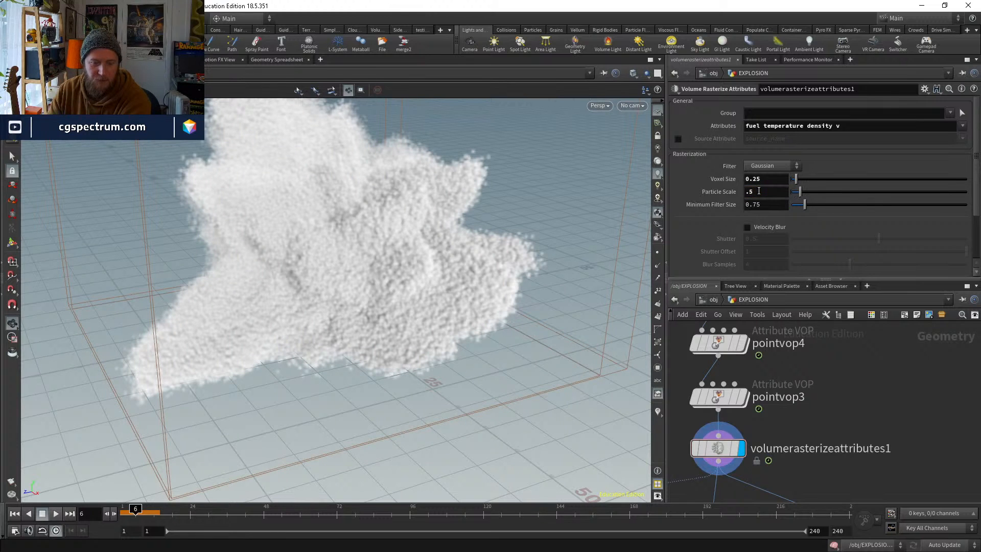
{"action": "left_click_drag", "start_coordinate": [453, 278], "coordinate": [440, 276]}
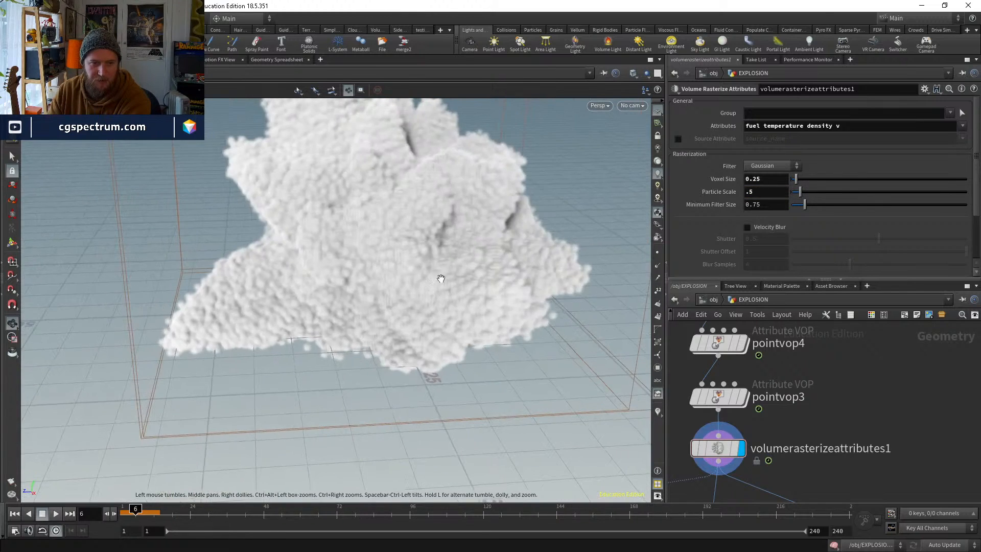
{"action": "right_click_drag", "start_coordinate": [440, 276], "coordinate": [514, 254]}
{"action": "left_click_drag", "start_coordinate": [515, 254], "coordinate": [545, 275]}
Try inserting and displaying a Cloud node between volumerasterizeattributes1 and dopnet1, and delete it
{"action": "middle_click_drag", "start_coordinate": [775, 410], "coordinate": [788, 382]}
{"action": "key", "text": "Tab"}
{"action": "type", "text": "cloud"}
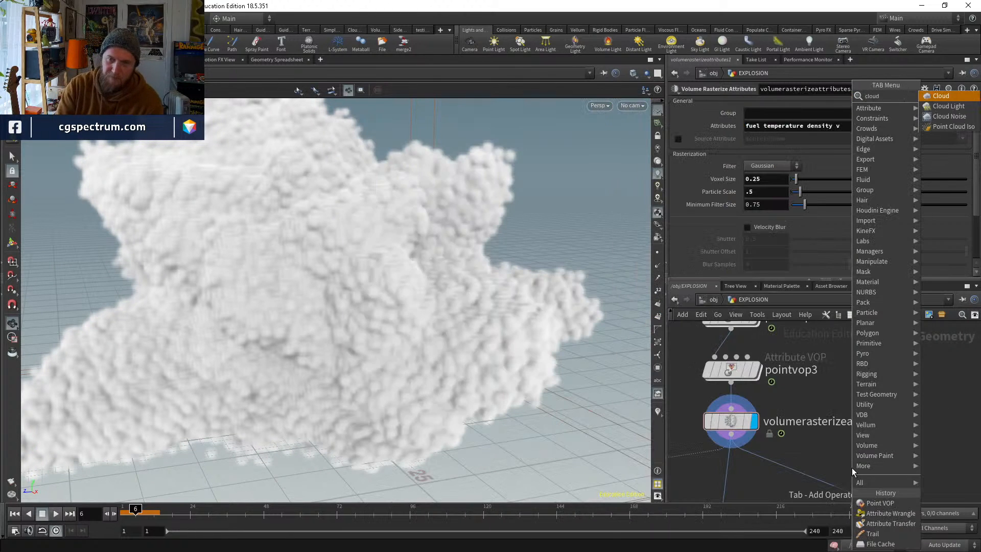
{"action": "key", "text": "Return"}
{"action": "left_click", "coordinate": [852, 468]}
{"action": "left_click_drag", "start_coordinate": [852, 467], "coordinate": [723, 473]}
{"action": "middle_click_drag", "start_coordinate": [774, 454], "coordinate": [766, 398]}
{"action": "left_click", "coordinate": [741, 418]}
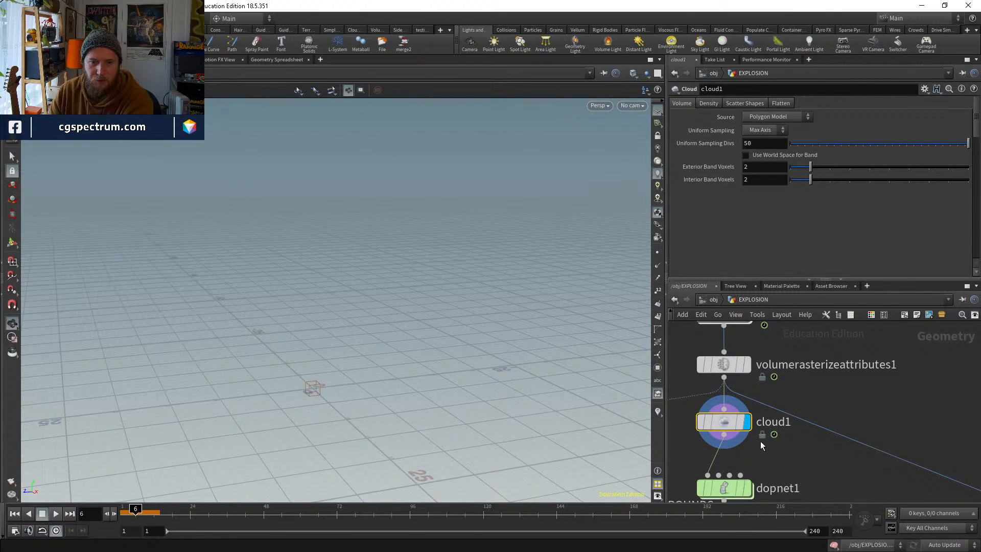
{"action": "mouse_move", "coordinate": [724, 424]}
{"action": "key", "text": "Delete"}
Insert a Cloud Noise node between volumerasterizeattributes1 and dopnet1 and display it
{"action": "key", "text": "Tab"}
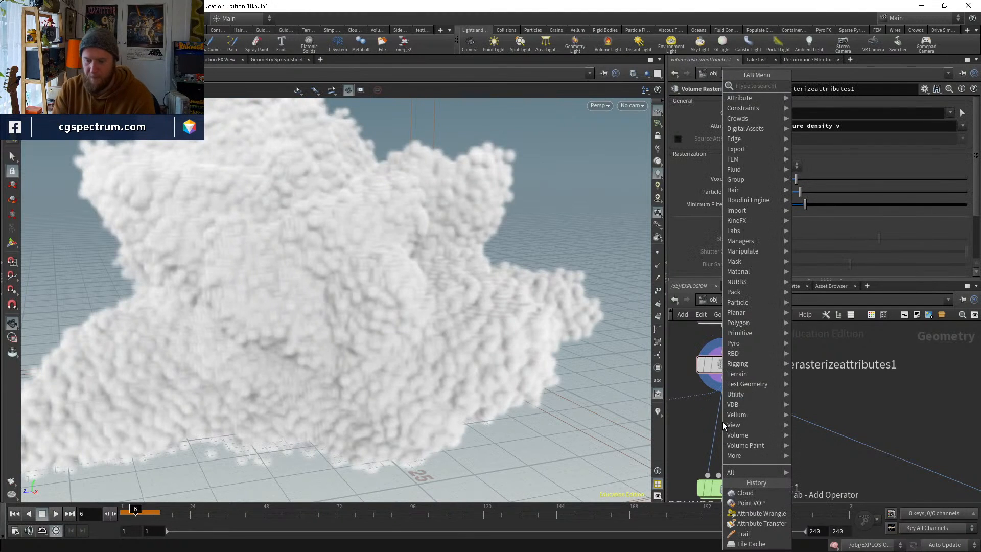
{"action": "type", "text": "cloudn"}
{"action": "key", "text": "Return"}
{"action": "left_click", "coordinate": [723, 422]}
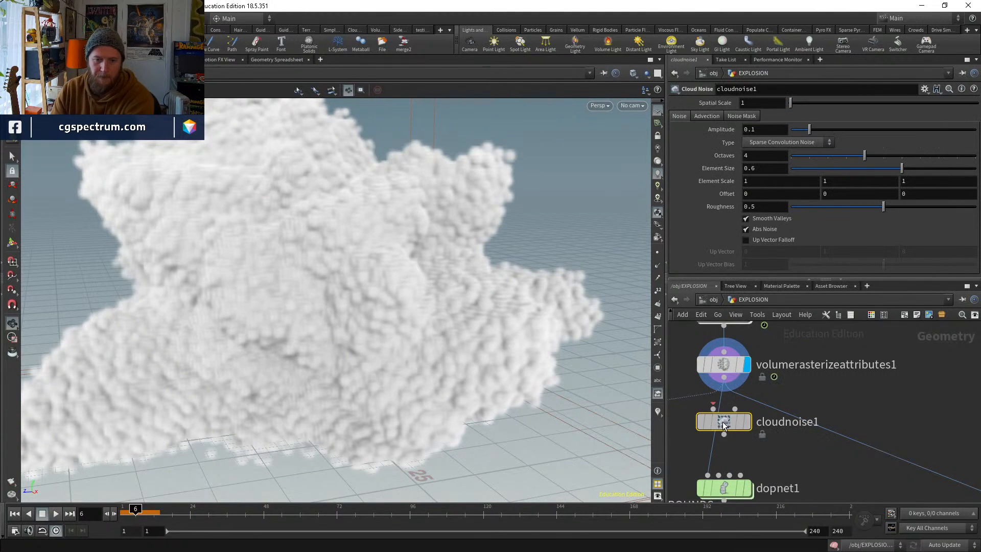
{"action": "left_click_drag", "start_coordinate": [722, 421], "coordinate": [721, 422]}
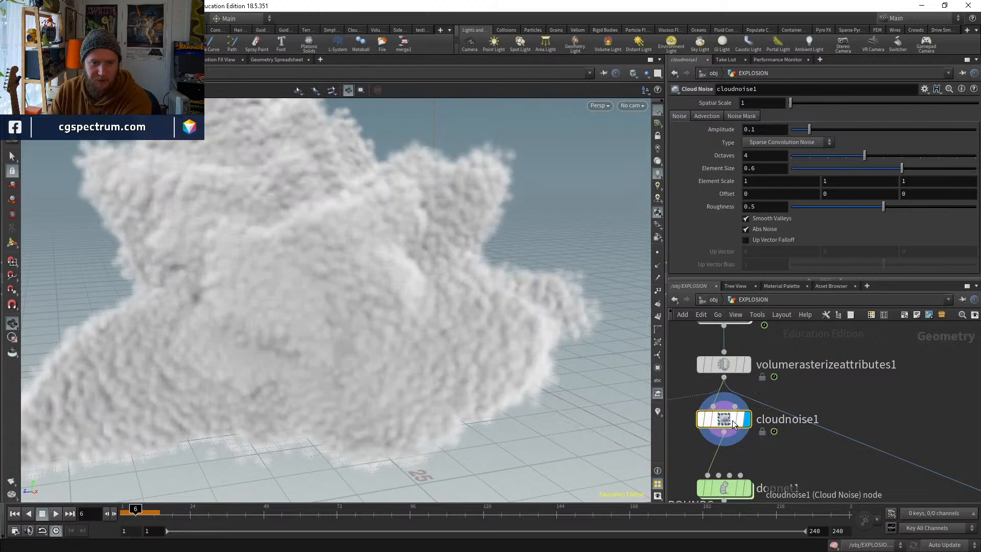
Set cloudnoise1's Amplitude to 1 and inspect the displaced volume from different angles
{"action": "left_click_drag", "start_coordinate": [512, 278], "coordinate": [542, 327]}
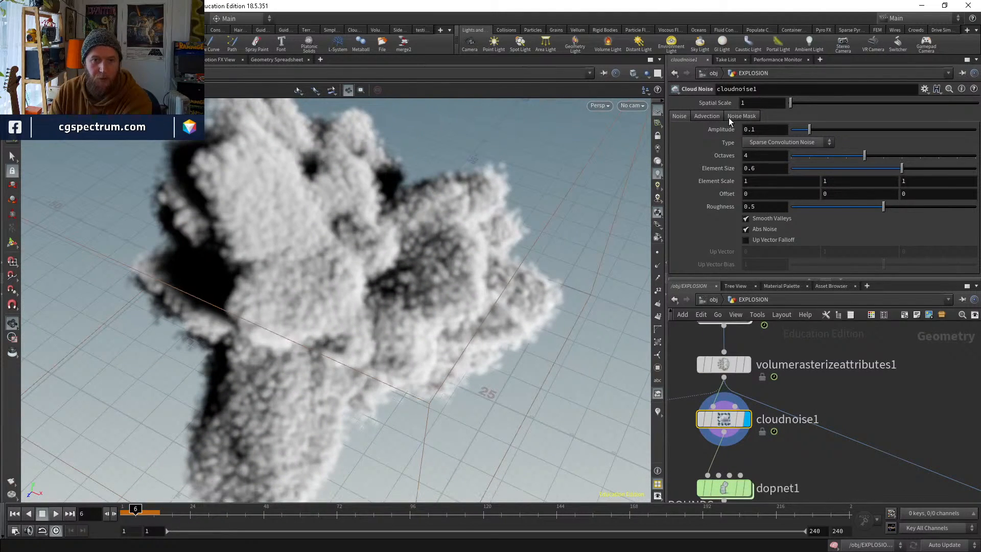
{"action": "double_click", "coordinate": [761, 132]}
{"action": "type", "text": "1"}
{"action": "key", "text": "Return"}
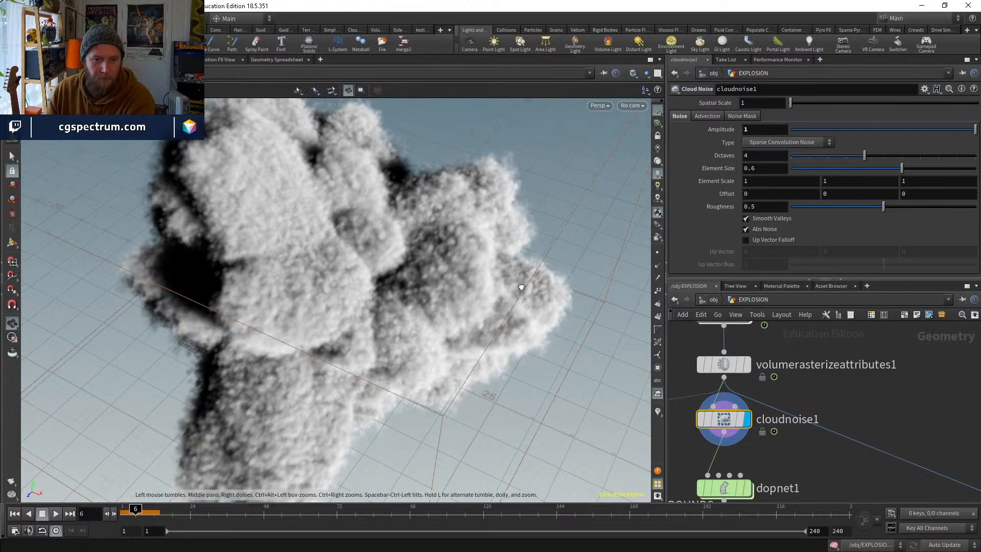
{"action": "left_click_drag", "start_coordinate": [521, 286], "coordinate": [508, 368], "text": "alt"}
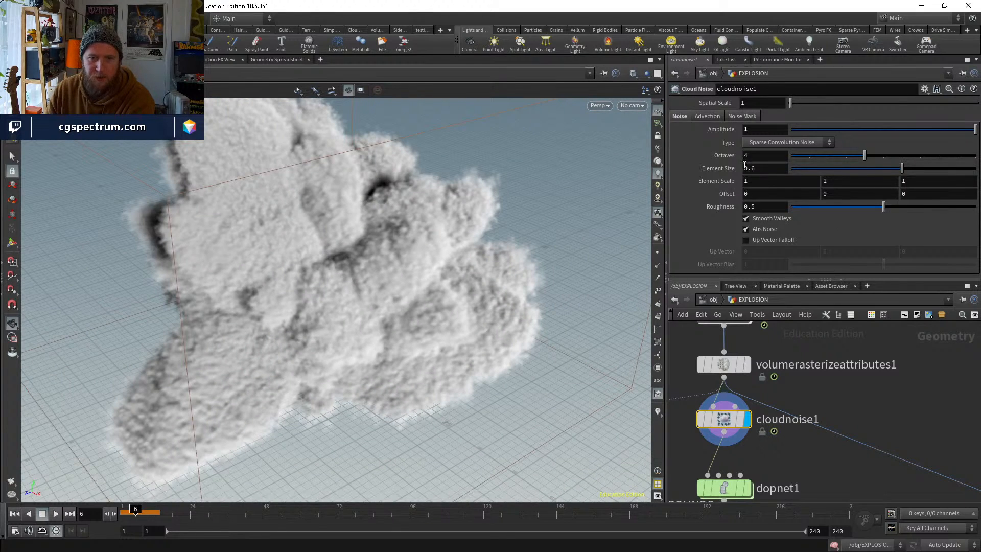
Try a Spatial Scale of 2 on cloudnoise1, raise it to 5, and view the whole volume
{"action": "left_click", "coordinate": [762, 168]}
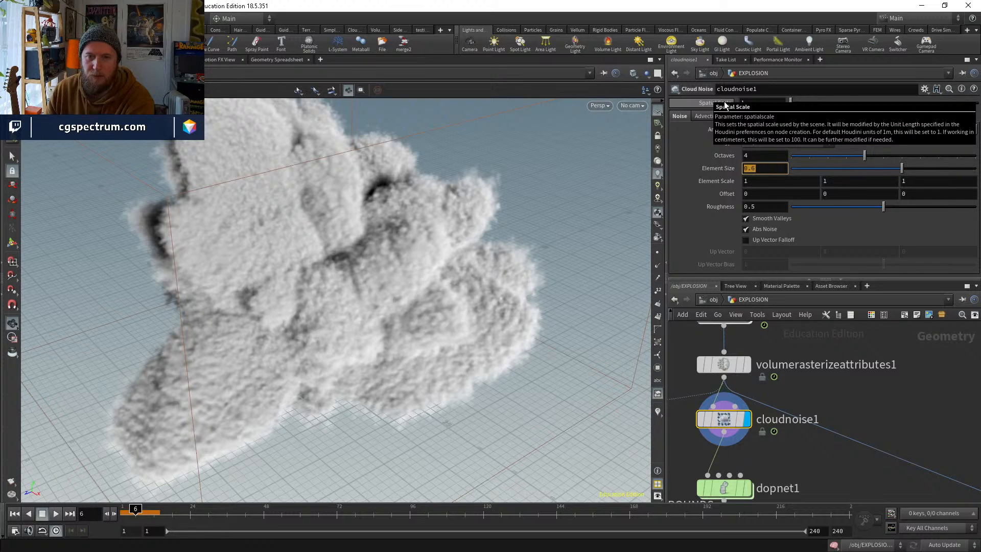
{"action": "left_click", "coordinate": [752, 103]}
{"action": "type", "text": "2"}
{"action": "key", "text": "Return"}
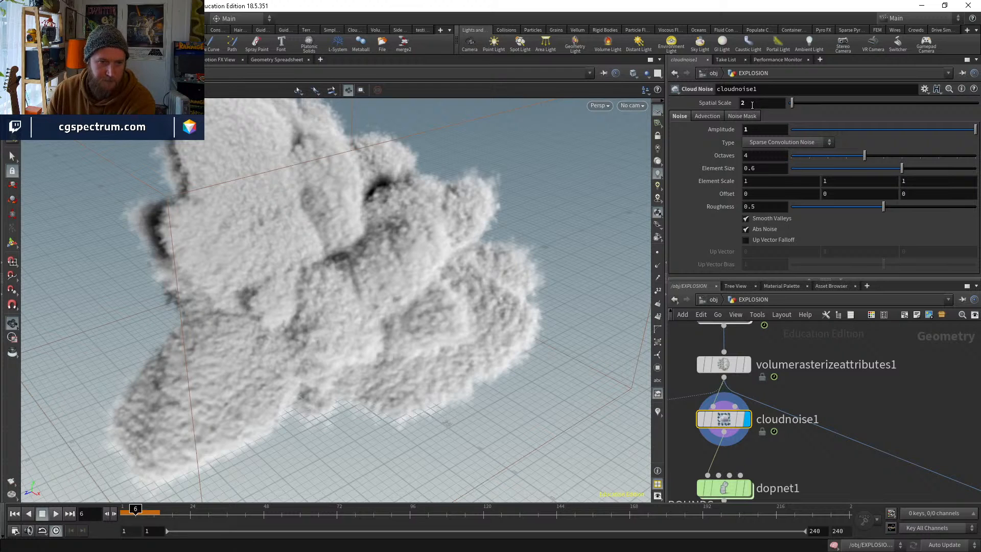
{"action": "left_click", "coordinate": [752, 105]}
{"action": "type", "text": "5"}
{"action": "key", "text": "Return"}
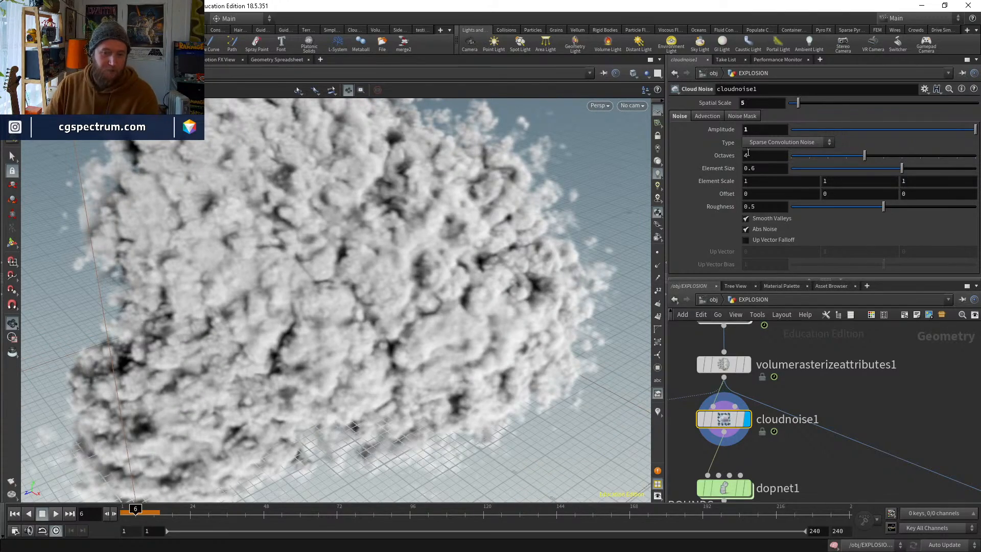
{"action": "left_click_drag", "start_coordinate": [306, 228], "coordinate": [421, 237]}
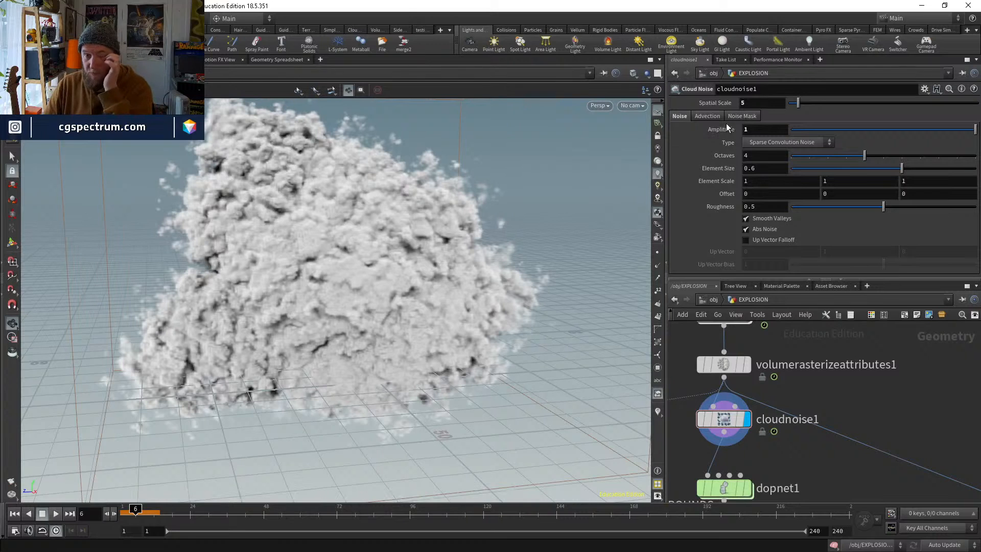
Reduce cloudnoise1's Amplitude to 0.1, and raise it to 0.2 to compare the detail
{"action": "double_click", "coordinate": [766, 131]}
{"action": "type", "text": ".1"}
{"action": "key", "text": "Return"}
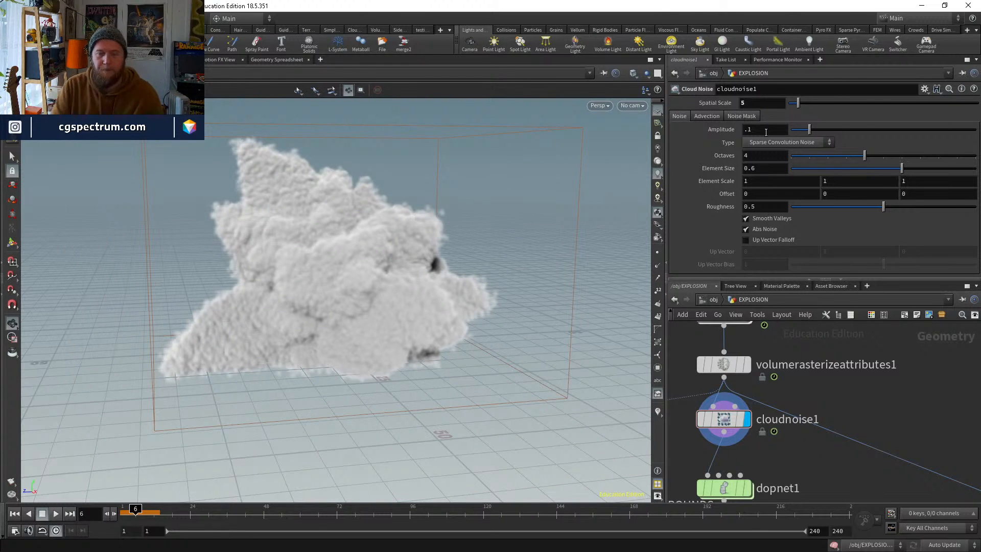
{"action": "double_click", "coordinate": [765, 130]}
{"action": "type", "text": ".2"}
{"action": "key", "text": "Return"}
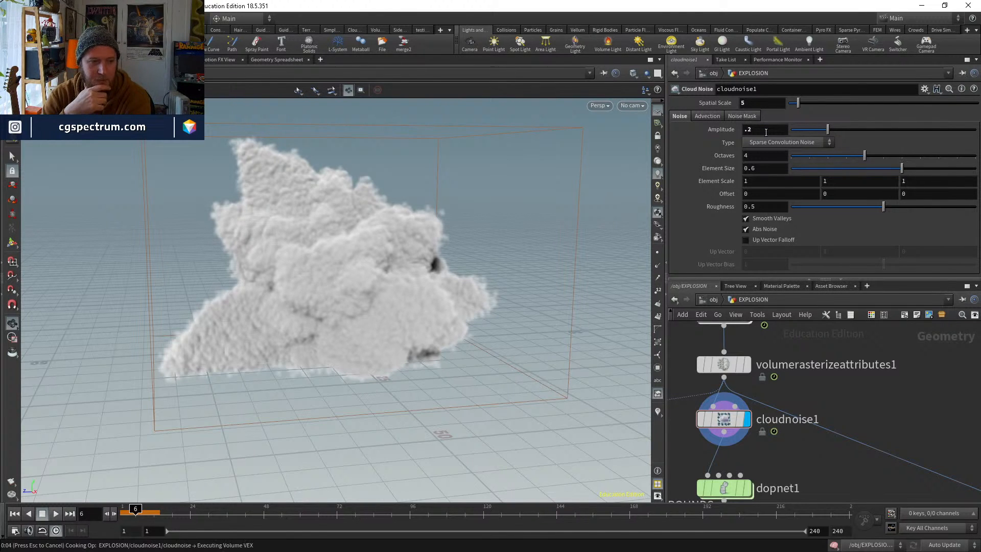
Set cloudnoise1's Amplitude to 0.3 and check the breakup of the volume
{"action": "left_click", "coordinate": [766, 129]}
{"action": "type", "text": ".3"}
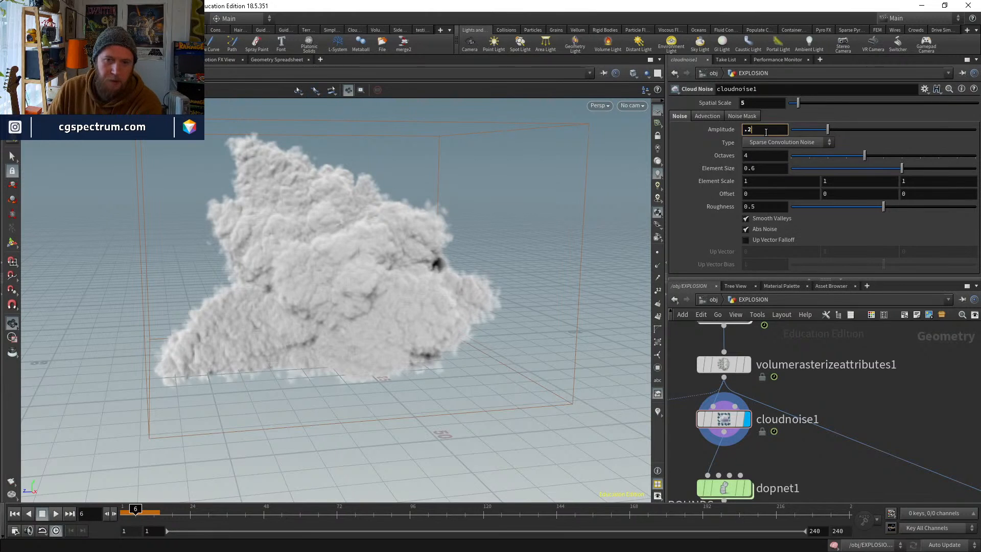
{"action": "key", "text": "Return"}
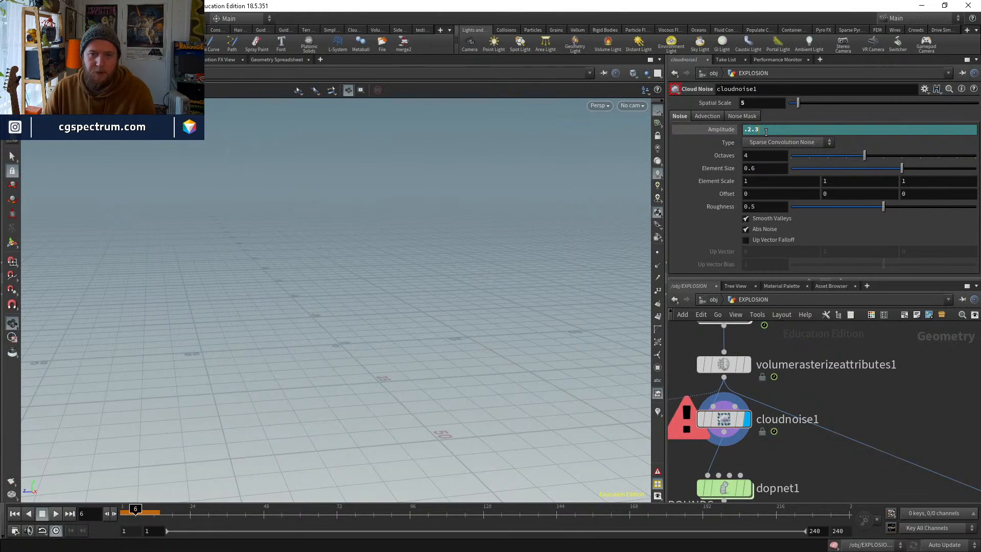
{"action": "double_click", "coordinate": [765, 132]}
{"action": "type", "text": ".3"}
{"action": "key", "text": "Return"}
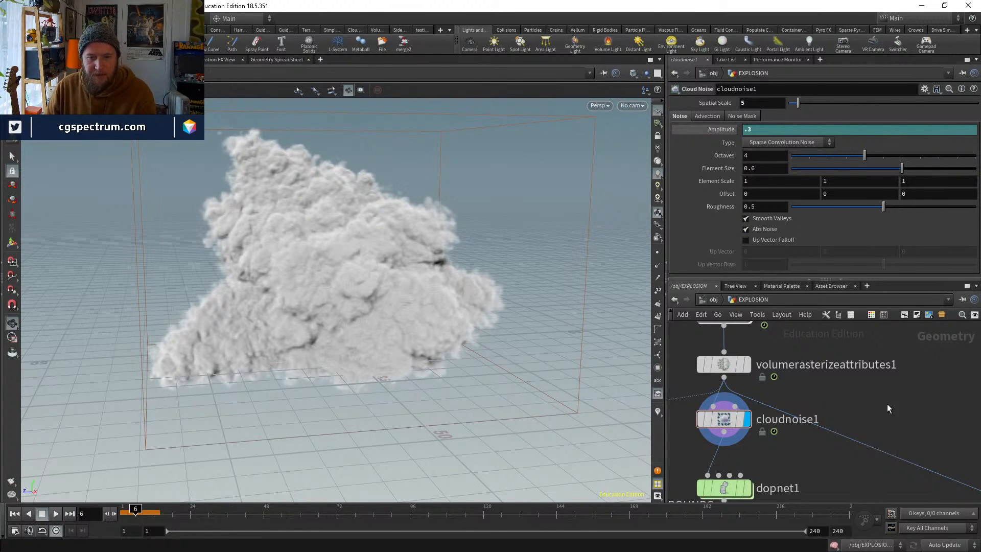
{"action": "mouse_move", "coordinate": [327, 291]}
{"action": "left_mouse_down", "text": "alt"}
{"action": "mouse_move", "coordinate": [591, 291]}
{"action": "mouse_move", "coordinate": [149, 308]}
{"action": "mouse_move", "coordinate": [221, 271]}
{"action": "mouse_move", "coordinate": [290, 258]}
{"action": "mouse_move", "coordinate": [335, 284]}
{"action": "left_mouse_up", "text": "alt"}
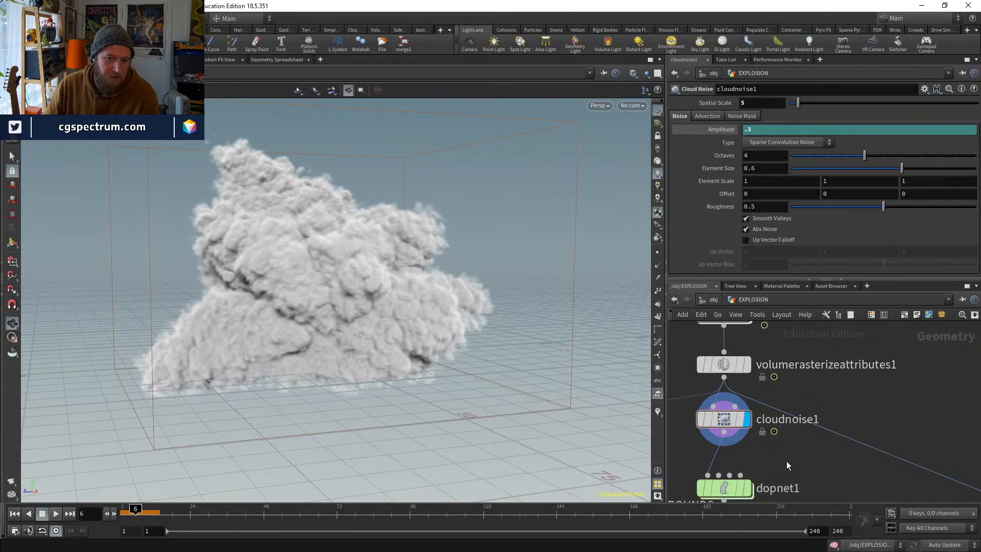
Compare the node information of volumerasterizeattributes1 and cloudnoise1 to see which volume fields each one outputs
{"action": "middle_click_drag", "start_coordinate": [787, 462], "coordinate": [780, 400]}
{"action": "left_click_drag", "start_coordinate": [709, 431], "coordinate": [715, 415]}
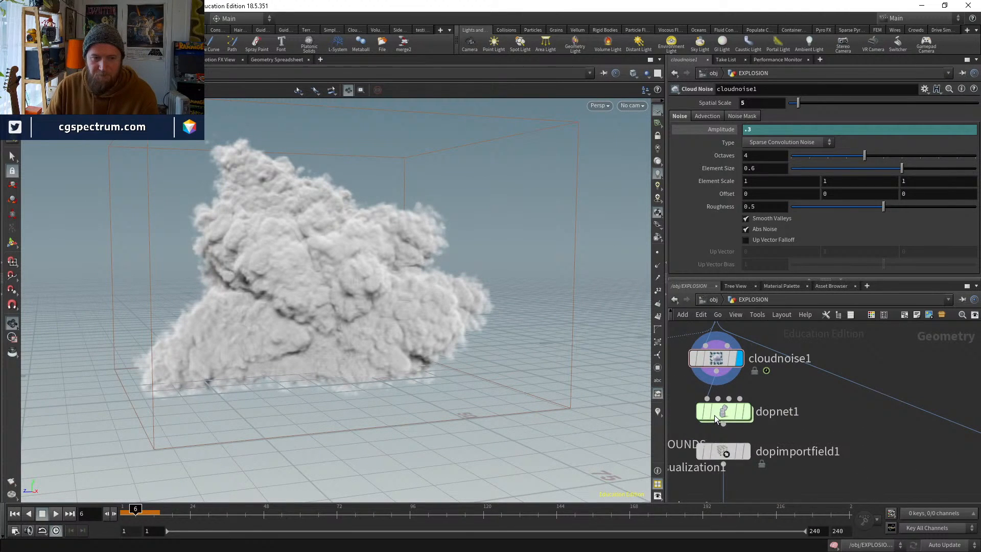
{"action": "left_click", "coordinate": [719, 361]}
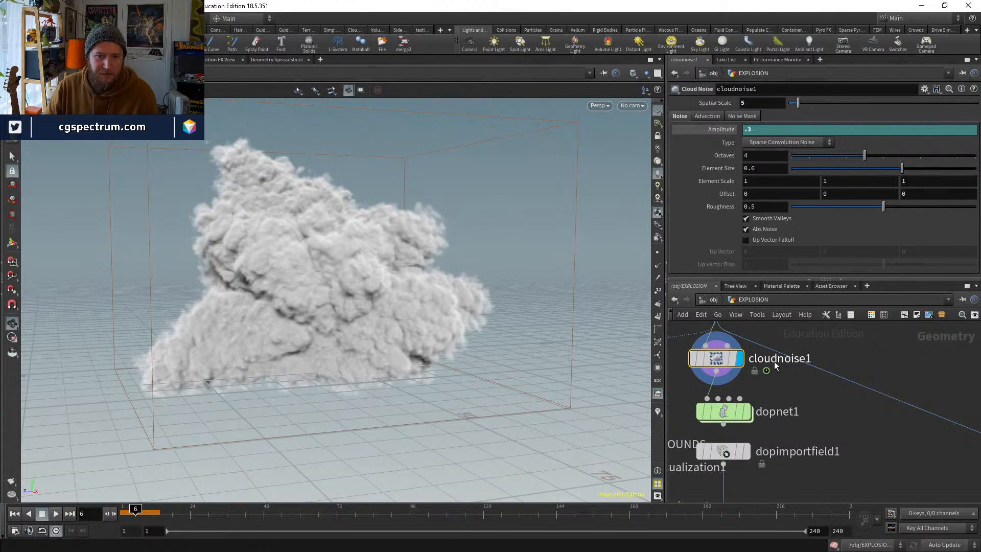
{"action": "middle_click_drag", "start_coordinate": [775, 366], "coordinate": [775, 404]}
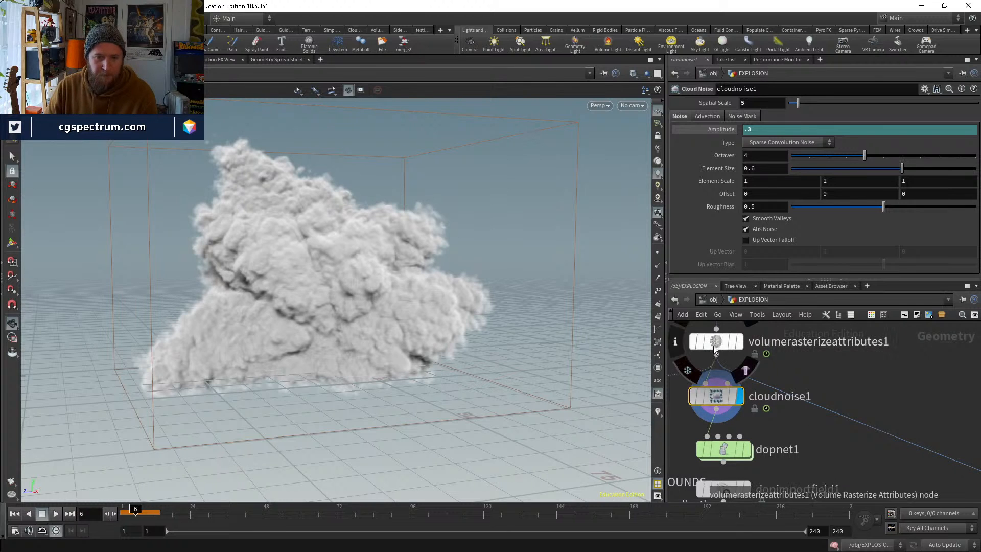
{"action": "left_click", "coordinate": [676, 343]}
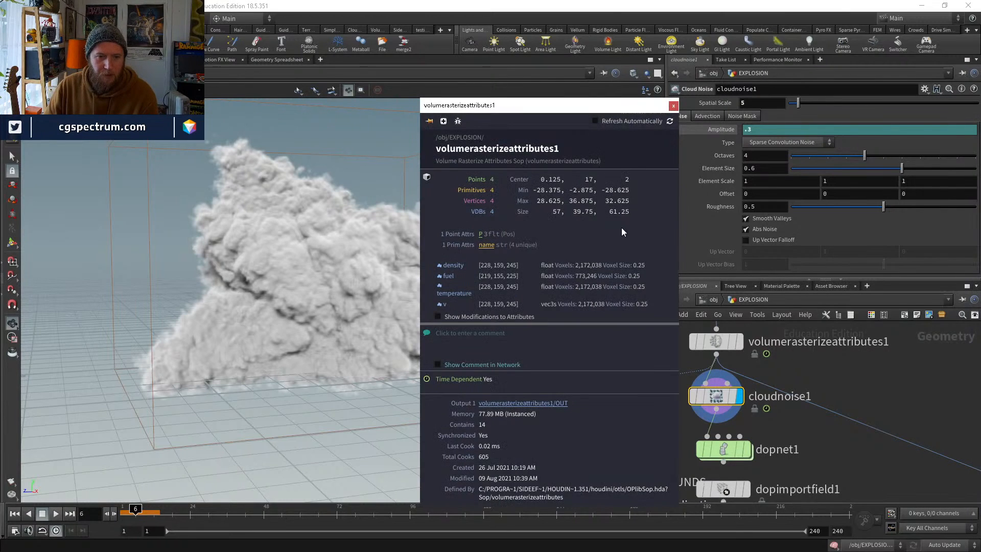
{"action": "left_click_drag", "start_coordinate": [576, 109], "coordinate": [554, 104]}
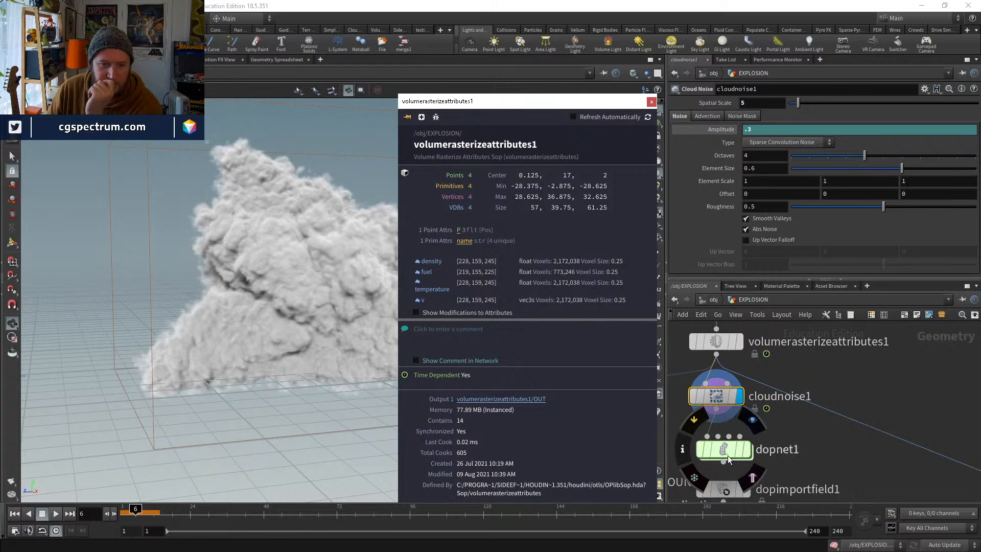
{"action": "middle_click", "coordinate": [720, 401]}
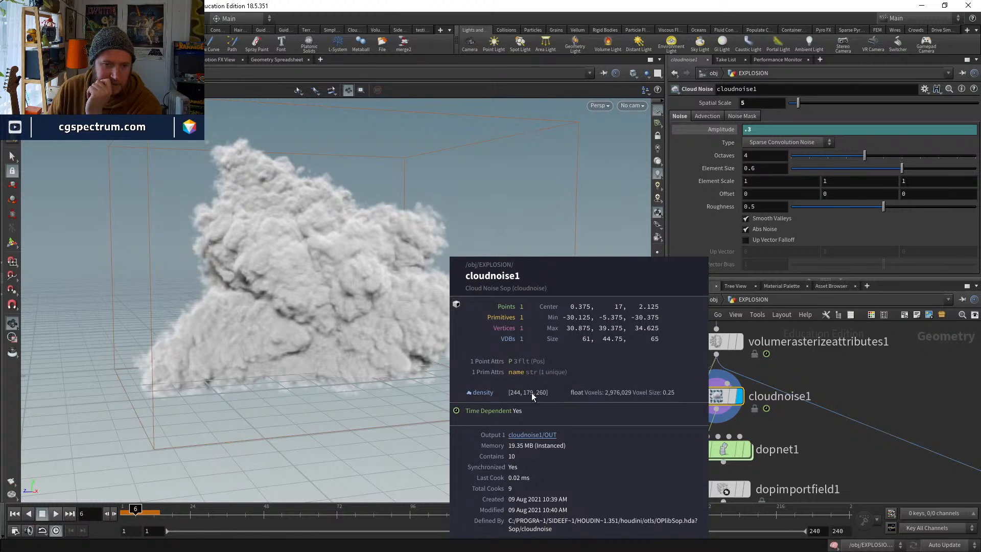
Look inside pointvop3's VOP network and return to the EXPLOSION network
{"action": "scroll", "coordinate": [767, 444], "scroll_direction": "up", "scroll_amount": 5}
{"action": "double_click", "coordinate": [722, 416]}
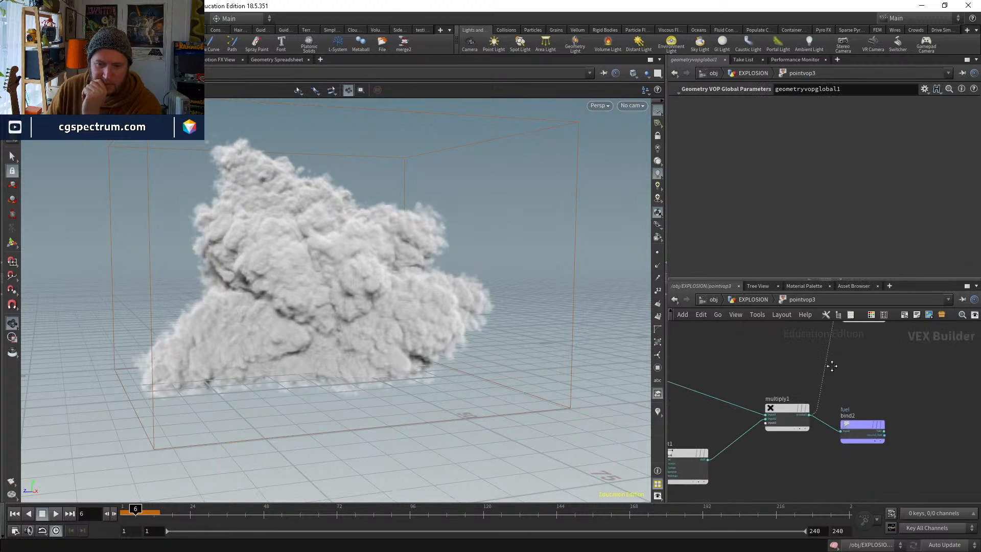
{"action": "left_click", "coordinate": [754, 300]}
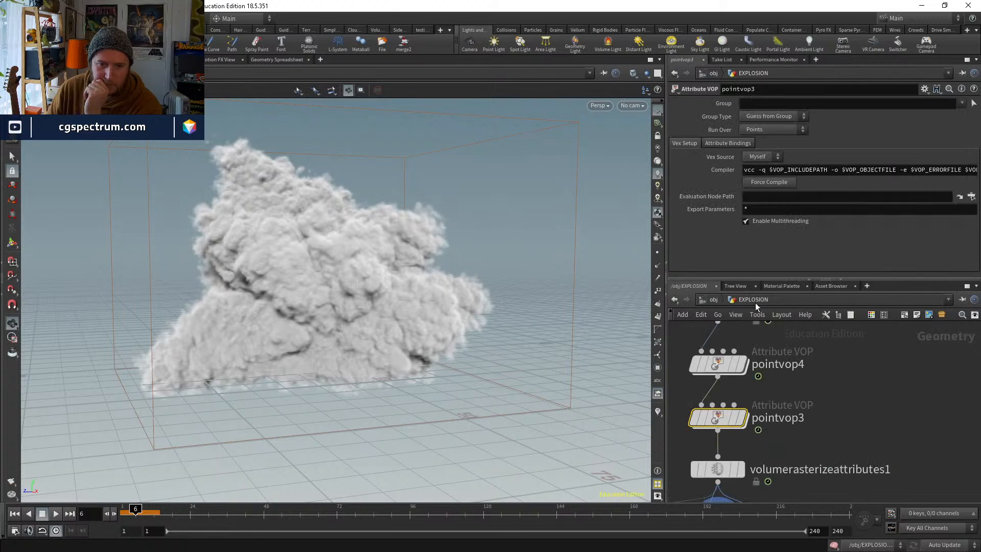
Look through cloudnoise1's Advection, Noise Mask and Noise settings
{"action": "scroll", "coordinate": [842, 425], "scroll_direction": "down", "scroll_amount": 3}
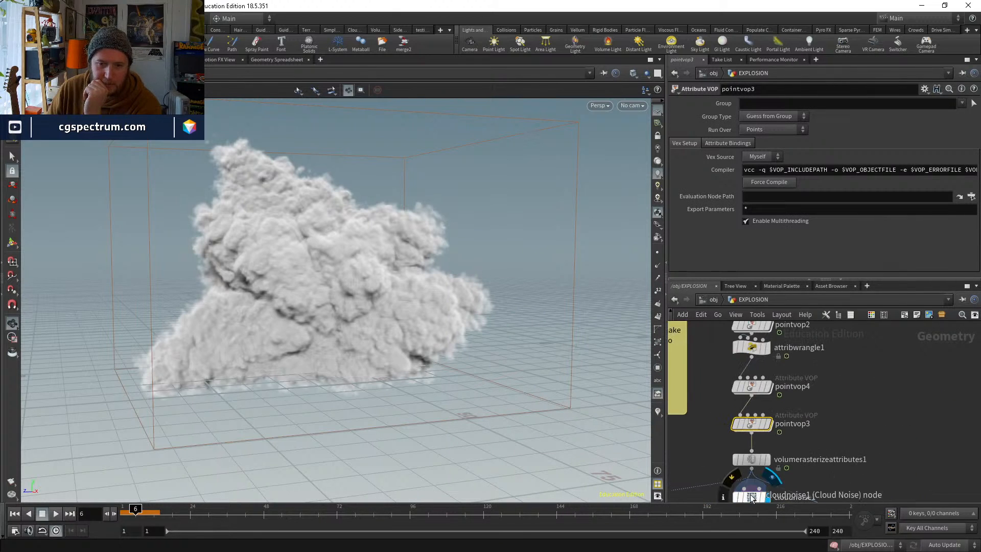
{"action": "left_click", "coordinate": [750, 496]}
{"action": "left_click", "coordinate": [706, 115]}
{"action": "left_click", "coordinate": [741, 115]}
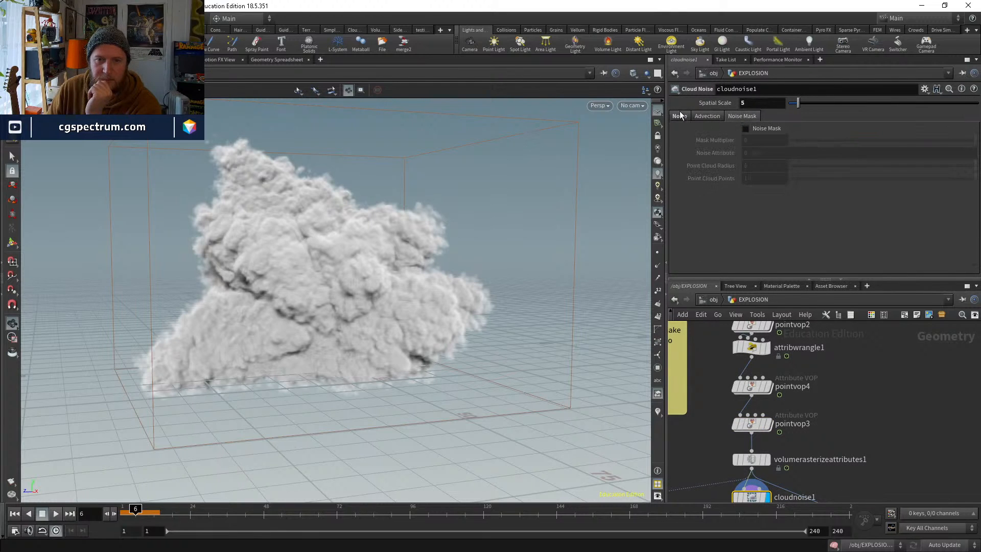
{"action": "left_click", "coordinate": [680, 116]}
{"action": "middle_click_drag", "start_coordinate": [831, 398], "coordinate": [820, 327]}
{"action": "scroll", "coordinate": [746, 417], "scroll_direction": "up", "scroll_amount": 3}
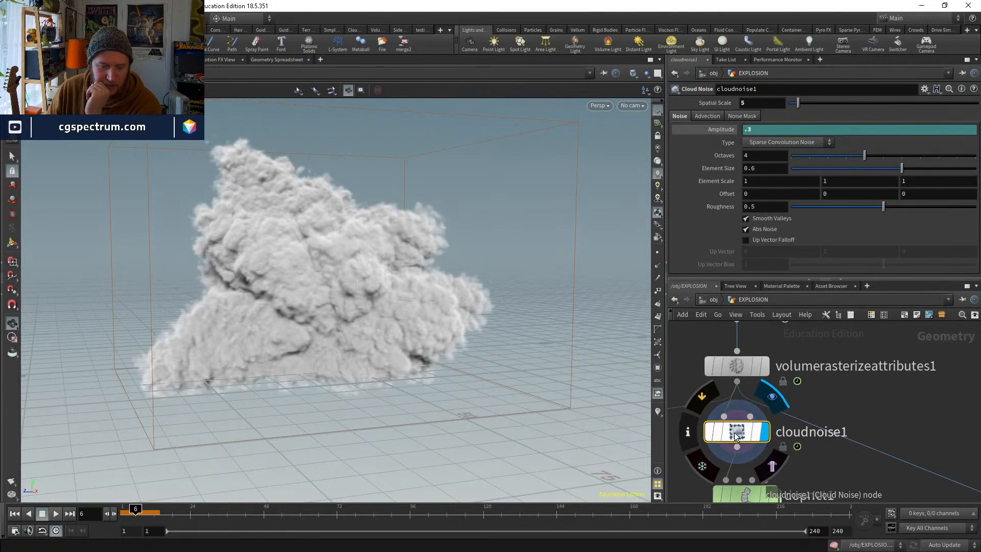
Allow editing of cloudnoise1's contents and look through the nodes inside it, from convertvdb1 to the cloudnoise Volume VOP
{"action": "right_click", "coordinate": [735, 435]}
{"action": "left_click", "coordinate": [777, 505]}
{"action": "double_click", "coordinate": [736, 433]}
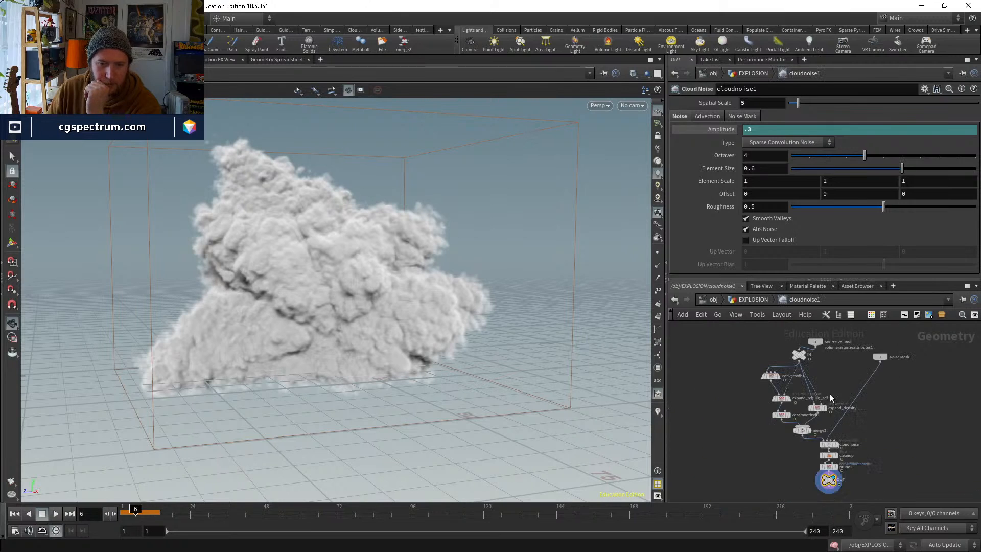
{"action": "scroll", "coordinate": [814, 348], "scroll_direction": "up", "scroll_amount": 4}
{"action": "left_click", "coordinate": [725, 407]}
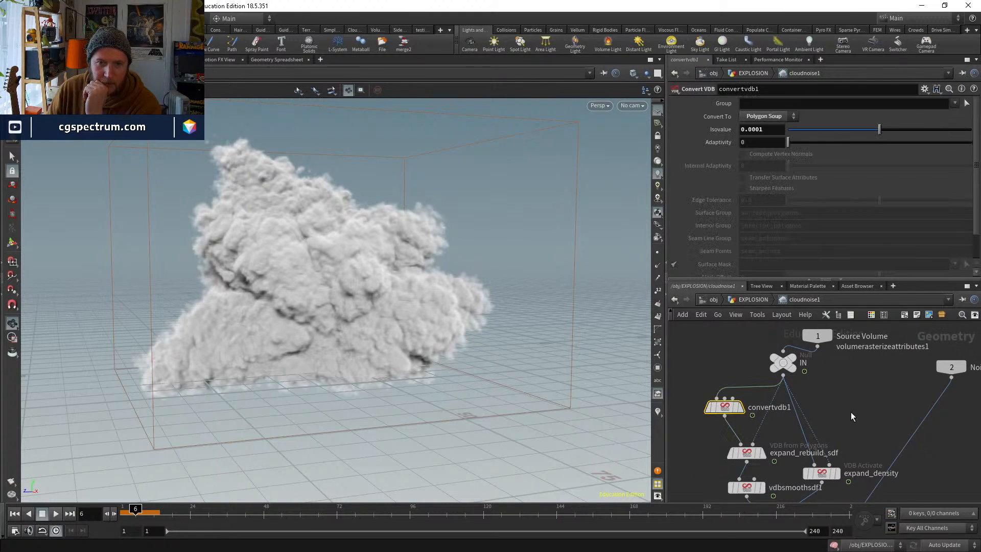
{"action": "middle_click_drag", "start_coordinate": [824, 457], "coordinate": [763, 418]}
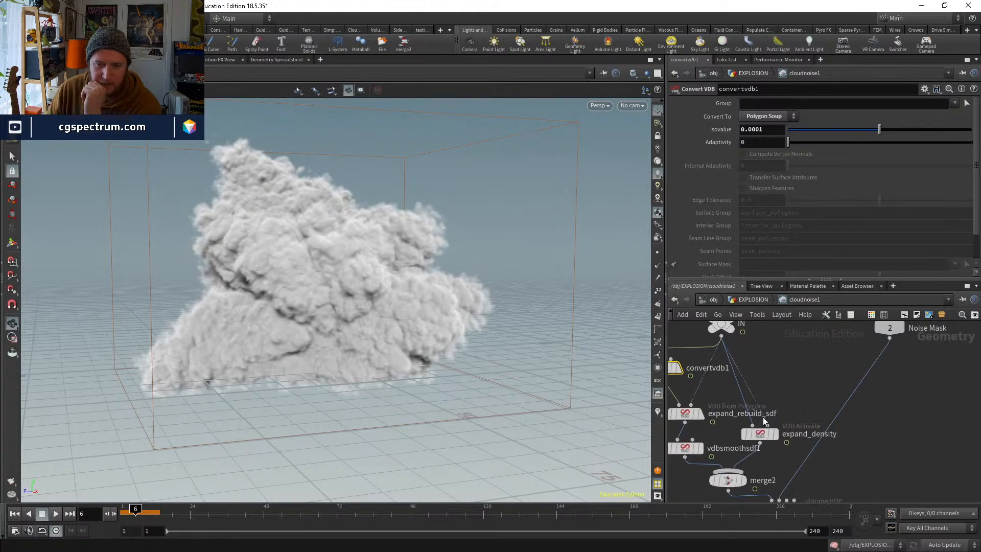
{"action": "middle_click_drag", "start_coordinate": [787, 487], "coordinate": [826, 446]}
{"action": "middle_click_drag", "start_coordinate": [895, 478], "coordinate": [800, 397]}
Examine the VOP network inside the cloudnoise Volume VOP and return to cloudnoise1's network
{"action": "double_click", "coordinate": [735, 373]}
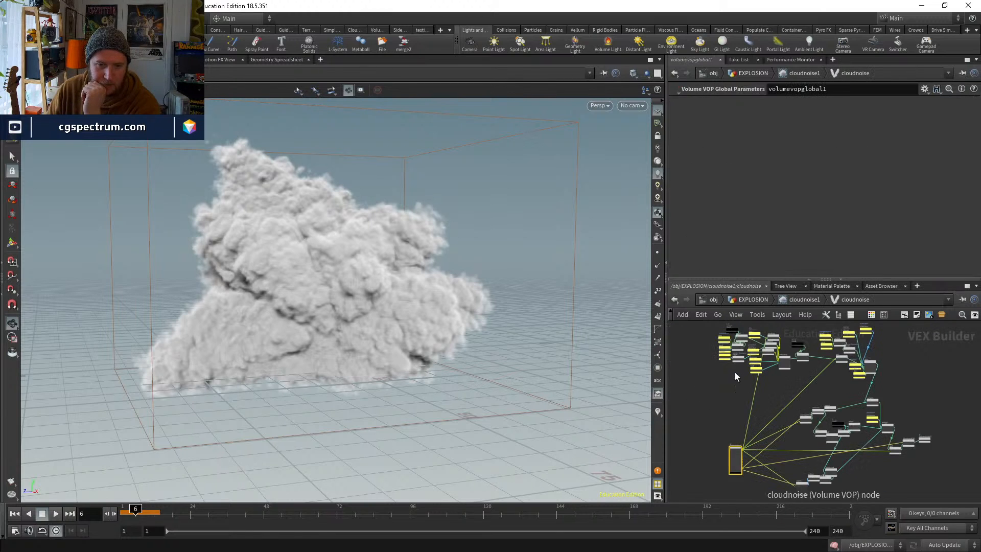
{"action": "middle_click_drag", "start_coordinate": [879, 438], "coordinate": [825, 438]}
{"action": "scroll", "coordinate": [825, 437], "scroll_direction": "up", "scroll_amount": 4}
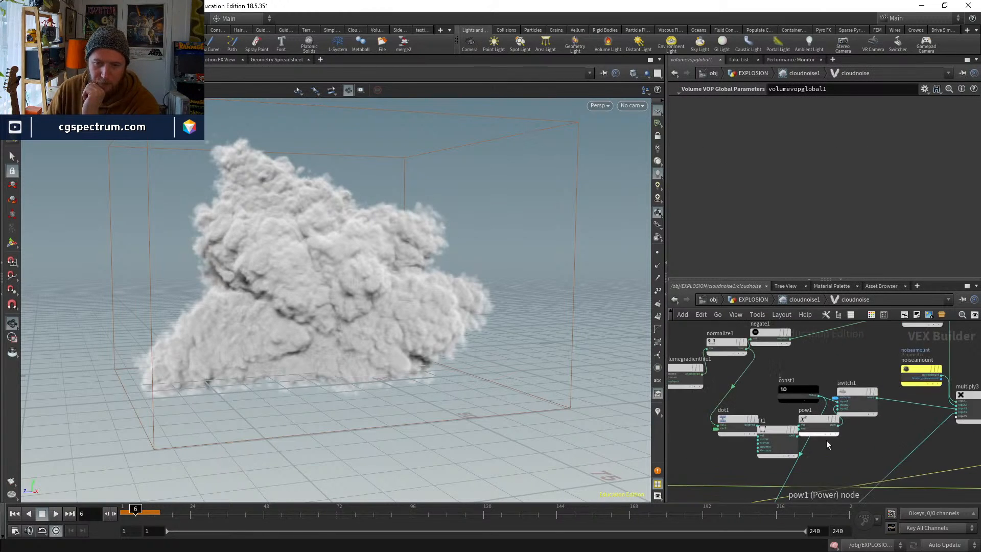
{"action": "middle_click_drag", "start_coordinate": [846, 472], "coordinate": [842, 365]}
{"action": "scroll", "coordinate": [842, 365], "scroll_direction": "down", "scroll_amount": 2}
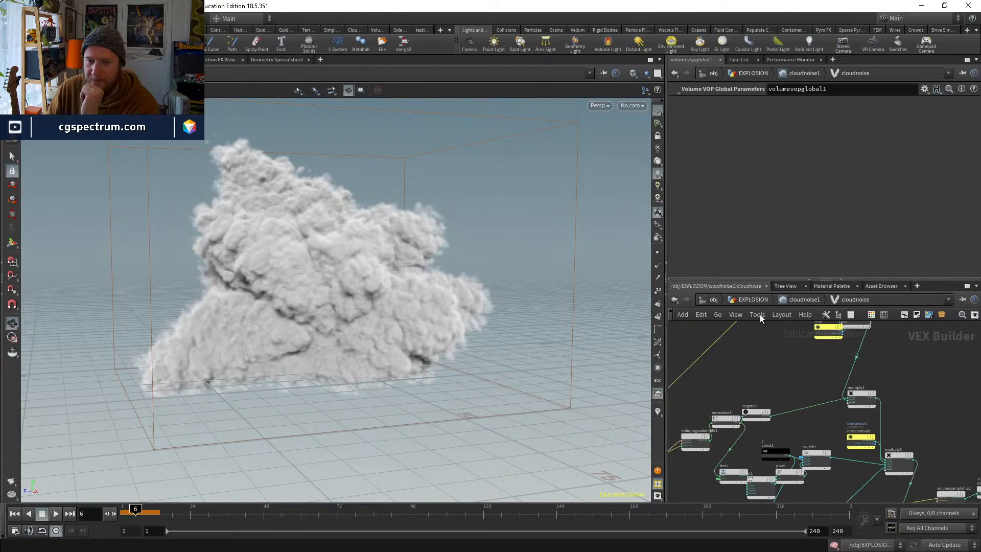
{"action": "left_click", "coordinate": [795, 300]}
{"action": "scroll", "coordinate": [767, 429], "scroll_direction": "up", "scroll_amount": 1}
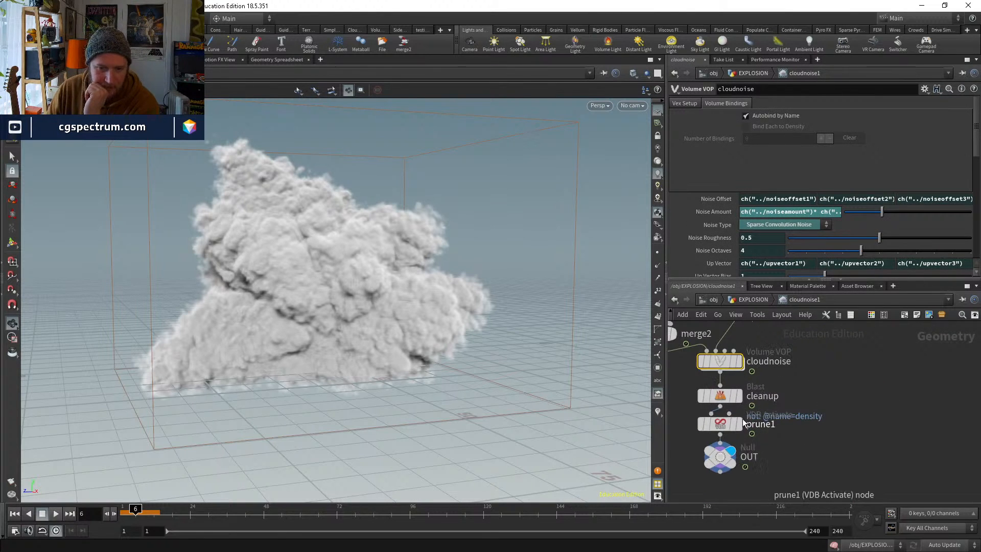
Try bypassing the cleanup Blast, check which volume fields cleanup and prune1 carry, and re-enable cleanup
{"action": "left_click", "coordinate": [722, 396]}
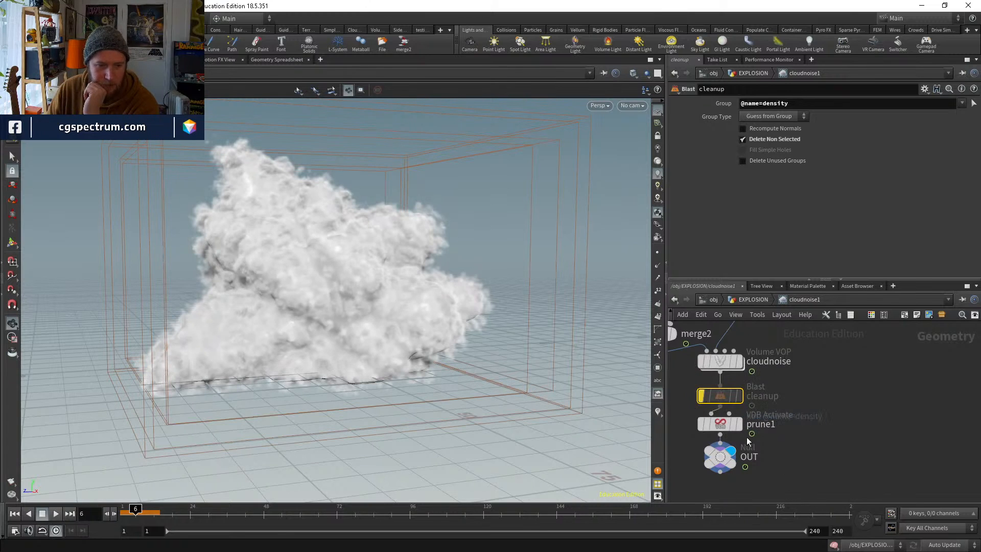
{"action": "middle_click", "coordinate": [719, 400]}
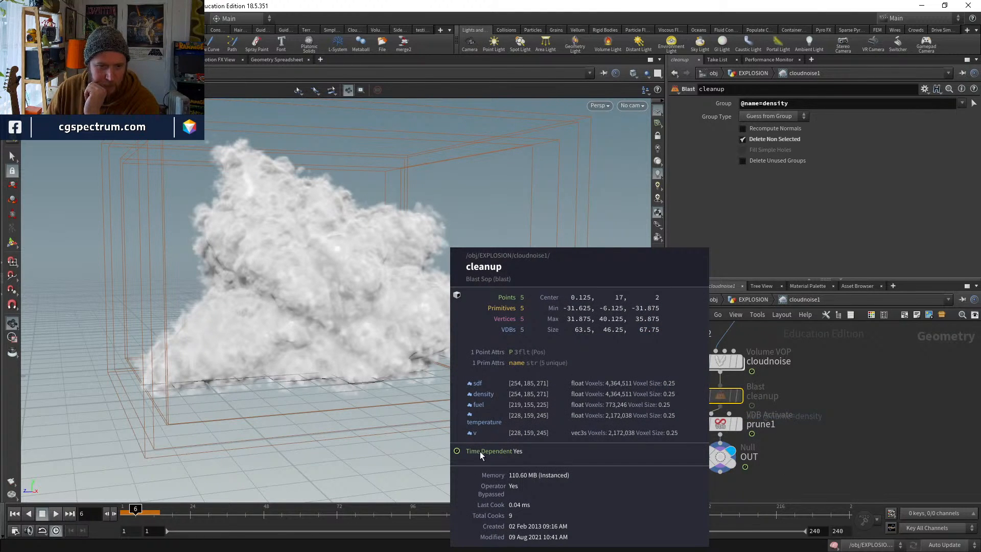
{"action": "middle_click", "coordinate": [717, 396]}
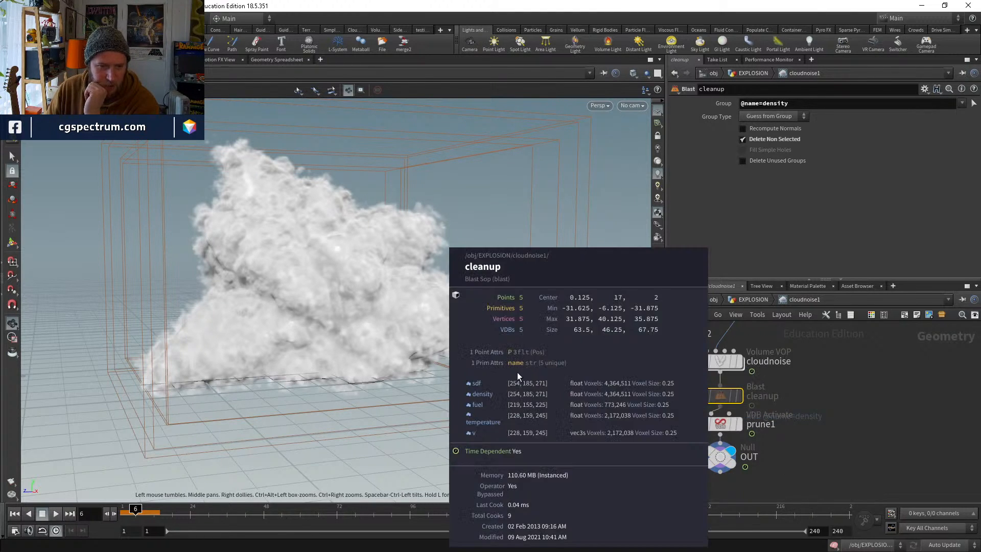
{"action": "middle_click", "coordinate": [720, 424]}
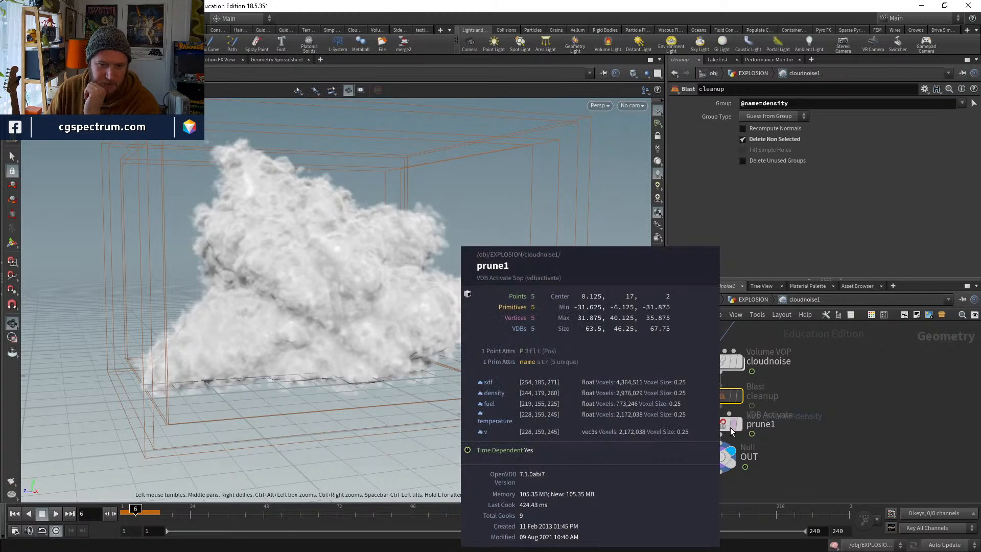
{"action": "left_click", "coordinate": [697, 398]}
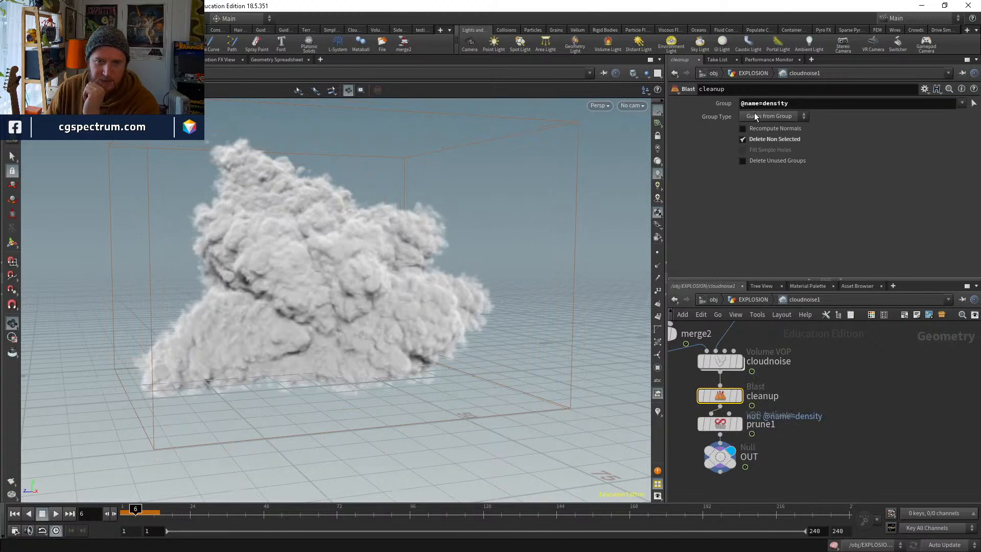
{"action": "double_click", "coordinate": [762, 103]}
{"action": "type", "text": "sdf"}
{"action": "key", "text": "Return"}
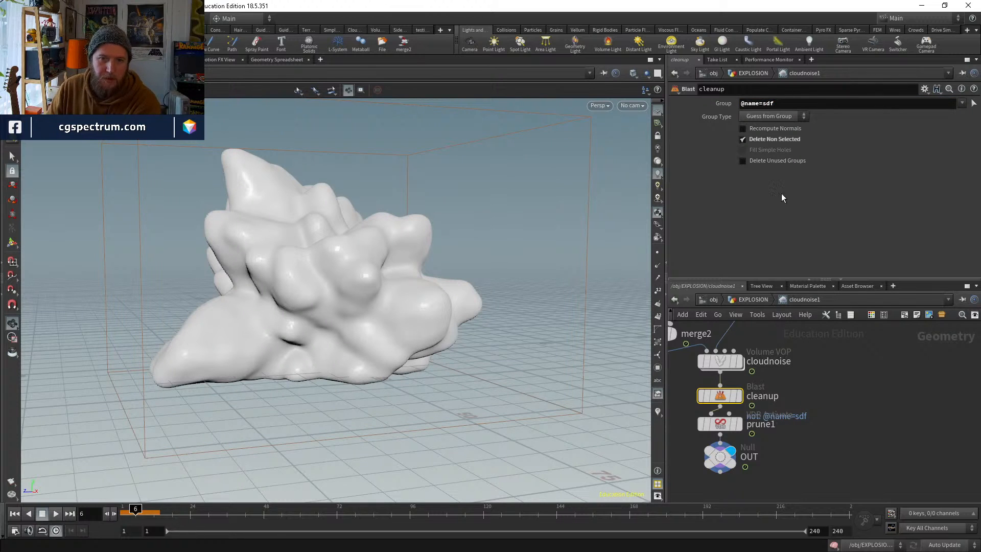
{"action": "left_click", "coordinate": [753, 140]}
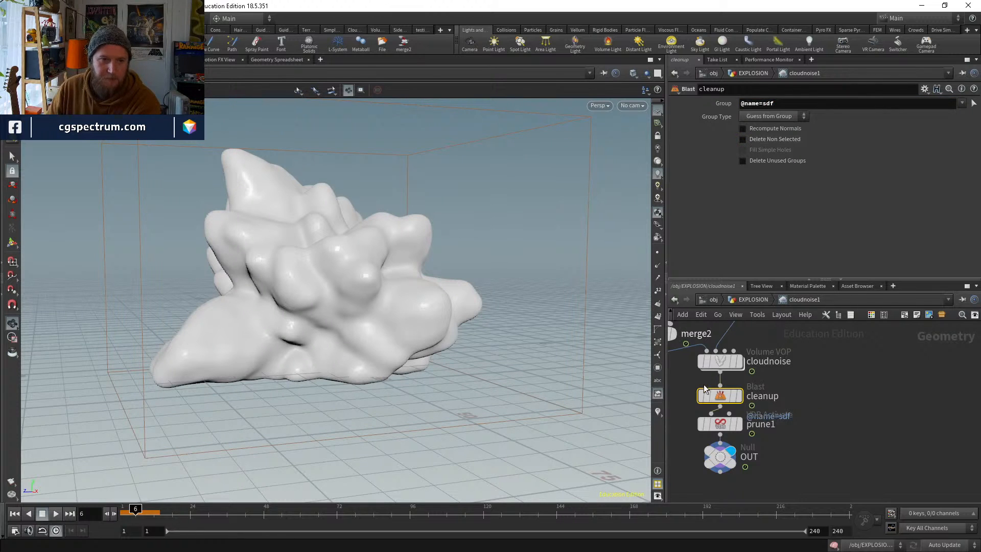
{"action": "left_click", "coordinate": [731, 466]}
{"action": "middle_click", "coordinate": [724, 426]}
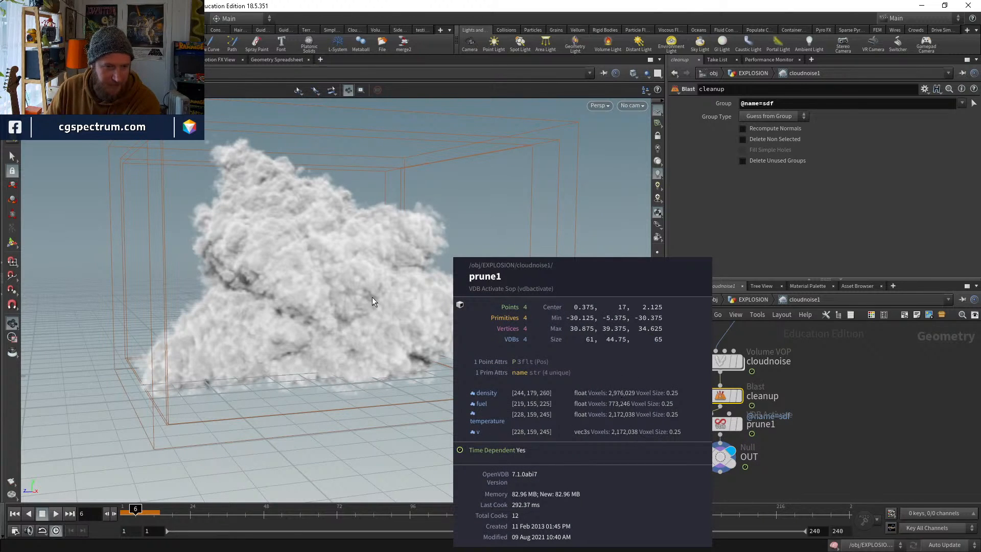
Return to the EXPLOSION network and display pointvop3, pointvop4, volumerasterizeattributes1 and cloudnoise1 in turn to compare their outputs
{"action": "left_click", "coordinate": [753, 299]}
{"action": "middle_click_drag", "start_coordinate": [851, 413], "coordinate": [846, 483]}
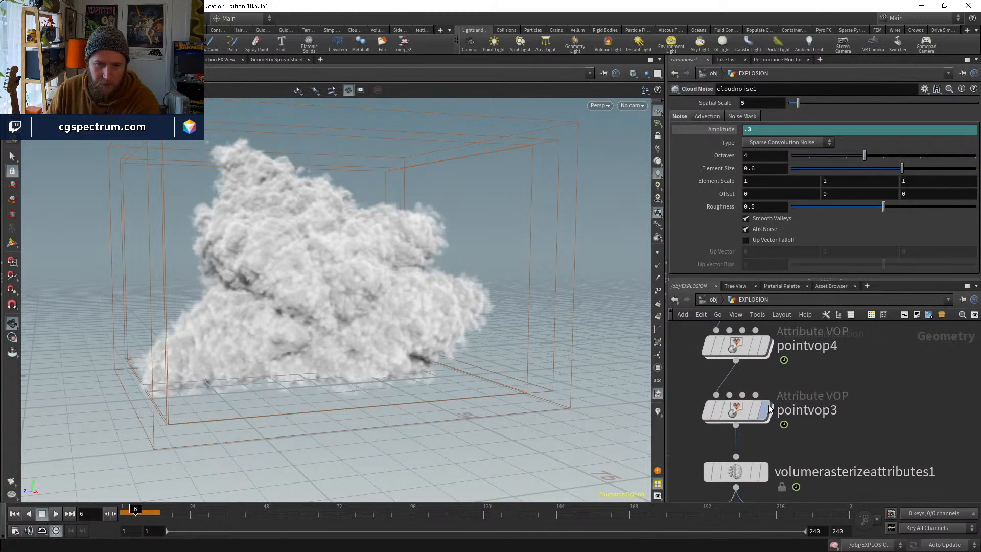
{"action": "left_click", "coordinate": [763, 410]}
{"action": "left_click", "coordinate": [745, 409]}
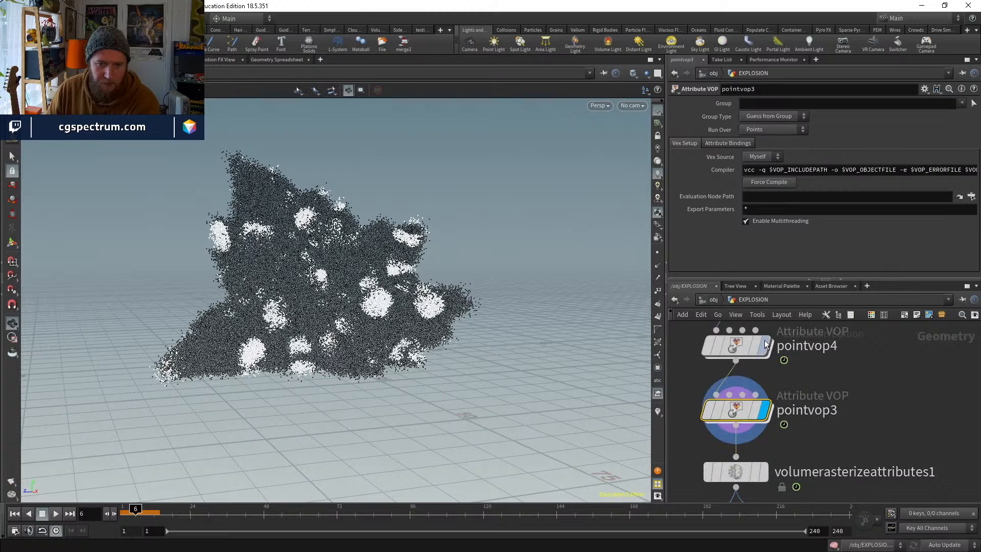
{"action": "left_click", "coordinate": [764, 345]}
{"action": "left_click", "coordinate": [740, 346]}
{"action": "middle_click_drag", "start_coordinate": [811, 459], "coordinate": [813, 360]}
{"action": "left_click", "coordinate": [755, 394]}
{"action": "left_click", "coordinate": [737, 394]}
{"action": "left_click", "coordinate": [759, 407]}
{"action": "left_click", "coordinate": [740, 407]}
Display dopnet1, rewind to frame 1, and play the simulation from inside the DOP network up to frame 5
{"action": "middle_click_drag", "start_coordinate": [808, 440], "coordinate": [749, 393]}
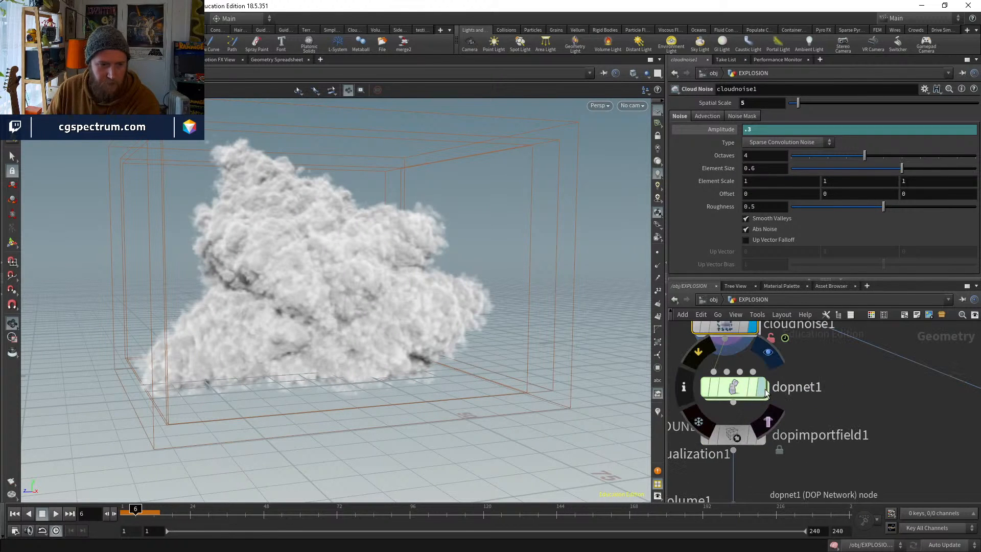
{"action": "left_click", "coordinate": [14, 514]}
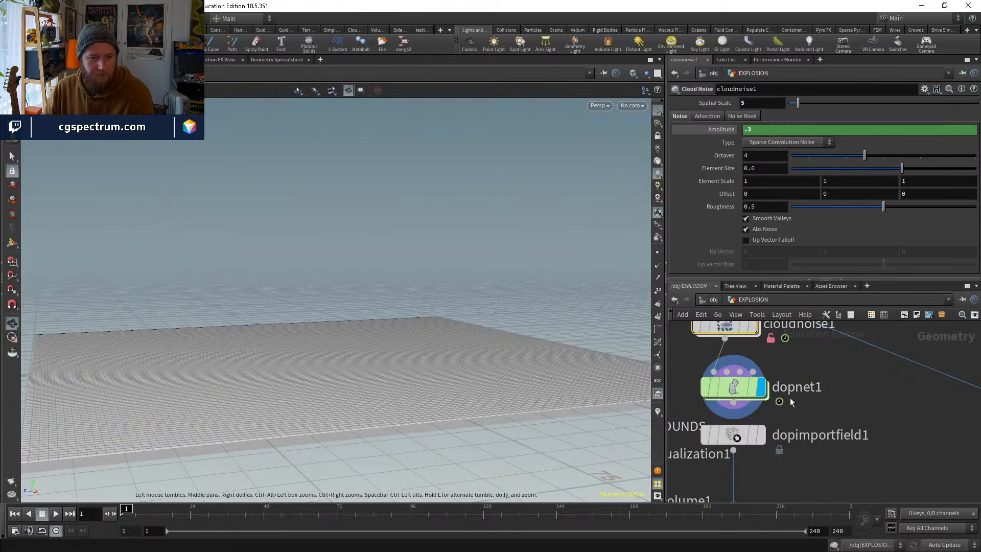
{"action": "double_click", "coordinate": [740, 389]}
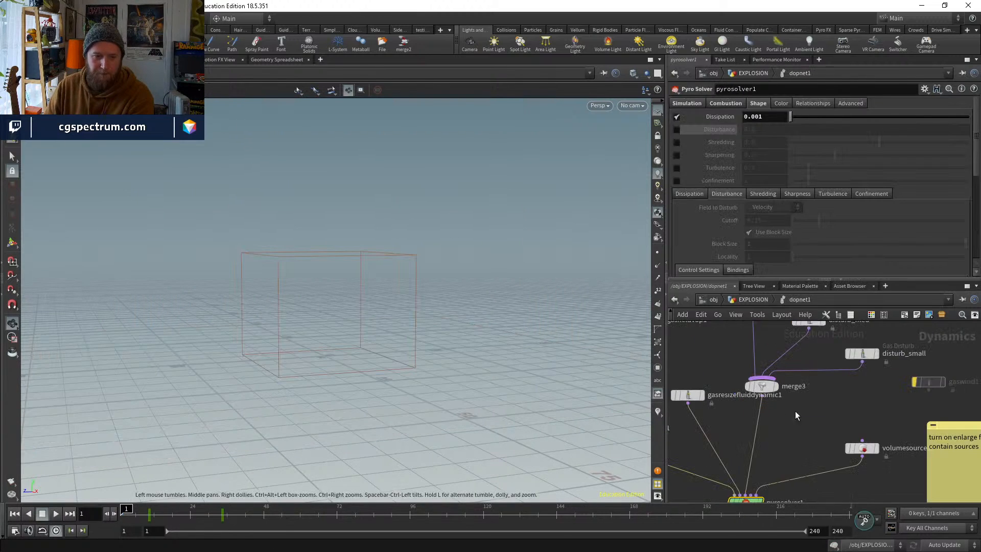
{"action": "key", "text": "Up"}
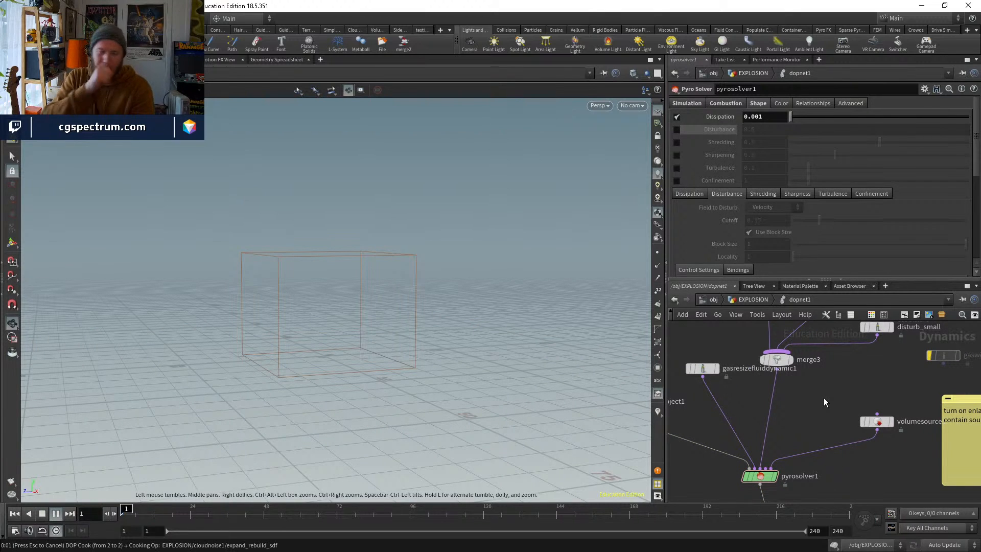
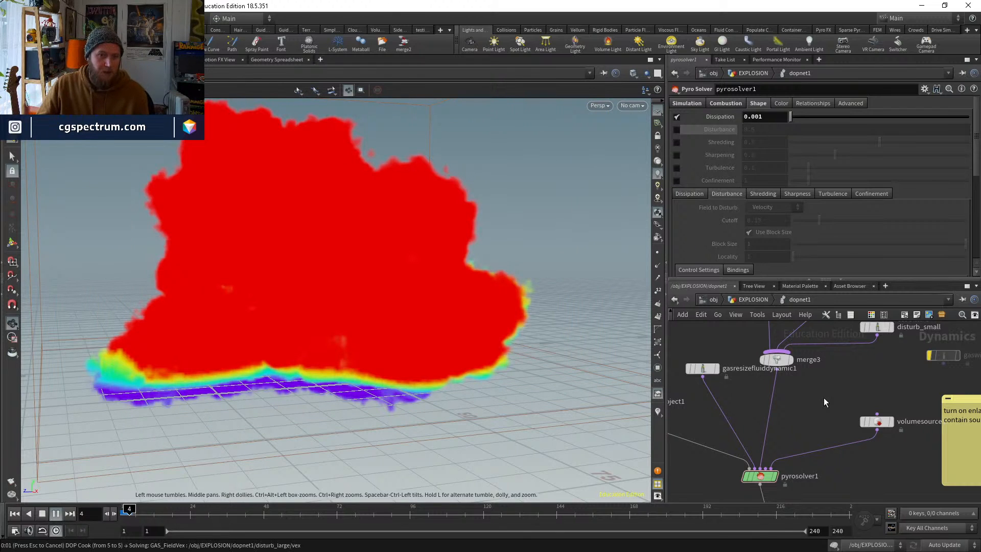
{"action": "key", "text": "Escape"}
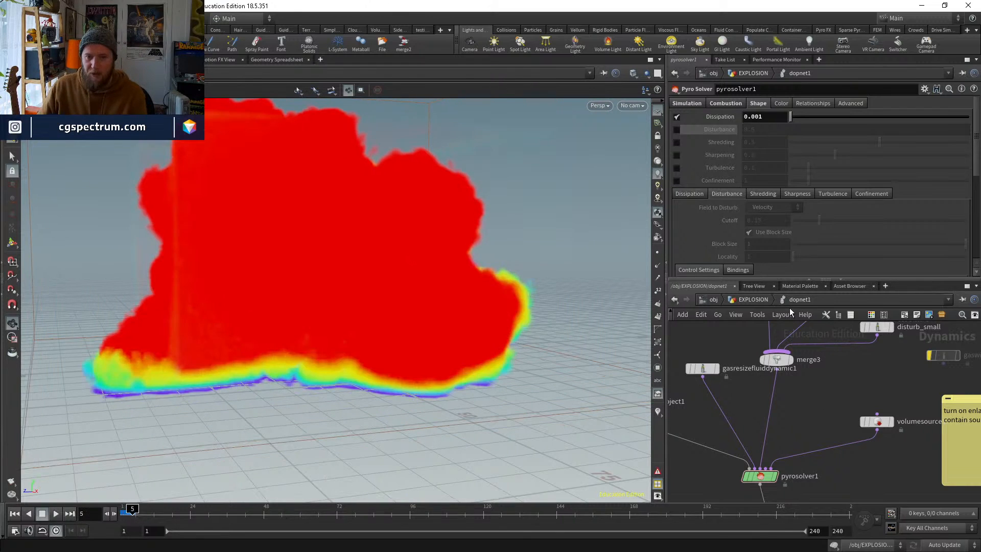
Return to the EXPLOSION network, display dopimportfield1, and examine the imported smoke at frame 3
{"action": "left_click", "coordinate": [758, 300]}
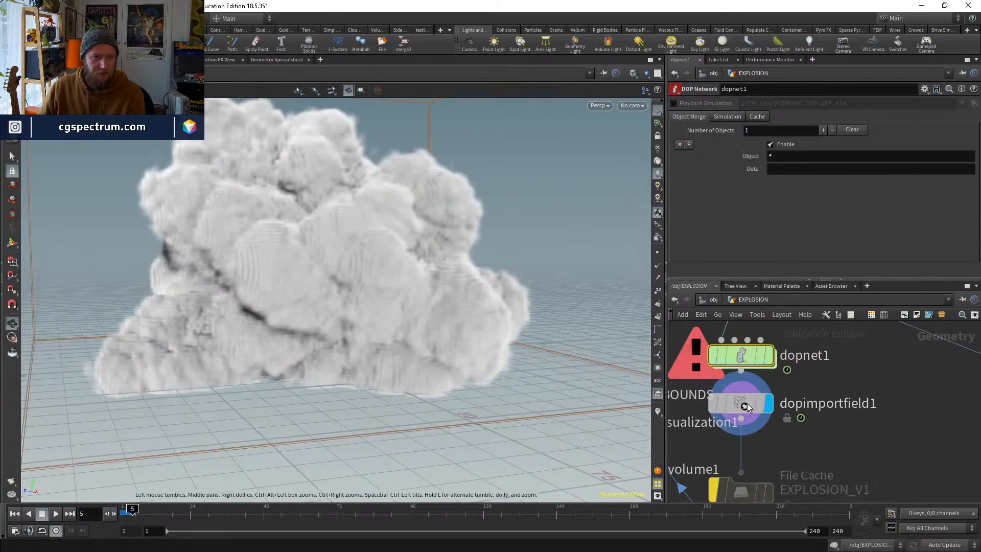
{"action": "left_click", "coordinate": [745, 405]}
{"action": "mouse_move", "coordinate": [745, 405]}
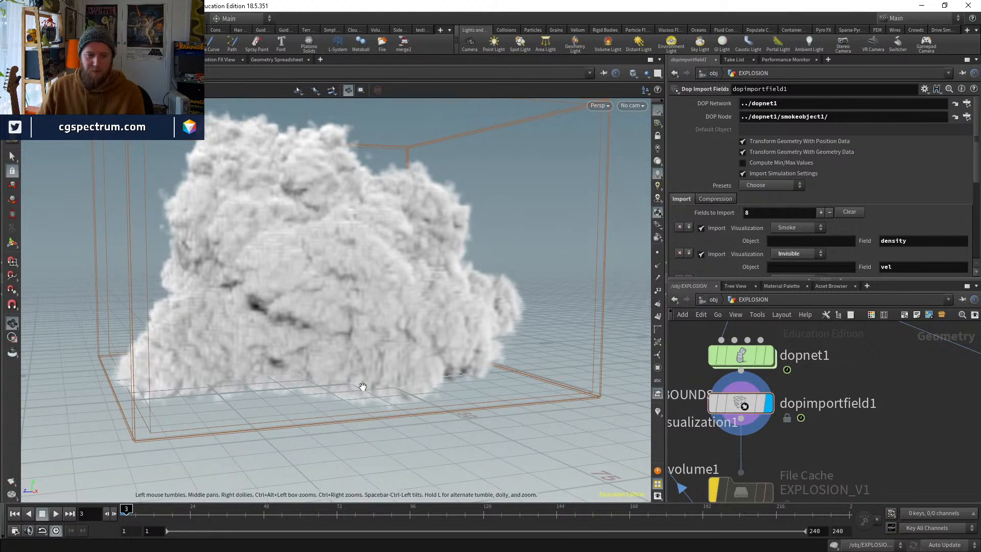
{"action": "left_click_drag", "start_coordinate": [361, 388], "coordinate": [407, 378]}
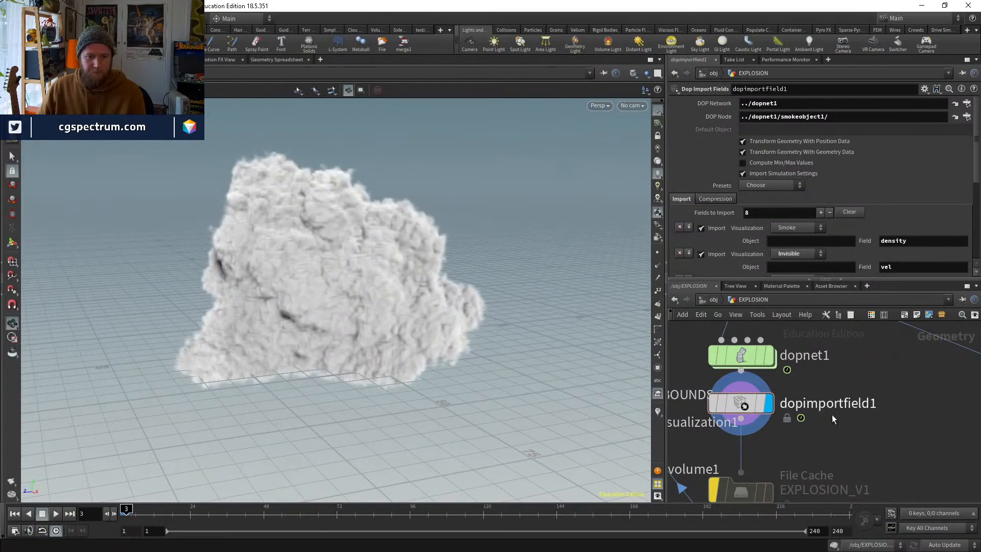
Re-enable and display the EXPLOSION_V1 file cache, and step through its early frames to compare it with the new simulation
{"action": "middle_click_drag", "start_coordinate": [748, 499], "coordinate": [748, 406]}
{"action": "left_click", "coordinate": [769, 399]}
{"action": "left_click", "coordinate": [740, 400]}
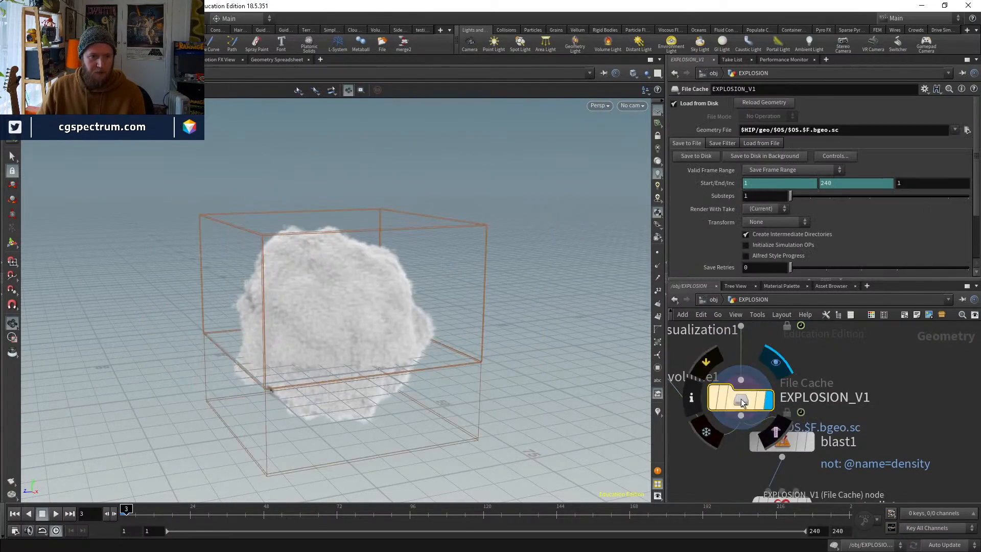
{"action": "key", "text": "Right"}
{"action": "key", "text": "Right"}
{"action": "key", "text": "Right"}
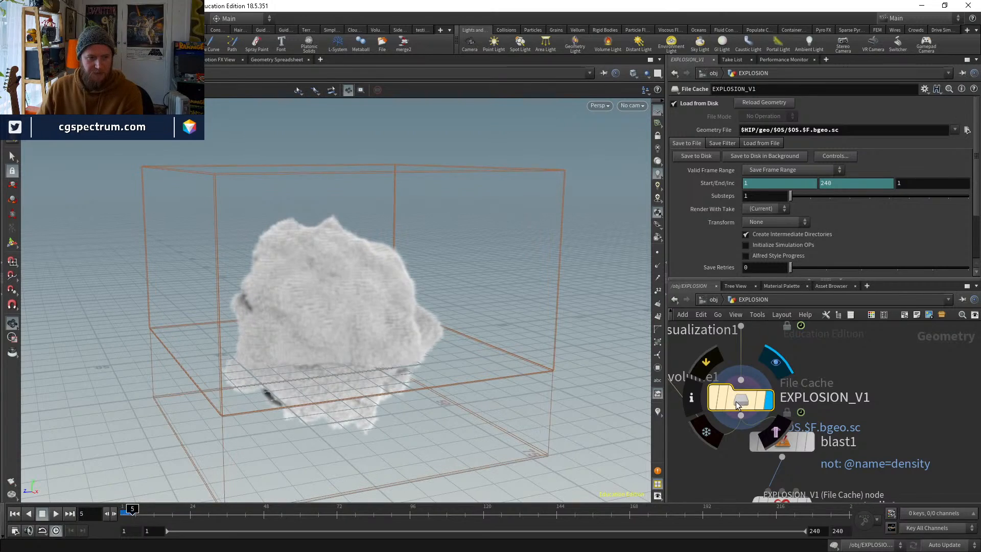
{"action": "key", "text": "Left"}
{"action": "key", "text": "Left"}
{"action": "key", "text": "Left"}
{"action": "key", "text": "Left"}
{"action": "key", "text": "Right"}
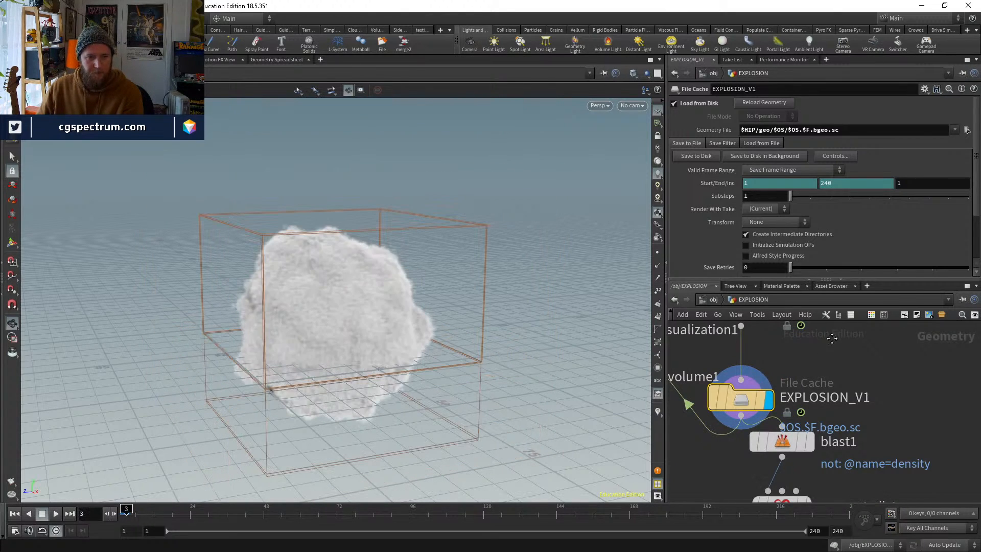
Display dopimportfield1 again and examine the new smoke from another angle, advancing to frame 4
{"action": "middle_click_drag", "start_coordinate": [832, 337], "coordinate": [828, 425]}
{"action": "left_click", "coordinate": [764, 399]}
{"action": "left_click", "coordinate": [748, 401]}
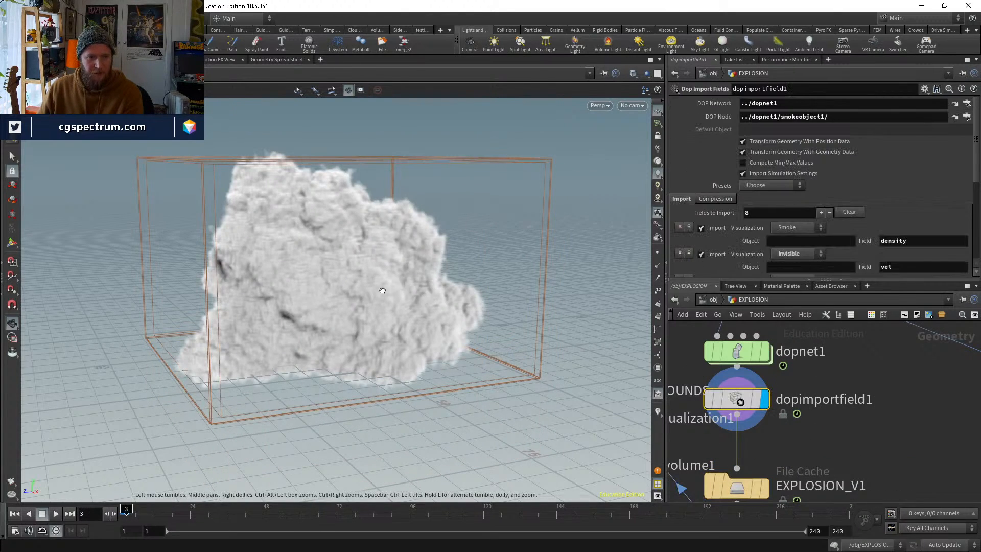
{"action": "left_click_drag", "start_coordinate": [382, 291], "coordinate": [453, 293]}
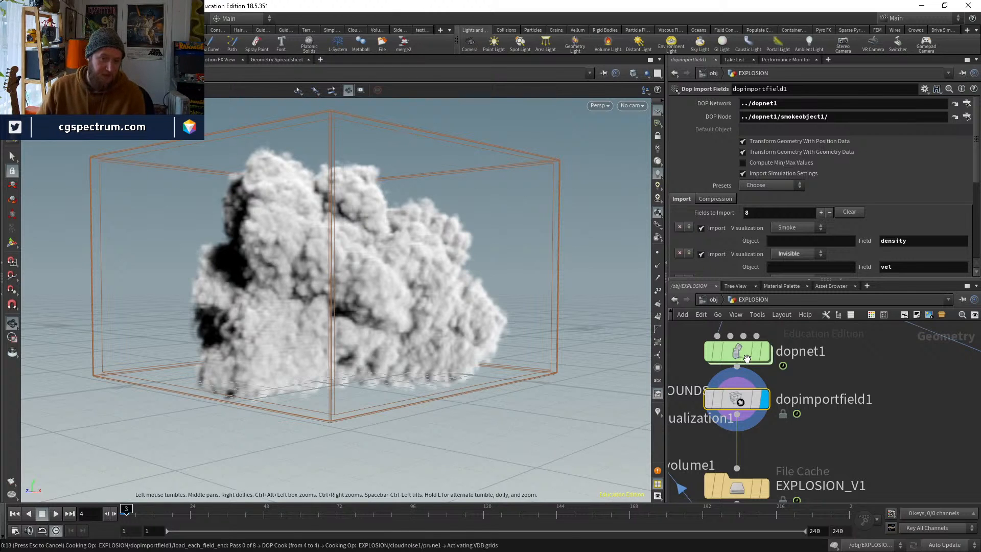
Move cloudnoise1 aside and add a Switch node beside it, above dopnet1
{"action": "middle_click_drag", "start_coordinate": [818, 327], "coordinate": [817, 446]}
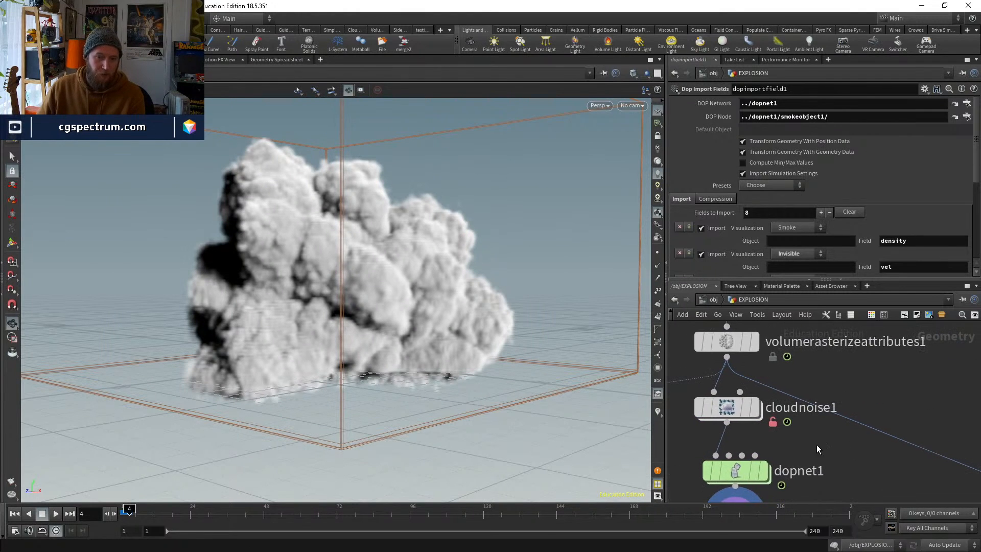
{"action": "middle_click_drag", "start_coordinate": [750, 449], "coordinate": [804, 454]}
{"action": "left_click", "coordinate": [746, 362]}
{"action": "left_click_drag", "start_coordinate": [748, 406], "coordinate": [727, 401]}
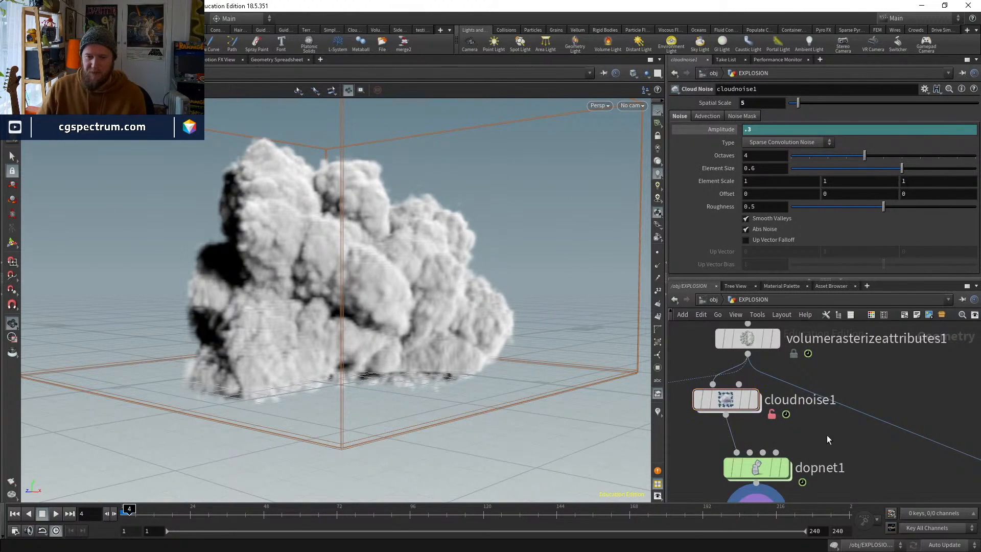
{"action": "key", "text": "Tab"}
{"action": "type", "text": "switch"}
{"action": "key", "text": "Return"}
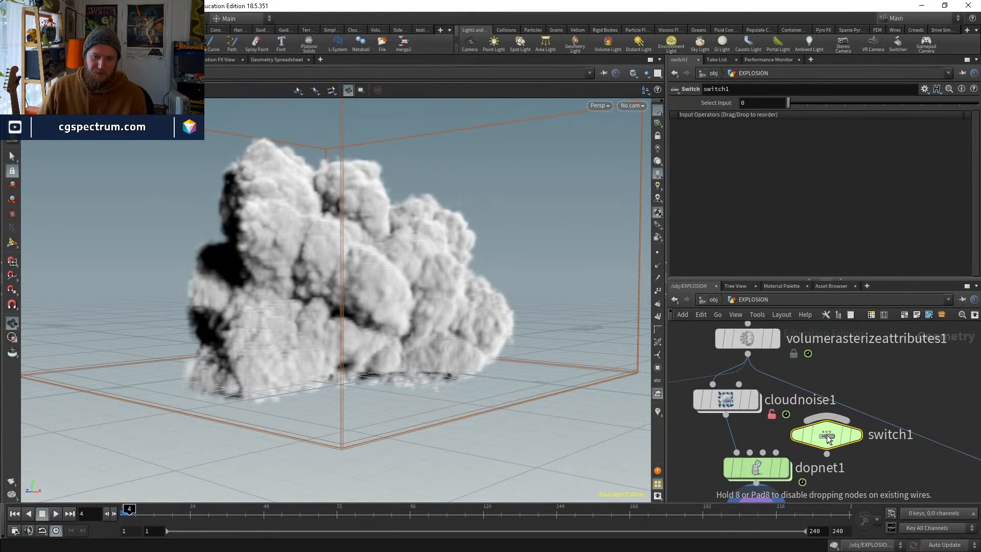
{"action": "left_click", "coordinate": [826, 435]}
Connect cloudnoise1 as the first input and volumerasterizeattributes1 as the second input of the Switch node
{"action": "left_click", "coordinate": [817, 417]}
{"action": "left_click", "coordinate": [725, 414]}
{"action": "left_click", "coordinate": [830, 417]}
{"action": "left_click", "coordinate": [747, 353]}
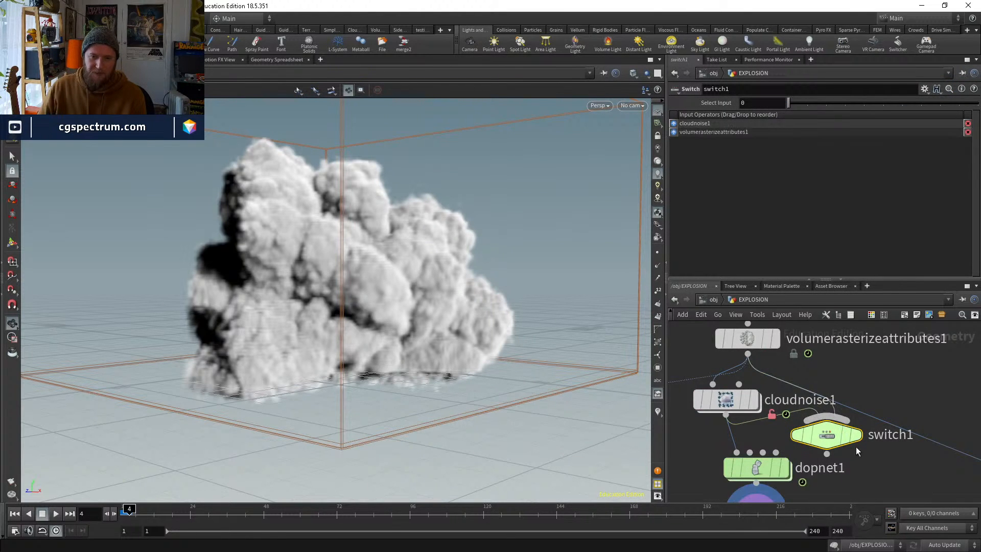
Display cloudnoise1 and volumerasterizeattributes1 in turn to compare the displaced and undisplaced source volumes
{"action": "left_click", "coordinate": [756, 402]}
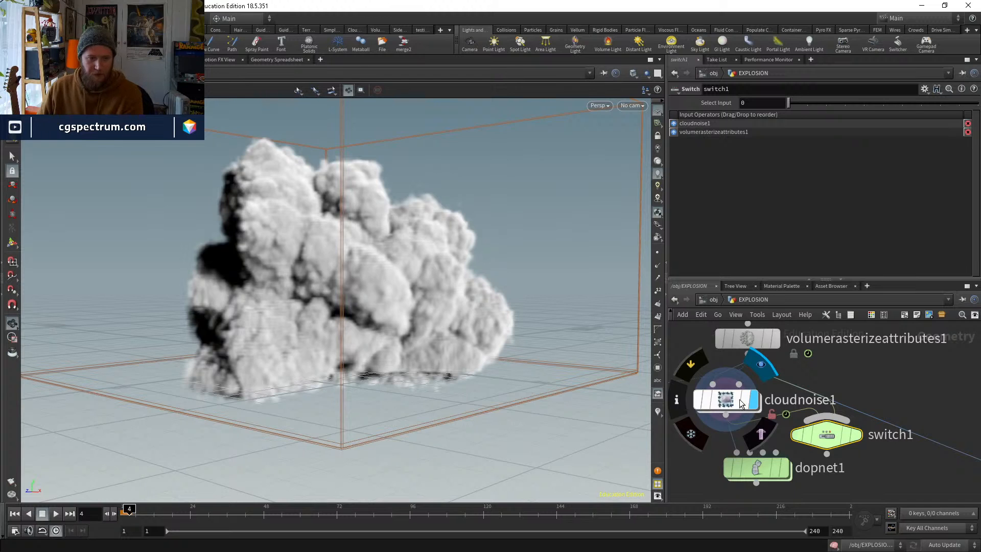
{"action": "left_click", "coordinate": [741, 403]}
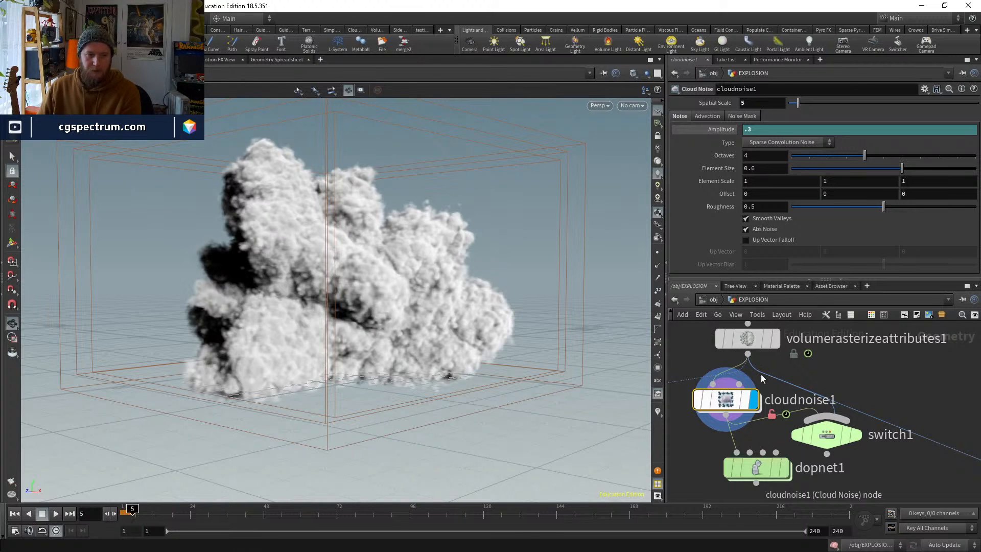
{"action": "left_click", "coordinate": [774, 338]}
{"action": "left_click", "coordinate": [752, 338]}
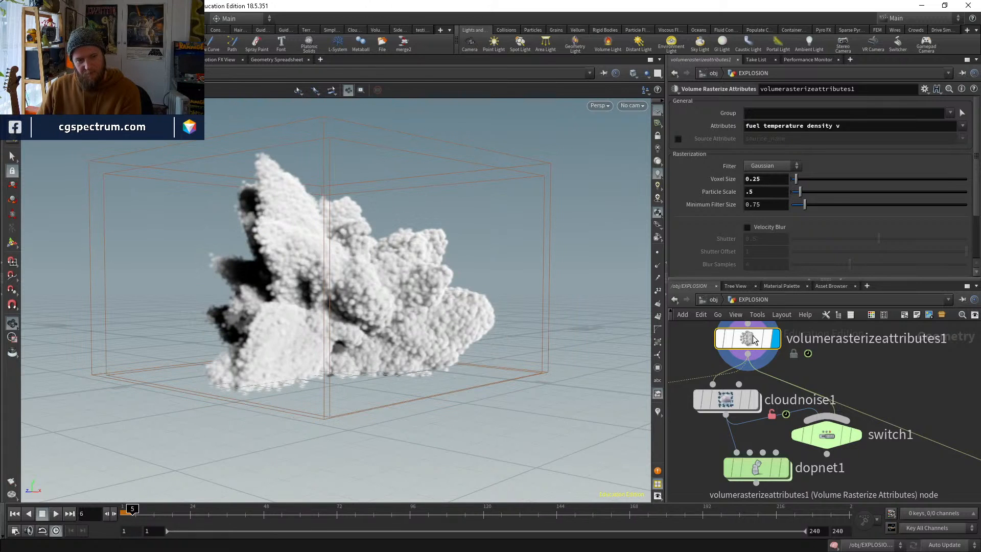
Display switch1, set its Select Input expression to $F>5, and check the output at frames 6 and 5
{"action": "mouse_move", "coordinate": [841, 439]}
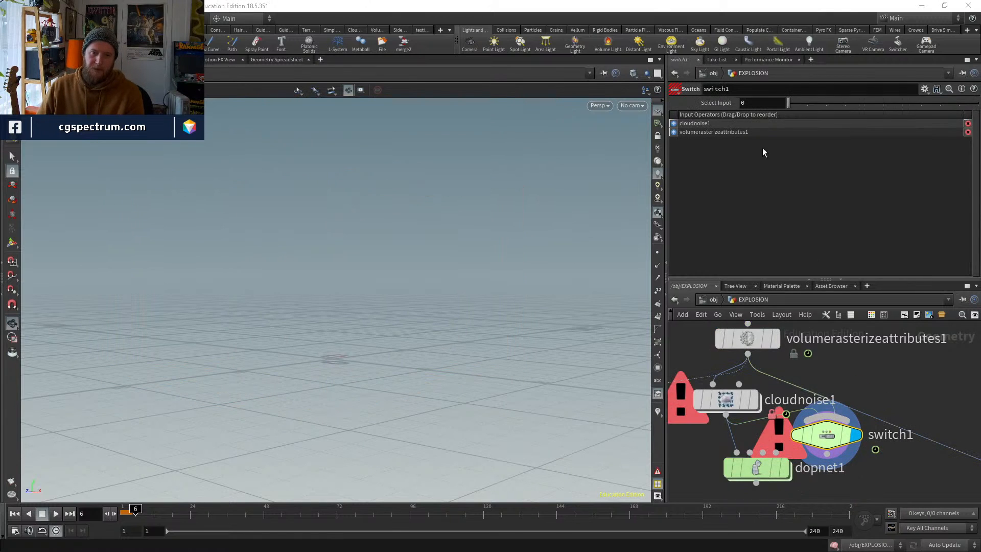
{"action": "left_click", "coordinate": [762, 106]}
{"action": "key", "text": "BackSpace"}
{"action": "type", "text": "$F"}
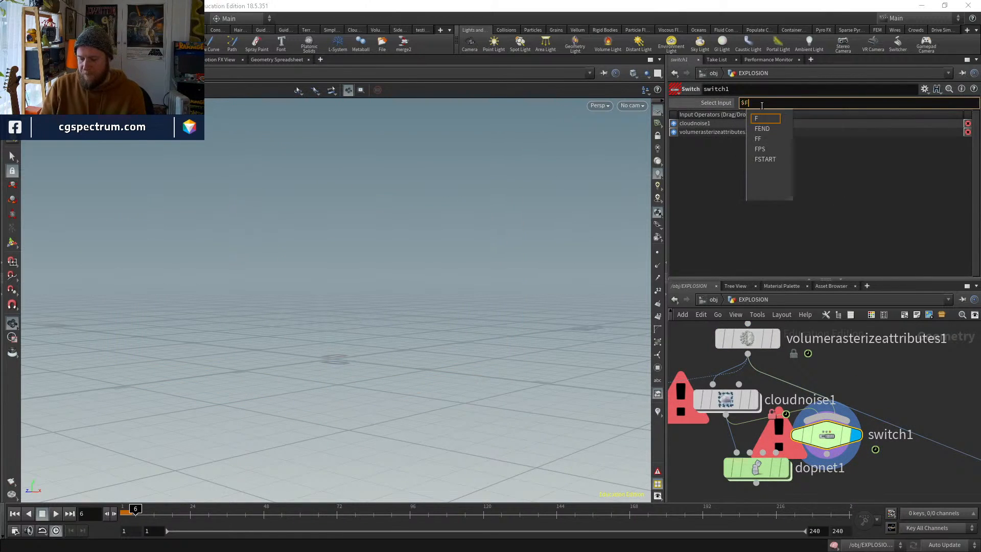
{"action": "type", "text": ">5"}
{"action": "key", "text": "Return"}
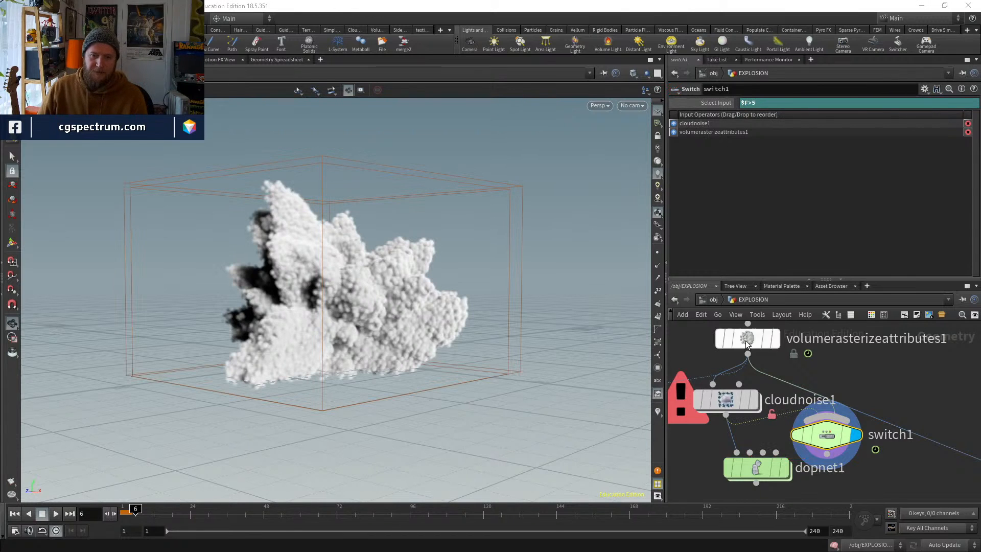
{"action": "mouse_move", "coordinate": [828, 438]}
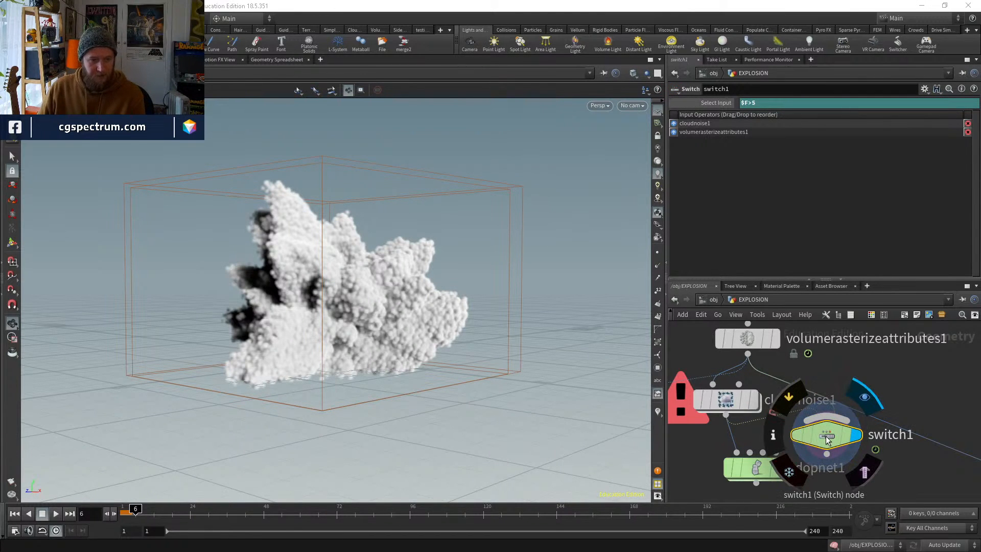
{"action": "key", "text": "Left"}
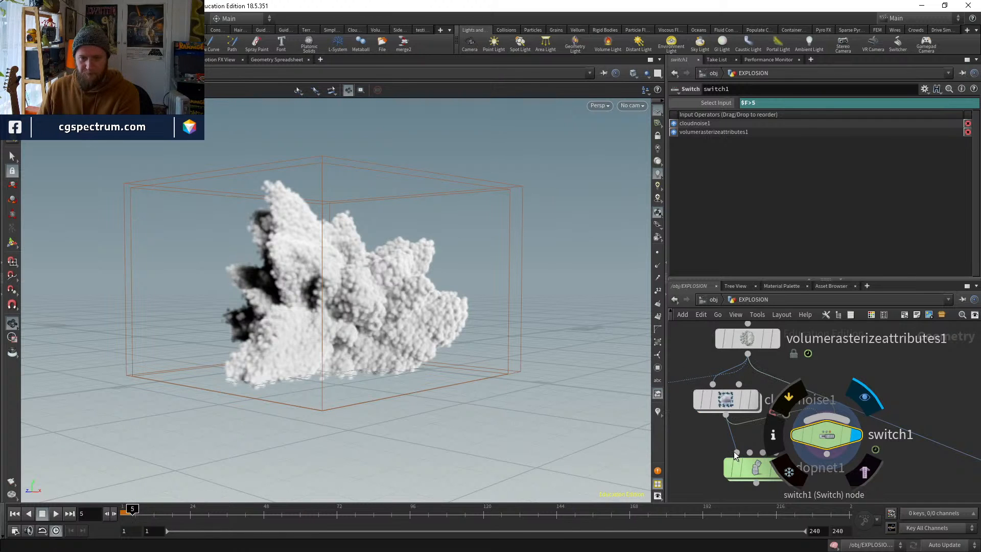
Display transform1 upstream and rearrange pointvop1 and transform1 to make space above trail1
{"action": "middle_click_drag", "start_coordinate": [814, 357], "coordinate": [811, 452]}
{"action": "middle_click_drag", "start_coordinate": [788, 331], "coordinate": [804, 395]}
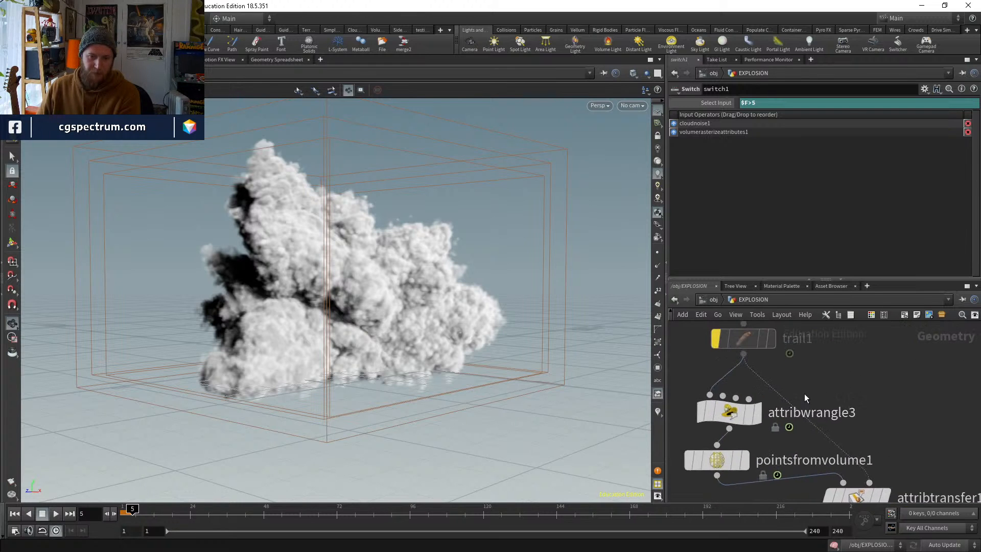
{"action": "middle_click_drag", "start_coordinate": [813, 343], "coordinate": [801, 471]}
{"action": "left_click", "coordinate": [765, 421]}
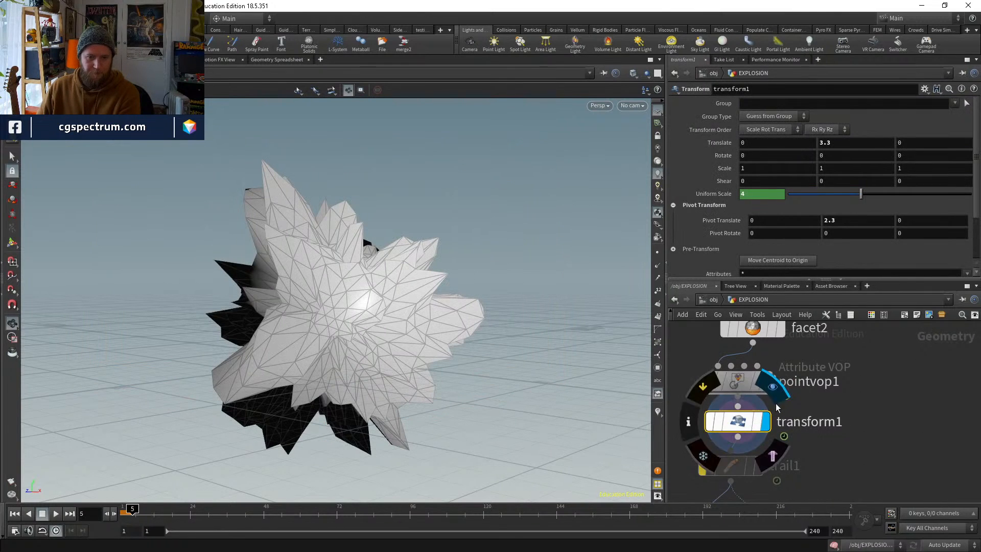
{"action": "middle_click_drag", "start_coordinate": [846, 366], "coordinate": [851, 432]}
{"action": "left_click_drag", "start_coordinate": [759, 394], "coordinate": [758, 374]}
{"action": "left_click_drag", "start_coordinate": [746, 448], "coordinate": [761, 414]}
{"action": "middle_click_drag", "start_coordinate": [798, 445], "coordinate": [792, 413]}
{"action": "left_click_drag", "start_coordinate": [742, 453], "coordinate": [756, 423]}
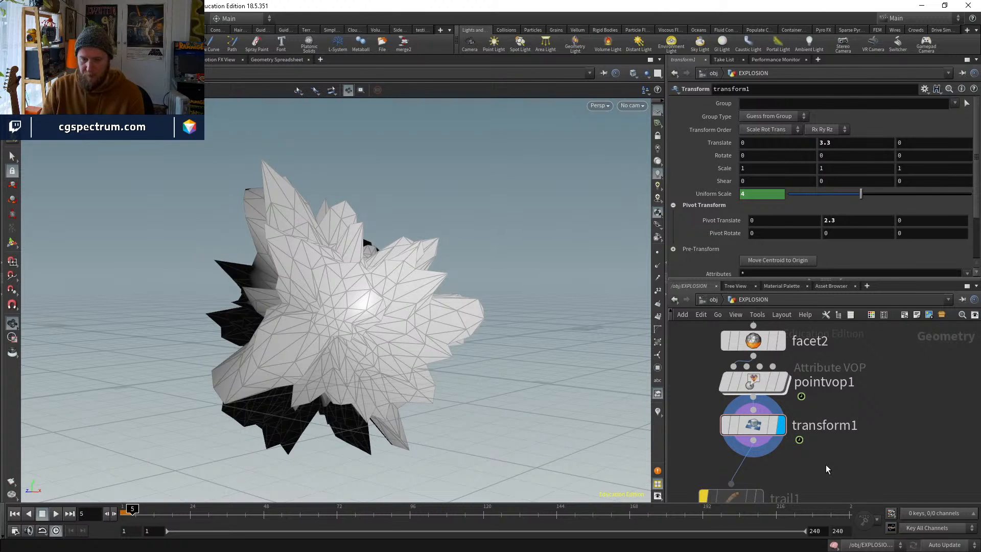
Insert a Remesh node between transform1 and trail1, display it, and set its Target Size to 1
{"action": "key", "text": "Tab"}
{"action": "type", "text": "rem"}
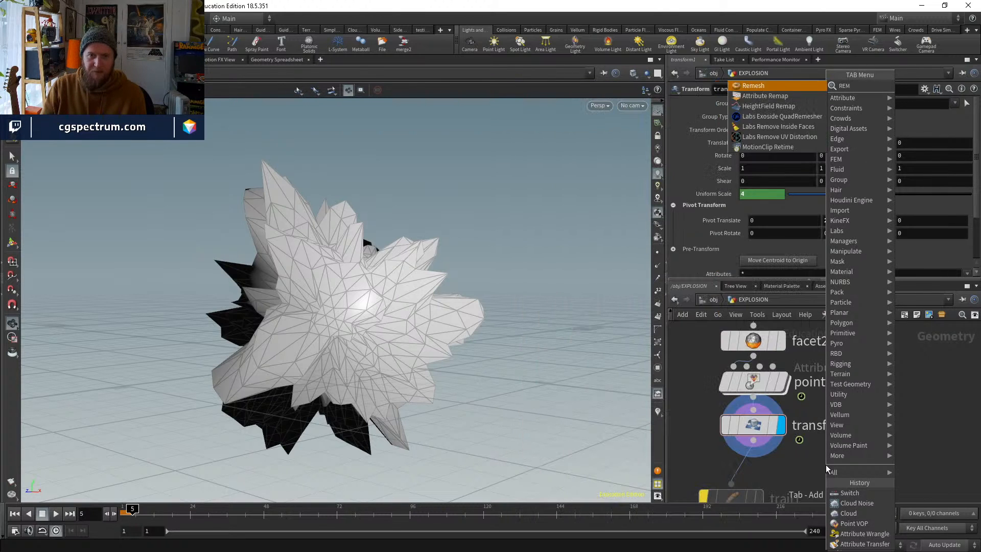
{"action": "key", "text": "Return"}
{"action": "left_click", "coordinate": [826, 464]}
{"action": "left_click_drag", "start_coordinate": [826, 464], "coordinate": [745, 489]}
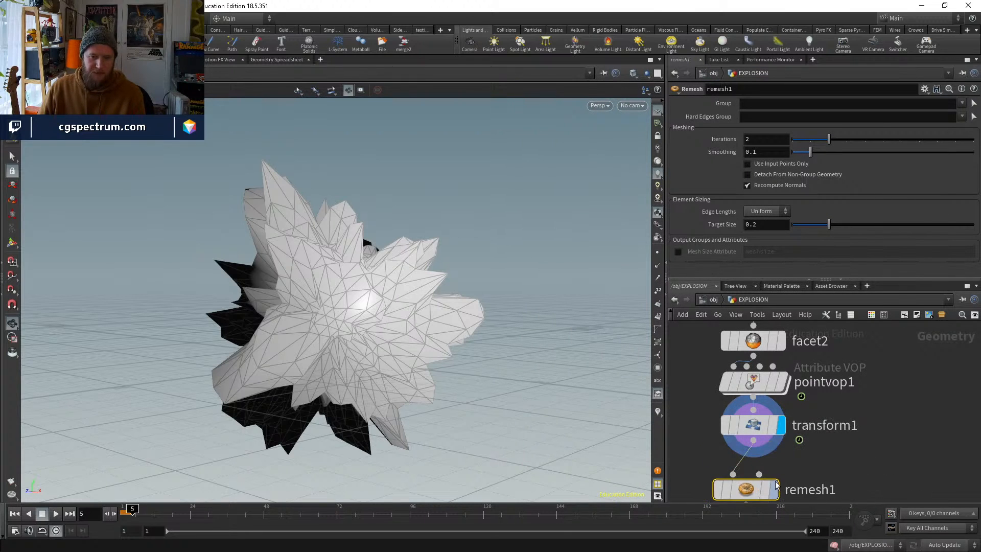
{"action": "left_click", "coordinate": [772, 489]}
{"action": "middle_click_drag", "start_coordinate": [772, 489], "coordinate": [779, 436]}
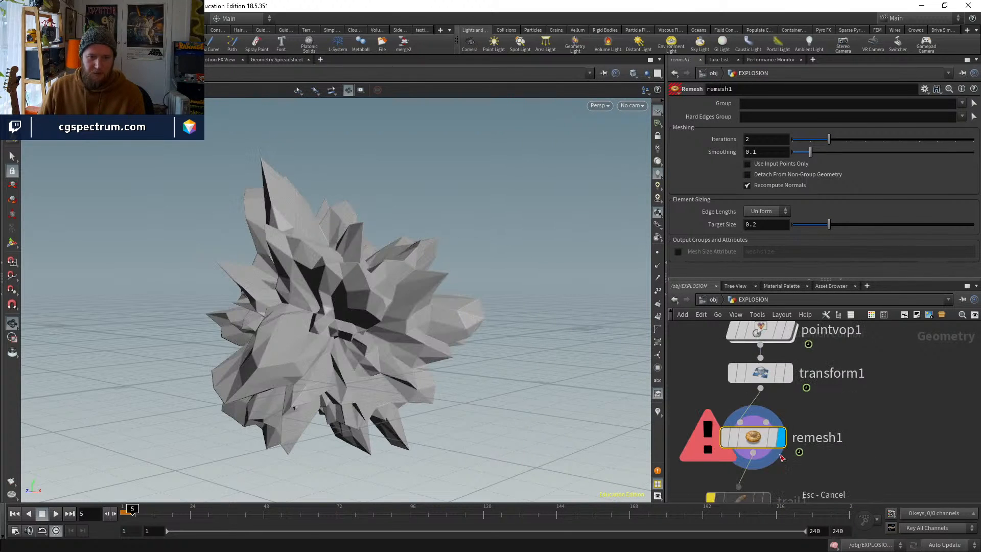
{"action": "left_click_drag", "start_coordinate": [757, 439], "coordinate": [763, 428]}
{"action": "double_click", "coordinate": [767, 224]}
{"action": "type", "text": "1"}
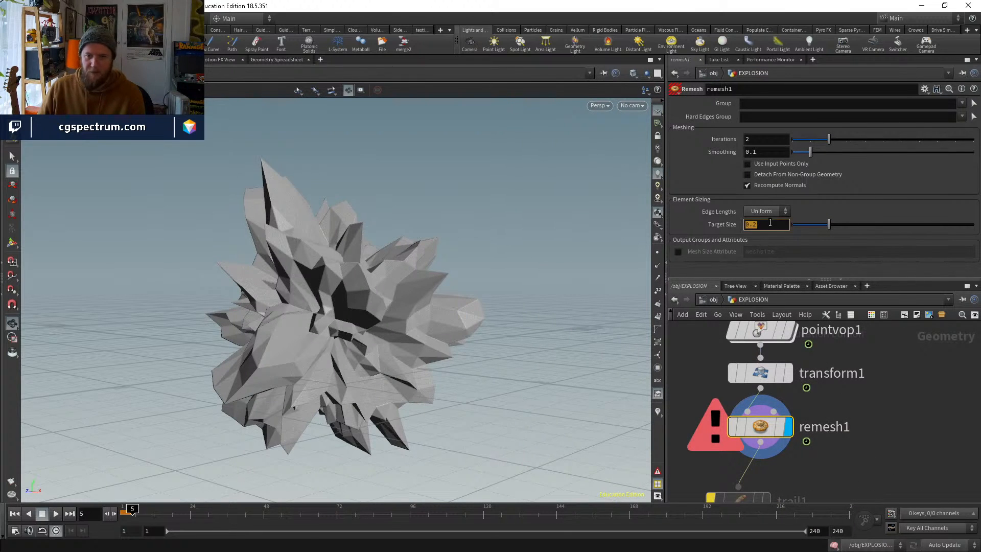
{"action": "key", "text": "Return"}
Inspect the contents of pointvop3 and pointvop4 downstream to find the turbulent noise displacement setup
{"action": "scroll", "coordinate": [836, 405], "scroll_direction": "down", "scroll_amount": 3}
{"action": "middle_click_drag", "start_coordinate": [865, 485], "coordinate": [869, 373]}
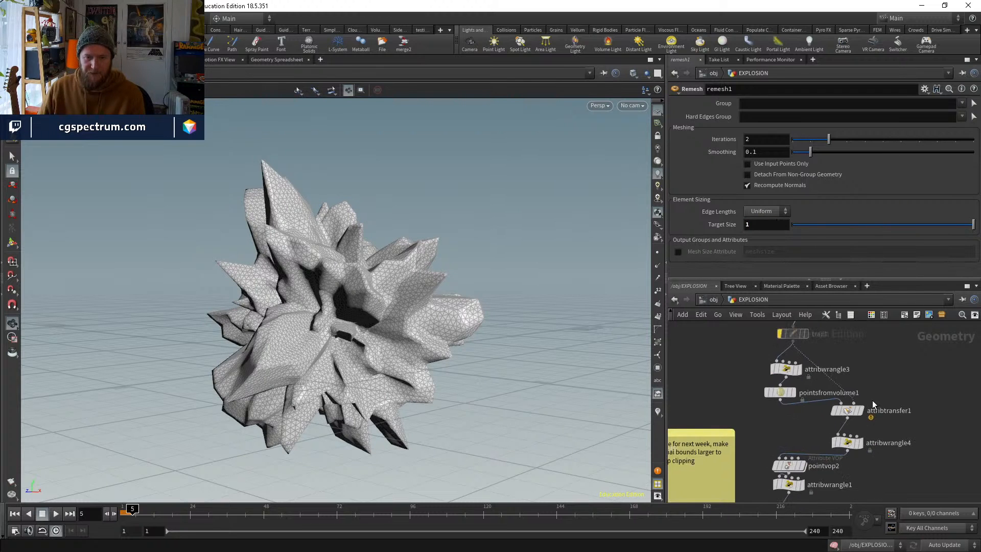
{"action": "middle_click_drag", "start_coordinate": [811, 421], "coordinate": [806, 348]}
{"action": "middle_click_drag", "start_coordinate": [831, 453], "coordinate": [924, 337]}
{"action": "double_click", "coordinate": [763, 408]}
{"action": "left_click", "coordinate": [753, 299]}
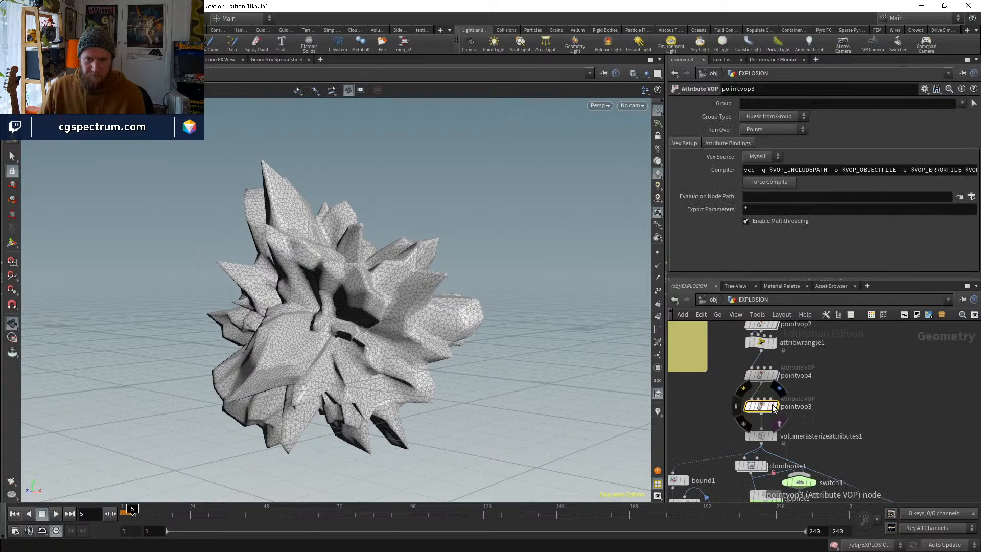
{"action": "double_click", "coordinate": [764, 376]}
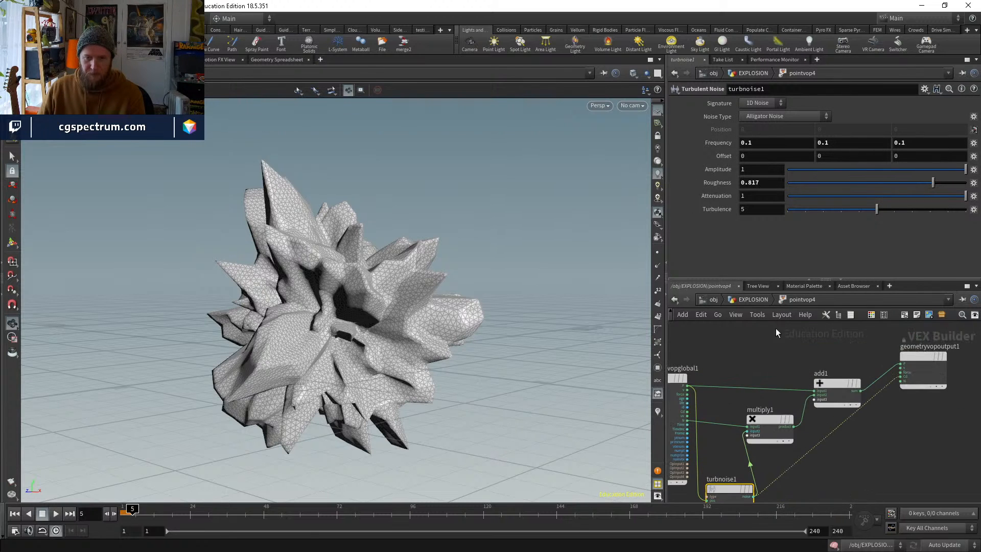
Duplicate pointvop4 beside remesh1, connect the copy to remesh1's output, and display it
{"action": "key", "text": "u"}
{"action": "key", "text": "ctrl+c"}
{"action": "middle_click_drag", "start_coordinate": [843, 324], "coordinate": [837, 458]}
{"action": "key", "text": "ctrl+v"}
{"action": "left_click_drag", "start_coordinate": [801, 402], "coordinate": [732, 396]}
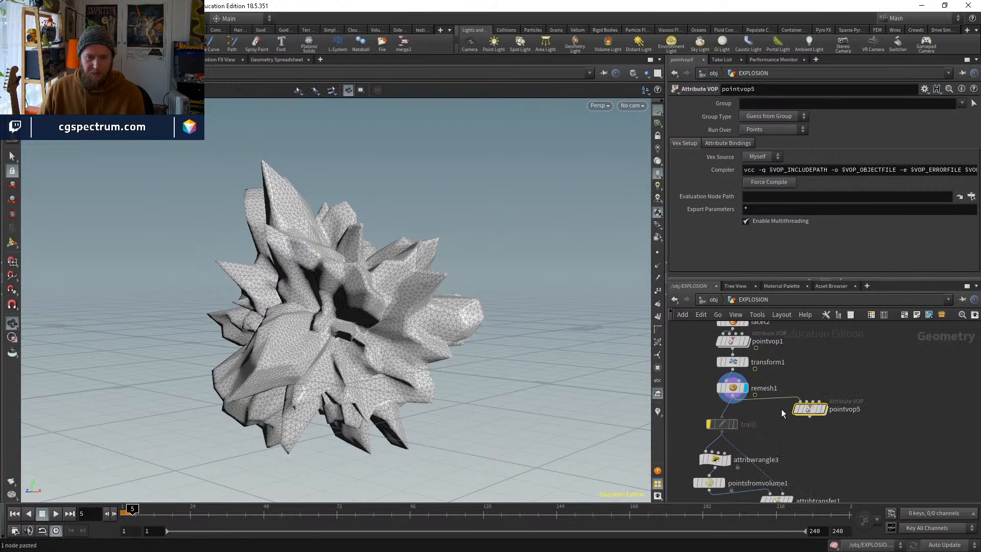
{"action": "left_click", "coordinate": [821, 408]}
{"action": "left_click_drag", "start_coordinate": [804, 410], "coordinate": [797, 411]}
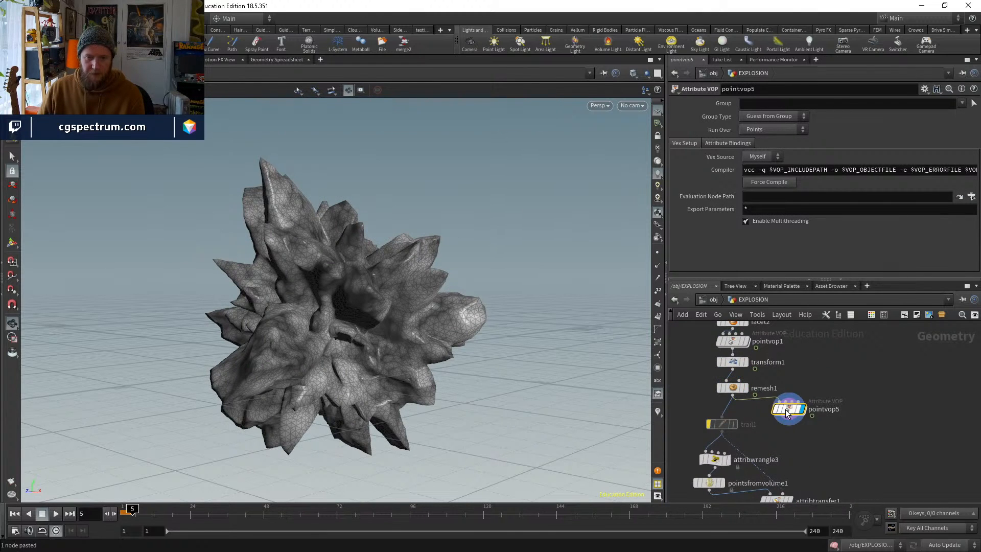
Raise the Amplitude of turbnoise1 inside pointvop5 to 3.5
{"action": "double_click", "coordinate": [809, 410]}
{"action": "scroll", "coordinate": [813, 408], "scroll_direction": "up", "scroll_amount": 3}
{"action": "middle_click_drag", "start_coordinate": [811, 446], "coordinate": [820, 432]}
{"action": "left_click", "coordinate": [766, 463]}
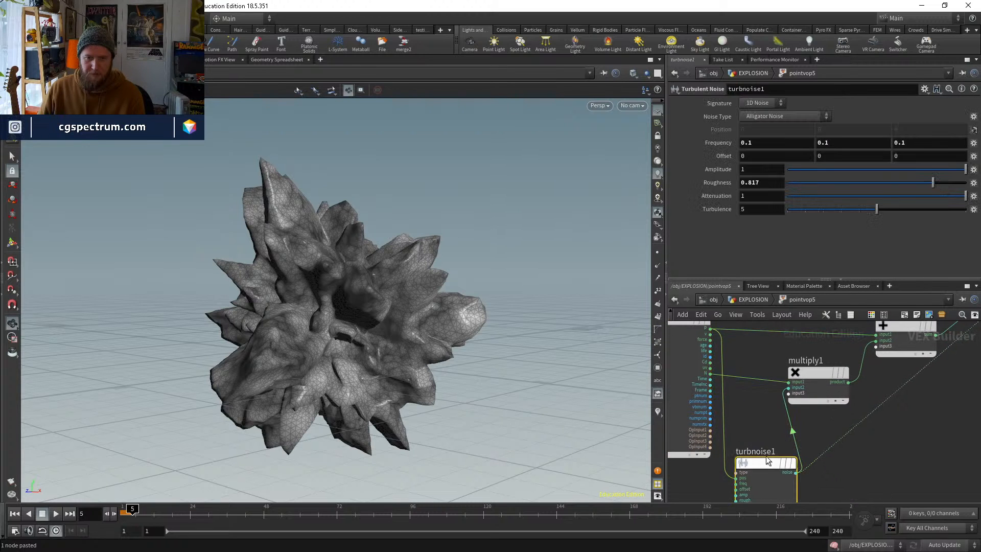
{"action": "middle_click_drag", "start_coordinate": [756, 170], "coordinate": [802, 189]}
{"action": "mouse_move", "coordinate": [722, 141]}
{"action": "middle_mouse_down"}
{"action": "mouse_move", "coordinate": [759, 141]}
{"action": "mouse_move", "coordinate": [722, 141]}
{"action": "middle_mouse_up"}
{"action": "mouse_move", "coordinate": [752, 200]}
{"action": "middle_mouse_down"}
{"action": "mouse_move", "coordinate": [754, 188]}
{"action": "mouse_move", "coordinate": [781, 188]}
{"action": "mouse_move", "coordinate": [752, 188]}
{"action": "middle_mouse_up"}
{"action": "middle_click_drag", "start_coordinate": [834, 447], "coordinate": [822, 397]}
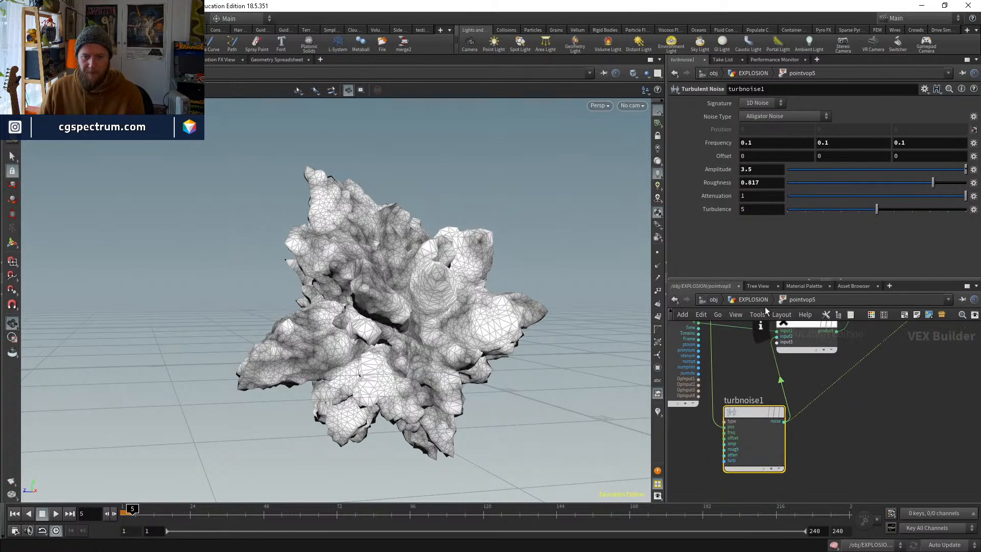
Return to the EXPLOSION network, connect pointvop5 into attribwrangle3's first input, and display pointsfromvolume1
{"action": "left_click", "coordinate": [757, 299]}
{"action": "middle_click_drag", "start_coordinate": [807, 449], "coordinate": [820, 411]}
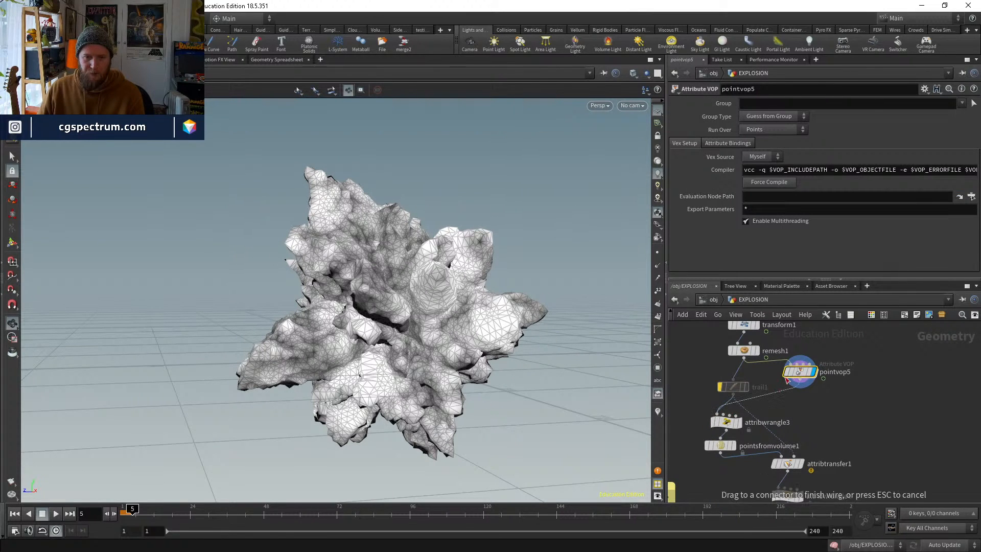
{"action": "left_click", "coordinate": [721, 447]}
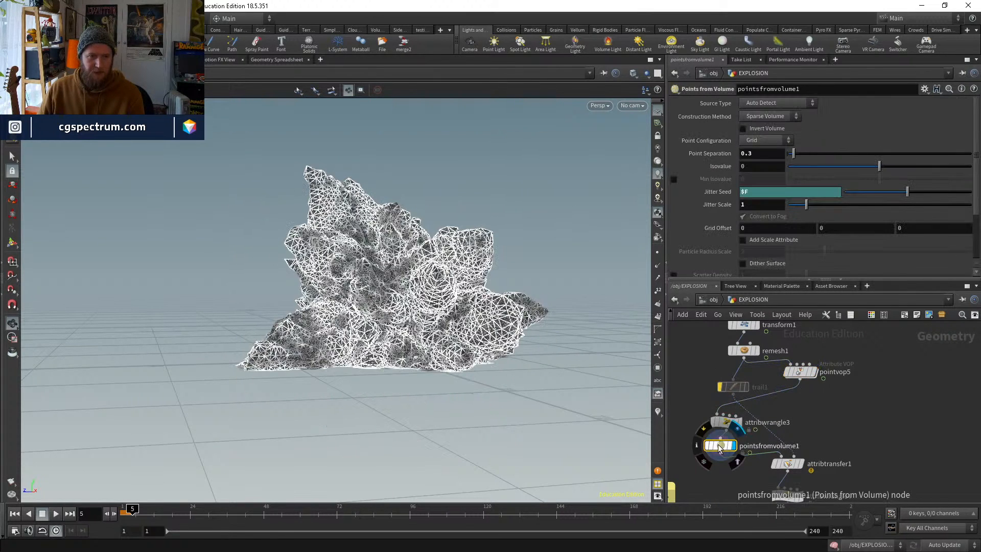
Display attribtransfer1 and volumerasterizeattributes1, and examine the displaced source points and volume from several angles
{"action": "left_click", "coordinate": [797, 464]}
{"action": "left_click_drag", "start_coordinate": [378, 309], "coordinate": [390, 309]}
{"action": "right_click_drag", "start_coordinate": [390, 309], "coordinate": [458, 291]}
{"action": "middle_click_drag", "start_coordinate": [827, 431], "coordinate": [842, 337]}
{"action": "middle_click_drag", "start_coordinate": [776, 478], "coordinate": [779, 387]}
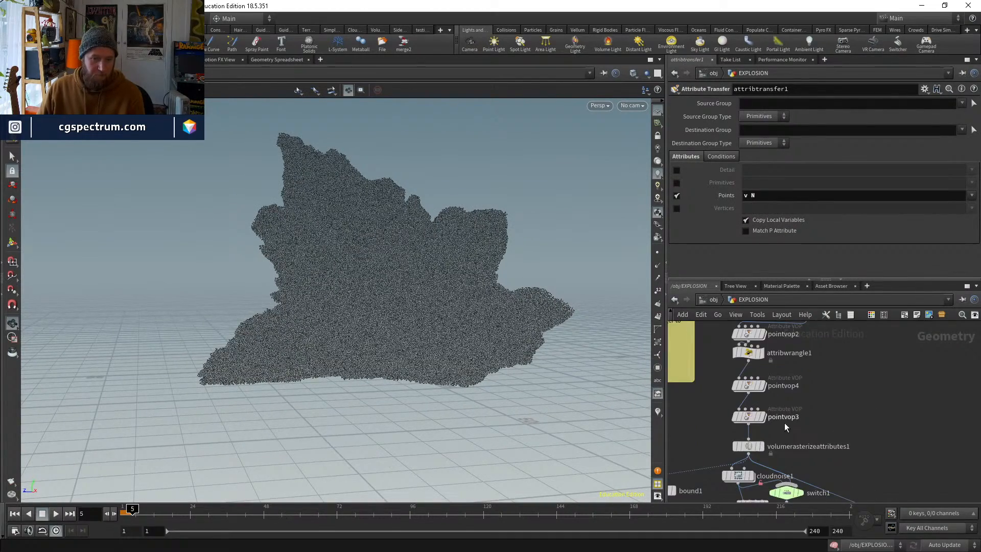
{"action": "left_click", "coordinate": [750, 450]}
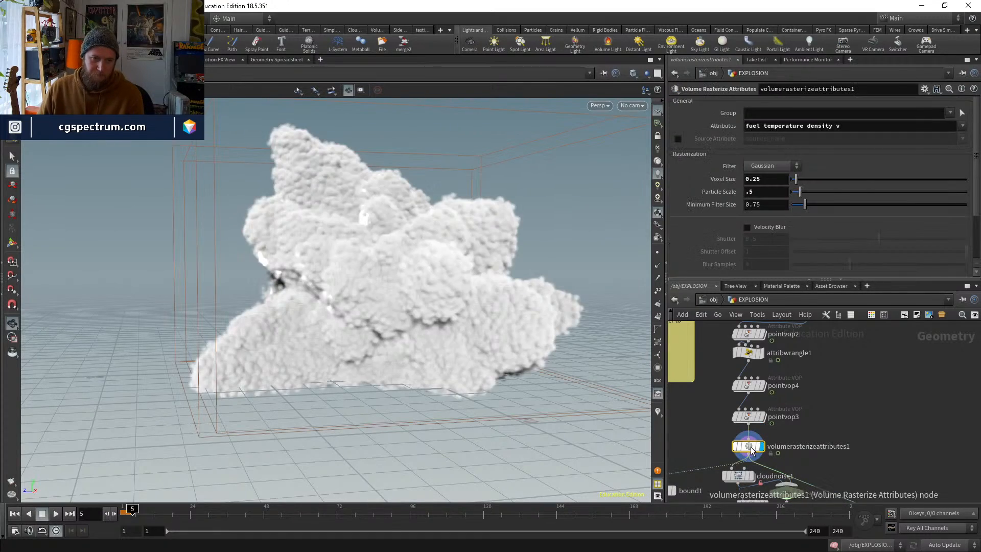
{"action": "left_click_drag", "start_coordinate": [405, 285], "coordinate": [455, 291]}
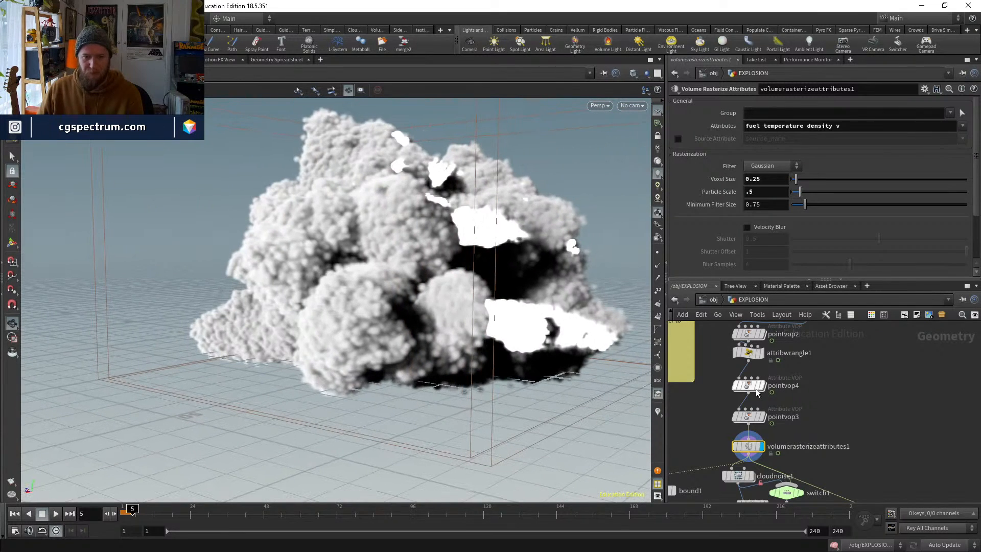
Move dopimportfield1 below dopnet1 and connect switch1 to dopnet1's first input in place of cloudnoise1
{"action": "middle_click_drag", "start_coordinate": [823, 501], "coordinate": [803, 435]}
{"action": "middle_click_drag", "start_coordinate": [778, 403], "coordinate": [781, 375]}
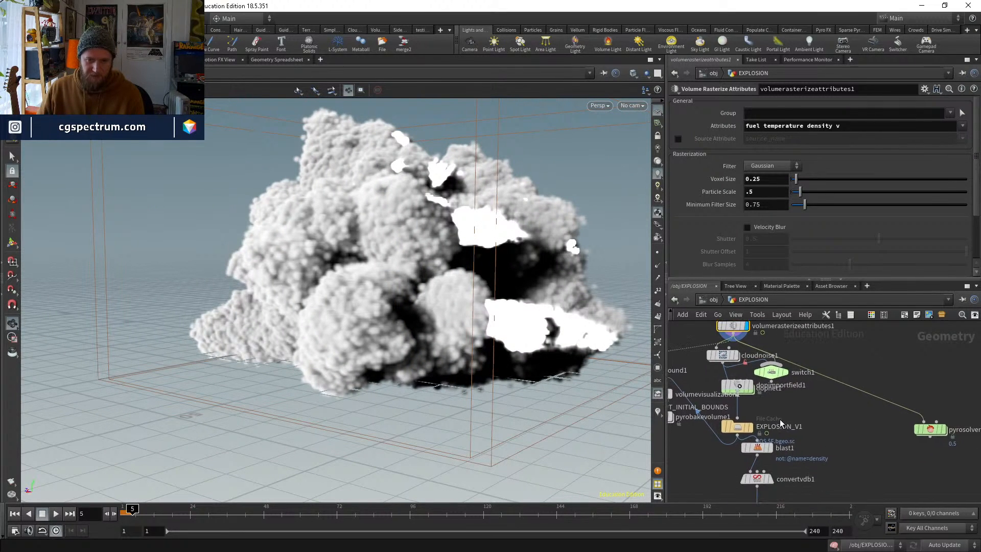
{"action": "left_click_drag", "start_coordinate": [737, 392], "coordinate": [737, 420]}
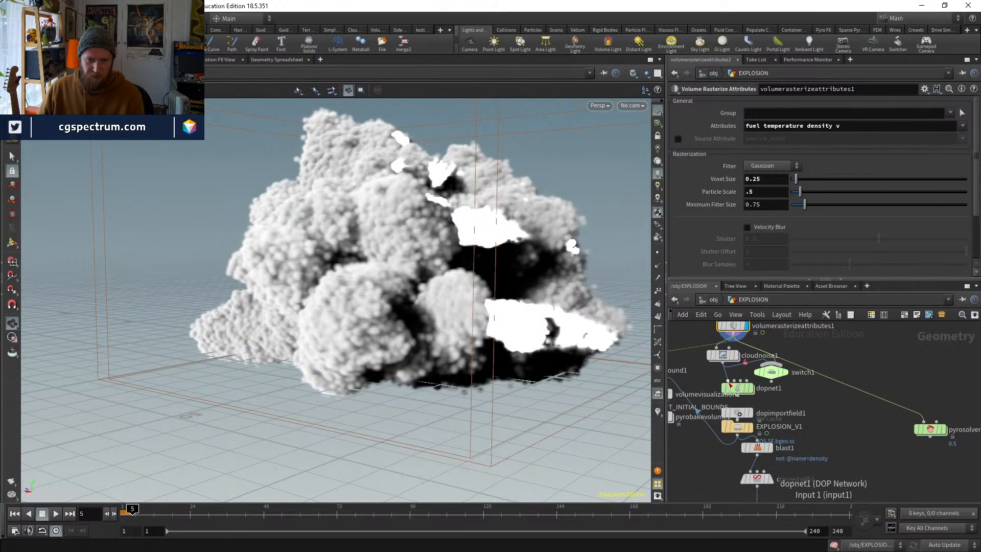
{"action": "left_click_drag", "start_coordinate": [727, 381], "coordinate": [770, 381]}
{"action": "left_click", "coordinate": [738, 389]}
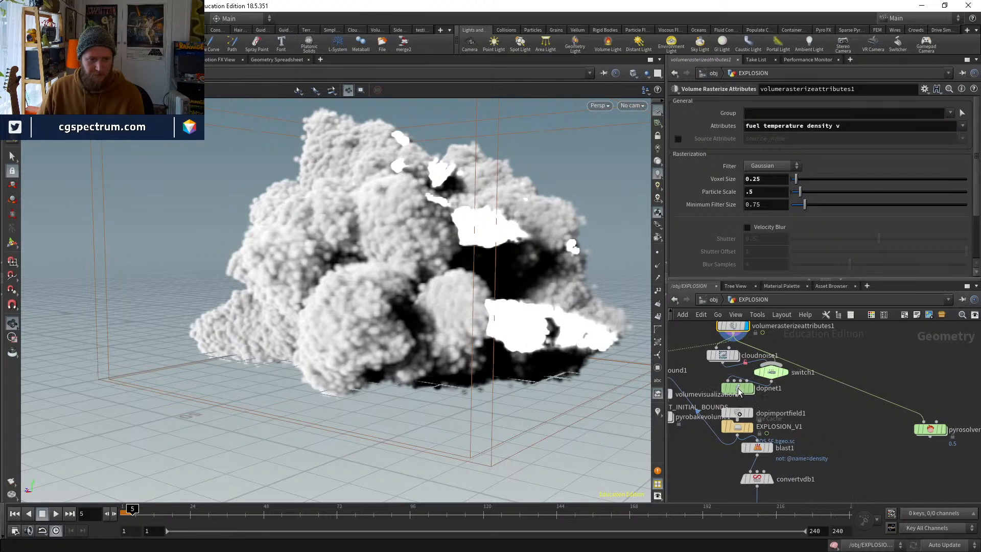
Restart from frame 1, open dopnet1, run the simulation to frame 8, and examine frame 7 from another side
{"action": "left_click", "coordinate": [15, 514]}
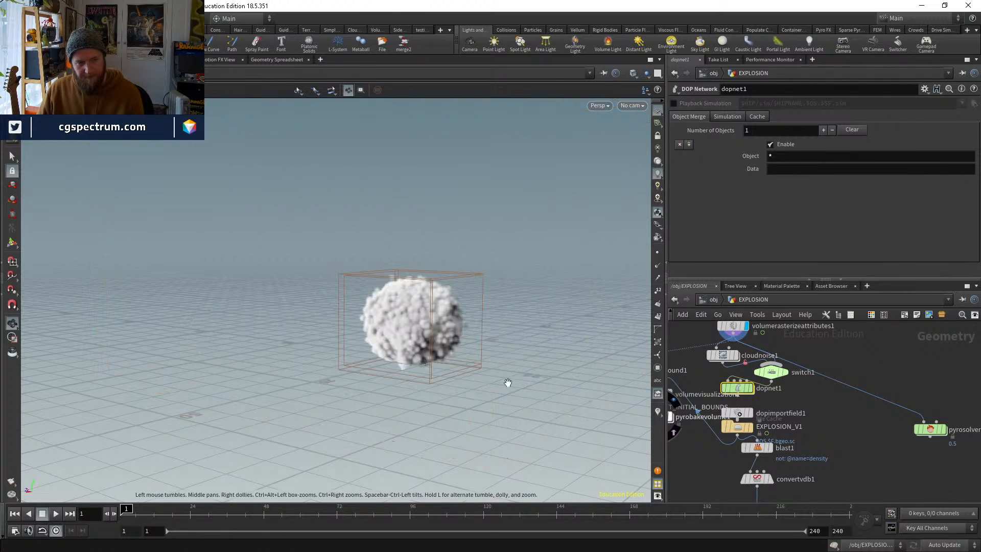
{"action": "double_click", "coordinate": [738, 388]}
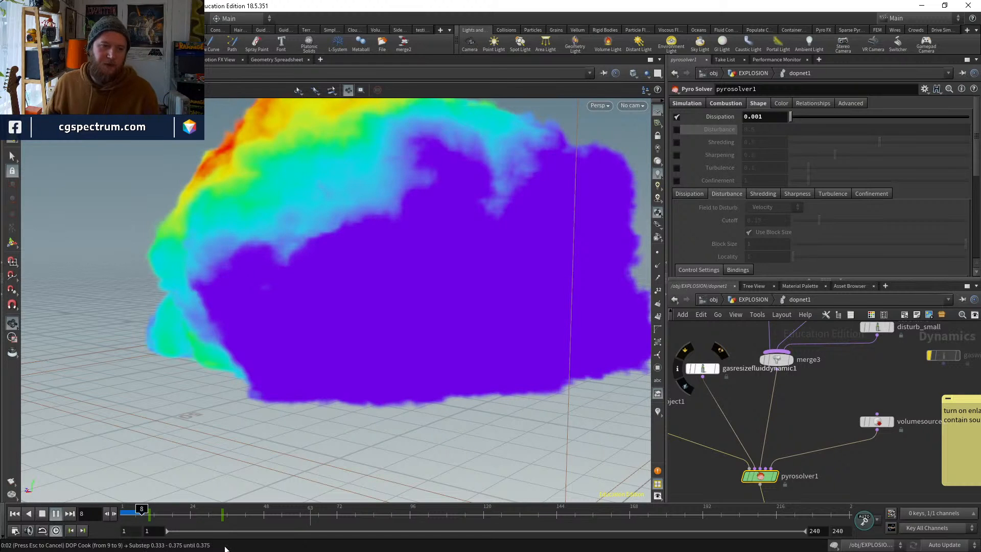
{"action": "key", "text": "Escape"}
{"action": "mouse_move", "coordinate": [142, 510]}
{"action": "left_mouse_down"}
{"action": "mouse_move", "coordinate": [129, 511]}
{"action": "mouse_move", "coordinate": [138, 511]}
{"action": "left_mouse_up"}
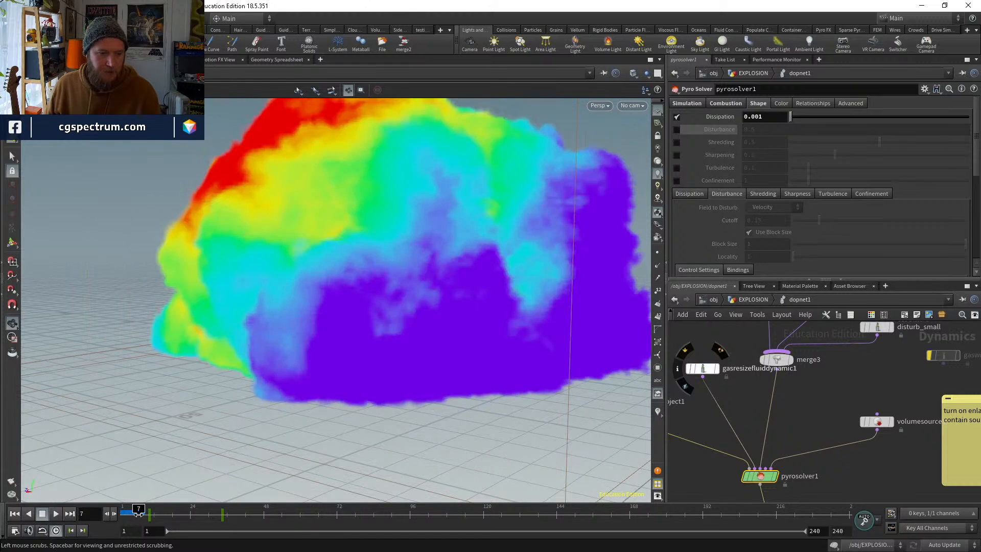
{"action": "left_click_drag", "start_coordinate": [451, 278], "coordinate": [409, 301]}
{"action": "right_click_drag", "start_coordinate": [409, 301], "coordinate": [409, 318]}
{"action": "left_click_drag", "start_coordinate": [409, 318], "coordinate": [317, 349]}
Return to the EXPLOSION network, display dopimportfield1, and examine the new smoke while stepping back through its early frames
{"action": "left_click", "coordinate": [753, 300]}
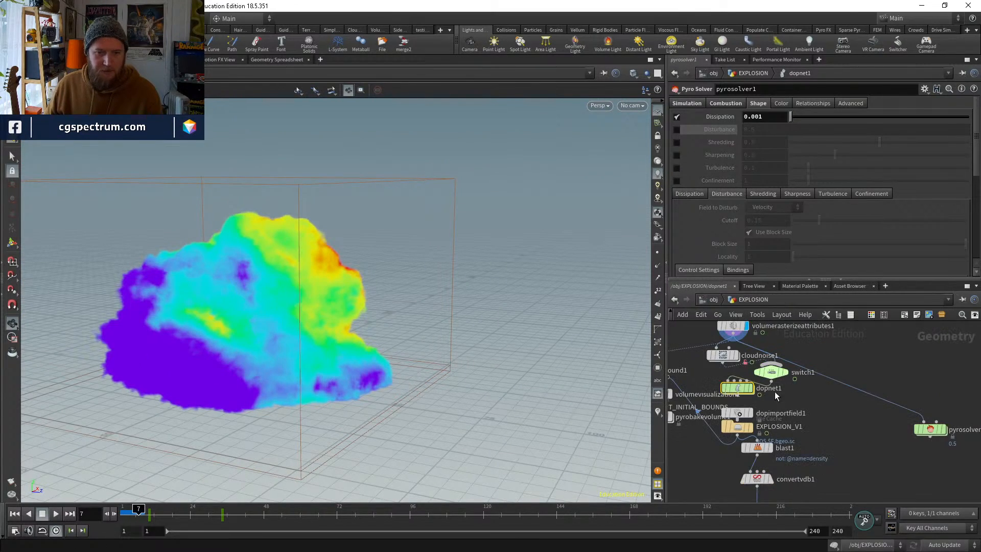
{"action": "left_click", "coordinate": [749, 413]}
{"action": "left_click", "coordinate": [744, 415]}
{"action": "left_click_drag", "start_coordinate": [559, 363], "coordinate": [292, 313]}
{"action": "scroll", "coordinate": [374, 280], "scroll_direction": "up", "scroll_amount": 3}
{"action": "left_click_drag", "start_coordinate": [374, 280], "coordinate": [495, 376]}
{"action": "key", "text": "Left"}
{"action": "key", "text": "Left"}
{"action": "key", "text": "Left"}
{"action": "key", "text": "Left"}
{"action": "key", "text": "Left"}
{"action": "key", "text": "Left"}
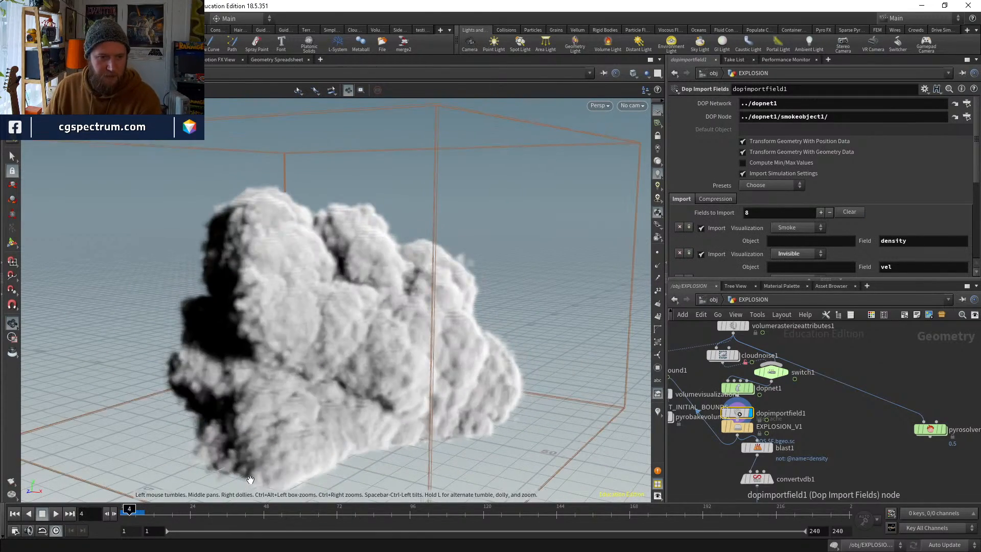
Step dopimportfield1 forward through its early frames to frame 8 and examine the smoke from a lower angle
{"action": "key", "text": "Right"}
{"action": "key", "text": "Right"}
{"action": "key", "text": "Right"}
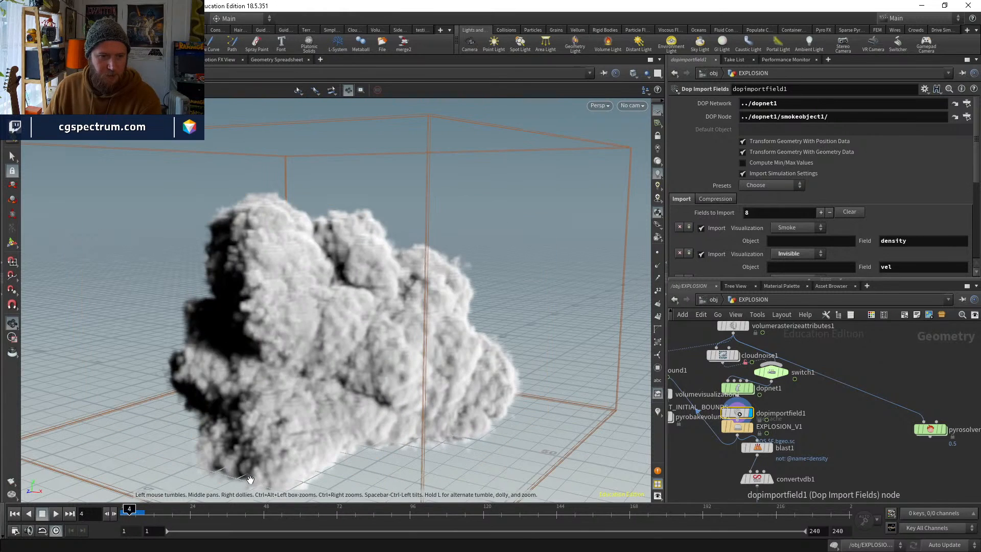
{"action": "key", "text": "Right"}
{"action": "key", "text": "Right"}
{"action": "key", "text": "Right"}
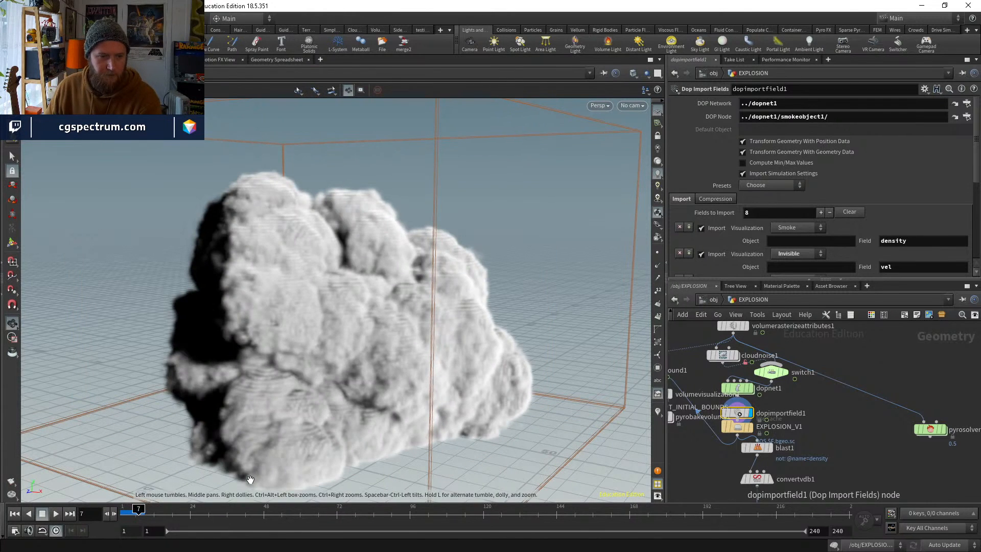
{"action": "key", "text": "Right"}
{"action": "left_click_drag", "start_coordinate": [317, 405], "coordinate": [328, 382]}
Spread out the network by moving the blast1 and convertvdb chain, EXPLOSION_V1, pyrobakevolume1 and volumevisualization1 lower, below dopimportfield1
{"action": "scroll", "coordinate": [821, 434], "scroll_direction": "down", "scroll_amount": 4}
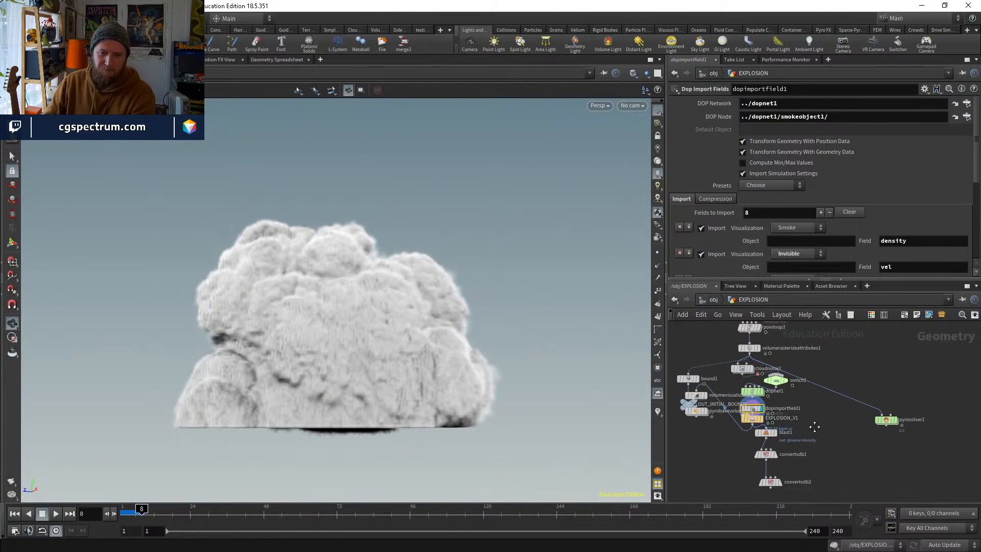
{"action": "left_click_drag", "start_coordinate": [818, 464], "coordinate": [759, 423]}
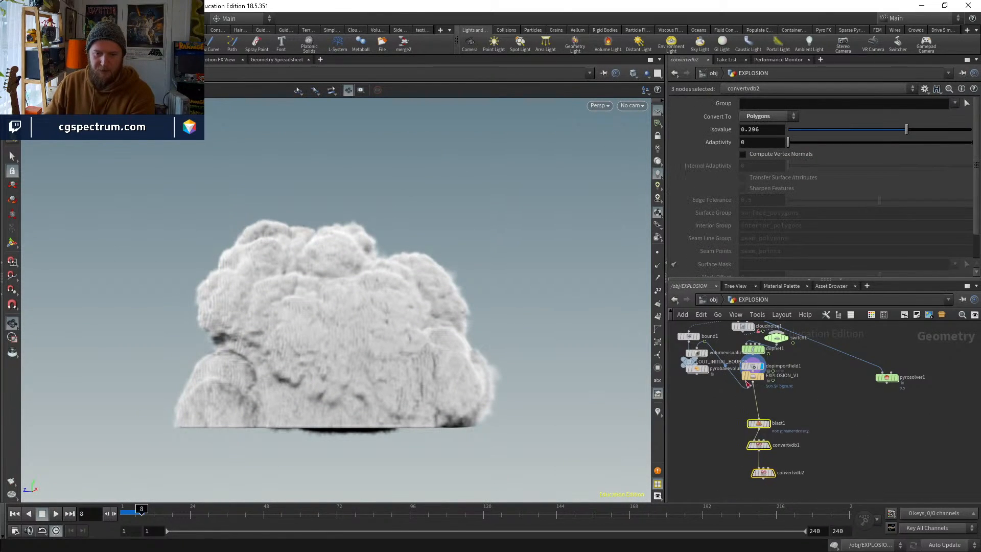
{"action": "left_click_drag", "start_coordinate": [753, 376], "coordinate": [757, 399]}
{"action": "left_click", "coordinate": [702, 410]}
{"action": "left_click_drag", "start_coordinate": [701, 369], "coordinate": [700, 410]}
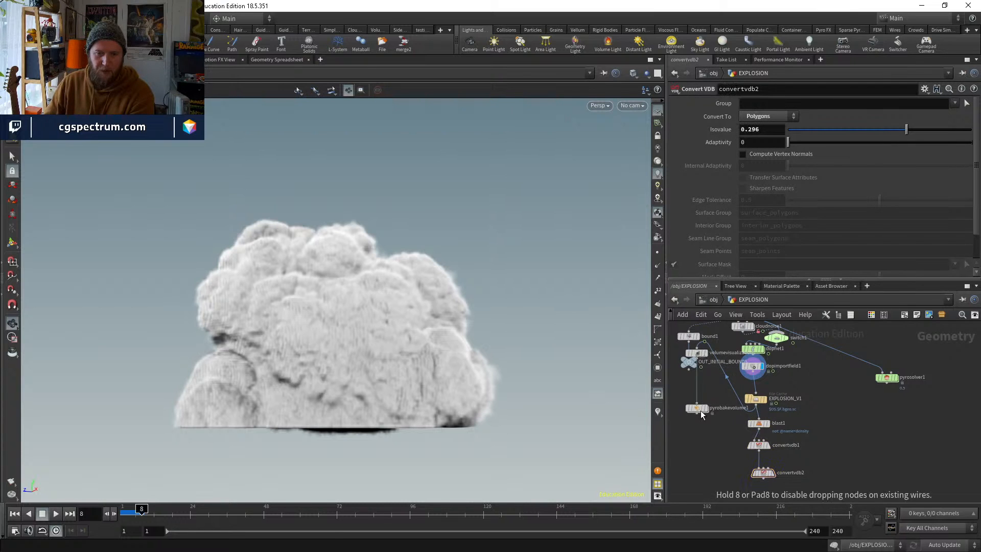
{"action": "left_click_drag", "start_coordinate": [702, 351], "coordinate": [700, 399]}
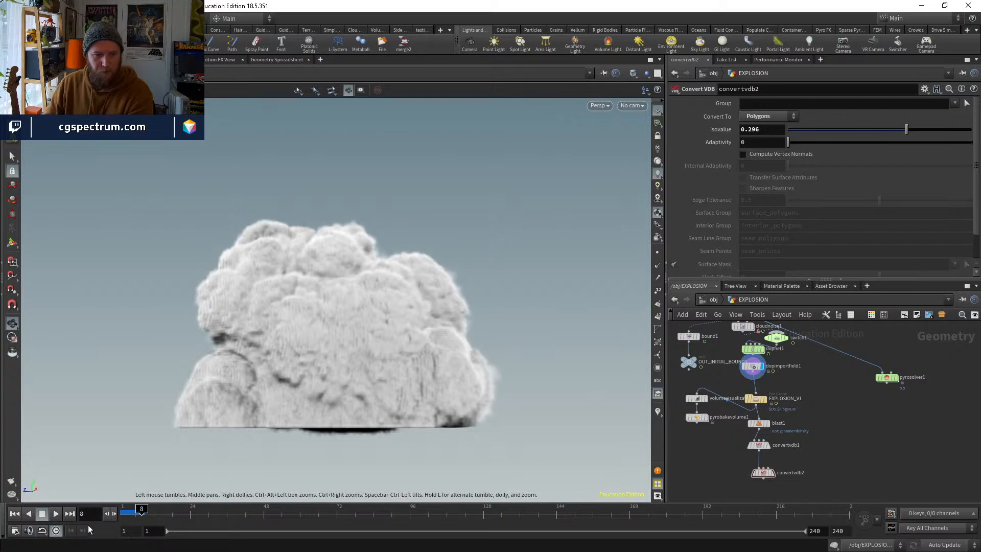
Run the simulation on to frame 12, then feed volumevisualization1 from dopimportfield1 and display it
{"action": "left_click", "coordinate": [57, 514]}
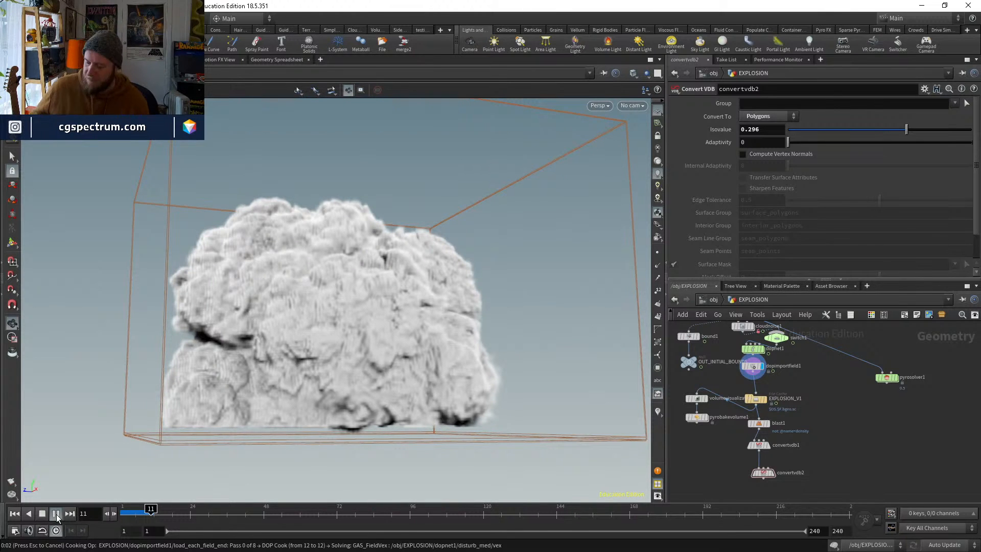
{"action": "key", "text": "Escape"}
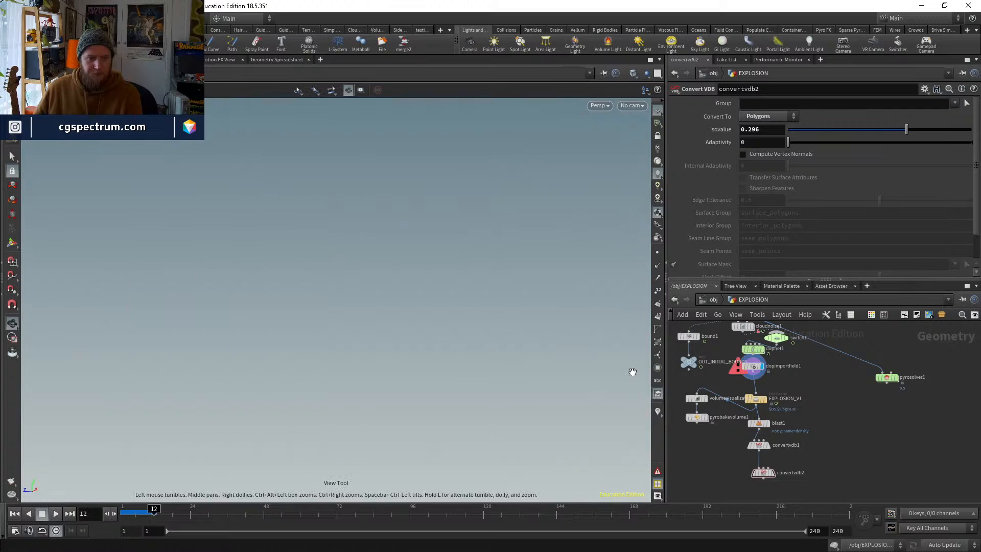
{"action": "left_click", "coordinate": [706, 399]}
{"action": "left_click", "coordinate": [696, 393]}
{"action": "left_click", "coordinate": [753, 371]}
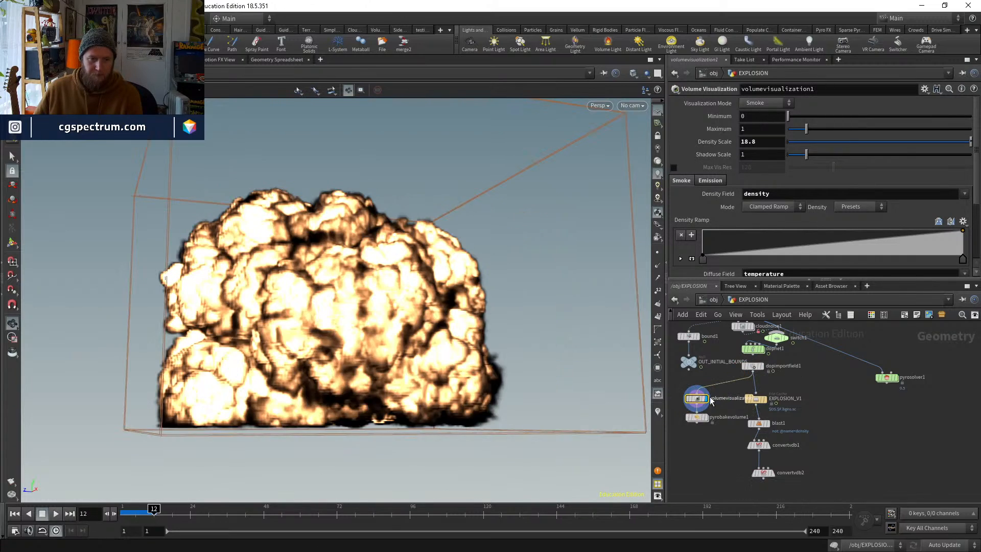
Examine the shaded explosion at frame 10, simulate through frame 21, and inspect frame 20 up close
{"action": "left_click_drag", "start_coordinate": [358, 367], "coordinate": [307, 439]}
{"action": "mouse_move", "coordinate": [130, 512]}
{"action": "left_mouse_down"}
{"action": "mouse_move", "coordinate": [122, 512]}
{"action": "mouse_move", "coordinate": [147, 508]}
{"action": "left_mouse_up"}
{"action": "left_click_drag", "start_coordinate": [302, 388], "coordinate": [408, 368]}
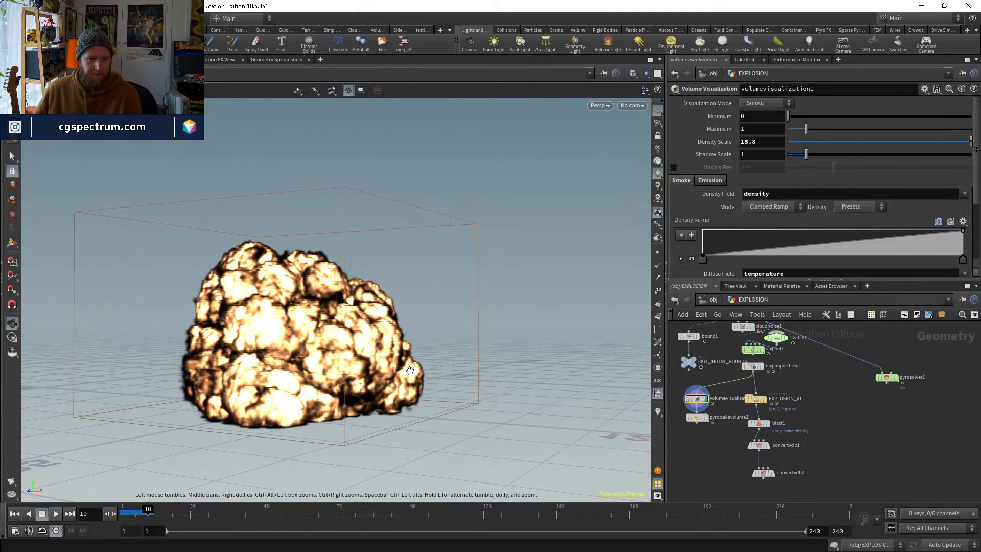
{"action": "left_click", "coordinate": [55, 515]}
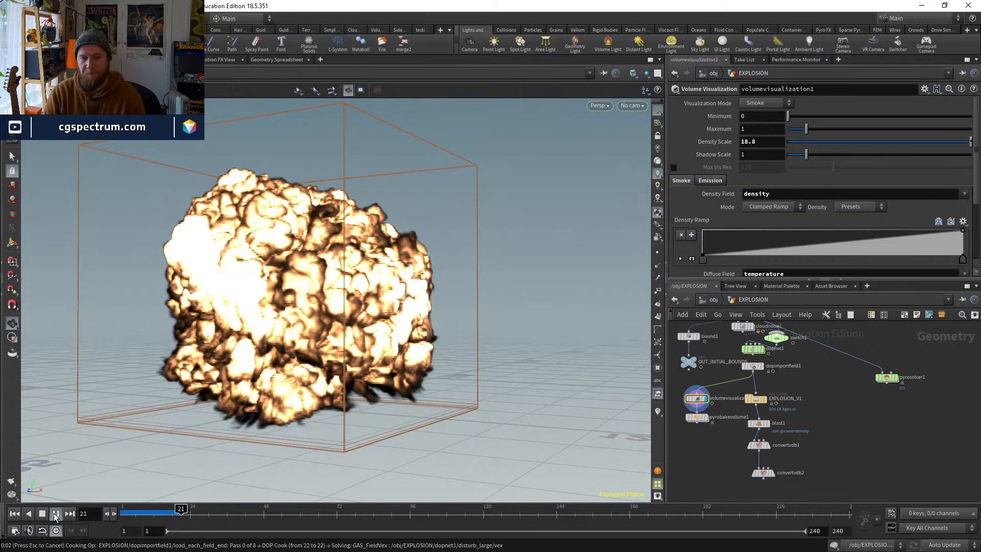
{"action": "left_click", "coordinate": [55, 513]}
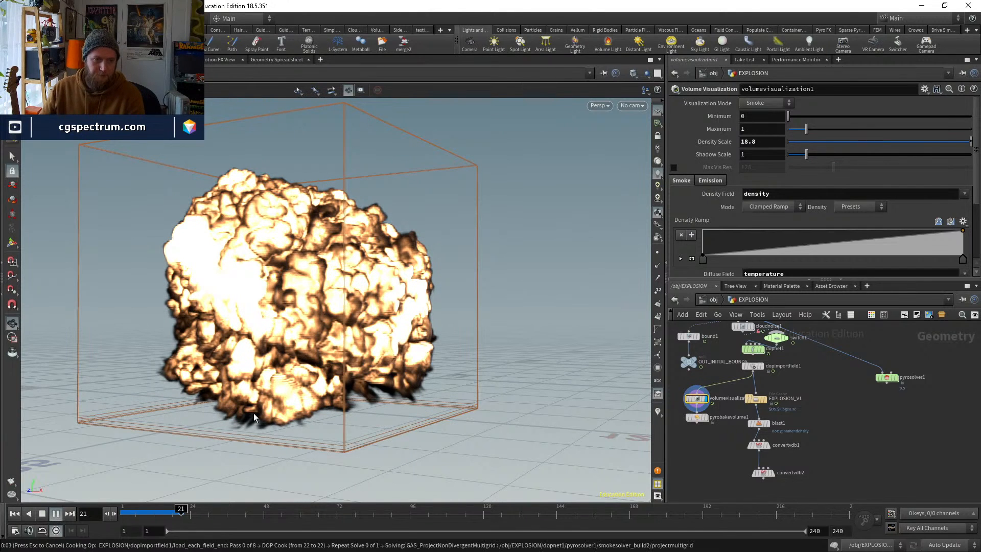
{"action": "key", "text": "Escape"}
{"action": "left_click_drag", "start_coordinate": [152, 513], "coordinate": [178, 513]}
{"action": "left_click_drag", "start_coordinate": [452, 328], "coordinate": [540, 185]}
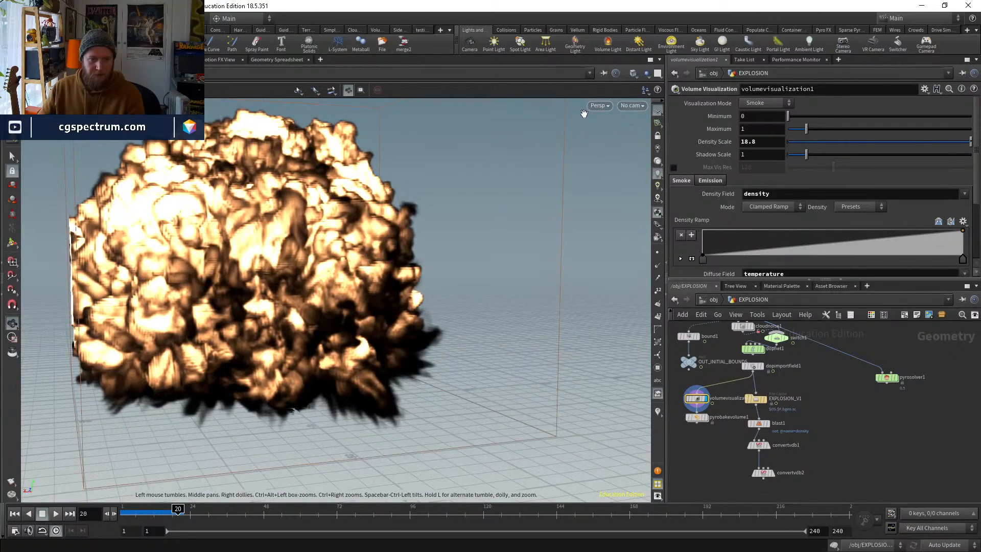
Look through cam1 while scrubbing to frame 19, and check the explosion's clipping against its bounds from above
{"action": "left_click", "coordinate": [632, 105]}
{"action": "left_click", "coordinate": [654, 153]}
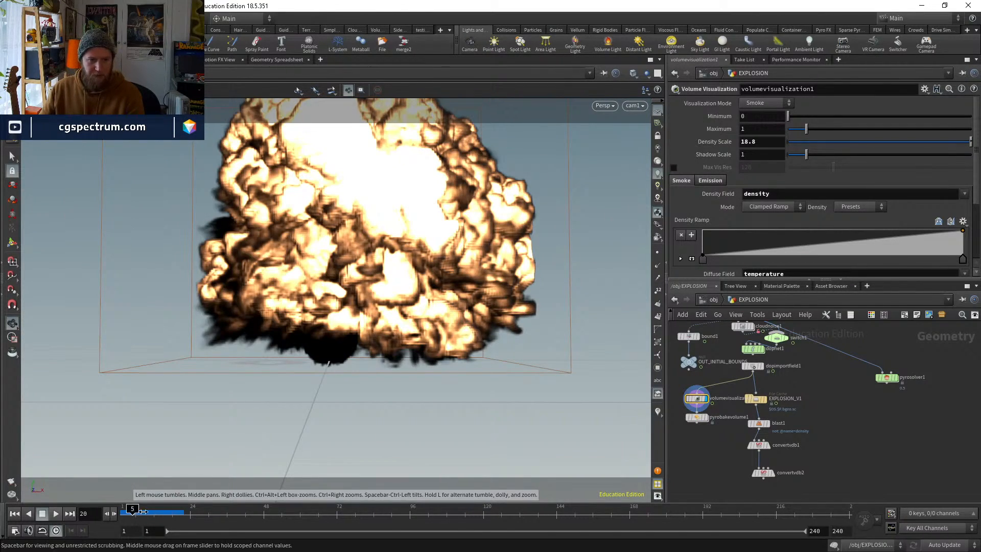
{"action": "left_click", "coordinate": [161, 511]}
{"action": "left_click_drag", "start_coordinate": [163, 512], "coordinate": [175, 512]}
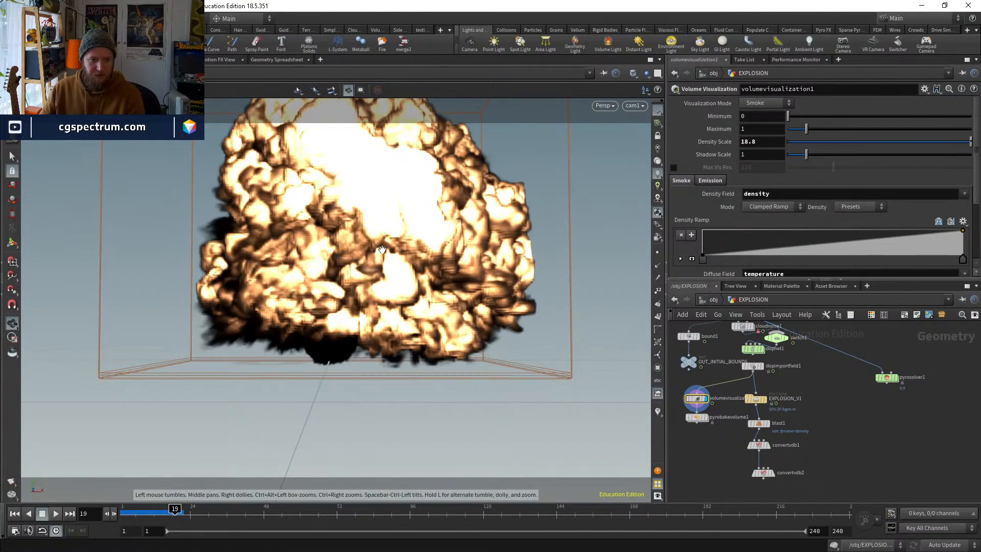
{"action": "left_click_drag", "start_coordinate": [286, 296], "coordinate": [399, 376]}
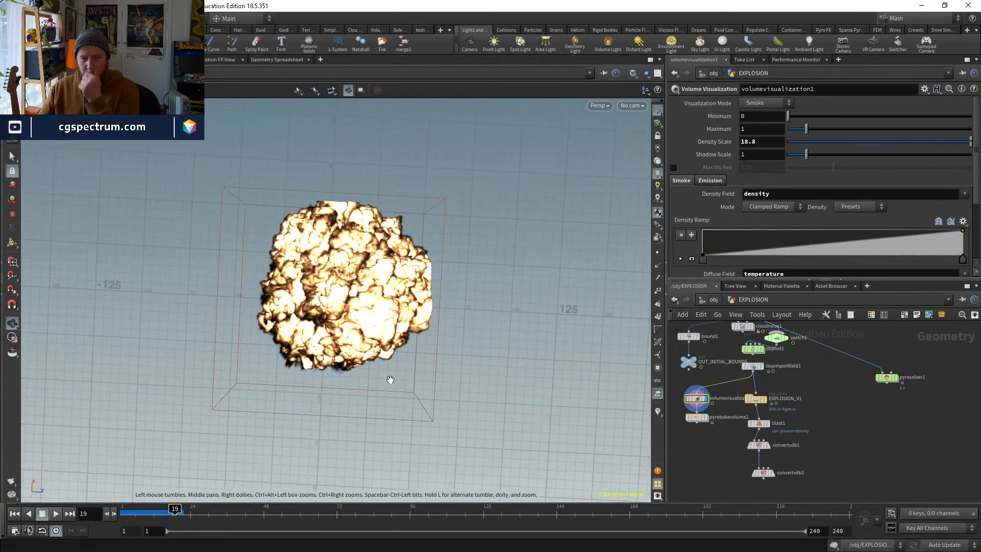
Return to frame 1, locate the maximum-bounds null below box1, and display it
{"action": "left_click", "coordinate": [17, 511]}
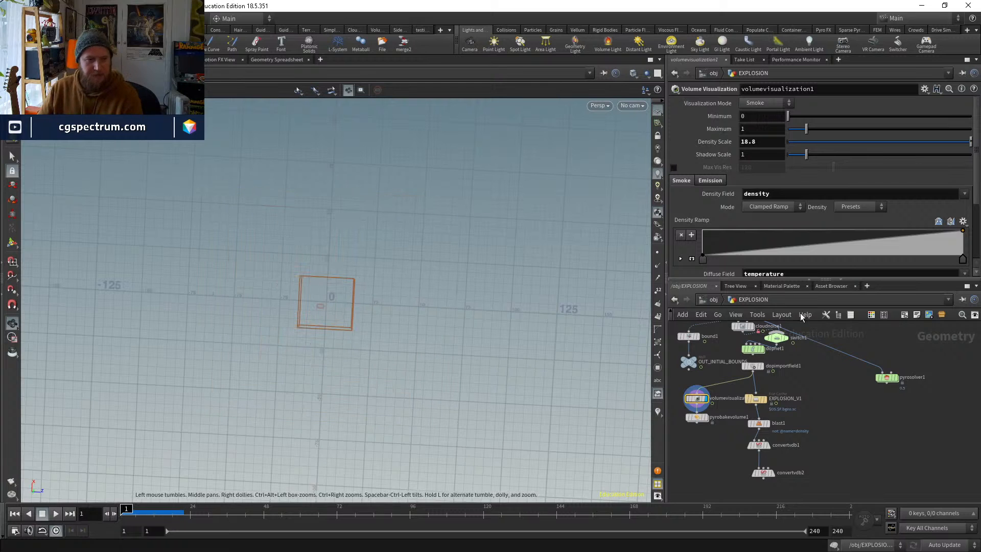
{"action": "middle_click_drag", "start_coordinate": [714, 346], "coordinate": [762, 422]}
{"action": "middle_click_drag", "start_coordinate": [732, 367], "coordinate": [751, 373]}
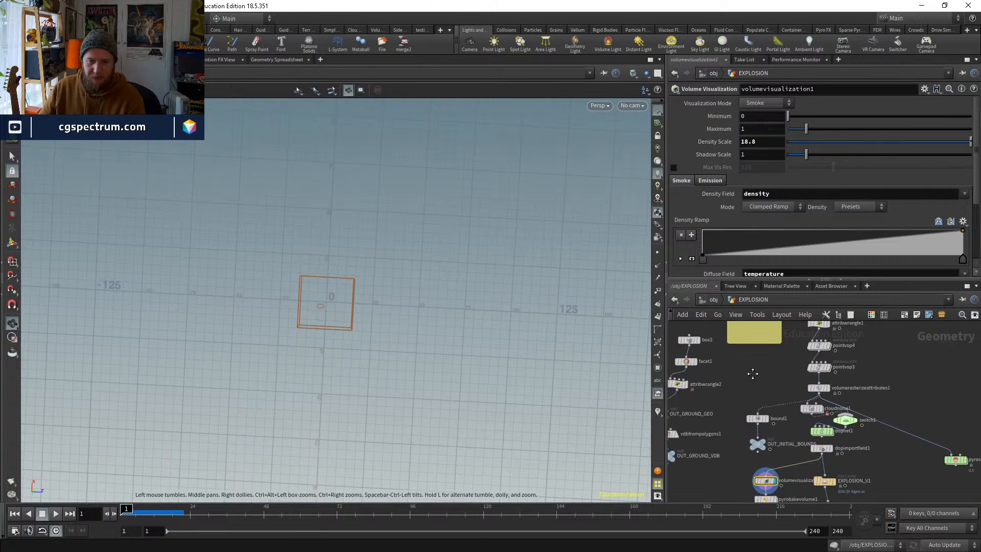
{"action": "scroll", "coordinate": [783, 434], "scroll_direction": "up", "scroll_amount": 3}
{"action": "middle_click_drag", "start_coordinate": [784, 429], "coordinate": [883, 432]}
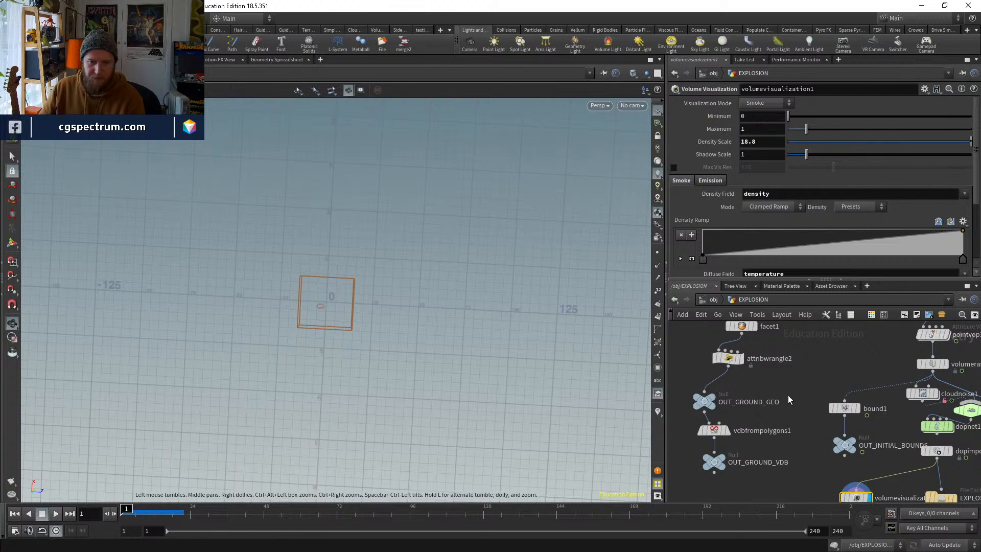
{"action": "middle_click_drag", "start_coordinate": [788, 394], "coordinate": [624, 382]}
{"action": "middle_click_drag", "start_coordinate": [896, 471], "coordinate": [920, 484]}
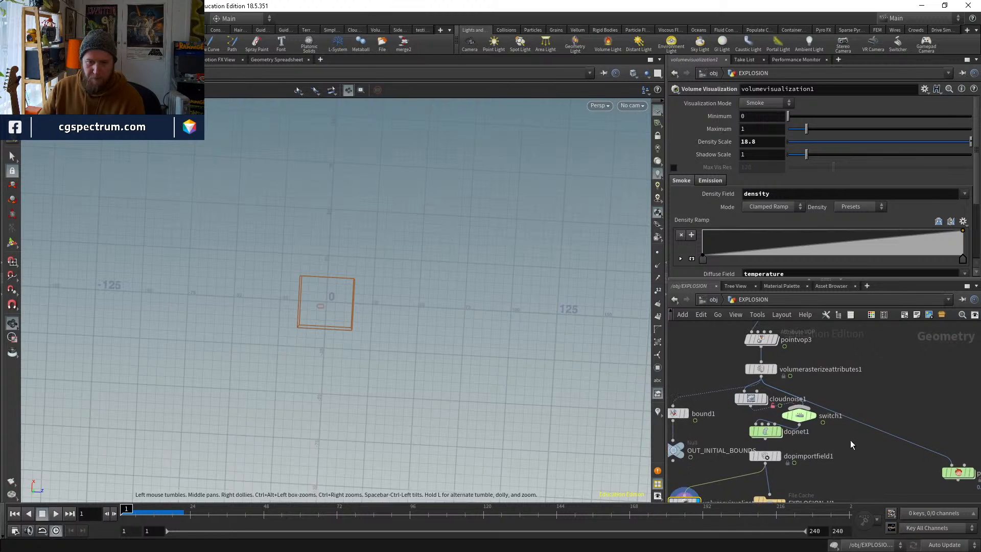
{"action": "middle_click_drag", "start_coordinate": [853, 438], "coordinate": [863, 473]}
{"action": "middle_click_drag", "start_coordinate": [855, 417], "coordinate": [956, 466]}
{"action": "scroll", "coordinate": [817, 466], "scroll_direction": "down", "scroll_amount": 2}
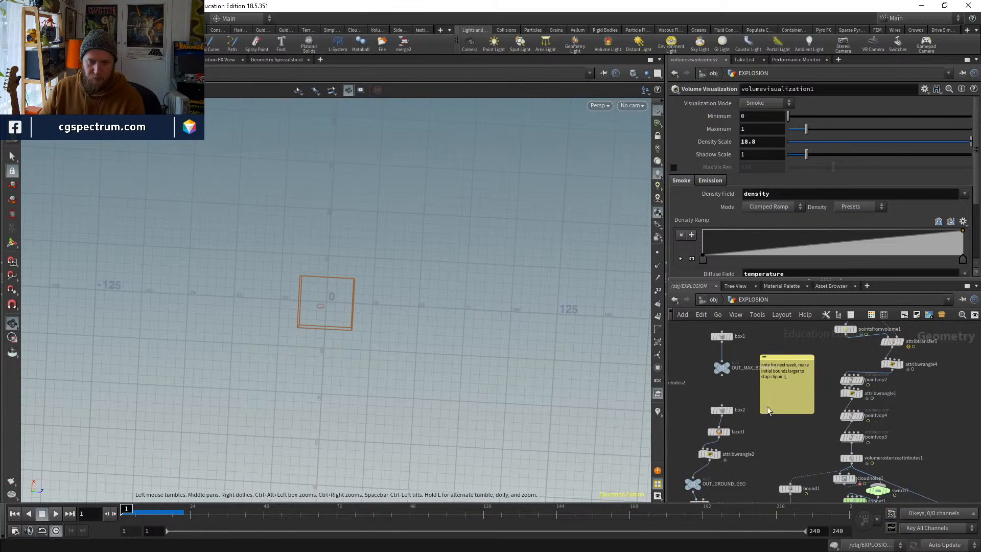
{"action": "scroll", "coordinate": [741, 376], "scroll_direction": "up", "scroll_amount": 3}
{"action": "middle_click_drag", "start_coordinate": [720, 348], "coordinate": [744, 402]}
{"action": "left_click", "coordinate": [746, 420]}
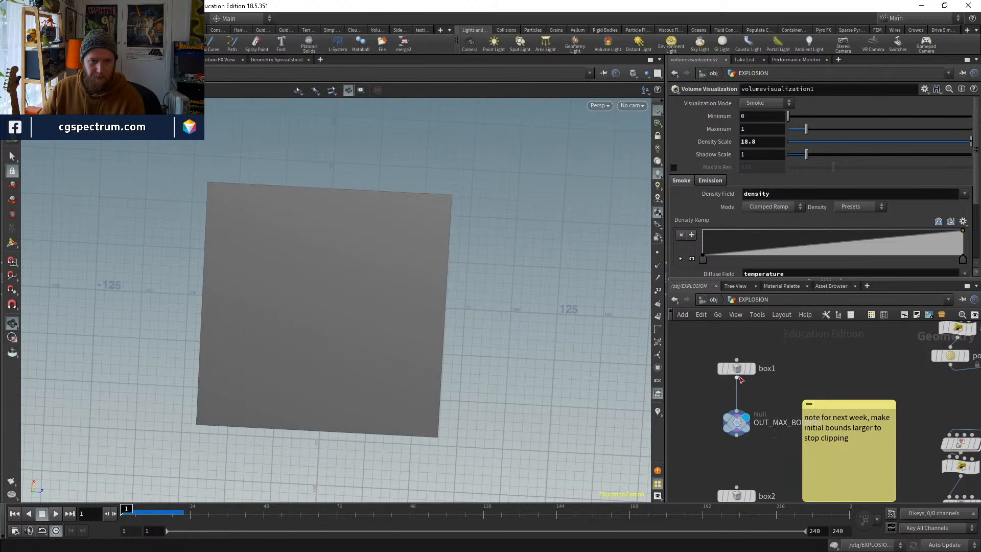
Stretch box1 outward on both Z sides with its handles to a Z size of about 149
{"action": "left_click", "coordinate": [737, 368]}
{"action": "key", "text": "Return"}
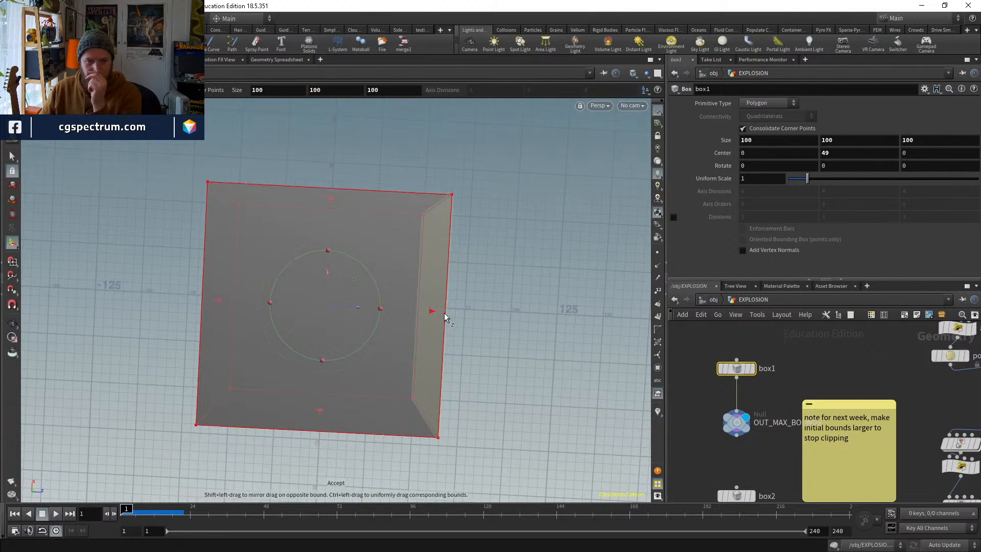
{"action": "left_click_drag", "start_coordinate": [444, 313], "coordinate": [483, 317]}
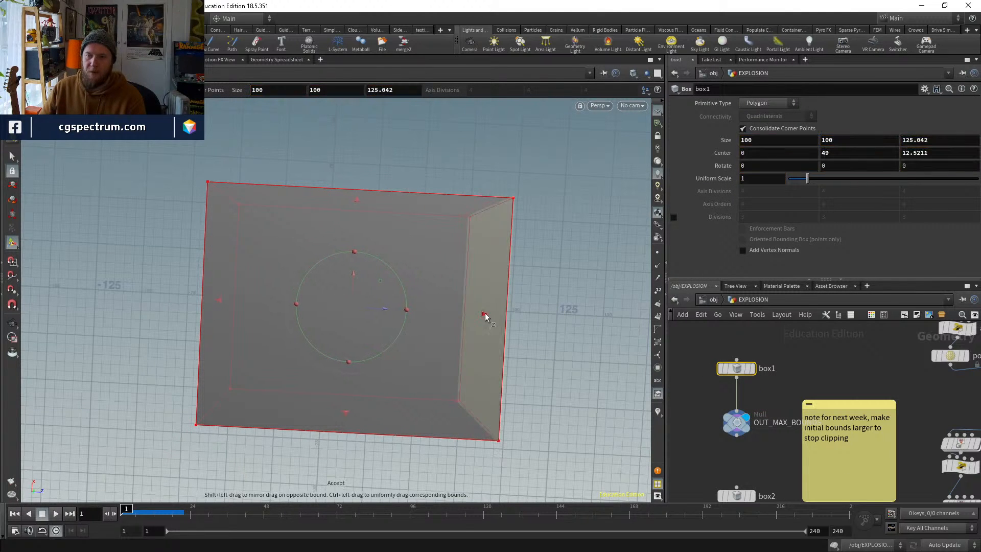
{"action": "left_click_drag", "start_coordinate": [206, 302], "coordinate": [157, 300]}
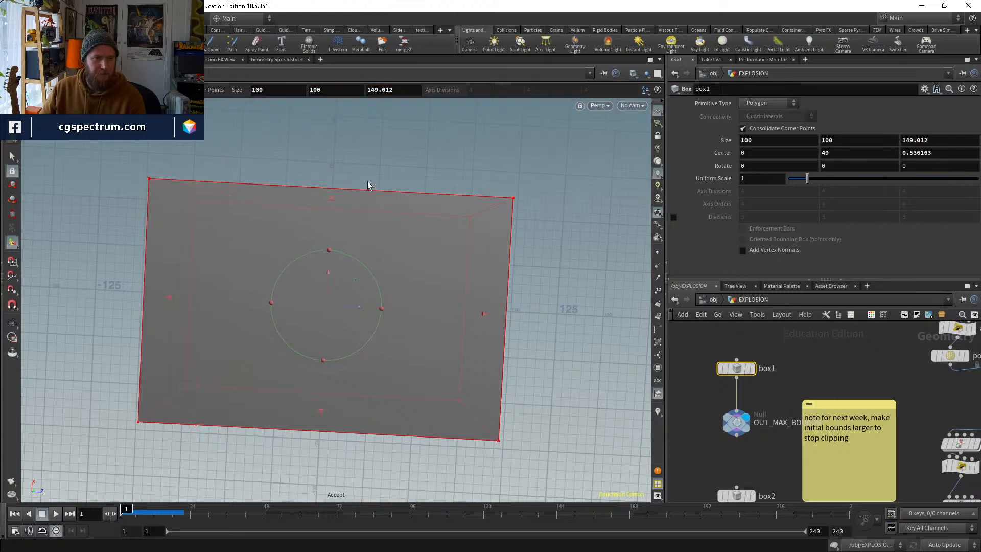
{"action": "key", "text": "Escape"}
Enlarge box1 with its handles to about 126 in X and 123 in height, undoing a stray handle change
{"action": "left_click_drag", "start_coordinate": [413, 284], "coordinate": [240, 324]}
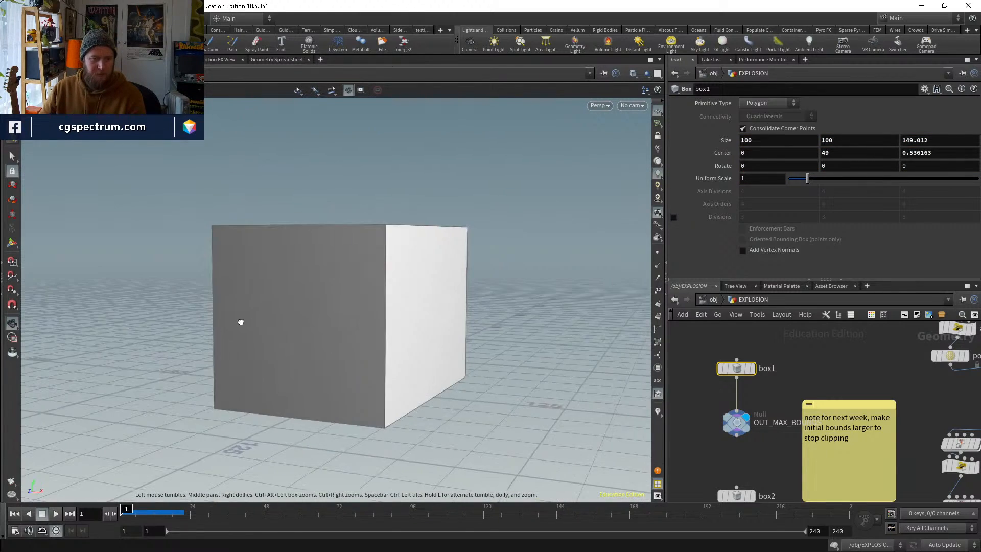
{"action": "key", "text": "Return"}
{"action": "left_click_drag", "start_coordinate": [401, 324], "coordinate": [458, 337]}
{"action": "key", "text": "ctrl+z"}
{"action": "left_click_drag", "start_coordinate": [398, 279], "coordinate": [397, 175]}
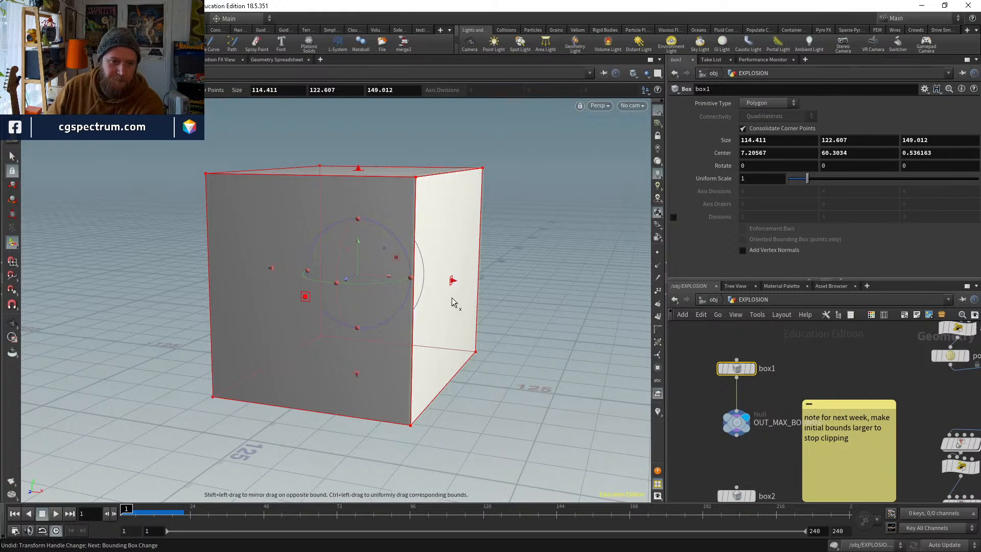
{"action": "left_click_drag", "start_coordinate": [453, 301], "coordinate": [461, 302]}
{"action": "key", "text": "Escape"}
{"action": "left_click_drag", "start_coordinate": [403, 329], "coordinate": [258, 323]}
{"action": "left_click_drag", "start_coordinate": [261, 323], "coordinate": [342, 289], "text": "alt"}
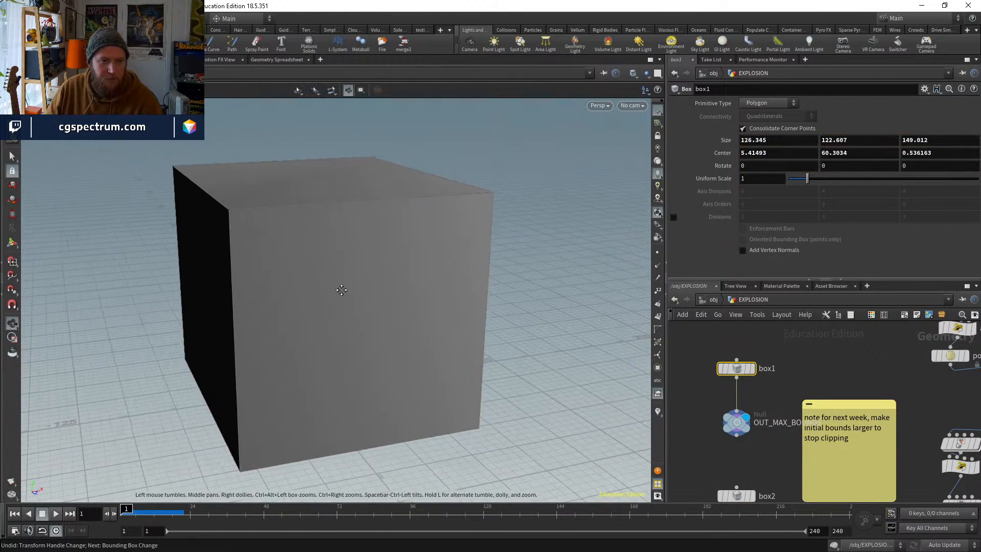
Look through cam1, display dopimportfield1, and scrub the cached simulation to frame 18
{"action": "left_click", "coordinate": [632, 105]}
{"action": "left_click", "coordinate": [649, 153]}
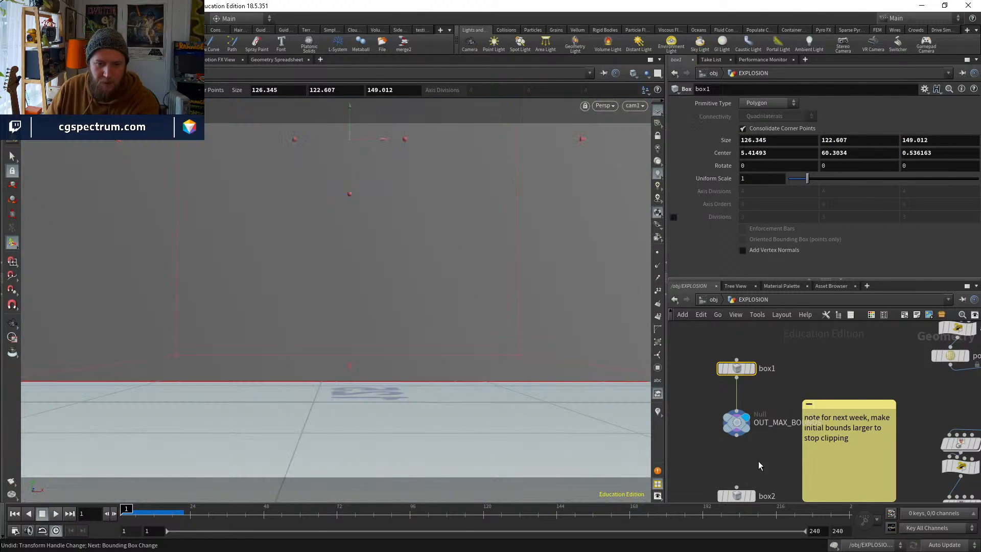
{"action": "scroll", "coordinate": [758, 465], "scroll_direction": "down", "scroll_amount": 4}
{"action": "middle_click_drag", "start_coordinate": [758, 465], "coordinate": [690, 321]}
{"action": "scroll", "coordinate": [777, 434], "scroll_direction": "up", "scroll_amount": 3}
{"action": "middle_click_drag", "start_coordinate": [783, 344], "coordinate": [786, 384]}
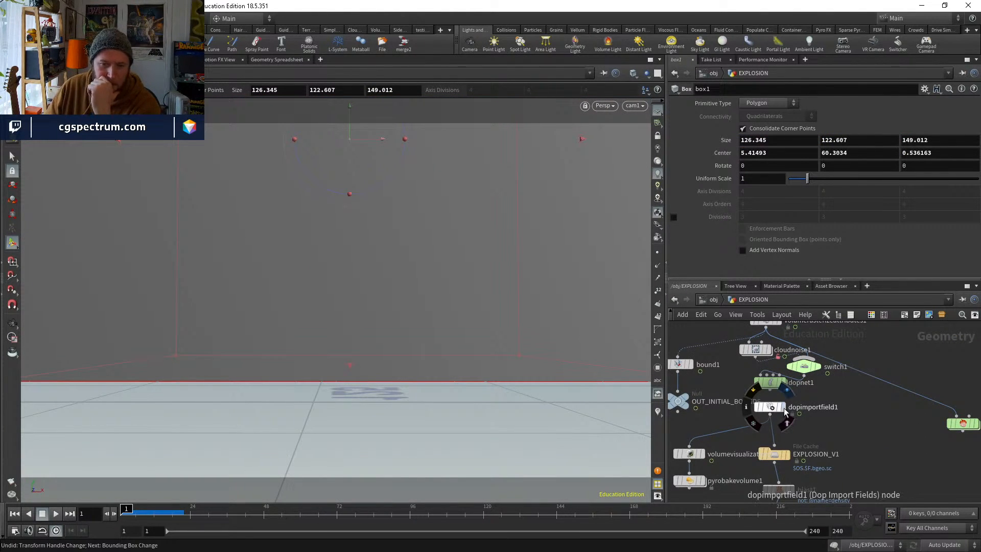
{"action": "left_click", "coordinate": [784, 408]}
{"action": "left_click", "coordinate": [161, 511]}
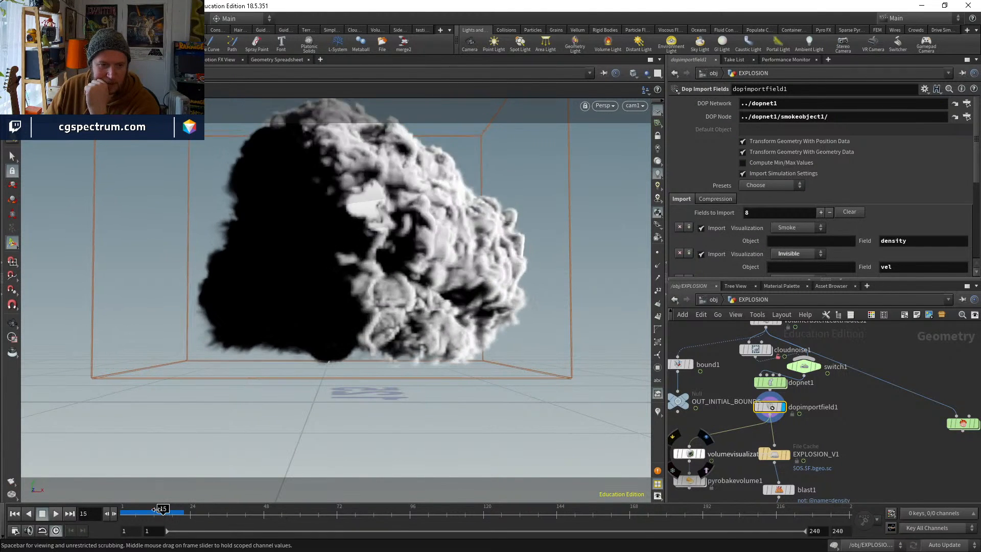
{"action": "left_click_drag", "start_coordinate": [161, 510], "coordinate": [172, 508]}
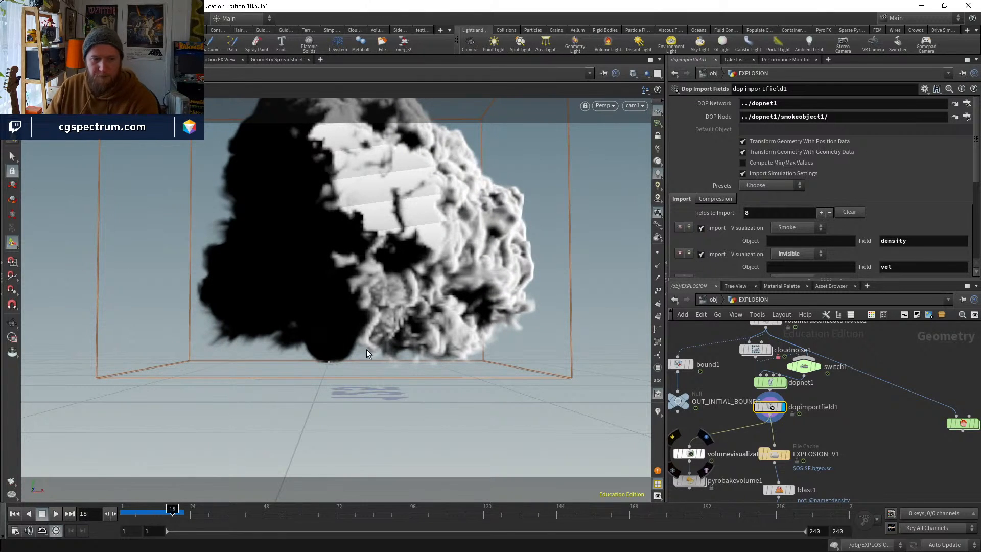
Leave the camera view and examine the smoke's clipped sides around frame 17 from above and several angles
{"action": "key", "text": "Escape"}
{"action": "mouse_move", "coordinate": [367, 349]}
{"action": "left_mouse_down"}
{"action": "mouse_move", "coordinate": [261, 358]}
{"action": "mouse_move", "coordinate": [501, 368]}
{"action": "mouse_move", "coordinate": [400, 350]}
{"action": "mouse_move", "coordinate": [368, 358]}
{"action": "left_mouse_up"}
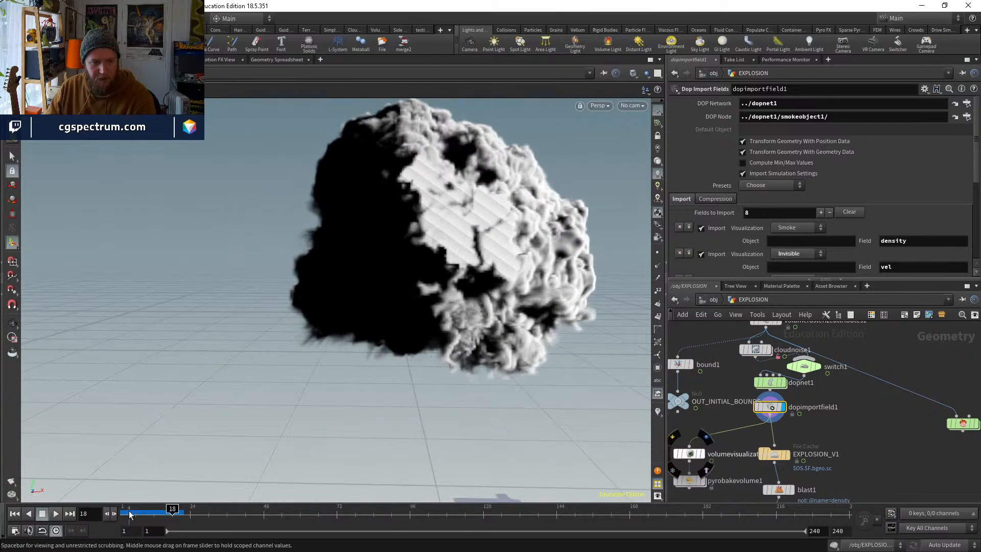
{"action": "left_click_drag", "start_coordinate": [129, 514], "coordinate": [170, 508]}
{"action": "key", "text": "space"}
{"action": "left_click_drag", "start_coordinate": [409, 256], "coordinate": [446, 287]}
{"action": "left_click_drag", "start_coordinate": [511, 295], "coordinate": [479, 312]}
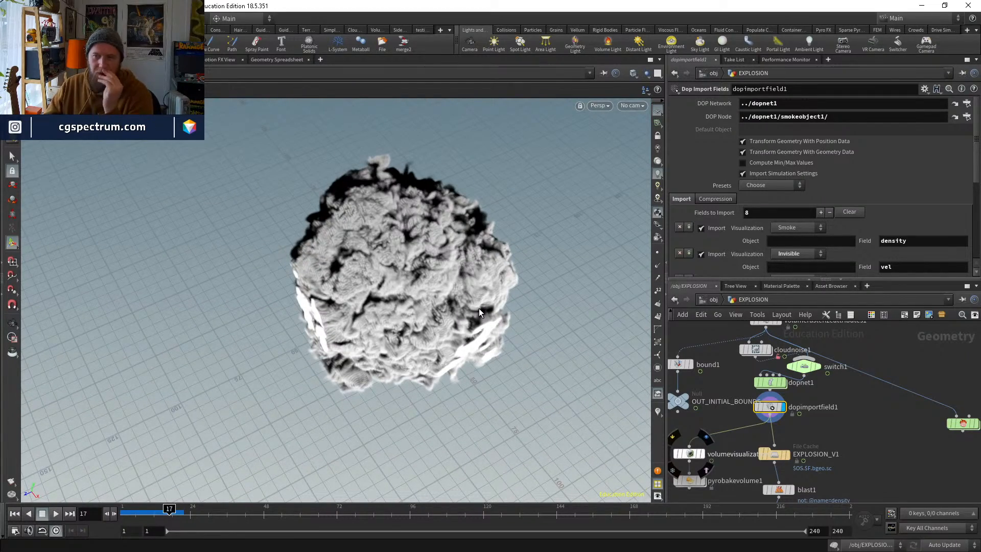
{"action": "left_click_drag", "start_coordinate": [451, 280], "coordinate": [483, 223]}
{"action": "left_click_drag", "start_coordinate": [461, 297], "coordinate": [497, 262]}
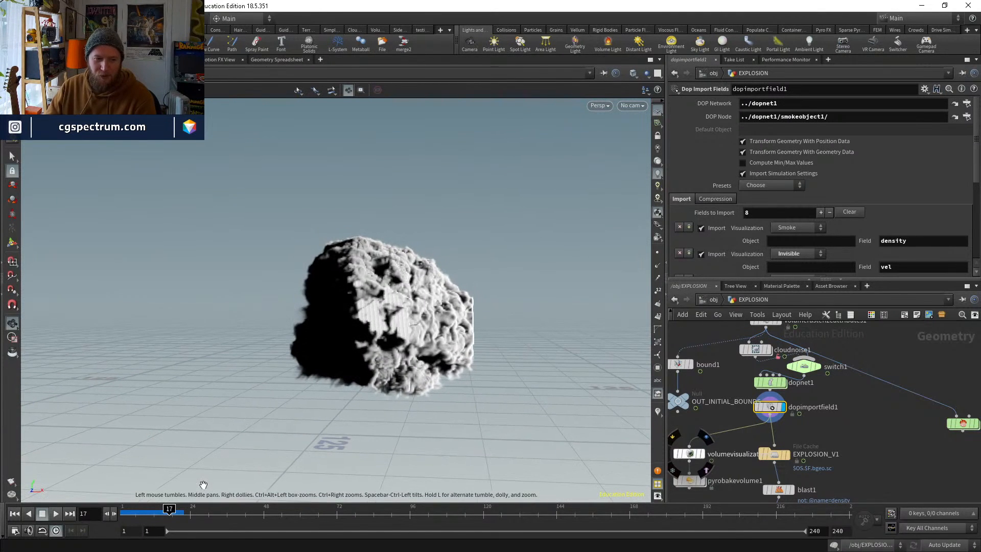
Scrub the cached simulation back through frame 6 to frame 1
{"action": "mouse_move", "coordinate": [126, 513]}
{"action": "left_mouse_down"}
{"action": "mouse_move", "coordinate": [160, 511]}
{"action": "mouse_move", "coordinate": [125, 509]}
{"action": "mouse_move", "coordinate": [136, 516]}
{"action": "left_mouse_up"}
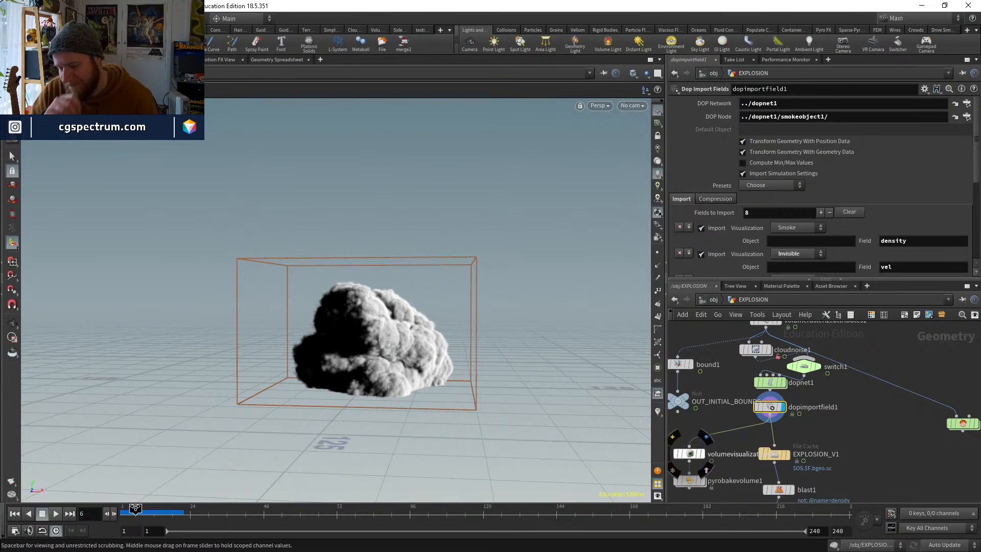
{"action": "left_click_drag", "start_coordinate": [135, 511], "coordinate": [94, 511]}
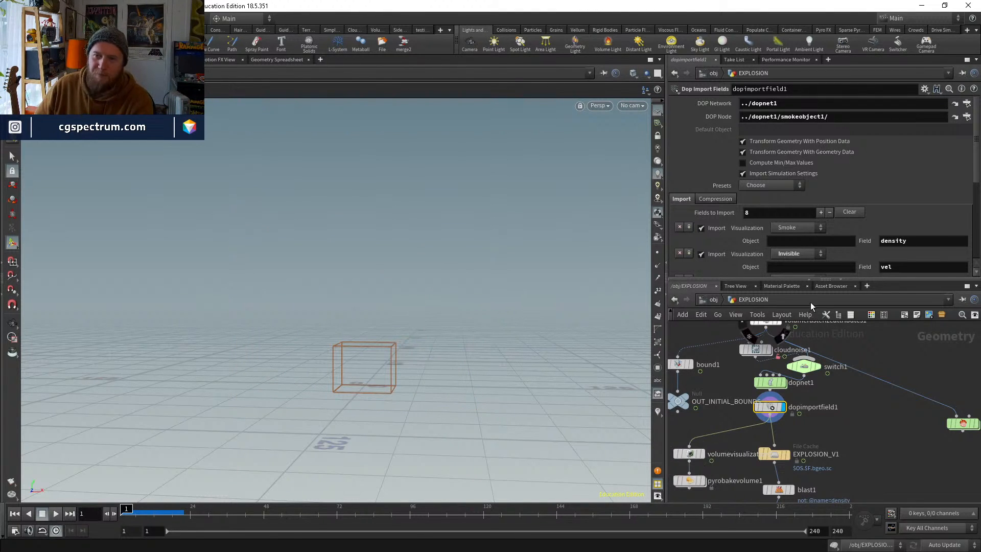
Space out the network by moving dopnet1, dopimportfield1 and the nodes downstream of it lower
{"action": "left_click_drag", "start_coordinate": [774, 404], "coordinate": [779, 379]}
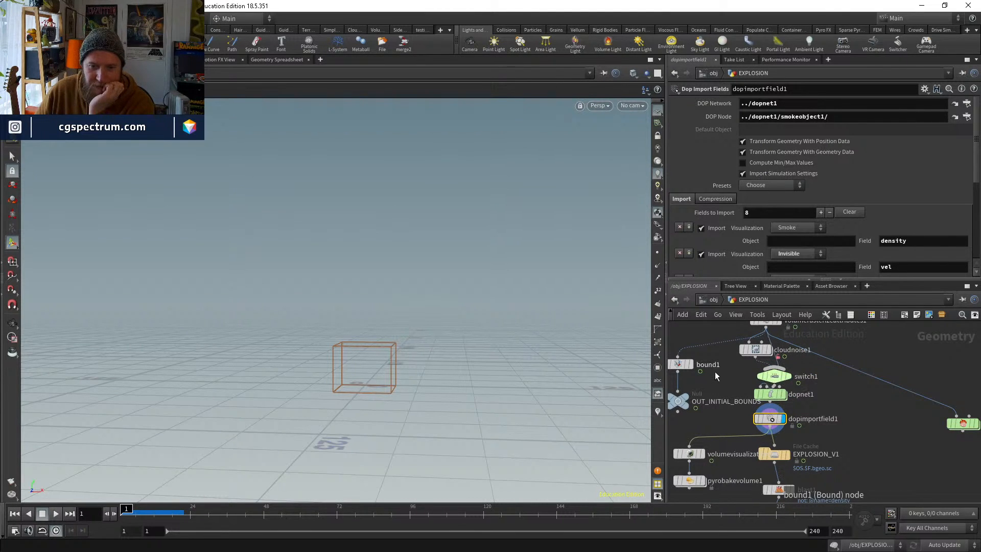
{"action": "middle_click_drag", "start_coordinate": [853, 428], "coordinate": [849, 370]}
{"action": "scroll", "coordinate": [841, 444], "scroll_direction": "down", "scroll_amount": 1}
{"action": "scroll", "coordinate": [841, 443], "scroll_direction": "down", "scroll_amount": 4}
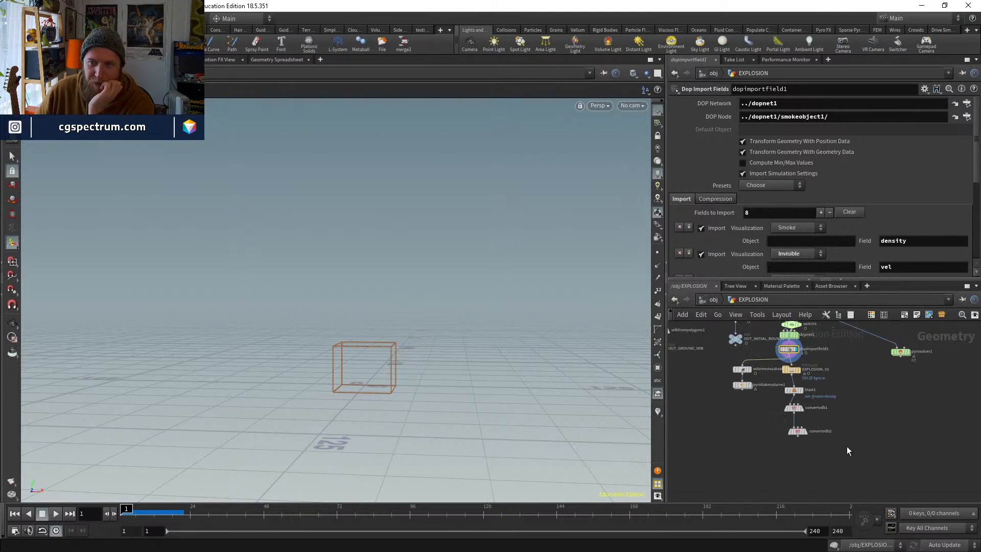
{"action": "left_click_drag", "start_coordinate": [842, 460], "coordinate": [788, 341]}
{"action": "middle_click_drag", "start_coordinate": [820, 346], "coordinate": [826, 386]}
{"action": "left_click_drag", "start_coordinate": [785, 364], "coordinate": [801, 404]}
{"action": "middle_click_drag", "start_coordinate": [847, 444], "coordinate": [836, 373]}
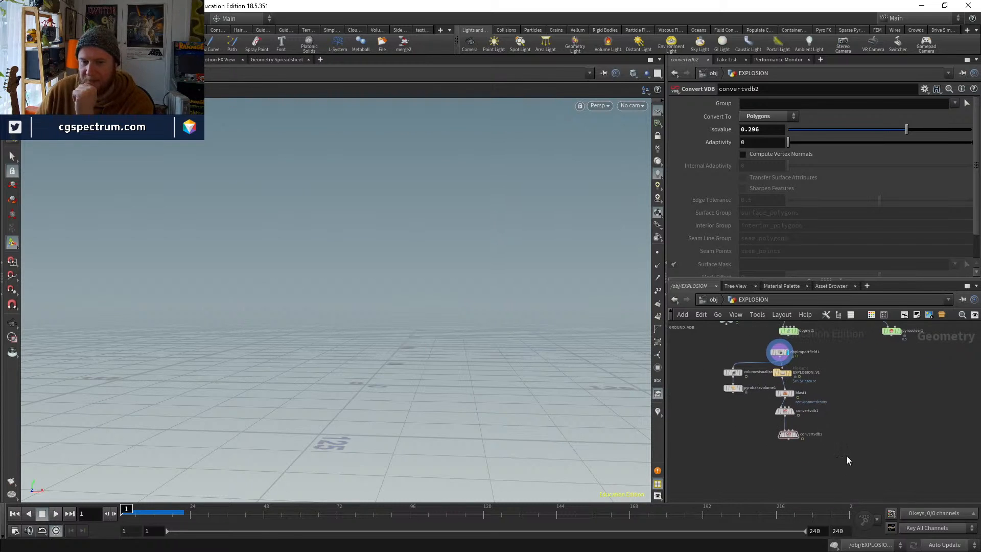
{"action": "left_click_drag", "start_coordinate": [847, 461], "coordinate": [717, 353]}
{"action": "left_click_drag", "start_coordinate": [800, 350], "coordinate": [808, 356]}
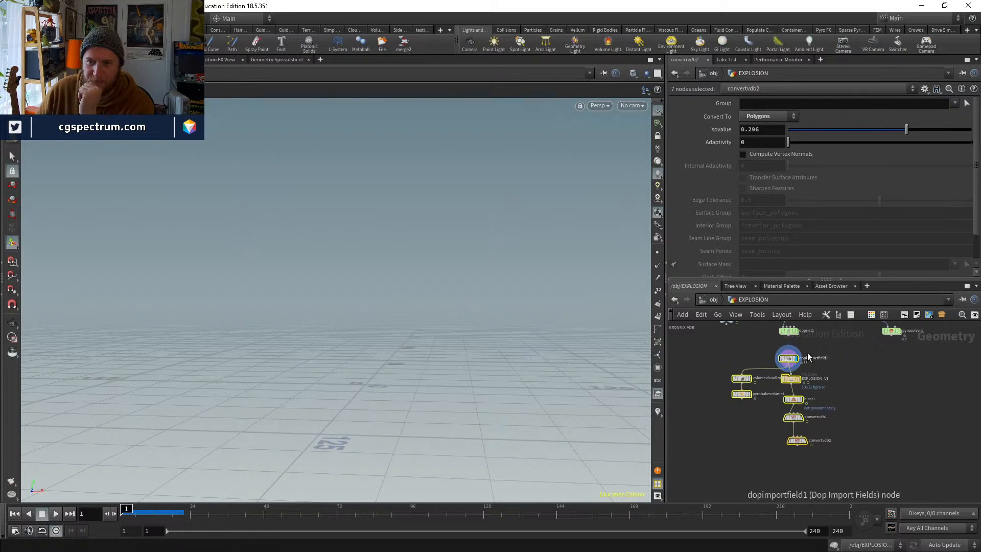
Reposition switch1 so it sits between cloudnoise1 and dopnet1
{"action": "middle_click_drag", "start_coordinate": [837, 345], "coordinate": [828, 397]}
{"action": "scroll", "coordinate": [799, 373], "scroll_direction": "up", "scroll_amount": 3}
{"action": "left_click_drag", "start_coordinate": [773, 385], "coordinate": [773, 390]}
{"action": "middle_click_drag", "start_coordinate": [806, 359], "coordinate": [798, 406]}
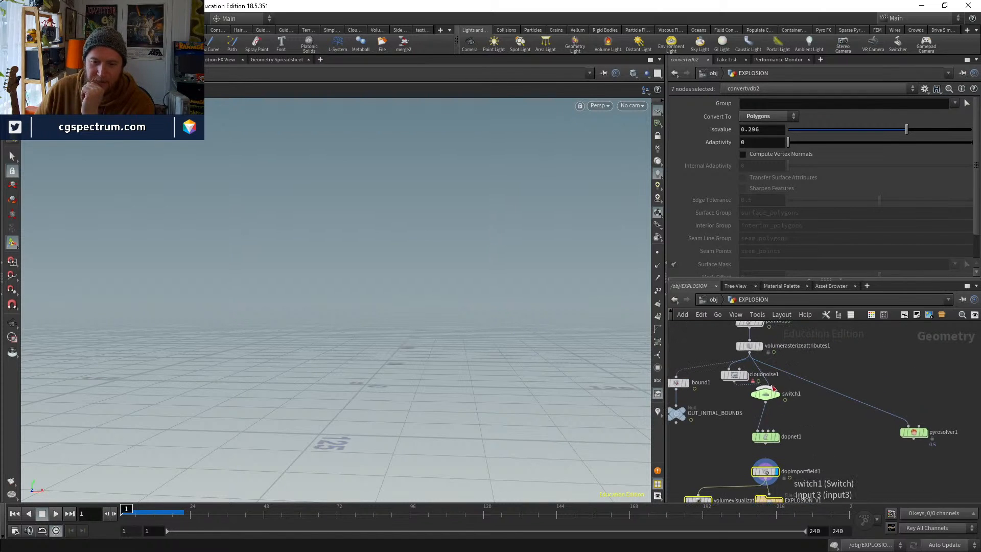
{"action": "left_click_drag", "start_coordinate": [773, 389], "coordinate": [774, 396]}
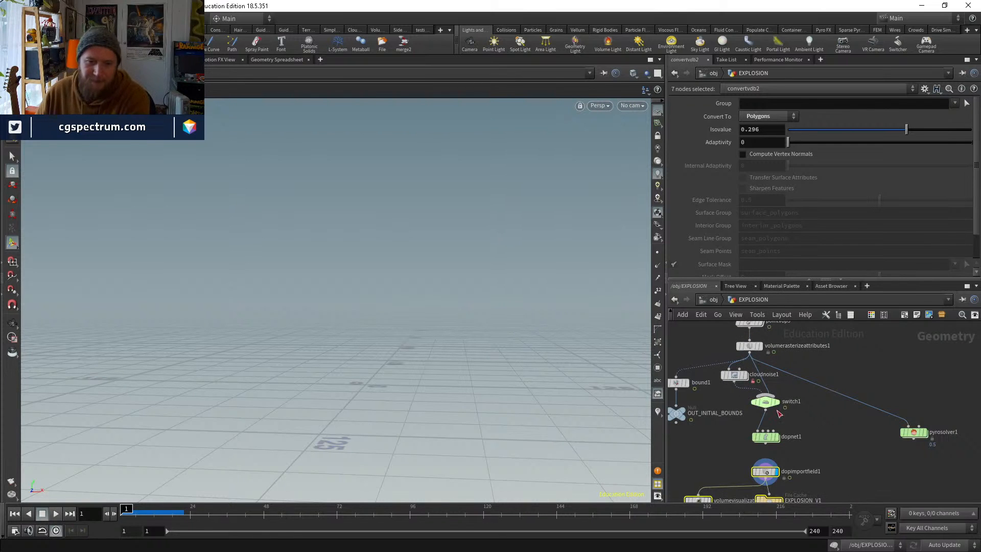
Enter dopnet1 and bring up the field enlargement options of volumesource1, next to its sticky note
{"action": "scroll", "coordinate": [714, 400], "scroll_direction": "up", "scroll_amount": 2}
{"action": "middle_click_drag", "start_coordinate": [714, 400], "coordinate": [788, 398]}
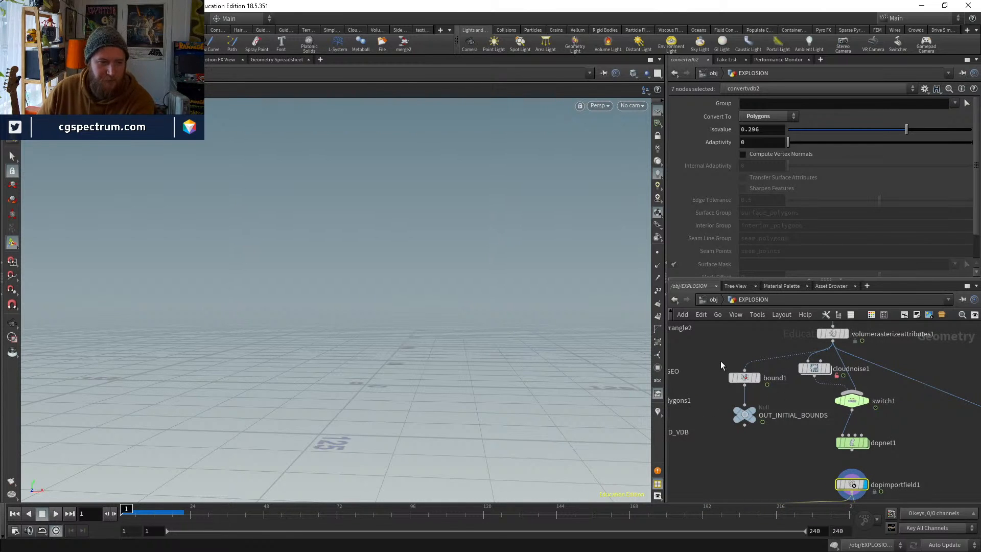
{"action": "scroll", "coordinate": [823, 434], "scroll_direction": "up", "scroll_amount": 2}
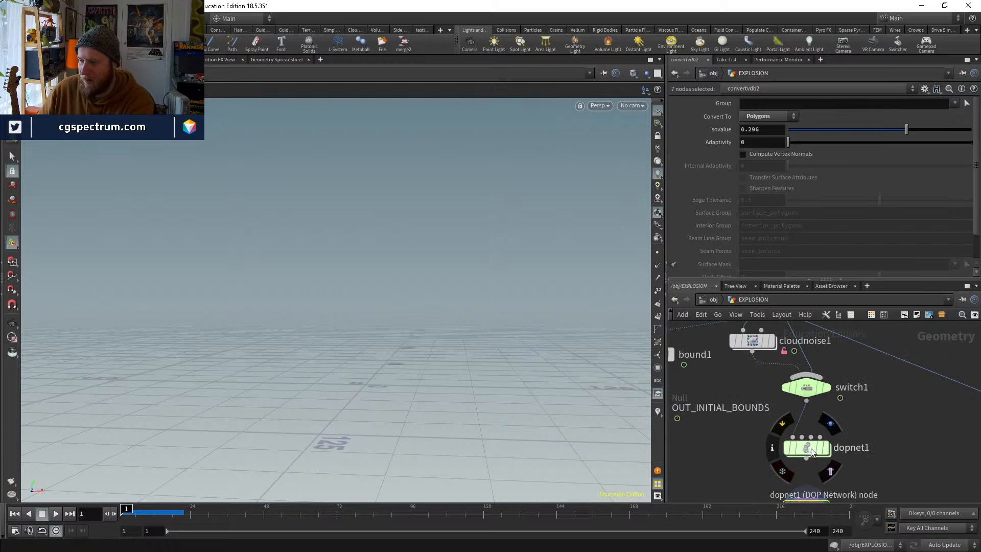
{"action": "double_click", "coordinate": [812, 446]}
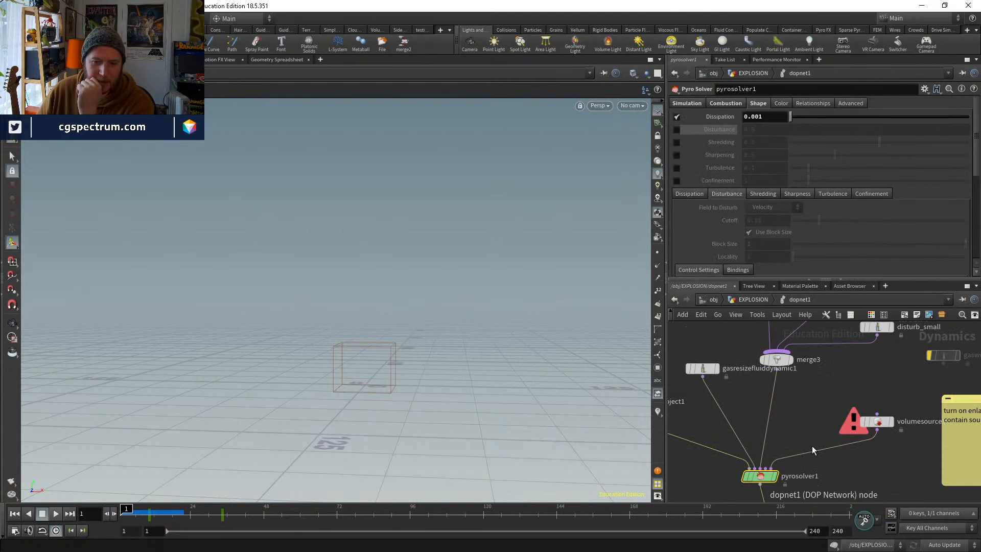
{"action": "scroll", "coordinate": [871, 422], "scroll_direction": "up", "scroll_amount": 1}
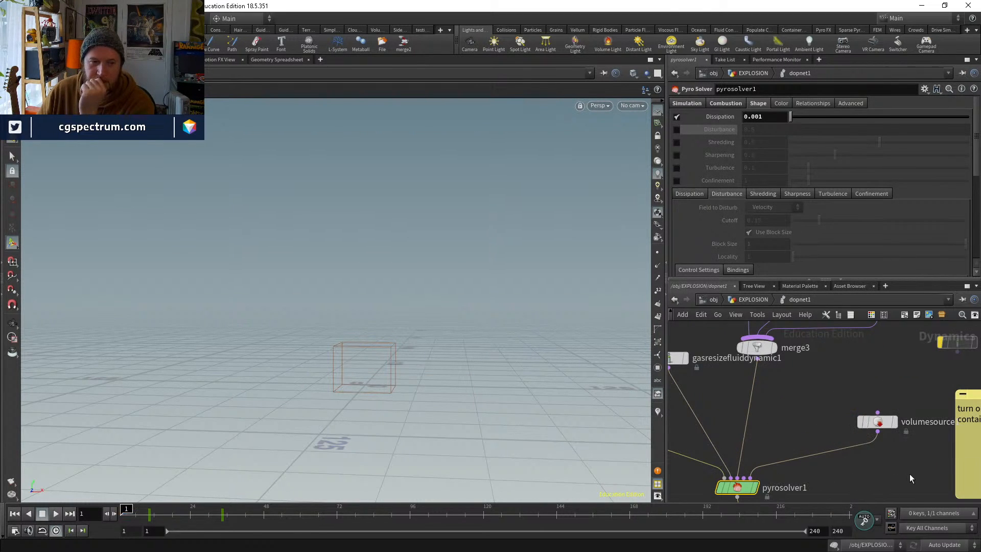
{"action": "scroll", "coordinate": [907, 468], "scroll_direction": "down", "scroll_amount": 2}
{"action": "scroll", "coordinate": [907, 471], "scroll_direction": "down", "scroll_amount": 1}
{"action": "mouse_move", "coordinate": [907, 471]}
{"action": "middle_mouse_down"}
{"action": "mouse_move", "coordinate": [849, 458]}
{"action": "mouse_move", "coordinate": [892, 416]}
{"action": "mouse_move", "coordinate": [822, 418]}
{"action": "middle_mouse_up"}
{"action": "left_click_drag", "start_coordinate": [834, 420], "coordinate": [785, 355]}
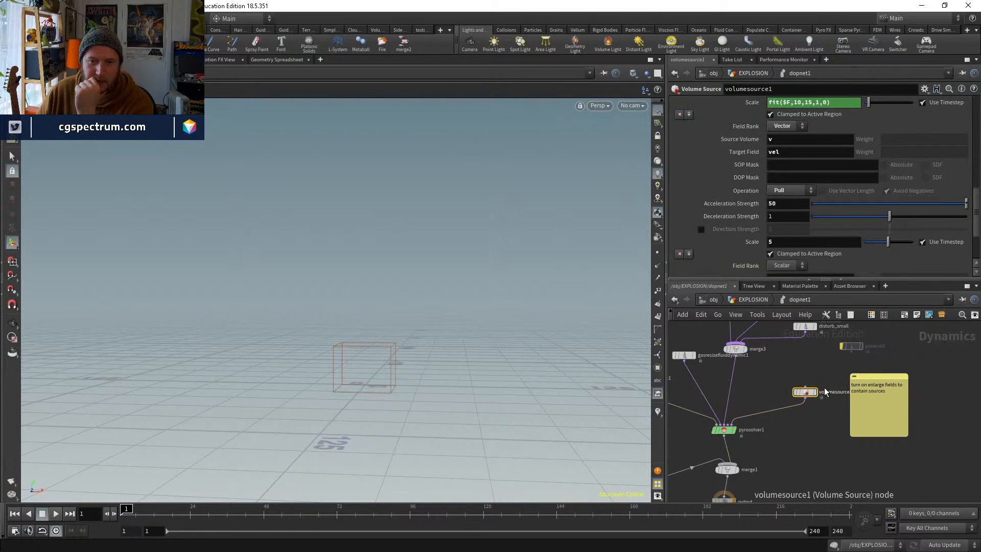
{"action": "scroll", "coordinate": [717, 197], "scroll_direction": "down", "scroll_amount": 5}
{"action": "scroll", "coordinate": [723, 213], "scroll_direction": "up", "scroll_amount": 2}
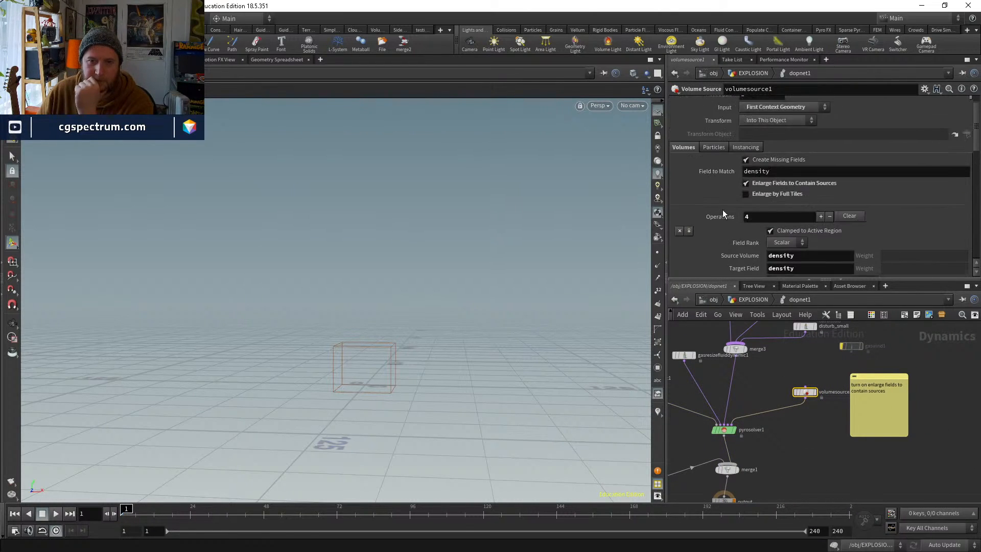
{"action": "key", "text": "f"}
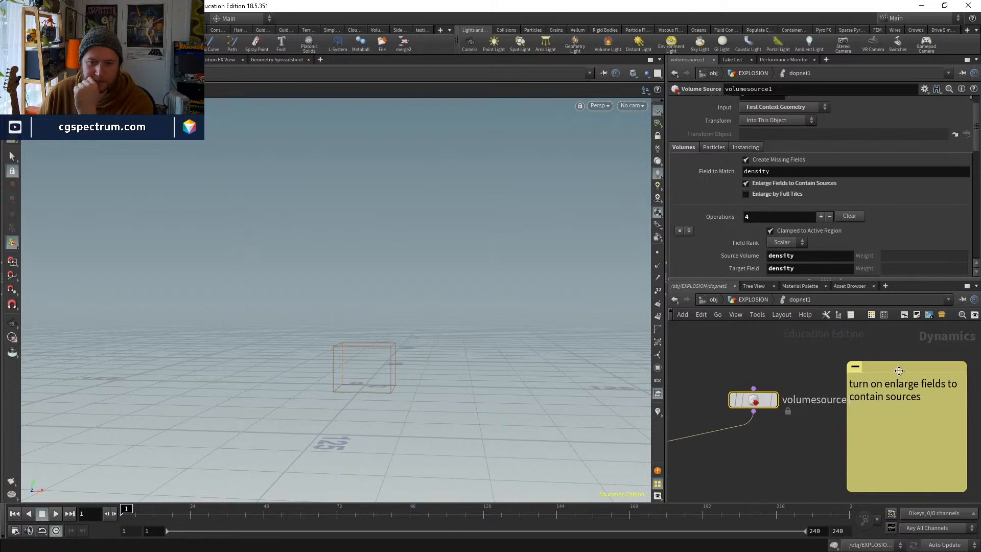
Try simulating the first frames with Enlarge Fields to Contain Sources off on volumesource1, then return to frame 1
{"action": "left_click", "coordinate": [760, 189]}
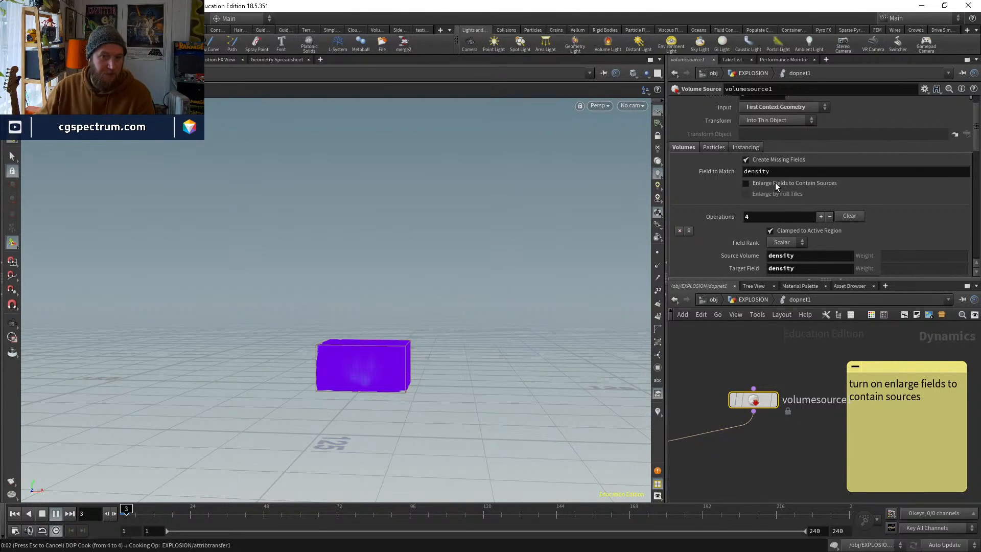
{"action": "key", "text": "Escape"}
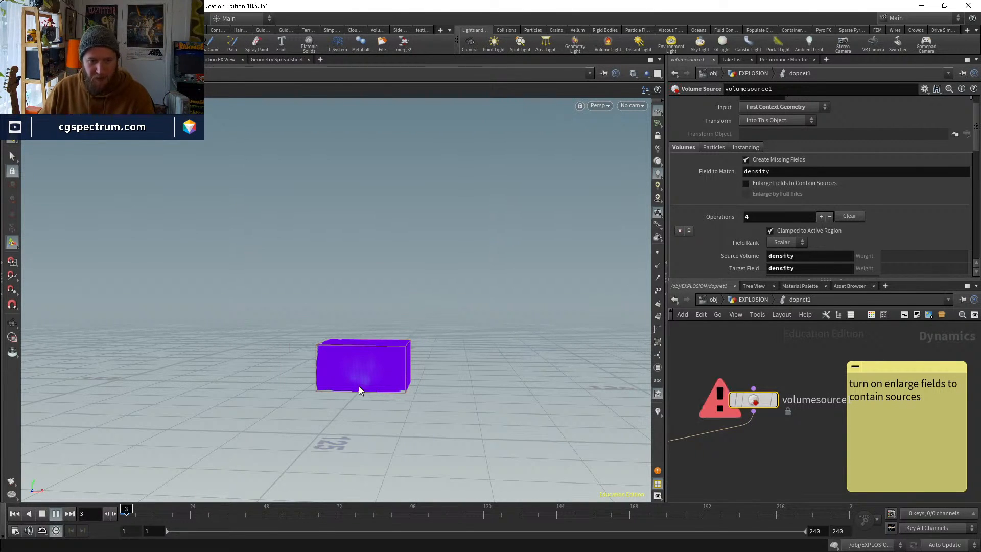
{"action": "key", "text": "ctrl+Up"}
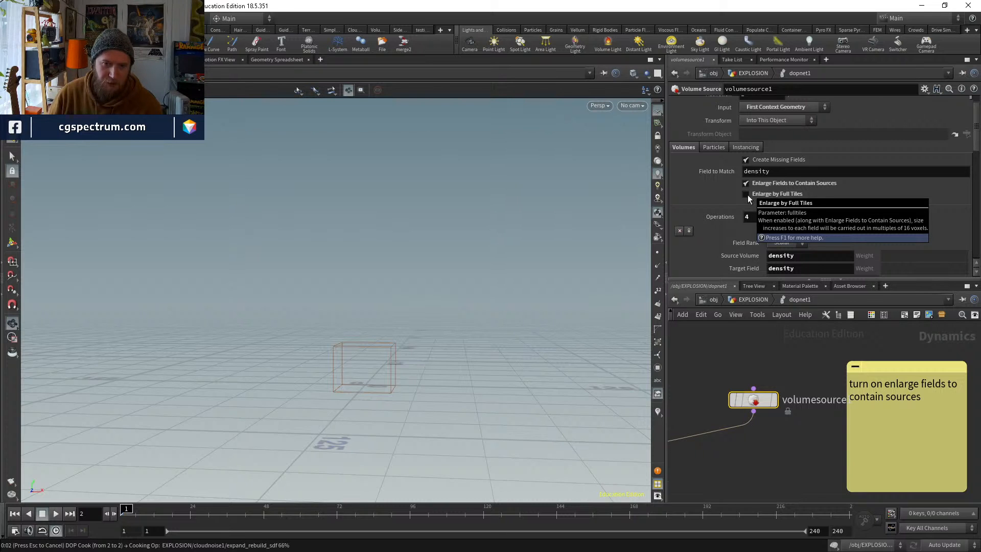
Turn on Enlarge by Full Tiles on volumesource1 and check the simulated fields in the viewport
{"action": "left_click", "coordinate": [747, 195]}
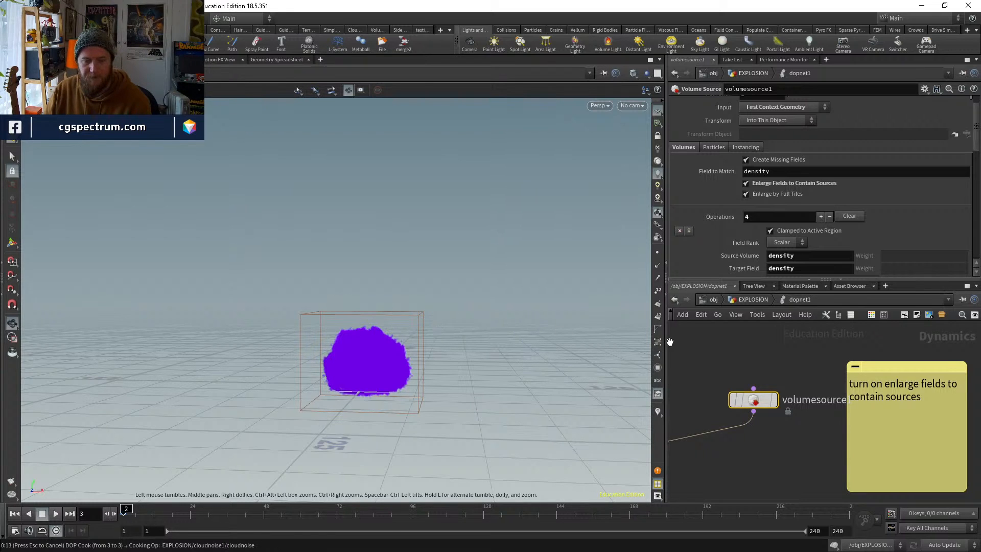
{"action": "middle_click_drag", "start_coordinate": [695, 398], "coordinate": [798, 373]}
{"action": "mouse_move", "coordinate": [387, 306]}
{"action": "left_mouse_down"}
{"action": "mouse_move", "coordinate": [398, 303]}
{"action": "mouse_move", "coordinate": [332, 311]}
{"action": "mouse_move", "coordinate": [397, 309]}
{"action": "left_mouse_up"}
Review the Bounds settings of gasresizefluiddynamic1 and how it feeds pyrosolver1
{"action": "middle_click_drag", "start_coordinate": [775, 401], "coordinate": [783, 431]}
{"action": "left_click", "coordinate": [776, 392]}
{"action": "left_click", "coordinate": [682, 153]}
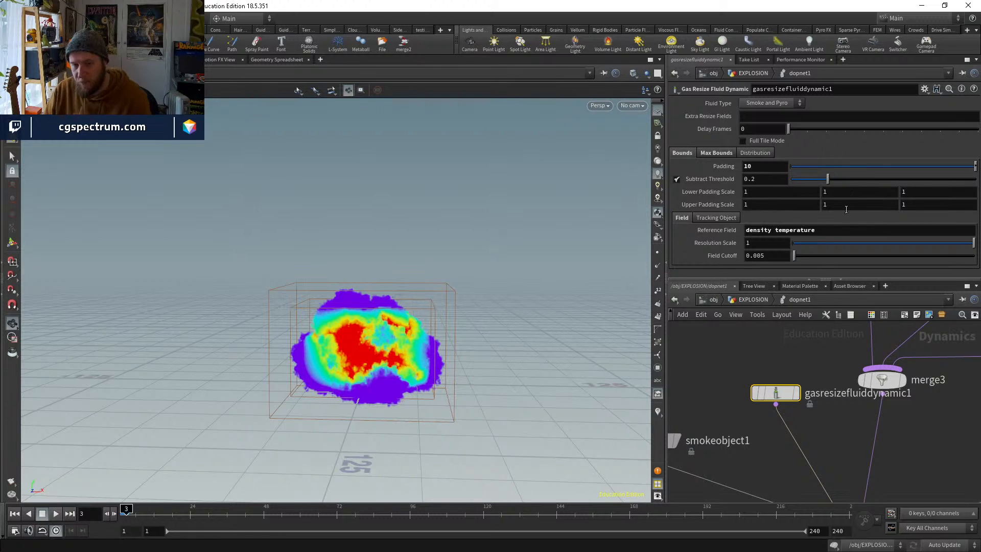
{"action": "scroll", "coordinate": [786, 460], "scroll_direction": "down", "scroll_amount": 3}
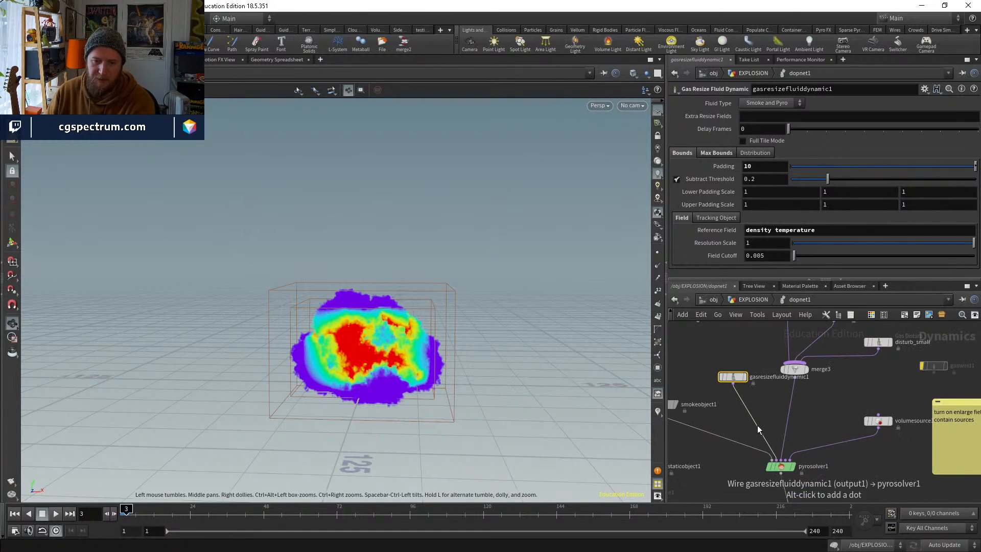
{"action": "left_click_drag", "start_coordinate": [509, 351], "coordinate": [523, 353]}
{"action": "middle_click_drag", "start_coordinate": [814, 415], "coordinate": [854, 364]}
{"action": "scroll", "coordinate": [846, 373], "scroll_direction": "down", "scroll_amount": 2}
{"action": "middle_click_drag", "start_coordinate": [863, 429], "coordinate": [869, 384]}
Return to the EXPLOSION network and examine the frame 3 smoke from above
{"action": "left_click", "coordinate": [752, 300]}
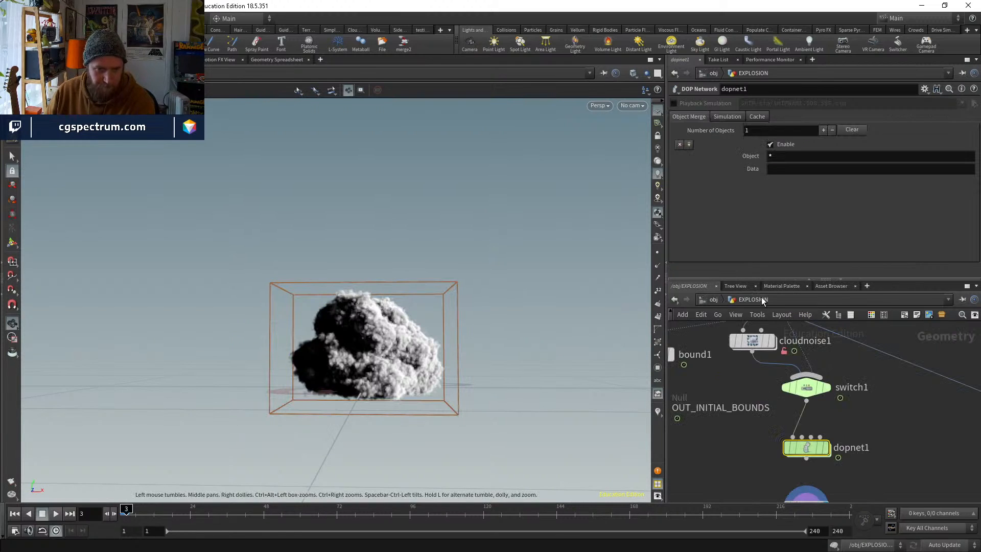
{"action": "scroll", "coordinate": [797, 439], "scroll_direction": "down", "scroll_amount": 5}
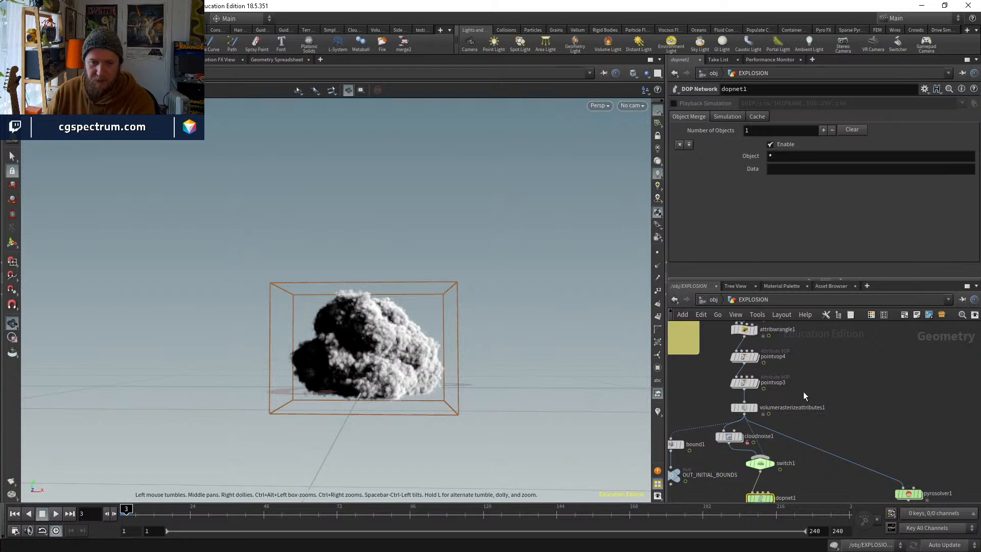
{"action": "middle_click_drag", "start_coordinate": [803, 391], "coordinate": [797, 427]}
{"action": "left_click_drag", "start_coordinate": [394, 307], "coordinate": [384, 406]}
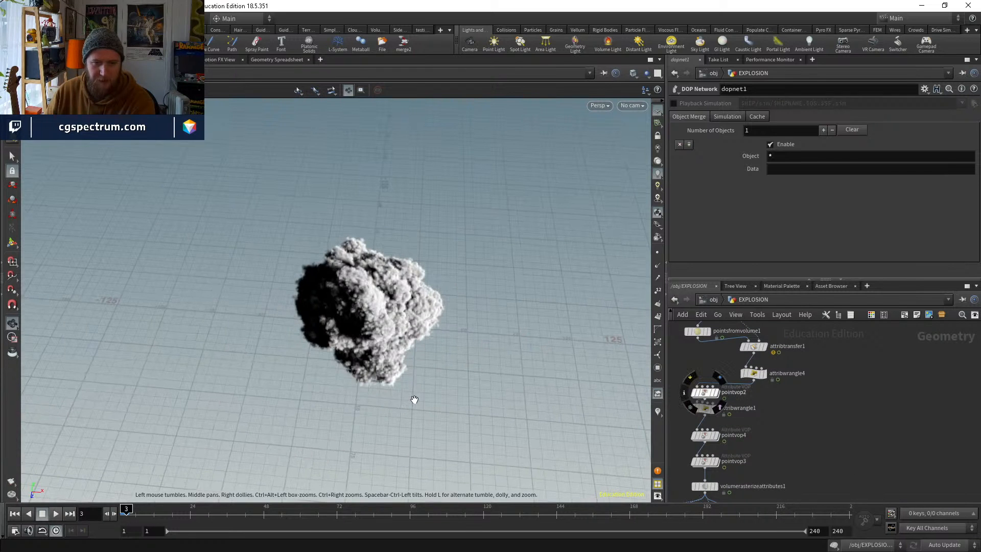
{"action": "left_click_drag", "start_coordinate": [373, 291], "coordinate": [360, 355]}
{"action": "middle_click_drag", "start_coordinate": [823, 380], "coordinate": [810, 455]}
Add a Torus node beside attribtransfer1 and display it in the viewport
{"action": "key", "text": "Tab"}
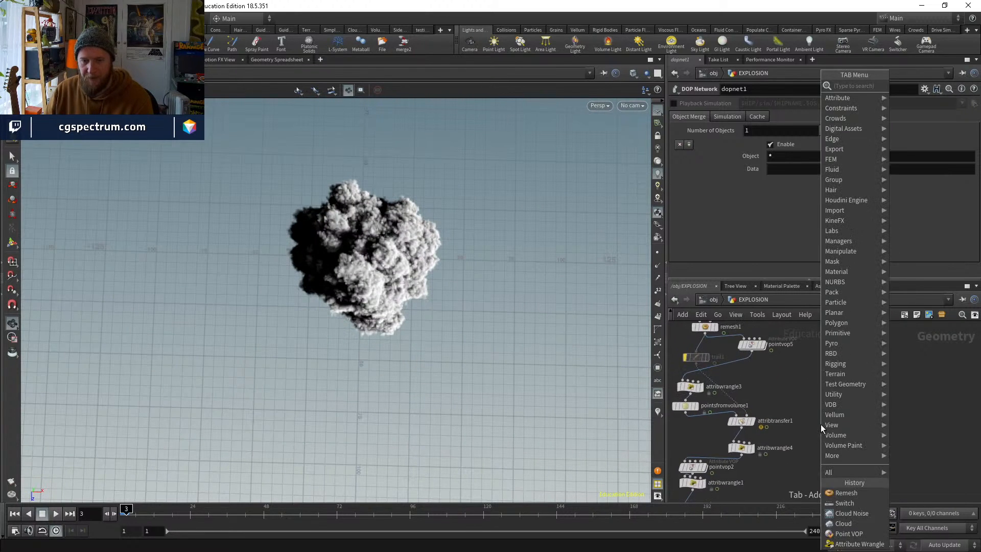
{"action": "type", "text": "torus"}
{"action": "key", "text": "Return"}
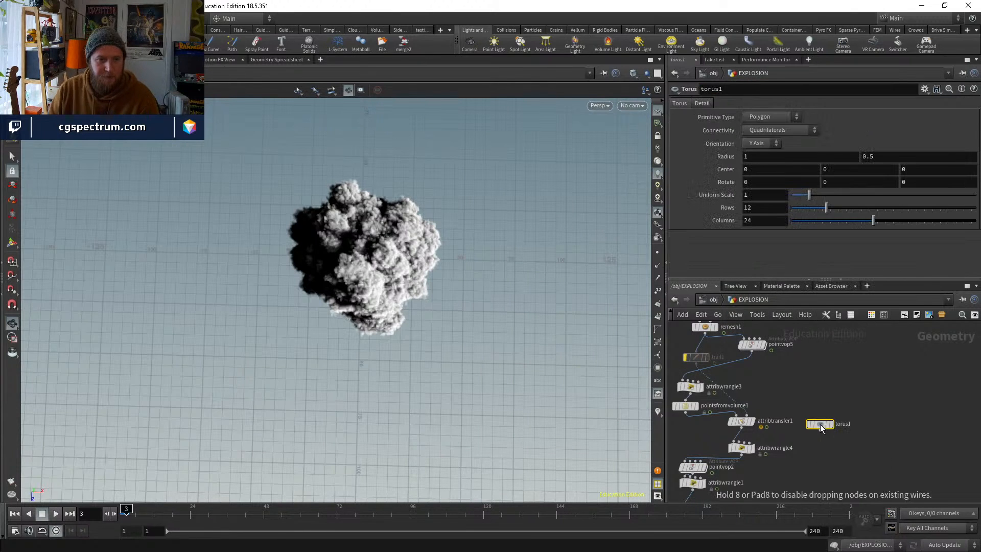
{"action": "left_click", "coordinate": [820, 424]}
{"action": "scroll", "coordinate": [820, 424], "scroll_direction": "up", "scroll_amount": 3}
{"action": "left_click_drag", "start_coordinate": [820, 424], "coordinate": [840, 392]}
{"action": "key", "text": "r"}
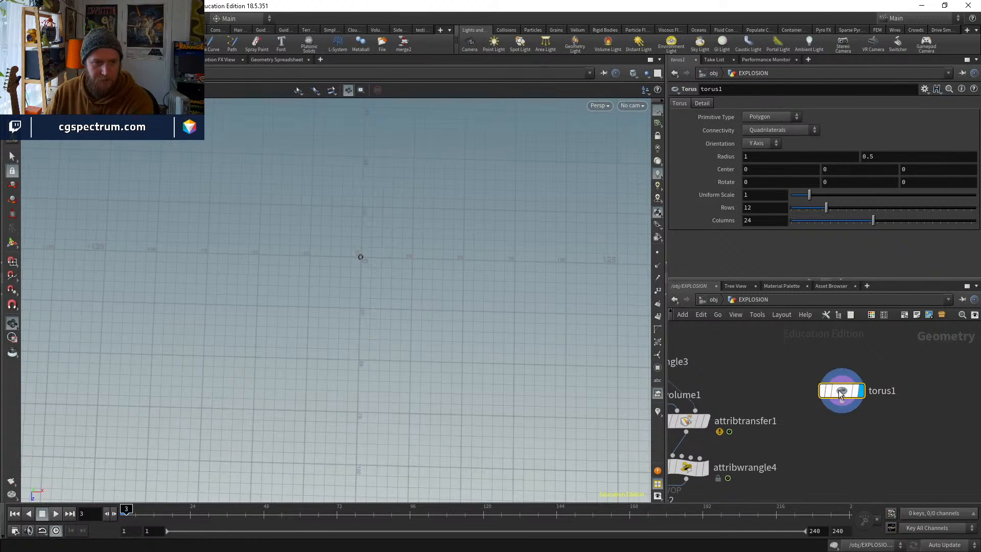
Display the transform1 mesh for a size comparison and move torus1 up near it in the network
{"action": "scroll", "coordinate": [817, 429], "scroll_direction": "down", "scroll_amount": 3}
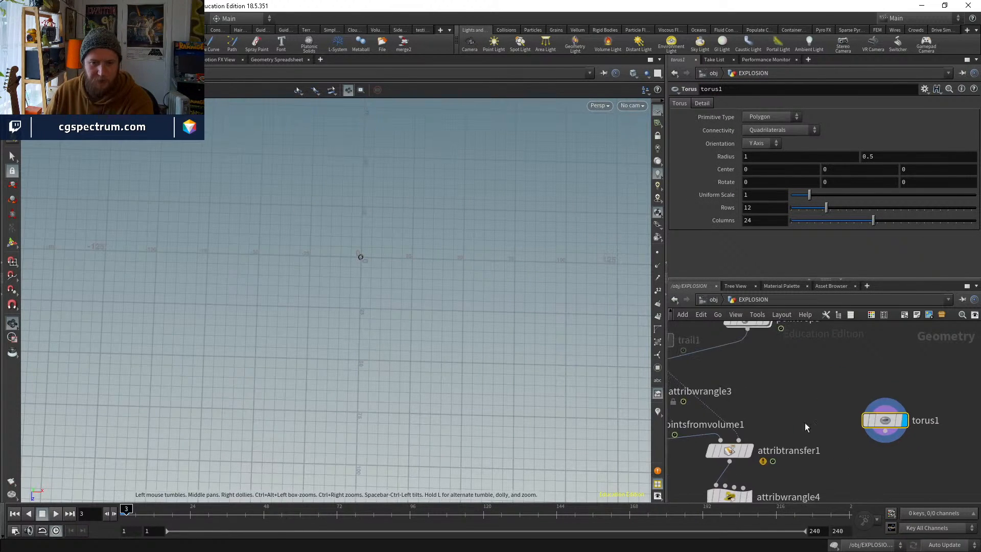
{"action": "left_click", "coordinate": [702, 367]}
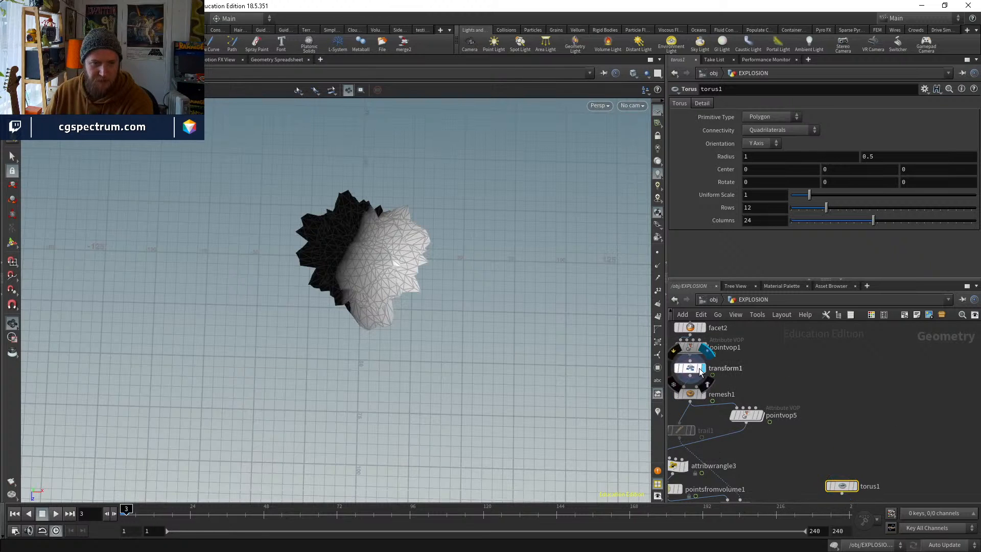
{"action": "left_click", "coordinate": [689, 368]}
{"action": "left_click_drag", "start_coordinate": [843, 488], "coordinate": [882, 378]}
{"action": "middle_click_drag", "start_coordinate": [881, 412], "coordinate": [821, 448]}
{"action": "scroll", "coordinate": [834, 412], "scroll_direction": "up", "scroll_amount": 2}
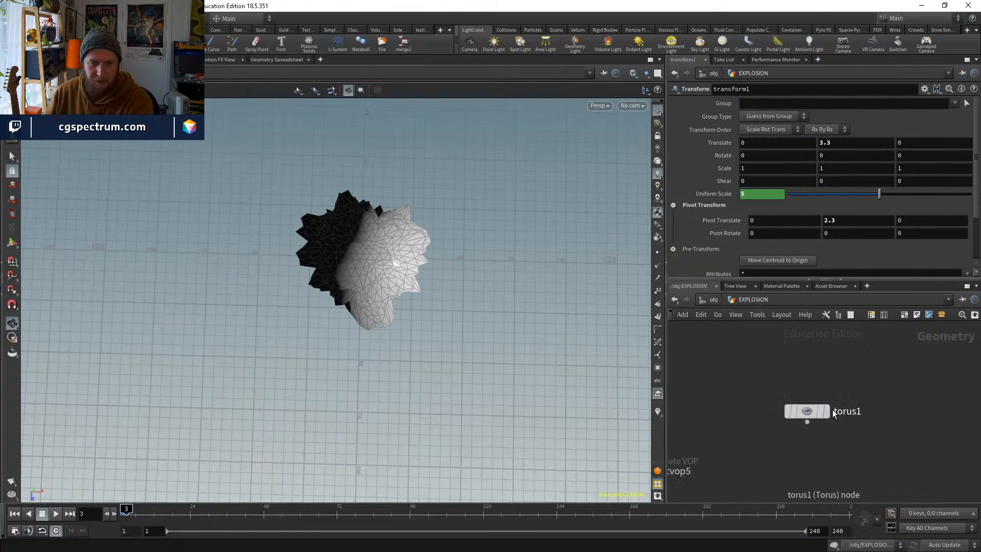
Display torus1 and set its first radius to 30
{"action": "left_click", "coordinate": [826, 411]}
{"action": "left_click", "coordinate": [808, 414]}
{"action": "mouse_move", "coordinate": [765, 158]}
{"action": "middle_mouse_down"}
{"action": "mouse_move", "coordinate": [720, 163]}
{"action": "mouse_move", "coordinate": [775, 156]}
{"action": "middle_mouse_up"}
{"action": "left_click", "coordinate": [767, 155]}
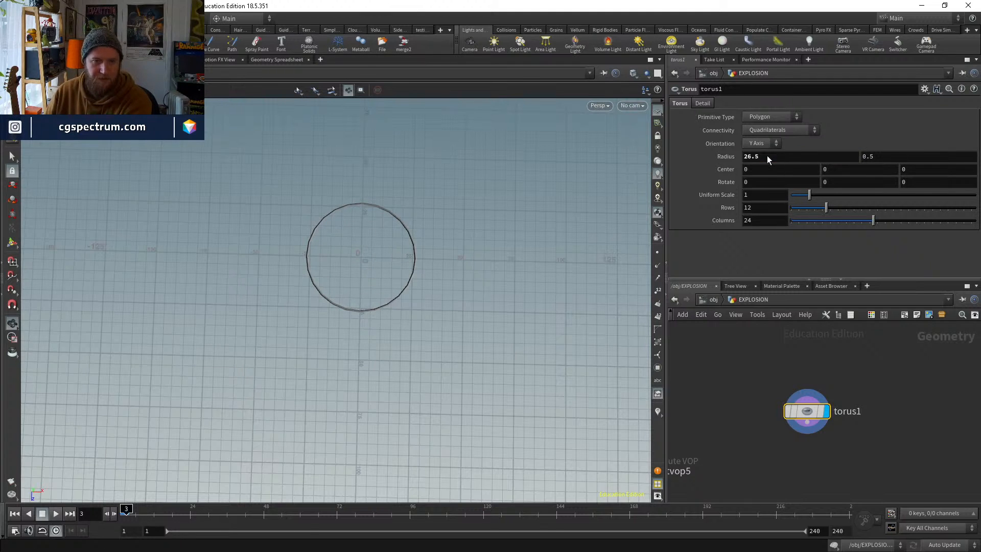
{"action": "type", "text": "30"}
{"action": "key", "text": "Return"}
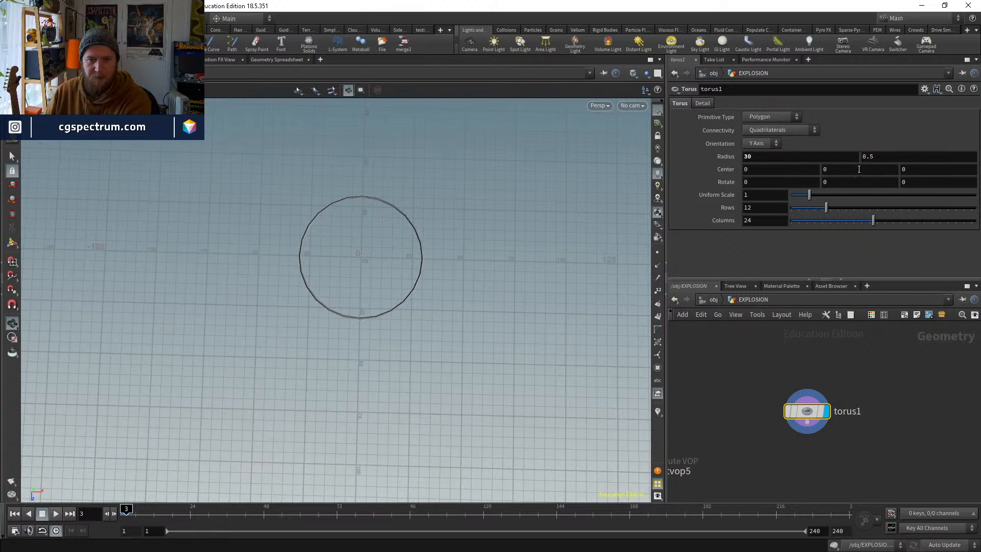
Thicken torus1 with a second radius of 6.89 and widen its first radius to 37.4
{"action": "middle_click_drag", "start_coordinate": [867, 157], "coordinate": [920, 156]}
{"action": "middle_click_drag", "start_coordinate": [878, 176], "coordinate": [919, 154]}
{"action": "left_click_drag", "start_coordinate": [491, 267], "coordinate": [402, 217]}
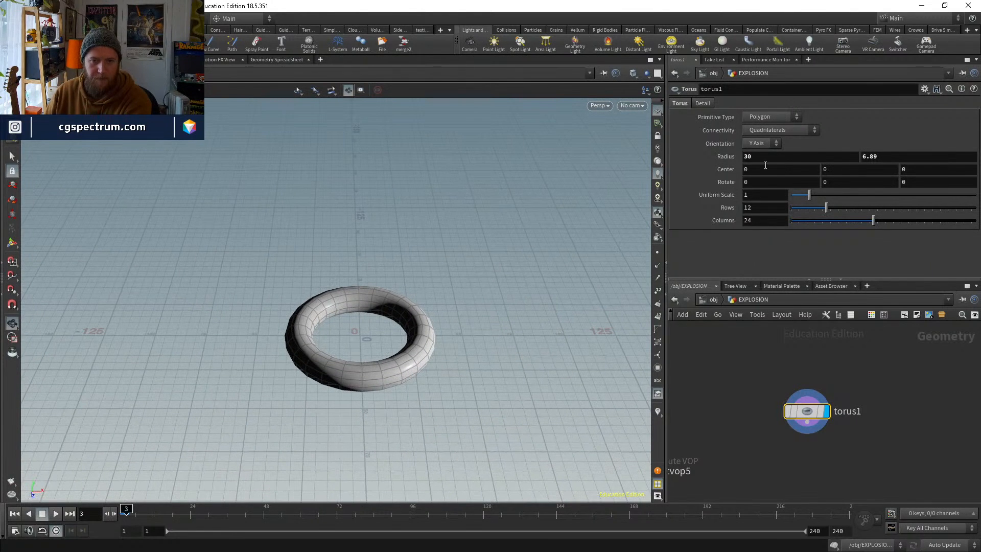
{"action": "middle_click_drag", "start_coordinate": [752, 157], "coordinate": [976, 170]}
Template the transform1 mesh over the displayed torus and compare the two from the side
{"action": "middle_click_drag", "start_coordinate": [763, 412], "coordinate": [978, 386]}
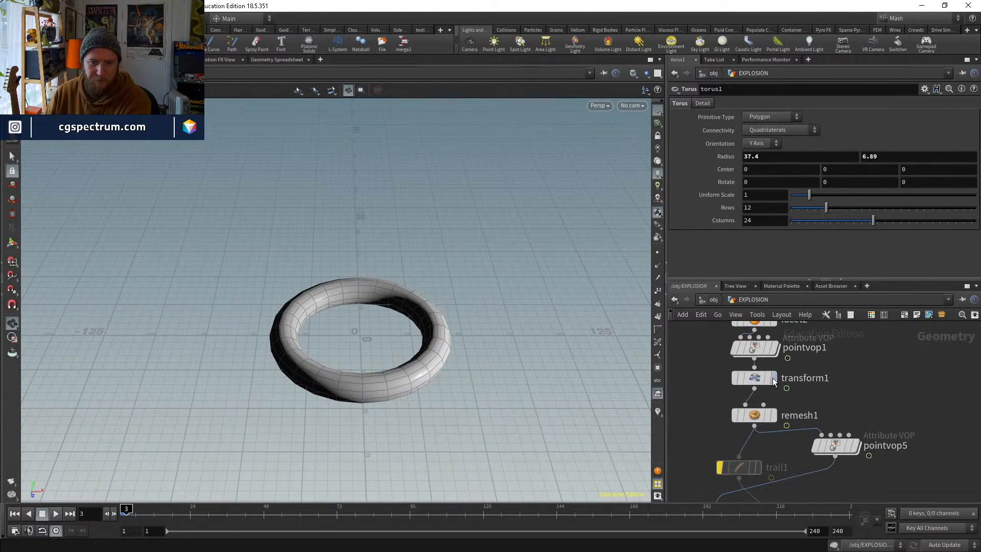
{"action": "left_click", "coordinate": [770, 379]}
{"action": "left_click_drag", "start_coordinate": [415, 370], "coordinate": [603, 193]}
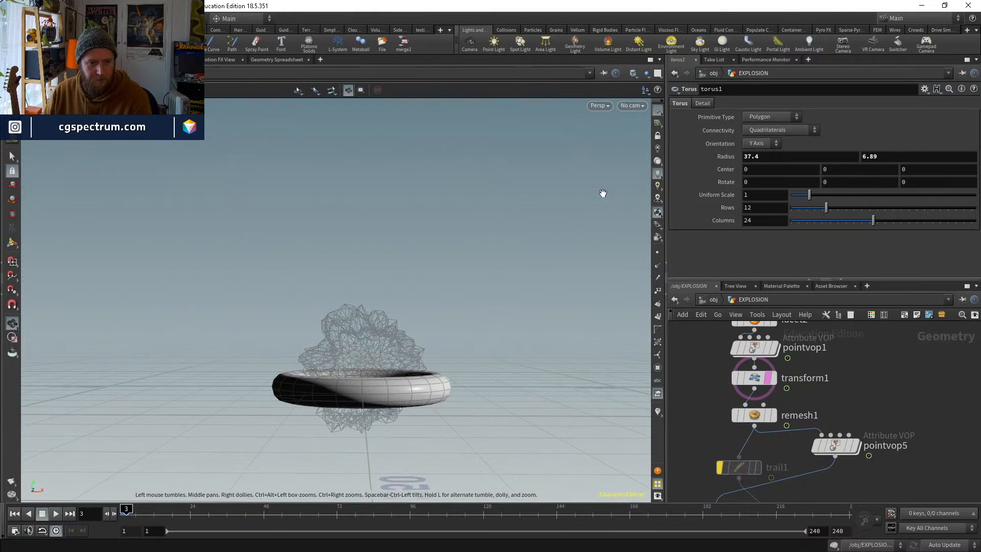
Look through cam1 and adjust torus1's first radius to 42.9
{"action": "left_click", "coordinate": [643, 106]}
{"action": "left_click", "coordinate": [654, 154]}
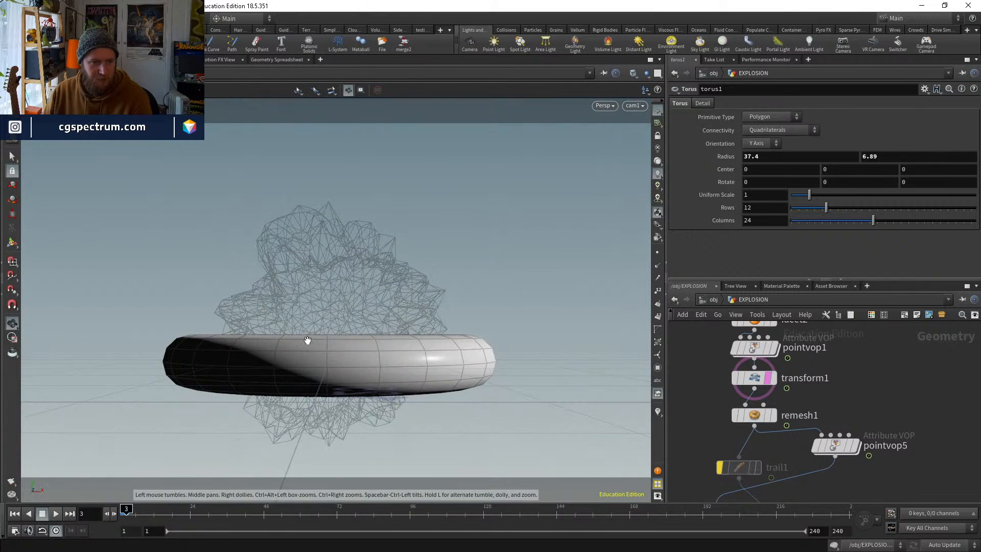
{"action": "key", "text": "f"}
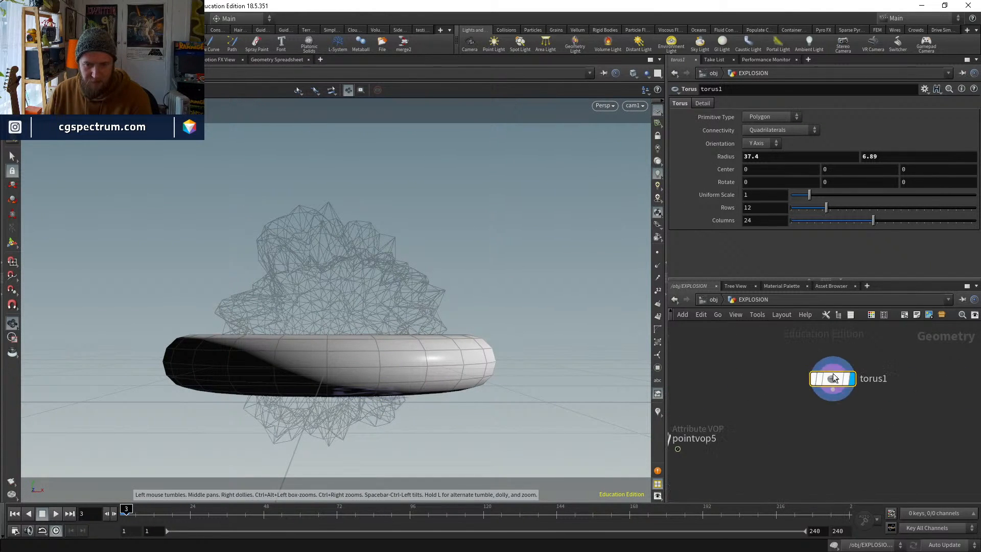
{"action": "middle_click_drag", "start_coordinate": [799, 161], "coordinate": [841, 159]}
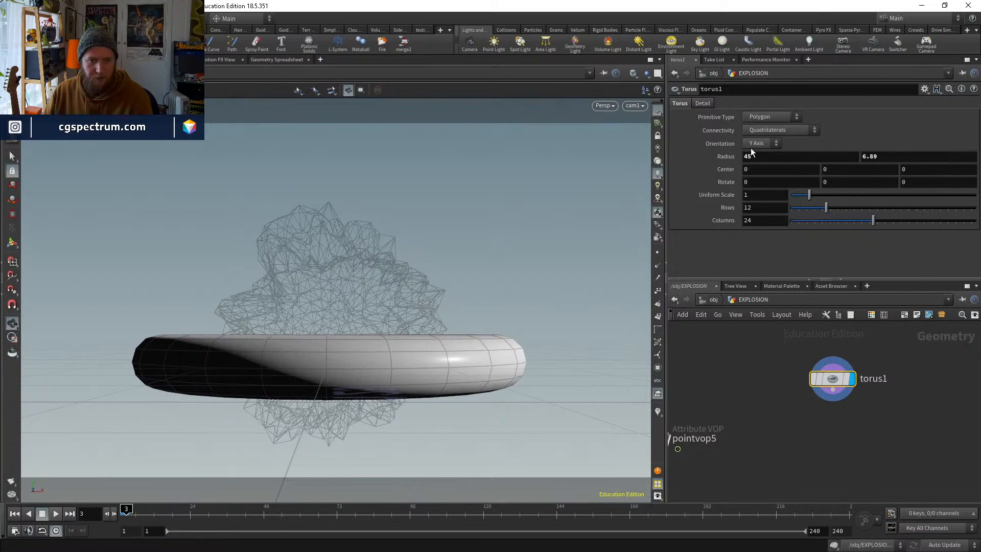
{"action": "middle_click_drag", "start_coordinate": [750, 158], "coordinate": [684, 156]}
{"action": "middle_click_drag", "start_coordinate": [830, 462], "coordinate": [806, 460]}
{"action": "left_click", "coordinate": [810, 424]}
{"action": "key", "text": "Tab"}
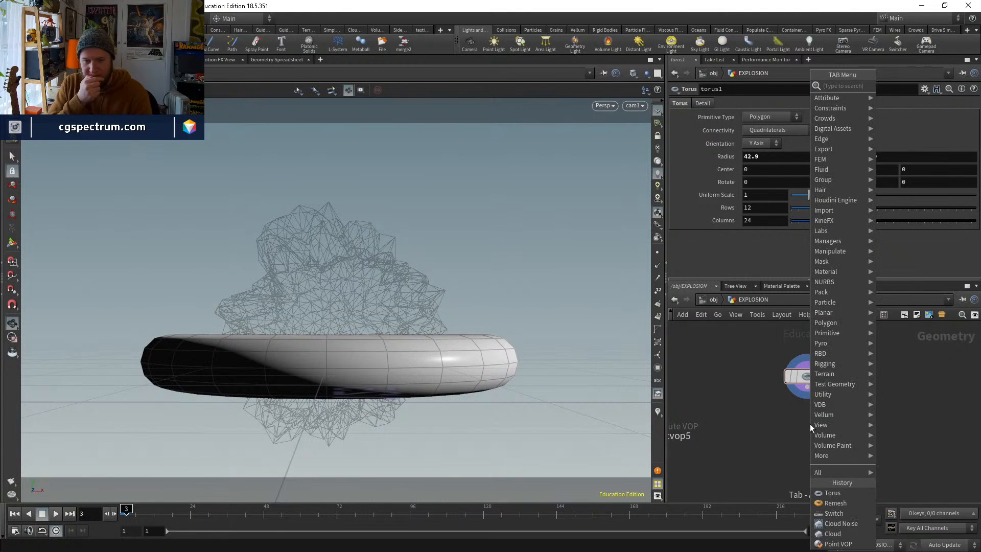
{"action": "key", "text": "Escape"}
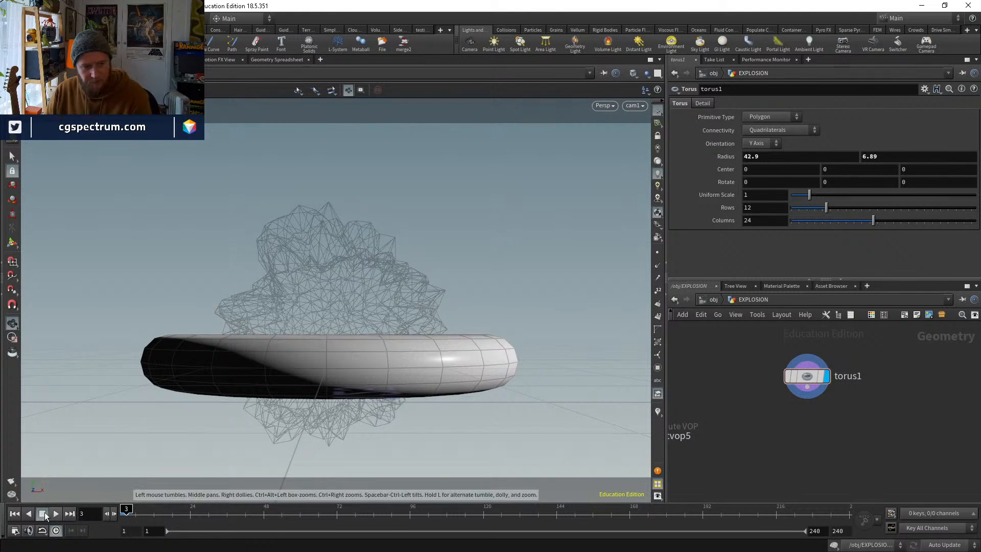
At frame 1, keyframe torus1's first radius at 0 and set its second radius to 0
{"action": "left_click", "coordinate": [14, 514]}
{"action": "left_click", "coordinate": [769, 158], "text": "alt"}
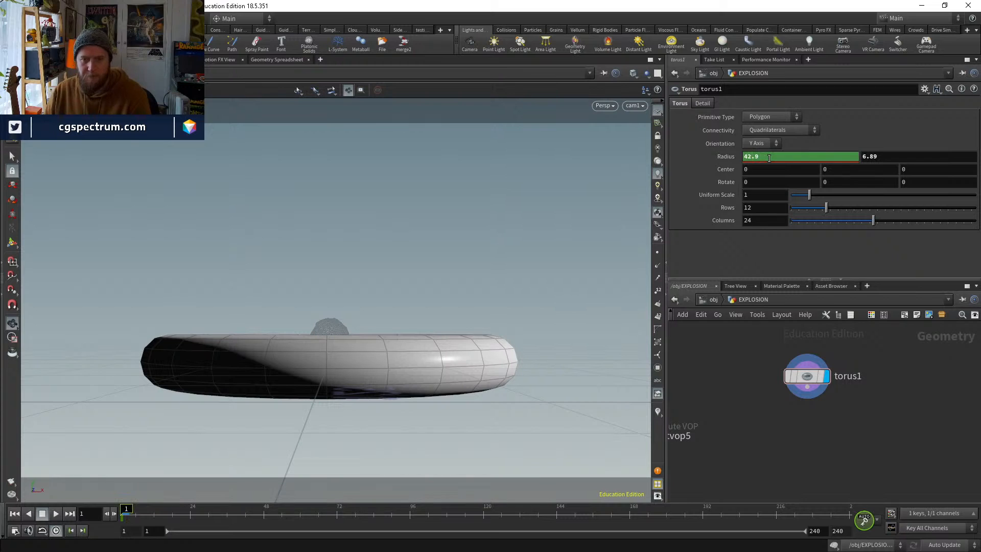
{"action": "type", "text": "0"}
{"action": "key", "text": "Return"}
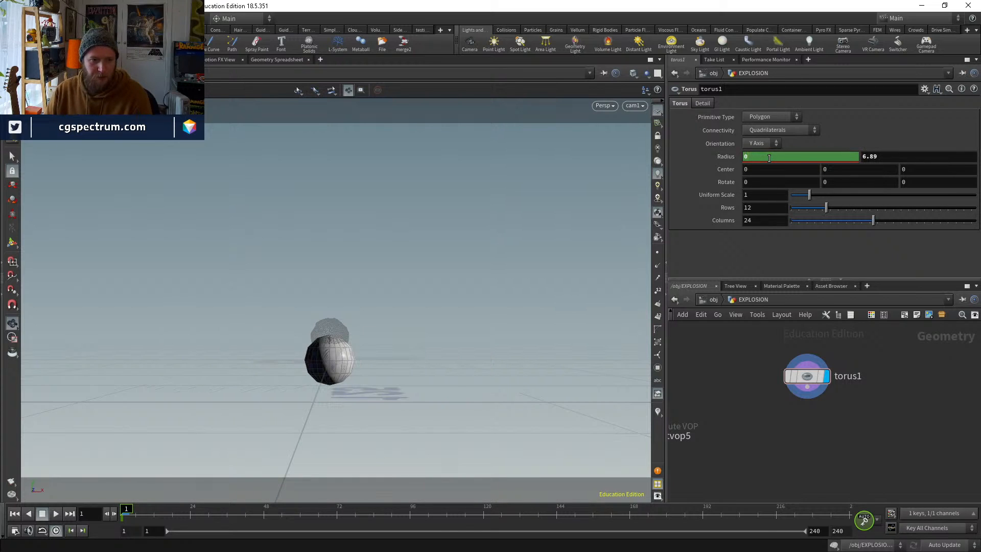
{"action": "left_click", "coordinate": [887, 161]}
{"action": "type", "text": "0"}
{"action": "key", "text": "Return"}
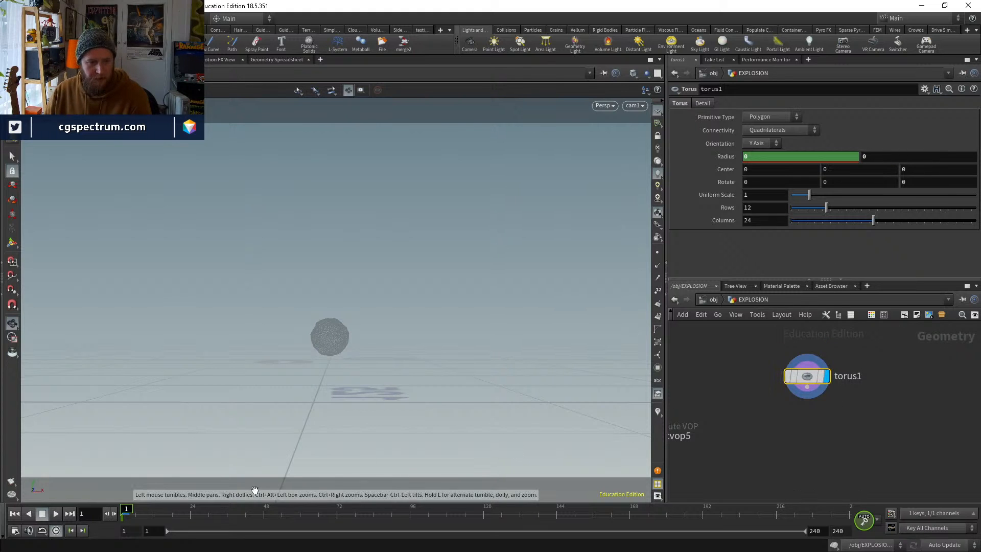
Step through the early frames and keyframe torus1's first radius at 30 on frame 4
{"action": "key", "text": "Right"}
{"action": "key", "text": "Right"}
{"action": "key", "text": "Right"}
{"action": "key", "text": "Right"}
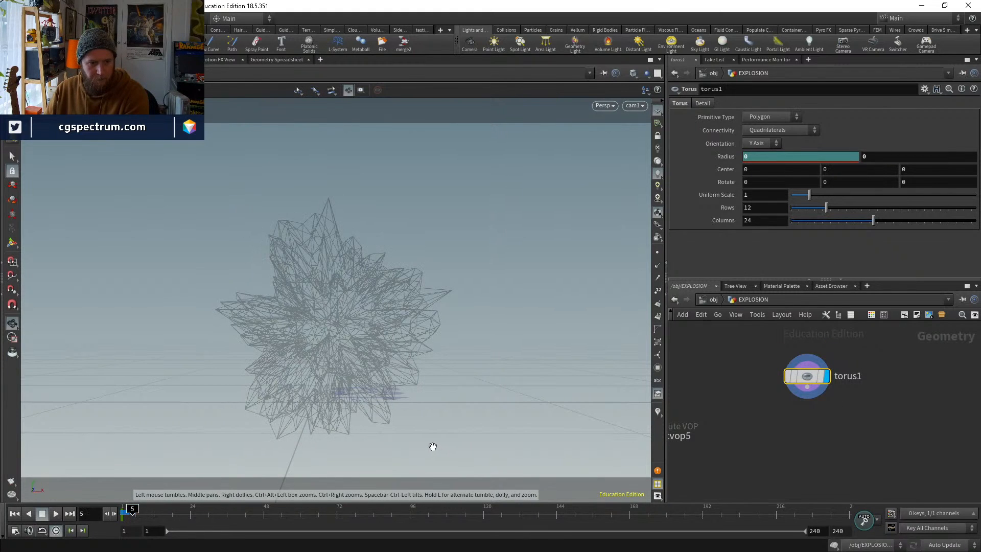
{"action": "key", "text": "Left"}
{"action": "key", "text": "Right"}
{"action": "key", "text": "Left"}
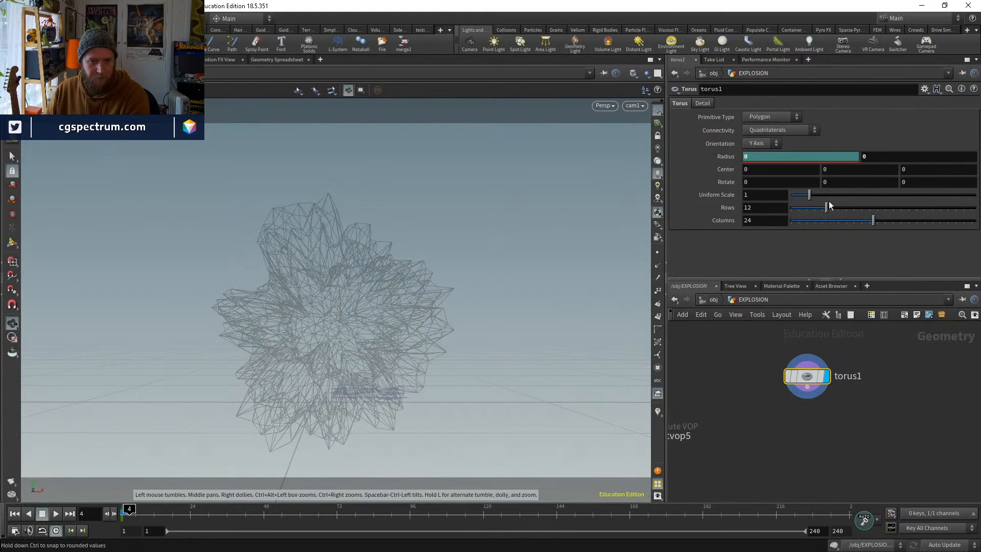
{"action": "type", "text": "30"}
{"action": "key", "text": "Return"}
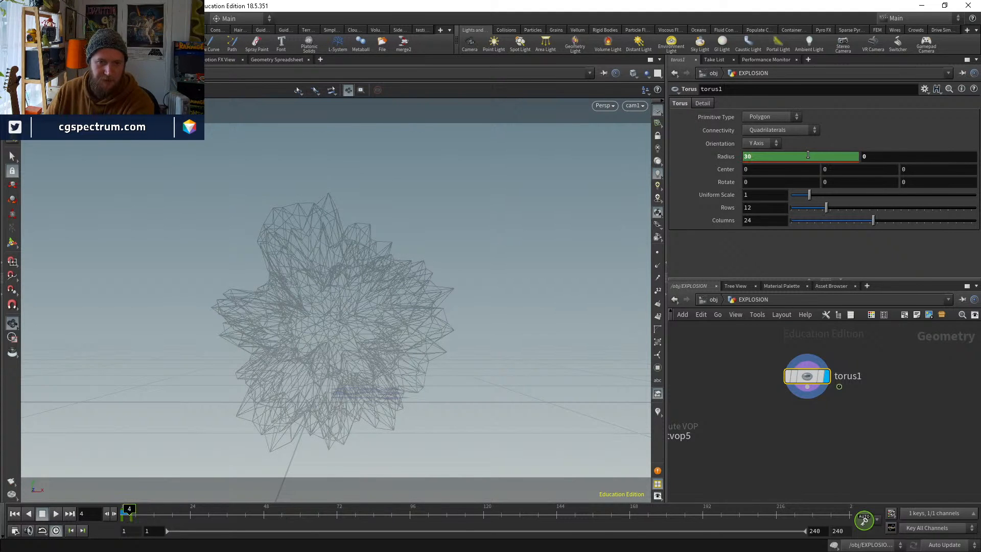
Try a second radius of 10 on torus1 at frame 4, and reset it to 0
{"action": "type", "text": "10"}
{"action": "key", "text": "Return"}
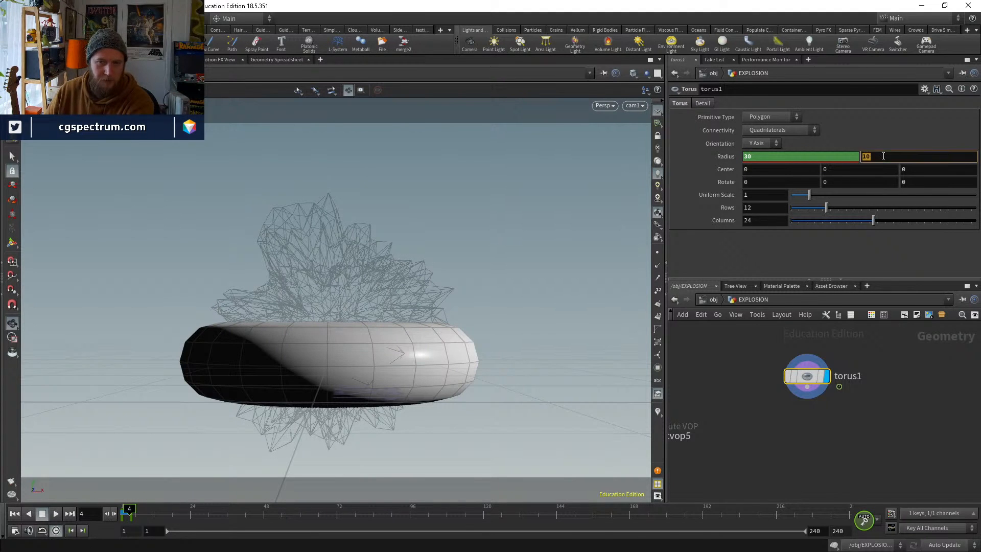
{"action": "type", "text": "0"}
{"action": "key", "text": "Return"}
Keyframe torus1's second radius at 0 on frame 1 and 5 on frame 4
{"action": "left_click_drag", "start_coordinate": [134, 523], "coordinate": [126, 521]}
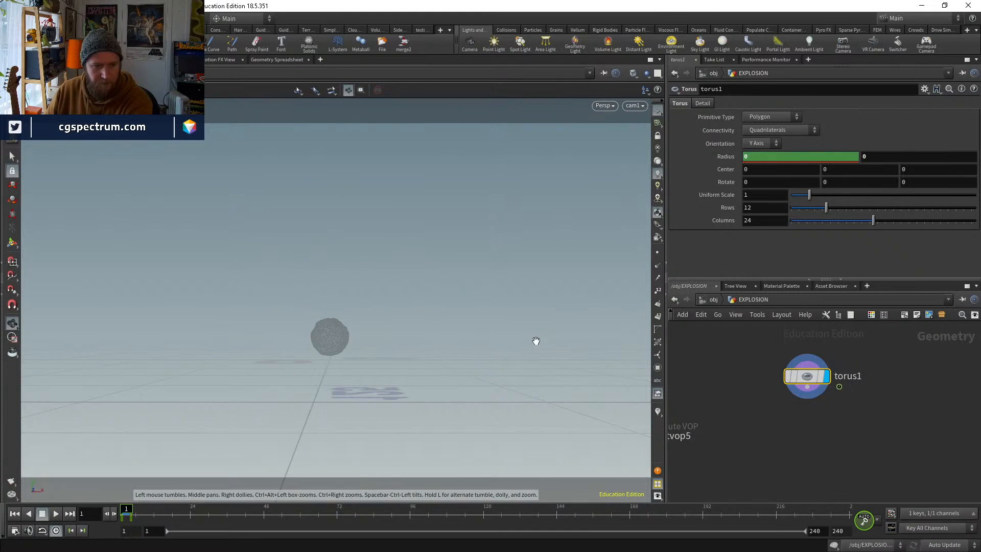
{"action": "left_click", "coordinate": [895, 159], "text": "alt"}
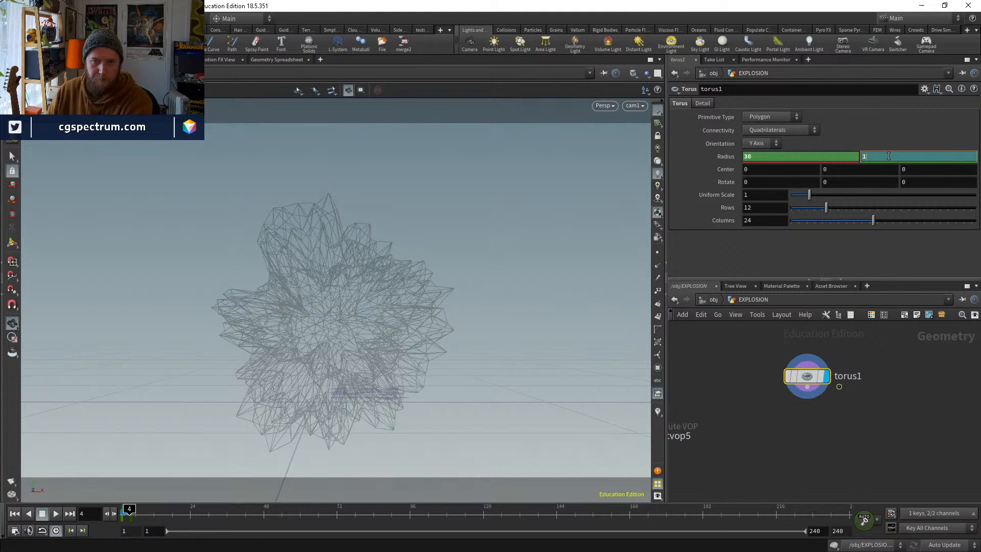
{"action": "key", "text": "Return"}
{"action": "key", "text": "BackSpace"}
{"action": "type", "text": "10"}
{"action": "key", "text": "Return"}
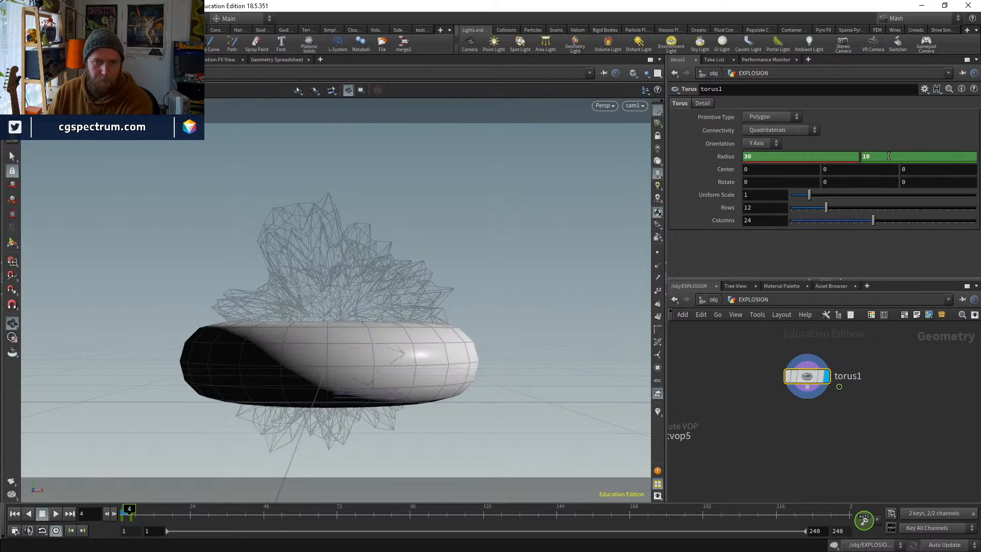
{"action": "key", "text": "ctrl+z"}
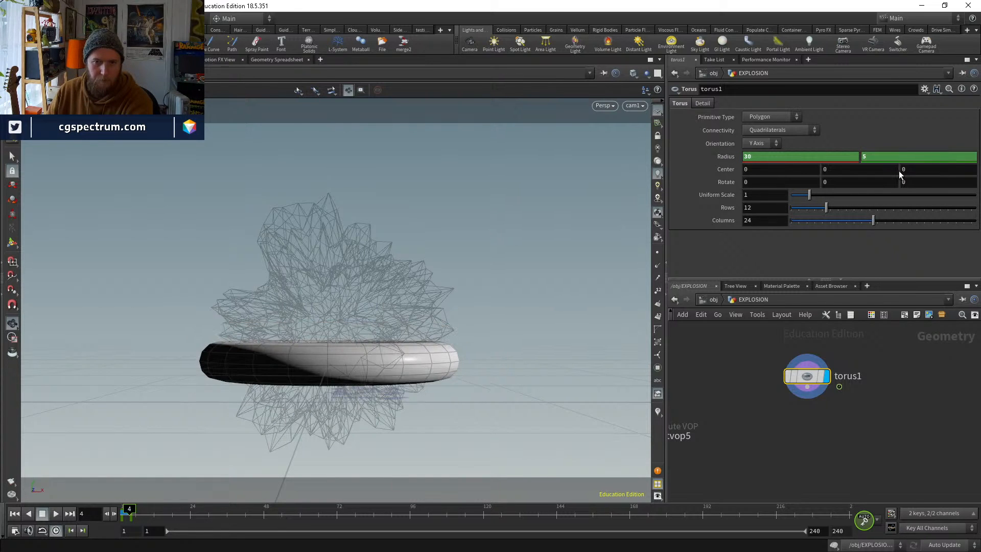
Set torus1's first radius keyframe at frame 4 to 40
{"action": "left_click", "coordinate": [915, 413]}
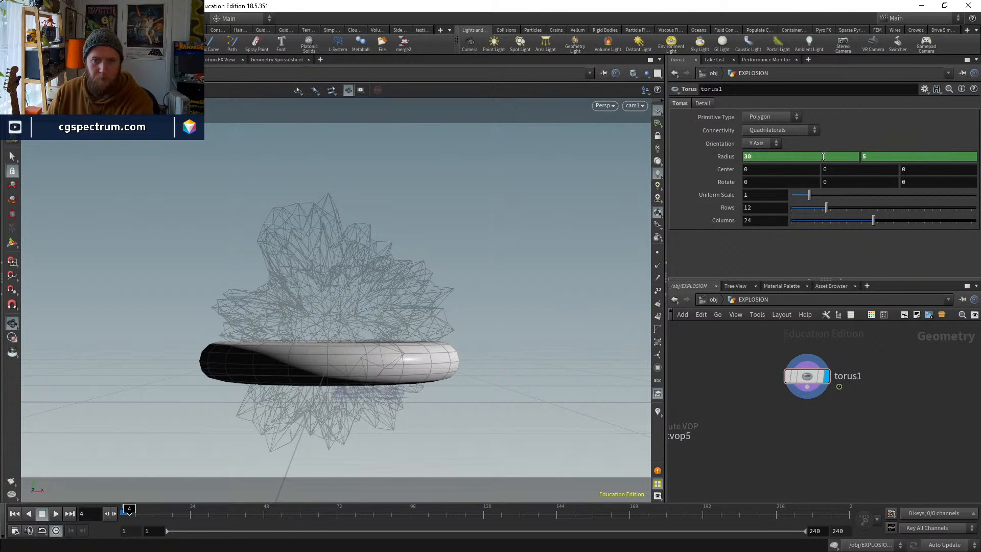
{"action": "type", "text": "40"}
{"action": "key", "text": "Return"}
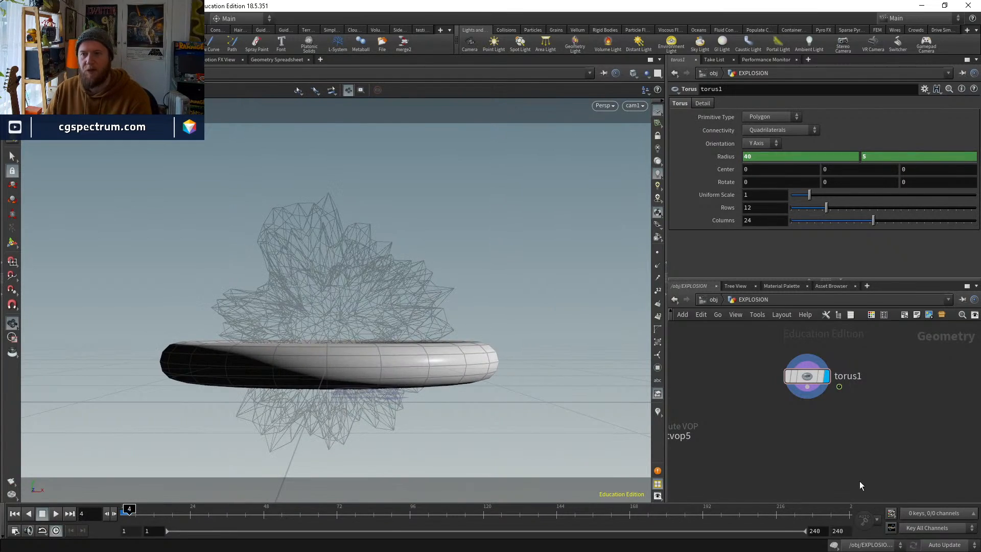
{"action": "left_click_drag", "start_coordinate": [379, 311], "coordinate": [444, 312], "text": "alt"}
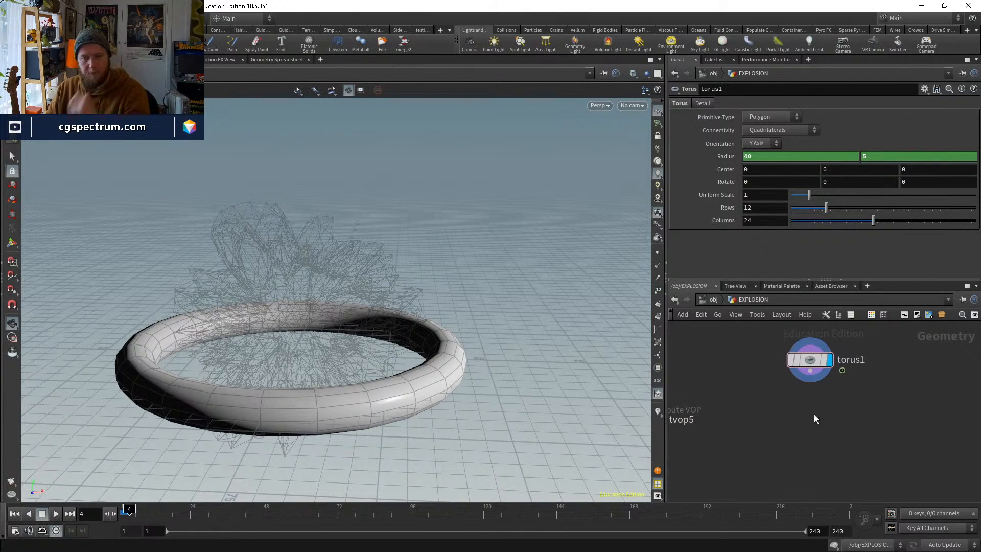
Check the noise network inside pointvop1 and paste a copy of that Attribute VOP below torus1
{"action": "middle_click_drag", "start_coordinate": [732, 460], "coordinate": [952, 429]}
{"action": "middle_click_drag", "start_coordinate": [847, 333], "coordinate": [843, 402]}
{"action": "double_click", "coordinate": [756, 375]}
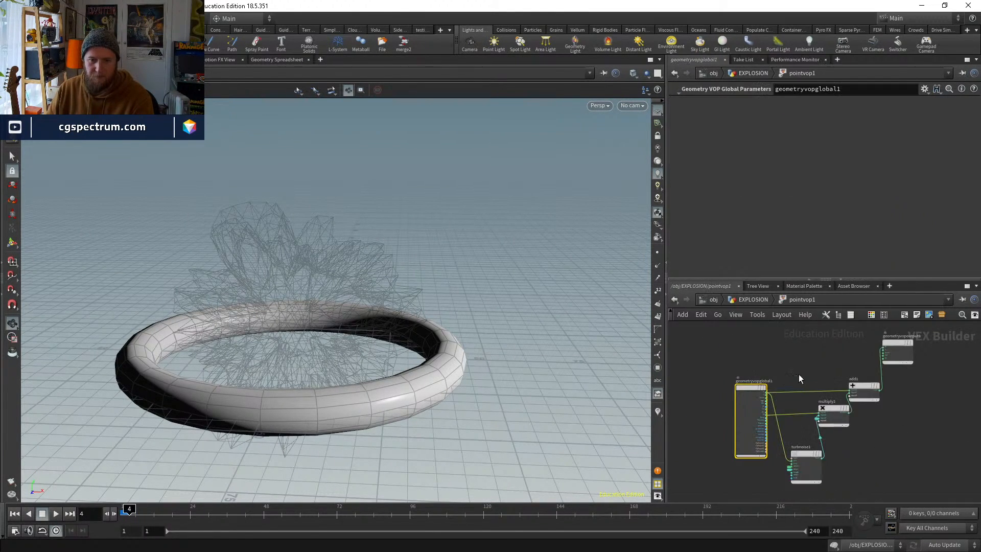
{"action": "left_click", "coordinate": [750, 301]}
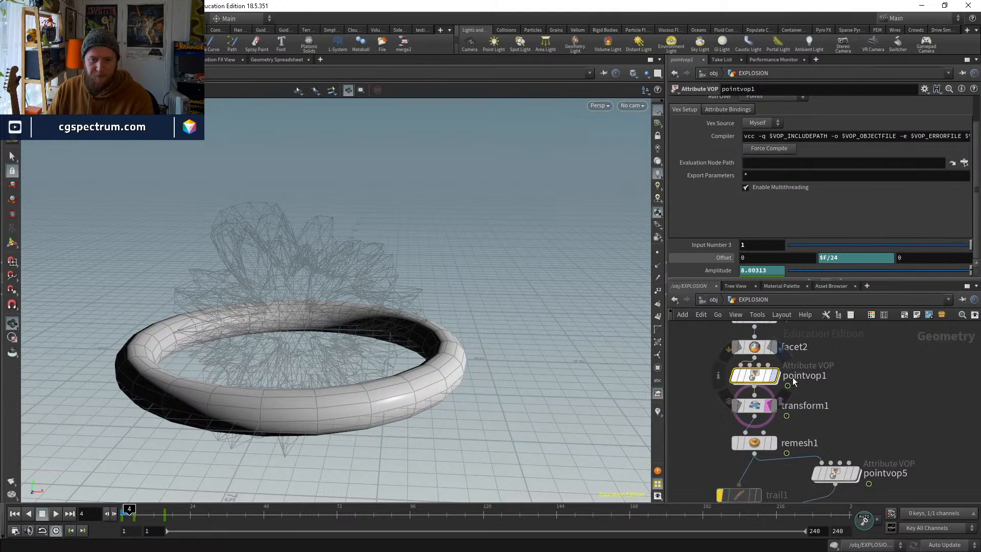
{"action": "middle_click_drag", "start_coordinate": [940, 417], "coordinate": [714, 409]}
{"action": "middle_click_drag", "start_coordinate": [793, 451], "coordinate": [770, 409]}
{"action": "key", "text": "ctrl+v"}
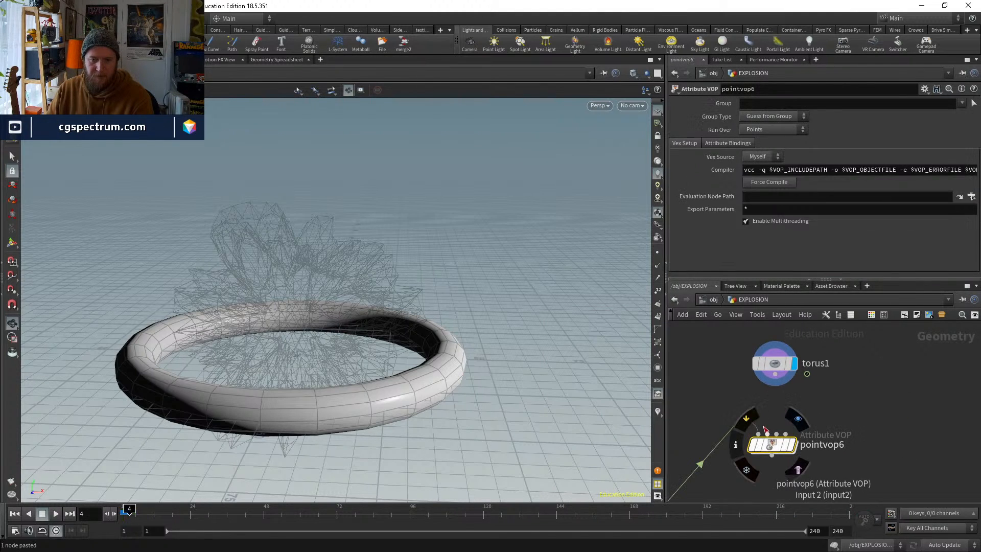
Wire torus1 into the first input of the pasted Attribute VOP, display it and place it directly beneath the torus
{"action": "left_click", "coordinate": [758, 434]}
{"action": "left_click", "coordinate": [775, 374]}
{"action": "left_click", "coordinate": [792, 449]}
{"action": "left_click_drag", "start_coordinate": [772, 446], "coordinate": [775, 418]}
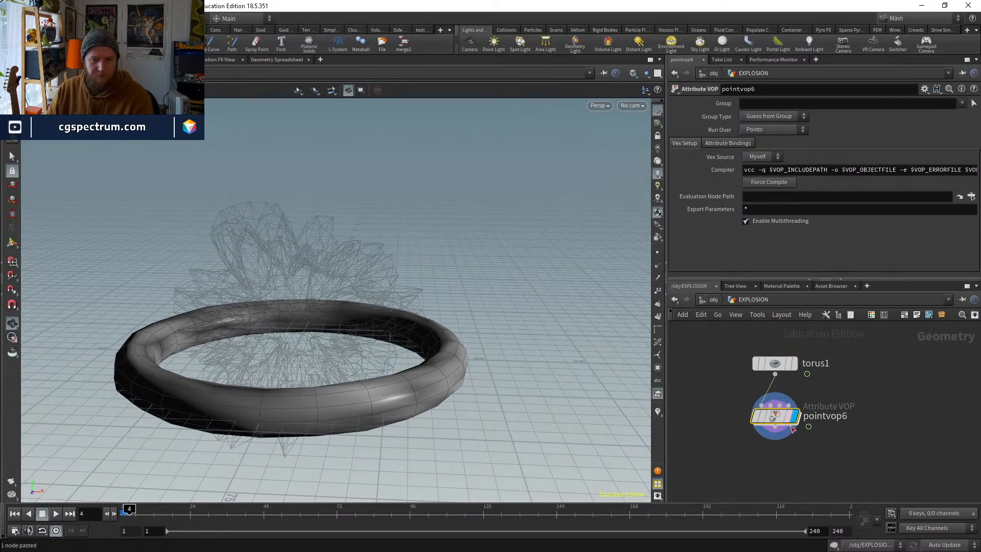
Insert a Facet node between torus1 and the Attribute VOP with Pre-Compute Normals enabled
{"action": "left_click_drag", "start_coordinate": [780, 363], "coordinate": [772, 343]}
{"action": "key", "text": "Tab"}
{"action": "type", "text": "facet"}
{"action": "key", "text": "Return"}
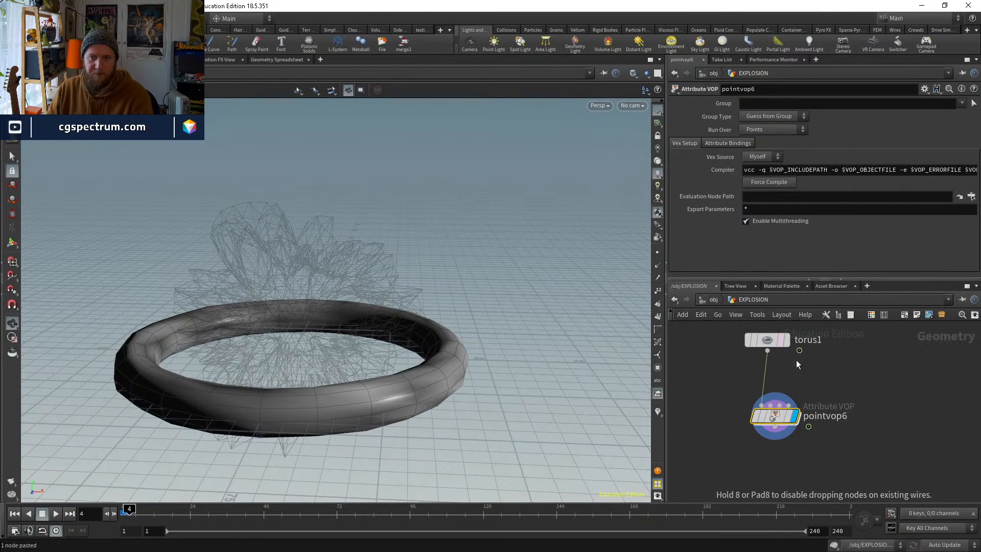
{"action": "left_click", "coordinate": [775, 382]}
{"action": "left_click", "coordinate": [765, 127]}
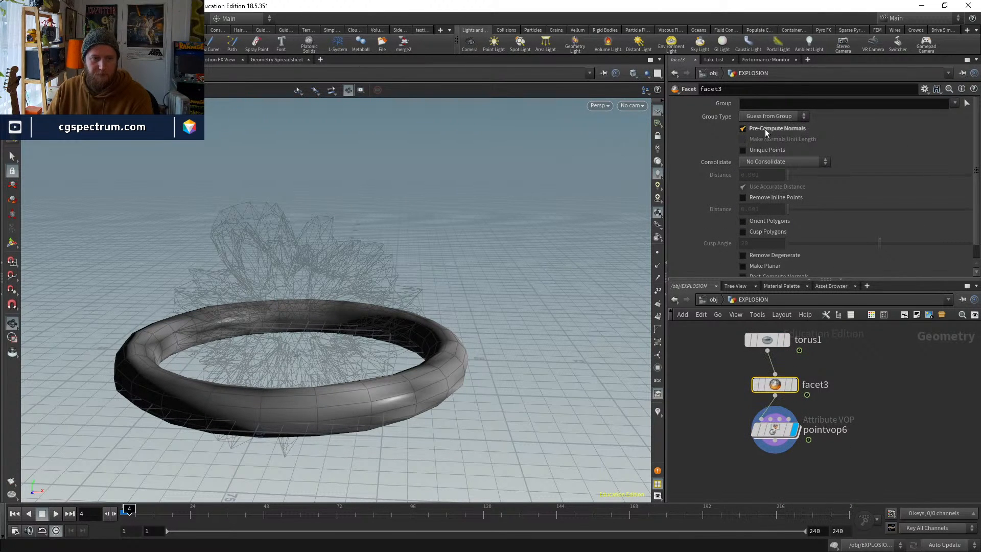
Promote the multiply node's third input in the torus's Attribute VOP and set Input Number 3 to 22
{"action": "double_click", "coordinate": [779, 433]}
{"action": "scroll", "coordinate": [802, 400], "scroll_direction": "up", "scroll_amount": 5}
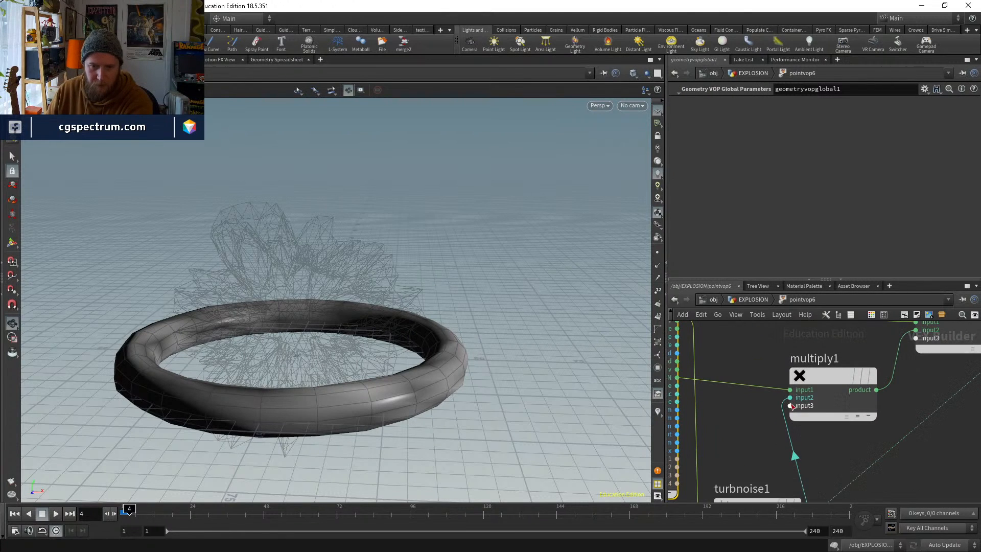
{"action": "left_click", "coordinate": [753, 299]}
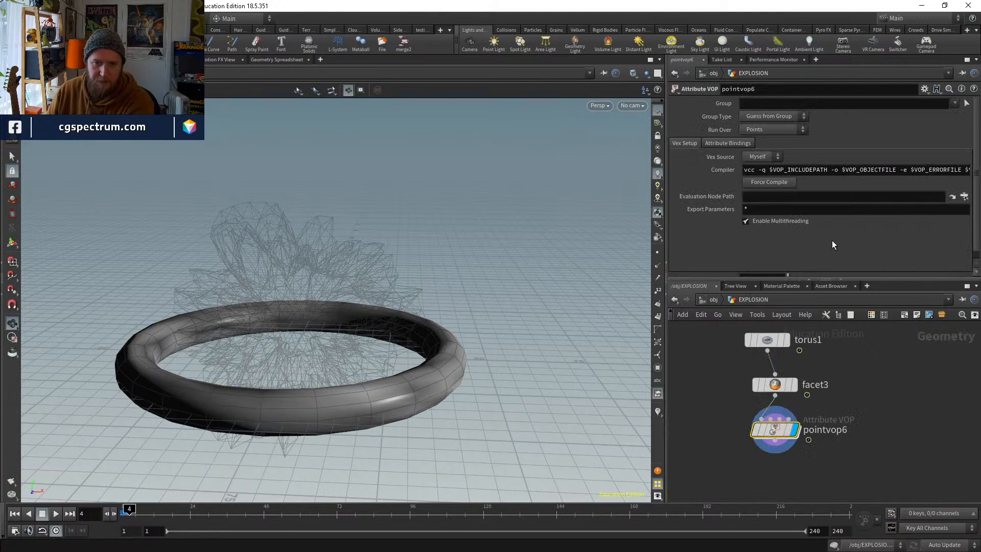
{"action": "scroll", "coordinate": [832, 240], "scroll_direction": "down", "scroll_amount": 1}
{"action": "mouse_move", "coordinate": [769, 275]}
{"action": "middle_mouse_down"}
{"action": "mouse_move", "coordinate": [759, 266]}
{"action": "mouse_move", "coordinate": [748, 287]}
{"action": "mouse_move", "coordinate": [761, 263]}
{"action": "mouse_move", "coordinate": [752, 266]}
{"action": "middle_mouse_up"}
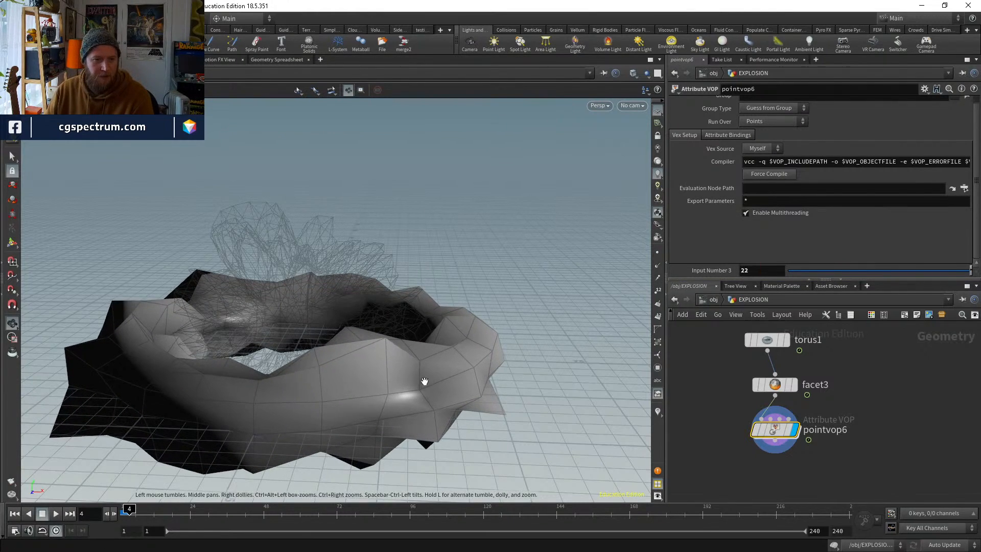
{"action": "left_click_drag", "start_coordinate": [427, 379], "coordinate": [584, 380]}
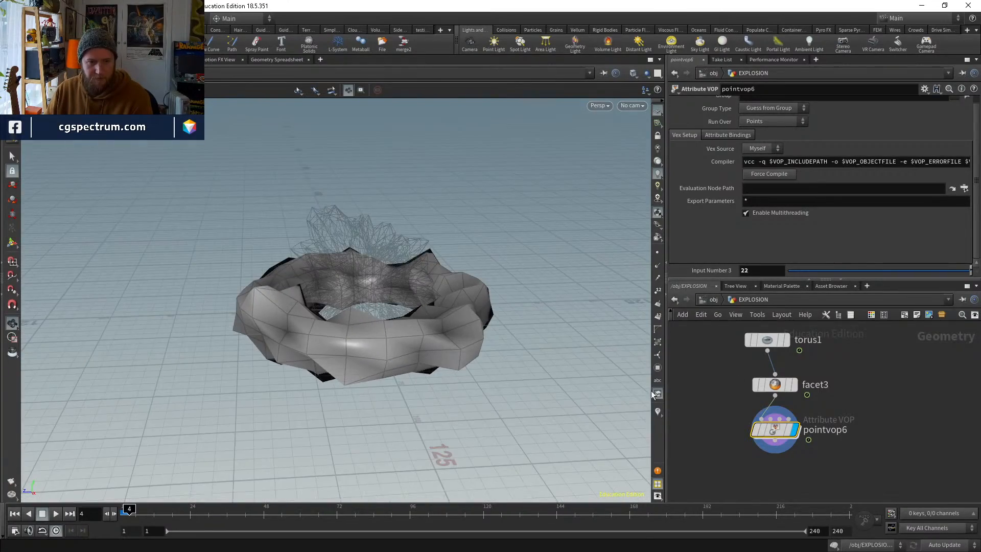
{"action": "left_click_drag", "start_coordinate": [478, 356], "coordinate": [513, 357]}
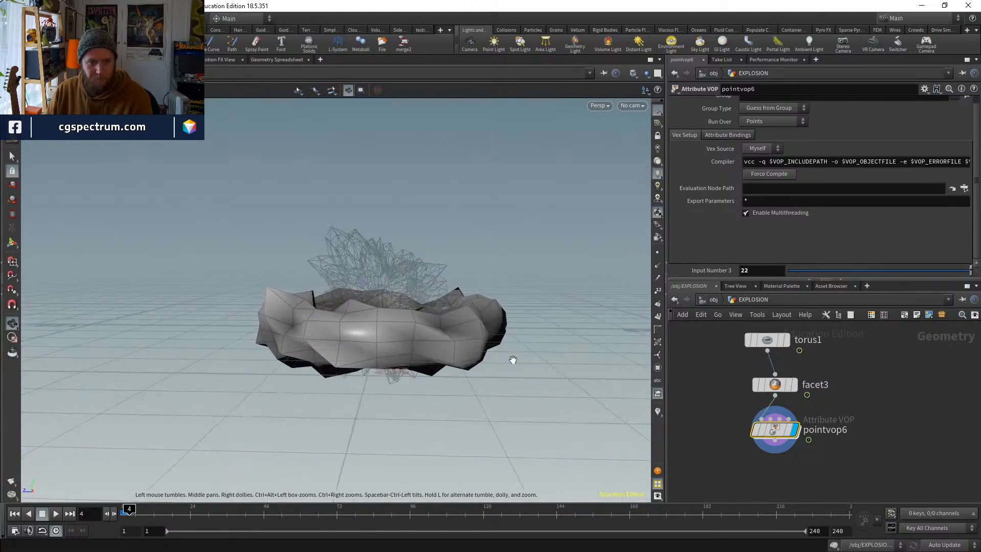
Review turbnoise1's settings inside the torus's Attribute VOP and examine the displaced ring from the side and above
{"action": "double_click", "coordinate": [774, 429]}
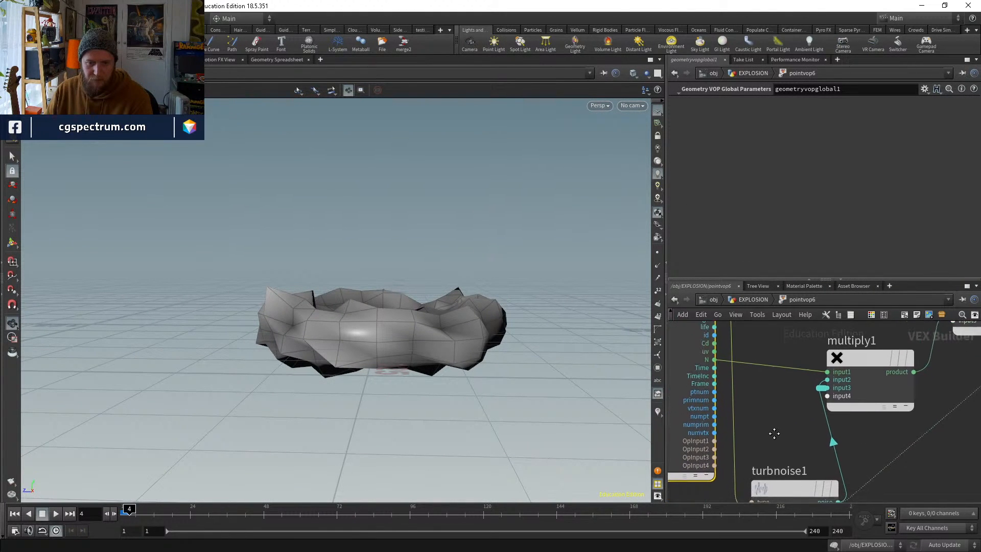
{"action": "left_click", "coordinate": [782, 468]}
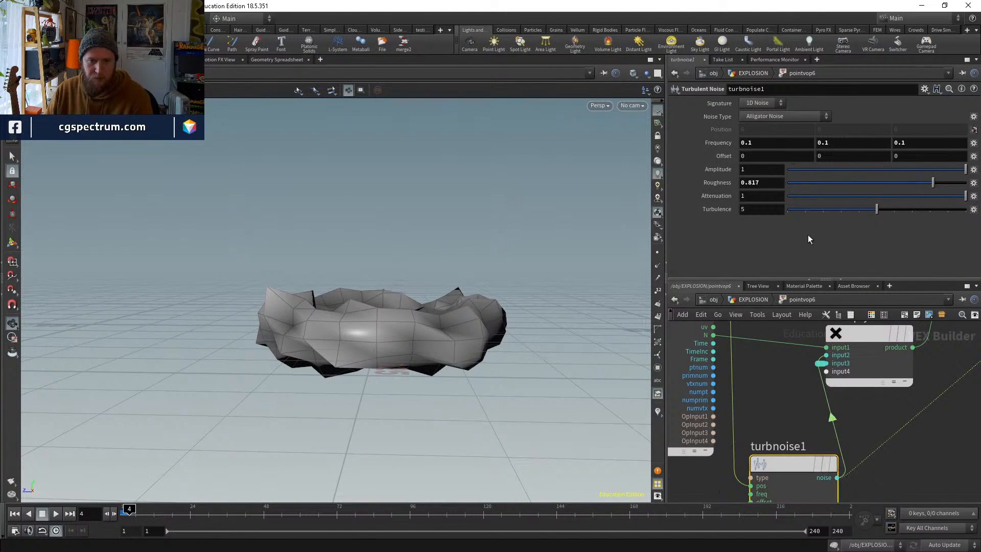
{"action": "left_click", "coordinate": [755, 124]}
{"action": "mouse_move", "coordinate": [506, 307]}
{"action": "left_mouse_down"}
{"action": "mouse_move", "coordinate": [470, 313]}
{"action": "mouse_move", "coordinate": [558, 281]}
{"action": "mouse_move", "coordinate": [547, 278]}
{"action": "mouse_move", "coordinate": [550, 294]}
{"action": "left_mouse_up"}
{"action": "left_click", "coordinate": [755, 114]}
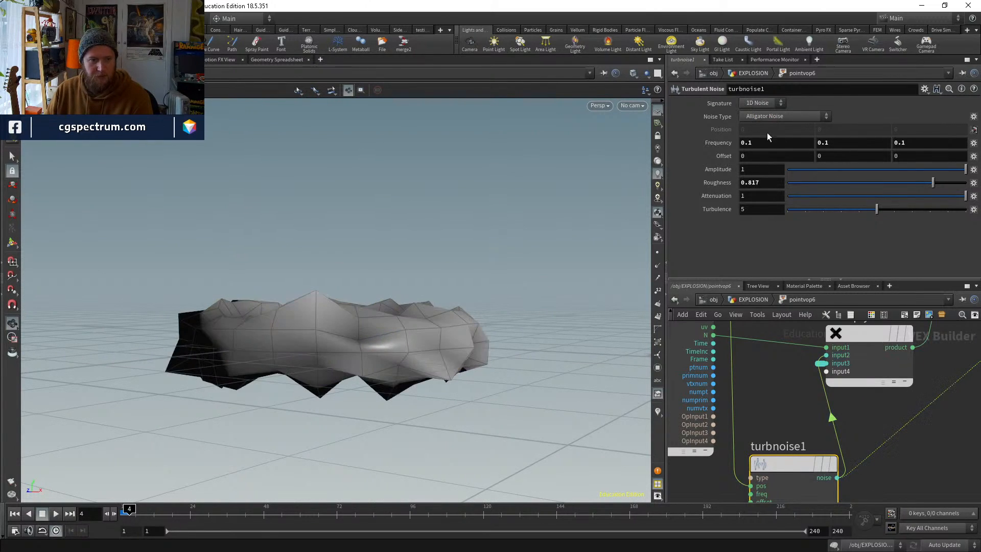
{"action": "left_click_drag", "start_coordinate": [486, 254], "coordinate": [424, 328]}
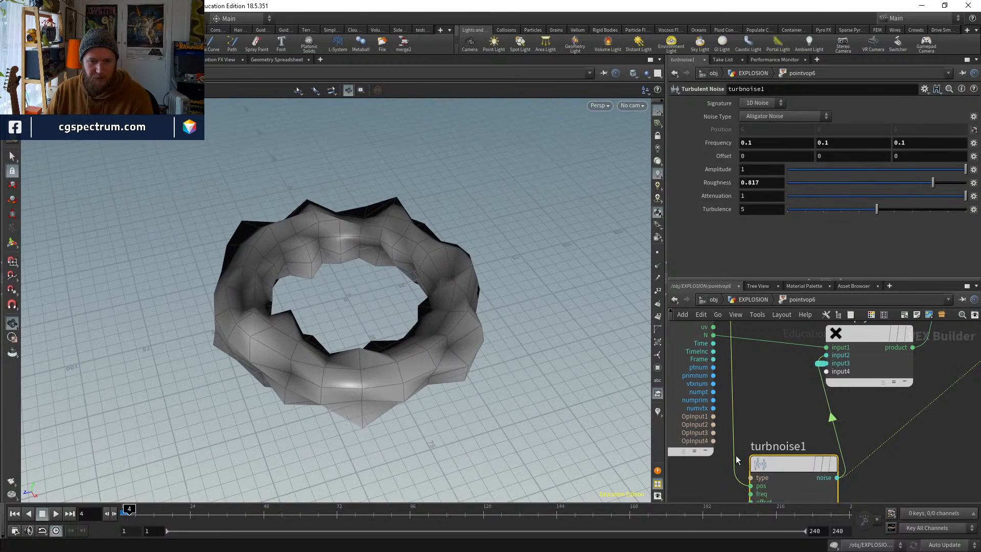
Cycle multiply1's input order back to N, noise, input3 and set turbnoise1's Frequency to 1.7 on all three axes
{"action": "left_click", "coordinate": [854, 335]}
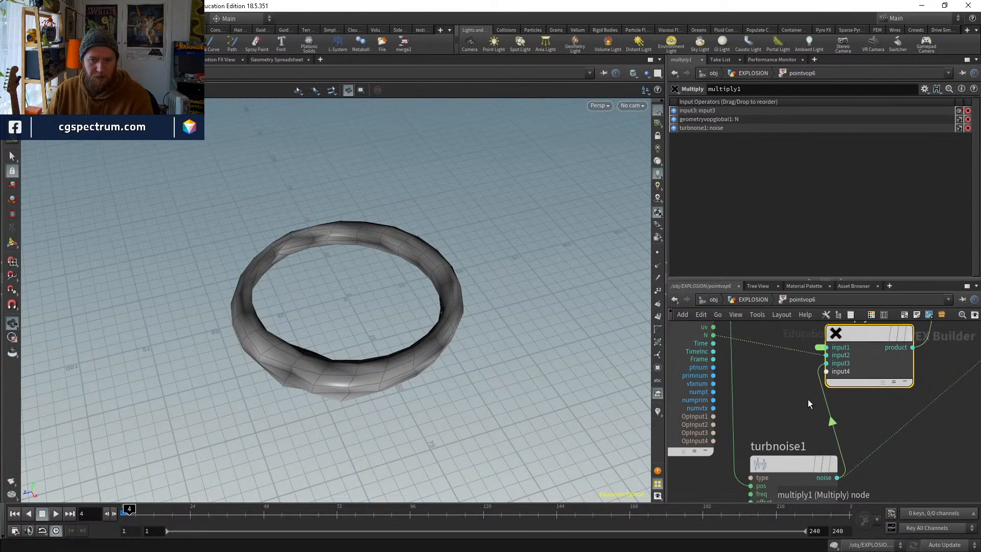
{"action": "key", "text": "shift+r"}
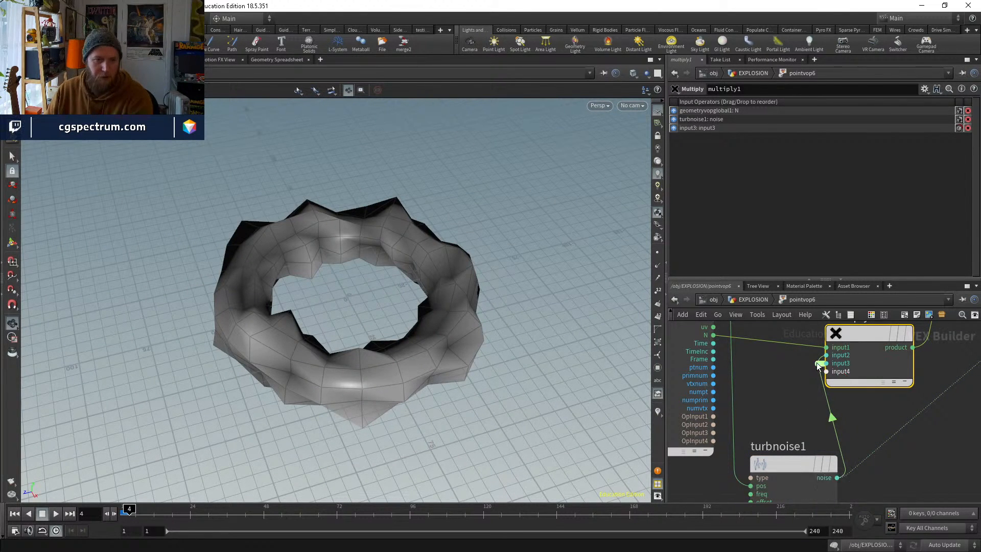
{"action": "left_click", "coordinate": [801, 460]}
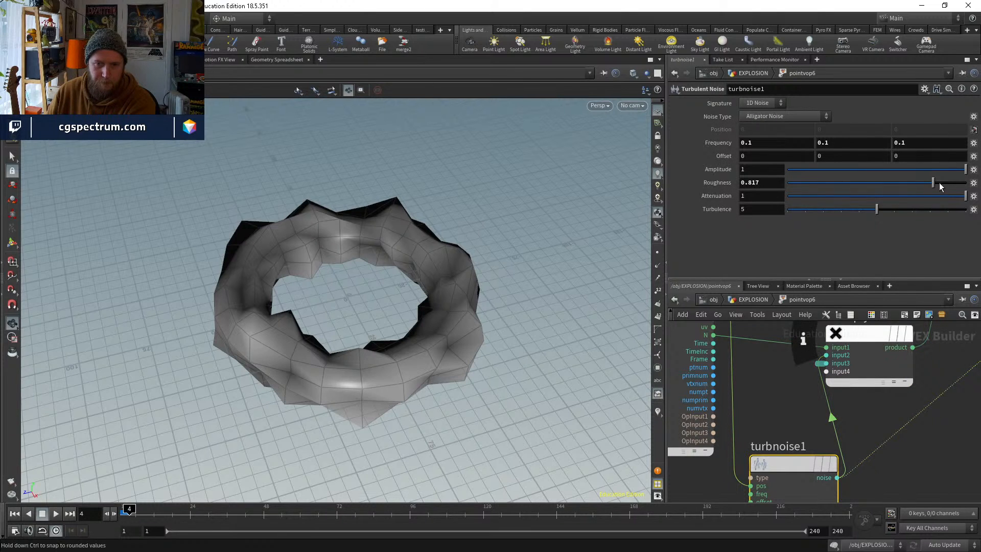
{"action": "mouse_move", "coordinate": [723, 146]}
{"action": "middle_mouse_down"}
{"action": "mouse_move", "coordinate": [850, 125]}
{"action": "mouse_move", "coordinate": [722, 130]}
{"action": "middle_mouse_up"}
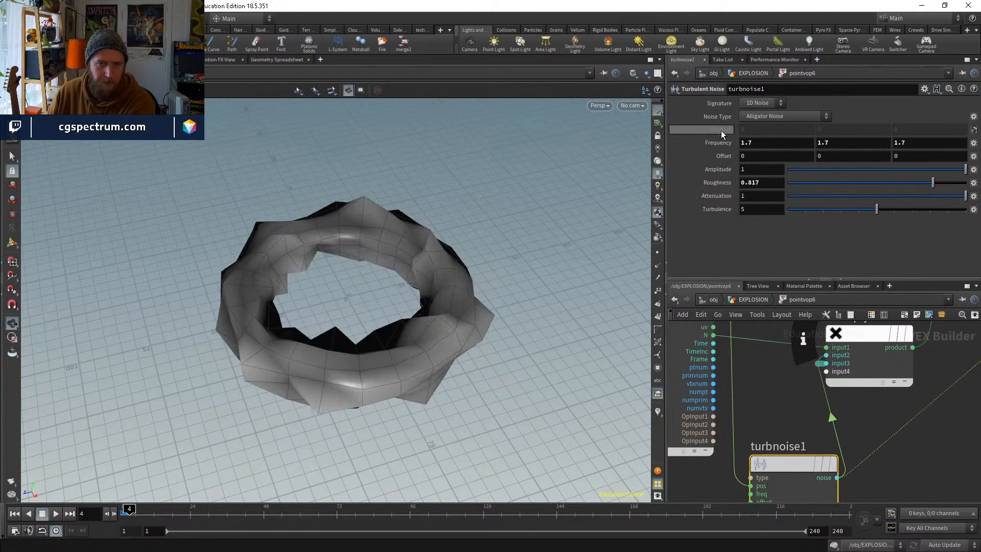
Try Original Perlin Noise as turbnoise1's noise type, inspect the ring, and switch back to Alligator Noise
{"action": "left_click", "coordinate": [770, 115]}
{"action": "left_click", "coordinate": [767, 137]}
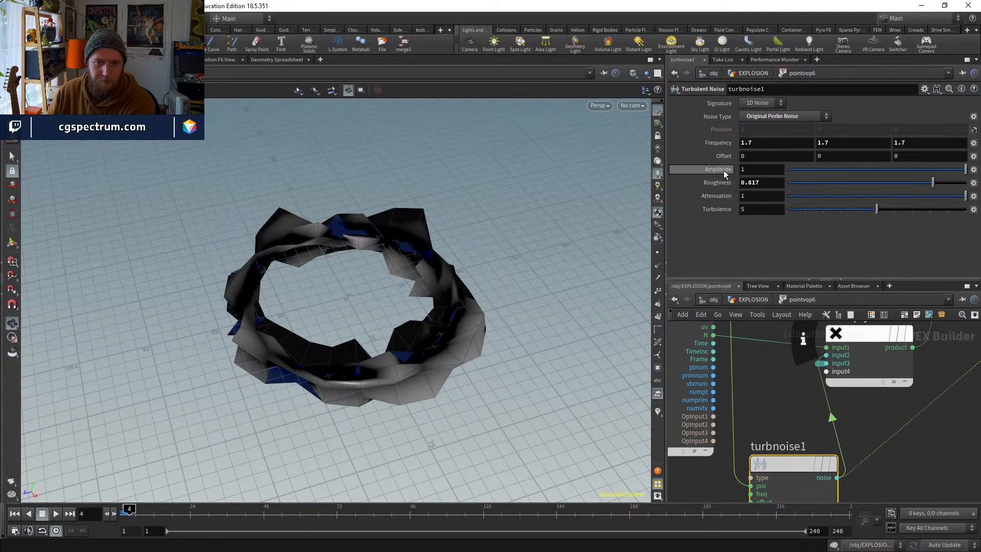
{"action": "left_click_drag", "start_coordinate": [419, 306], "coordinate": [467, 340]}
{"action": "left_click", "coordinate": [763, 117]}
{"action": "left_click", "coordinate": [780, 157]}
Set turbnoise1's Amplitude to 1.1 and inspect the displaced ring from the side
{"action": "middle_click_drag", "start_coordinate": [710, 169], "coordinate": [692, 186]}
{"action": "left_click_drag", "start_coordinate": [296, 355], "coordinate": [366, 304]}
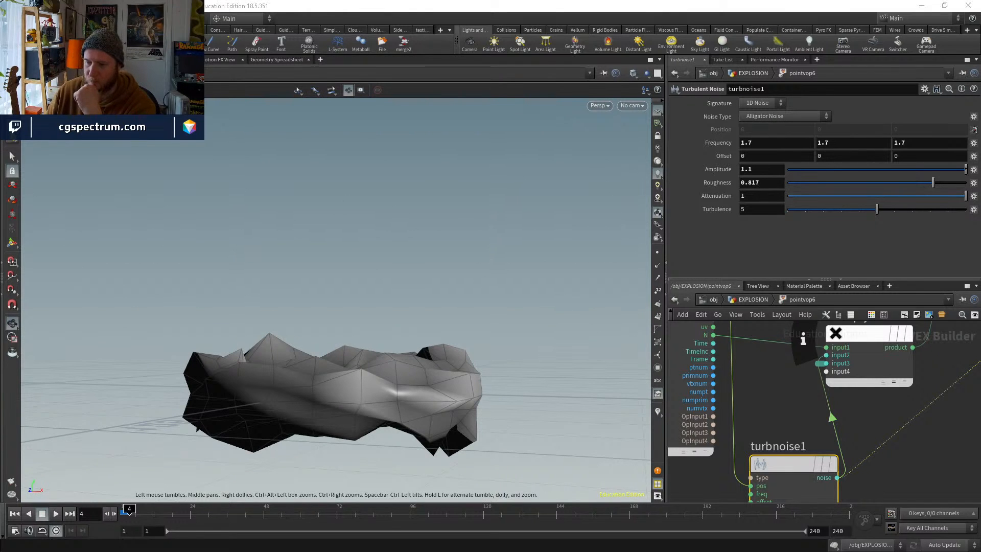
Switch to the browser, examine the Operation Desert Rock nuclear detonation photo as reference for the dust ring, and return to Houdini
{"action": "key", "text": "alt+Tab"}
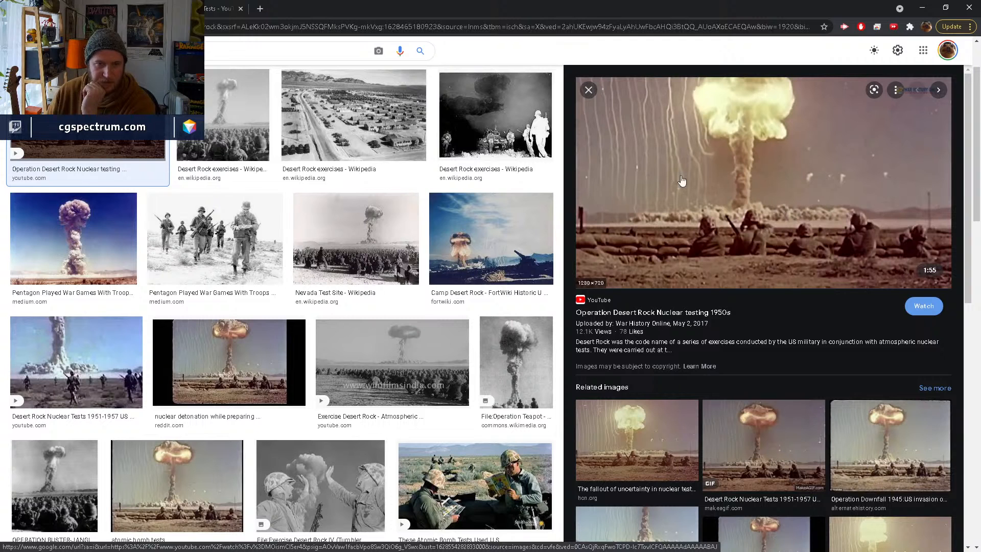
{"action": "left_click", "coordinate": [228, 370]}
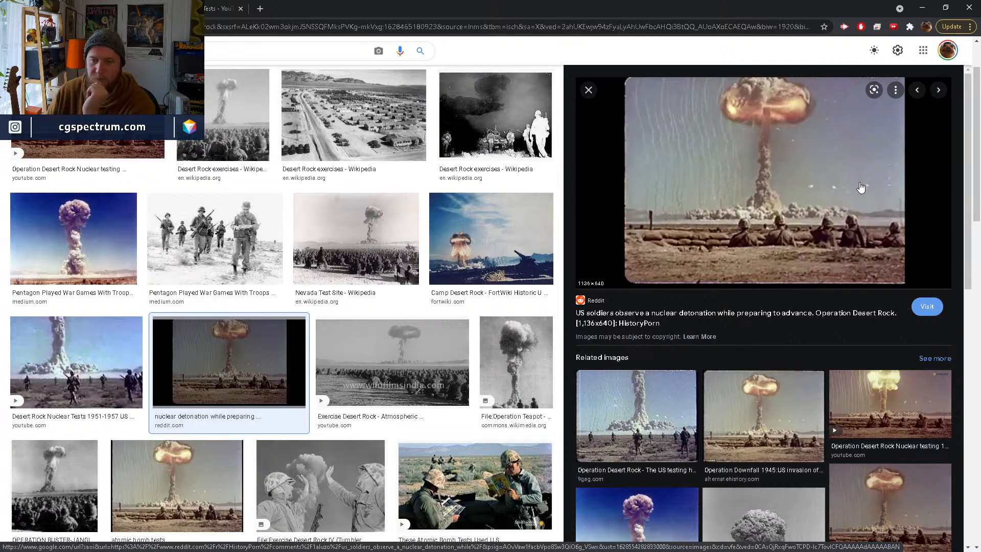
{"action": "left_click", "coordinate": [921, 8]}
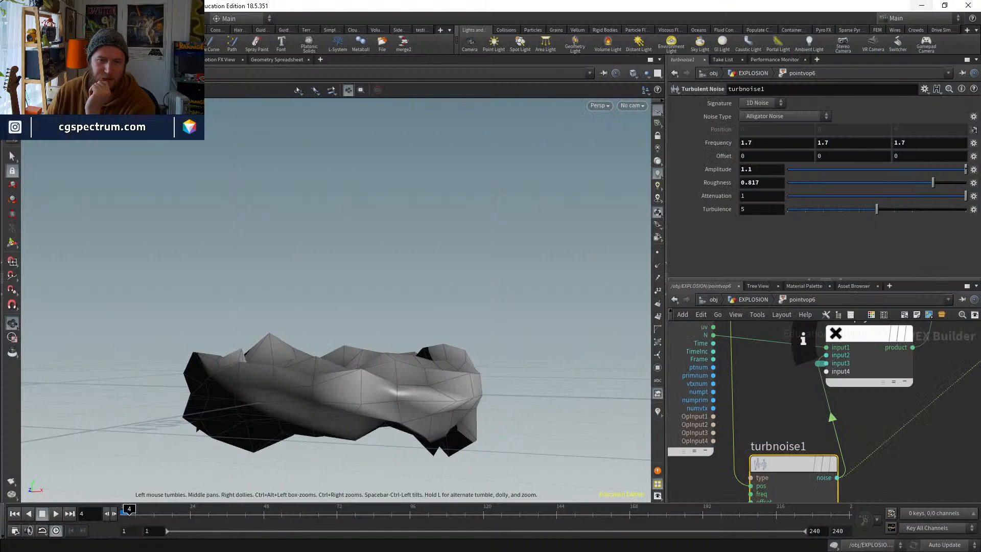
Add a Mountain node beside the Attribute VOP in the EXPLOSION network, feed it from facet3 and display it
{"action": "scroll", "coordinate": [896, 444], "scroll_direction": "down", "scroll_amount": 2}
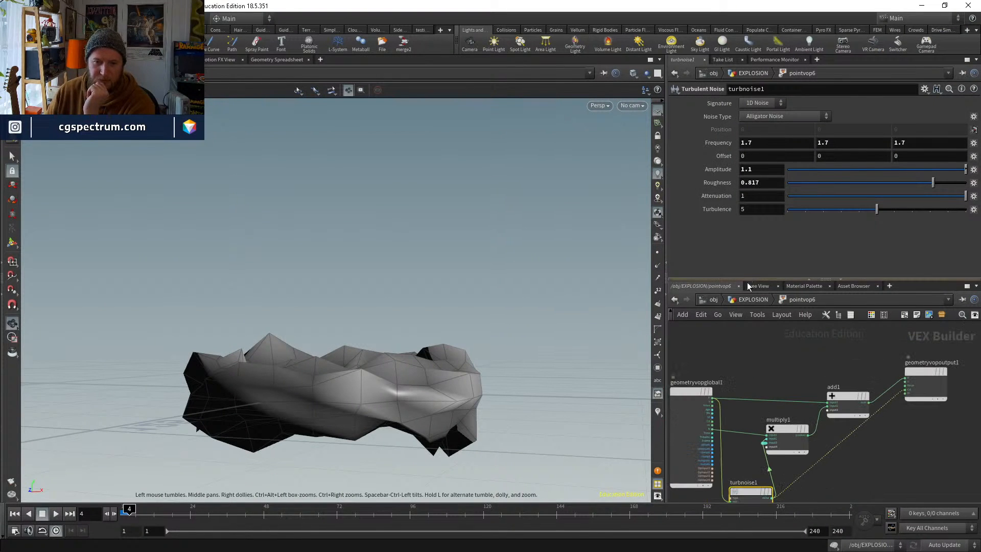
{"action": "left_click", "coordinate": [752, 299]}
{"action": "key", "text": "Tab"}
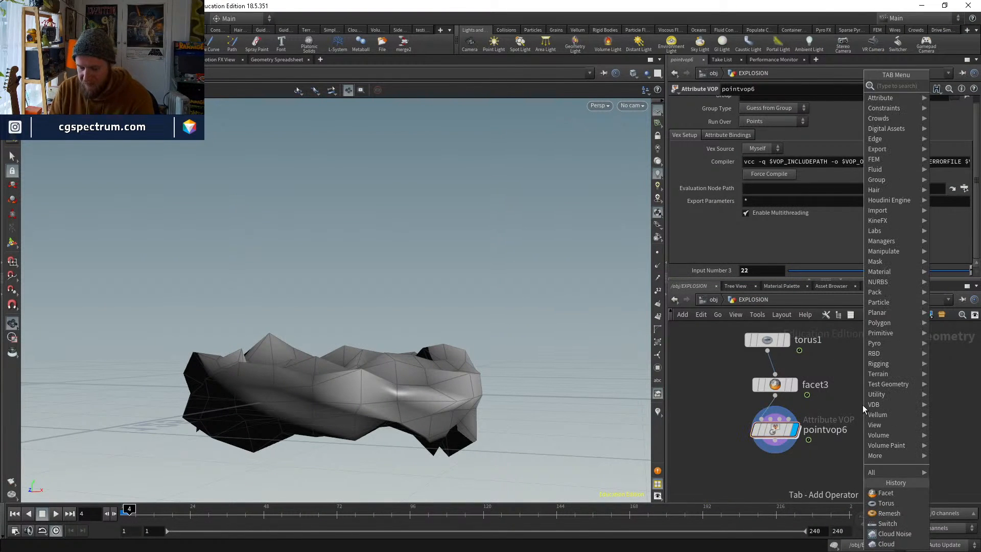
{"action": "type", "text": "mou"}
{"action": "key", "text": "Return"}
{"action": "left_click", "coordinate": [862, 405]}
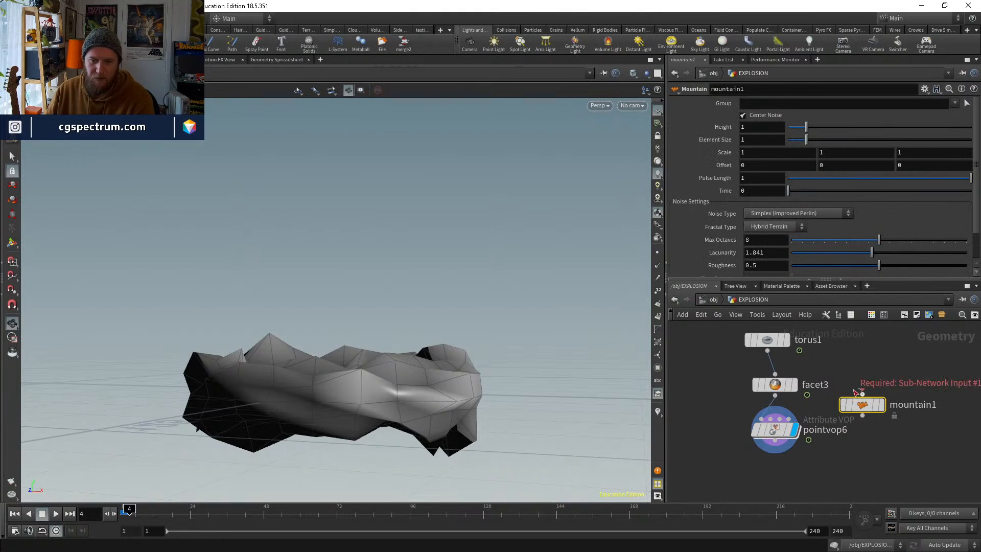
{"action": "left_click", "coordinate": [877, 407]}
{"action": "left_click_drag", "start_coordinate": [865, 406], "coordinate": [893, 417]}
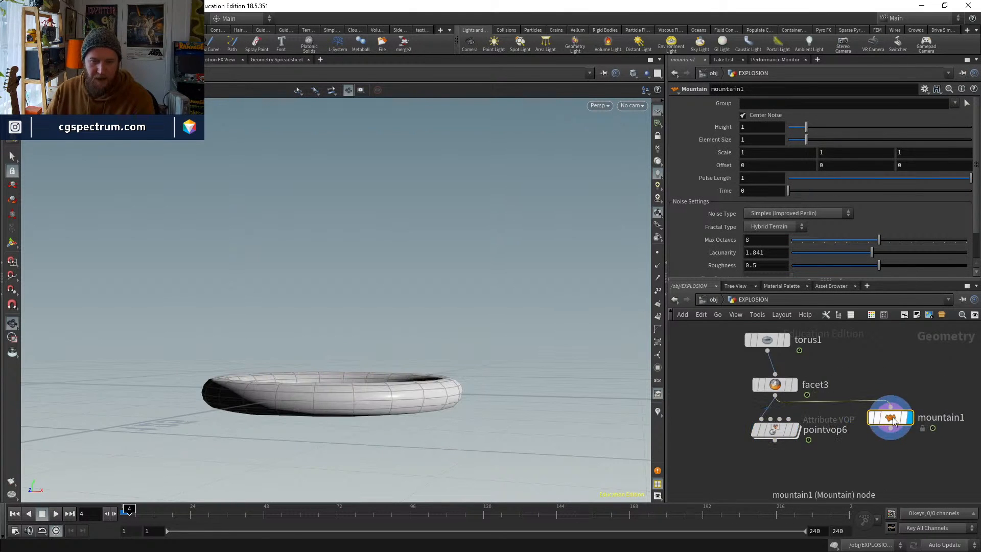
Open the attribute VOP network inside mountain1 and select its unified noise node for inspection
{"action": "double_click", "coordinate": [893, 420]}
{"action": "scroll", "coordinate": [855, 441], "scroll_direction": "up", "scroll_amount": 5}
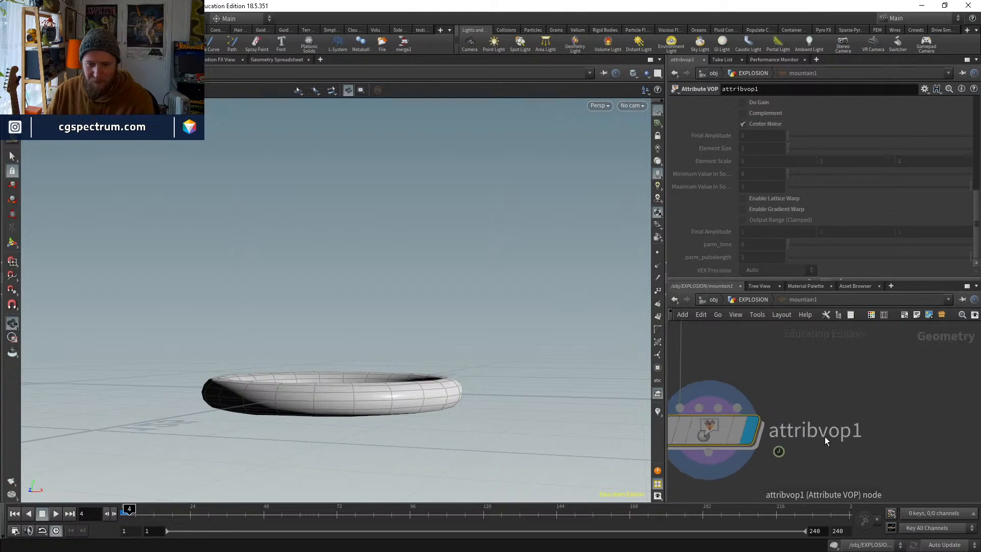
{"action": "middle_click_drag", "start_coordinate": [825, 436], "coordinate": [891, 435]}
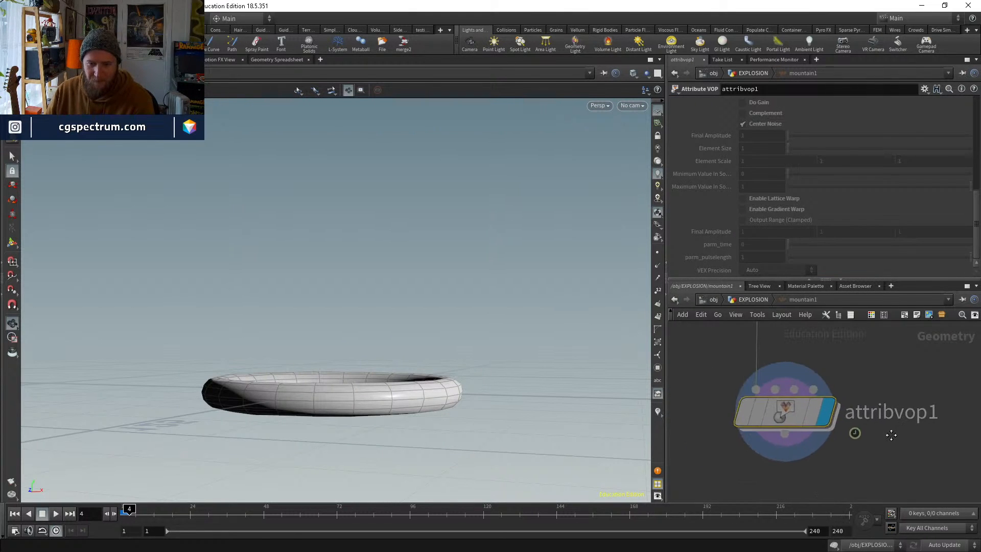
{"action": "double_click", "coordinate": [787, 429]}
{"action": "scroll", "coordinate": [807, 394], "scroll_direction": "up", "scroll_amount": 6}
{"action": "left_click", "coordinate": [805, 400]}
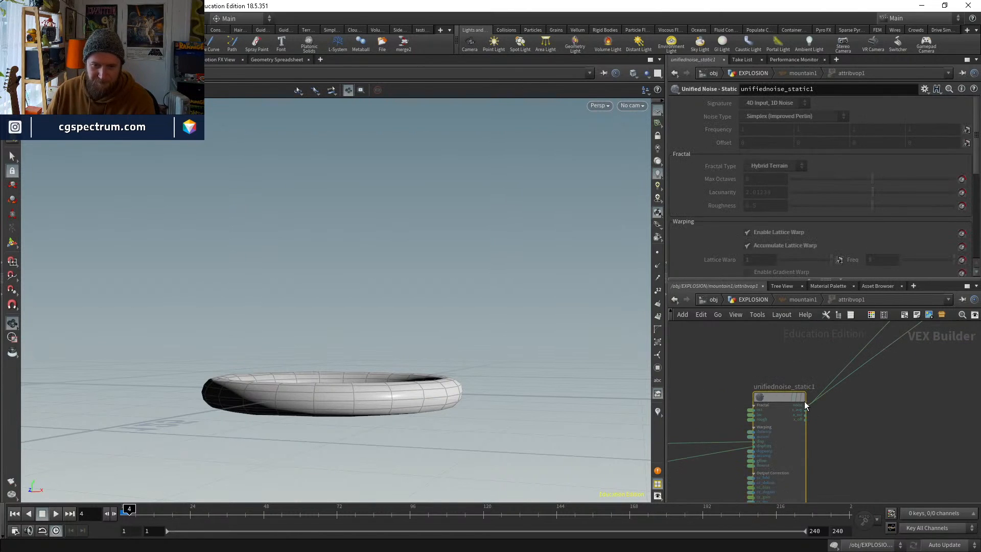
Trace mountain1's noise output through the fit, switch and multiply nodes to add1, and return to the EXPLOSION network
{"action": "scroll", "coordinate": [862, 411], "scroll_direction": "down", "scroll_amount": 3}
{"action": "middle_click_drag", "start_coordinate": [914, 356], "coordinate": [787, 482]}
{"action": "scroll", "coordinate": [867, 375], "scroll_direction": "up", "scroll_amount": 4}
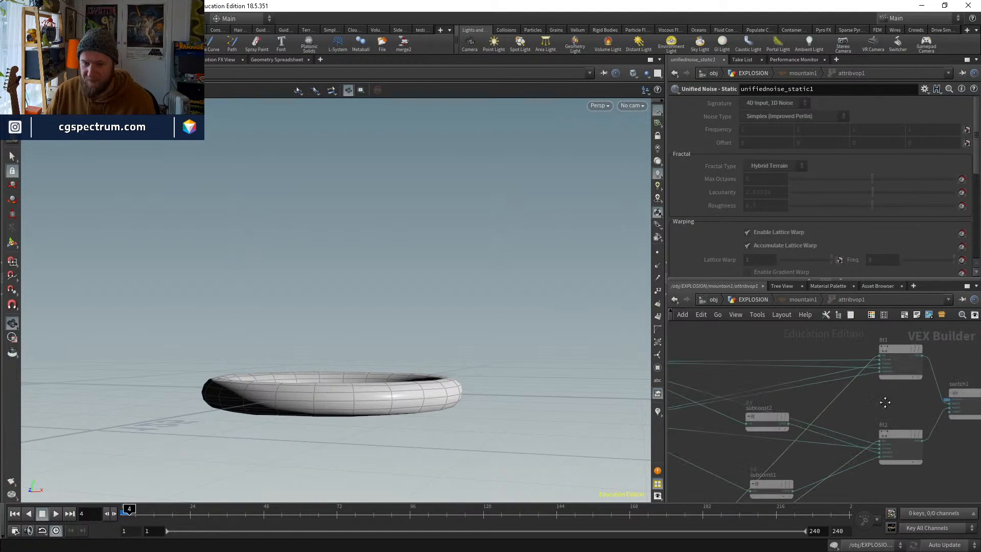
{"action": "middle_click_drag", "start_coordinate": [884, 402], "coordinate": [750, 413]}
{"action": "middle_click_drag", "start_coordinate": [918, 449], "coordinate": [643, 413]}
{"action": "middle_click", "coordinate": [841, 435]}
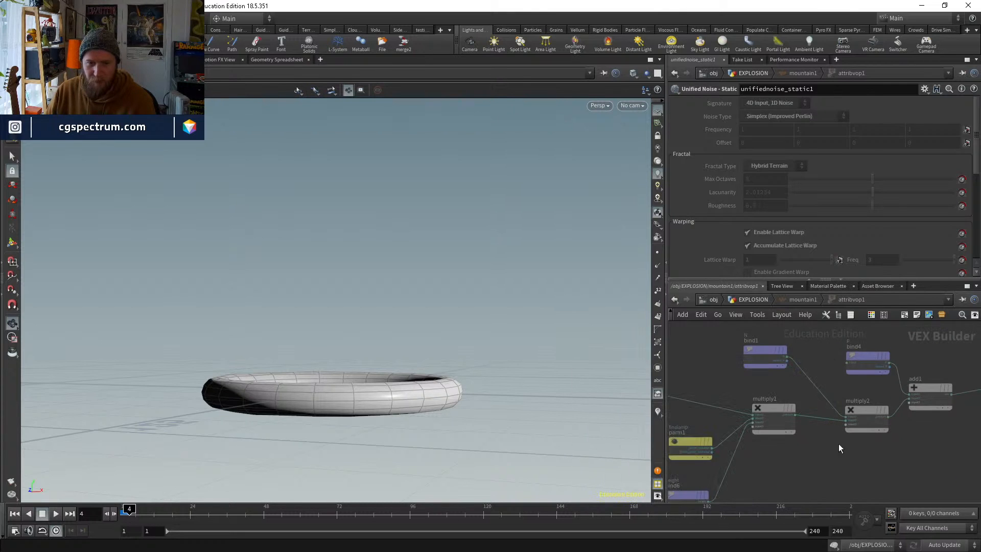
{"action": "middle_click_drag", "start_coordinate": [908, 381], "coordinate": [860, 419]}
{"action": "scroll", "coordinate": [862, 422], "scroll_direction": "up", "scroll_amount": 2}
{"action": "left_click", "coordinate": [862, 422]}
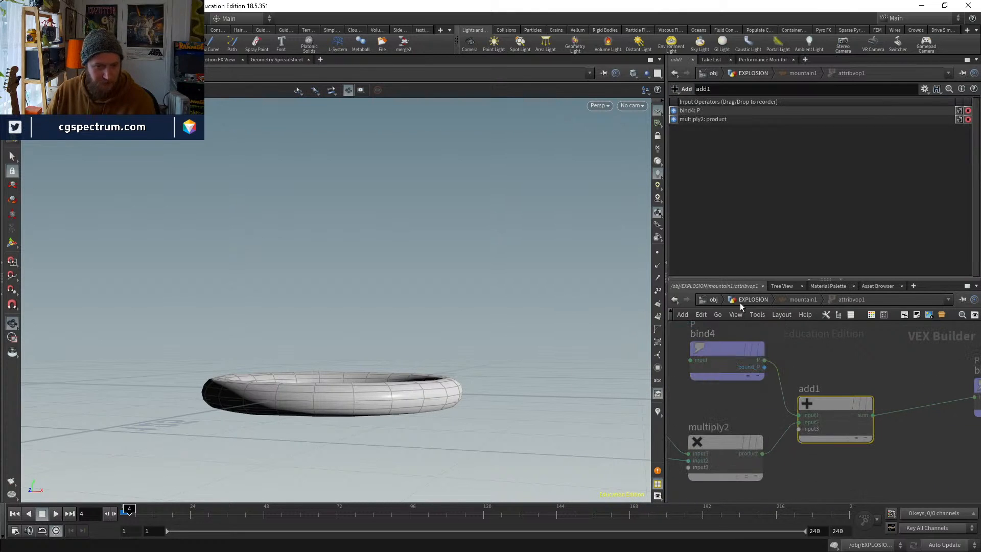
{"action": "left_click", "coordinate": [759, 299]}
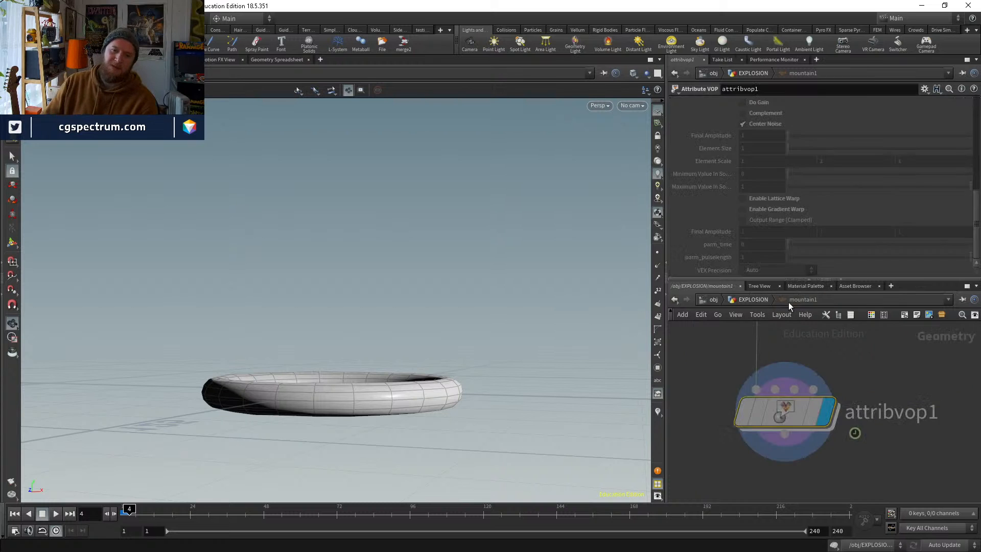
Display pointvop6 and mountain1 in turn to compare their deformation of the torus
{"action": "left_click", "coordinate": [812, 427]}
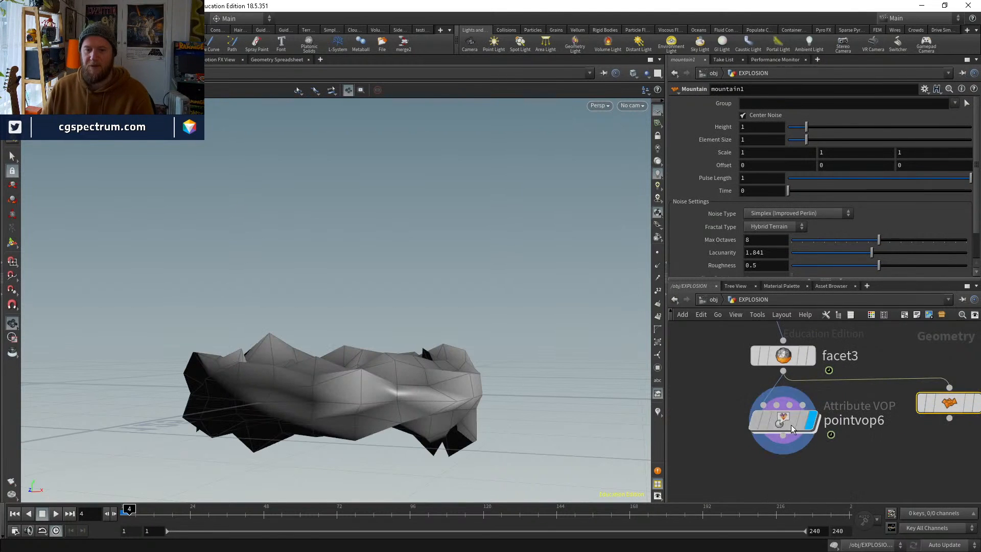
{"action": "left_click", "coordinate": [792, 424]}
{"action": "left_click_drag", "start_coordinate": [793, 423], "coordinate": [768, 430]}
{"action": "middle_click_drag", "start_coordinate": [851, 438], "coordinate": [721, 442]}
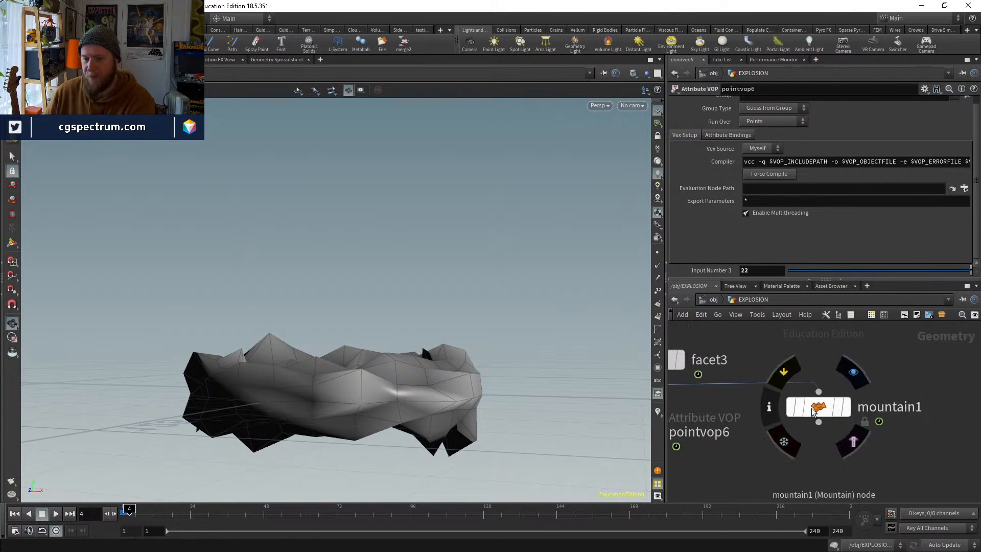
{"action": "left_click", "coordinate": [846, 407]}
{"action": "mouse_move", "coordinate": [829, 407]}
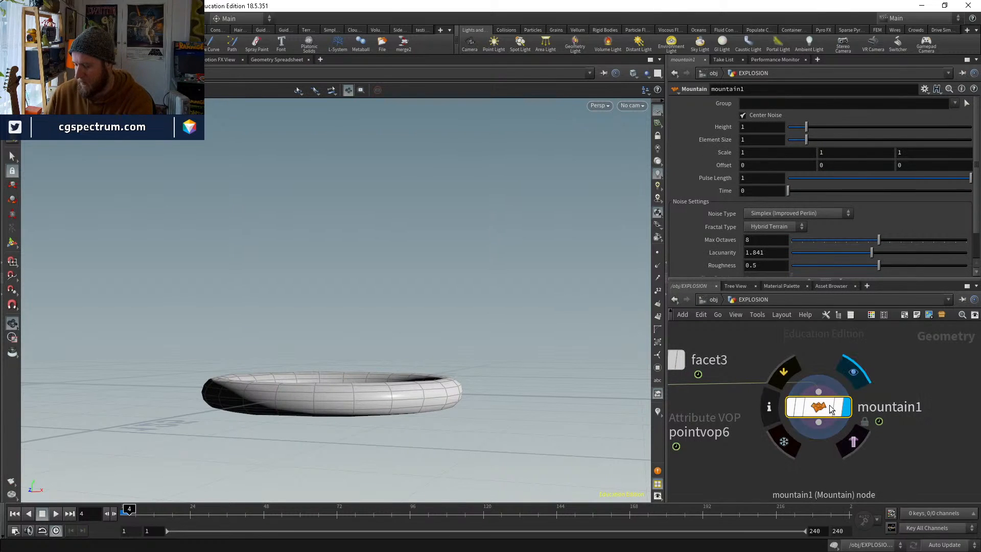
Delete the mountain1 node, and align the pointvop6 node beneath facet3
{"action": "key", "text": "Delete"}
{"action": "middle_click_drag", "start_coordinate": [779, 419], "coordinate": [918, 405]}
{"action": "left_click", "coordinate": [791, 424]}
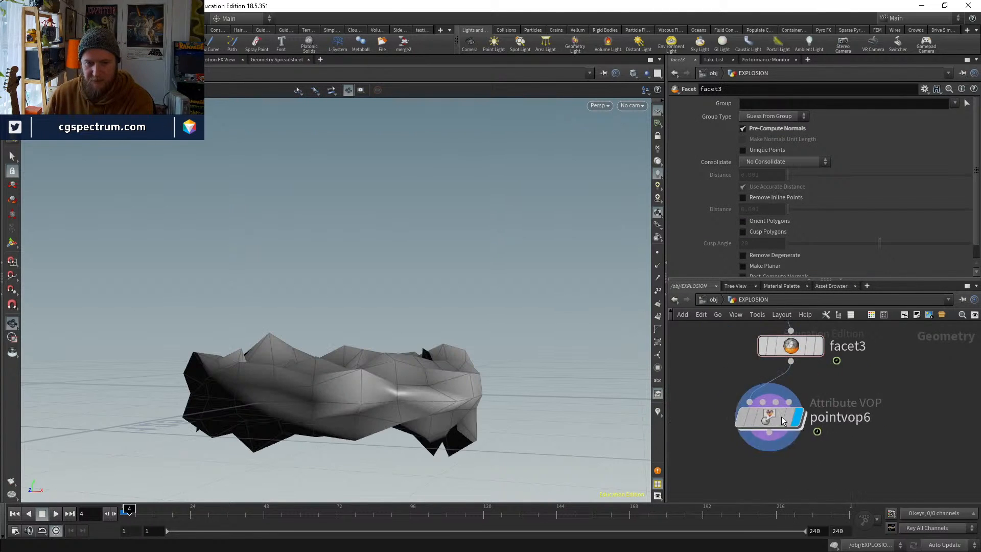
{"action": "mouse_move", "coordinate": [781, 416]}
{"action": "left_mouse_down"}
{"action": "mouse_move", "coordinate": [823, 409]}
{"action": "mouse_move", "coordinate": [787, 410]}
{"action": "left_mouse_up"}
{"action": "left_click", "coordinate": [766, 404]}
{"action": "left_click", "coordinate": [765, 404]}
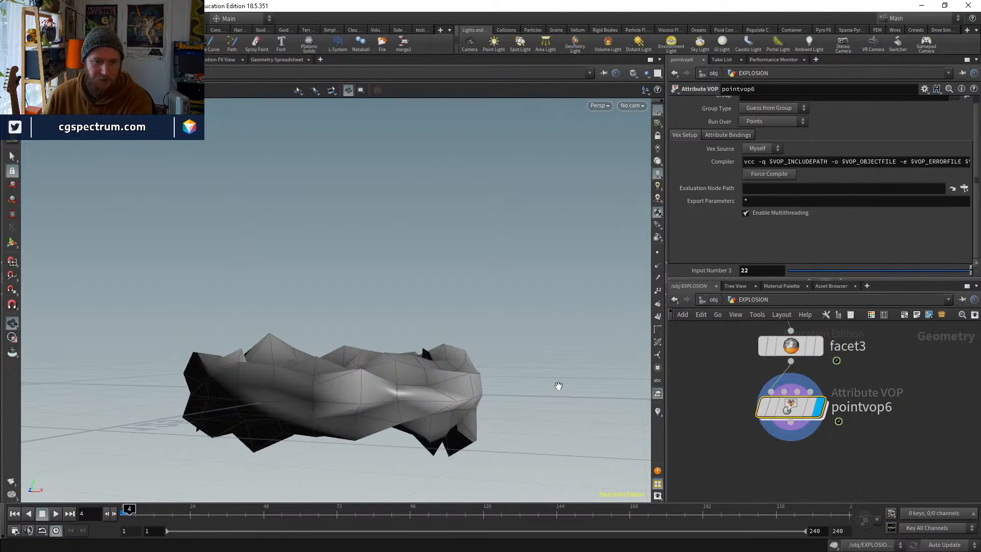
Step back and forth between frames 1 and 5 to examine how the noisy torus expands
{"action": "left_click_drag", "start_coordinate": [388, 370], "coordinate": [411, 341], "text": "alt"}
{"action": "mouse_move", "coordinate": [132, 513]}
{"action": "left_mouse_down"}
{"action": "mouse_move", "coordinate": [145, 513]}
{"action": "mouse_move", "coordinate": [124, 513]}
{"action": "left_mouse_up"}
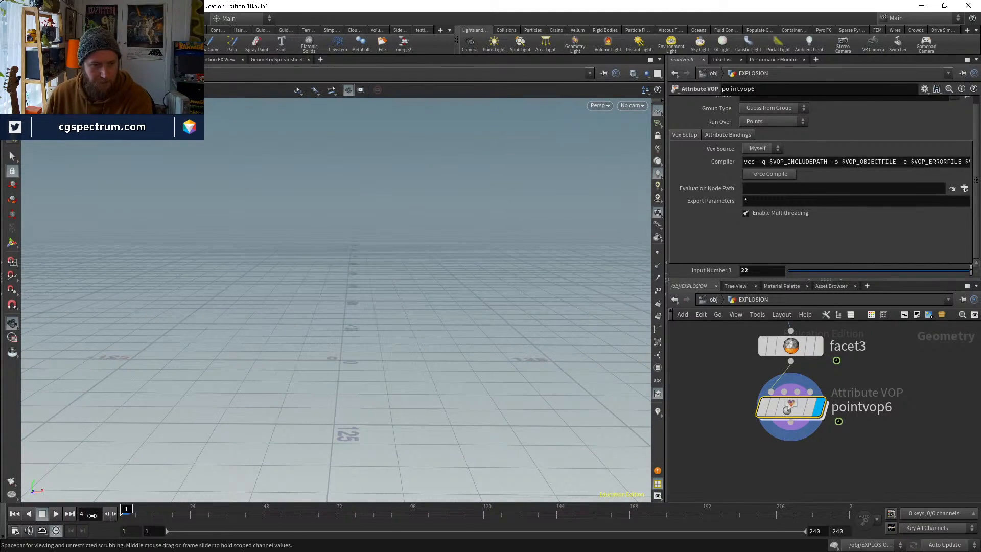
{"action": "key", "text": "Right"}
{"action": "key", "text": "Right"}
{"action": "key", "text": "Right"}
{"action": "key", "text": "Right"}
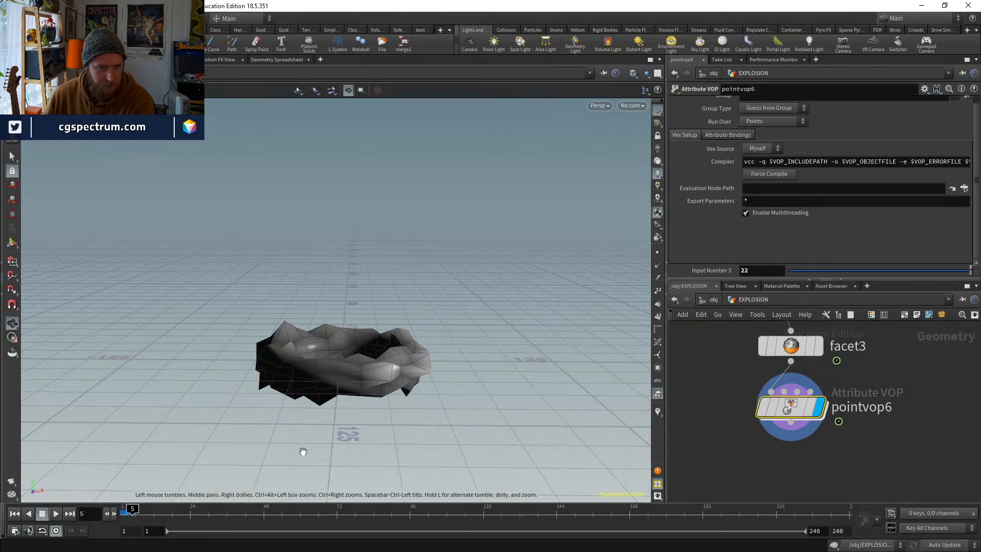
{"action": "key", "text": "Left"}
{"action": "key", "text": "Left"}
{"action": "key", "text": "Left"}
{"action": "key", "text": "Left"}
{"action": "key", "text": "Right"}
{"action": "key", "text": "Right"}
{"action": "key", "text": "Right"}
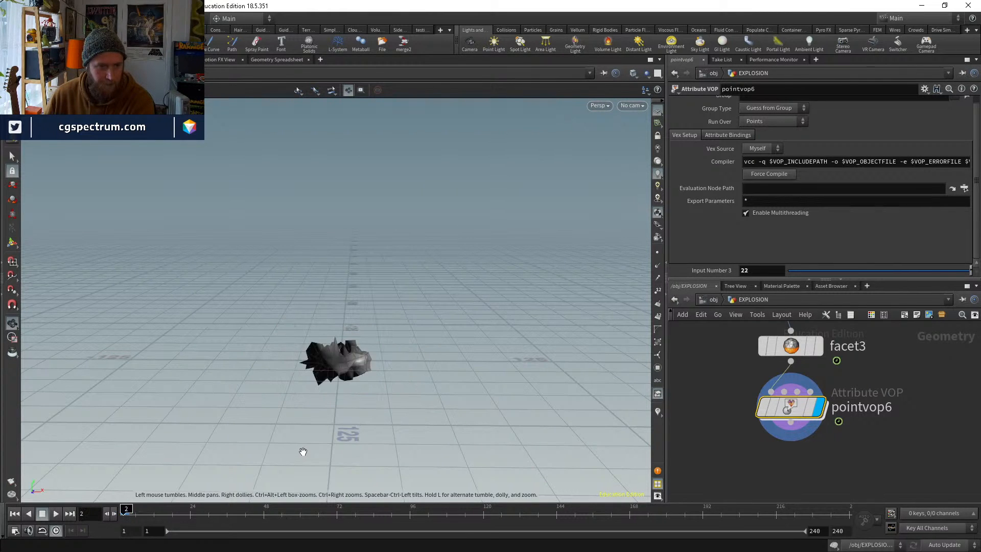
View the noisy torus through the cam1 camera
{"action": "left_click_drag", "start_coordinate": [515, 360], "coordinate": [530, 336]}
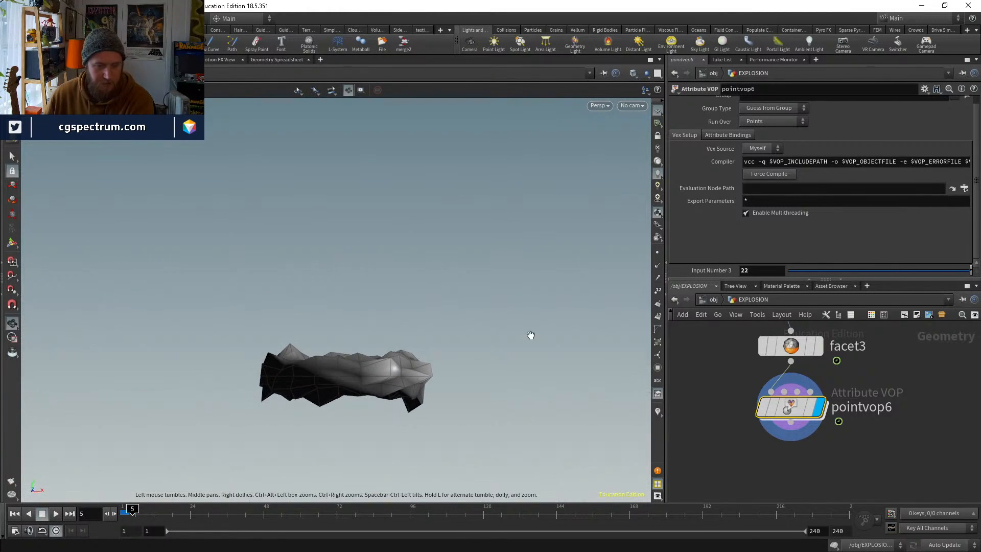
{"action": "left_click", "coordinate": [631, 105]}
{"action": "left_click", "coordinate": [633, 118]}
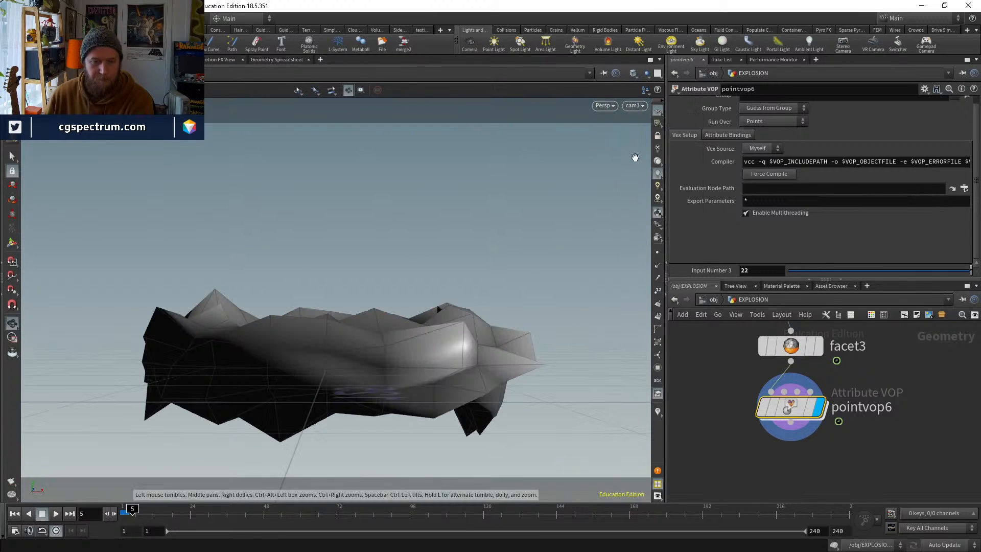
Set pointvop6's Input Number 3 to 15
{"action": "middle_click_drag", "start_coordinate": [864, 447], "coordinate": [837, 398]}
{"action": "scroll", "coordinate": [837, 398], "scroll_direction": "down", "scroll_amount": 1}
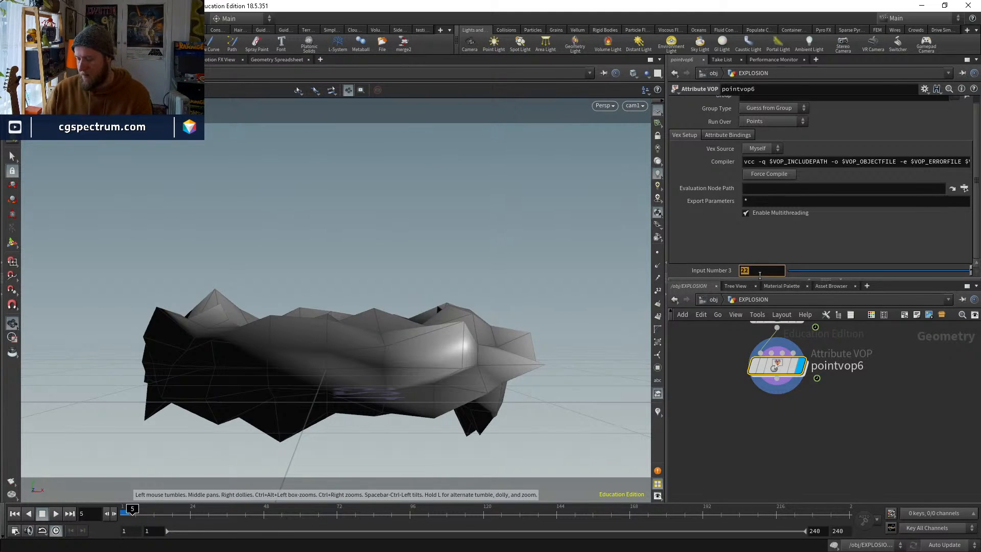
{"action": "type", "text": "15"}
{"action": "key", "text": "Return"}
{"action": "middle_click_drag", "start_coordinate": [853, 451], "coordinate": [852, 454]}
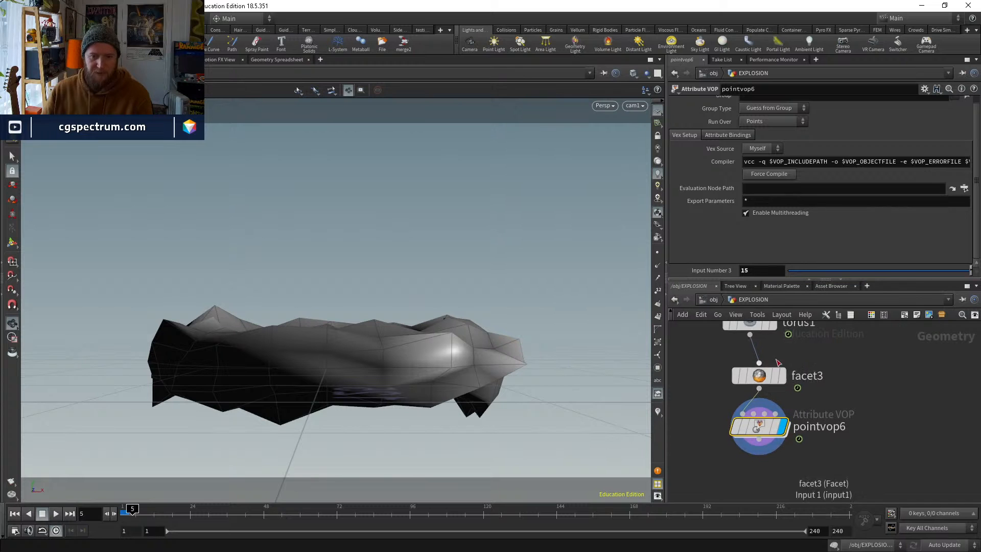
{"action": "middle_click_drag", "start_coordinate": [832, 354], "coordinate": [824, 382]}
Go to frame 4 and set torus1's second radius to 2
{"action": "left_click", "coordinate": [741, 349]}
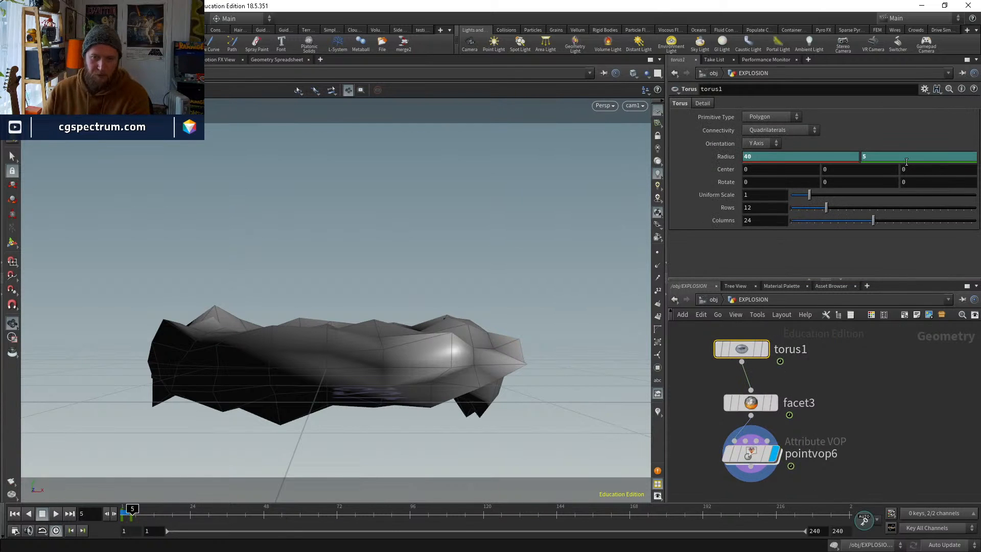
{"action": "key", "text": "Left"}
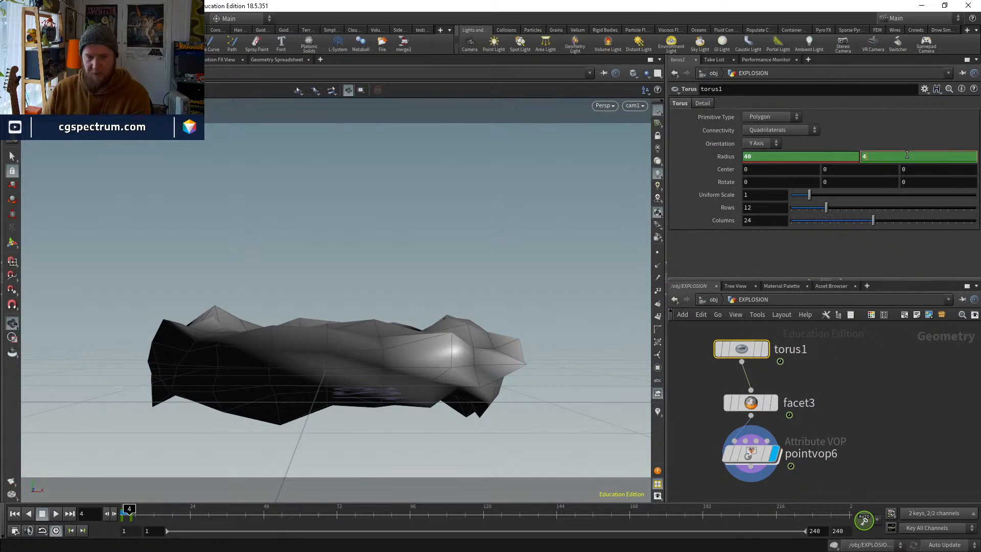
{"action": "key", "text": "Return"}
{"action": "left_click", "coordinate": [907, 154]}
{"action": "key", "text": "BackSpace"}
{"action": "type", "text": "2"}
{"action": "key", "text": "Return"}
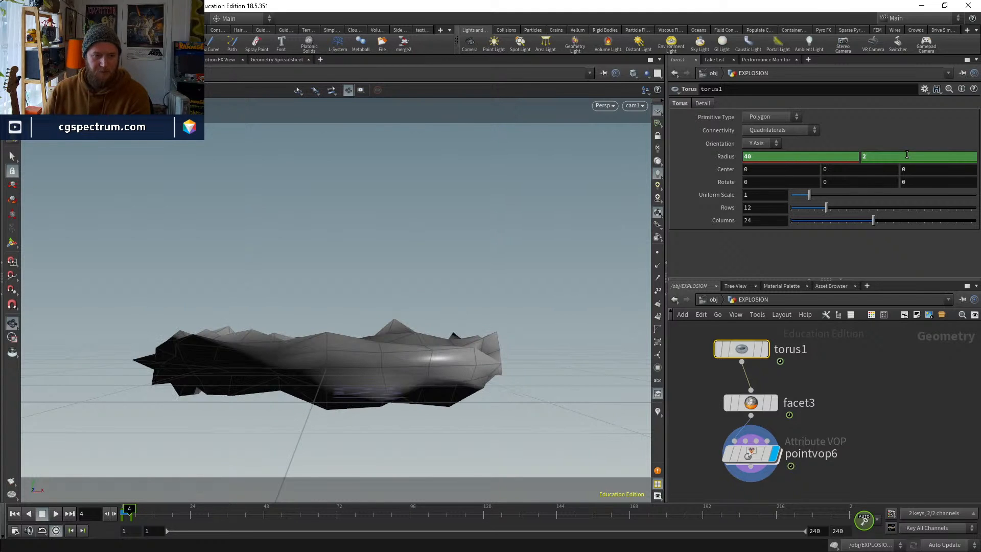
Try a second radius of 1 on torus1 at frame 4, and restore it to 2
{"action": "left_click", "coordinate": [908, 154]}
{"action": "type", "text": "1"}
{"action": "key", "text": "Return"}
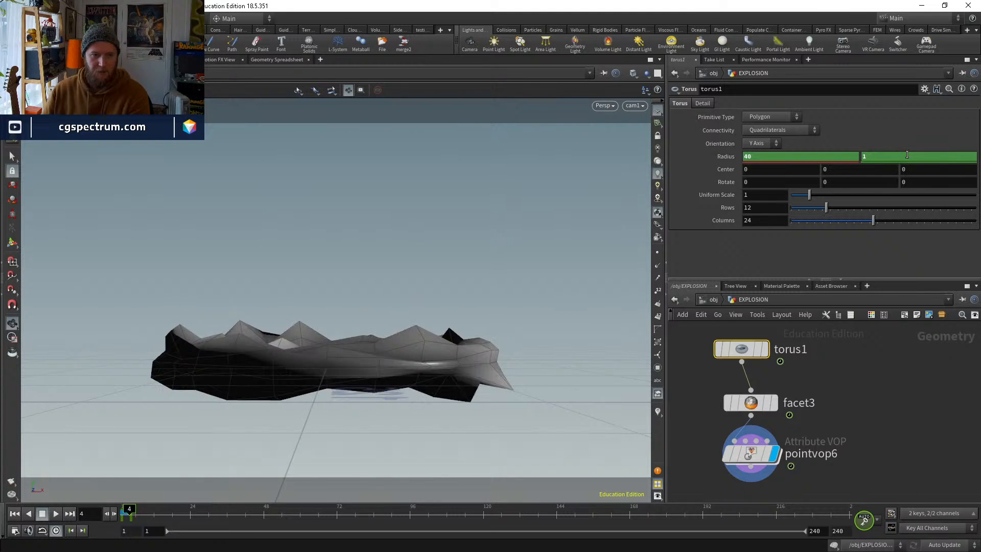
{"action": "left_click", "coordinate": [907, 154]}
{"action": "type", "text": "2"}
{"action": "key", "text": "Return"}
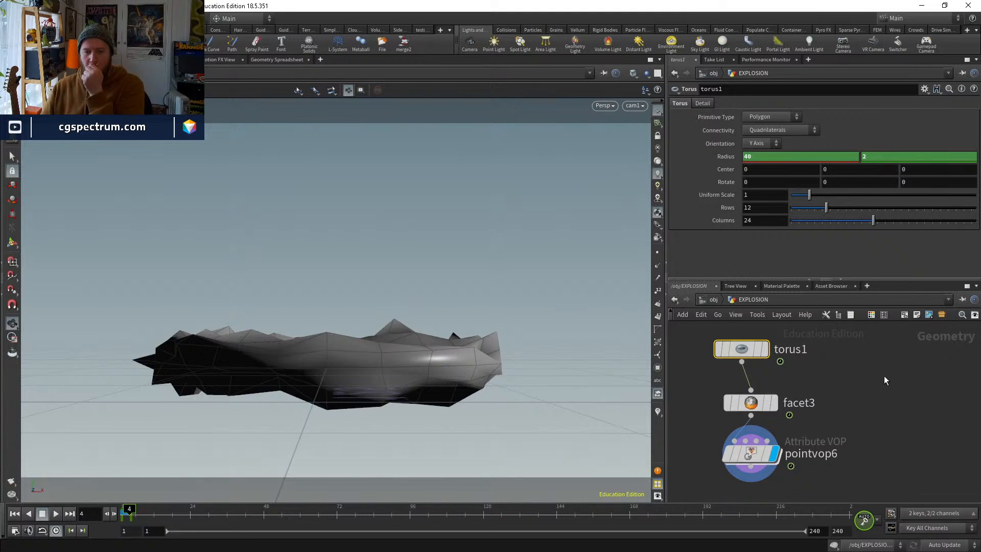
Toggle the bypass of facet3 and pointvop6 on and off to check each node's effect
{"action": "mouse_move", "coordinate": [771, 389]}
{"action": "middle_mouse_down"}
{"action": "mouse_move", "coordinate": [745, 341]}
{"action": "mouse_move", "coordinate": [759, 376]}
{"action": "middle_mouse_up"}
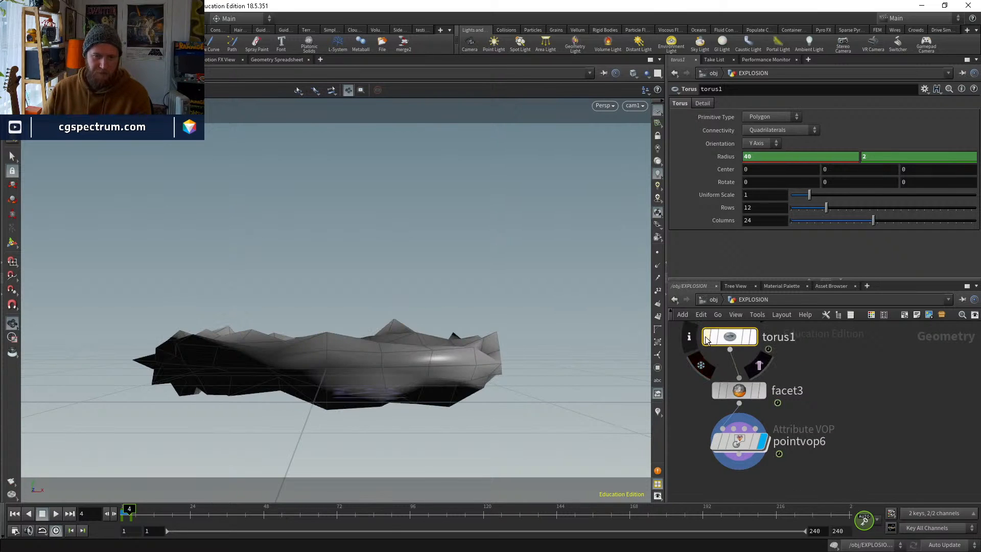
{"action": "left_click", "coordinate": [717, 391]}
{"action": "left_click", "coordinate": [717, 390]}
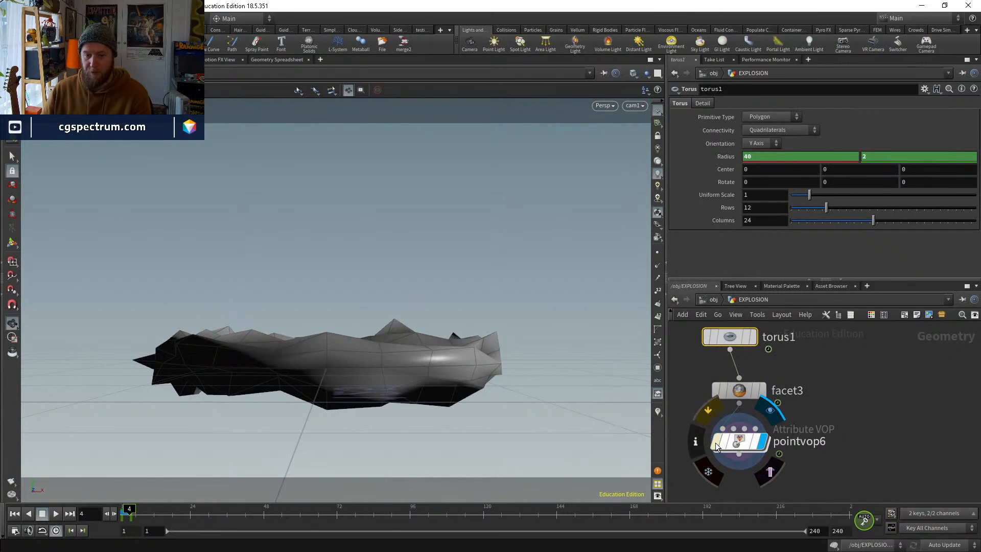
{"action": "left_click", "coordinate": [715, 443]}
{"action": "left_click", "coordinate": [715, 444]}
Add a Scatter node below pointvop6, connect pointvop6's output to it, and display the scattered points
{"action": "middle_click_drag", "start_coordinate": [927, 463], "coordinate": [916, 387]}
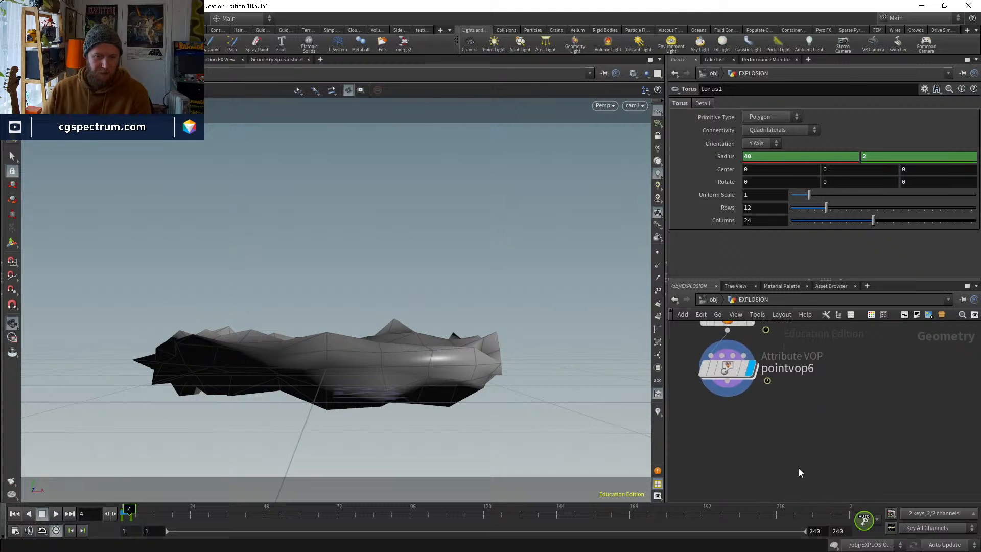
{"action": "key", "text": "Tab"}
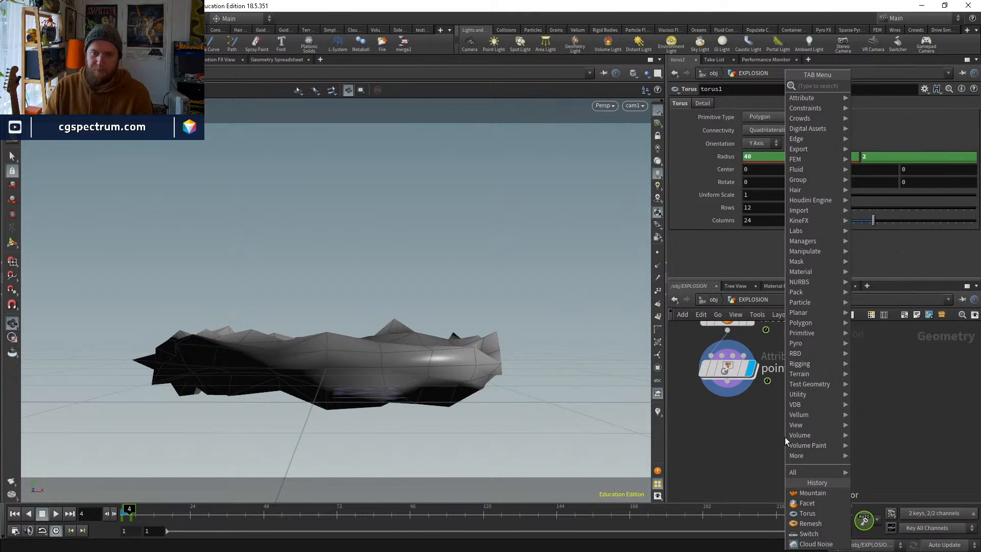
{"action": "type", "text": "scat"}
{"action": "key", "text": "Return"}
{"action": "left_click", "coordinate": [784, 437]}
{"action": "left_click_drag", "start_coordinate": [785, 437], "coordinate": [758, 439]}
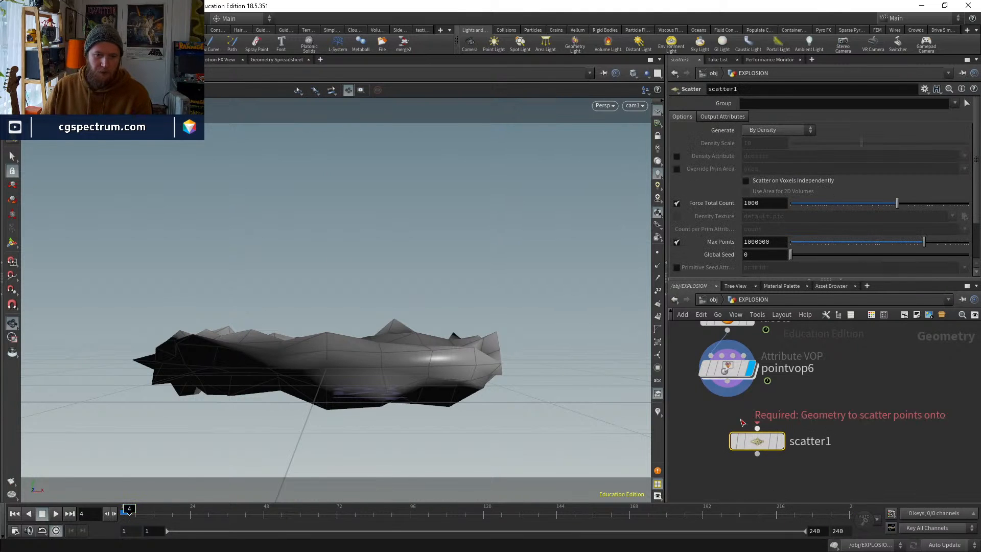
{"action": "left_click_drag", "start_coordinate": [727, 380], "coordinate": [751, 433]}
{"action": "left_click", "coordinate": [750, 435]}
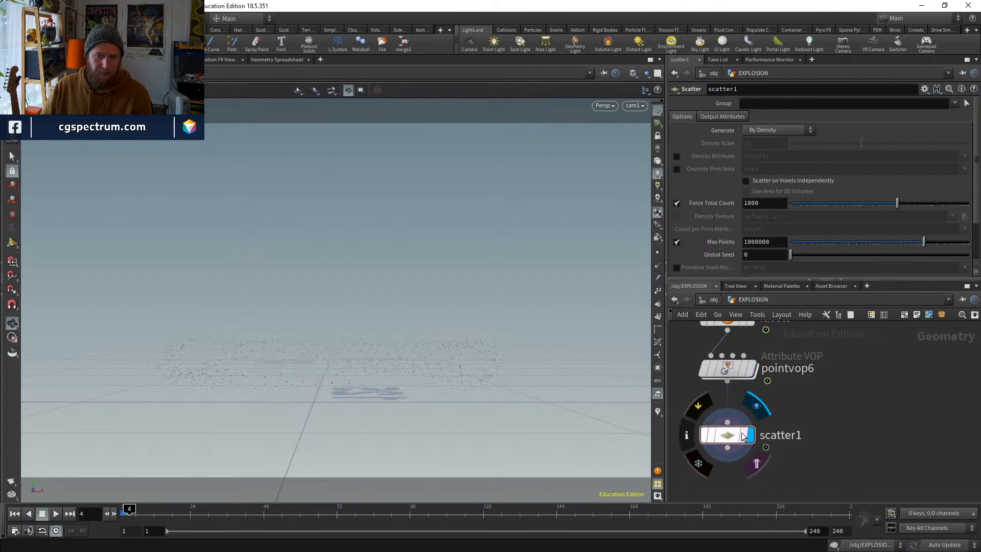
Add a Copy to Points node beside scatter1, wired to take the scattered points as its target
{"action": "key", "text": "Tab"}
{"action": "type", "text": "cop"}
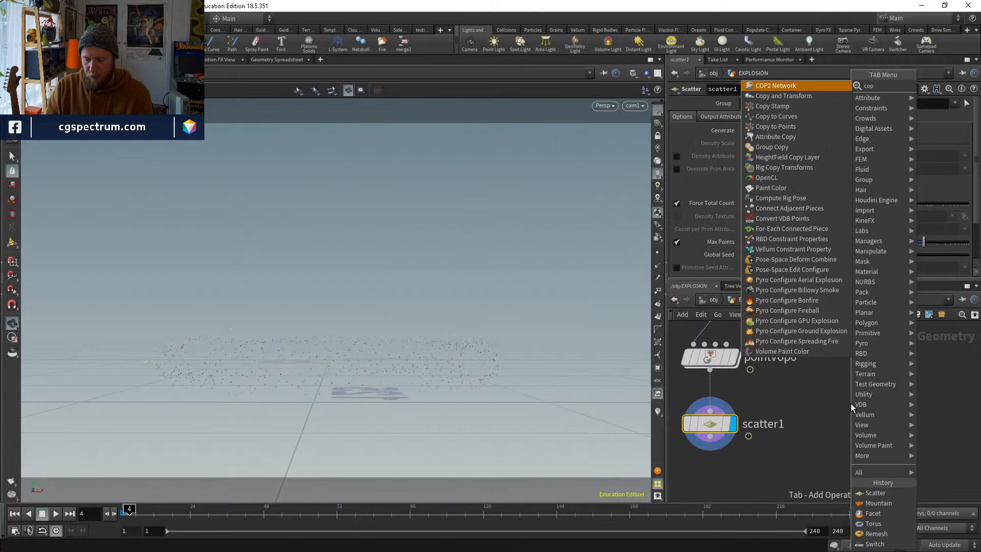
{"action": "type", "text": "y"}
{"action": "key", "text": "Down"}
{"action": "key", "text": "Down"}
{"action": "key", "text": "Down"}
{"action": "key", "text": "Down"}
{"action": "key", "text": "Up"}
{"action": "key", "text": "Return"}
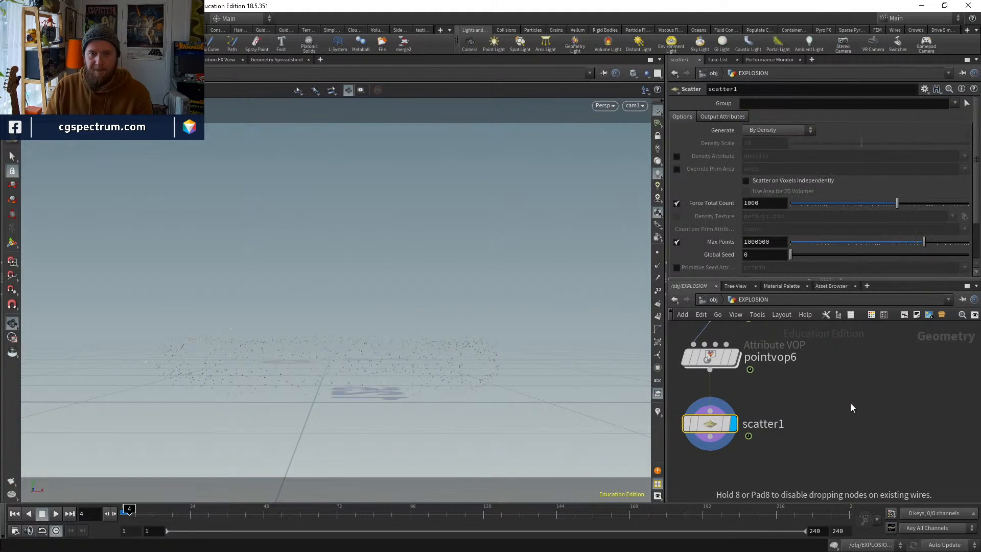
{"action": "left_click", "coordinate": [806, 454]}
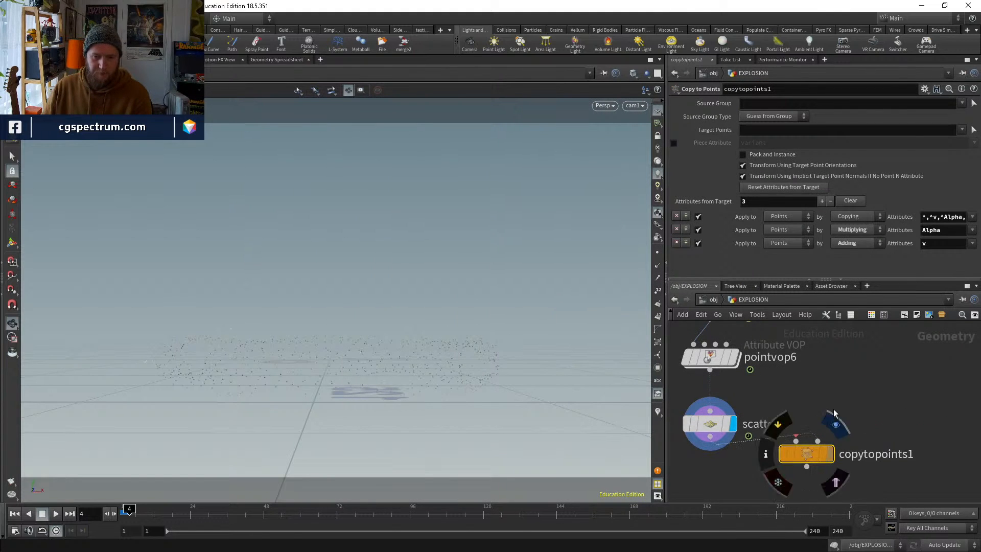
Add a Sphere node, connect it to the first input of copytopoints1, and display the copied spheres
{"action": "key", "text": "Tab"}
{"action": "type", "text": "sph"}
{"action": "key", "text": "Return"}
{"action": "left_click", "coordinate": [846, 391]}
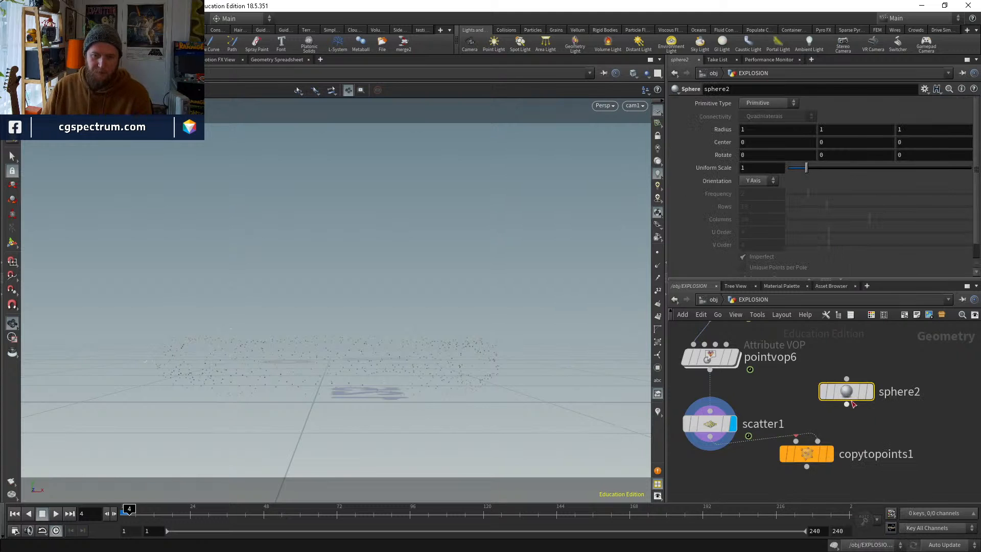
{"action": "left_click", "coordinate": [846, 403]}
{"action": "left_click", "coordinate": [795, 441]}
{"action": "left_click", "coordinate": [829, 454]}
{"action": "middle_click_drag", "start_coordinate": [894, 466], "coordinate": [882, 425]}
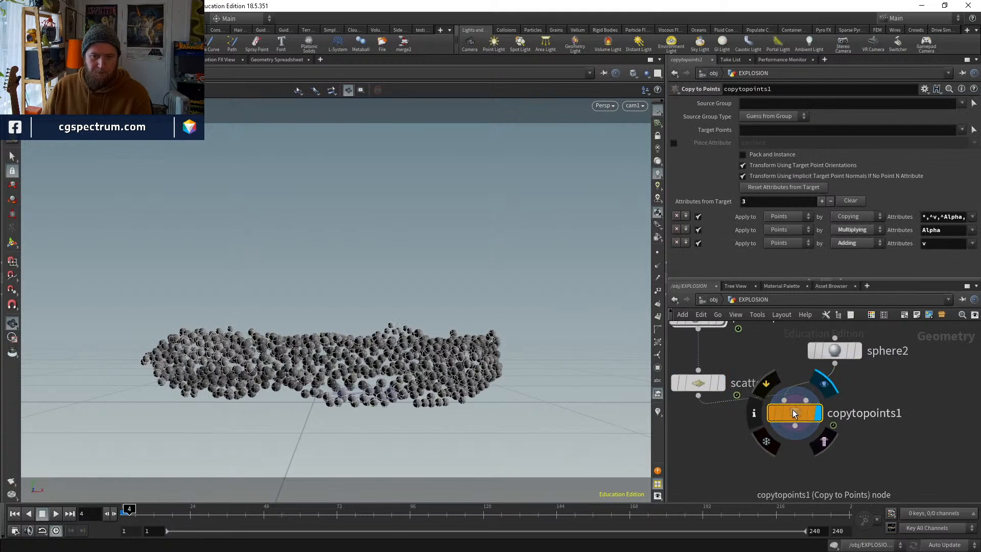
Add an Attribute Wrangle node between scatter1 and copytopoints1, moving copytopoints1 down to make room
{"action": "left_click_drag", "start_coordinate": [794, 414], "coordinate": [794, 458]}
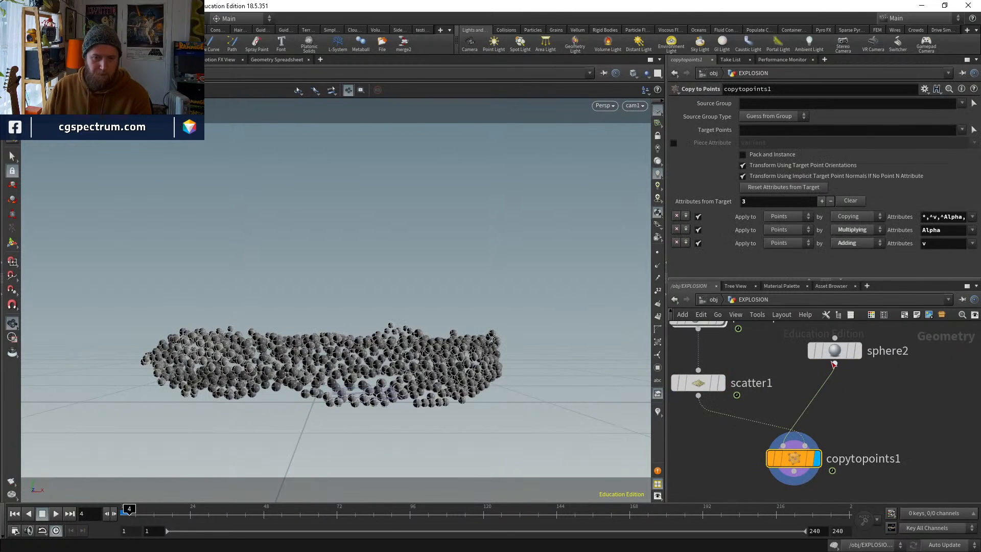
{"action": "key", "text": "Tab"}
{"action": "type", "text": "atw"}
{"action": "key", "text": "Return"}
{"action": "left_click", "coordinate": [771, 407]}
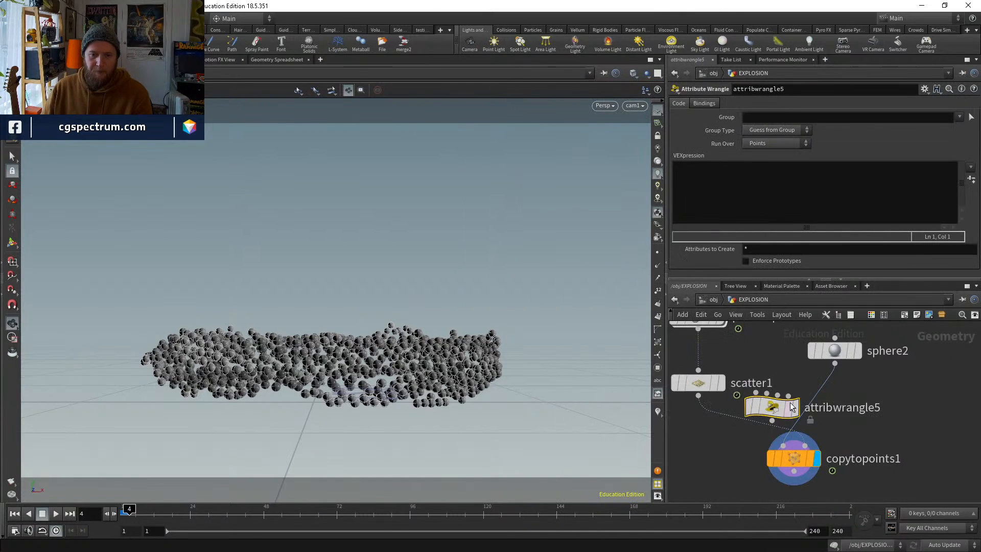
{"action": "left_click_drag", "start_coordinate": [792, 407], "coordinate": [718, 430]}
{"action": "left_click", "coordinate": [746, 203]}
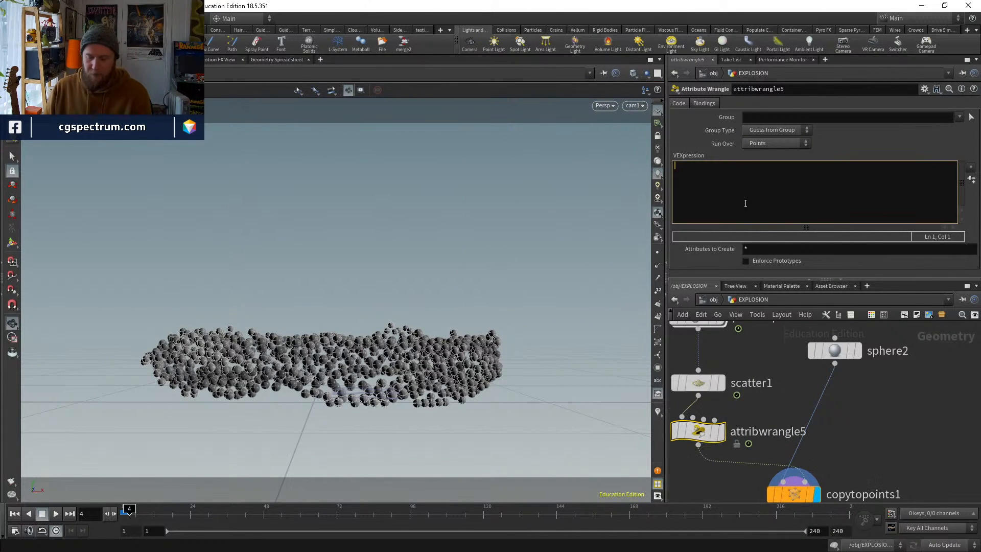
{"action": "type", "text": "@pscale"}
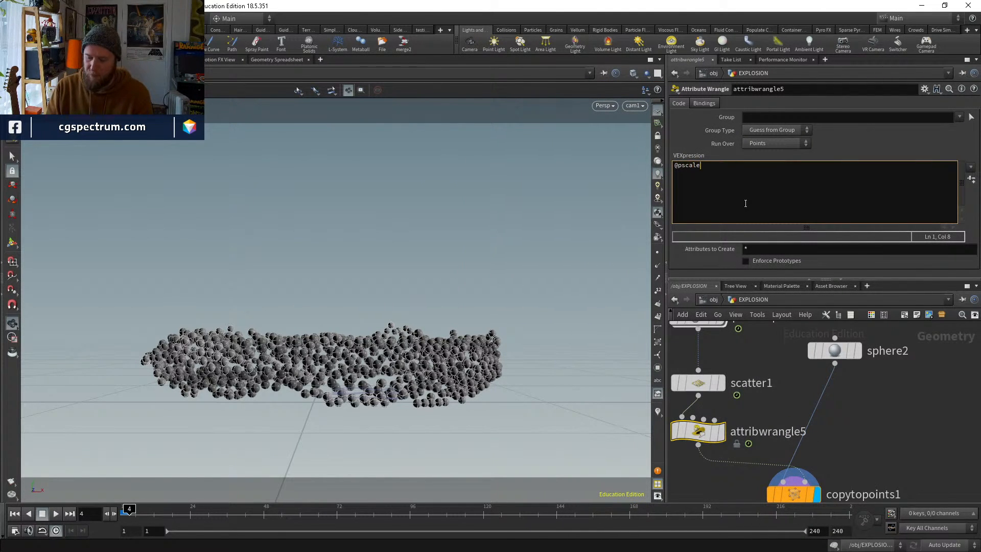
{"action": "type", "text": "=10;"}
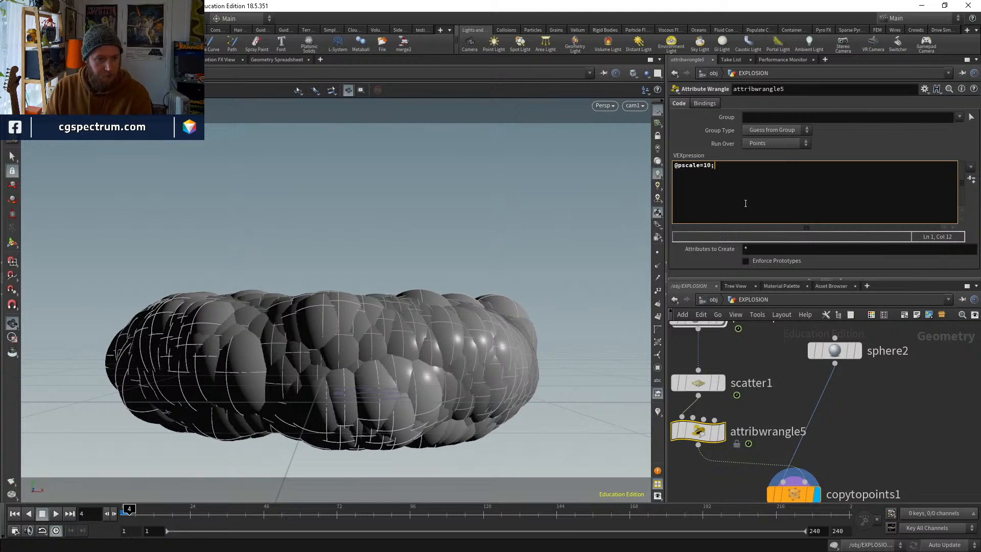
{"action": "key", "text": "BackSpace"}
{"action": "key", "text": "BackSpace"}
{"action": "key", "text": "BackSpace"}
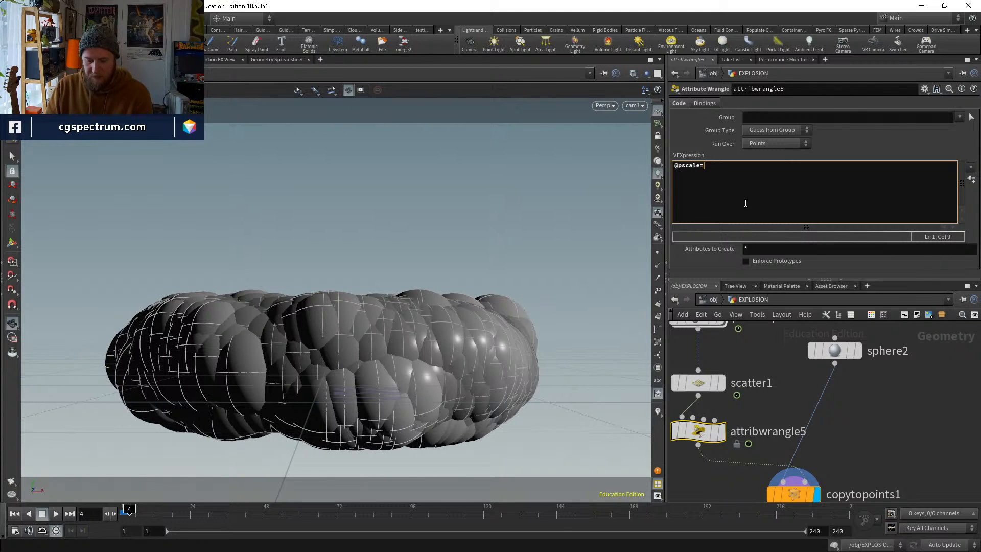
{"action": "type", "text": "rand(@"}
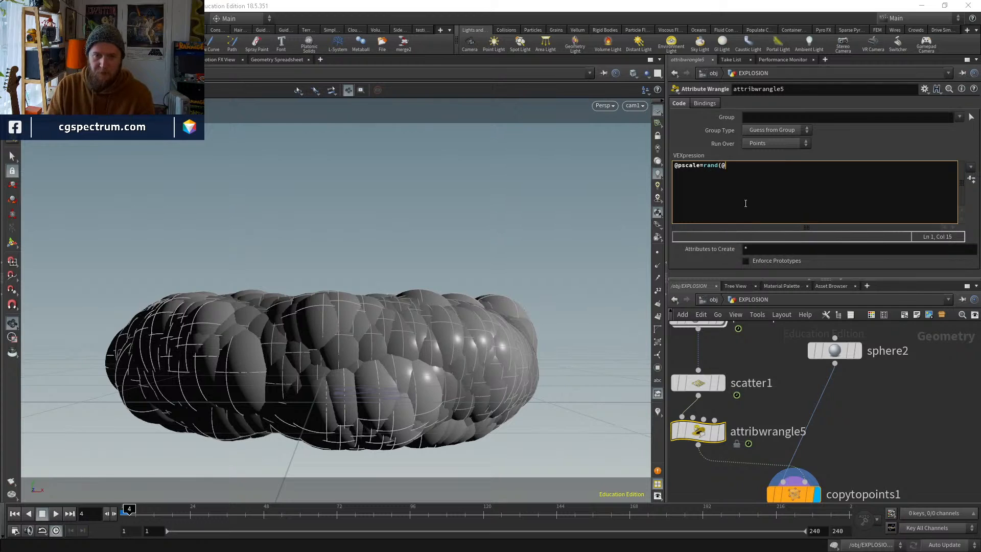
{"action": "type", "text": "ptnum)"}
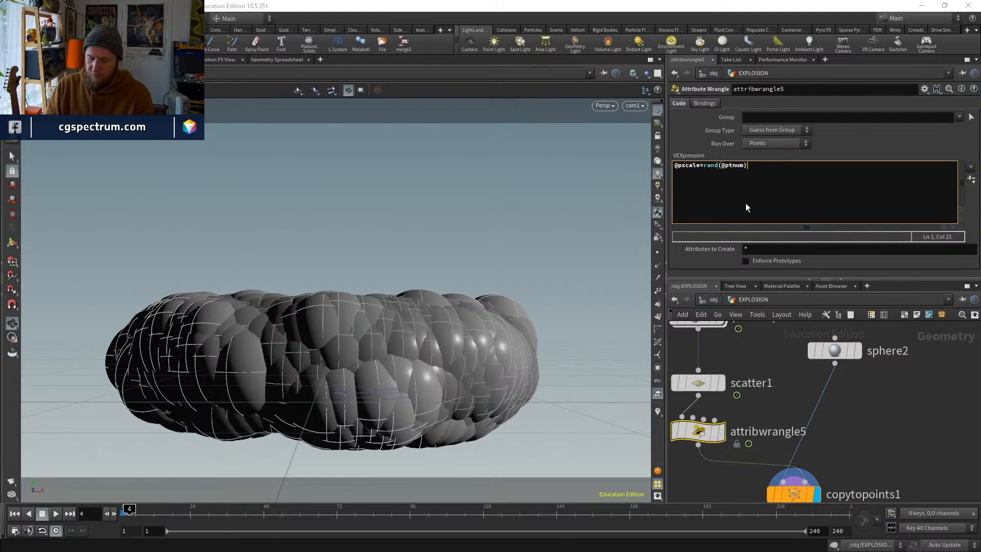
{"action": "type", "text": ";"}
{"action": "key", "text": "Left"}
{"action": "key", "text": "Left"}
{"action": "key", "text": "Left"}
{"action": "key", "text": "Left"}
{"action": "key", "text": "Left"}
{"action": "key", "text": "Left"}
{"action": "key", "text": "Left"}
{"action": "key", "text": "Left"}
{"action": "key", "text": "Left"}
{"action": "key", "text": "Left"}
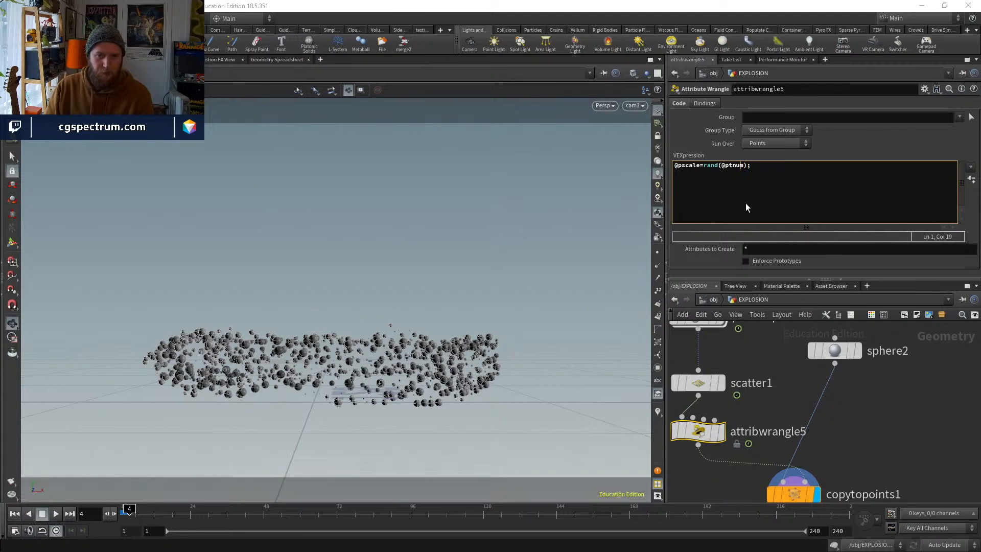
{"action": "key", "text": "Left"}
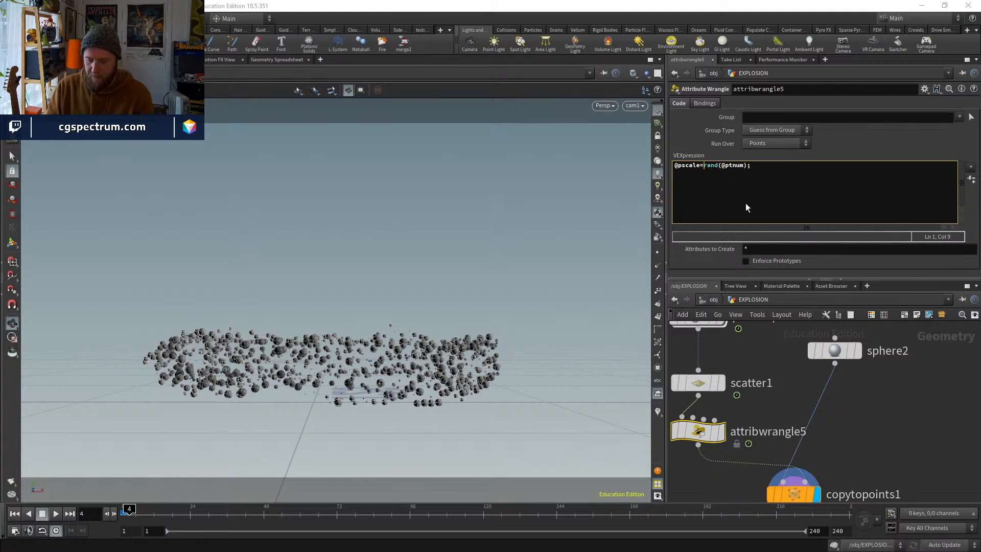
{"action": "type", "text": "fit("}
{"action": "key", "text": "BackSpace"}
{"action": "key", "text": "BackSpace"}
{"action": "key", "text": "BackSpace"}
{"action": "key", "text": "BackSpace"}
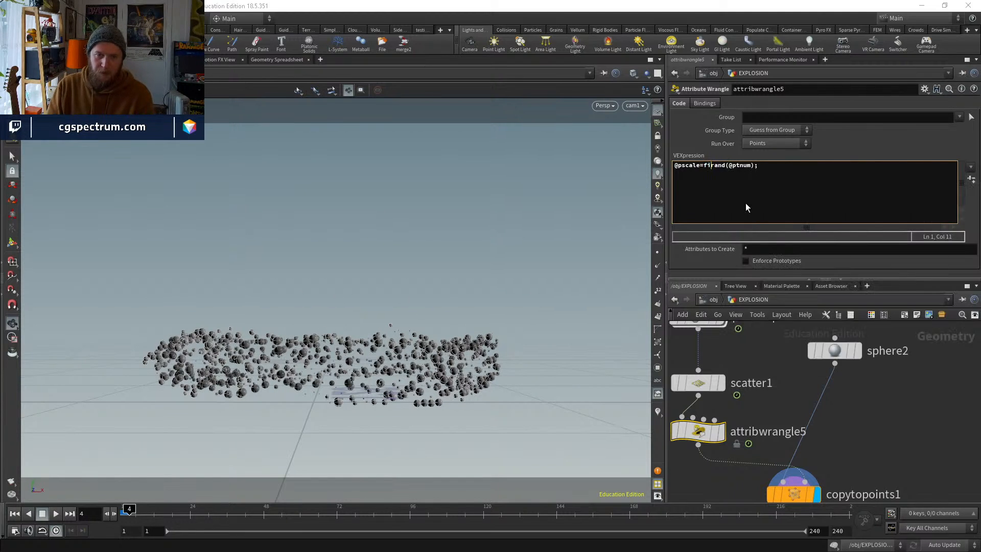
{"action": "key", "text": "Right"}
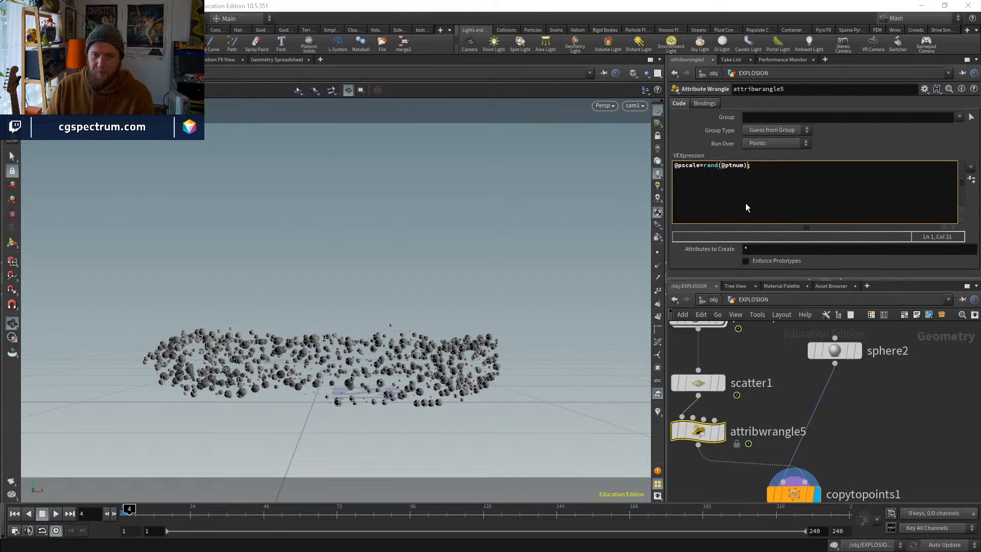
{"action": "type", "text": "*10"}
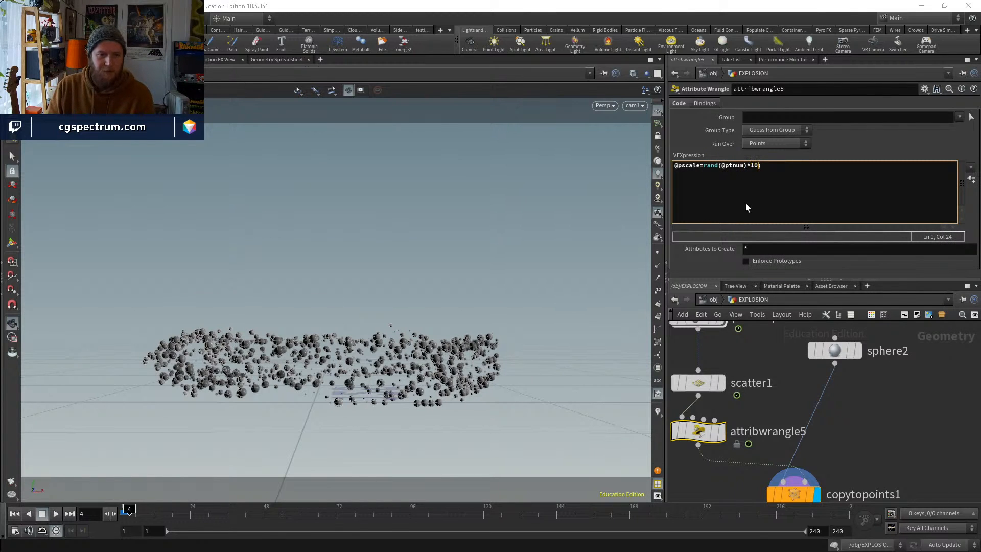
{"action": "key", "text": "BackSpace"}
{"action": "key", "text": "BackSpace"}
{"action": "type", "text": "2"}
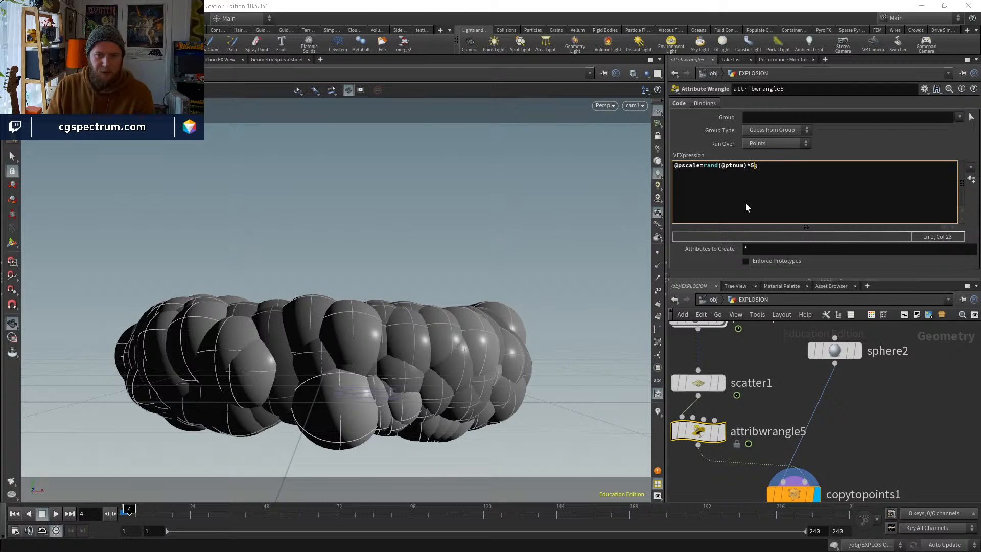
{"action": "key", "text": "BackSpace"}
{"action": "type", "text": "3"}
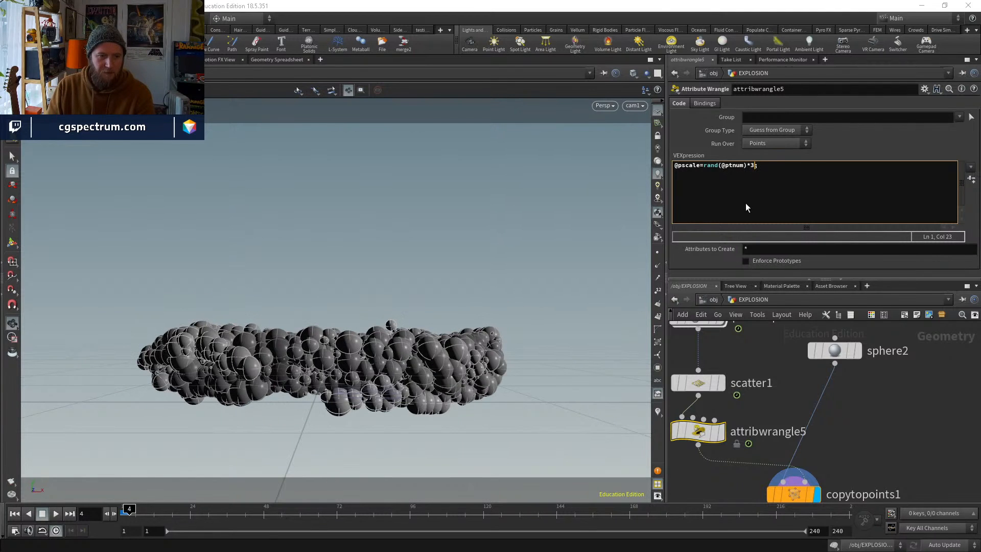
{"action": "key", "text": "BackSpace"}
{"action": "type", "text": "6"}
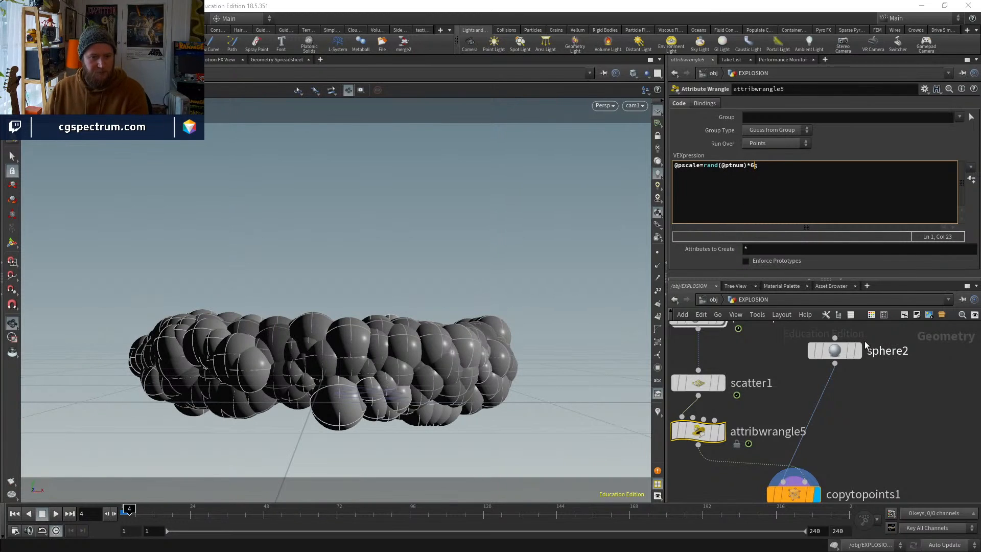
Add a Scatter node below copytopoints1, connect the copied spheres to it, and display its points
{"action": "left_click_drag", "start_coordinate": [470, 372], "coordinate": [491, 375], "text": "alt"}
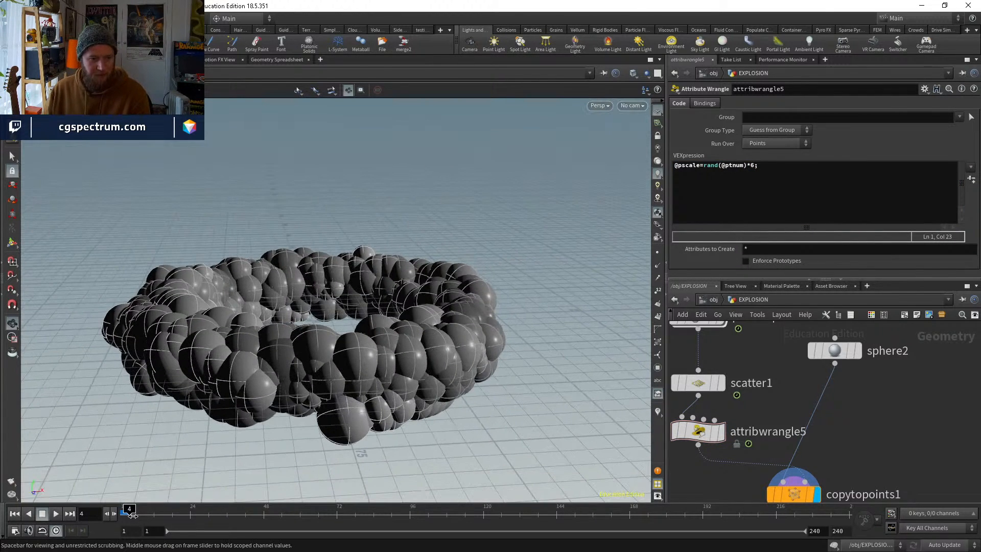
{"action": "mouse_move", "coordinate": [131, 510]}
{"action": "left_mouse_down"}
{"action": "mouse_move", "coordinate": [123, 510]}
{"action": "mouse_move", "coordinate": [140, 510]}
{"action": "mouse_move", "coordinate": [129, 510]}
{"action": "left_mouse_up"}
{"action": "scroll", "coordinate": [760, 466], "scroll_direction": "down", "scroll_amount": 2}
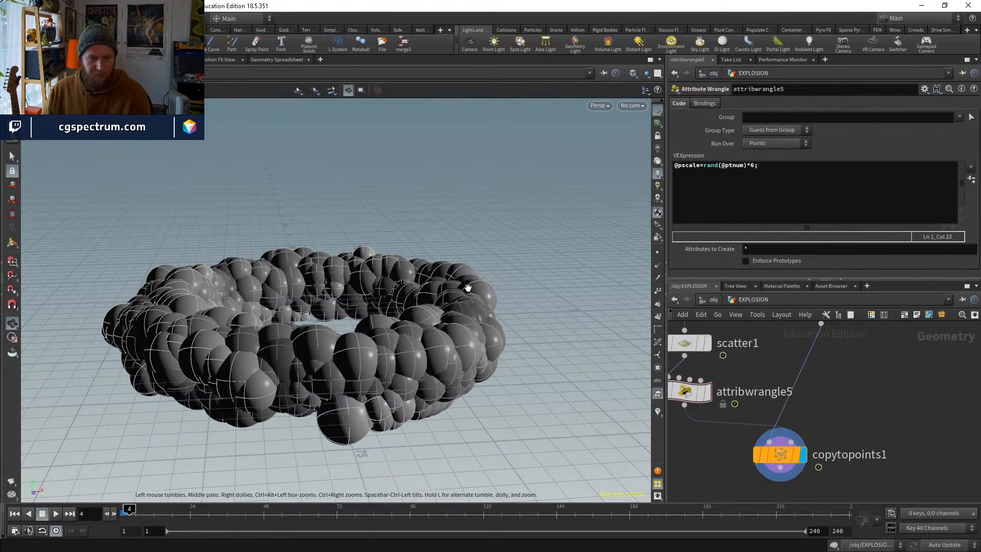
{"action": "scroll", "coordinate": [775, 477], "scroll_direction": "down", "scroll_amount": 3}
{"action": "key", "text": "Tab"}
{"action": "type", "text": "scat"}
{"action": "key", "text": "Return"}
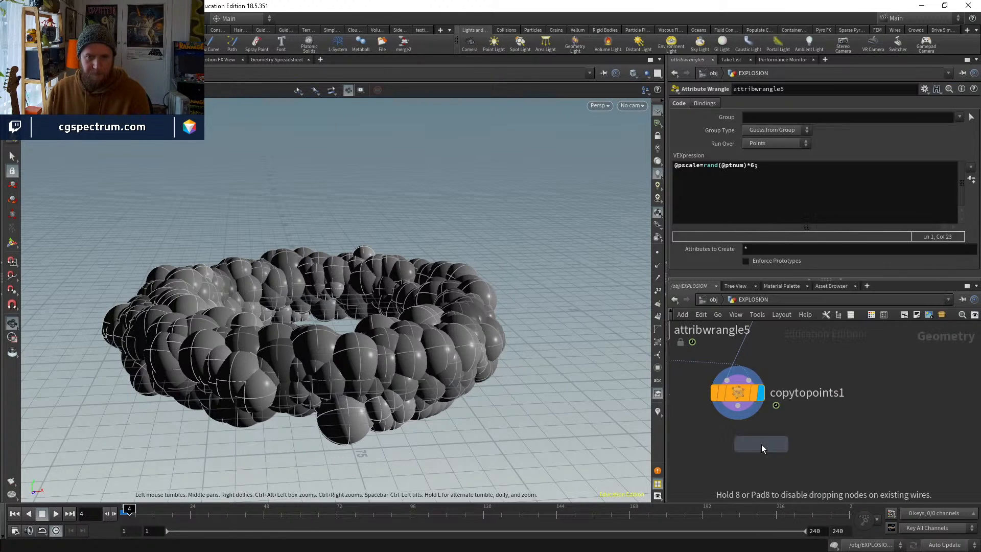
{"action": "left_click", "coordinate": [761, 444]}
{"action": "left_click_drag", "start_coordinate": [761, 430], "coordinate": [738, 406]}
{"action": "left_click", "coordinate": [782, 449]}
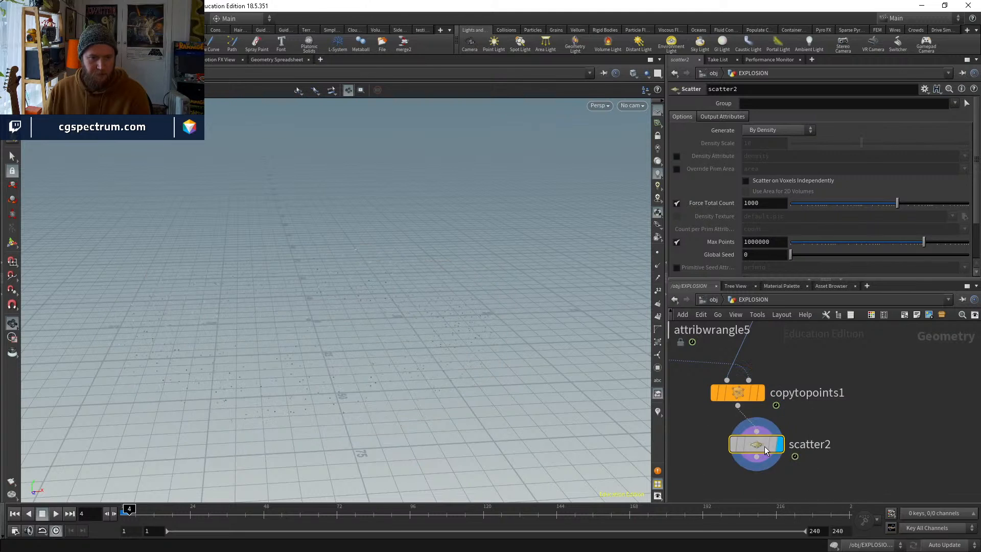
{"action": "middle_click_drag", "start_coordinate": [833, 466], "coordinate": [808, 491]}
{"action": "middle_click_drag", "start_coordinate": [833, 420], "coordinate": [796, 395]}
{"action": "left_click", "coordinate": [766, 331]}
{"action": "middle_click_drag", "start_coordinate": [781, 436], "coordinate": [729, 387]}
{"action": "key", "text": "ctrl+v"}
{"action": "key", "text": "Delete"}
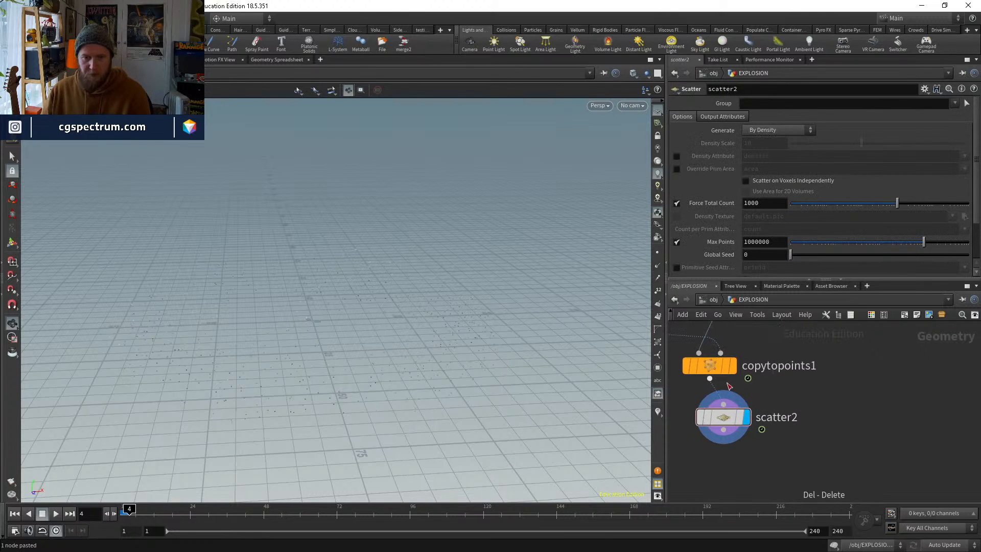
Duplicate copytopoints1 below scatter2, connect scatter2 to the copy's target points input, and display the result
{"action": "left_click", "coordinate": [707, 366]}
{"action": "key", "text": "ctrl+c"}
{"action": "middle_click_drag", "start_coordinate": [763, 491], "coordinate": [745, 444]}
{"action": "key", "text": "ctrl+v"}
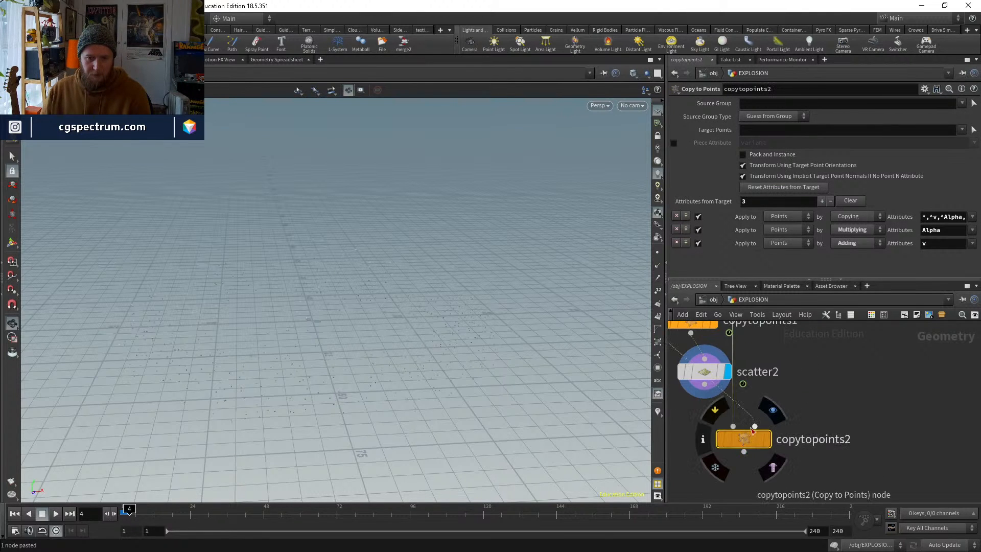
{"action": "left_click_drag", "start_coordinate": [754, 427], "coordinate": [704, 384]}
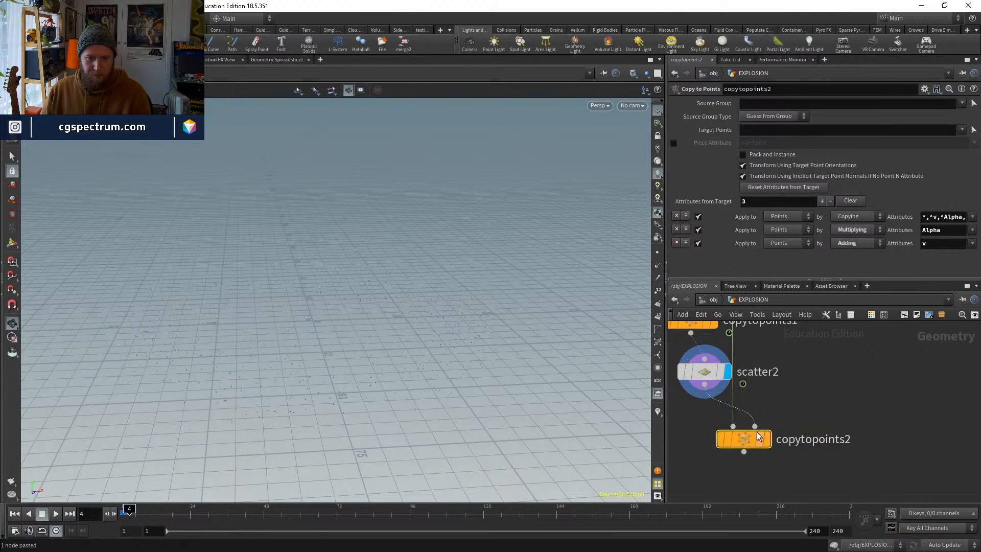
{"action": "left_click", "coordinate": [774, 411]}
{"action": "left_click_drag", "start_coordinate": [761, 450], "coordinate": [817, 471]}
{"action": "middle_click_drag", "start_coordinate": [708, 489], "coordinate": [715, 455]}
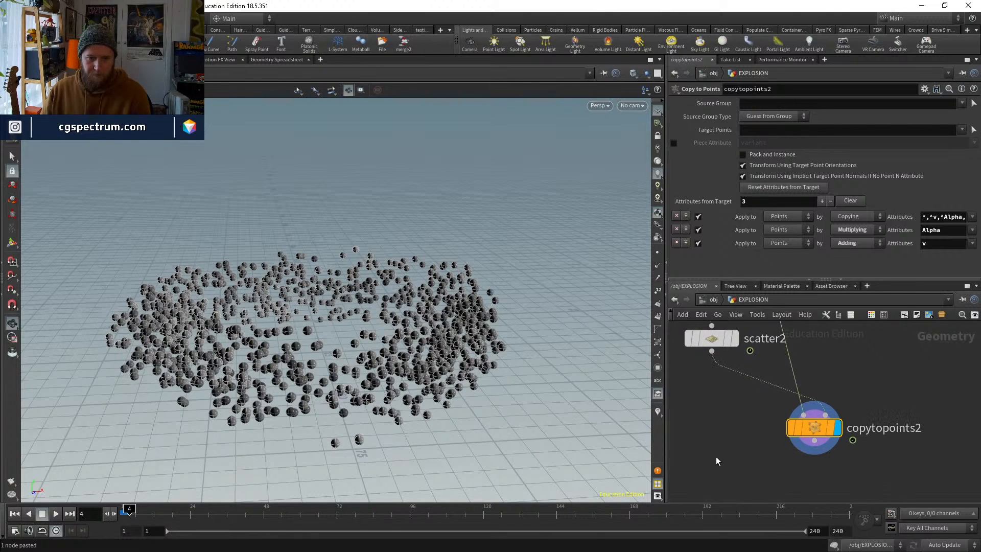
Add a Merge node combining copytopoints1 and copytopoints2, and display the merged spheres
{"action": "key", "text": "Tab"}
{"action": "type", "text": "mer"}
{"action": "key", "text": "Return"}
{"action": "left_click", "coordinate": [710, 459]}
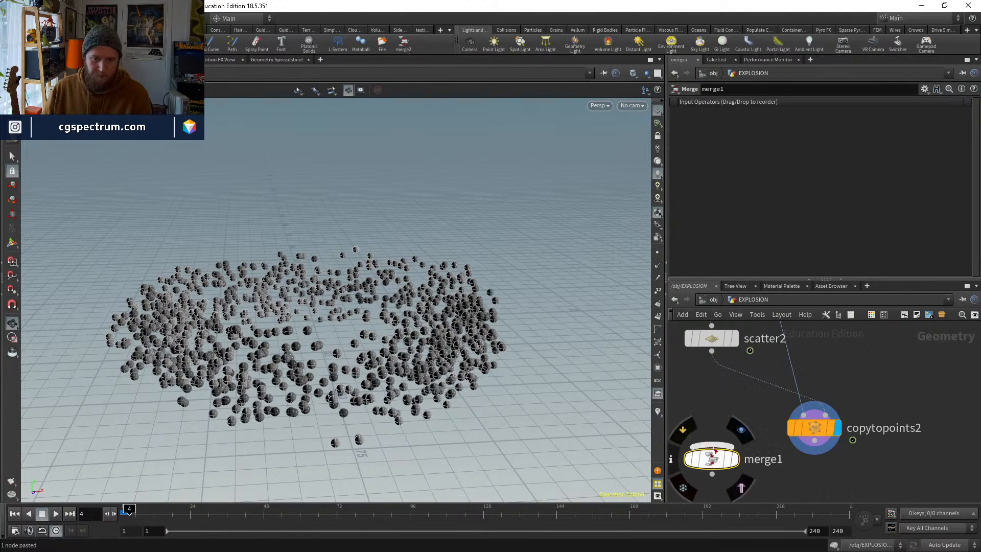
{"action": "left_click", "coordinate": [711, 448]}
{"action": "middle_click_drag", "start_coordinate": [720, 388], "coordinate": [757, 401]}
{"action": "left_click", "coordinate": [743, 384]}
{"action": "left_click", "coordinate": [741, 453]}
{"action": "left_click", "coordinate": [838, 447]}
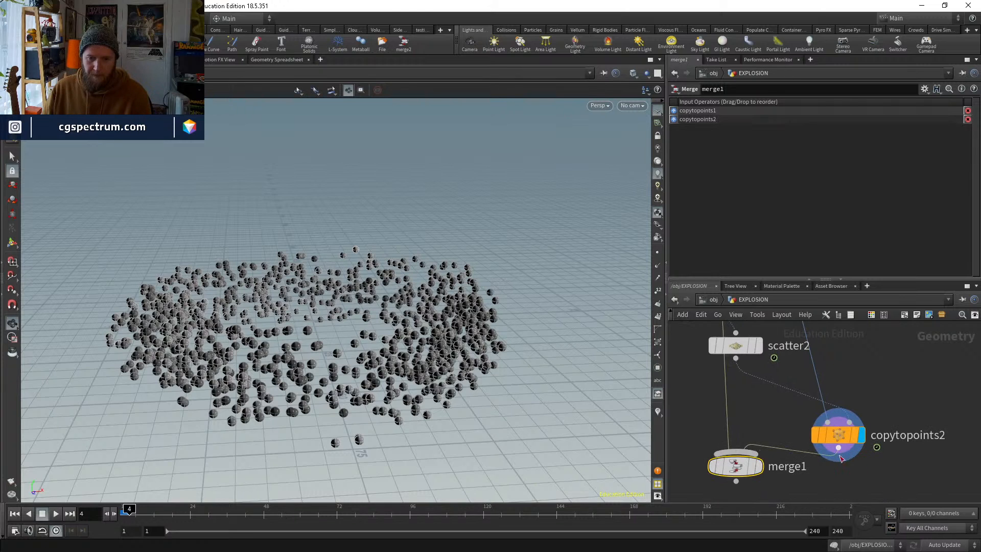
{"action": "left_click", "coordinate": [764, 438]}
{"action": "left_click_drag", "start_coordinate": [743, 466], "coordinate": [735, 473]}
Set scatter2's Force Total Count to 50000, trying 10000 first
{"action": "middle_click_drag", "start_coordinate": [767, 415], "coordinate": [752, 461]}
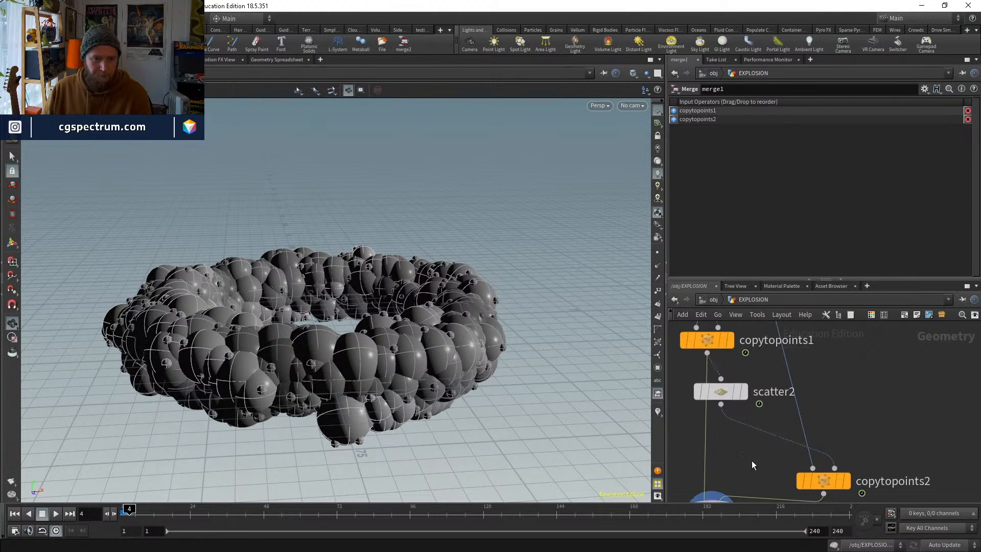
{"action": "middle_click_drag", "start_coordinate": [845, 407], "coordinate": [841, 456]}
{"action": "left_click", "coordinate": [712, 442]}
{"action": "scroll", "coordinate": [803, 177], "scroll_direction": "down", "scroll_amount": 3}
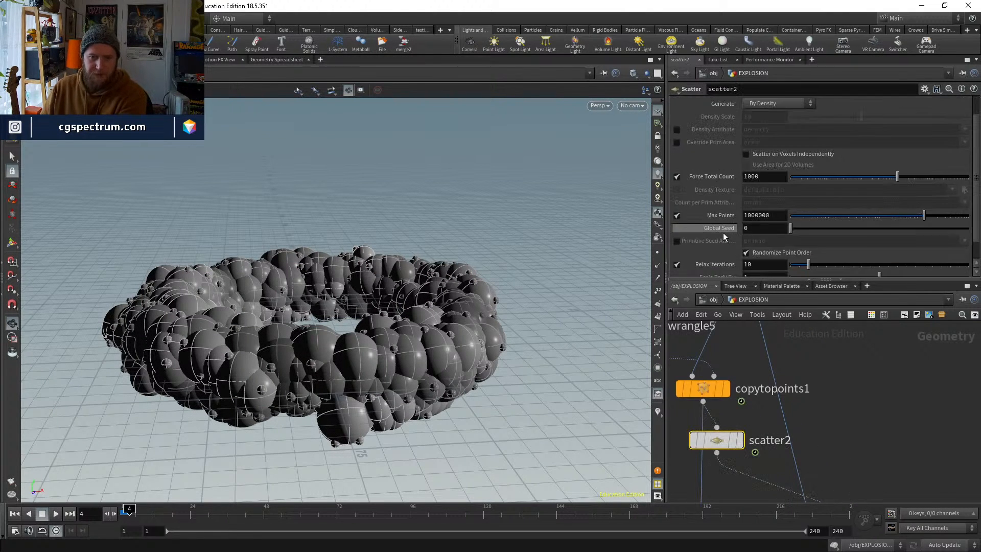
{"action": "scroll", "coordinate": [746, 208], "scroll_direction": "up", "scroll_amount": 2}
{"action": "left_click", "coordinate": [769, 194]}
{"action": "type", "text": "0"}
{"action": "key", "text": "Return"}
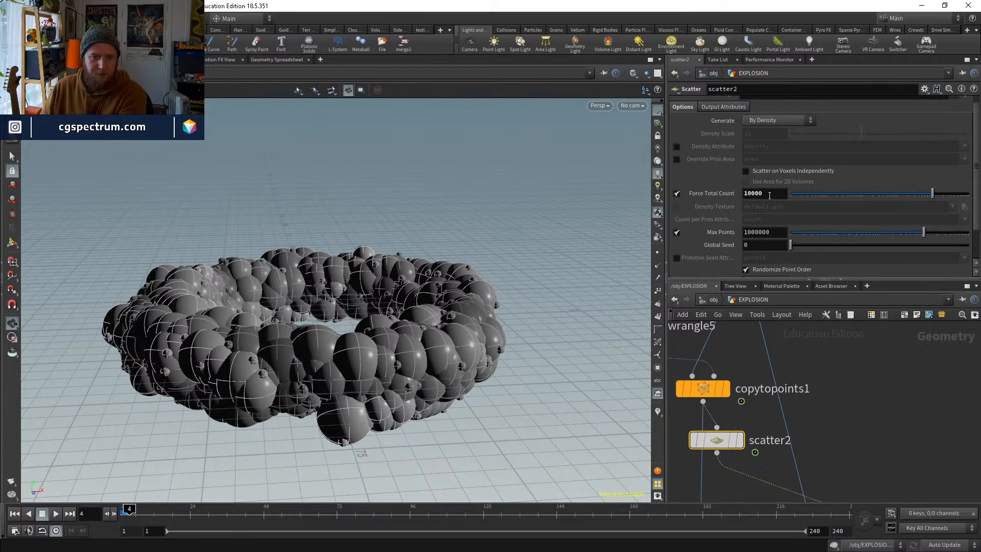
{"action": "left_click", "coordinate": [746, 194]}
{"action": "key", "text": "BackSpace"}
{"action": "type", "text": "5"}
{"action": "key", "text": "Return"}
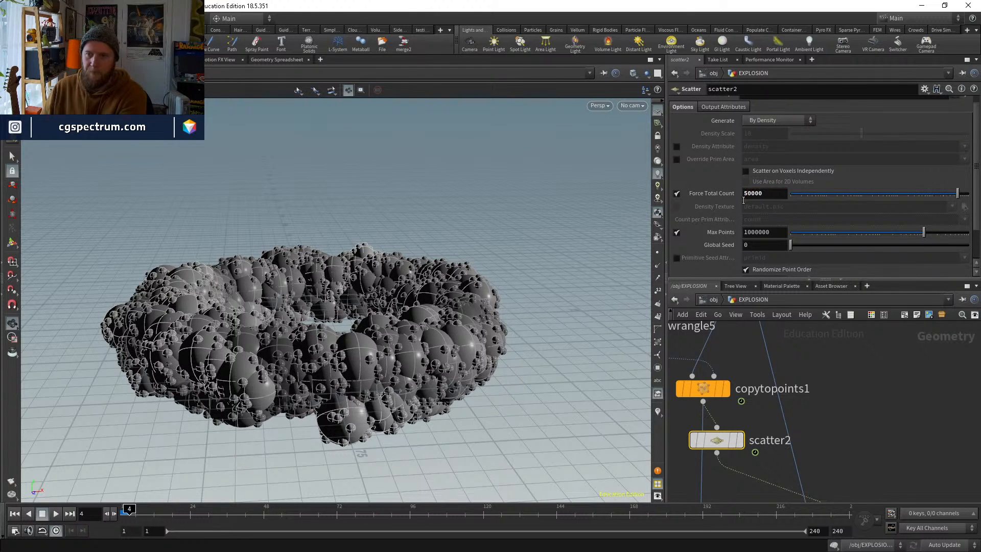
Tidy the network layout by spacing out merge1, copytopoints2 and scatter2
{"action": "middle_click_drag", "start_coordinate": [880, 437], "coordinate": [875, 320]}
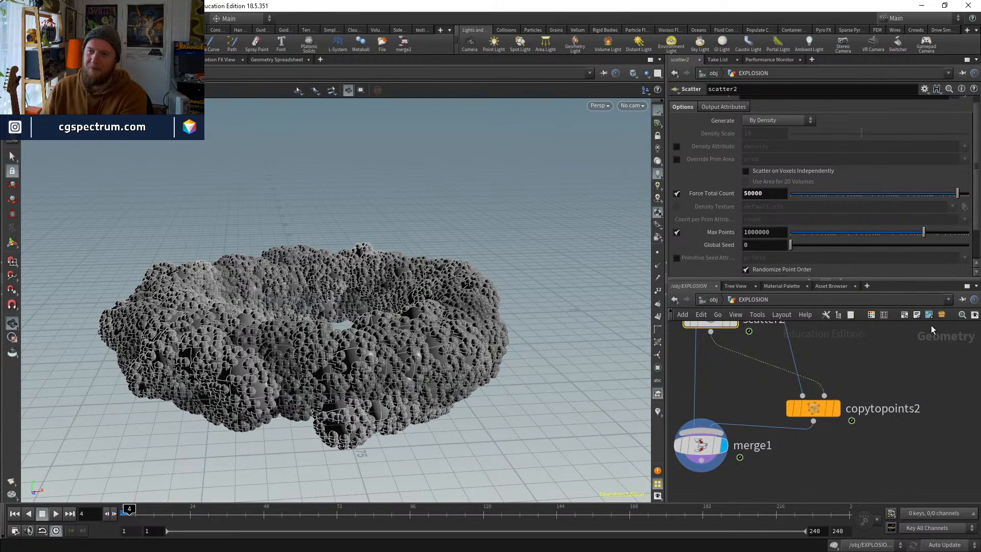
{"action": "middle_click_drag", "start_coordinate": [869, 404], "coordinate": [881, 370]}
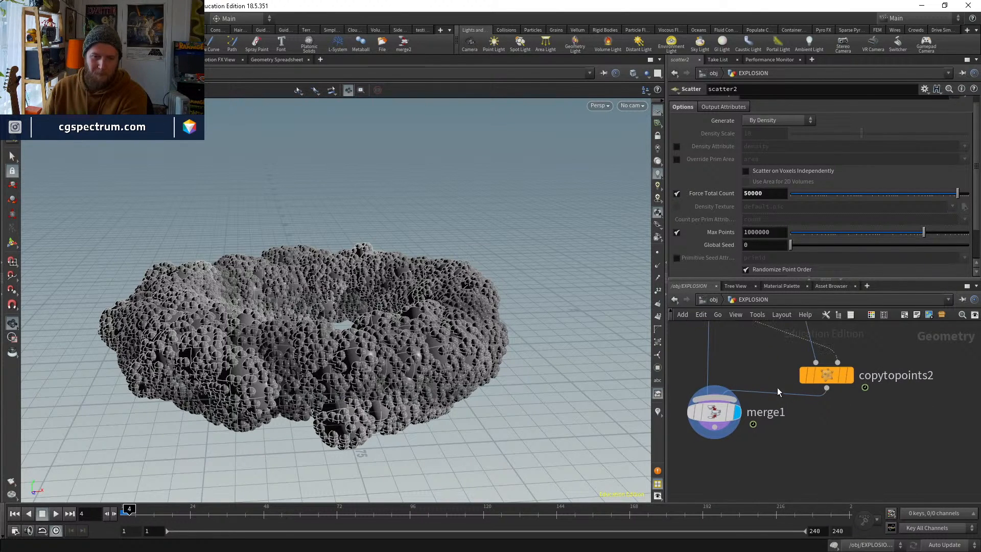
{"action": "left_click_drag", "start_coordinate": [729, 411], "coordinate": [725, 445]}
{"action": "scroll", "coordinate": [863, 384], "scroll_direction": "down", "scroll_amount": 2}
{"action": "scroll", "coordinate": [869, 379], "scroll_direction": "down", "scroll_amount": 1}
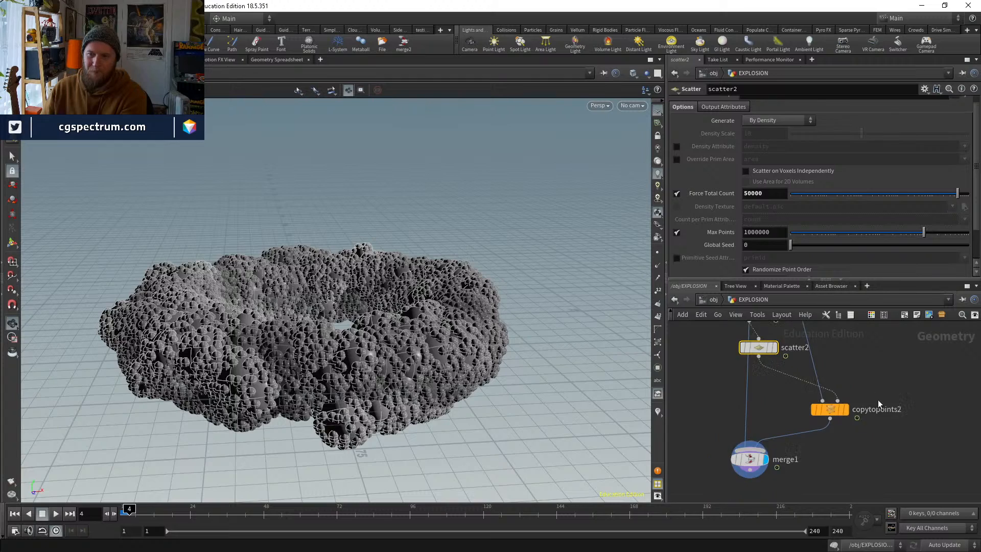
{"action": "scroll", "coordinate": [878, 400], "scroll_direction": "up", "scroll_amount": 2}
{"action": "left_click_drag", "start_coordinate": [808, 396], "coordinate": [816, 404]}
{"action": "middle_click_drag", "start_coordinate": [758, 395], "coordinate": [796, 454]}
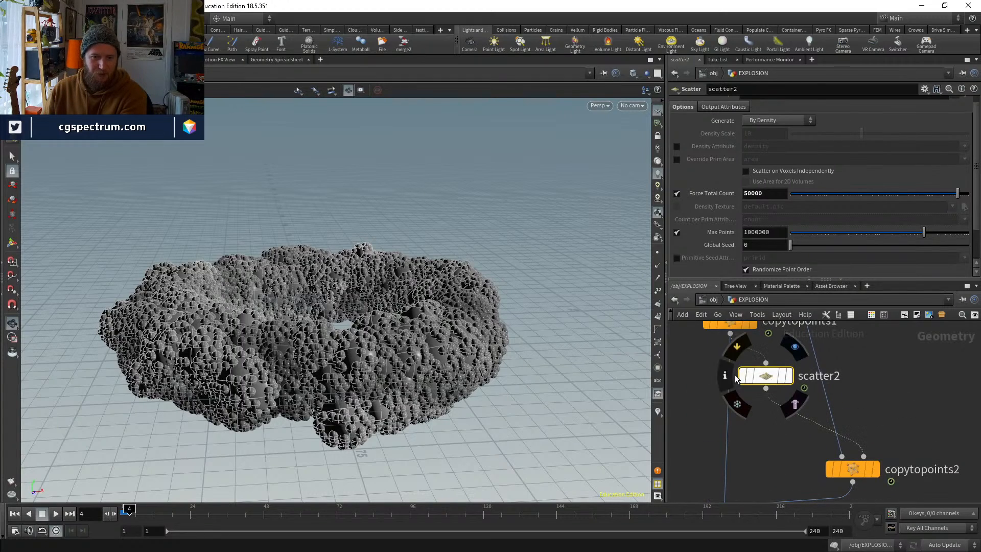
{"action": "left_click_drag", "start_coordinate": [740, 374], "coordinate": [762, 377]}
{"action": "left_click_drag", "start_coordinate": [416, 330], "coordinate": [424, 353]}
{"action": "scroll", "coordinate": [440, 323], "scroll_direction": "up", "scroll_amount": 3}
{"action": "middle_click_drag", "start_coordinate": [838, 325], "coordinate": [939, 517]}
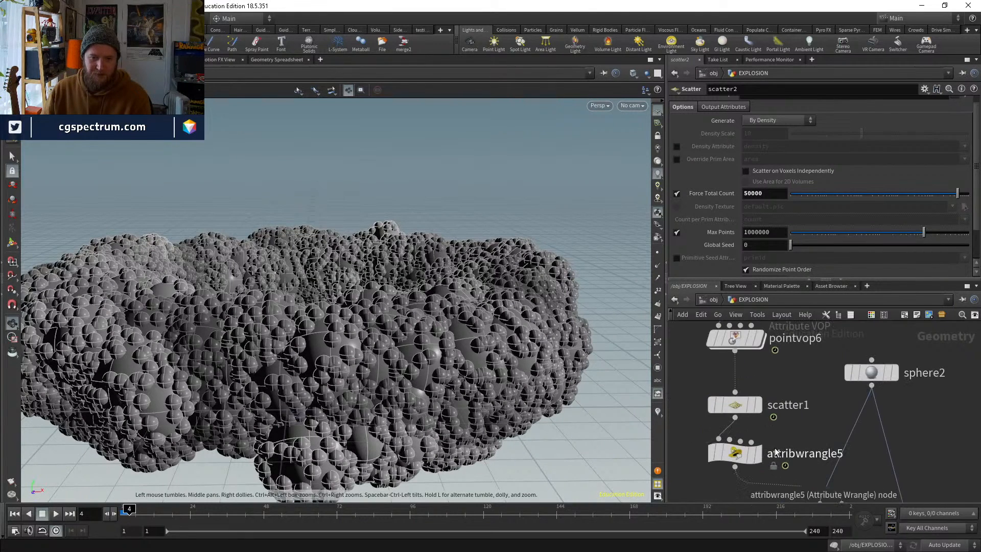
{"action": "left_click", "coordinate": [735, 453]}
{"action": "left_click", "coordinate": [754, 173]}
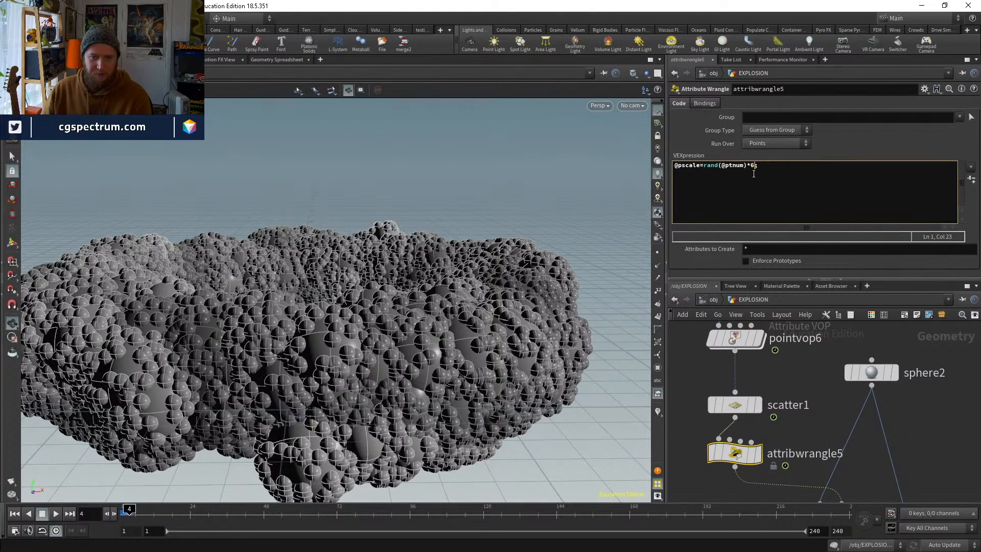
{"action": "key", "text": "BackSpace"}
{"action": "type", "text": "7"}
{"action": "key", "text": "Return"}
{"action": "key", "text": "BackSpace"}
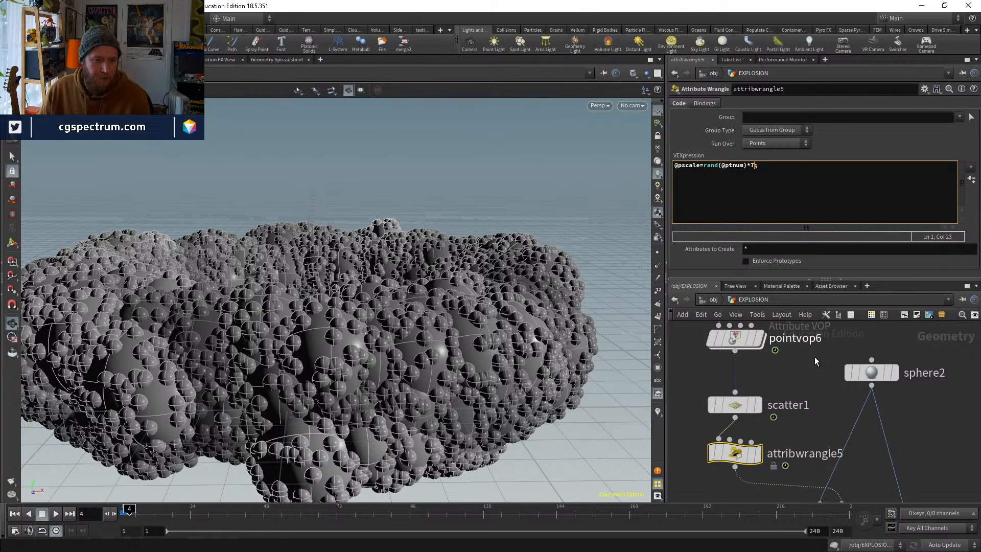
{"action": "middle_click_drag", "start_coordinate": [817, 449], "coordinate": [817, 386]}
{"action": "middle_click_drag", "start_coordinate": [764, 462], "coordinate": [731, 366]}
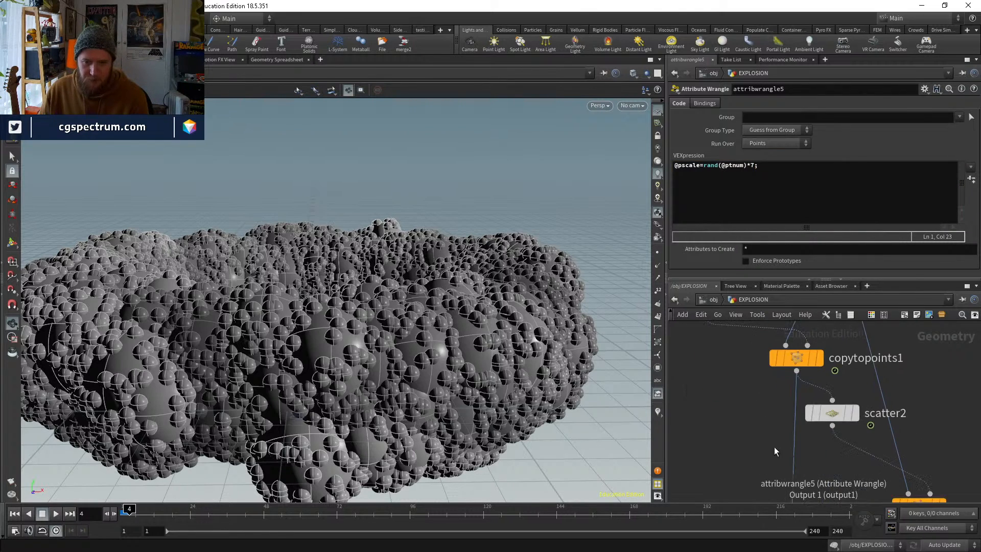
{"action": "middle_click_drag", "start_coordinate": [774, 447], "coordinate": [764, 422]}
{"action": "key", "text": "ctrl+v"}
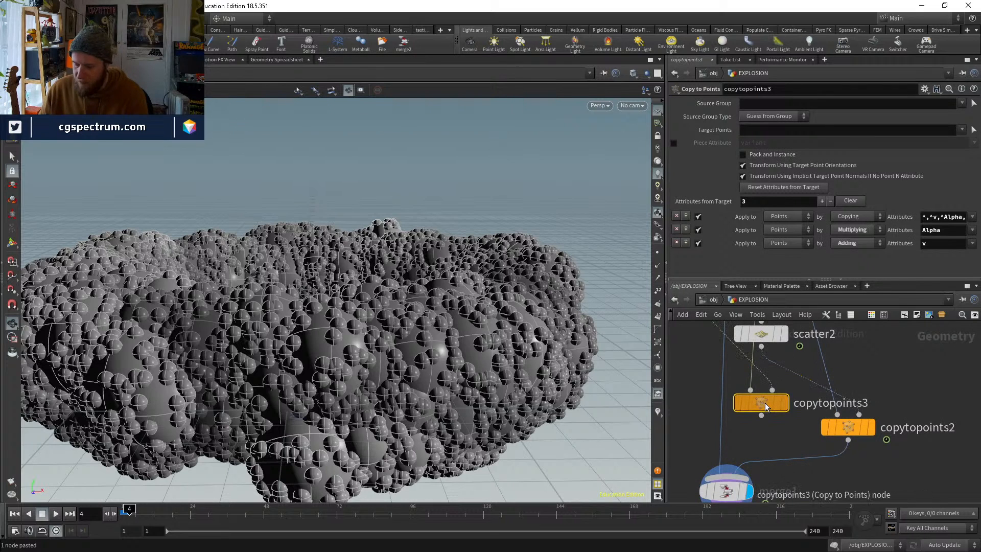
{"action": "key", "text": "Delete"}
Copy attribwrangle5 and insert the duplicate between scatter2 and copytopoints2
{"action": "scroll", "coordinate": [765, 407], "scroll_direction": "down", "scroll_amount": 1}
{"action": "middle_click_drag", "start_coordinate": [680, 327], "coordinate": [735, 446]}
{"action": "left_click", "coordinate": [716, 376]}
{"action": "key", "text": "ctrl+c"}
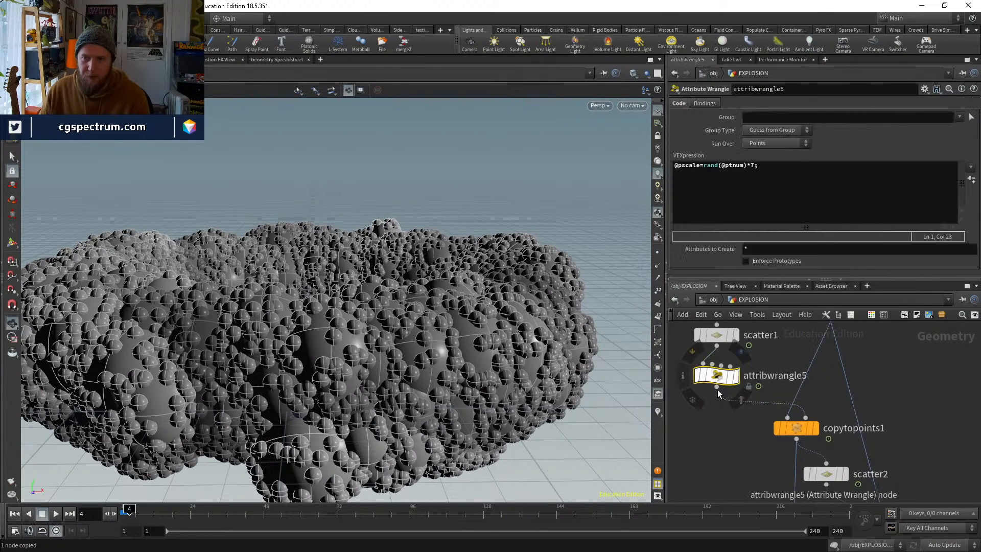
{"action": "middle_click_drag", "start_coordinate": [788, 499], "coordinate": [736, 409]}
{"action": "scroll", "coordinate": [761, 427], "scroll_direction": "up", "scroll_amount": 2}
{"action": "key", "text": "ctrl+v"}
{"action": "left_click_drag", "start_coordinate": [801, 419], "coordinate": [809, 425]}
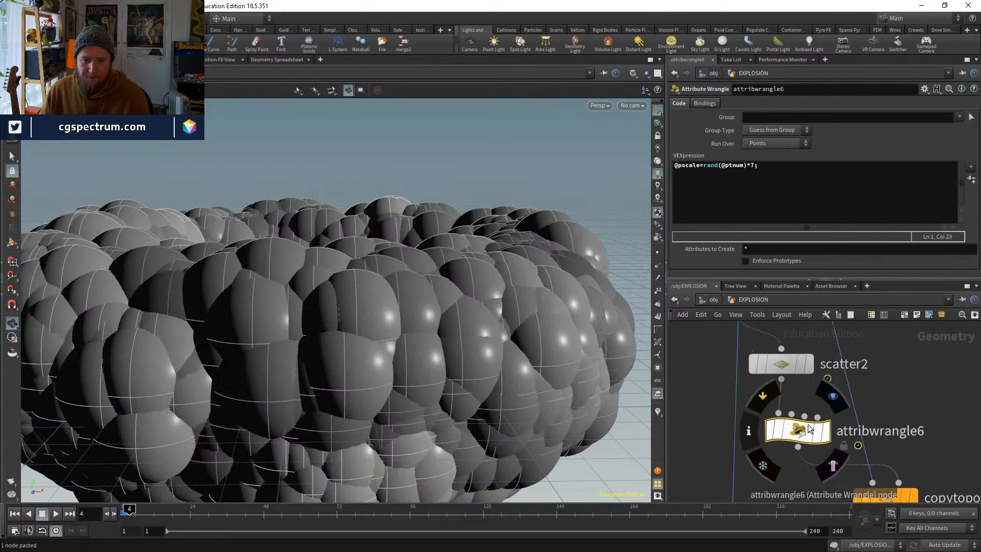
{"action": "left_click", "coordinate": [758, 200]}
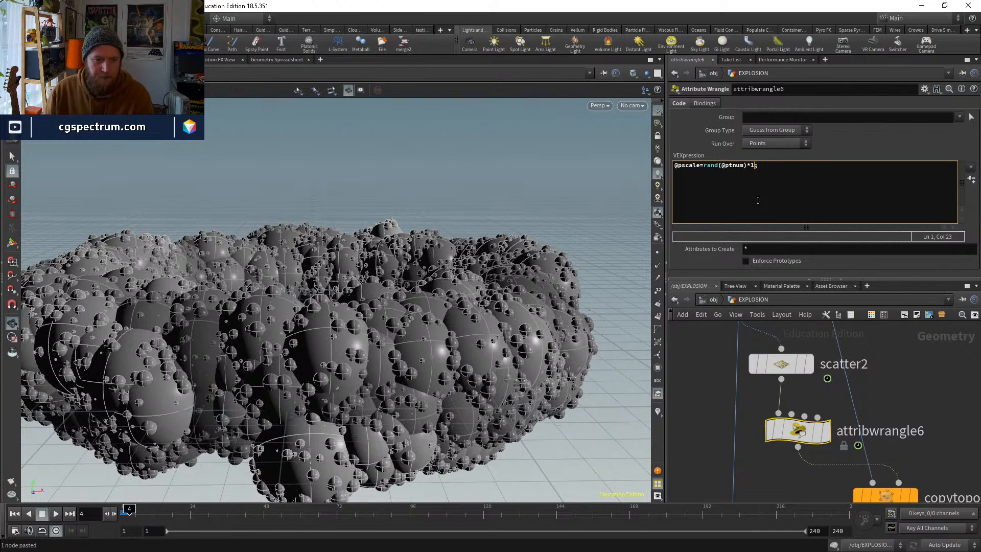
{"action": "scroll", "coordinate": [902, 414], "scroll_direction": "down", "scroll_amount": 5}
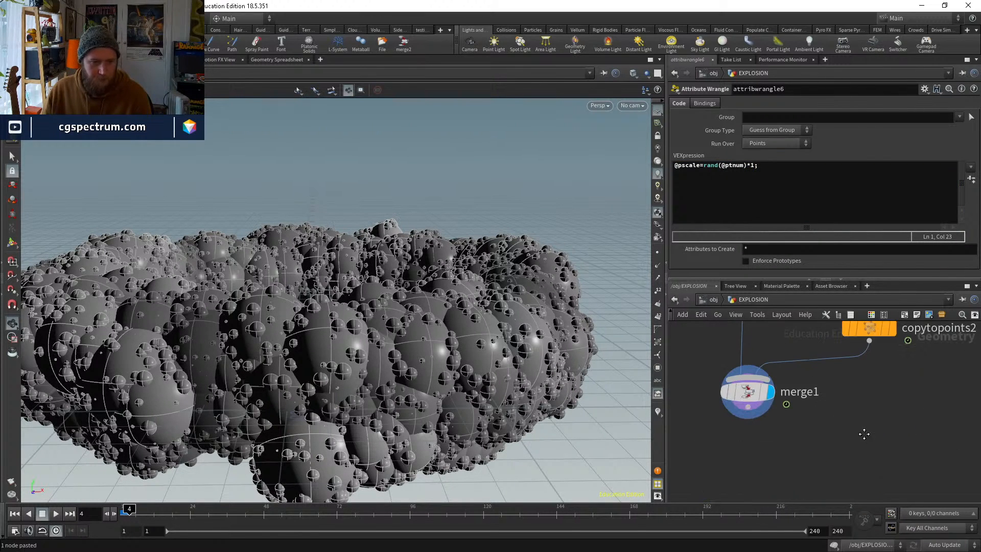
{"action": "scroll", "coordinate": [864, 433], "scroll_direction": "up", "scroll_amount": 5}
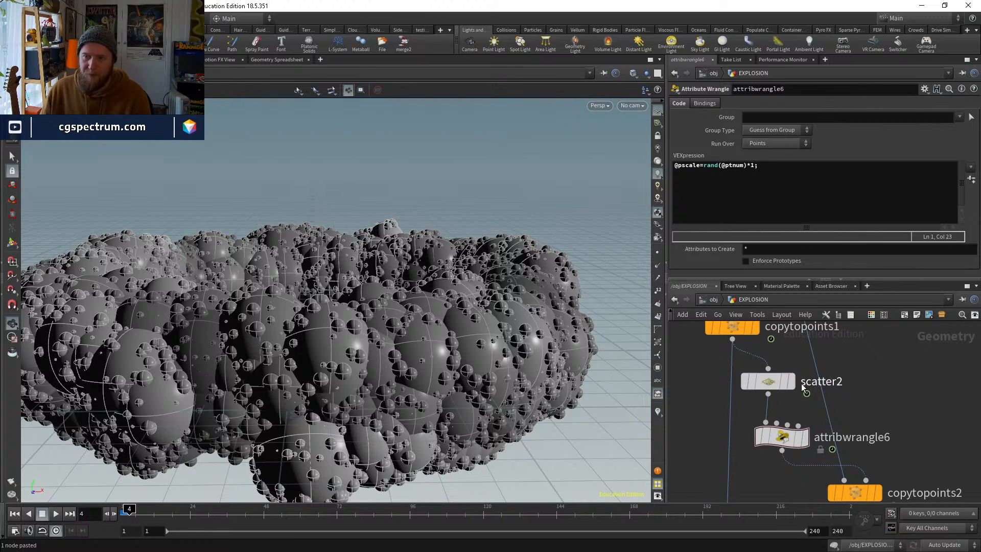
Set scatter2's Force Total Count to 80000
{"action": "left_click", "coordinate": [769, 382]}
{"action": "left_click_drag", "start_coordinate": [748, 195], "coordinate": [725, 196]}
{"action": "type", "text": "80000"}
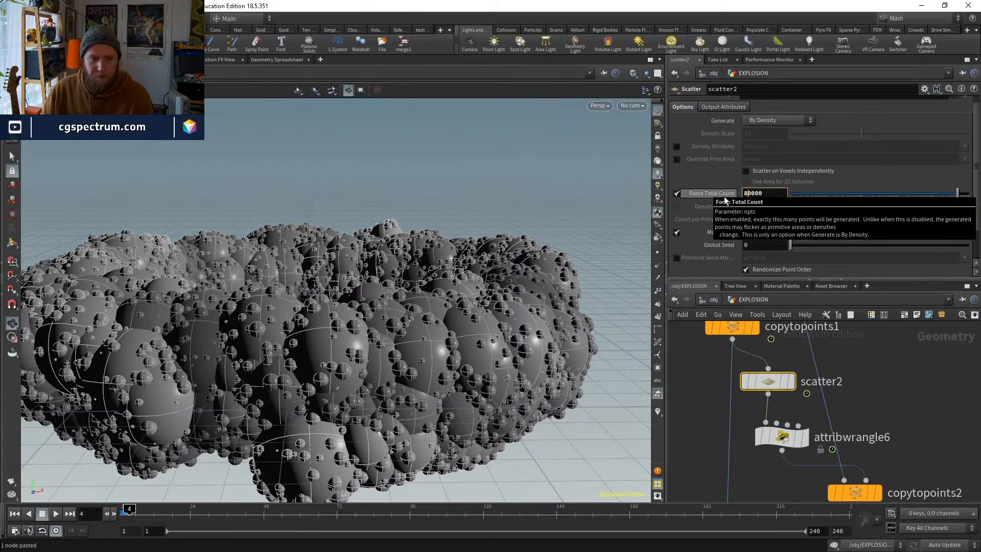
{"action": "key", "text": "Return"}
{"action": "middle_click_drag", "start_coordinate": [891, 375], "coordinate": [879, 345]}
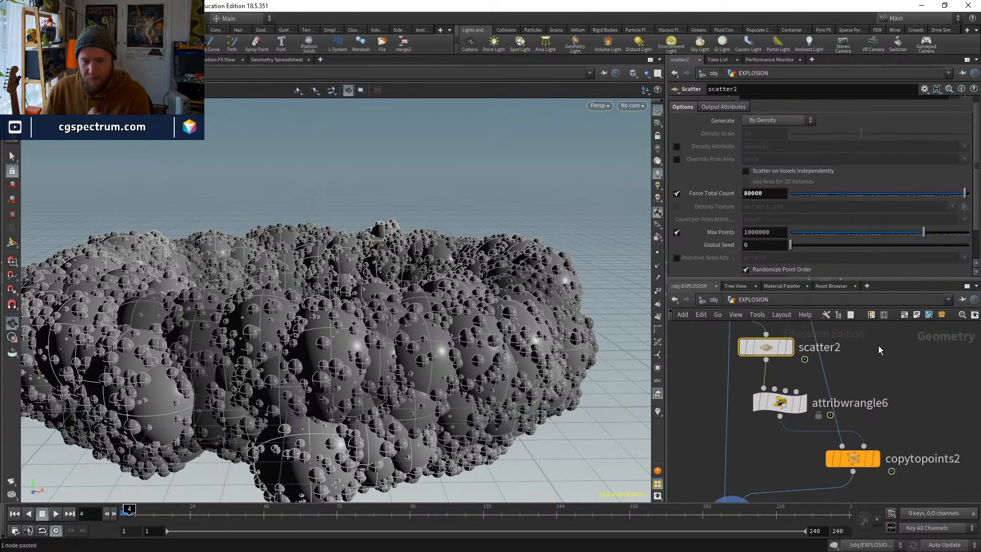
{"action": "left_click", "coordinate": [780, 403]}
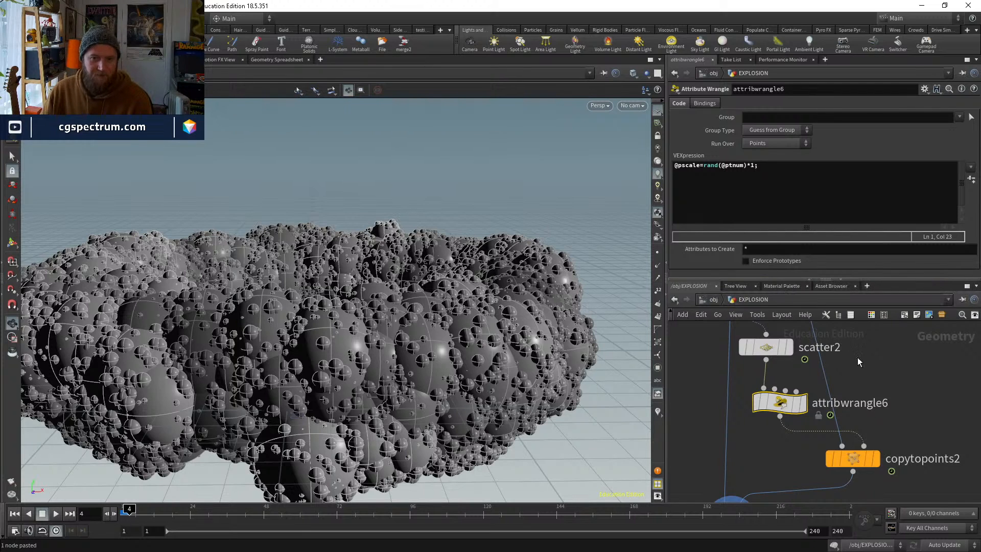
{"action": "middle_click_drag", "start_coordinate": [859, 359], "coordinate": [860, 398]}
{"action": "left_click", "coordinate": [758, 199]}
{"action": "key", "text": "ctrl+a"}
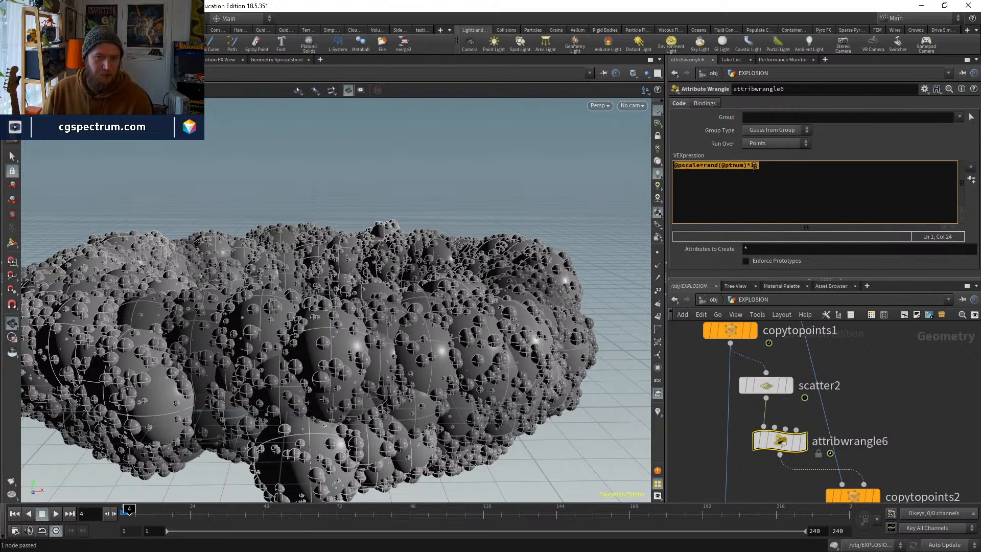
{"action": "left_click", "coordinate": [753, 166]}
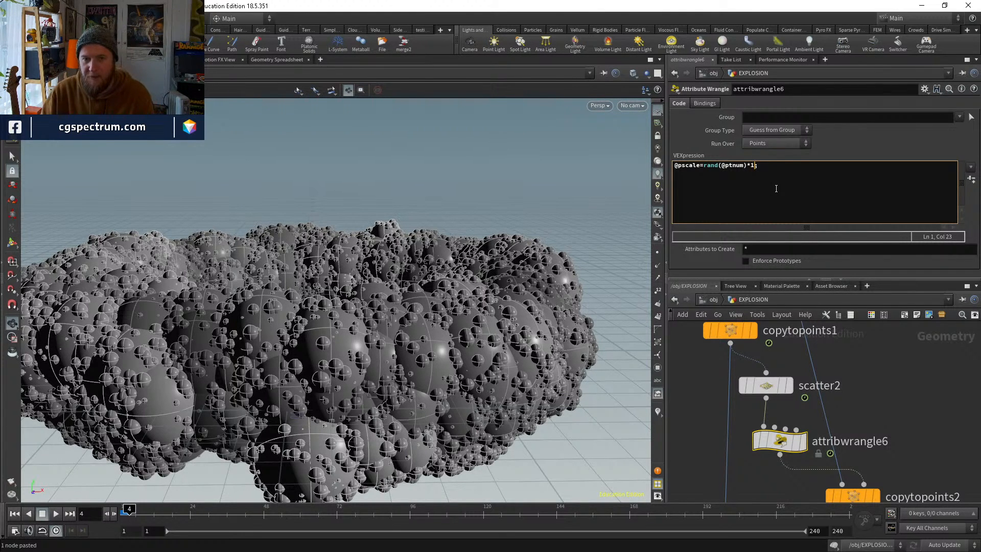
{"action": "key", "text": "BackSpace"}
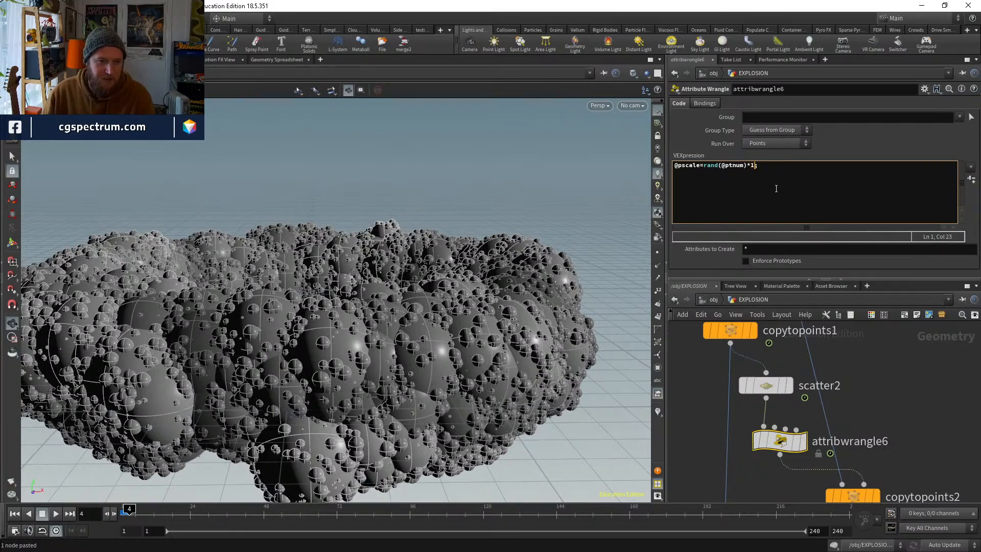
{"action": "left_click_drag", "start_coordinate": [424, 219], "coordinate": [429, 285]}
{"action": "scroll", "coordinate": [820, 382], "scroll_direction": "down", "scroll_amount": 2}
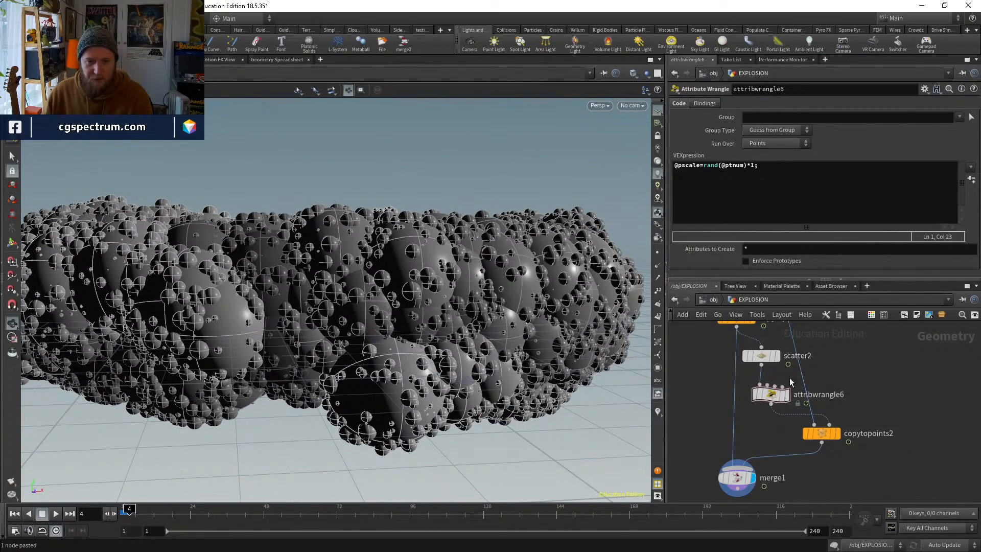
{"action": "left_click", "coordinate": [769, 363]}
{"action": "left_click", "coordinate": [745, 195]}
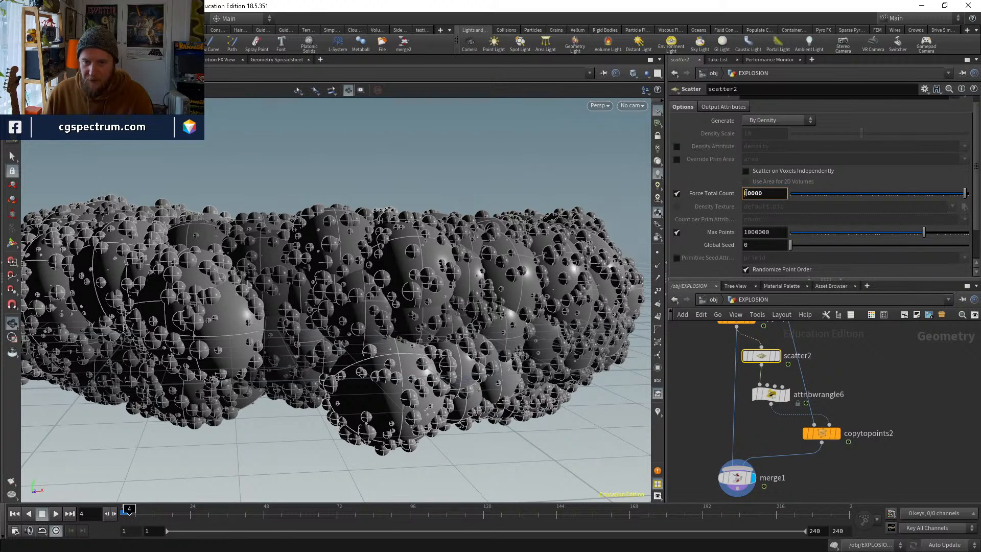
{"action": "type", "text": "1"}
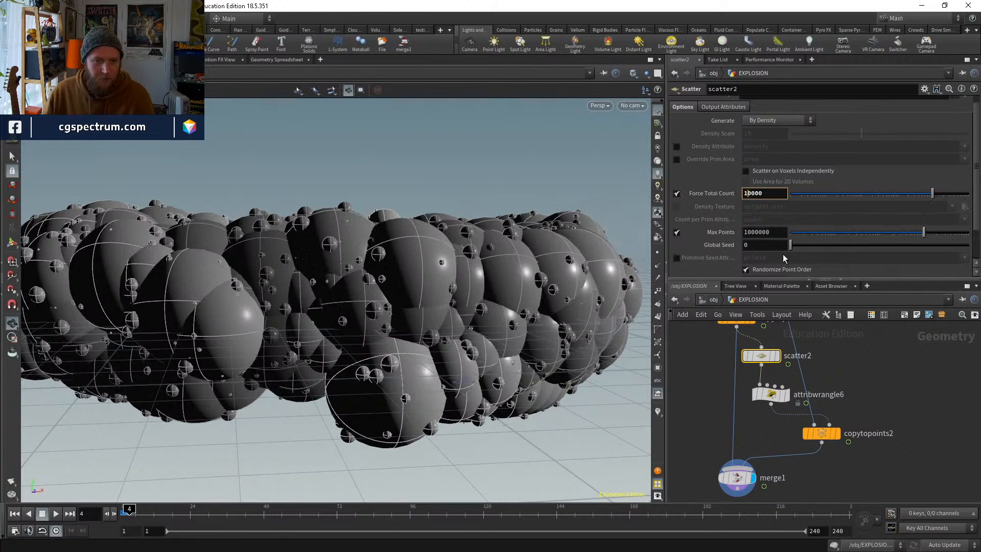
{"action": "left_click", "coordinate": [772, 396]}
{"action": "left_click", "coordinate": [753, 165]}
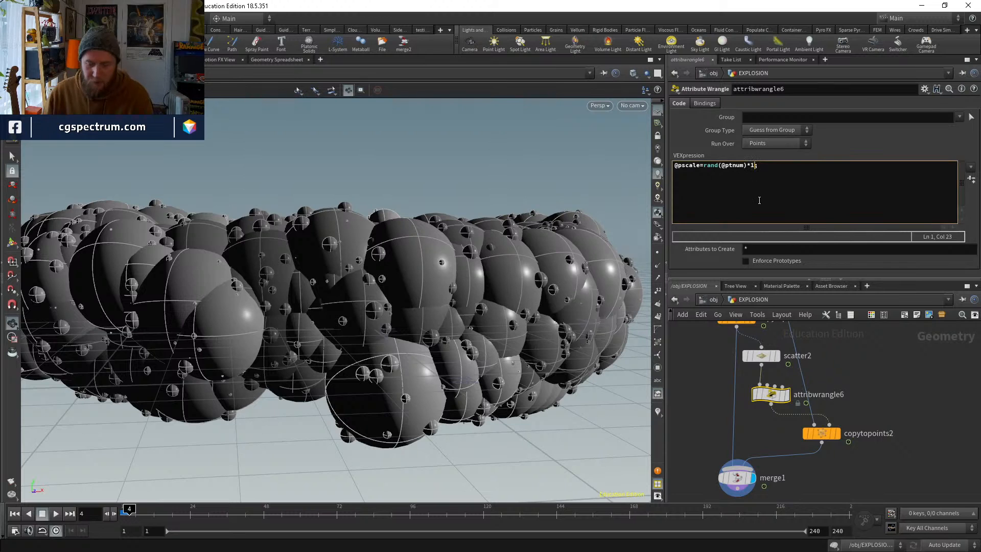
{"action": "key", "text": "BackSpace"}
{"action": "type", "text": "3"}
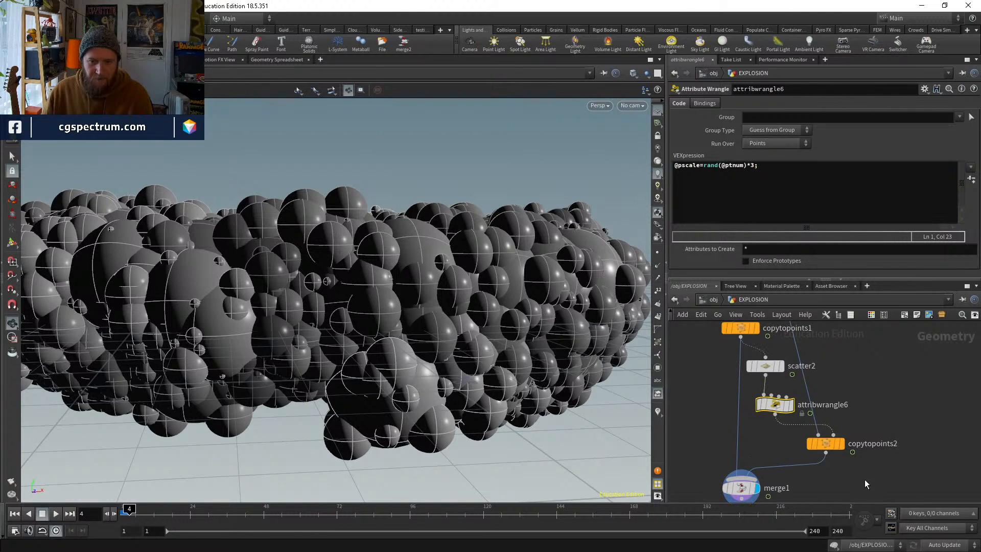
Duplicate scatter2, attribwrangle6 and copytopoints2 as a third layer, and feed copytopoints2 into the copied scatter node
{"action": "left_click_drag", "start_coordinate": [865, 480], "coordinate": [747, 358]}
{"action": "key", "text": "ctrl+c"}
{"action": "middle_click_drag", "start_coordinate": [852, 500], "coordinate": [822, 449]}
{"action": "key", "text": "ctrl+v"}
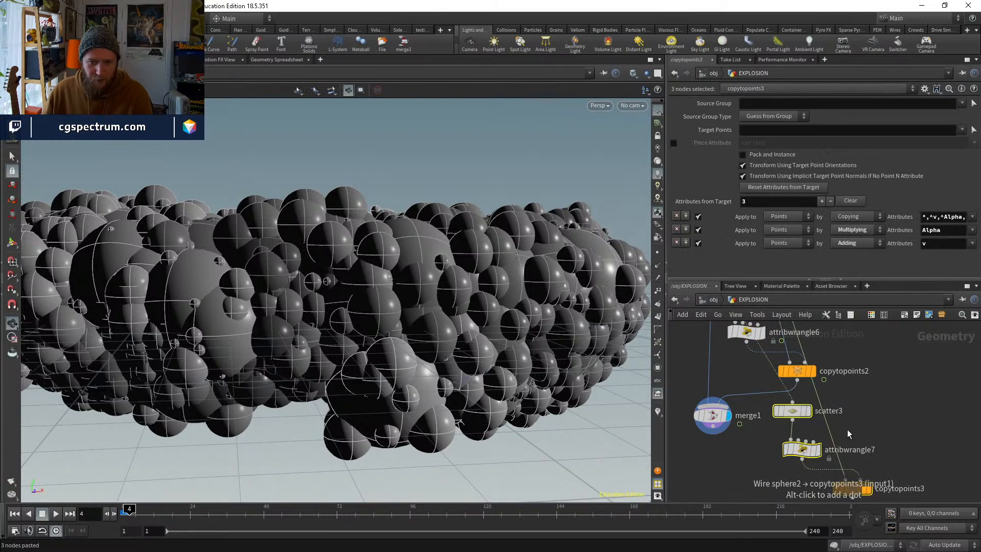
{"action": "left_click_drag", "start_coordinate": [798, 386], "coordinate": [797, 380]}
{"action": "middle_click_drag", "start_coordinate": [860, 427], "coordinate": [856, 410]}
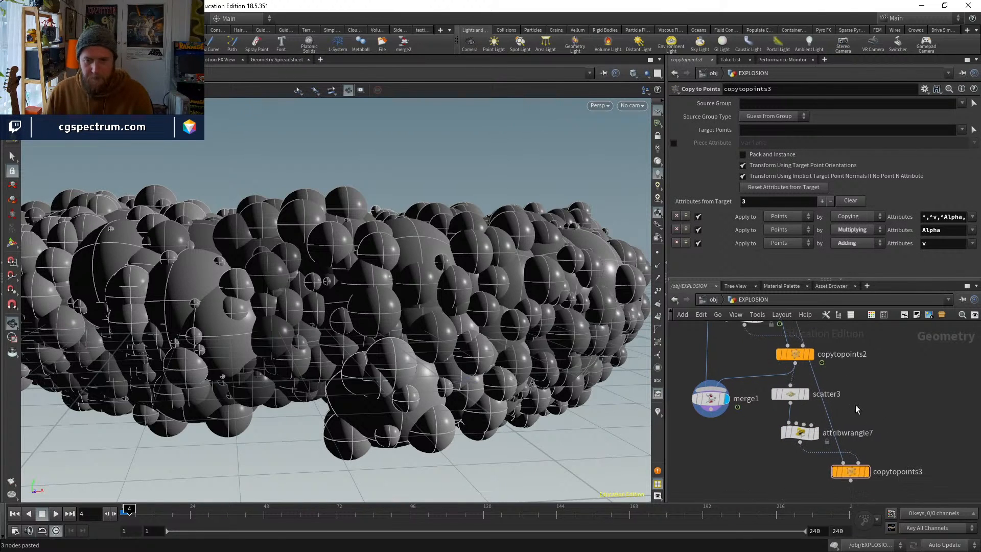
Display scatter3, attribwrangle7 and copytopoints3 in turn to check the third layer of spheres
{"action": "left_click", "coordinate": [805, 394]}
{"action": "left_click", "coordinate": [810, 433]}
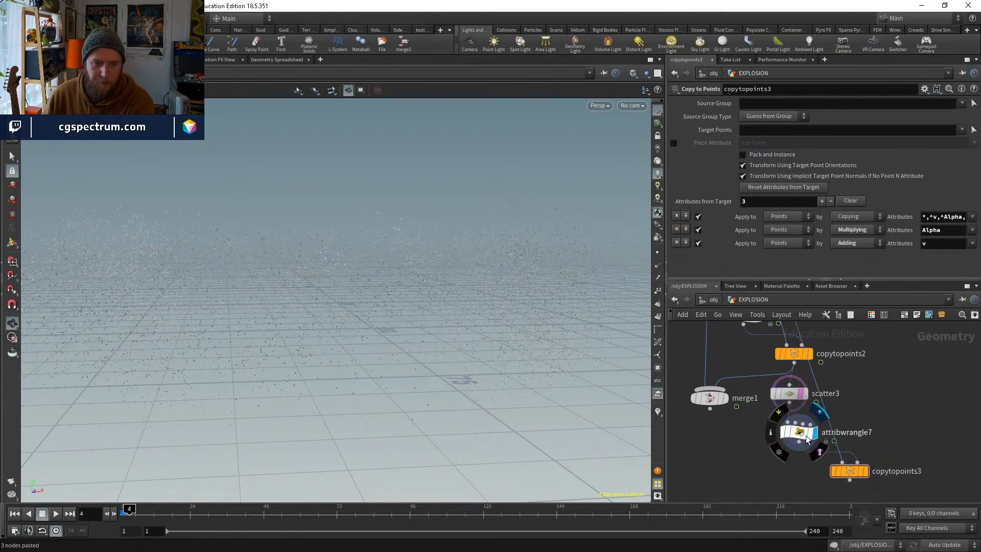
{"action": "left_click", "coordinate": [864, 469]}
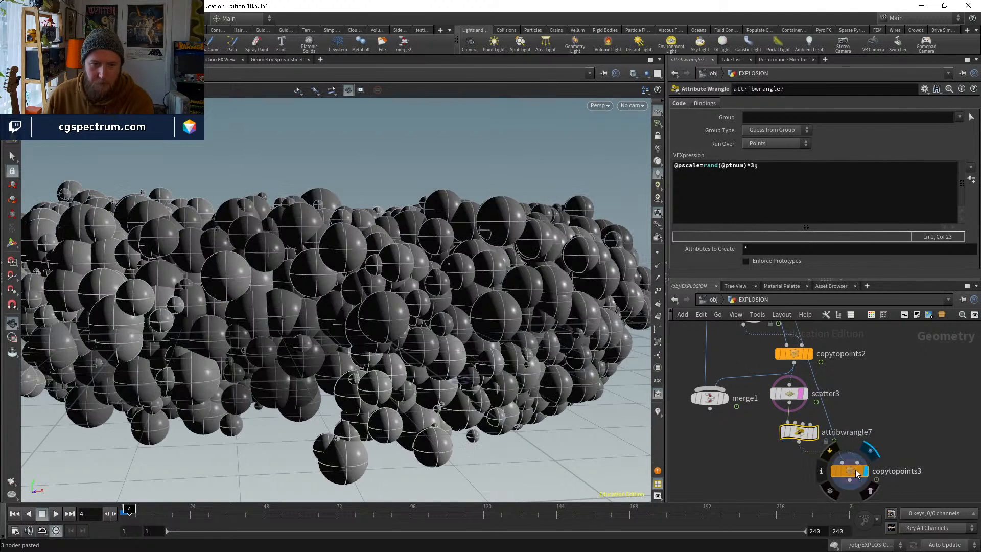
{"action": "left_click", "coordinate": [849, 470]}
Move merge1 down beside copytopoints3, connect copytopoints3 into it, and display the merged result
{"action": "left_click_drag", "start_coordinate": [713, 394], "coordinate": [711, 411]}
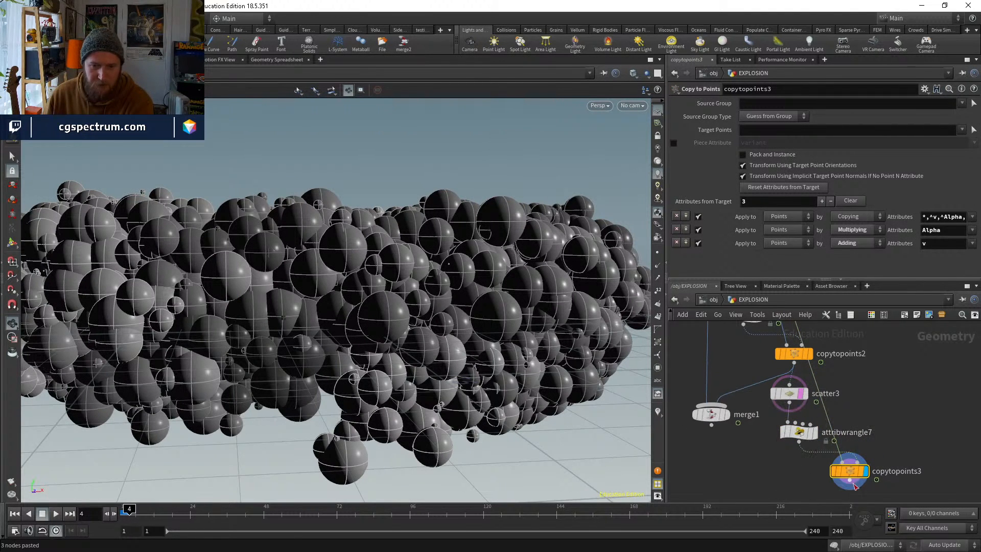
{"action": "middle_click_drag", "start_coordinate": [754, 437], "coordinate": [768, 404]}
{"action": "left_click_drag", "start_coordinate": [724, 383], "coordinate": [722, 437]}
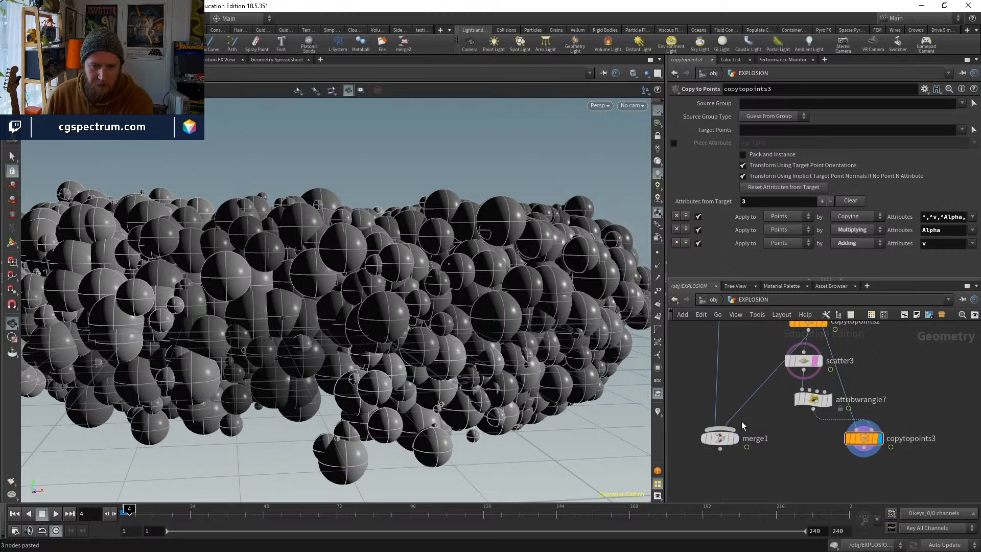
{"action": "left_click", "coordinate": [863, 450]}
{"action": "left_click", "coordinate": [738, 440]}
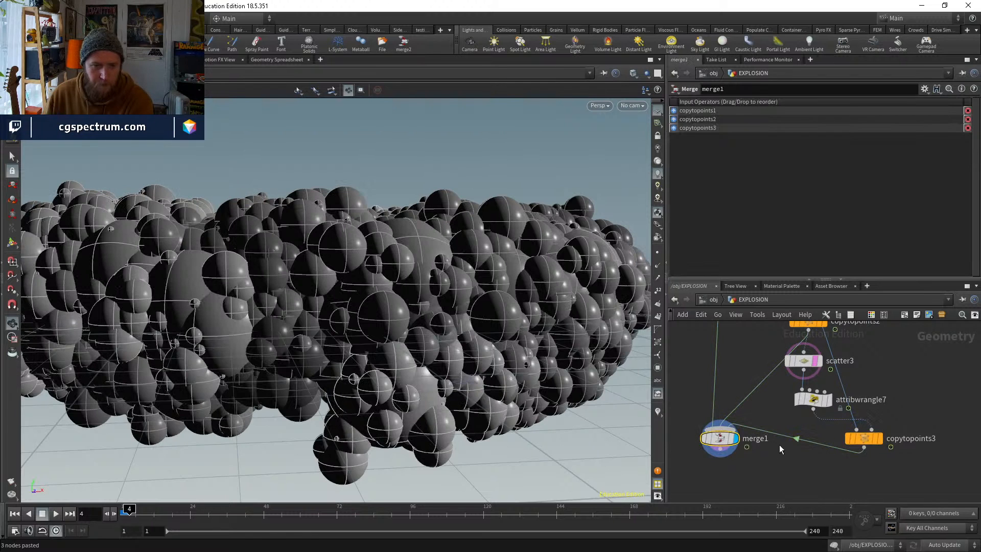
{"action": "middle_click_drag", "start_coordinate": [746, 424], "coordinate": [724, 458]}
{"action": "left_click", "coordinate": [792, 434]}
{"action": "left_click", "coordinate": [768, 197]}
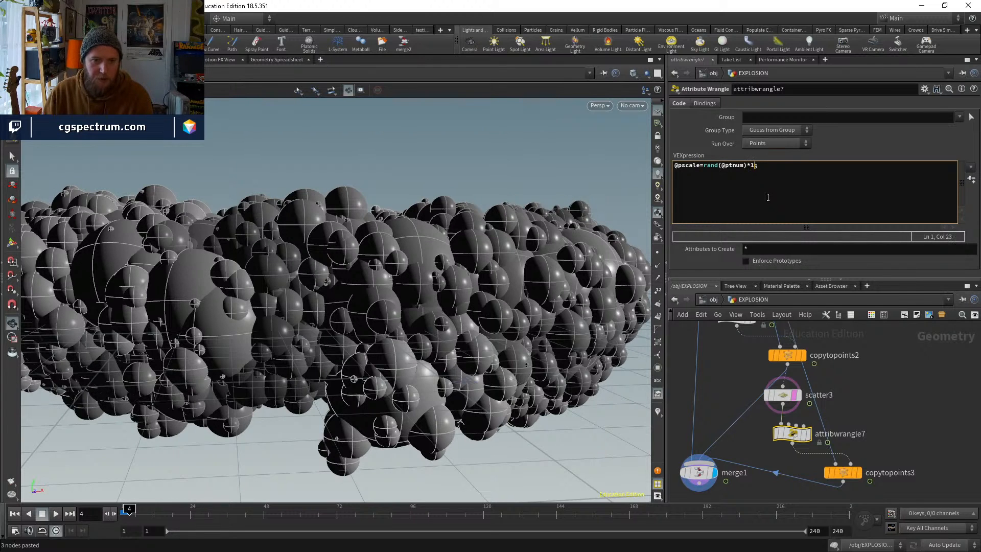
{"action": "left_click", "coordinate": [782, 394]}
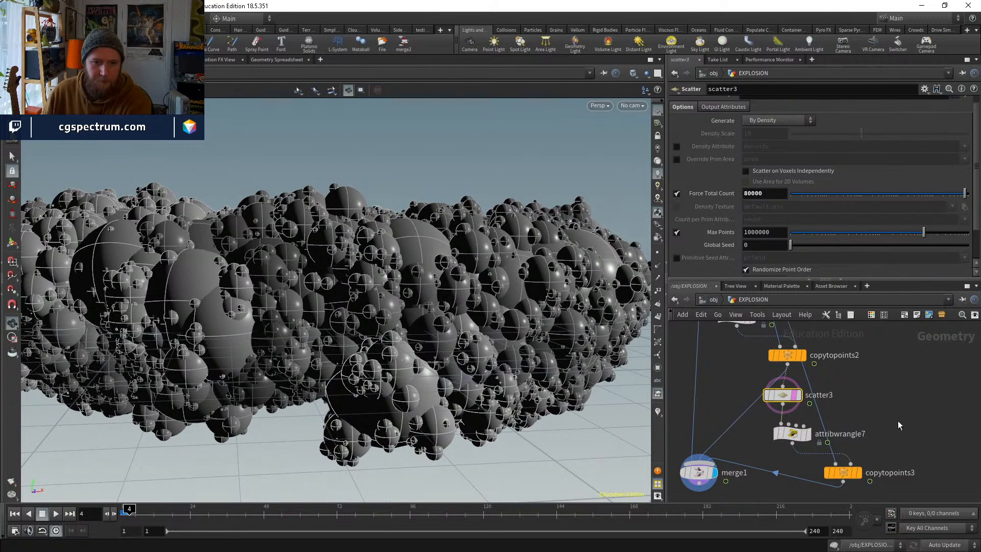
{"action": "mouse_move", "coordinate": [391, 217]}
{"action": "left_mouse_down"}
{"action": "mouse_move", "coordinate": [394, 342]}
{"action": "mouse_move", "coordinate": [385, 204]}
{"action": "left_mouse_up"}
{"action": "right_click_drag", "start_coordinate": [384, 205], "coordinate": [489, 244]}
{"action": "middle_click_drag", "start_coordinate": [508, 248], "coordinate": [431, 255]}
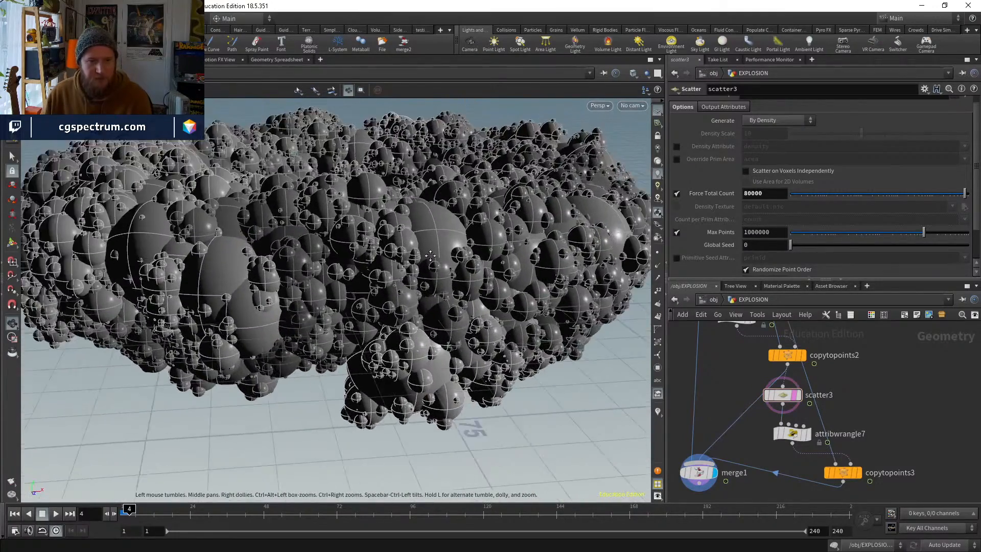
{"action": "left_click_drag", "start_coordinate": [430, 255], "coordinate": [481, 360]}
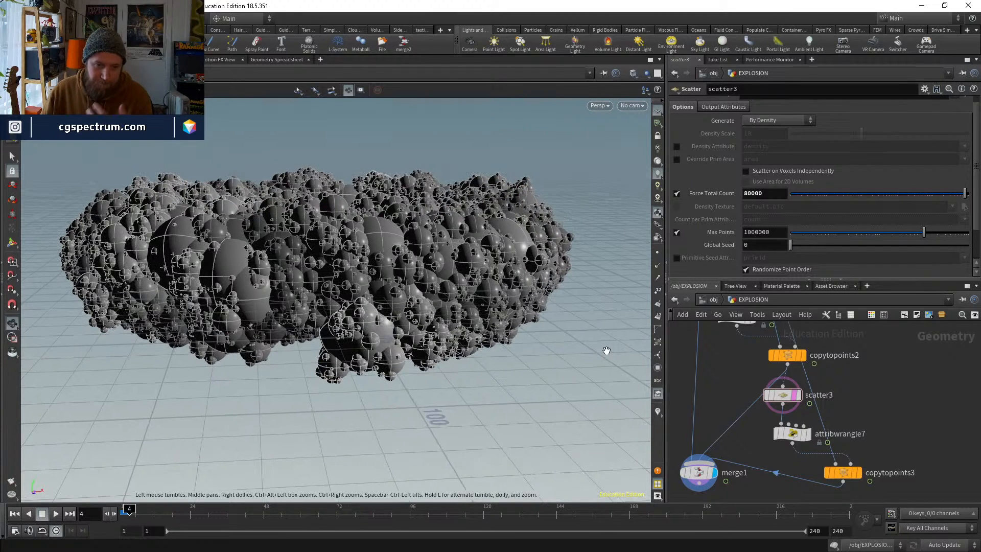
Add a VDB from Polygons node below merge1, connect the merged spheres to it, and display its result
{"action": "middle_click_drag", "start_coordinate": [742, 433], "coordinate": [741, 383]}
{"action": "left_click_drag", "start_coordinate": [701, 421], "coordinate": [700, 438]}
{"action": "middle_click_drag", "start_coordinate": [785, 453], "coordinate": [818, 408]}
{"action": "key", "text": "Tab"}
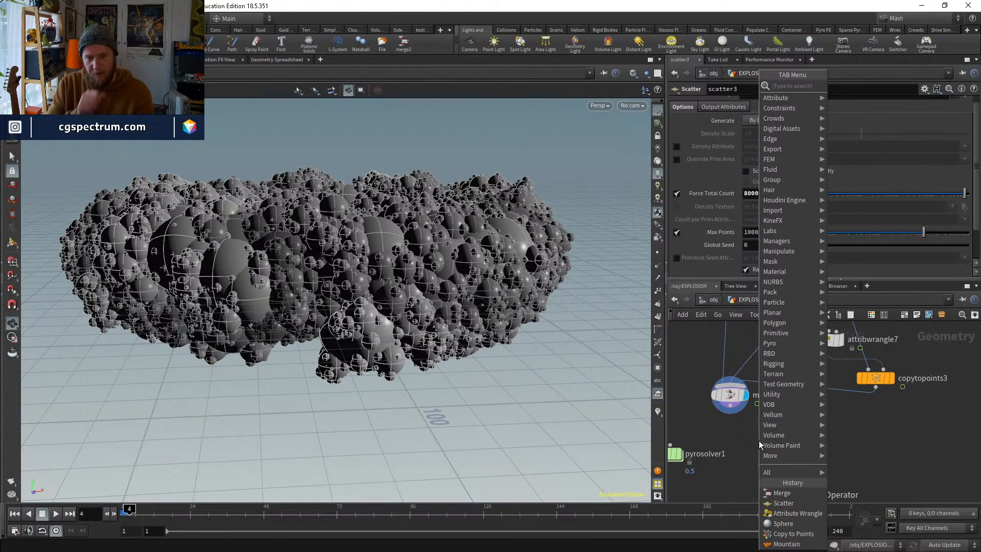
{"action": "type", "text": "vdbfrom"}
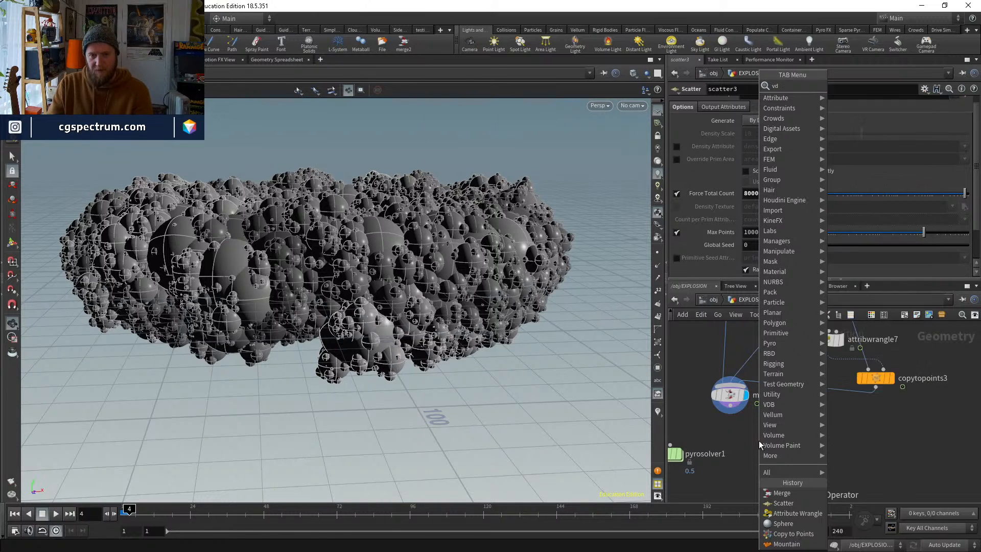
{"action": "key", "text": "Down"}
{"action": "key", "text": "Down"}
{"action": "key", "text": "Return"}
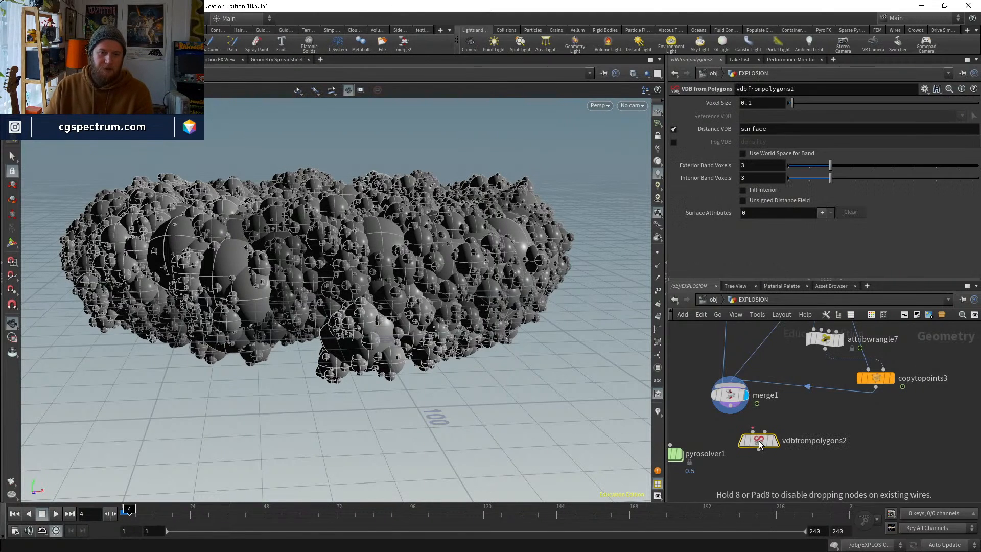
{"action": "left_click", "coordinate": [758, 441]}
{"action": "left_click", "coordinate": [773, 440]}
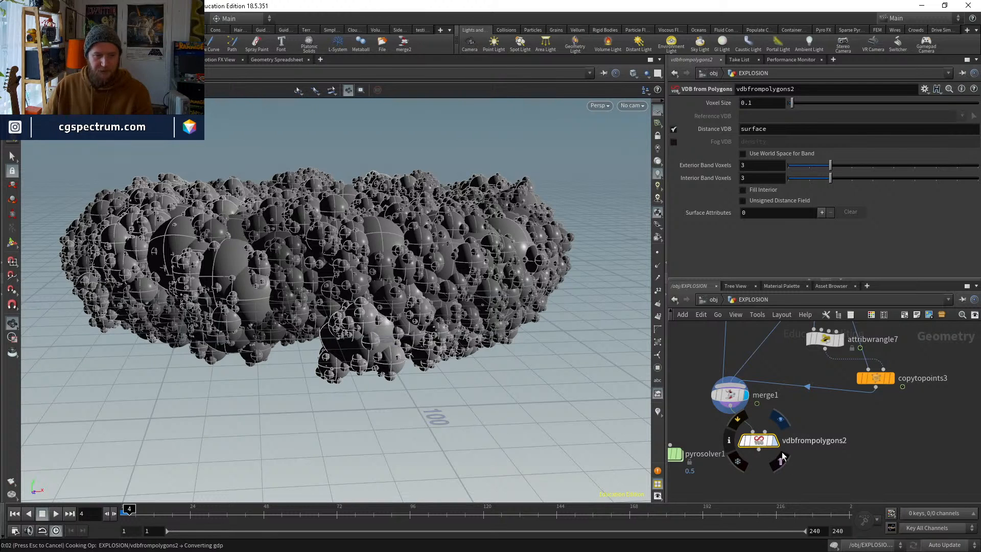
Set vdbfrompolygons2's Voxel Size to 1 and check the node info of merge1
{"action": "double_click", "coordinate": [751, 103]}
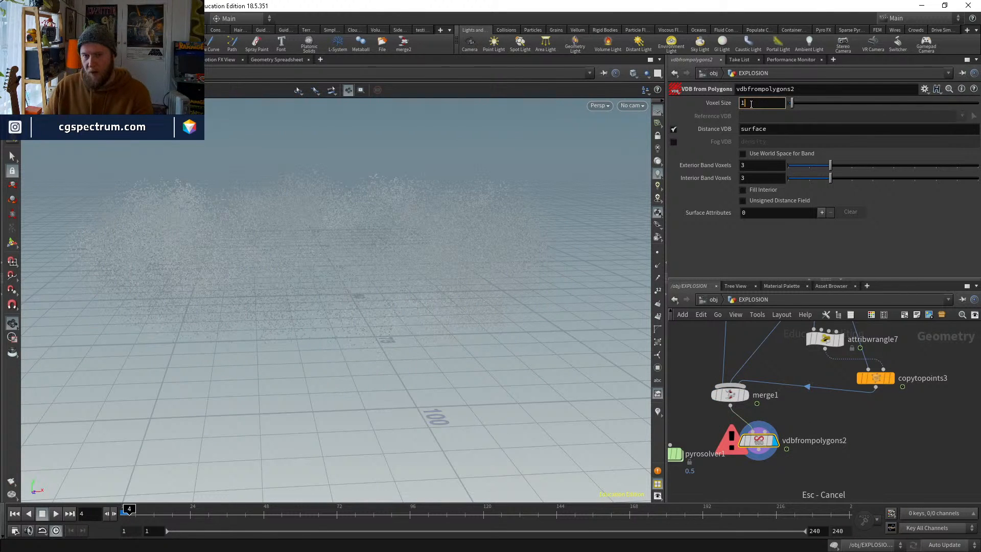
{"action": "key", "text": "Return"}
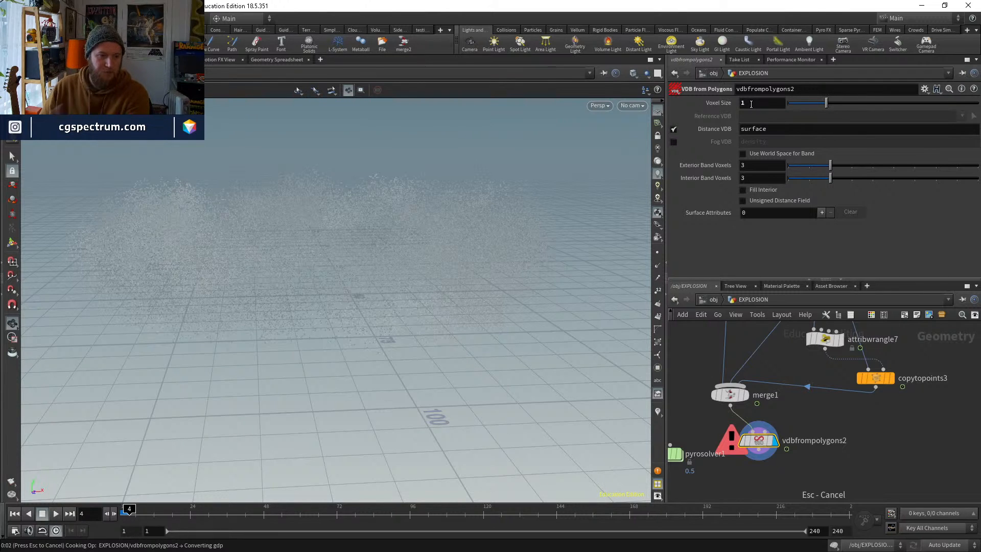
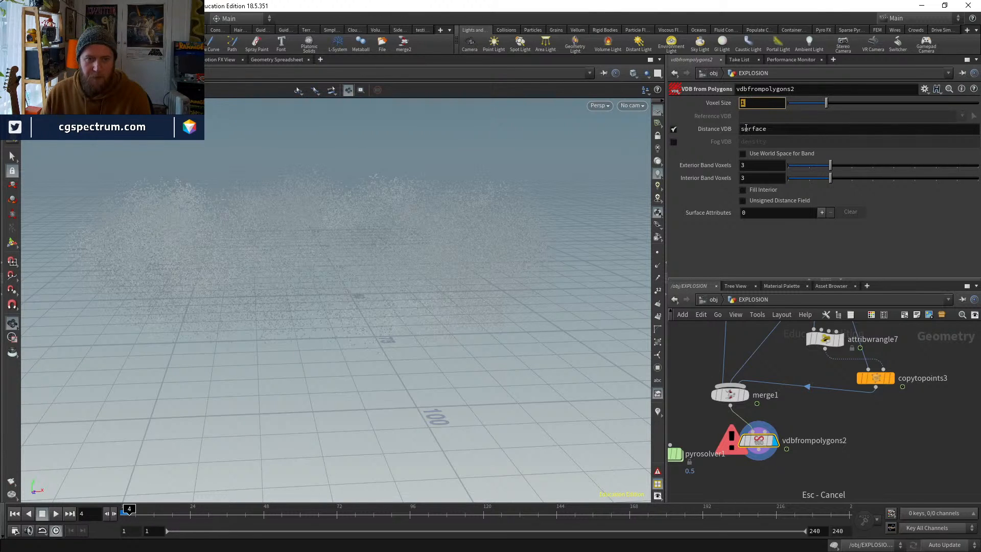
{"action": "middle_click_drag", "start_coordinate": [767, 428], "coordinate": [767, 403]}
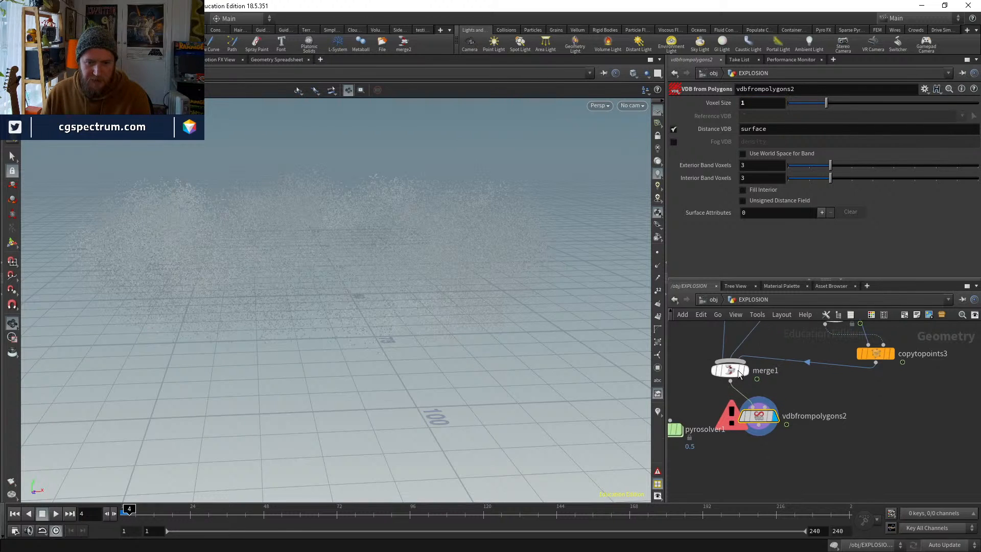
{"action": "middle_click", "coordinate": [737, 370]}
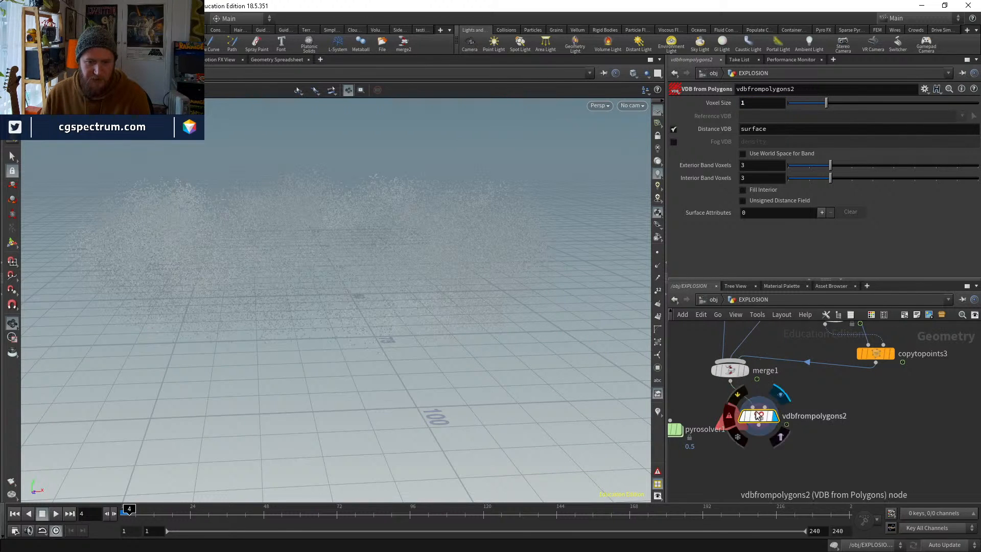
Move vdbfrompolygons2 lower and insert a Convert node between merge1 and vdbfrompolygons2
{"action": "left_click_drag", "start_coordinate": [731, 404], "coordinate": [732, 438]}
{"action": "key", "text": "Tab"}
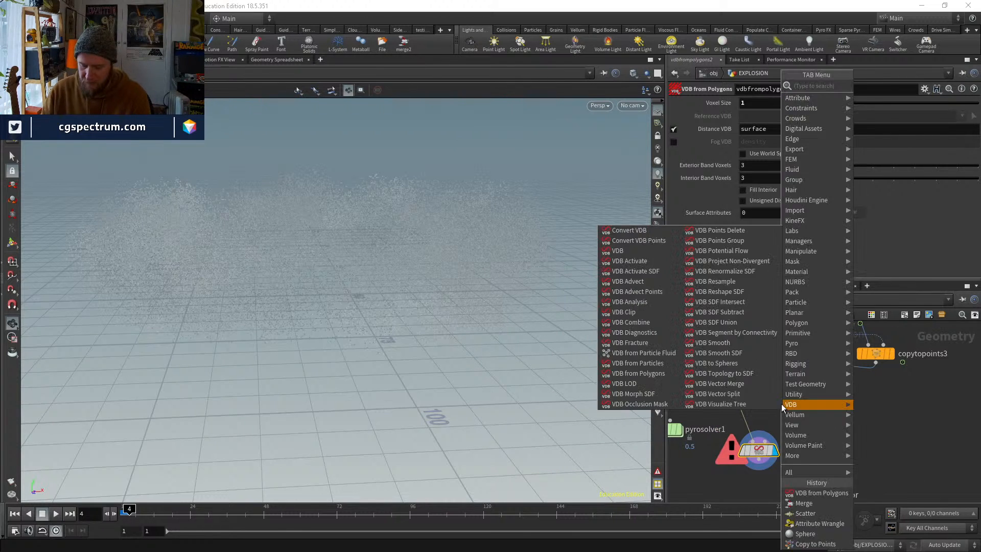
{"action": "type", "text": "convert"}
{"action": "key", "text": "Return"}
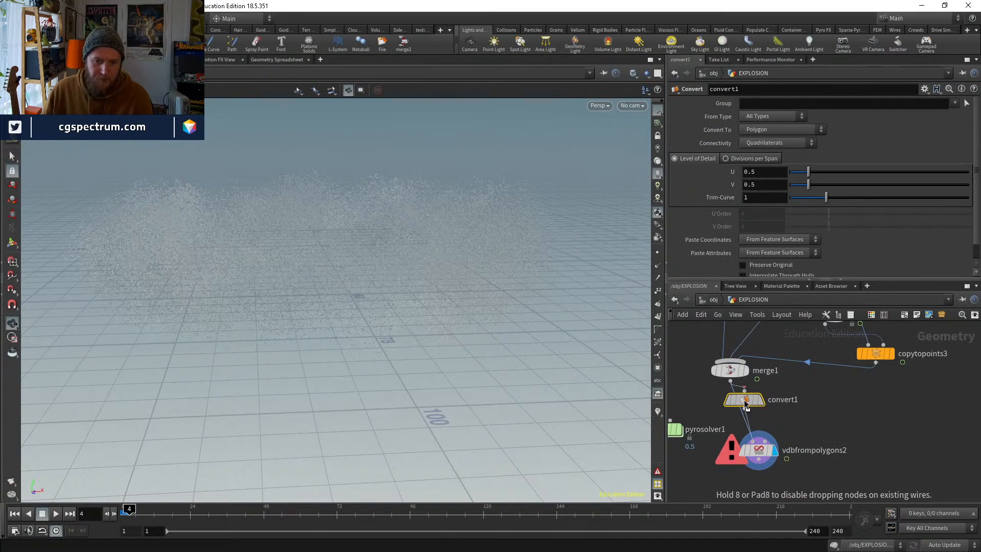
{"action": "left_click", "coordinate": [757, 412]}
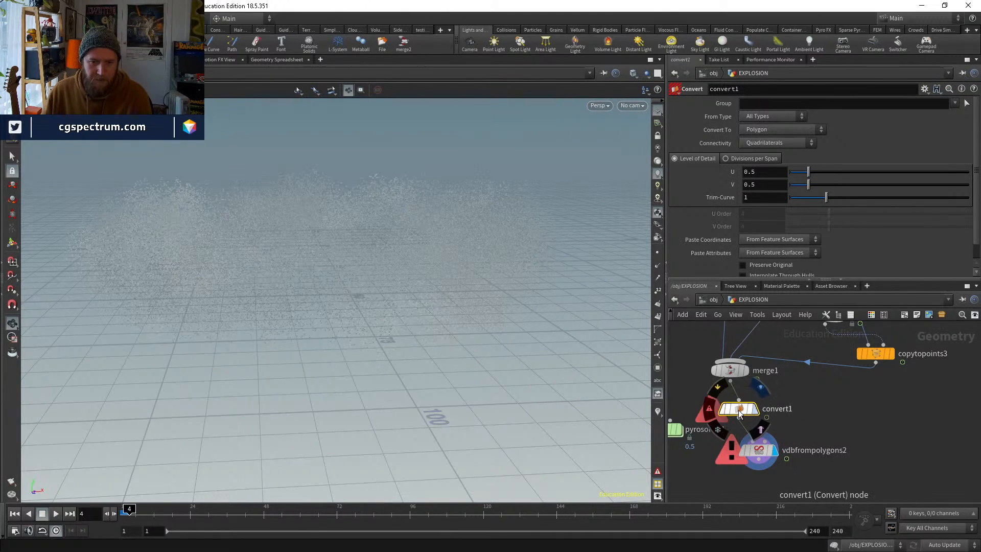
Display convert1, compare it with merge1, check its node info, and bypass the Convert node
{"action": "key", "text": "r"}
{"action": "middle_click", "coordinate": [739, 412]}
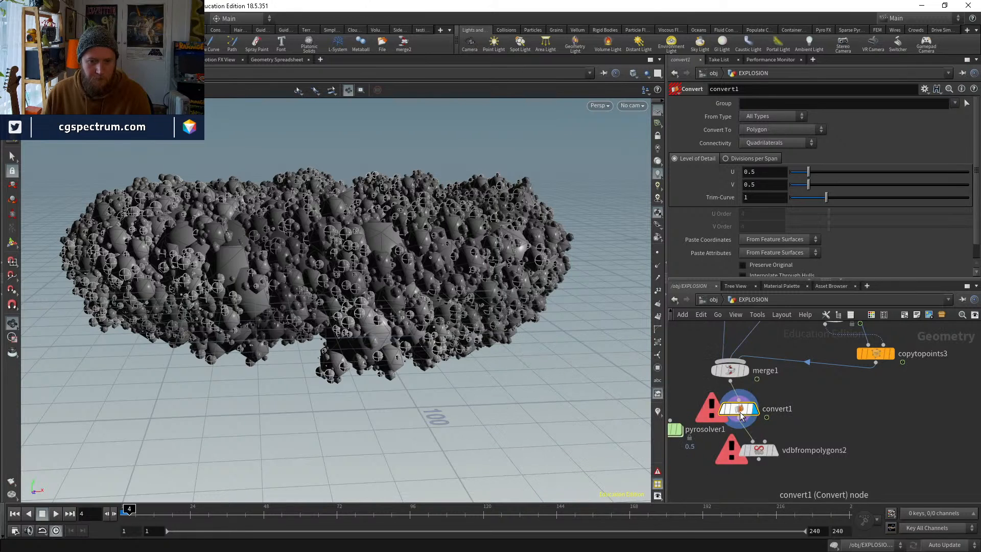
{"action": "key", "text": "Up"}
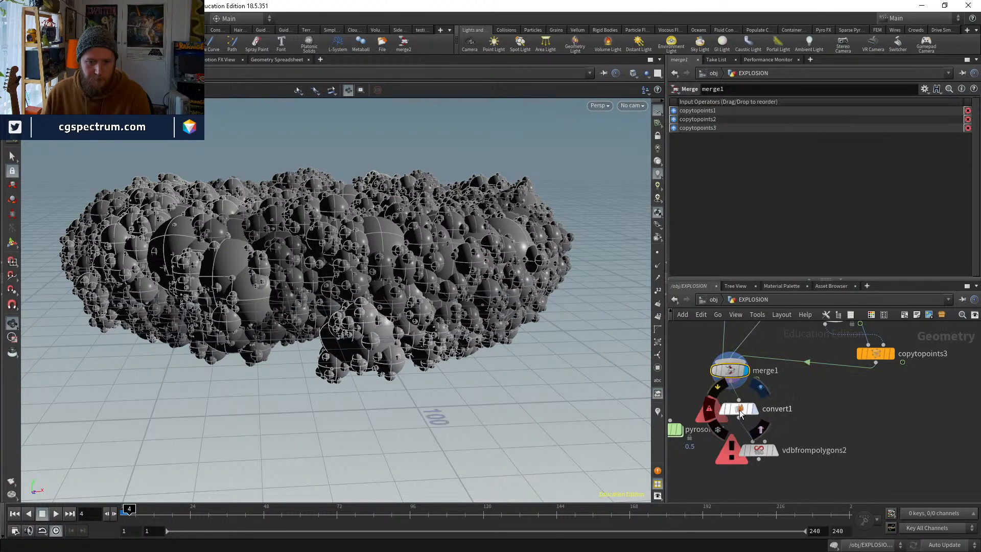
{"action": "key", "text": "Down"}
{"action": "middle_click", "coordinate": [740, 413]}
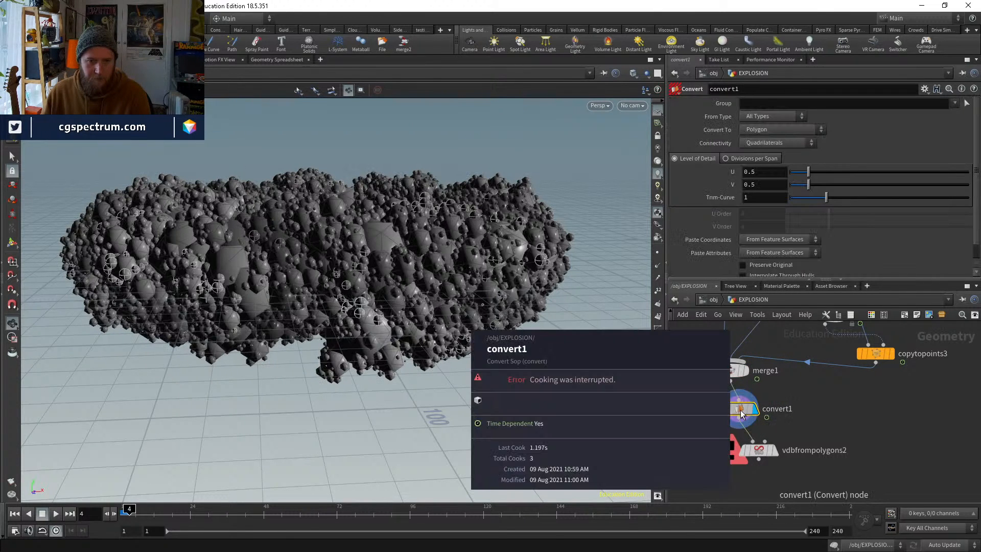
{"action": "left_click", "coordinate": [723, 412]}
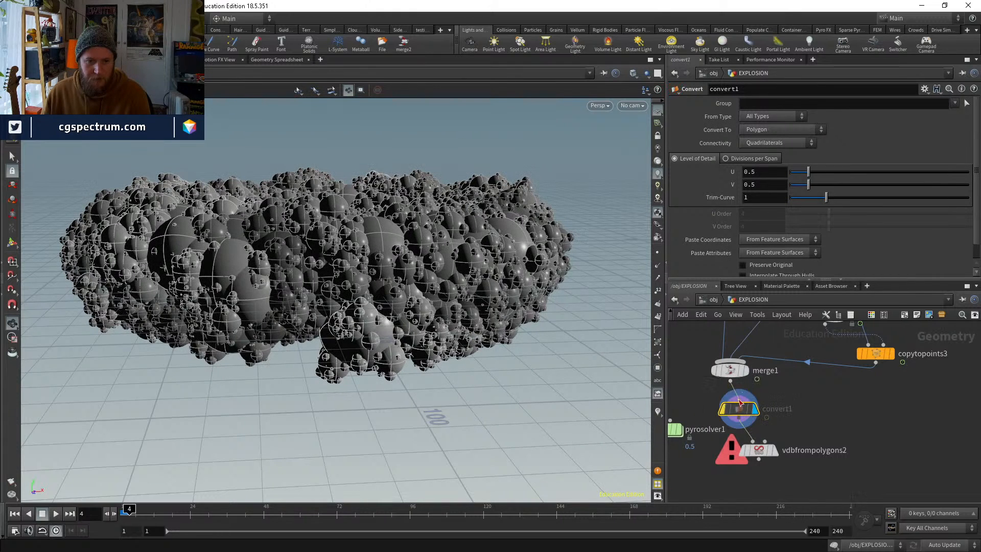
Check merge1's geometry info, display copytopoints1, and set sphere2's Primitive Type to Polygon
{"action": "middle_click", "coordinate": [730, 368]}
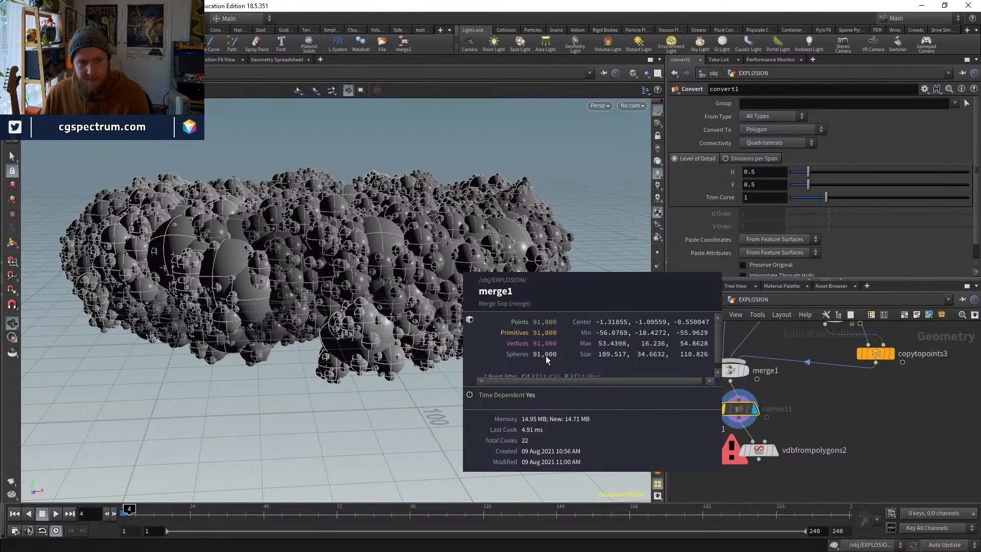
{"action": "middle_click_drag", "start_coordinate": [826, 384], "coordinate": [793, 546]}
{"action": "middle_click_drag", "start_coordinate": [890, 436], "coordinate": [897, 493]}
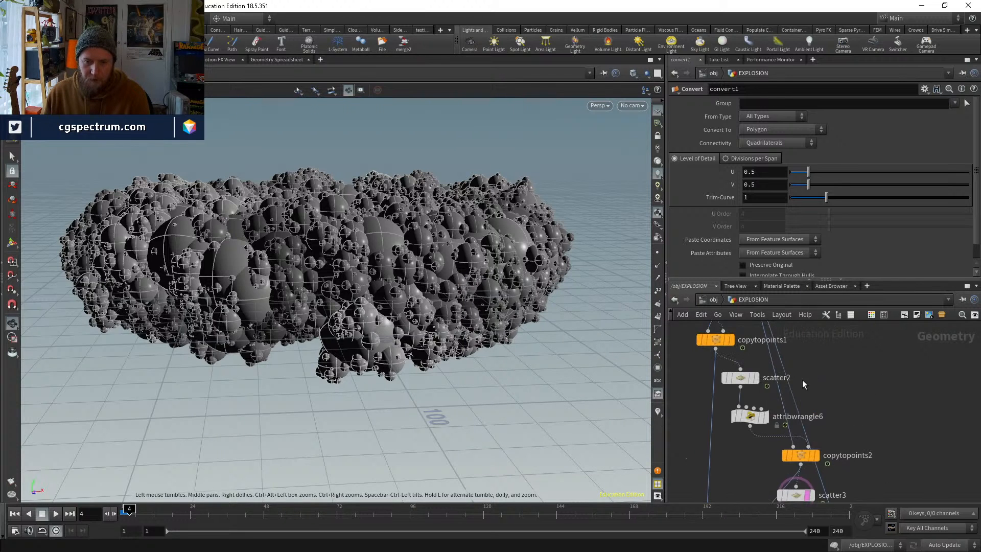
{"action": "middle_click_drag", "start_coordinate": [802, 379], "coordinate": [799, 440]}
{"action": "left_click", "coordinate": [755, 364]}
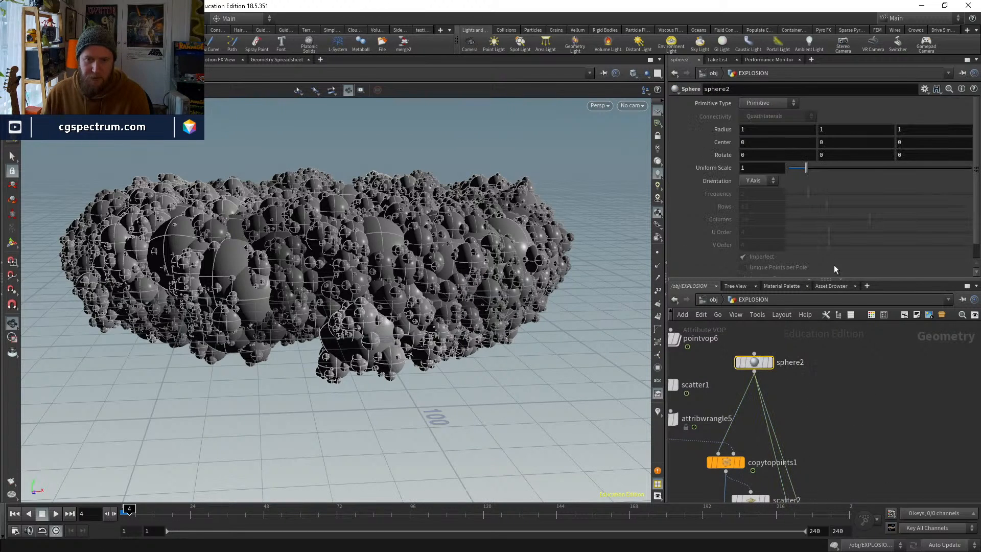
{"action": "left_click", "coordinate": [743, 459]}
{"action": "left_click", "coordinate": [755, 360]}
{"action": "left_click", "coordinate": [759, 105]}
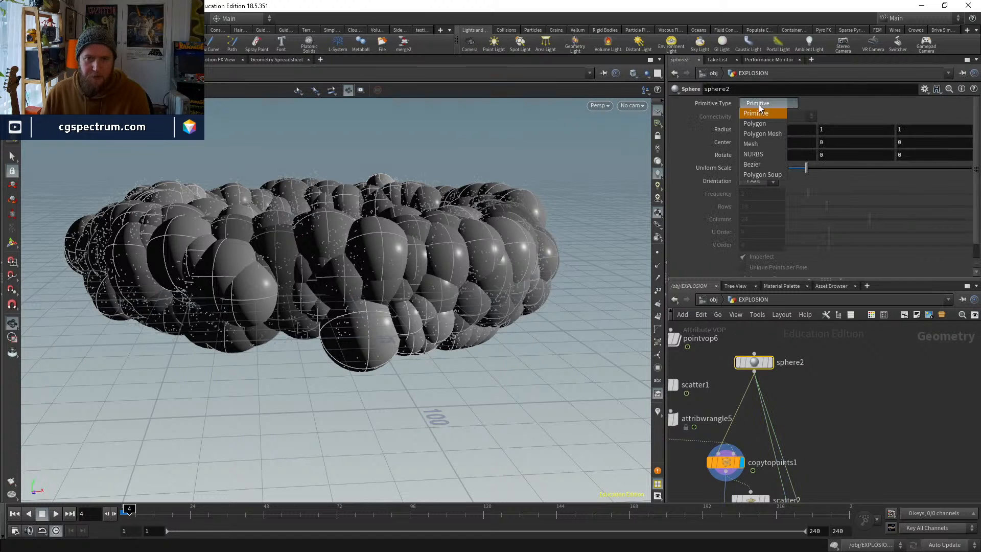
{"action": "left_click", "coordinate": [759, 124]}
Examine the geometry info of copytopoints1, copytopoints2, copytopoints3 and merge1, displaying the nodes in turn
{"action": "middle_click_drag", "start_coordinate": [824, 422], "coordinate": [838, 346]}
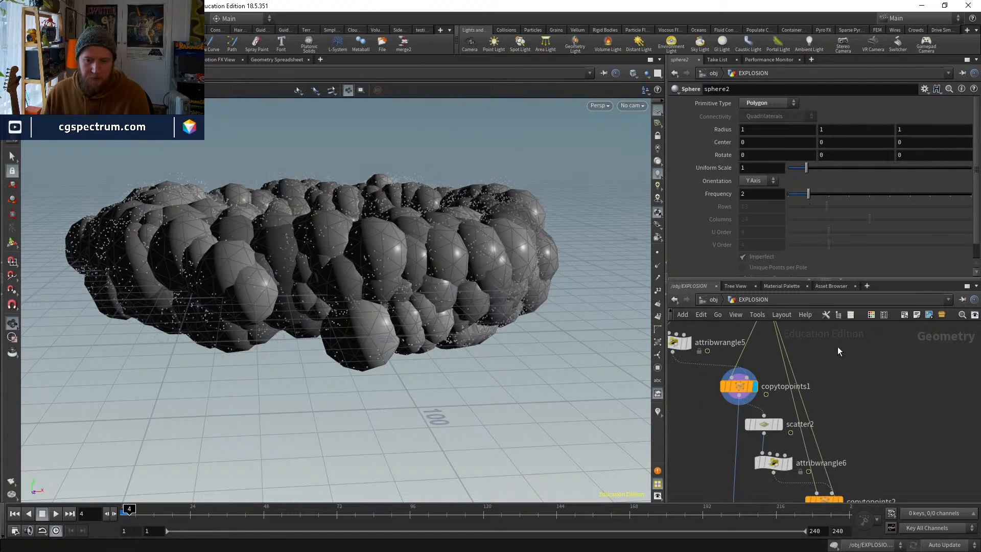
{"action": "middle_click", "coordinate": [742, 390]}
{"action": "middle_click_drag", "start_coordinate": [861, 395], "coordinate": [839, 339]}
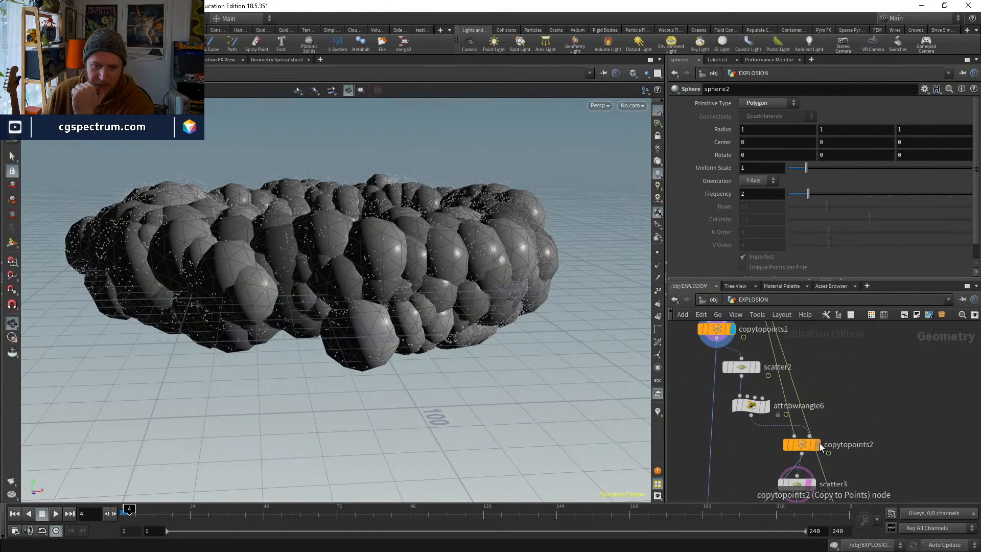
{"action": "left_click", "coordinate": [816, 445]}
{"action": "left_click", "coordinate": [802, 446]}
{"action": "middle_click", "coordinate": [802, 446]}
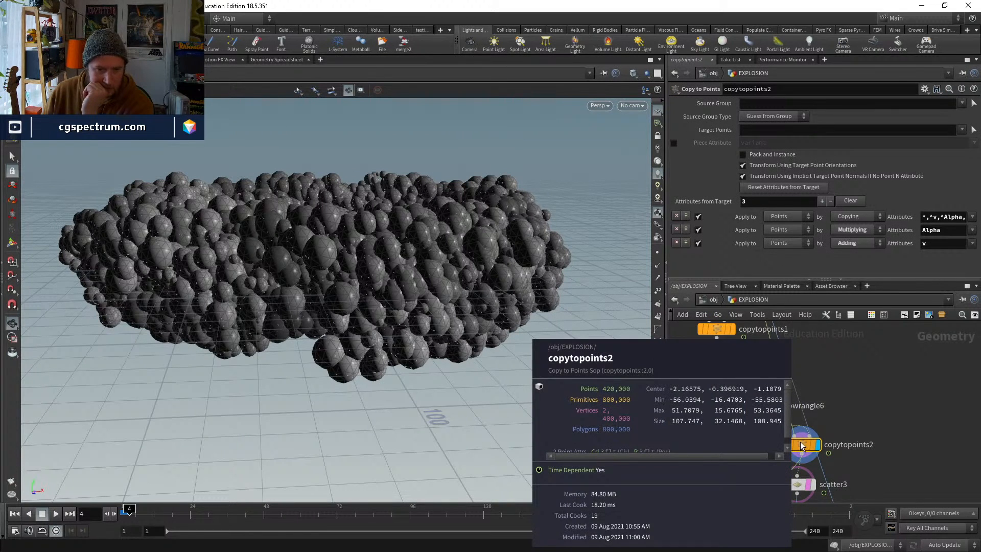
{"action": "middle_click_drag", "start_coordinate": [880, 453], "coordinate": [873, 310]}
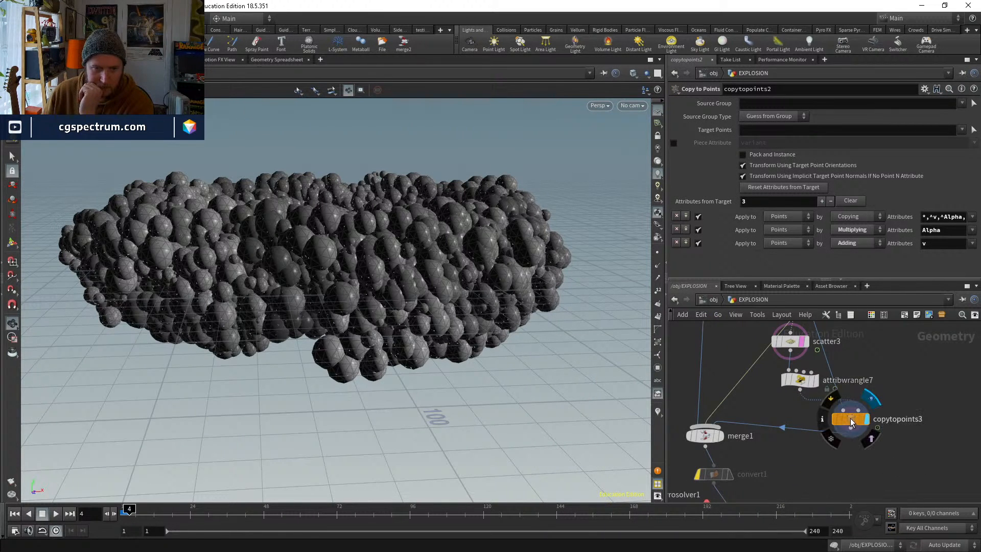
{"action": "left_click", "coordinate": [851, 421]}
{"action": "middle_click", "coordinate": [851, 421]}
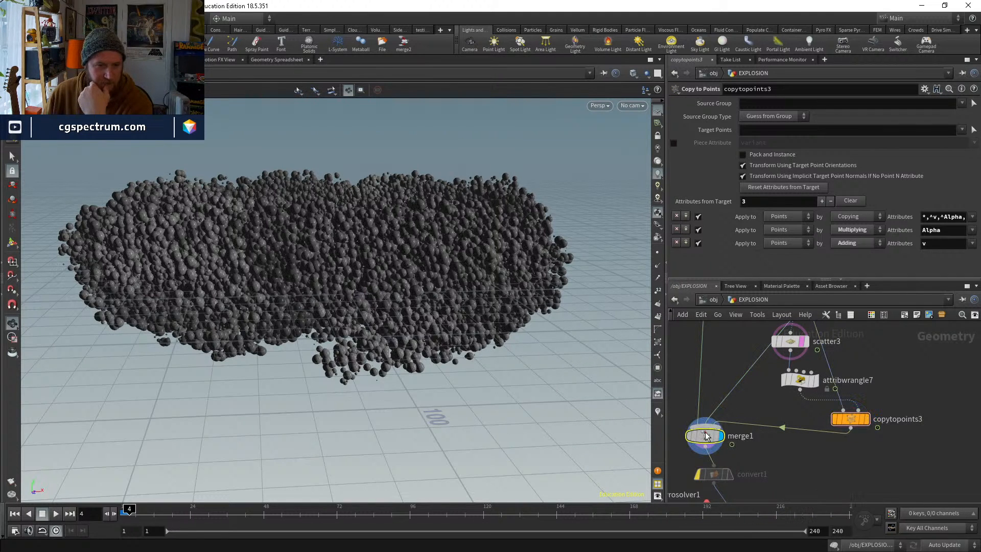
{"action": "left_click", "coordinate": [705, 436]}
{"action": "middle_click", "coordinate": [705, 435]}
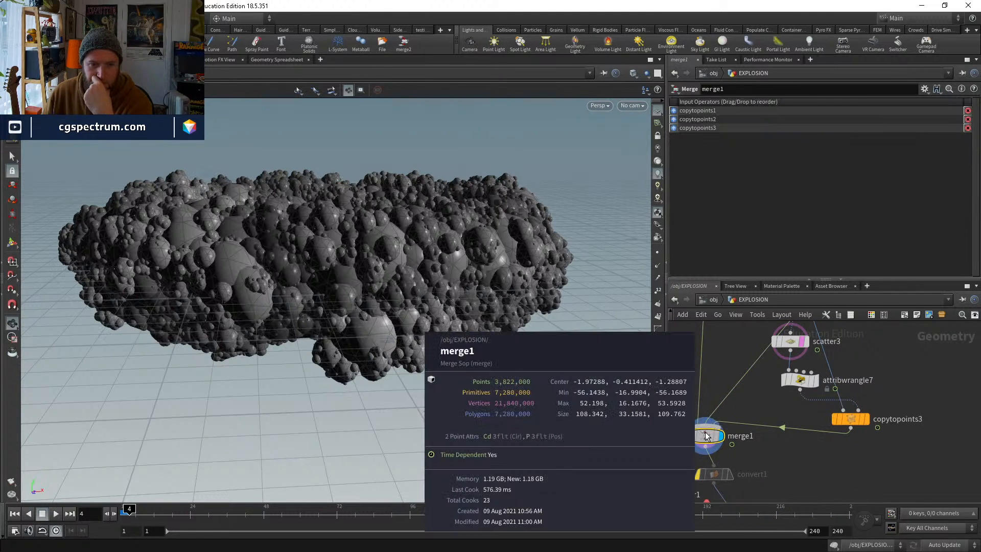
Display vdbfrompolygons2 and inspect the voxelised torus along with the node's voxel info
{"action": "middle_click_drag", "start_coordinate": [814, 480], "coordinate": [800, 381]}
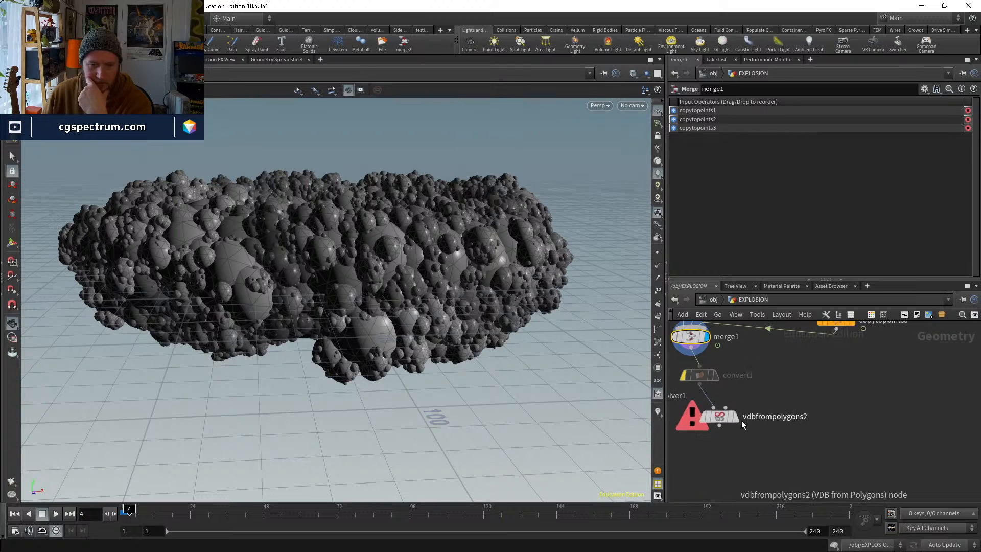
{"action": "left_click", "coordinate": [715, 417]}
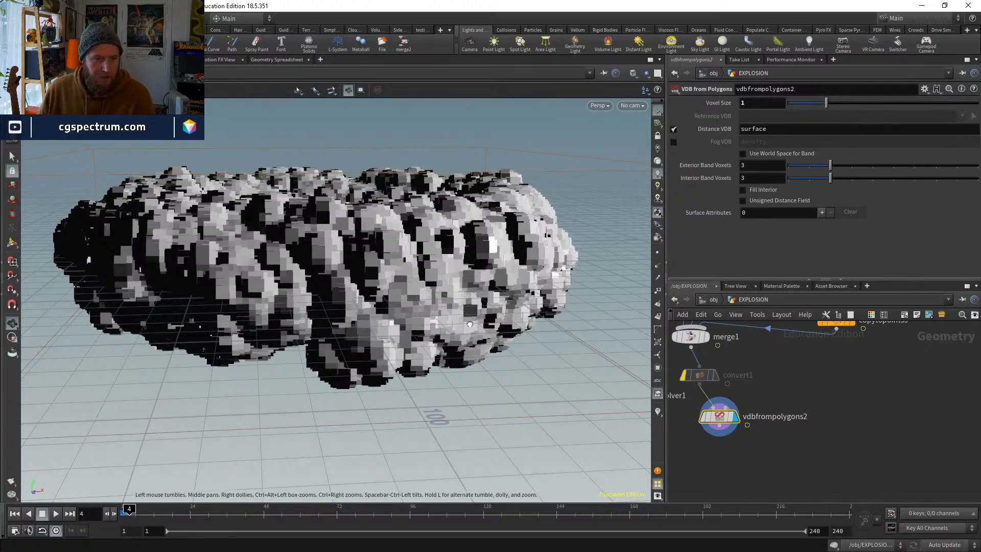
{"action": "left_click_drag", "start_coordinate": [442, 292], "coordinate": [532, 378]}
{"action": "middle_click", "coordinate": [720, 414]}
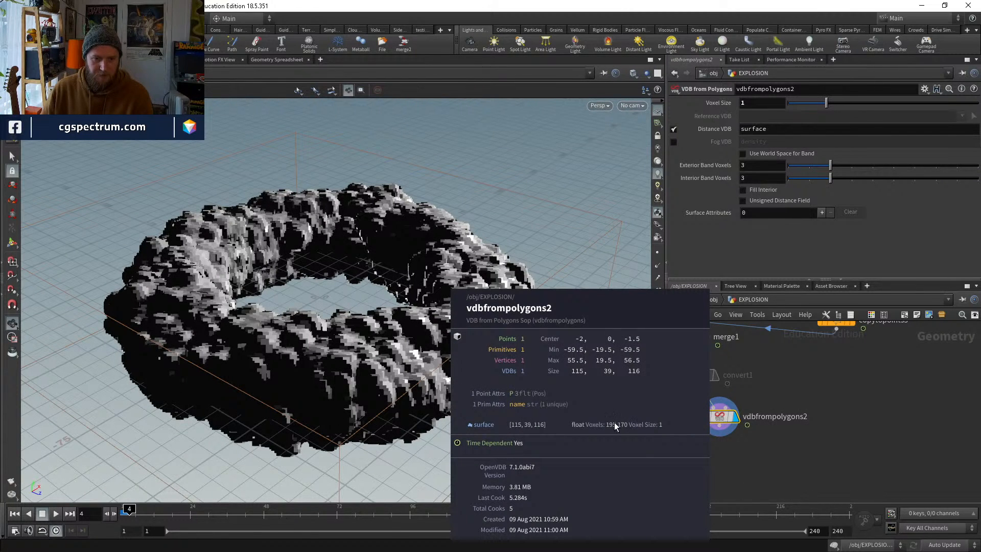
Set vdbfrompolygons2's Voxel Size to 0.5 after viewing the torus from a lower angle
{"action": "left_click", "coordinate": [747, 102]}
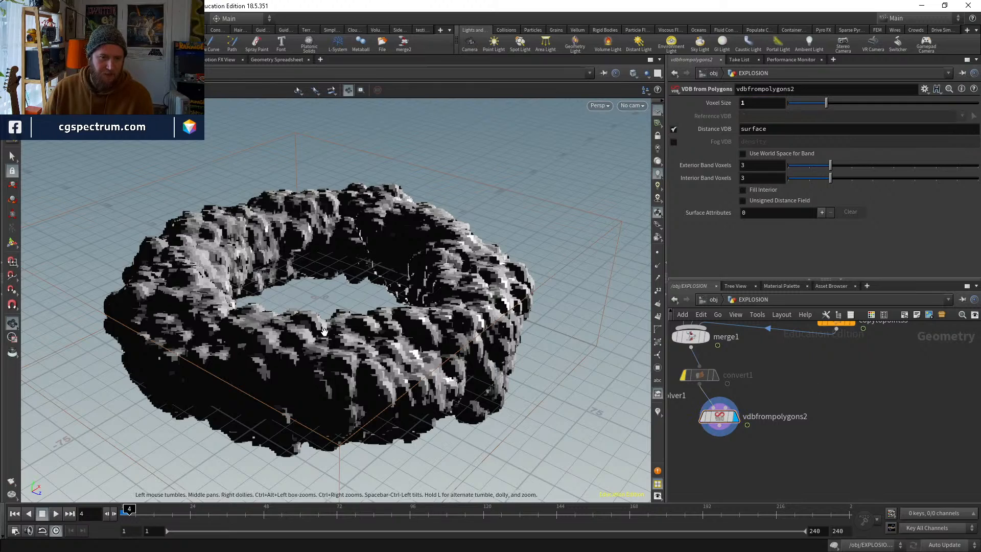
{"action": "left_click_drag", "start_coordinate": [377, 330], "coordinate": [353, 281]}
{"action": "left_click", "coordinate": [756, 102]}
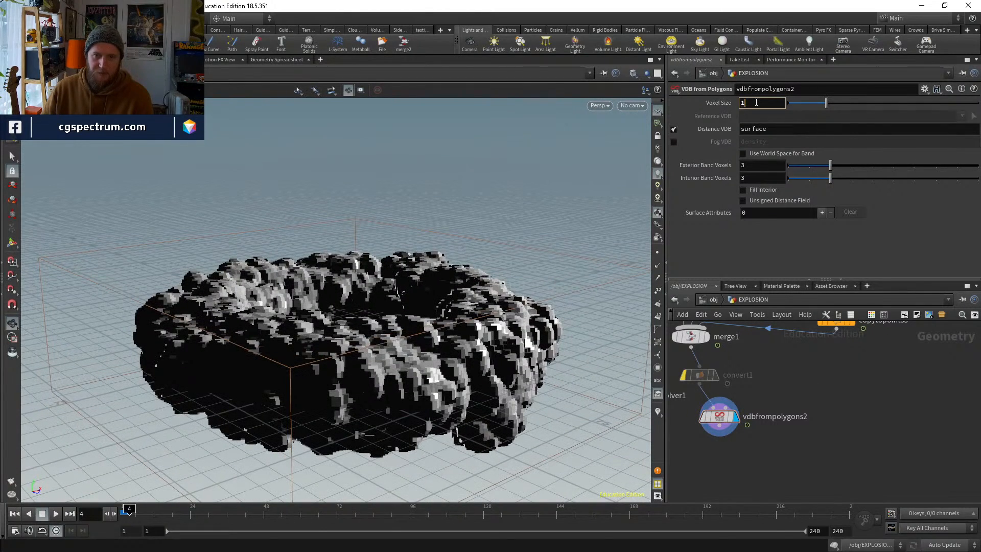
{"action": "key", "text": "Return"}
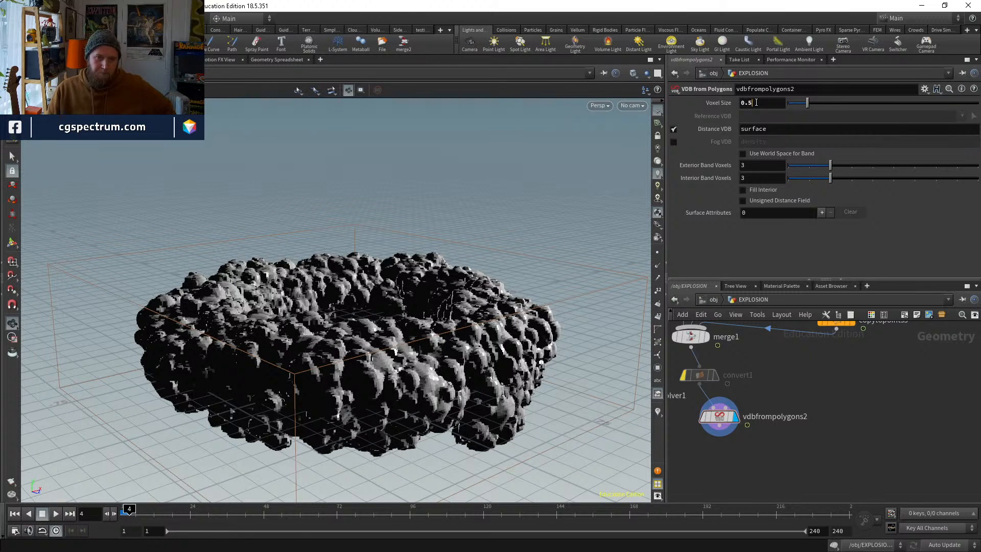
Set vdbfrompolygons2's Voxel Size to 0.2, check its voxel info, and inspect the finer surface up close
{"action": "double_click", "coordinate": [756, 102]}
{"action": "type", "text": ".2"}
{"action": "key", "text": "Return"}
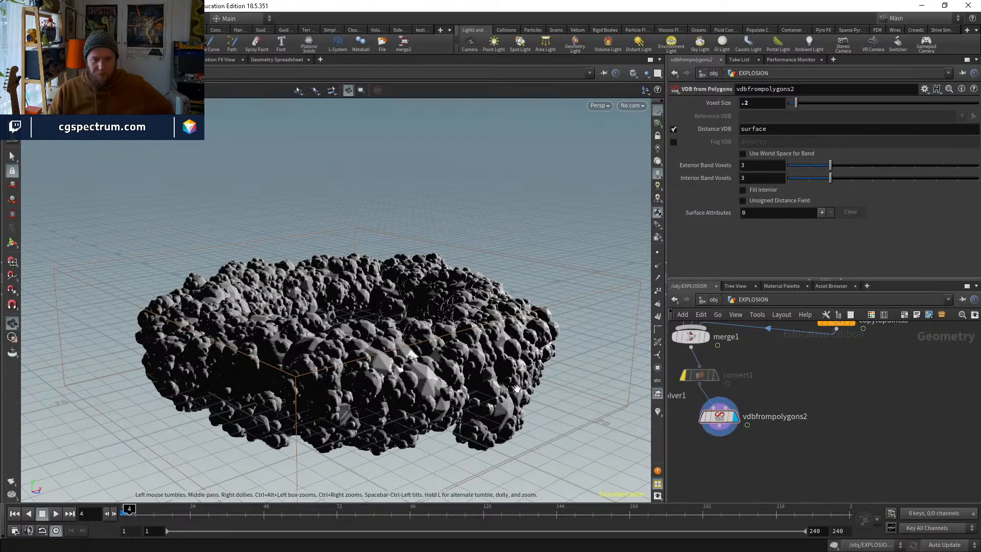
{"action": "left_click_drag", "start_coordinate": [463, 377], "coordinate": [443, 373]}
{"action": "right_click_drag", "start_coordinate": [443, 373], "coordinate": [436, 346]}
{"action": "left_click_drag", "start_coordinate": [436, 346], "coordinate": [457, 350]}
{"action": "middle_click", "coordinate": [724, 423]}
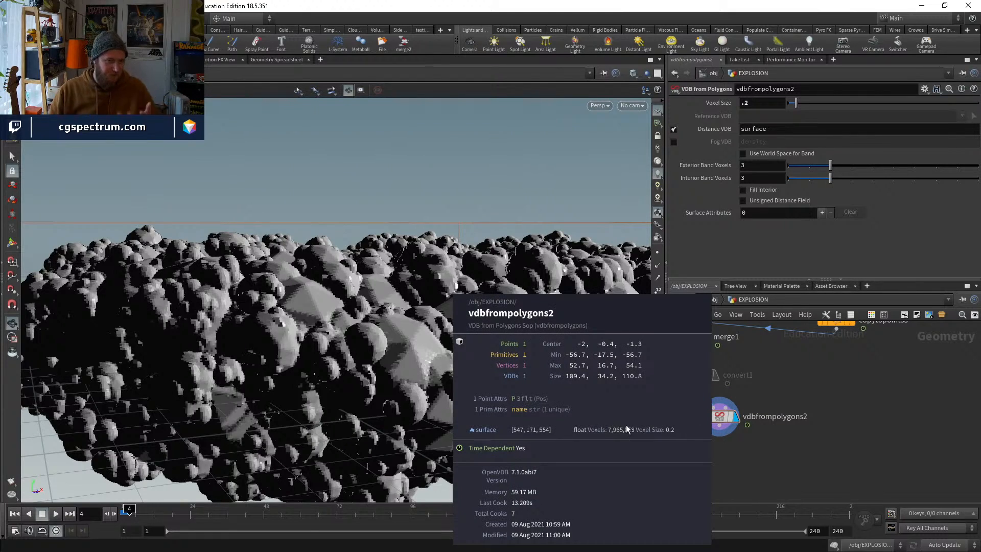
{"action": "left_click_drag", "start_coordinate": [453, 291], "coordinate": [444, 388]}
{"action": "right_click_drag", "start_coordinate": [444, 388], "coordinate": [414, 388]}
{"action": "left_click_drag", "start_coordinate": [414, 388], "coordinate": [460, 352]}
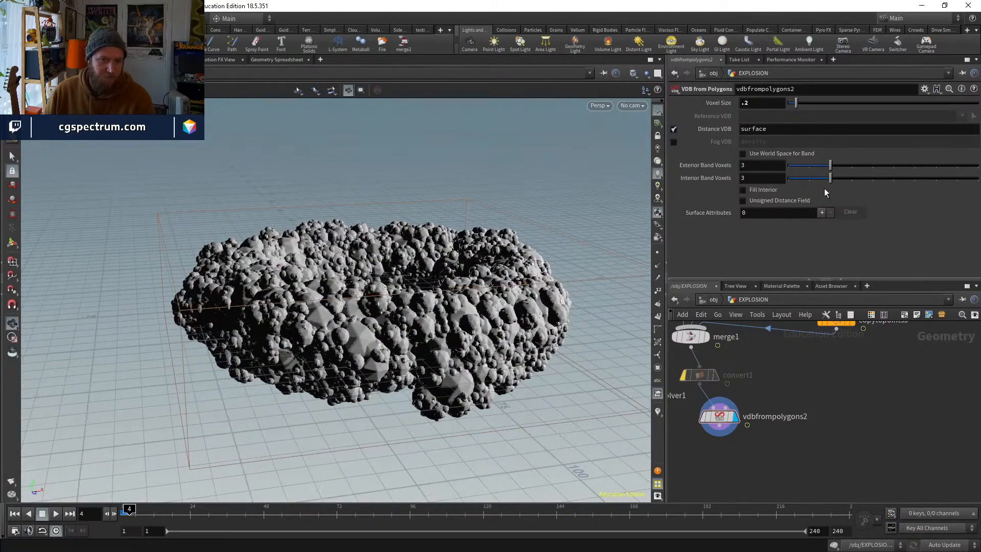
Set vdbfrompolygons2's Voxel Size to 0.4 and inspect the resulting VDB from the side
{"action": "double_click", "coordinate": [758, 104]}
{"action": "type", "text": ".4"}
{"action": "key", "text": "Return"}
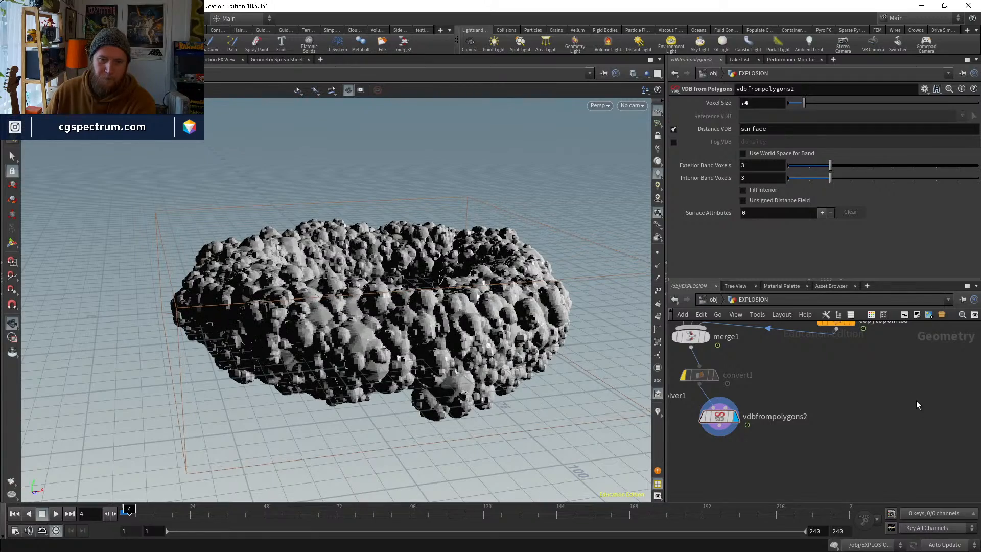
{"action": "middle_click_drag", "start_coordinate": [858, 357], "coordinate": [914, 468]}
{"action": "left_click_drag", "start_coordinate": [451, 328], "coordinate": [449, 296], "text": "alt"}
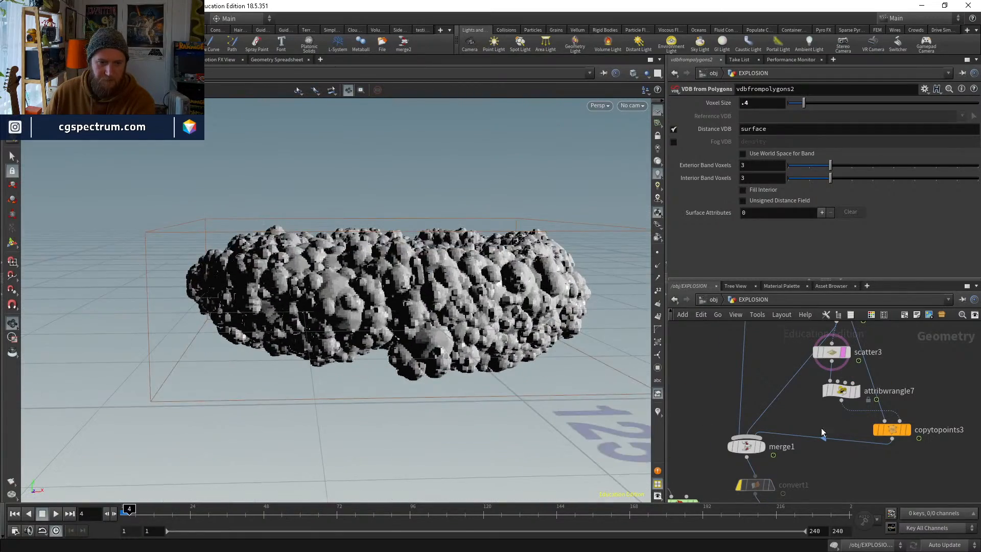
{"action": "left_click_drag", "start_coordinate": [588, 338], "coordinate": [502, 361], "text": "alt"}
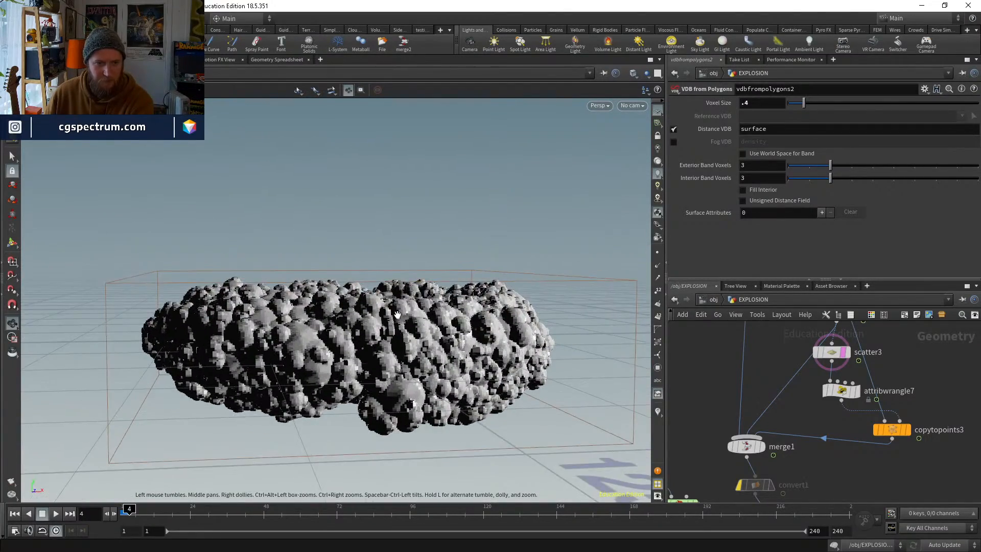
{"action": "left_click_drag", "start_coordinate": [398, 313], "coordinate": [401, 275], "text": "alt"}
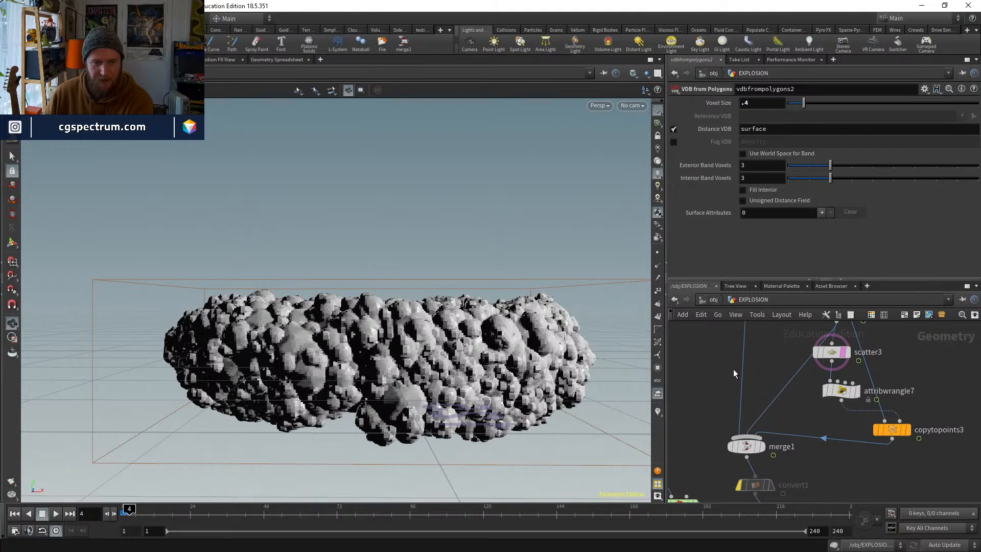
Display copytopoints1 and inspect the first layer of spheres from a higher angle
{"action": "scroll", "coordinate": [797, 379], "scroll_direction": "down", "scroll_amount": 2}
{"action": "middle_click_drag", "start_coordinate": [797, 379], "coordinate": [828, 500]}
{"action": "middle_click_drag", "start_coordinate": [778, 323], "coordinate": [771, 392]}
{"action": "left_click", "coordinate": [791, 359]}
{"action": "left_click", "coordinate": [780, 415]}
{"action": "left_click", "coordinate": [773, 416]}
{"action": "left_click", "coordinate": [787, 428]}
{"action": "left_click", "coordinate": [776, 428]}
{"action": "middle_click_drag", "start_coordinate": [777, 429], "coordinate": [768, 395]}
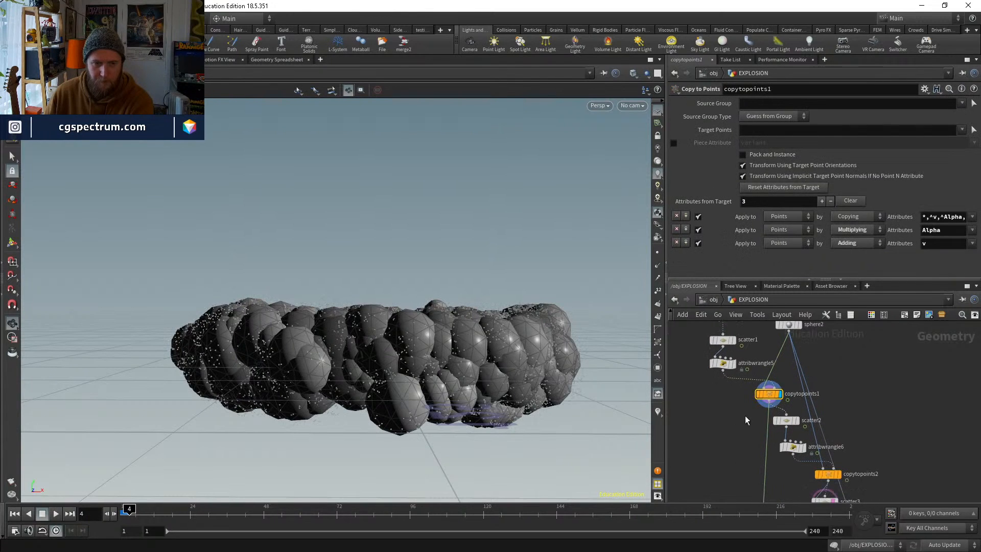
{"action": "mouse_move", "coordinate": [412, 310]}
{"action": "left_mouse_down"}
{"action": "mouse_move", "coordinate": [415, 354]}
{"action": "mouse_move", "coordinate": [417, 327]}
{"action": "left_mouse_up"}
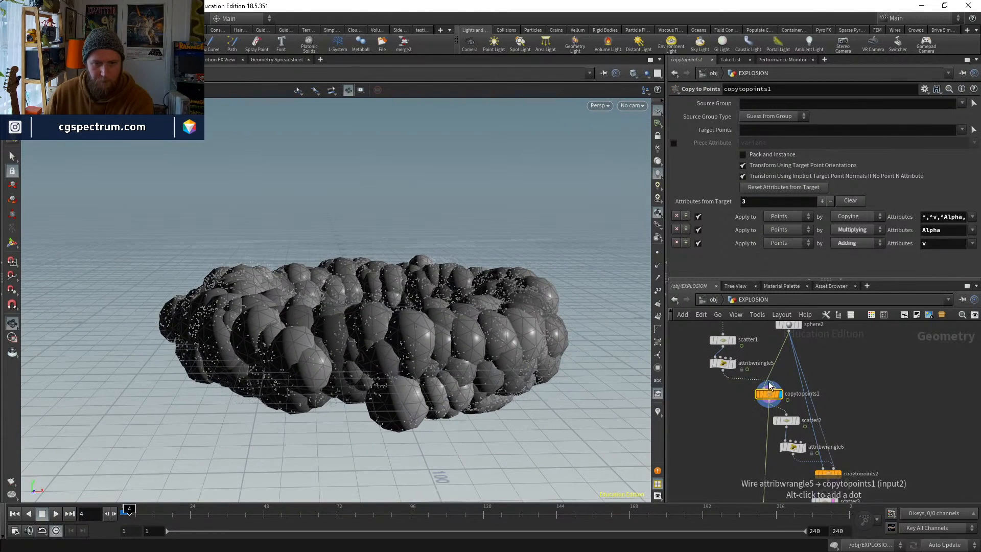
Move the node chain from the torus down to attribwrangle5 and the sphere2 node farther away from copytopoints1
{"action": "scroll", "coordinate": [766, 400], "scroll_direction": "up", "scroll_amount": 2}
{"action": "middle_click_drag", "start_coordinate": [811, 377], "coordinate": [820, 421]}
{"action": "scroll", "coordinate": [820, 421], "scroll_direction": "down", "scroll_amount": 4}
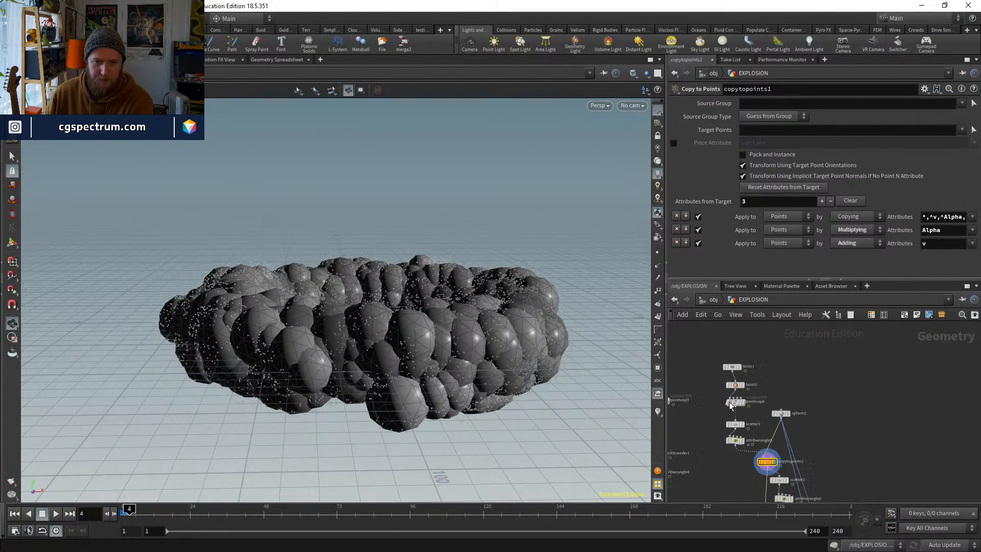
{"action": "left_click_drag", "start_coordinate": [716, 355], "coordinate": [743, 451]}
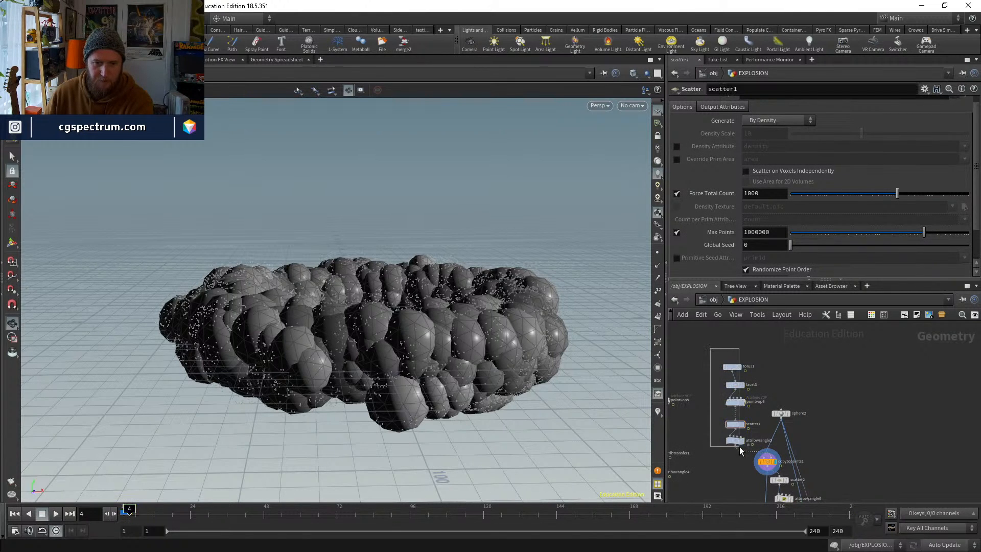
{"action": "scroll", "coordinate": [738, 416], "scroll_direction": "up", "scroll_amount": 3}
{"action": "left_click_drag", "start_coordinate": [808, 413], "coordinate": [842, 390]}
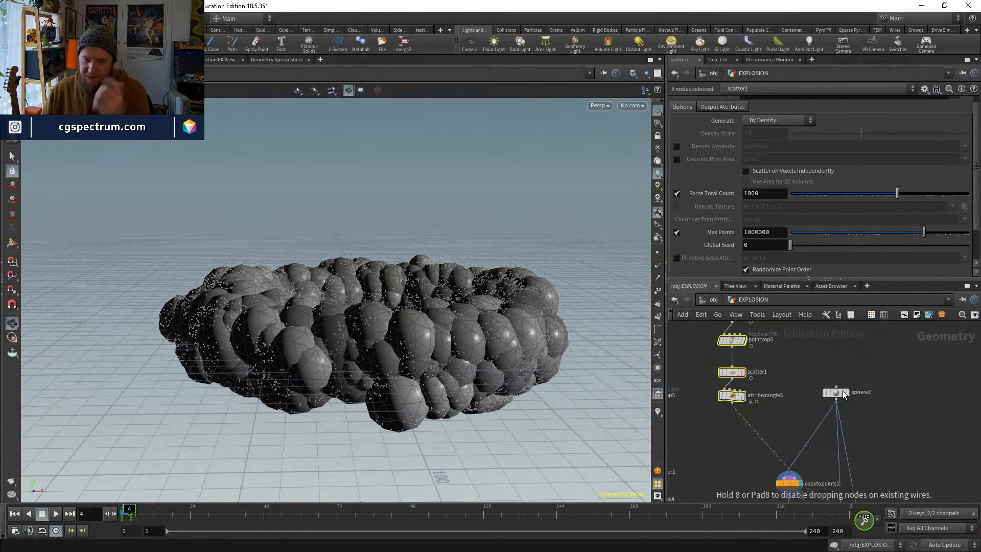
{"action": "scroll", "coordinate": [787, 419], "scroll_direction": "up", "scroll_amount": 2}
{"action": "scroll", "coordinate": [753, 430], "scroll_direction": "up", "scroll_amount": 2}
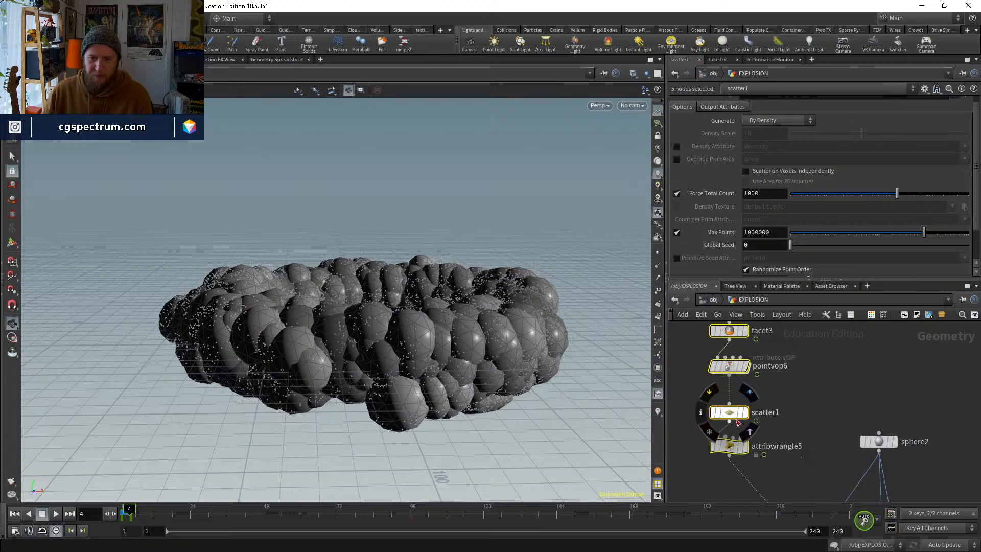
{"action": "scroll", "coordinate": [766, 403], "scroll_direction": "down", "scroll_amount": 5}
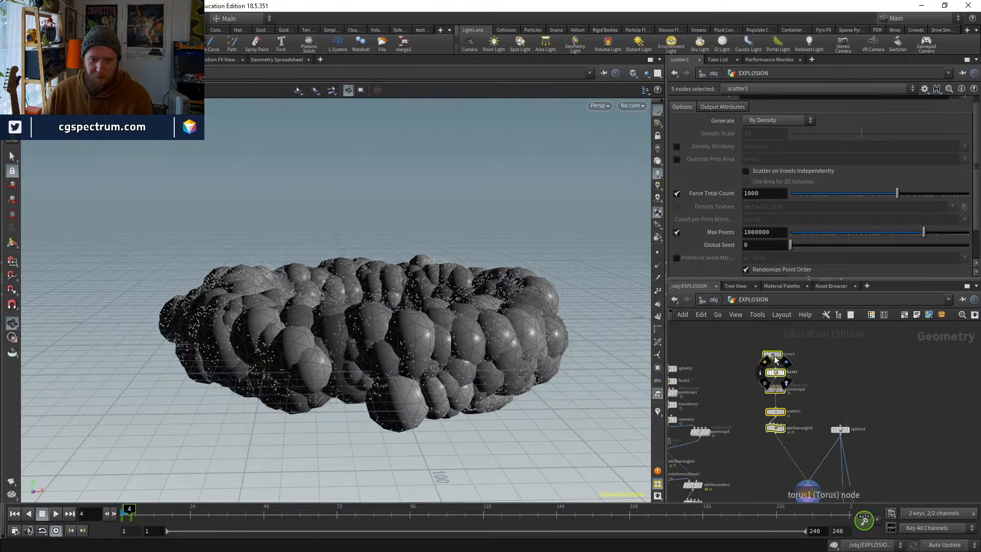
{"action": "left_click_drag", "start_coordinate": [774, 355], "coordinate": [750, 343]}
Display pointvop6, scatter1 and attribwrangle5 one after another to review the deformed torus and its scattered points
{"action": "scroll", "coordinate": [774, 364], "scroll_direction": "up", "scroll_amount": 4}
{"action": "left_click", "coordinate": [738, 390]}
{"action": "middle_click_drag", "start_coordinate": [750, 431], "coordinate": [744, 403]}
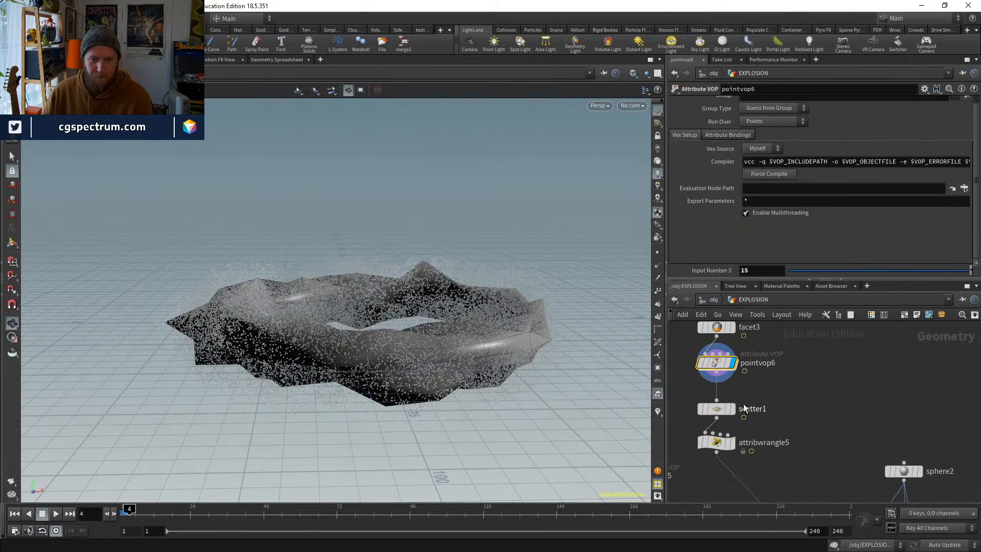
{"action": "left_click", "coordinate": [716, 406]}
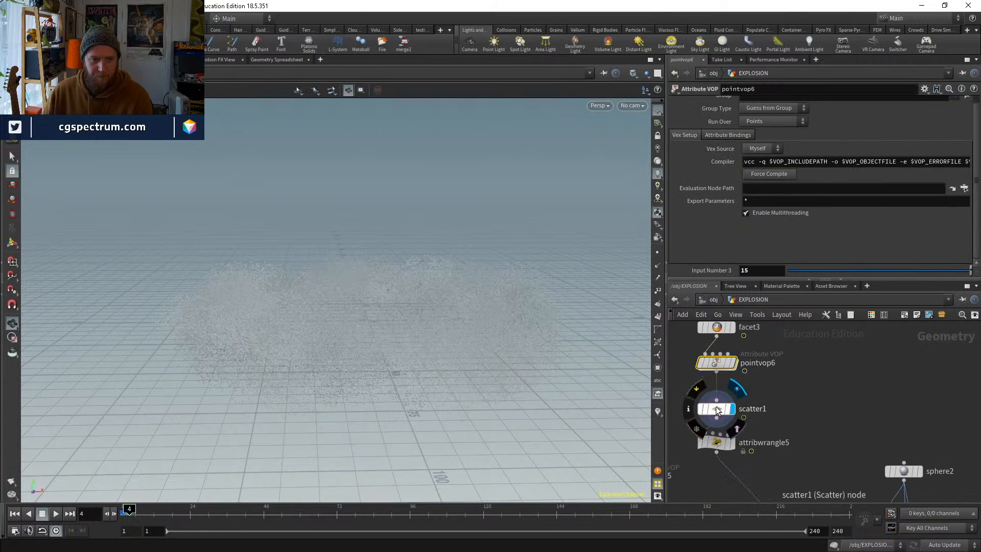
{"action": "left_click", "coordinate": [733, 449]}
{"action": "middle_click_drag", "start_coordinate": [735, 448], "coordinate": [732, 440]}
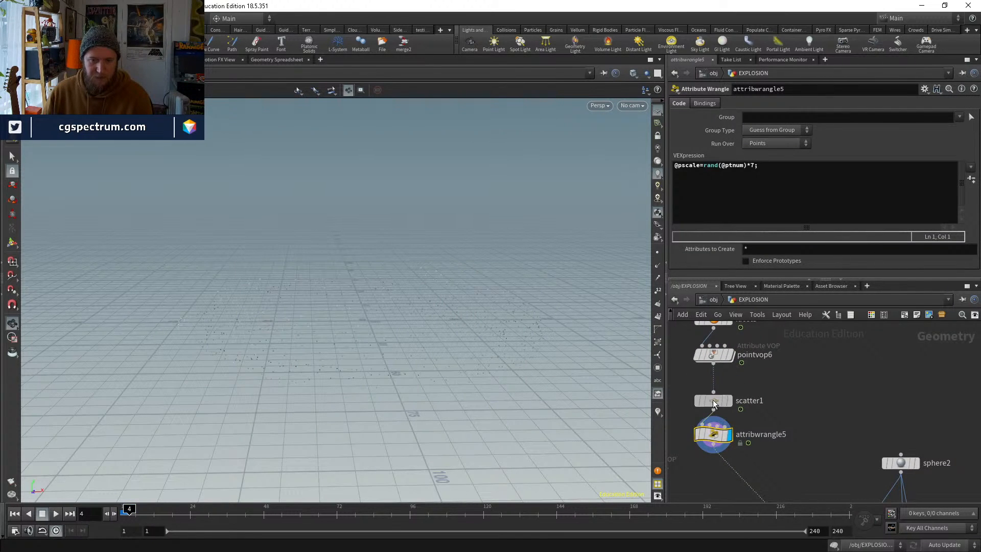
Turn off Relax Iterations on scatter1 and display copytopoints1
{"action": "left_click", "coordinate": [714, 402]}
{"action": "scroll", "coordinate": [678, 253], "scroll_direction": "down", "scroll_amount": 3}
{"action": "left_click", "coordinate": [677, 242]}
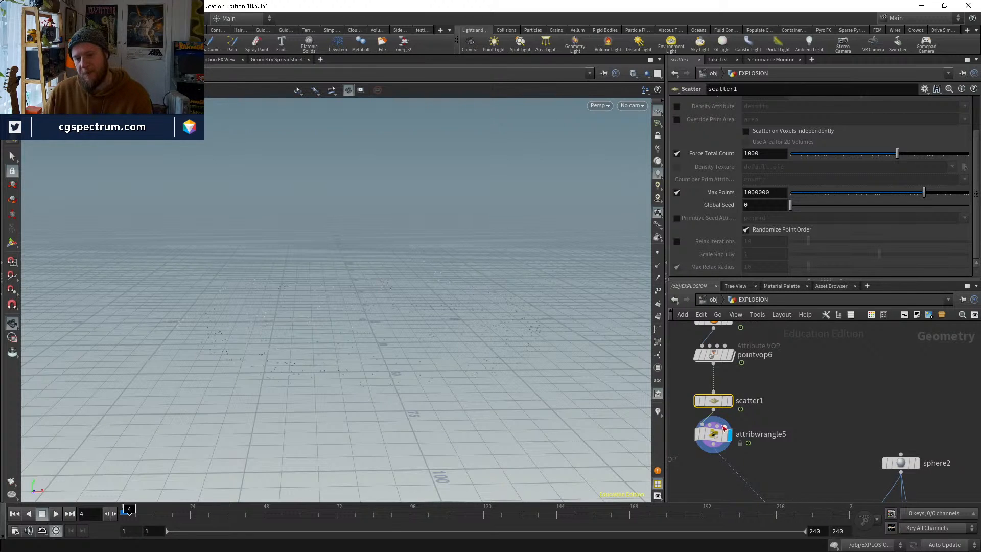
{"action": "middle_click_drag", "start_coordinate": [770, 450], "coordinate": [776, 309]}
{"action": "left_click", "coordinate": [826, 453]}
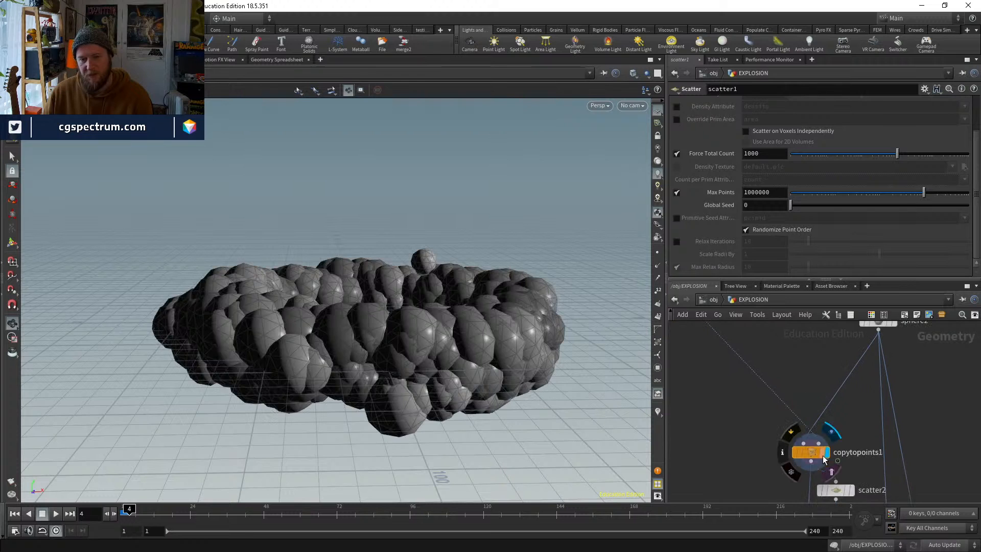
Reduce scatter1's Force Total Count to 45 while keeping copytopoints1 displayed
{"action": "middle_click_drag", "start_coordinate": [761, 362], "coordinate": [788, 455]}
{"action": "left_click", "coordinate": [718, 353]}
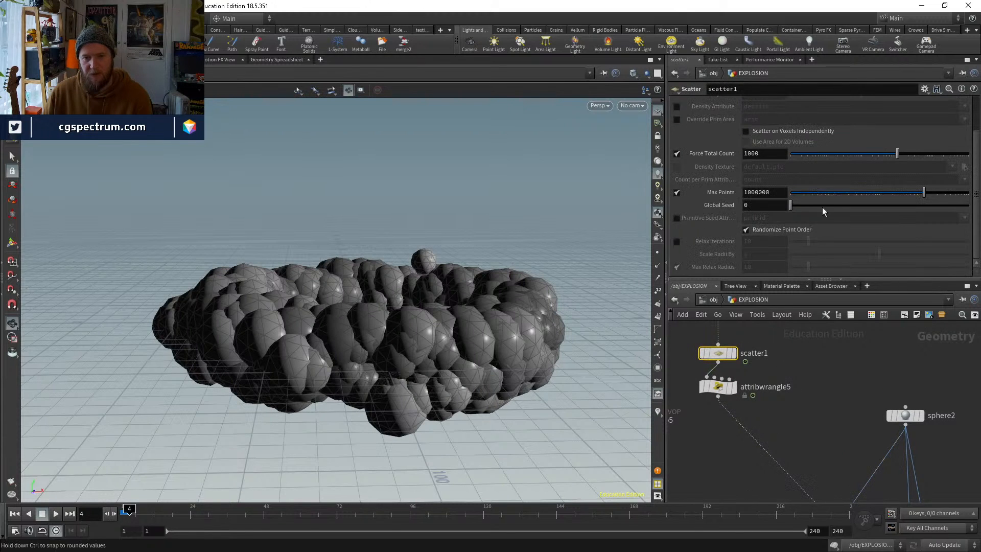
{"action": "left_click_drag", "start_coordinate": [875, 158], "coordinate": [848, 156]}
{"action": "middle_click_drag", "start_coordinate": [915, 399], "coordinate": [924, 390]}
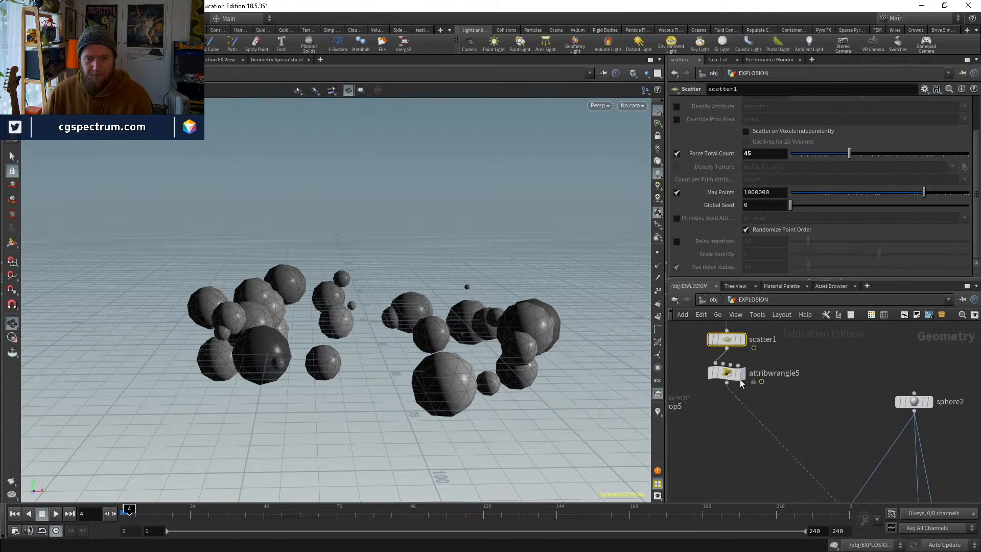
{"action": "left_click", "coordinate": [727, 374]}
{"action": "double_click", "coordinate": [752, 165]}
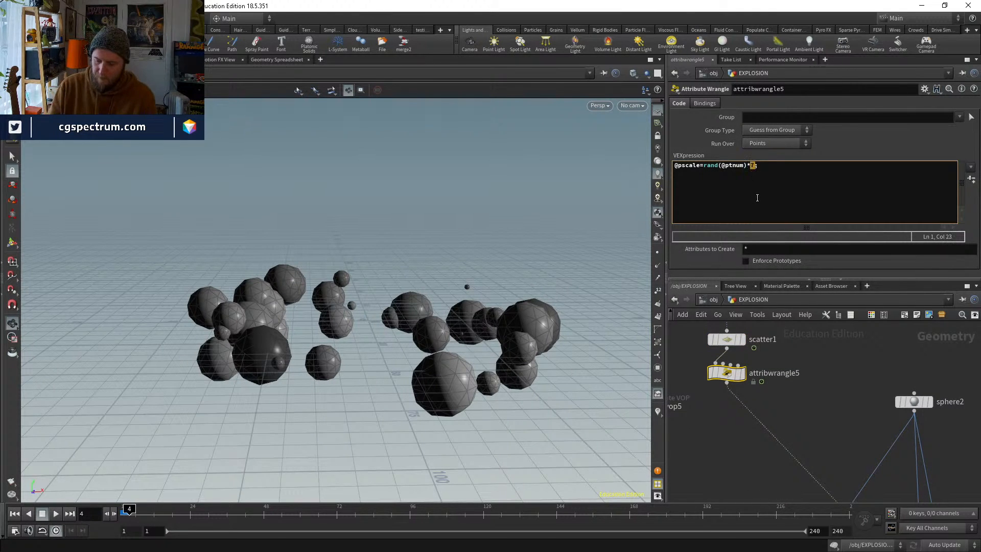
{"action": "type", "text": "10"}
{"action": "key", "text": "ctrl+Return"}
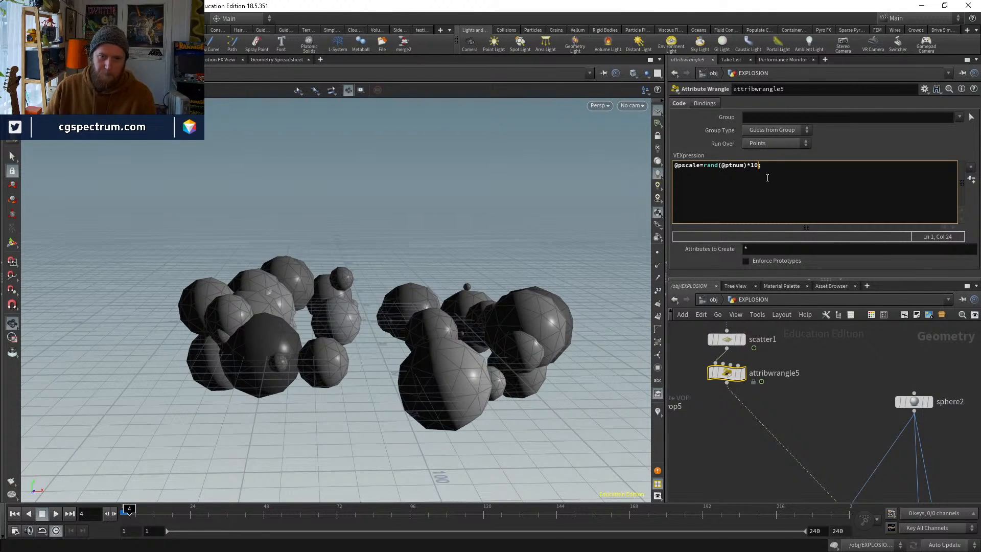
{"action": "key", "text": "ctrl+Return"}
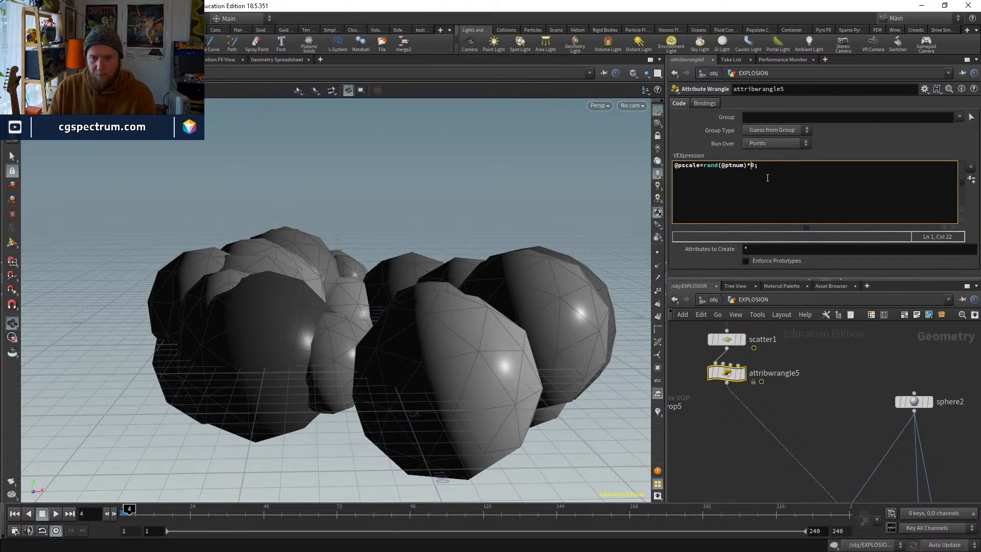
{"action": "key", "text": "ctrl+Return"}
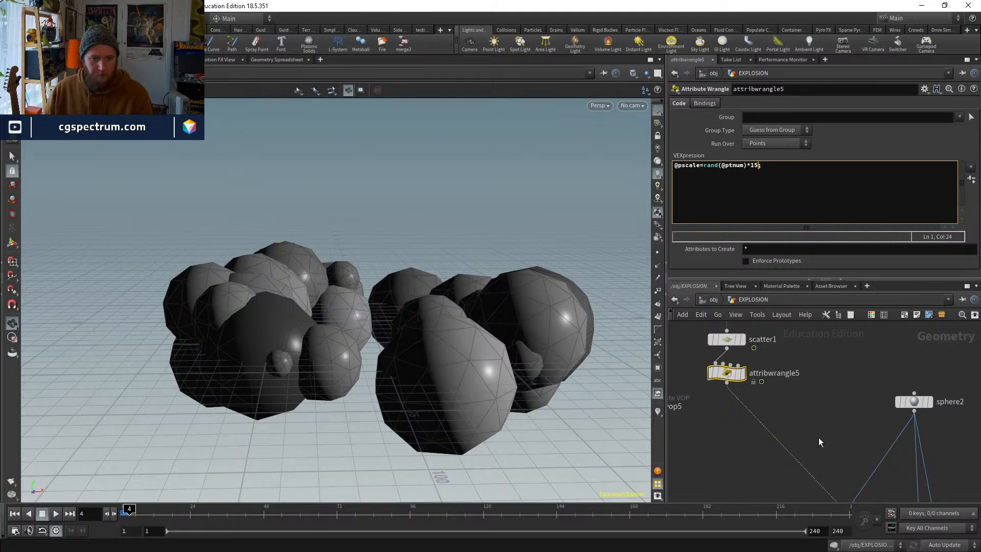
Move copytopoints1 farther from scatter2, then display merge1 and inspect the combined sphere layers from above
{"action": "middle_click_drag", "start_coordinate": [819, 442], "coordinate": [790, 357]}
{"action": "middle_click_drag", "start_coordinate": [873, 399], "coordinate": [815, 360]}
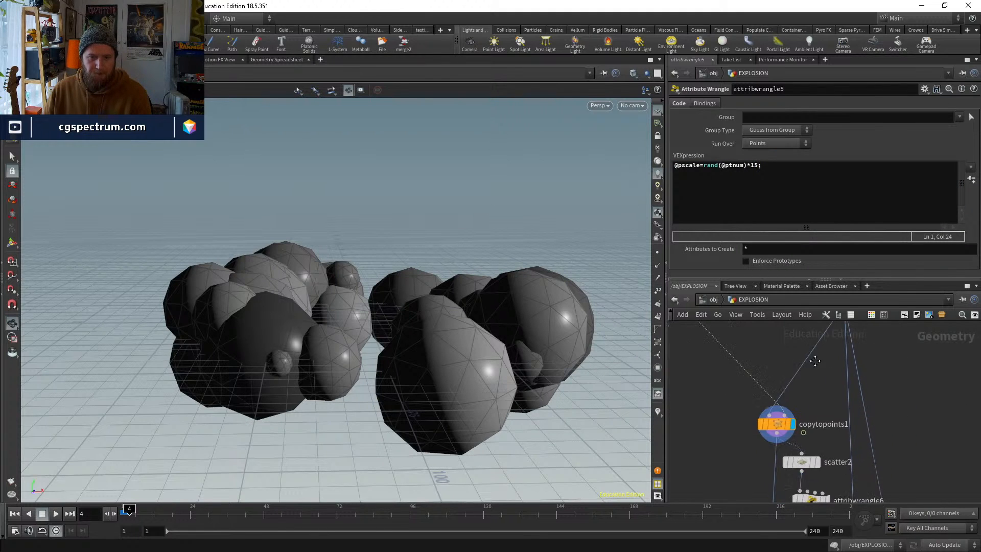
{"action": "left_click_drag", "start_coordinate": [779, 428], "coordinate": [742, 392]}
{"action": "middle_click_drag", "start_coordinate": [763, 464], "coordinate": [754, 364]}
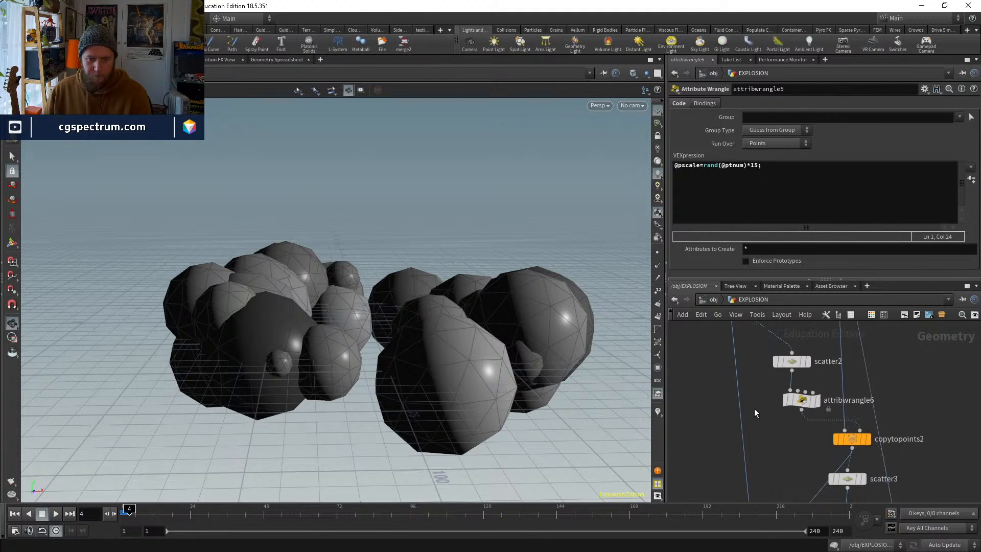
{"action": "middle_click_drag", "start_coordinate": [754, 409], "coordinate": [750, 286]}
{"action": "mouse_move", "coordinate": [778, 437]}
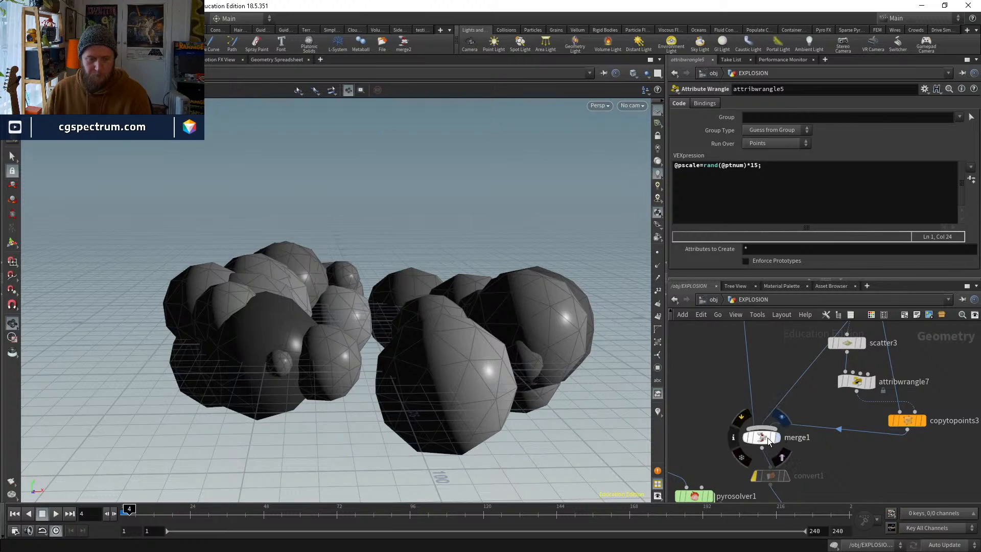
{"action": "left_click", "coordinate": [770, 442]}
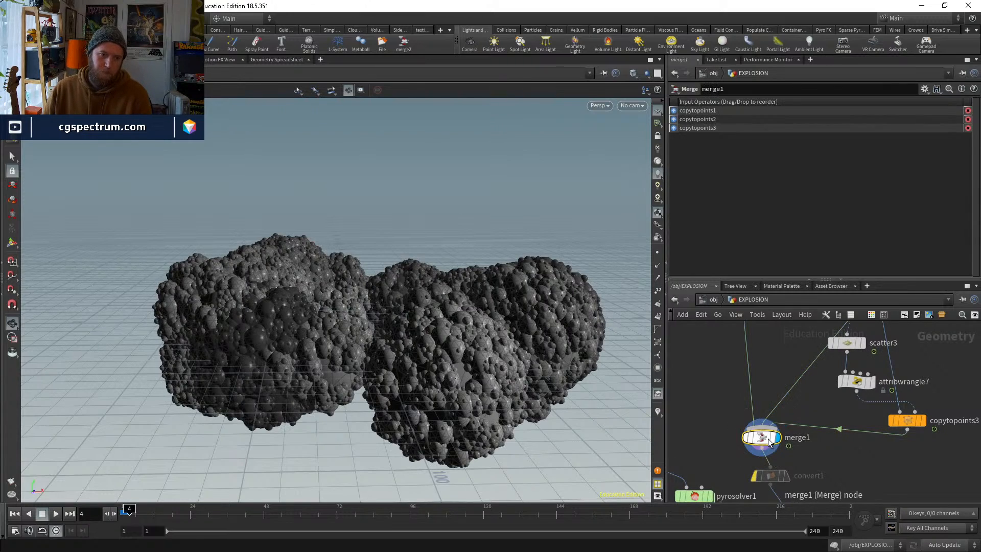
{"action": "left_click_drag", "start_coordinate": [497, 313], "coordinate": [615, 362]}
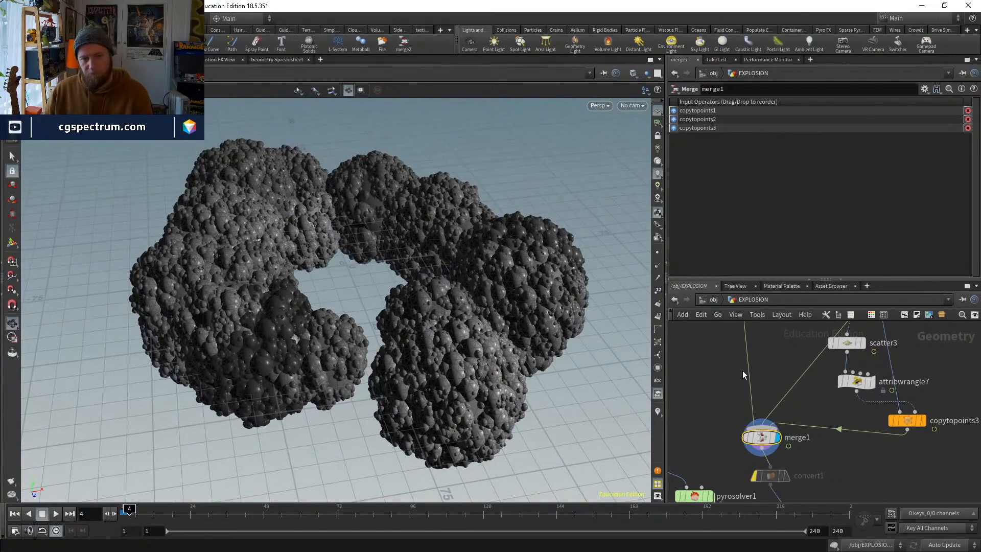
Display copytopoints1 and set scatter1's Force Total Count to 22
{"action": "middle_click_drag", "start_coordinate": [743, 369], "coordinate": [750, 444]}
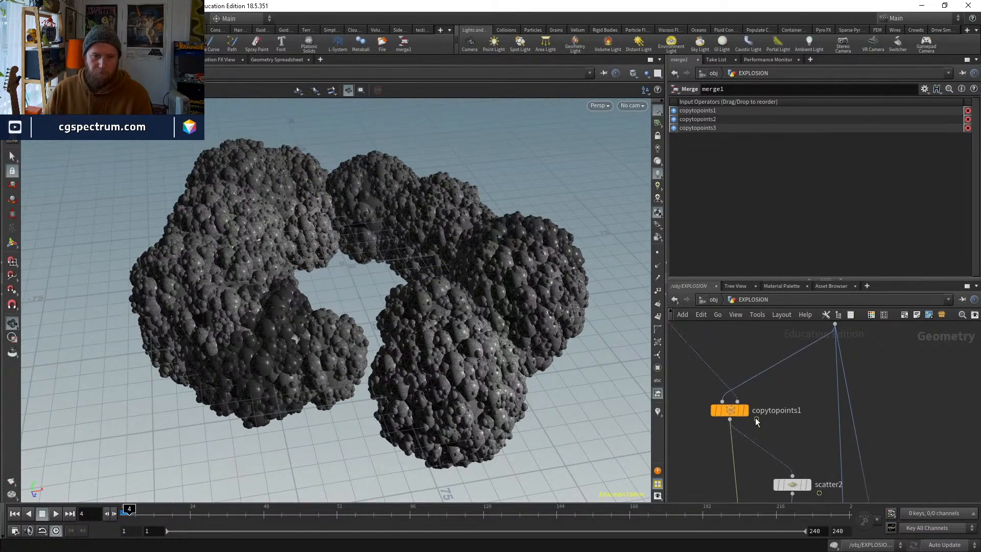
{"action": "left_click", "coordinate": [729, 410]}
{"action": "middle_click_drag", "start_coordinate": [732, 333], "coordinate": [795, 416]}
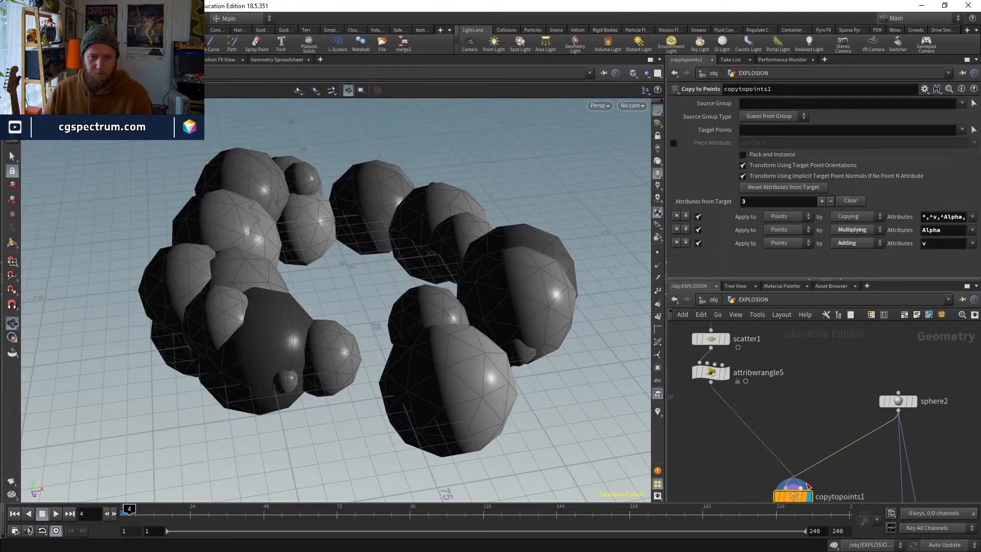
{"action": "left_click", "coordinate": [710, 339]}
{"action": "left_click_drag", "start_coordinate": [821, 154], "coordinate": [839, 155]}
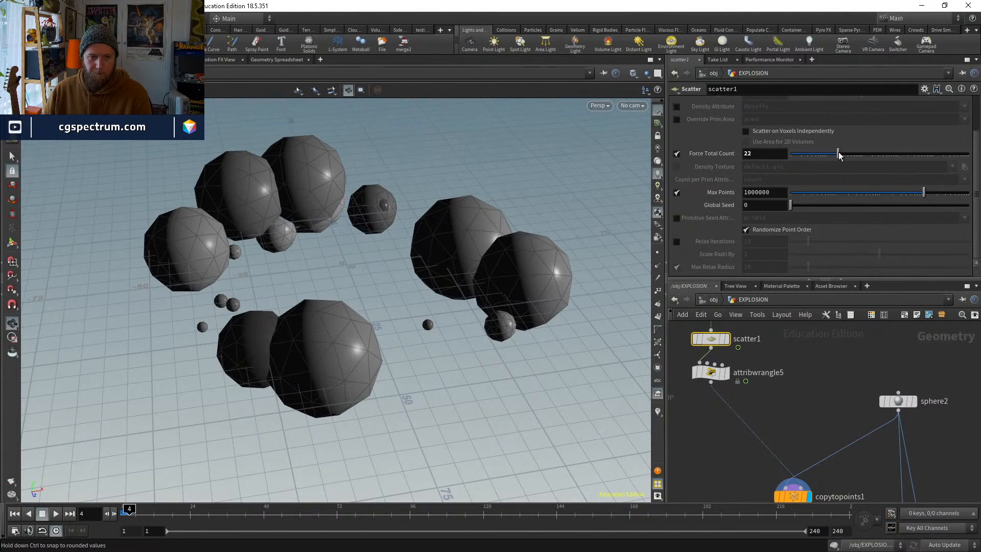
Shift copytopoints1 farther up from scatter2 in the network and display copytopoints2
{"action": "middle_click_drag", "start_coordinate": [829, 428], "coordinate": [810, 343]}
{"action": "left_click_drag", "start_coordinate": [775, 414], "coordinate": [761, 392]}
{"action": "middle_click_drag", "start_coordinate": [820, 428], "coordinate": [837, 531]}
{"action": "middle_click_drag", "start_coordinate": [836, 474], "coordinate": [808, 390]}
{"action": "mouse_move", "coordinate": [848, 465]}
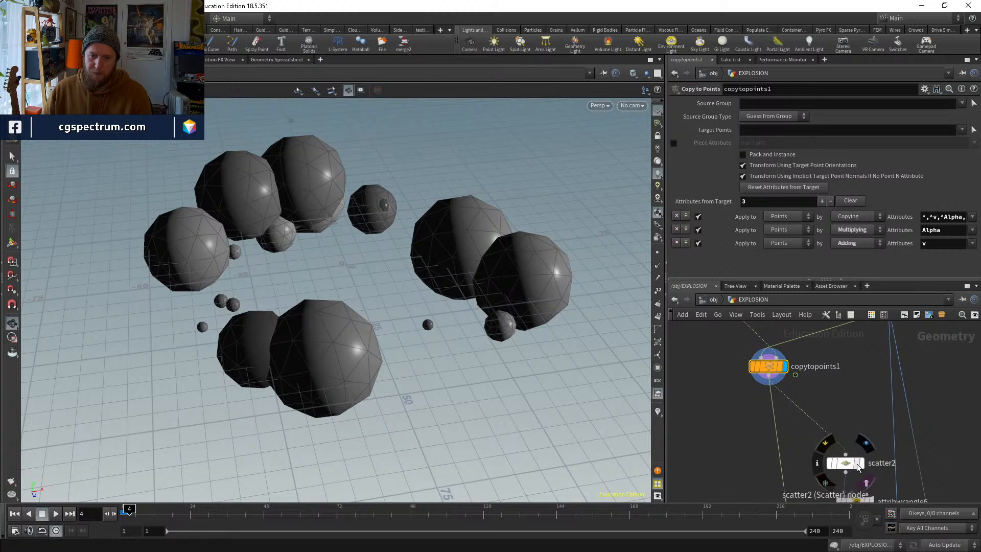
{"action": "middle_click_drag", "start_coordinate": [863, 467], "coordinate": [851, 400]}
{"action": "left_click", "coordinate": [909, 473]}
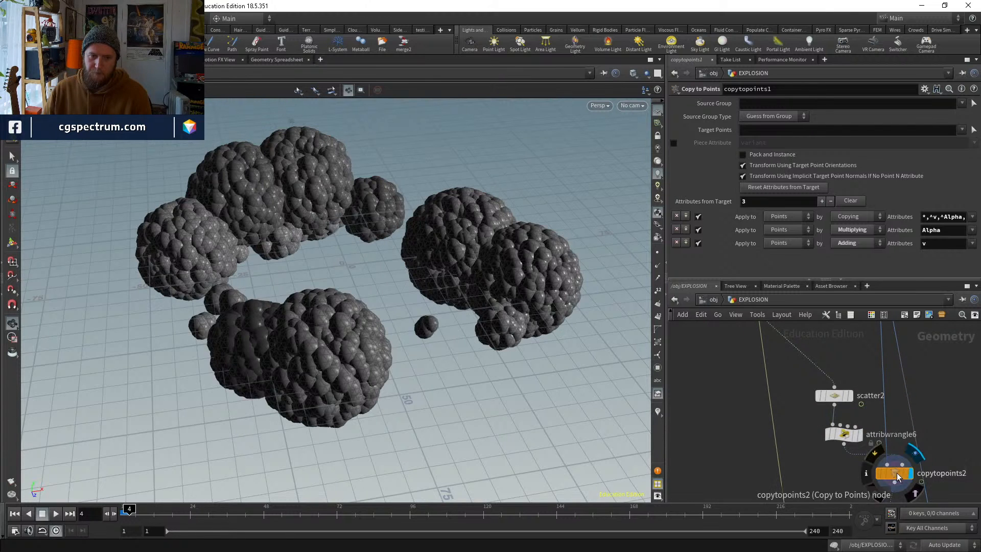
{"action": "left_click", "coordinate": [843, 434]}
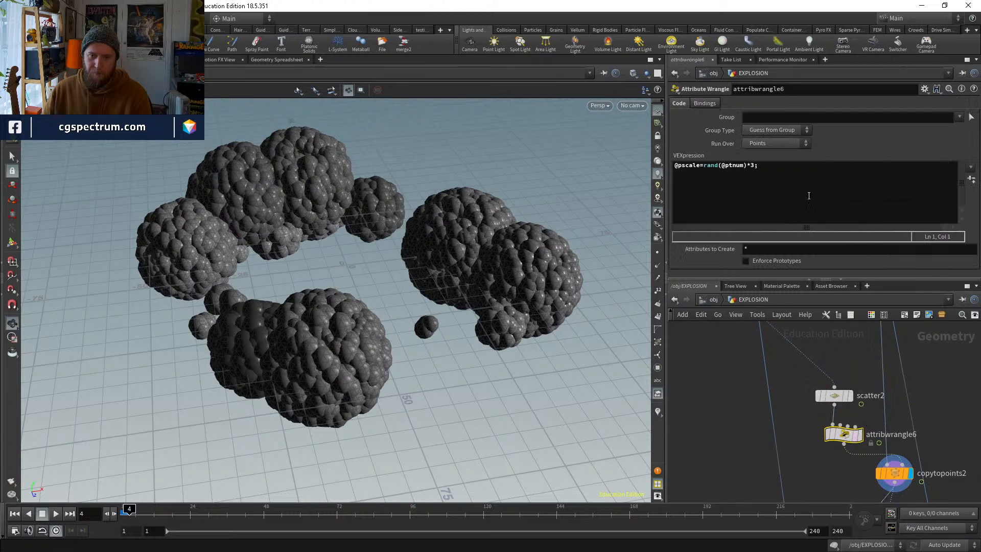
{"action": "key", "text": "BackSpace"}
{"action": "type", "text": "5"}
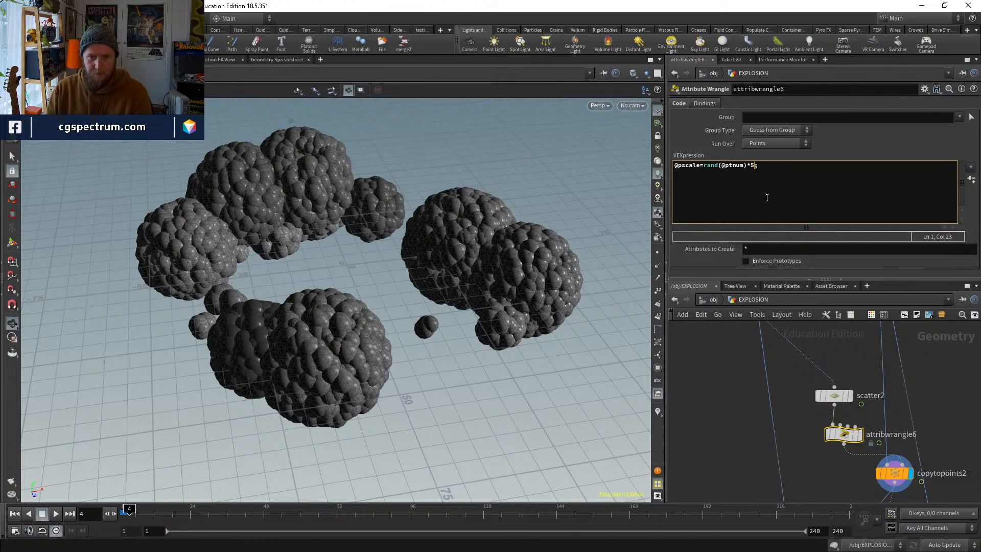
Set scatter2's Force Total Count to 1000
{"action": "left_click", "coordinate": [833, 395]}
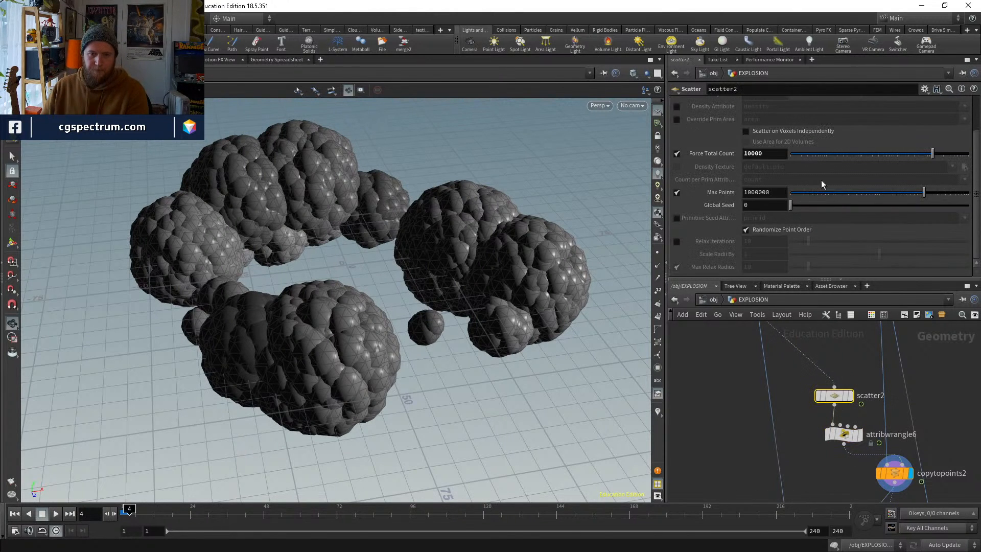
{"action": "key", "text": "BackSpace"}
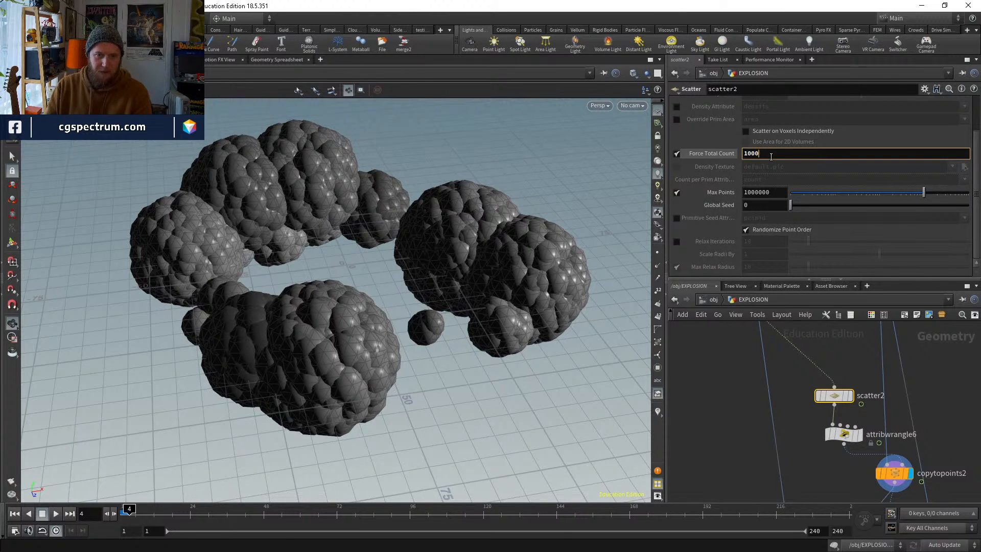
{"action": "key", "text": "Return"}
Display copytopoints3 to check the third layer of spheres
{"action": "middle_click_drag", "start_coordinate": [807, 458], "coordinate": [766, 371]}
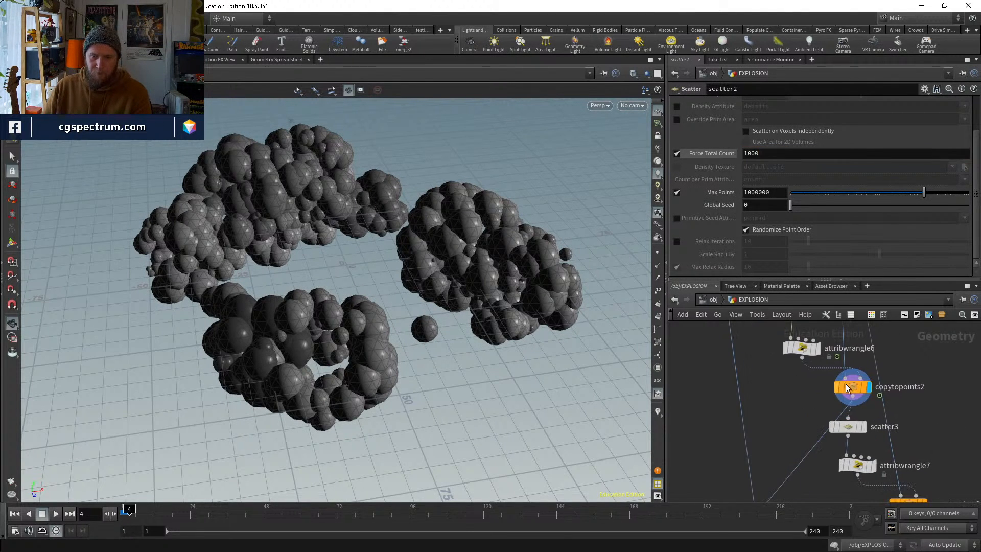
{"action": "left_click_drag", "start_coordinate": [846, 389], "coordinate": [845, 392]}
{"action": "middle_click_drag", "start_coordinate": [798, 432], "coordinate": [776, 387]}
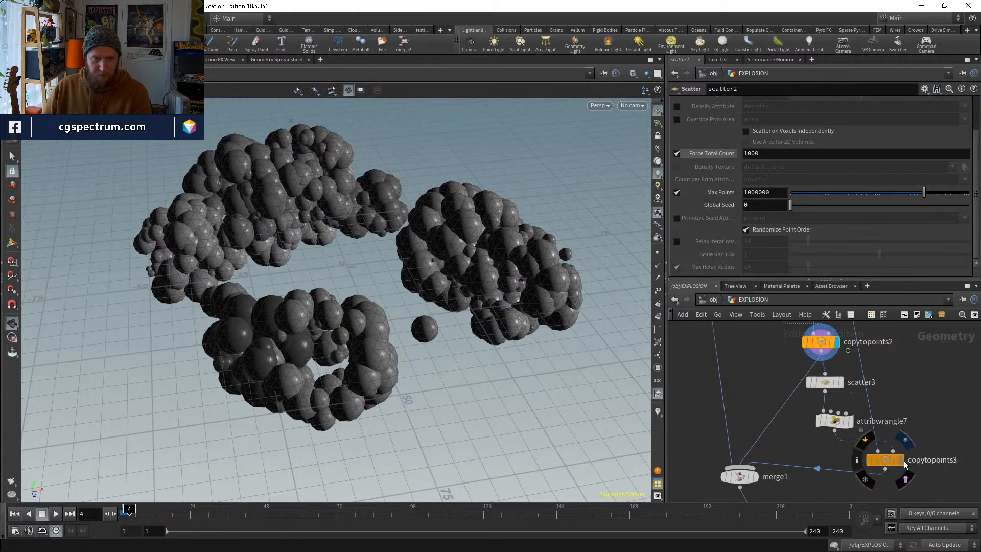
{"action": "left_click", "coordinate": [887, 463]}
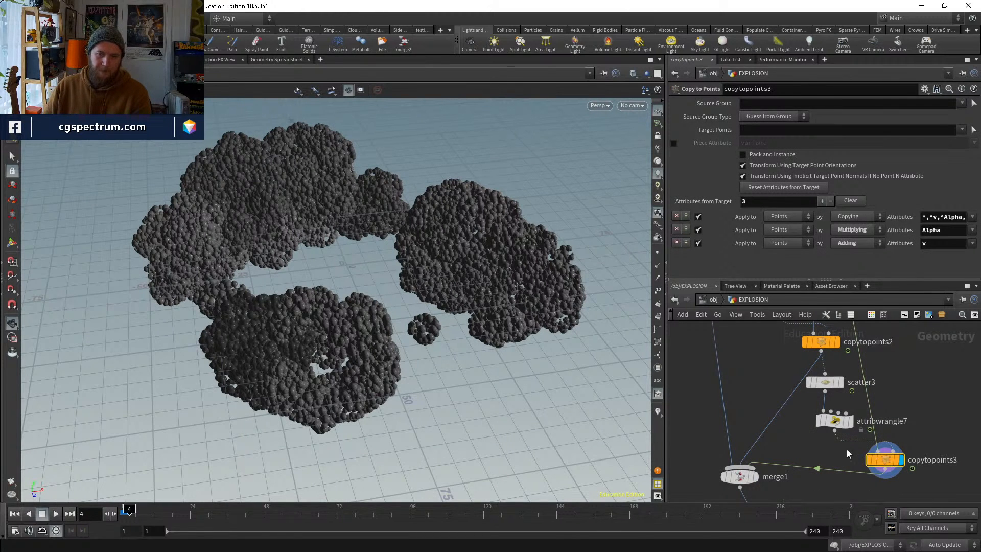
Display merge1 to view all three sphere layers together
{"action": "middle_click_drag", "start_coordinate": [847, 450], "coordinate": [850, 425]}
{"action": "left_click", "coordinate": [746, 455]}
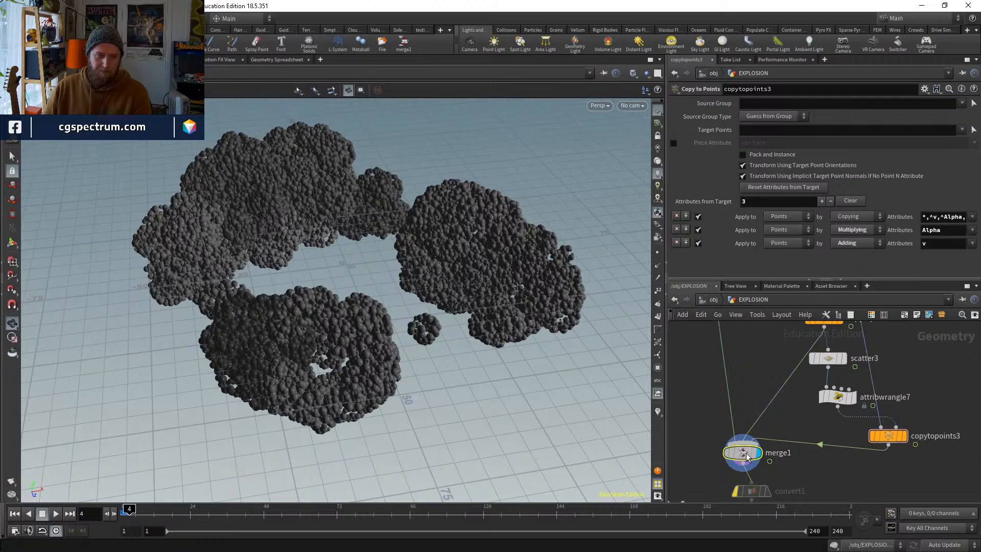
{"action": "left_click_drag", "start_coordinate": [448, 306], "coordinate": [421, 311]}
Set scatter3's Force Total Count to 20000
{"action": "middle_click_drag", "start_coordinate": [795, 414], "coordinate": [760, 463]}
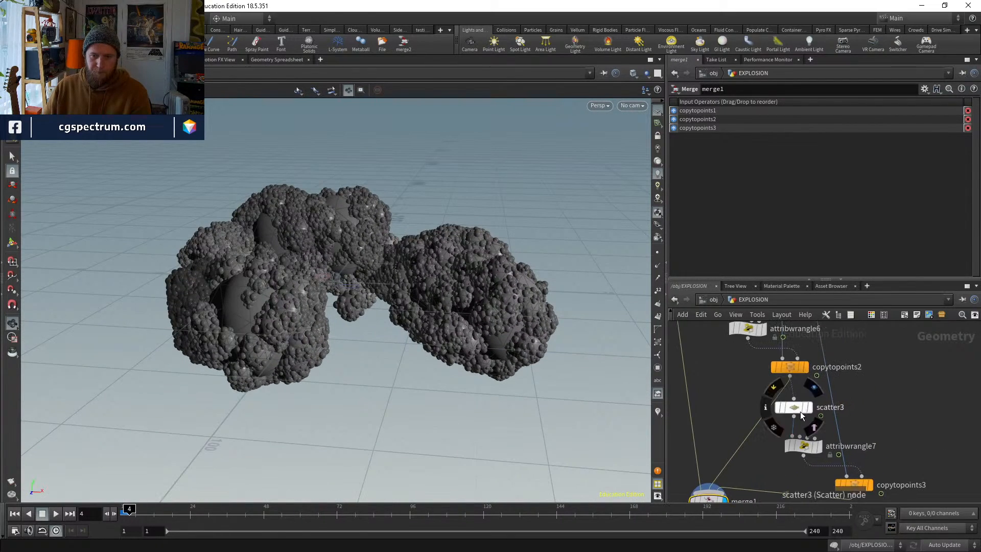
{"action": "left_click", "coordinate": [793, 407]}
{"action": "left_click_drag", "start_coordinate": [747, 155], "coordinate": [734, 155]}
{"action": "type", "text": "20000"}
{"action": "key", "text": "Return"}
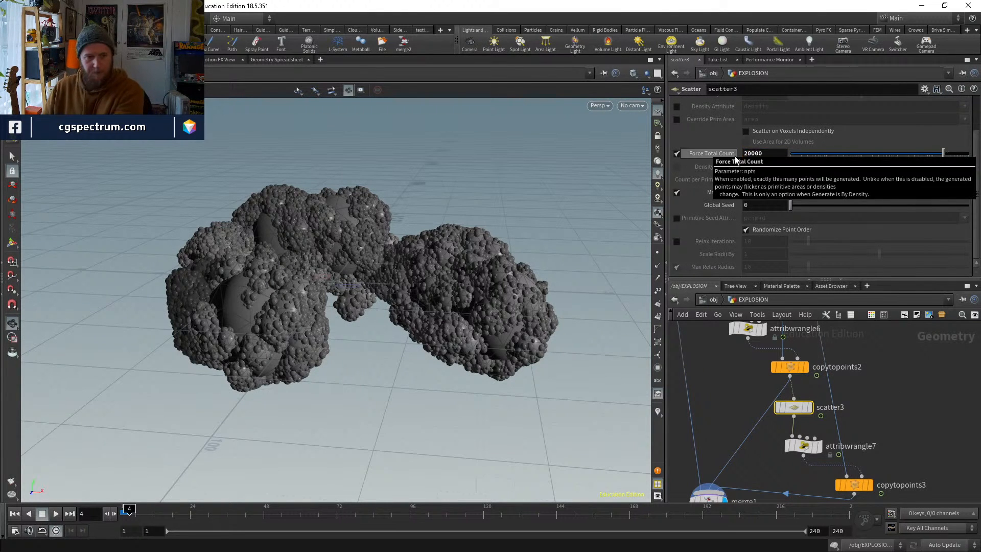
{"action": "middle_click_drag", "start_coordinate": [718, 385], "coordinate": [730, 443]}
{"action": "middle_click_drag", "start_coordinate": [808, 480], "coordinate": [759, 434]}
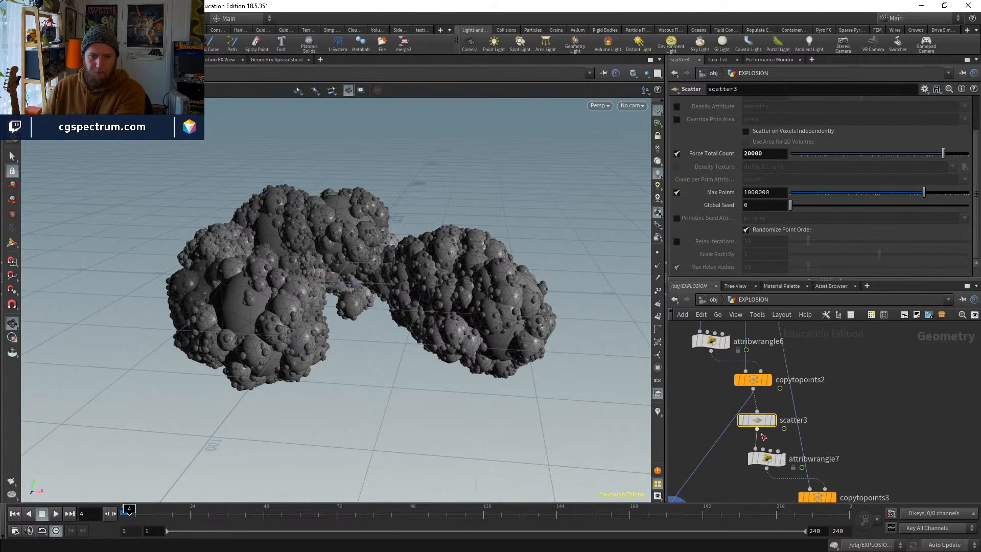
{"action": "left_click", "coordinate": [766, 459]}
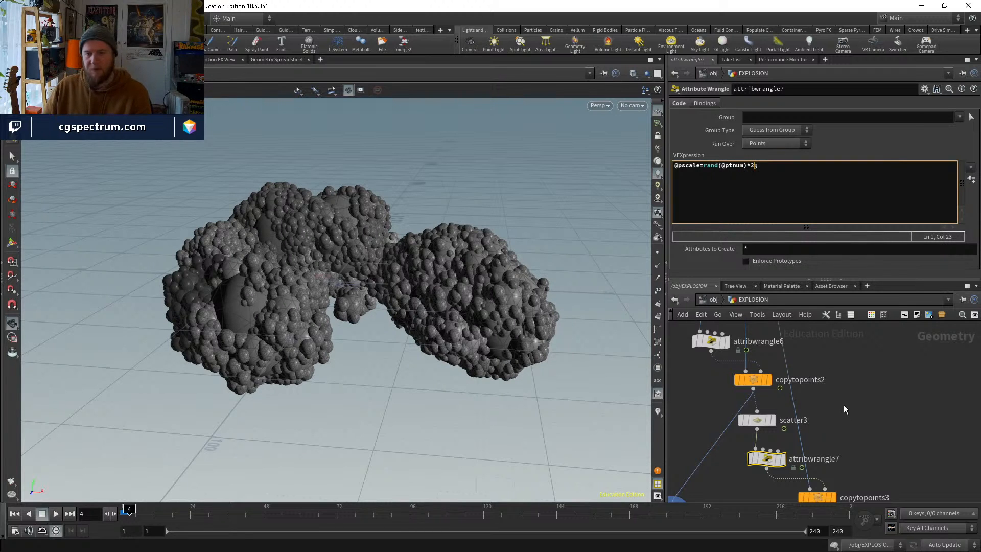
Duplicate scatter1, display the copy, and set its Global Seed to 0.89 and Force Total Count to about 186
{"action": "middle_click_drag", "start_coordinate": [844, 405], "coordinate": [857, 344]}
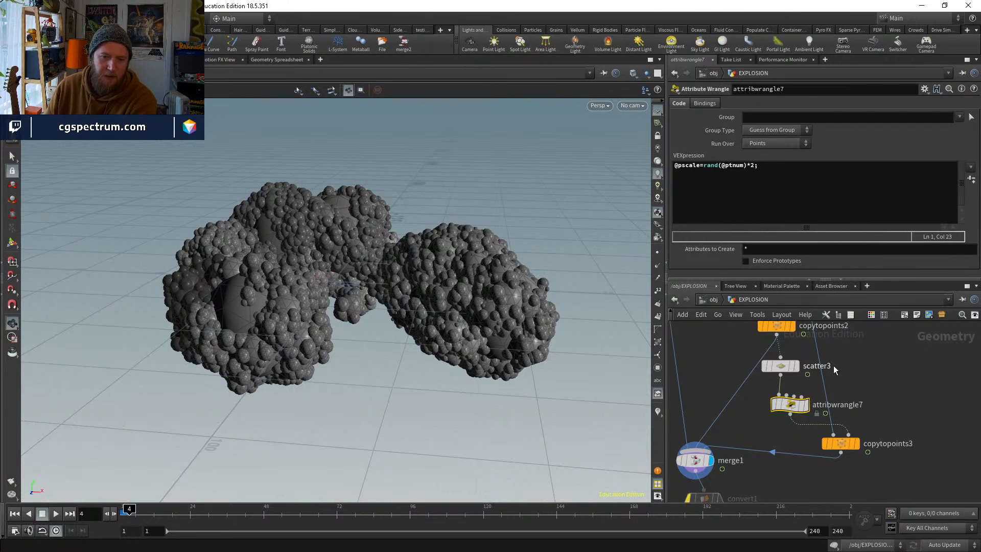
{"action": "middle_click_drag", "start_coordinate": [833, 366], "coordinate": [817, 412]}
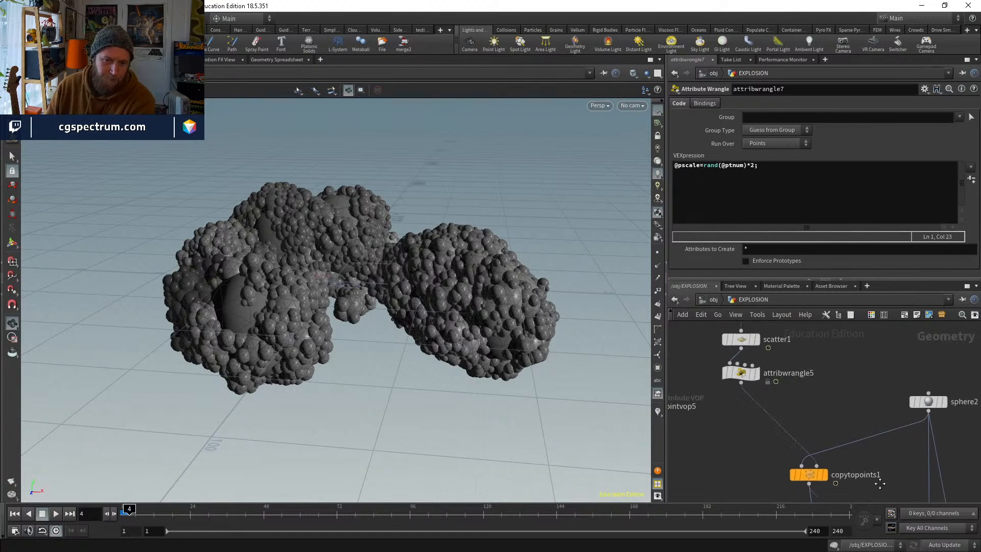
{"action": "middle_click_drag", "start_coordinate": [770, 476], "coordinate": [812, 550]}
{"action": "middle_click_drag", "start_coordinate": [772, 363], "coordinate": [774, 392]}
{"action": "left_click", "coordinate": [778, 400]}
{"action": "key", "text": "ctrl+c"}
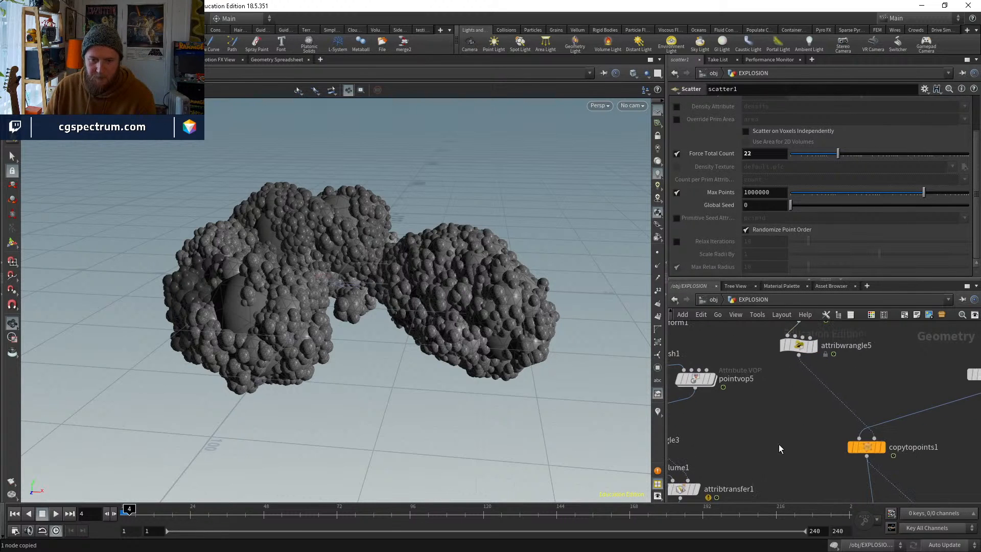
{"action": "key", "text": "ctrl+v"}
{"action": "left_click", "coordinate": [784, 440]}
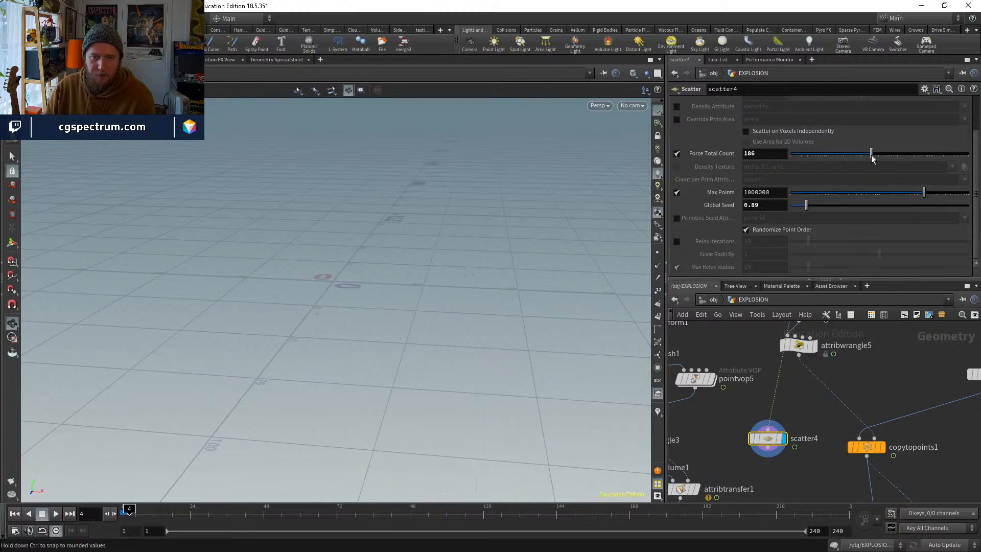
Duplicate copytopoints1, wire scatter4 into the copy's target points input, and display the copy
{"action": "middle_click_drag", "start_coordinate": [863, 459], "coordinate": [847, 418]}
{"action": "left_click", "coordinate": [850, 402]}
{"action": "key", "text": "ctrl+c"}
{"action": "key", "text": "ctrl+v"}
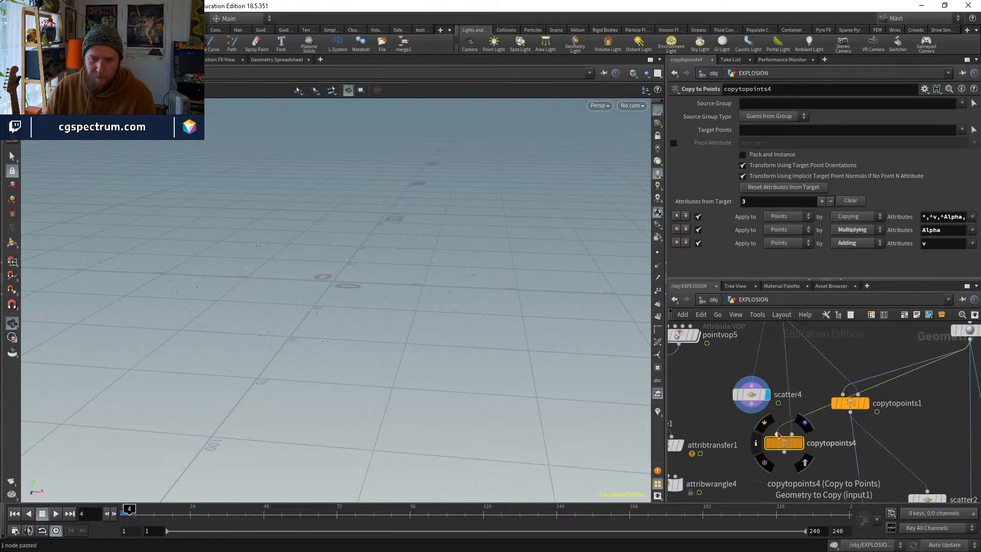
{"action": "left_click_drag", "start_coordinate": [793, 435], "coordinate": [751, 403]}
{"action": "left_click", "coordinate": [800, 443]}
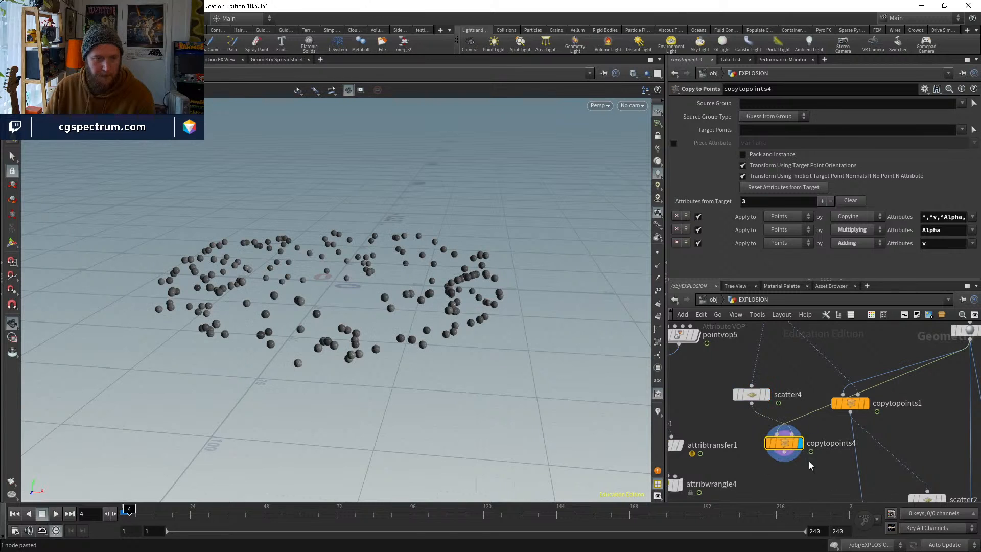
{"action": "middle_click_drag", "start_coordinate": [799, 398], "coordinate": [796, 458]}
{"action": "left_click", "coordinate": [780, 366]}
{"action": "key", "text": "ctrl+c"}
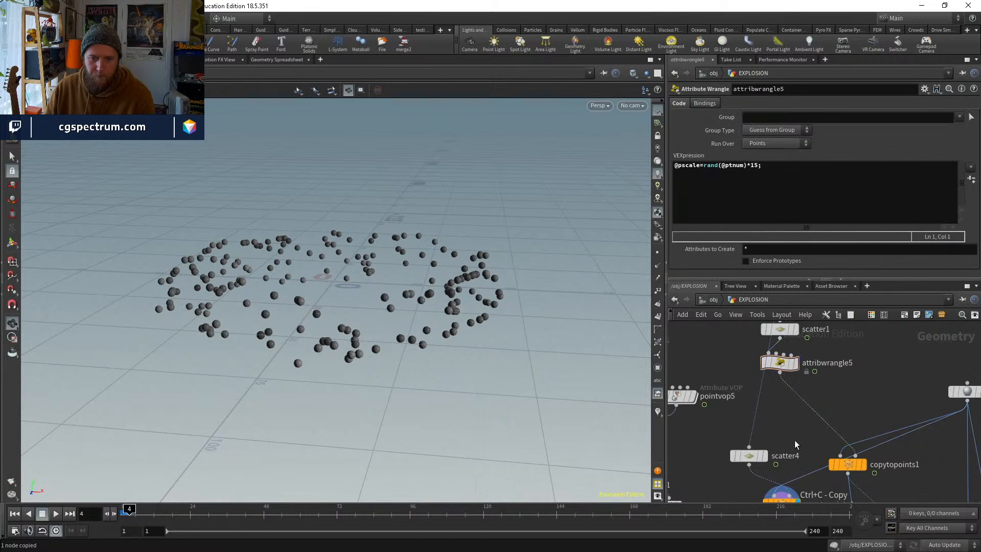
{"action": "key", "text": "ctrl+v"}
{"action": "left_click_drag", "start_coordinate": [795, 440], "coordinate": [744, 434]}
{"action": "middle_click_drag", "start_coordinate": [769, 462], "coordinate": [762, 414]}
{"action": "left_click_drag", "start_coordinate": [754, 447], "coordinate": [750, 440]}
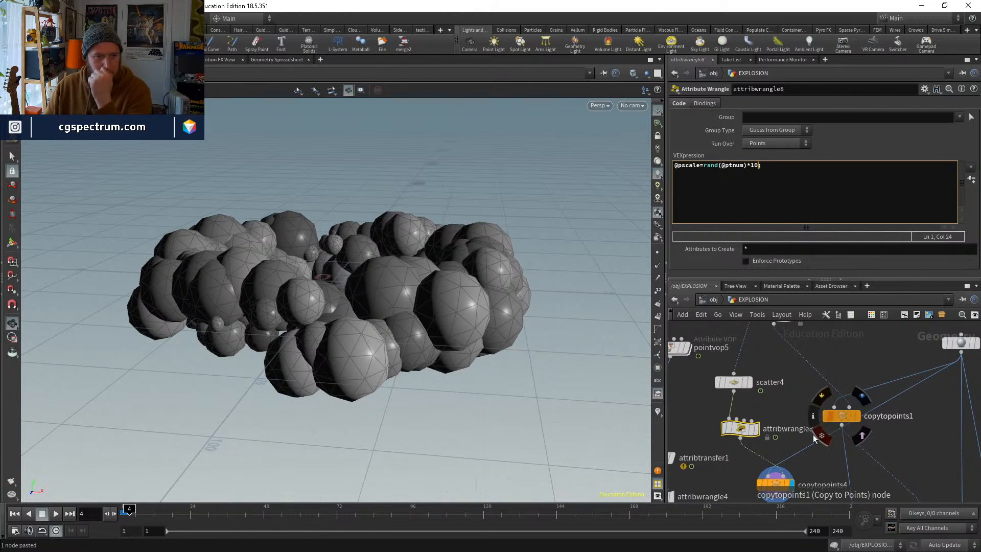
Connect copytopoints4 to merge1 and display the merged result
{"action": "middle_click_drag", "start_coordinate": [817, 491], "coordinate": [790, 357]}
{"action": "middle_click_drag", "start_coordinate": [801, 427], "coordinate": [783, 390]}
{"action": "left_click", "coordinate": [735, 335]}
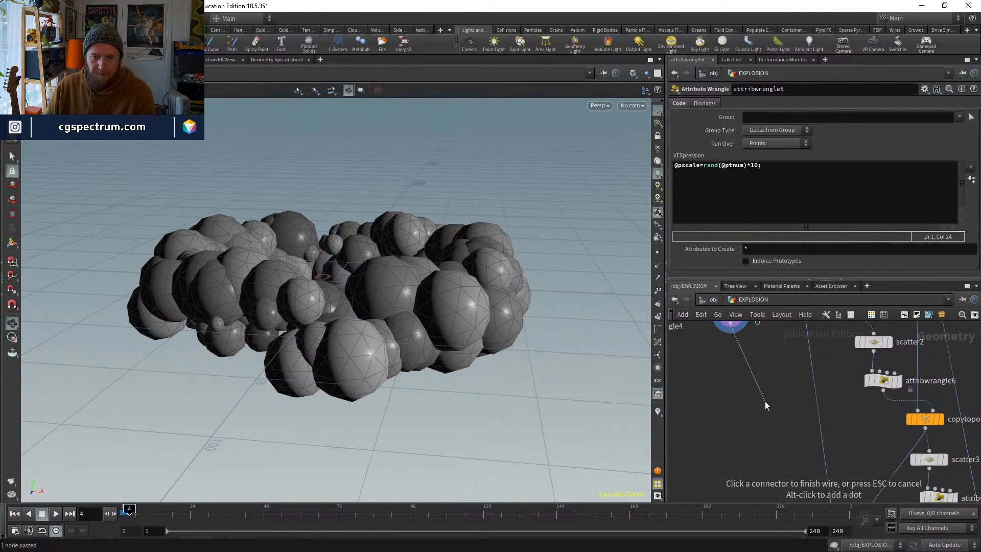
{"action": "left_click", "coordinate": [813, 447]}
{"action": "left_click", "coordinate": [816, 445]}
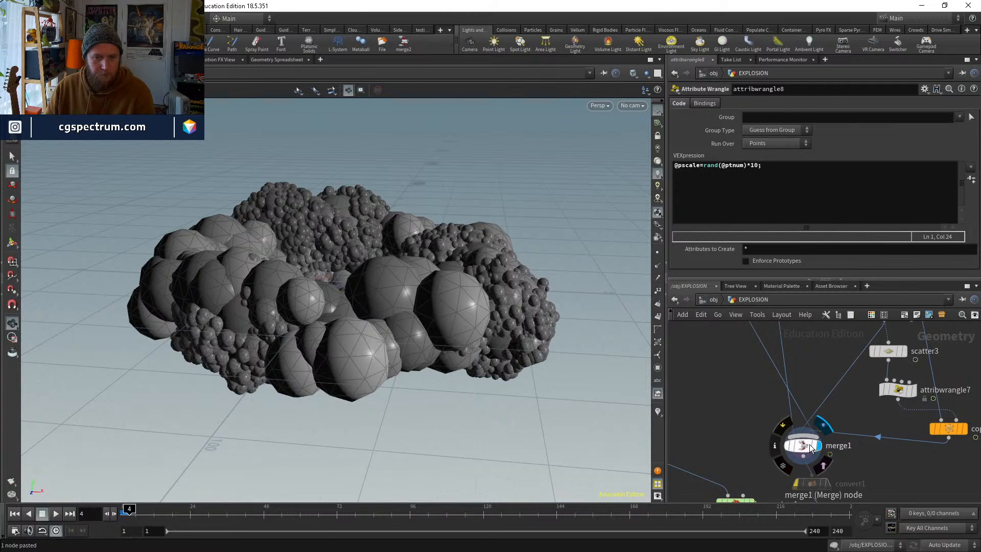
{"action": "left_click", "coordinate": [806, 445]}
Check the fourth layer by displaying its scatter, wrangle and copy nodes in turn, and return the display to merge1
{"action": "middle_click_drag", "start_coordinate": [734, 354], "coordinate": [792, 500]}
{"action": "middle_click_drag", "start_coordinate": [780, 378], "coordinate": [768, 418]}
{"action": "left_click", "coordinate": [716, 337]}
{"action": "left_click", "coordinate": [797, 388]}
{"action": "left_click", "coordinate": [738, 393]}
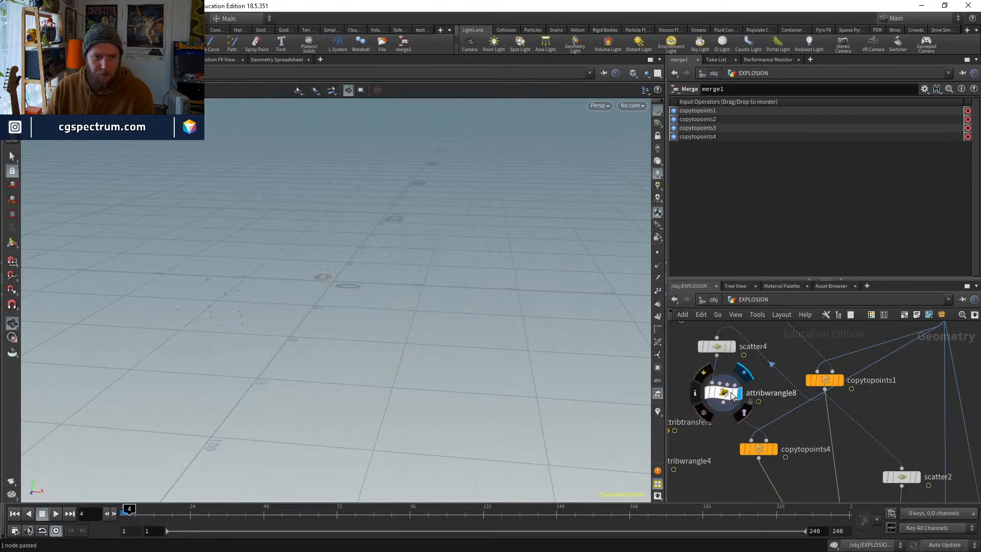
{"action": "left_click", "coordinate": [772, 448]}
{"action": "middle_click_drag", "start_coordinate": [780, 471], "coordinate": [769, 398]}
{"action": "left_click_drag", "start_coordinate": [557, 353], "coordinate": [541, 312], "text": "alt"}
{"action": "middle_click_drag", "start_coordinate": [814, 488], "coordinate": [762, 333]}
{"action": "left_click", "coordinate": [823, 462]}
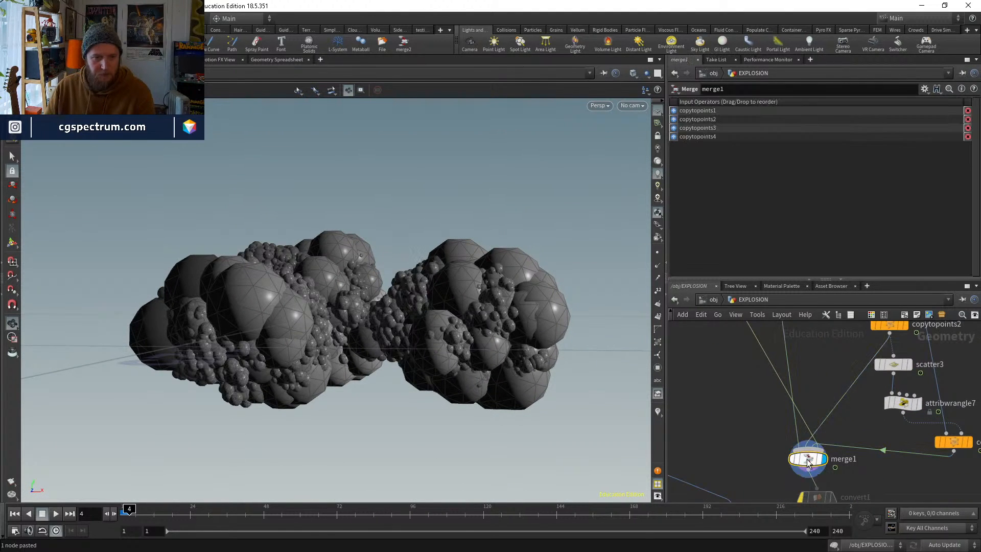
{"action": "left_click_drag", "start_coordinate": [516, 327], "coordinate": [545, 357], "text": "alt"}
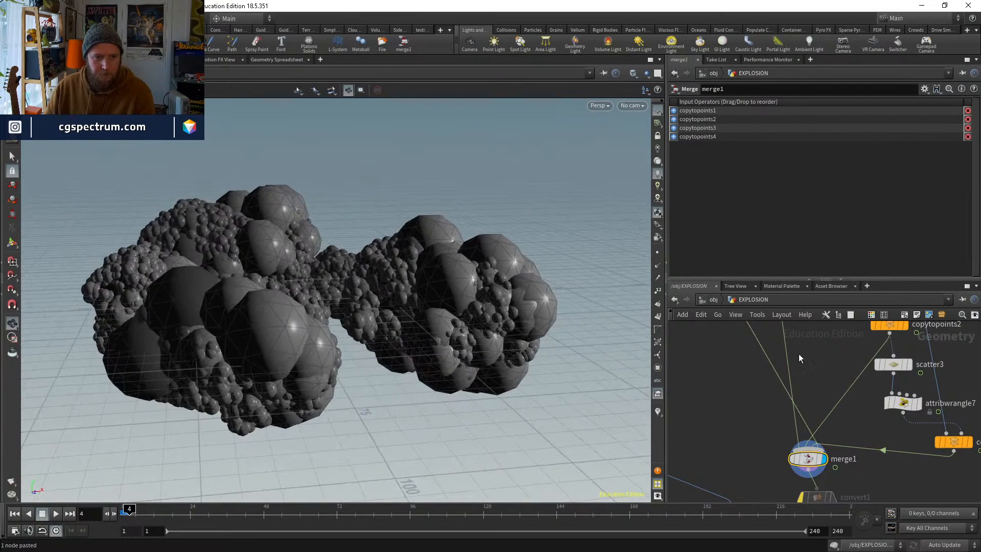
Display vdbfrompolygons2 to examine the merged spheres as a VDB surface
{"action": "middle_click_drag", "start_coordinate": [788, 323], "coordinate": [790, 441]}
{"action": "middle_click_drag", "start_coordinate": [812, 495], "coordinate": [790, 291]}
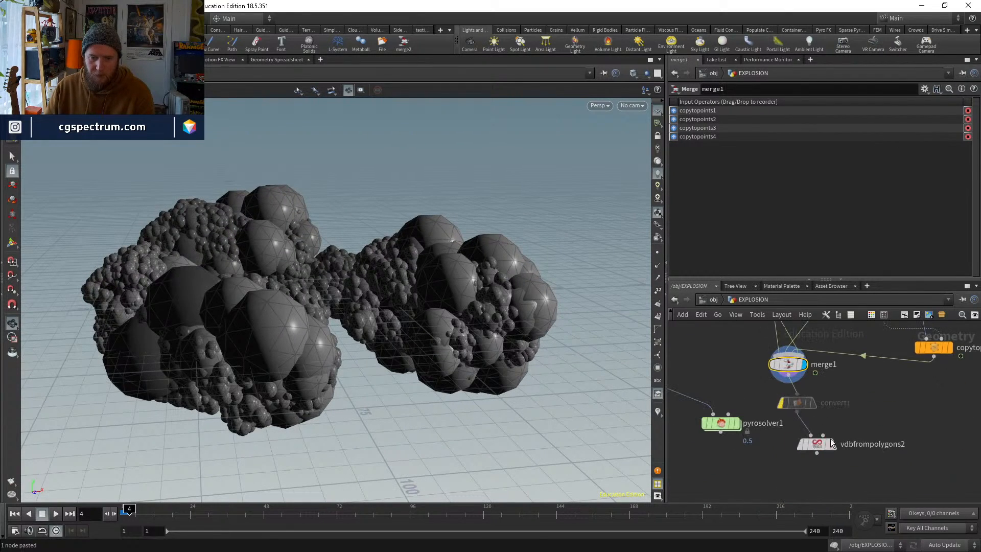
{"action": "mouse_move", "coordinate": [818, 447]}
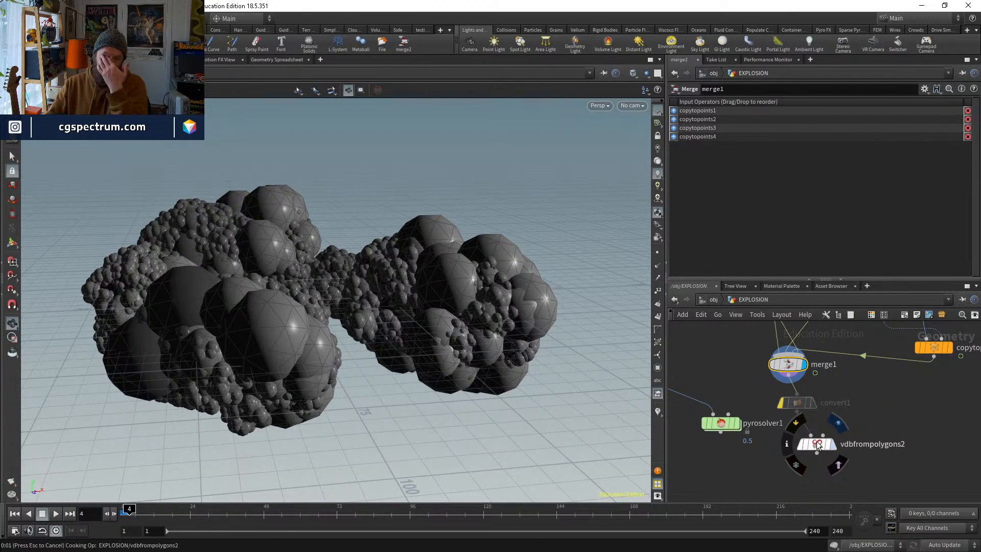
{"action": "left_click", "coordinate": [817, 443]}
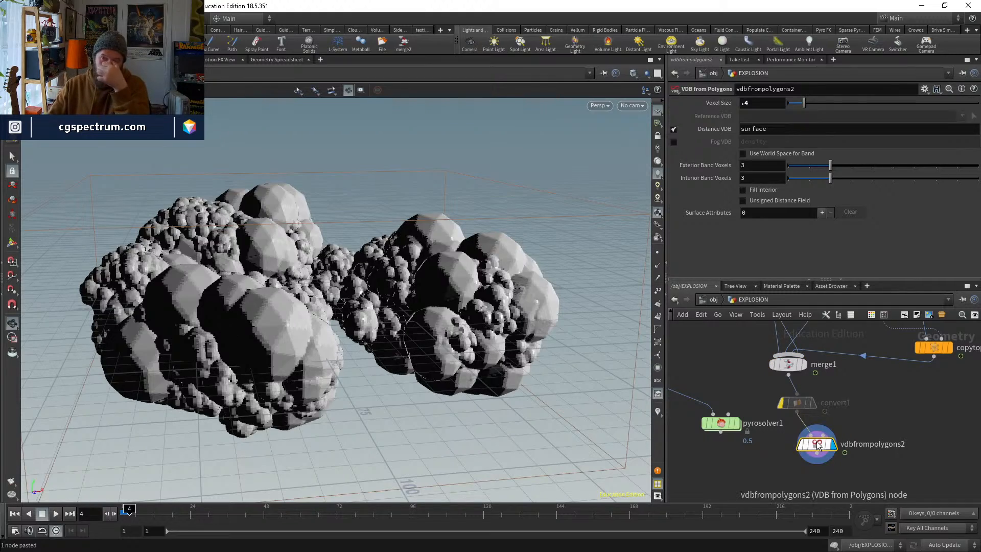
{"action": "left_click_drag", "start_coordinate": [472, 287], "coordinate": [446, 324]}
Switch vdbfrompolygons2 from Distance VDB output to a Fog VDB named density
{"action": "middle_click_drag", "start_coordinate": [855, 433], "coordinate": [842, 370]}
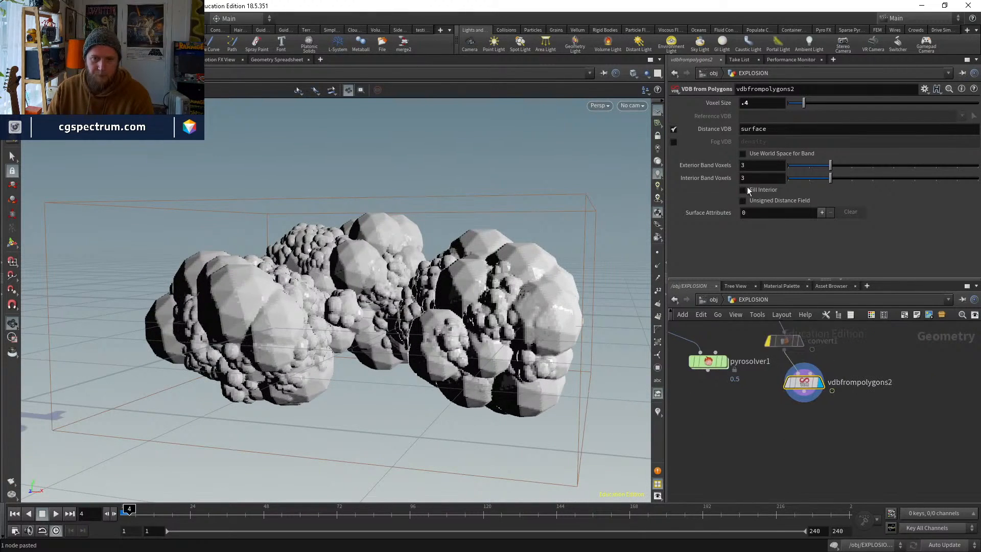
{"action": "left_click", "coordinate": [673, 130]}
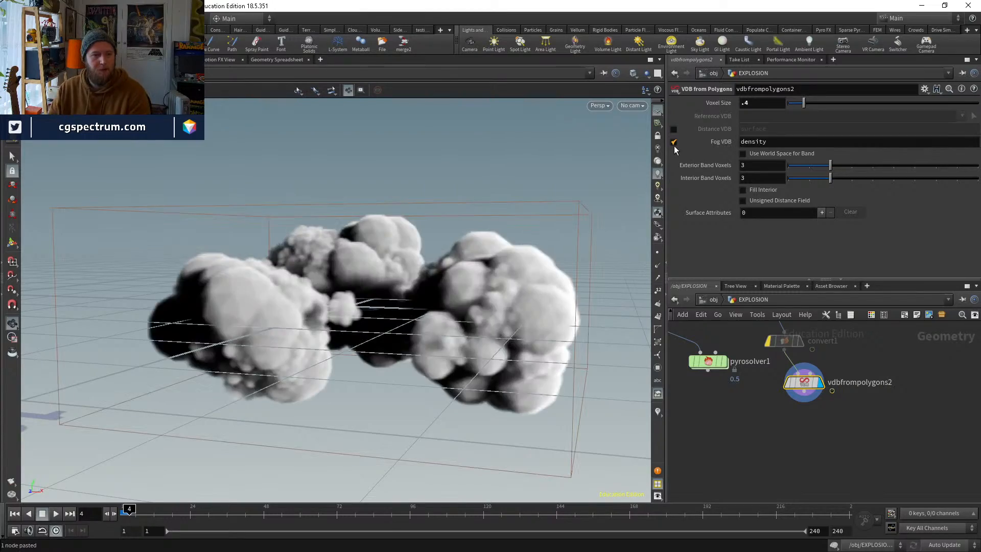
{"action": "left_click_drag", "start_coordinate": [443, 263], "coordinate": [445, 352]}
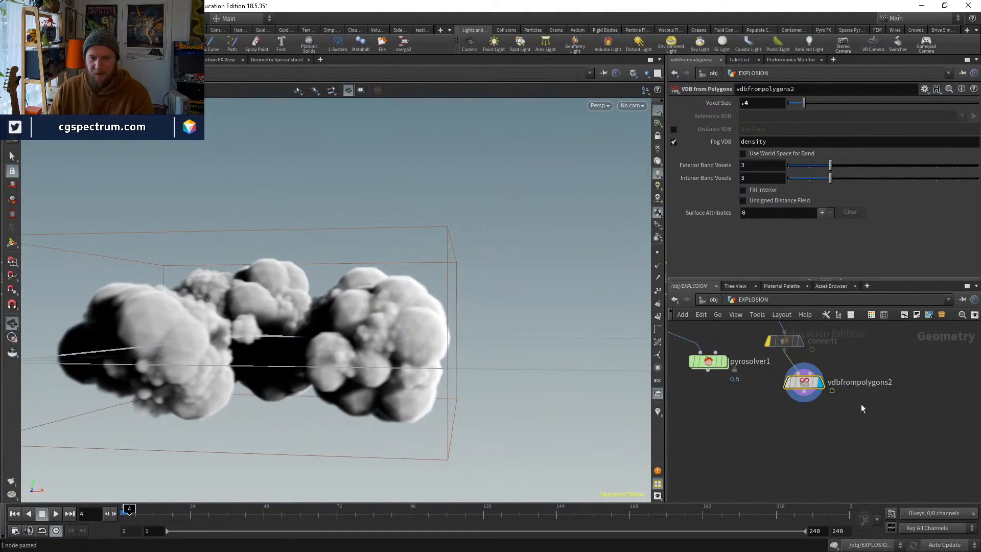
{"action": "middle_click_drag", "start_coordinate": [856, 396], "coordinate": [841, 493]}
{"action": "middle_click_drag", "start_coordinate": [793, 422], "coordinate": [827, 391]}
{"action": "key", "text": "Tab"}
{"action": "key", "text": "Escape"}
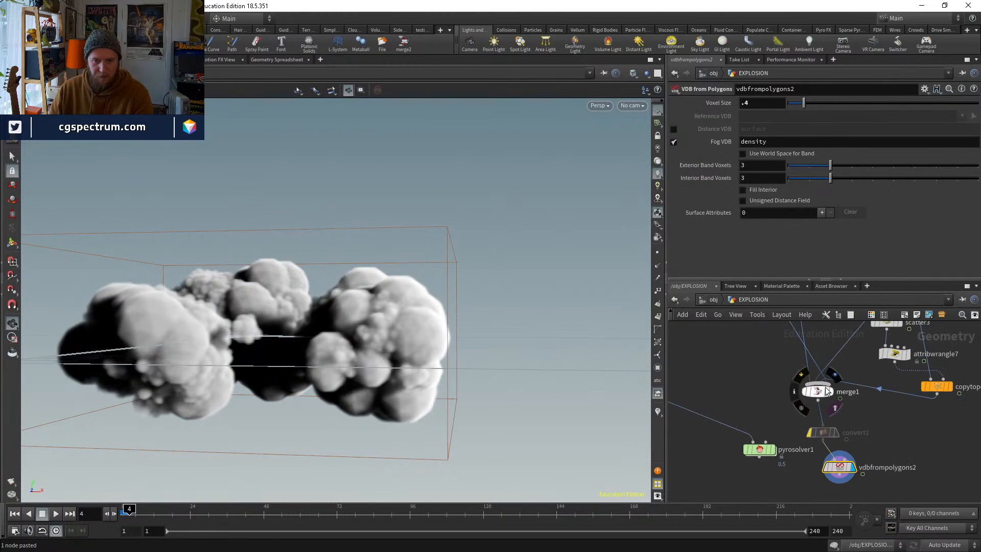
Duplicate attribwrangle3, which clamps negative @P.y to 0, and insert the copy between merge1 and convert1
{"action": "left_click_drag", "start_coordinate": [458, 361], "coordinate": [455, 377]}
{"action": "scroll", "coordinate": [772, 382], "scroll_direction": "down", "scroll_amount": 3}
{"action": "middle_click_drag", "start_coordinate": [767, 379], "coordinate": [868, 454]}
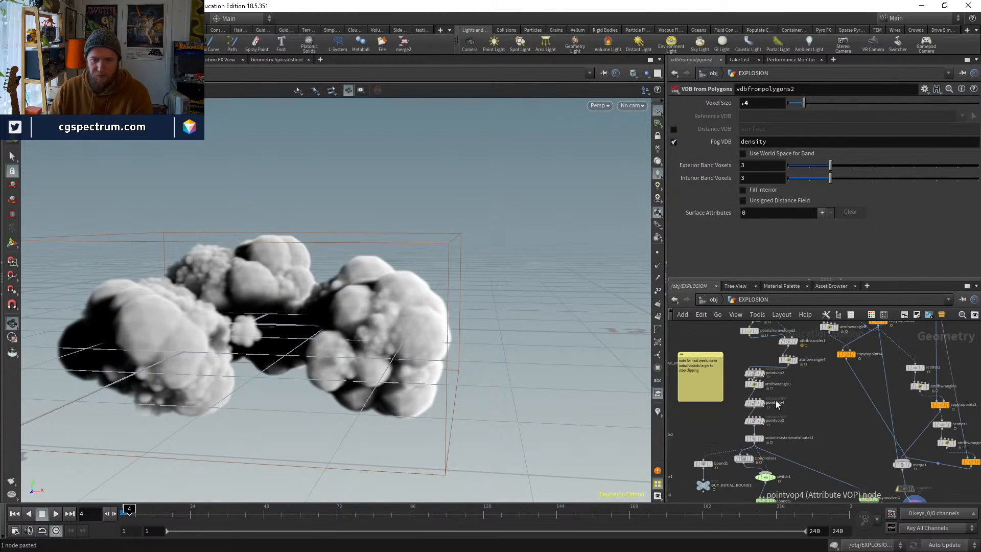
{"action": "scroll", "coordinate": [756, 383], "scroll_direction": "up", "scroll_amount": 2}
{"action": "left_click", "coordinate": [751, 387]}
{"action": "middle_click_drag", "start_coordinate": [808, 394], "coordinate": [807, 468]}
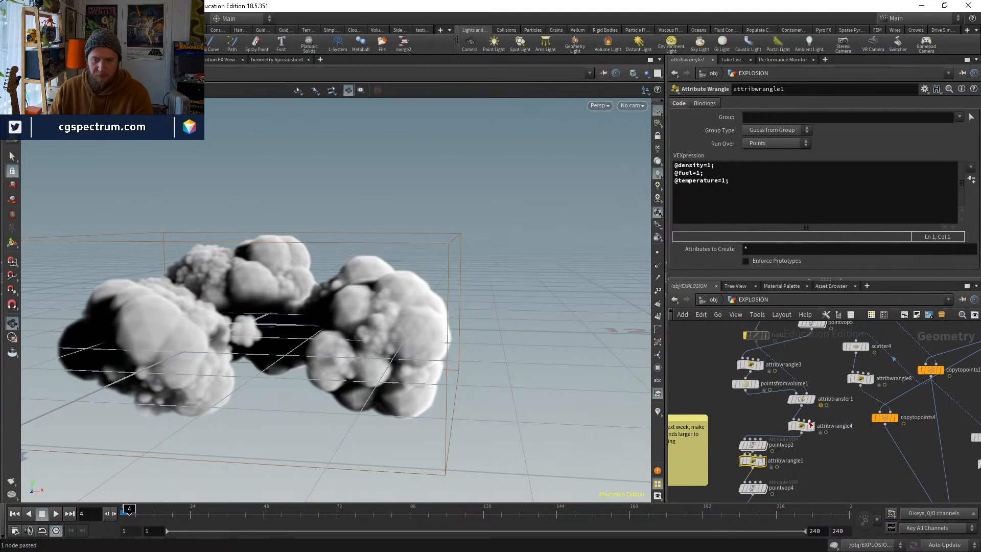
{"action": "left_click", "coordinate": [802, 426]}
{"action": "middle_click_drag", "start_coordinate": [750, 403], "coordinate": [746, 425]}
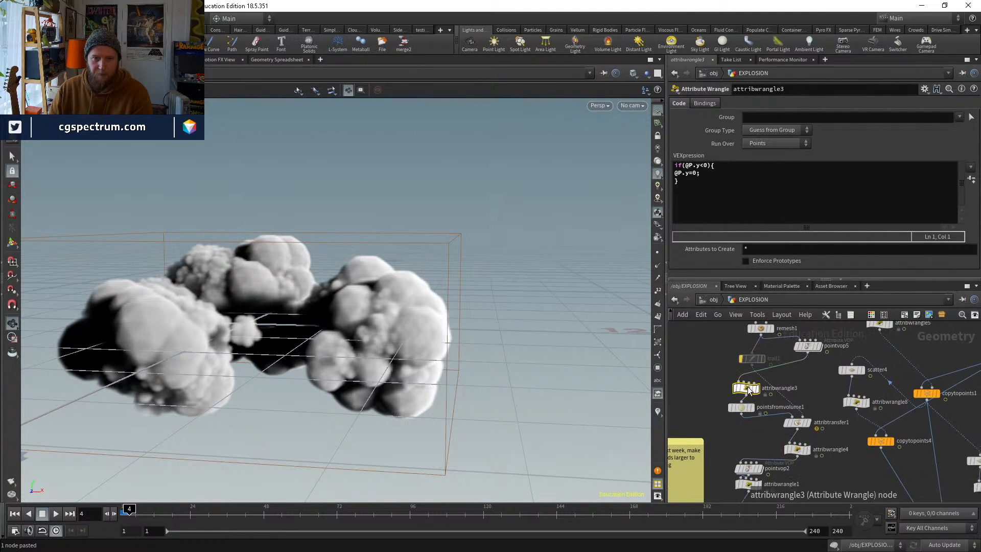
{"action": "scroll", "coordinate": [748, 390], "scroll_direction": "down", "scroll_amount": 3}
{"action": "middle_click_drag", "start_coordinate": [819, 459], "coordinate": [791, 418]}
{"action": "scroll", "coordinate": [799, 438], "scroll_direction": "up", "scroll_amount": 3}
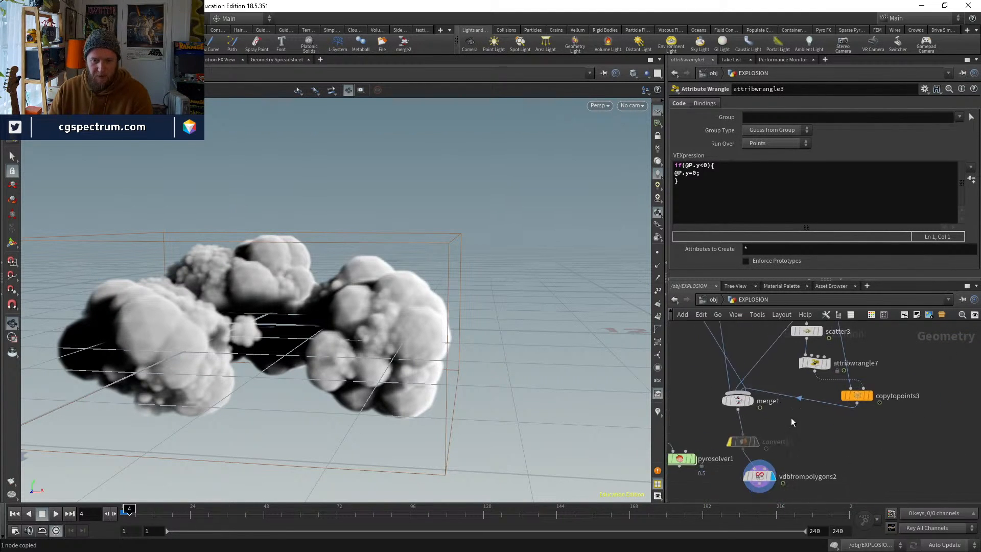
{"action": "left_click_drag", "start_coordinate": [787, 424], "coordinate": [745, 425]}
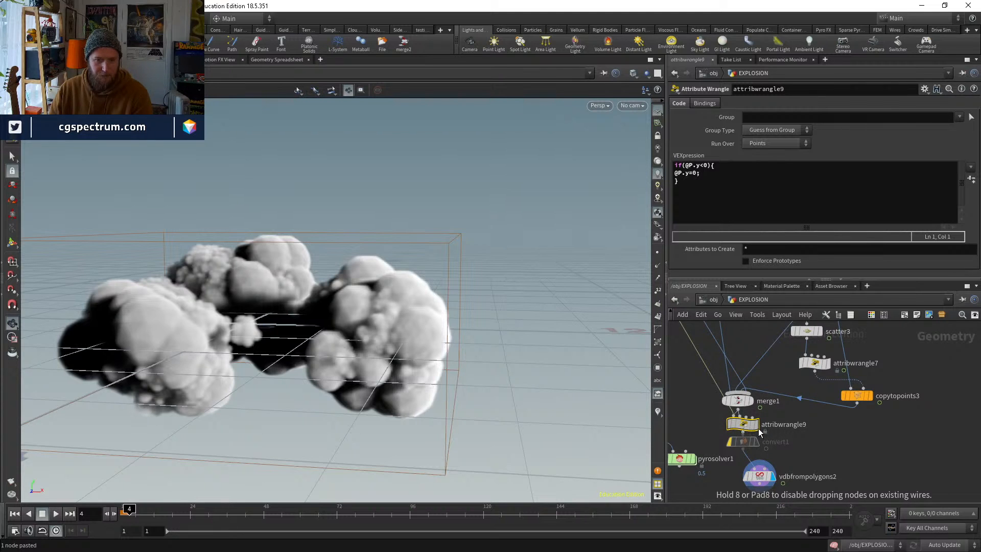
{"action": "left_click_drag", "start_coordinate": [750, 432], "coordinate": [751, 435]}
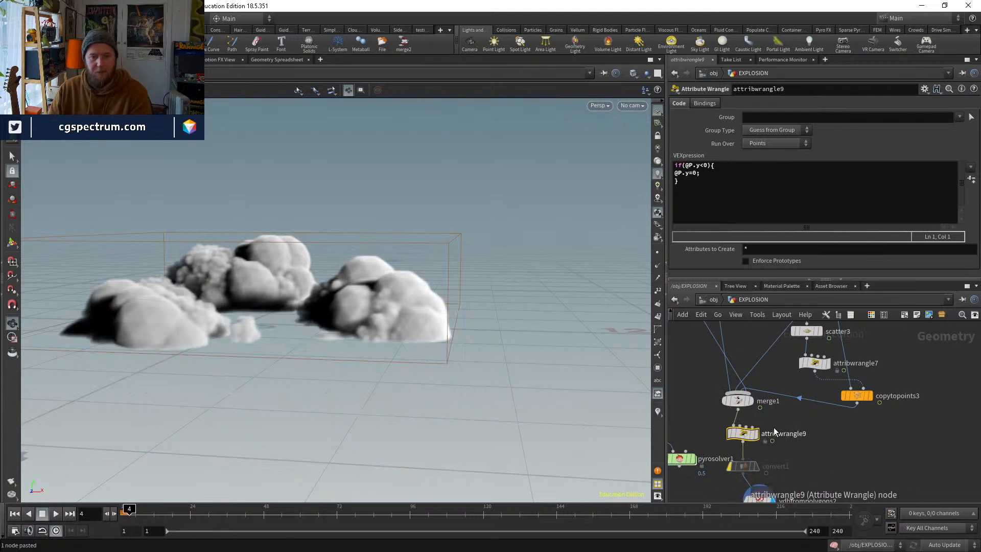
Display attribwrangle9 and examine the ground-clamped spheres from above
{"action": "left_click", "coordinate": [757, 438]}
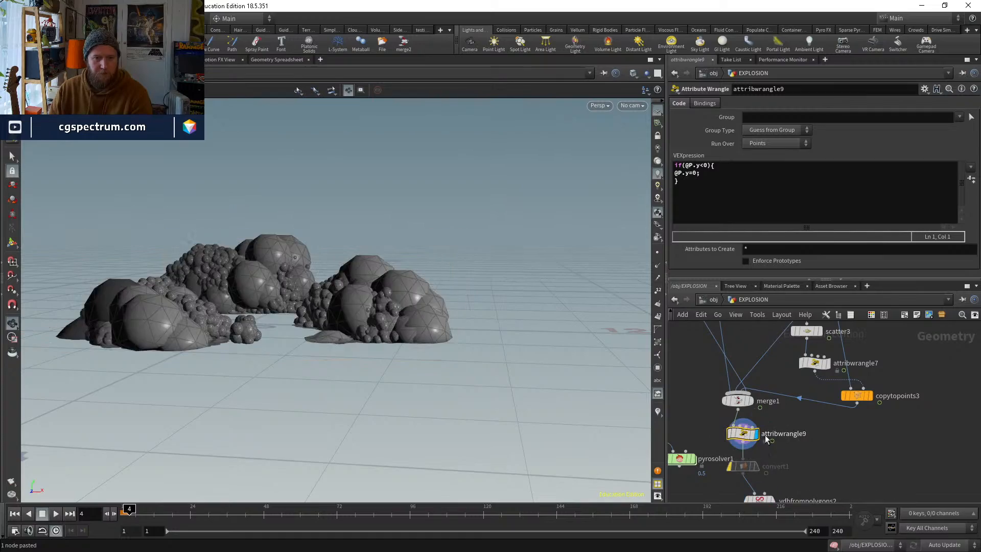
{"action": "left_click_drag", "start_coordinate": [434, 388], "coordinate": [485, 301]}
{"action": "middle_click_drag", "start_coordinate": [786, 368], "coordinate": [801, 430]}
{"action": "middle_click_drag", "start_coordinate": [674, 332], "coordinate": [774, 404]}
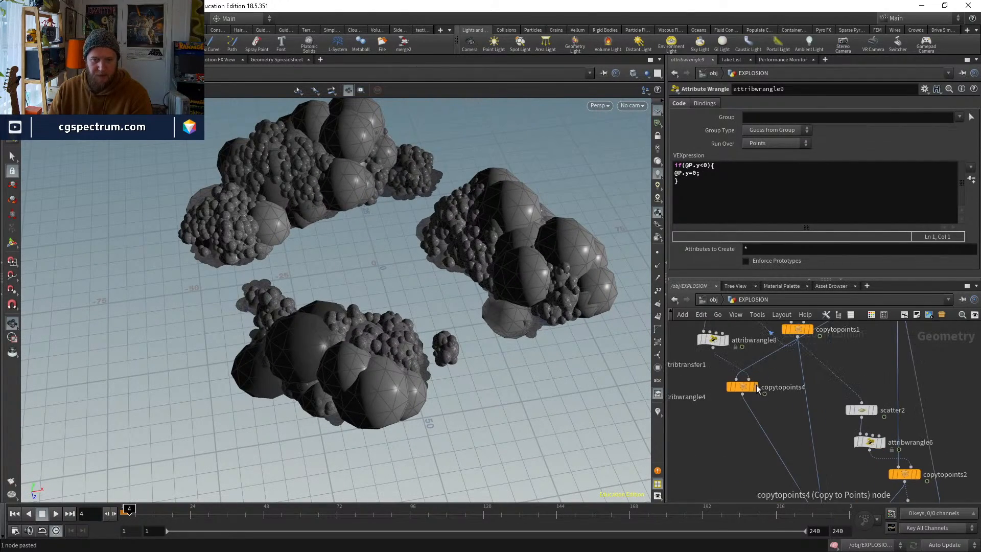
Insert a Merge node that combines copytopoints1 and copytopoints4 as the input to scatter2, and display it
{"action": "left_click", "coordinate": [755, 385]}
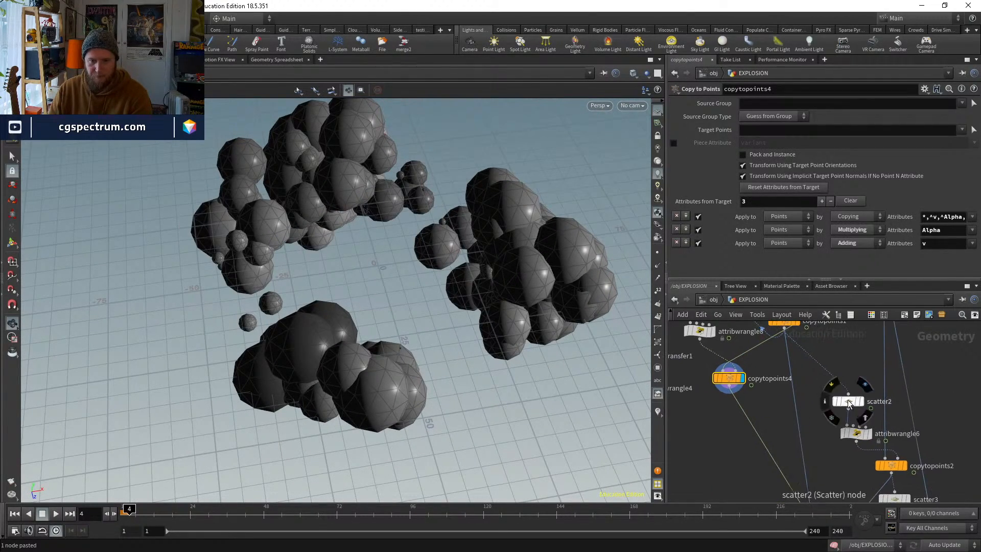
{"action": "left_click", "coordinate": [857, 401]}
{"action": "key", "text": "Tab"}
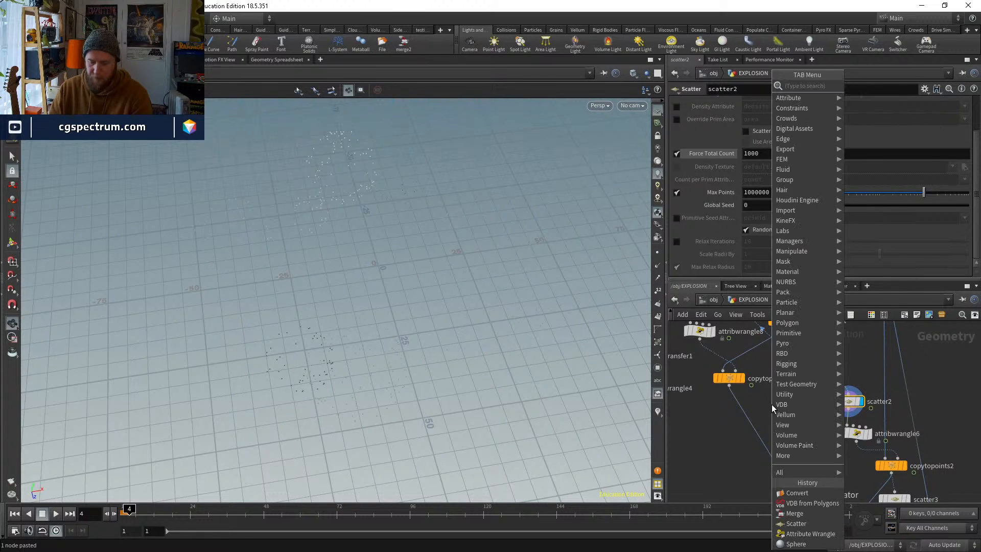
{"action": "type", "text": "mer"}
{"action": "key", "text": "Return"}
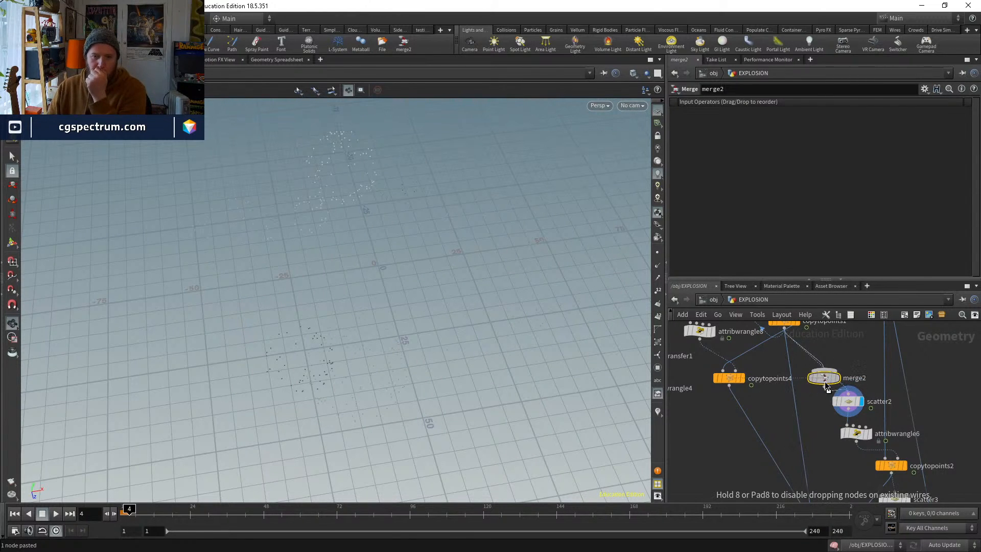
{"action": "left_click", "coordinate": [821, 376]}
{"action": "left_click_drag", "start_coordinate": [820, 373], "coordinate": [729, 385]}
{"action": "left_click", "coordinate": [854, 381]}
{"action": "left_click", "coordinate": [835, 378]}
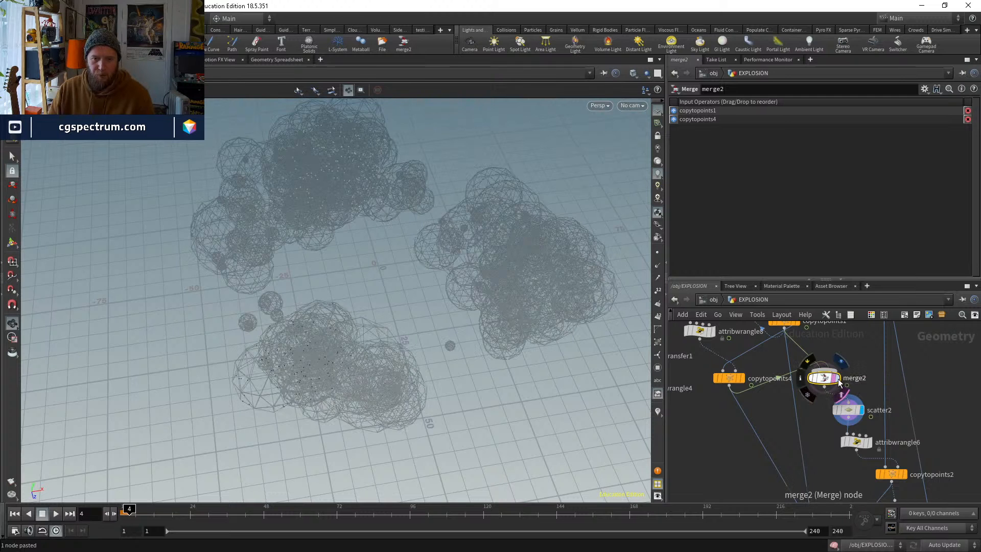
Display merge1 and examine the combined sphere cluster and the scatter and copy branches feeding it
{"action": "middle_click_drag", "start_coordinate": [837, 489], "coordinate": [779, 349]}
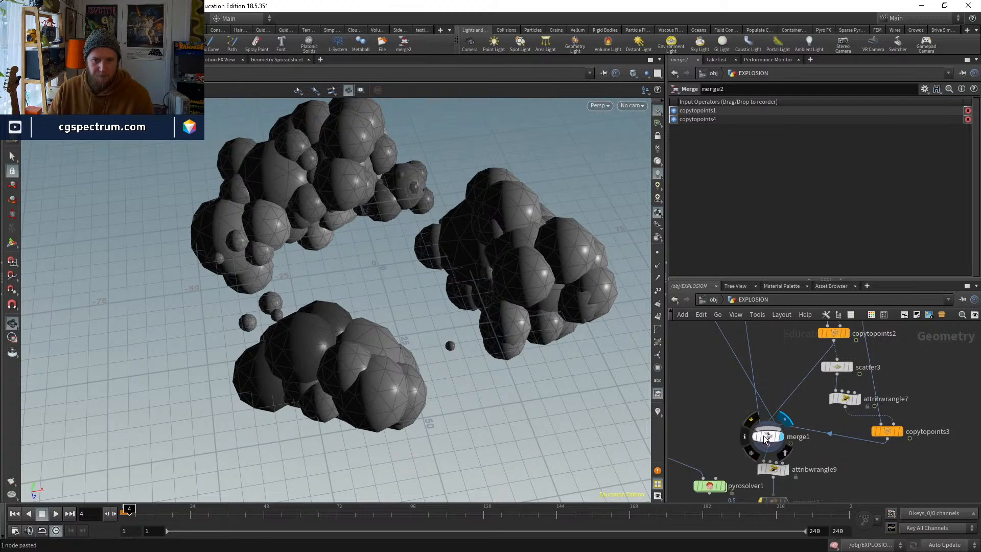
{"action": "left_click", "coordinate": [764, 436]}
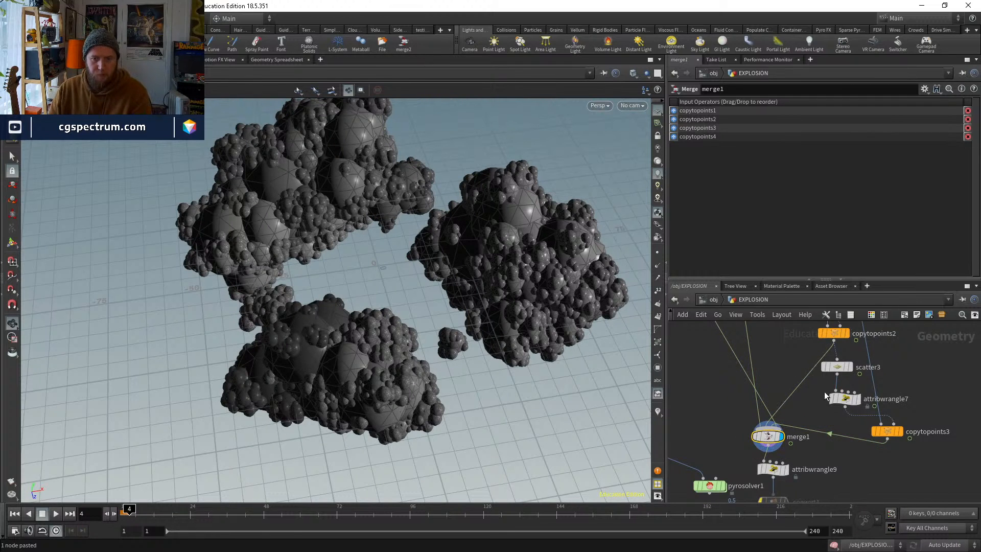
{"action": "middle_click_drag", "start_coordinate": [819, 357], "coordinate": [821, 461]}
{"action": "middle_click_drag", "start_coordinate": [778, 420], "coordinate": [761, 510]}
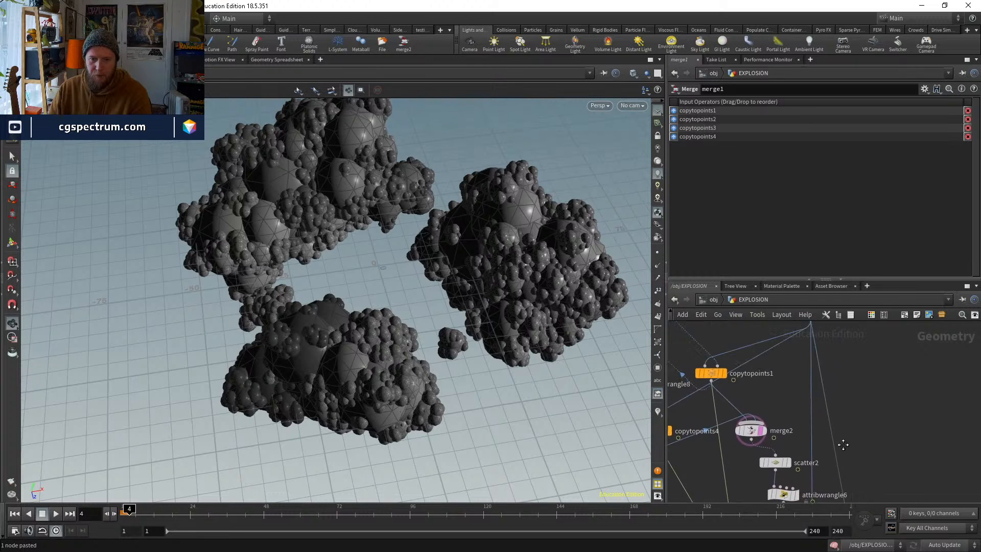
{"action": "middle_click_drag", "start_coordinate": [843, 444], "coordinate": [860, 365]}
{"action": "middle_click_drag", "start_coordinate": [756, 403], "coordinate": [776, 367]}
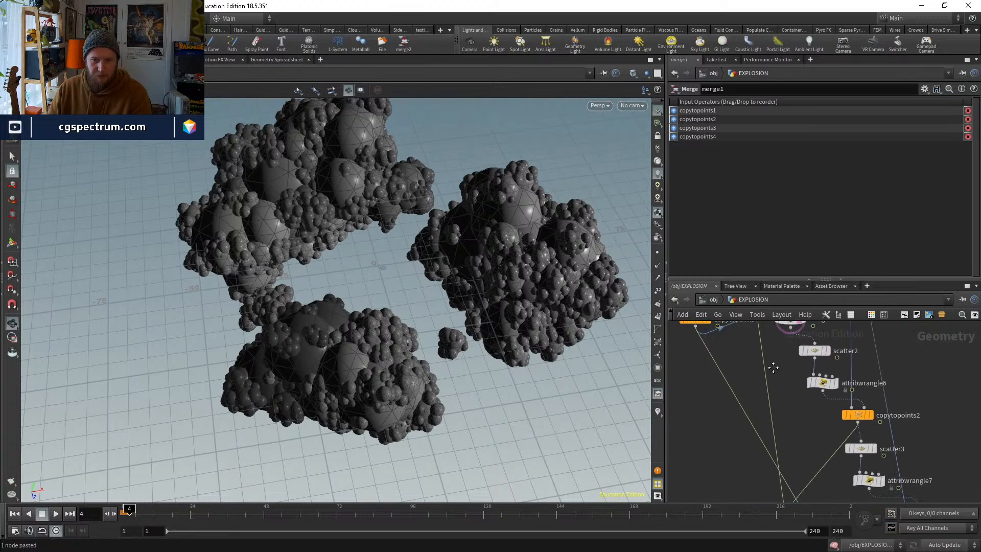
{"action": "middle_click_drag", "start_coordinate": [807, 418], "coordinate": [795, 337]}
{"action": "middle_click_drag", "start_coordinate": [827, 443], "coordinate": [810, 385]}
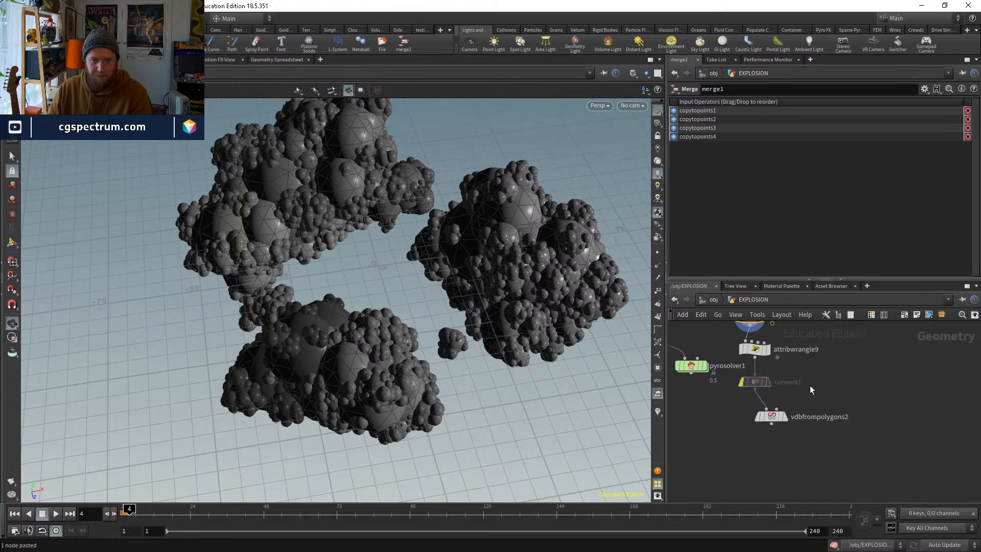
Display the vdbfrompolygons2 fog volume and view it through cam1
{"action": "middle_click", "coordinate": [771, 417]}
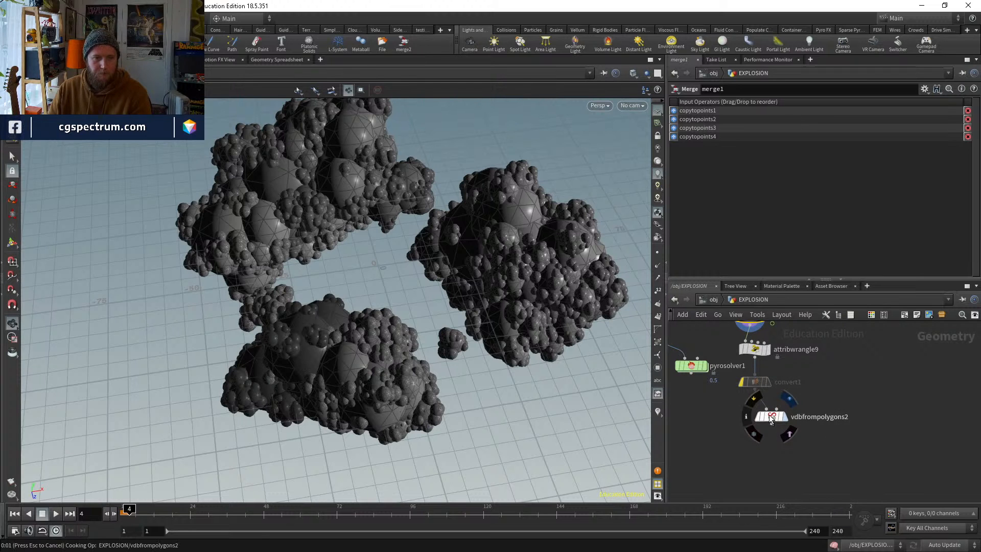
{"action": "left_click", "coordinate": [771, 417]}
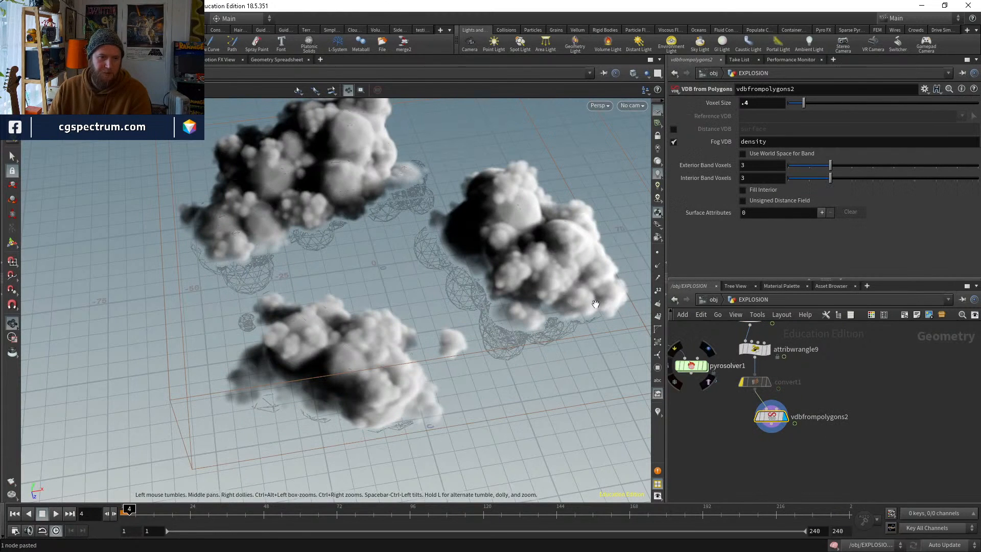
{"action": "left_click_drag", "start_coordinate": [430, 261], "coordinate": [434, 319]}
{"action": "scroll", "coordinate": [790, 387], "scroll_direction": "down", "scroll_amount": 3}
{"action": "left_click_drag", "start_coordinate": [368, 291], "coordinate": [366, 268]}
{"action": "left_click", "coordinate": [637, 109]}
{"action": "left_click", "coordinate": [652, 152]}
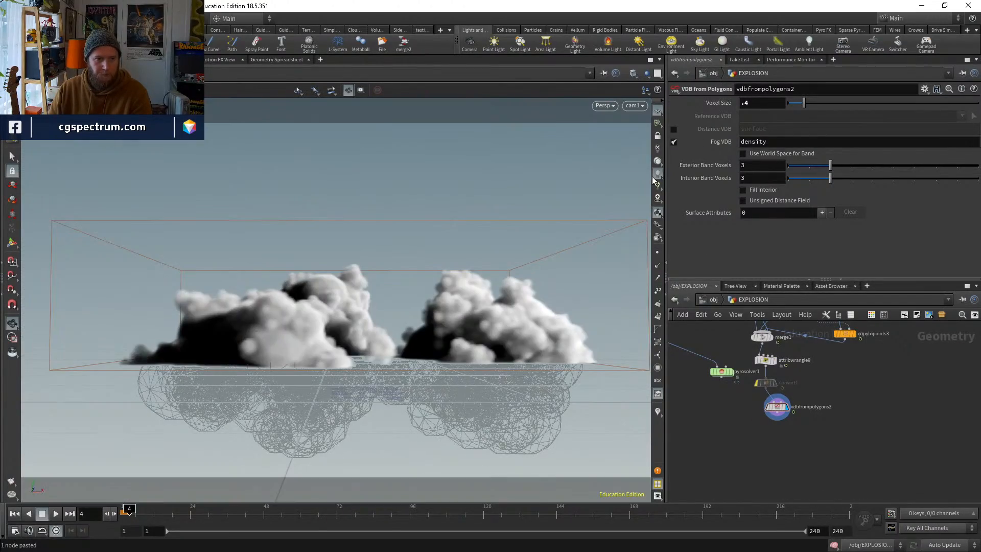
Remove the radius animation from torus1, keeping the radii at 40 and 2
{"action": "middle_click_drag", "start_coordinate": [836, 429], "coordinate": [851, 440]}
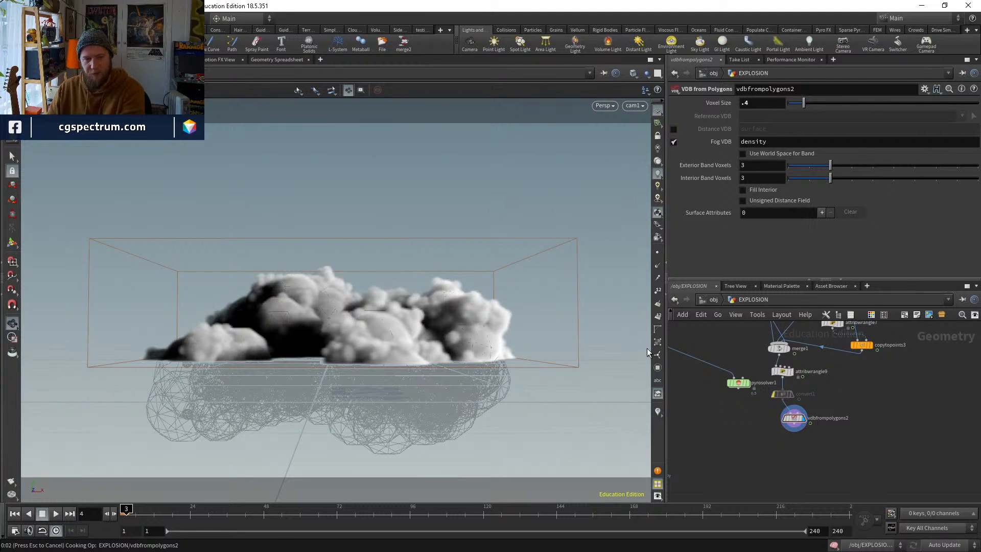
{"action": "middle_click_drag", "start_coordinate": [833, 375], "coordinate": [854, 447]}
{"action": "middle_click_drag", "start_coordinate": [781, 347], "coordinate": [791, 465]}
{"action": "scroll", "coordinate": [790, 465], "scroll_direction": "down", "scroll_amount": 1}
{"action": "scroll", "coordinate": [755, 400], "scroll_direction": "up", "scroll_amount": 5}
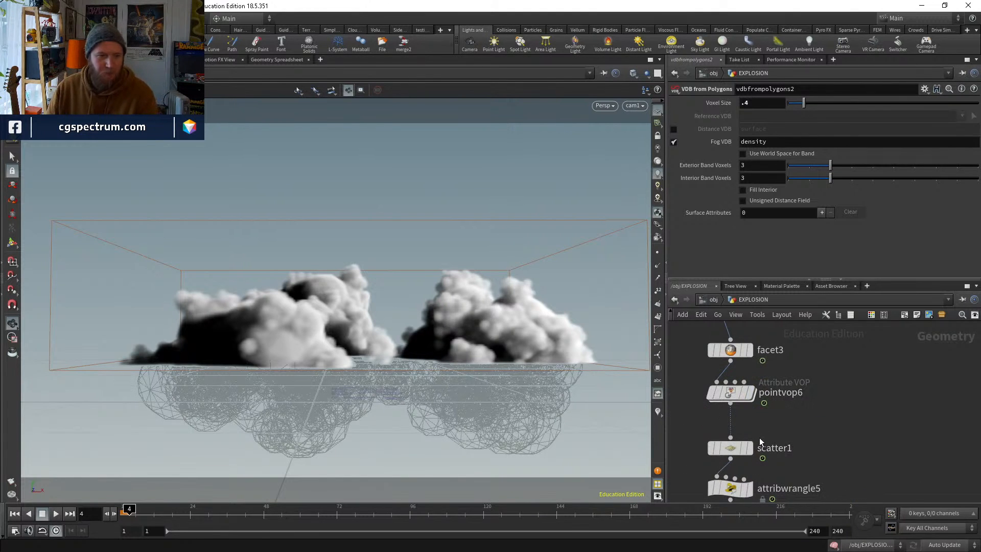
{"action": "left_click_drag", "start_coordinate": [734, 447], "coordinate": [732, 433]}
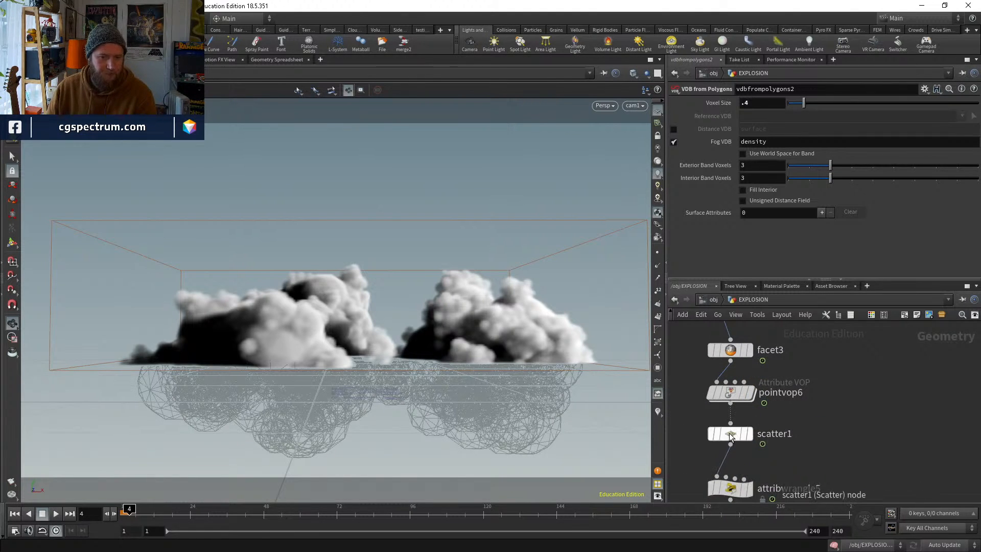
{"action": "scroll", "coordinate": [751, 387], "scroll_direction": "up", "scroll_amount": 3}
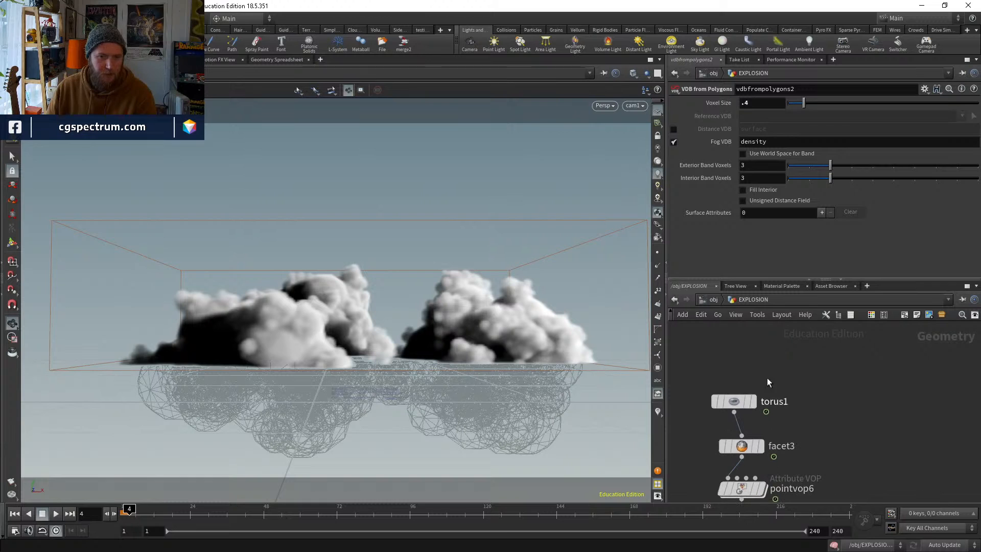
{"action": "left_click", "coordinate": [744, 398]}
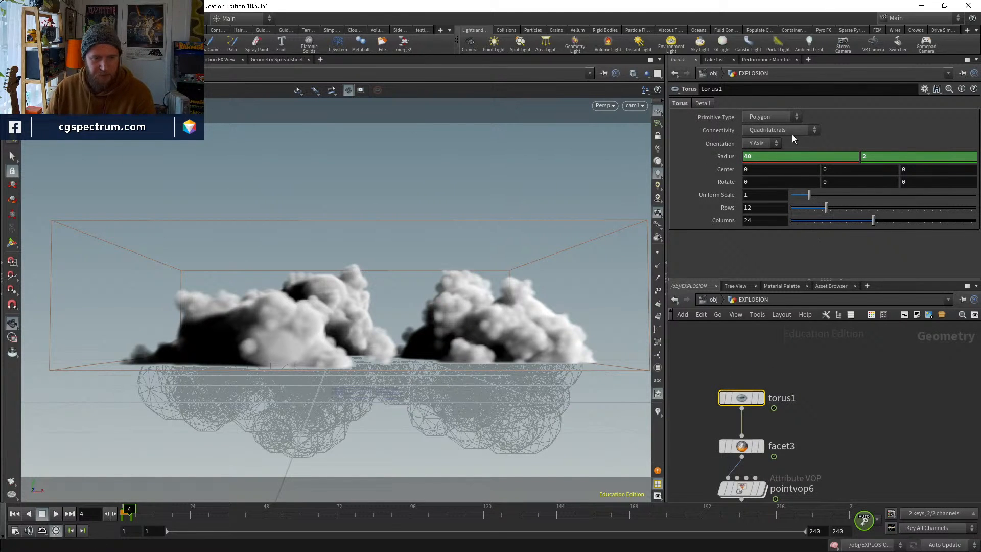
{"action": "left_click", "coordinate": [745, 156], "text": "ctrl+shift"}
Display merge1 and nudge merge1 and copytopoints3 to tidy the node layout
{"action": "scroll", "coordinate": [804, 355], "scroll_direction": "down", "scroll_amount": 4}
{"action": "middle_click_drag", "start_coordinate": [849, 493], "coordinate": [801, 314]}
{"action": "middle_click_drag", "start_coordinate": [820, 492], "coordinate": [792, 373]}
{"action": "scroll", "coordinate": [791, 411], "scroll_direction": "up", "scroll_amount": 4}
{"action": "left_click", "coordinate": [782, 400]}
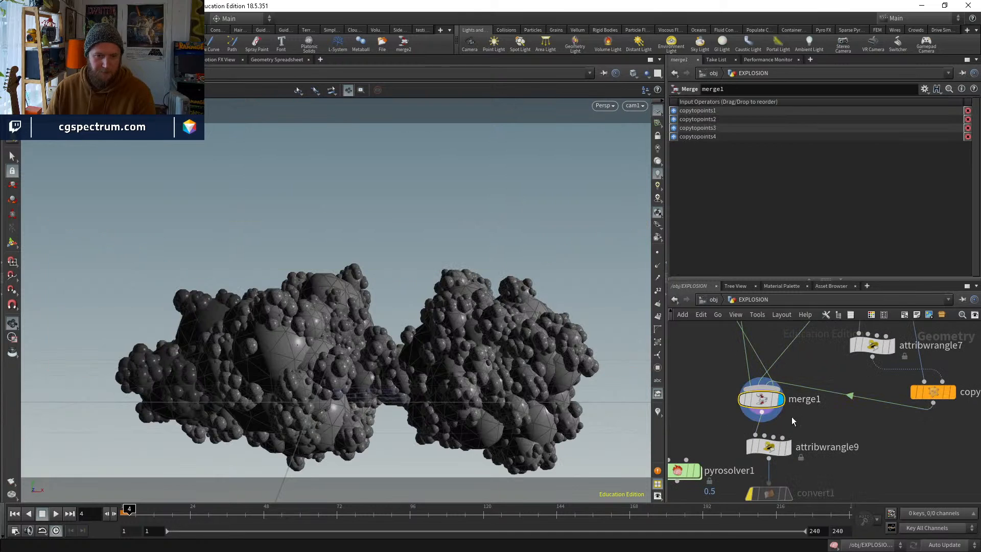
{"action": "middle_click_drag", "start_coordinate": [792, 415], "coordinate": [791, 374]}
{"action": "left_click_drag", "start_coordinate": [761, 357], "coordinate": [761, 350]}
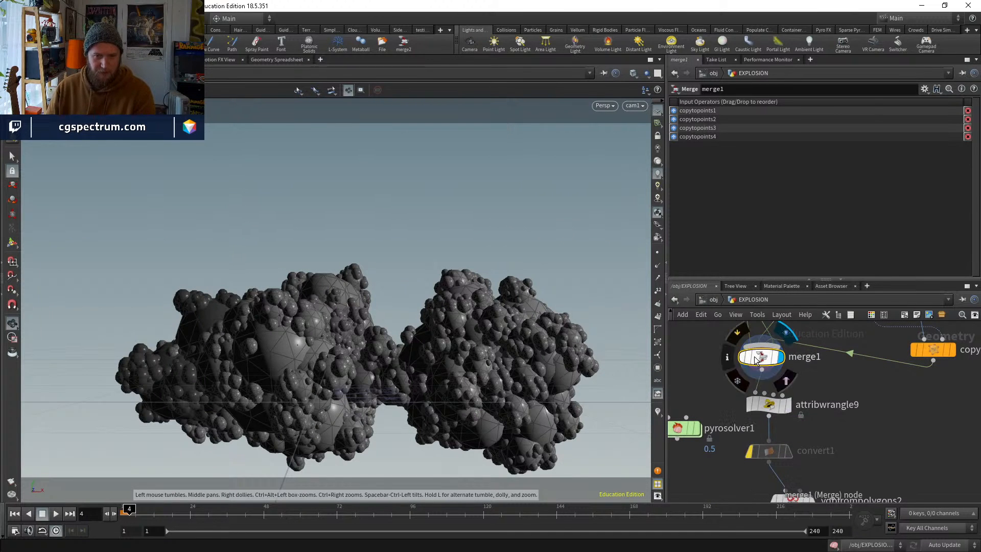
{"action": "key", "text": "Tab"}
{"action": "key", "text": "Escape"}
{"action": "scroll", "coordinate": [801, 417], "scroll_direction": "down", "scroll_amount": 3}
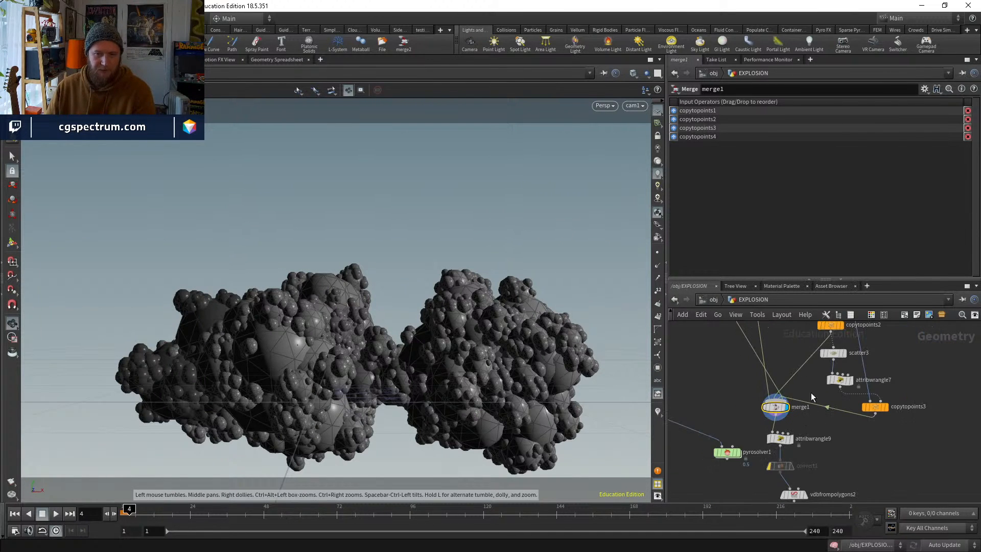
{"action": "left_click_drag", "start_coordinate": [874, 407], "coordinate": [880, 394]}
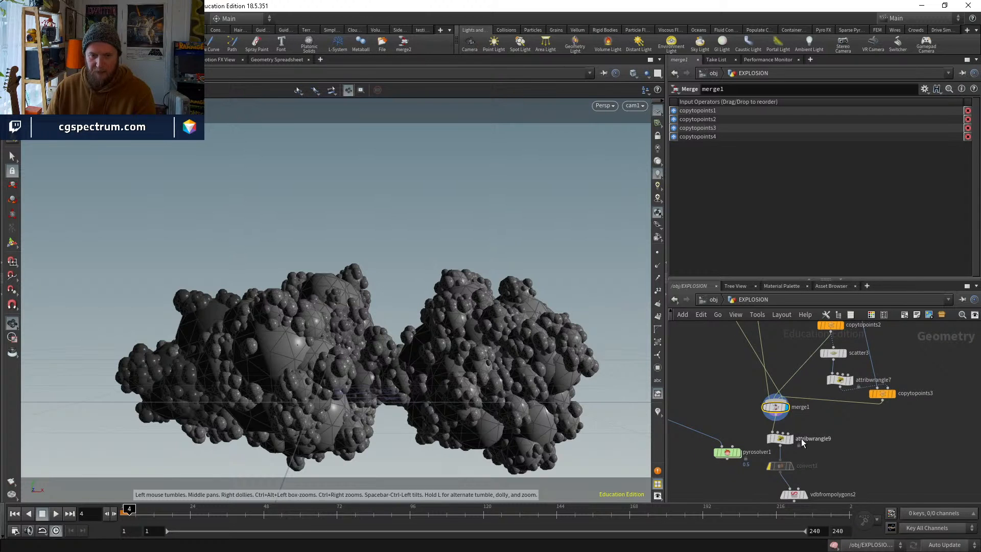
Insert a Transform node between attribwrangle9 and convert1 and display it
{"action": "scroll", "coordinate": [801, 438], "scroll_direction": "up", "scroll_amount": 3}
{"action": "left_click", "coordinate": [785, 420]}
{"action": "left_click", "coordinate": [765, 420]}
{"action": "key", "text": "Tab"}
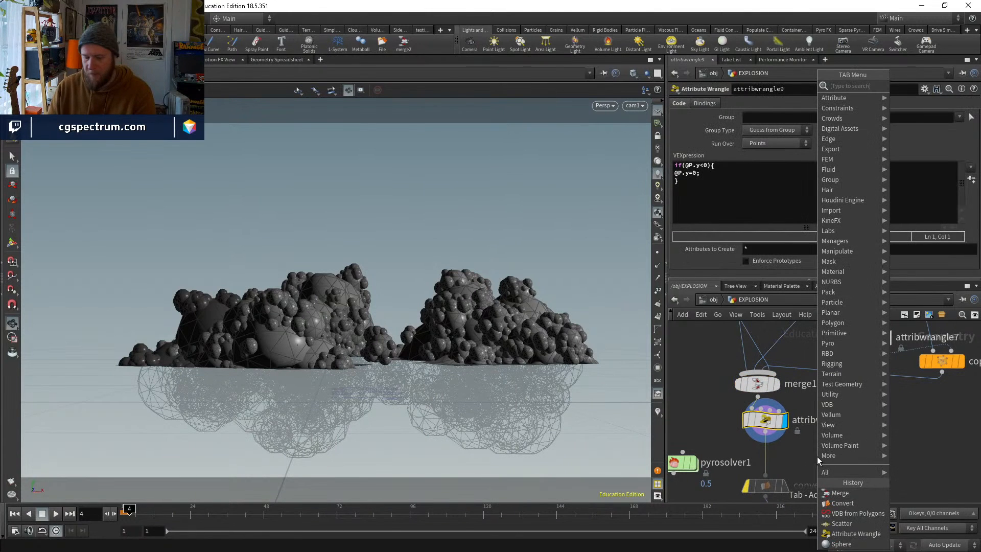
{"action": "type", "text": "trans"}
{"action": "key", "text": "Return"}
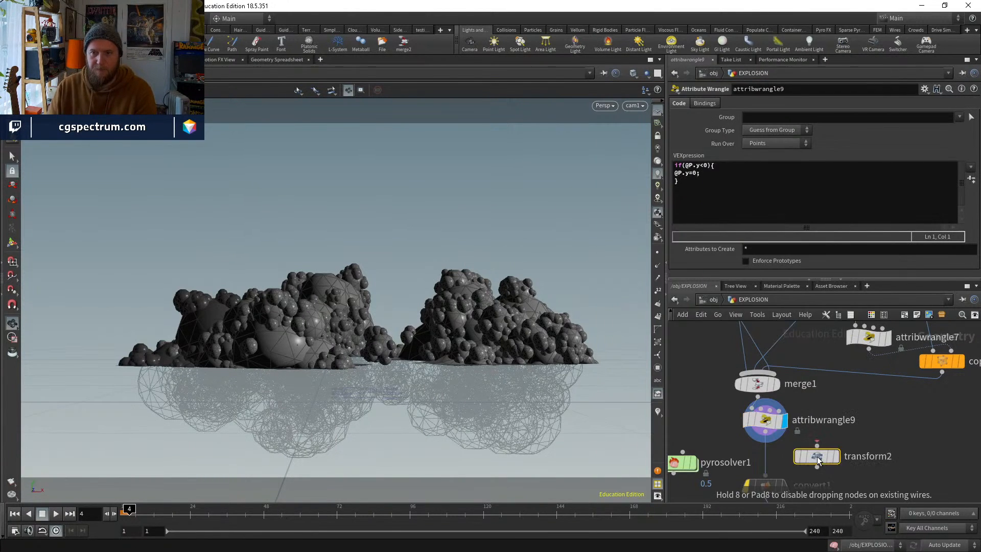
{"action": "left_click", "coordinate": [811, 456]}
{"action": "left_click_drag", "start_coordinate": [811, 459], "coordinate": [765, 469]}
{"action": "left_click", "coordinate": [784, 466]}
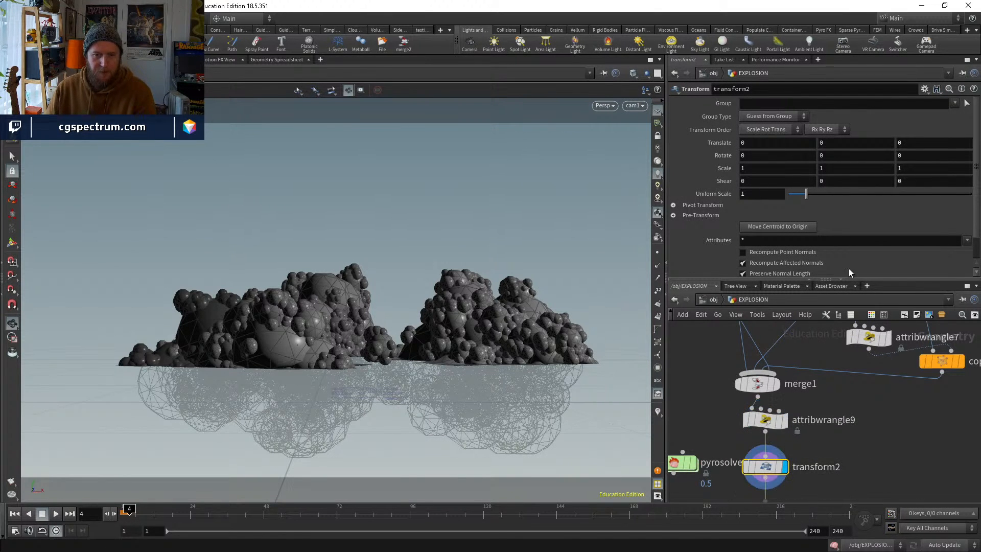
{"action": "left_click_drag", "start_coordinate": [797, 195], "coordinate": [789, 194]}
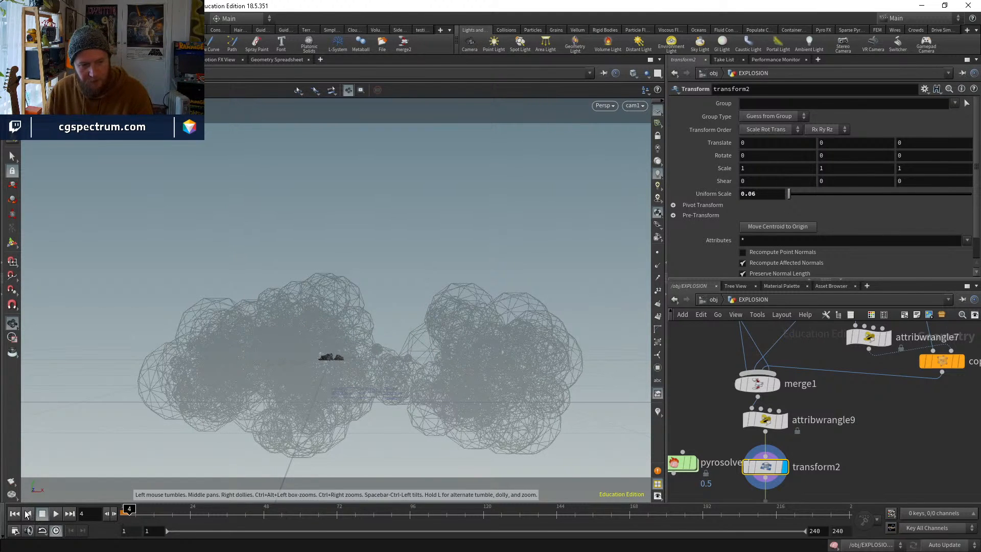
{"action": "middle_click", "coordinate": [763, 196], "text": "ctrl"}
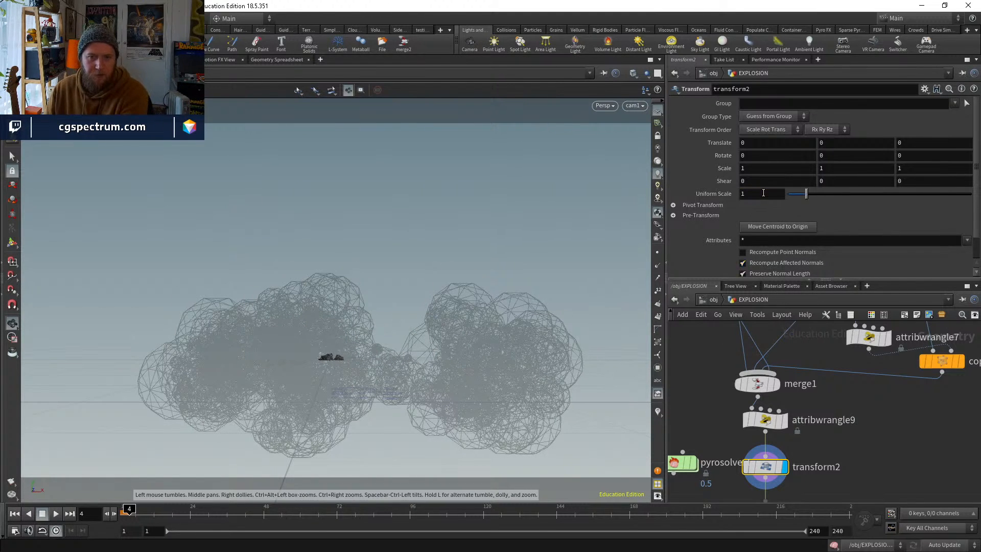
{"action": "right_click", "coordinate": [762, 194]}
{"action": "left_click", "coordinate": [754, 196]}
Keyframe transform2's uniform scale at 1 on frame 4 and 0 on frame 1
{"action": "left_click", "coordinate": [755, 195], "text": "alt"}
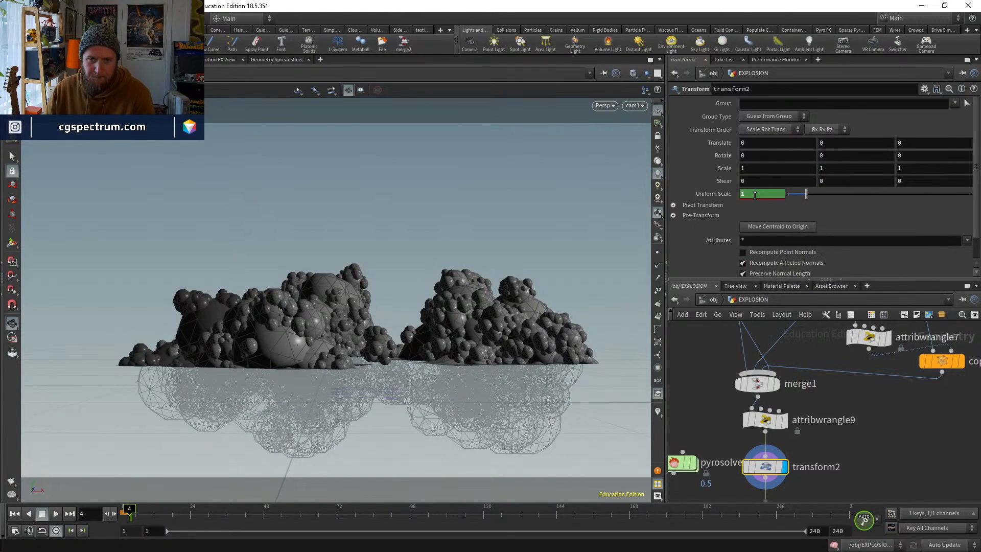
{"action": "key", "text": "Left"}
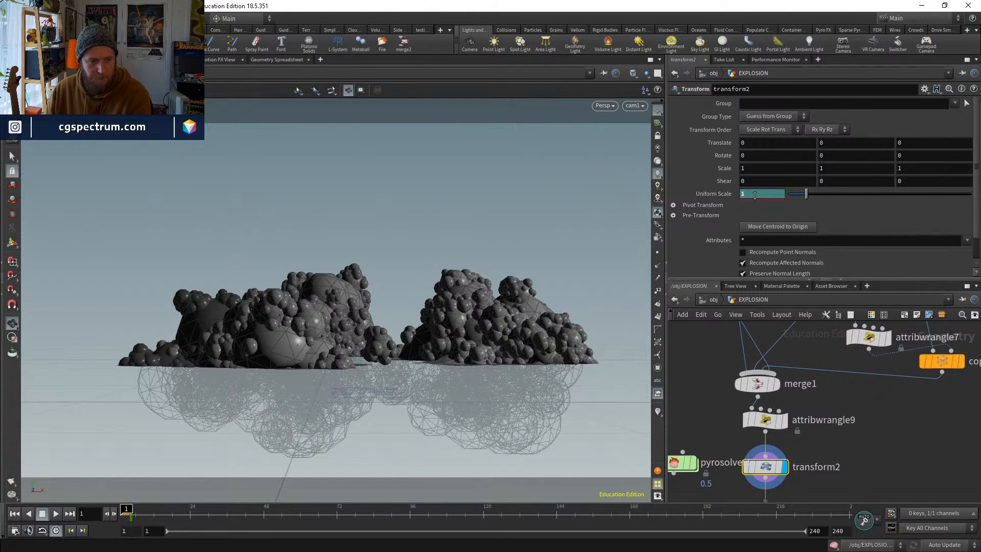
{"action": "type", "text": "0"}
{"action": "key", "text": "Return"}
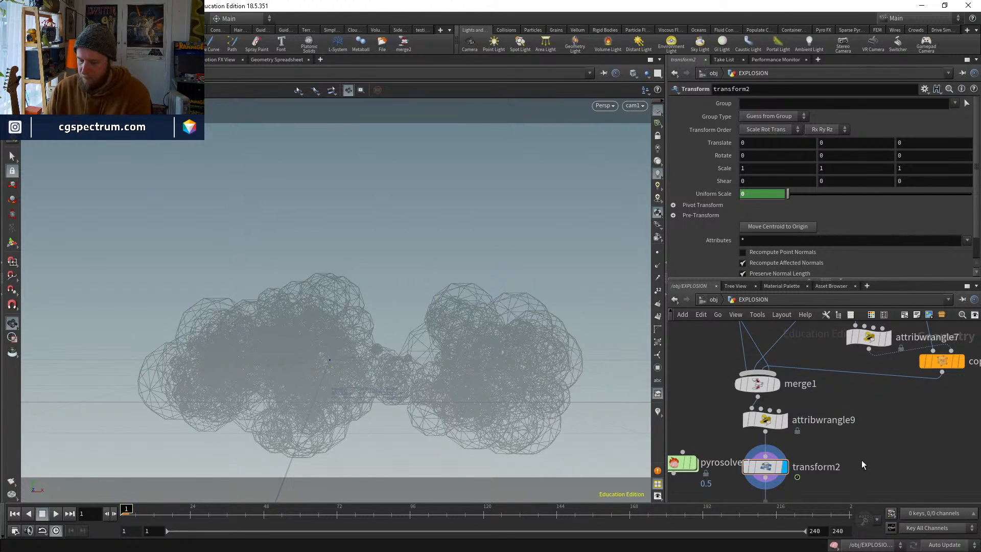
Step through the opening frames to check the sphere cluster's scale animation
{"action": "key", "text": "Right"}
{"action": "key", "text": "Right"}
{"action": "key", "text": "Right"}
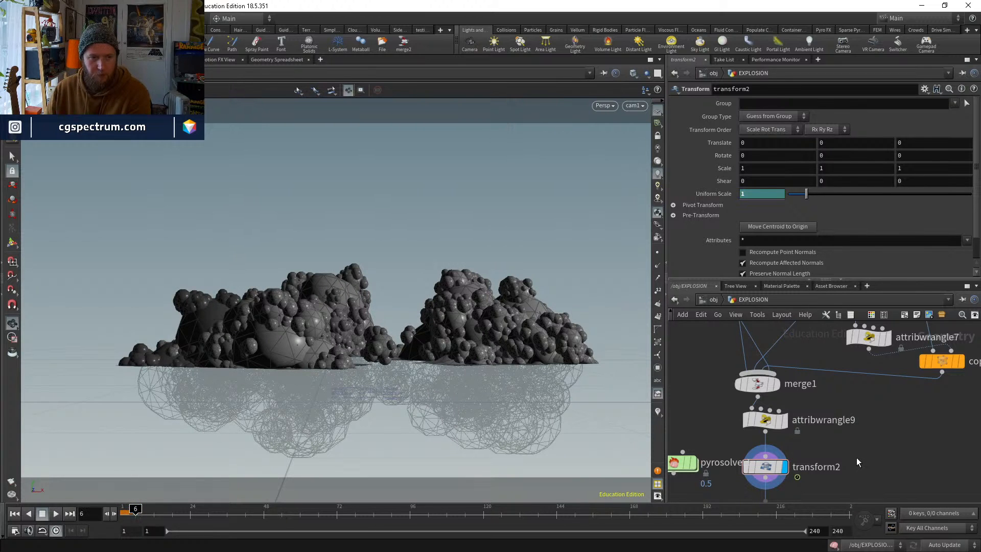
{"action": "key", "text": "Left"}
{"action": "key", "text": "Left"}
{"action": "key", "text": "Left"}
{"action": "key", "text": "Left"}
{"action": "key", "text": "Left"}
{"action": "key", "text": "Right"}
{"action": "key", "text": "Right"}
{"action": "key", "text": "Right"}
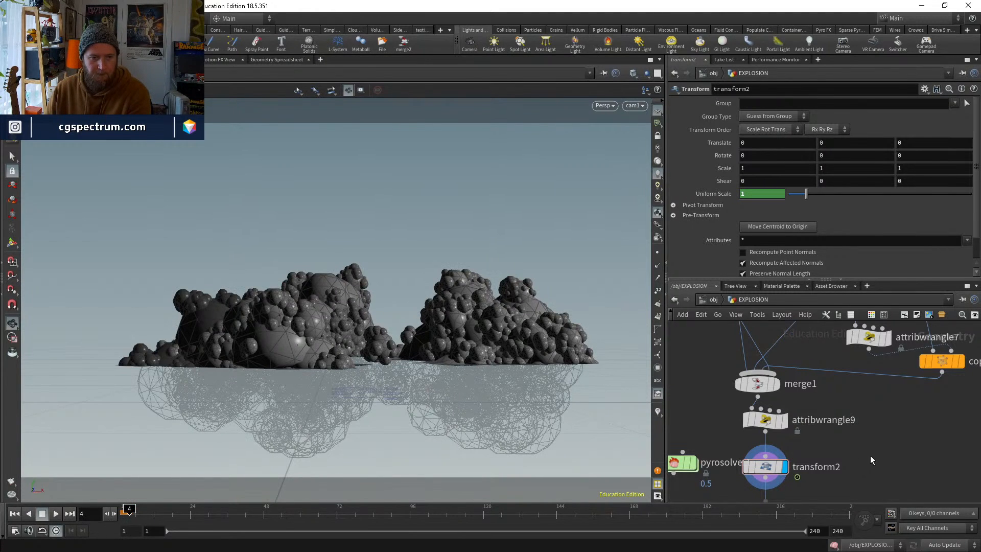
Display vdbfrompolygons2 and step back to frame 3 to examine the scaled fog volume
{"action": "middle_click_drag", "start_coordinate": [870, 456], "coordinate": [889, 331]}
{"action": "mouse_move", "coordinate": [787, 452]}
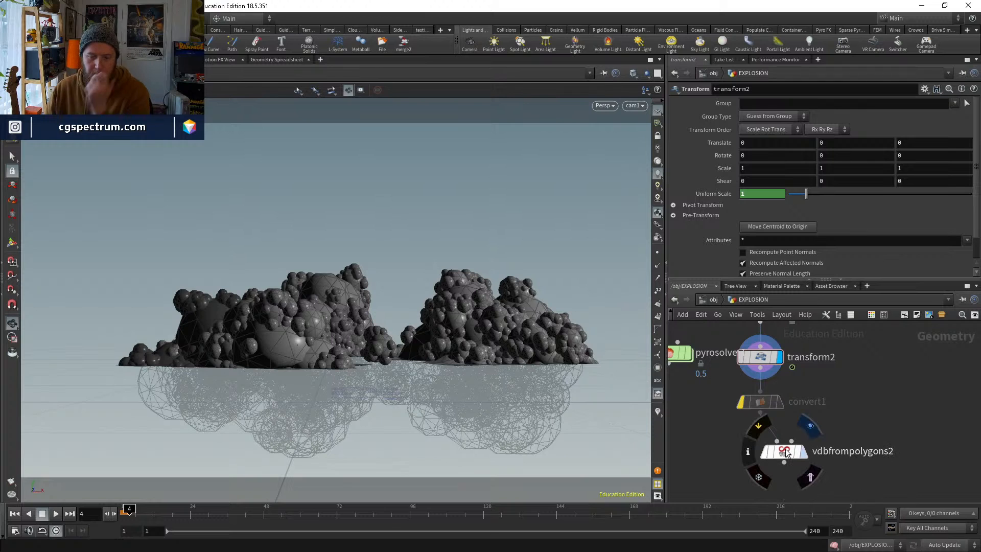
{"action": "left_click", "coordinate": [785, 451]}
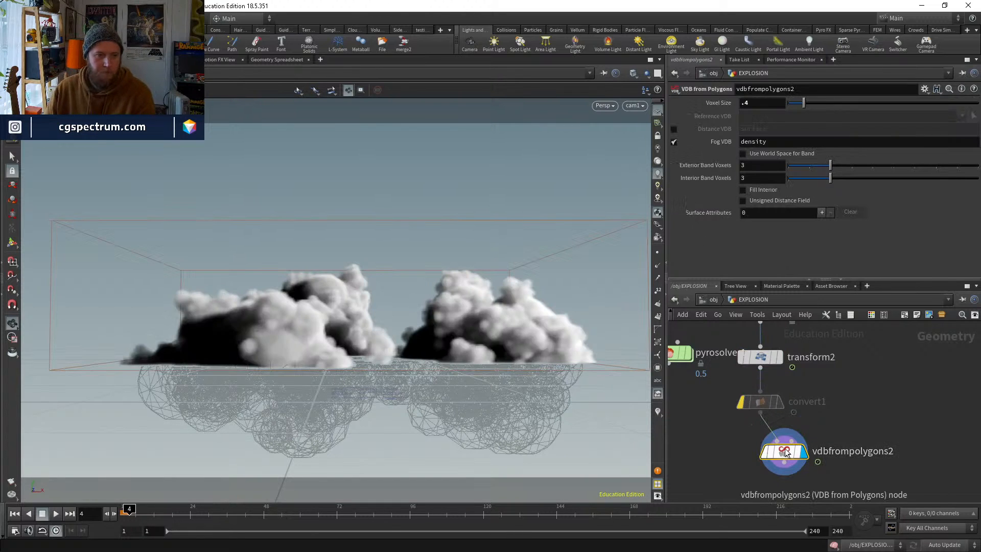
{"action": "mouse_move", "coordinate": [786, 452]}
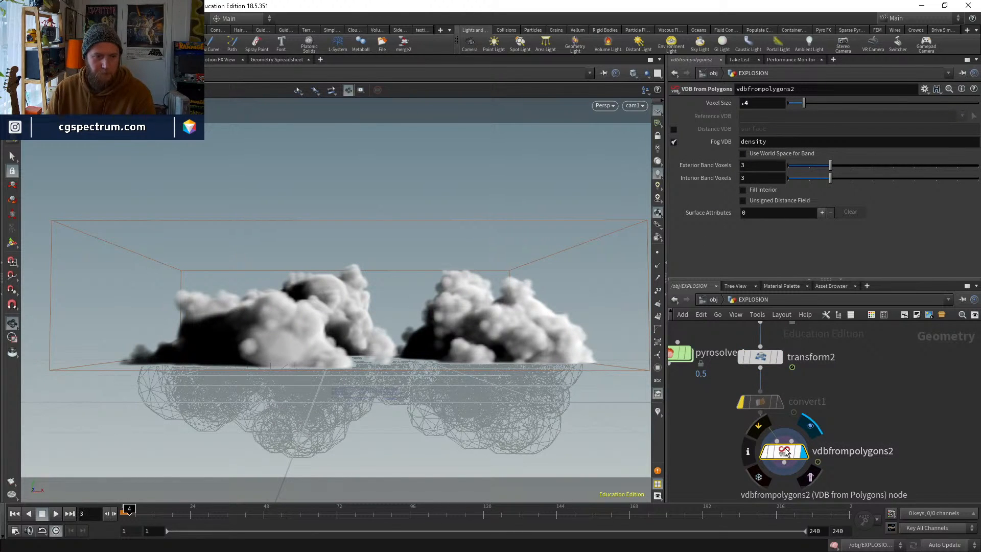
{"action": "key", "text": "Left"}
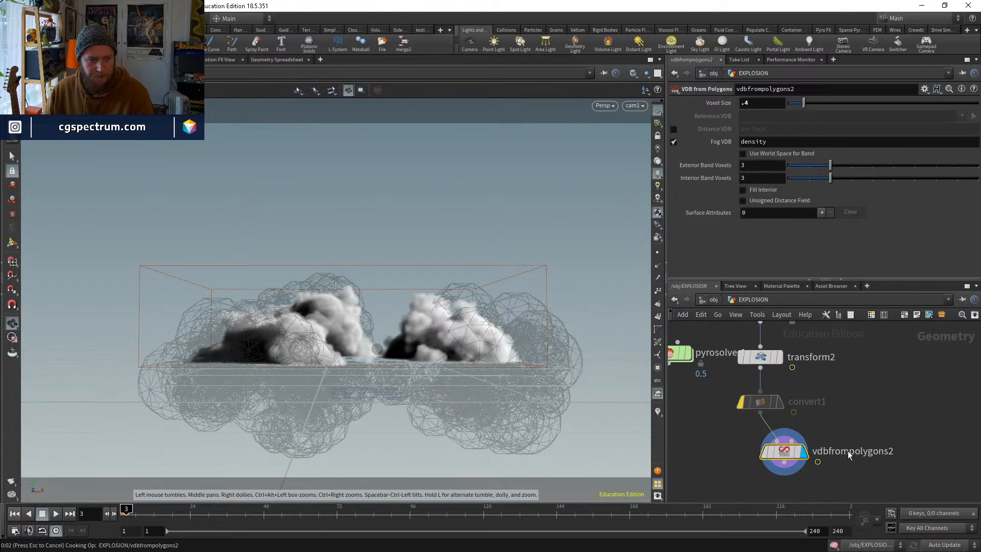
Add a Null node fed by vdbfrompolygons2 and display it
{"action": "middle_click_drag", "start_coordinate": [871, 458], "coordinate": [898, 380]}
{"action": "left_click", "coordinate": [866, 442]}
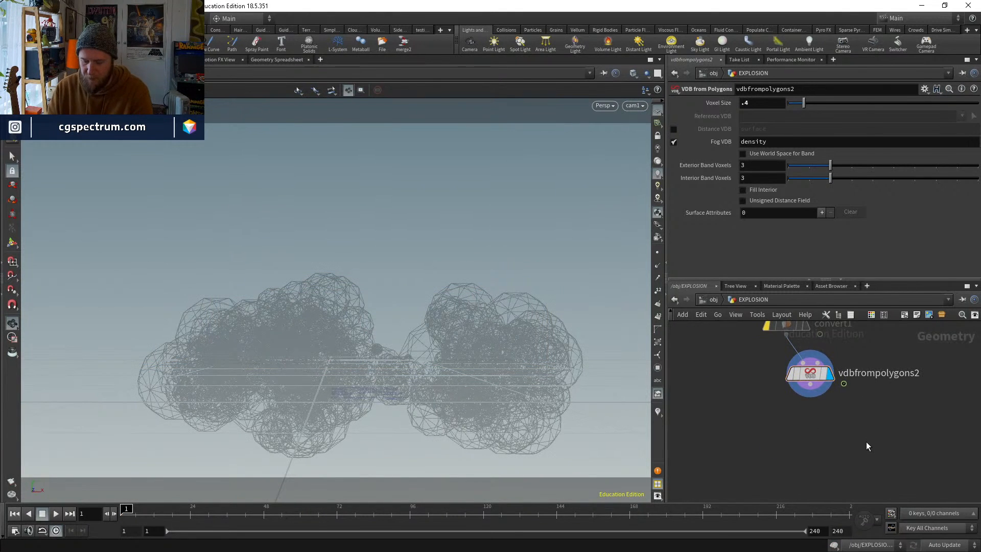
{"action": "key", "text": "Tab"}
{"action": "type", "text": "null"}
{"action": "key", "text": "Return"}
{"action": "left_click", "coordinate": [866, 441]}
{"action": "left_click_drag", "start_coordinate": [865, 441], "coordinate": [810, 442]}
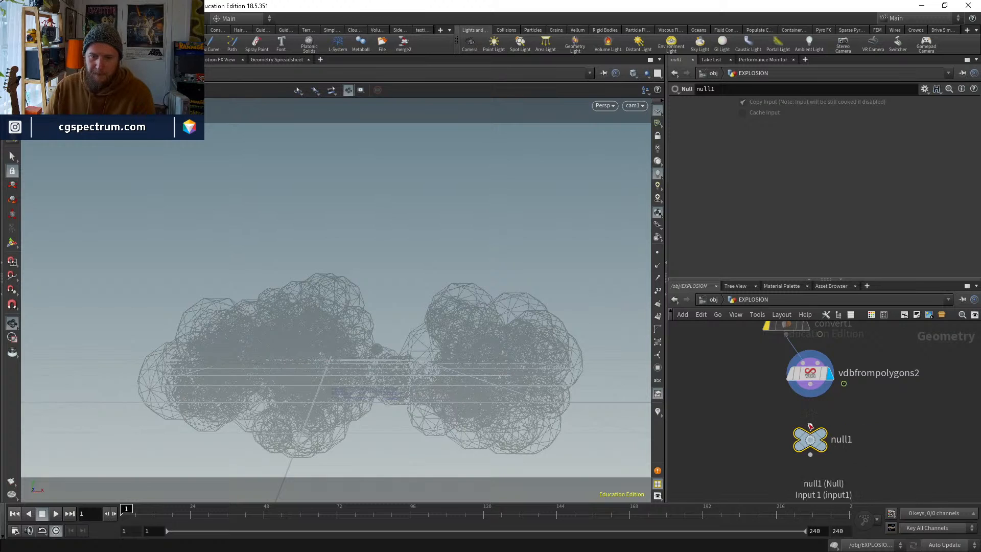
{"action": "left_click", "coordinate": [810, 425]}
Rename the new null as OUT_DUST_CLOUDS
{"action": "double_click", "coordinate": [843, 441]}
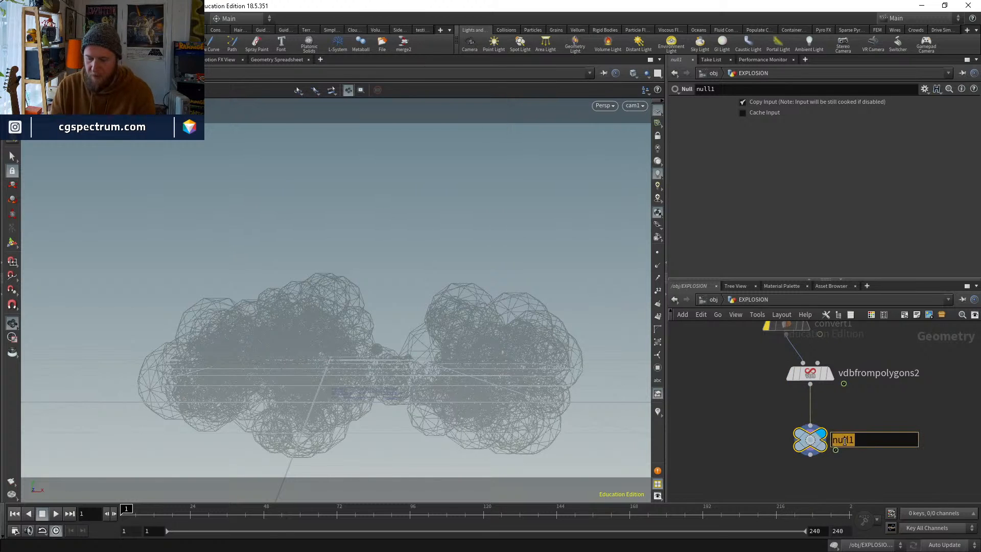
{"action": "type", "text": "OUT_SHOCKWAVE"}
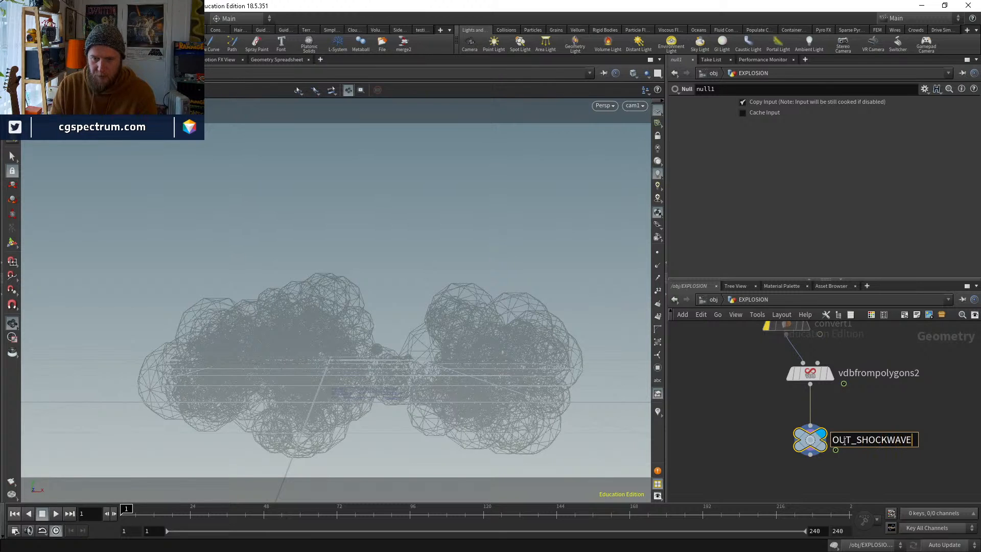
{"action": "key", "text": "BackSpace"}
{"action": "key", "text": "BackSpace"}
{"action": "key", "text": "BackSpace"}
{"action": "key", "text": "BackSpace"}
{"action": "key", "text": "BackSpace"}
{"action": "key", "text": "BackSpace"}
{"action": "key", "text": "BackSpace"}
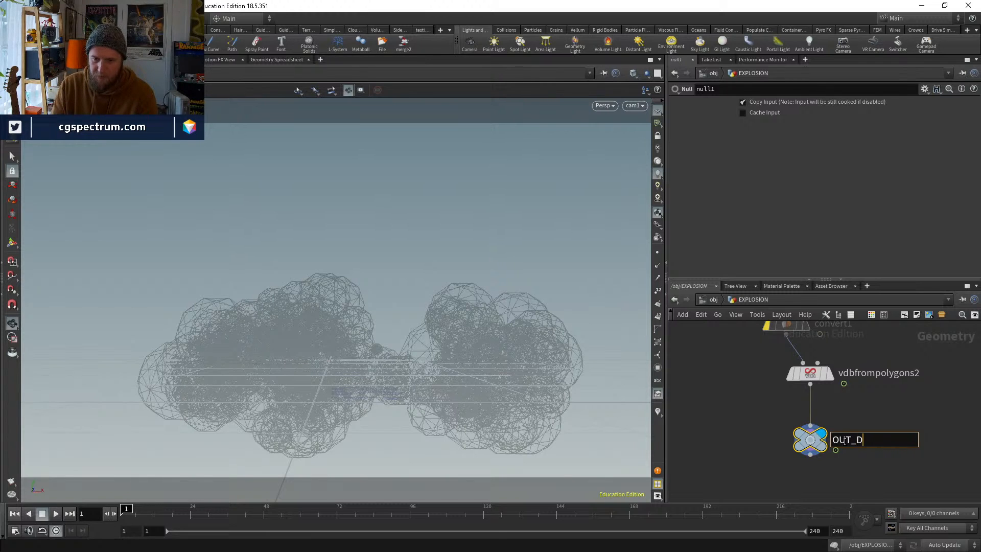
{"action": "type", "text": "DUST_CLOUDS"}
{"action": "key", "text": "Return"}
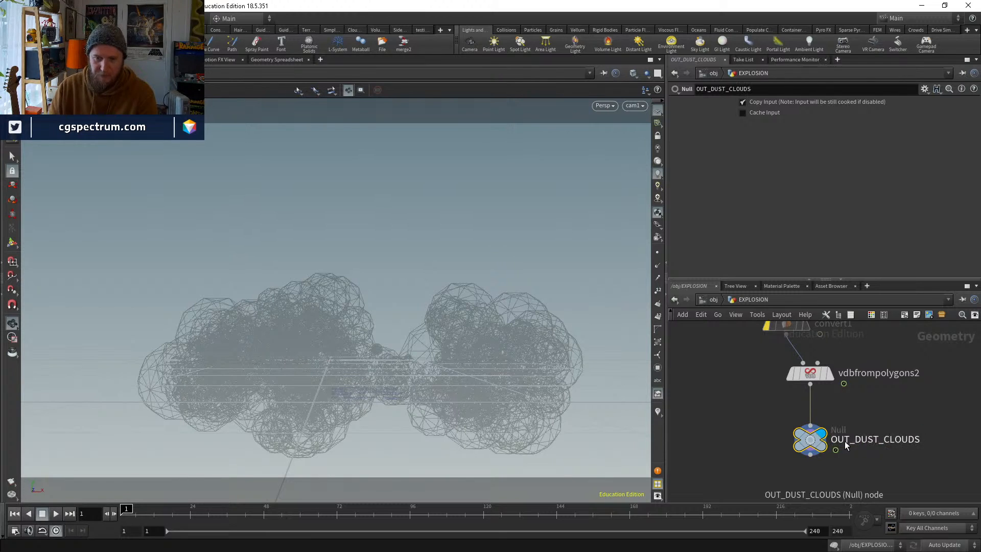
Inside dopnet1, duplicate volumesource1 and merge both volume sources into the pyro solver's sourcing input
{"action": "scroll", "coordinate": [870, 402], "scroll_direction": "down", "scroll_amount": 5}
{"action": "middle_click_drag", "start_coordinate": [812, 402], "coordinate": [820, 446]}
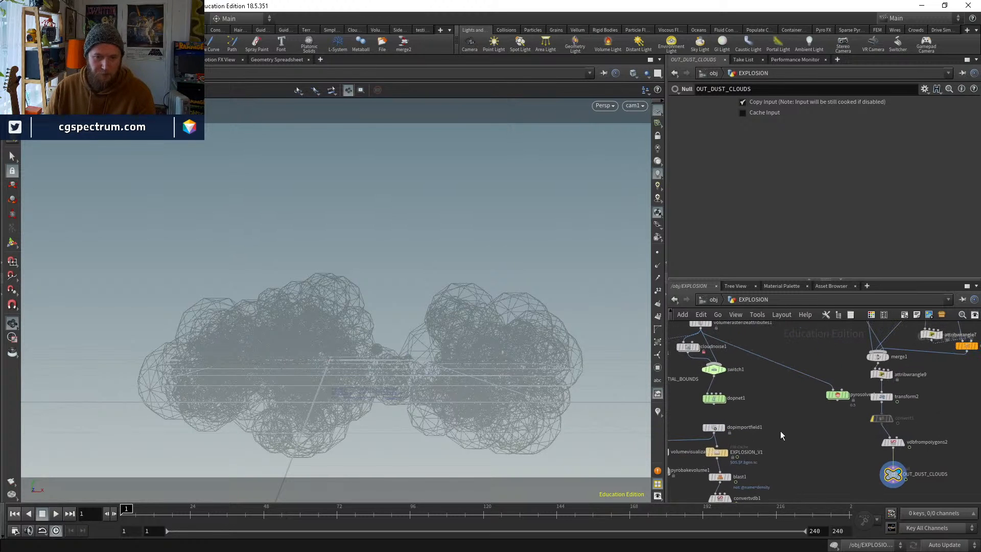
{"action": "double_click", "coordinate": [714, 398]}
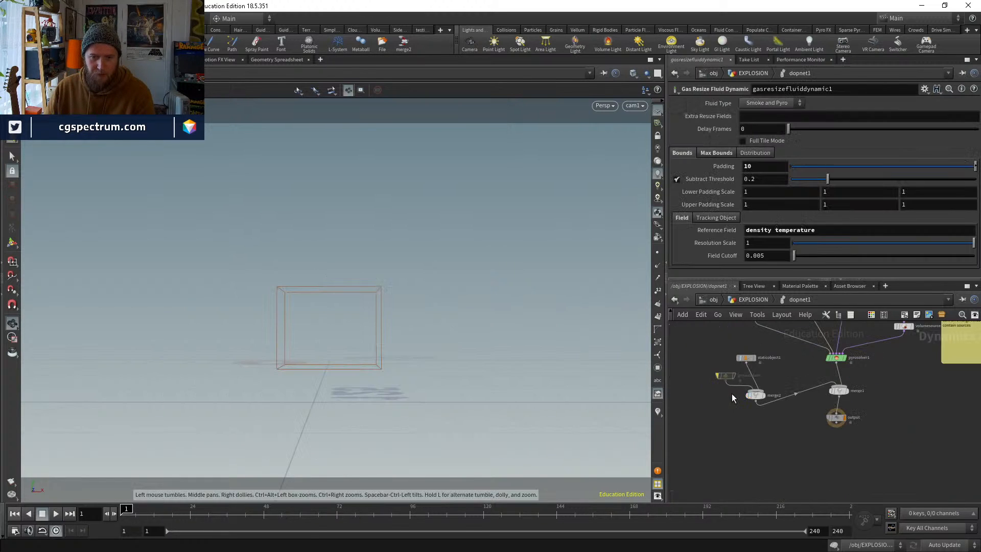
{"action": "scroll", "coordinate": [797, 432], "scroll_direction": "up", "scroll_amount": 6}
{"action": "left_click_drag", "start_coordinate": [796, 427], "coordinate": [765, 383]}
{"action": "key", "text": "ctrl+c"}
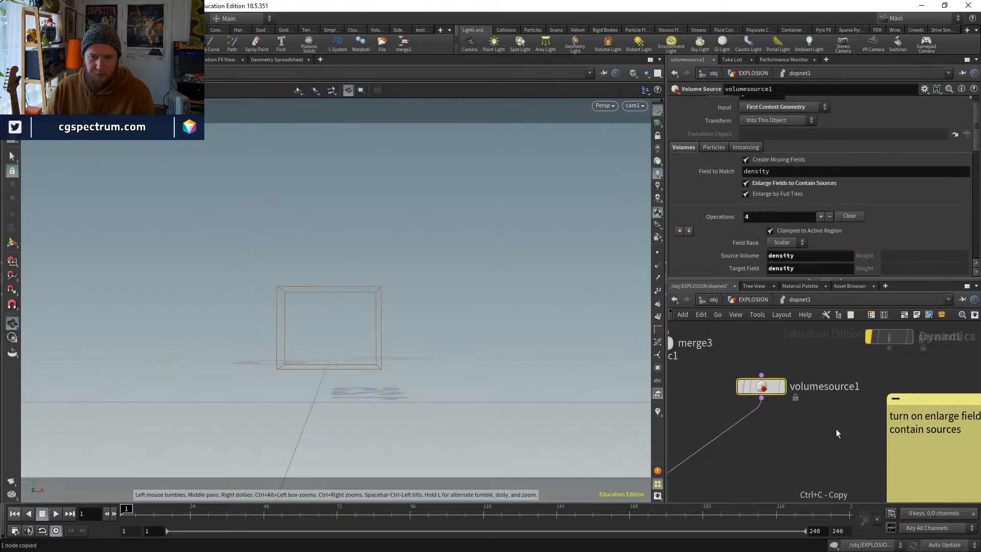
{"action": "key", "text": "ctrl+v"}
{"action": "key", "text": "Tab"}
{"action": "left_click", "coordinate": [833, 533]}
{"action": "left_click", "coordinate": [813, 473]}
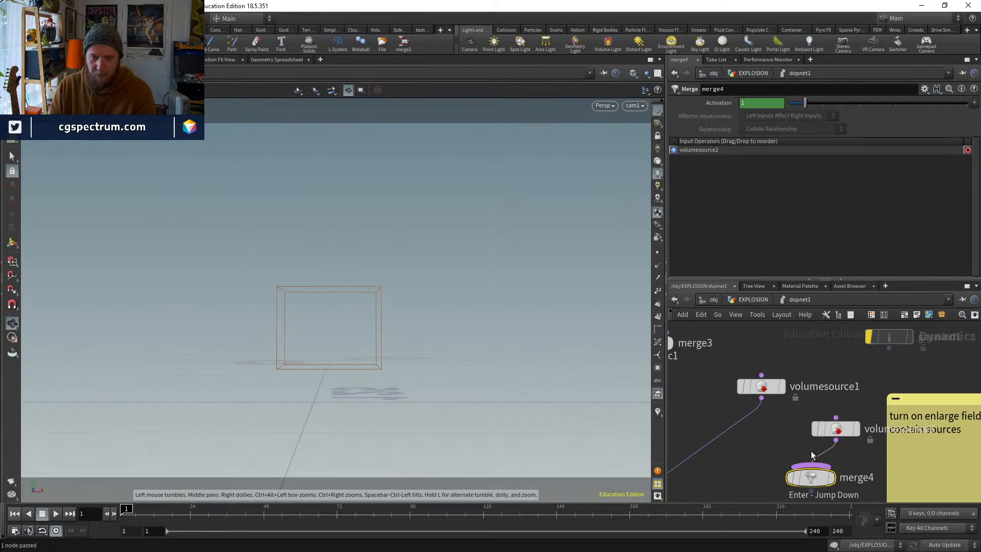
{"action": "left_click_drag", "start_coordinate": [813, 473], "coordinate": [739, 456]}
Set volumesource2's input to Second Context Geometry and remove its fuel operation, leaving 3 operations
{"action": "left_click", "coordinate": [850, 431]}
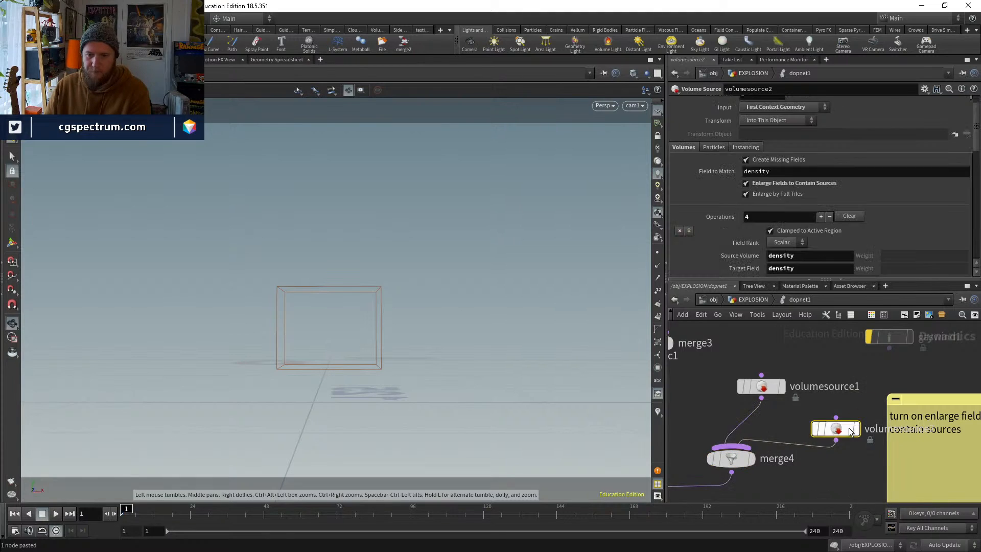
{"action": "scroll", "coordinate": [774, 132], "scroll_direction": "up", "scroll_amount": 1}
{"action": "left_click", "coordinate": [778, 130]}
{"action": "left_click", "coordinate": [779, 150]}
{"action": "scroll", "coordinate": [768, 205], "scroll_direction": "down", "scroll_amount": 6}
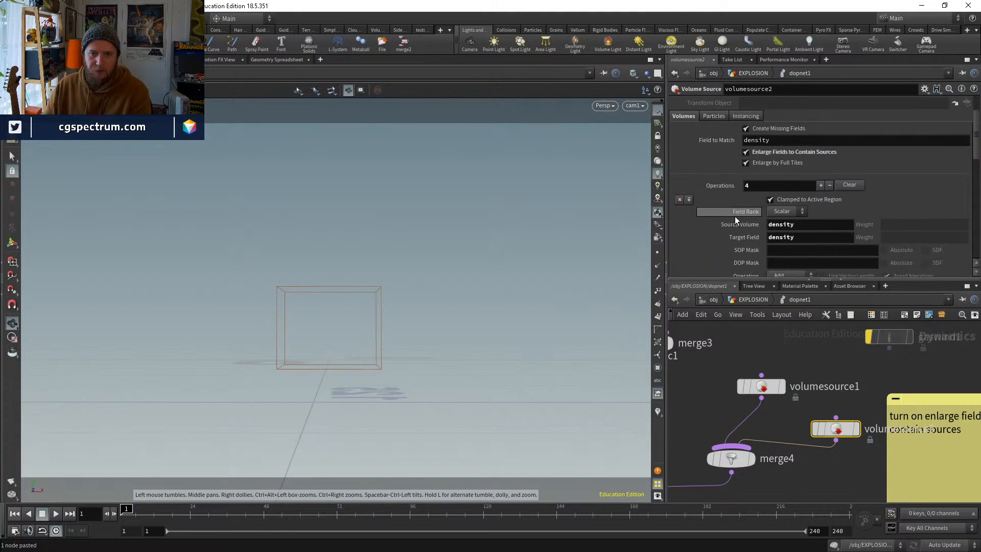
{"action": "scroll", "coordinate": [792, 235], "scroll_direction": "down", "scroll_amount": 6}
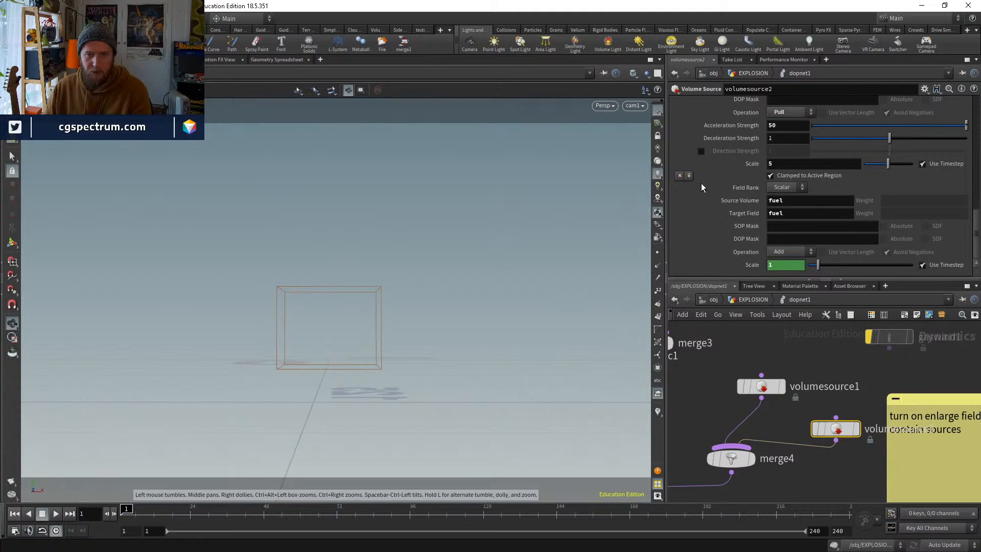
{"action": "scroll", "coordinate": [680, 184], "scroll_direction": "up", "scroll_amount": 4}
{"action": "scroll", "coordinate": [753, 249], "scroll_direction": "up", "scroll_amount": 5}
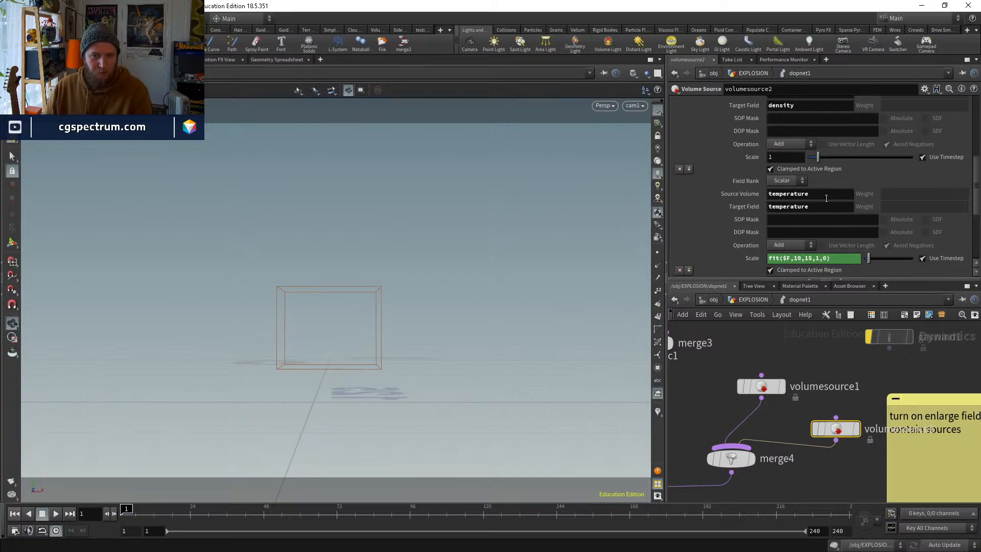
{"action": "scroll", "coordinate": [791, 216], "scroll_direction": "up", "scroll_amount": 4}
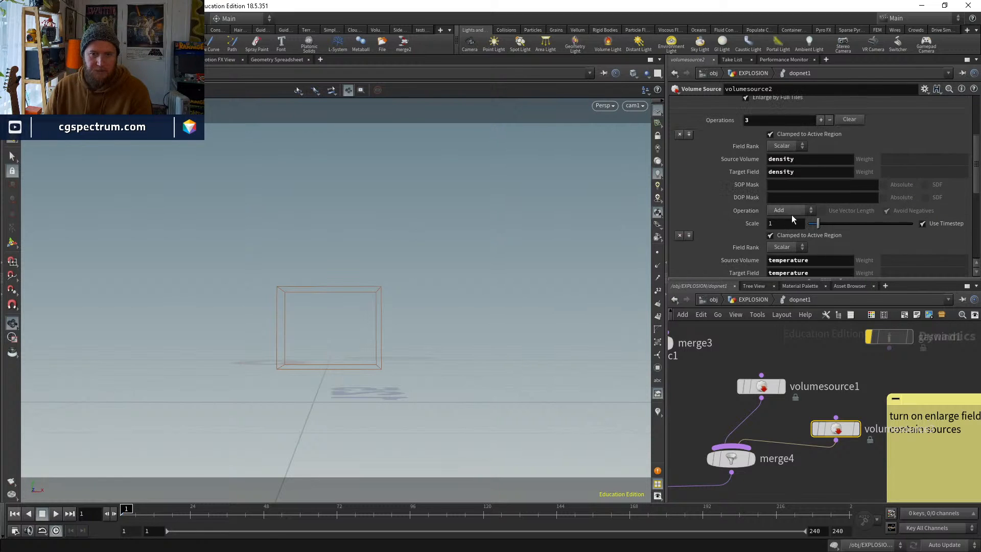
{"action": "scroll", "coordinate": [818, 251], "scroll_direction": "up", "scroll_amount": 2}
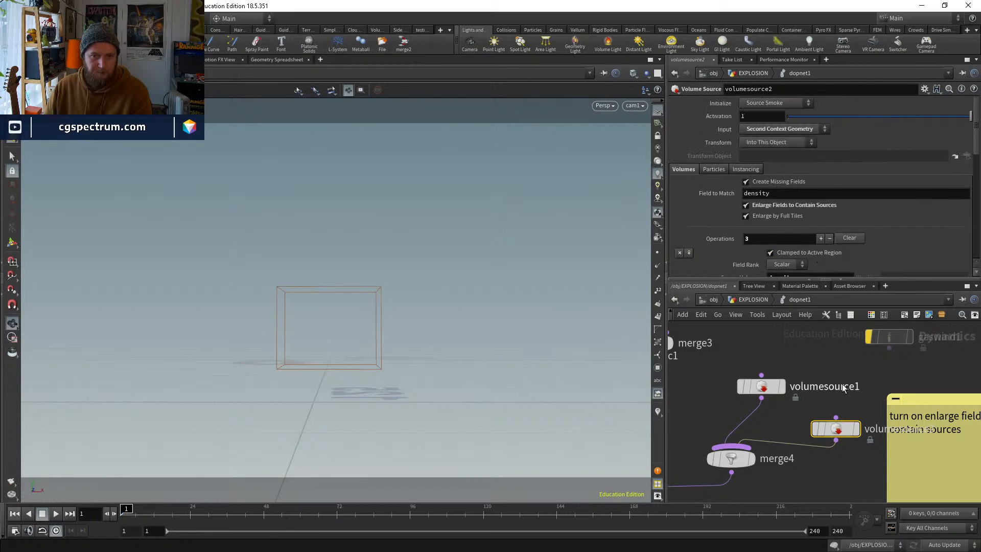
Connect OUT_DUST_CLOUDS to dopnet1's second input and delete the pyrosolver1 node in the EXPLOSION network
{"action": "key", "text": "u"}
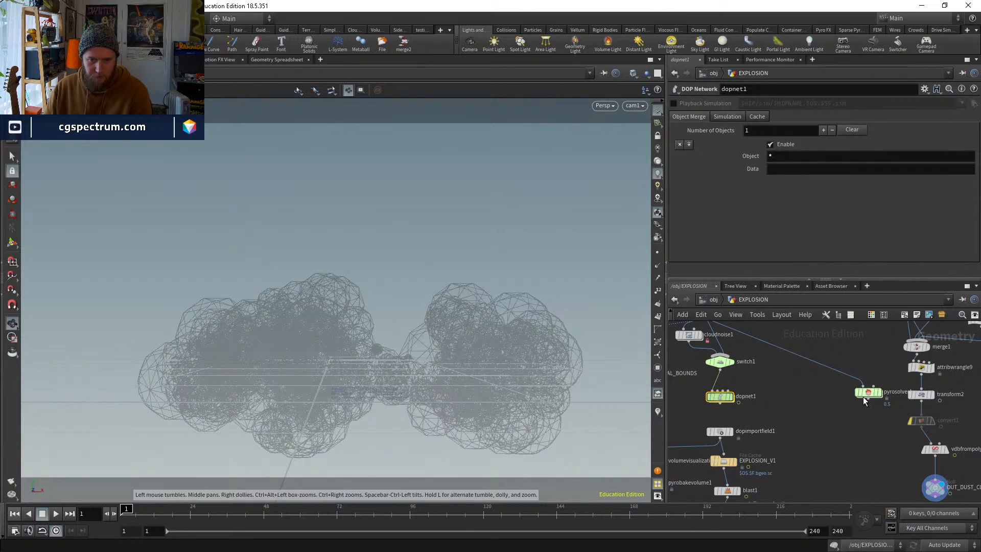
{"action": "middle_click_drag", "start_coordinate": [900, 457], "coordinate": [873, 427]}
{"action": "left_click", "coordinate": [909, 470]}
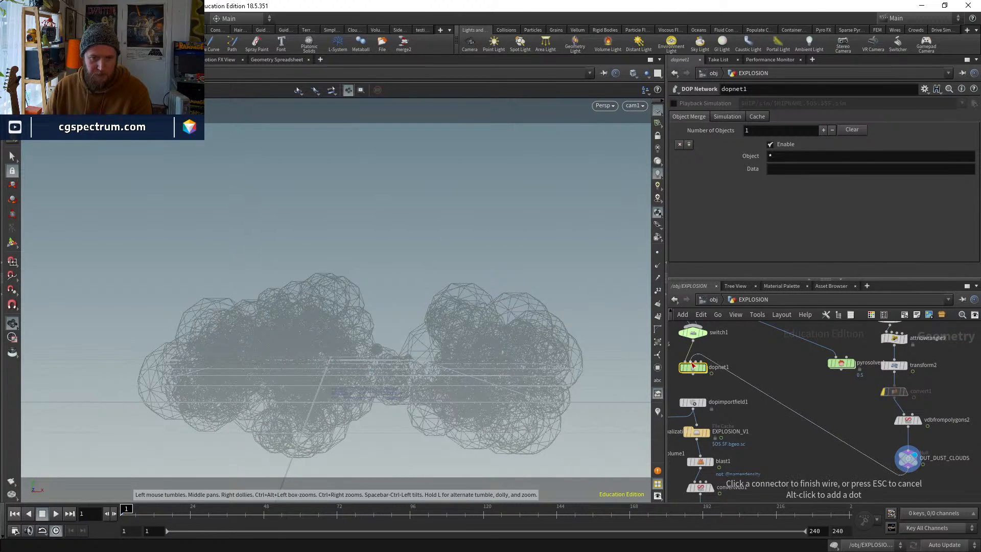
{"action": "left_click", "coordinate": [693, 361]}
{"action": "left_click", "coordinate": [841, 364]}
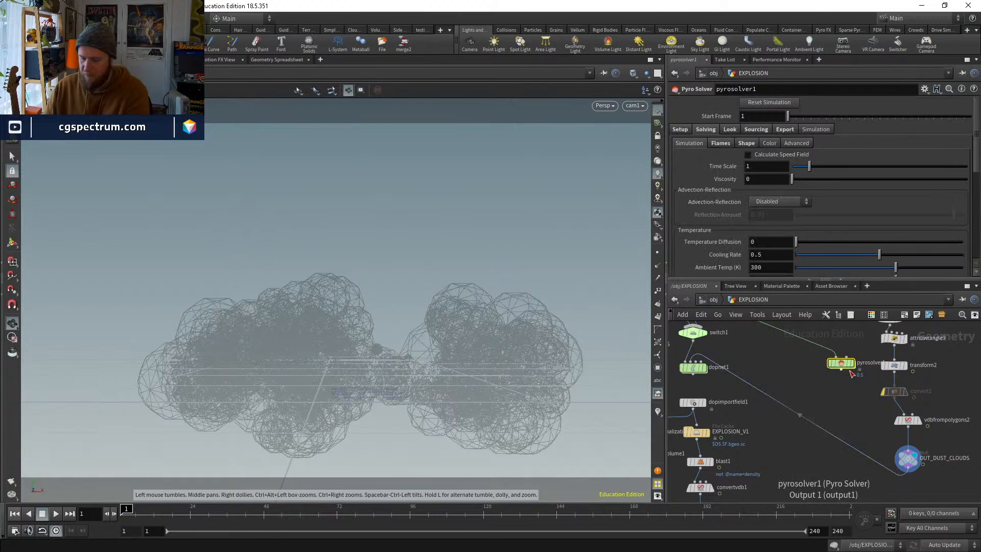
{"action": "key", "text": "Delete"}
Bypass volumesource1 inside dopnet1 and simulate the opening frames with only the dust cloud source
{"action": "double_click", "coordinate": [692, 367]}
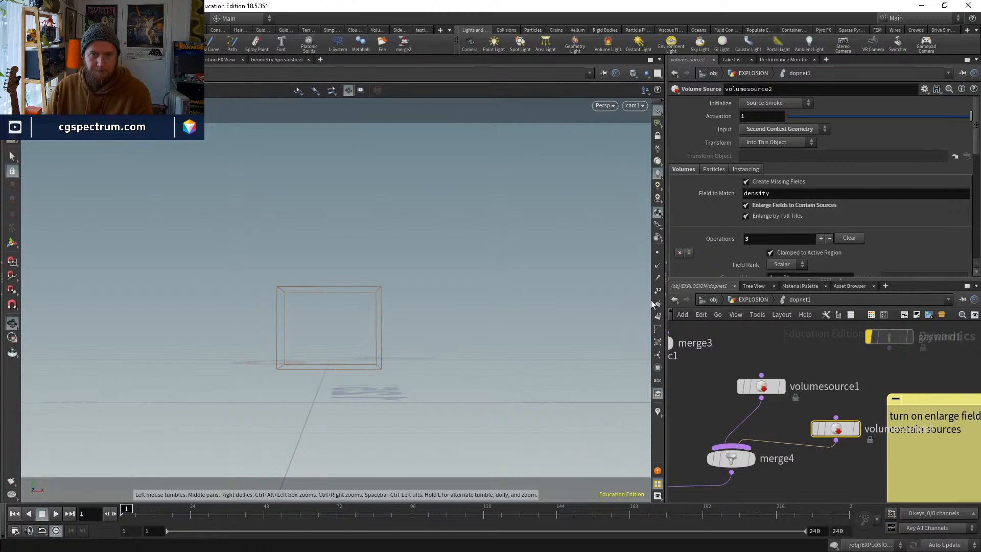
{"action": "middle_click_drag", "start_coordinate": [739, 391], "coordinate": [787, 381]}
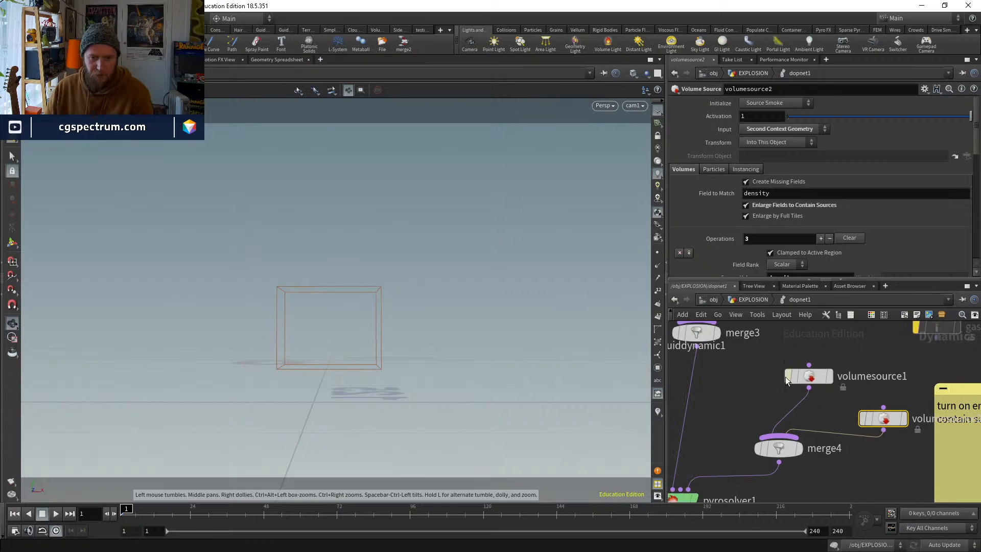
{"action": "left_click", "coordinate": [788, 378]}
{"action": "middle_click_drag", "start_coordinate": [722, 404], "coordinate": [797, 365]}
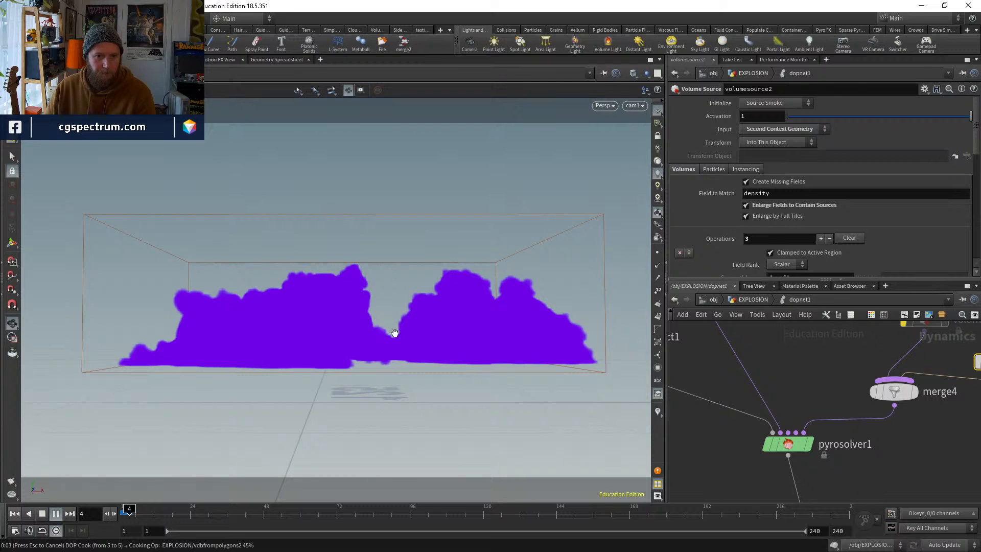
{"action": "key", "text": "Escape"}
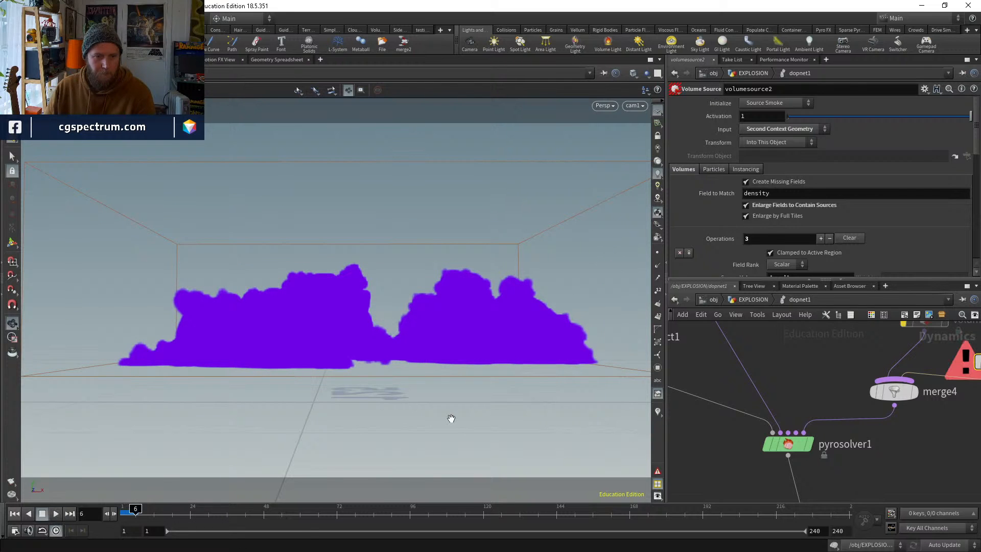
Return to the EXPLOSION network and display dopimportfield1
{"action": "left_click", "coordinate": [761, 298]}
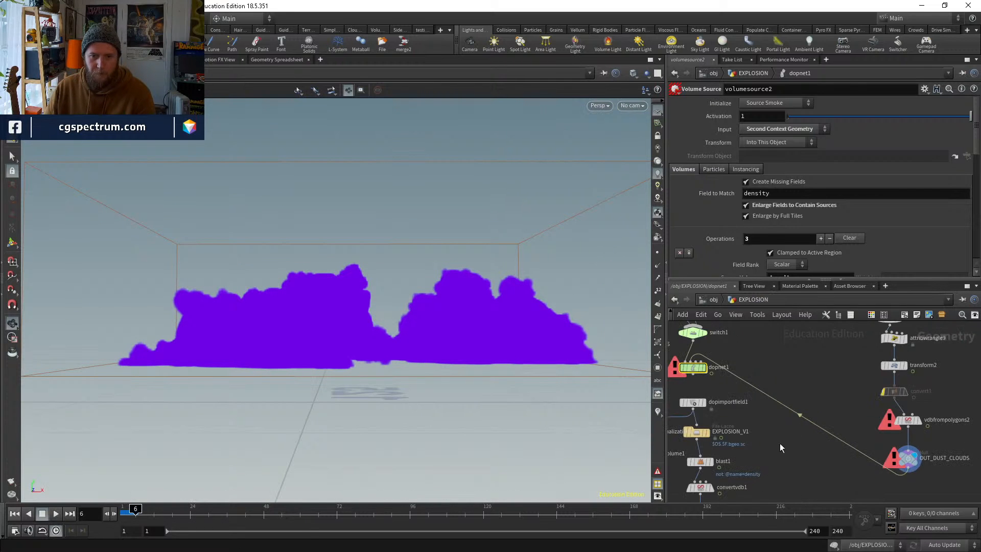
{"action": "left_click", "coordinate": [695, 403]}
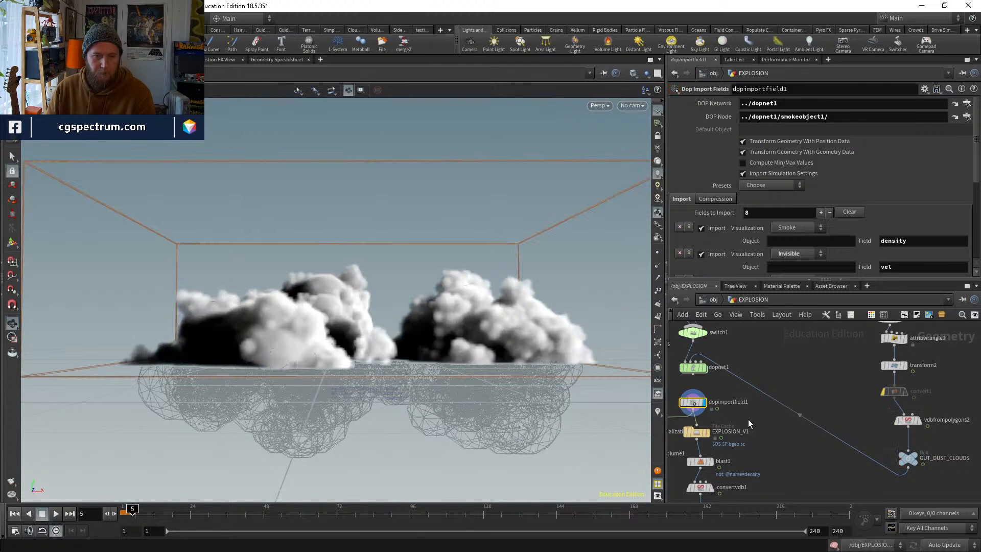
{"action": "left_click", "coordinate": [747, 419]}
{"action": "left_click_drag", "start_coordinate": [460, 286], "coordinate": [466, 324]}
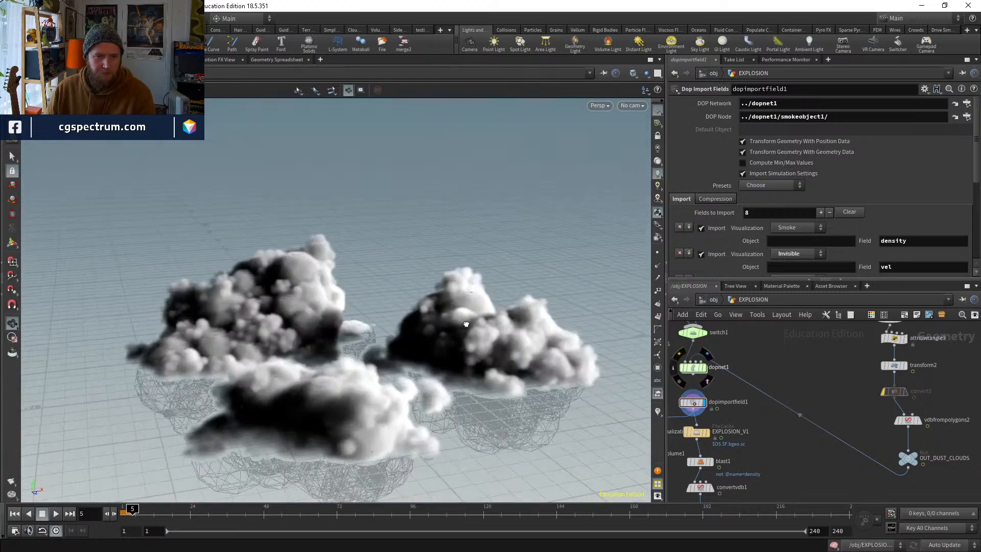
Step back and forth between frames 2 and 5 to examine the growth of the simulated dust clouds from several angles
{"action": "key", "text": "Left"}
{"action": "key", "text": "Left"}
{"action": "key", "text": "Left"}
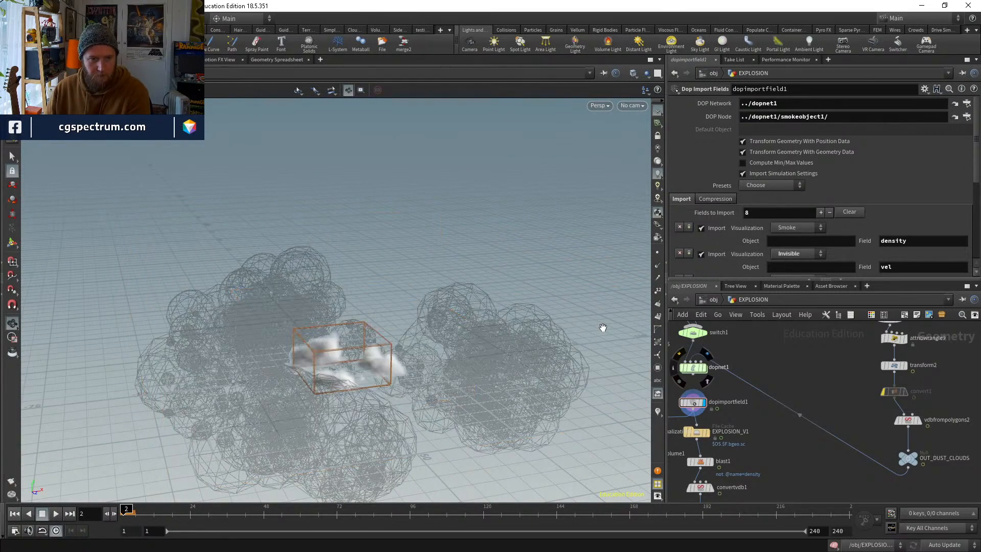
{"action": "key", "text": "Right"}
{"action": "key", "text": "Right"}
{"action": "key", "text": "Left"}
{"action": "key", "text": "Left"}
{"action": "key", "text": "Right"}
{"action": "key", "text": "Right"}
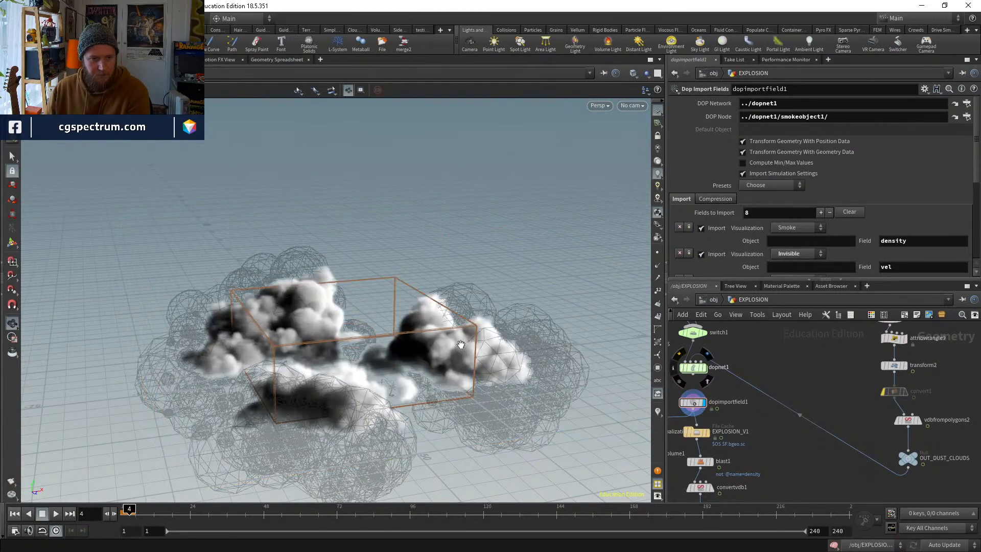
{"action": "left_click_drag", "start_coordinate": [418, 335], "coordinate": [342, 303]}
{"action": "key", "text": "Left"}
{"action": "key", "text": "Left"}
{"action": "key", "text": "Right"}
{"action": "key", "text": "Right"}
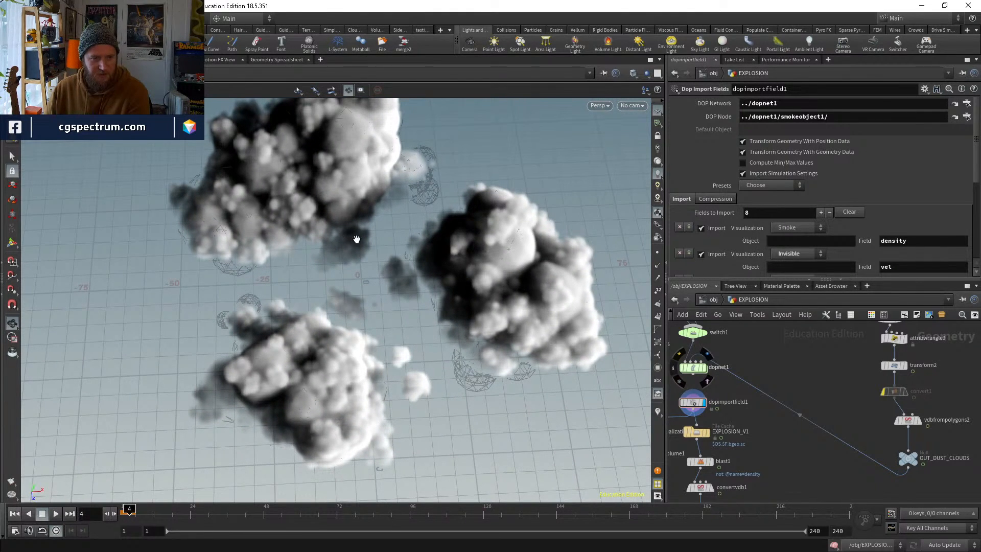
{"action": "key", "text": "Left"}
{"action": "key", "text": "Right"}
{"action": "key", "text": "Right"}
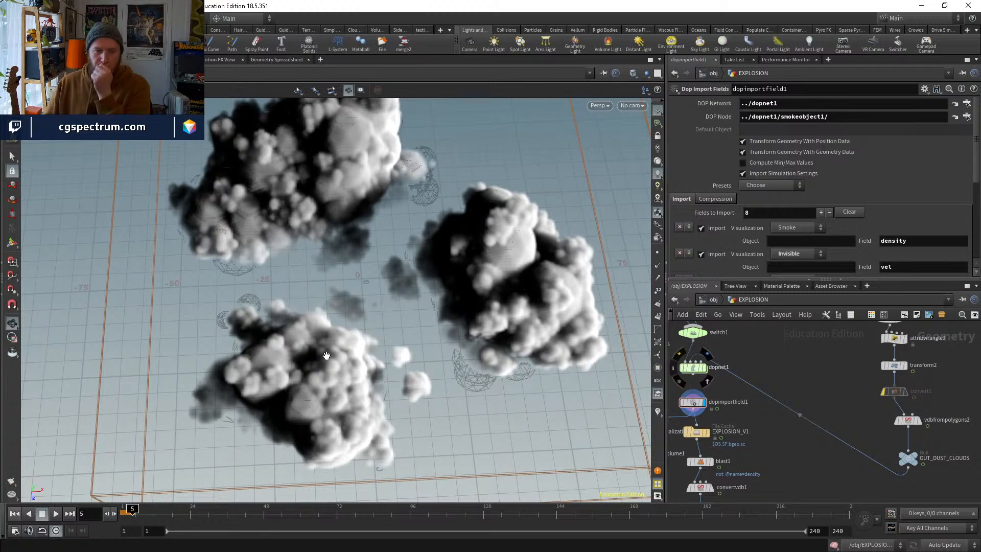
{"action": "key", "text": "Left"}
{"action": "key", "text": "Left"}
{"action": "key", "text": "Right"}
{"action": "key", "text": "Left"}
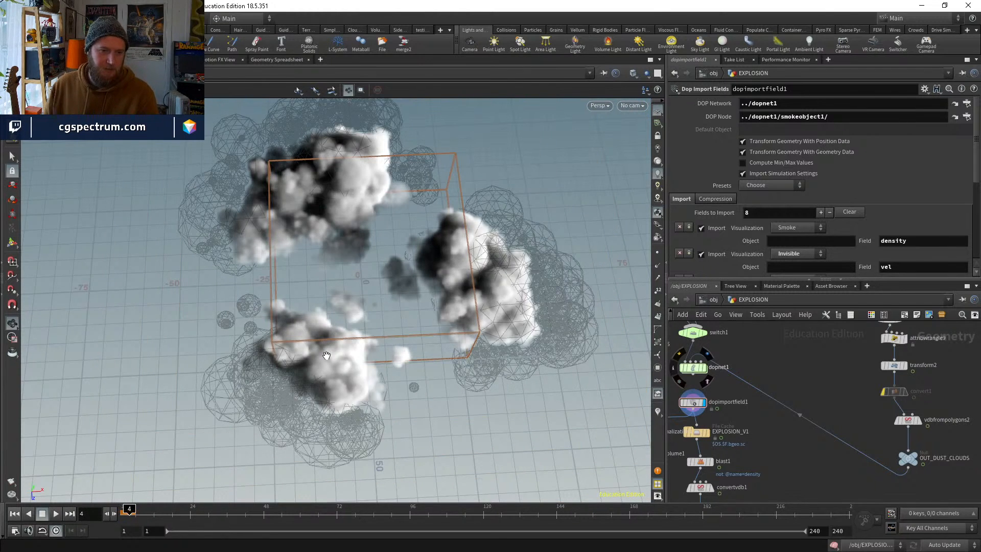
{"action": "key", "text": "Right"}
{"action": "left_click_drag", "start_coordinate": [472, 337], "coordinate": [464, 296]}
{"action": "key", "text": "Right"}
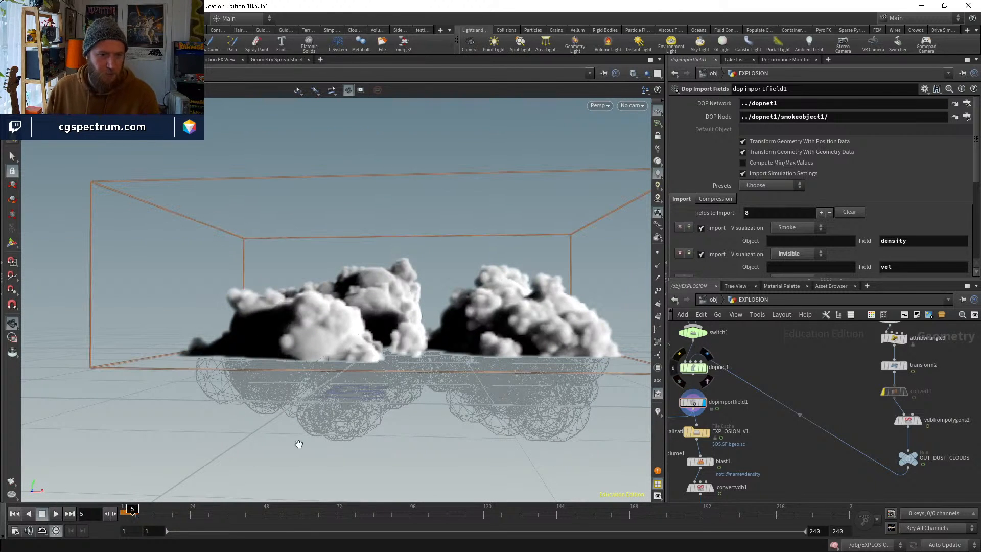
{"action": "key", "text": "Right"}
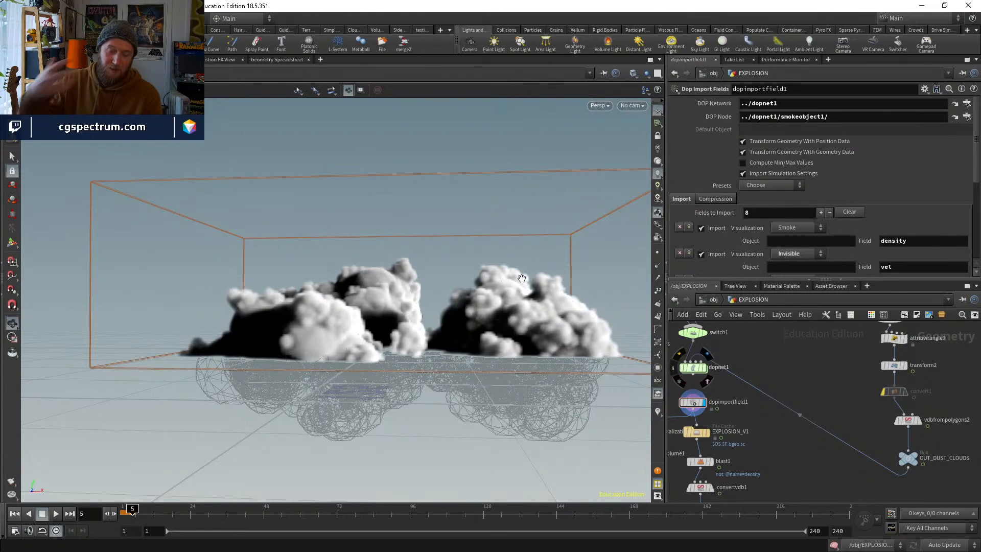
Return to frame 1 and enter dopnet1 to access the volumesource2 node
{"action": "left_click", "coordinate": [15, 515]}
{"action": "double_click", "coordinate": [691, 367]}
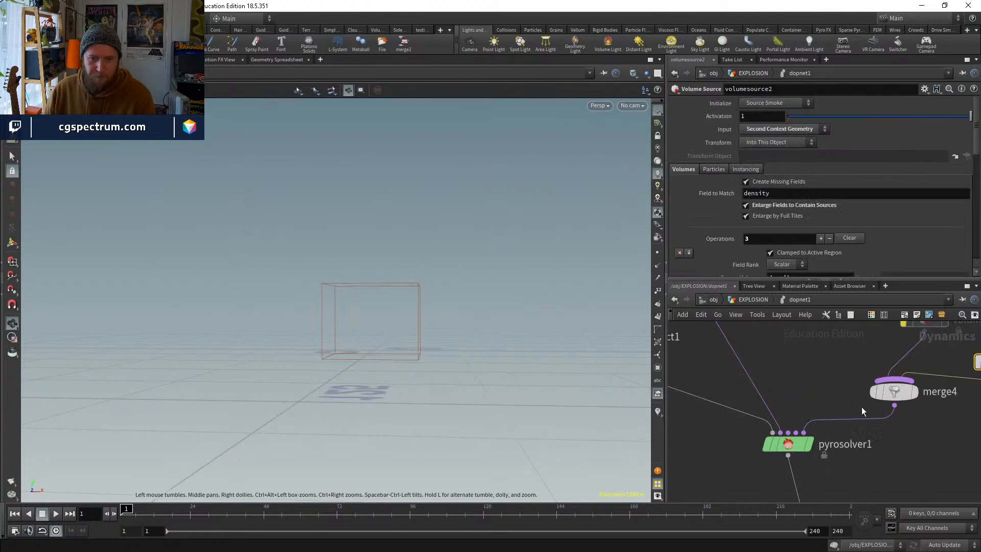
{"action": "scroll", "coordinate": [740, 429], "scroll_direction": "up", "scroll_amount": 3}
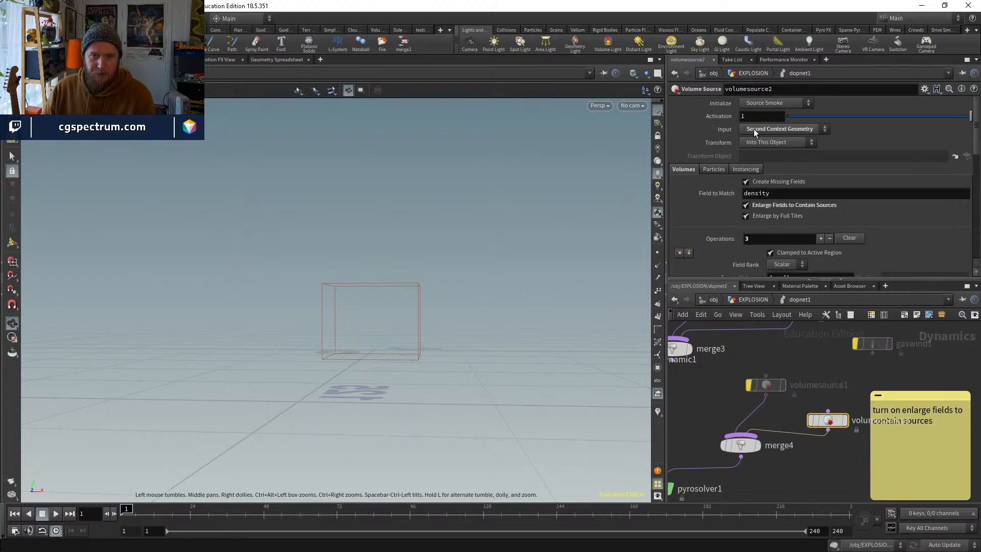
Try the expression $F>5 as volumesource2's Activation and simulate the first few frames
{"action": "type", "text": "$F>4"}
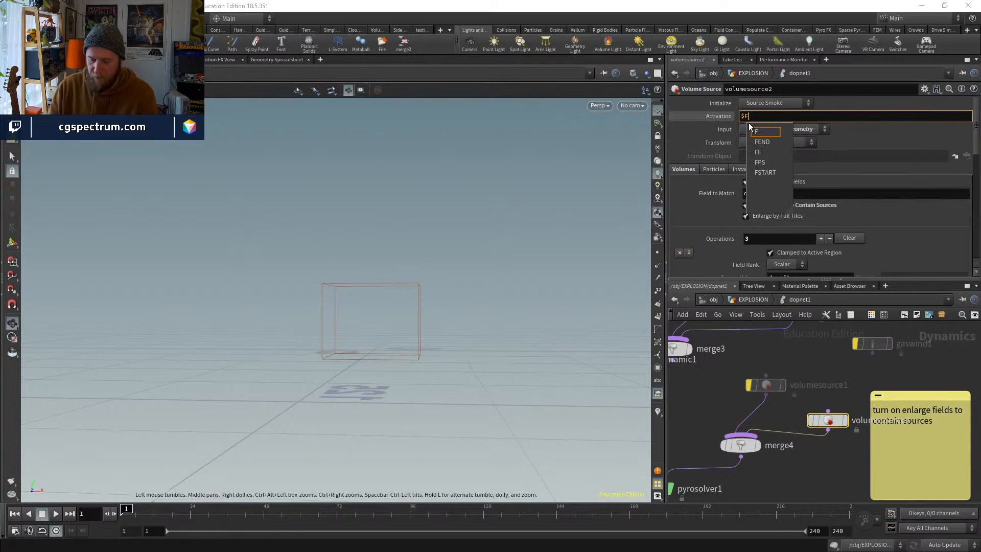
{"action": "key", "text": "Return"}
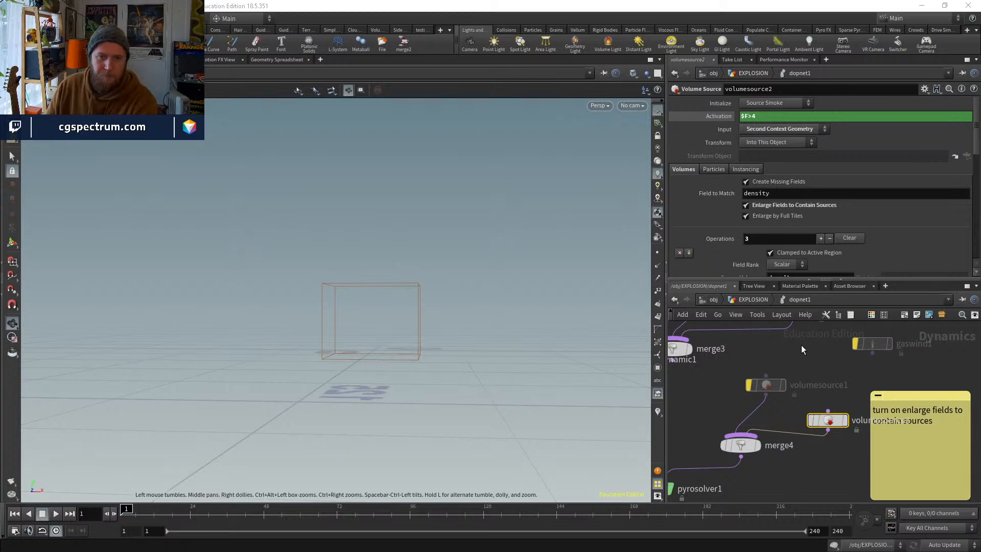
{"action": "left_click", "coordinate": [806, 465]}
{"action": "left_click", "coordinate": [765, 116]}
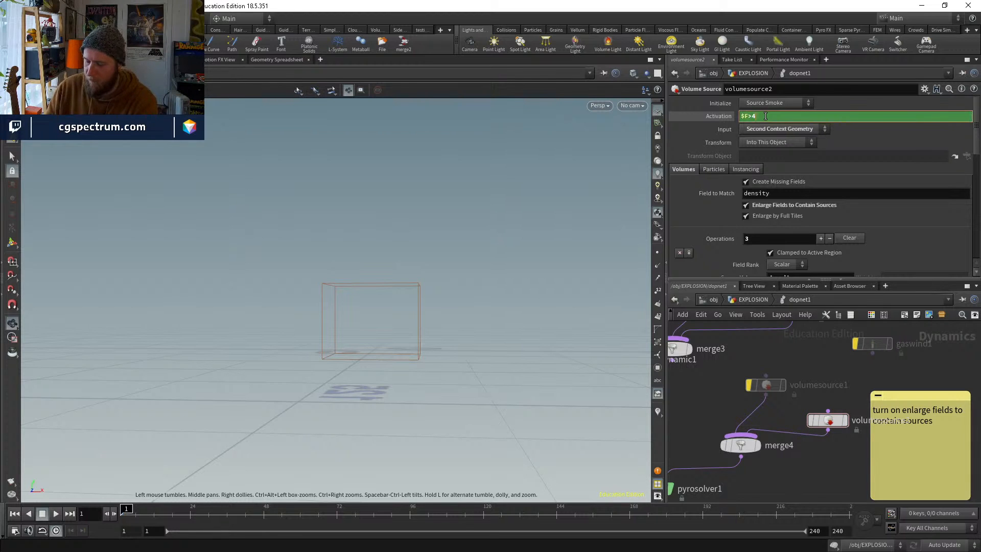
{"action": "type", "text": "5"}
{"action": "key", "text": "Return"}
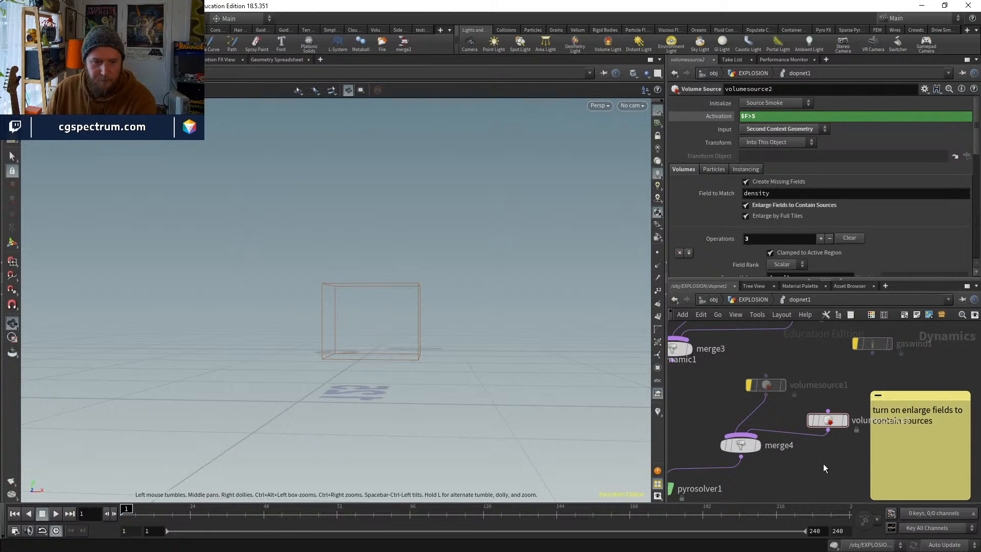
{"action": "key", "text": "Up"}
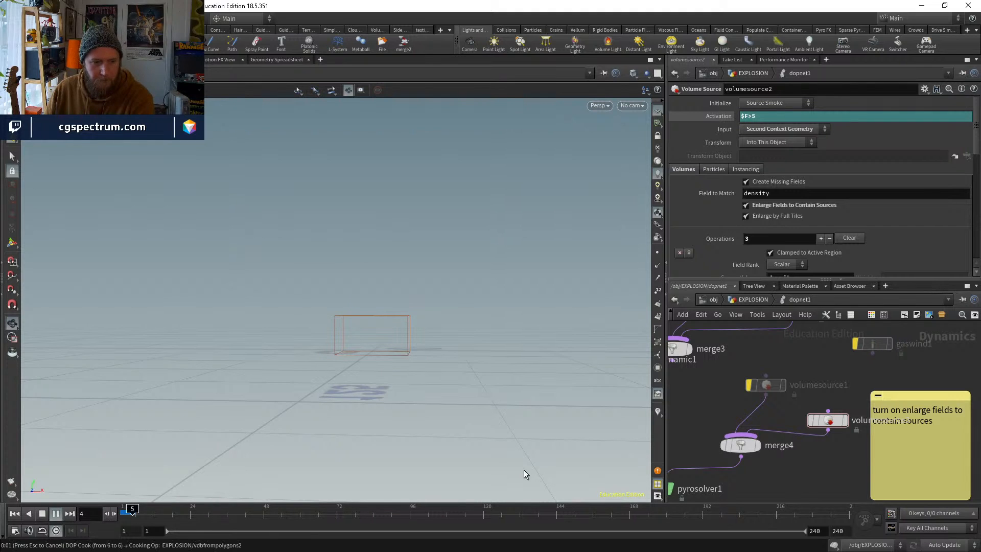
{"action": "key", "text": "Escape"}
{"action": "left_click", "coordinate": [14, 514]}
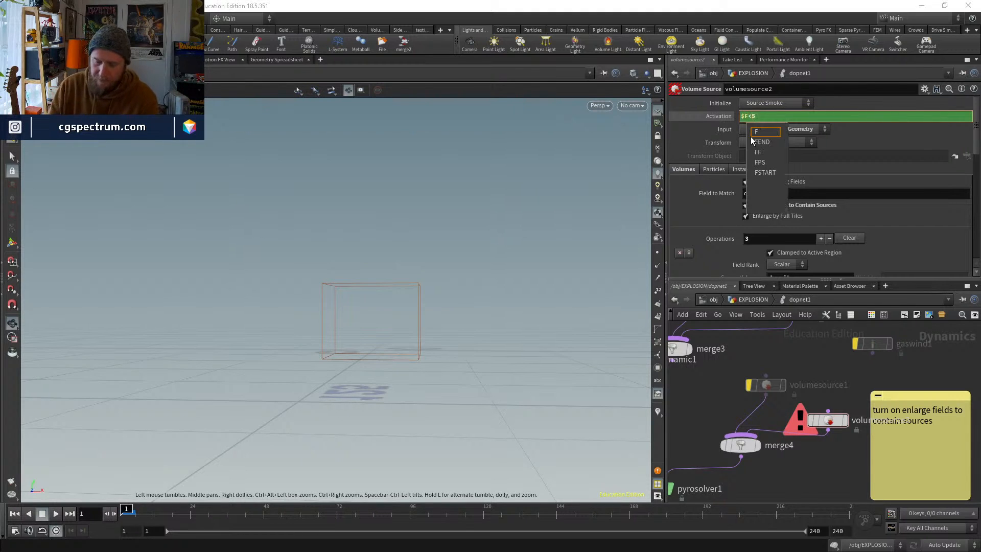
Set volumesource2's Activation to $F<5 and simulate the opening frames with only the dust cloud source
{"action": "left_click", "coordinate": [733, 110]}
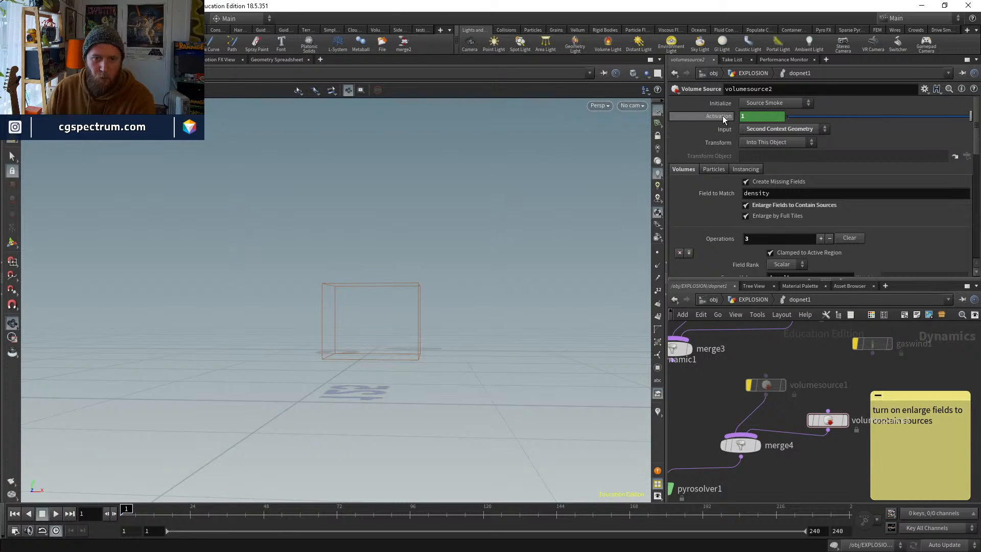
{"action": "left_click", "coordinate": [722, 115]}
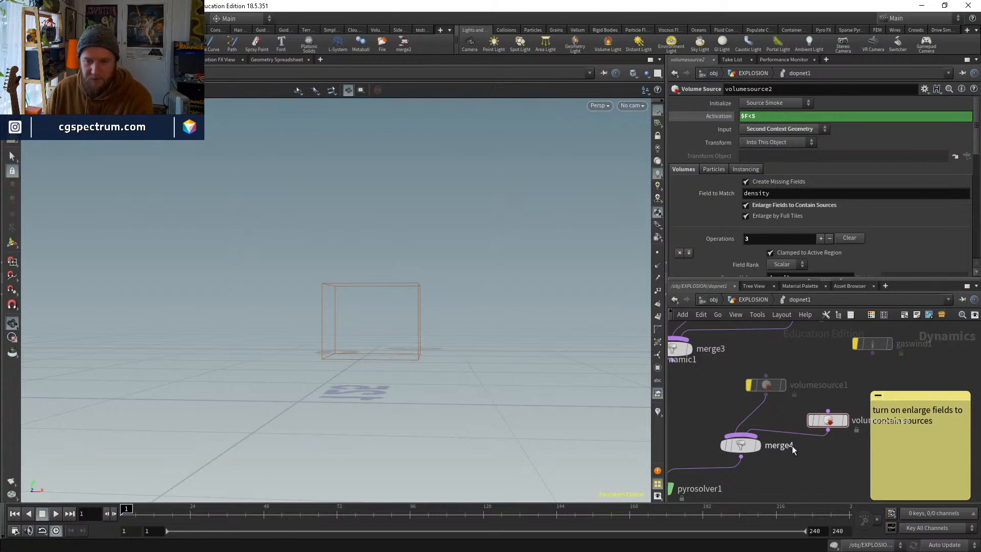
{"action": "key", "text": "Up"}
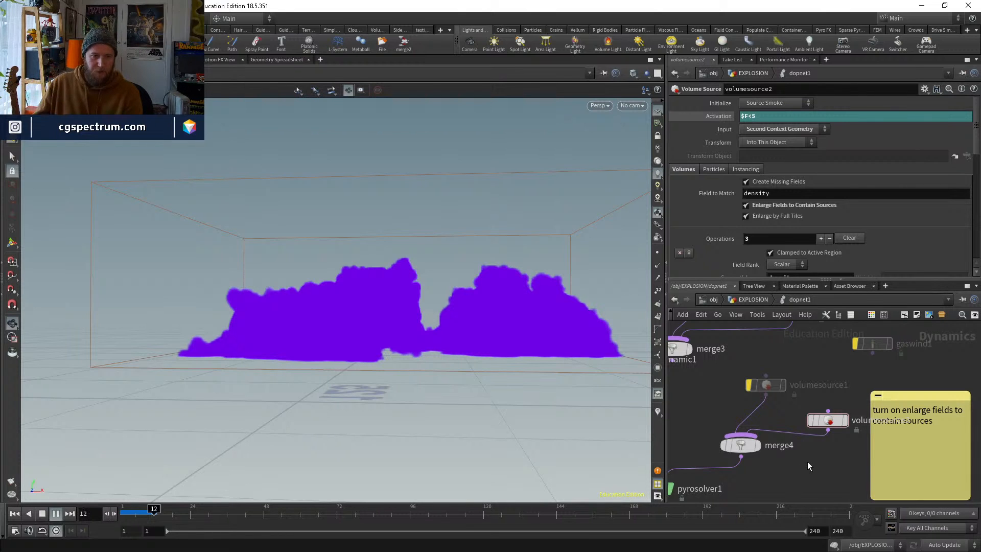
{"action": "left_click", "coordinate": [40, 513]}
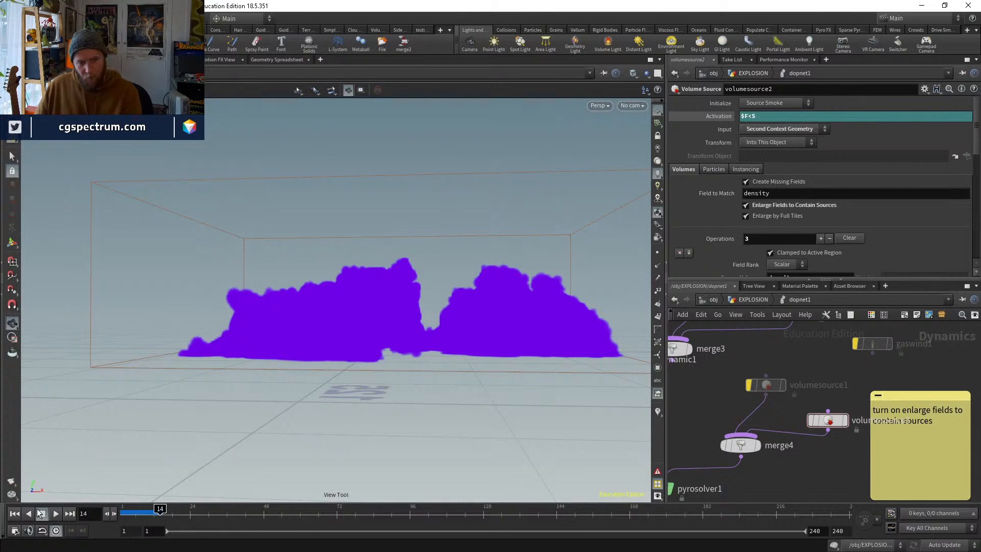
{"action": "left_click", "coordinate": [15, 513]}
Simulate the opening frames with volumesource1 re-enabled alongside volumesource2, and save the scene
{"action": "scroll", "coordinate": [746, 391], "scroll_direction": "up", "scroll_amount": 2}
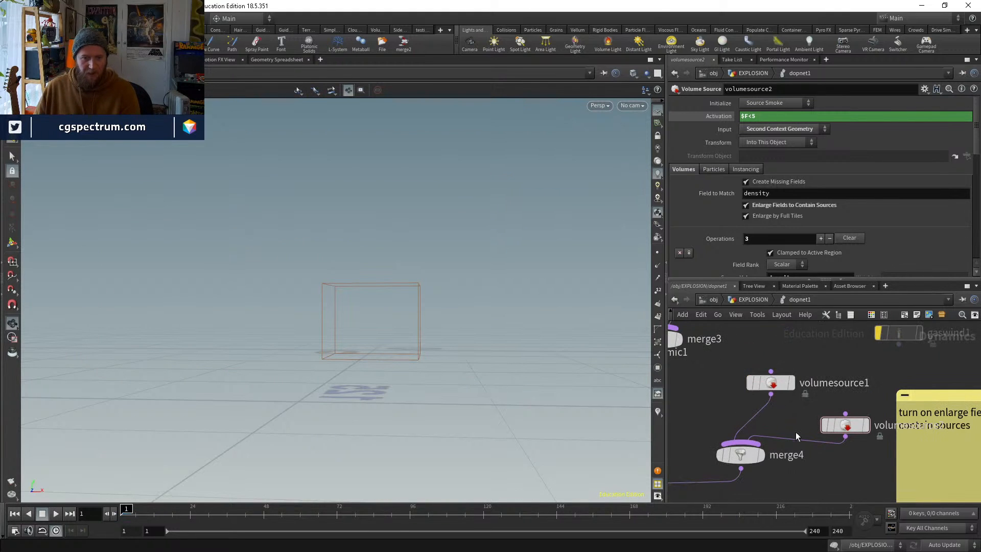
{"action": "left_click", "coordinate": [56, 513]}
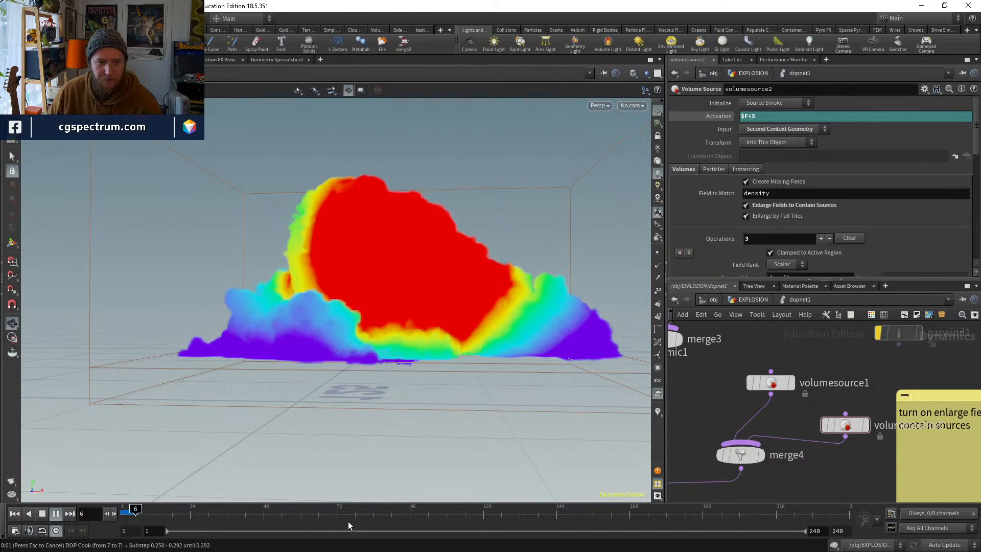
{"action": "left_click", "coordinate": [44, 513]}
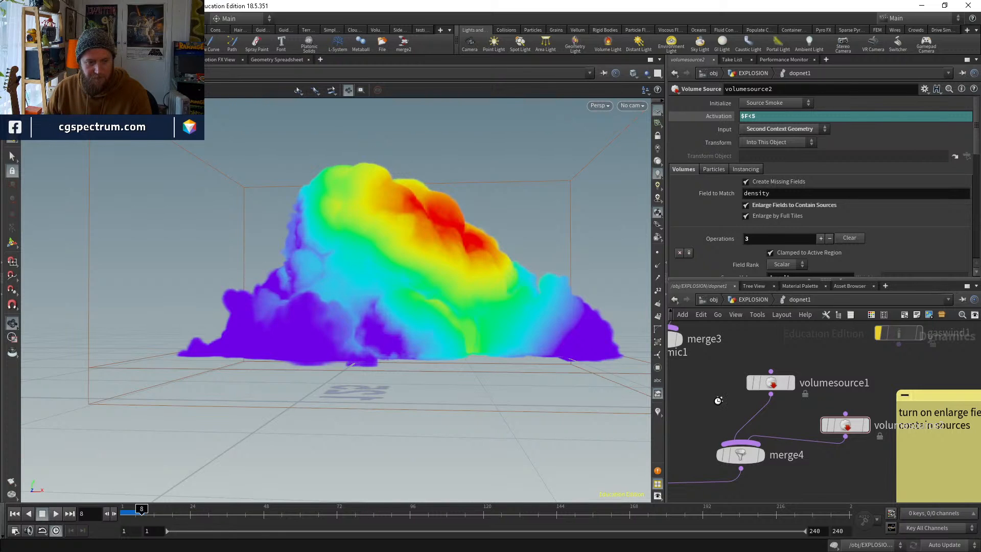
{"action": "key", "text": "ctrl+s"}
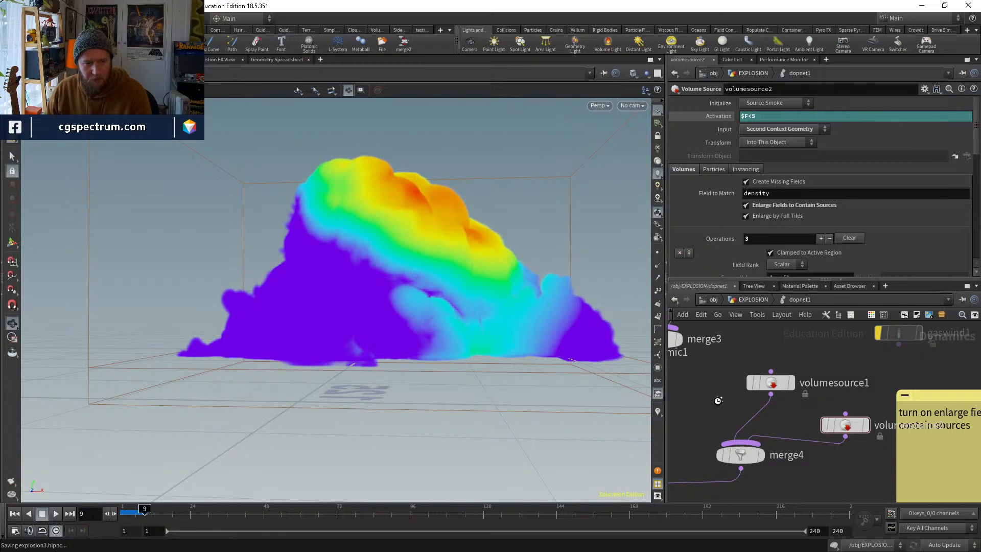
Return to the EXPLOSION network and step between frames 6 and 9 to examine the combined explosion and dust clouds
{"action": "left_click", "coordinate": [753, 302]}
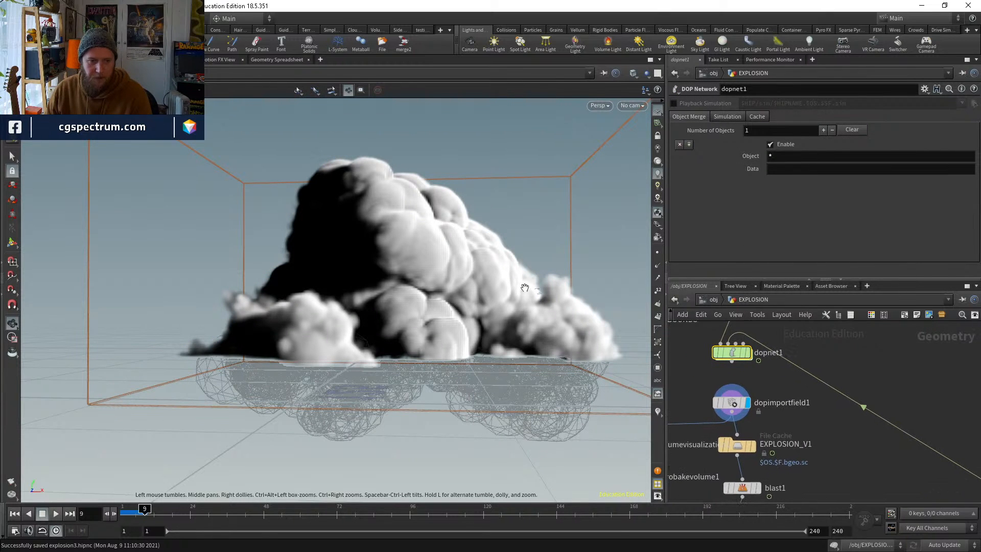
{"action": "left_click", "coordinate": [799, 389]}
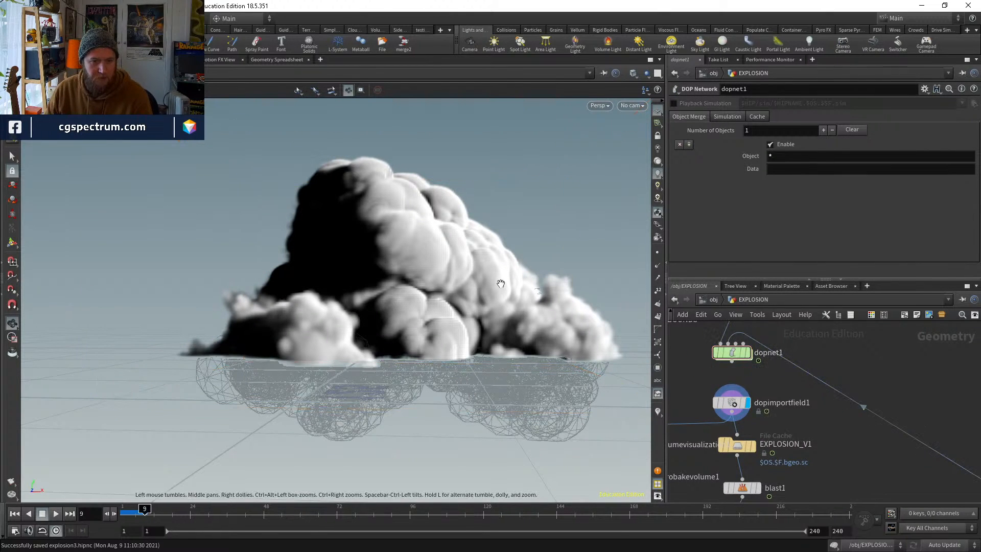
{"action": "left_click_drag", "start_coordinate": [486, 282], "coordinate": [441, 359]}
{"action": "key", "text": "Left"}
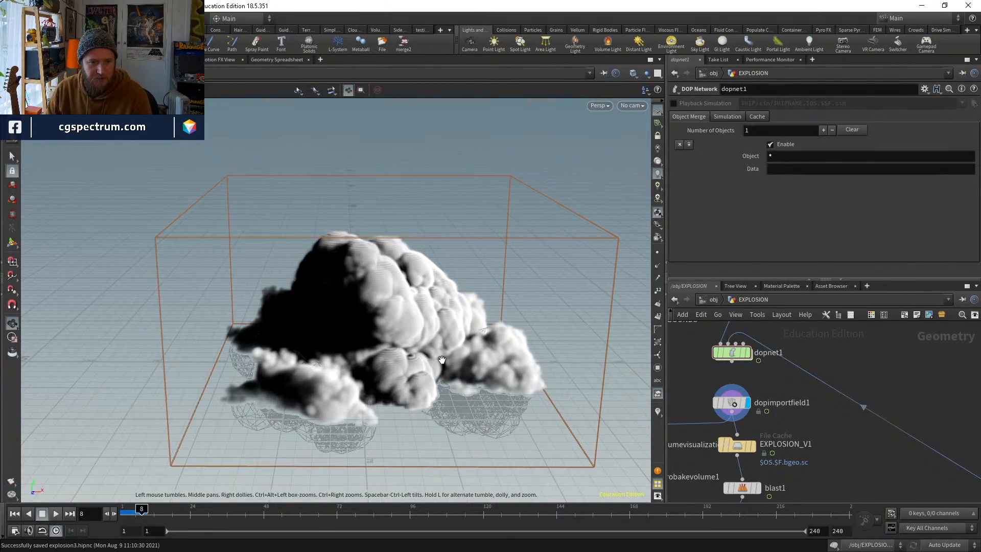
{"action": "key", "text": "Left"}
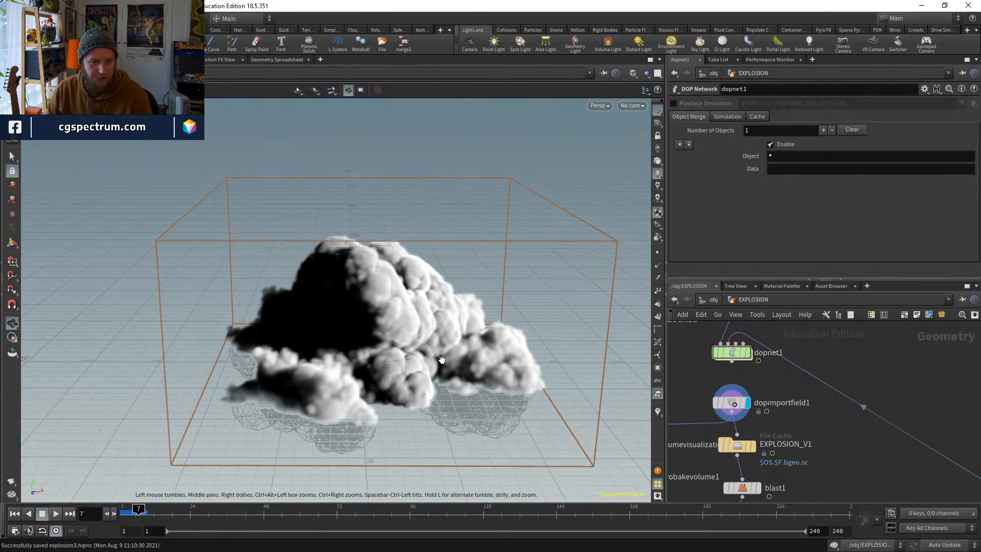
{"action": "key", "text": "Left"}
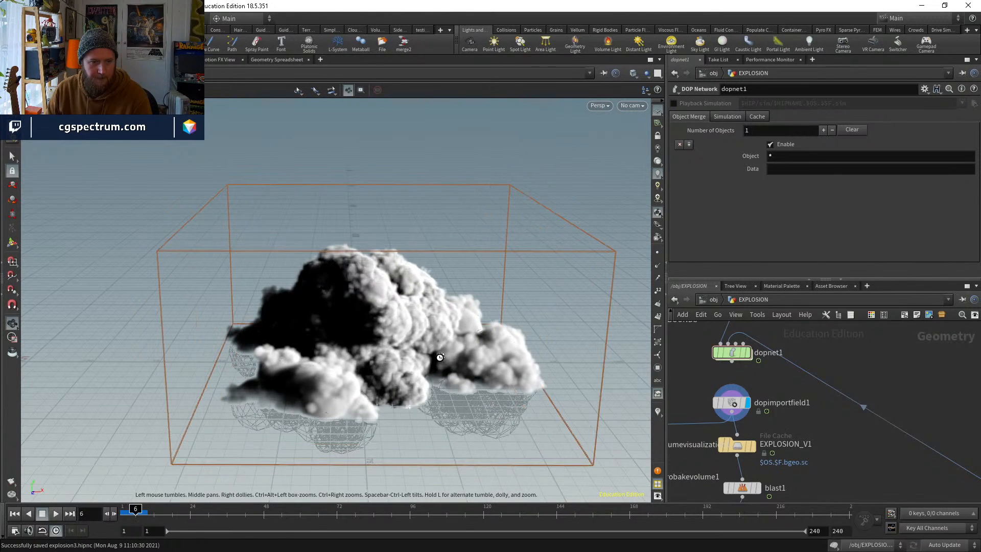
{"action": "key", "text": "Right"}
{"action": "key", "text": "Right"}
{"action": "key", "text": "Right"}
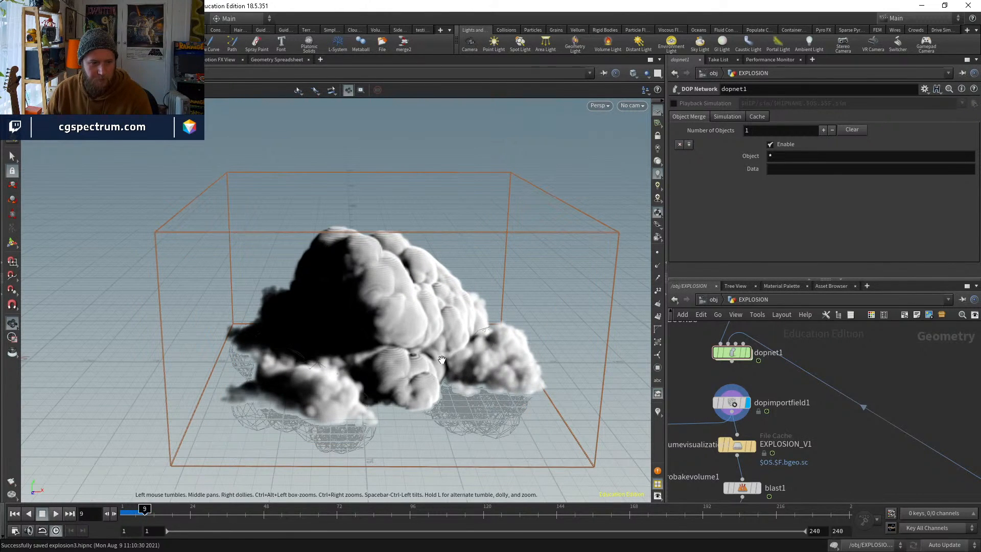
Simulate to frame 25 and scrub through the cached frames to examine the explosion from opposite sides
{"action": "mouse_move", "coordinate": [492, 319]}
{"action": "left_mouse_down"}
{"action": "mouse_move", "coordinate": [484, 307]}
{"action": "mouse_move", "coordinate": [477, 322]}
{"action": "left_mouse_up"}
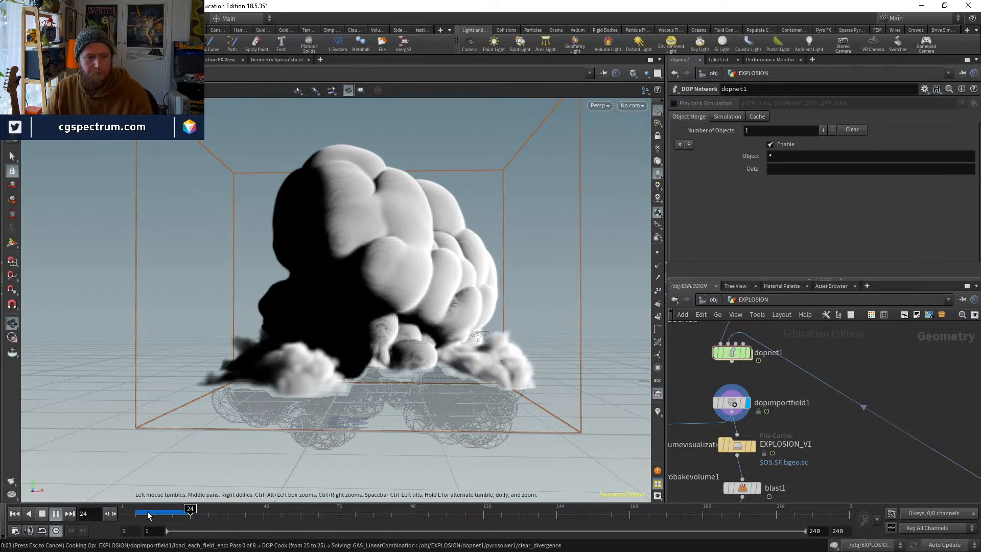
{"action": "left_click_drag", "start_coordinate": [147, 511], "coordinate": [166, 511]}
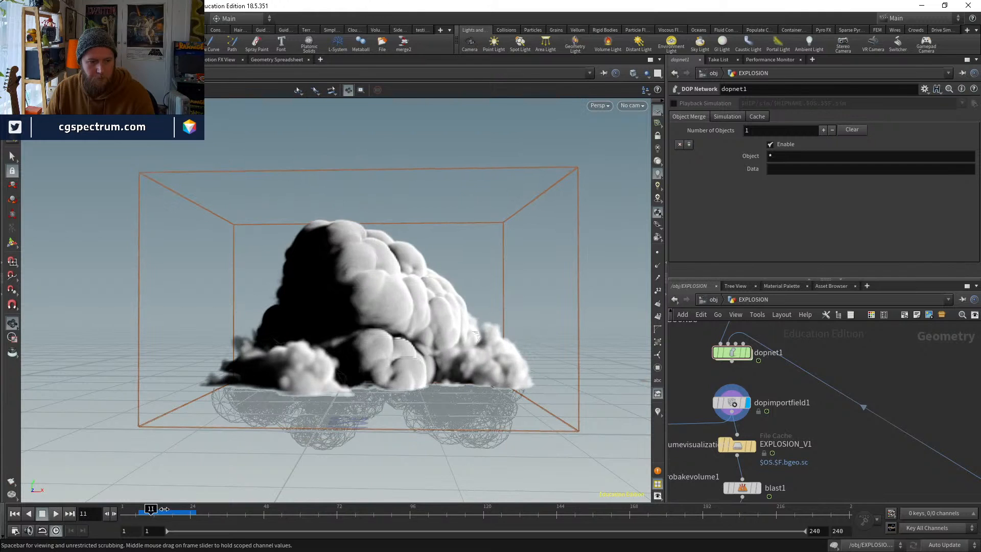
{"action": "left_click_drag", "start_coordinate": [441, 342], "coordinate": [352, 396]}
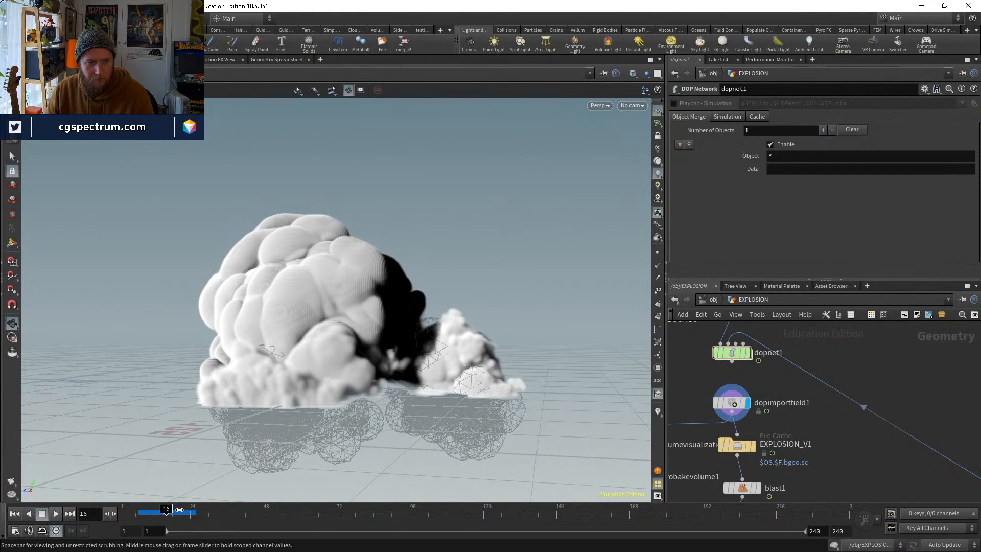
{"action": "left_click_drag", "start_coordinate": [180, 509], "coordinate": [193, 509]}
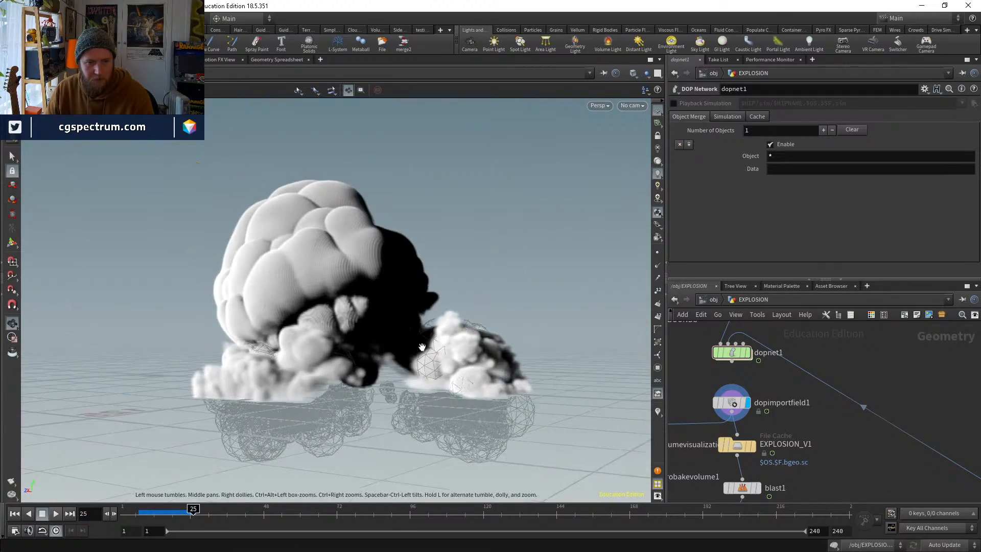
Examine the explosion's base up close between frames 21 and 25, checking how it meets the surrounding dust clouds
{"action": "scroll", "coordinate": [421, 347], "scroll_direction": "up", "scroll_amount": 5}
{"action": "left_click_drag", "start_coordinate": [499, 399], "coordinate": [454, 365]}
{"action": "mouse_move", "coordinate": [406, 431]}
{"action": "left_mouse_down"}
{"action": "mouse_move", "coordinate": [394, 442]}
{"action": "mouse_move", "coordinate": [429, 427]}
{"action": "mouse_move", "coordinate": [420, 436]}
{"action": "left_mouse_up"}
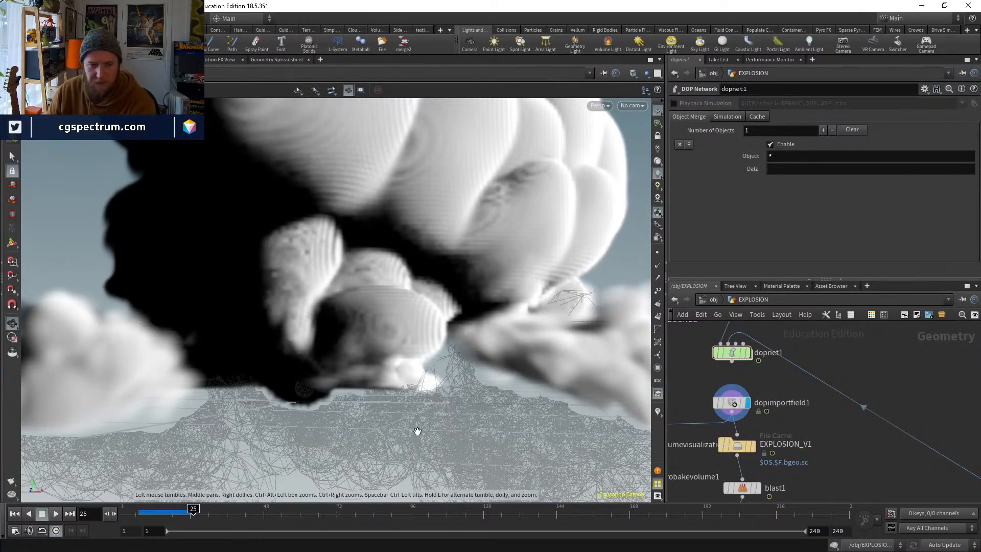
{"action": "key", "text": "Left"}
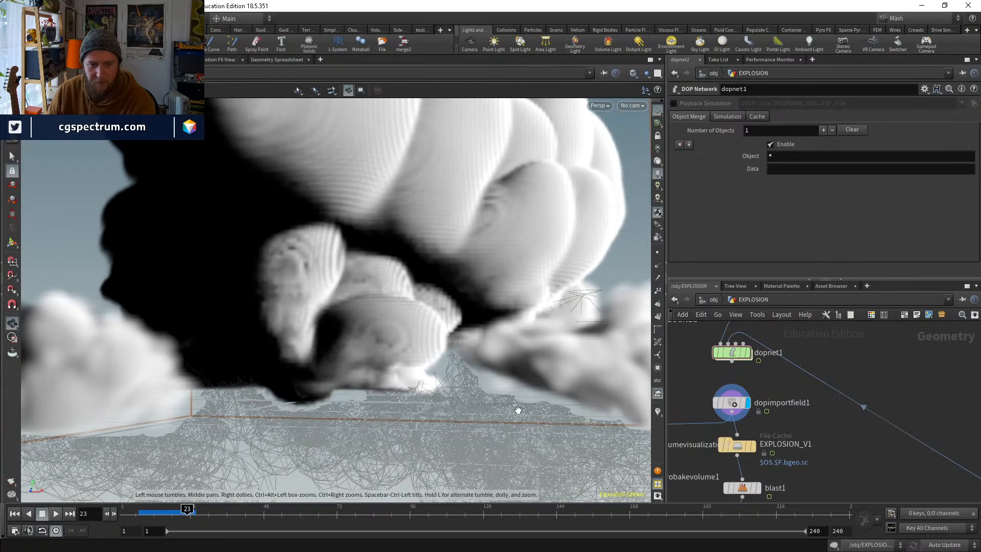
{"action": "right_click_drag", "start_coordinate": [524, 400], "coordinate": [495, 453]}
{"action": "left_click_drag", "start_coordinate": [494, 453], "coordinate": [439, 409]}
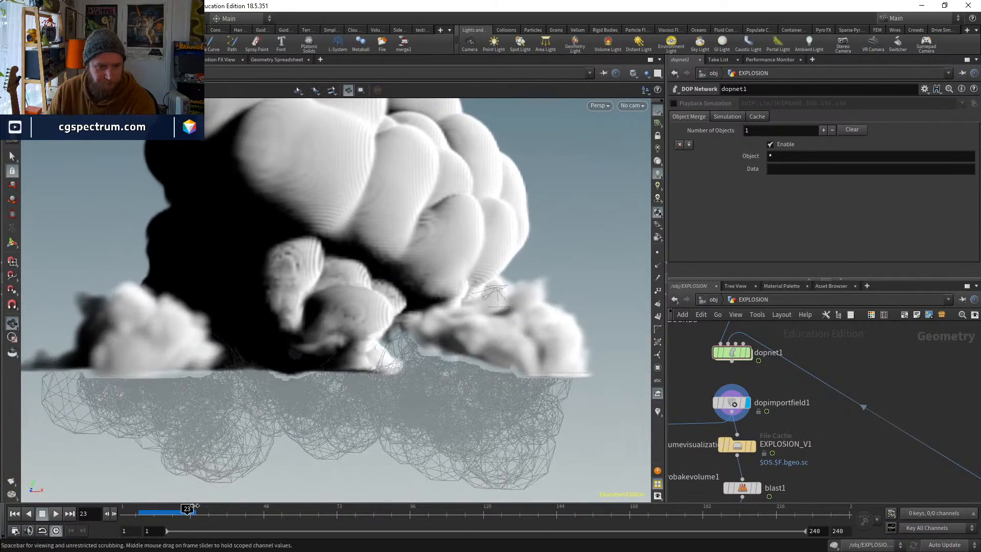
{"action": "left_click_drag", "start_coordinate": [143, 510], "coordinate": [181, 508]}
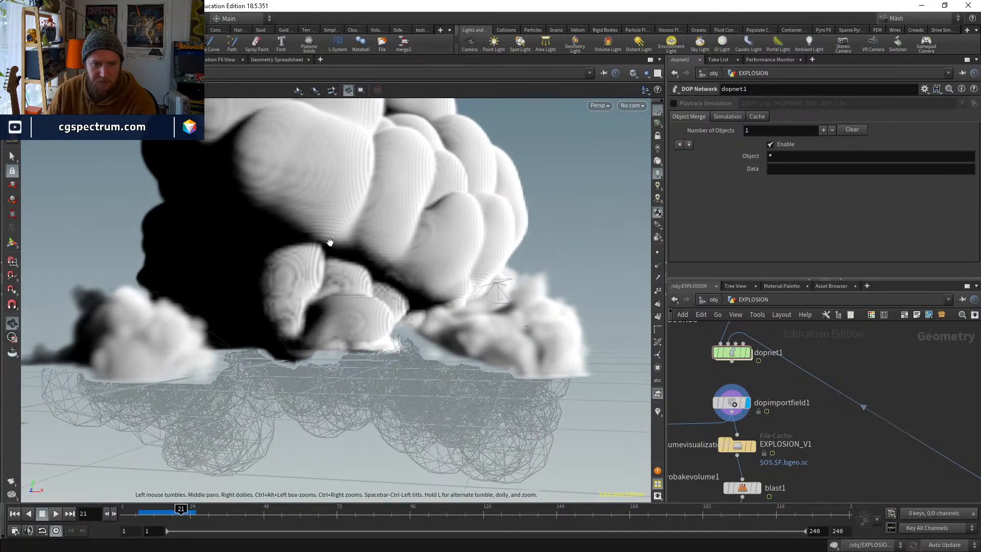
{"action": "left_click_drag", "start_coordinate": [296, 373], "coordinate": [457, 336]}
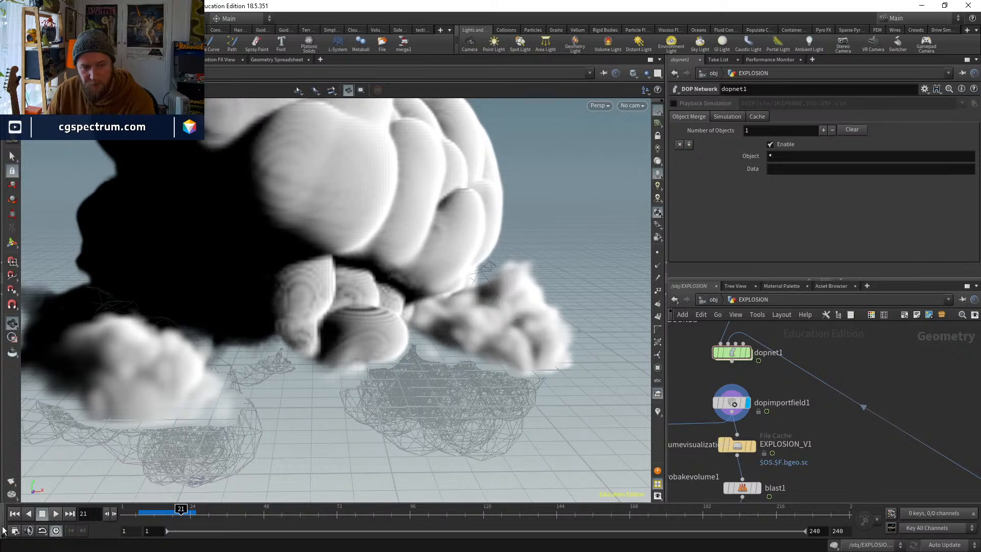
Display OUT_DUST_CLOUDS at frame 6 and examine the dust source's shape from above
{"action": "left_click", "coordinate": [14, 513]}
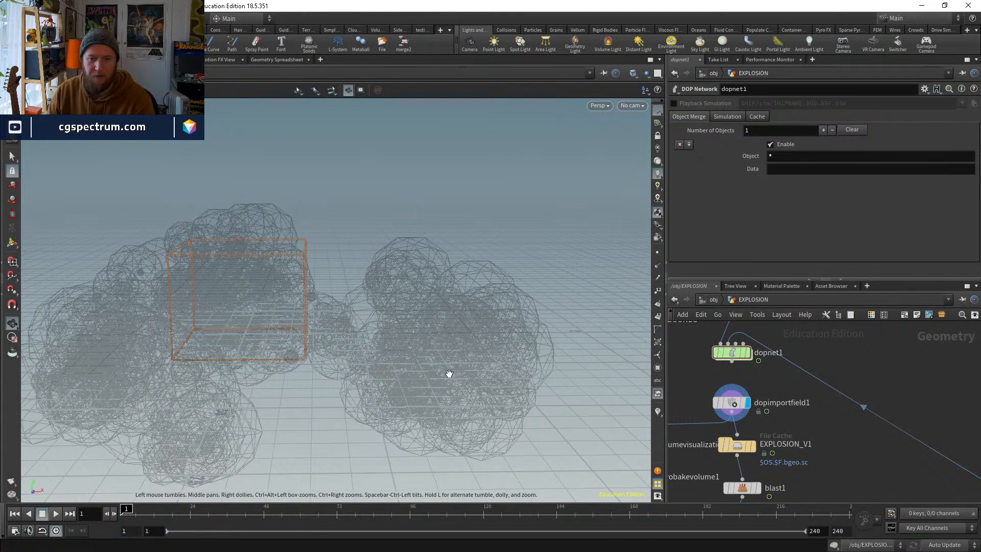
{"action": "middle_click_drag", "start_coordinate": [841, 368], "coordinate": [691, 381]}
{"action": "scroll", "coordinate": [692, 382], "scroll_direction": "down", "scroll_amount": 3}
{"action": "scroll", "coordinate": [750, 466], "scroll_direction": "up", "scroll_amount": 3}
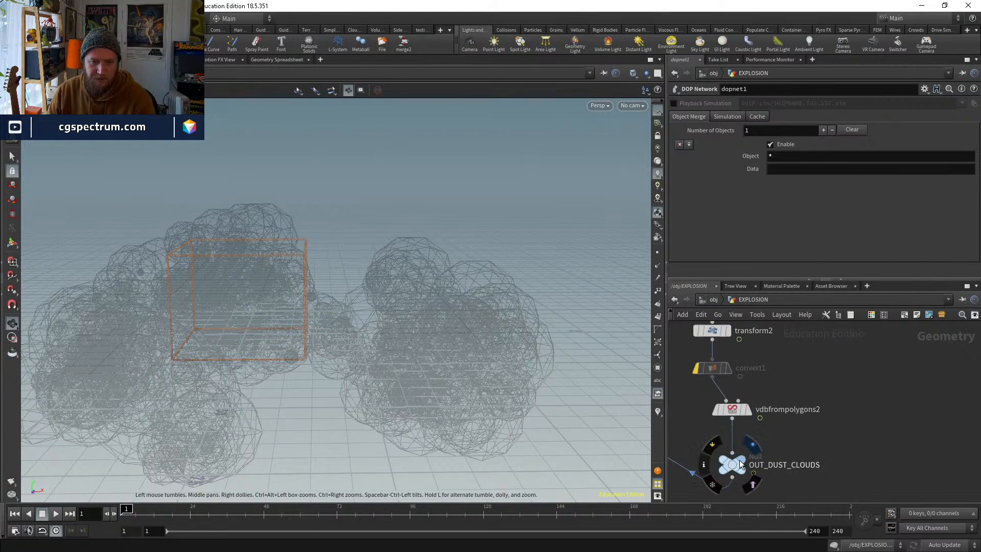
{"action": "left_click", "coordinate": [136, 510]}
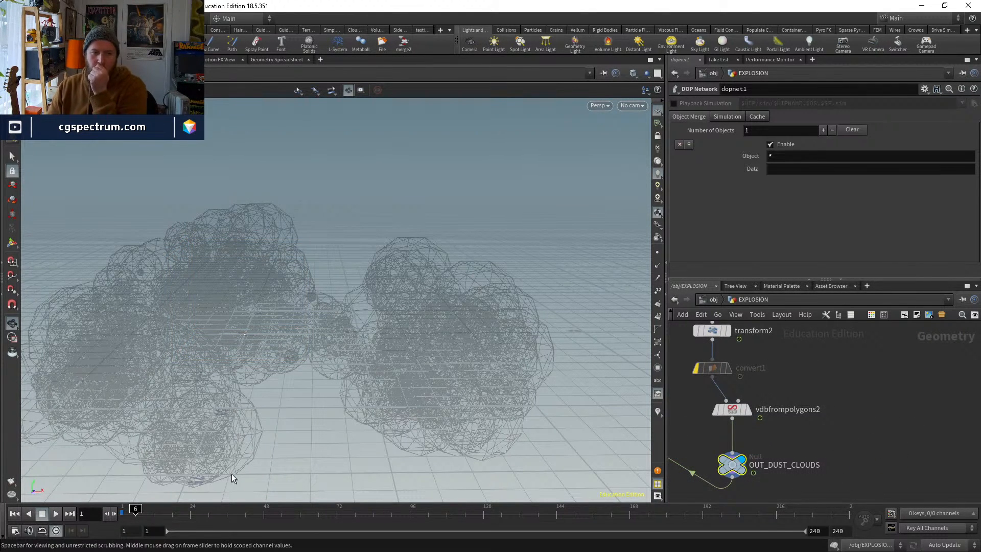
{"action": "left_click_drag", "start_coordinate": [307, 343], "coordinate": [274, 176], "text": "alt"}
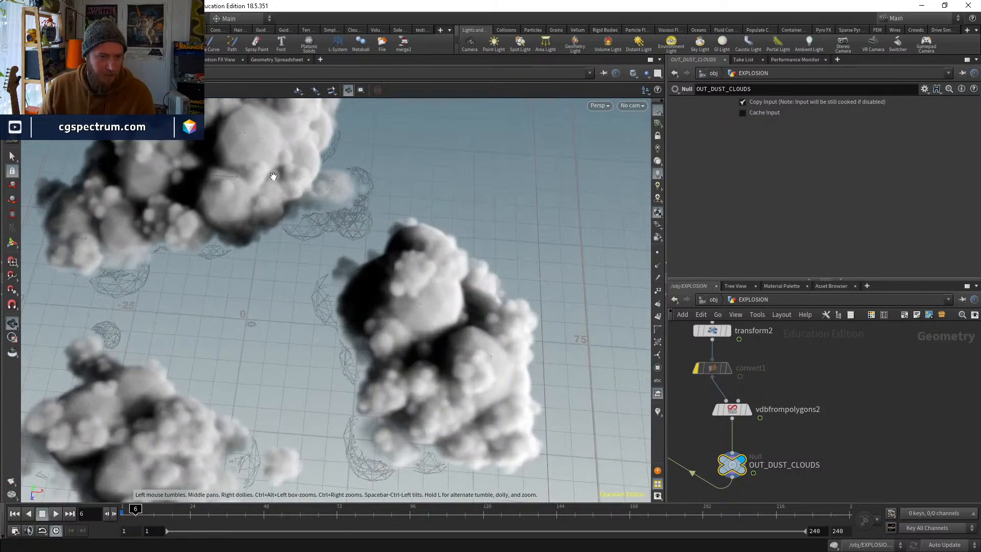
Add a Circle node in clear space of the EXPLOSION network, display it, and set its orientation to ZX Plane and radius to 48
{"action": "left_click_drag", "start_coordinate": [369, 240], "coordinate": [337, 160], "text": "alt"}
{"action": "left_click_drag", "start_coordinate": [321, 430], "coordinate": [329, 390], "text": "alt"}
{"action": "scroll", "coordinate": [802, 462], "scroll_direction": "down", "scroll_amount": 5}
{"action": "scroll", "coordinate": [802, 463], "scroll_direction": "up", "scroll_amount": 3}
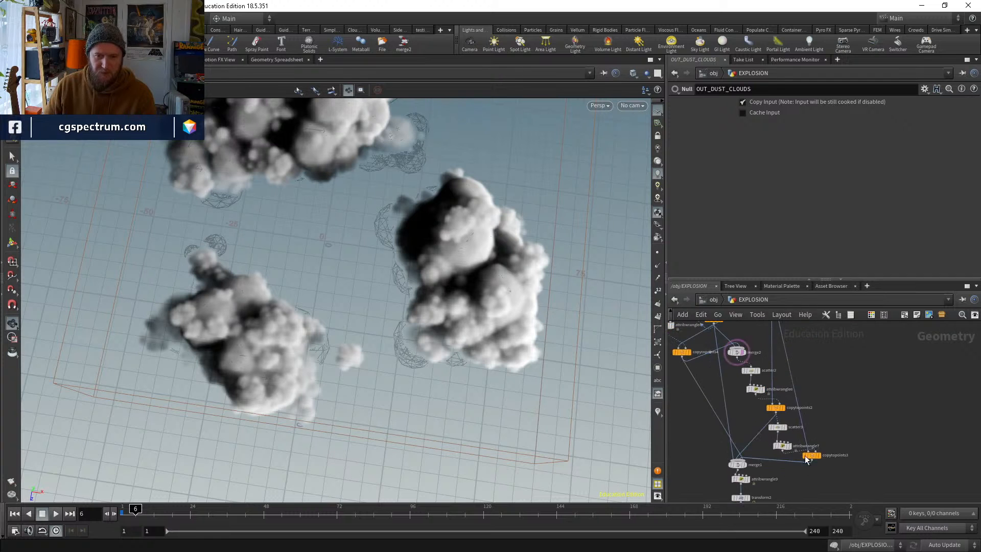
{"action": "key", "text": "Tab"}
{"action": "mouse_move", "coordinate": [812, 417]}
{"action": "type", "text": "circle"}
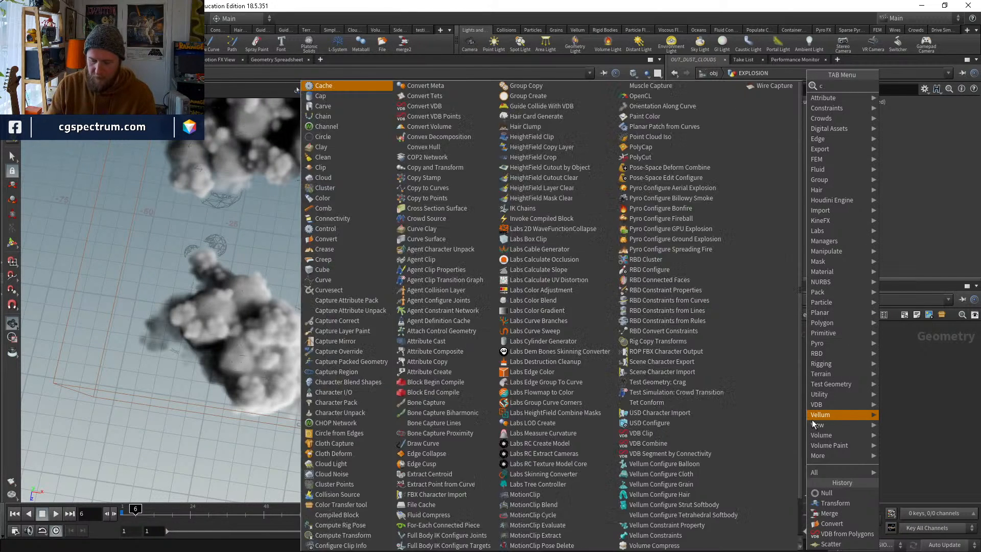
{"action": "key", "text": "Return"}
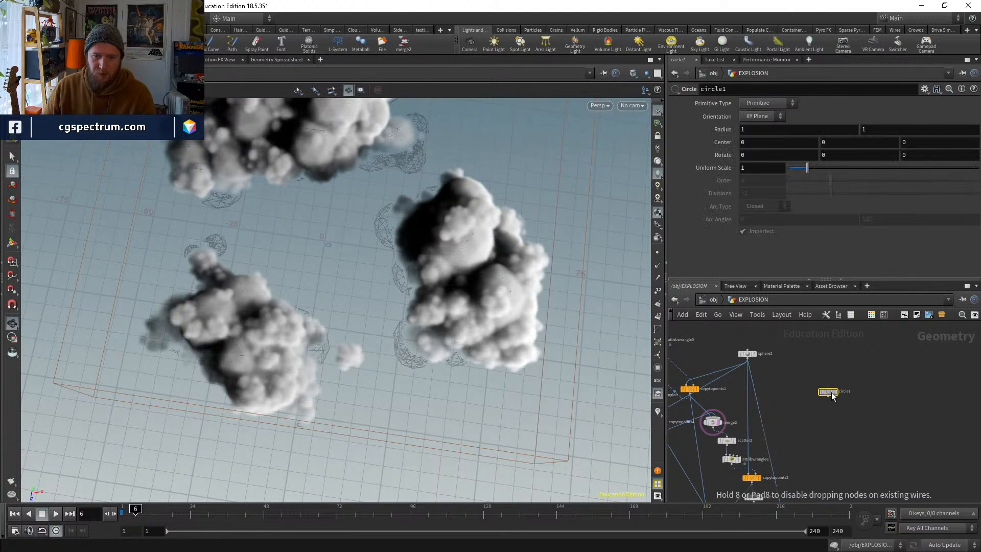
{"action": "left_click", "coordinate": [830, 391]}
{"action": "scroll", "coordinate": [831, 392], "scroll_direction": "up", "scroll_amount": 3}
{"action": "left_click", "coordinate": [840, 390]}
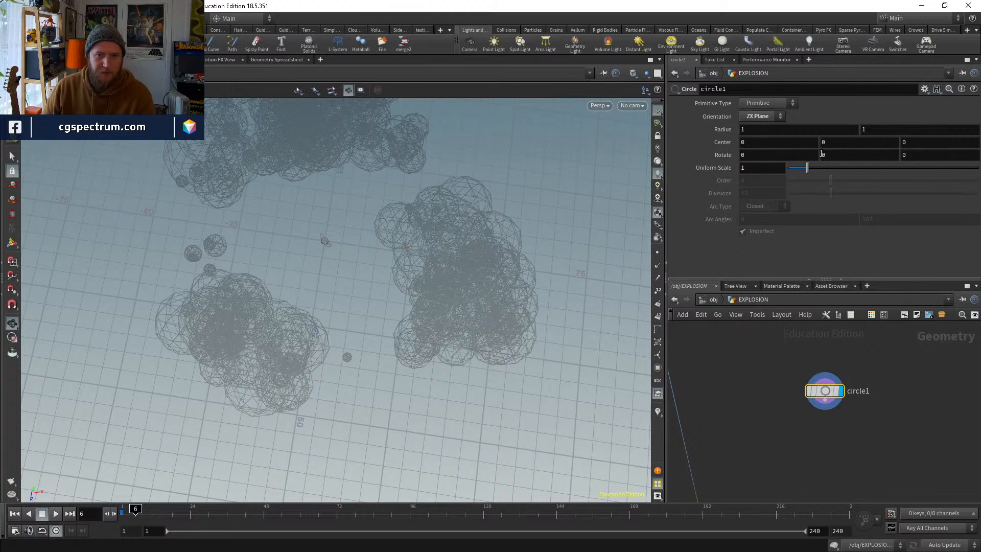
{"action": "middle_click_drag", "start_coordinate": [718, 130], "coordinate": [858, 129]}
Add a Scatter node below circle1, feed the circle into it, and display the scattered points
{"action": "key", "text": "Tab"}
{"action": "type", "text": "scatter"}
{"action": "key", "text": "Return"}
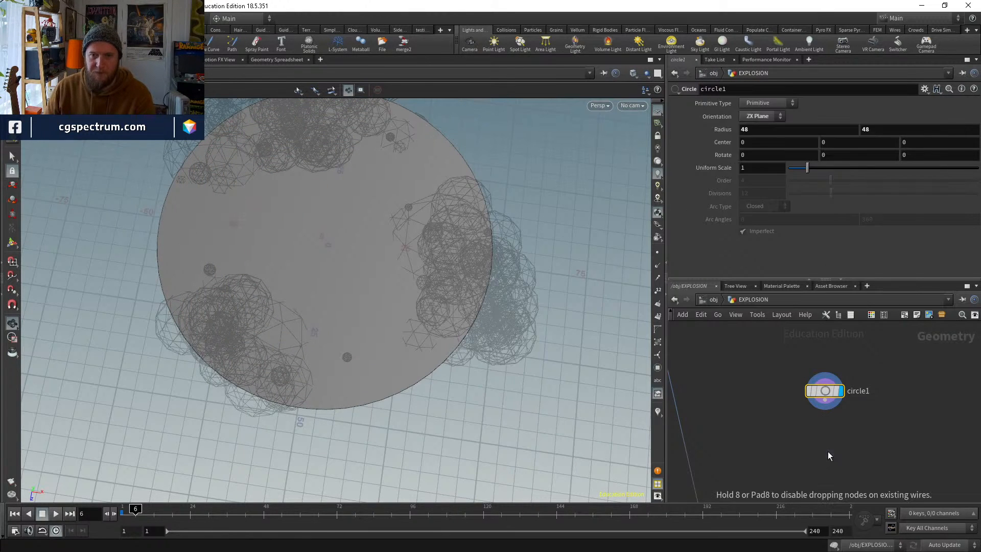
{"action": "left_click", "coordinate": [827, 451]}
{"action": "left_click", "coordinate": [824, 440]}
{"action": "left_click", "coordinate": [826, 400]}
{"action": "left_click", "coordinate": [840, 450]}
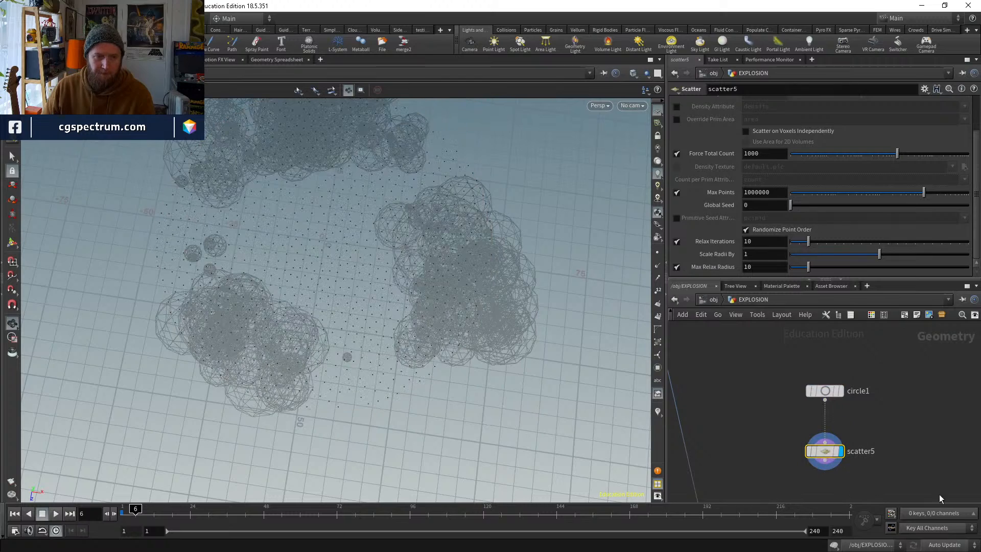
Turn off relax iterations on scatter5 and raise its forced total count to 21831
{"action": "middle_click_drag", "start_coordinate": [887, 438], "coordinate": [866, 363]}
{"action": "left_click_drag", "start_coordinate": [419, 230], "coordinate": [414, 363]}
{"action": "middle_click_drag", "start_coordinate": [414, 363], "coordinate": [423, 317]}
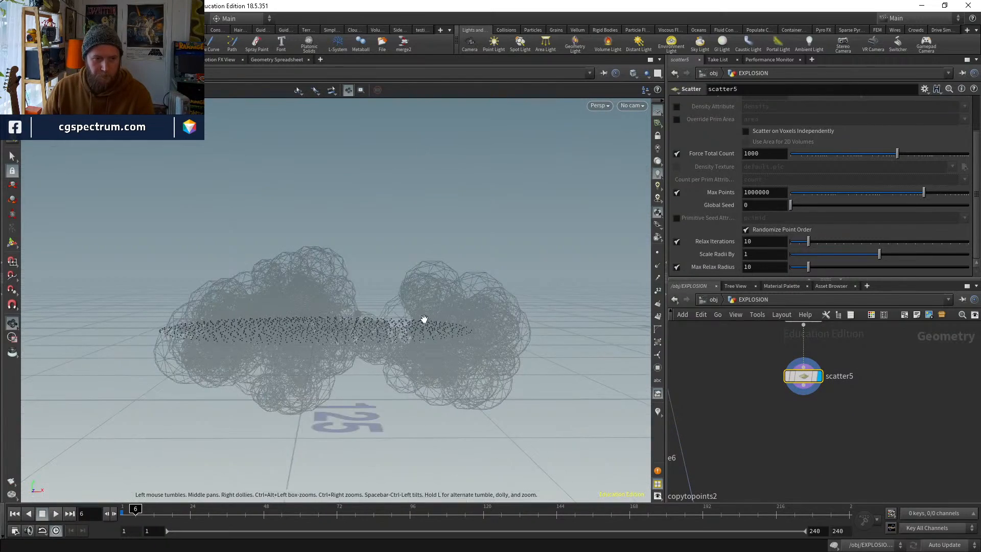
{"action": "left_click", "coordinate": [676, 241]}
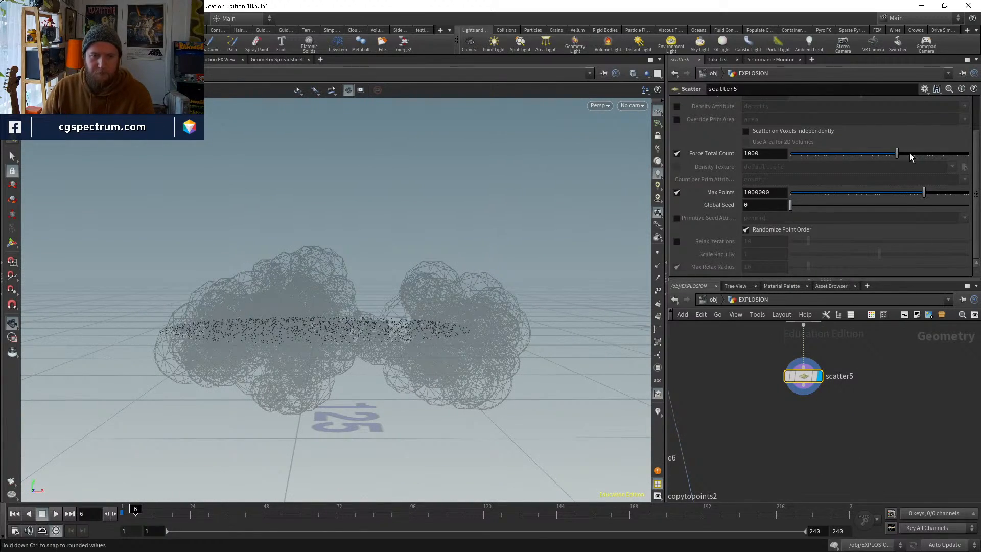
{"action": "left_click_drag", "start_coordinate": [911, 156], "coordinate": [958, 156]}
{"action": "left_click_drag", "start_coordinate": [457, 291], "coordinate": [490, 368]}
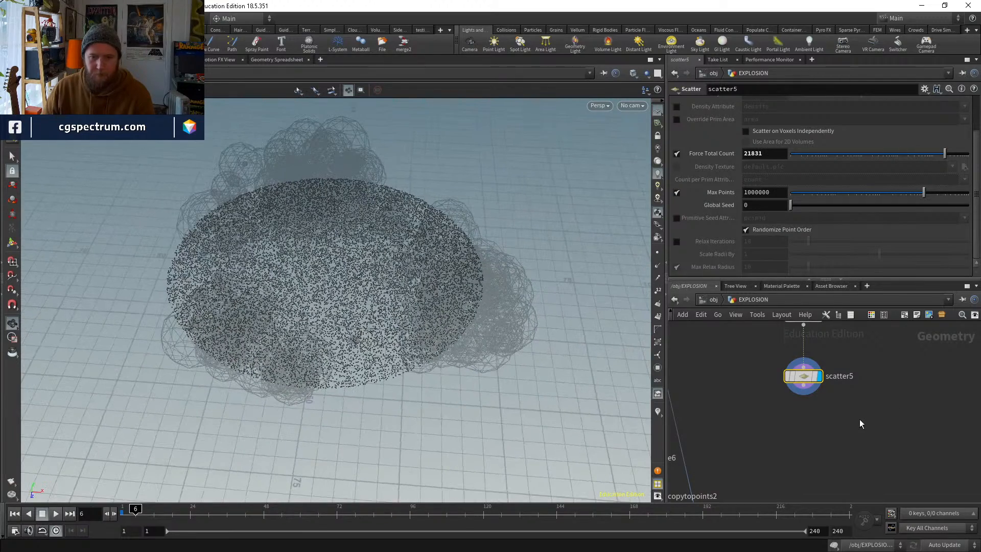
Add an Attribute VOP node below scatter5 with the scattered points as its input
{"action": "key", "text": "Tab"}
{"action": "type", "text": "atr"}
{"action": "key", "text": "Return"}
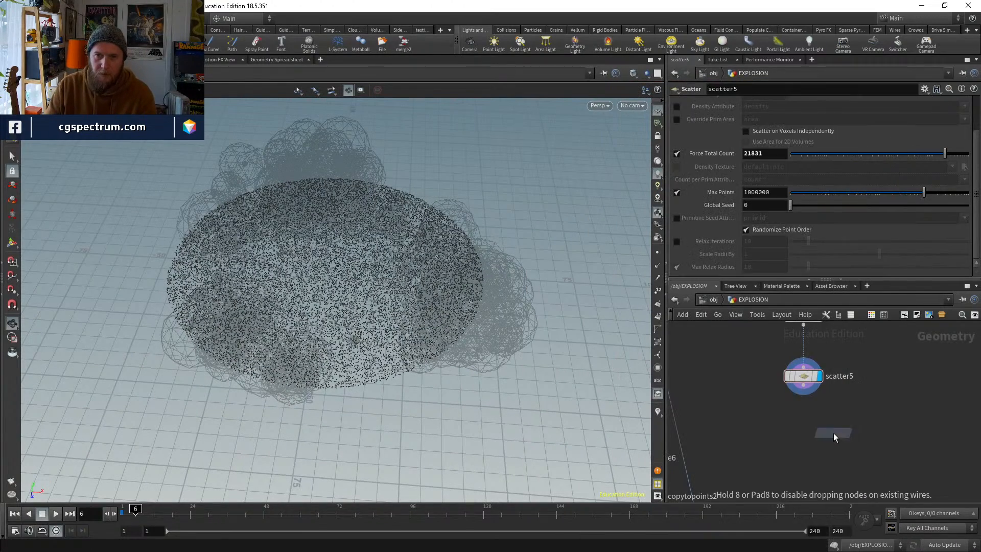
{"action": "left_click", "coordinate": [833, 433]}
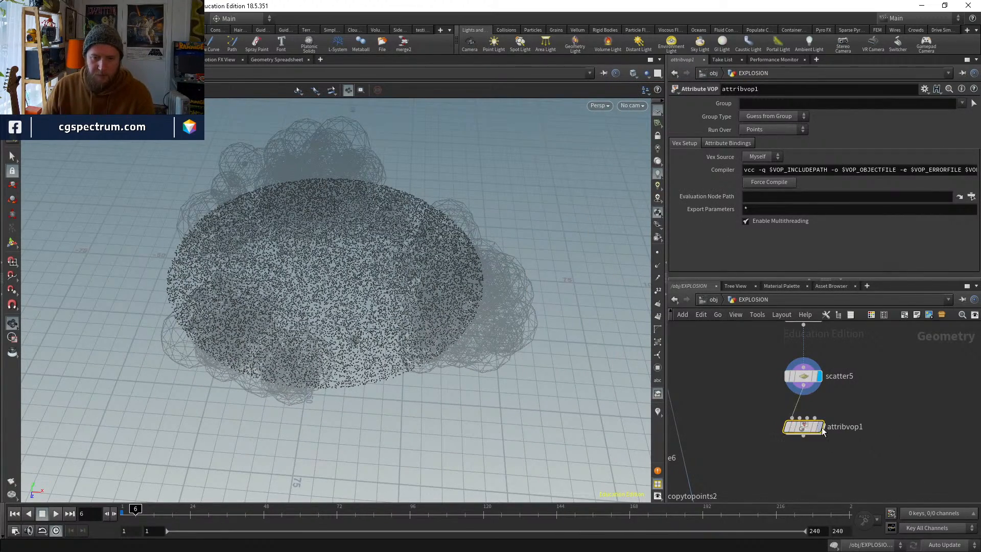
Inside attribvop1, add a Turbulent Noise node and feed the point position P into its pos input
{"action": "double_click", "coordinate": [820, 428]}
{"action": "key", "text": "Tab"}
{"action": "type", "text": "turb"}
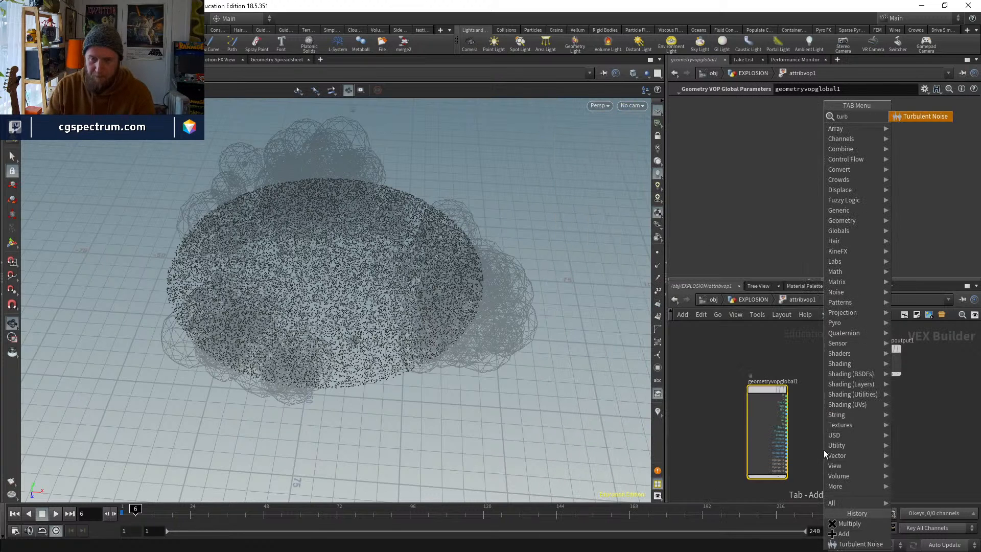
{"action": "key", "text": "Return"}
{"action": "left_click", "coordinate": [824, 449]}
{"action": "scroll", "coordinate": [819, 454], "scroll_direction": "up", "scroll_amount": 4}
{"action": "left_click_drag", "start_coordinate": [793, 467], "coordinate": [756, 335]}
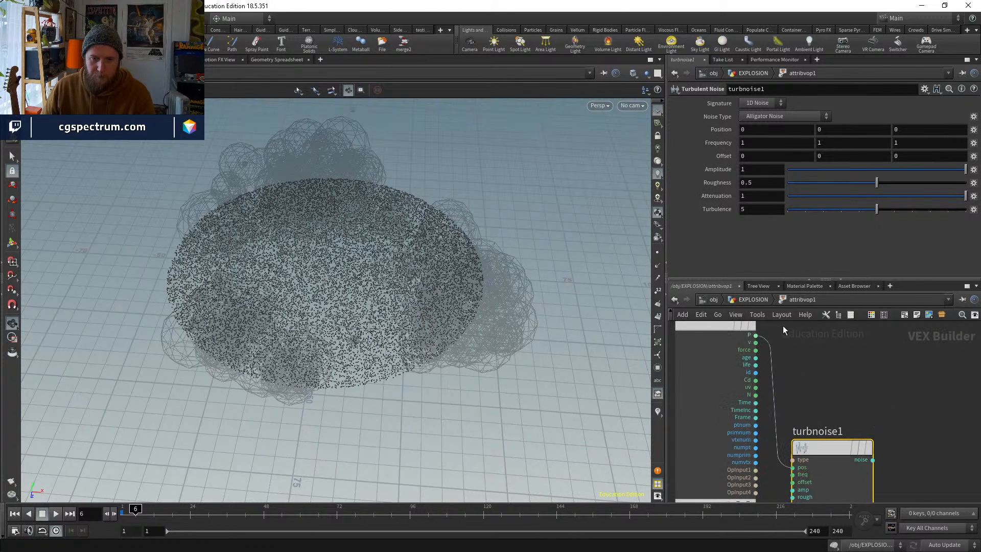
{"action": "middle_click_drag", "start_coordinate": [864, 424], "coordinate": [865, 429]}
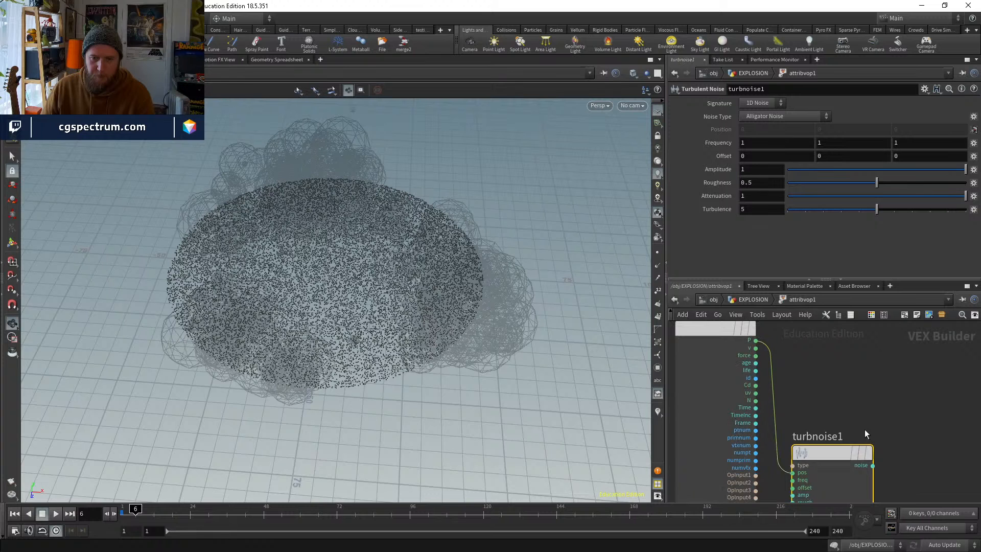
Connect the turbulent noise output to the point colour Cd and display attribvop1's result
{"action": "left_click", "coordinate": [873, 465]}
{"action": "left_click", "coordinate": [843, 369]}
{"action": "middle_click_drag", "start_coordinate": [797, 449], "coordinate": [805, 380]}
{"action": "left_click_drag", "start_coordinate": [765, 471], "coordinate": [779, 416]}
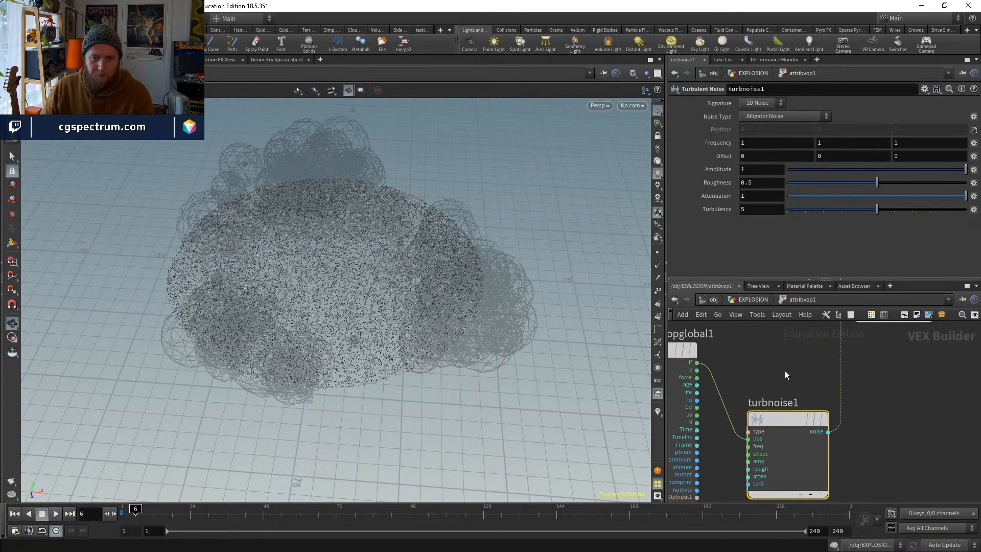
{"action": "left_click", "coordinate": [753, 300]}
{"action": "double_click", "coordinate": [797, 428]}
Set the noise to Original Perlin Noise with frequency 0.017 and roughness 0.579, and return to the EXPLOSION network
{"action": "middle_click_drag", "start_coordinate": [718, 143], "coordinate": [675, 133]}
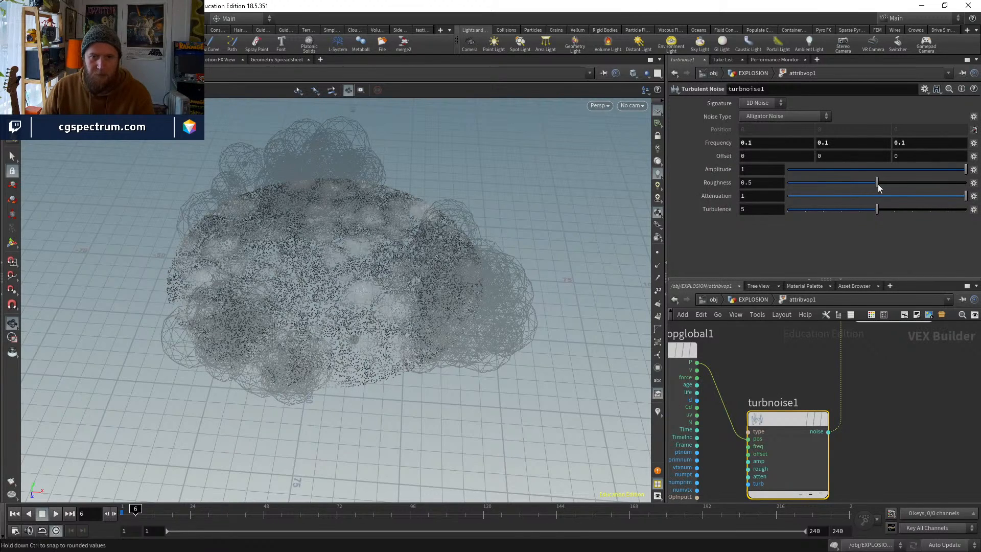
{"action": "left_click", "coordinate": [803, 116]}
{"action": "left_click", "coordinate": [786, 136]}
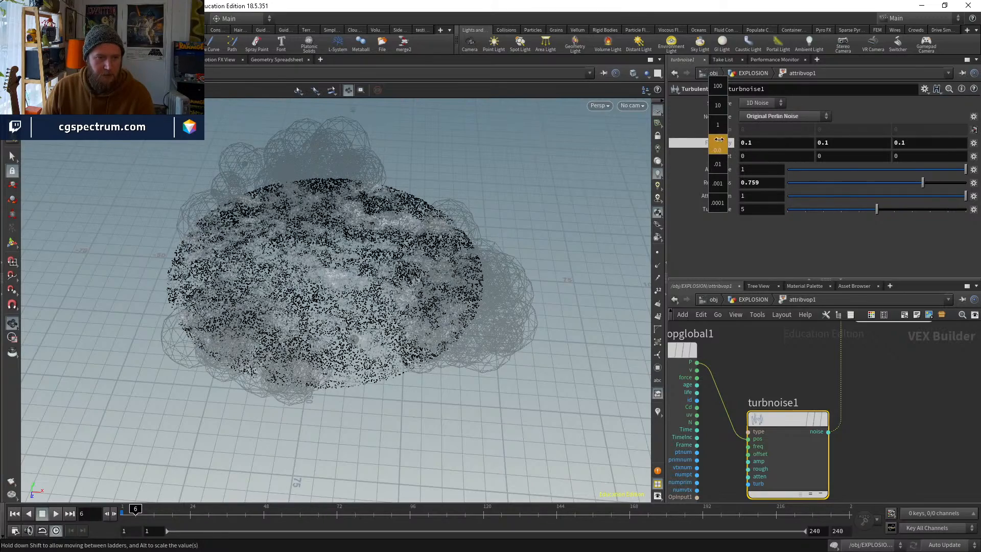
{"action": "middle_click_drag", "start_coordinate": [723, 143], "coordinate": [721, 144]}
{"action": "middle_click_drag", "start_coordinate": [719, 184], "coordinate": [300, 121]}
{"action": "middle_click_drag", "start_coordinate": [902, 385], "coordinate": [858, 366]}
{"action": "left_click_drag", "start_coordinate": [922, 183], "coordinate": [892, 189]}
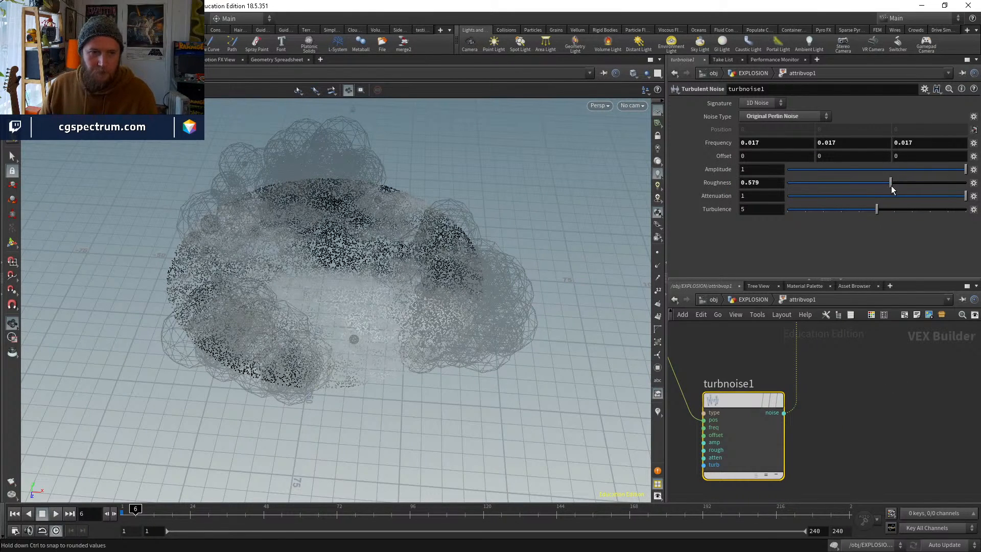
{"action": "left_click", "coordinate": [746, 299]}
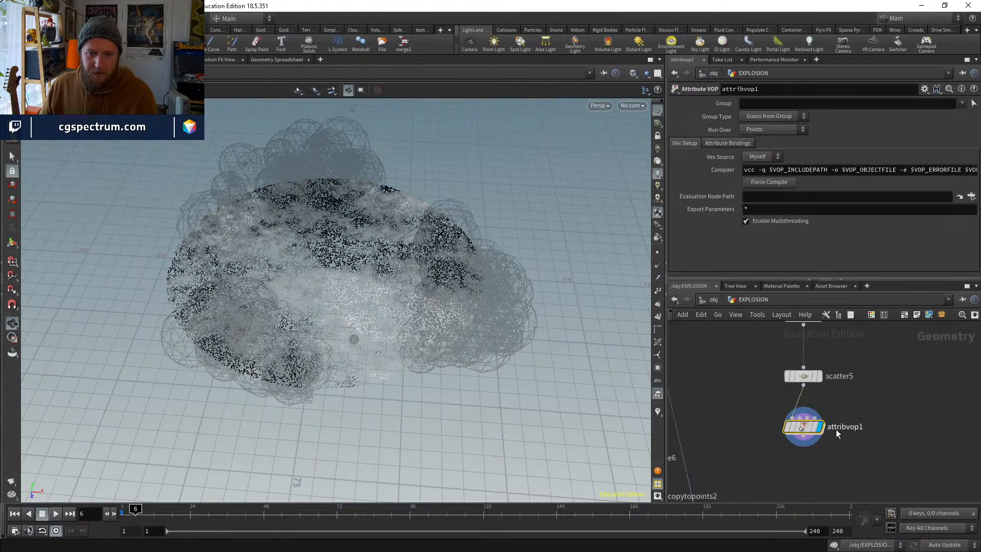
{"action": "middle_click_drag", "start_coordinate": [842, 475], "coordinate": [820, 418]}
{"action": "key", "text": "Tab"}
{"action": "type", "text": "atex"}
{"action": "key", "text": "Return"}
{"action": "left_click", "coordinate": [826, 423]}
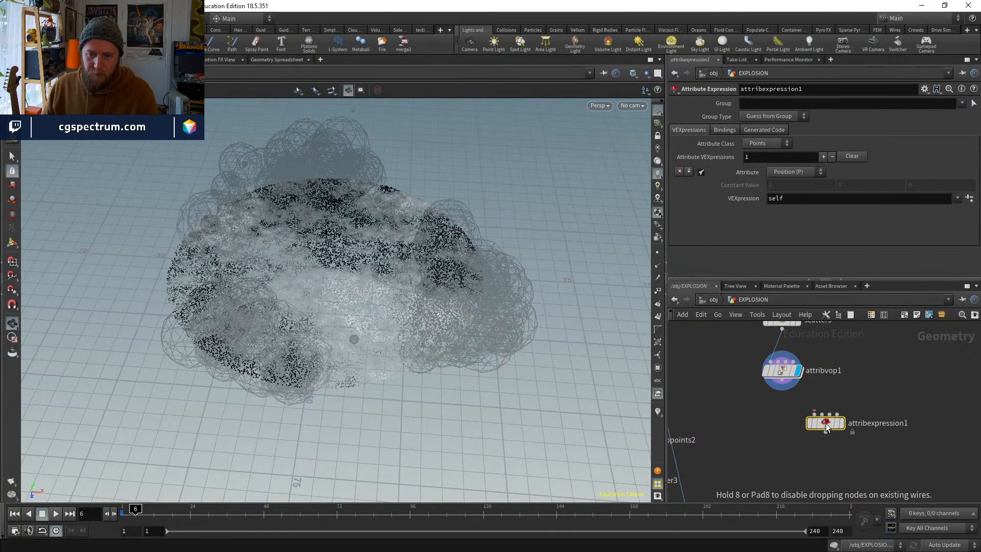
{"action": "key", "text": "Delete"}
Add an Attribute Wrangle node below attribvop1, wire attribvop1 into its first input, and display it
{"action": "key", "text": "Tab"}
{"action": "type", "text": "atwr"}
{"action": "key", "text": "Return"}
{"action": "left_click", "coordinate": [825, 424]}
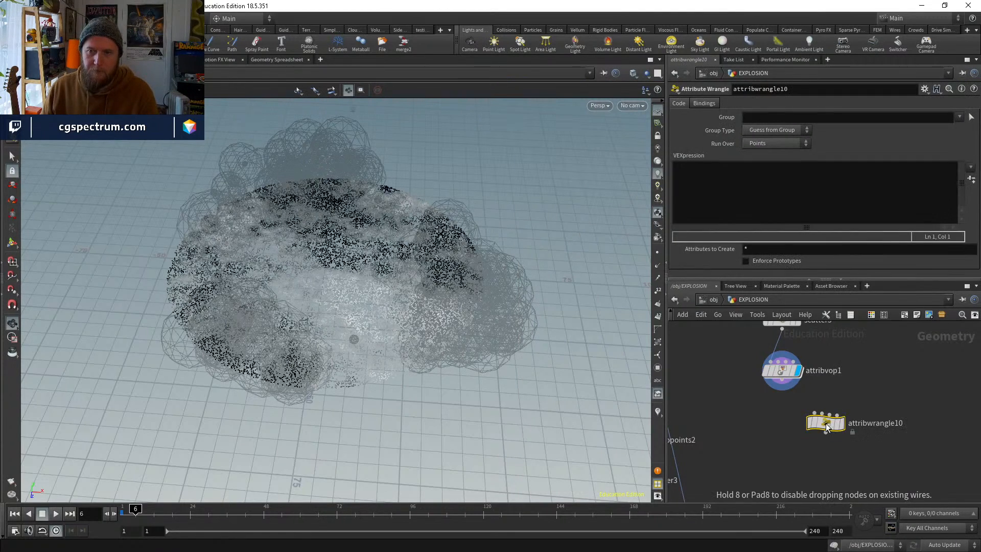
{"action": "left_click_drag", "start_coordinate": [825, 424], "coordinate": [781, 425]}
{"action": "left_click", "coordinate": [770, 414]}
{"action": "left_click", "coordinate": [781, 380]}
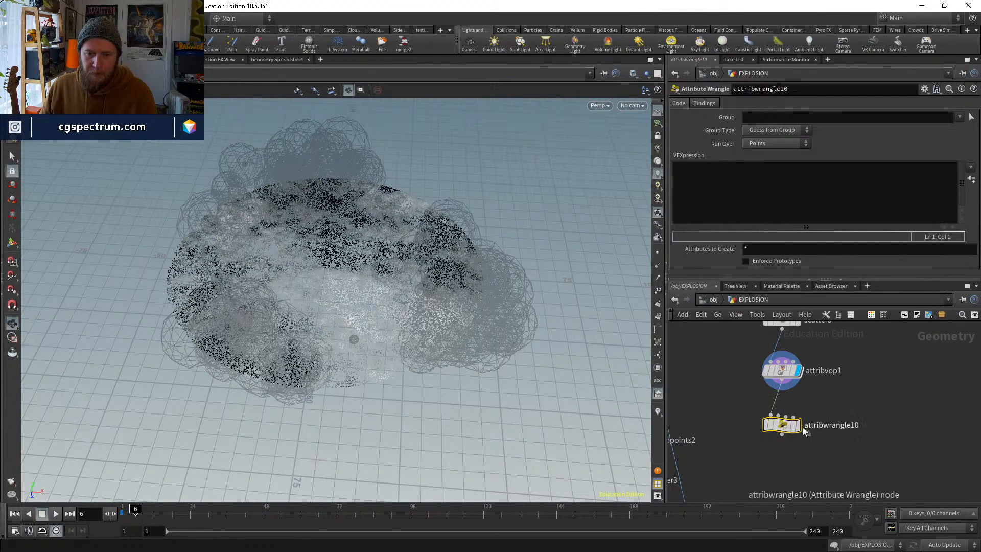
{"action": "left_click", "coordinate": [797, 425]}
{"action": "type", "text": "density="}
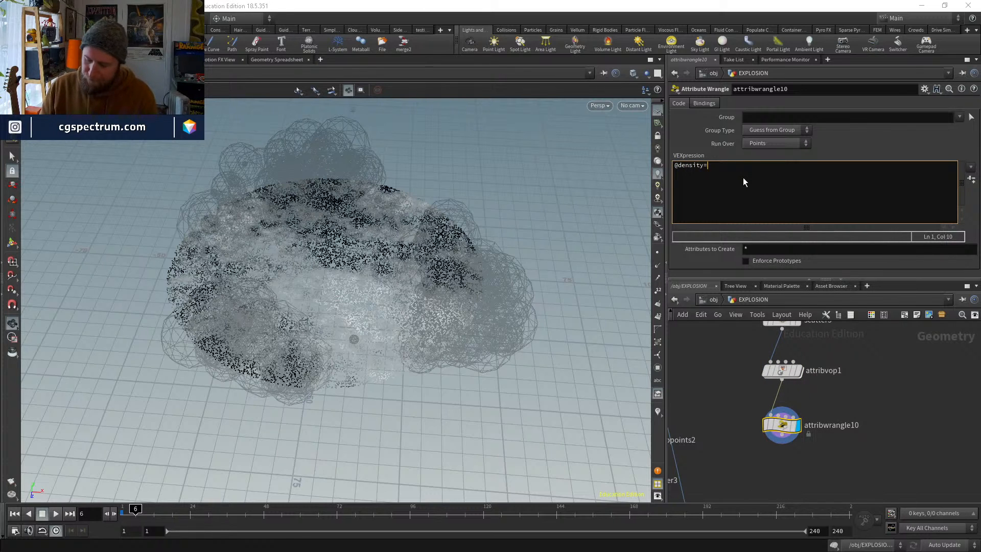
{"action": "type", "text": "@Cd.x;"}
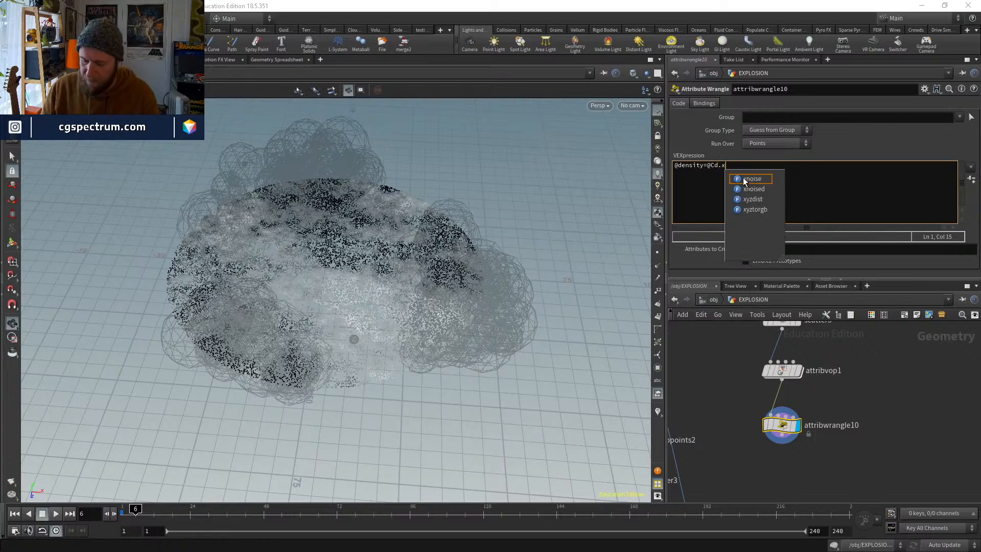
{"action": "mouse_move", "coordinate": [460, 261]}
{"action": "left_mouse_down"}
{"action": "mouse_move", "coordinate": [501, 350]}
{"action": "mouse_move", "coordinate": [451, 276]}
{"action": "left_mouse_up"}
Add a Volume Rasterize Attributes node below attribwrangle10, fed by the wrangle, and display it
{"action": "middle_click_drag", "start_coordinate": [730, 437], "coordinate": [716, 380]}
{"action": "key", "text": "Tab"}
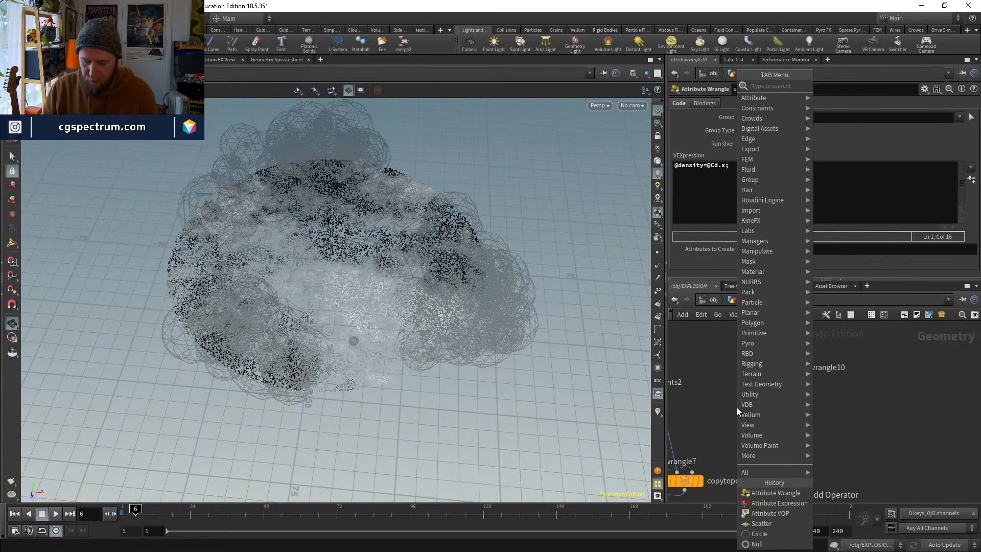
{"action": "type", "text": "volumras"}
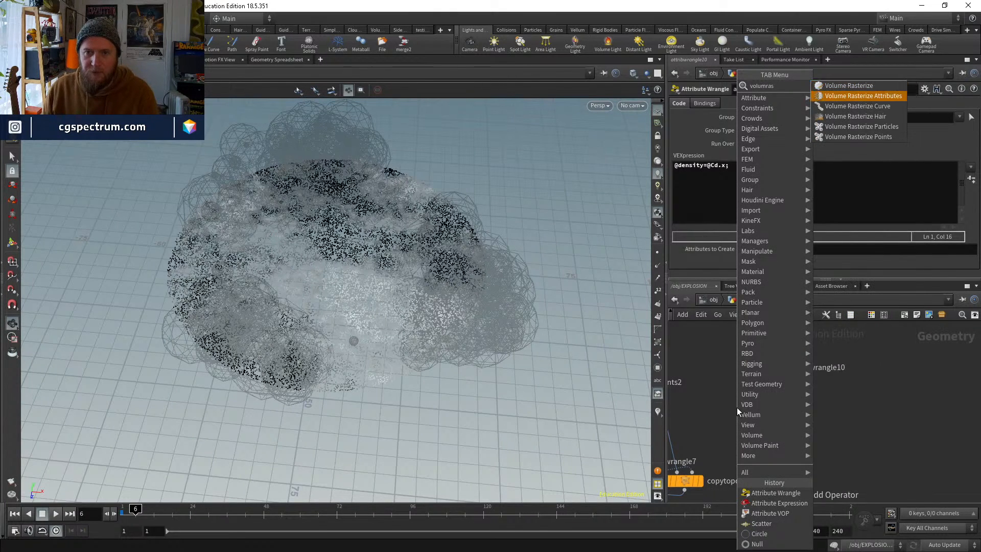
{"action": "key", "text": "Return"}
{"action": "left_click", "coordinate": [776, 431]}
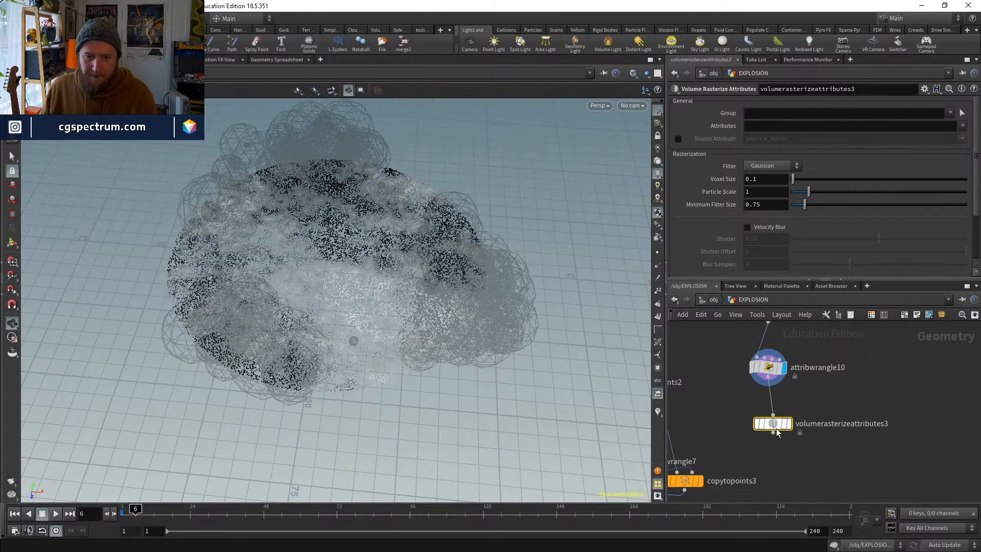
{"action": "left_click_drag", "start_coordinate": [777, 432], "coordinate": [772, 424]}
{"action": "left_click", "coordinate": [784, 416]}
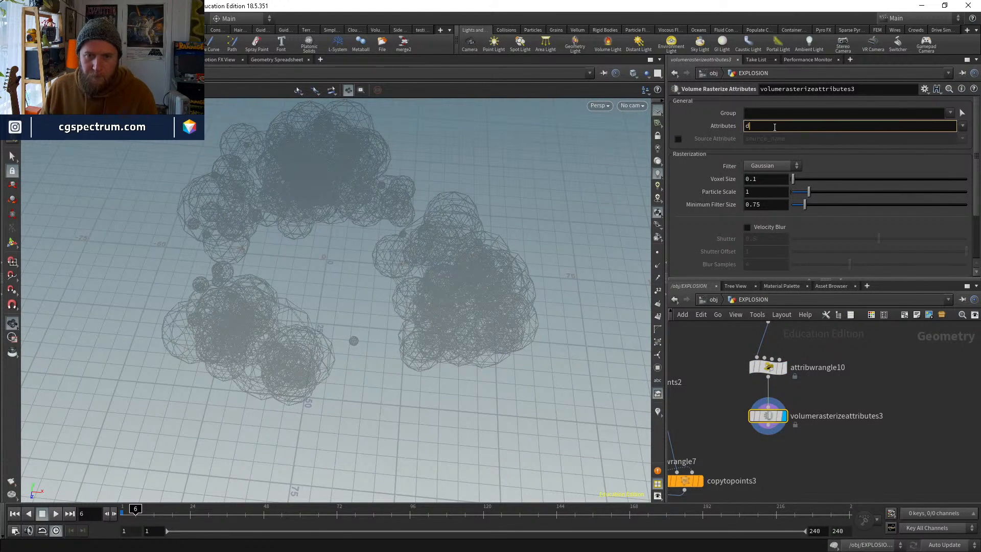
Rasterize the density attribute into a volume and view the noisy disc from above
{"action": "left_click", "coordinate": [774, 127]}
{"action": "type", "text": "density"}
{"action": "key", "text": "Return"}
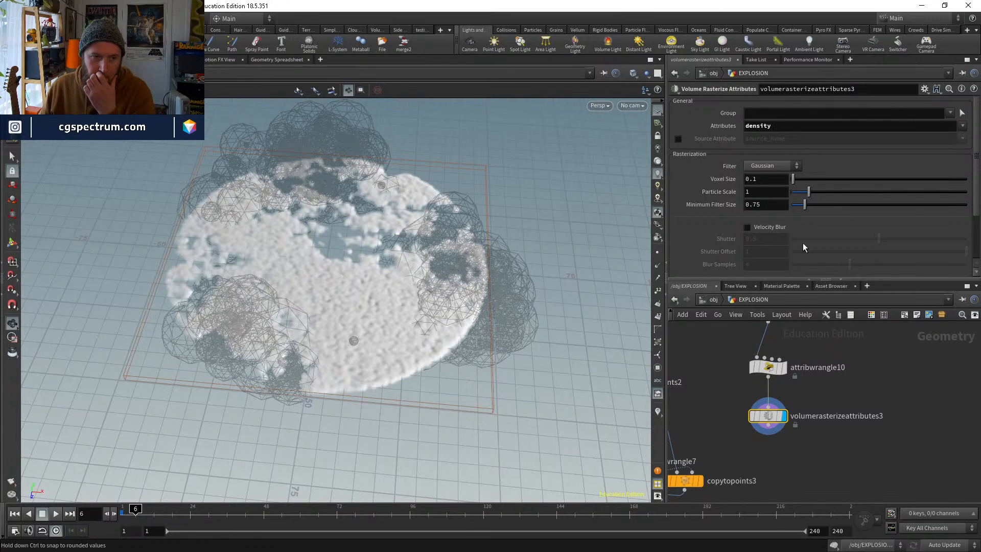
{"action": "left_click_drag", "start_coordinate": [452, 307], "coordinate": [450, 357], "text": "alt"}
Go back up the new node chain to circle1, make room below it, and display it
{"action": "middle_click_drag", "start_coordinate": [869, 358], "coordinate": [858, 435]}
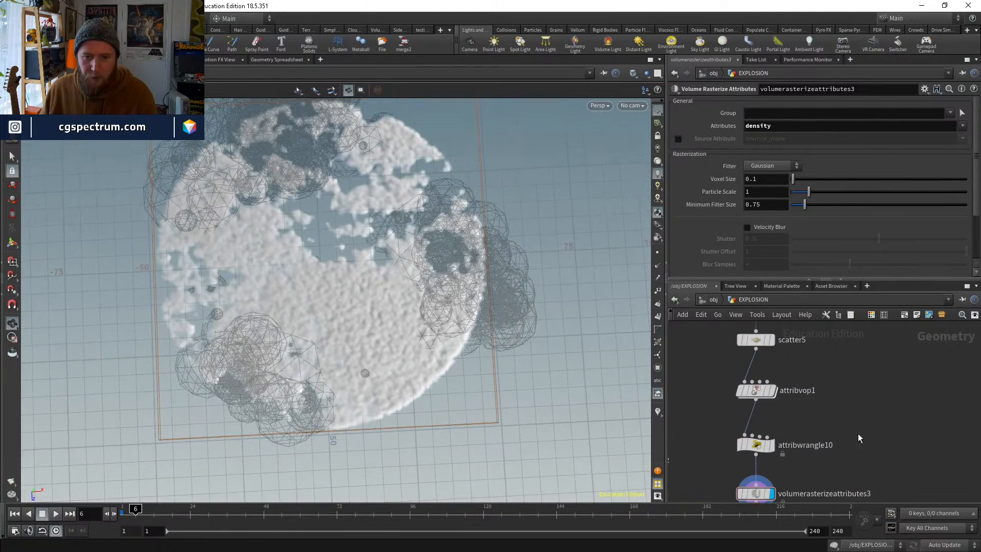
{"action": "middle_click_drag", "start_coordinate": [776, 351], "coordinate": [769, 430]}
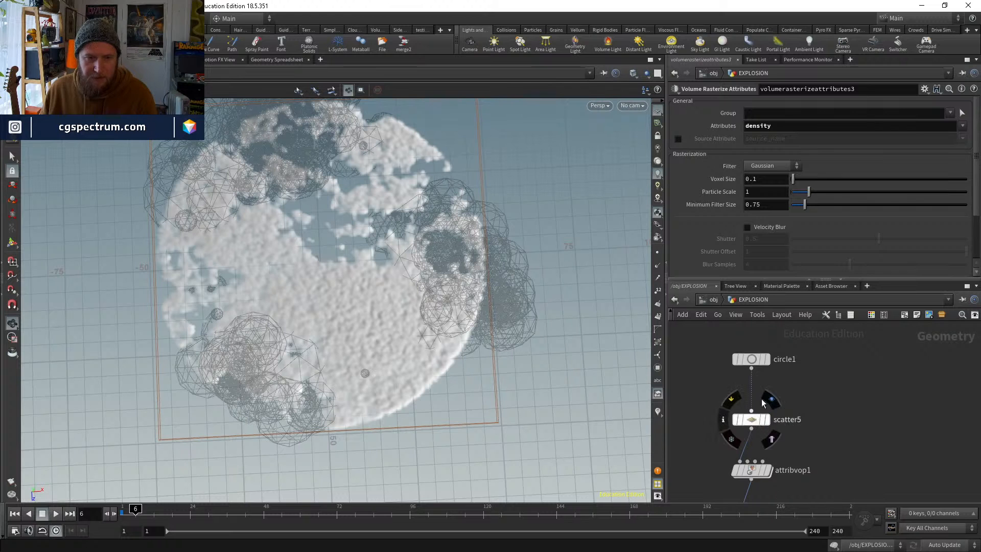
{"action": "left_click_drag", "start_coordinate": [754, 362], "coordinate": [754, 342]}
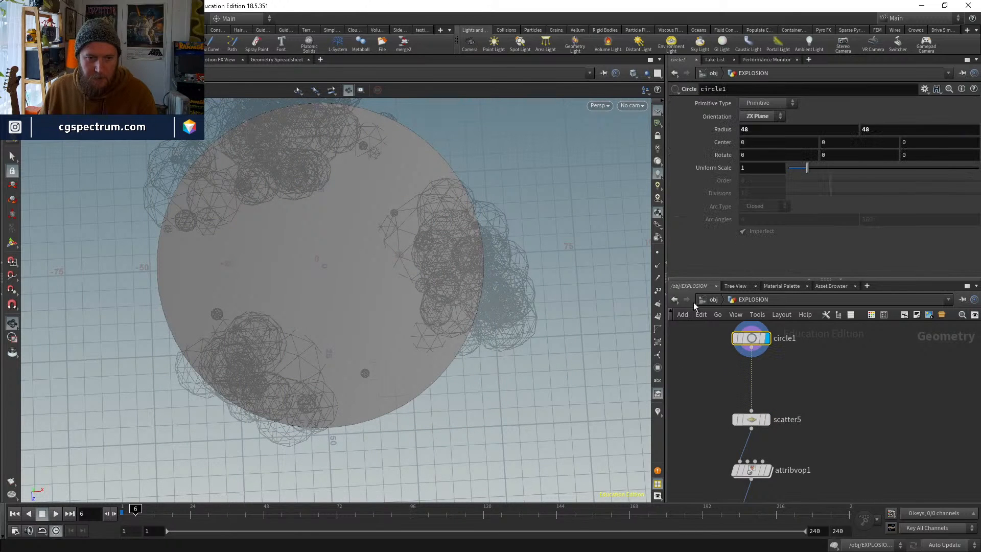
{"action": "key", "text": "Tab"}
{"action": "type", "text": "fac"}
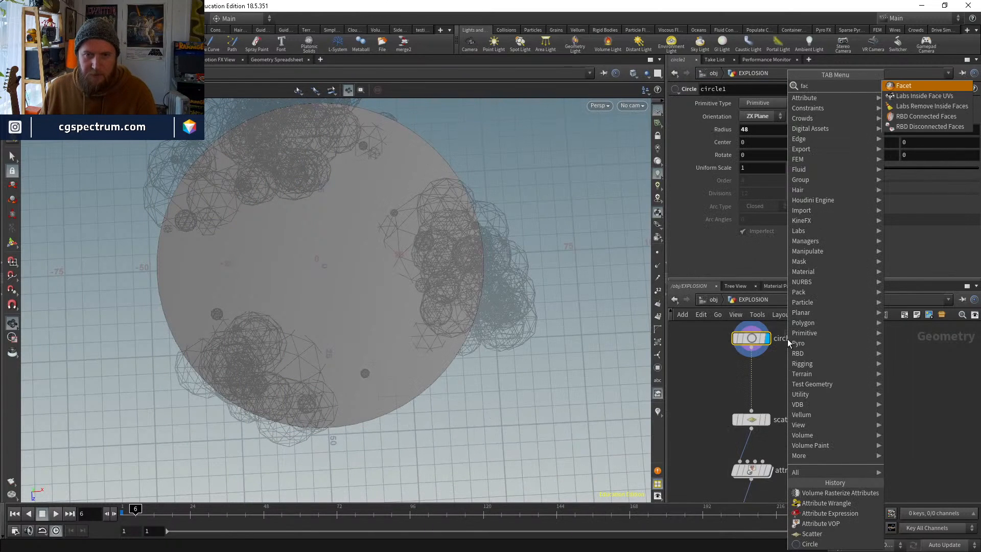
{"action": "key", "text": "Escape"}
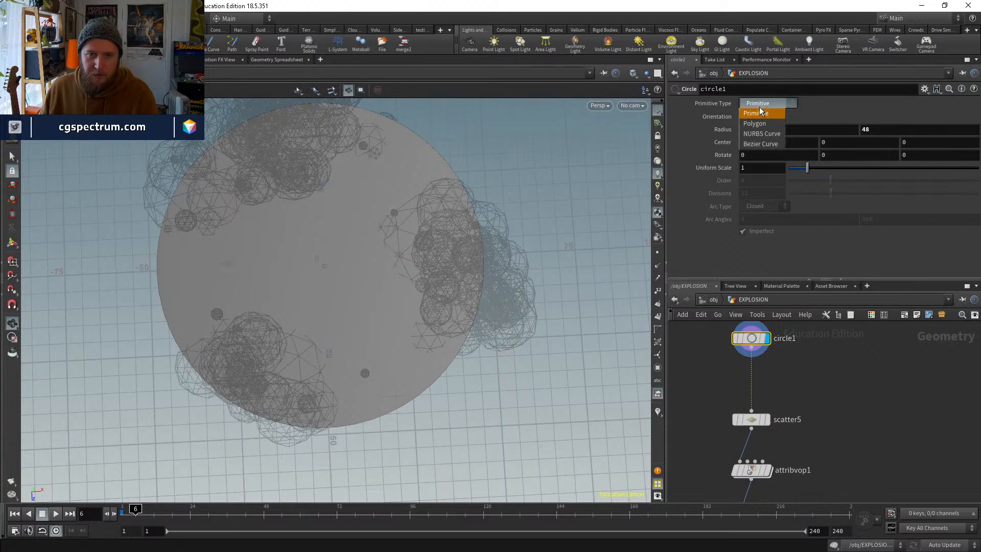
Change circle1's primitive type to Polygon and set its divisions to 50
{"action": "left_click", "coordinate": [759, 124]}
{"action": "left_click_drag", "start_coordinate": [806, 168], "coordinate": [977, 194]}
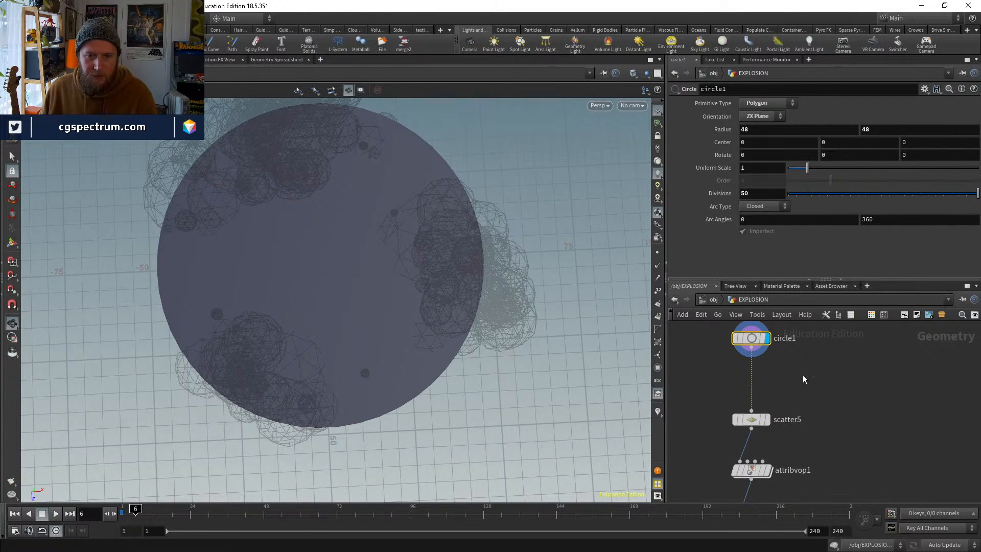
Try a Facet node between circle1 and scatter5, inspect the disc's edge, and delete the node
{"action": "key", "text": "Tab"}
{"action": "type", "text": "facet"}
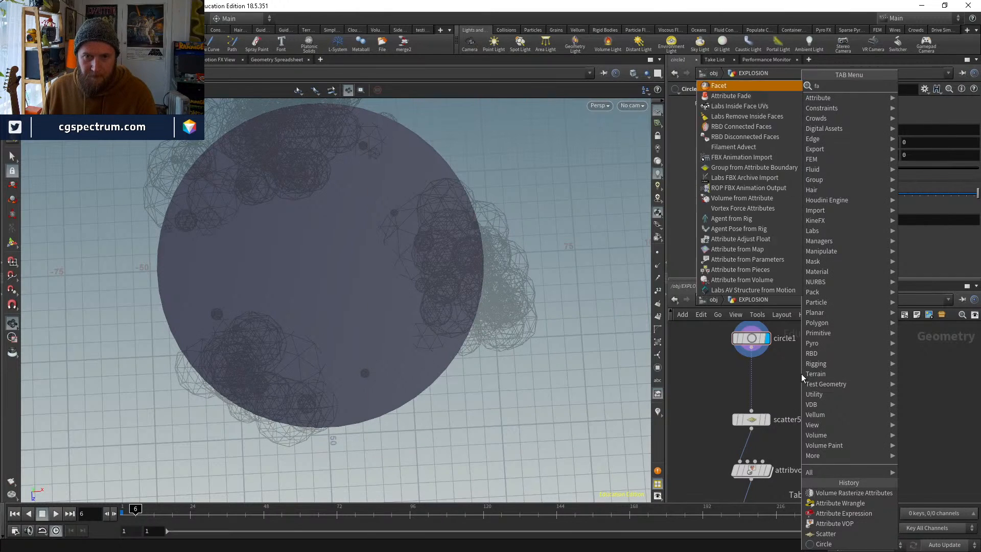
{"action": "key", "text": "Return"}
{"action": "left_click", "coordinate": [751, 375]}
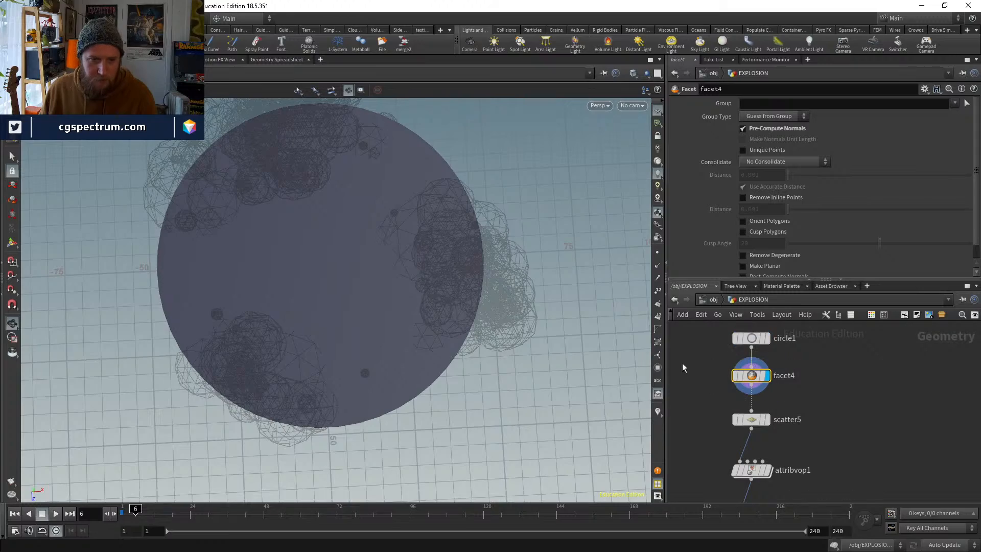
{"action": "scroll", "coordinate": [486, 313], "scroll_direction": "up", "scroll_amount": 5}
{"action": "left_click_drag", "start_coordinate": [485, 313], "coordinate": [445, 344]}
{"action": "mouse_move", "coordinate": [736, 376]}
{"action": "key", "text": "Delete"}
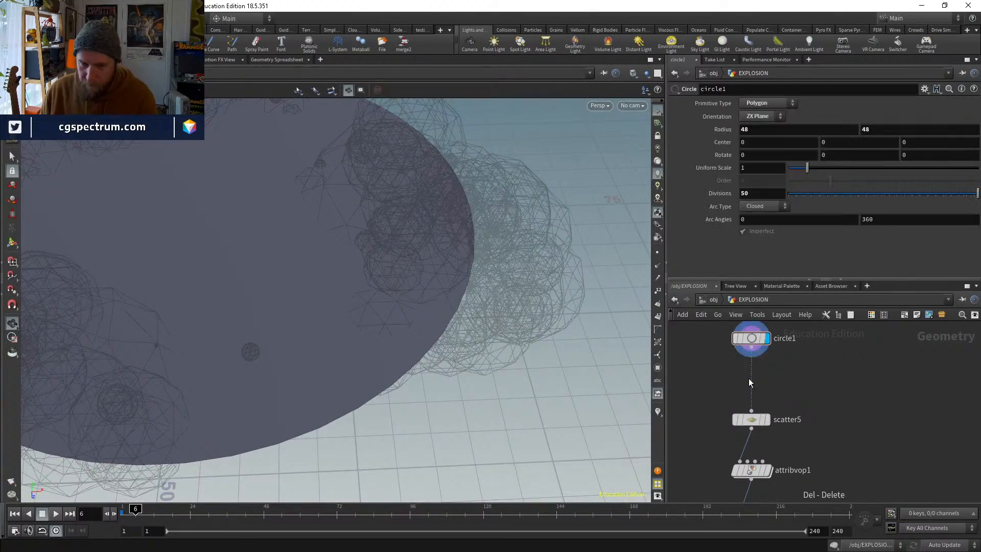
Insert an Attribute VOP node between circle1 and scatter5, display it, and go inside its network
{"action": "key", "text": "Tab"}
{"action": "key", "text": "Escape"}
{"action": "key", "text": "Tab"}
{"action": "type", "text": "atv"}
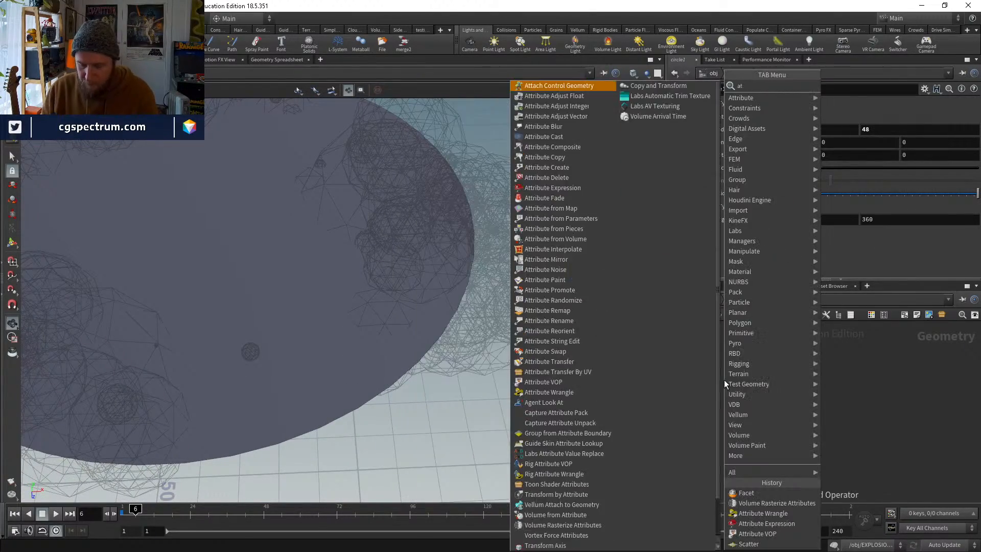
{"action": "key", "text": "Return"}
{"action": "left_click", "coordinate": [748, 383]}
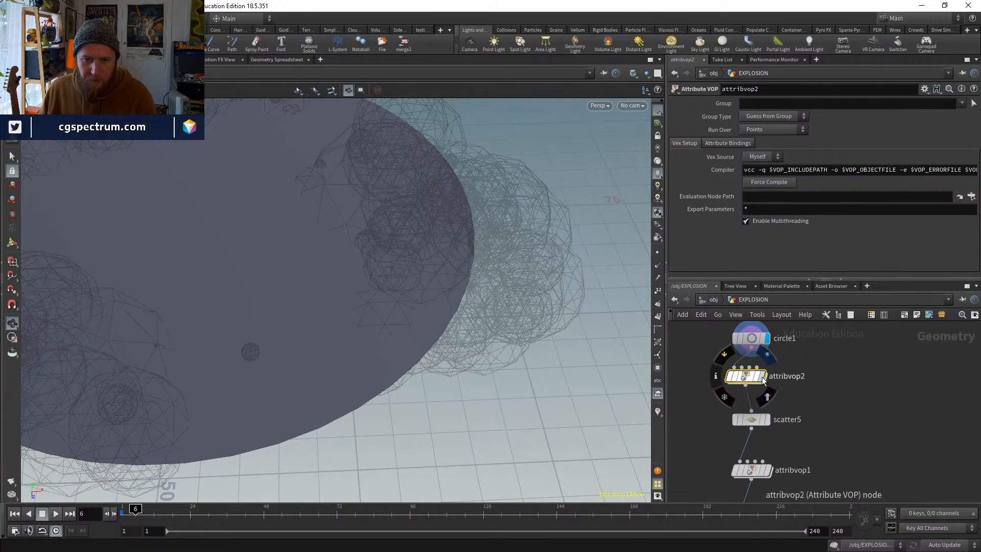
{"action": "double_click", "coordinate": [748, 379]}
Switch the viewport to wireframe shading and view the circle's outline from above
{"action": "mouse_move", "coordinate": [460, 306]}
{"action": "left_mouse_down"}
{"action": "mouse_move", "coordinate": [416, 352]}
{"action": "mouse_move", "coordinate": [383, 368]}
{"action": "left_mouse_up"}
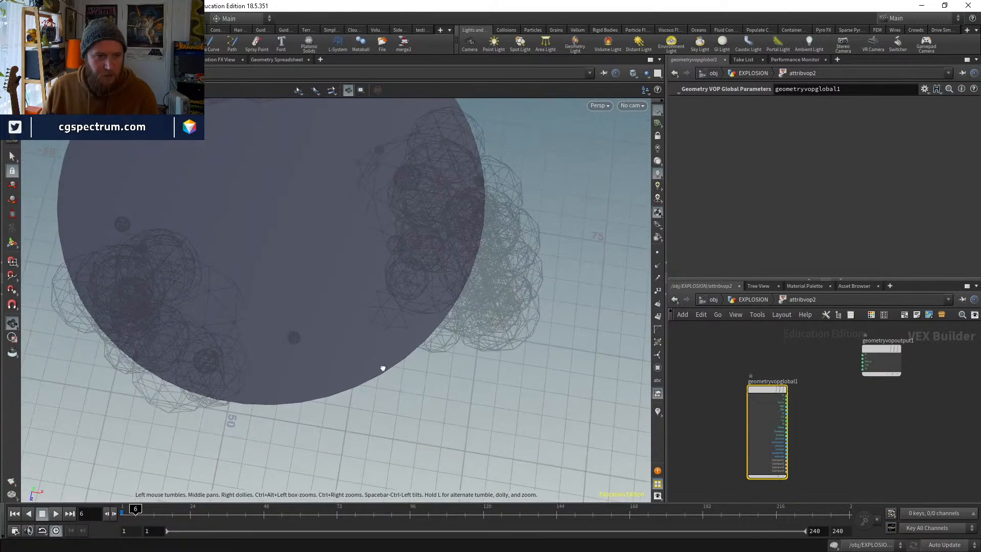
{"action": "key", "text": "w"}
{"action": "left_click_drag", "start_coordinate": [263, 201], "coordinate": [322, 296]}
{"action": "key", "text": "Tab"}
{"action": "type", "text": "sub"}
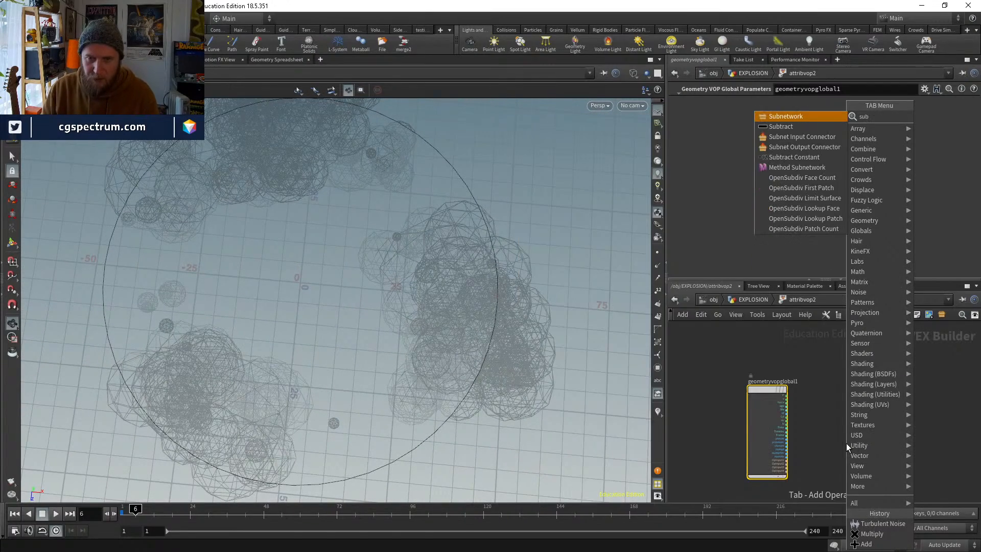
{"action": "key", "text": "Return"}
{"action": "key", "text": "Escape"}
Add a Length node inside the VOP network and feed it the global position P
{"action": "key", "text": "Tab"}
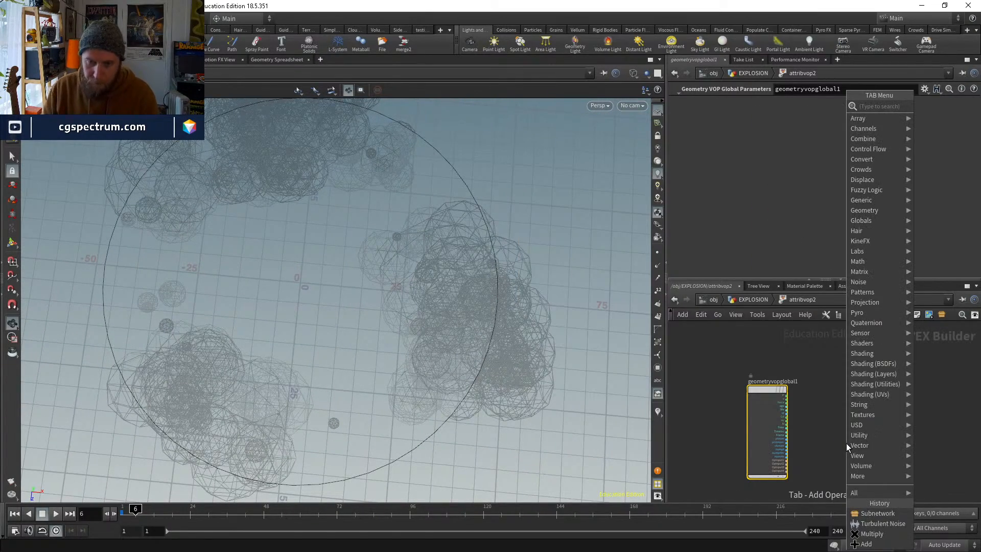
{"action": "type", "text": "leng"}
{"action": "key", "text": "Return"}
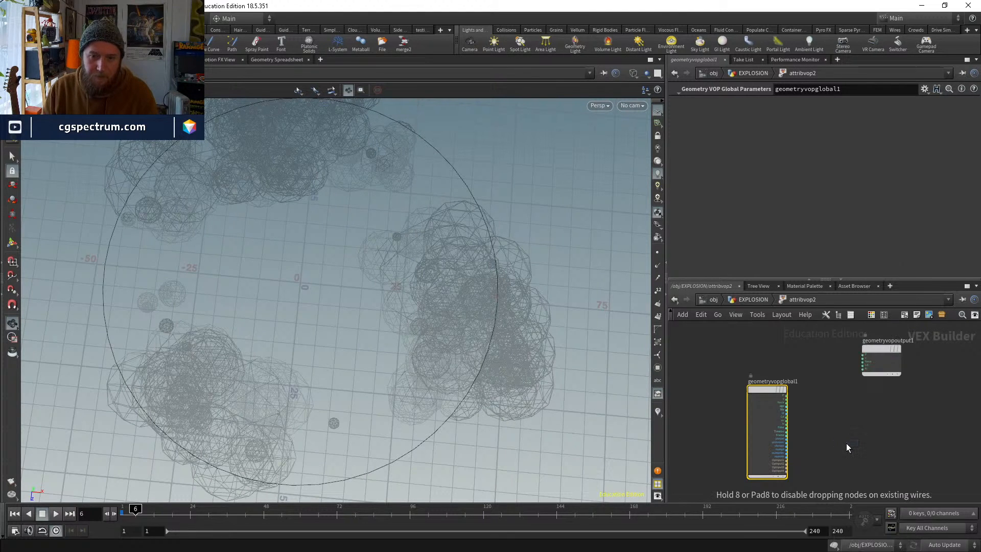
{"action": "left_click", "coordinate": [846, 443]}
{"action": "scroll", "coordinate": [826, 413], "scroll_direction": "up", "scroll_amount": 3}
{"action": "left_click", "coordinate": [814, 438]}
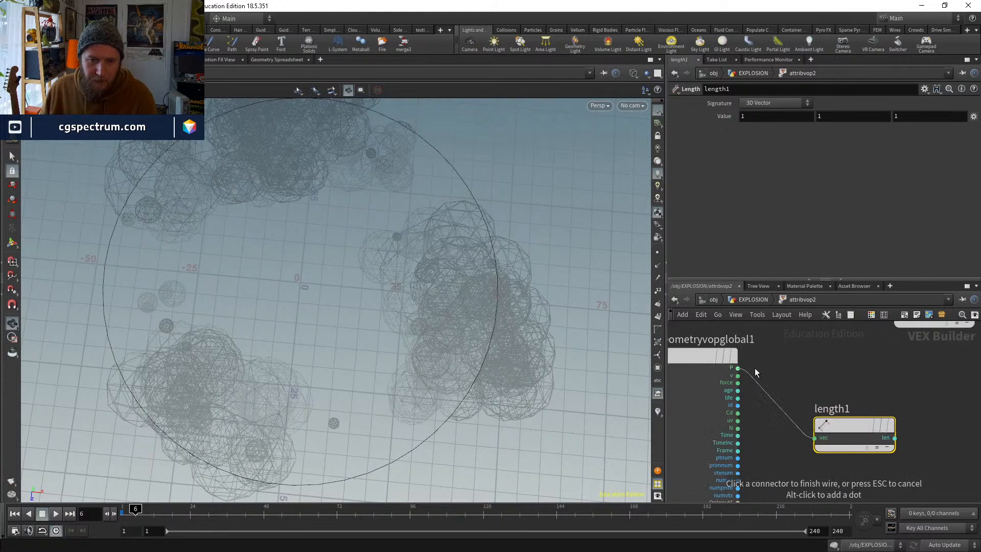
{"action": "left_click", "coordinate": [738, 368]}
Wire the Length node's output into the geometry output's N input and position the node between them
{"action": "middle_click_drag", "start_coordinate": [910, 442], "coordinate": [868, 499]}
{"action": "left_click", "coordinate": [852, 495]}
{"action": "left_click", "coordinate": [852, 371]}
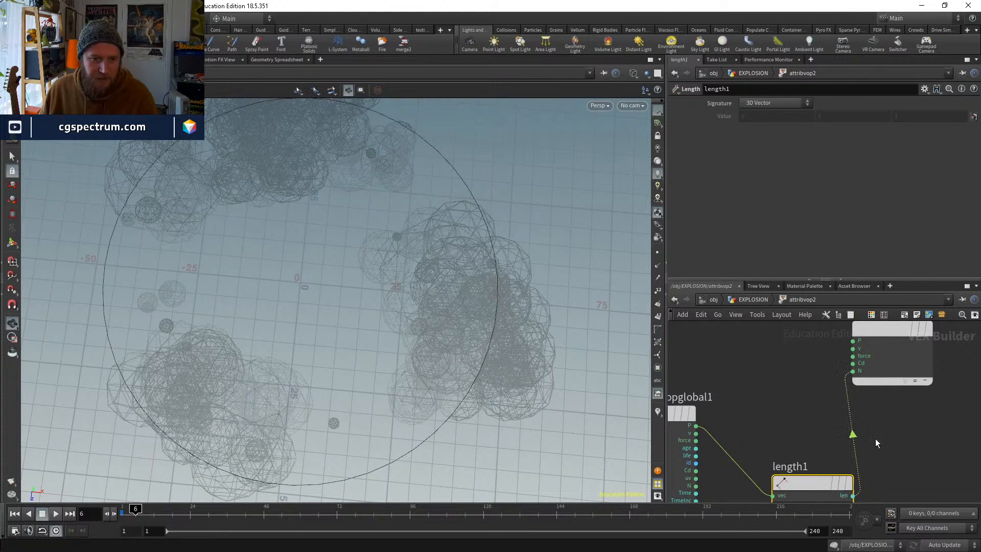
{"action": "middle_click_drag", "start_coordinate": [875, 438], "coordinate": [861, 371]}
{"action": "left_click_drag", "start_coordinate": [799, 416], "coordinate": [760, 408]}
{"action": "middle_click_drag", "start_coordinate": [854, 408], "coordinate": [861, 480]}
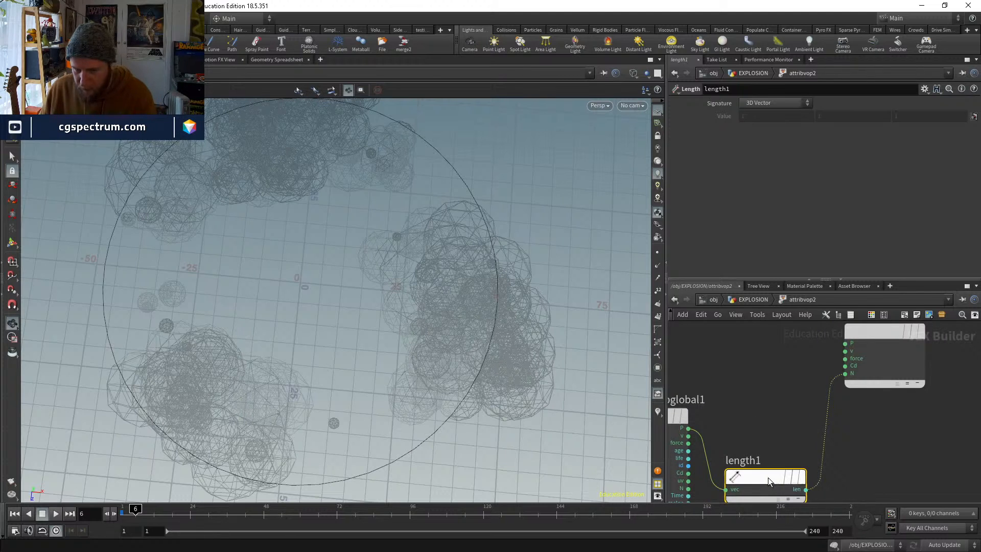
Delete the Length node so P feeds N directly, and display the circle's point normals
{"action": "key", "text": "Delete"}
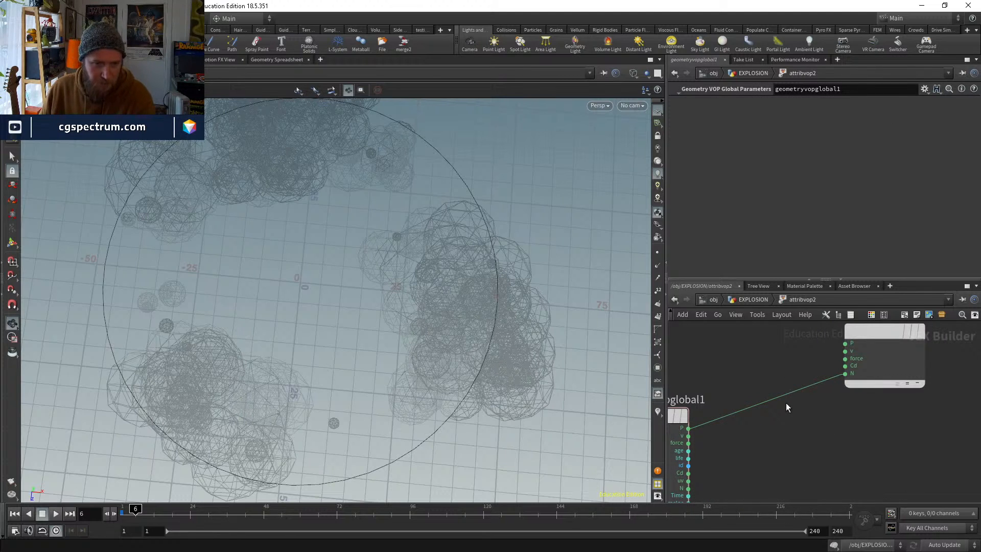
{"action": "left_click", "coordinate": [657, 269]}
{"action": "mouse_move", "coordinate": [478, 343]}
{"action": "left_mouse_down", "text": "alt"}
{"action": "mouse_move", "coordinate": [445, 243]}
{"action": "mouse_move", "coordinate": [426, 309]}
{"action": "mouse_move", "coordinate": [429, 363]}
{"action": "mouse_move", "coordinate": [437, 357]}
{"action": "mouse_move", "coordinate": [399, 271]}
{"action": "mouse_move", "coordinate": [405, 345]}
{"action": "mouse_move", "coordinate": [431, 368]}
{"action": "mouse_move", "coordinate": [483, 341]}
{"action": "left_mouse_up", "text": "alt"}
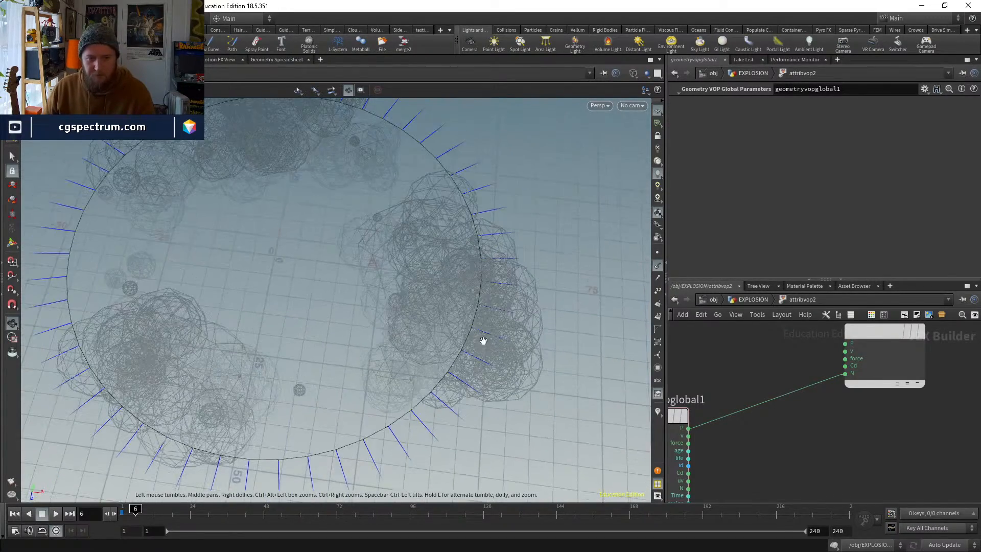
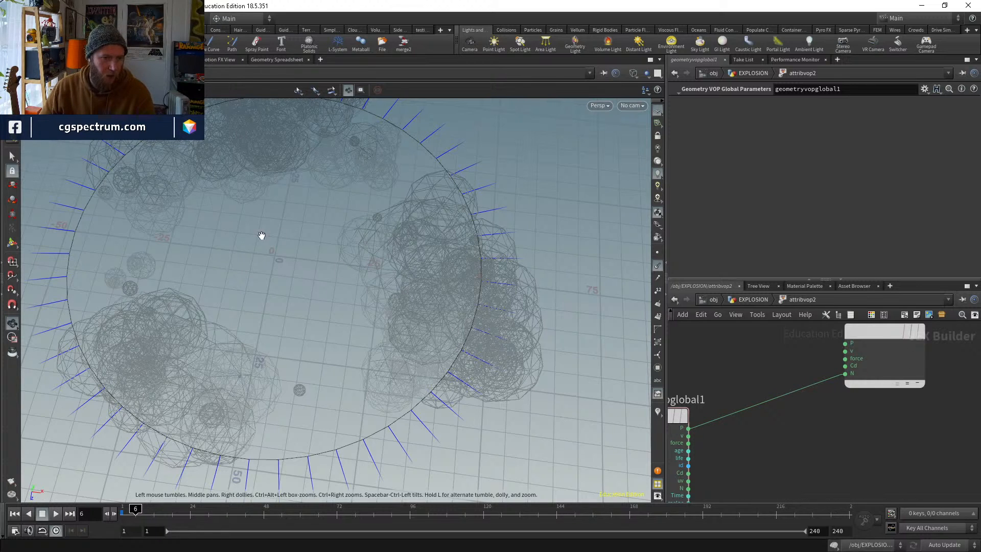
Add a Turbulent Noise node to the attribvop2 network and feed the global P into its position input
{"action": "scroll", "coordinate": [782, 438], "scroll_direction": "down", "scroll_amount": 2}
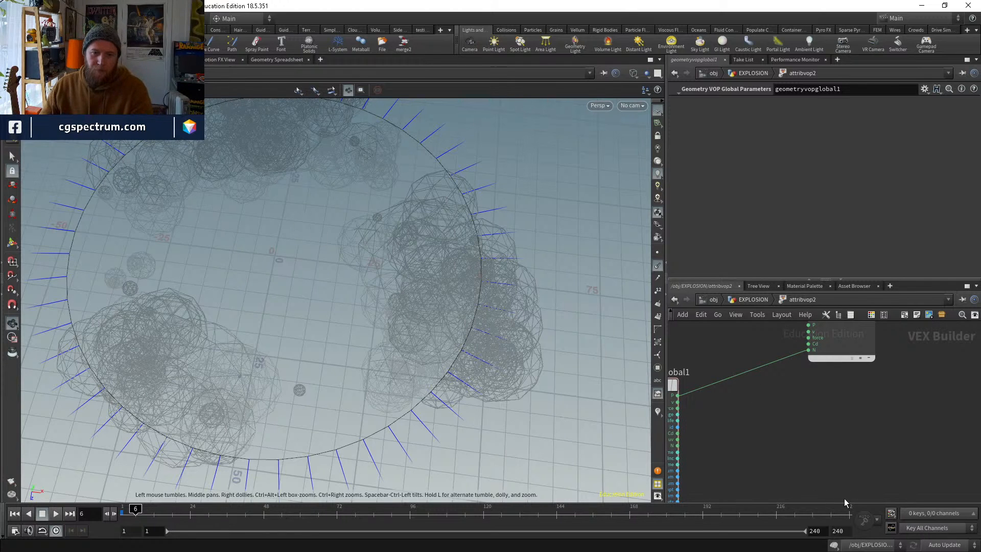
{"action": "key", "text": "Tab"}
{"action": "type", "text": "turb"}
{"action": "key", "text": "Return"}
{"action": "left_click", "coordinate": [786, 479]}
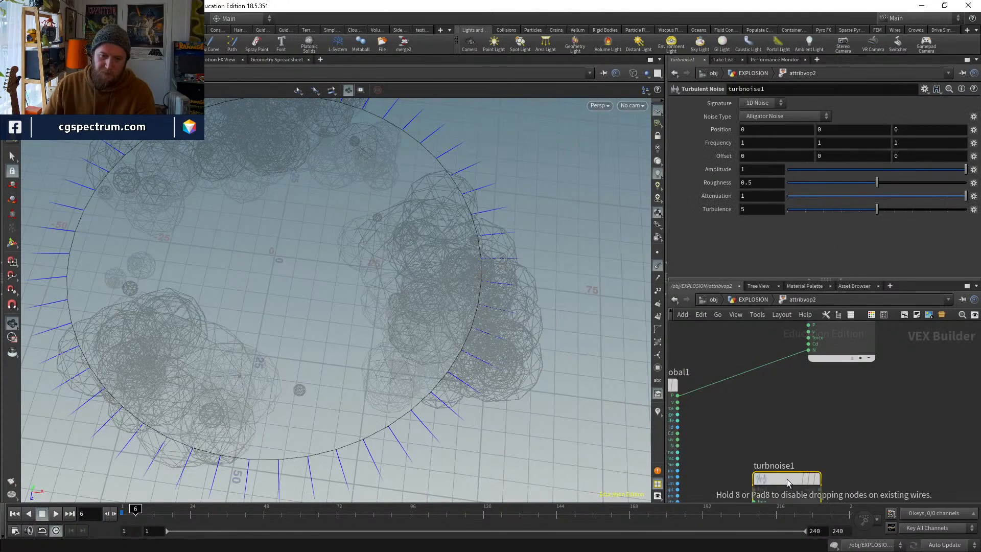
{"action": "left_click_drag", "start_coordinate": [787, 479], "coordinate": [762, 452]}
{"action": "scroll", "coordinate": [730, 465], "scroll_direction": "up", "scroll_amount": 2}
{"action": "left_click", "coordinate": [730, 473]}
{"action": "middle_click_drag", "start_coordinate": [712, 438], "coordinate": [776, 474]}
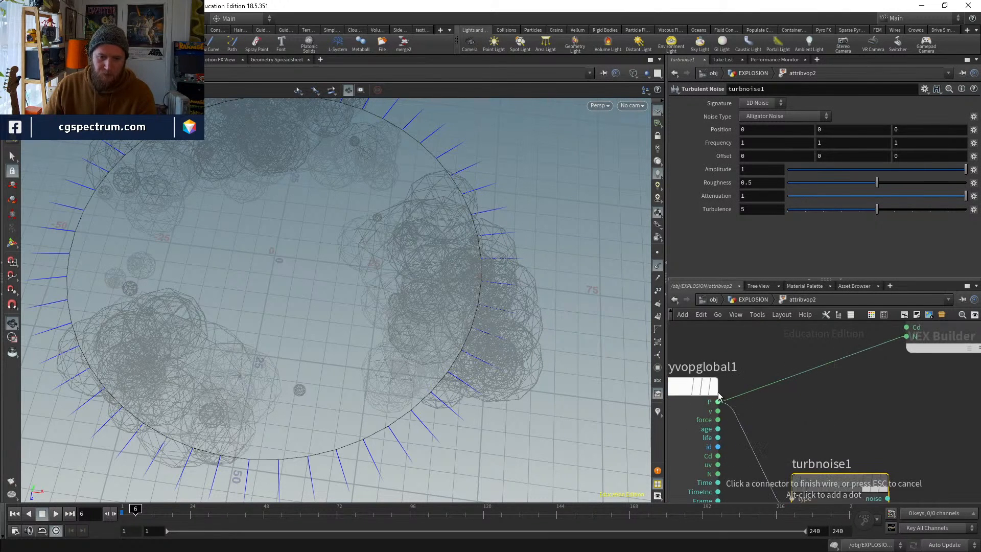
{"action": "left_click", "coordinate": [718, 399]}
{"action": "scroll", "coordinate": [782, 419], "scroll_direction": "down", "scroll_amount": 3}
{"action": "left_click_drag", "start_coordinate": [810, 459], "coordinate": [802, 471]}
Insert a Multiply node into the wire between the global P and the output's N
{"action": "middle_click_drag", "start_coordinate": [784, 432], "coordinate": [702, 412]}
{"action": "scroll", "coordinate": [818, 398], "scroll_direction": "up", "scroll_amount": 1}
{"action": "middle_click_drag", "start_coordinate": [817, 397], "coordinate": [794, 431]}
{"action": "left_click_drag", "start_coordinate": [765, 341], "coordinate": [862, 341]}
{"action": "type", "text": "mul"}
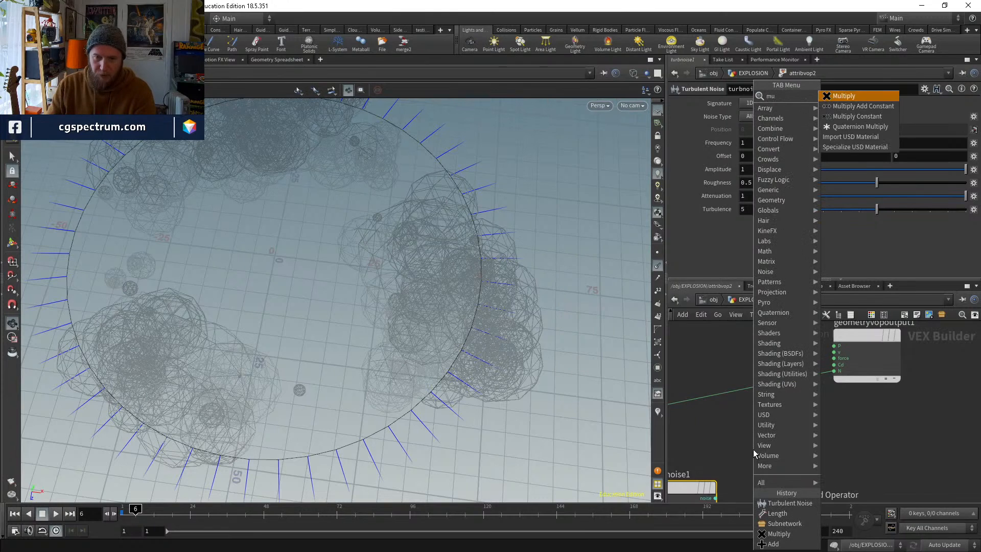
{"action": "key", "text": "Return"}
{"action": "left_click", "coordinate": [762, 393]}
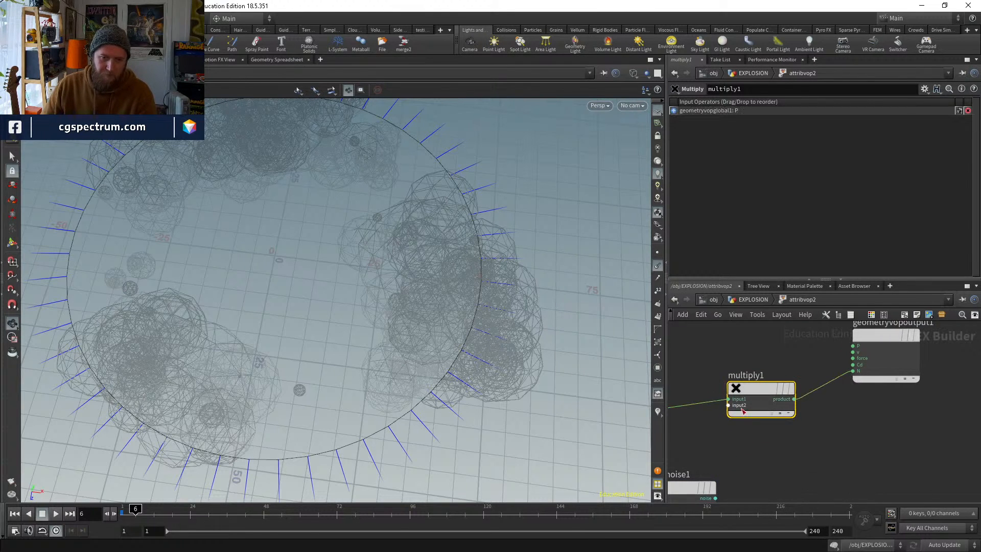
Connect the Turbulent Noise output to the second input of the Multiply node
{"action": "left_click", "coordinate": [729, 405]}
{"action": "middle_click_drag", "start_coordinate": [775, 473], "coordinate": [783, 432]}
{"action": "left_click", "coordinate": [724, 455]}
{"action": "middle_click_drag", "start_coordinate": [730, 457], "coordinate": [801, 445]}
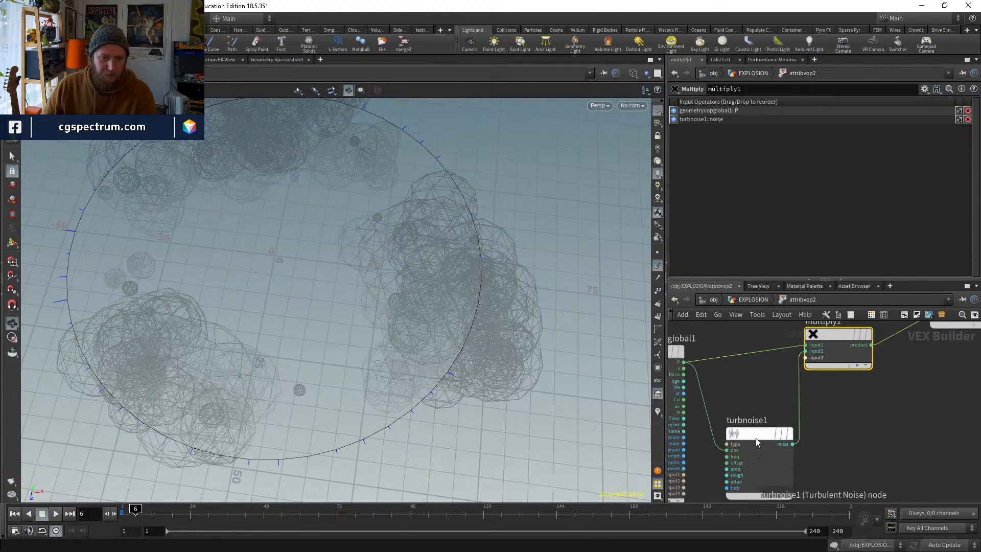
Set the Turbulent Noise frequency uniformly to 0.356
{"action": "left_click", "coordinate": [756, 437]}
{"action": "key", "text": "w"}
{"action": "key", "text": "w"}
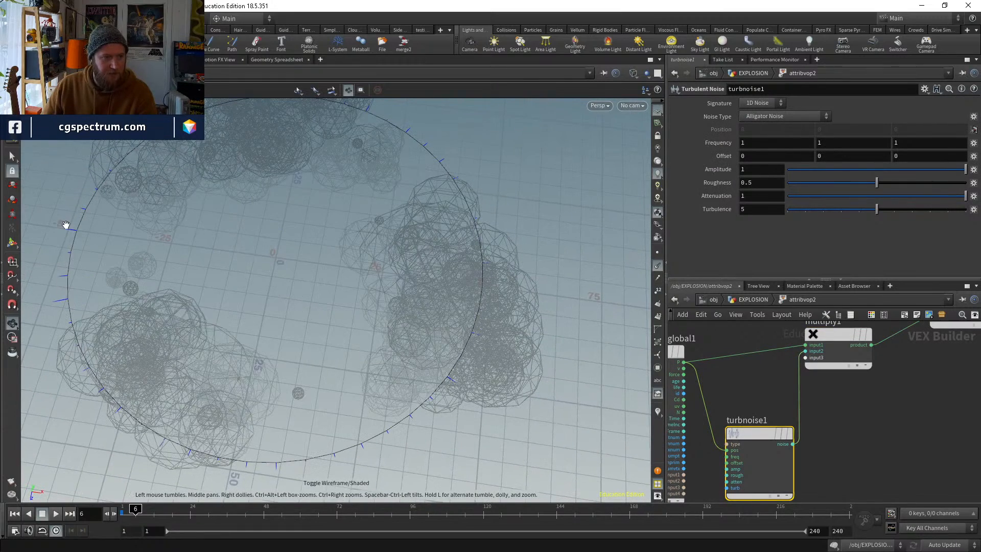
{"action": "middle_click_drag", "start_coordinate": [716, 143], "coordinate": [839, 141]}
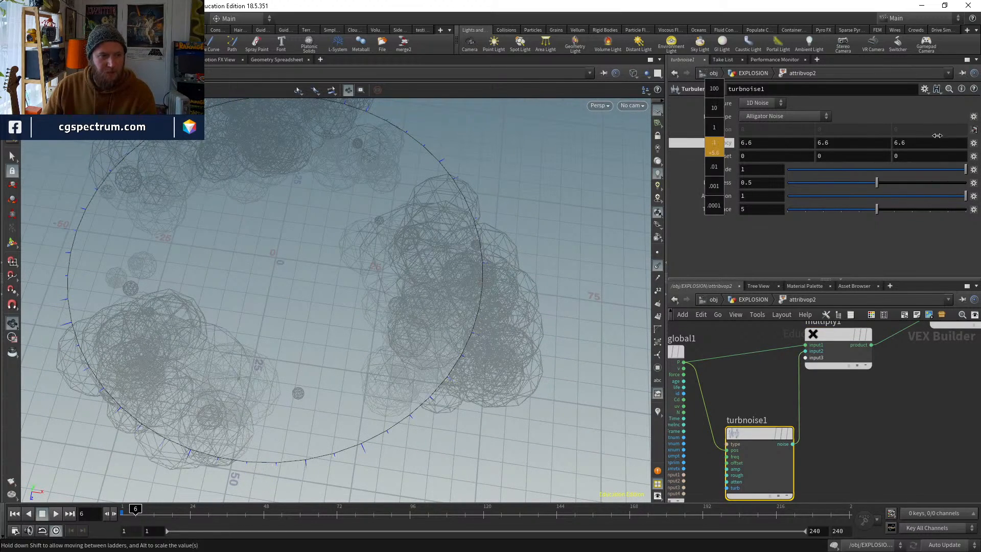
{"action": "middle_click_drag", "start_coordinate": [768, 136], "coordinate": [574, 170]}
{"action": "middle_click_drag", "start_coordinate": [718, 143], "coordinate": [725, 156]}
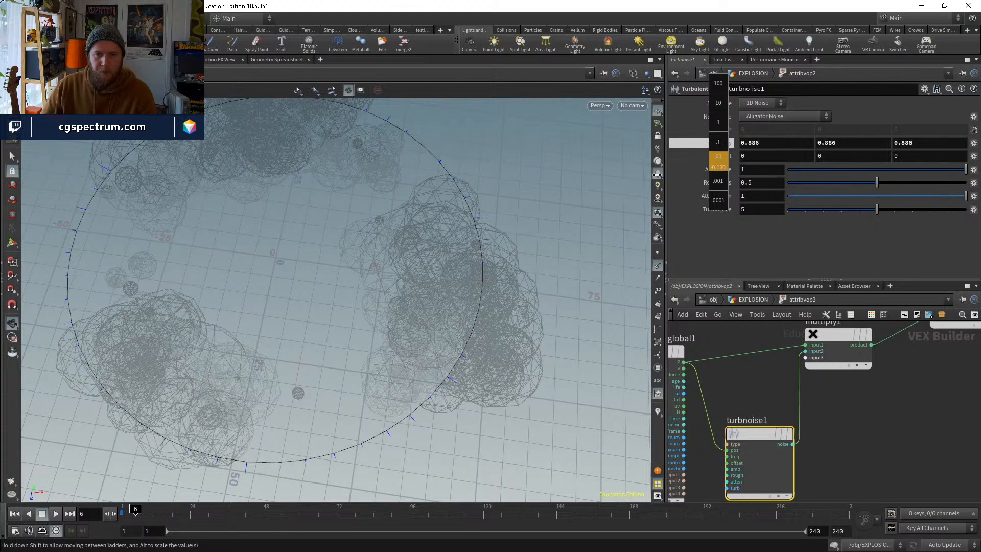
{"action": "middle_click_drag", "start_coordinate": [658, 175], "coordinate": [594, 165]}
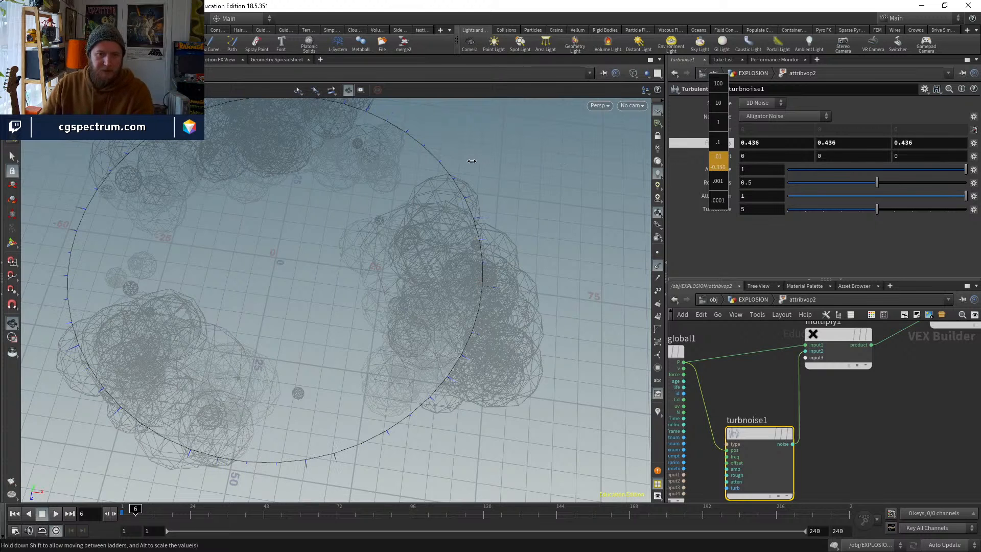
{"action": "middle_click_drag", "start_coordinate": [445, 162], "coordinate": [445, 162]}
Insert a Fit Range node into the wire between the Turbulent Noise and Multiply nodes
{"action": "key", "text": "Tab"}
{"action": "type", "text": "fit"}
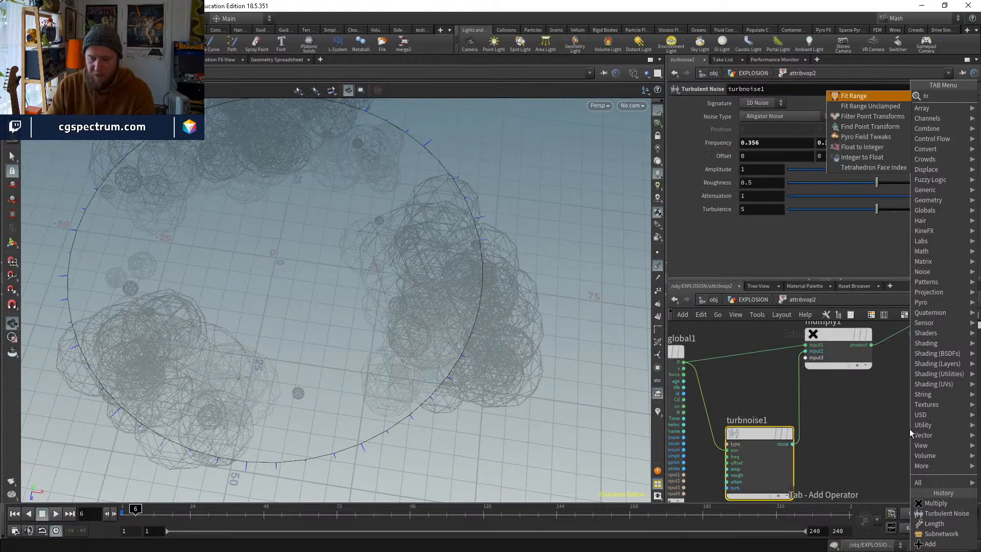
{"action": "key", "text": "Return"}
{"action": "left_click_drag", "start_coordinate": [909, 428], "coordinate": [783, 373]}
Set the Fit Range node's Destination Min to 0.212 and Destination Max to 2
{"action": "left_click_drag", "start_coordinate": [848, 143], "coordinate": [825, 143]}
{"action": "double_click", "coordinate": [769, 155]}
{"action": "type", "text": "2"}
{"action": "key", "text": "Return"}
Place an Add node near the geometry output and wire the global P into its first input
{"action": "scroll", "coordinate": [863, 376], "scroll_direction": "down", "scroll_amount": 2}
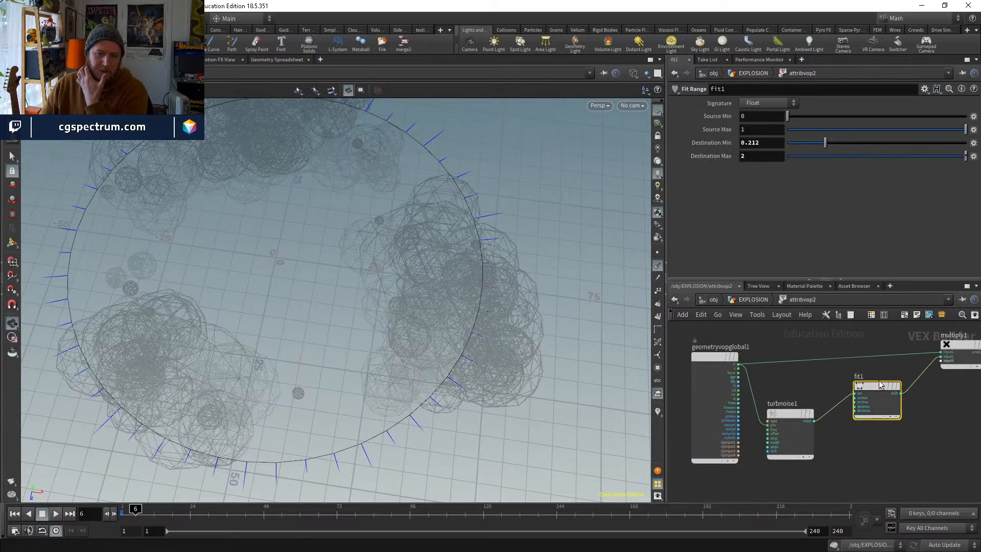
{"action": "scroll", "coordinate": [871, 395], "scroll_direction": "down", "scroll_amount": 2}
{"action": "left_click_drag", "start_coordinate": [871, 394], "coordinate": [814, 415]}
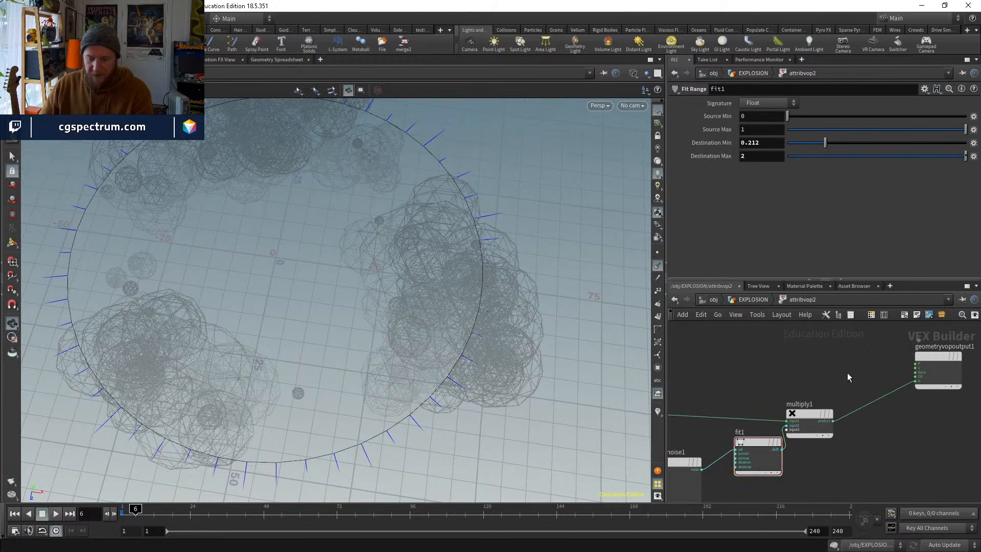
{"action": "key", "text": "Tab"}
{"action": "type", "text": "add"}
{"action": "key", "text": "Return"}
{"action": "left_click", "coordinate": [848, 377]}
{"action": "left_click", "coordinate": [823, 377]}
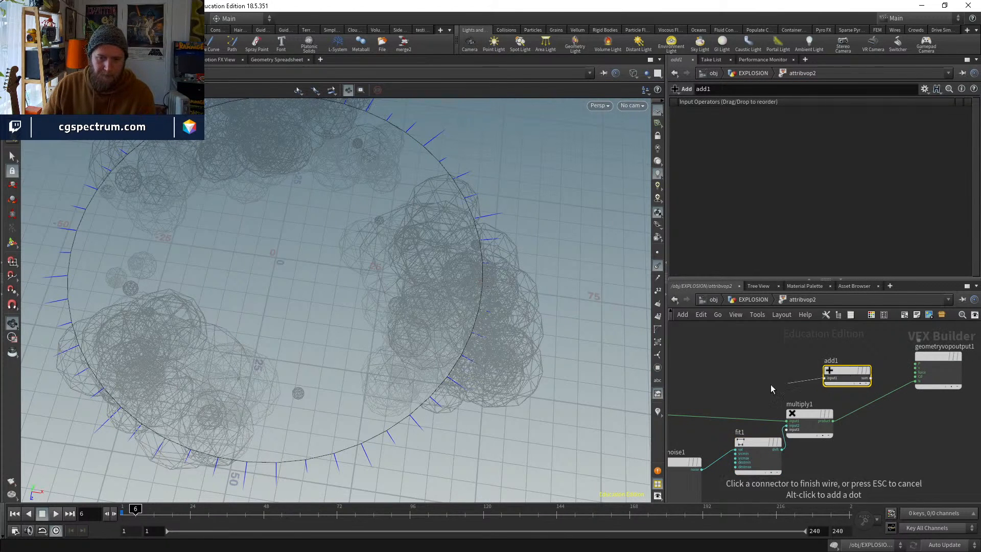
{"action": "middle_click_drag", "start_coordinate": [771, 388], "coordinate": [870, 370]}
{"action": "left_click", "coordinate": [725, 393]}
{"action": "left_click", "coordinate": [923, 363]}
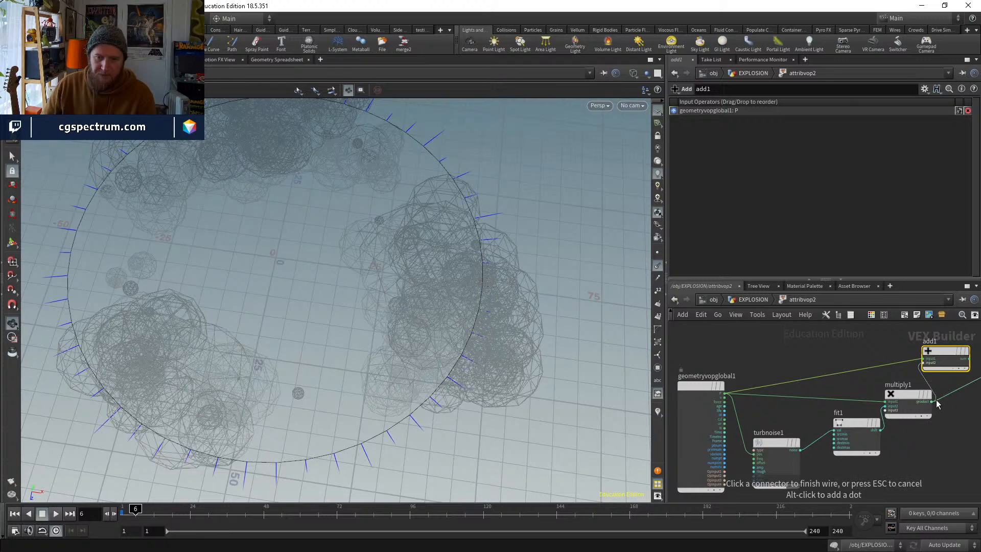
Wire the Multiply product into the Add node's second input and route the sum to the output's P instead of N
{"action": "left_click", "coordinate": [932, 401]}
{"action": "middle_click_drag", "start_coordinate": [937, 399], "coordinate": [823, 444]}
{"action": "left_click", "coordinate": [854, 403]}
{"action": "left_click", "coordinate": [900, 407]}
{"action": "left_click_drag", "start_coordinate": [836, 395], "coordinate": [842, 385]}
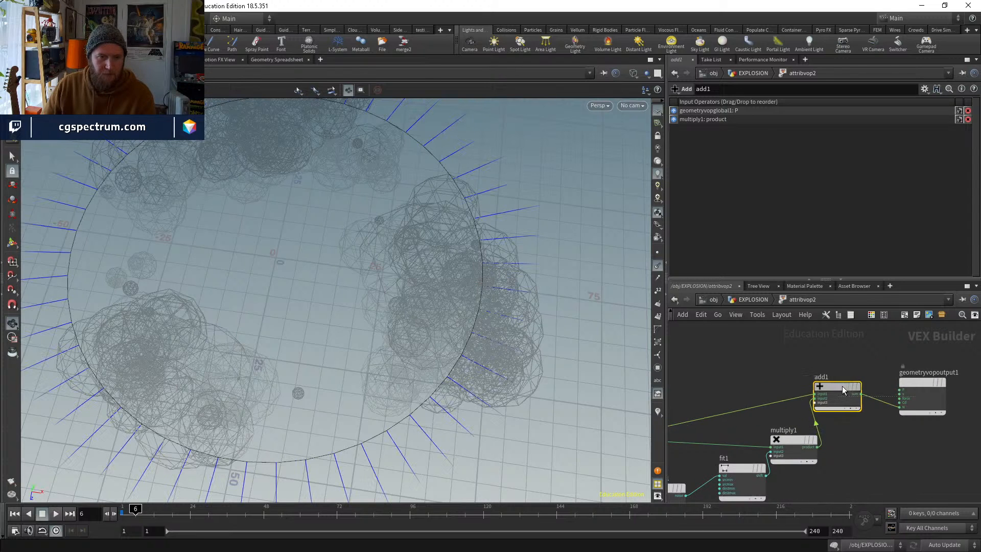
{"action": "left_click", "coordinate": [899, 407]}
{"action": "left_click", "coordinate": [899, 389]}
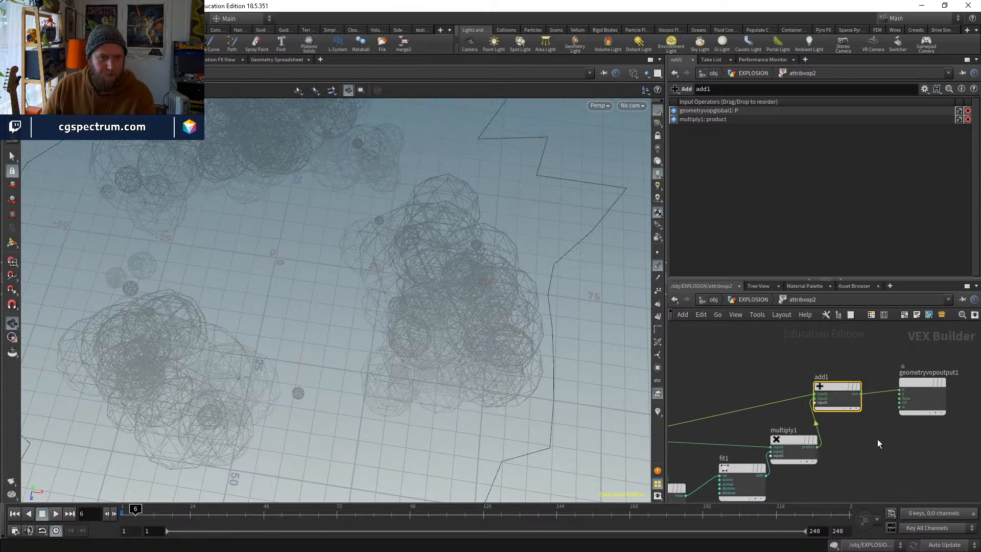
{"action": "left_click_drag", "start_coordinate": [582, 381], "coordinate": [405, 317]}
Change the Turbulent Noise node's Noise Type to Original Perlin Noise
{"action": "middle_click_drag", "start_coordinate": [742, 472], "coordinate": [781, 428]}
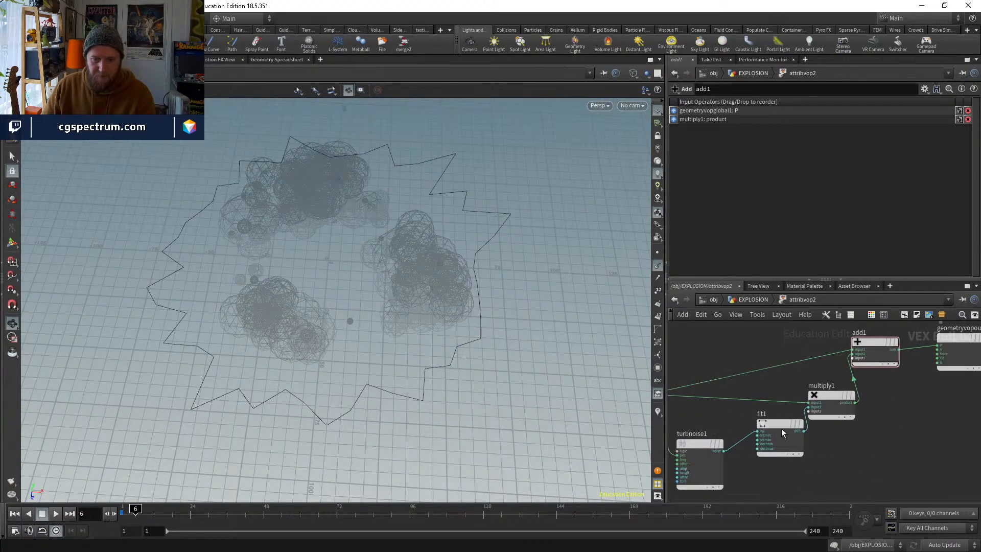
{"action": "left_click", "coordinate": [778, 422]}
{"action": "left_click", "coordinate": [765, 158]}
{"action": "key", "text": "Return"}
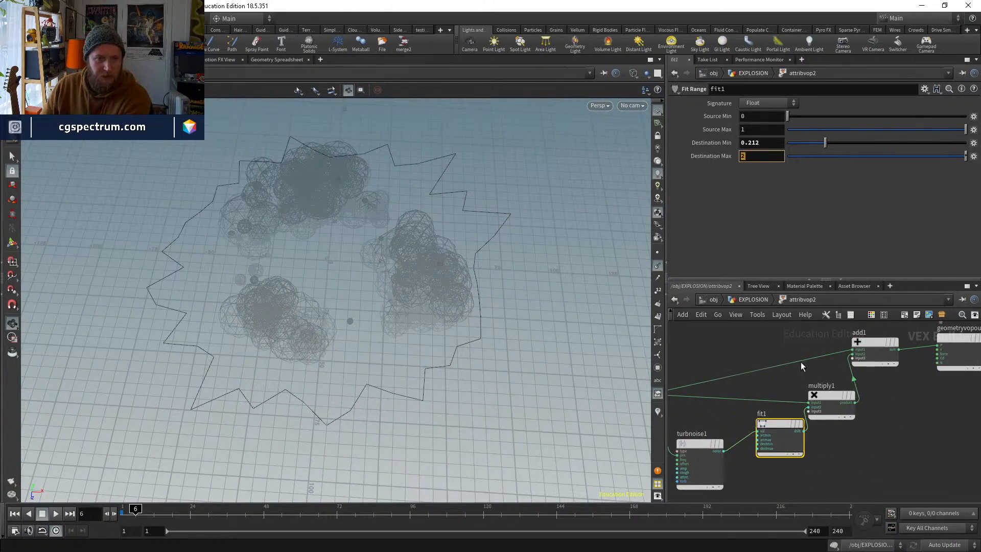
{"action": "left_click", "coordinate": [704, 435]}
{"action": "left_click", "coordinate": [761, 116]}
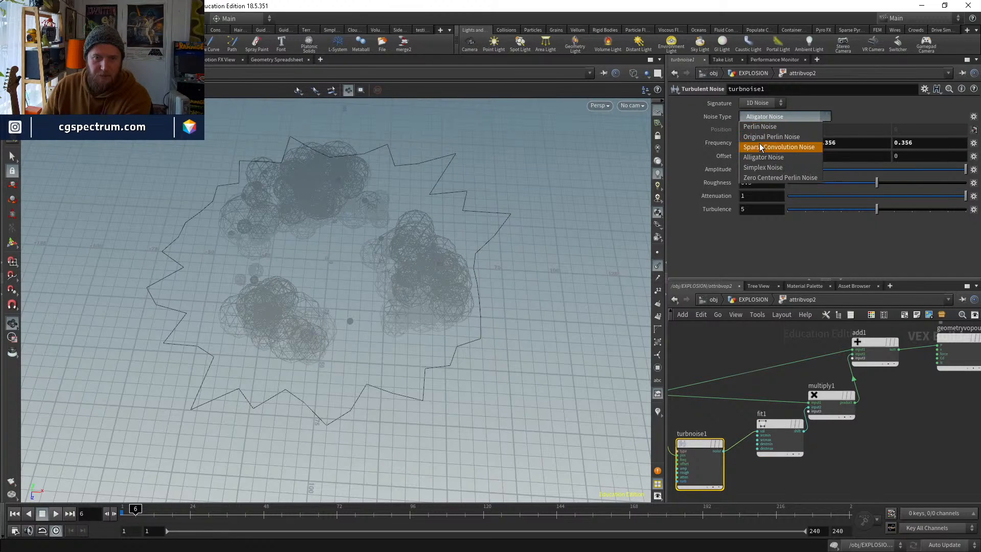
{"action": "left_click", "coordinate": [765, 137]}
Reset the Fit Range destination to 0 minimum and 1 maximum, and set the Turbulent Noise frequency to 0.196
{"action": "left_click", "coordinate": [787, 436]}
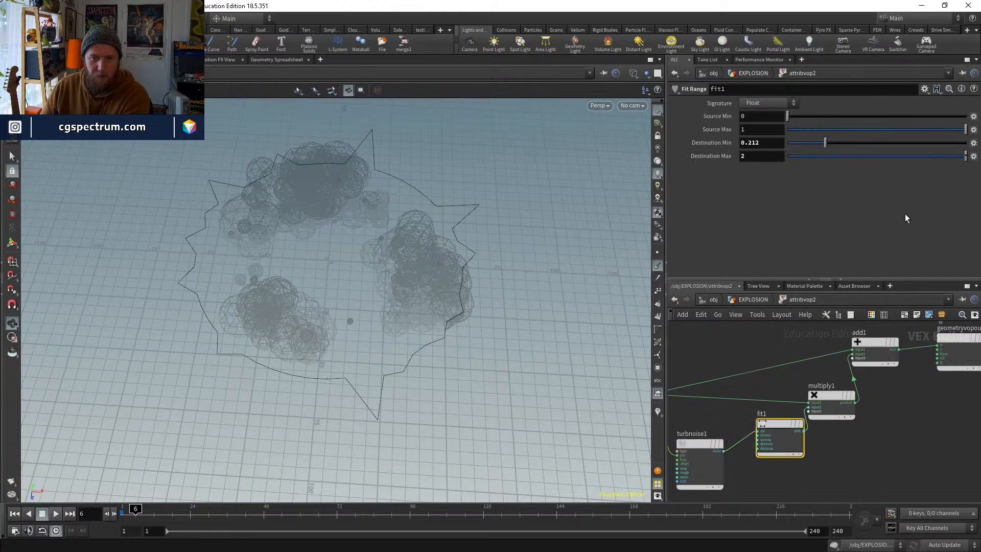
{"action": "left_click_drag", "start_coordinate": [937, 156], "coordinate": [966, 157]}
{"action": "left_click_drag", "start_coordinate": [706, 443], "coordinate": [711, 440]}
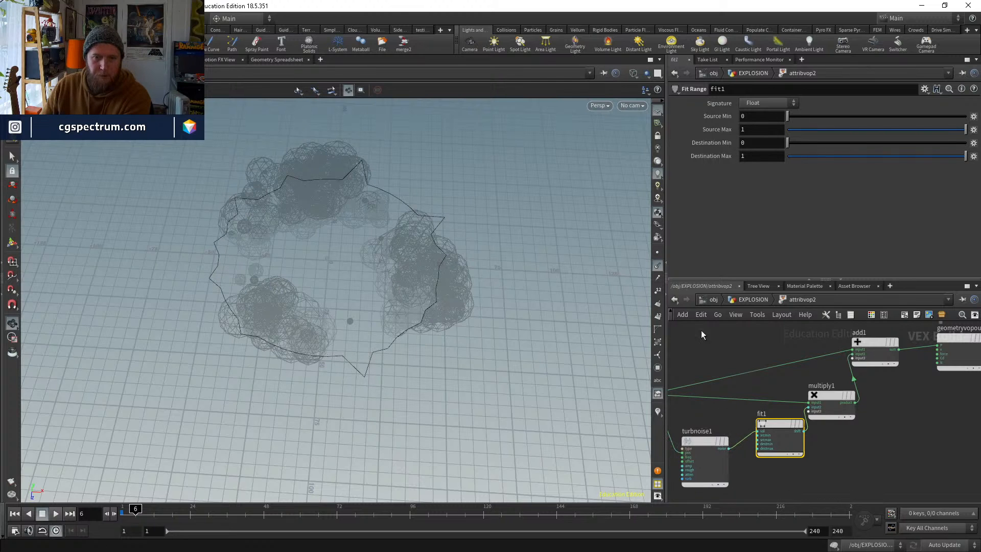
{"action": "left_click", "coordinate": [707, 438]}
{"action": "middle_click_drag", "start_coordinate": [716, 143], "coordinate": [637, 148]}
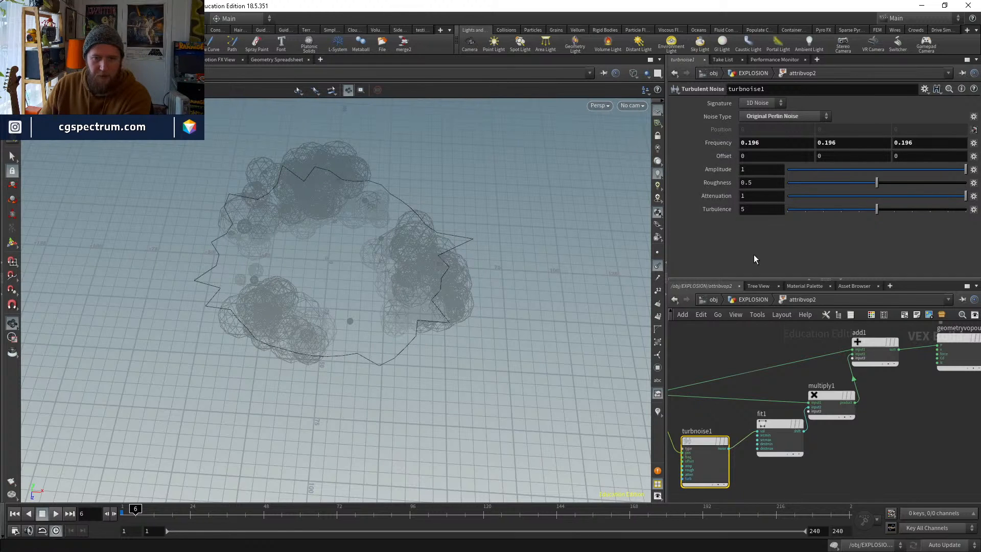
Set the Divisions of circle1 in the EXPLOSION network to 216 and reopen the attribvop2 network
{"action": "left_click", "coordinate": [753, 299]}
{"action": "left_click", "coordinate": [750, 337]}
{"action": "middle_click_drag", "start_coordinate": [762, 193], "coordinate": [808, 192]}
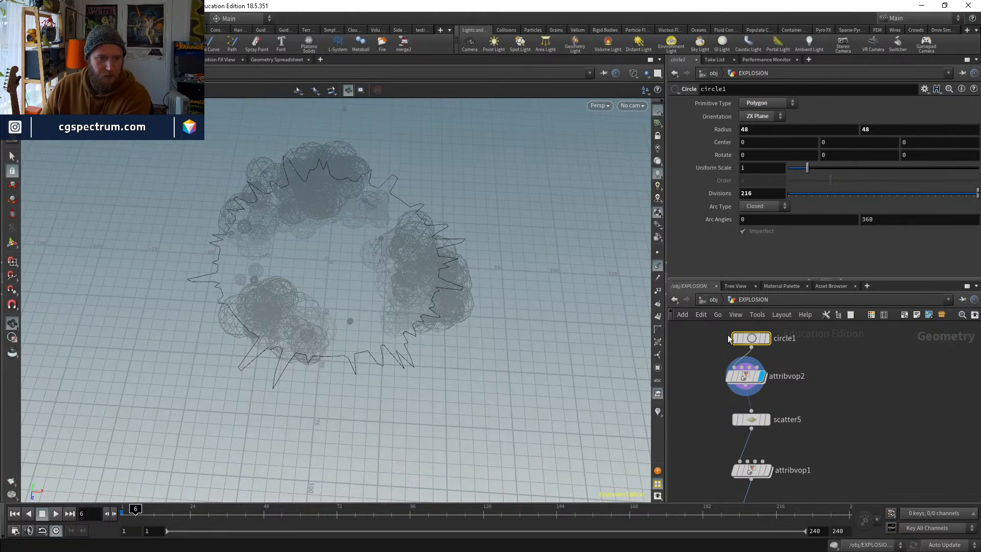
{"action": "double_click", "coordinate": [745, 376]}
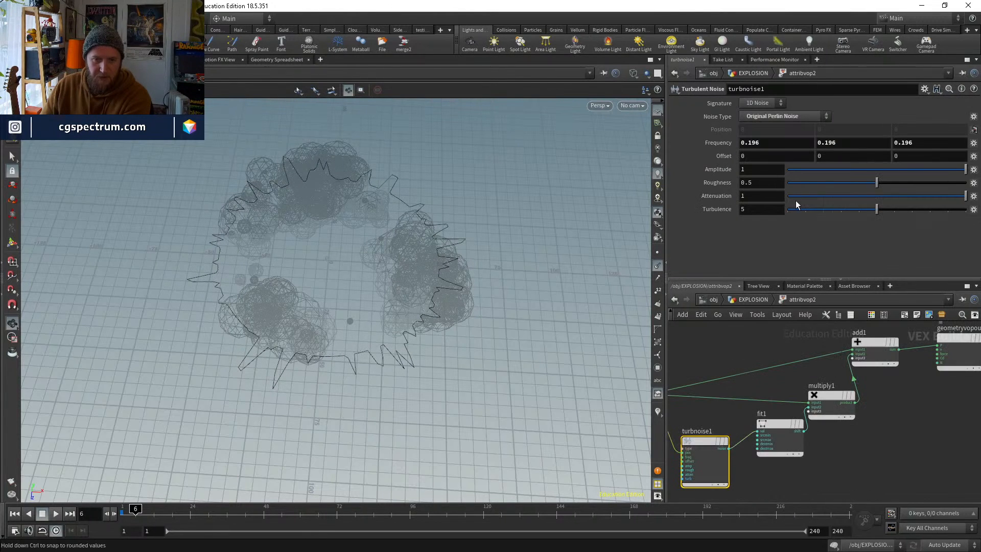
Try a Turbulent Noise frequency of 2.396, and set all three frequency components to 0
{"action": "middle_click_drag", "start_coordinate": [717, 143], "coordinate": [828, 143]}
{"action": "double_click", "coordinate": [770, 144]}
{"action": "type", "text": "0"}
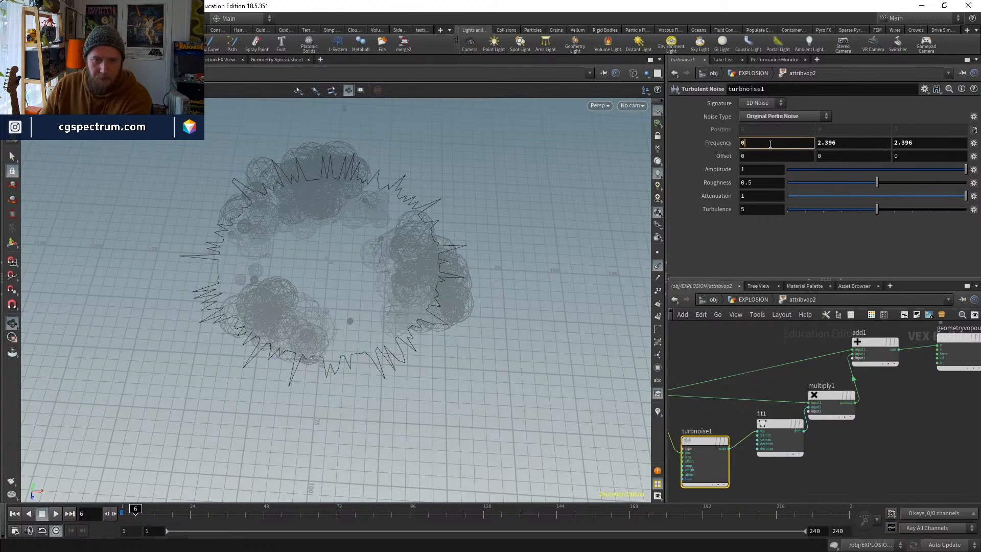
{"action": "key", "text": "Return"}
{"action": "double_click", "coordinate": [852, 143]}
{"action": "type", "text": "0"}
{"action": "key", "text": "Return"}
{"action": "left_click", "coordinate": [911, 143]}
{"action": "type", "text": "0"}
{"action": "key", "text": "Return"}
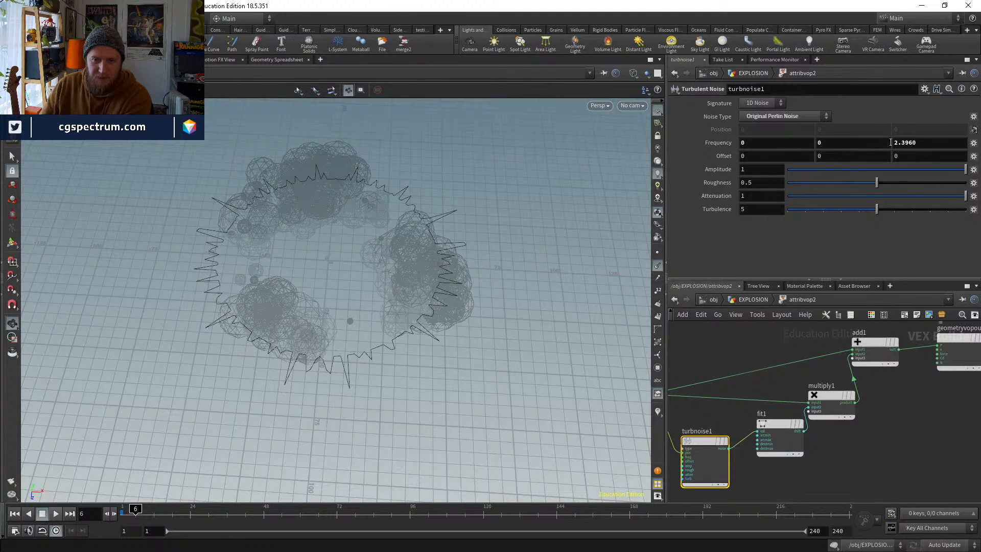
{"action": "type", "text": "0"}
{"action": "key", "text": "Return"}
Set all three Turbulent Noise frequency components to 0.001 and raise them uniformly to 0.026
{"action": "double_click", "coordinate": [766, 143]}
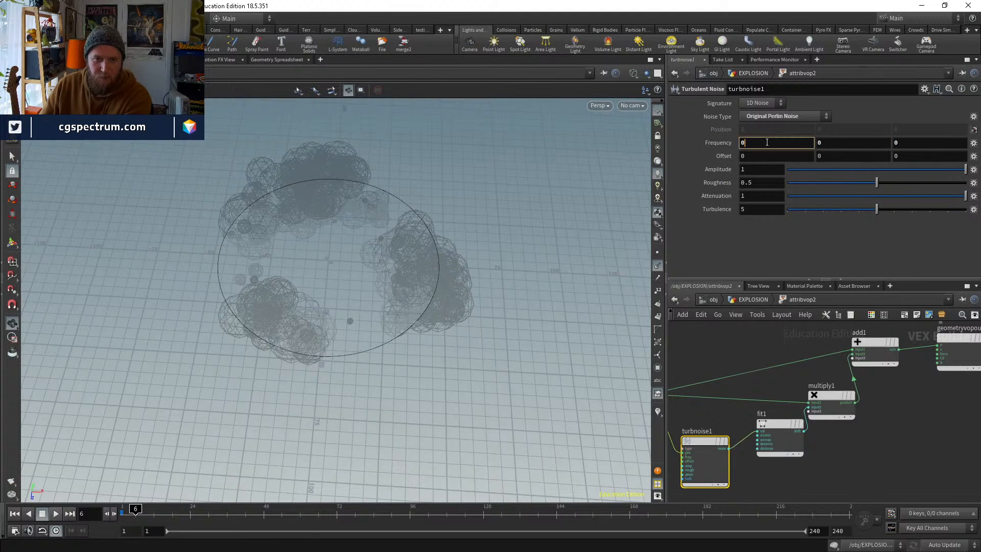
{"action": "type", "text": "0.01"}
{"action": "left_click", "coordinate": [752, 142]}
{"action": "type", "text": "0"}
{"action": "key", "text": "Return"}
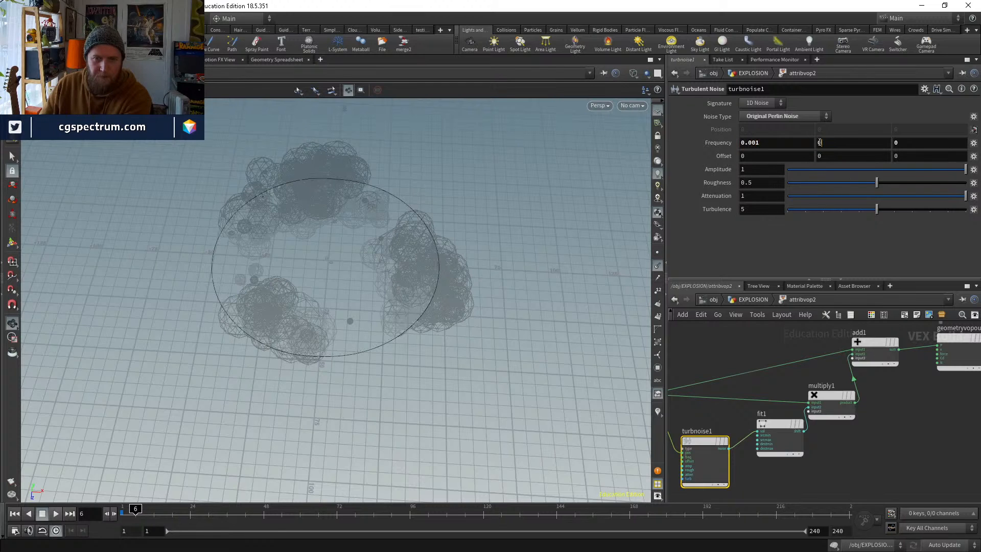
{"action": "double_click", "coordinate": [819, 142]}
{"action": "type", "text": "0.001"}
{"action": "key", "text": "Tab"}
{"action": "type", "text": "0.001"}
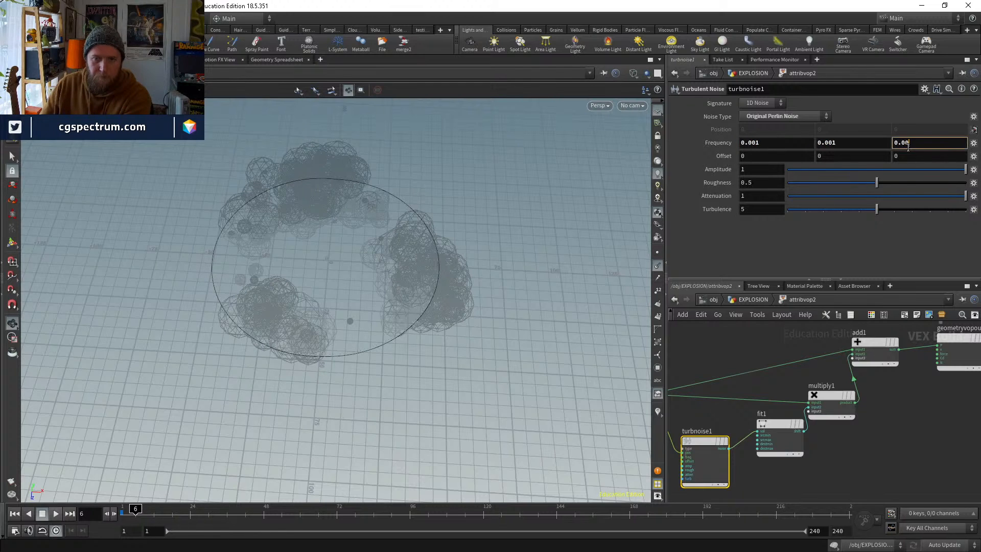
{"action": "key", "text": "Return"}
{"action": "middle_click_drag", "start_coordinate": [722, 143], "coordinate": [843, 178]}
{"action": "left_click_drag", "start_coordinate": [332, 273], "coordinate": [275, 301]}
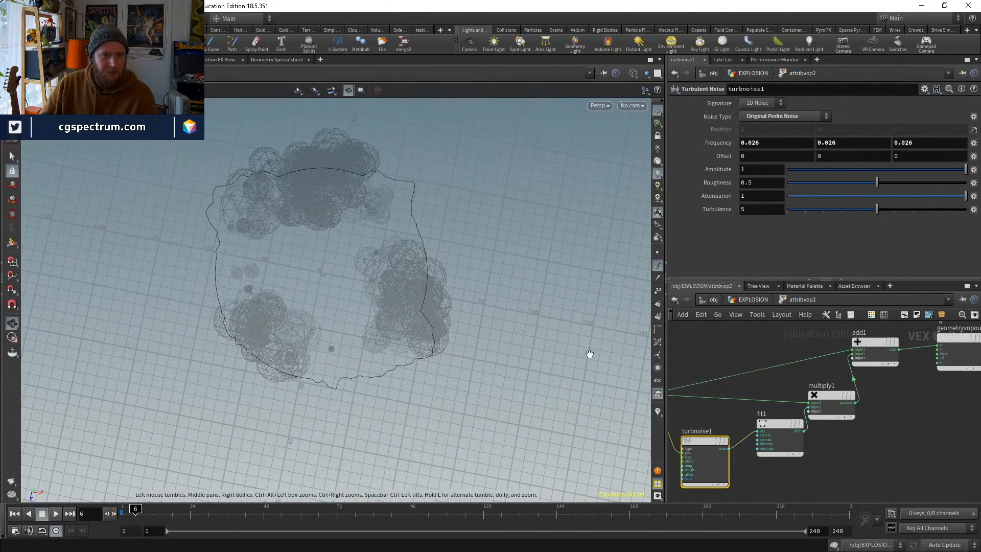
Return to the EXPLOSION network and display the result of volumerasterizeattributes3 in the viewport
{"action": "key", "text": "u"}
{"action": "middle_click_drag", "start_coordinate": [793, 447], "coordinate": [786, 407]}
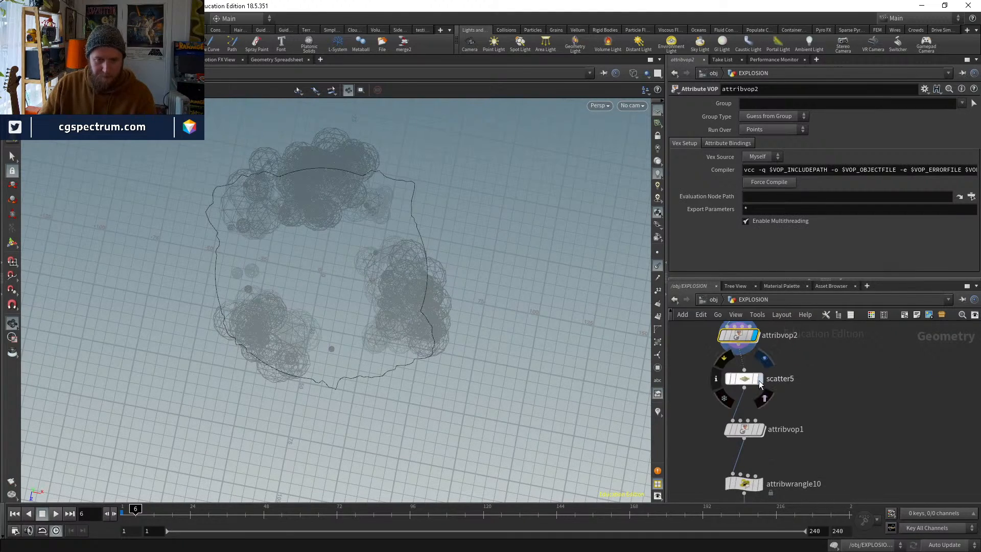
{"action": "left_click", "coordinate": [760, 379]}
{"action": "middle_click_drag", "start_coordinate": [804, 498], "coordinate": [821, 373]}
{"action": "left_click", "coordinate": [777, 403]}
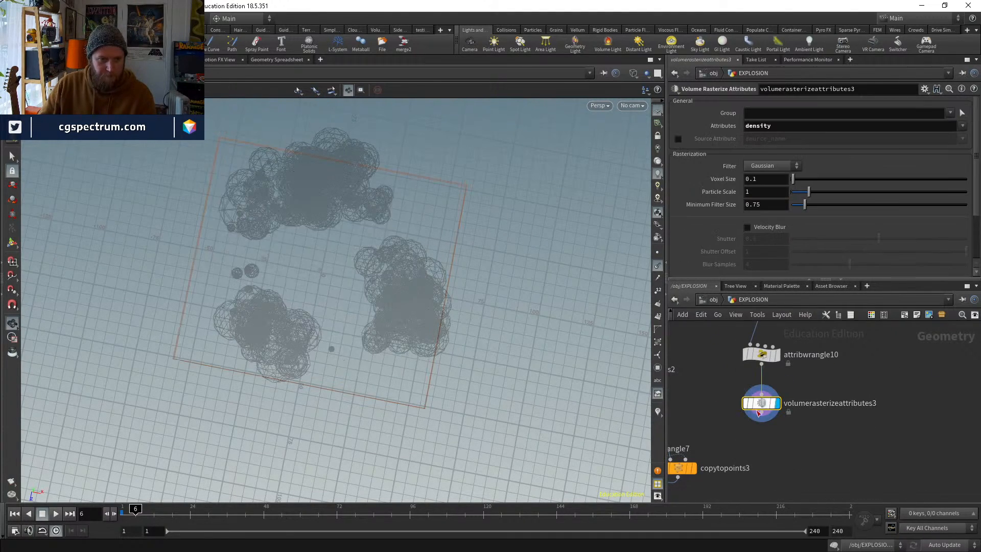
{"action": "mouse_move", "coordinate": [370, 329]}
{"action": "left_mouse_down"}
{"action": "mouse_move", "coordinate": [358, 311]}
{"action": "mouse_move", "coordinate": [388, 327]}
{"action": "mouse_move", "coordinate": [372, 333]}
{"action": "left_mouse_up"}
Open the attribvop1 network and reduce the Turbulent Noise roughness to 0.524
{"action": "middle_click_drag", "start_coordinate": [801, 394], "coordinate": [777, 482]}
{"action": "double_click", "coordinate": [743, 390]}
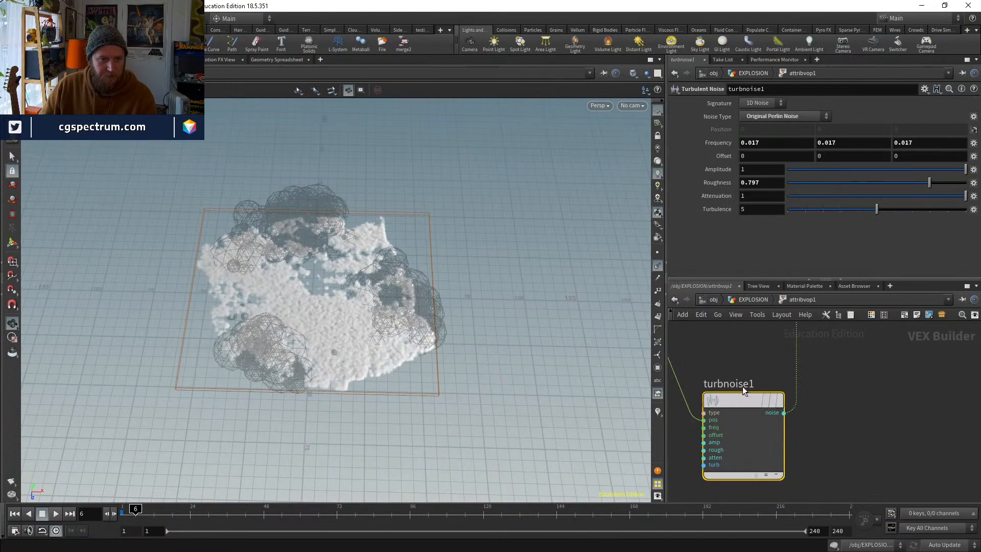
{"action": "mouse_move", "coordinate": [881, 184]}
{"action": "left_mouse_down"}
{"action": "mouse_move", "coordinate": [916, 186]}
{"action": "mouse_move", "coordinate": [883, 186]}
{"action": "left_mouse_up"}
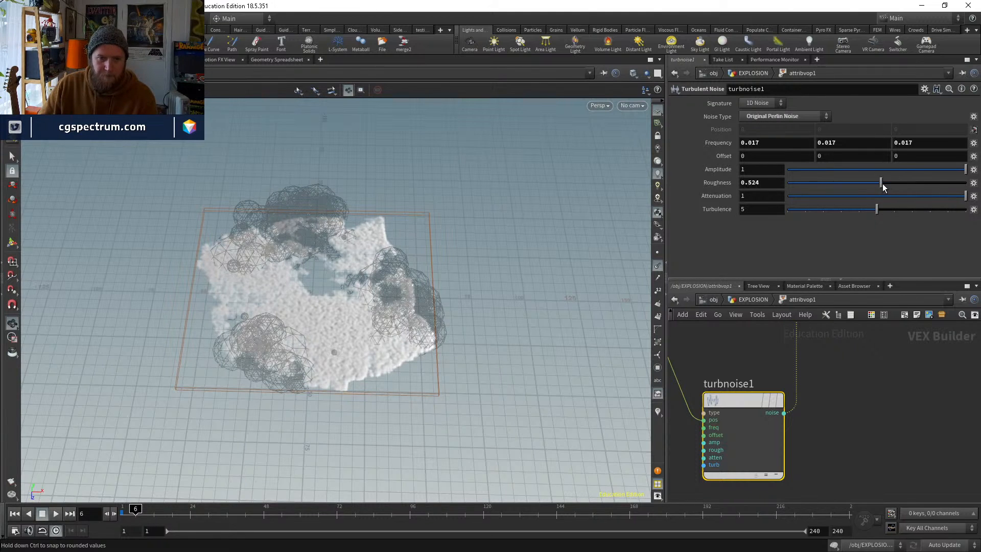
Insert a Fit Range node into the wire leaving turbnoise1's noise output and place it beside the noise node
{"action": "key", "text": "Tab"}
{"action": "type", "text": "fit"}
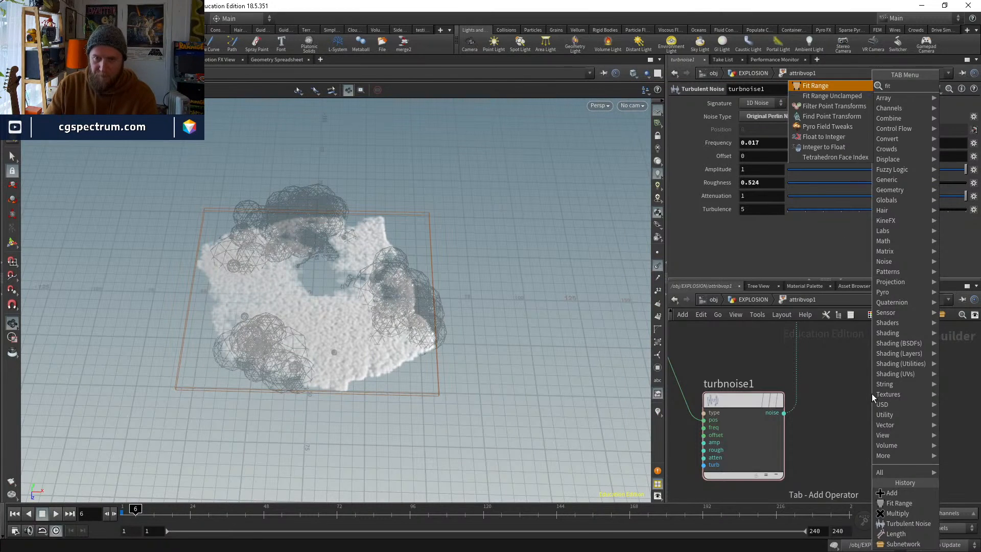
{"action": "key", "text": "Return"}
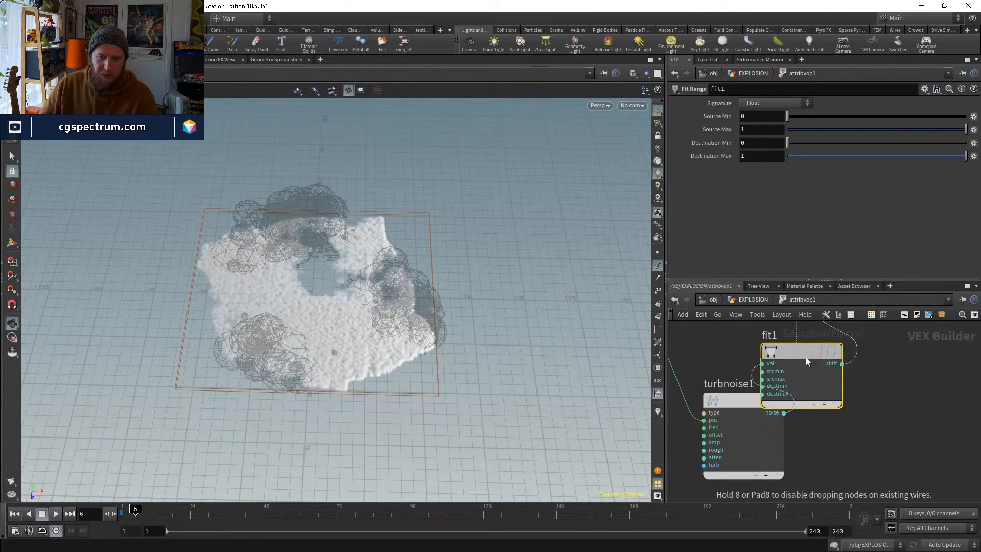
{"action": "left_click", "coordinate": [898, 361]}
Set the Fit Range Destination Min to 0.01, check the volume, and return to the EXPLOSION network
{"action": "left_click", "coordinate": [750, 142]}
{"action": "type", "text": ".1"}
{"action": "key", "text": "Return"}
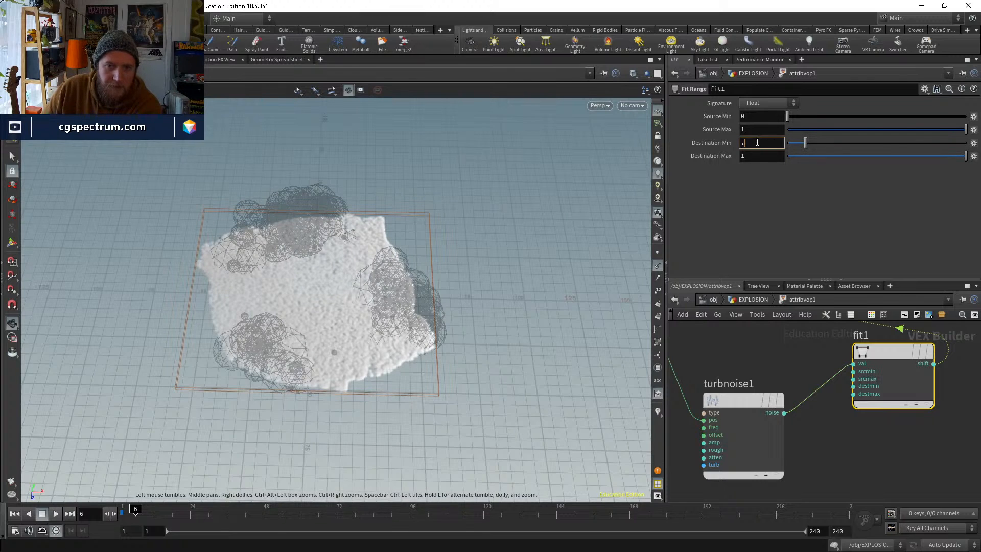
{"action": "type", "text": "01"}
{"action": "key", "text": "Return"}
{"action": "left_click_drag", "start_coordinate": [330, 280], "coordinate": [299, 443]}
{"action": "scroll", "coordinate": [323, 274], "scroll_direction": "up", "scroll_amount": 6}
{"action": "left_click", "coordinate": [761, 301]}
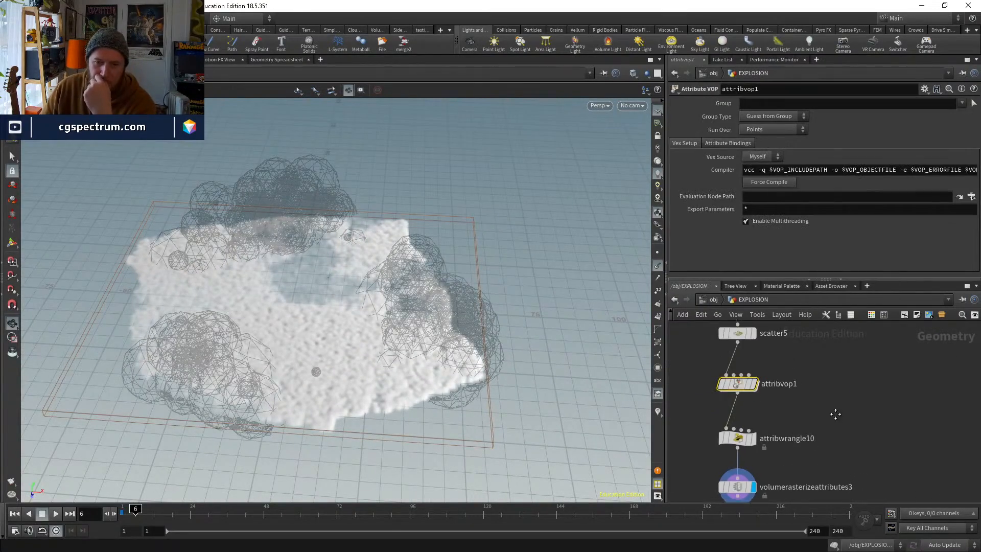
{"action": "middle_click_drag", "start_coordinate": [835, 414], "coordinate": [819, 352]}
{"action": "left_click", "coordinate": [731, 381]}
{"action": "middle_click_drag", "start_coordinate": [788, 428], "coordinate": [802, 404]}
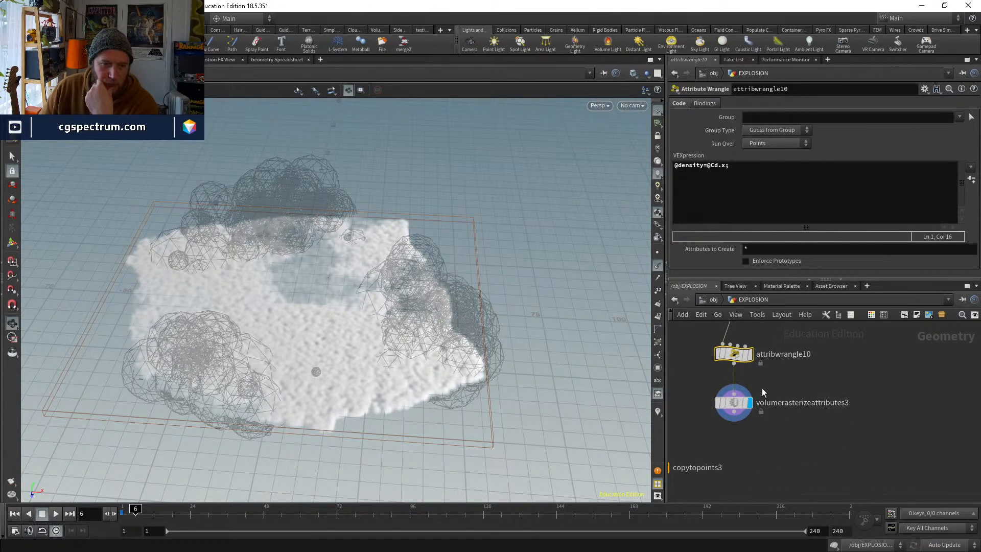
{"action": "left_click", "coordinate": [773, 167]}
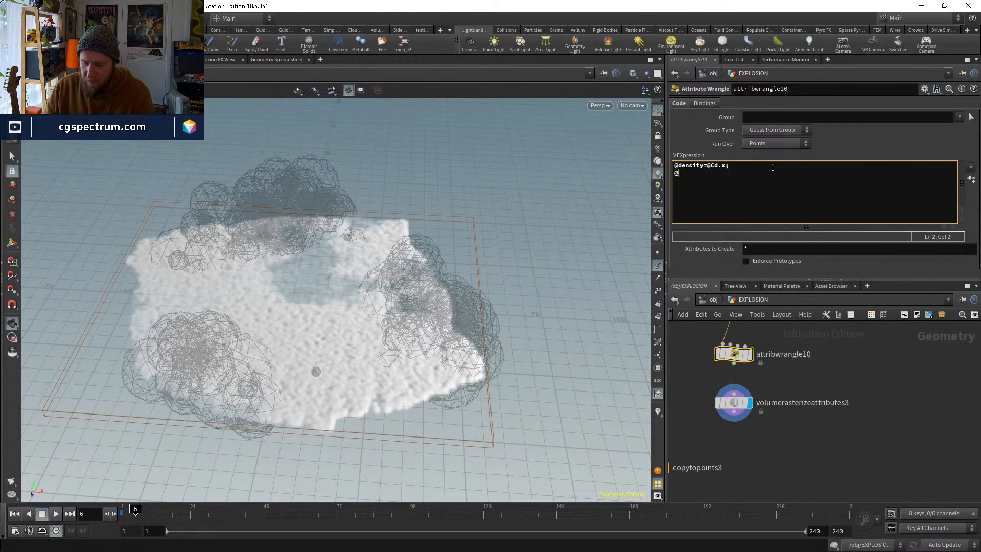
{"action": "type", "text": "@pscale=rand"}
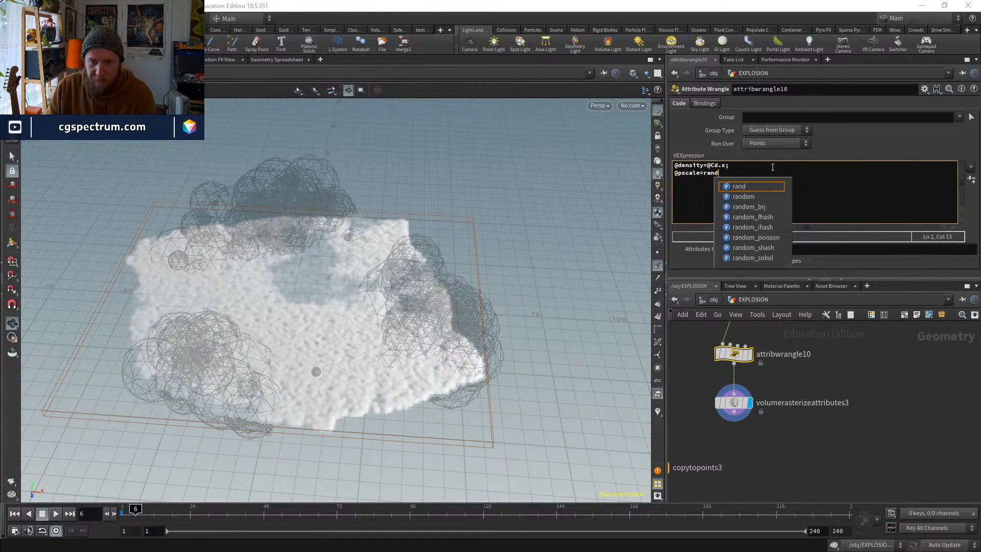
{"action": "type", "text": "(@ptnum);"}
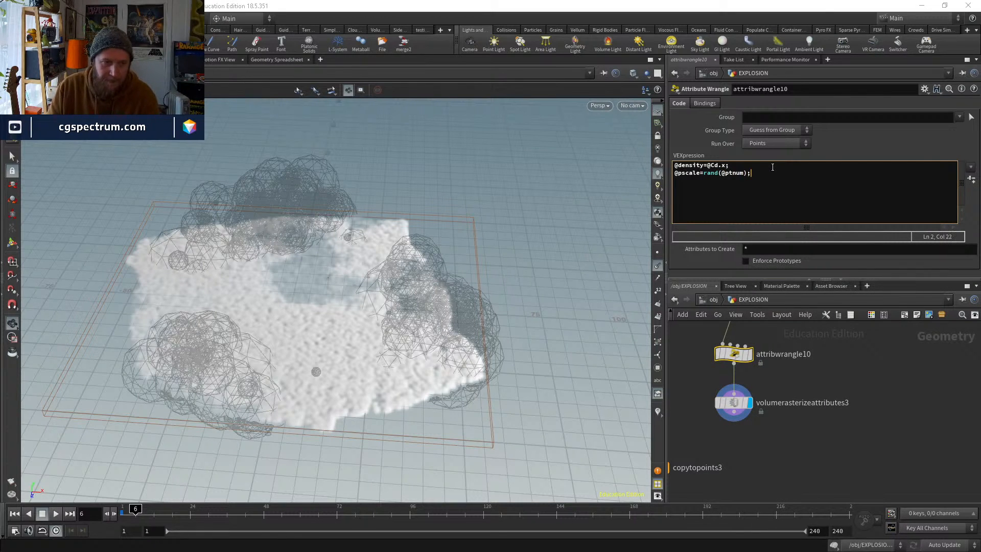
{"action": "left_click", "coordinate": [703, 173]}
{"action": "type", "text": "fit("}
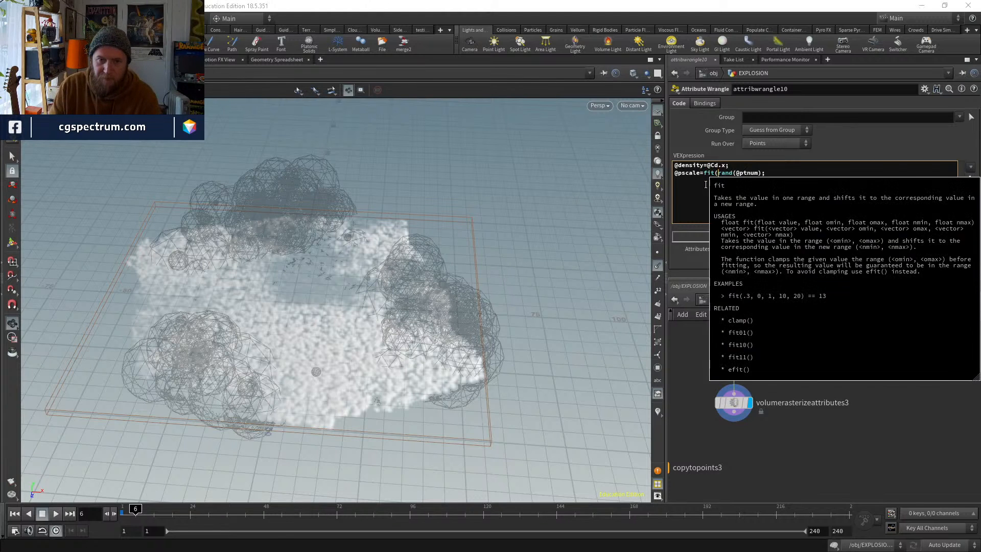
{"action": "key", "text": "BackSpace"}
{"action": "type", "text": "\\"}
{"action": "type", "text": "01("}
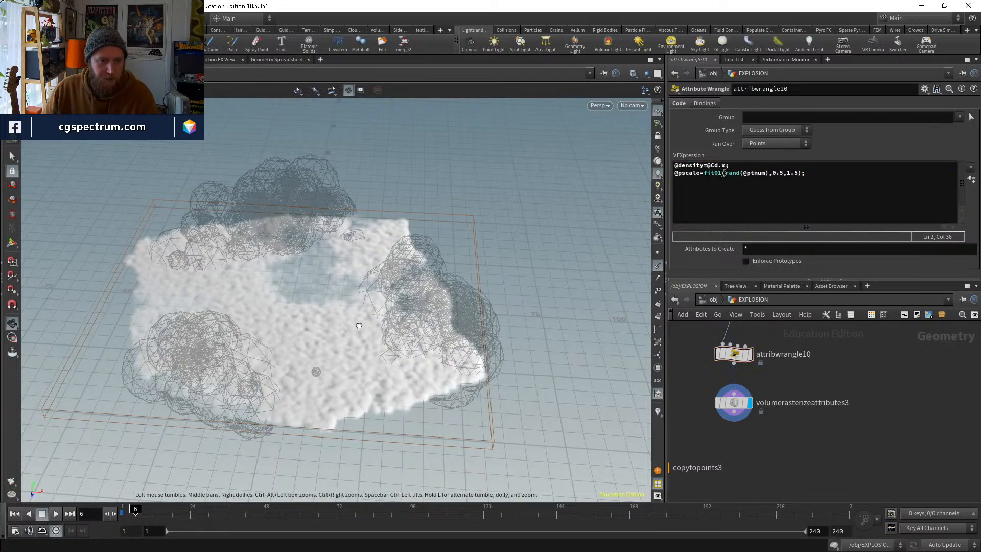
{"action": "left_click_drag", "start_coordinate": [347, 358], "coordinate": [377, 275]}
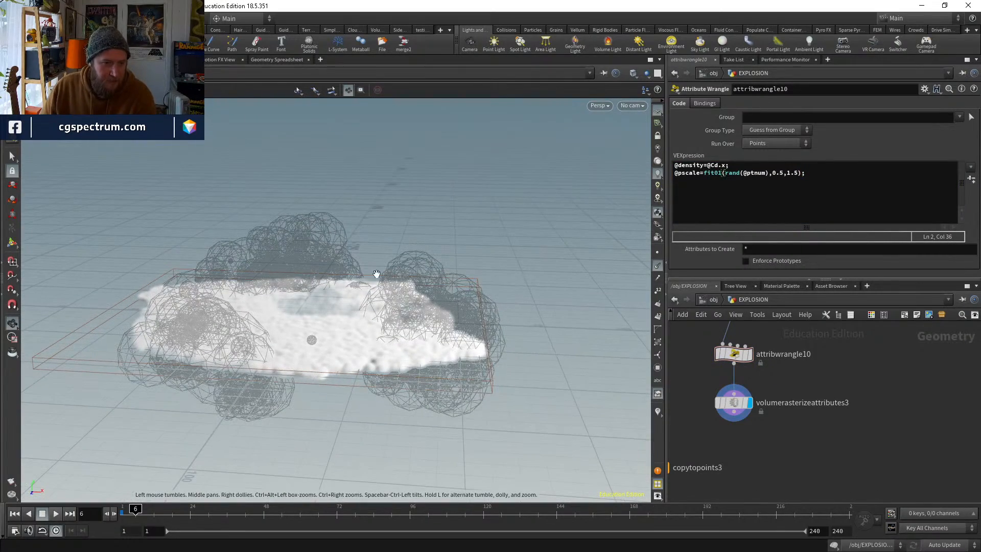
Wire the output of volumerasterizeattributes3 into the third input of dopnet1 and rewind to frame 1
{"action": "middle_click_drag", "start_coordinate": [805, 410], "coordinate": [913, 384]}
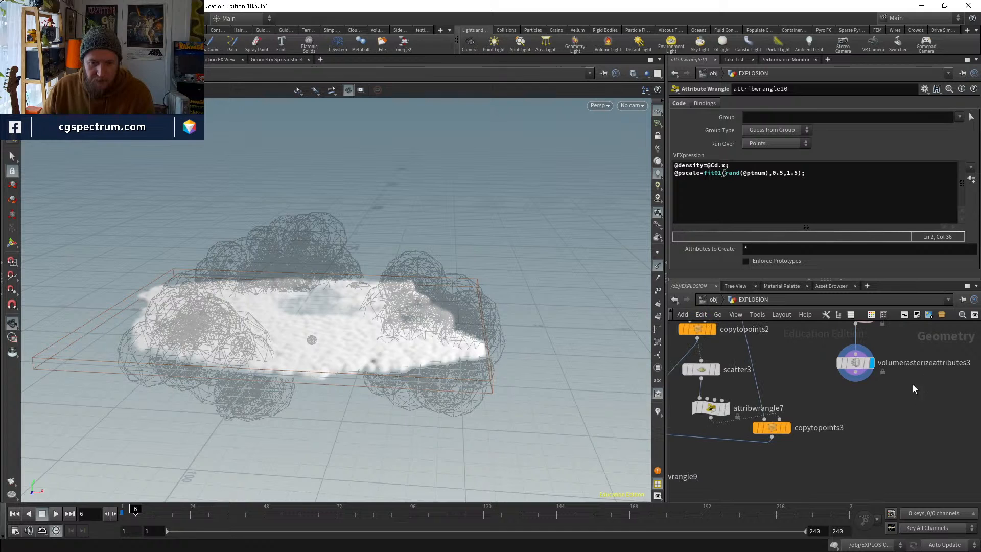
{"action": "left_click", "coordinate": [853, 379]}
{"action": "scroll", "coordinate": [818, 408], "scroll_direction": "down", "scroll_amount": 5}
{"action": "left_click", "coordinate": [746, 448]}
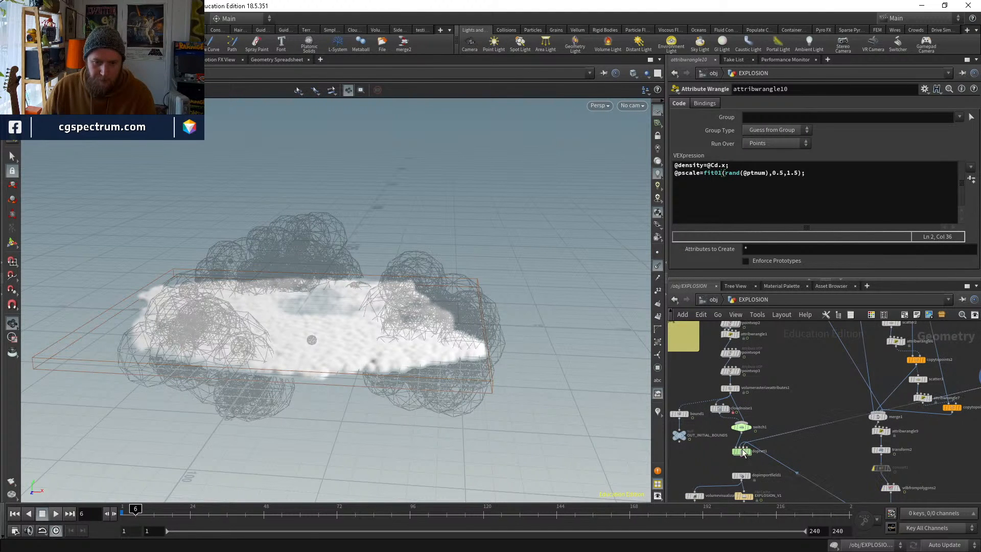
{"action": "scroll", "coordinate": [884, 389], "scroll_direction": "up", "scroll_amount": 5}
{"action": "left_click", "coordinate": [884, 380]}
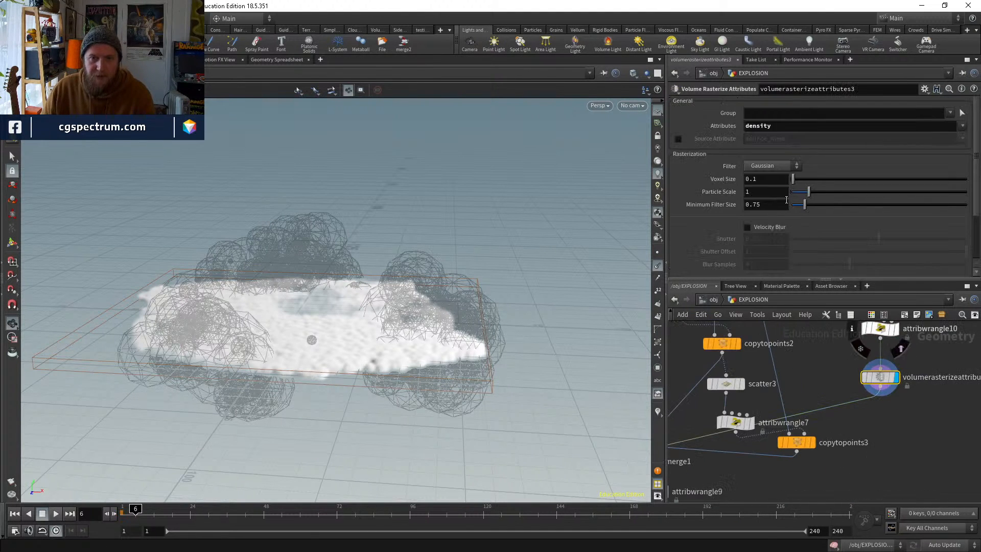
{"action": "middle_click_drag", "start_coordinate": [690, 480], "coordinate": [970, 424]}
{"action": "middle_click_drag", "start_coordinate": [726, 465], "coordinate": [894, 398]}
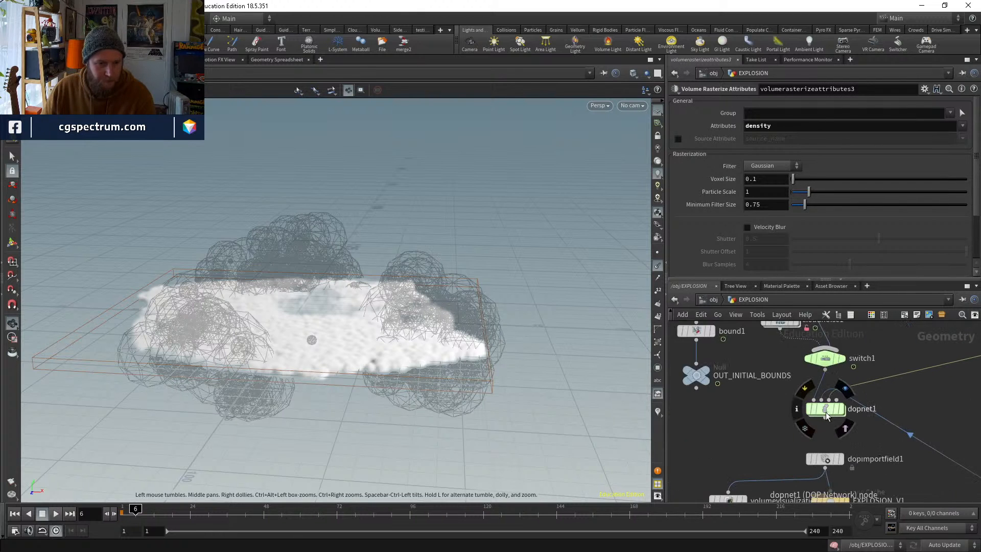
{"action": "left_click", "coordinate": [14, 513]}
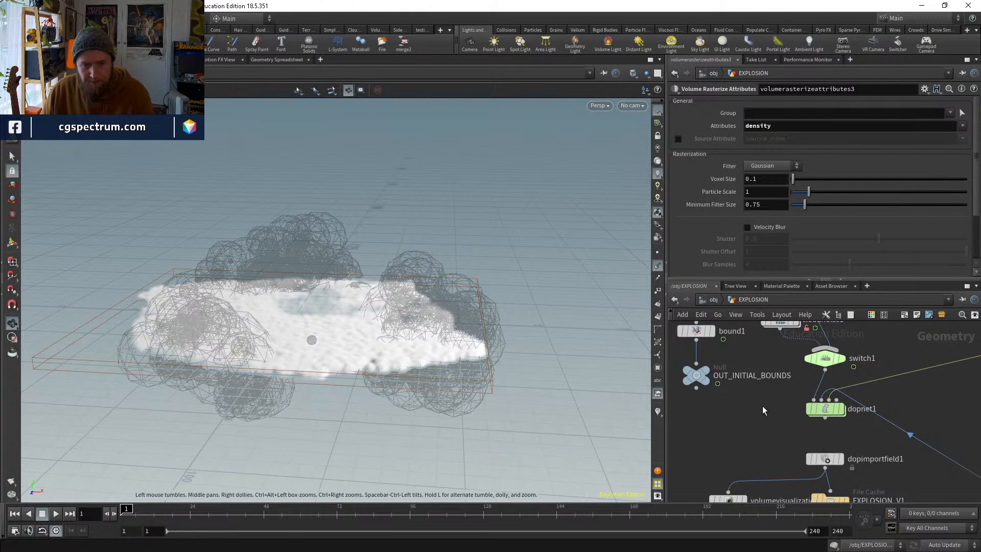
Inside dopnet1, duplicate volumesource2 and wire the copy into merge4
{"action": "double_click", "coordinate": [826, 409]}
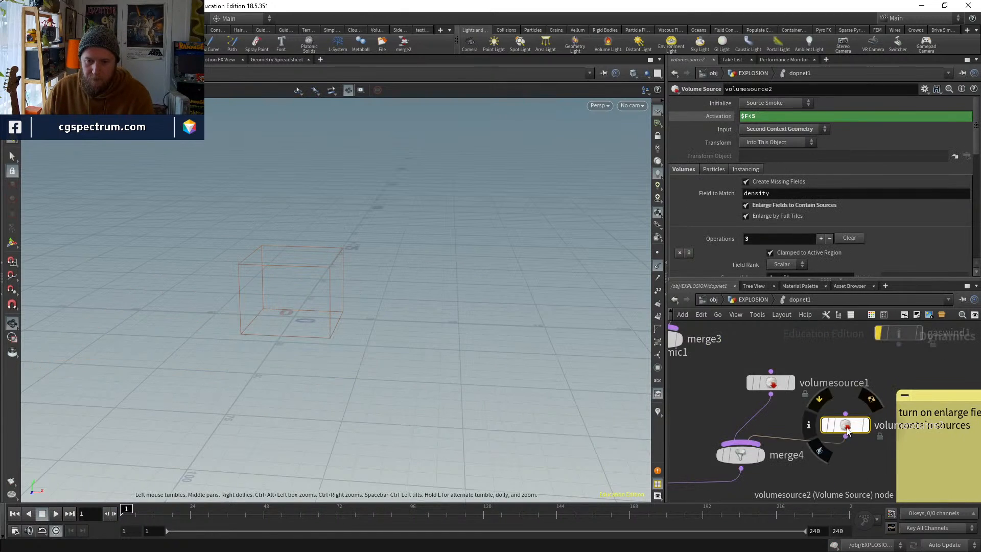
{"action": "middle_click_drag", "start_coordinate": [849, 437], "coordinate": [817, 386]}
{"action": "key", "text": "ctrl+c"}
{"action": "key", "text": "ctrl+v"}
{"action": "left_click", "coordinate": [840, 448]}
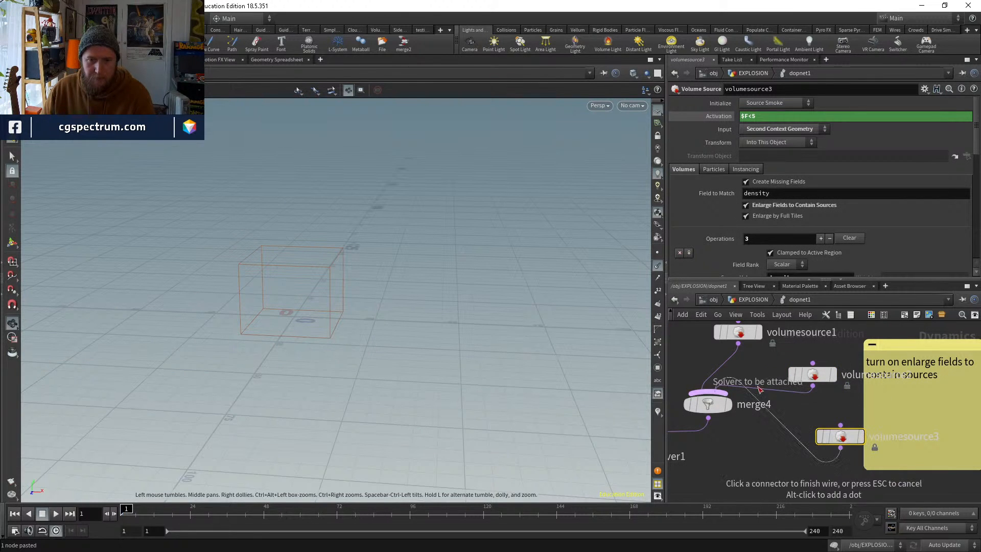
Set the duplicated volume source's Input to Third Context Geometry and its Activation to 1
{"action": "left_click", "coordinate": [780, 129]}
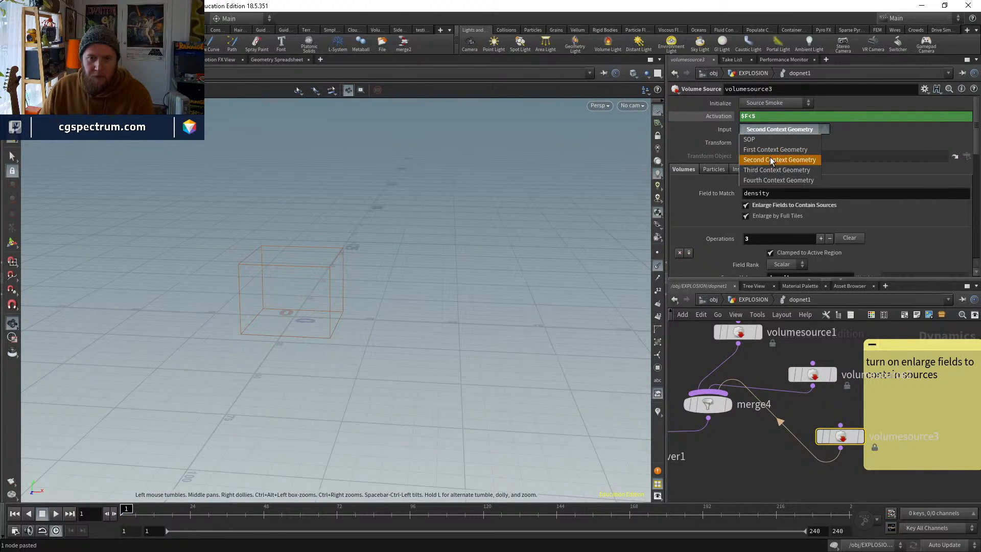
{"action": "left_click", "coordinate": [776, 140]}
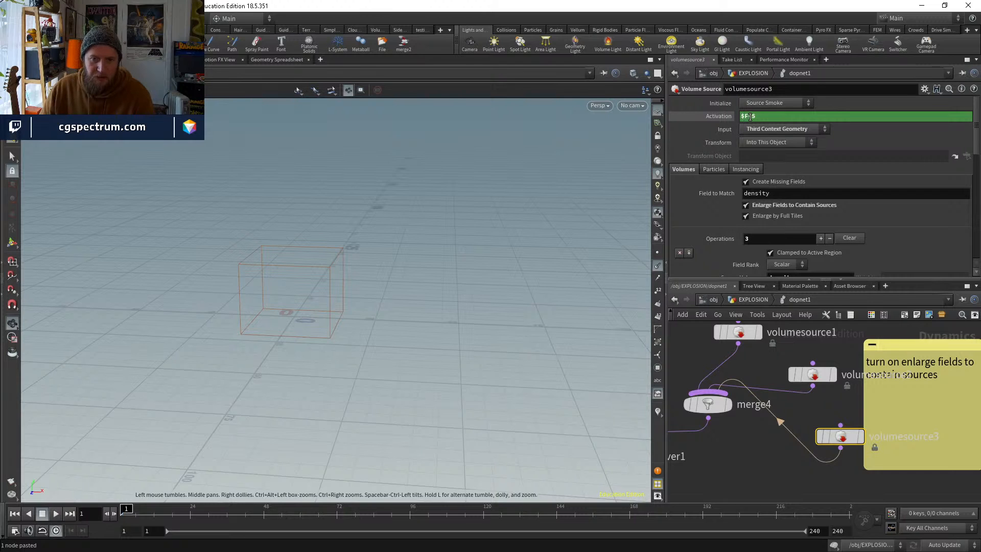
{"action": "left_click_drag", "start_coordinate": [750, 117], "coordinate": [761, 117]}
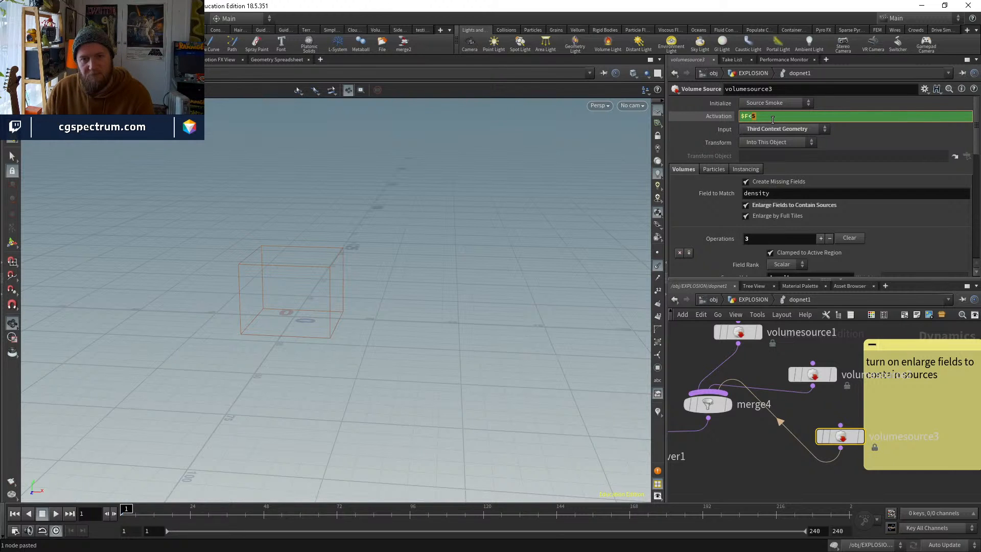
{"action": "key", "text": "Return"}
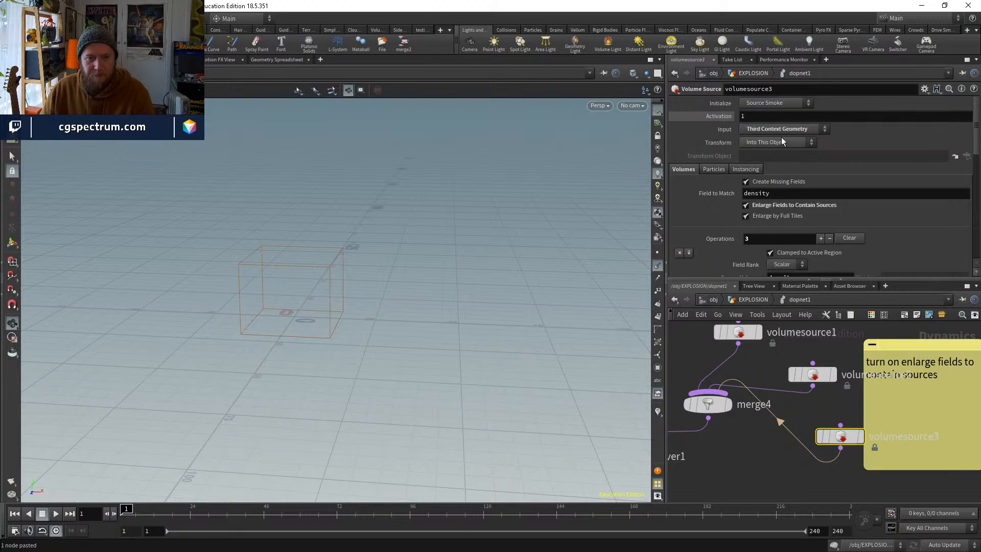
Remove the temperature operation and the one after it from volumesource3, keeping only the density operation
{"action": "scroll", "coordinate": [744, 232], "scroll_direction": "down", "scroll_amount": 6}
{"action": "scroll", "coordinate": [725, 238], "scroll_direction": "down", "scroll_amount": 8}
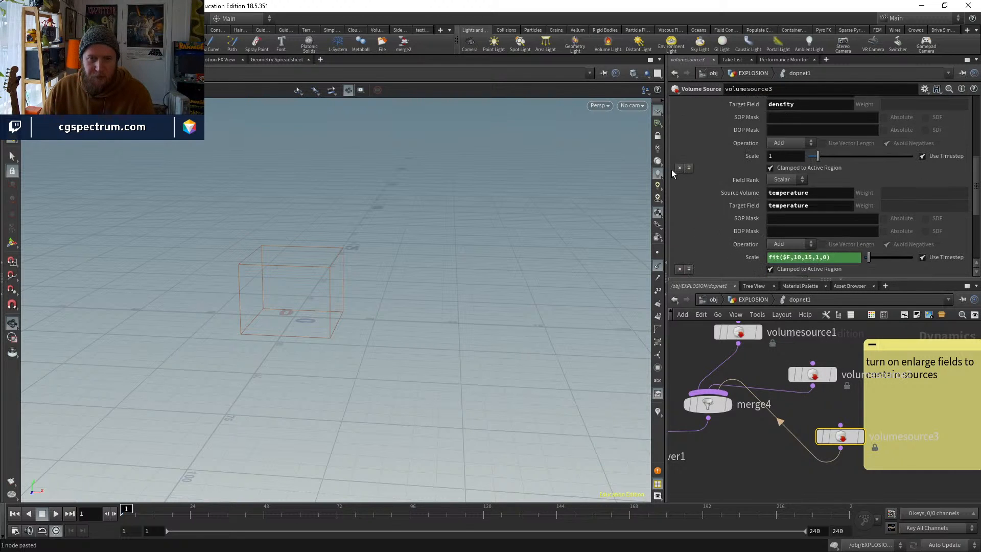
{"action": "left_click", "coordinate": [677, 186]}
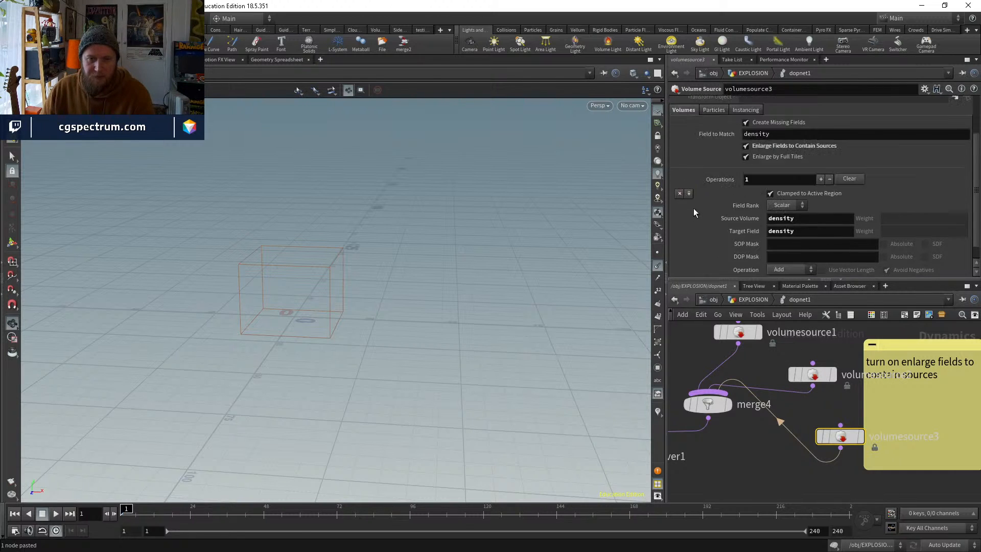
{"action": "middle_click_drag", "start_coordinate": [769, 482], "coordinate": [820, 455]}
{"action": "left_click", "coordinate": [820, 457]}
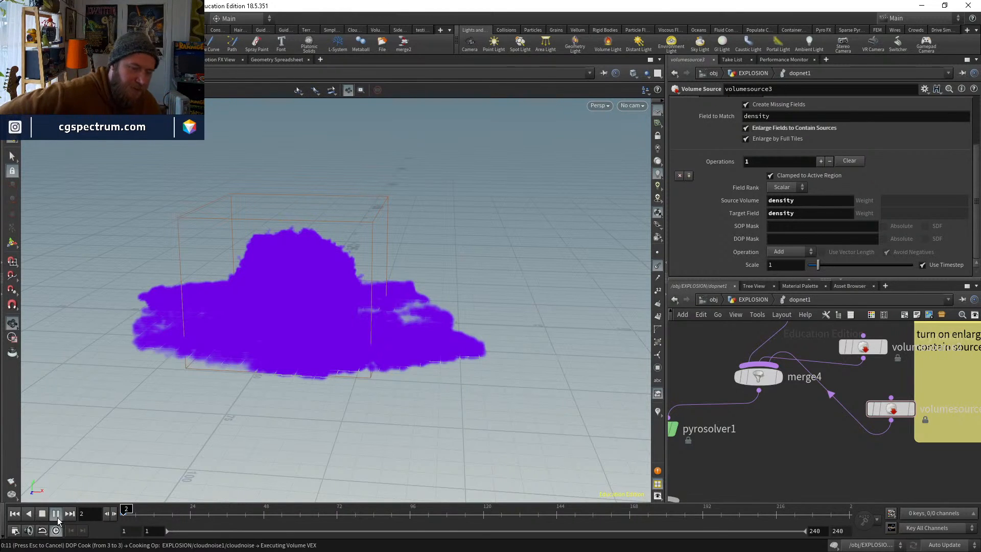
Stop the simulation playback, return to the EXPLOSION network and display dopimportfield1 in the viewport
{"action": "left_click", "coordinate": [57, 513]}
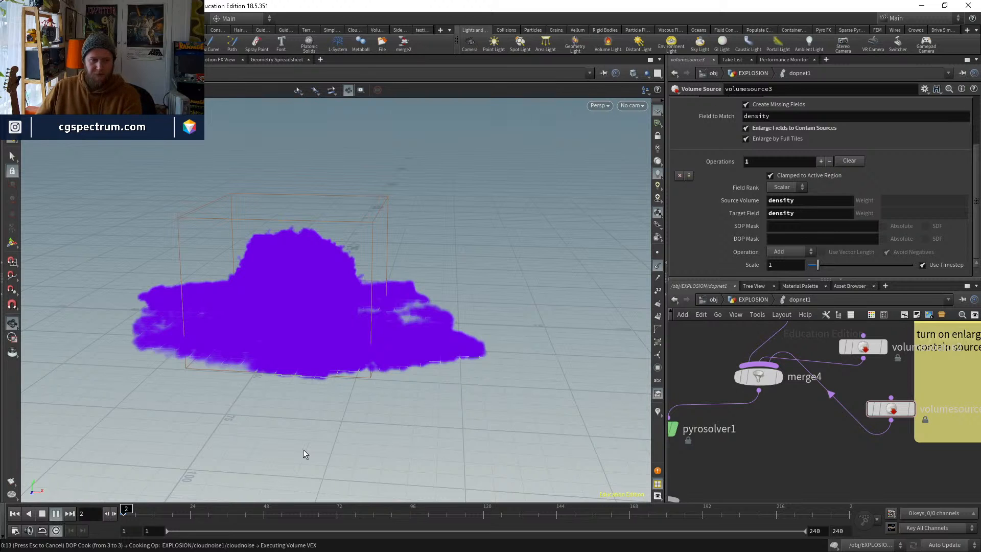
{"action": "left_click", "coordinate": [755, 300]}
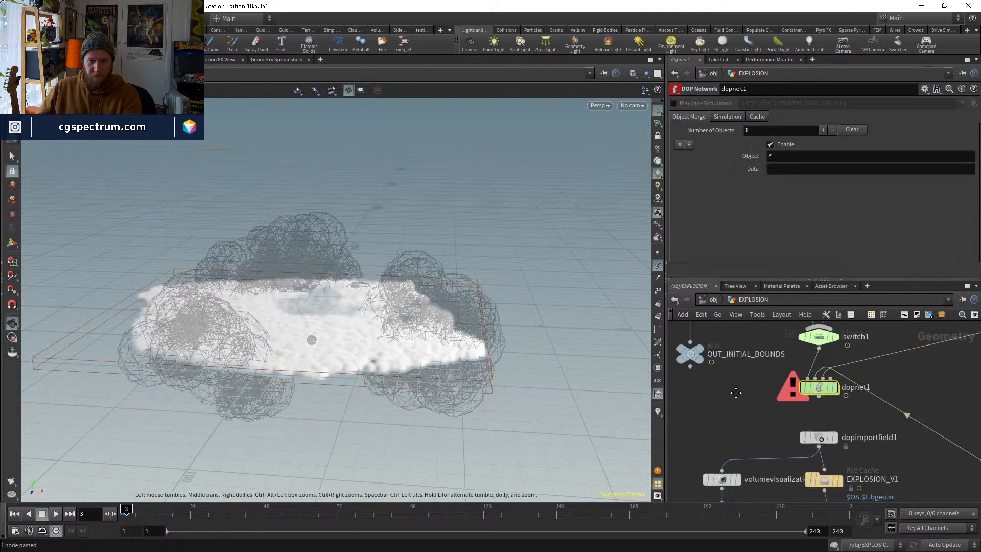
{"action": "mouse_move", "coordinate": [800, 397]}
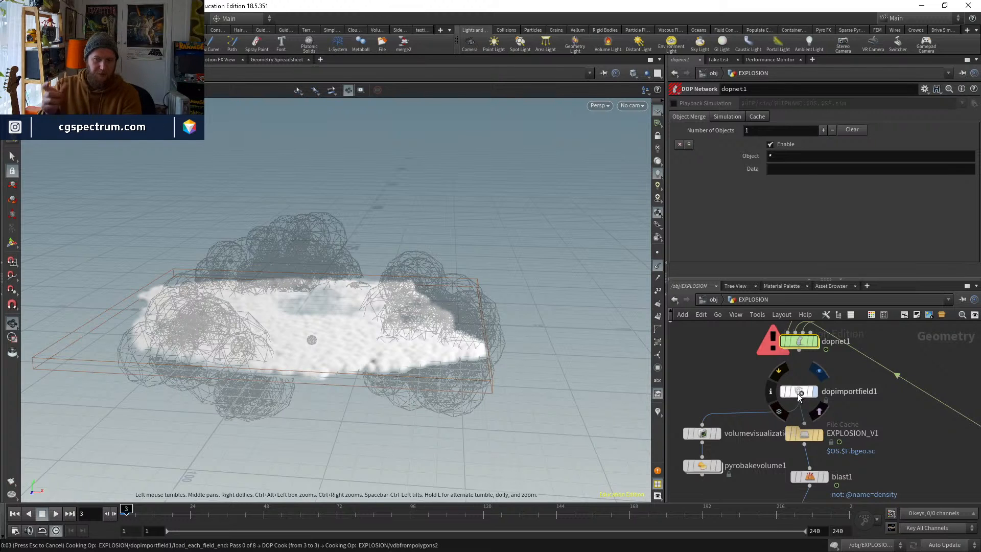
{"action": "left_click", "coordinate": [800, 396]}
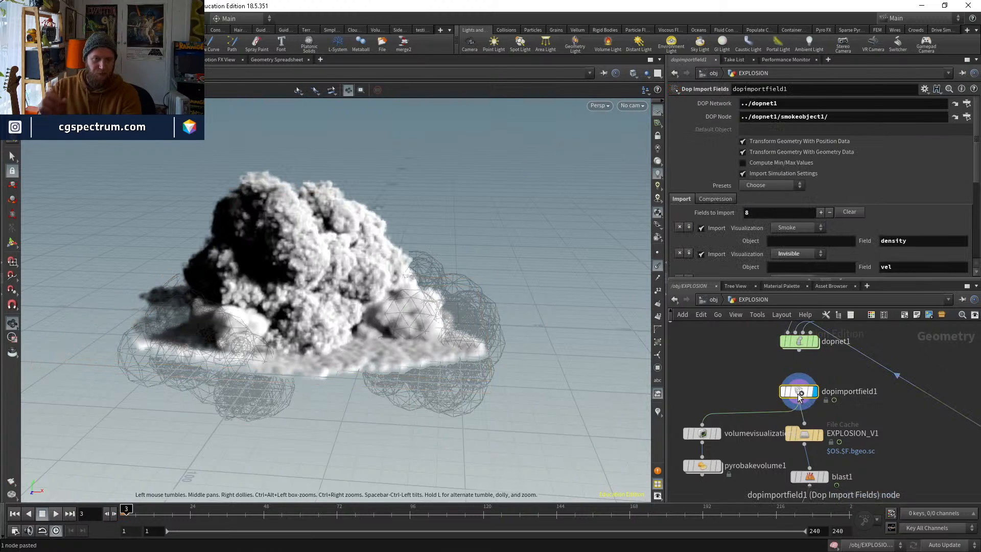
Step back to frame 2, play the simulation to about frame 13, and inspect the smoke from another angle
{"action": "left_click", "coordinate": [756, 373]}
{"action": "key", "text": "Left"}
{"action": "key", "text": "Left"}
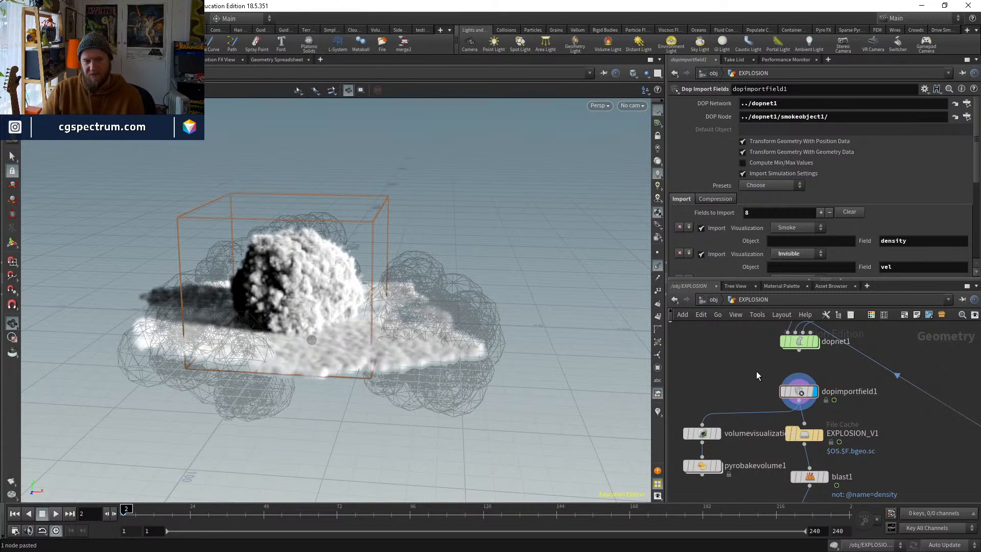
{"action": "left_click", "coordinate": [57, 514]}
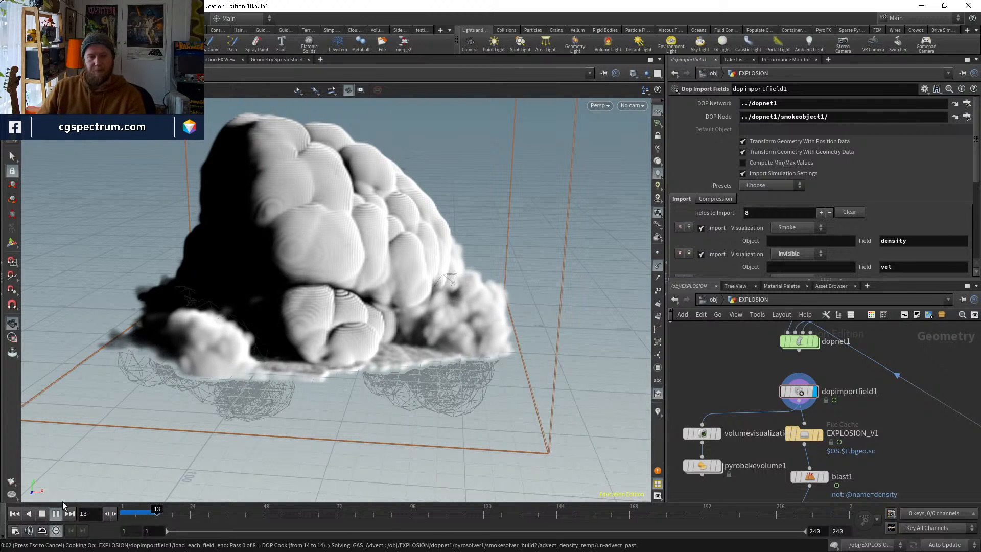
{"action": "key", "text": "Escape"}
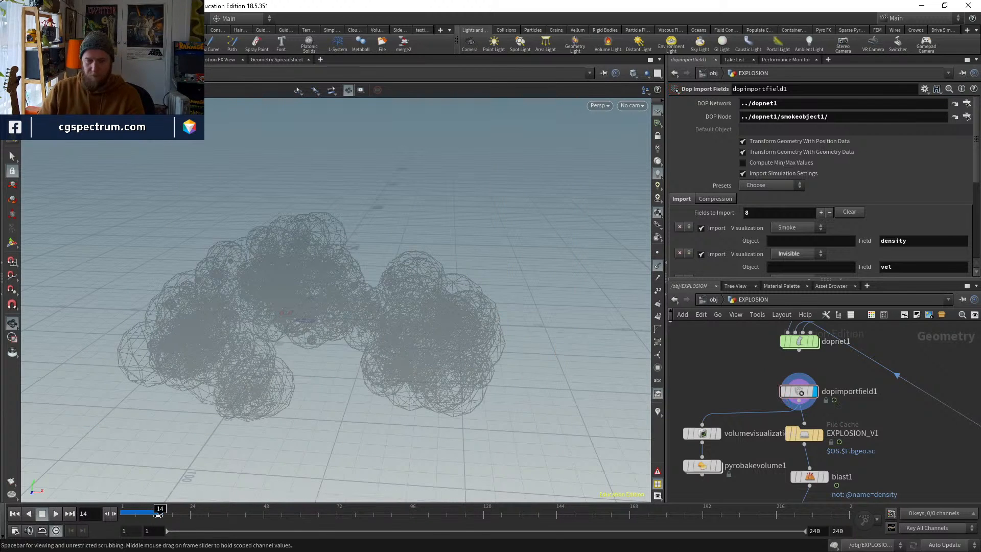
{"action": "left_click_drag", "start_coordinate": [213, 417], "coordinate": [423, 407]}
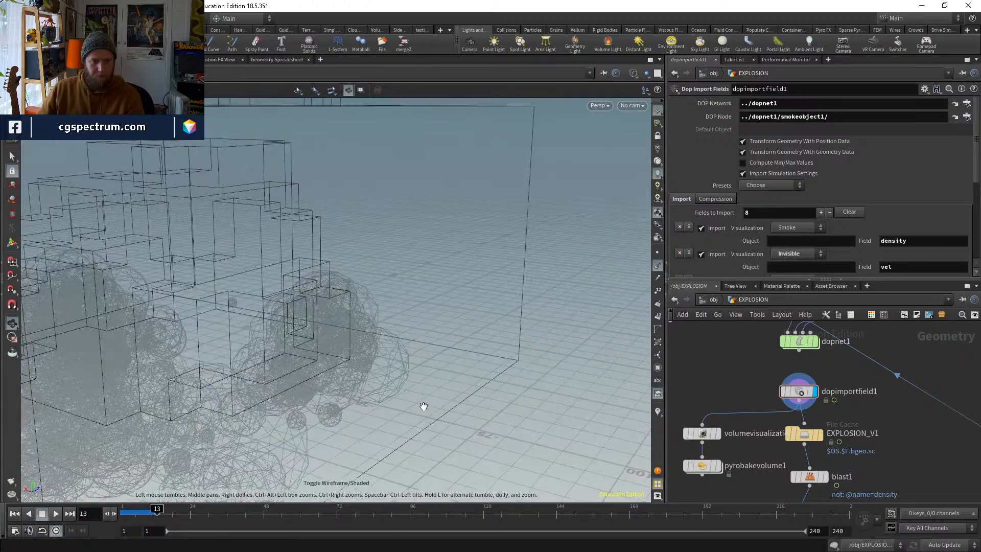
Show the smoke shaded with viewport lighting and compare frames 10 to 13 from several angles
{"action": "left_click", "coordinate": [657, 162]}
{"action": "mouse_move", "coordinate": [429, 330]}
{"action": "left_mouse_down"}
{"action": "mouse_move", "coordinate": [433, 387]}
{"action": "mouse_move", "coordinate": [505, 365]}
{"action": "mouse_move", "coordinate": [506, 381]}
{"action": "left_mouse_up"}
{"action": "left_click", "coordinate": [658, 174]}
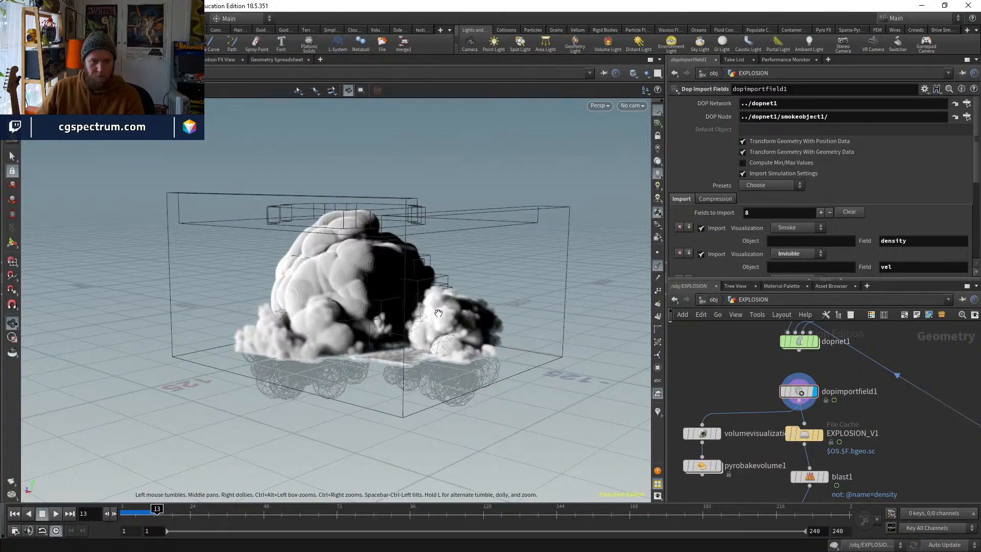
{"action": "mouse_move", "coordinate": [429, 320]}
{"action": "left_mouse_down"}
{"action": "mouse_move", "coordinate": [475, 332]}
{"action": "mouse_move", "coordinate": [498, 358]}
{"action": "mouse_move", "coordinate": [476, 354]}
{"action": "left_mouse_up"}
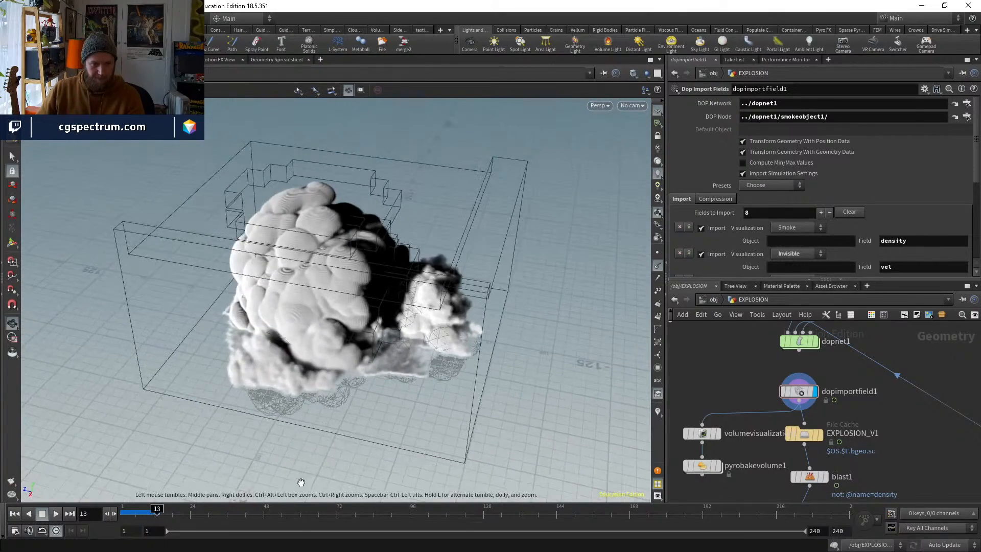
{"action": "key", "text": "Left"}
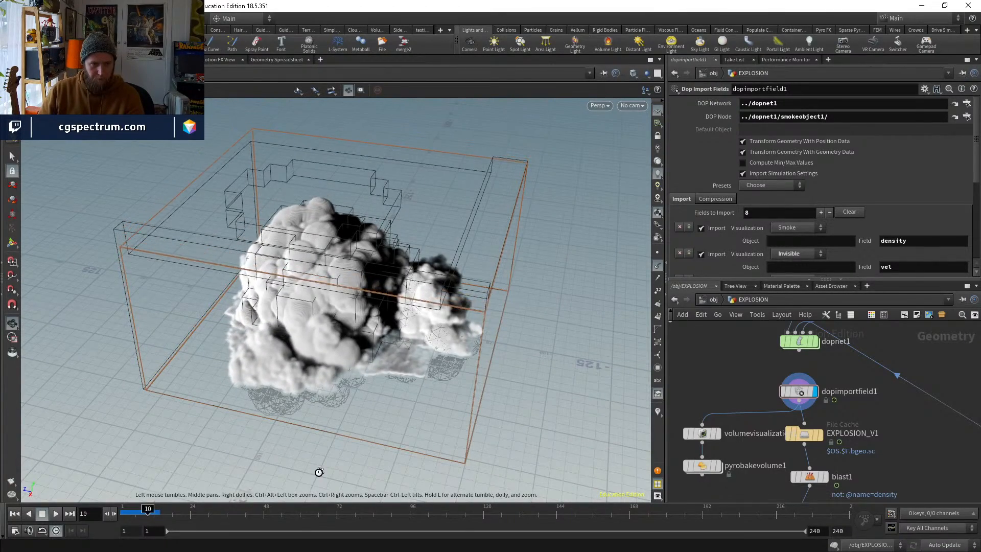
{"action": "key", "text": "Right"}
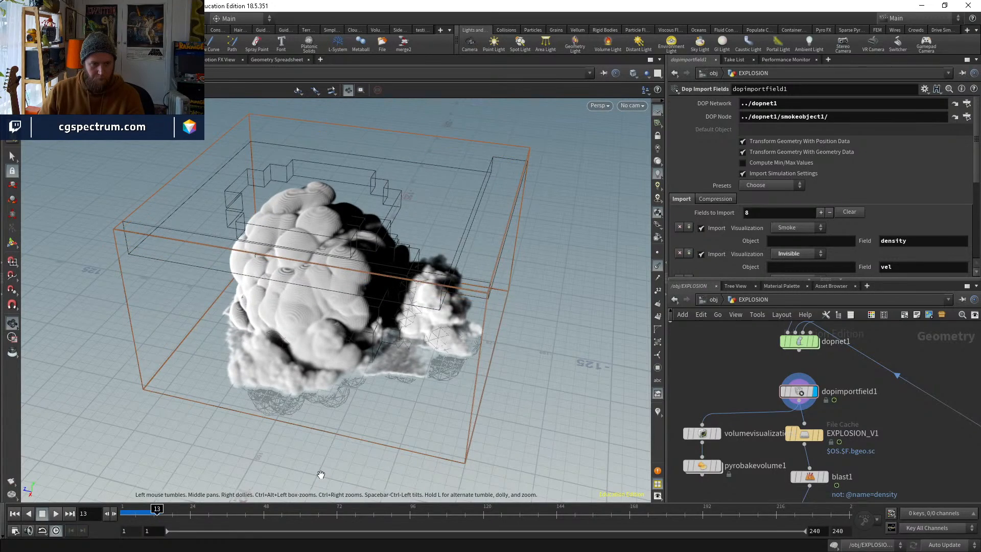
{"action": "left_click_drag", "start_coordinate": [301, 399], "coordinate": [376, 363]}
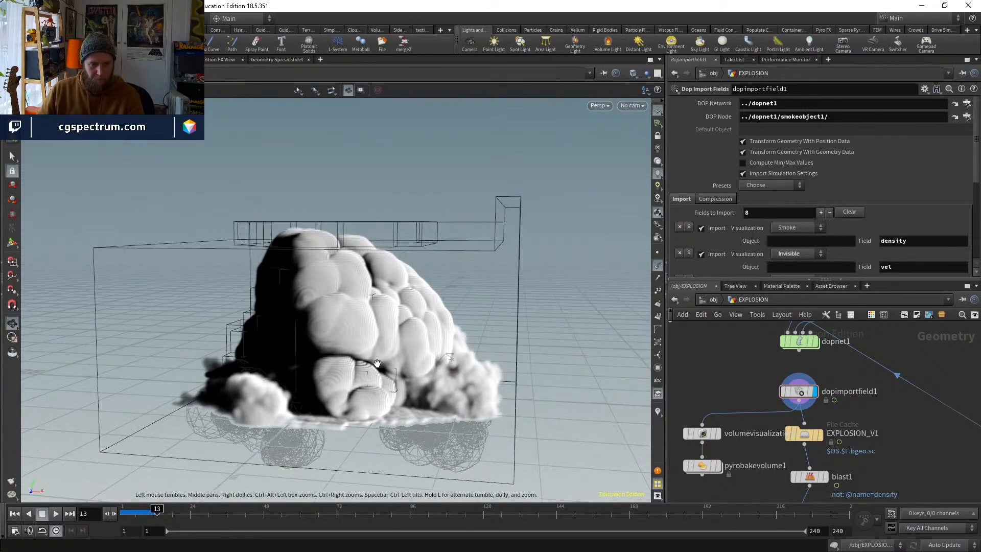
{"action": "key", "text": "Left"}
{"action": "key", "text": "Left"}
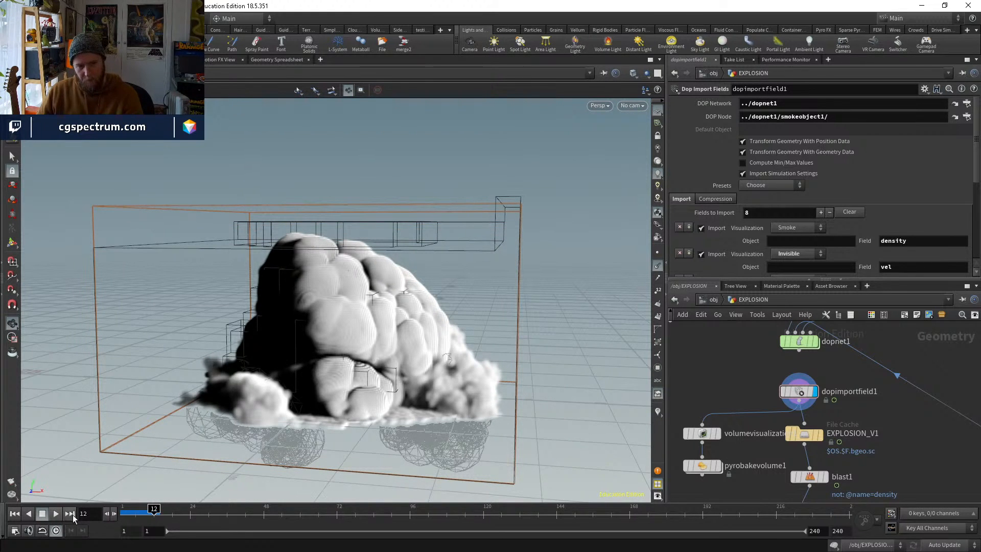
Play the simulation on to frame 30, stop it, and scrub the cached frames to examine the dust around the explosion's base
{"action": "left_click", "coordinate": [55, 513]}
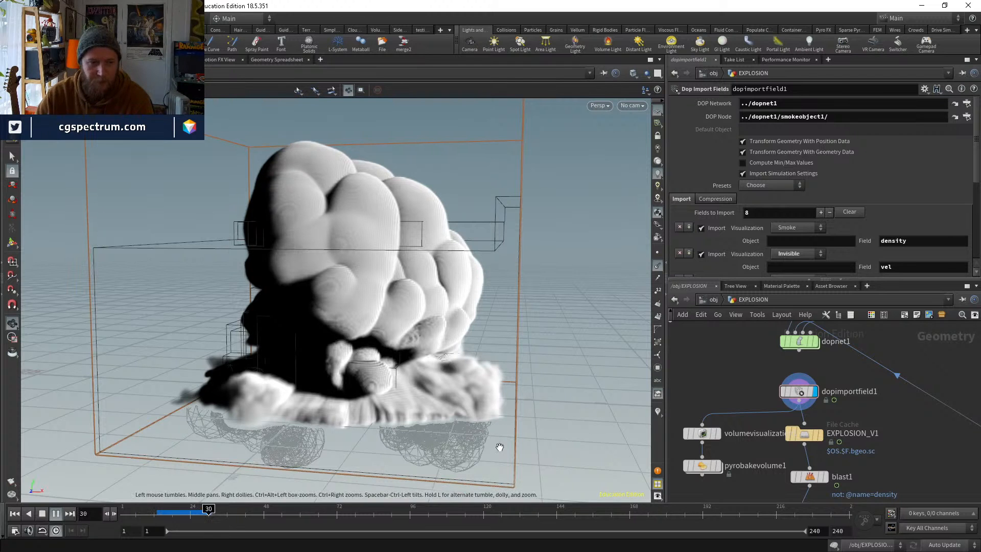
{"action": "key", "text": "Escape"}
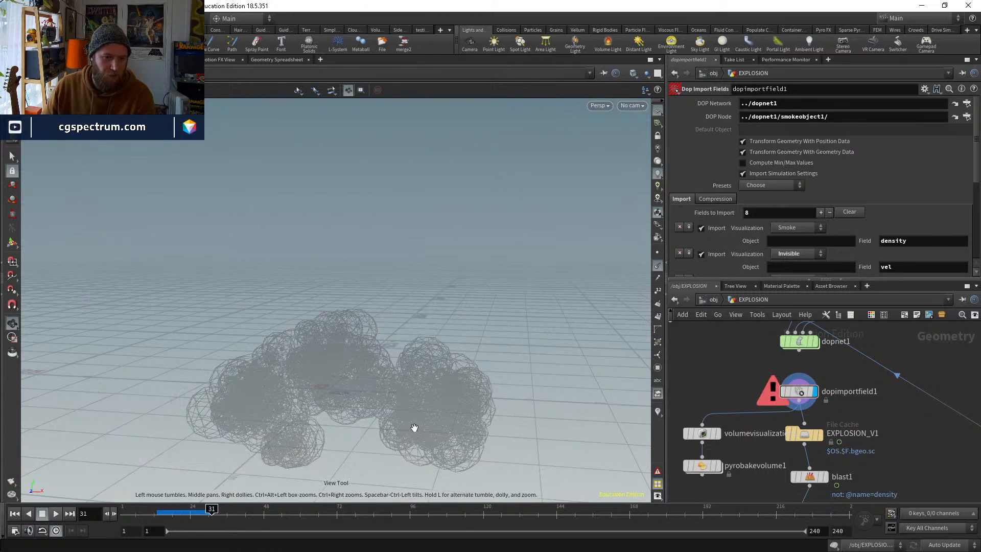
{"action": "key", "text": "Left"}
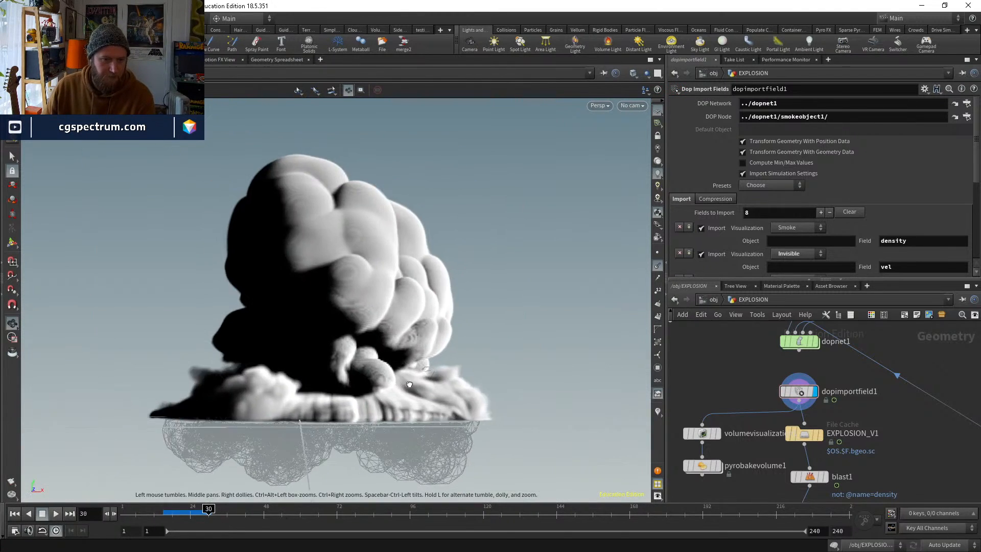
{"action": "left_click_drag", "start_coordinate": [325, 400], "coordinate": [579, 404]}
{"action": "left_click_drag", "start_coordinate": [463, 387], "coordinate": [469, 369]}
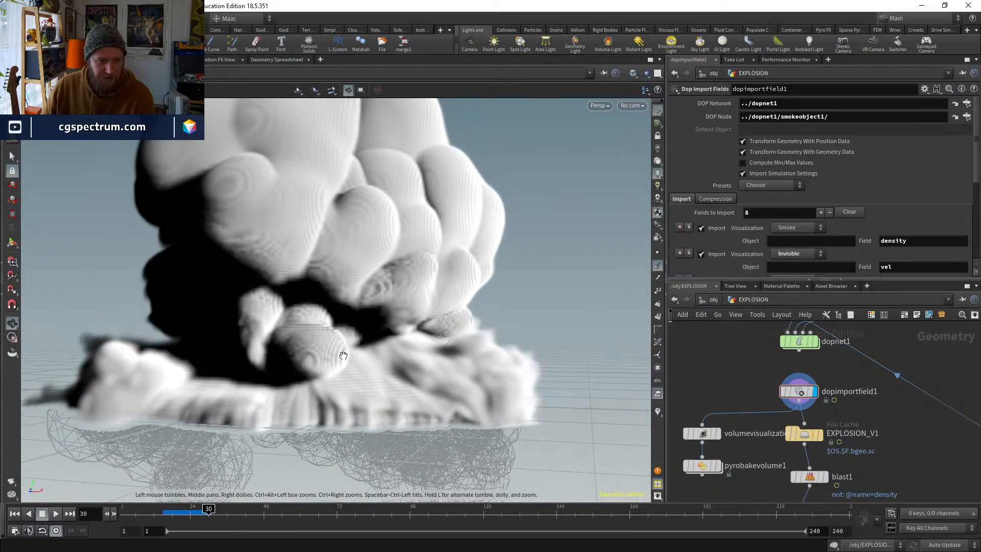
{"action": "left_click", "coordinate": [169, 513]}
{"action": "left_click_drag", "start_coordinate": [182, 514], "coordinate": [205, 514]}
{"action": "scroll", "coordinate": [411, 321], "scroll_direction": "down", "scroll_amount": 3}
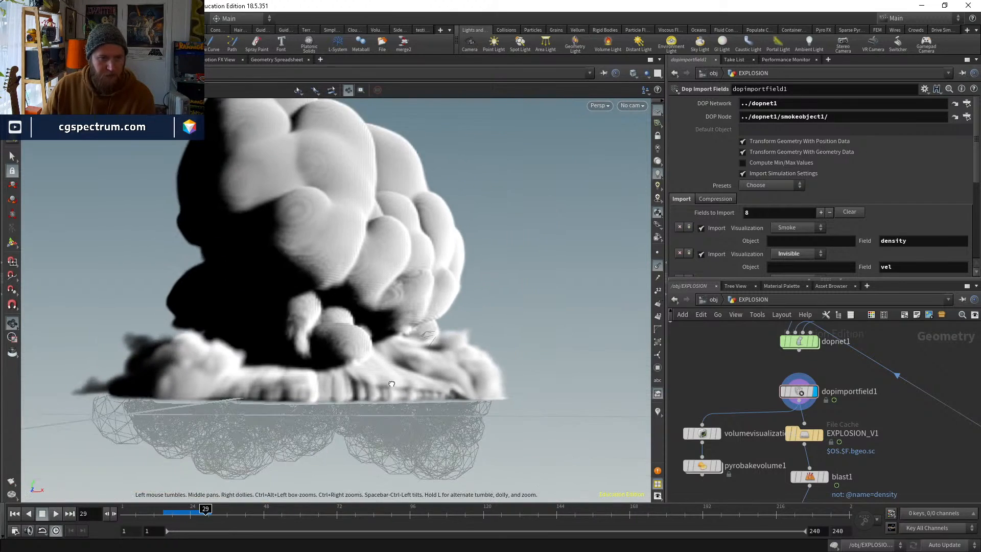
Add a Volume Slice node, feed it from dopimportfield1 and display it in the viewport
{"action": "middle_click_drag", "start_coordinate": [903, 457], "coordinate": [863, 430]}
{"action": "key", "text": "Tab"}
{"action": "mouse_move", "coordinate": [867, 435]}
{"action": "type", "text": "vo"}
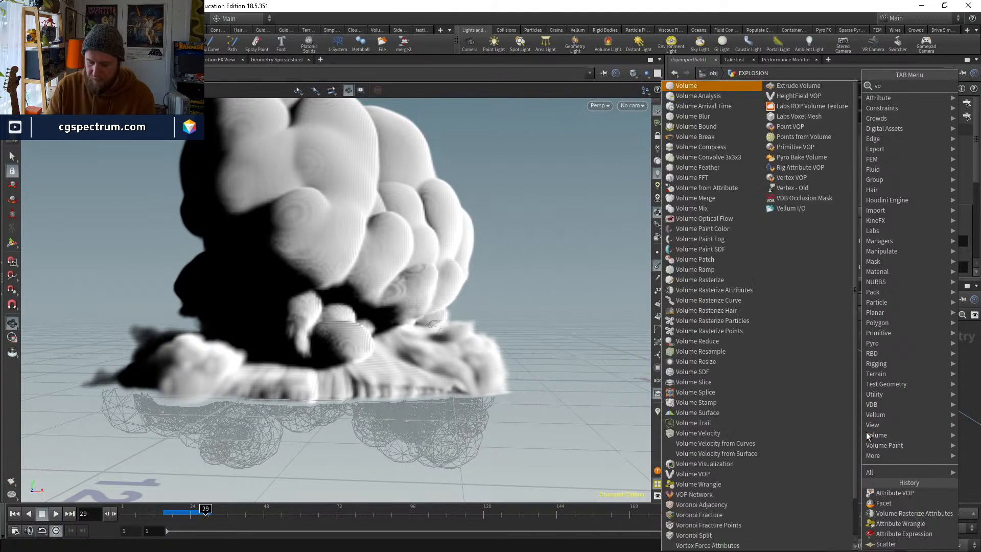
{"action": "type", "text": "lume slice"}
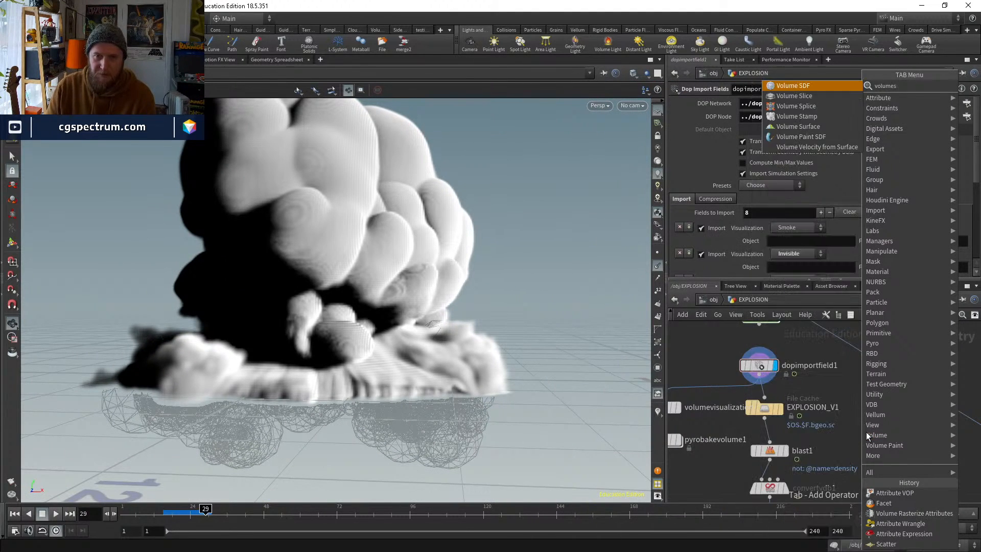
{"action": "key", "text": "Return"}
{"action": "left_click", "coordinate": [866, 431]}
{"action": "left_click_drag", "start_coordinate": [866, 422], "coordinate": [759, 375]}
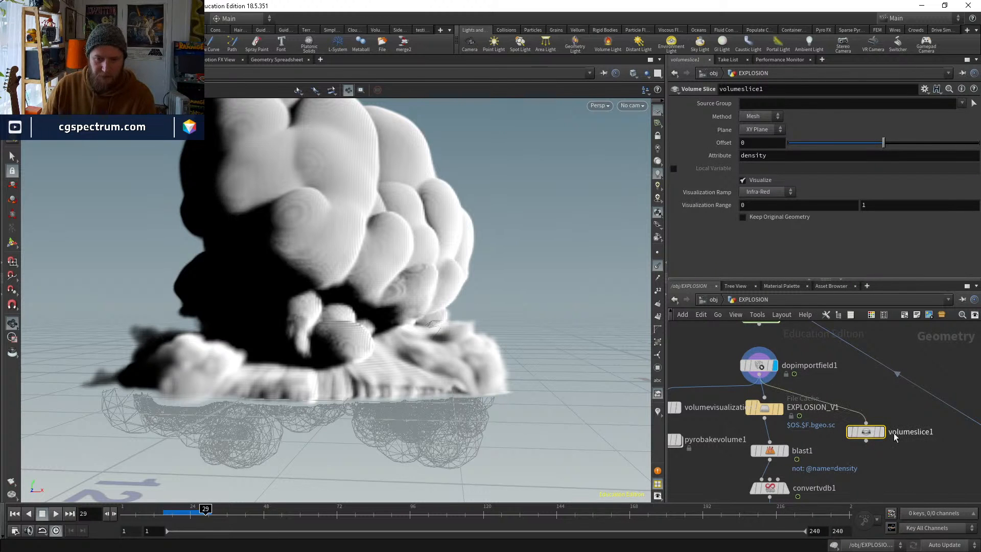
{"action": "left_click", "coordinate": [881, 431]}
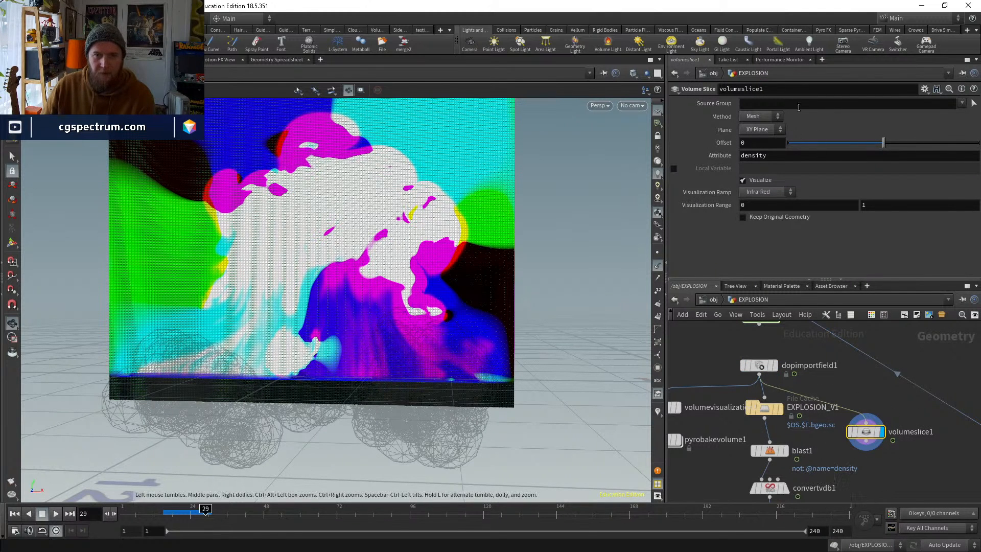
{"action": "left_click", "coordinate": [962, 103]}
{"action": "left_click", "coordinate": [940, 130]}
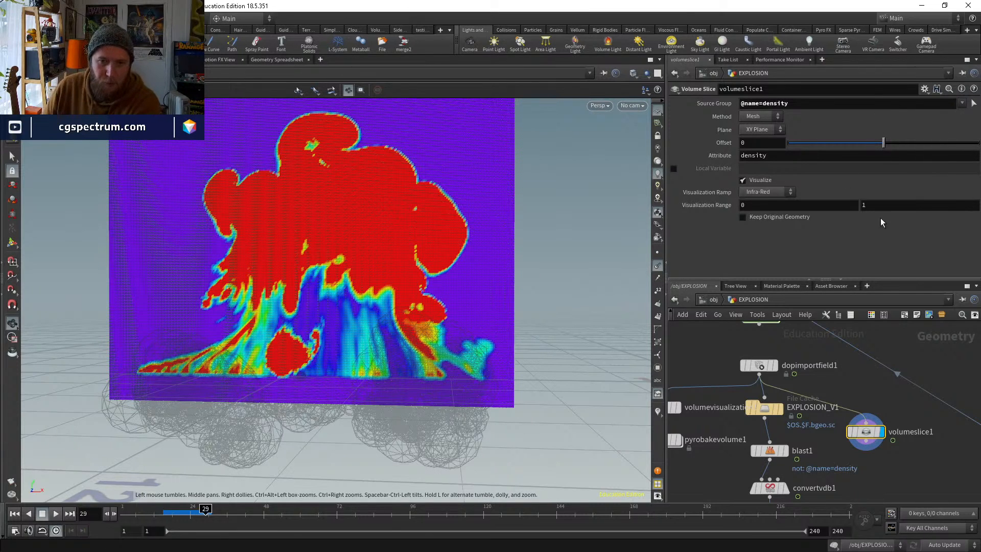
{"action": "left_click_drag", "start_coordinate": [173, 510], "coordinate": [199, 510]}
{"action": "left_click_drag", "start_coordinate": [276, 341], "coordinate": [299, 327]}
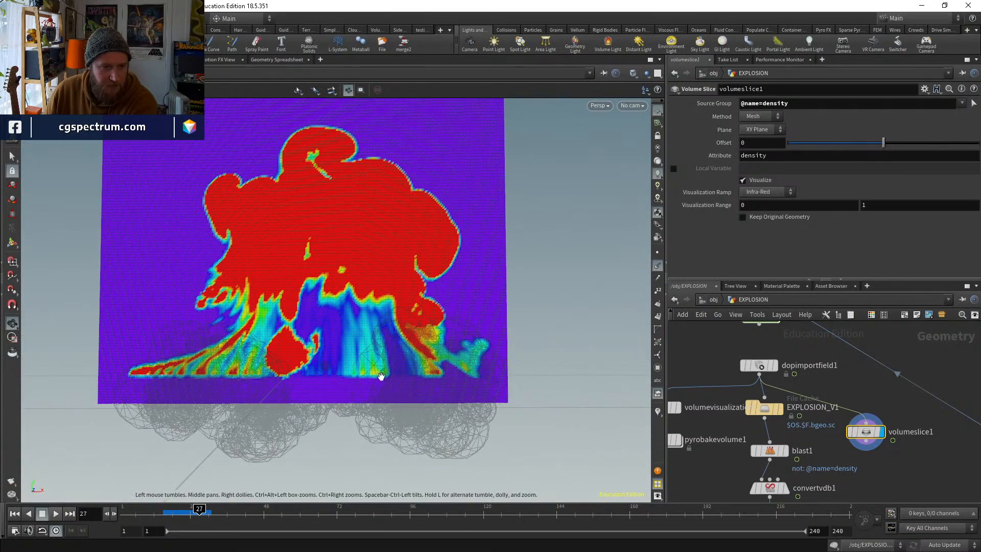
{"action": "left_click", "coordinate": [878, 433]}
{"action": "key", "text": "Right"}
{"action": "key", "text": "Right"}
{"action": "key", "text": "Right"}
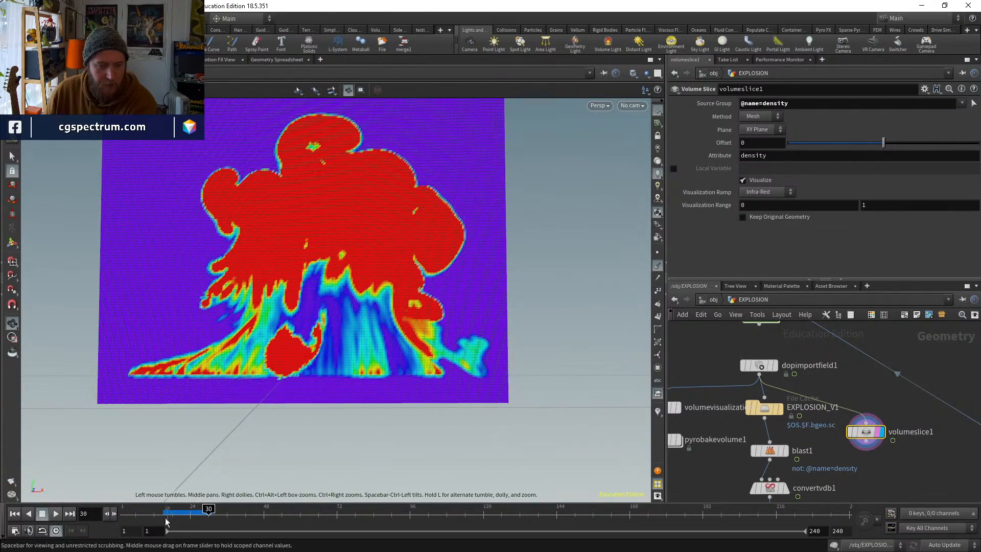
{"action": "left_click", "coordinate": [962, 102]}
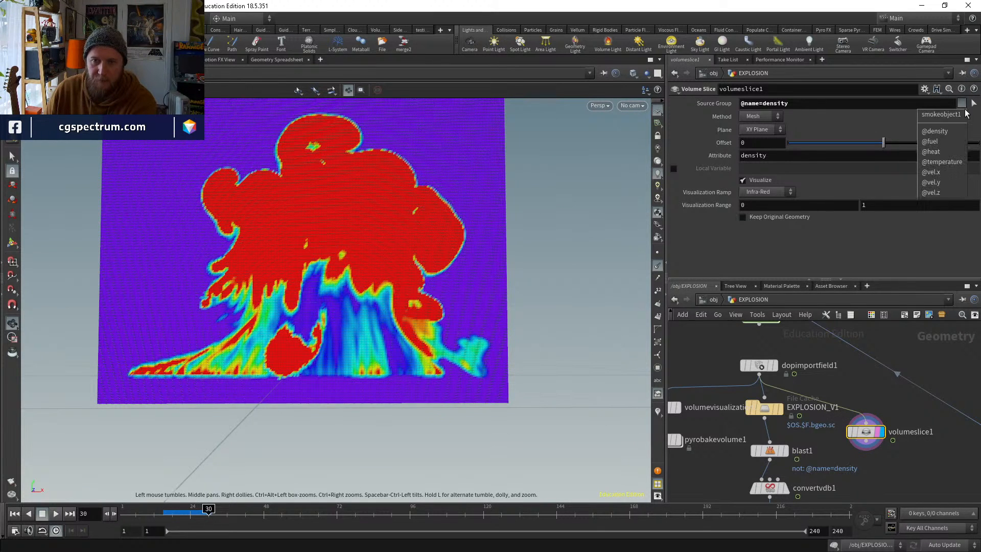
{"action": "left_click", "coordinate": [945, 162]}
{"action": "left_click_drag", "start_coordinate": [794, 105], "coordinate": [740, 106]}
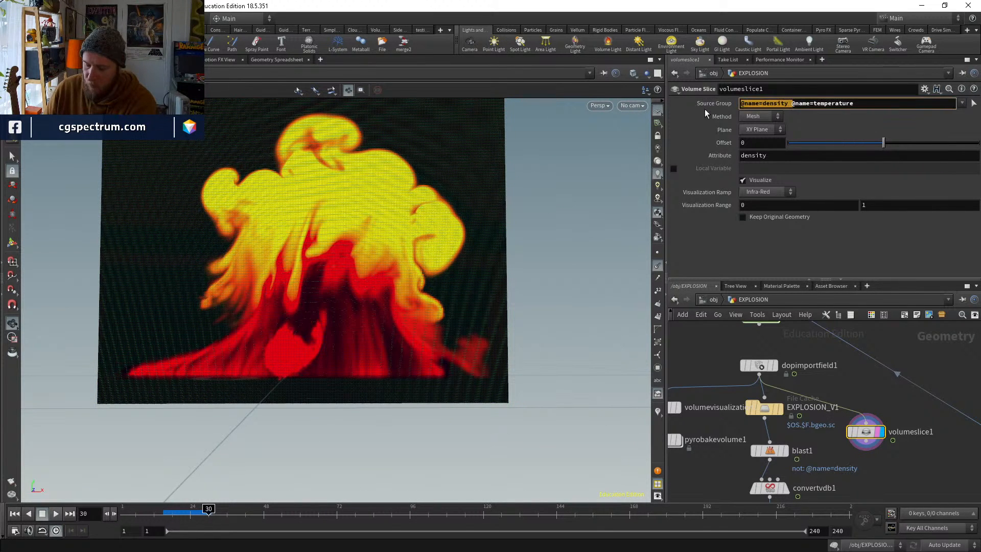
{"action": "key", "text": "BackSpace"}
{"action": "key", "text": "Return"}
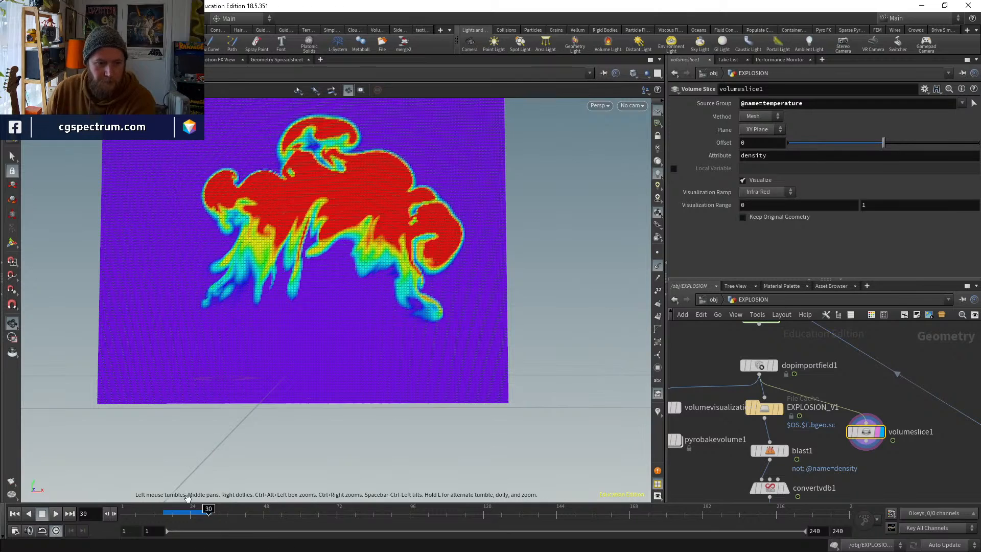
{"action": "left_click", "coordinate": [184, 515]}
{"action": "left_click_drag", "start_coordinate": [188, 516], "coordinate": [196, 515]}
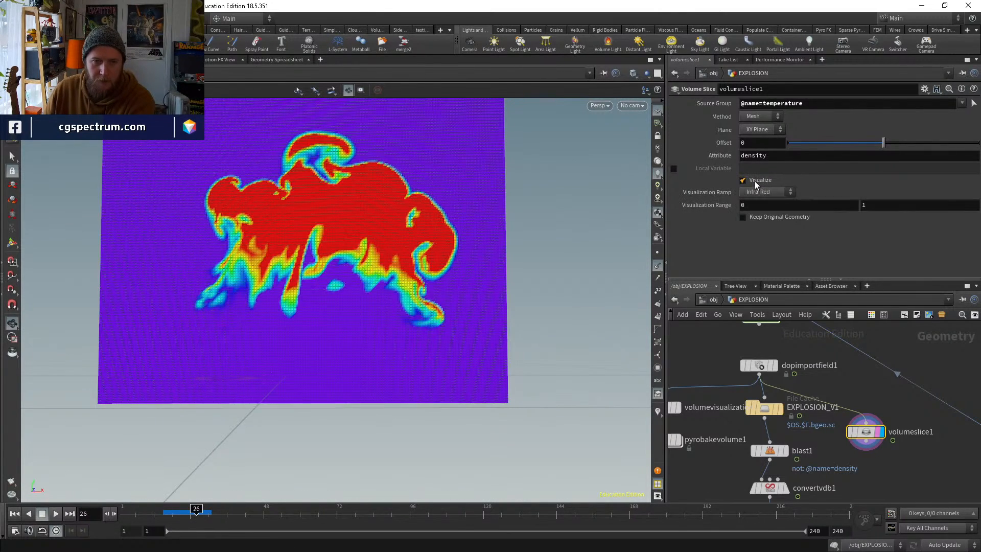
Try a maximum Visualization Range of 0.1 on the slice, and restore it to 1
{"action": "left_click", "coordinate": [898, 205]}
{"action": "type", "text": "0"}
{"action": "key", "text": "Return"}
{"action": "left_click", "coordinate": [898, 205]}
{"action": "key", "text": "BackSpace"}
{"action": "key", "text": "Return"}
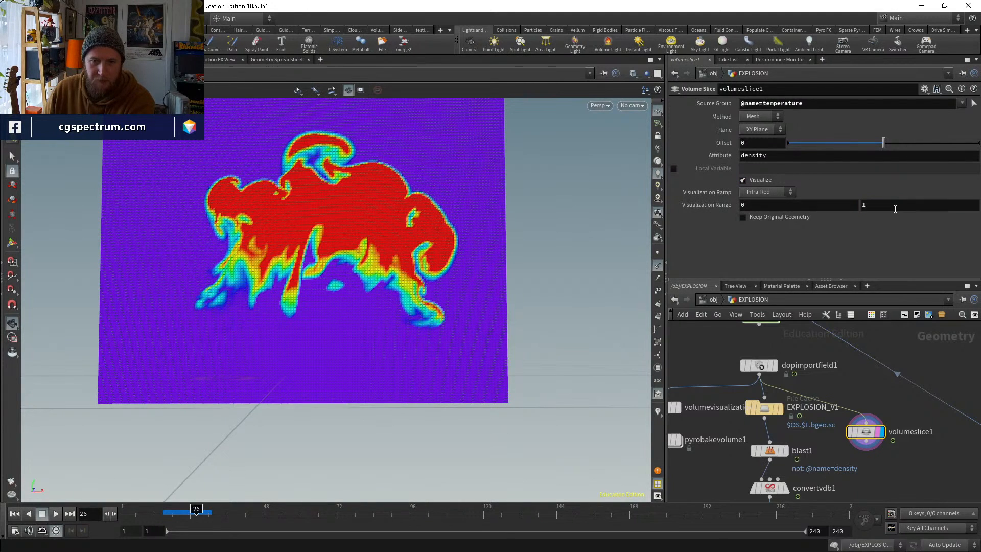
{"action": "left_click", "coordinate": [894, 207]}
{"action": "key", "text": "BackSpace"}
{"action": "type", "text": ".1"}
{"action": "key", "text": "Return"}
{"action": "double_click", "coordinate": [879, 205]}
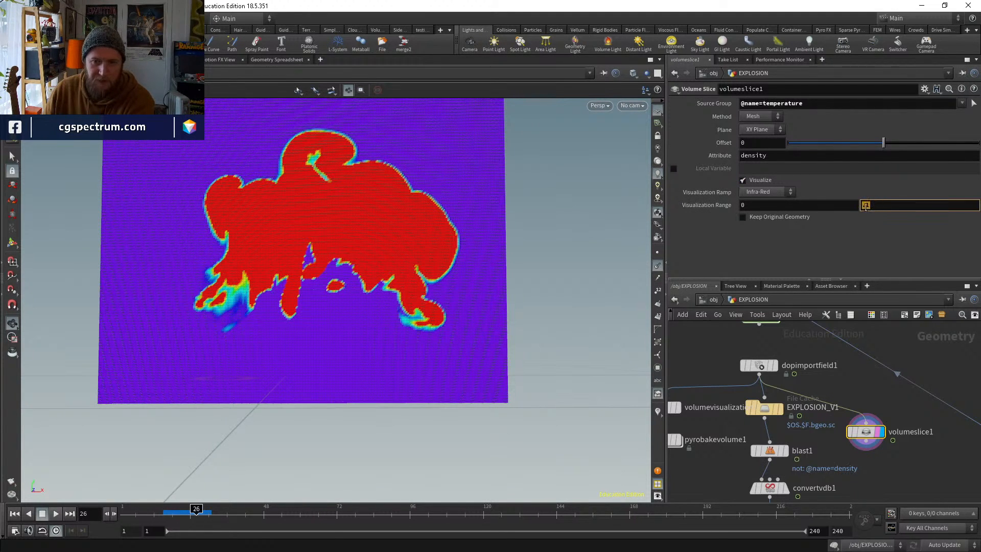
{"action": "type", "text": "1"}
{"action": "key", "text": "Return"}
Set the slice's minimum Visualization Range to -1 and check the negative temperatures around frames 21 and 22
{"action": "double_click", "coordinate": [801, 204]}
{"action": "type", "text": "-1"}
{"action": "key", "text": "Return"}
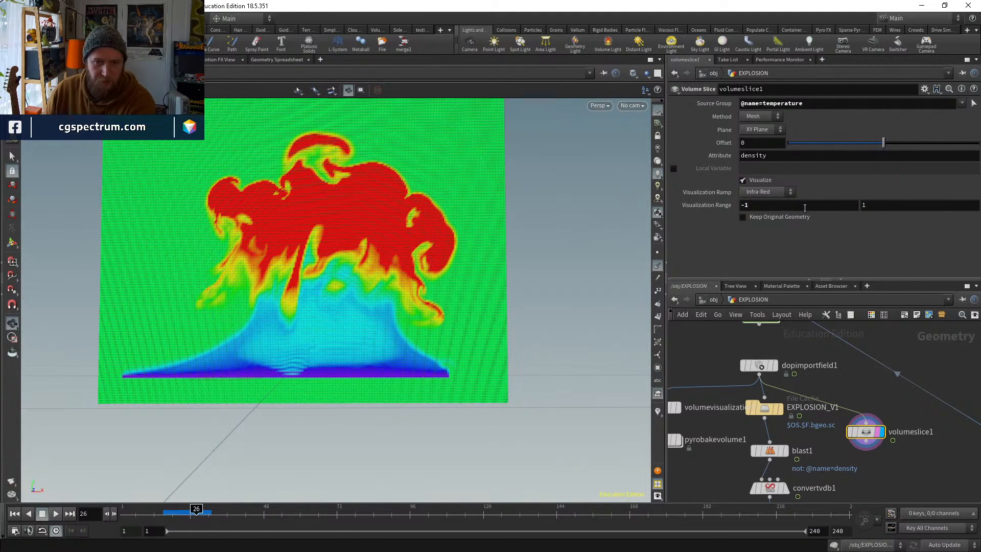
{"action": "left_click", "coordinate": [183, 517]}
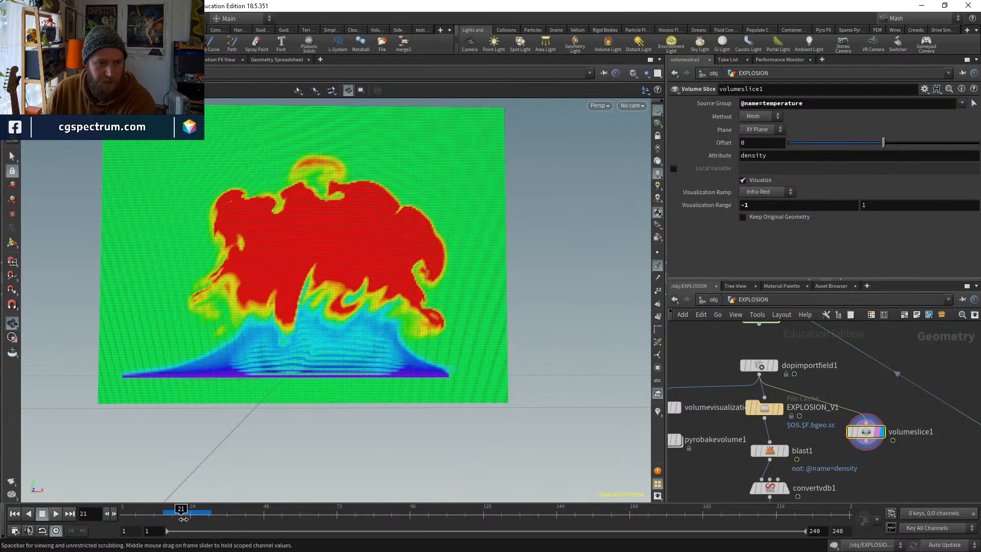
{"action": "mouse_move", "coordinate": [184, 519]}
{"action": "left_mouse_down"}
{"action": "mouse_move", "coordinate": [204, 519]}
{"action": "mouse_move", "coordinate": [186, 520]}
{"action": "left_mouse_up"}
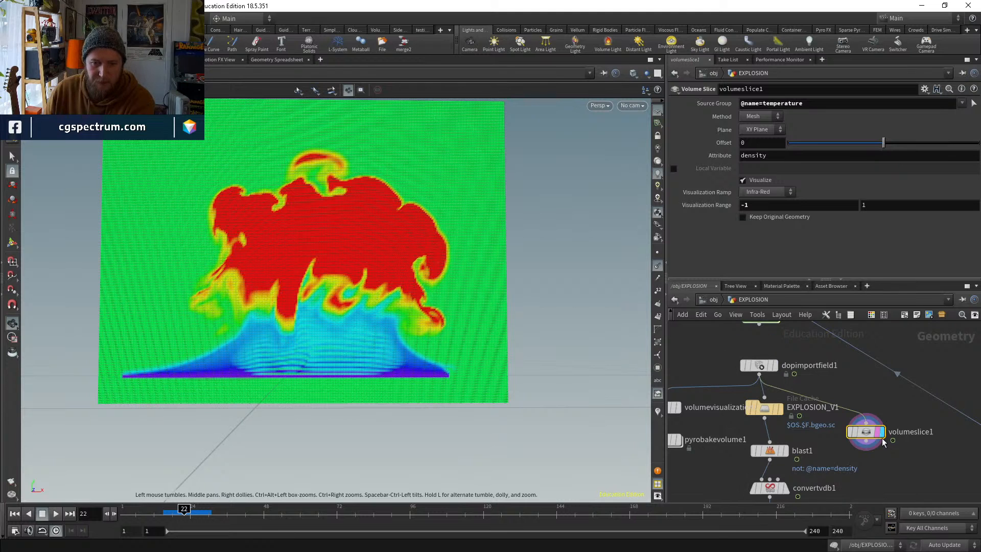
Display dopimportfield1 again and inspect the smoke's base from frame 22 to frame 29
{"action": "left_click", "coordinate": [775, 365]}
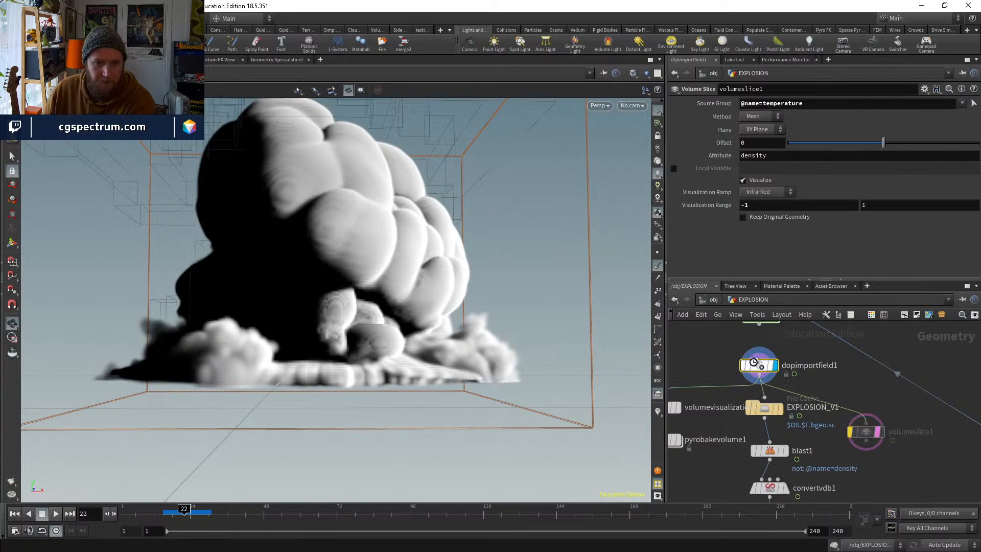
{"action": "left_click", "coordinate": [759, 365]}
{"action": "left_click_drag", "start_coordinate": [358, 363], "coordinate": [245, 460]}
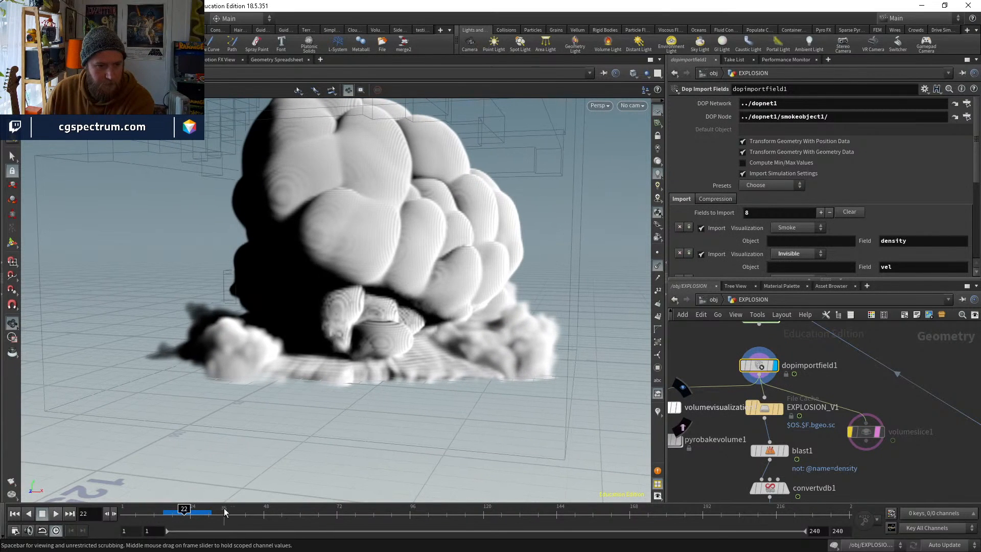
{"action": "left_click", "coordinate": [201, 510]}
{"action": "left_click_drag", "start_coordinate": [199, 509], "coordinate": [205, 509]}
{"action": "scroll", "coordinate": [384, 336], "scroll_direction": "down", "scroll_amount": 3}
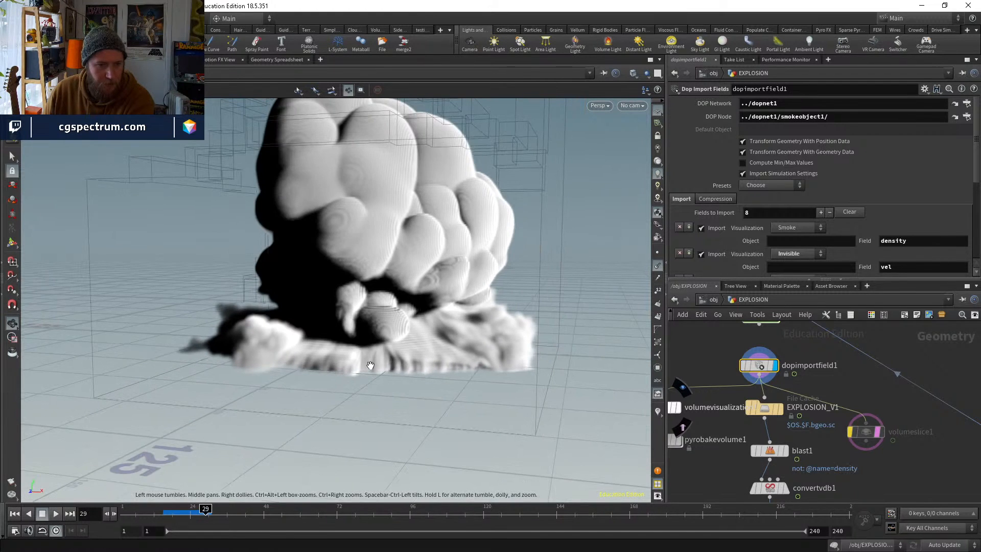
{"action": "left_click_drag", "start_coordinate": [394, 339], "coordinate": [362, 375], "text": "alt"}
Play the simulation on to frame 38, compare frames 27, 33 and 38, and examine the base dust from another side
{"action": "left_click", "coordinate": [56, 514]}
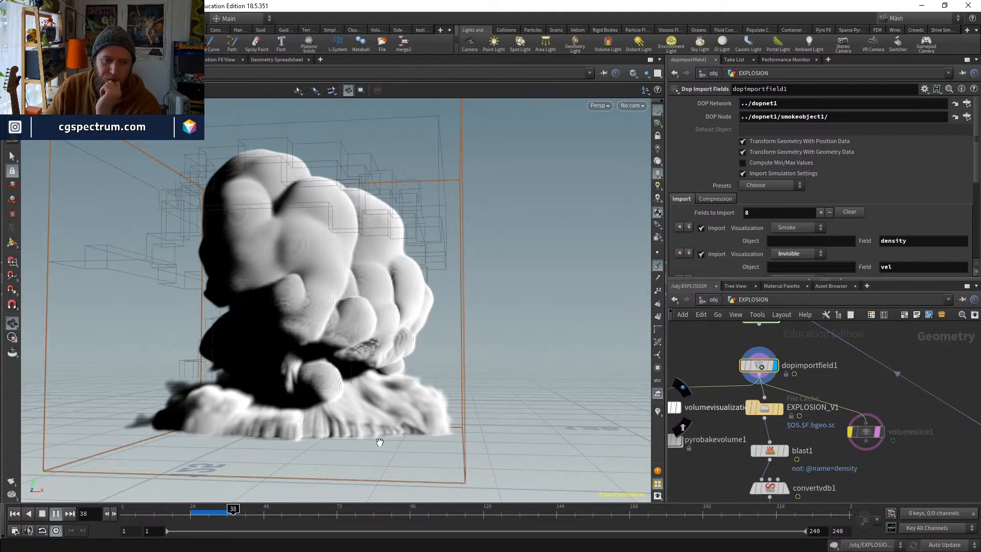
{"action": "left_click", "coordinate": [198, 512]}
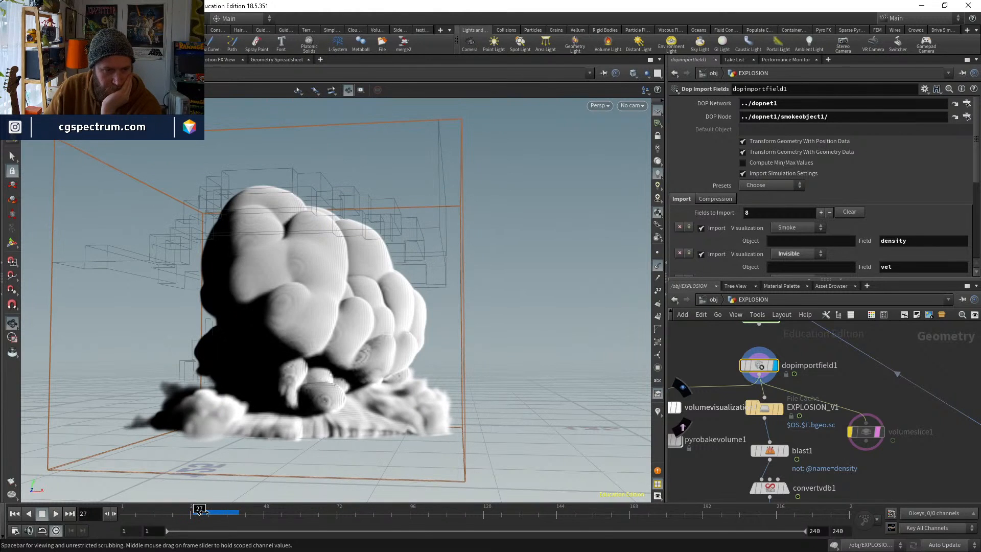
{"action": "left_click", "coordinate": [222, 511]}
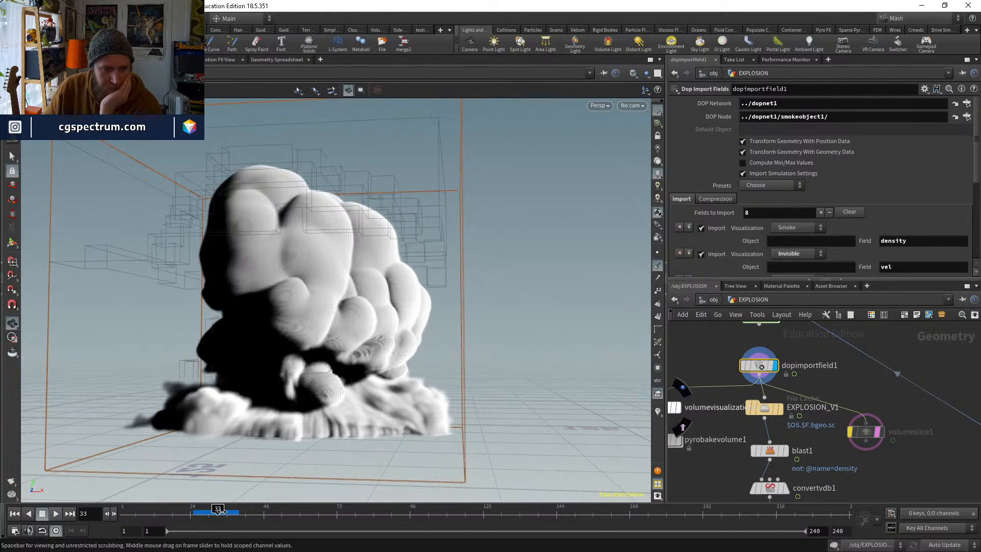
{"action": "left_click", "coordinate": [232, 513]}
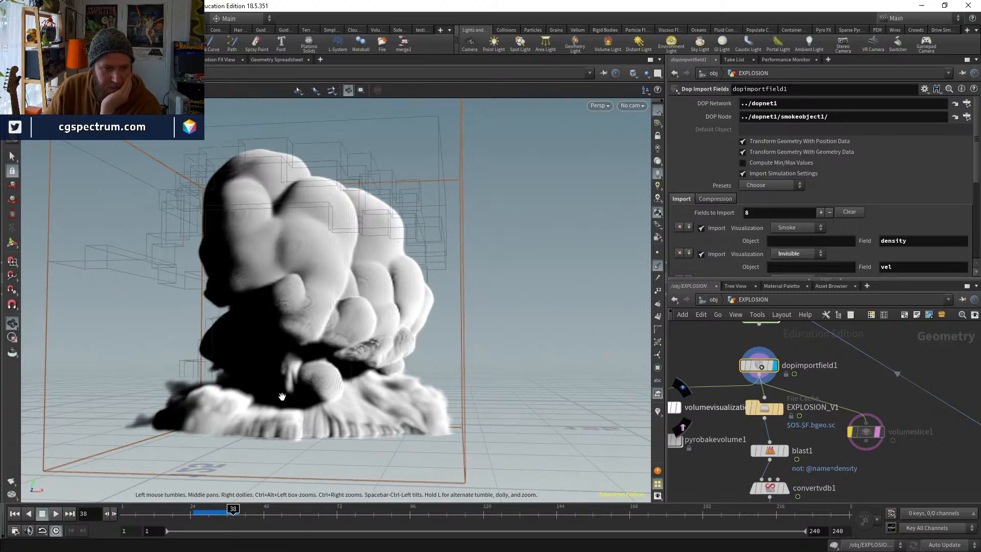
{"action": "left_click_drag", "start_coordinate": [284, 396], "coordinate": [253, 432], "text": "alt"}
{"action": "middle_click_drag", "start_coordinate": [340, 462], "coordinate": [243, 422], "text": "alt"}
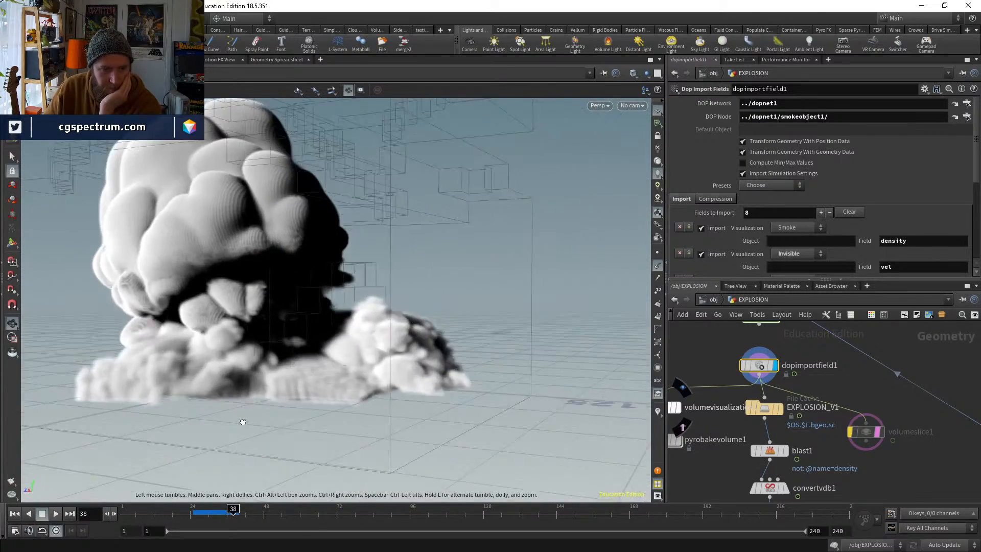
Examine the ground dust around the explosion's base from above, comparing frames 25, 29 and 39
{"action": "left_click_drag", "start_coordinate": [243, 422], "coordinate": [237, 473], "text": "alt"}
{"action": "left_click_drag", "start_coordinate": [338, 385], "coordinate": [286, 450], "text": "alt"}
{"action": "left_click", "coordinate": [205, 510]}
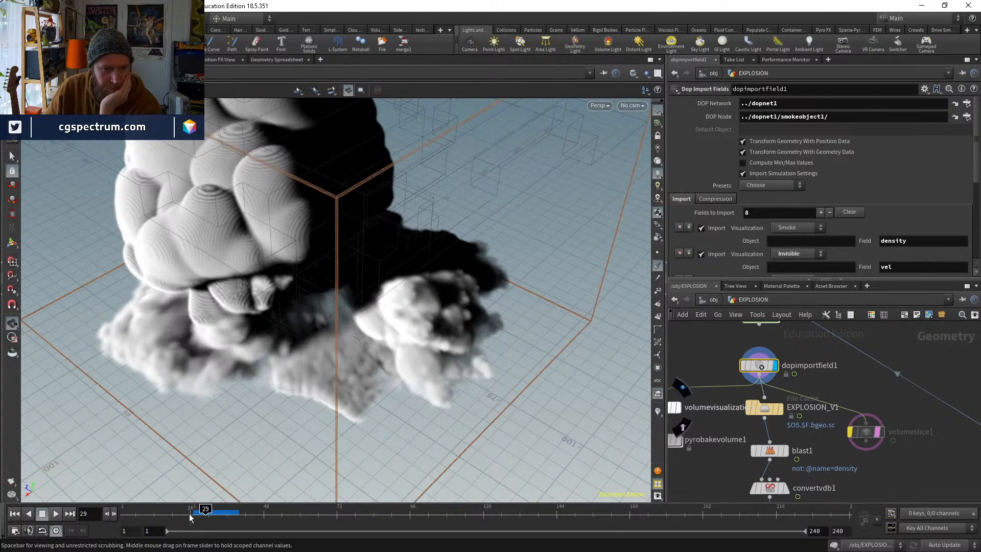
{"action": "left_click_drag", "start_coordinate": [195, 517], "coordinate": [235, 511]}
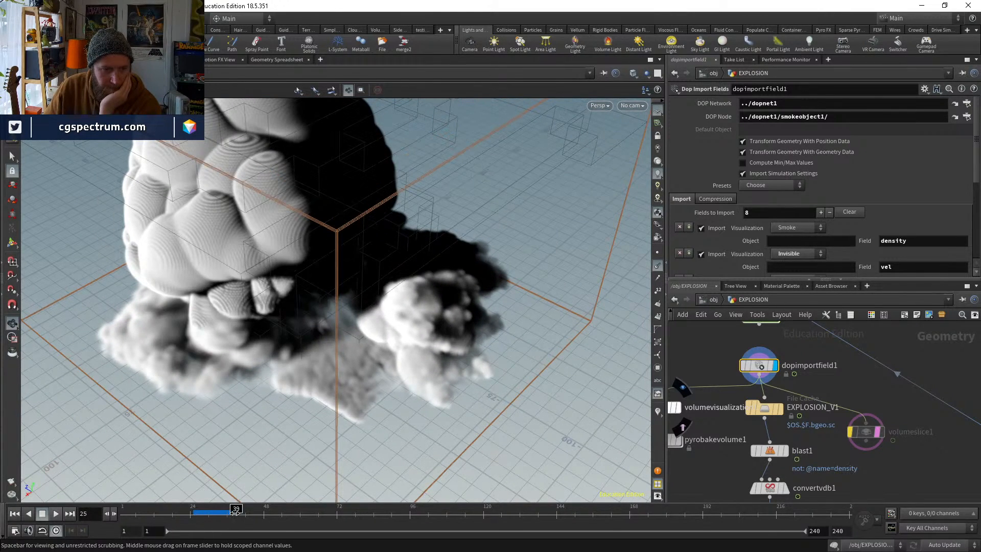
Display volumevisualization1 and examine the fireball and the dust at its base from several angles at frame 39
{"action": "middle_click_drag", "start_coordinate": [713, 422], "coordinate": [796, 399]}
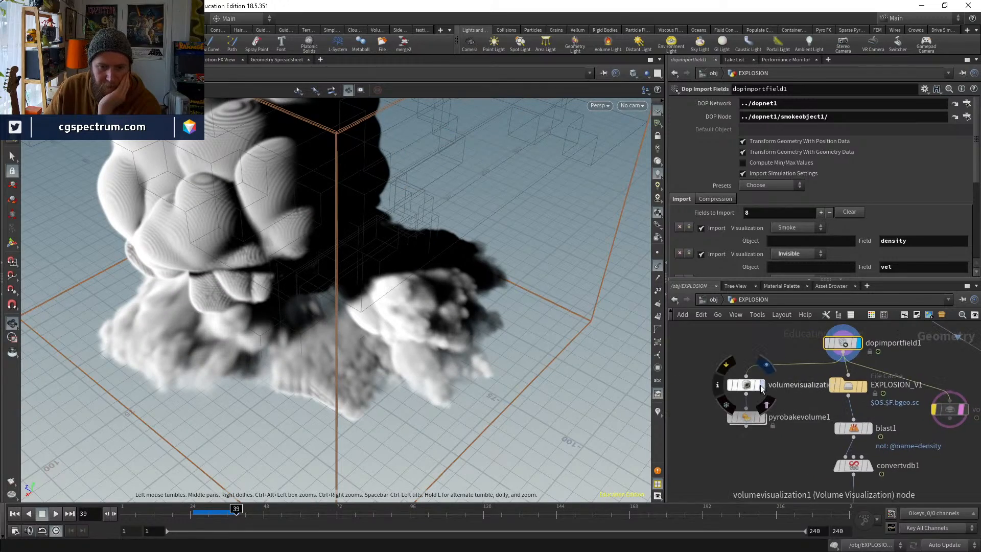
{"action": "key", "text": "r"}
{"action": "left_click", "coordinate": [749, 386]}
{"action": "left_click", "coordinate": [746, 387]}
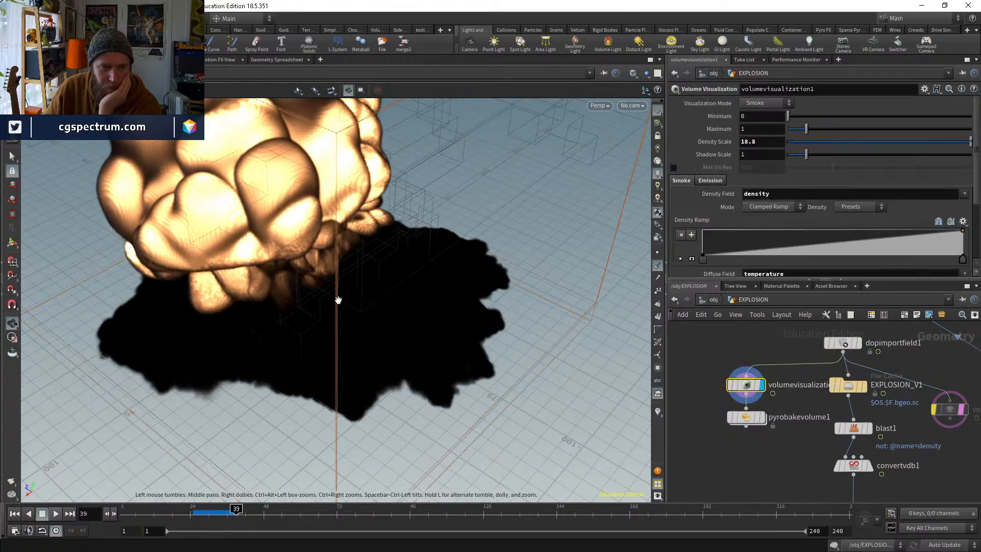
{"action": "left_click_drag", "start_coordinate": [340, 296], "coordinate": [403, 329]}
{"action": "middle_click_drag", "start_coordinate": [403, 329], "coordinate": [303, 329]}
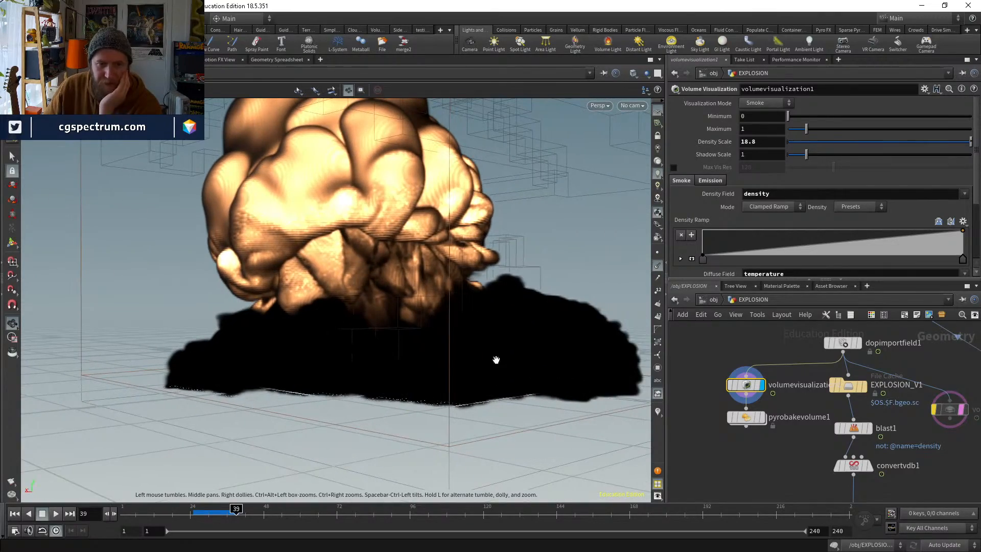
{"action": "left_click_drag", "start_coordinate": [462, 292], "coordinate": [434, 339]}
{"action": "right_click_drag", "start_coordinate": [434, 339], "coordinate": [365, 187]}
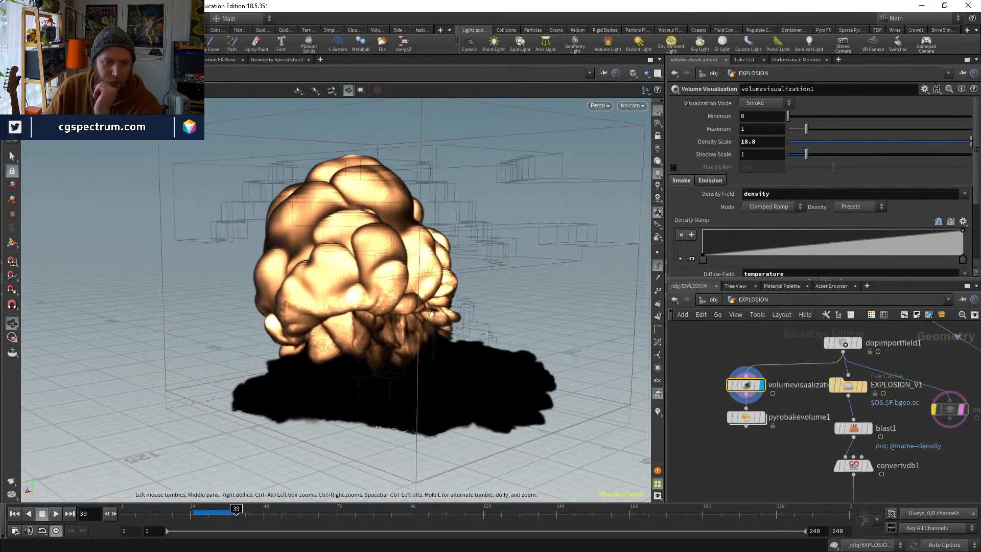
{"action": "left_click_drag", "start_coordinate": [431, 314], "coordinate": [402, 297]}
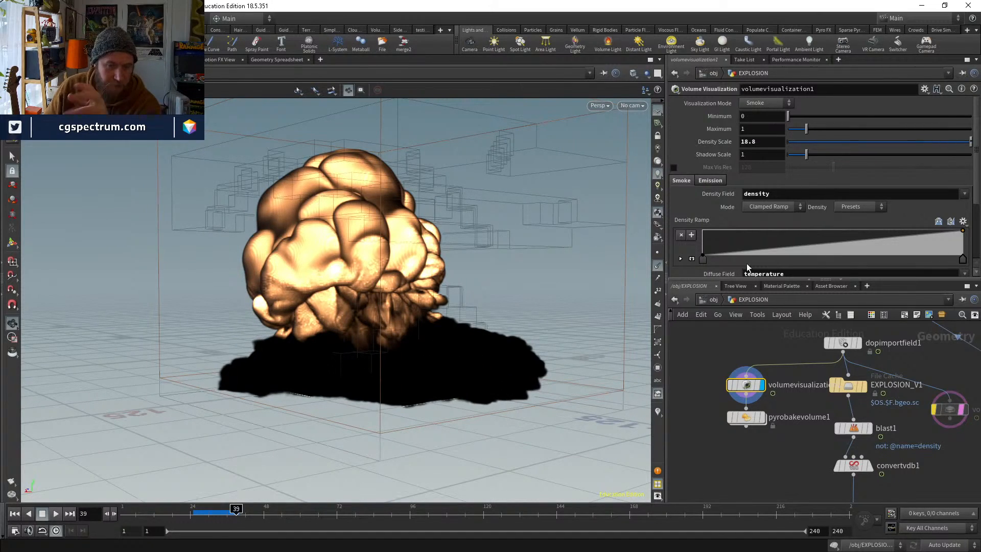
Move the Diffuse Ramp's black key slightly inward, brighten it to a very light grey, and inspect the lit dust around the base
{"action": "scroll", "coordinate": [750, 202], "scroll_direction": "down", "scroll_amount": 3}
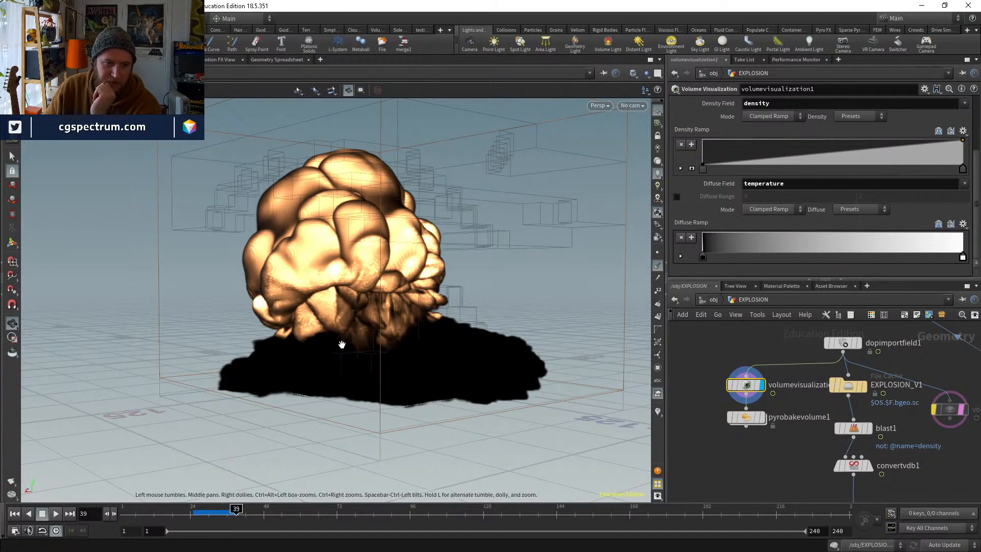
{"action": "left_click_drag", "start_coordinate": [341, 344], "coordinate": [282, 351]}
{"action": "scroll", "coordinate": [737, 145], "scroll_direction": "up", "scroll_amount": 3}
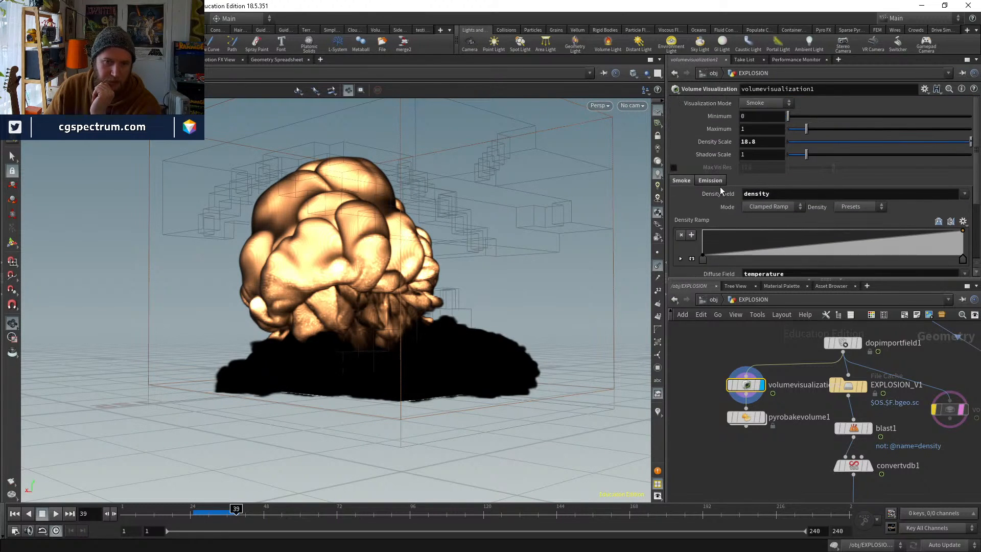
{"action": "scroll", "coordinate": [720, 189], "scroll_direction": "down", "scroll_amount": 3}
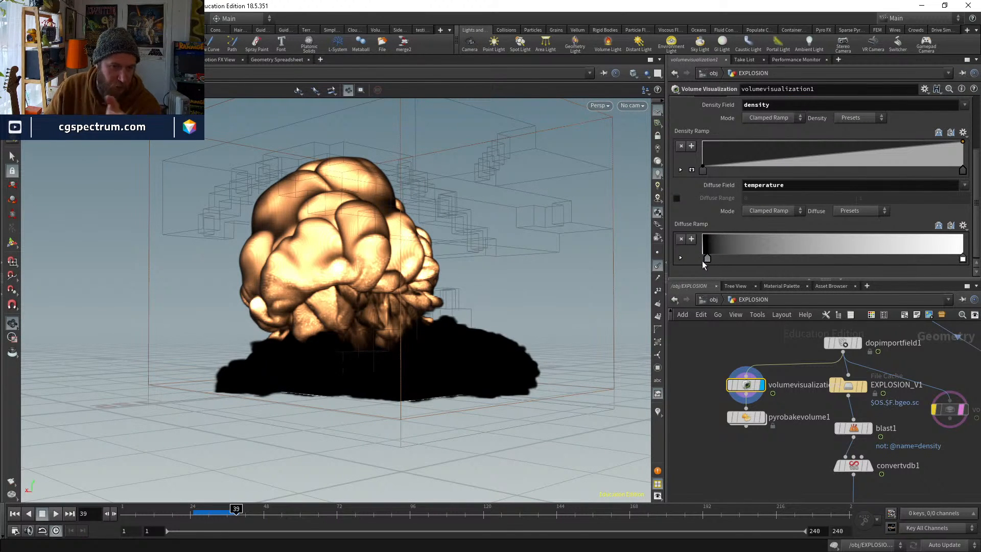
{"action": "left_click_drag", "start_coordinate": [707, 259], "coordinate": [710, 261]}
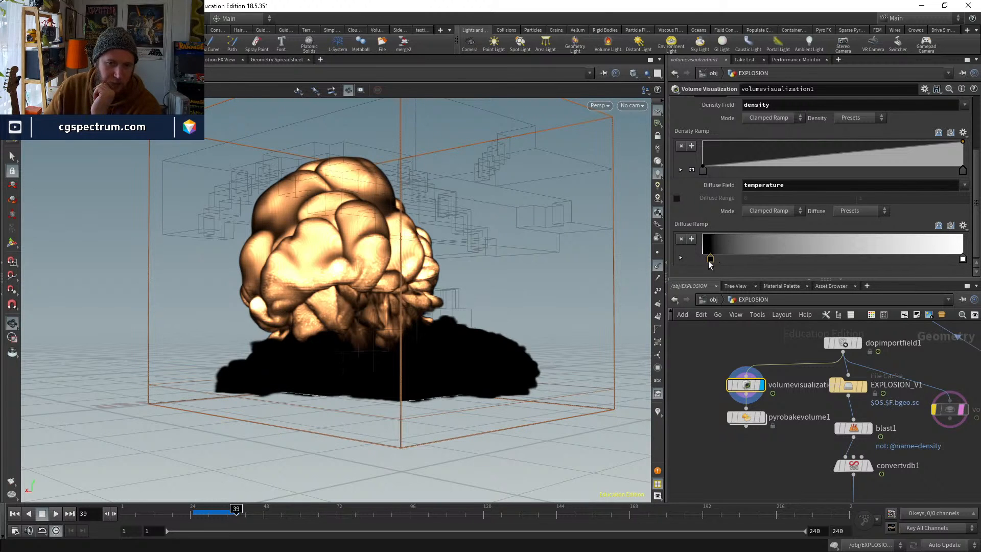
{"action": "double_click", "coordinate": [711, 261]}
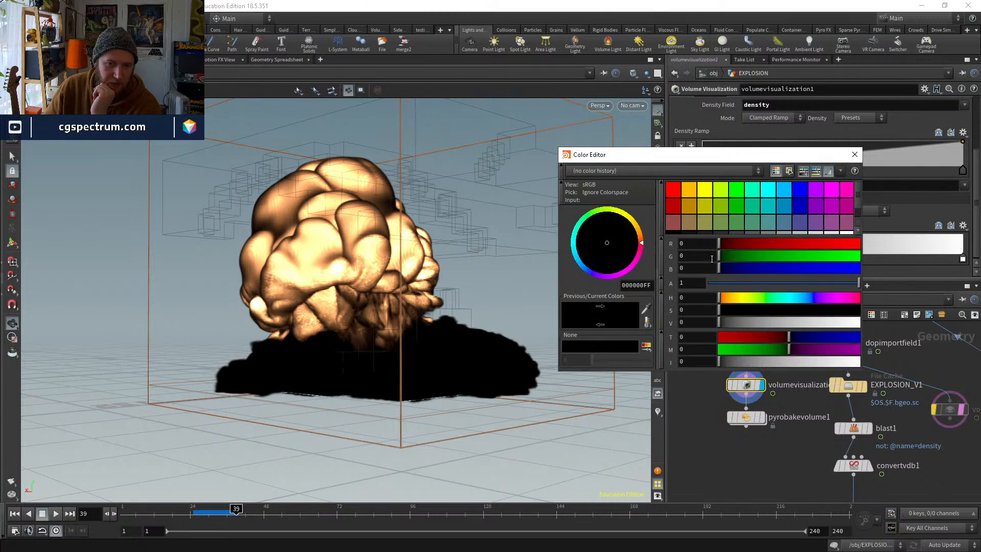
{"action": "left_click", "coordinate": [747, 323]}
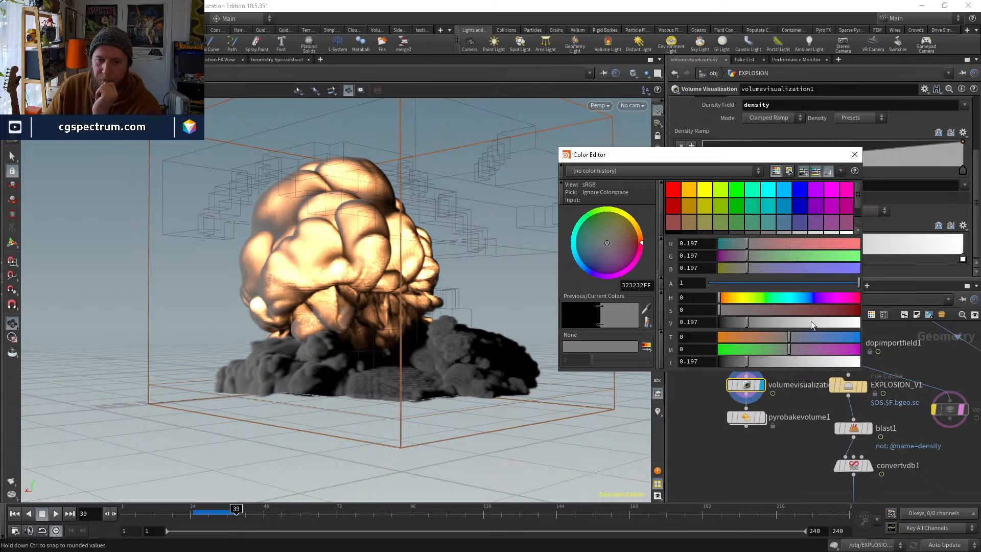
{"action": "left_click", "coordinate": [855, 154]}
{"action": "left_click_drag", "start_coordinate": [446, 302], "coordinate": [449, 353]}
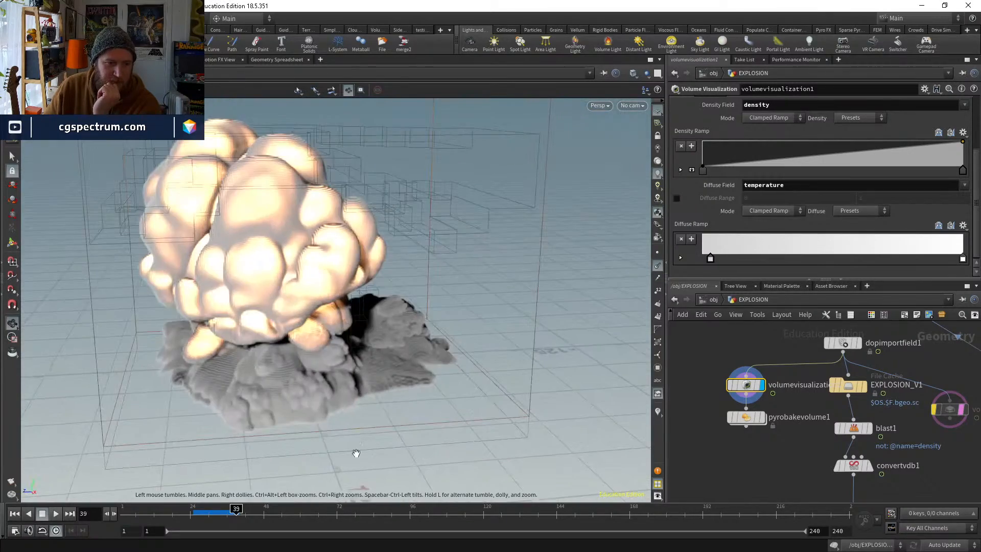
{"action": "left_click_drag", "start_coordinate": [356, 453], "coordinate": [490, 408]}
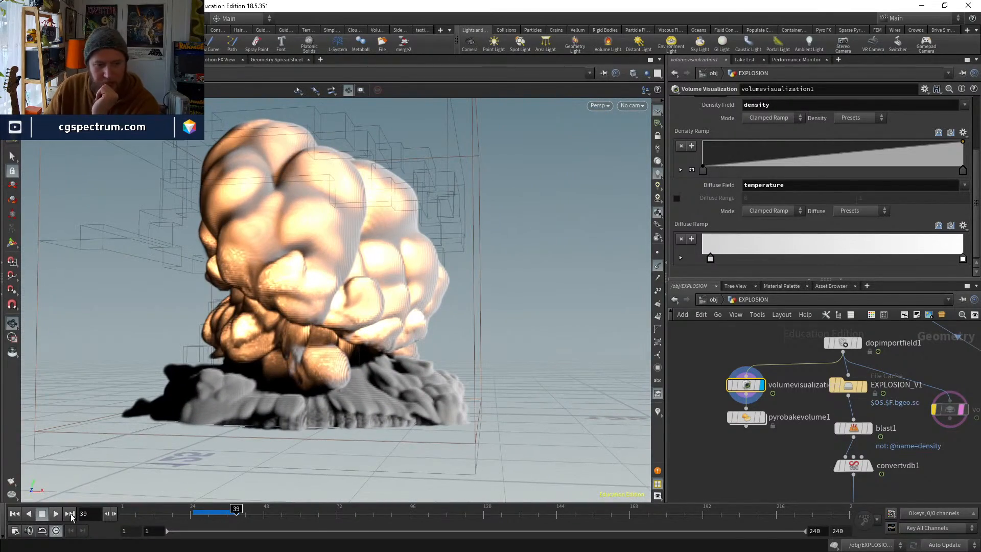
Return to frame 1 and display the OUT_DUST_CLOUDS null
{"action": "left_click", "coordinate": [14, 514]}
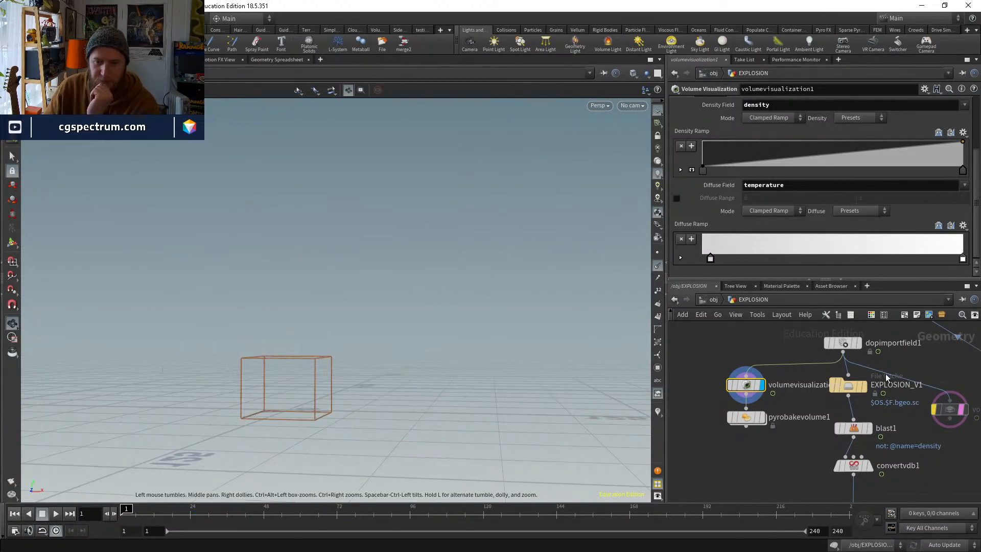
{"action": "scroll", "coordinate": [884, 376], "scroll_direction": "down", "scroll_amount": 3}
{"action": "middle_click_drag", "start_coordinate": [885, 377], "coordinate": [707, 416]}
{"action": "scroll", "coordinate": [862, 438], "scroll_direction": "up", "scroll_amount": 3}
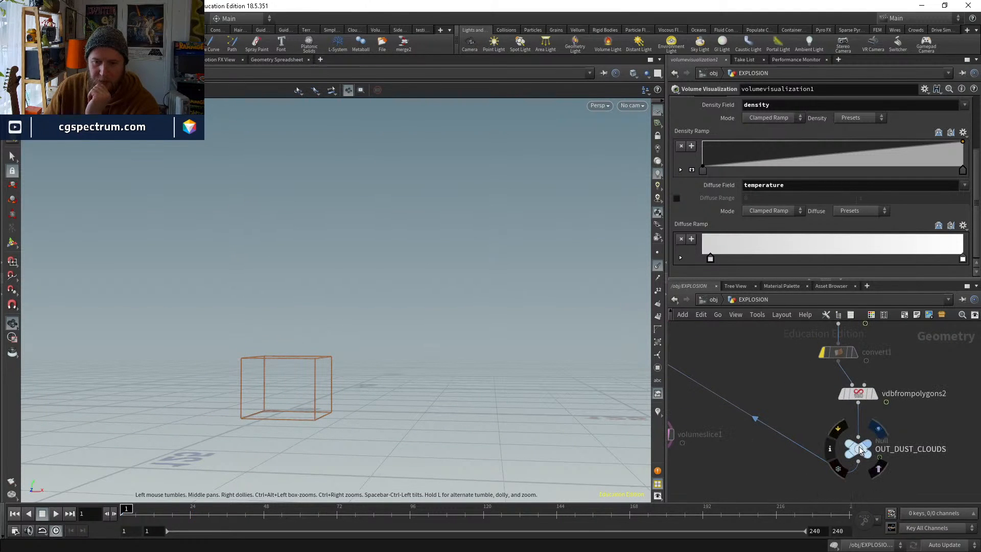
{"action": "left_click", "coordinate": [861, 448]}
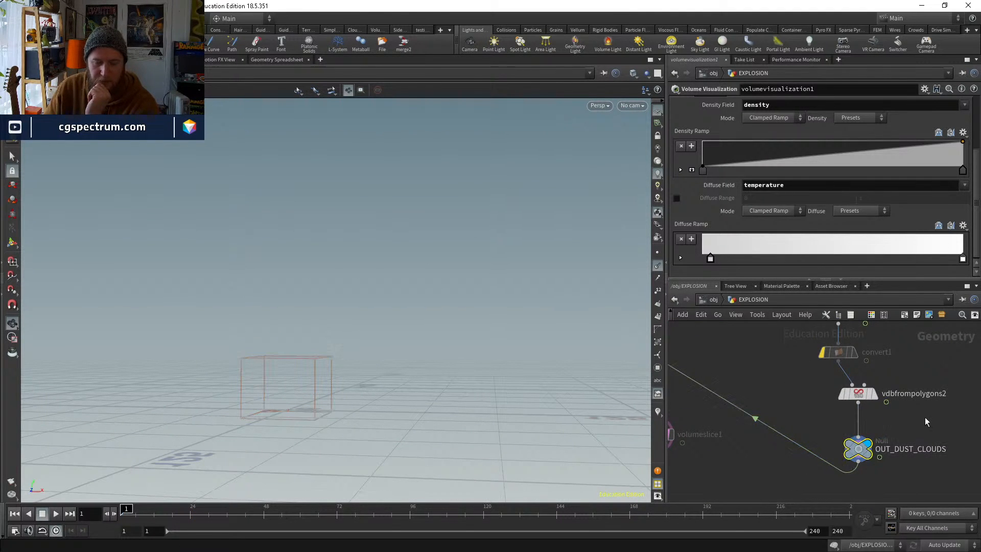
Display volumerasterizeattributes3 and examine the rasterized ground dust source up close
{"action": "scroll", "coordinate": [924, 417], "scroll_direction": "down", "scroll_amount": 3}
{"action": "middle_click_drag", "start_coordinate": [924, 417], "coordinate": [718, 411]}
{"action": "middle_click_drag", "start_coordinate": [859, 429], "coordinate": [919, 474]}
{"action": "middle_click_drag", "start_coordinate": [918, 414], "coordinate": [854, 466]}
{"action": "scroll", "coordinate": [858, 425], "scroll_direction": "up", "scroll_amount": 1}
{"action": "scroll", "coordinate": [848, 430], "scroll_direction": "up", "scroll_amount": 5}
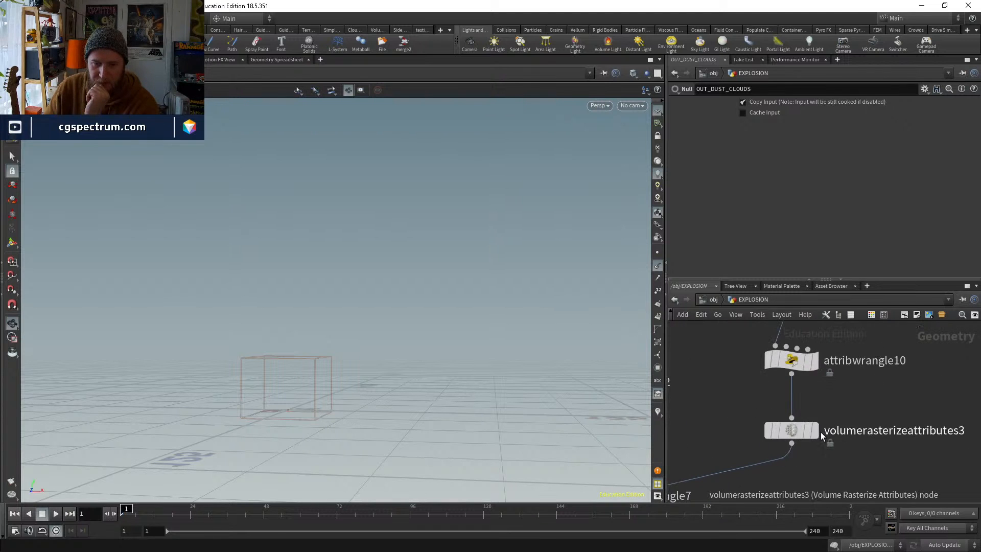
{"action": "left_click", "coordinate": [794, 433]}
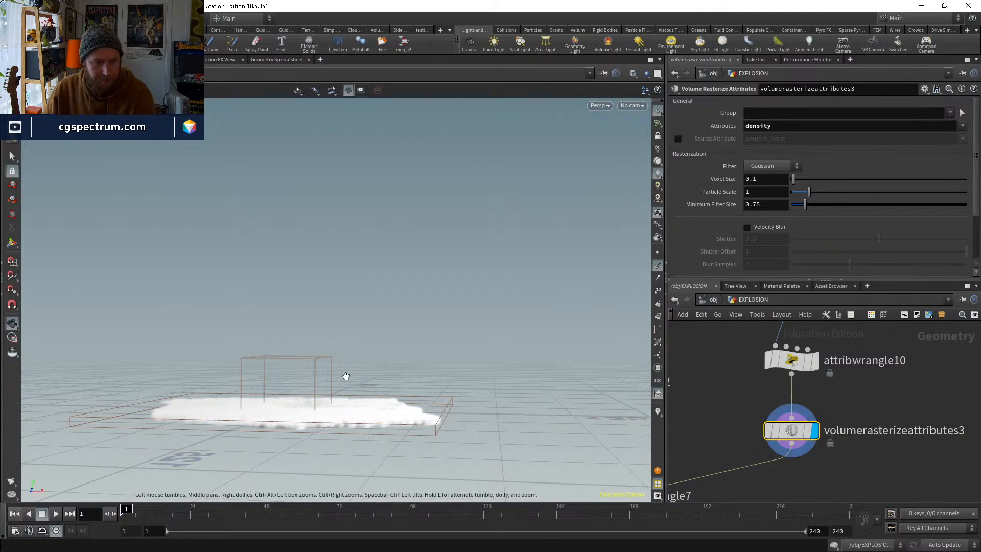
{"action": "scroll", "coordinate": [344, 376], "scroll_direction": "up", "scroll_amount": 10}
Check the density and pscale code in attribwrangle10, and set Destination Min to 0 on fit1 inside attribvop1
{"action": "middle_click_drag", "start_coordinate": [812, 399], "coordinate": [813, 480]}
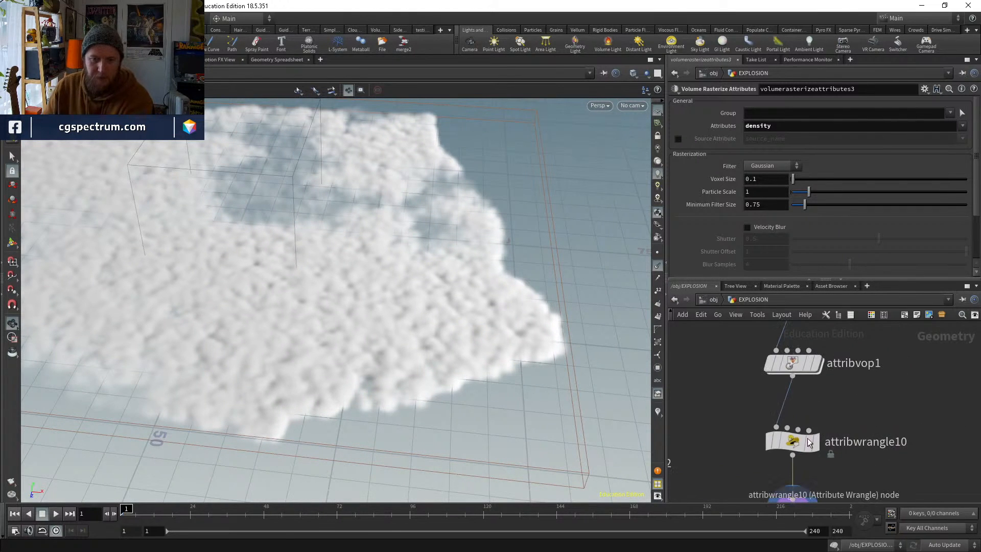
{"action": "left_click", "coordinate": [792, 441]}
{"action": "left_click", "coordinate": [782, 173]}
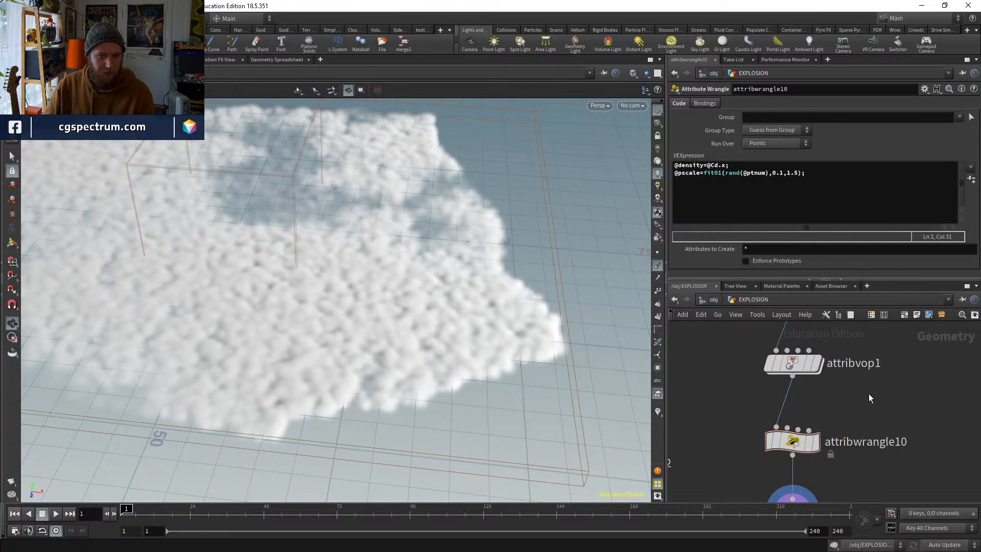
{"action": "middle_click_drag", "start_coordinate": [868, 393], "coordinate": [833, 434]}
{"action": "left_click", "coordinate": [774, 404]}
{"action": "double_click", "coordinate": [773, 404]}
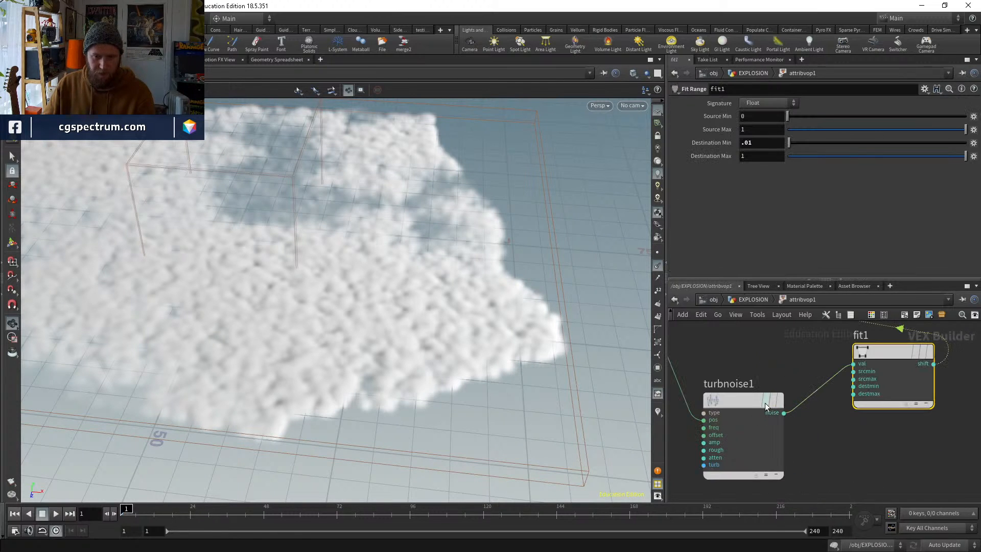
{"action": "left_click", "coordinate": [766, 142]}
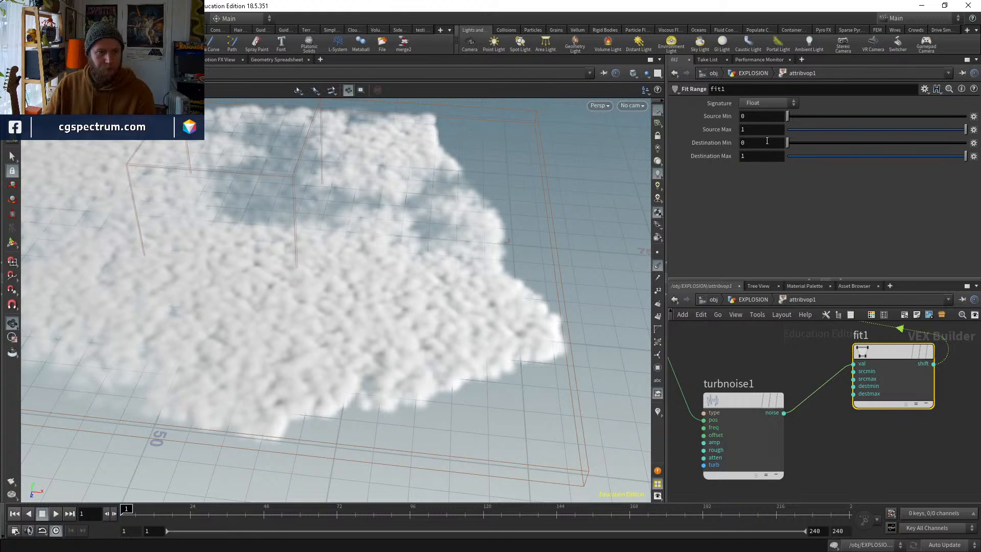
Set turbnoise1's Frequency to 0.07 on all axes, its Roughness to 0.524 and its Y Offset to 0.3
{"action": "left_click", "coordinate": [735, 402]}
{"action": "middle_click_drag", "start_coordinate": [707, 143], "coordinate": [950, 170]}
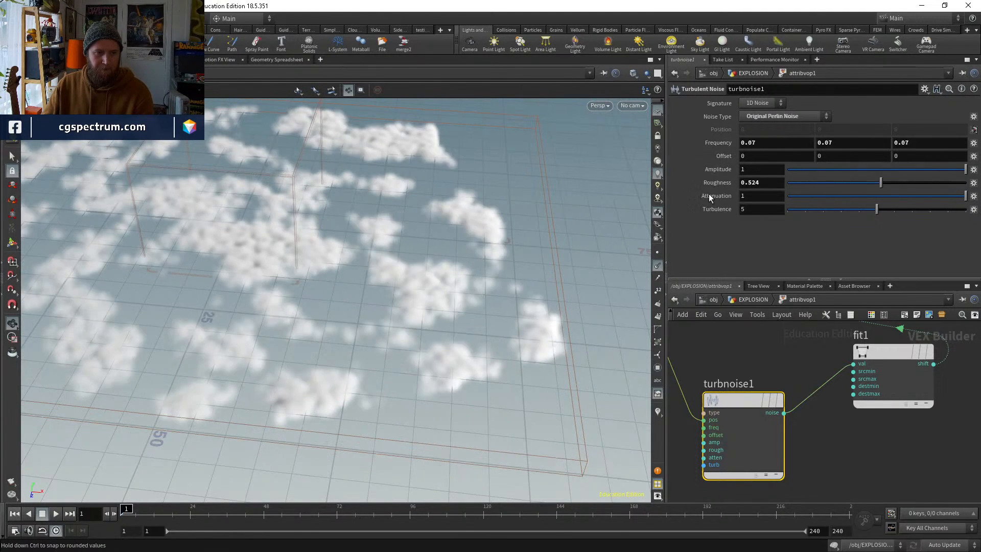
{"action": "left_click", "coordinate": [843, 157]}
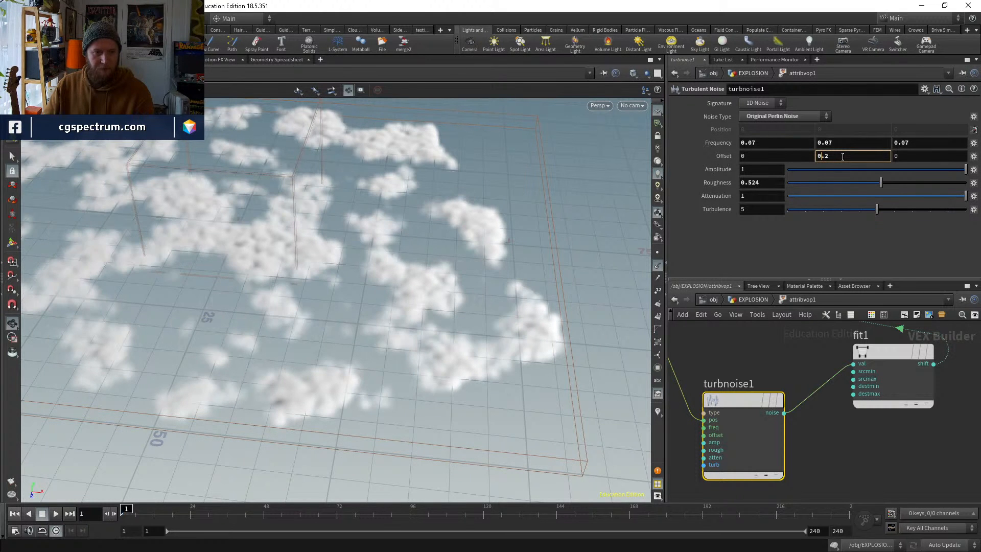
{"action": "key", "text": "Up"}
{"action": "key", "text": "Up"}
Promote turbnoise1's Offset to a parameter on attribvop1 and animate its Y component with $F/24
{"action": "middle_click_drag", "start_coordinate": [791, 438], "coordinate": [830, 435]}
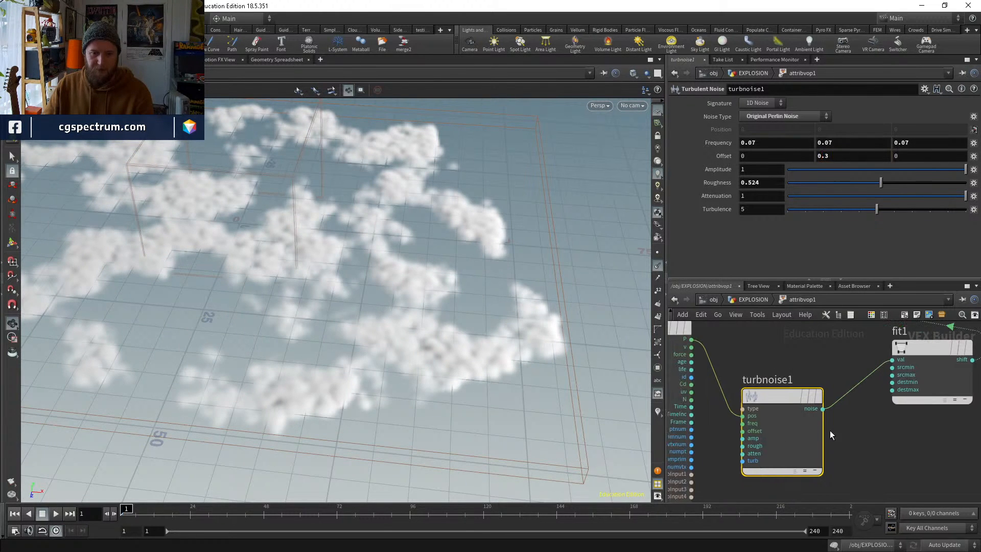
{"action": "right_click", "coordinate": [741, 430]}
{"action": "left_click", "coordinate": [779, 374]}
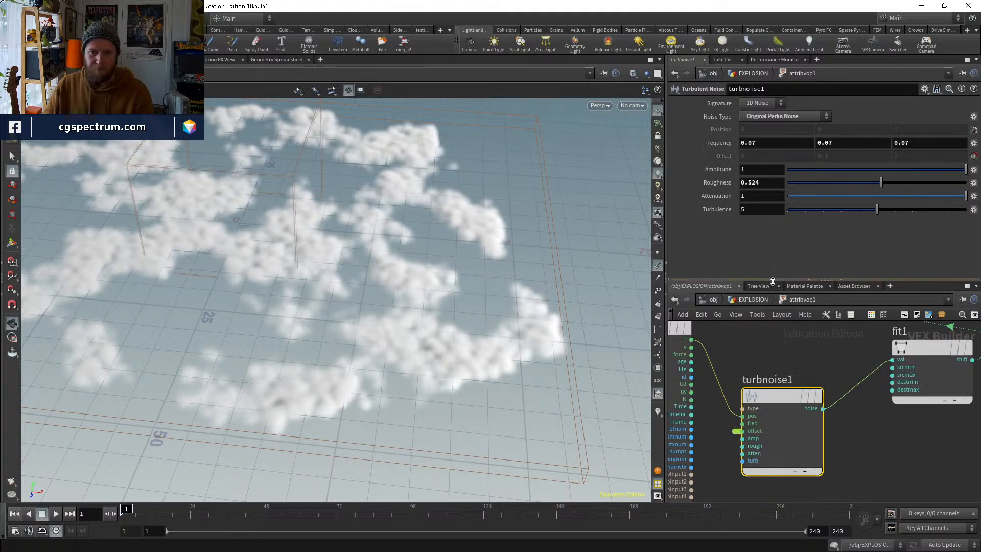
{"action": "key", "text": "u"}
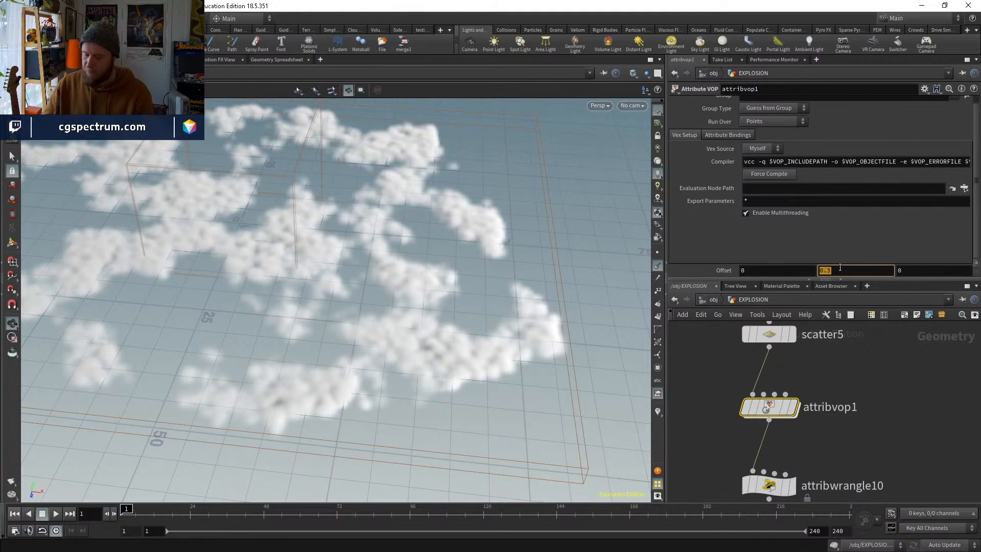
{"action": "left_click", "coordinate": [840, 267]}
{"action": "type", "text": "$F/24"}
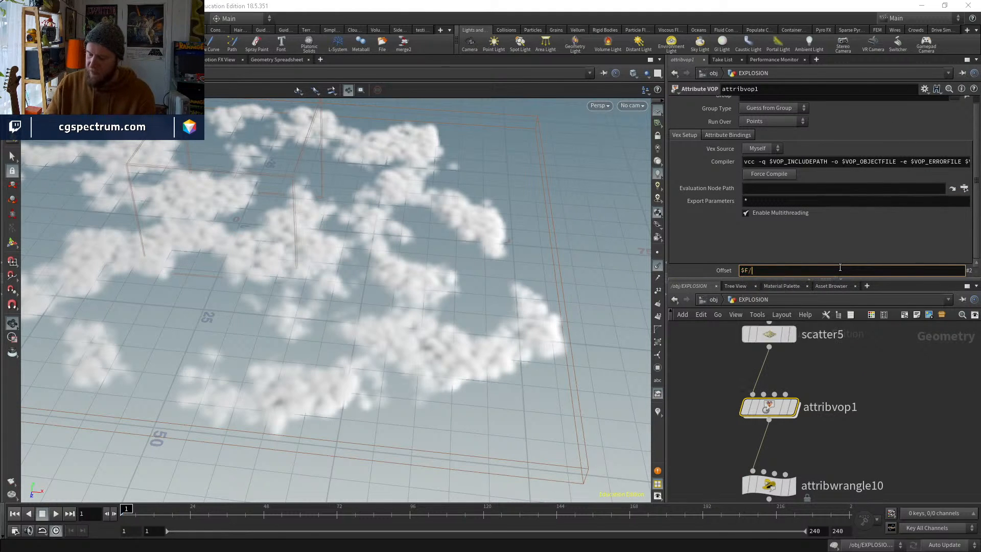
{"action": "key", "text": "Return"}
Display attribvop1's points and advance to frame 5 to check the animated noise pattern
{"action": "left_click", "coordinate": [793, 406]}
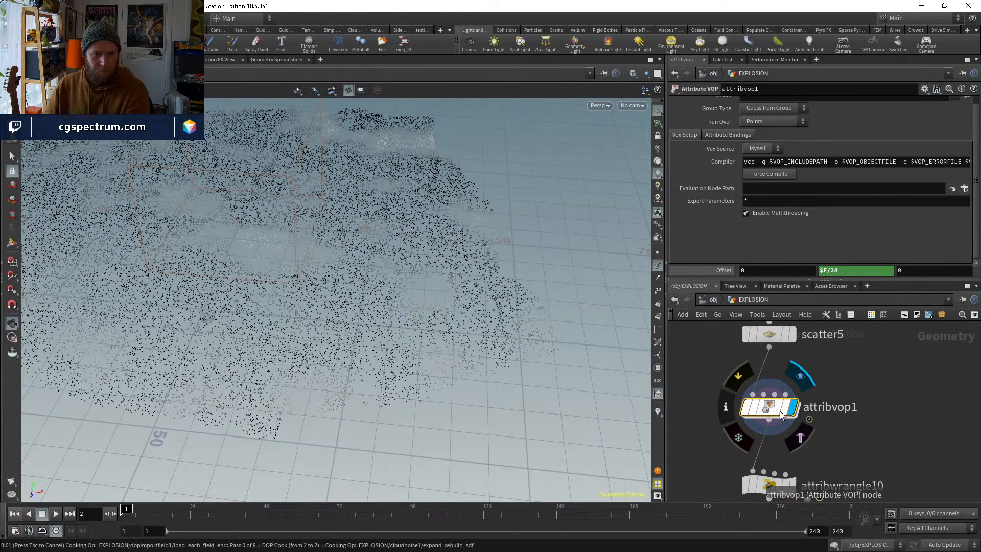
{"action": "middle_click_drag", "start_coordinate": [852, 382], "coordinate": [849, 411]}
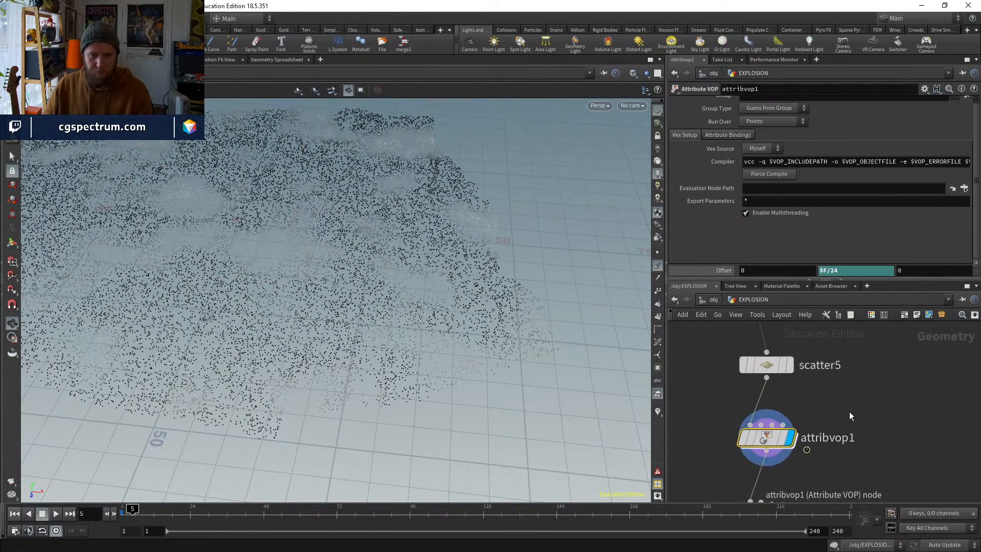
{"action": "scroll", "coordinate": [824, 433], "scroll_direction": "down", "scroll_amount": 3}
{"action": "middle_click_drag", "start_coordinate": [835, 377], "coordinate": [805, 394]}
{"action": "scroll", "coordinate": [787, 410], "scroll_direction": "up", "scroll_amount": 3}
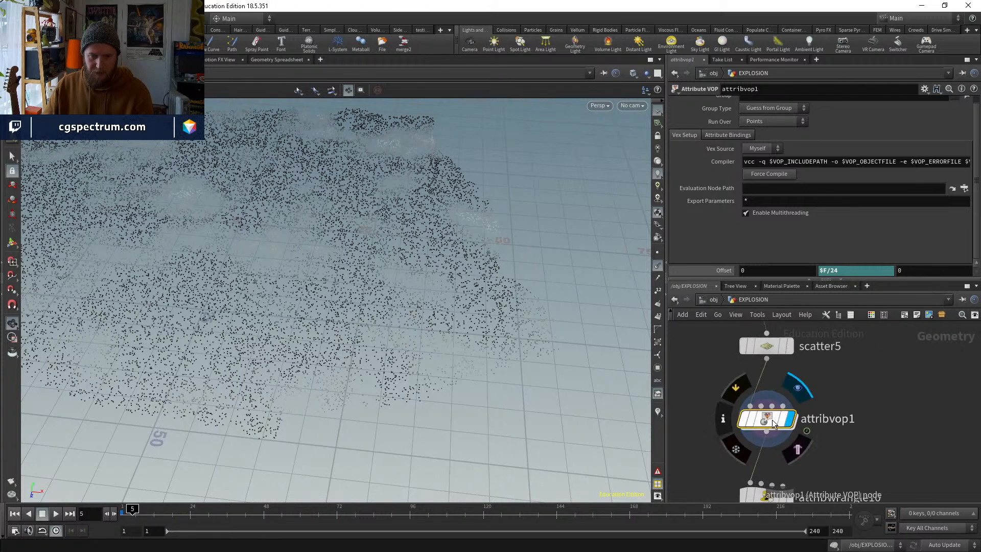
Display scatter5 and check its scattered points up to frame 8
{"action": "middle_click_drag", "start_coordinate": [795, 350], "coordinate": [786, 413]}
{"action": "left_click", "coordinate": [759, 417]}
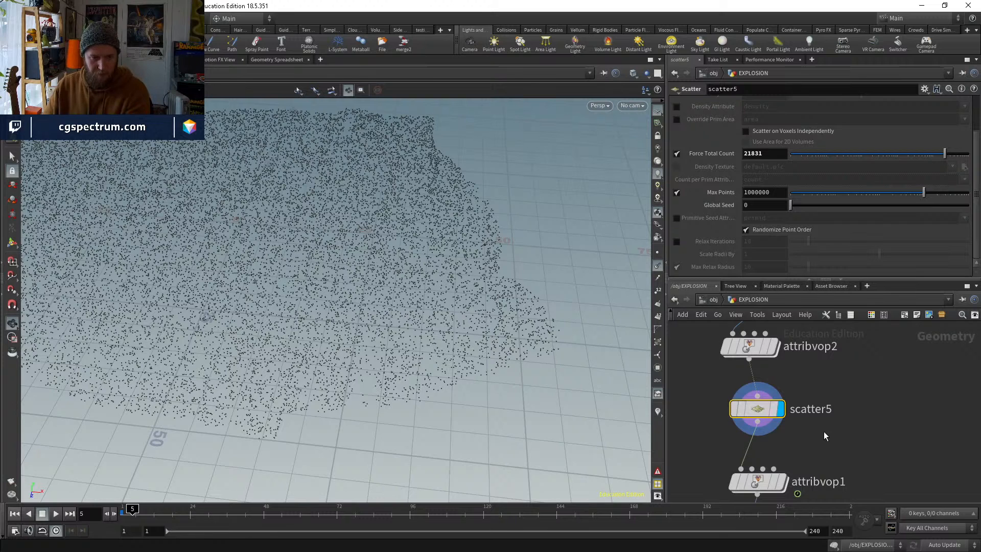
{"action": "mouse_move", "coordinate": [773, 420]}
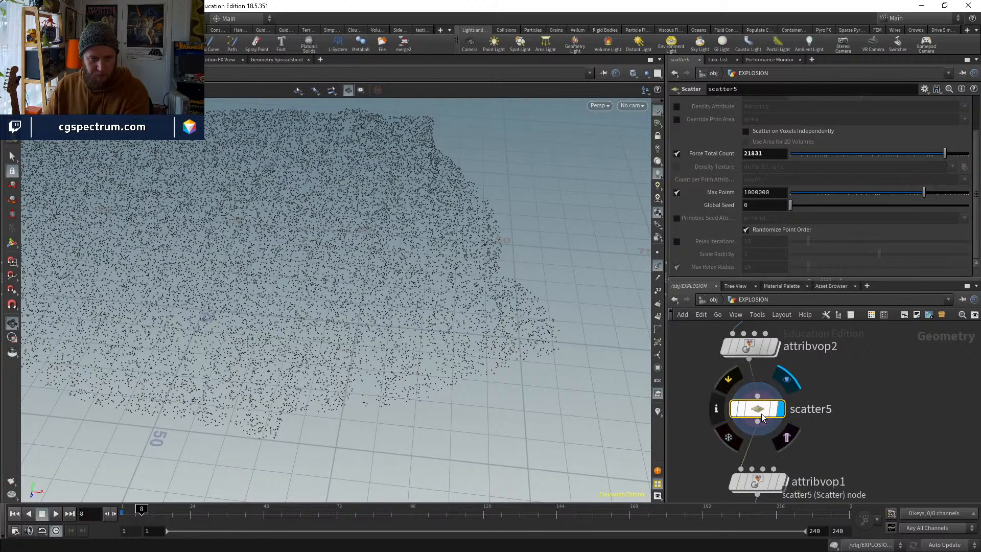
Display attribvop1 and scrub the timeline up to about frame 30 to check the animated noise, returning to frame 1
{"action": "middle_click_drag", "start_coordinate": [757, 481], "coordinate": [750, 427]}
{"action": "left_click", "coordinate": [750, 428]}
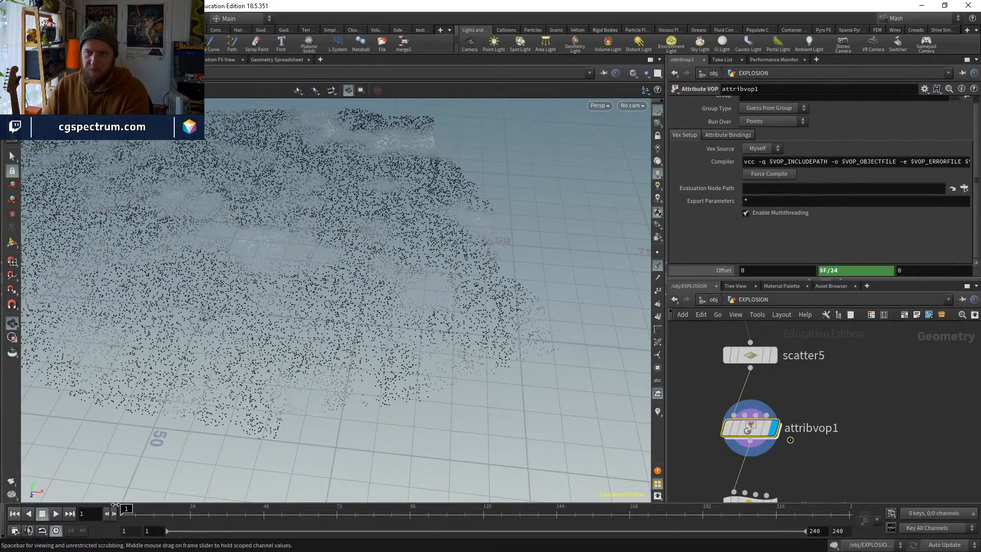
{"action": "left_click_drag", "start_coordinate": [151, 508], "coordinate": [163, 509]}
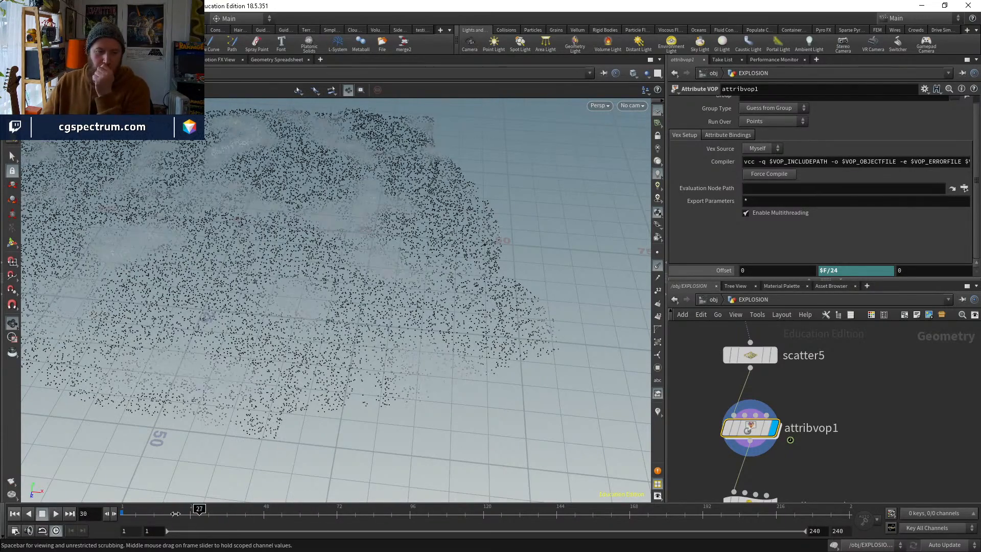
{"action": "left_click_drag", "start_coordinate": [175, 513], "coordinate": [122, 512]}
{"action": "mouse_move", "coordinate": [306, 389]}
{"action": "left_mouse_down"}
{"action": "mouse_move", "coordinate": [350, 321]}
{"action": "mouse_move", "coordinate": [314, 378]}
{"action": "left_mouse_up"}
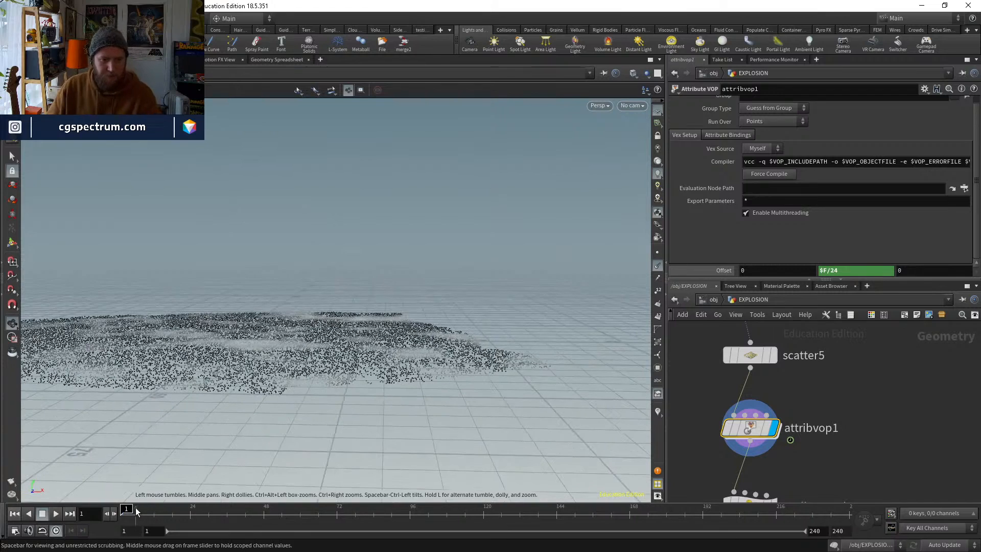
{"action": "mouse_move", "coordinate": [136, 511]}
{"action": "left_mouse_down"}
{"action": "mouse_move", "coordinate": [159, 512]}
{"action": "mouse_move", "coordinate": [122, 512]}
{"action": "left_mouse_up"}
Display volumerasterizeattributes3, flipbook its first frames, play them back to judge the noise speed, and stop the render
{"action": "middle_click_drag", "start_coordinate": [835, 470], "coordinate": [811, 353]}
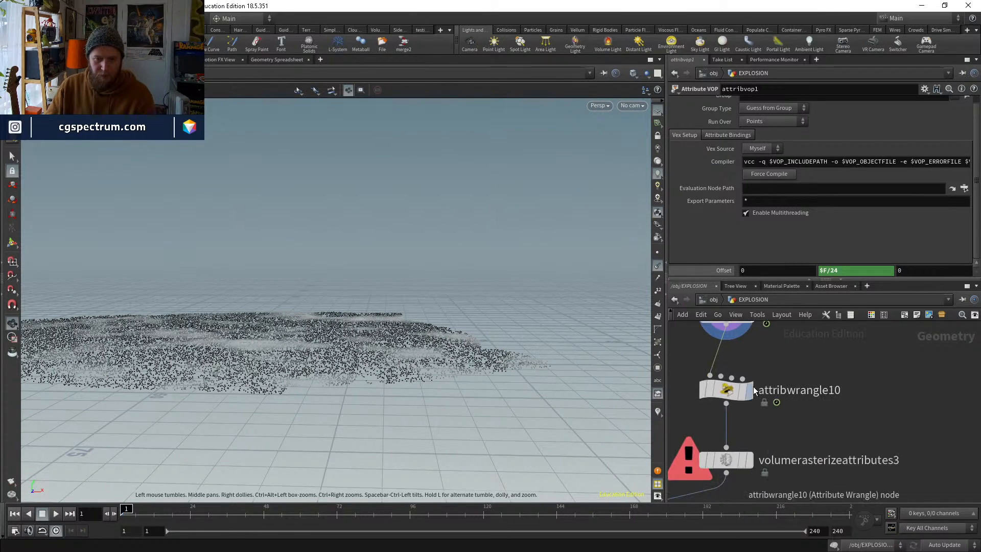
{"action": "left_click", "coordinate": [749, 459]}
{"action": "left_click_drag", "start_coordinate": [357, 394], "coordinate": [357, 331]}
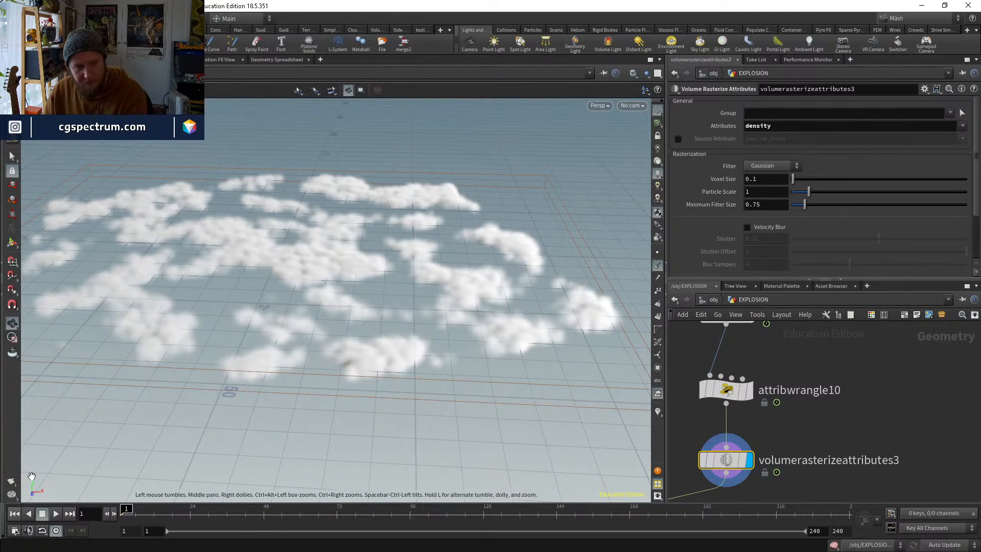
{"action": "right_click", "coordinate": [11, 481]}
{"action": "left_click", "coordinate": [41, 486]}
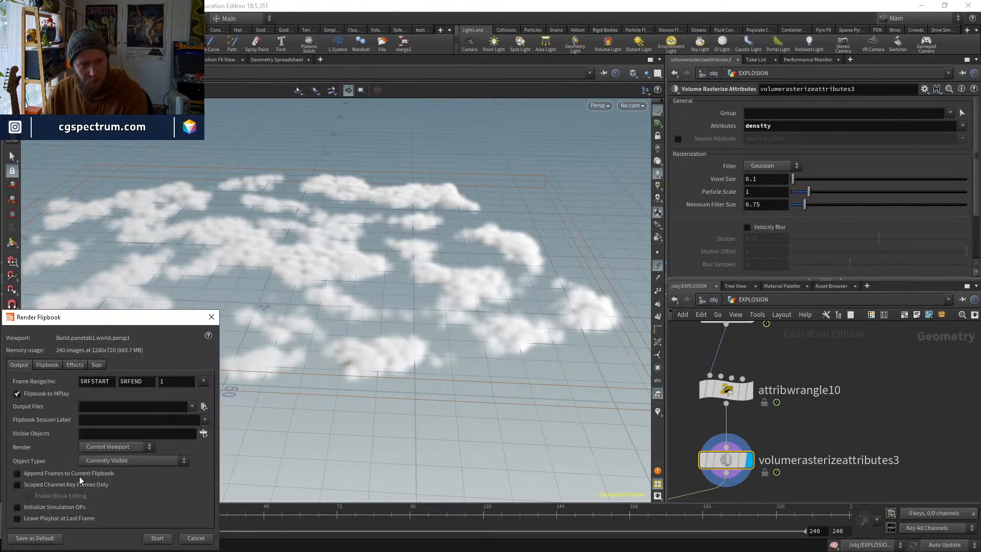
{"action": "left_click", "coordinate": [156, 539]}
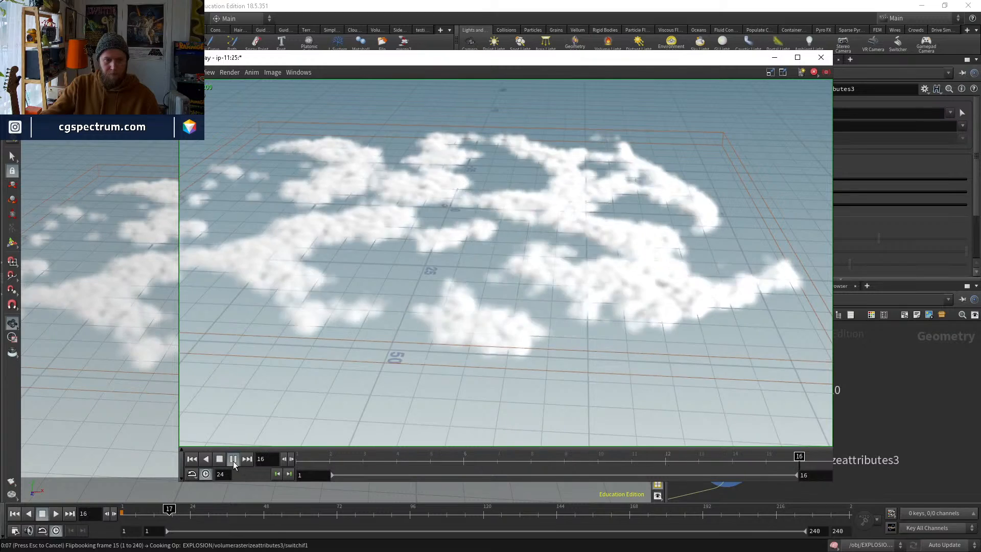
{"action": "left_click", "coordinate": [233, 460]}
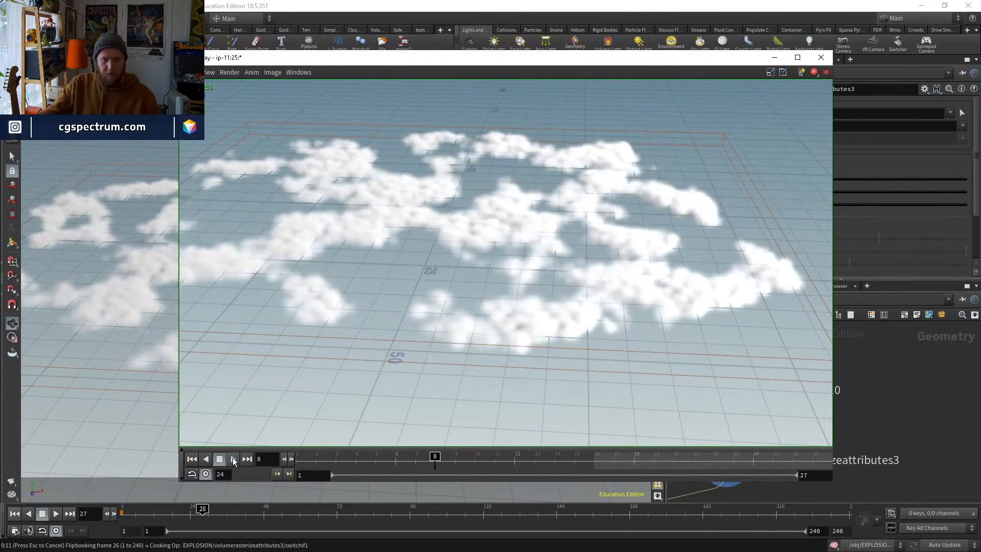
{"action": "left_click", "coordinate": [875, 416]}
{"action": "key", "text": "Escape"}
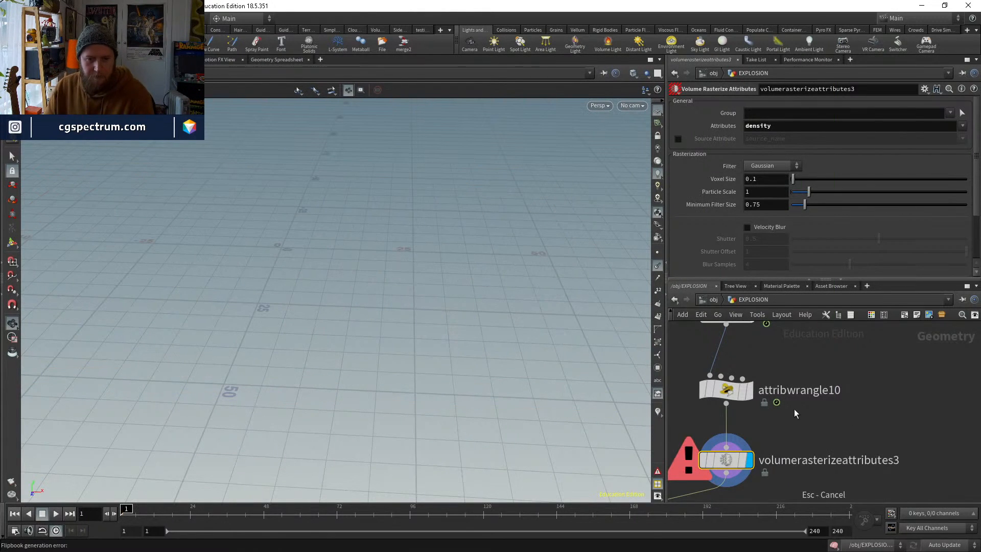
Slow attribvop1's noise animation by setting the Y component of its Offset to $F/64
{"action": "middle_click_drag", "start_coordinate": [824, 402], "coordinate": [829, 456]}
{"action": "left_click", "coordinate": [737, 364]}
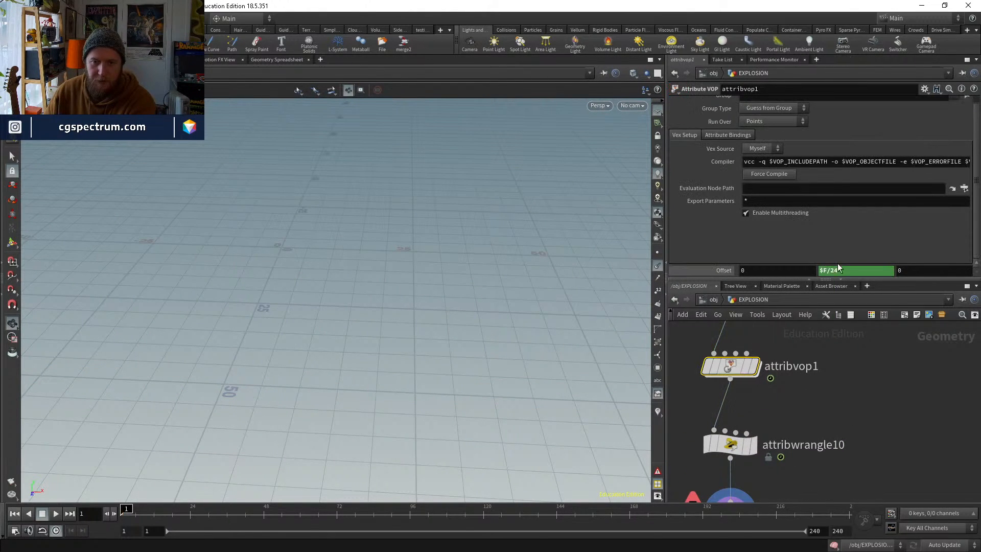
{"action": "double_click", "coordinate": [831, 269]}
{"action": "key", "text": "Return"}
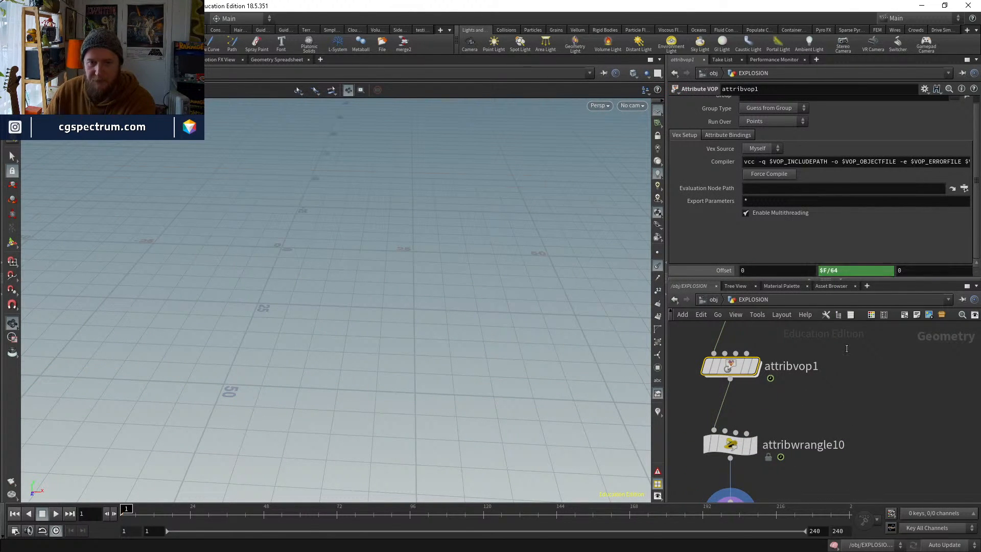
Flipbook volumerasterizeattributes3 again up to frame 64 and play back the slowed noise
{"action": "middle_click_drag", "start_coordinate": [838, 490], "coordinate": [860, 398]}
{"action": "left_click", "coordinate": [752, 429]}
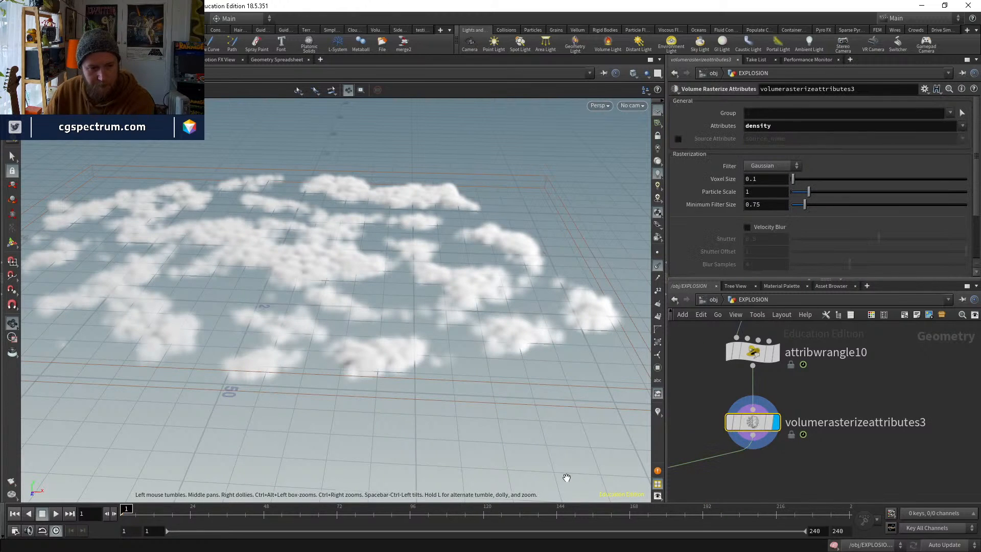
{"action": "left_click", "coordinate": [11, 481]}
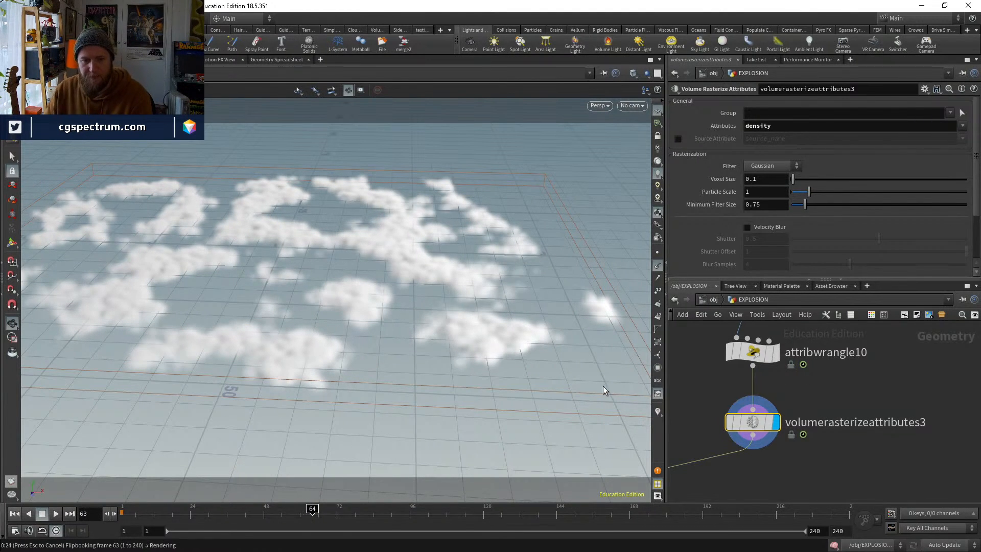
{"action": "key", "text": "Escape"}
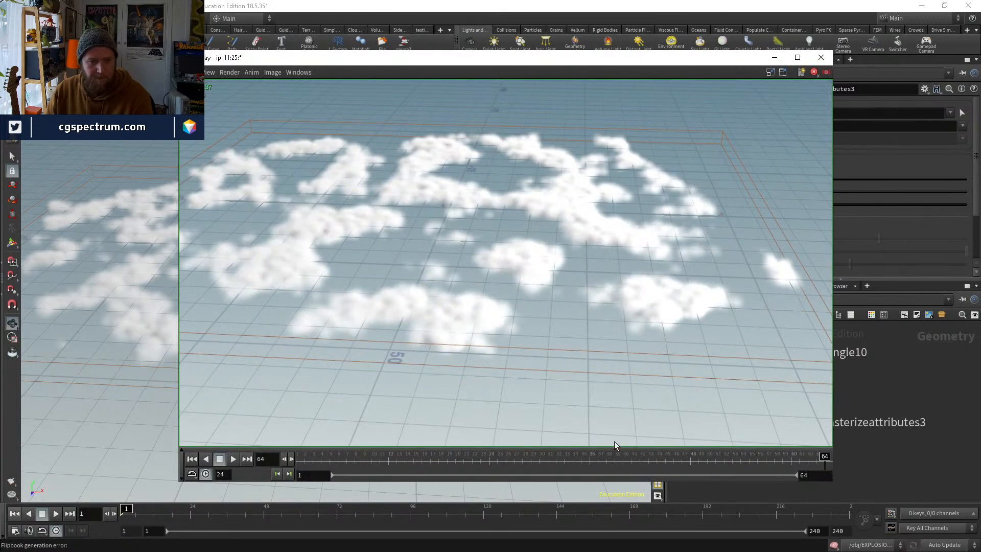
{"action": "left_click", "coordinate": [233, 458]}
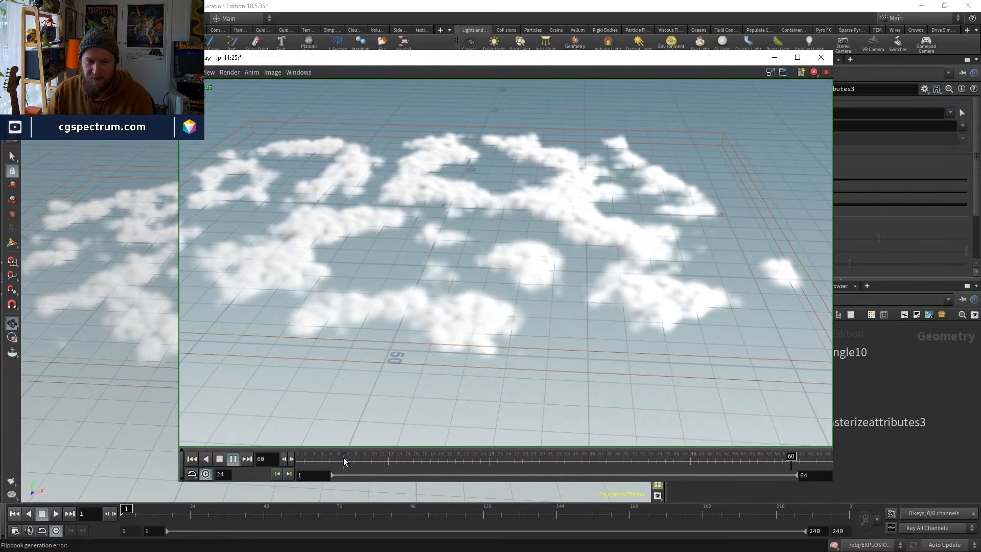
{"action": "left_click_drag", "start_coordinate": [326, 462], "coordinate": [281, 394]}
{"action": "left_click", "coordinate": [895, 406]}
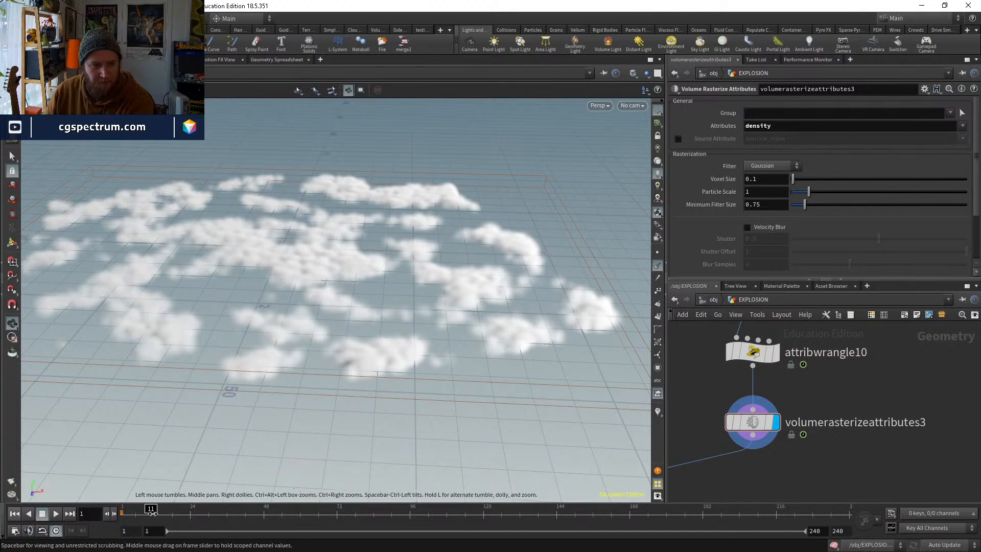
Scrub the dust volume to frame 47, inspect its shape from a lower angle, and return to frame 1
{"action": "left_click_drag", "start_coordinate": [151, 513], "coordinate": [50, 506]}
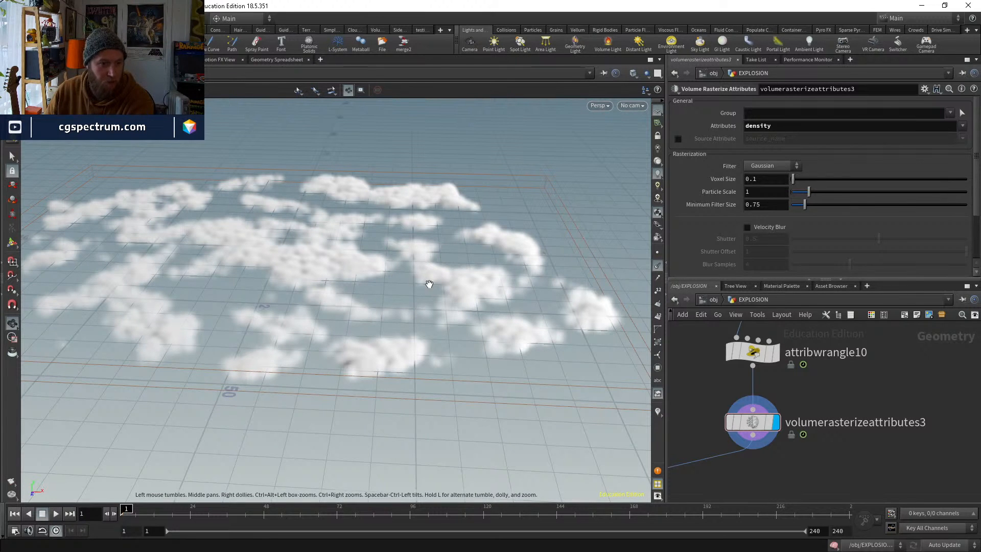
{"action": "left_click_drag", "start_coordinate": [148, 511], "coordinate": [260, 508]}
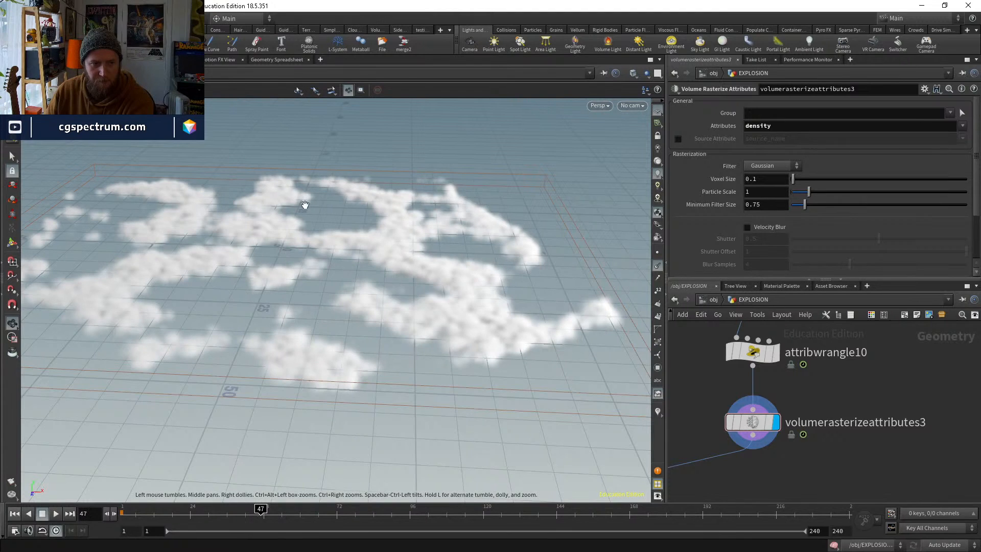
{"action": "left_click_drag", "start_coordinate": [305, 205], "coordinate": [346, 467]}
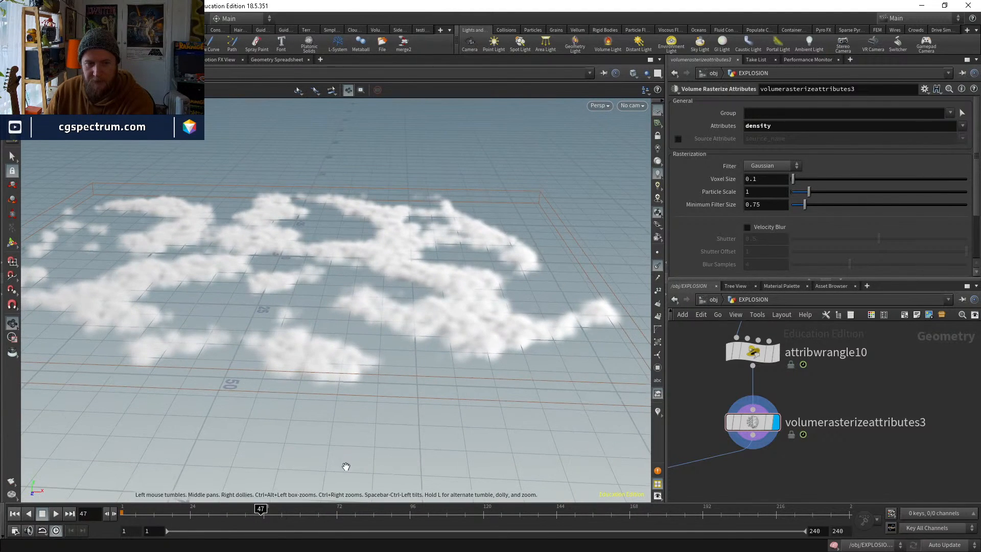
{"action": "left_click_drag", "start_coordinate": [204, 509], "coordinate": [48, 489]}
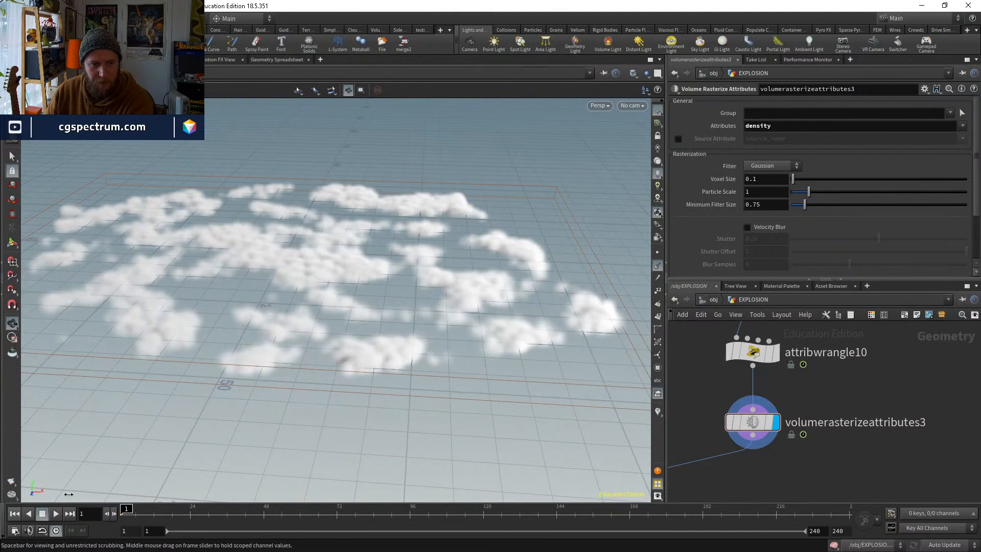
Set volumerasterizeattributes3's Particle Scale to 0.6
{"action": "middle_click_drag", "start_coordinate": [778, 450], "coordinate": [804, 448]}
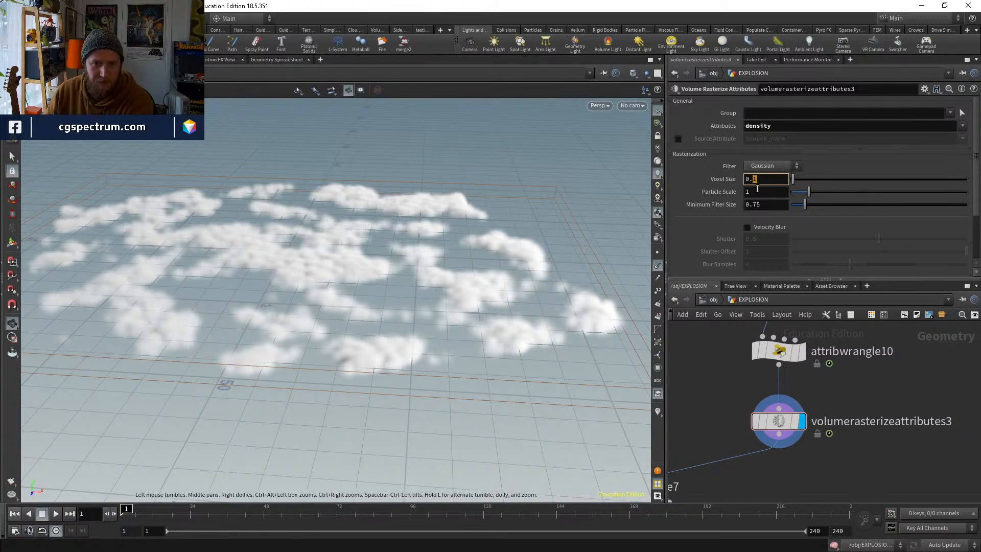
{"action": "type", "text": ".5"}
{"action": "key", "text": "Return"}
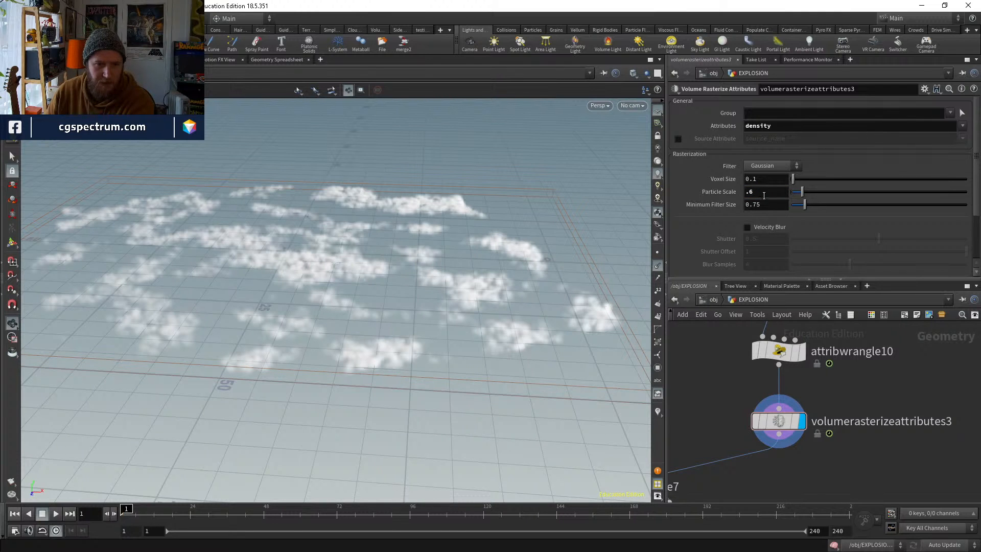
Go inside dopnet1 and wire merge3's output into the pre-solve input of pyrosolver1
{"action": "mouse_move", "coordinate": [396, 343]}
{"action": "left_mouse_down"}
{"action": "mouse_move", "coordinate": [405, 305]}
{"action": "mouse_move", "coordinate": [402, 343]}
{"action": "left_mouse_up"}
{"action": "middle_click_drag", "start_coordinate": [839, 471], "coordinate": [942, 446]}
{"action": "scroll", "coordinate": [942, 445], "scroll_direction": "down", "scroll_amount": 3}
{"action": "middle_click_drag", "start_coordinate": [857, 433], "coordinate": [933, 362]}
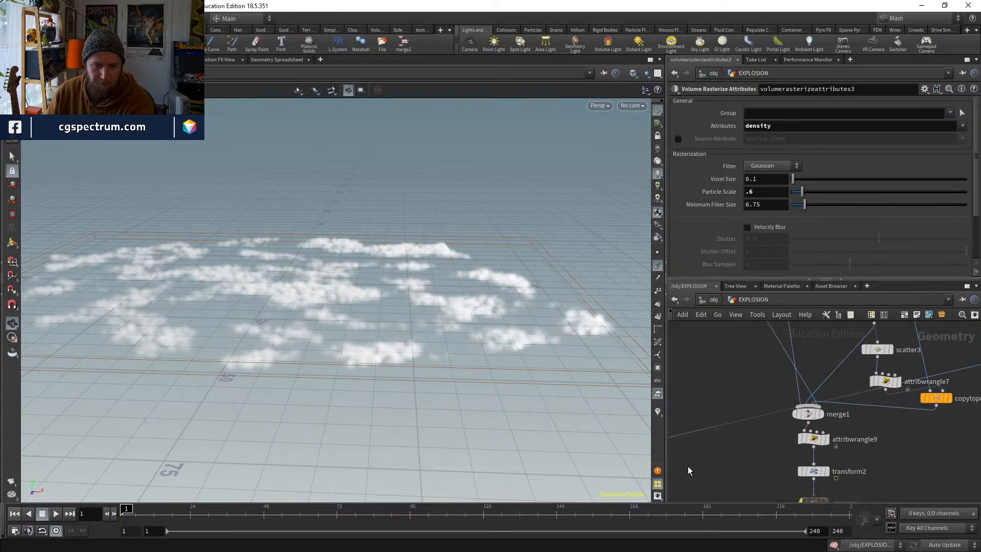
{"action": "middle_click_drag", "start_coordinate": [689, 468], "coordinate": [837, 433]}
{"action": "double_click", "coordinate": [779, 447]}
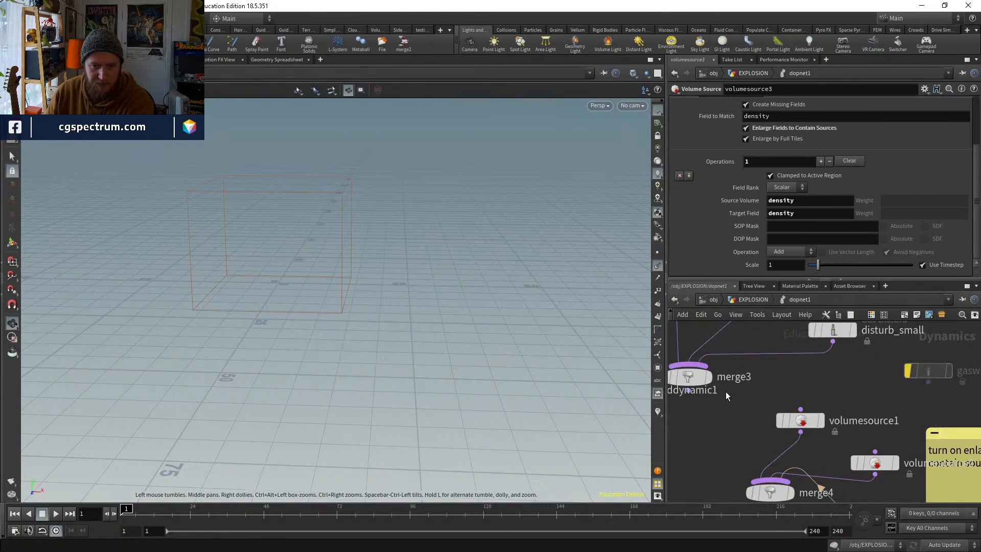
{"action": "scroll", "coordinate": [768, 436], "scroll_direction": "up", "scroll_amount": 3}
{"action": "left_click", "coordinate": [768, 436]}
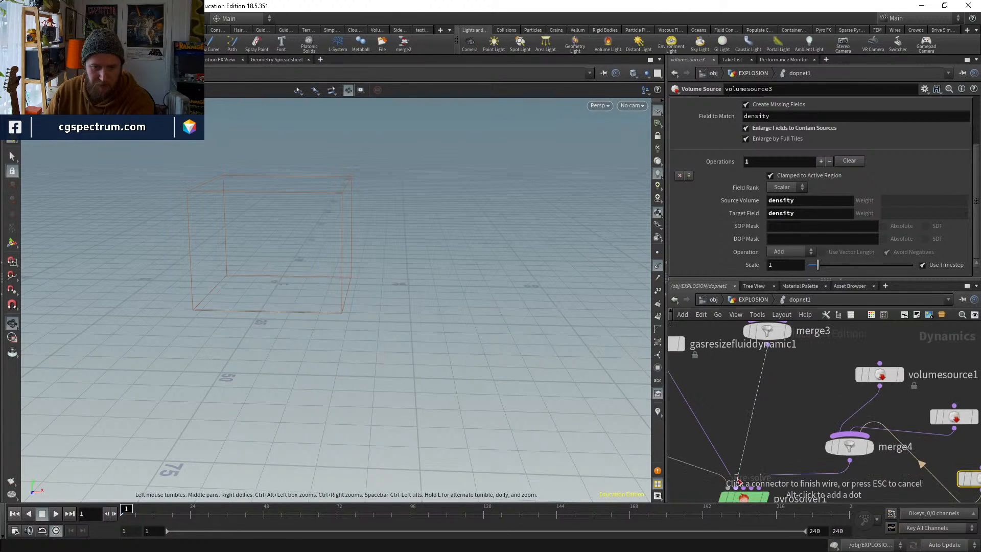
{"action": "left_click", "coordinate": [742, 485]}
Simulate dopnet1 to frame 3 to check the dust around the explosion, and return to the first frame
{"action": "middle_click_drag", "start_coordinate": [781, 411], "coordinate": [794, 305]}
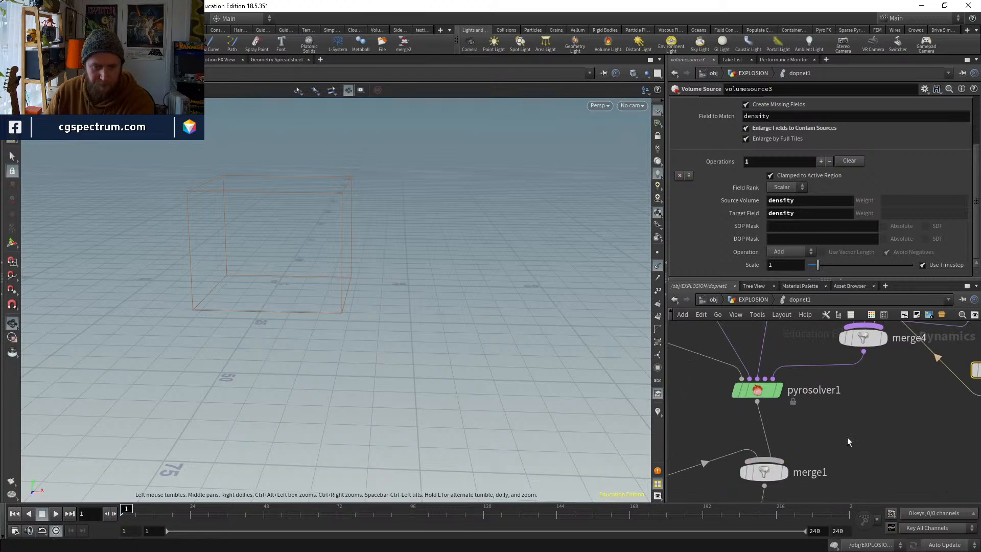
{"action": "middle_click_drag", "start_coordinate": [847, 436], "coordinate": [881, 390]}
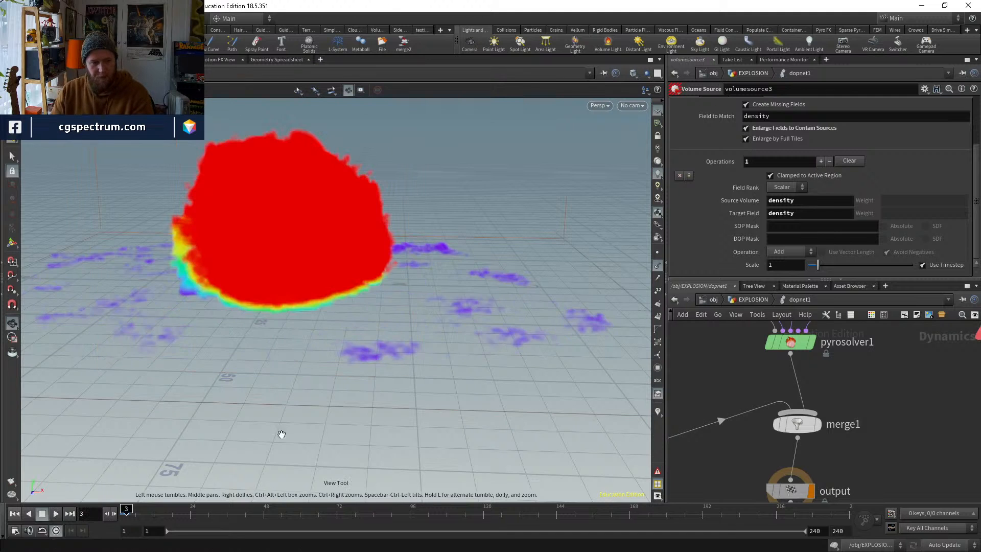
{"action": "key", "text": "Escape"}
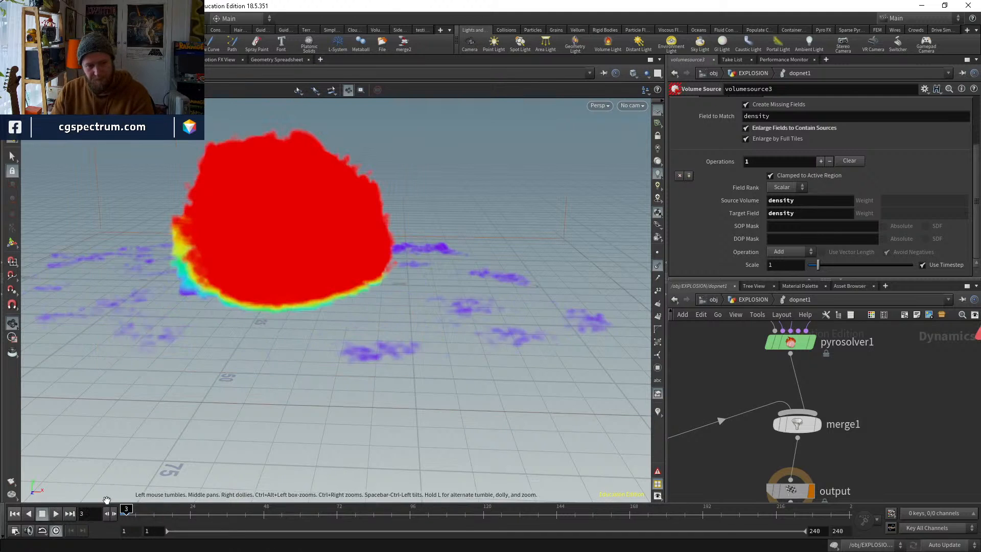
{"action": "left_click", "coordinate": [18, 513]}
Back in the EXPLOSION network, duplicate transform2 and insert the copy between attribwrangle10 and volumerasterizeattributes3
{"action": "left_click", "coordinate": [755, 299]}
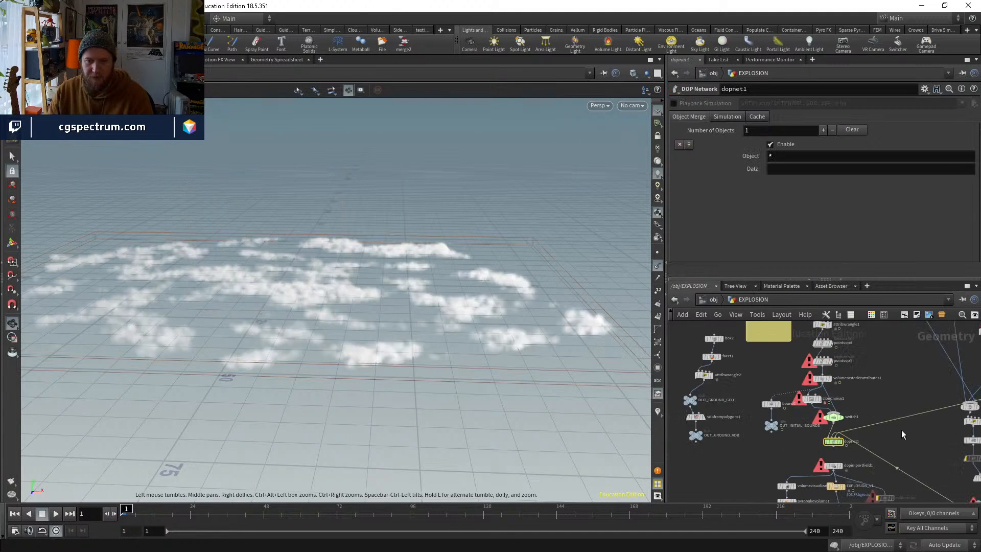
{"action": "left_click", "coordinate": [761, 460]}
{"action": "key", "text": "ctrl+c"}
{"action": "middle_click_drag", "start_coordinate": [909, 470], "coordinate": [818, 535]}
{"action": "key", "text": "ctrl+v"}
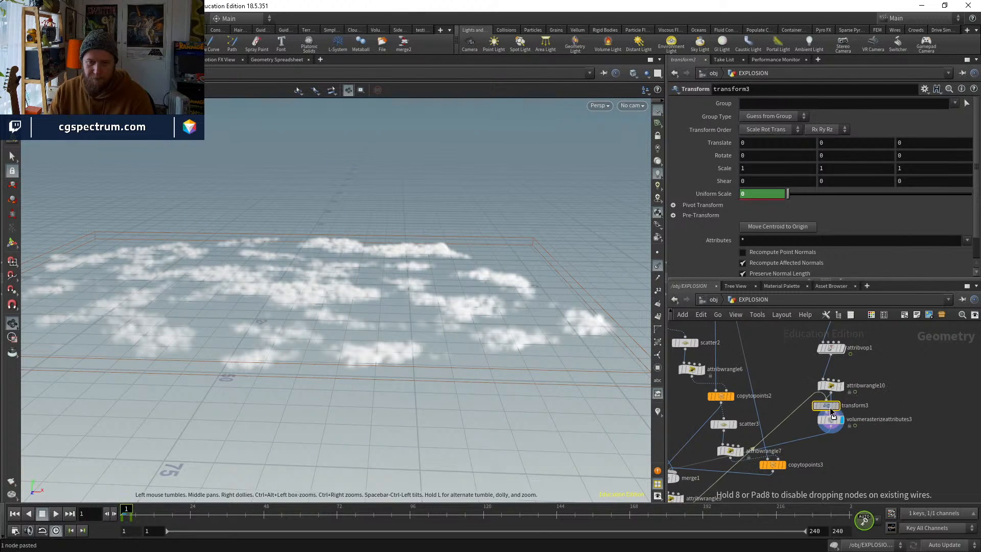
{"action": "left_click", "coordinate": [836, 411]}
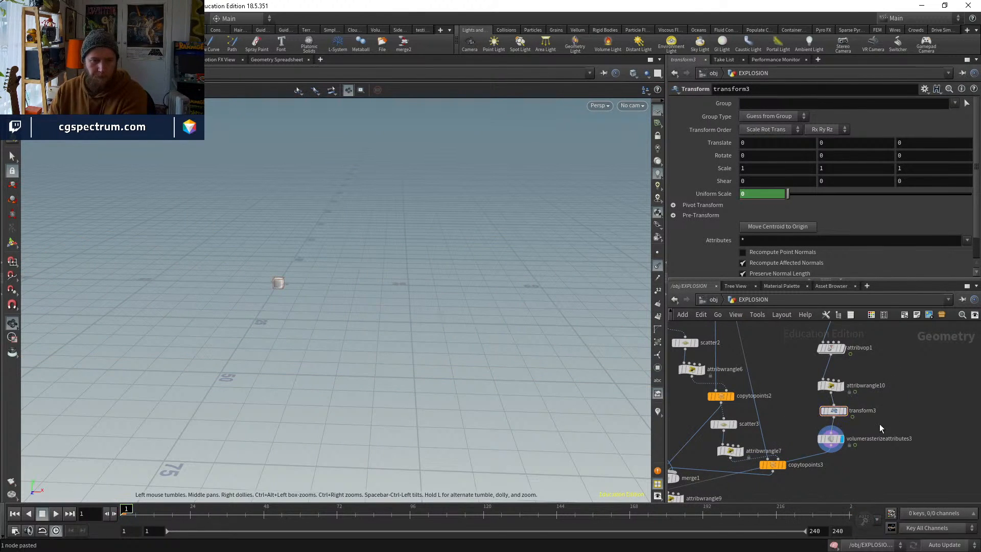
Step volumerasterizeattributes3 forward and back through its first six frames to check how the scaled dust source grows
{"action": "left_click", "coordinate": [832, 439]}
{"action": "key", "text": "Right"}
{"action": "key", "text": "Right"}
{"action": "key", "text": "Right"}
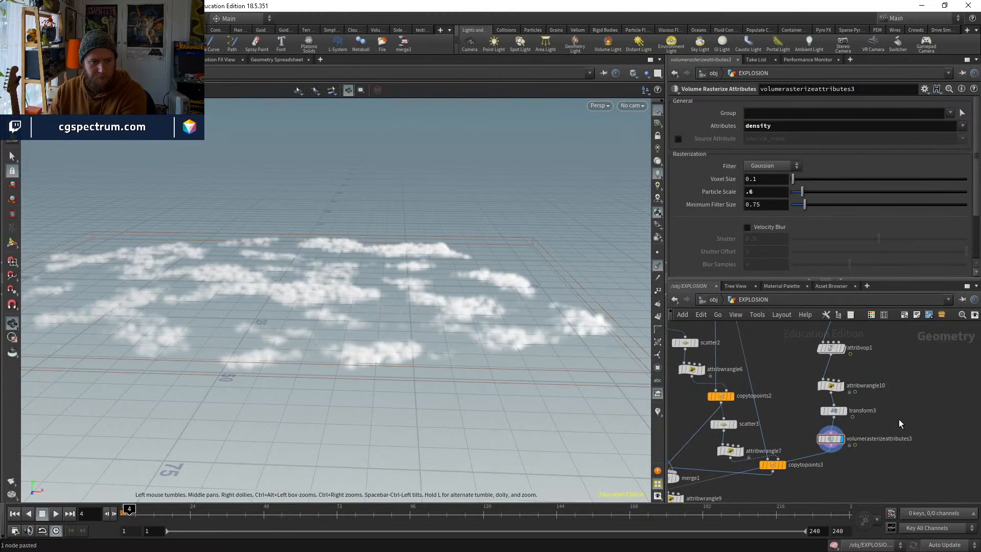
{"action": "key", "text": "Right"}
{"action": "key", "text": "Right"}
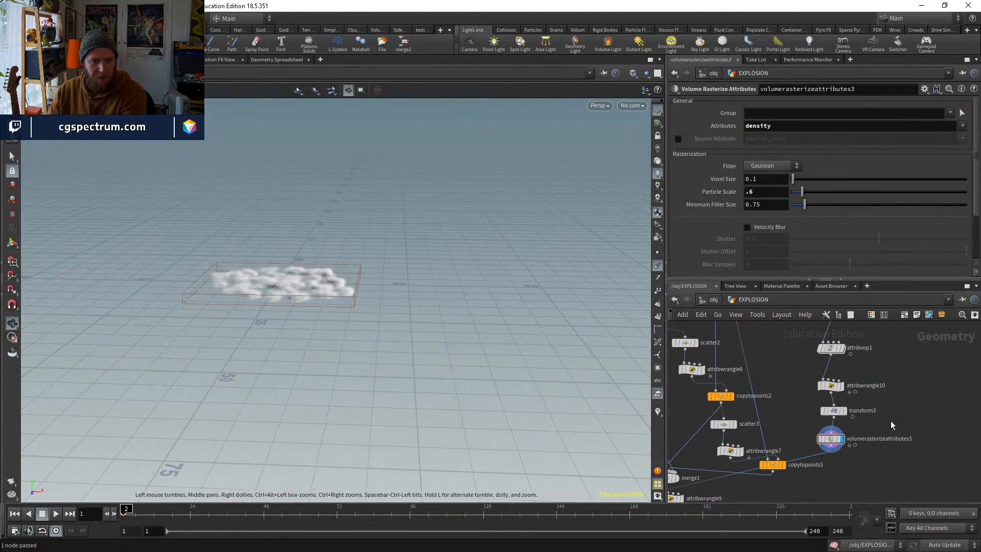
{"action": "key", "text": "Left"}
{"action": "key", "text": "Left"}
{"action": "key", "text": "Left"}
{"action": "key", "text": "Left"}
{"action": "key", "text": "Left"}
{"action": "key", "text": "Left"}
{"action": "key", "text": "Left"}
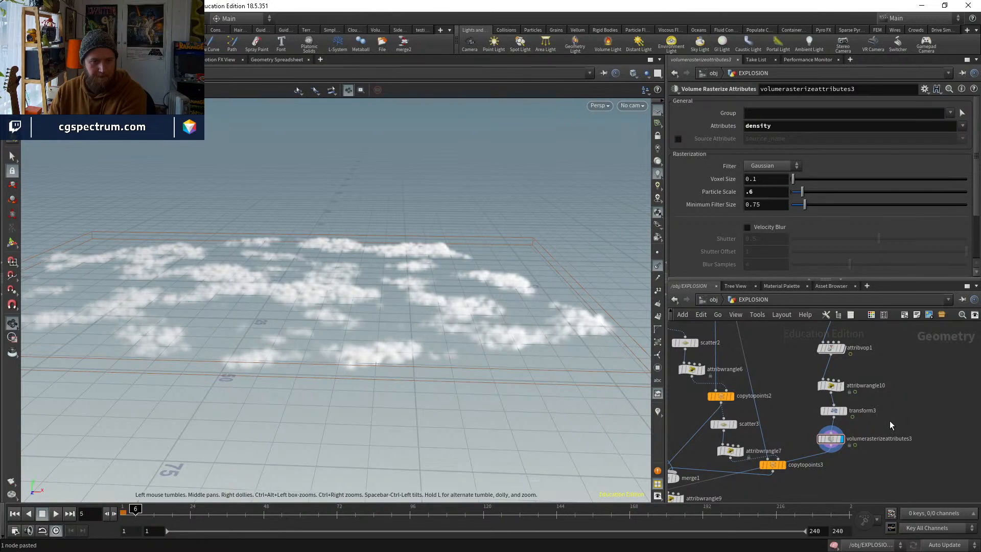
{"action": "scroll", "coordinate": [884, 429], "scroll_direction": "down", "scroll_amount": 3}
{"action": "scroll", "coordinate": [877, 454], "scroll_direction": "up", "scroll_amount": 3}
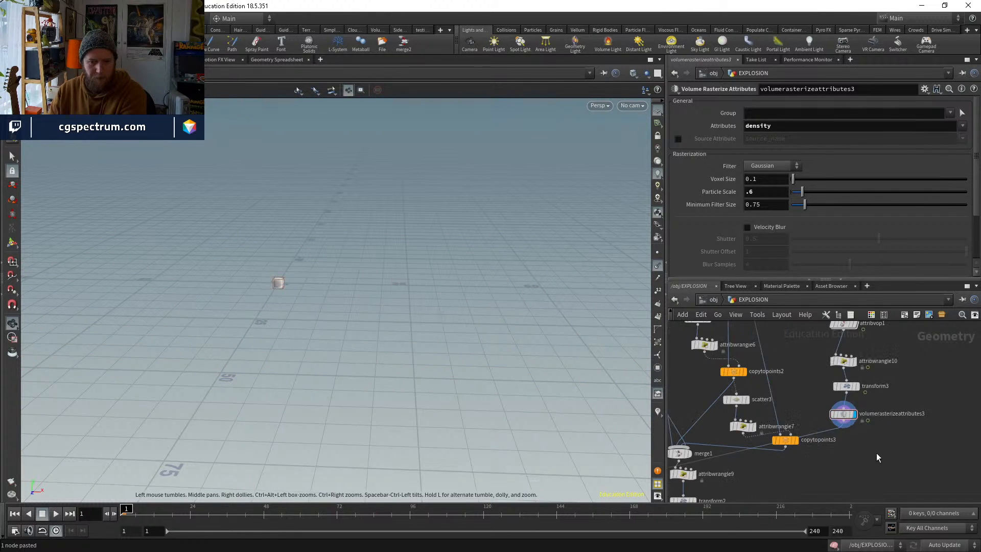
Space out the nodes below attribwrangle10 to make room after transform3, and display transform3
{"action": "scroll", "coordinate": [905, 431], "scroll_direction": "down", "scroll_amount": 2}
{"action": "middle_click_drag", "start_coordinate": [875, 452], "coordinate": [964, 383]}
{"action": "scroll", "coordinate": [786, 394], "scroll_direction": "up", "scroll_amount": 1}
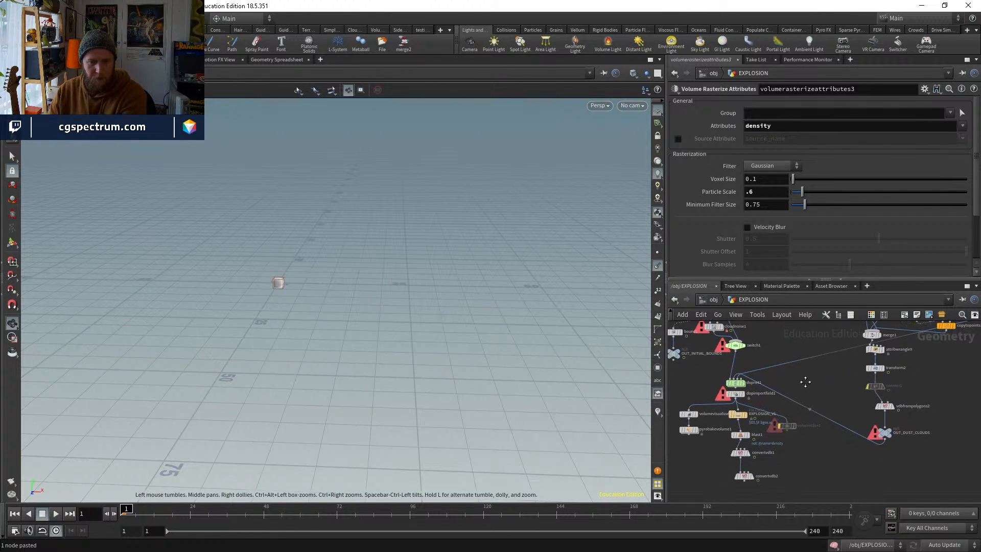
{"action": "middle_click_drag", "start_coordinate": [803, 381], "coordinate": [717, 439]}
{"action": "middle_click_drag", "start_coordinate": [952, 324], "coordinate": [865, 425]}
{"action": "scroll", "coordinate": [856, 420], "scroll_direction": "up", "scroll_amount": 3}
{"action": "left_click_drag", "start_coordinate": [844, 431], "coordinate": [844, 414]}
{"action": "left_click_drag", "start_coordinate": [850, 466], "coordinate": [852, 446]}
{"action": "left_click", "coordinate": [852, 448]}
{"action": "middle_click_drag", "start_coordinate": [864, 460], "coordinate": [866, 445]}
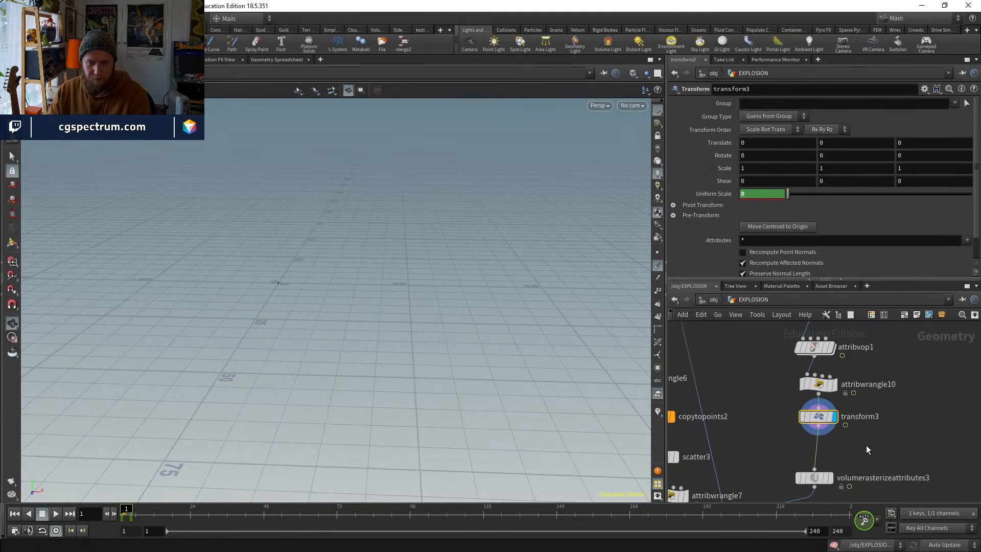
Insert a Trail node between transform3 and volumerasterizeattributes3, set its result type to Compute Velocity, and display it
{"action": "key", "text": "Tab"}
{"action": "type", "text": "trai"}
{"action": "key", "text": "Return"}
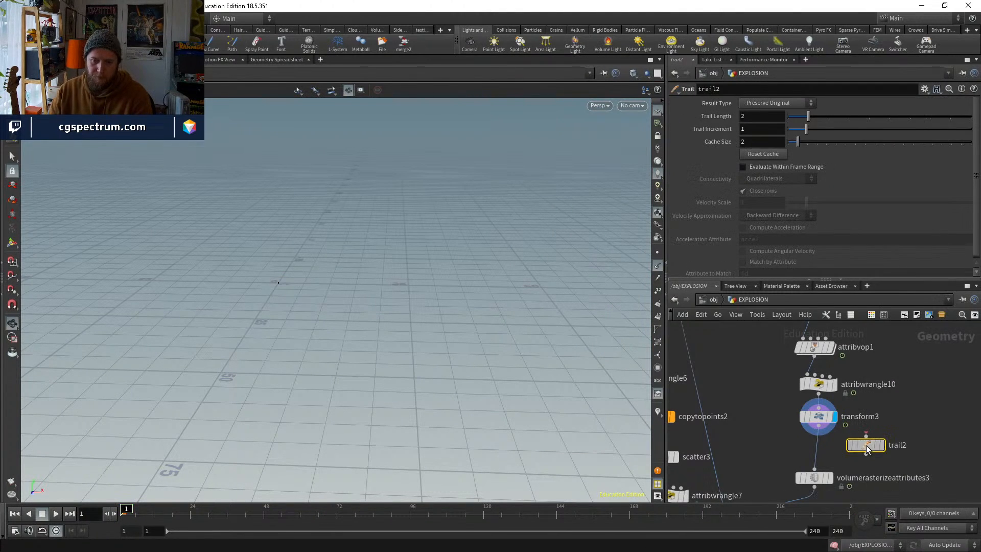
{"action": "left_click", "coordinate": [829, 449]}
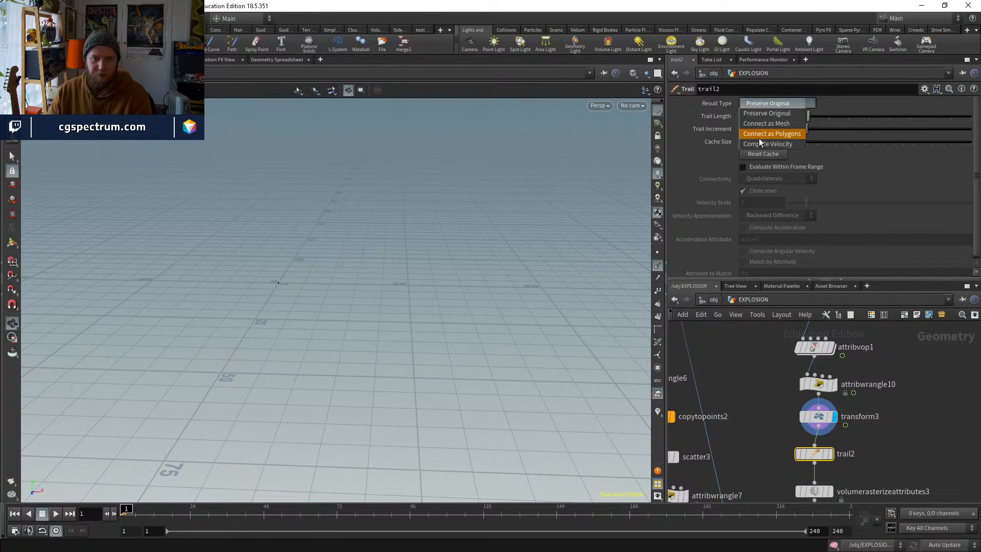
{"action": "left_click", "coordinate": [762, 144]}
{"action": "left_click", "coordinate": [830, 454]}
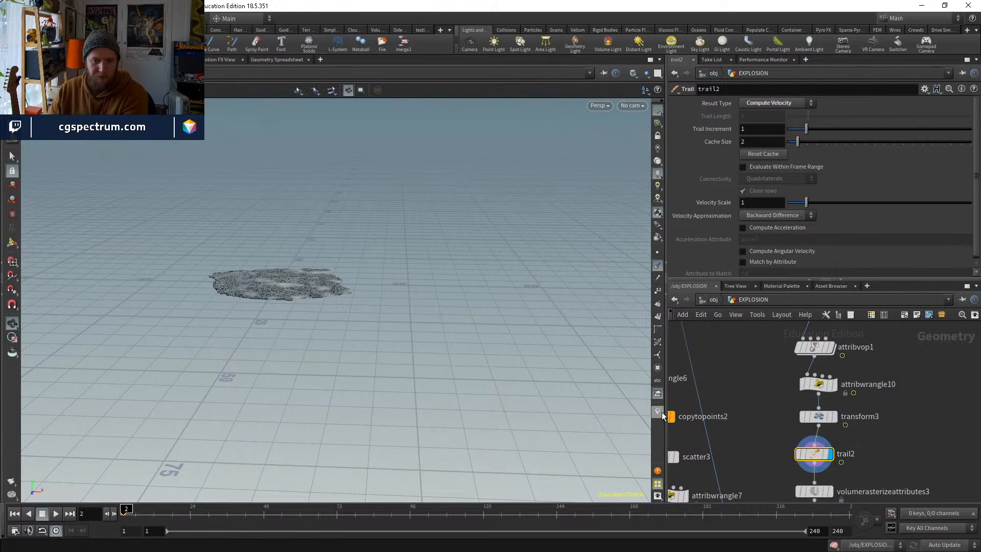
Step trail2 back and forth through the first five frames to check how the dust points spread outward
{"action": "left_click", "coordinate": [661, 412]}
{"action": "key", "text": "Right"}
{"action": "key", "text": "Right"}
{"action": "key", "text": "Right"}
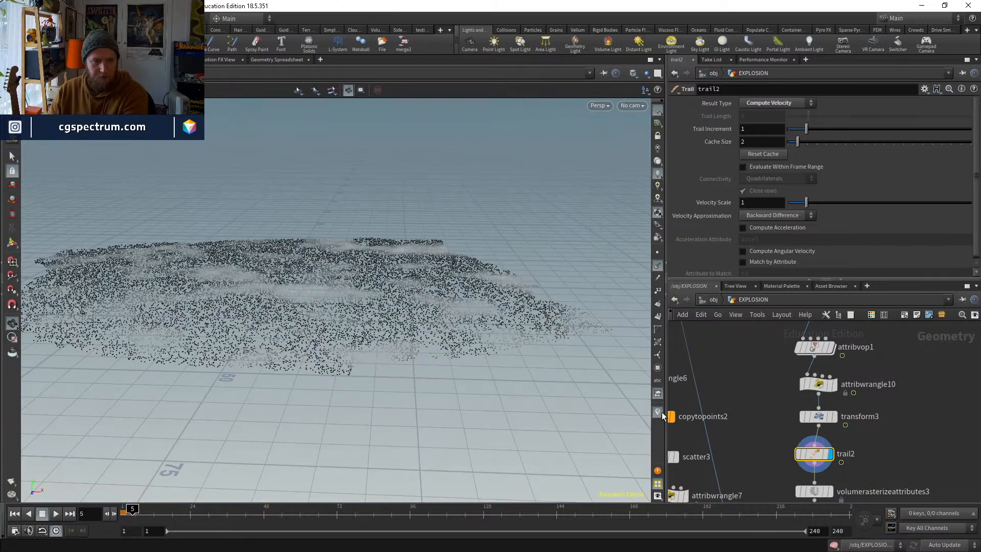
{"action": "key", "text": "Left"}
{"action": "key", "text": "Left"}
{"action": "key", "text": "Left"}
{"action": "key", "text": "Left"}
{"action": "key", "text": "Left"}
{"action": "key", "text": "Right"}
{"action": "key", "text": "Right"}
{"action": "key", "text": "Right"}
{"action": "key", "text": "Right"}
{"action": "key", "text": "Left"}
{"action": "key", "text": "Left"}
{"action": "key", "text": "Left"}
{"action": "key", "text": "Left"}
{"action": "key", "text": "Left"}
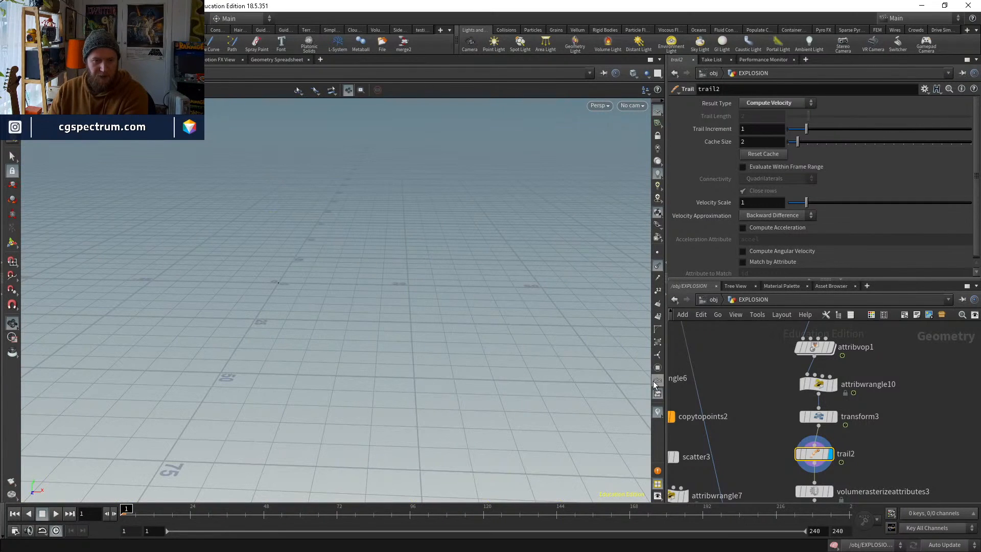
Display volumerasterizeattributes3 at frame 2 and enable its velocity blur
{"action": "middle_click_drag", "start_coordinate": [893, 500], "coordinate": [859, 438]}
{"action": "left_click", "coordinate": [794, 430]}
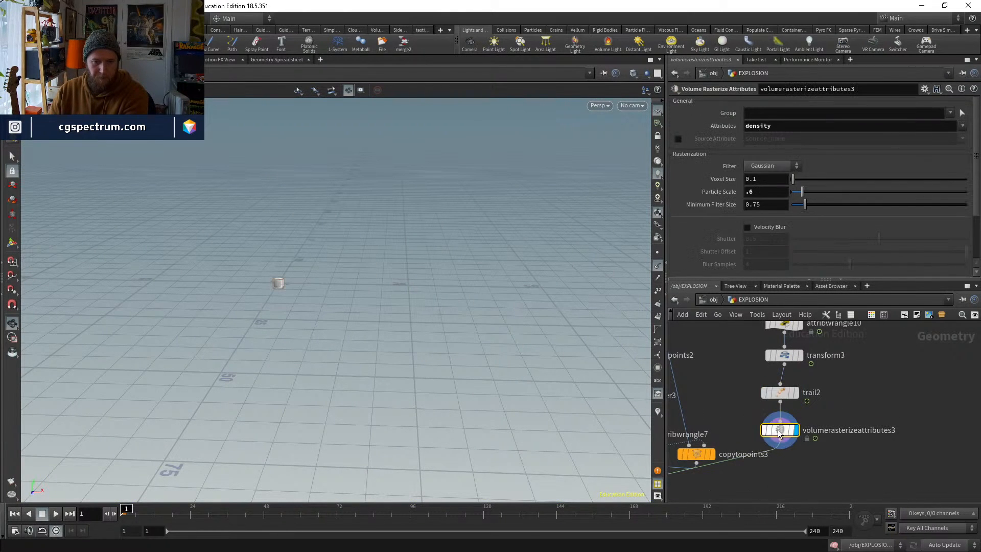
{"action": "key", "text": "Right"}
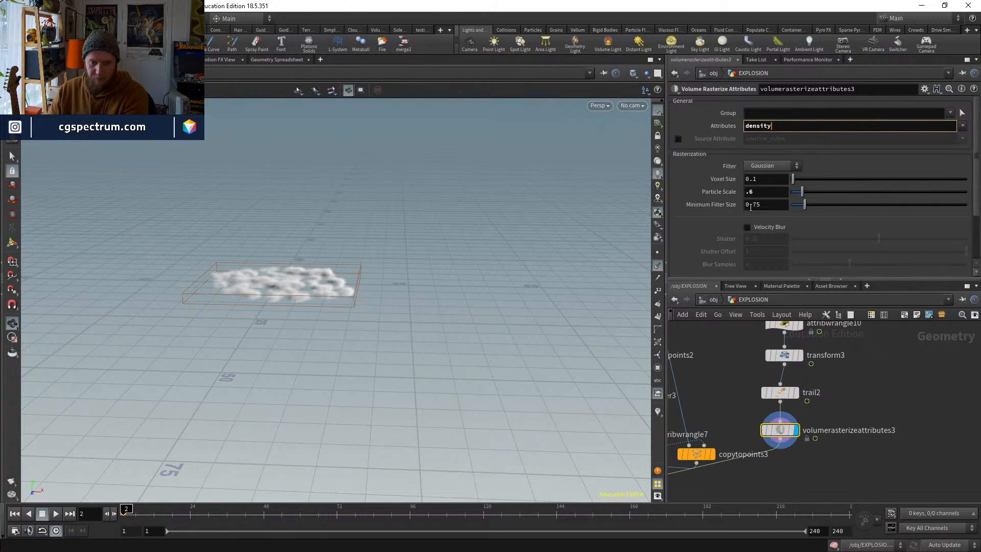
{"action": "left_click", "coordinate": [755, 232]}
{"action": "left_click", "coordinate": [756, 230]}
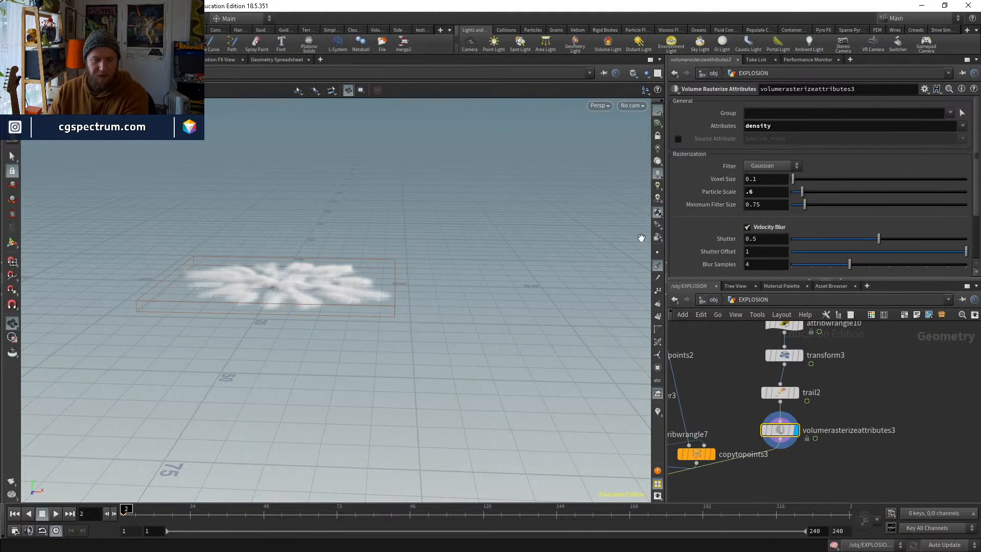
View the dust volume from higher up and step through its first five frames to examine the velocity blur
{"action": "left_click_drag", "start_coordinate": [450, 240], "coordinate": [442, 281], "text": "alt"}
{"action": "key", "text": "Right"}
{"action": "key", "text": "Right"}
{"action": "key", "text": "Left"}
{"action": "key", "text": "Left"}
{"action": "key", "text": "Left"}
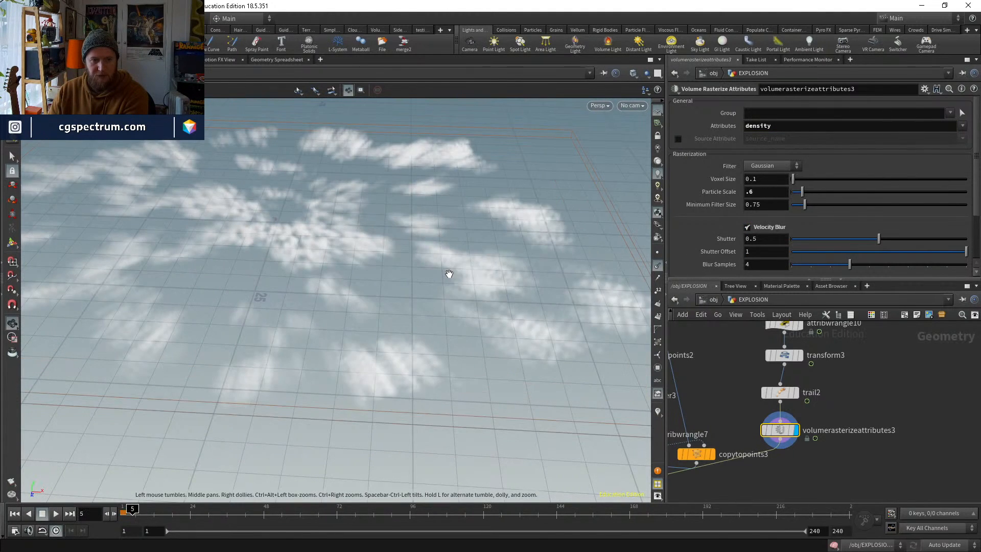
{"action": "key", "text": "Right"}
{"action": "key", "text": "Right"}
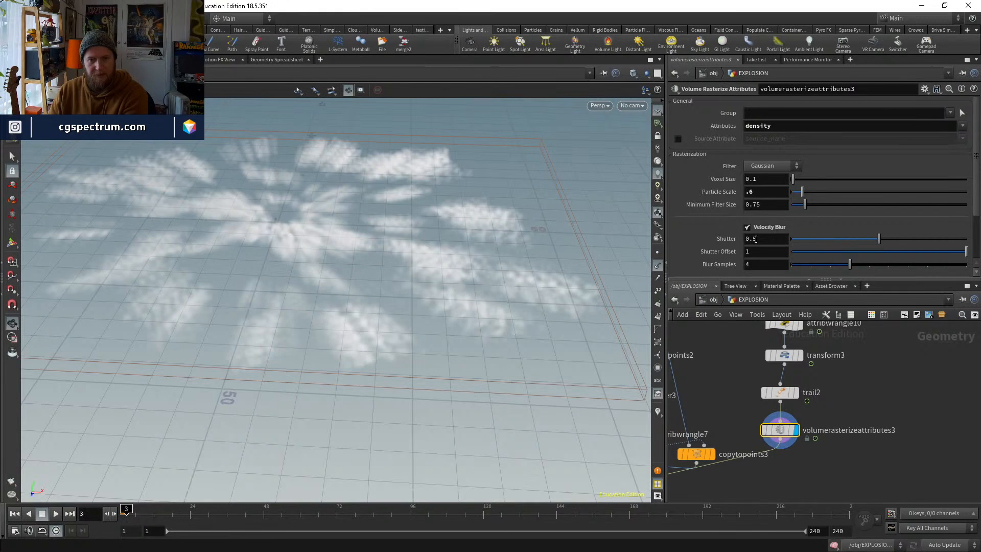
Set volumerasterizeattributes3's shutter to 1 and shutter offset to -1, and advance the frames to check the blur direction
{"action": "left_click_drag", "start_coordinate": [839, 253], "coordinate": [758, 243]}
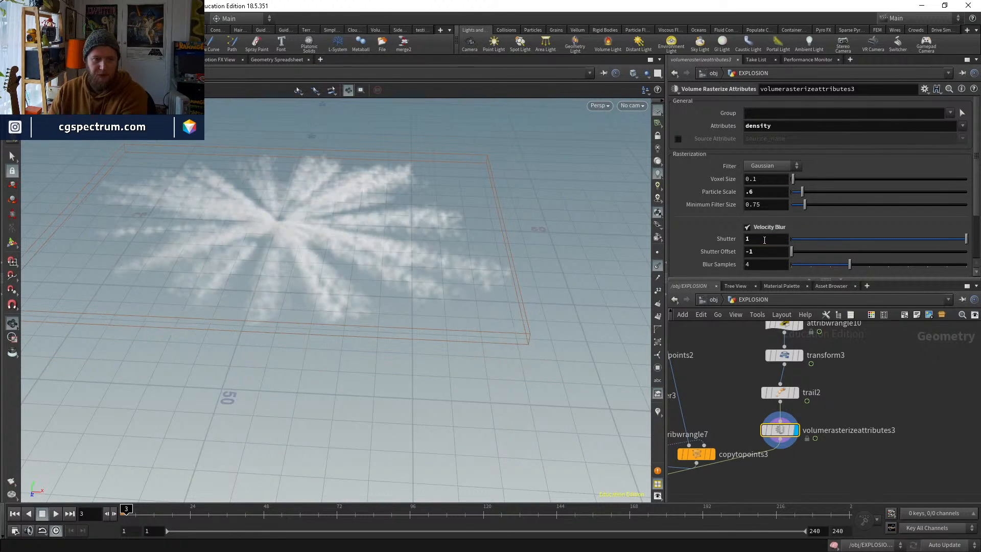
{"action": "key", "text": "Right"}
{"action": "key", "text": "Right"}
{"action": "key", "text": "Right"}
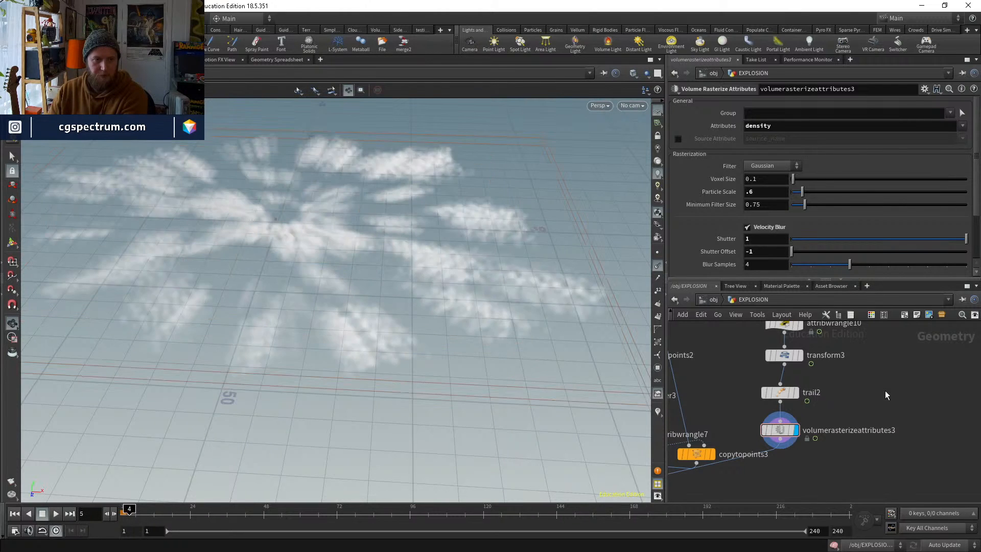
Step the dust volume repeatedly between the first few frames to examine the blurred streaks with the new shutter settings
{"action": "key", "text": "Left"}
{"action": "key", "text": "Left"}
{"action": "key", "text": "Left"}
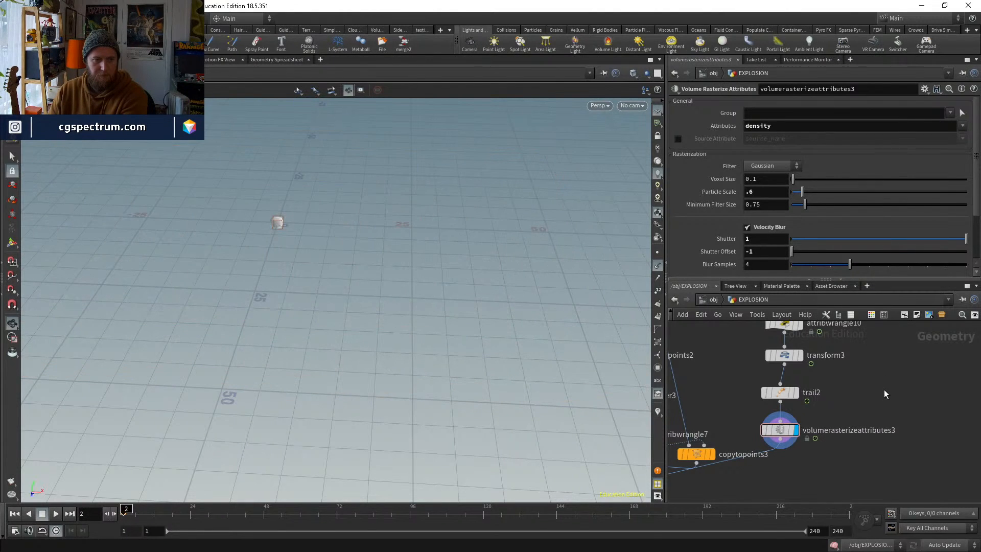
{"action": "key", "text": "Right"}
{"action": "key", "text": "Right"}
{"action": "key", "text": "Right"}
{"action": "key", "text": "Right"}
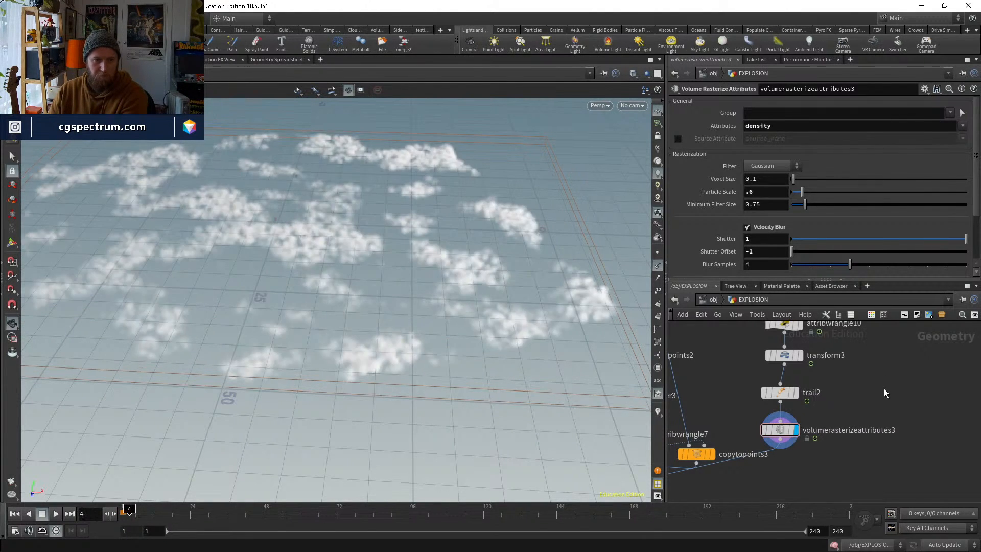
{"action": "key", "text": "Left"}
{"action": "key", "text": "Left"}
{"action": "key", "text": "Left"}
{"action": "key", "text": "Right"}
{"action": "key", "text": "Right"}
{"action": "key", "text": "Right"}
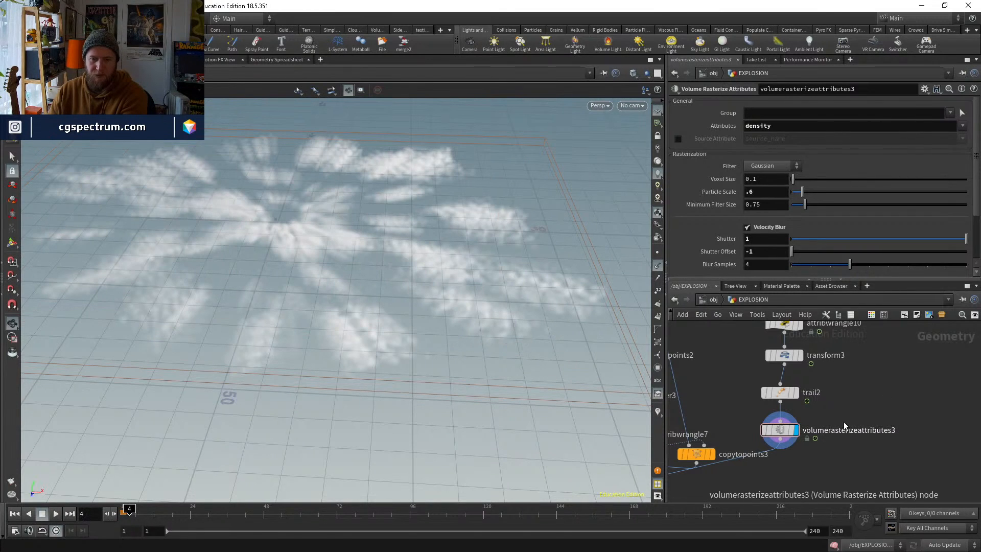
Compare the dust with velocity blur off and on, then try 8 blur samples and settle on 10
{"action": "left_click", "coordinate": [756, 228]}
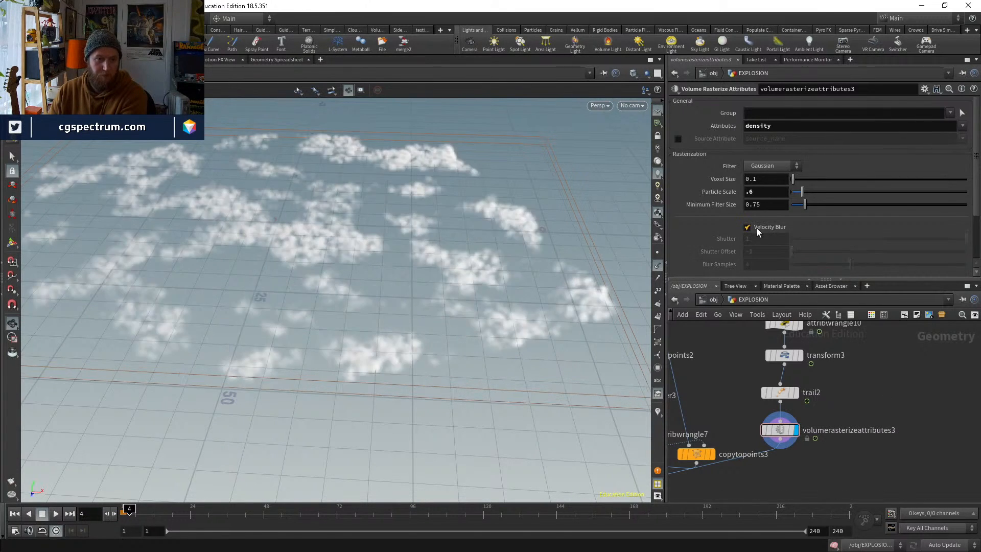
{"action": "left_click", "coordinate": [757, 227]}
{"action": "type", "text": "8"}
{"action": "key", "text": "Return"}
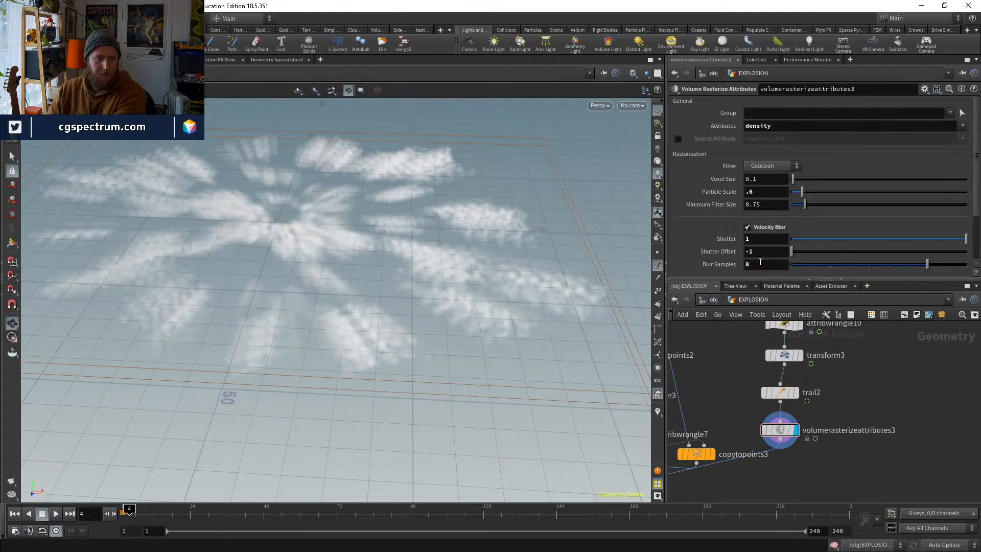
{"action": "double_click", "coordinate": [765, 265]}
{"action": "type", "text": "10"}
{"action": "key", "text": "Return"}
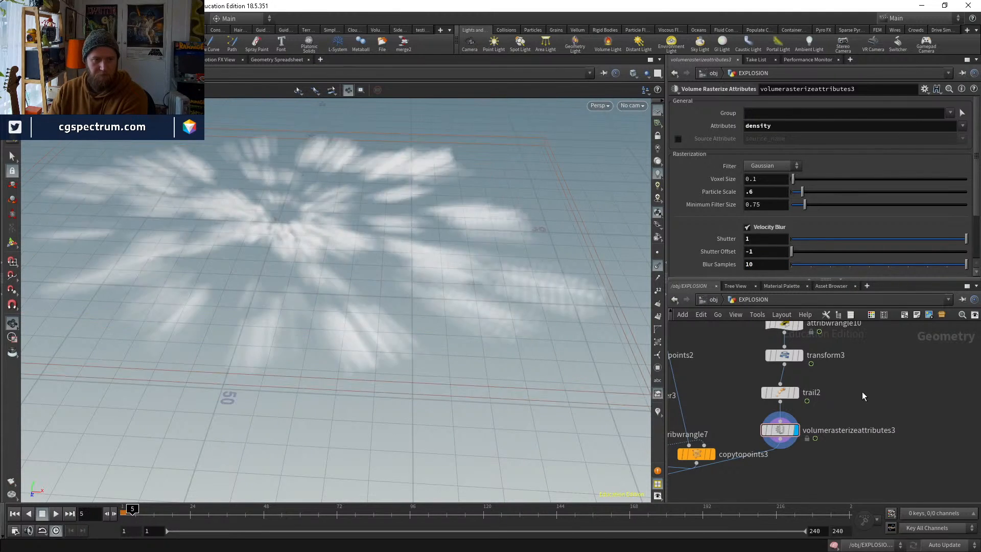
Step the dust volume back to frame 1 to check the smoother velocity blur on each frame
{"action": "key", "text": "Left"}
{"action": "key", "text": "Left"}
{"action": "key", "text": "Left"}
{"action": "key", "text": "Left"}
{"action": "key", "text": "Left"}
{"action": "key", "text": "Left"}
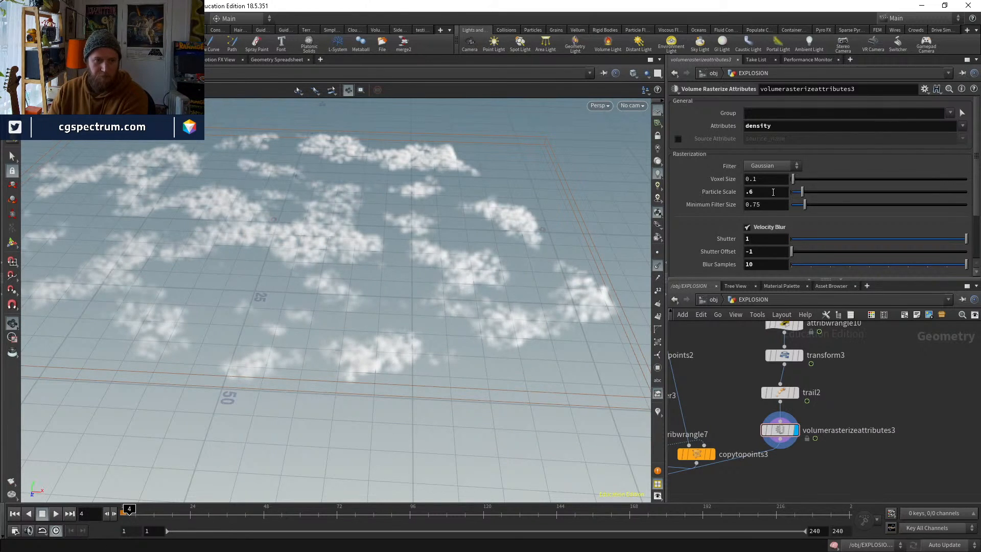
{"action": "key", "text": "Left"}
{"action": "key", "text": "Left"}
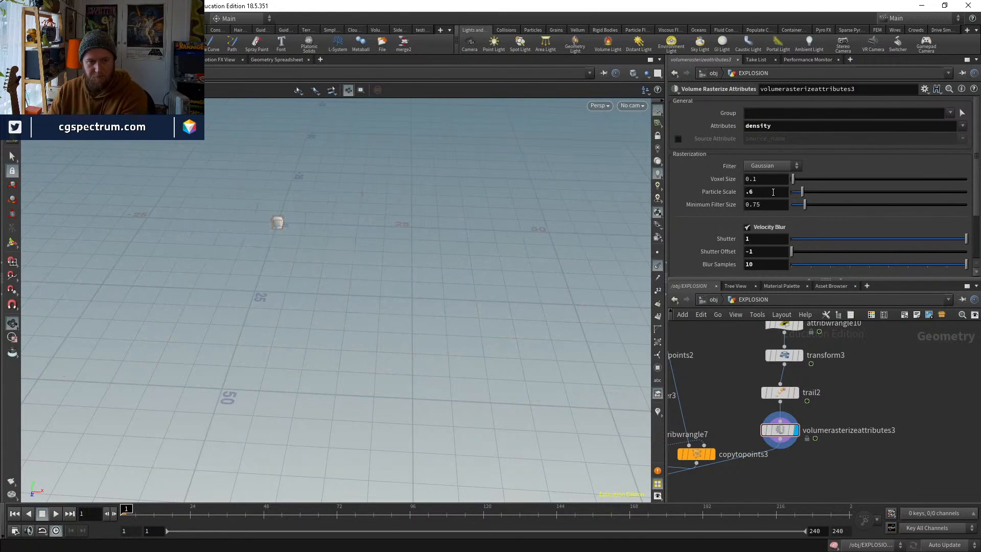
Add v to the attributes rasterized by volumerasterizeattributes3, and go inside dopnet1 to the volumesource3 node
{"action": "left_click", "coordinate": [799, 129]}
{"action": "key", "text": "Return"}
{"action": "scroll", "coordinate": [820, 339], "scroll_direction": "down", "scroll_amount": 3}
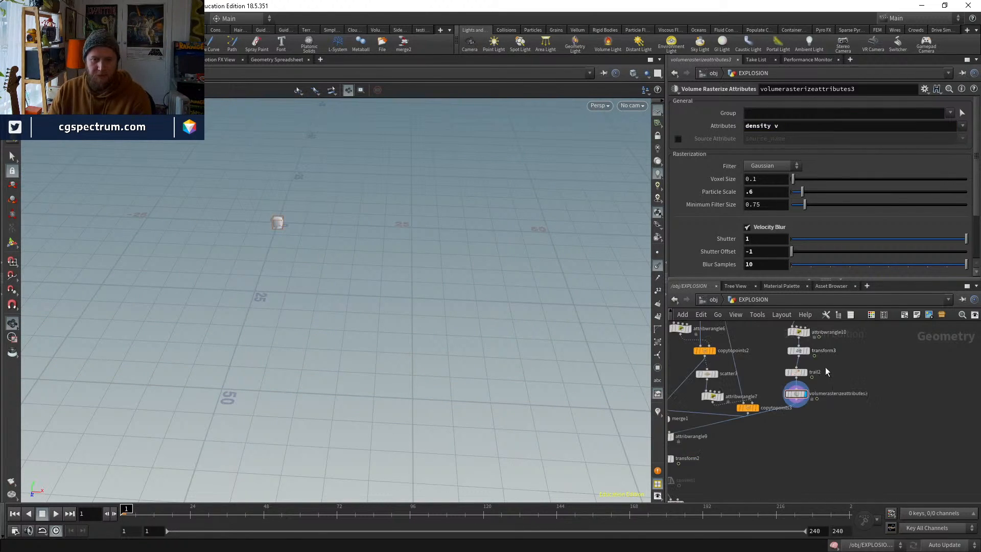
{"action": "middle_click", "coordinate": [826, 372]}
{"action": "middle_click_drag", "start_coordinate": [726, 430], "coordinate": [809, 411]}
{"action": "scroll", "coordinate": [723, 398], "scroll_direction": "up", "scroll_amount": 2}
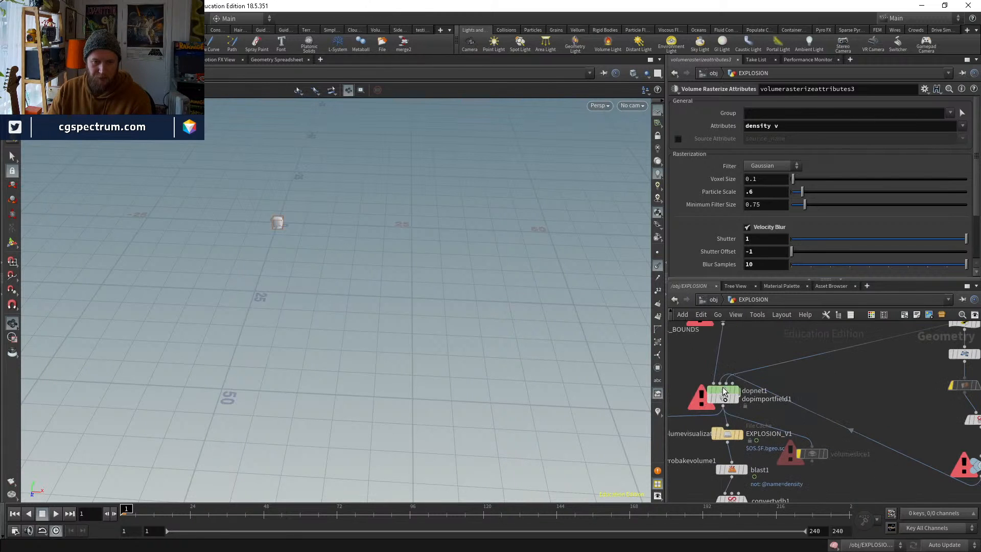
{"action": "left_click_drag", "start_coordinate": [722, 394], "coordinate": [723, 362]}
{"action": "double_click", "coordinate": [722, 362]}
{"action": "middle_click_drag", "start_coordinate": [856, 376], "coordinate": [771, 495]}
{"action": "middle_click_drag", "start_coordinate": [887, 463], "coordinate": [770, 453]}
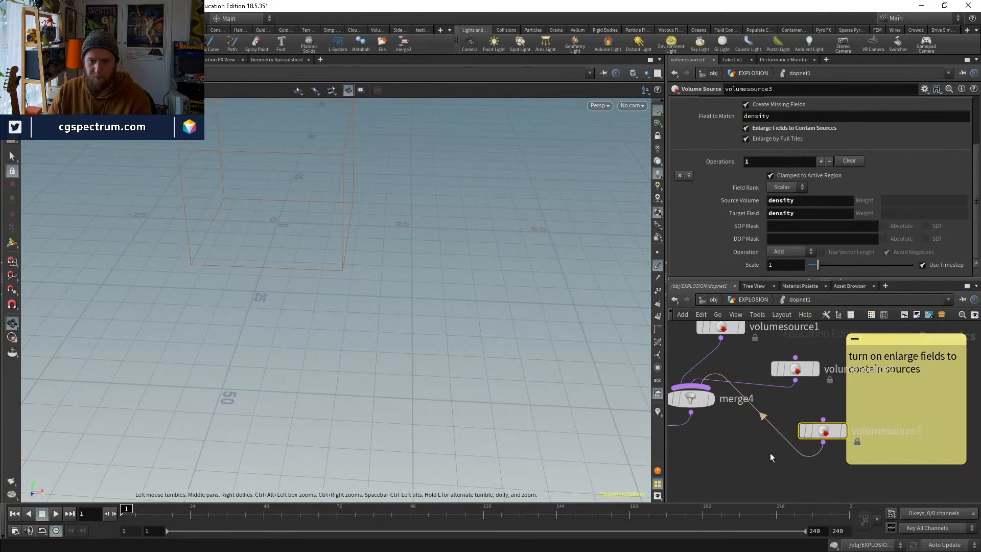
Add a second operation to volumesource3 with field rank Vector, source volume v and target field vel
{"action": "left_click", "coordinate": [688, 175]}
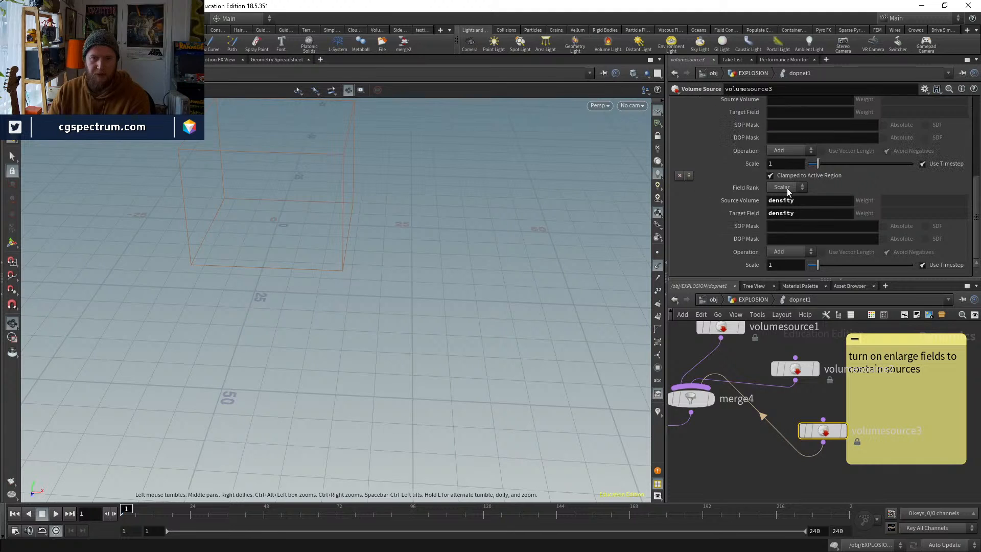
{"action": "scroll", "coordinate": [787, 188], "scroll_direction": "down", "scroll_amount": 2}
{"action": "left_click", "coordinate": [790, 157]}
{"action": "type", "text": "v"}
{"action": "left_click", "coordinate": [788, 166]}
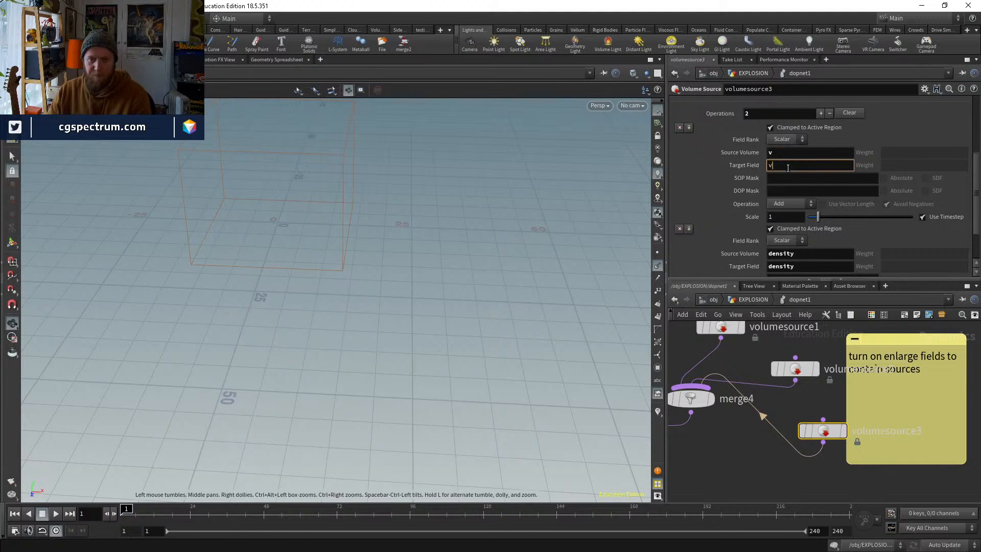
{"action": "type", "text": "vel"}
{"action": "left_click", "coordinate": [787, 139]}
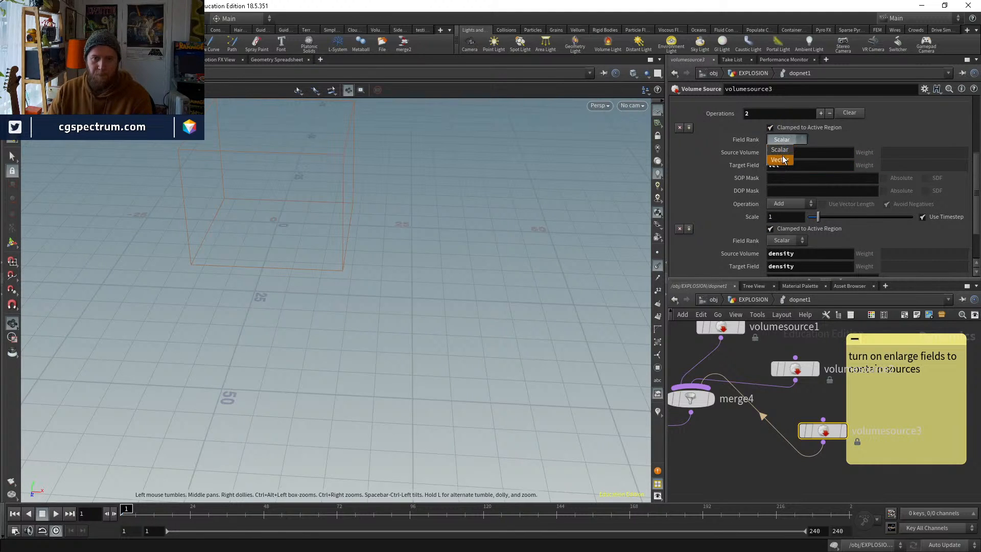
{"action": "left_click", "coordinate": [781, 150]}
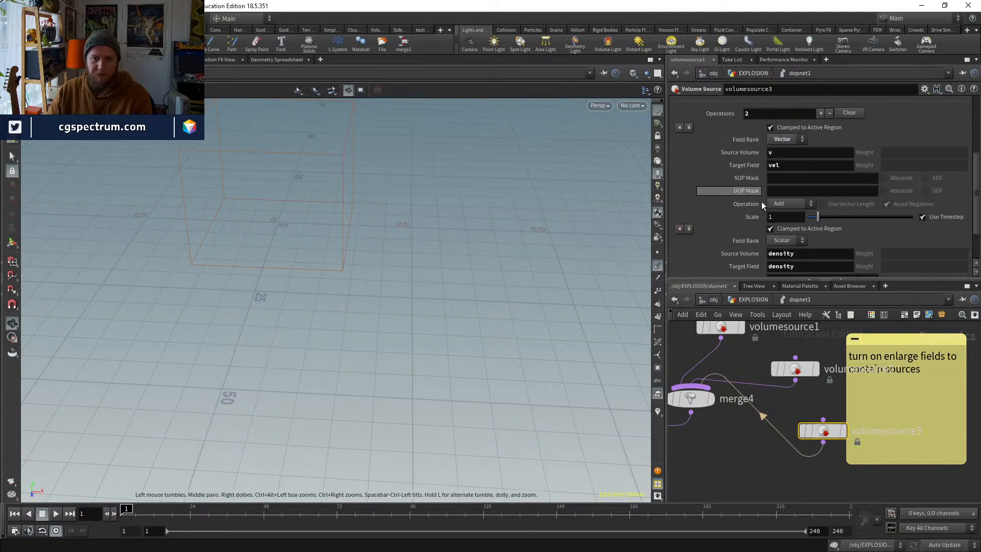
Examine the velocity operation settings of volumesource2 and volumesource1, and compare them with those of volumesource3
{"action": "left_click", "coordinate": [794, 369]}
{"action": "scroll", "coordinate": [738, 208], "scroll_direction": "down", "scroll_amount": 3}
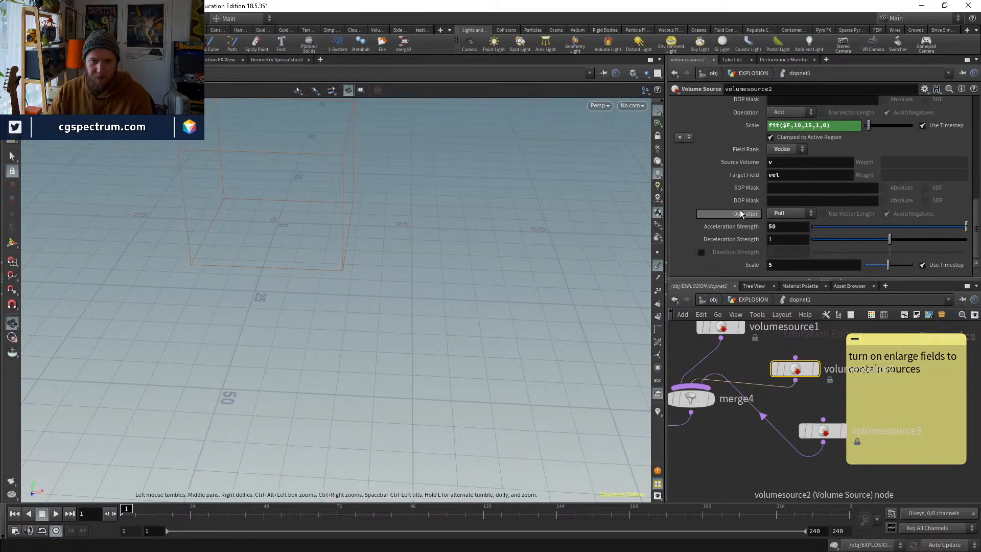
{"action": "middle_click_drag", "start_coordinate": [736, 368], "coordinate": [744, 394]}
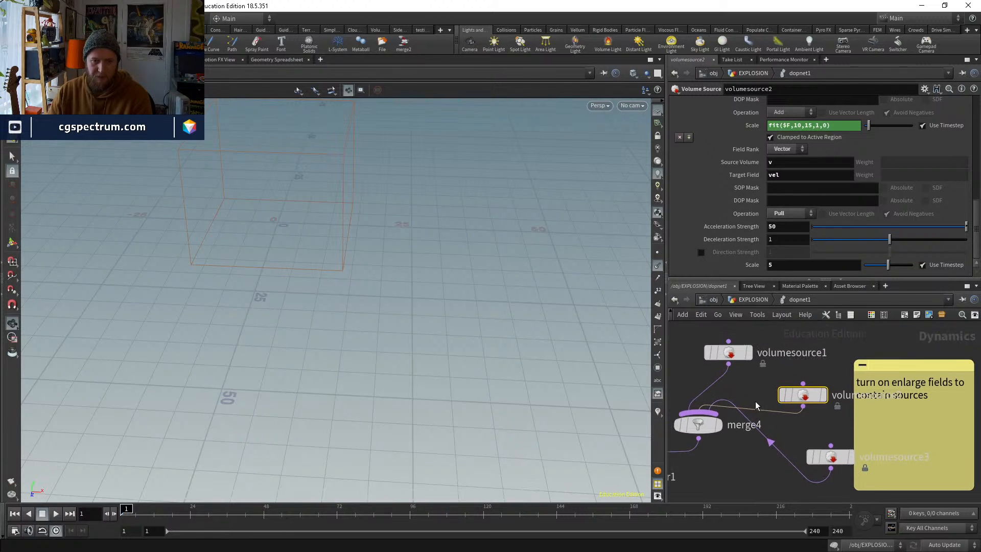
{"action": "left_click", "coordinate": [728, 352]}
{"action": "scroll", "coordinate": [727, 218], "scroll_direction": "up", "scroll_amount": 3}
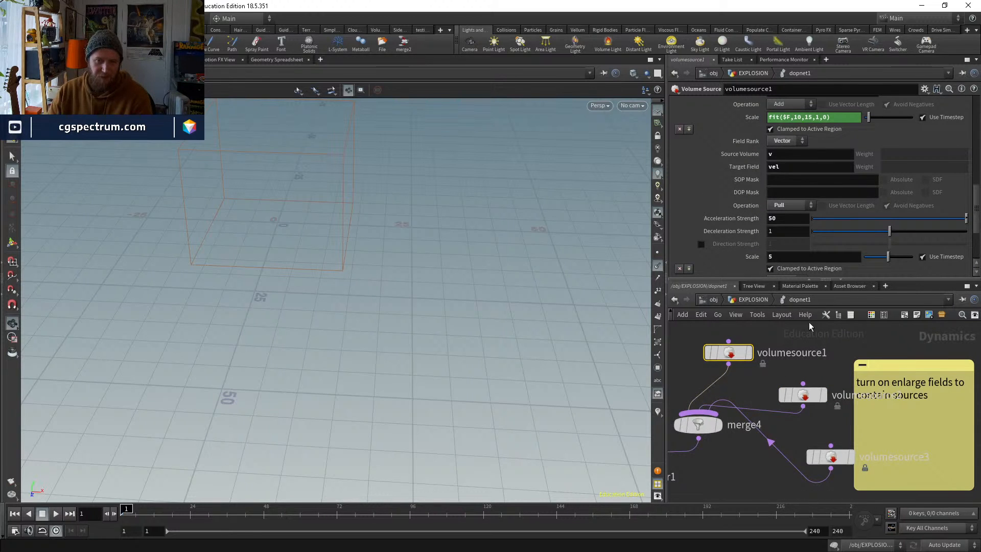
{"action": "middle_click_drag", "start_coordinate": [834, 436], "coordinate": [808, 392]}
{"action": "left_click", "coordinate": [806, 412]}
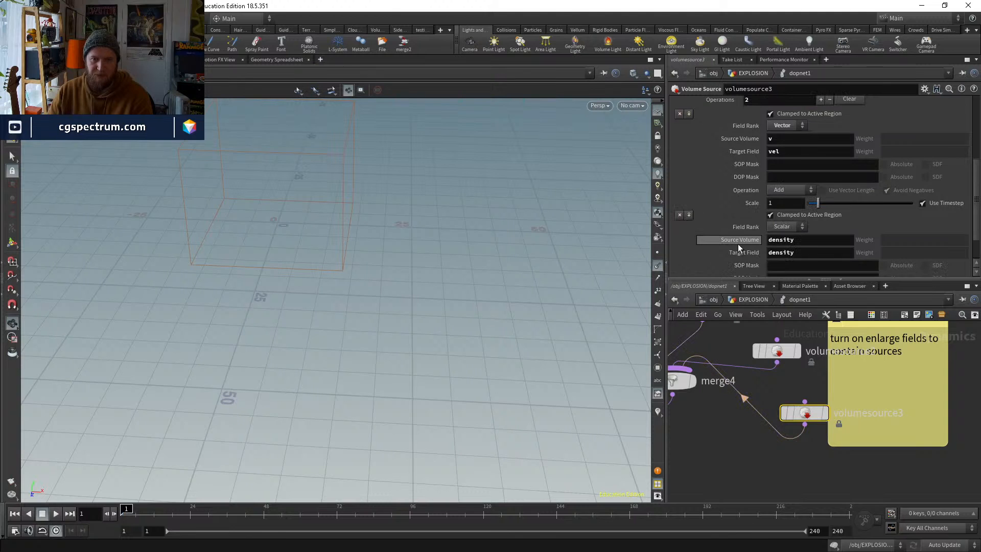
{"action": "scroll", "coordinate": [739, 248], "scroll_direction": "up", "scroll_amount": 1}
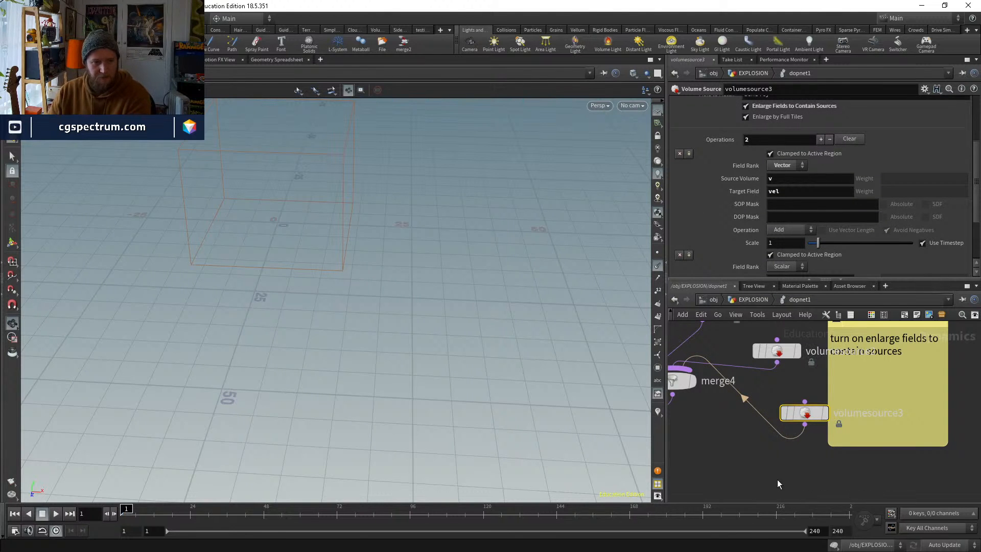
Bypass volumesource2 and volumesource1, play the simulation to check the ground dust source alone, and rewind to frame 1
{"action": "middle_click_drag", "start_coordinate": [801, 410], "coordinate": [828, 451]}
{"action": "middle_click_drag", "start_coordinate": [782, 428], "coordinate": [817, 470]}
{"action": "left_click", "coordinate": [792, 394]}
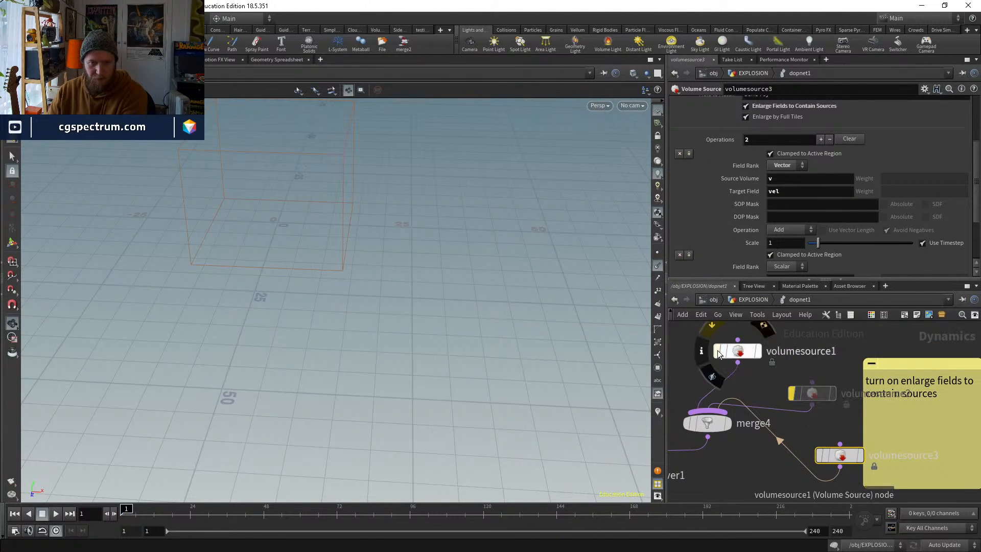
{"action": "left_click", "coordinate": [717, 350]}
{"action": "key", "text": "Up"}
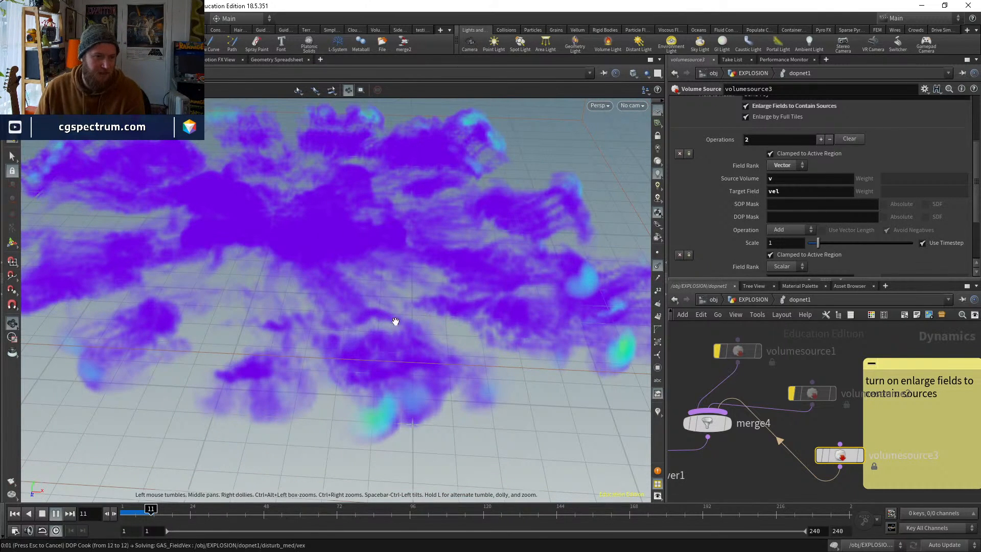
{"action": "left_click_drag", "start_coordinate": [366, 346], "coordinate": [392, 419]}
{"action": "left_click_drag", "start_coordinate": [152, 511], "coordinate": [113, 512]}
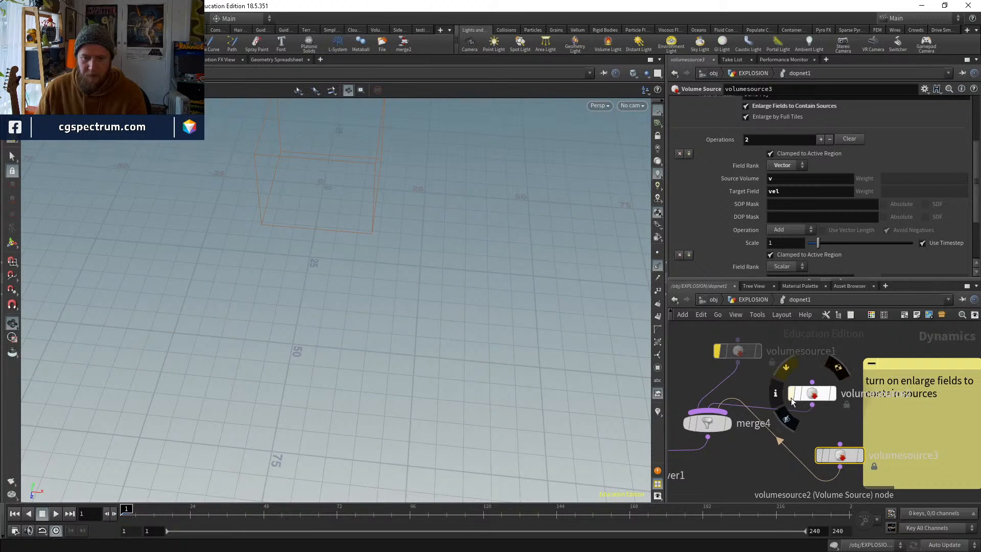
Re-enable volumesource1 and volumesource2, and simulate all three sources together up to frame 9
{"action": "mouse_move", "coordinate": [720, 353]}
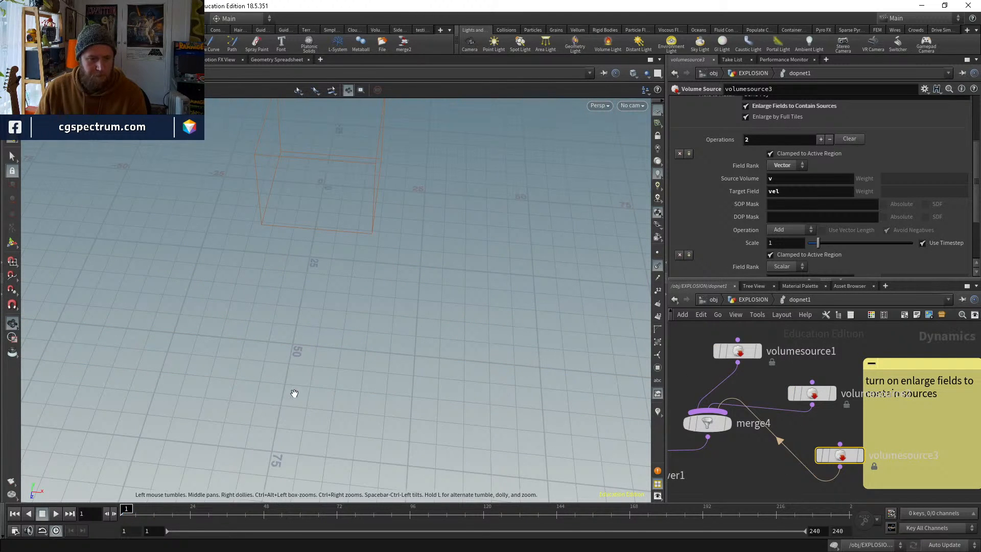
{"action": "left_click", "coordinate": [57, 513]}
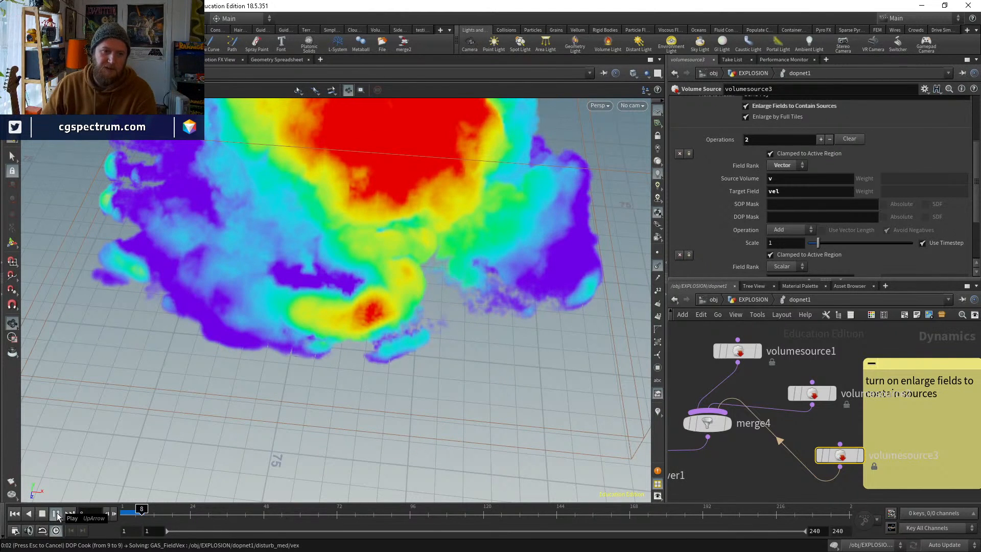
{"action": "left_click", "coordinate": [56, 513]}
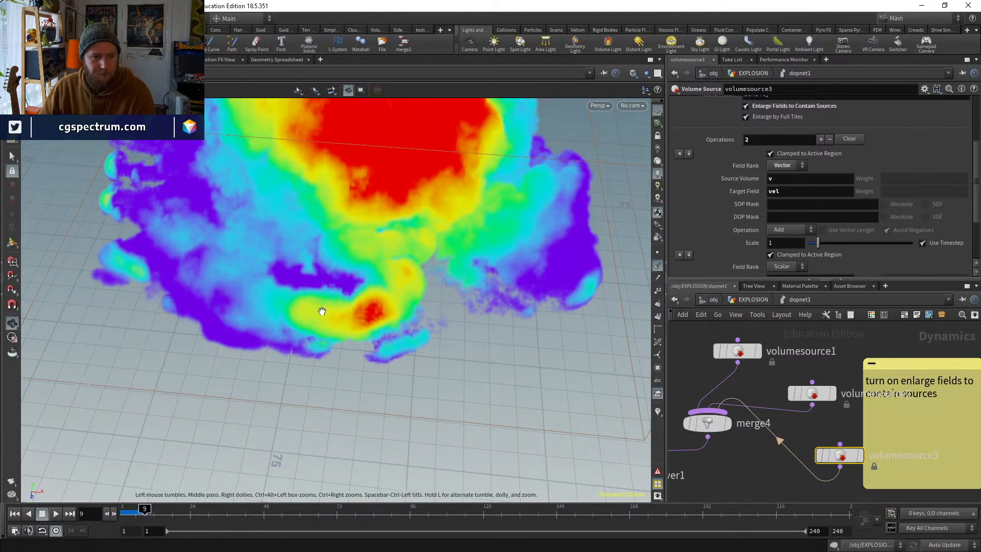
{"action": "left_click_drag", "start_coordinate": [320, 309], "coordinate": [341, 242]}
Return to the EXPLOSION network, display volumevisualization1, and examine the shaded explosion and ground dust from several angles
{"action": "left_click", "coordinate": [753, 299]}
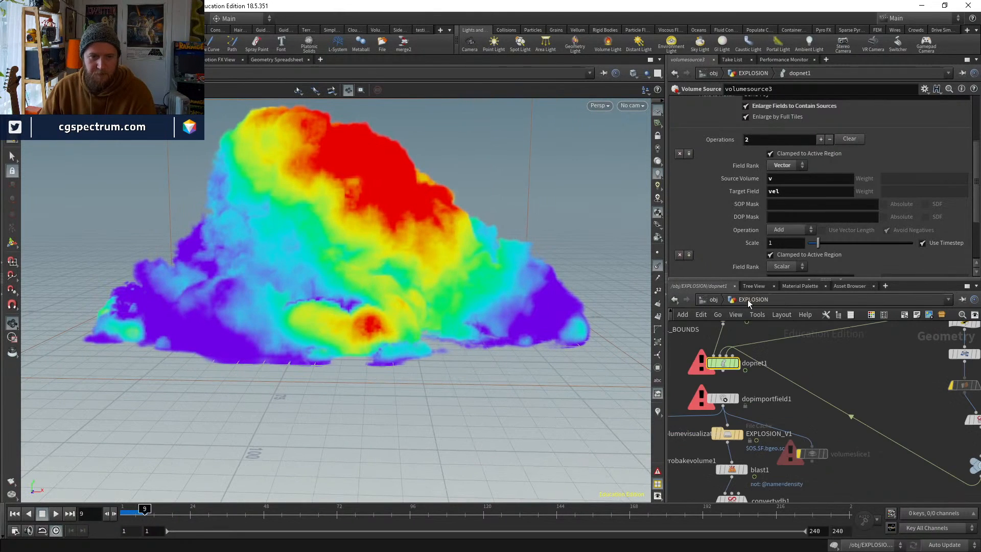
{"action": "left_click", "coordinate": [768, 392]}
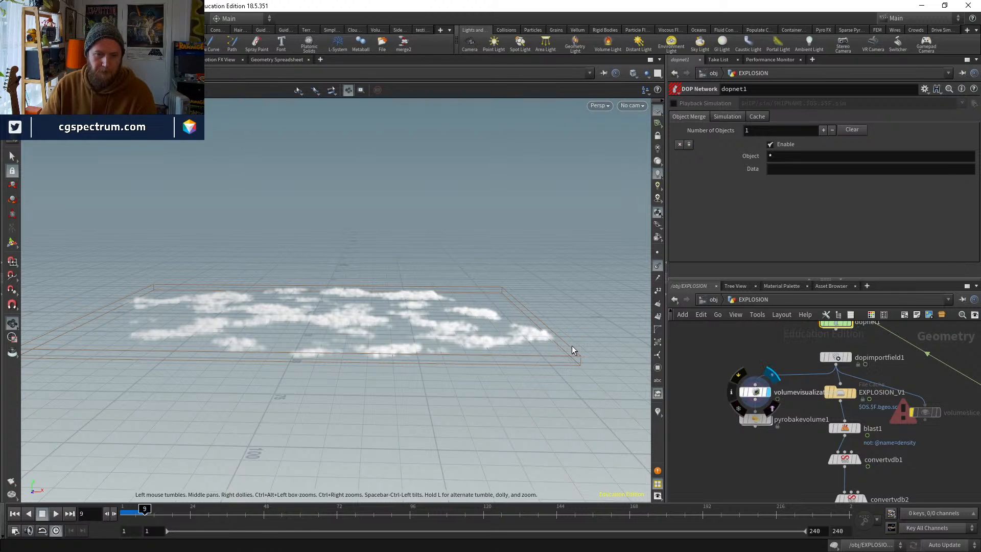
{"action": "left_click_drag", "start_coordinate": [449, 321], "coordinate": [339, 342]}
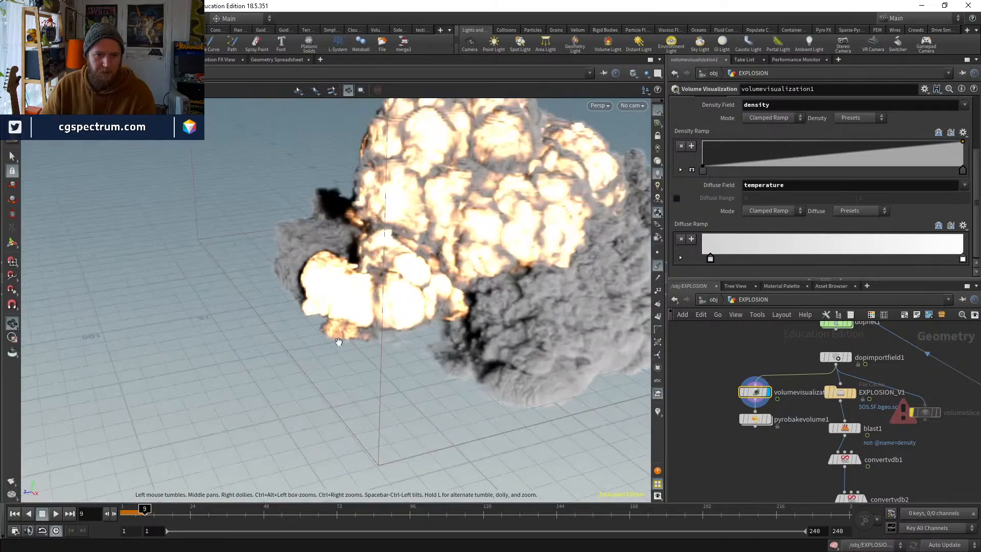
{"action": "left_click_drag", "start_coordinate": [481, 365], "coordinate": [357, 431]}
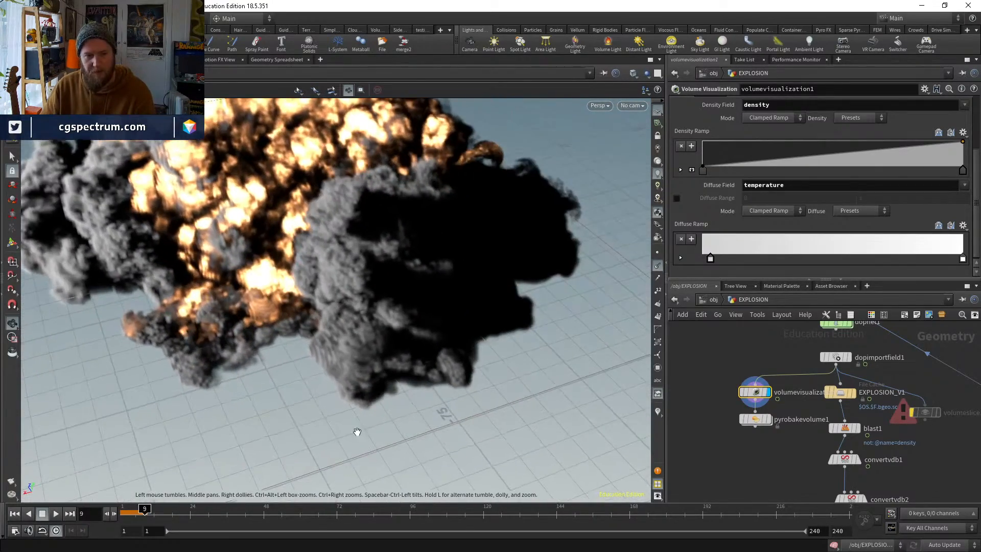
{"action": "left_click_drag", "start_coordinate": [241, 349], "coordinate": [326, 310]}
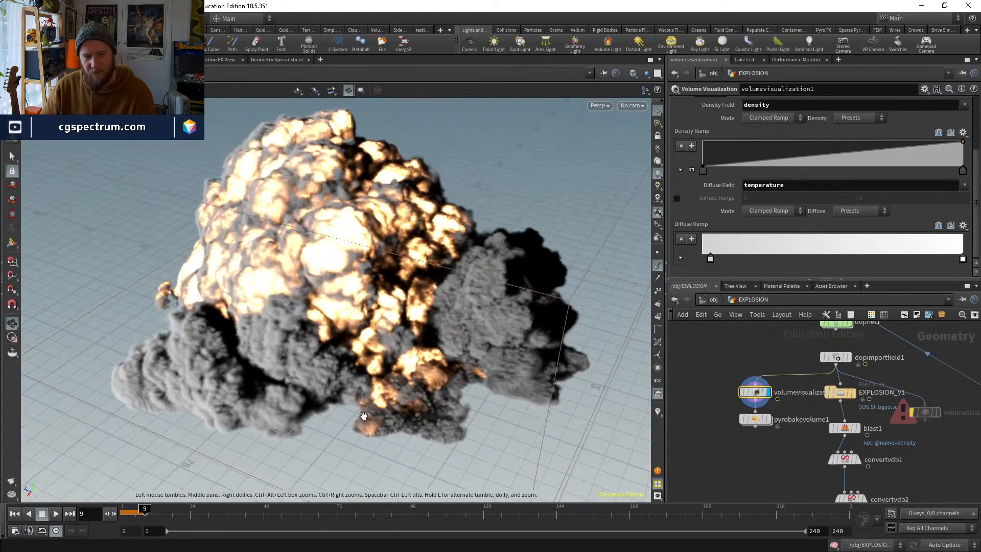
{"action": "left_click_drag", "start_coordinate": [380, 415], "coordinate": [511, 286]}
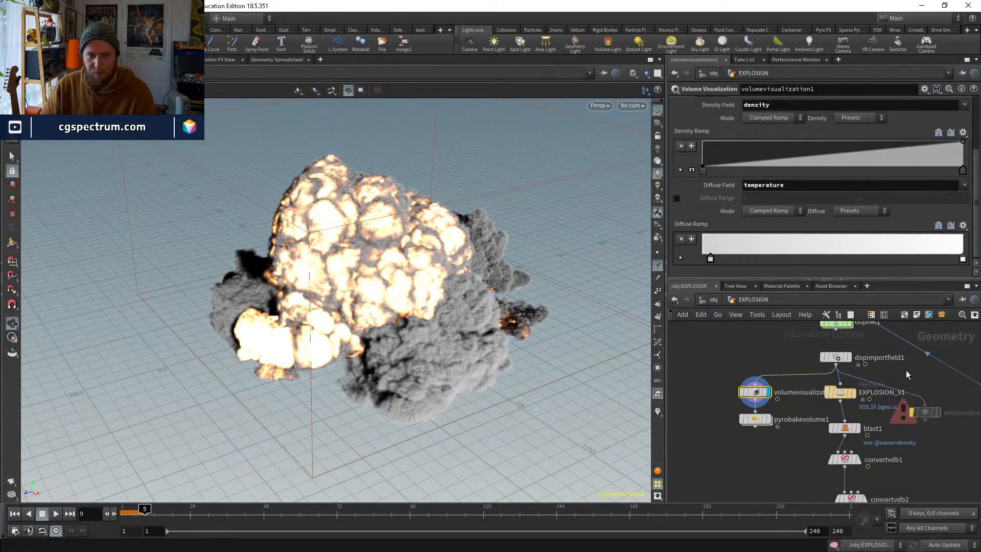
{"action": "left_click_drag", "start_coordinate": [425, 312], "coordinate": [418, 342]}
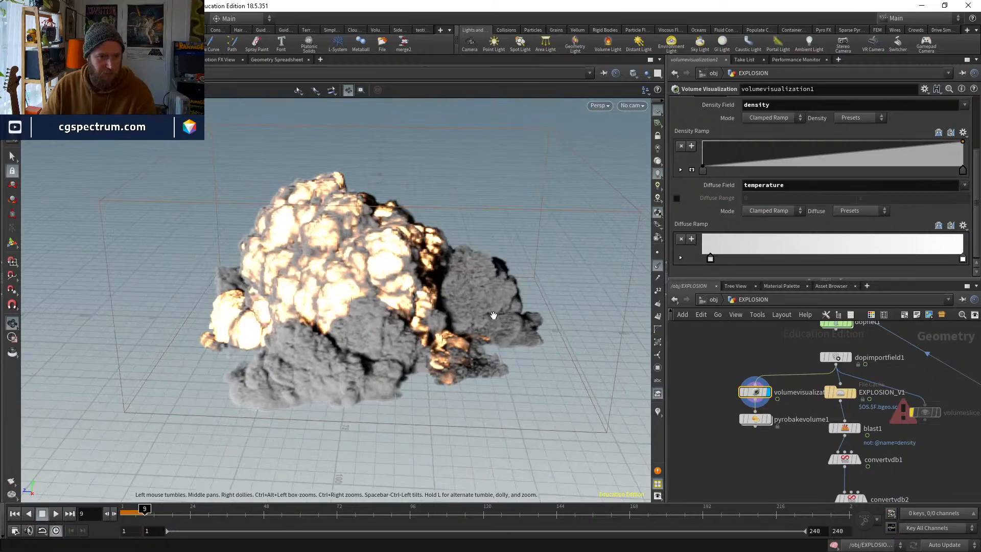
{"action": "left_click_drag", "start_coordinate": [493, 315], "coordinate": [461, 341]}
Move the pyrobakevolume1 node further down below volumevisualization1
{"action": "middle_click_drag", "start_coordinate": [700, 438], "coordinate": [753, 445]}
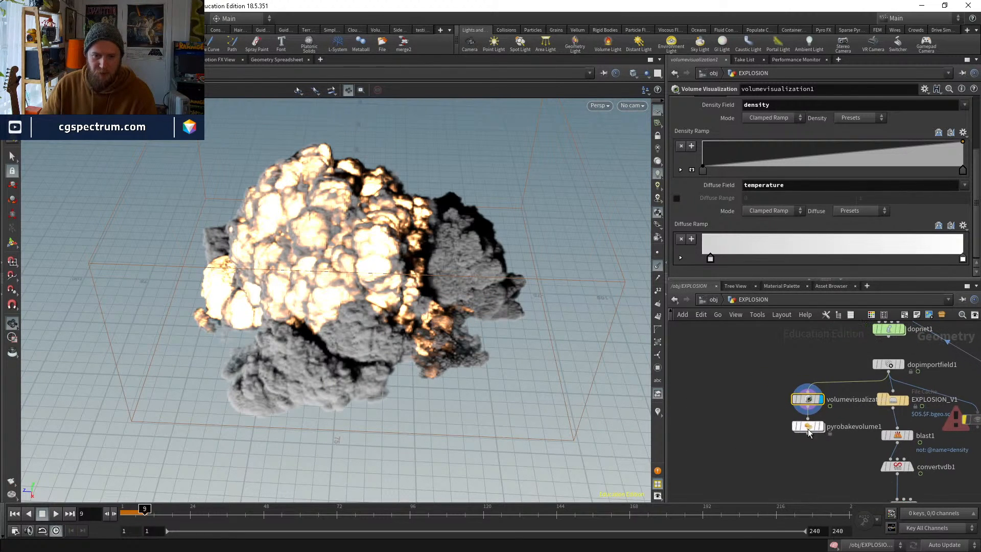
{"action": "left_click_drag", "start_coordinate": [807, 429], "coordinate": [808, 458]}
{"action": "middle_click_drag", "start_coordinate": [754, 431], "coordinate": [777, 437]}
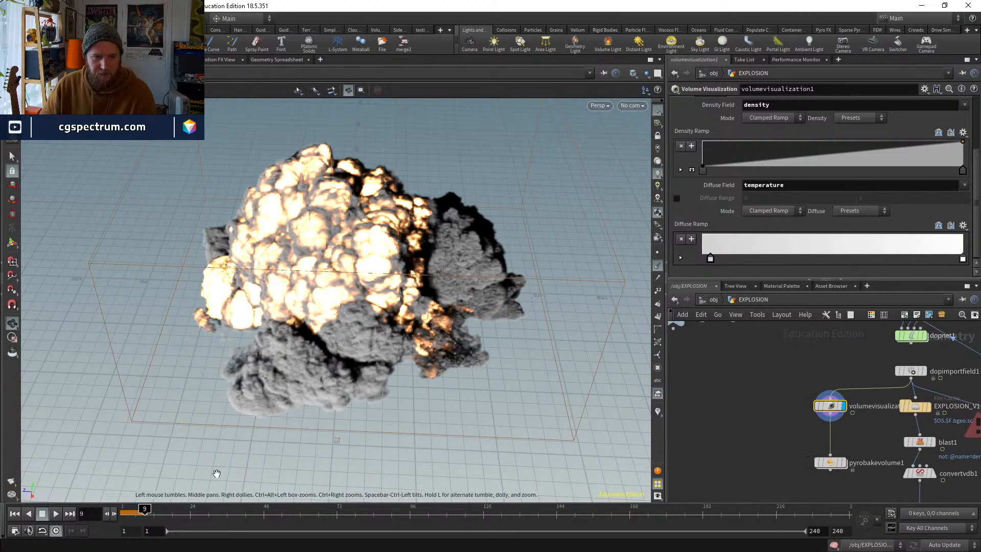
Step through frames 2 to 4 of the shaded explosion and examine its early shape from several angles
{"action": "left_click", "coordinate": [131, 511]}
{"action": "left_click", "coordinate": [123, 516]}
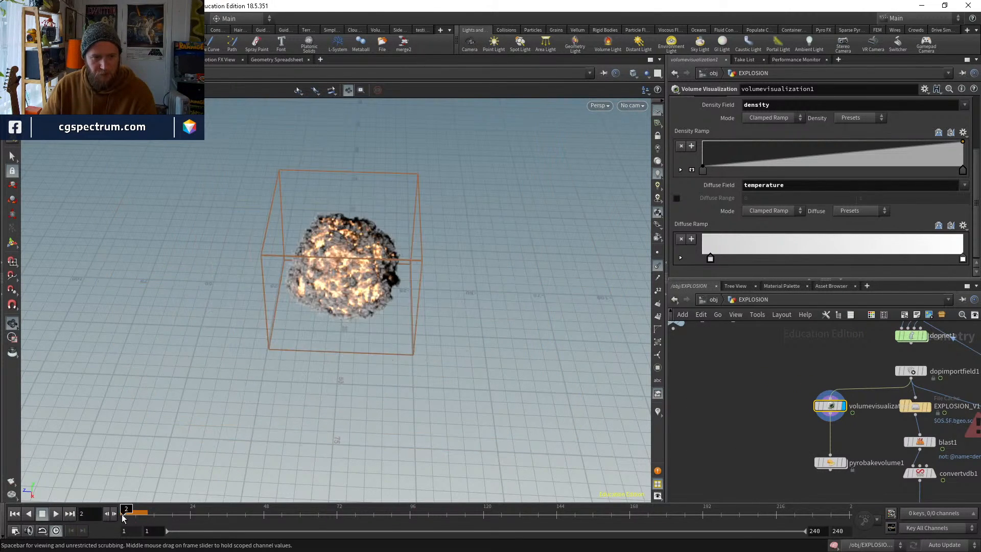
{"action": "left_click_drag", "start_coordinate": [339, 293], "coordinate": [357, 241], "text": "alt"}
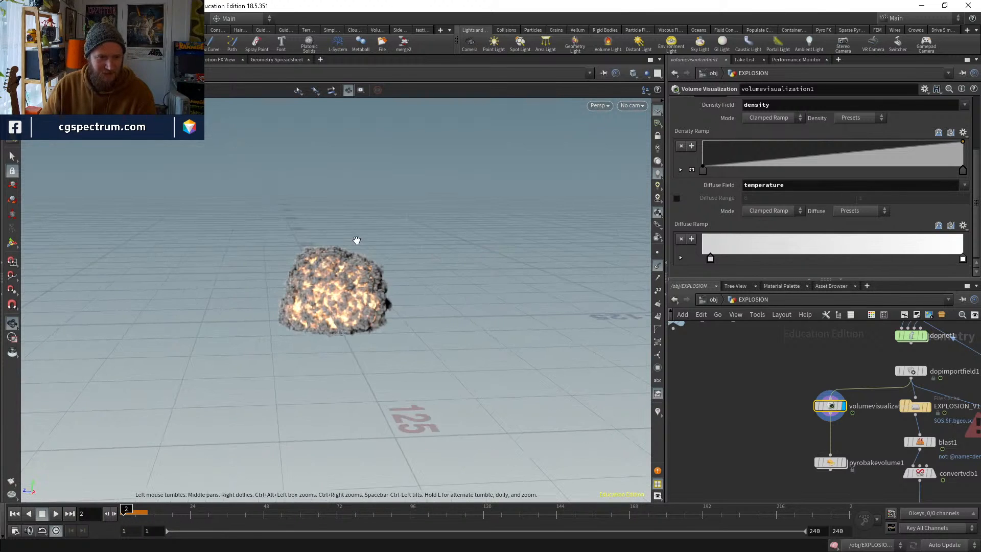
{"action": "right_click_drag", "start_coordinate": [357, 241], "coordinate": [387, 275], "text": "alt"}
{"action": "left_click_drag", "start_coordinate": [388, 276], "coordinate": [408, 245], "text": "alt"}
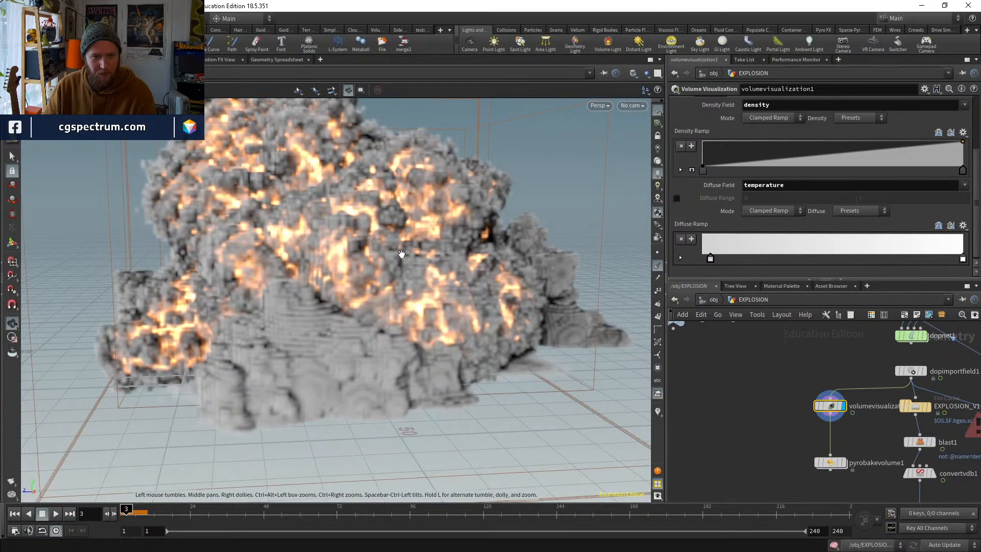
{"action": "right_click_drag", "start_coordinate": [379, 266], "coordinate": [368, 316]}
{"action": "left_click_drag", "start_coordinate": [368, 316], "coordinate": [388, 315]}
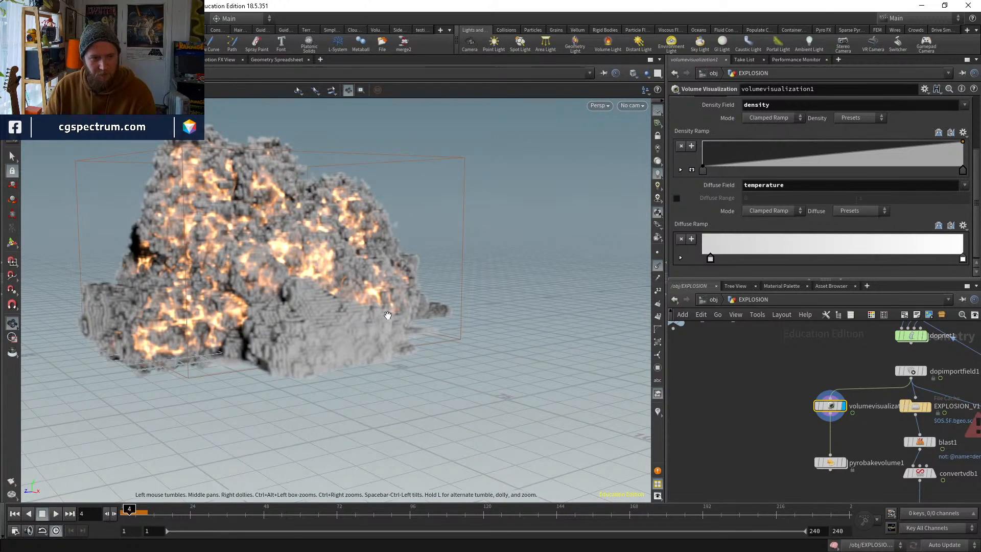
{"action": "right_click_drag", "start_coordinate": [374, 354], "coordinate": [342, 373]}
{"action": "left_click_drag", "start_coordinate": [341, 374], "coordinate": [455, 350]}
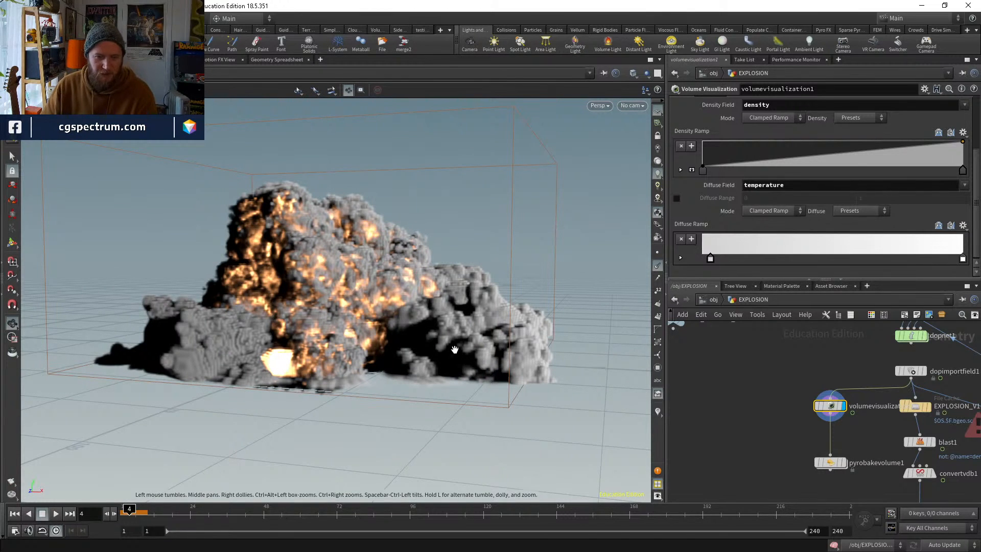
Add a Switch node beside volumevisualization1 and connect volumevisualization1 to its input
{"action": "key", "text": "Tab"}
{"action": "type", "text": "swit"}
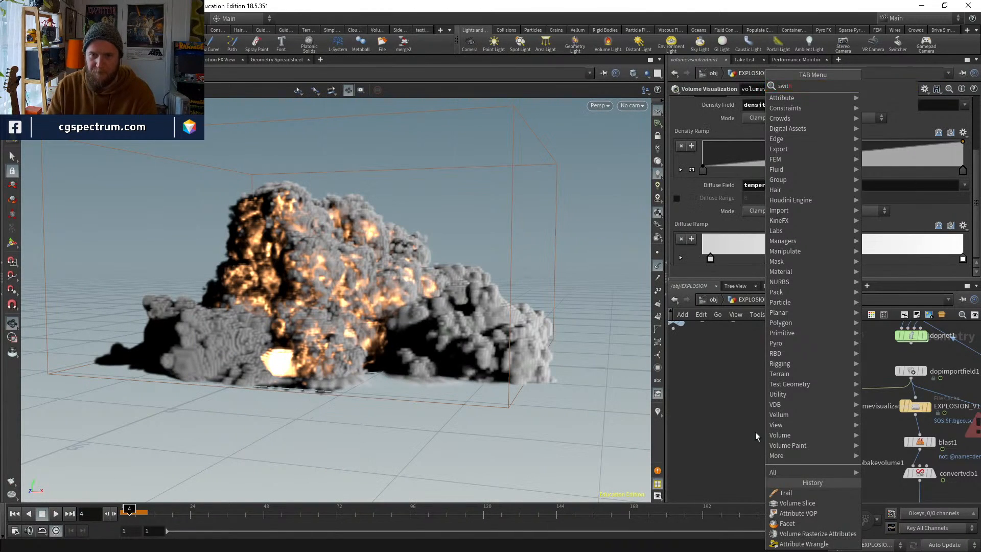
{"action": "key", "text": "Return"}
{"action": "left_click", "coordinate": [736, 452]}
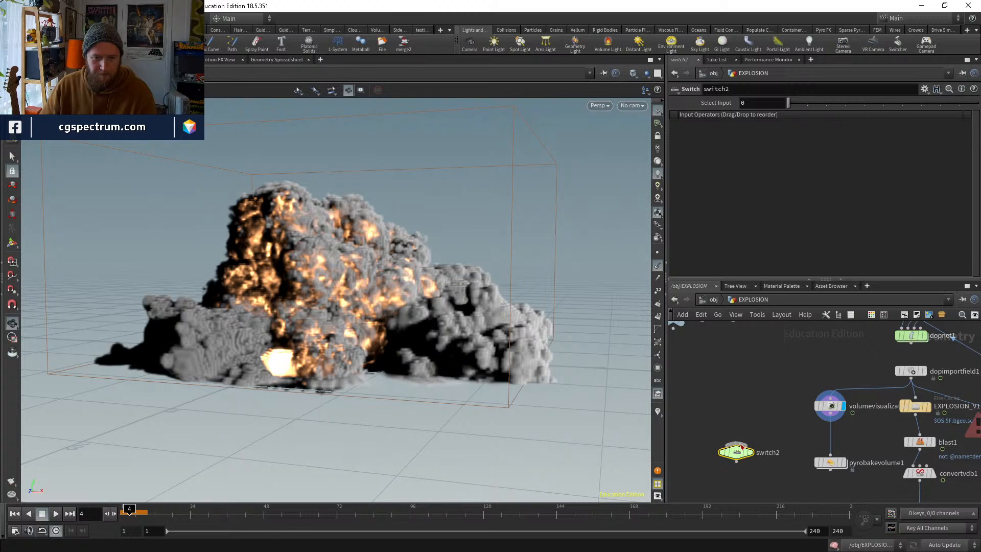
{"action": "left_click_drag", "start_coordinate": [741, 446], "coordinate": [830, 413]}
Add a Null node, connect it as the second input of switch2, and display switch2
{"action": "key", "text": "Tab"}
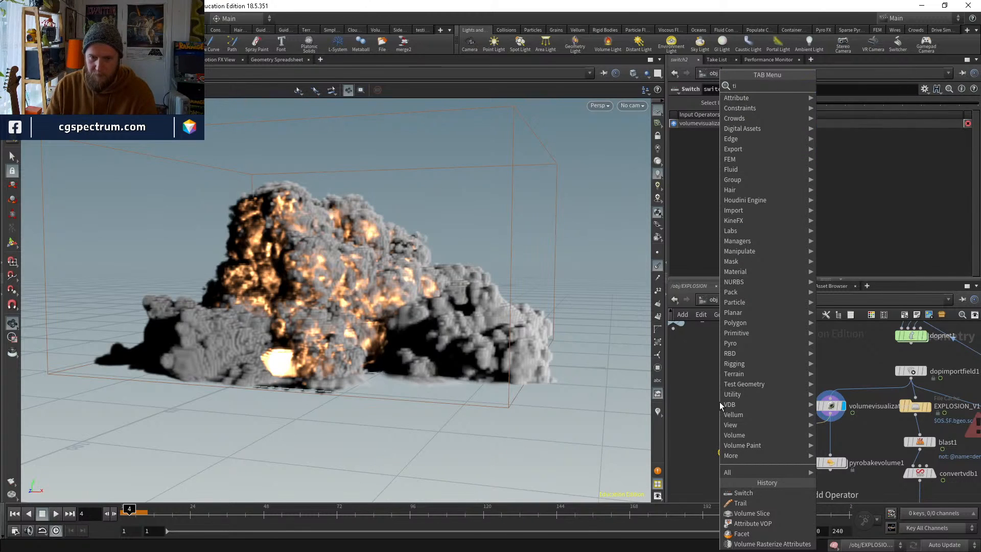
{"action": "key", "text": "Escape"}
{"action": "key", "text": "Tab"}
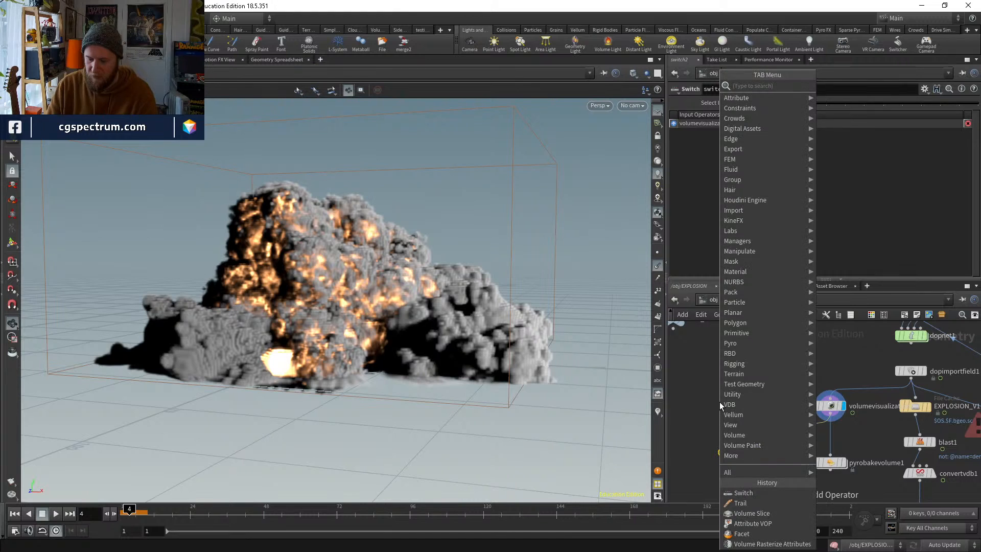
{"action": "type", "text": "null"}
{"action": "key", "text": "Return"}
{"action": "left_click", "coordinate": [719, 402]}
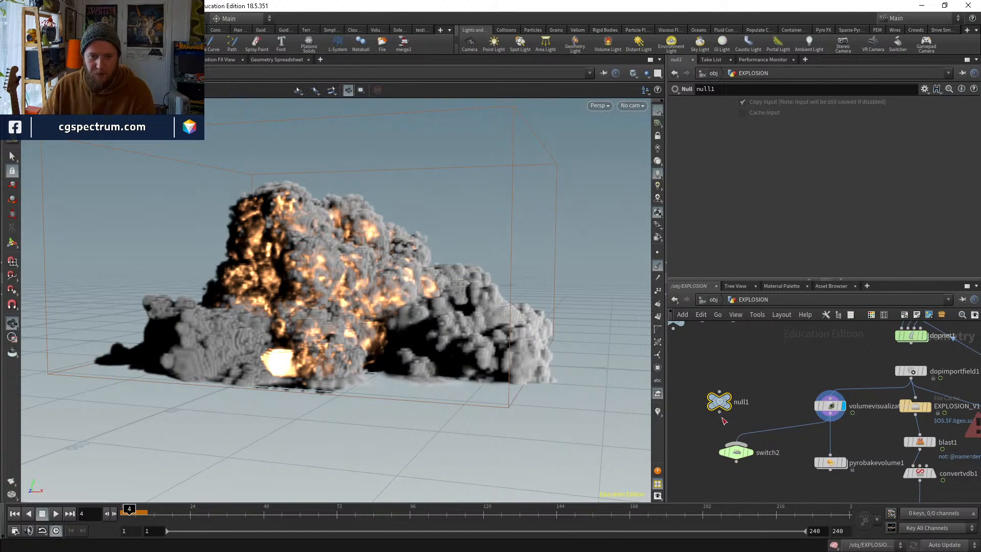
{"action": "left_click_drag", "start_coordinate": [723, 420], "coordinate": [736, 446]}
{"action": "left_click", "coordinate": [742, 453]}
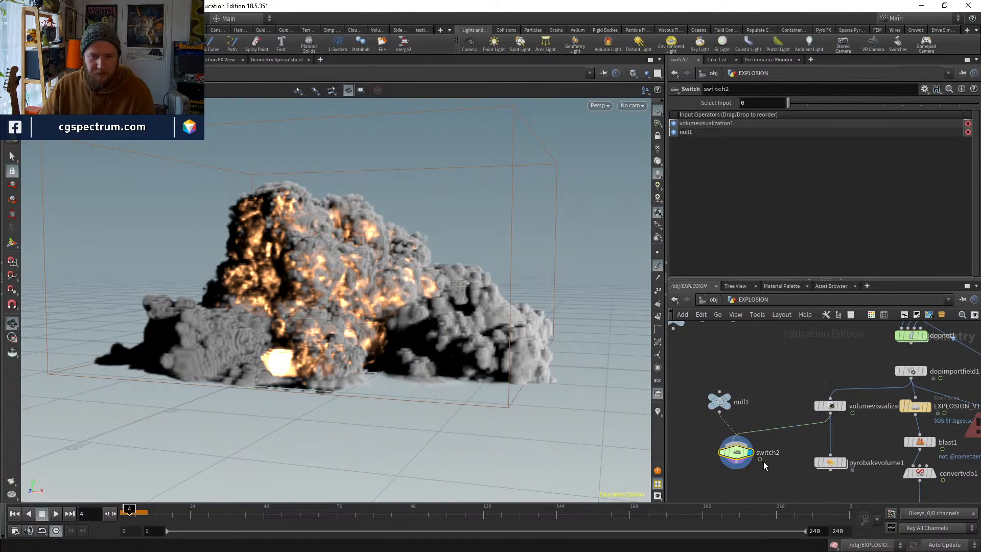
{"action": "left_click_drag", "start_coordinate": [725, 402], "coordinate": [716, 388]}
Add a Test Geometry: Rubber Toy node above null1 and connect it to null1
{"action": "key", "text": "Tab"}
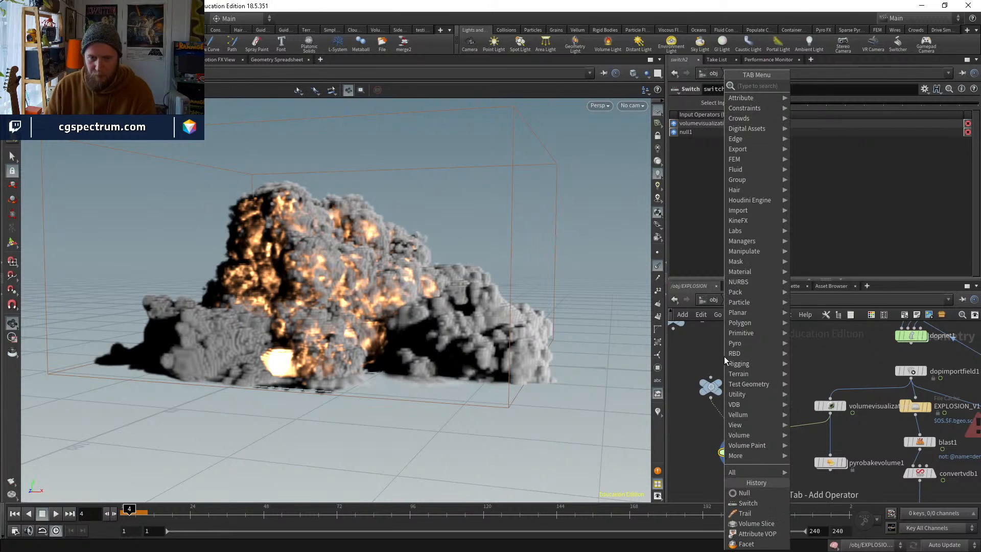
{"action": "type", "text": "t"}
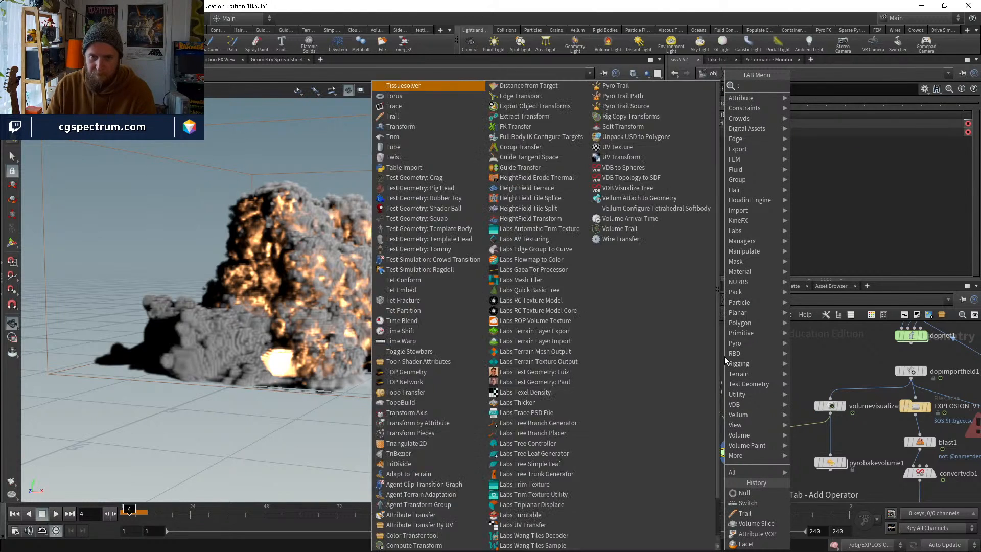
{"action": "type", "text": "est"}
{"action": "key", "text": "Down"}
{"action": "key", "text": "Down"}
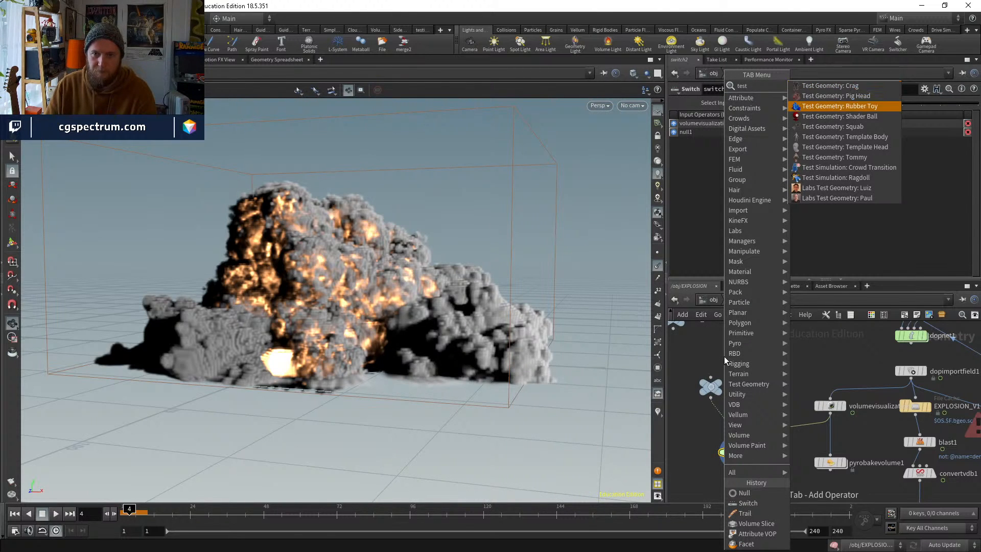
{"action": "key", "text": "Return"}
{"action": "left_click", "coordinate": [724, 364]}
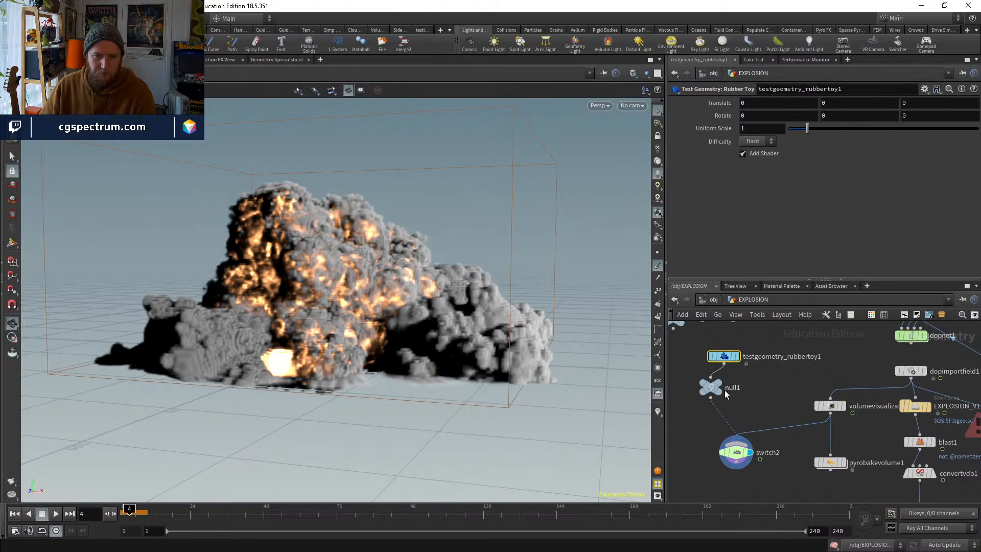
{"action": "left_click", "coordinate": [710, 379]}
Display null1 and set the rubber toy's uniform scale to 10.9 and its Y translation to 5.8
{"action": "left_click", "coordinate": [720, 388]}
{"action": "left_click", "coordinate": [715, 359]}
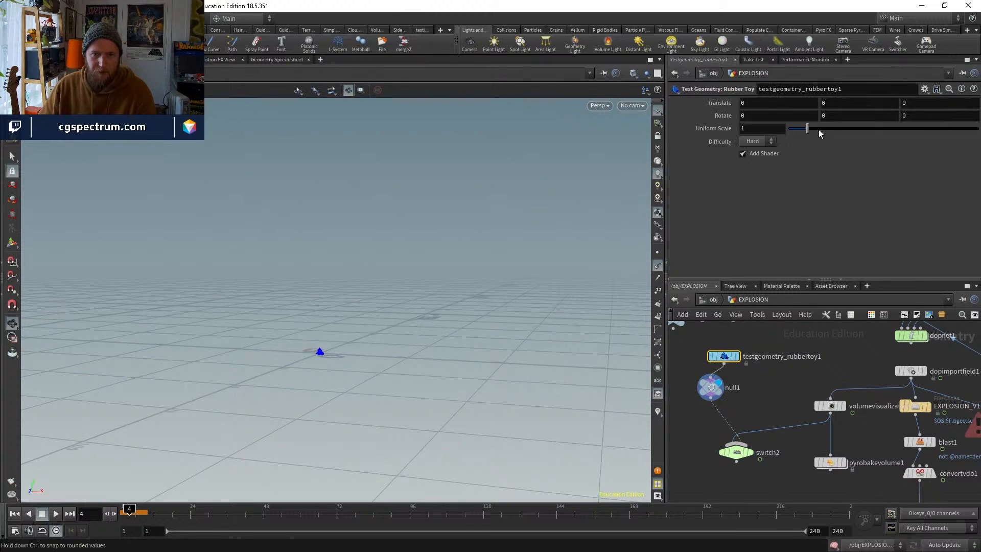
{"action": "middle_click_drag", "start_coordinate": [768, 128], "coordinate": [831, 106]}
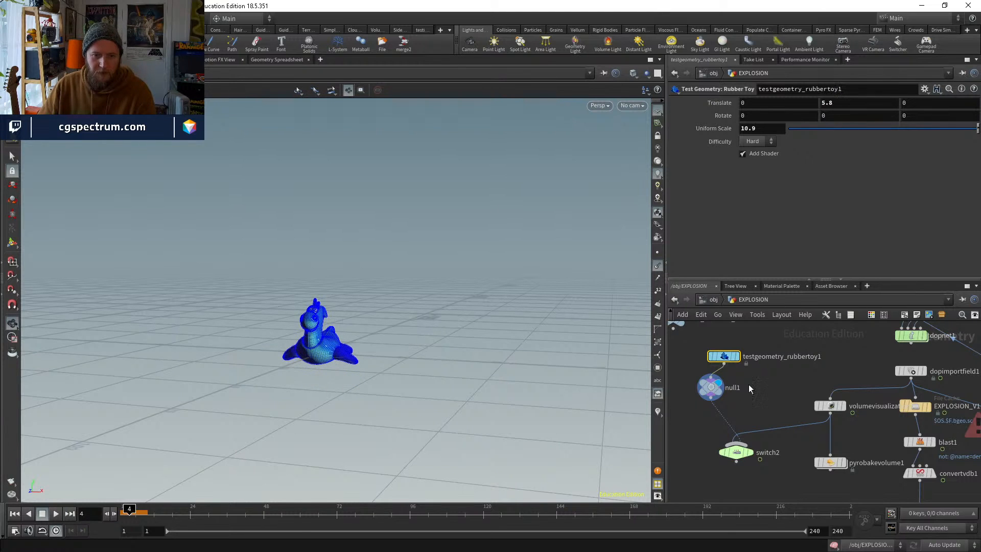
Display switch2 and reorder its inputs so null1 comes before volumevisualization1
{"action": "left_click", "coordinate": [752, 437]}
{"action": "left_click", "coordinate": [739, 451]}
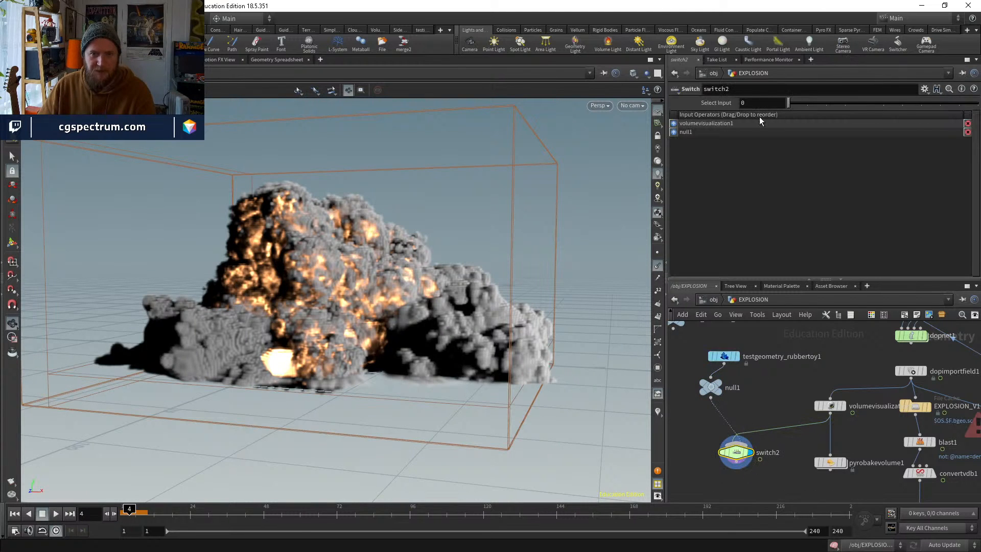
{"action": "left_click_drag", "start_coordinate": [787, 103], "coordinate": [766, 104]}
{"action": "key", "text": "shift+r"}
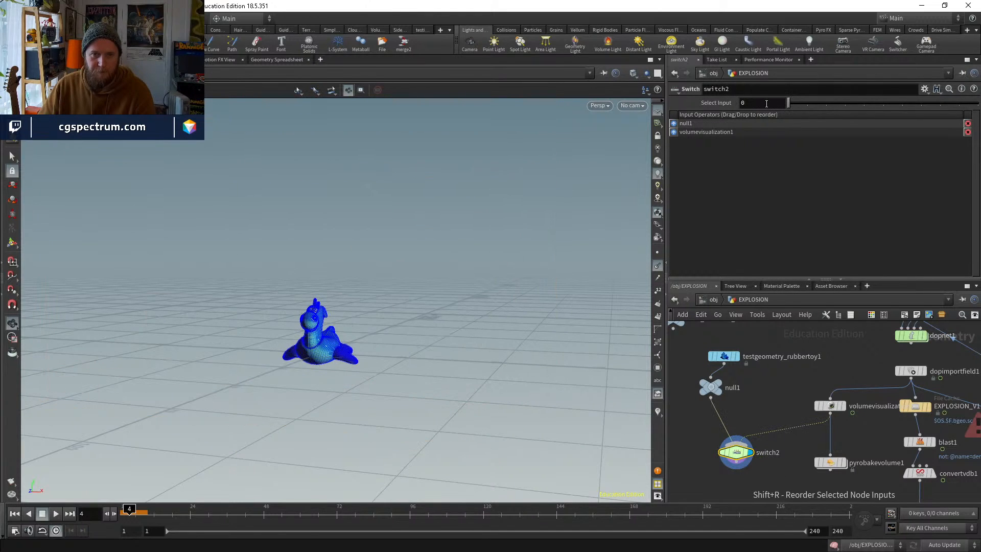
Set switch2's Select Input to the expression $F>3
{"action": "key", "text": "Left"}
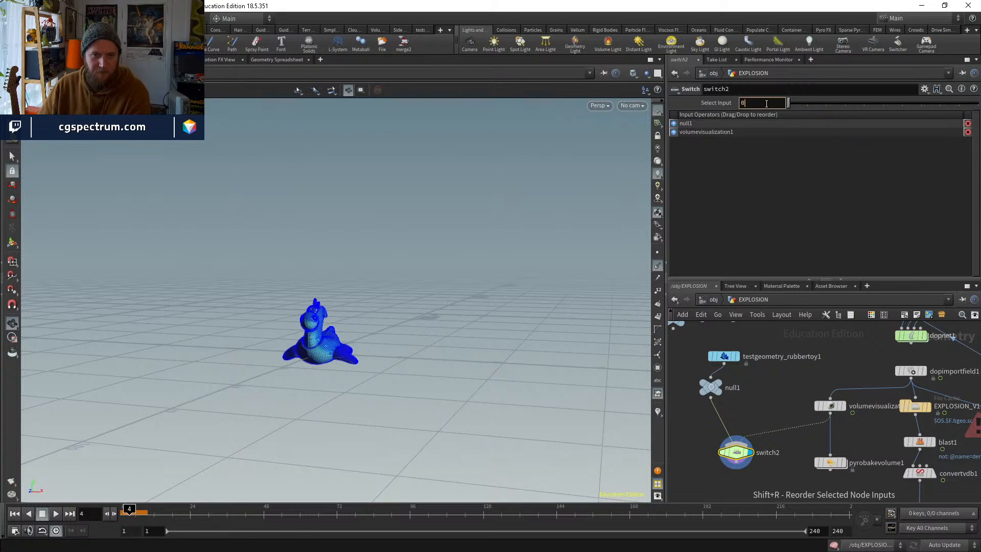
{"action": "type", "text": "$F>"}
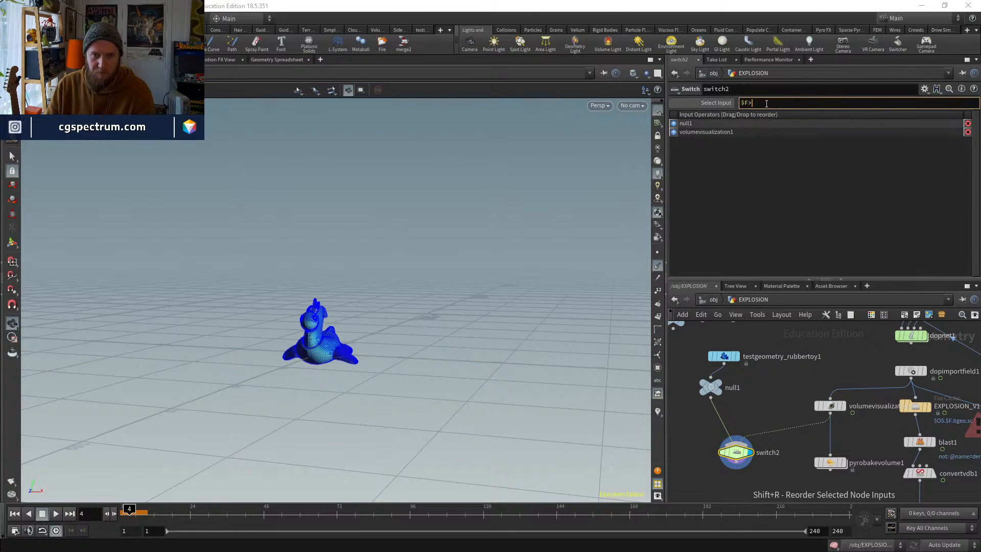
{"action": "type", "text": "3"}
{"action": "key", "text": "Return"}
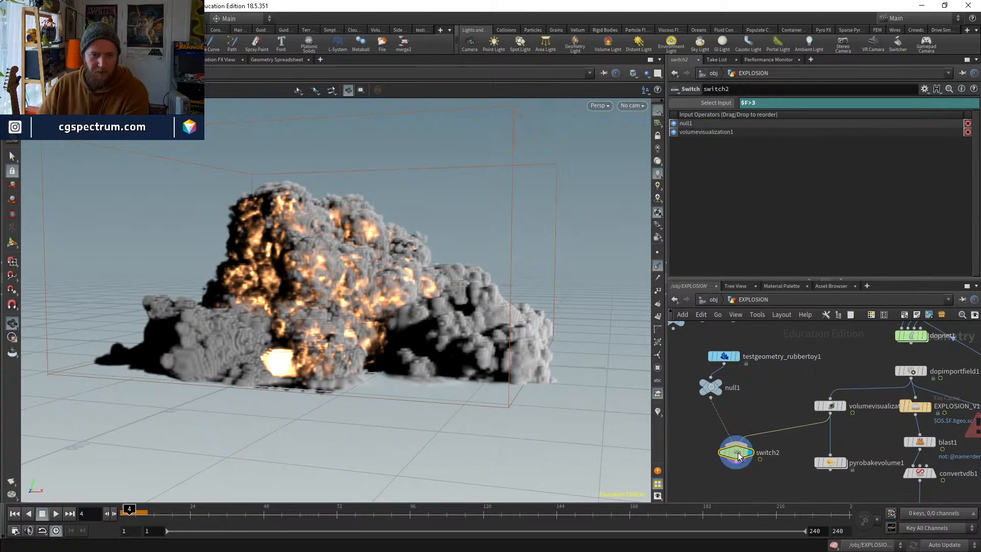
Step back and forth through the frames around frame 4 to check the changeover from rubber toy to explosion
{"action": "key", "text": "Left"}
{"action": "key", "text": "Left"}
{"action": "key", "text": "Left"}
{"action": "key", "text": "Right"}
{"action": "key", "text": "Right"}
{"action": "key", "text": "Right"}
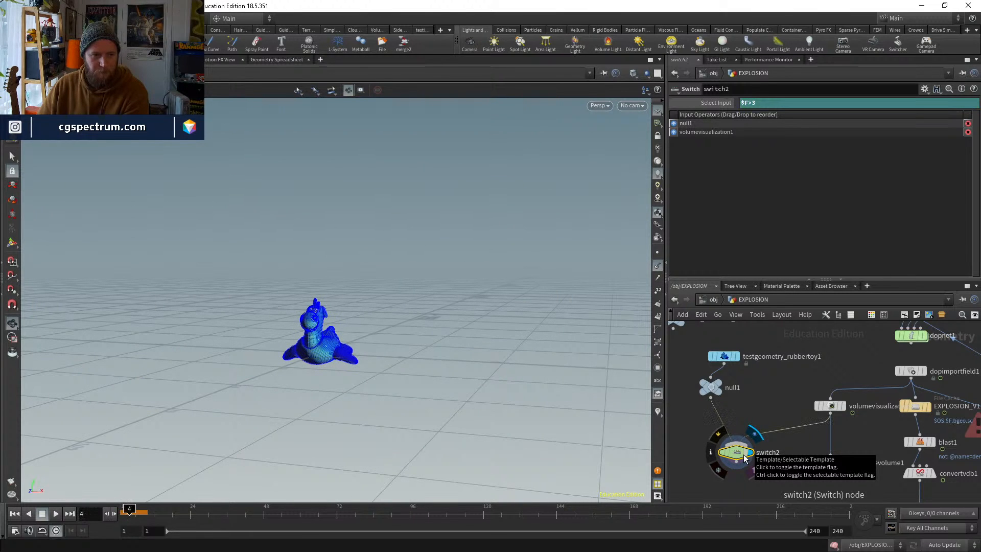
{"action": "key", "text": "Right"}
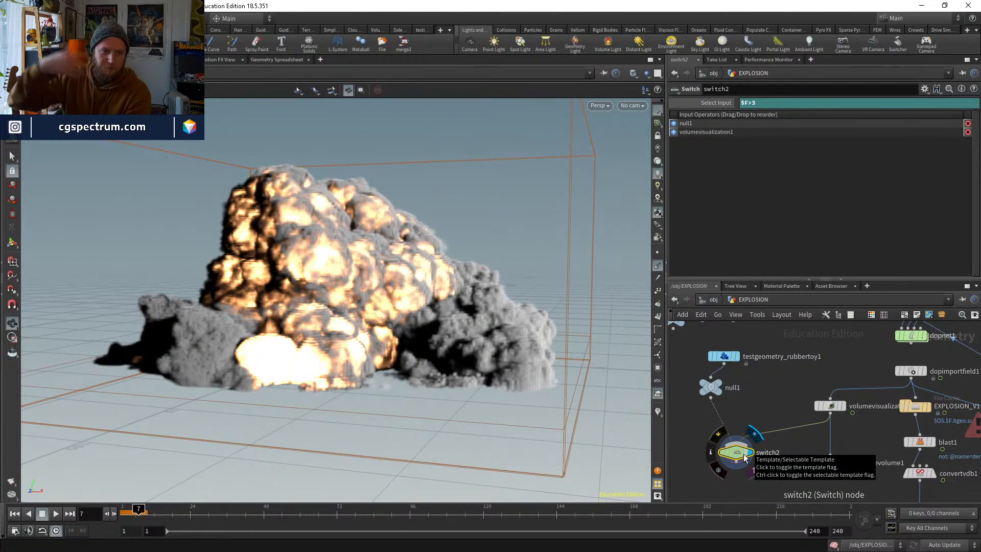
{"action": "key", "text": "Left"}
{"action": "key", "text": "Left"}
{"action": "key", "text": "Left"}
{"action": "key", "text": "Left"}
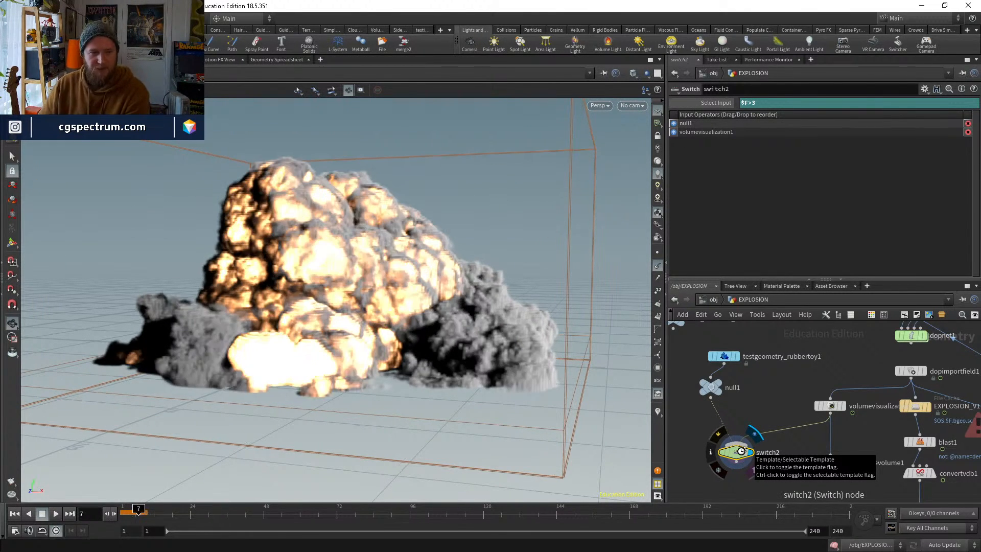
{"action": "key", "text": "Right"}
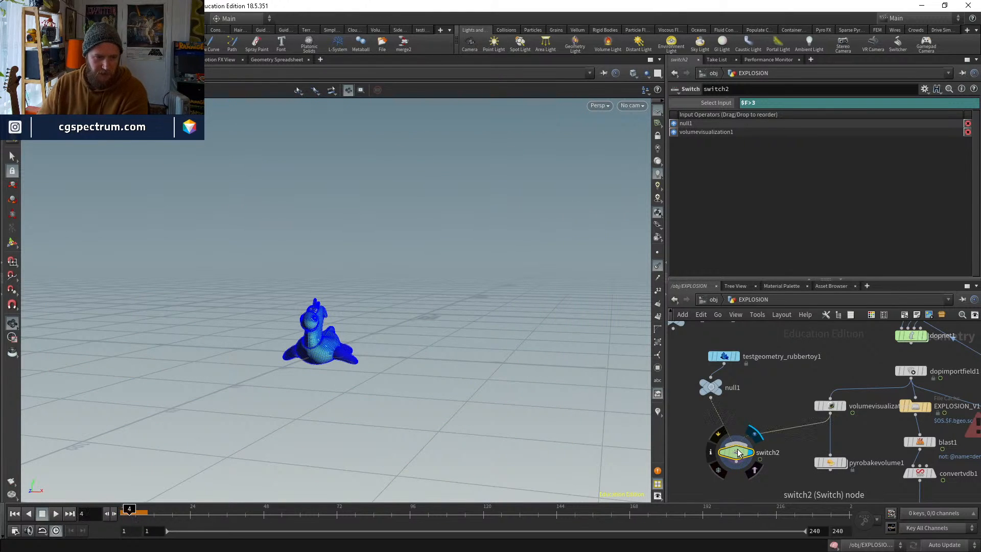
{"action": "key", "text": "Left"}
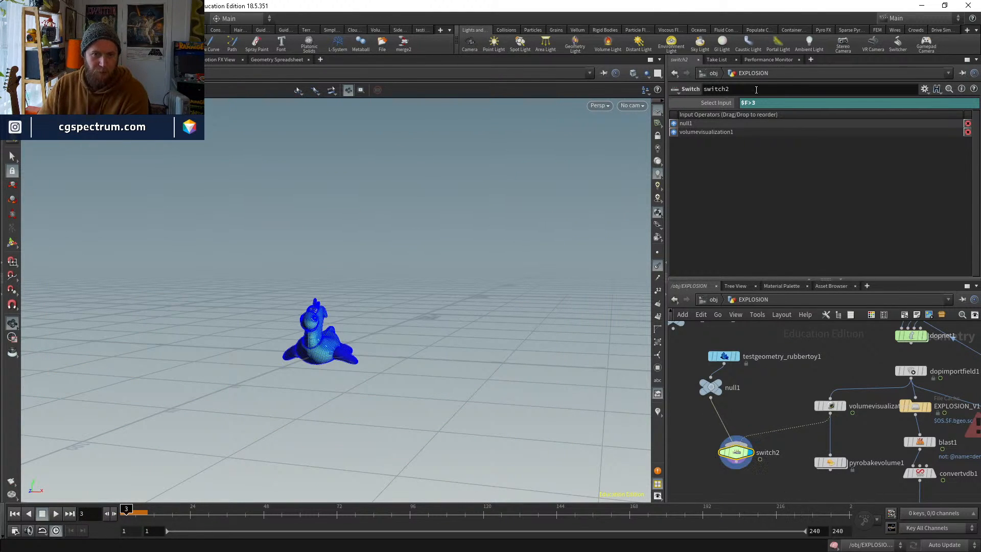
Change switch2's Select Input expression to $F>2 and check the changeover on the neighbouring frames
{"action": "double_click", "coordinate": [768, 108]}
{"action": "type", "text": "2"}
{"action": "key", "text": "Return"}
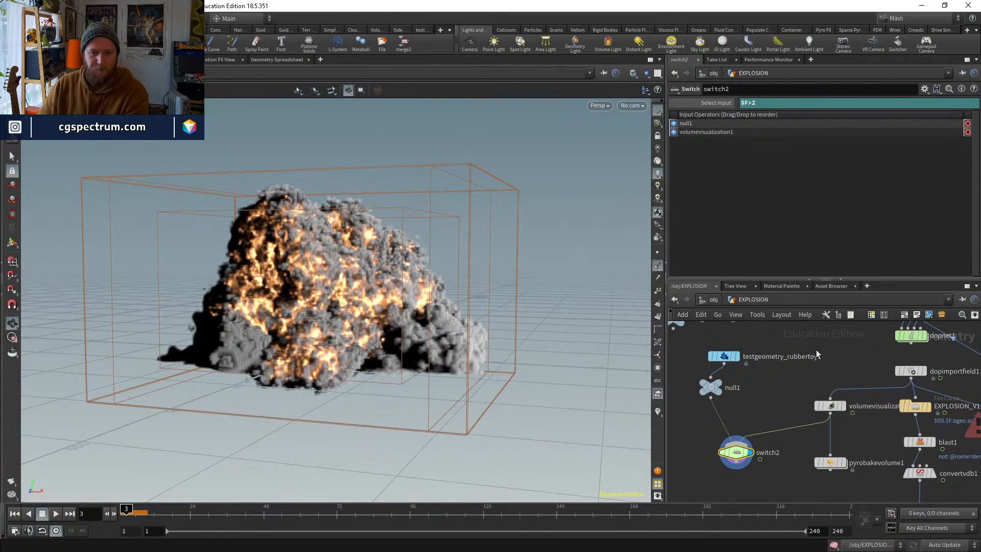
{"action": "key", "text": "Left"}
{"action": "key", "text": "Right"}
Compare the displays of null1, volumevisualization1 and switch2 over the first three frames
{"action": "left_click", "coordinate": [718, 385]}
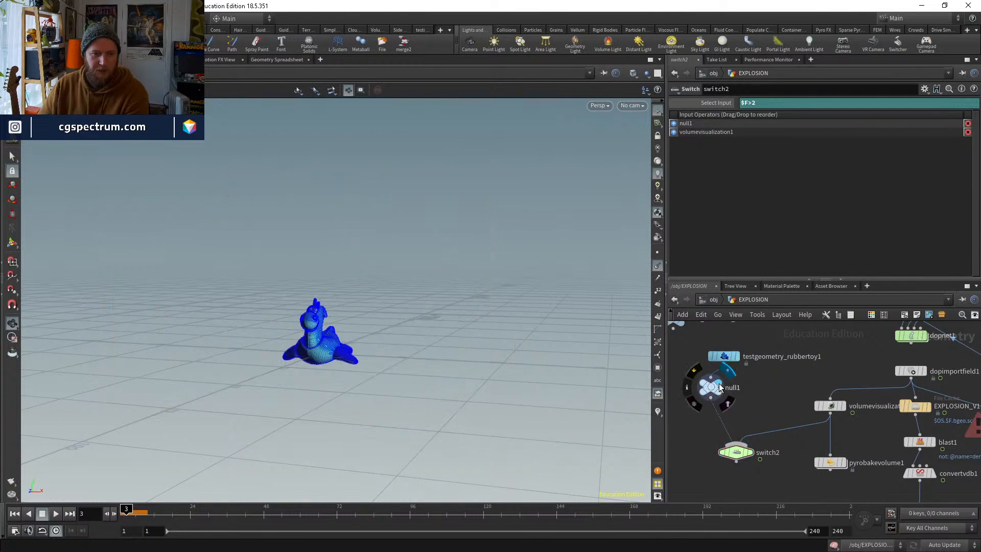
{"action": "left_click", "coordinate": [832, 407]}
{"action": "key", "text": "Left"}
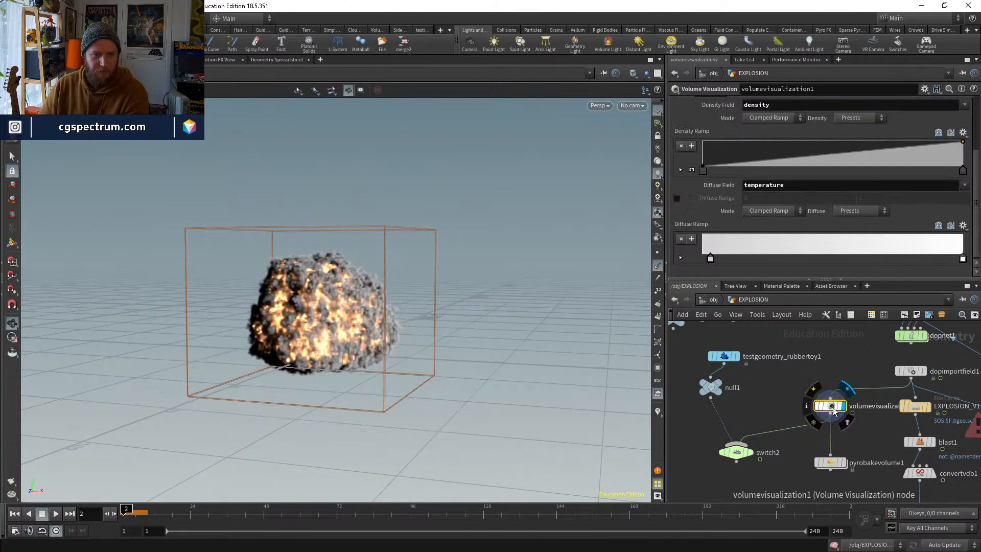
{"action": "key", "text": "Right"}
{"action": "left_click", "coordinate": [737, 453]}
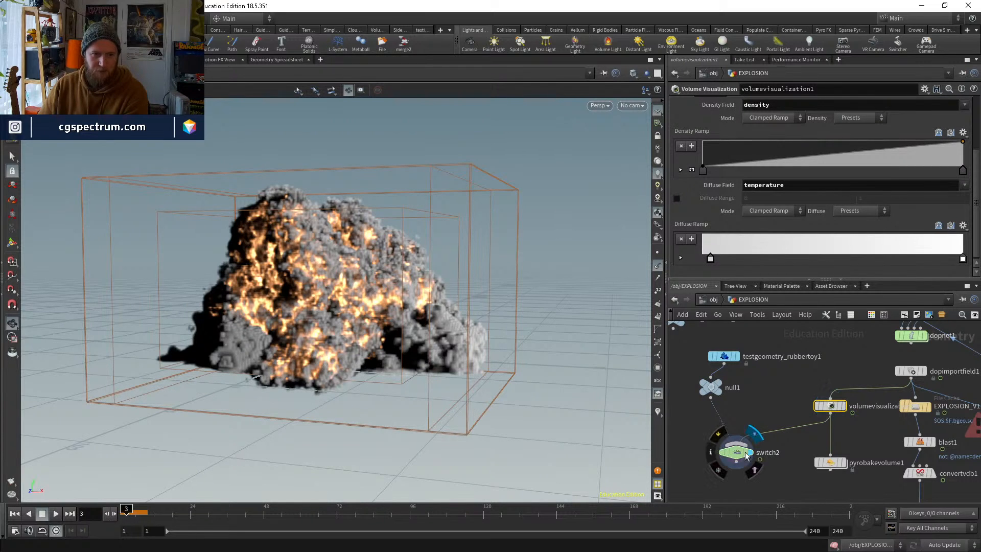
{"action": "key", "text": "Left"}
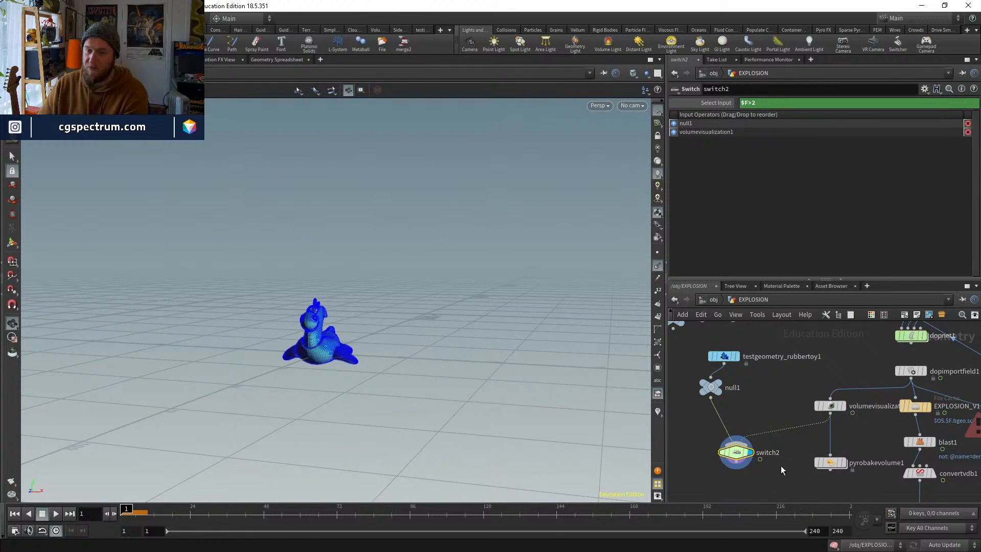
Display volumevisualization1 at frame 1 and launch a flipbook render of frames 1 to 240
{"action": "left_click", "coordinate": [831, 406]}
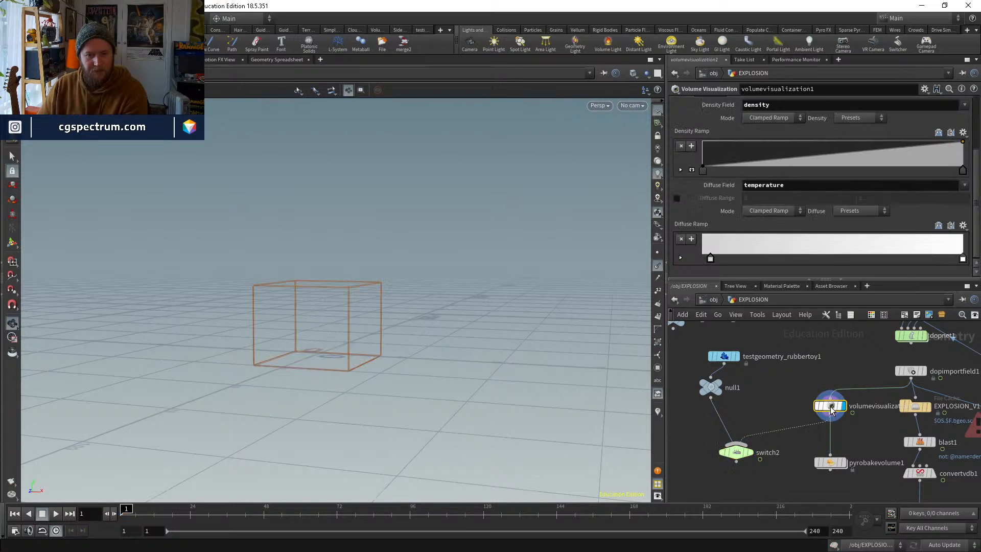
{"action": "left_click", "coordinate": [11, 484]}
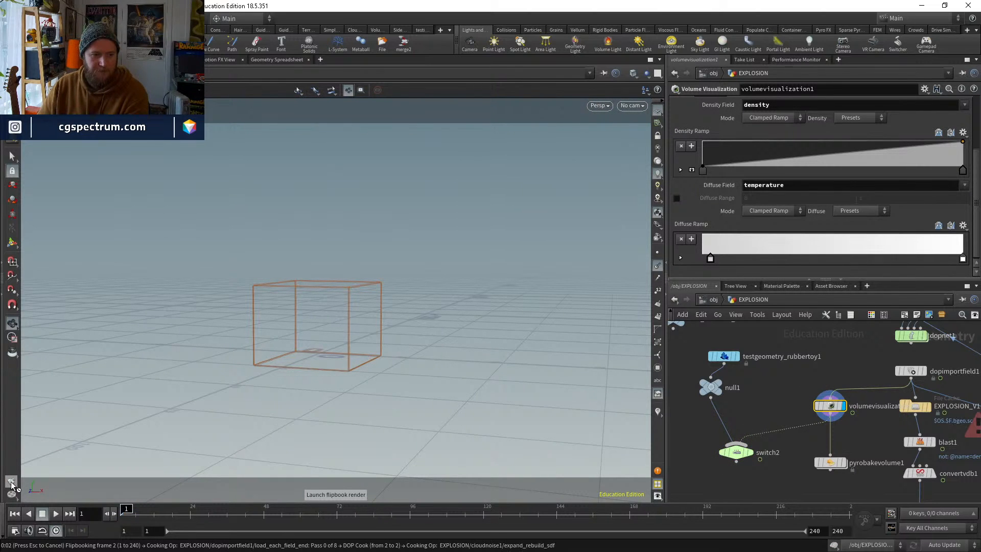
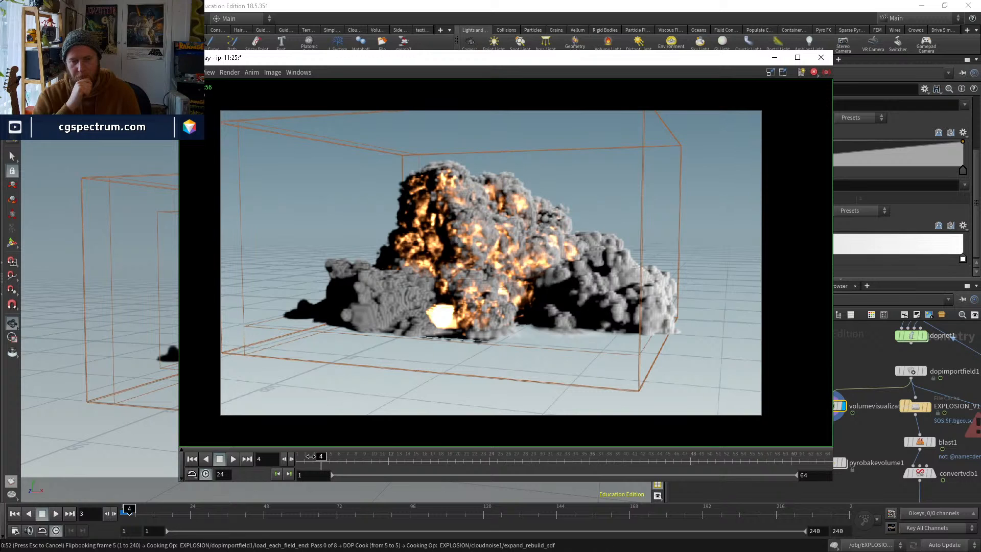
Step back and forth through the first frames of the flipbook to examine how the explosion and ground dust develop
{"action": "left_click", "coordinate": [306, 458]}
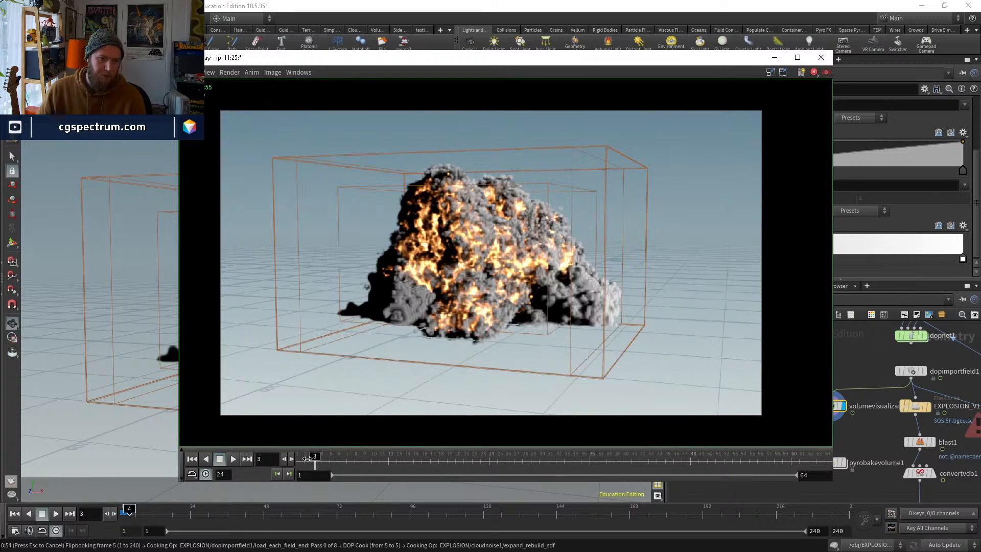
{"action": "left_click_drag", "start_coordinate": [306, 458], "coordinate": [301, 458]}
{"action": "key", "text": "Right"}
{"action": "key", "text": "Right"}
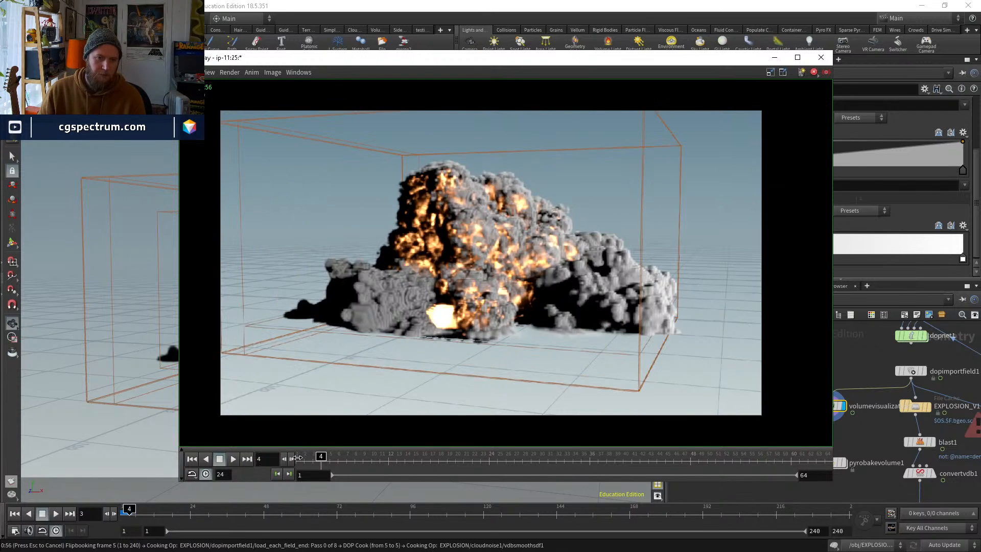
{"action": "key", "text": "Left"}
{"action": "key", "text": "Right"}
{"action": "key", "text": "Left"}
{"action": "key", "text": "Right"}
{"action": "key", "text": "Left"}
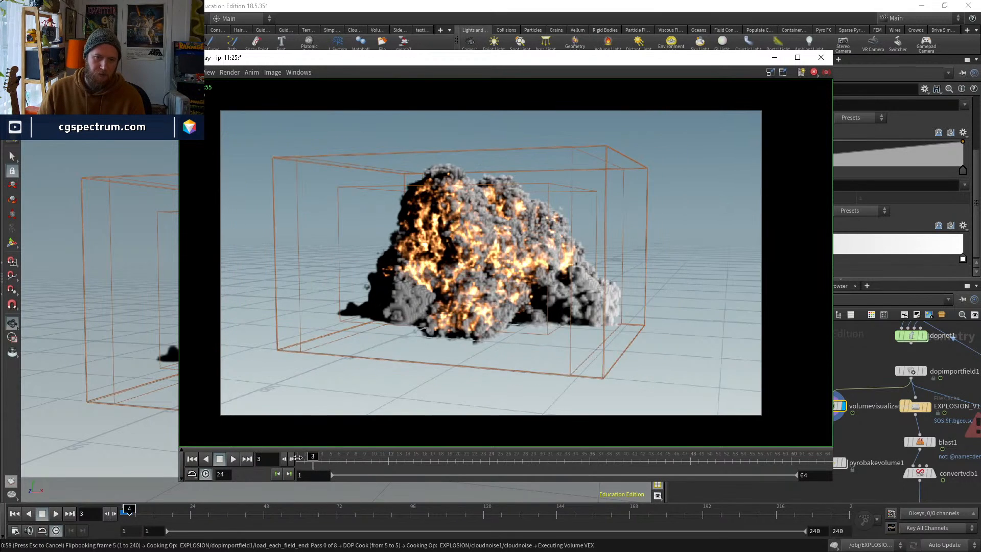
{"action": "key", "text": "Right"}
{"action": "key", "text": "Left"}
{"action": "key", "text": "Left"}
{"action": "key", "text": "Right"}
{"action": "key", "text": "Right"}
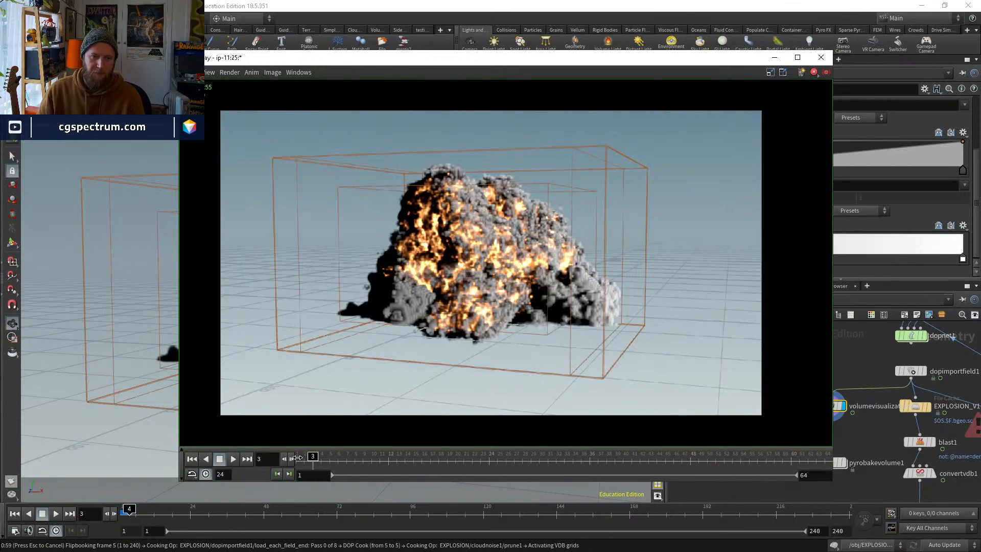
{"action": "key", "text": "Left"}
{"action": "key", "text": "Right"}
{"action": "key", "text": "Left"}
{"action": "key", "text": "Right"}
{"action": "key", "text": "Right"}
{"action": "key", "text": "Right"}
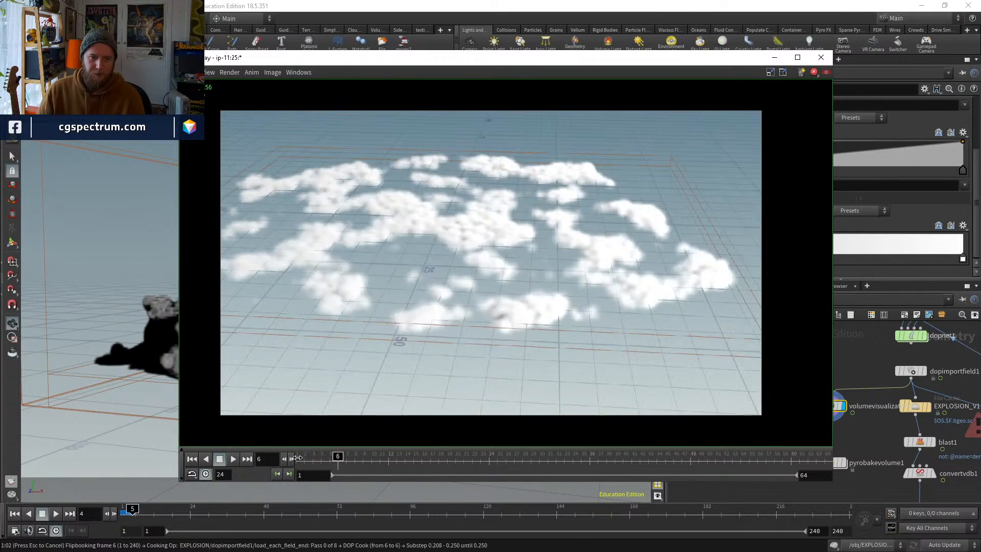
{"action": "key", "text": "Left"}
{"action": "key", "text": "Left"}
{"action": "key", "text": "Left"}
{"action": "key", "text": "Left"}
{"action": "key", "text": "Right"}
{"action": "key", "text": "Right"}
{"action": "key", "text": "Right"}
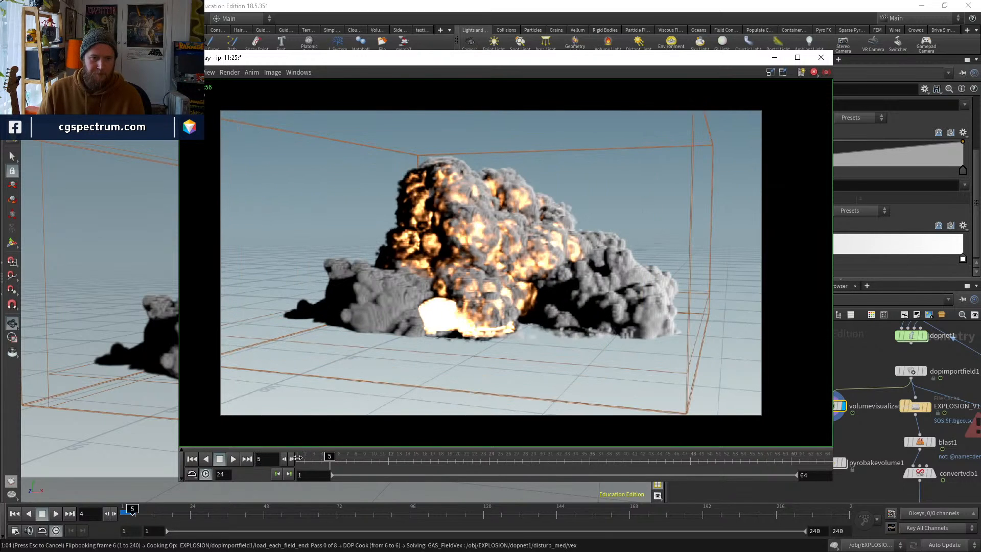
{"action": "key", "text": "Left"}
{"action": "key", "text": "Right"}
{"action": "key", "text": "Left"}
{"action": "key", "text": "Left"}
{"action": "key", "text": "Right"}
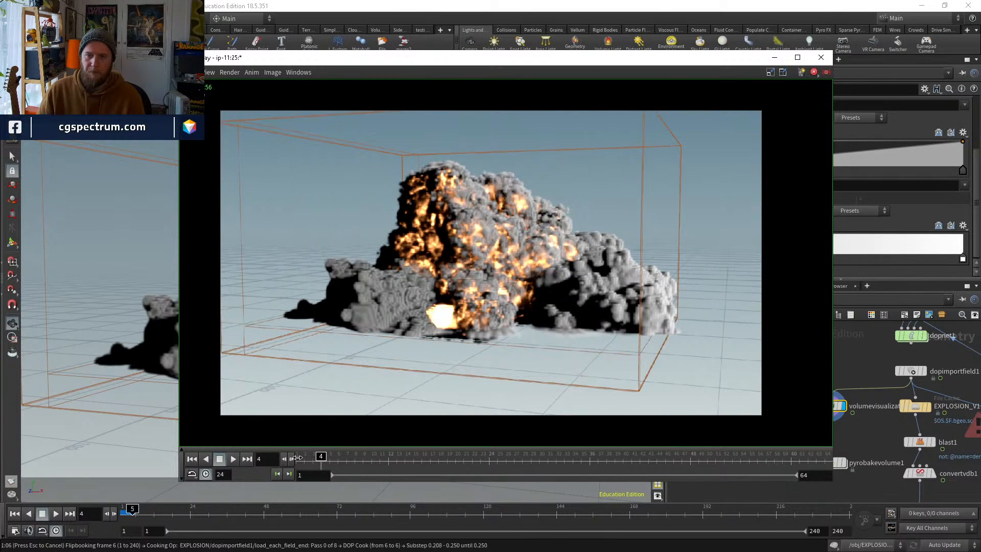
{"action": "key", "text": "Right"}
{"action": "key", "text": "Left"}
{"action": "key", "text": "Right"}
{"action": "key", "text": "Left"}
{"action": "key", "text": "Left"}
{"action": "key", "text": "Left"}
{"action": "key", "text": "Right"}
{"action": "key", "text": "Right"}
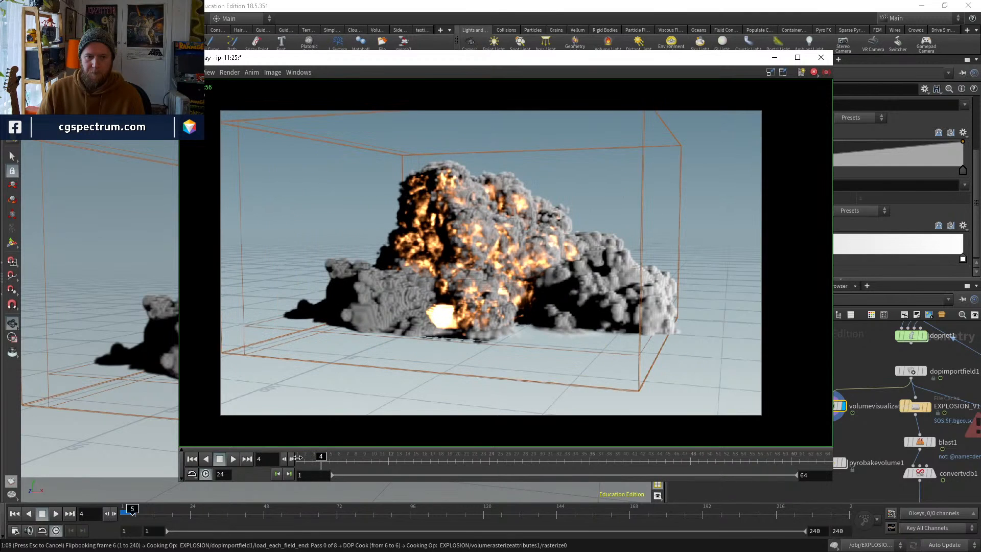
{"action": "key", "text": "Right"}
{"action": "key", "text": "Right"}
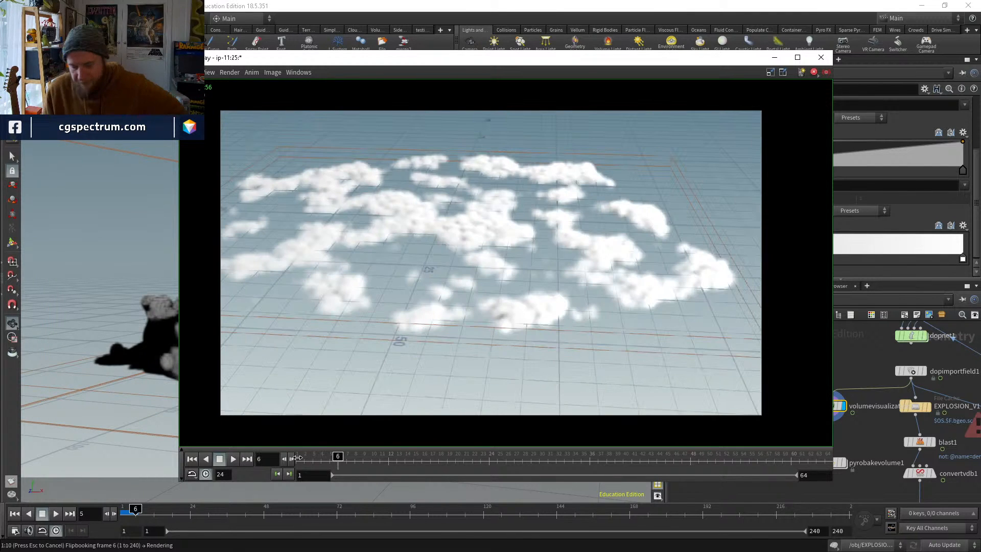
{"action": "key", "text": "Left"}
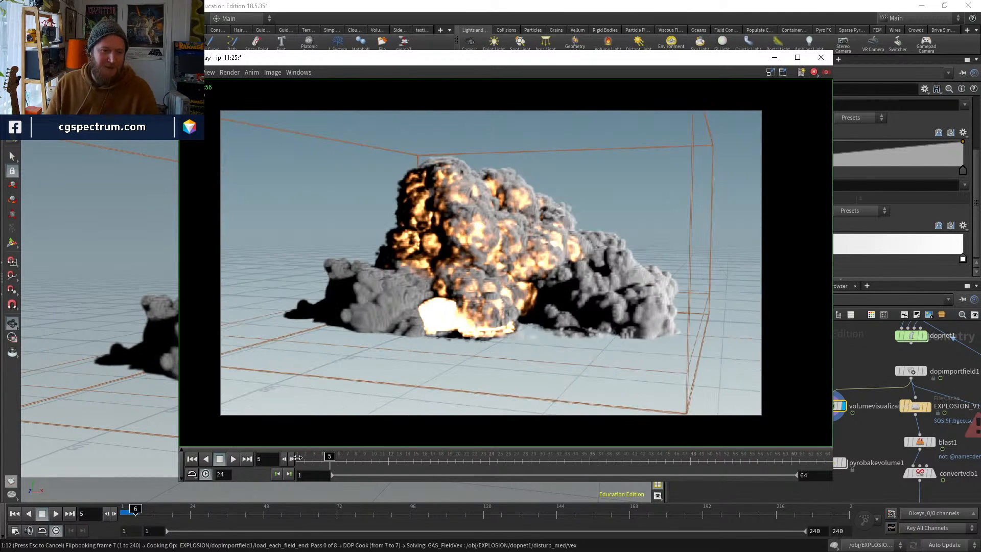
{"action": "key", "text": "Left"}
{"action": "key", "text": "Left"}
{"action": "key", "text": "Left"}
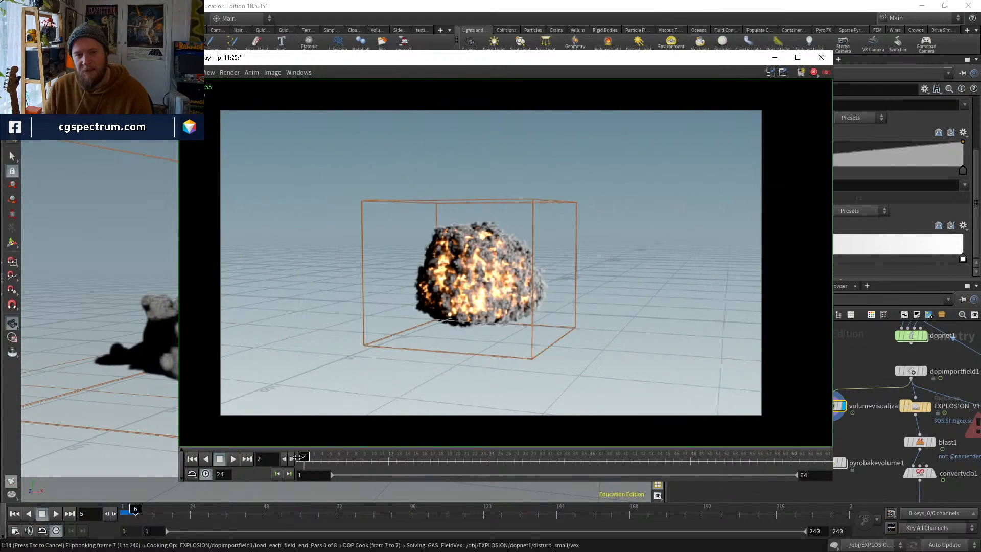
{"action": "key", "text": "Right"}
{"action": "key", "text": "Right"}
{"action": "key", "text": "Right"}
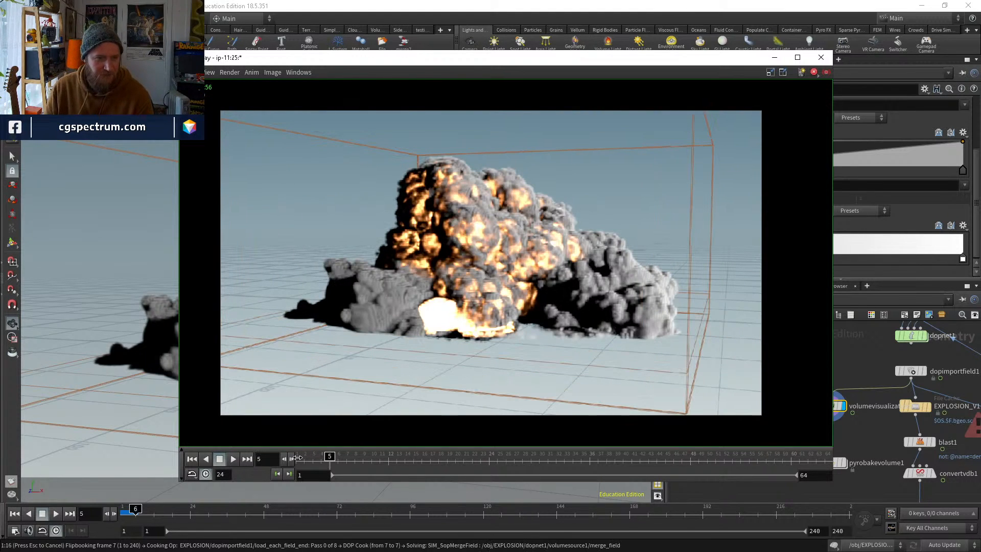
{"action": "key", "text": "Right"}
{"action": "key", "text": "Left"}
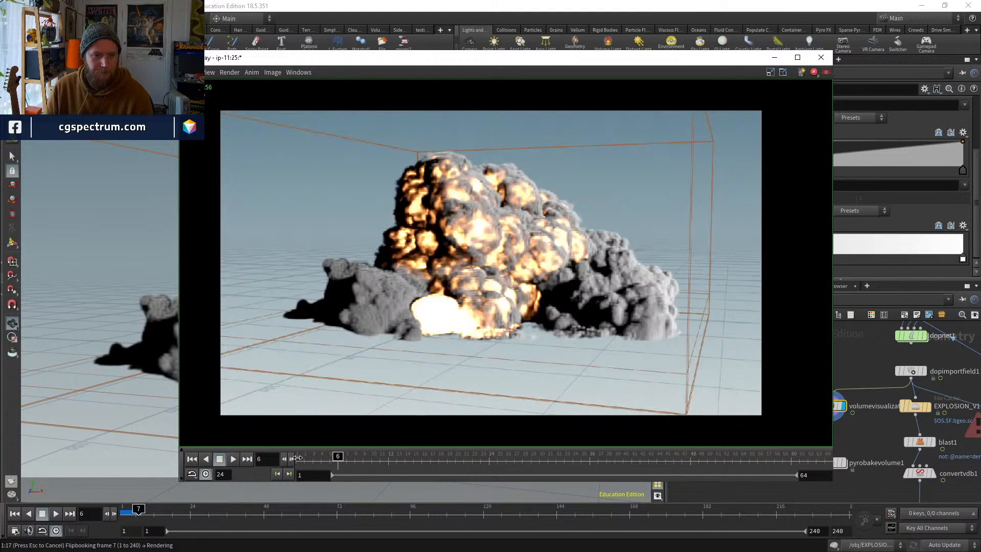
{"action": "key", "text": "Left"}
{"action": "key", "text": "Right"}
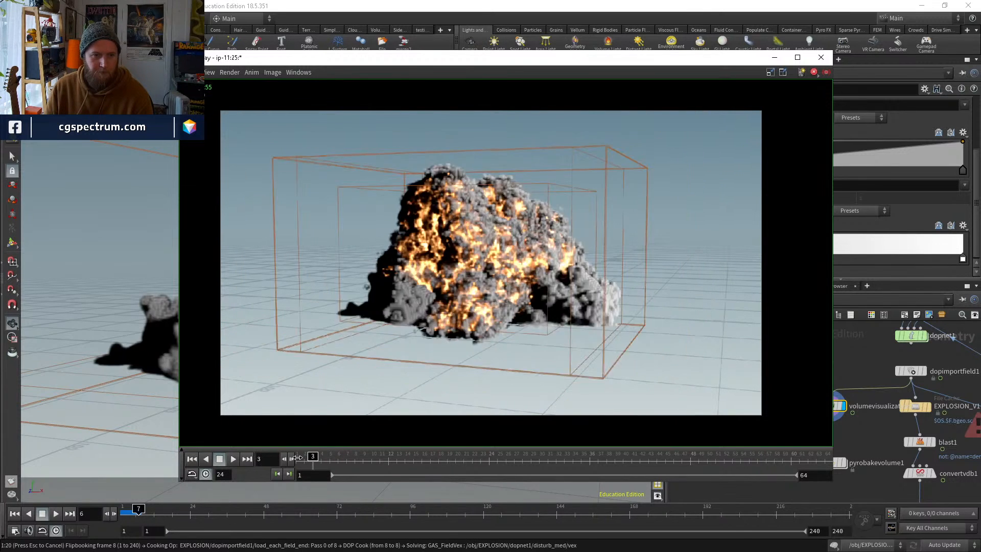
{"action": "key", "text": "Left"}
{"action": "key", "text": "Right"}
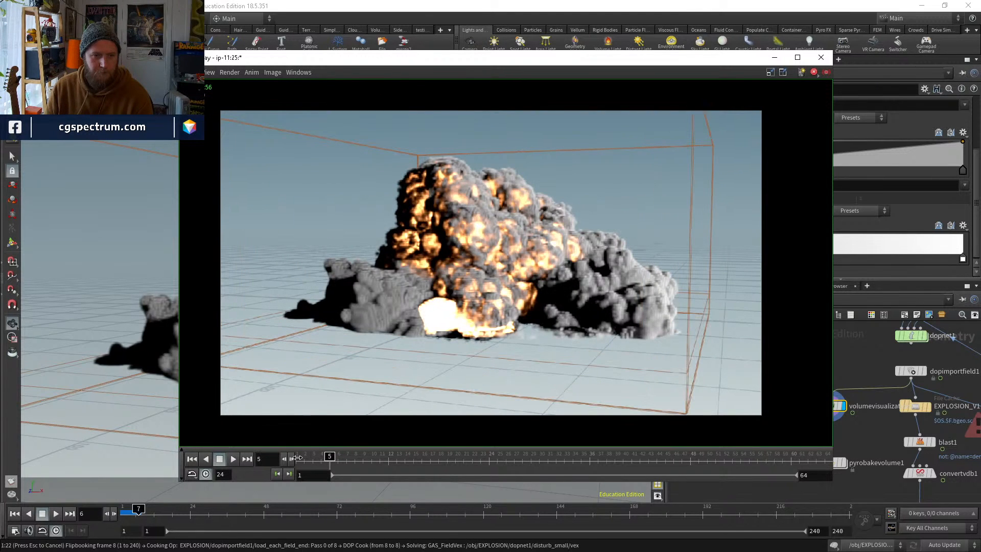
{"action": "key", "text": "Right"}
{"action": "key", "text": "Right"}
{"action": "key", "text": "Right"}
{"action": "key", "text": "Right"}
{"action": "key", "text": "Right"}
{"action": "key", "text": "Right"}
{"action": "key", "text": "Right"}
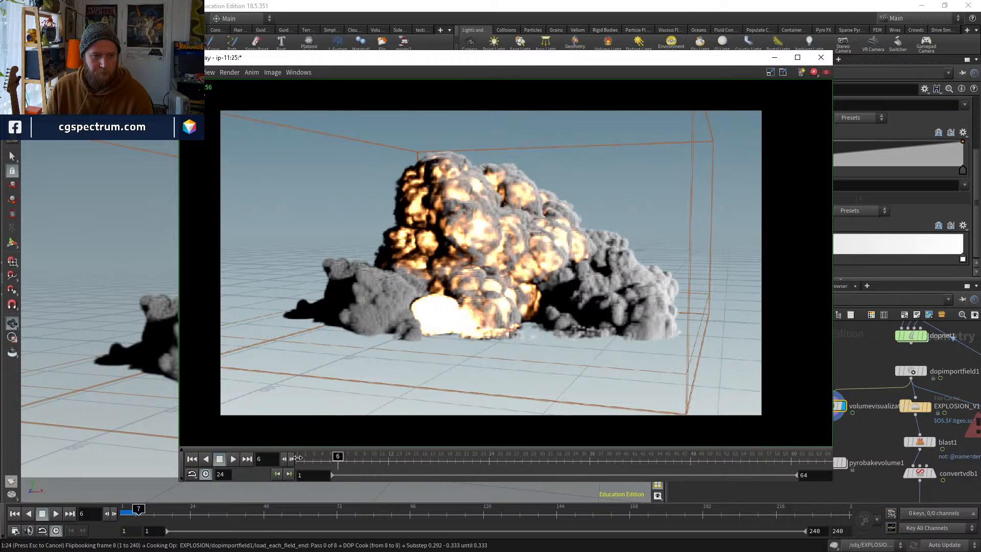
{"action": "key", "text": "Left"}
{"action": "key", "text": "Left"}
{"action": "key", "text": "Left"}
{"action": "key", "text": "Left"}
{"action": "key", "text": "Left"}
{"action": "key", "text": "Left"}
{"action": "key", "text": "Left"}
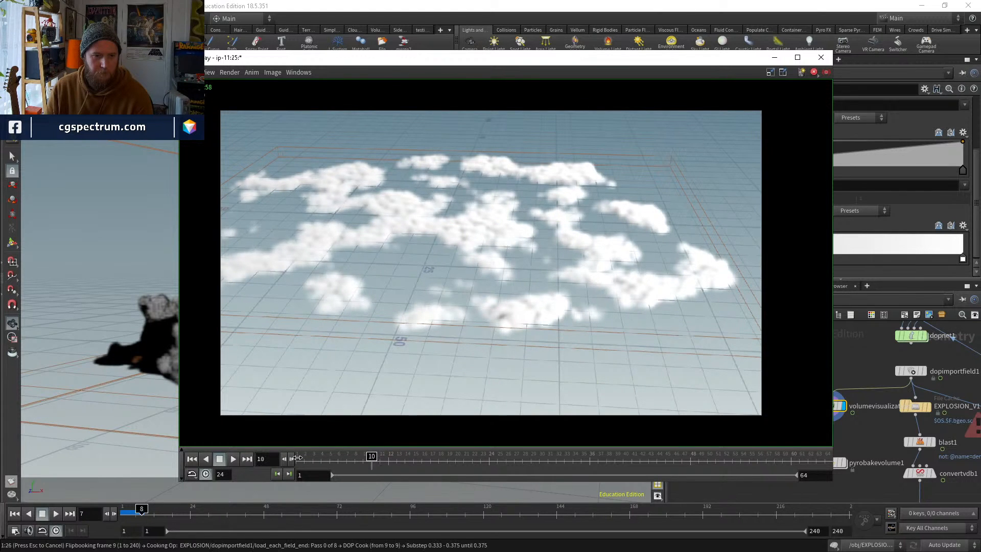
Step the flipbook back to frame 4 and forward again to frame 10 to examine the explosion's growth
{"action": "key", "text": "Left"}
{"action": "key", "text": "Left"}
{"action": "key", "text": "Left"}
{"action": "key", "text": "Left"}
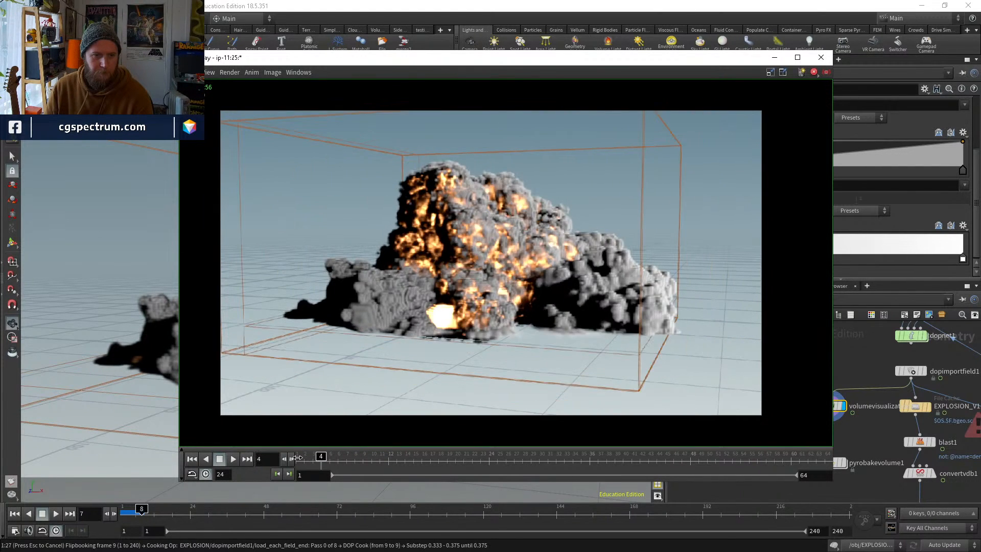
{"action": "key", "text": "Right"}
{"action": "key", "text": "Right"}
{"action": "key", "text": "Right"}
{"action": "key", "text": "Right"}
{"action": "key", "text": "Right"}
{"action": "key", "text": "Right"}
{"action": "key", "text": "Right"}
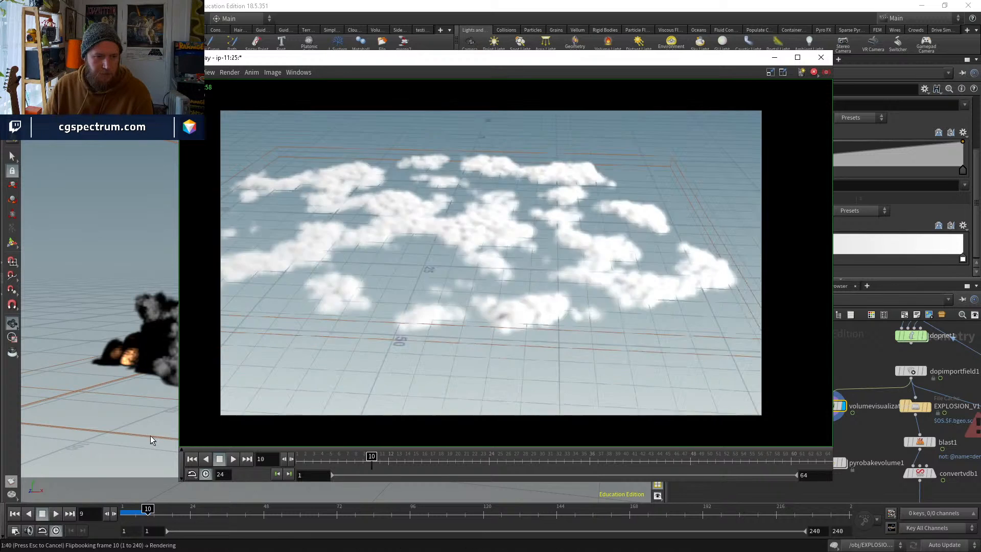
Stop the running flipbook render and set the flipbook's playback range to end at frame 10
{"action": "key", "text": "Escape"}
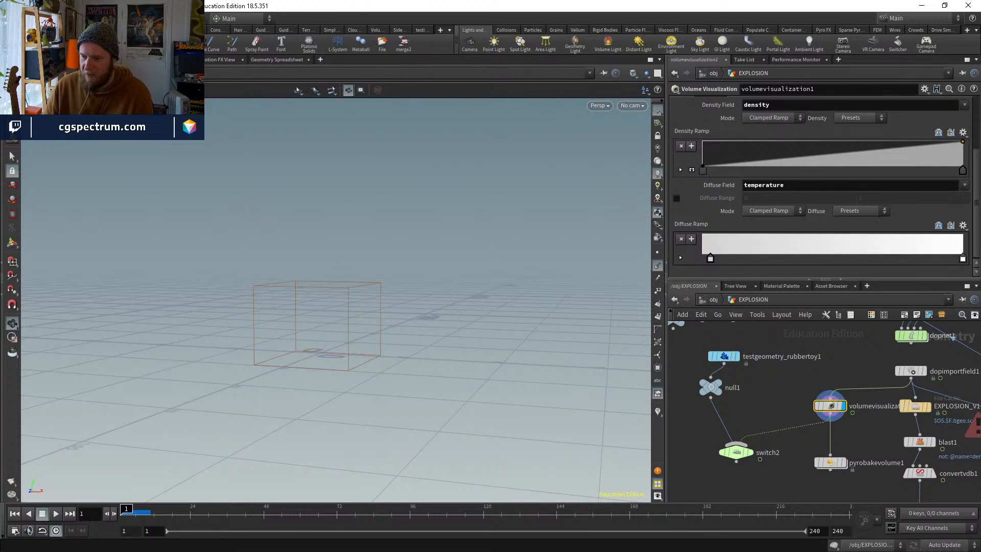
{"action": "key", "text": "alt+Tab"}
{"action": "left_click_drag", "start_coordinate": [369, 463], "coordinate": [373, 462]}
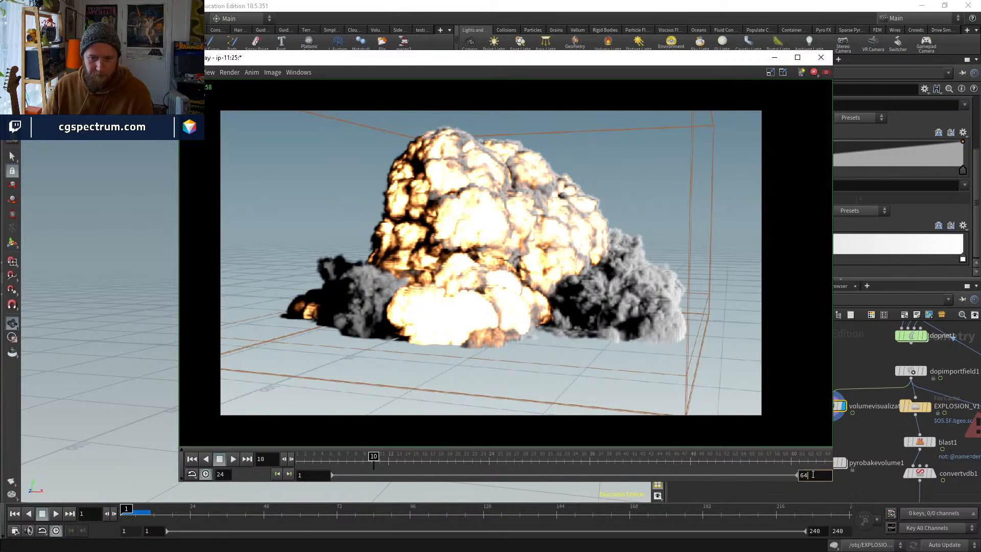
{"action": "type", "text": "10"}
{"action": "key", "text": "Return"}
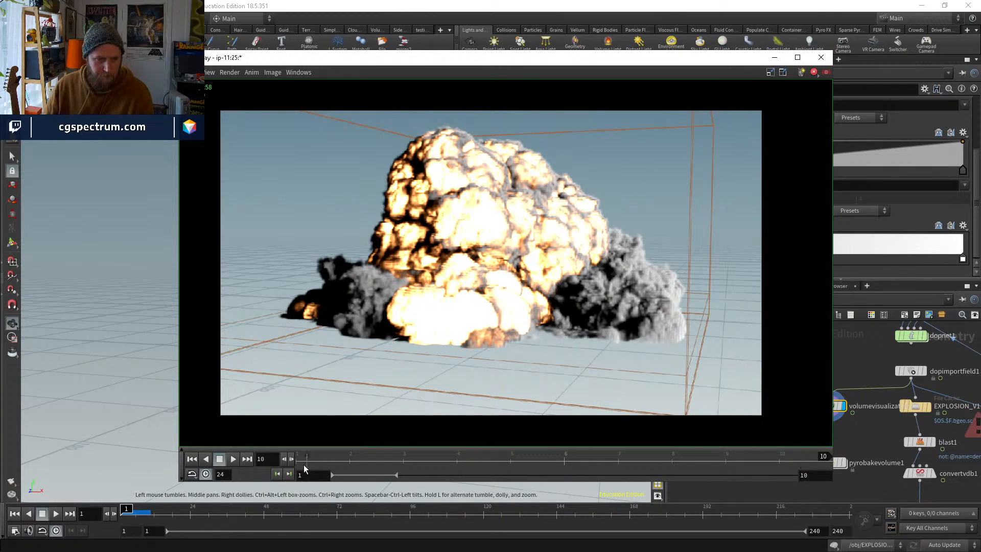
Play and scrub the ten-frame flipbook to review the explosion's timing
{"action": "left_click", "coordinate": [233, 459]}
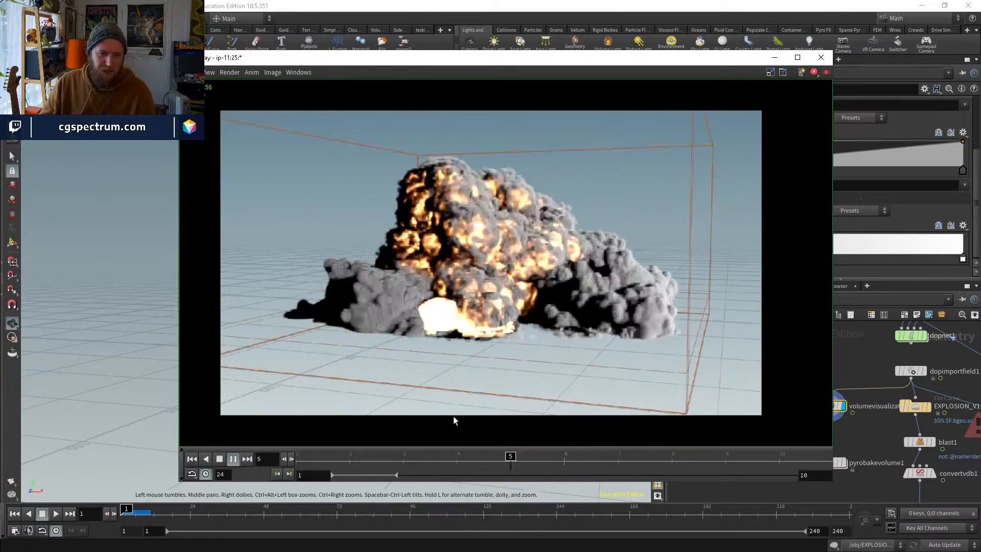
{"action": "left_click_drag", "start_coordinate": [412, 455], "coordinate": [699, 435]}
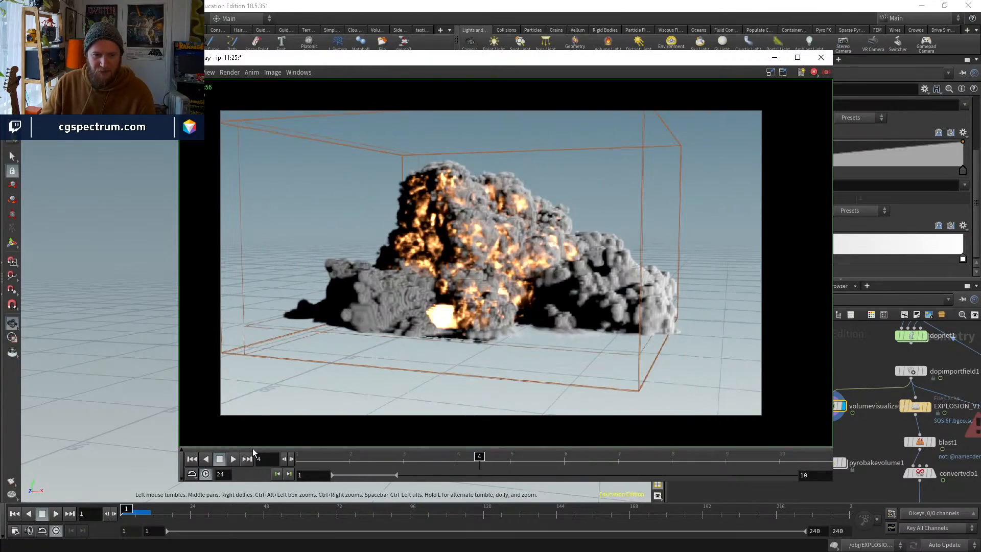
{"action": "left_click", "coordinate": [233, 459]}
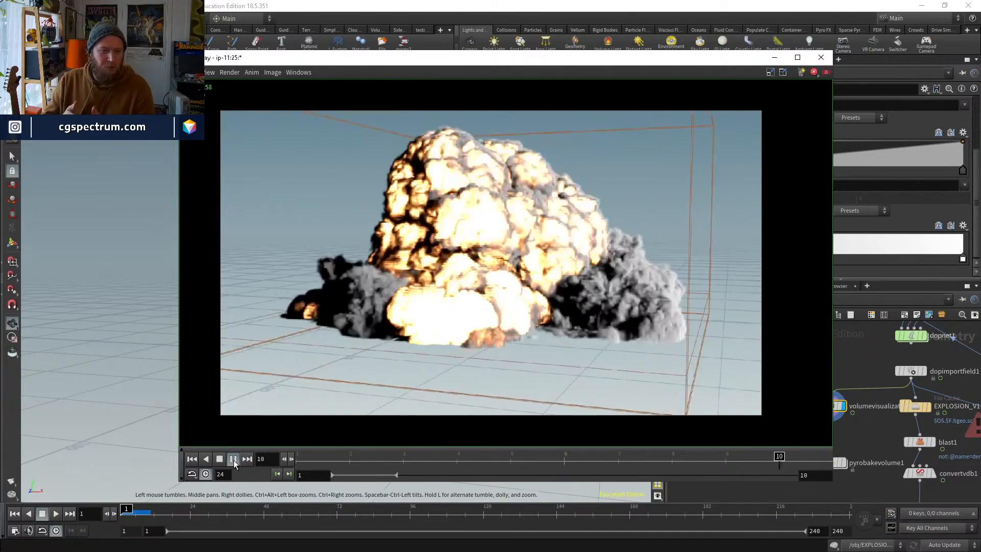
{"action": "key", "text": "space"}
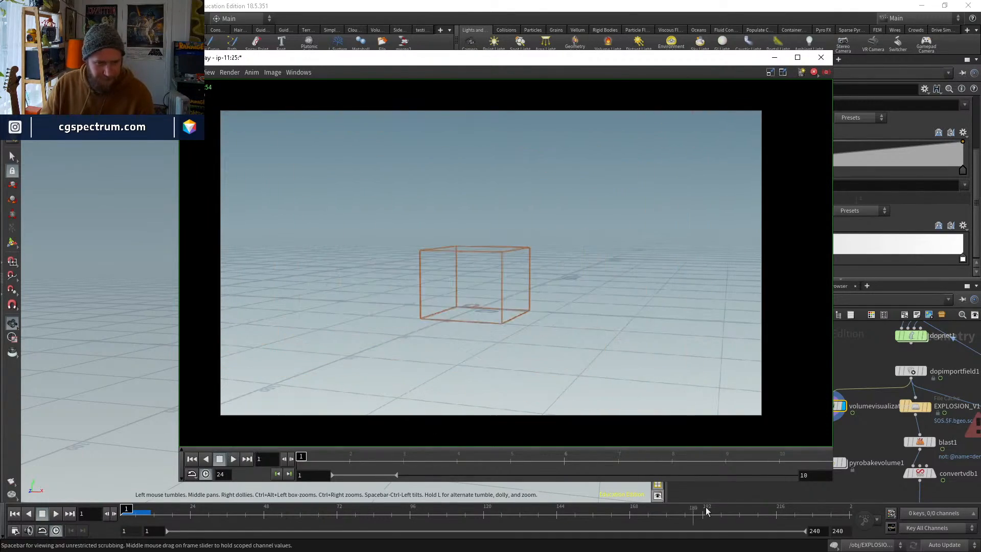
Display switch2 and launch a flipbook render from frame 1, stopping it after about ten frames
{"action": "left_click", "coordinate": [771, 490]}
{"action": "left_click", "coordinate": [752, 452]}
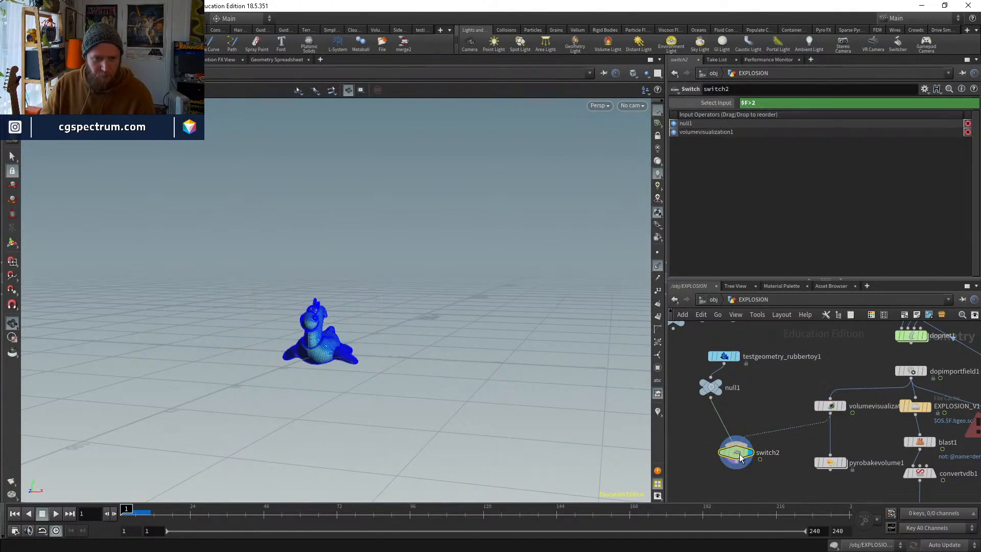
{"action": "left_click", "coordinate": [12, 484]}
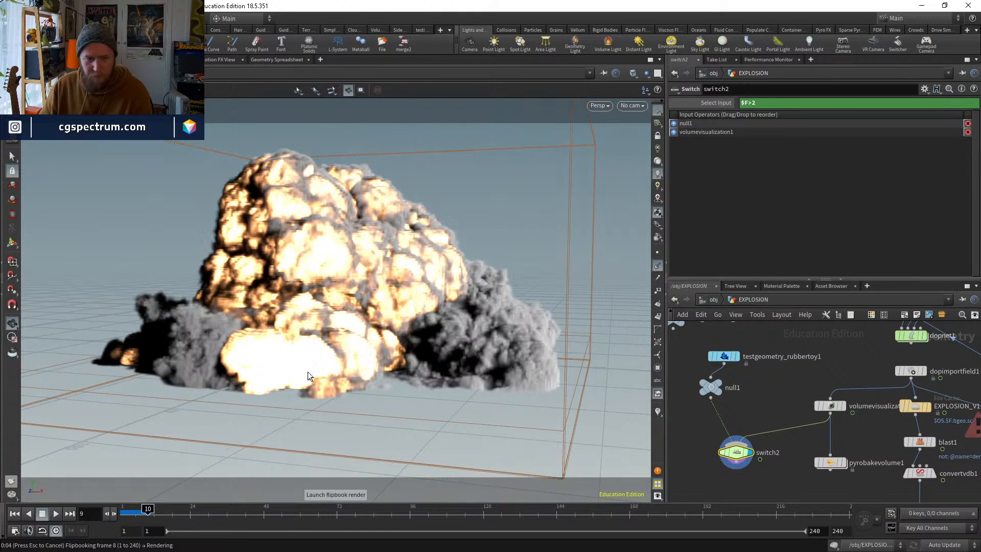
{"action": "key", "text": "Escape"}
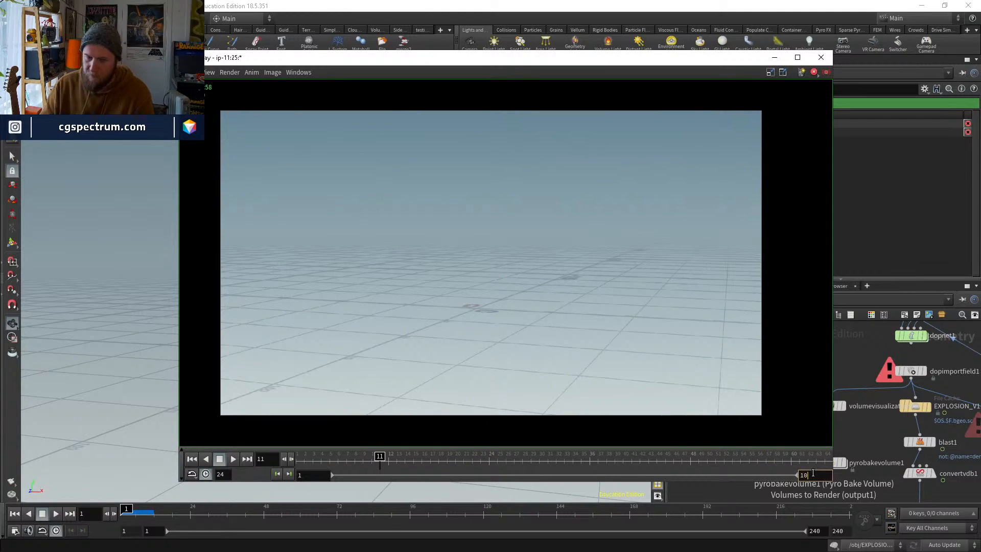
End the flipbook range at frame 10, then play and scrub it to review the rubber toy's changeover to the explosion
{"action": "key", "text": "Return"}
{"action": "left_click", "coordinate": [234, 459]}
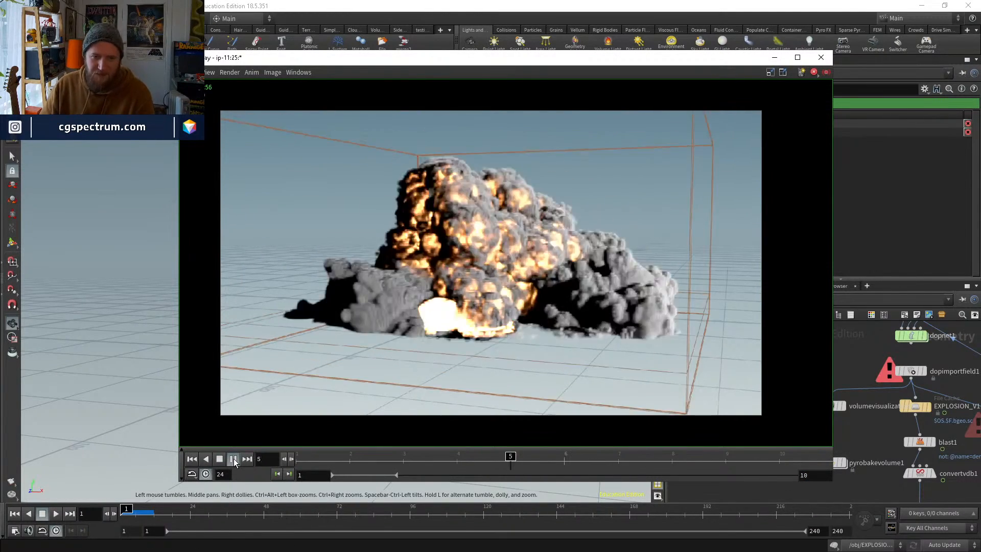
{"action": "left_click_drag", "start_coordinate": [350, 459], "coordinate": [301, 458]}
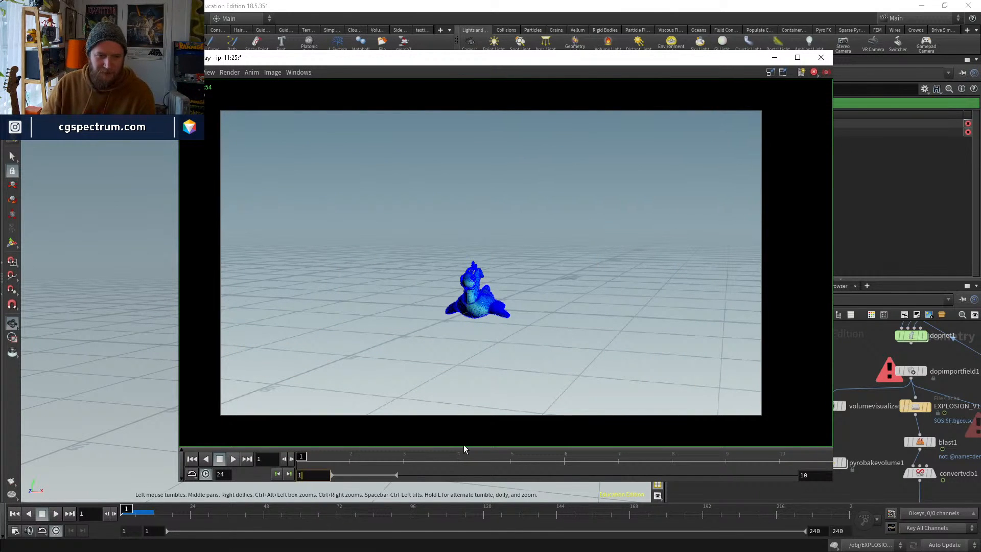
{"action": "left_click_drag", "start_coordinate": [361, 453], "coordinate": [438, 435]}
Change switch2's Select Input expression to $F>3 and re-render the flipbook for about the first ten frames
{"action": "left_click", "coordinate": [856, 494]}
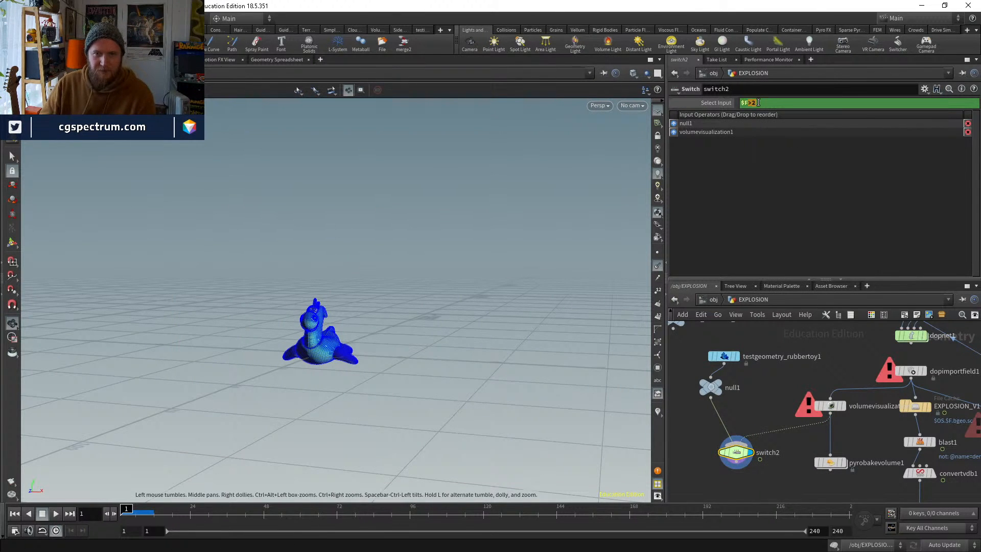
{"action": "key", "text": "Return"}
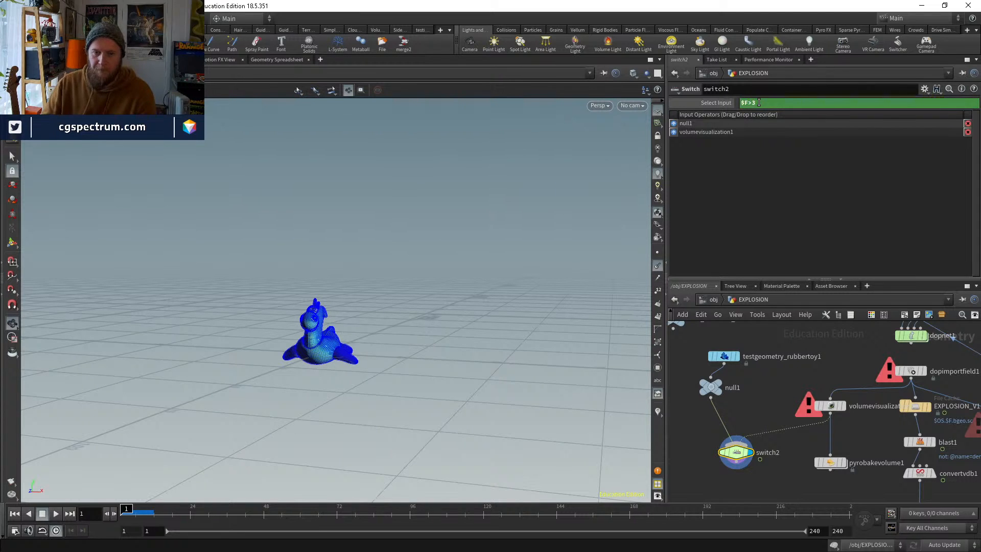
{"action": "left_click", "coordinate": [11, 483]}
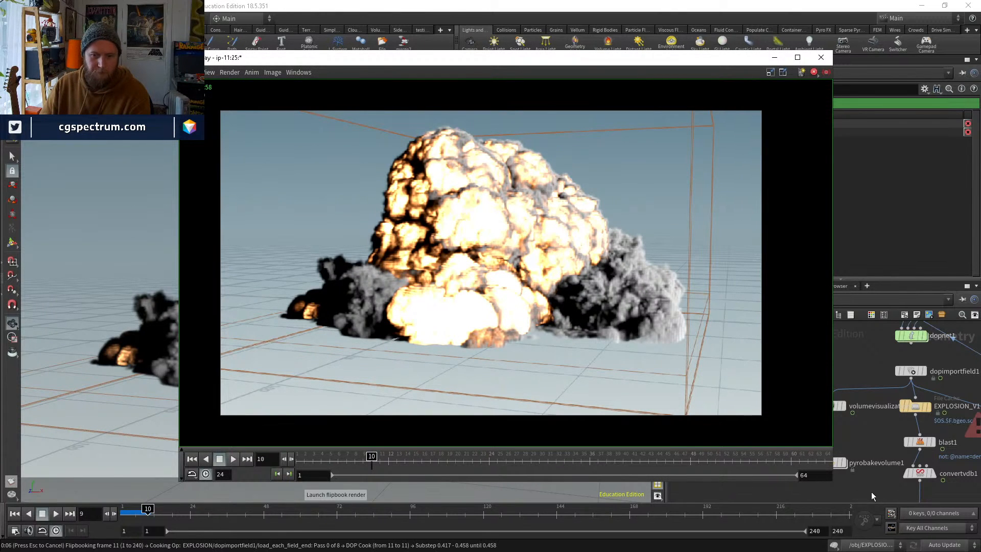
{"action": "left_click", "coordinate": [126, 362]}
{"action": "key", "text": "Escape"}
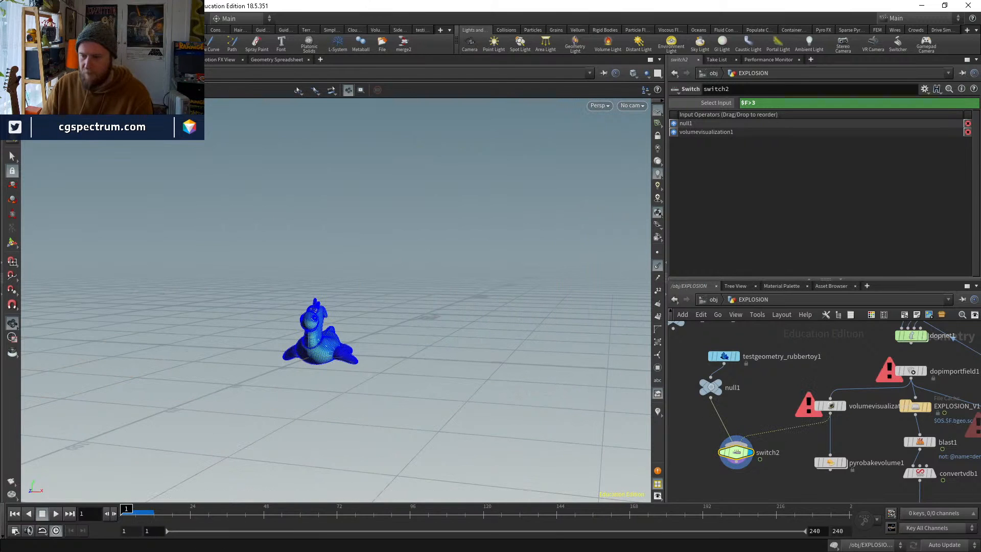
Limit the new flipbook to frame 10 and play and scrub it to judge the delayed changeover
{"action": "key", "text": "alt+Tab"}
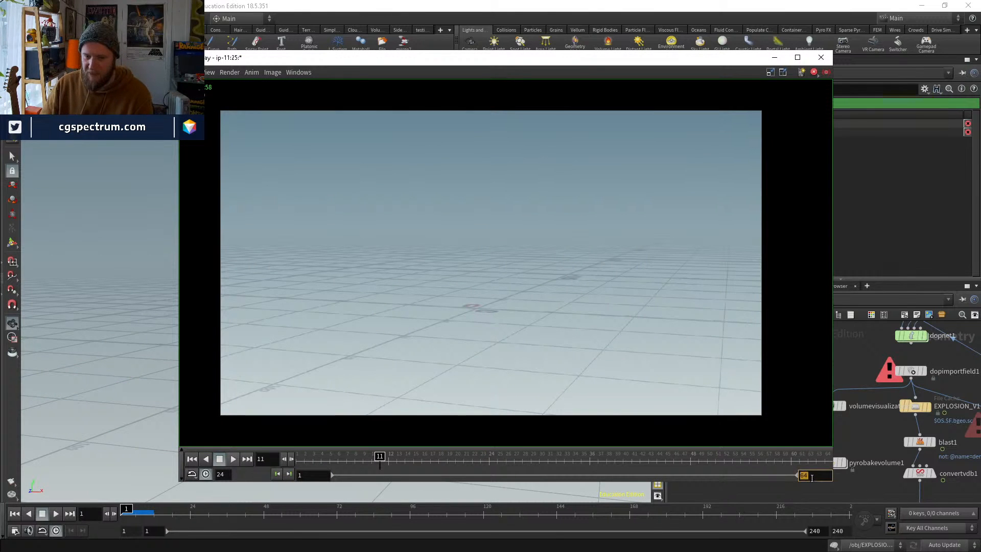
{"action": "key", "text": "Return"}
{"action": "left_click", "coordinate": [233, 459]}
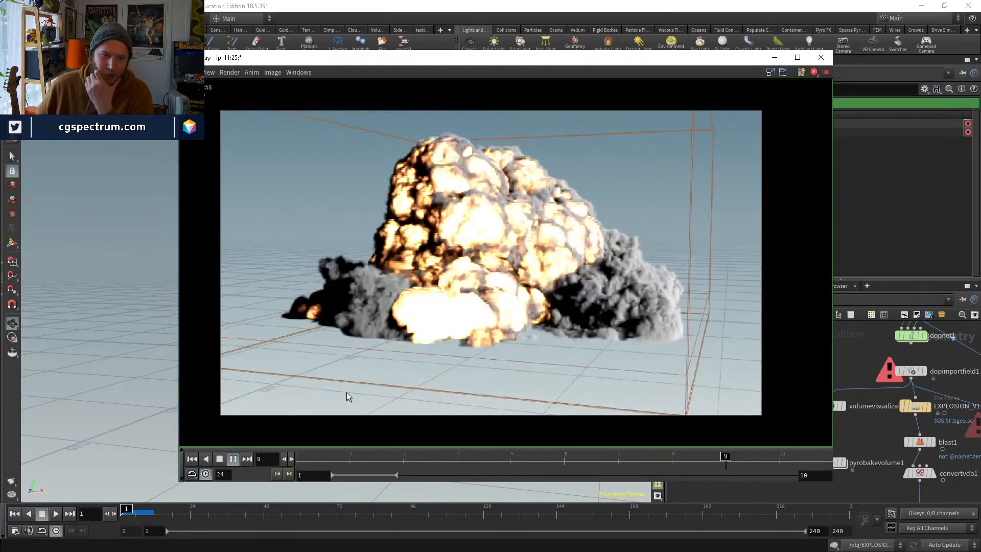
{"action": "left_click_drag", "start_coordinate": [322, 461], "coordinate": [709, 450]}
Display volumevisualization1 and scrub the first frames to examine the start of the explosion
{"action": "left_click", "coordinate": [884, 440]}
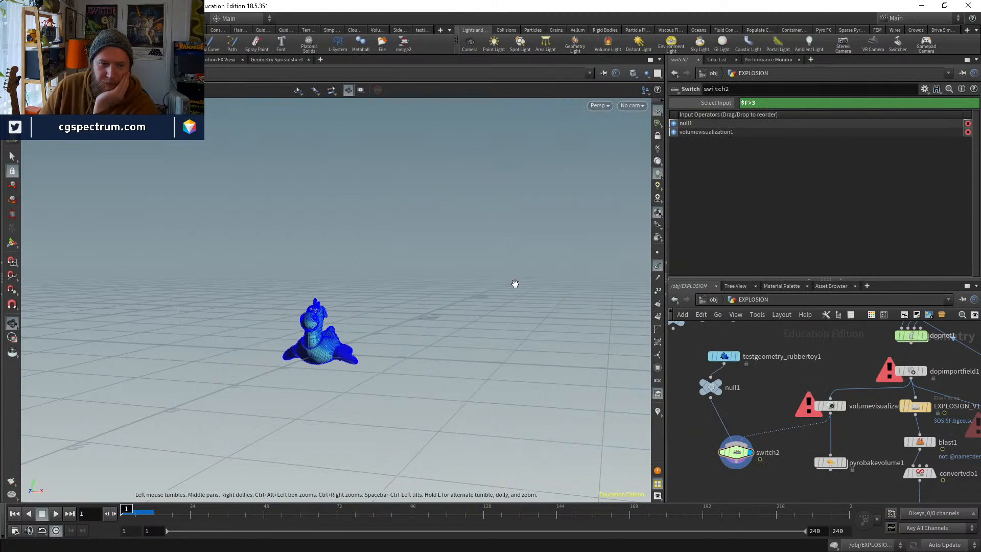
{"action": "middle_click_drag", "start_coordinate": [817, 434], "coordinate": [746, 442]}
{"action": "left_click", "coordinate": [770, 413]}
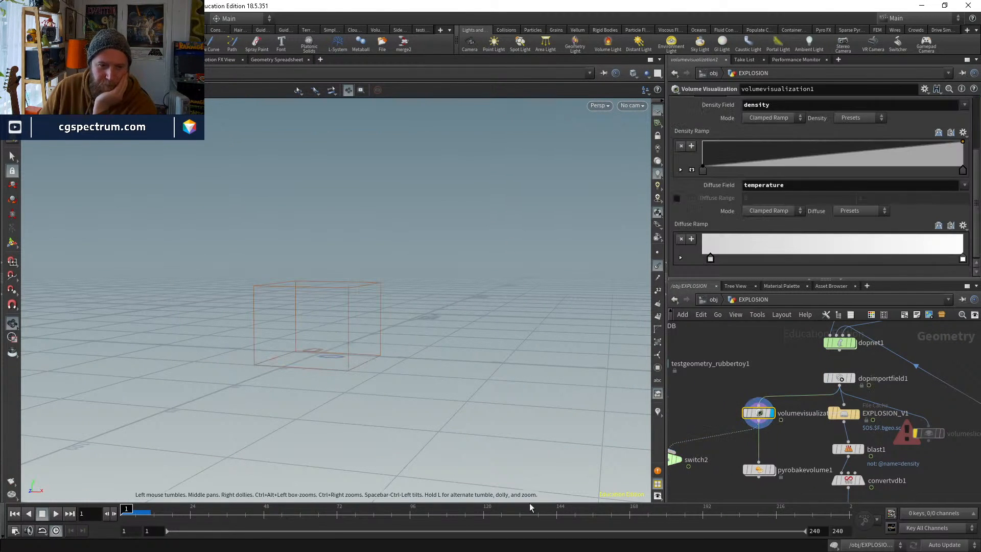
{"action": "left_click_drag", "start_coordinate": [146, 520], "coordinate": [127, 511]}
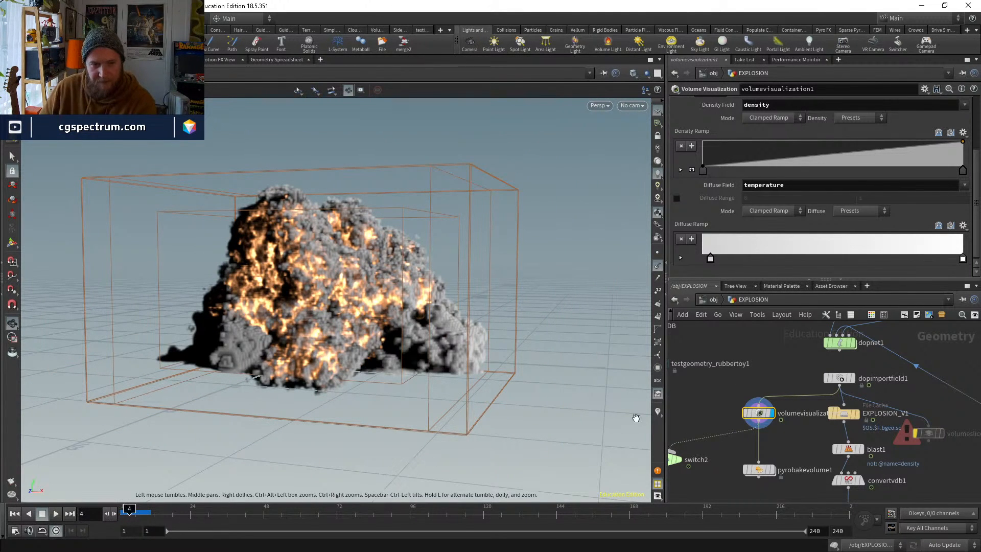
Display the transform2 node of the dust clouds and scrub the first frames to check its animated scale
{"action": "scroll", "coordinate": [912, 375], "scroll_direction": "down", "scroll_amount": 2}
{"action": "middle_click_drag", "start_coordinate": [912, 375], "coordinate": [694, 419]}
{"action": "scroll", "coordinate": [797, 416], "scroll_direction": "up", "scroll_amount": 2}
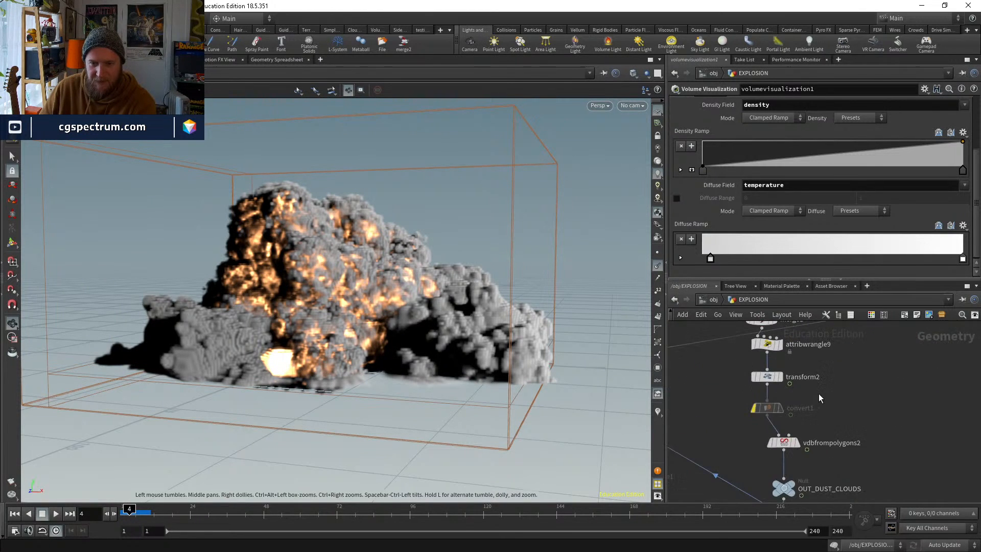
{"action": "middle_click_drag", "start_coordinate": [777, 377], "coordinate": [756, 424]}
{"action": "left_click", "coordinate": [759, 424]}
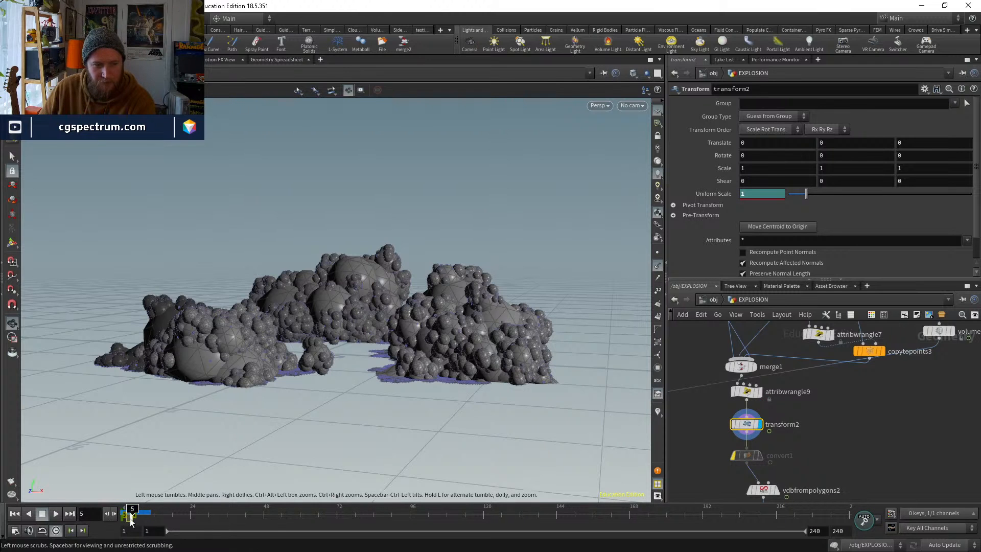
{"action": "left_click_drag", "start_coordinate": [133, 521], "coordinate": [126, 527]}
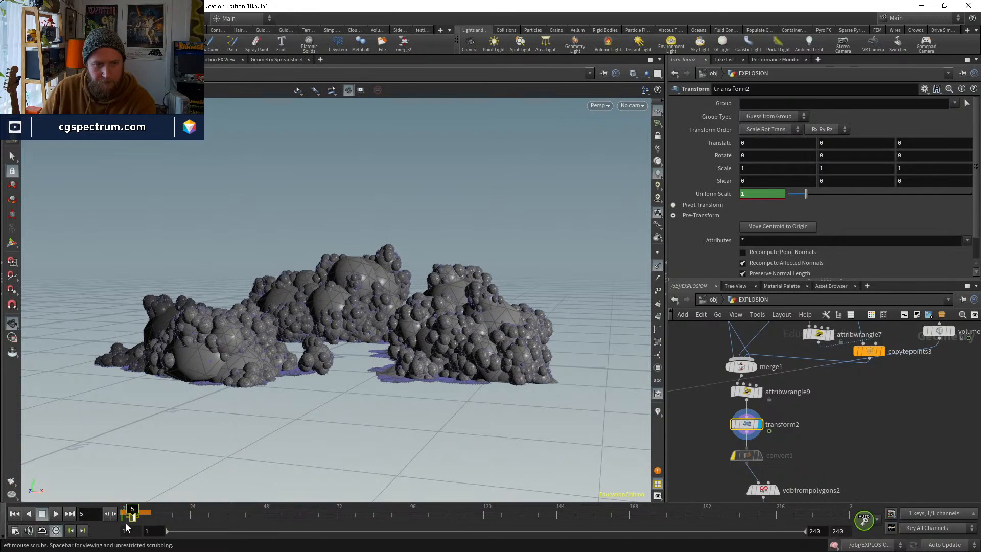
Display the EXPLOSION_V1 file cache, compare it with the nuclear test reference in the browser, and show the cache's parameters
{"action": "scroll", "coordinate": [858, 424], "scroll_direction": "down", "scroll_amount": 4}
{"action": "middle_click_drag", "start_coordinate": [696, 405], "coordinate": [822, 424]}
{"action": "scroll", "coordinate": [795, 409], "scroll_direction": "up", "scroll_amount": 5}
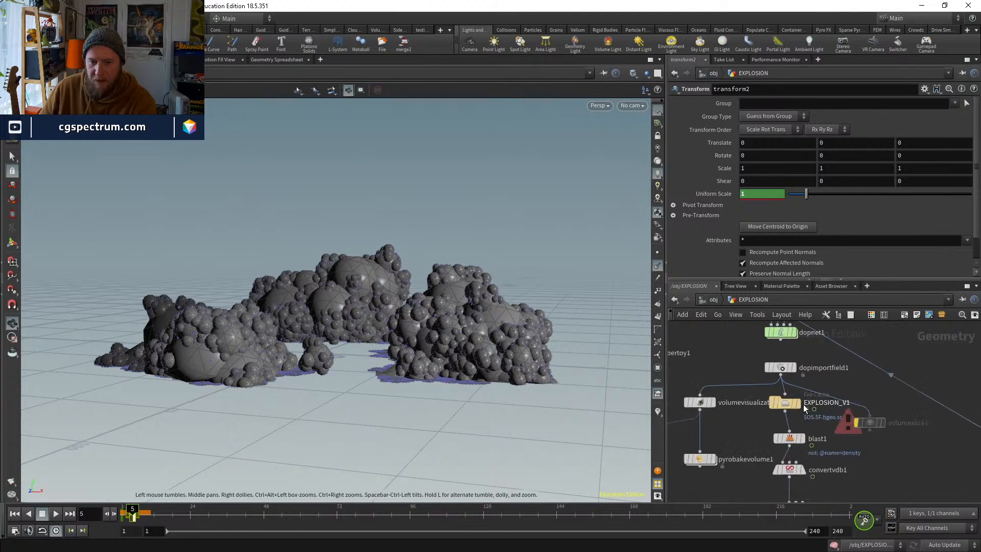
{"action": "left_click", "coordinate": [796, 407]}
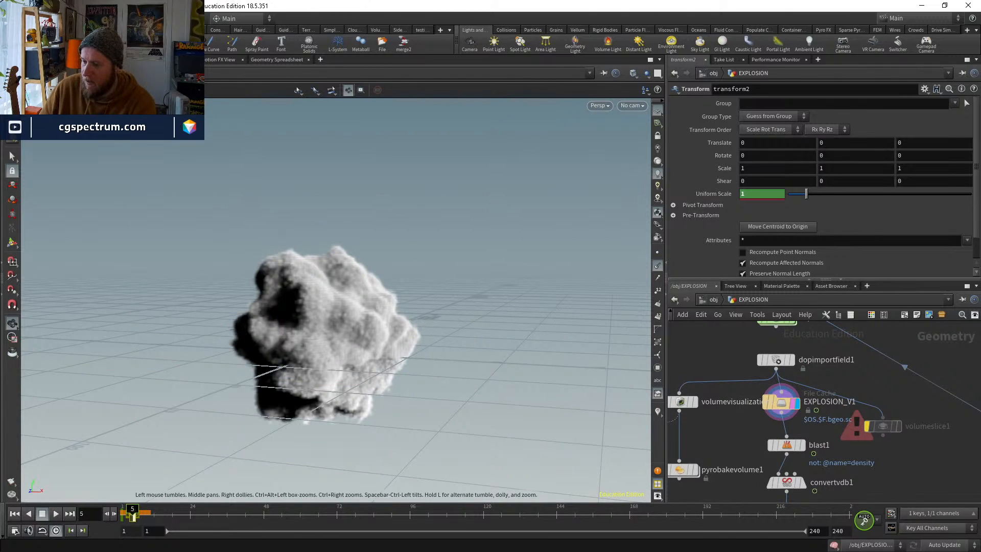
{"action": "key", "text": "alt+Tab"}
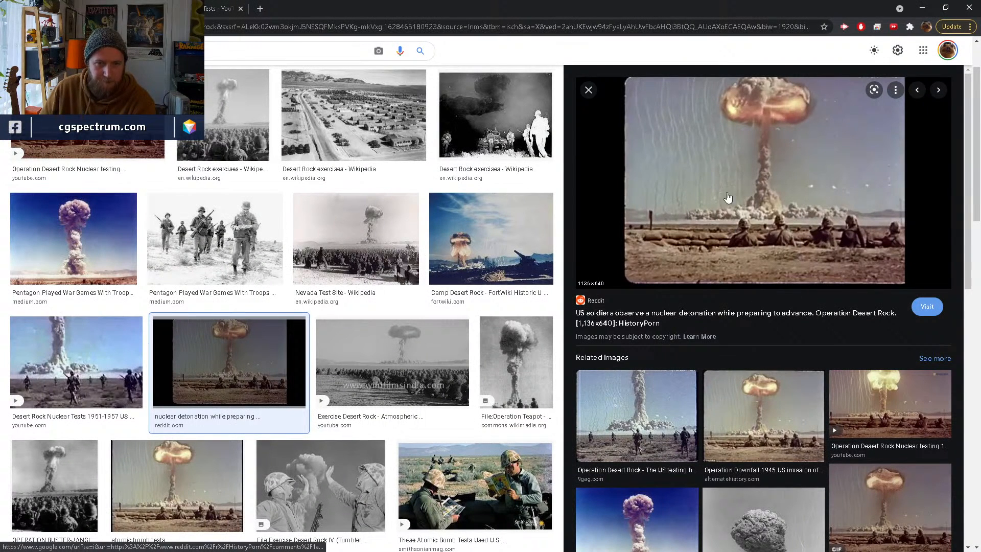
{"action": "left_click", "coordinate": [922, 9]}
{"action": "scroll", "coordinate": [788, 406], "scroll_direction": "up", "scroll_amount": 3}
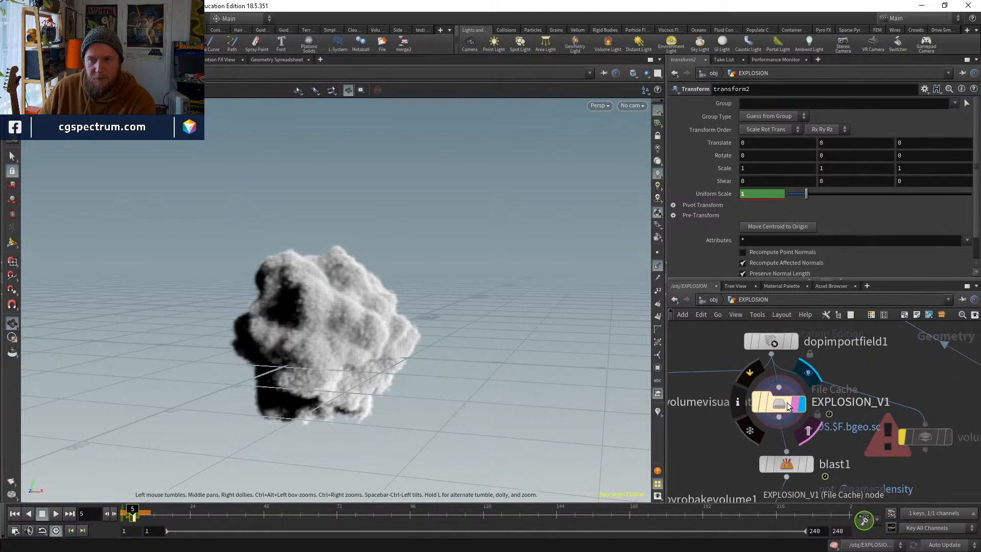
{"action": "left_click", "coordinate": [792, 404]}
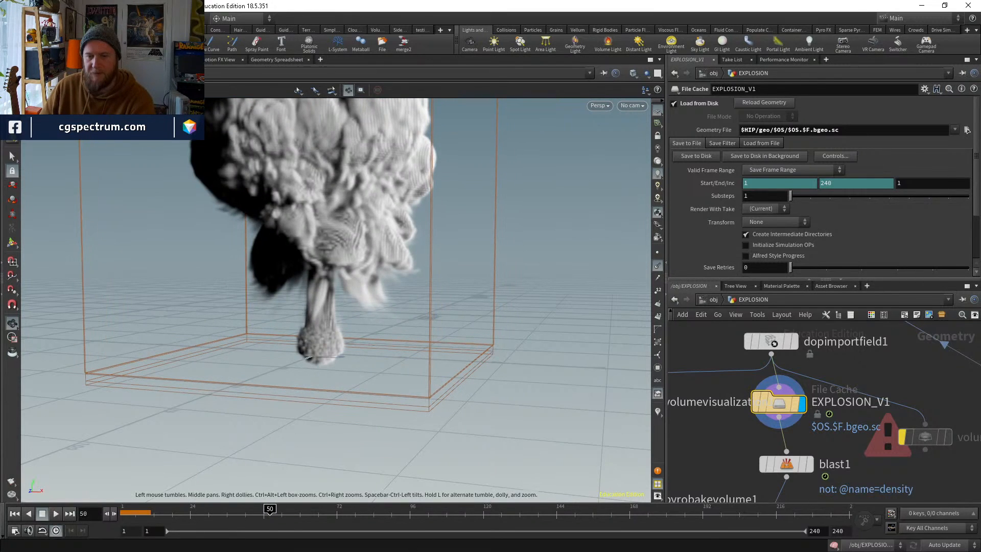
Move the volumeslice1 node aside and inspect the cached explosion in wireframe and shaded view, returning to frame 1
{"action": "scroll", "coordinate": [888, 471], "scroll_direction": "down", "scroll_amount": 2}
{"action": "middle_click_drag", "start_coordinate": [860, 496], "coordinate": [830, 394]}
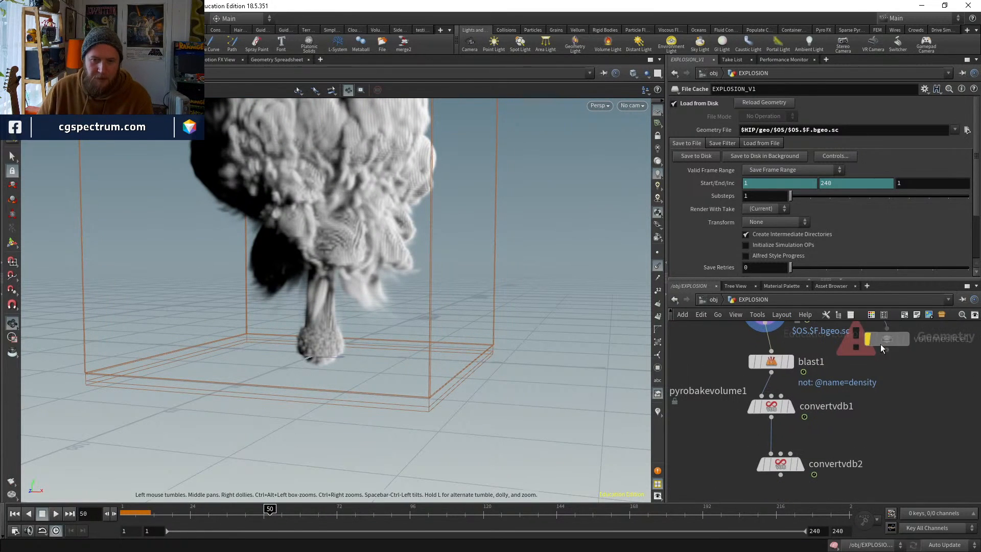
{"action": "left_click_drag", "start_coordinate": [881, 345], "coordinate": [917, 342]}
{"action": "right_click_drag", "start_coordinate": [276, 364], "coordinate": [317, 372]}
{"action": "key", "text": "w"}
{"action": "mouse_move", "coordinate": [317, 373]}
{"action": "left_mouse_down"}
{"action": "mouse_move", "coordinate": [280, 377]}
{"action": "mouse_move", "coordinate": [186, 449]}
{"action": "left_mouse_up"}
{"action": "key", "text": "shift+w"}
{"action": "left_click_drag", "start_coordinate": [214, 514], "coordinate": [121, 514]}
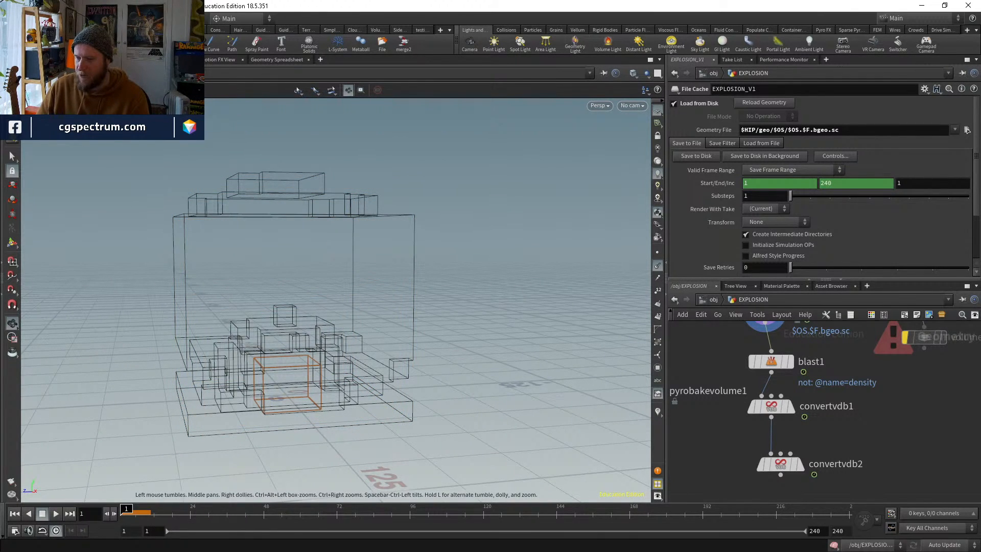
Switch to the browser and preview the "Operation Desert Rock Nuclear testing" video result
{"action": "key", "text": "alt+Tab"}
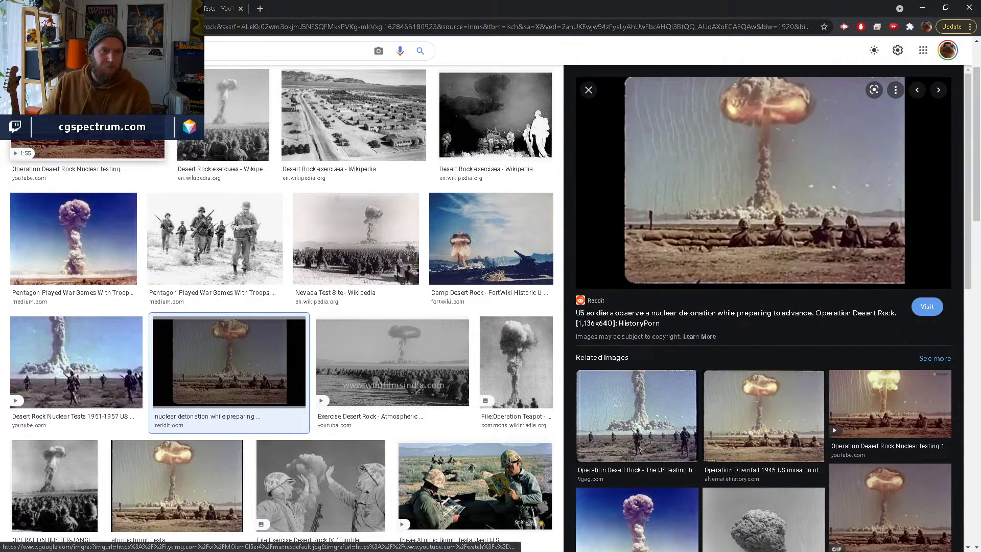
{"action": "left_click", "coordinate": [87, 152]}
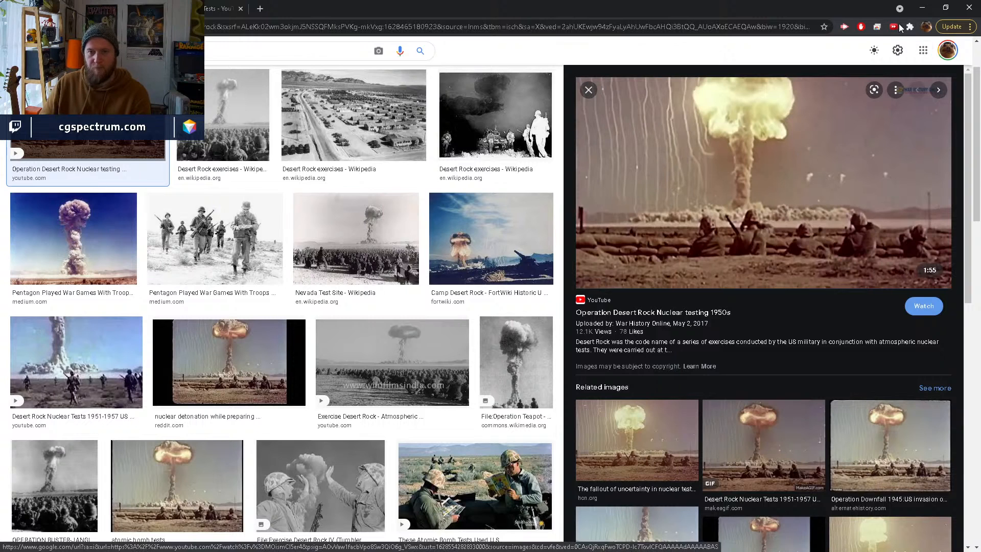
Return to Houdini and toggle the cached explosion's viewport display from wireframe to shaded
{"action": "left_click", "coordinate": [922, 8]}
{"action": "scroll", "coordinate": [906, 406], "scroll_direction": "down", "scroll_amount": 3}
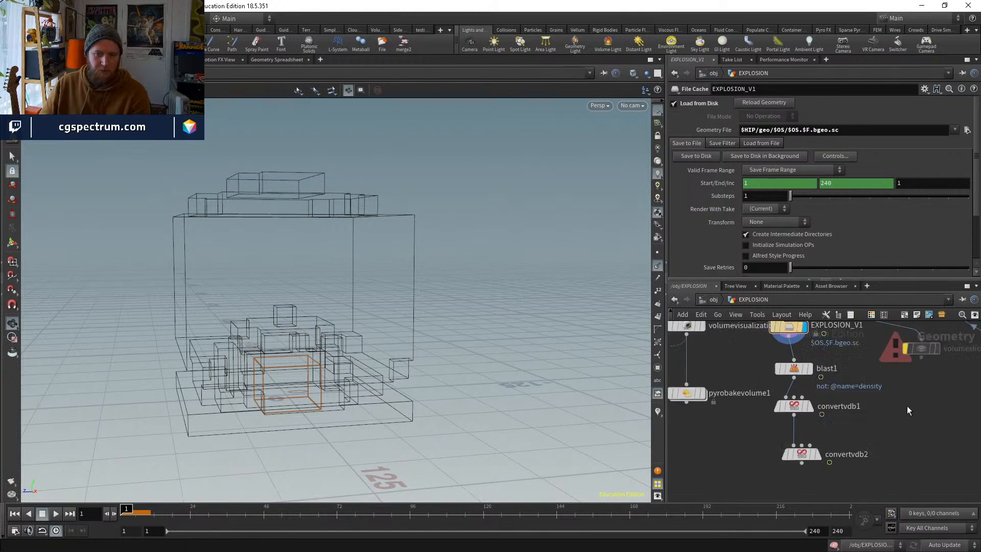
{"action": "middle_click_drag", "start_coordinate": [907, 406], "coordinate": [850, 449]}
{"action": "scroll", "coordinate": [763, 393], "scroll_direction": "up", "scroll_amount": 3}
{"action": "key", "text": "w"}
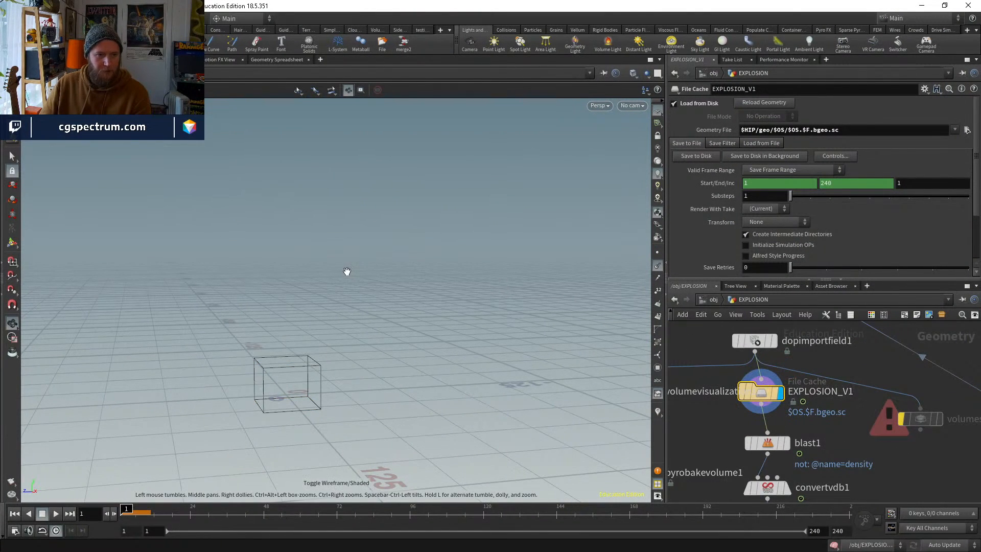
Add a Line node in empty space below the explosion nodes, display it, and look through cam1
{"action": "scroll", "coordinate": [716, 432], "scroll_direction": "down", "scroll_amount": 5}
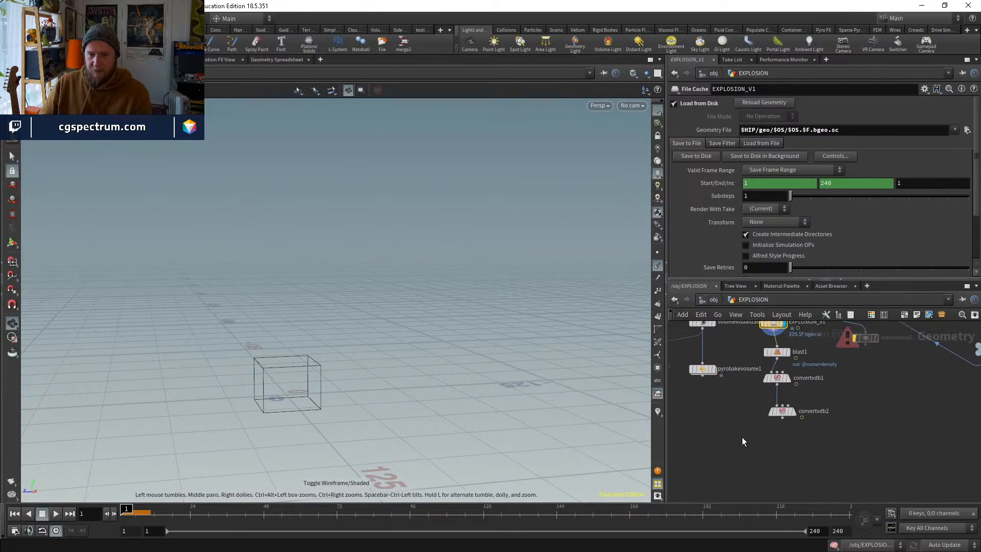
{"action": "key", "text": "Tab"}
{"action": "left_click", "coordinate": [695, 441]}
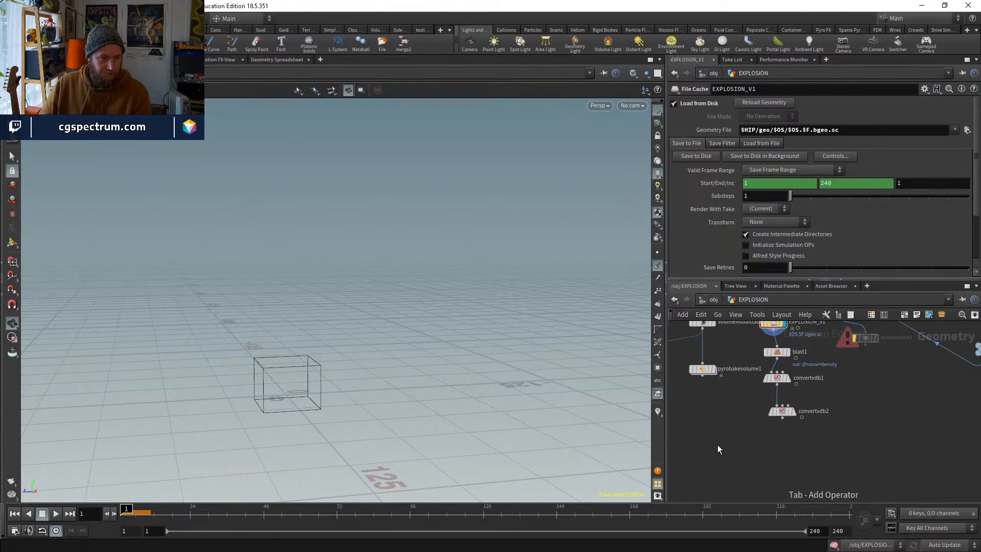
{"action": "middle_click_drag", "start_coordinate": [721, 442], "coordinate": [725, 473]}
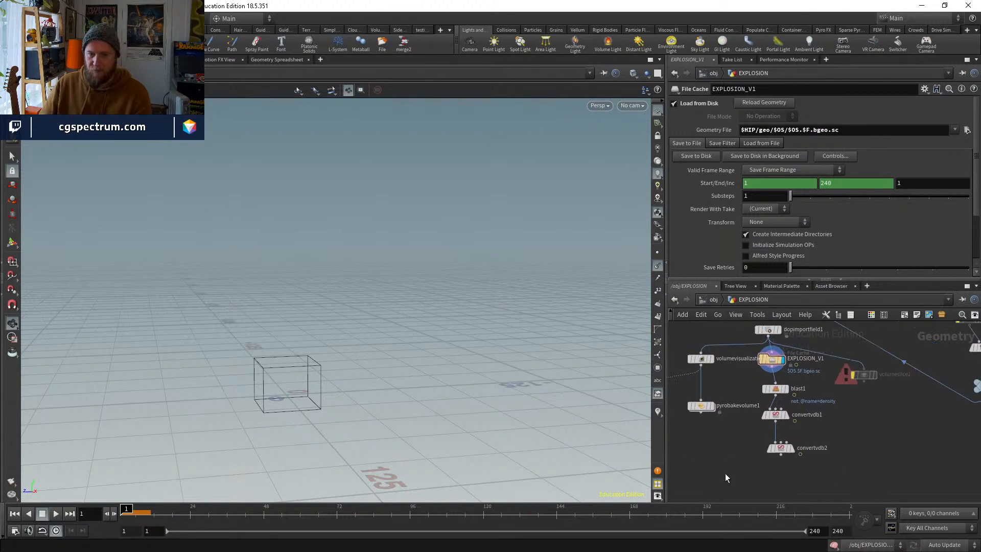
{"action": "key", "text": "Tab"}
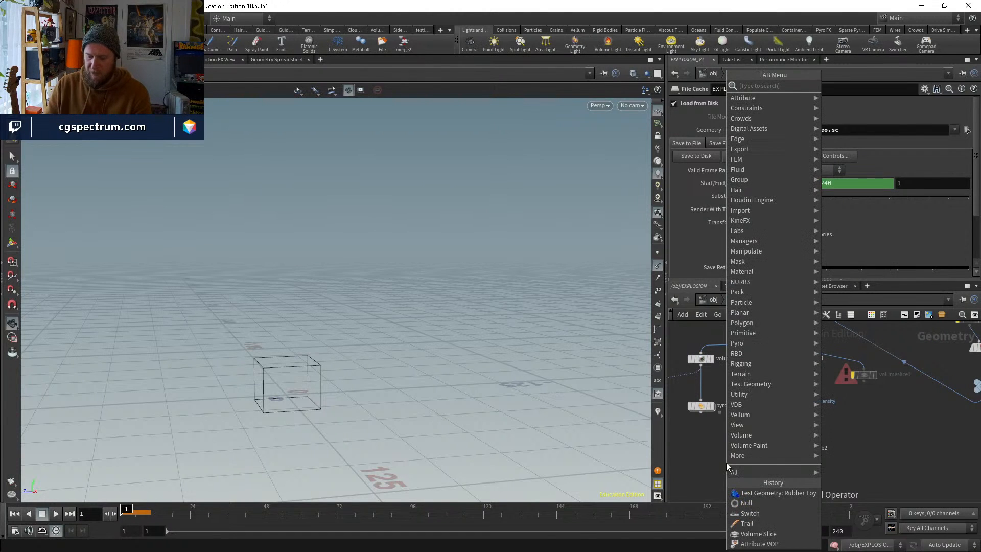
{"action": "type", "text": "line"}
{"action": "key", "text": "Return"}
{"action": "left_click", "coordinate": [727, 464]}
{"action": "scroll", "coordinate": [726, 462], "scroll_direction": "up", "scroll_amount": 4}
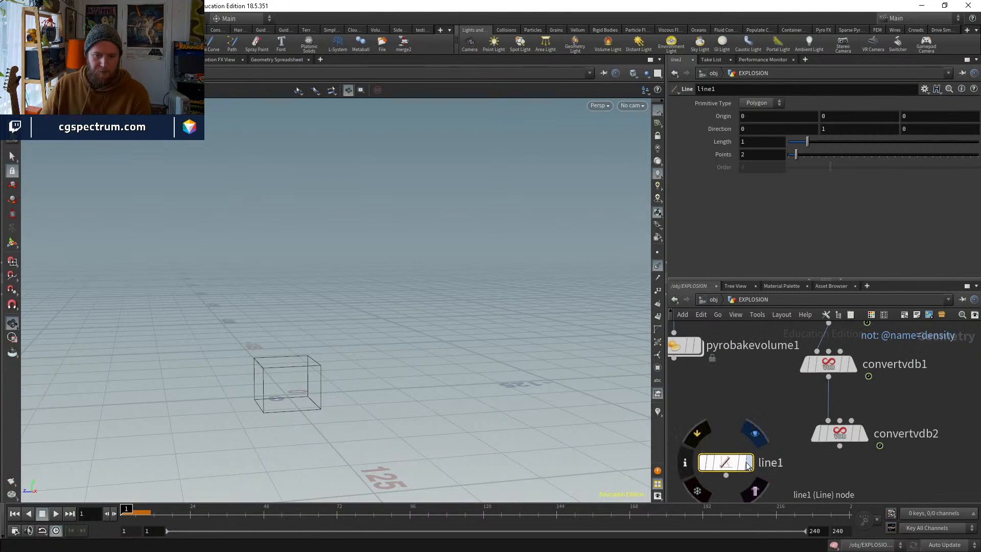
{"action": "left_click", "coordinate": [747, 465]}
{"action": "left_click", "coordinate": [632, 105]}
{"action": "left_click", "coordinate": [669, 154]}
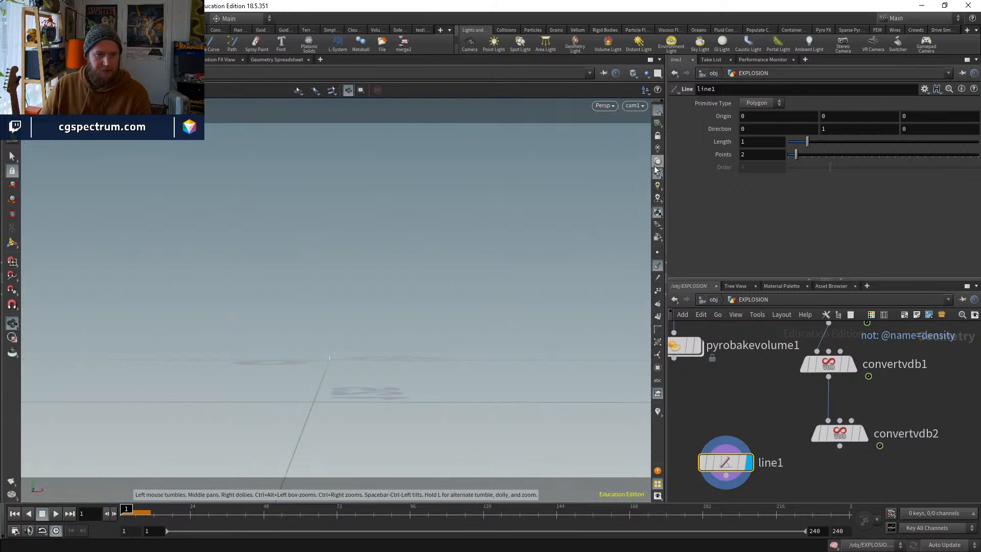
Set the line's Y direction to 1 and its length to 64
{"action": "middle_click_drag", "start_coordinate": [830, 130], "coordinate": [825, 134]}
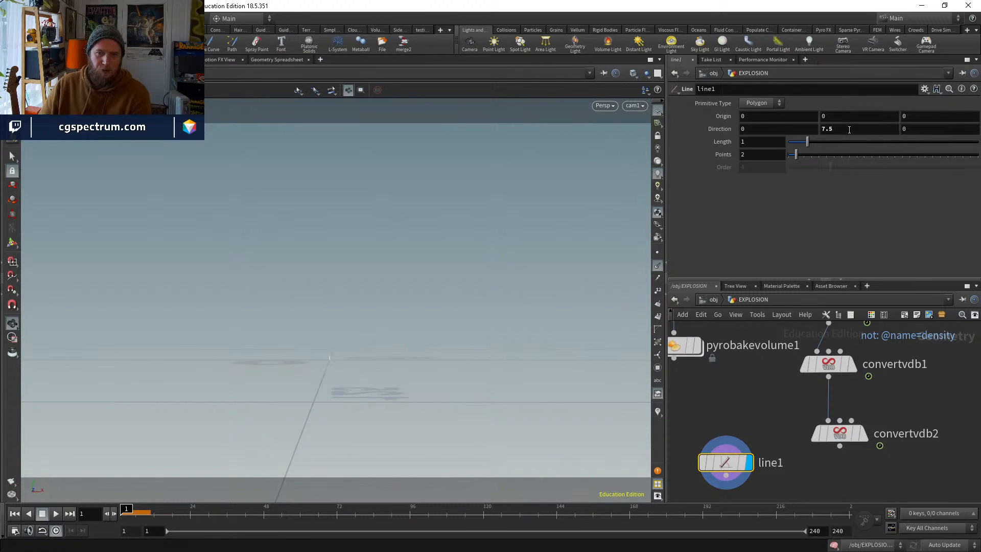
{"action": "double_click", "coordinate": [848, 129]}
{"action": "type", "text": "1"}
{"action": "key", "text": "Return"}
{"action": "left_click_drag", "start_coordinate": [807, 143], "coordinate": [978, 149]}
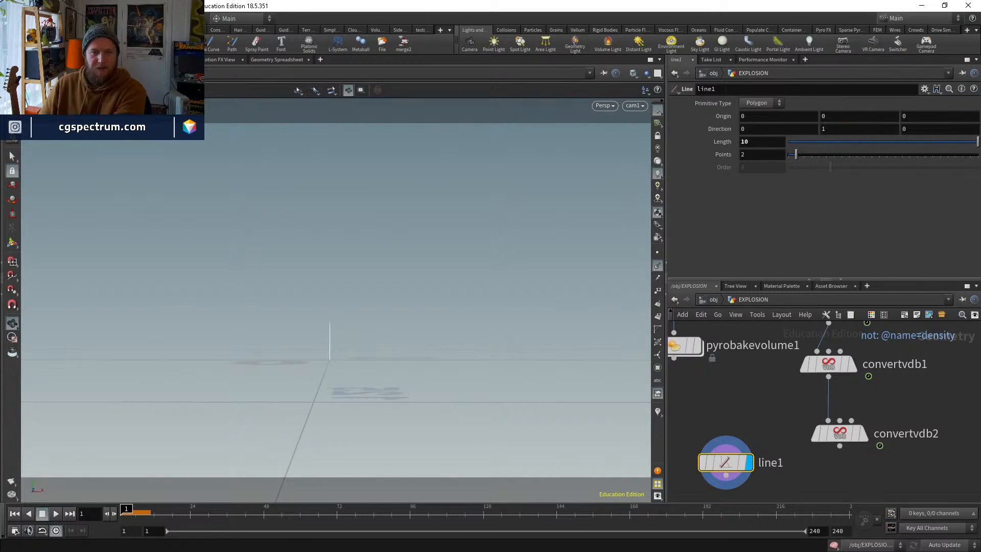
{"action": "mouse_move", "coordinate": [746, 143]}
{"action": "middle_mouse_down"}
{"action": "mouse_move", "coordinate": [752, 128]}
{"action": "mouse_move", "coordinate": [732, 143]}
{"action": "mouse_move", "coordinate": [761, 142]}
{"action": "middle_mouse_up"}
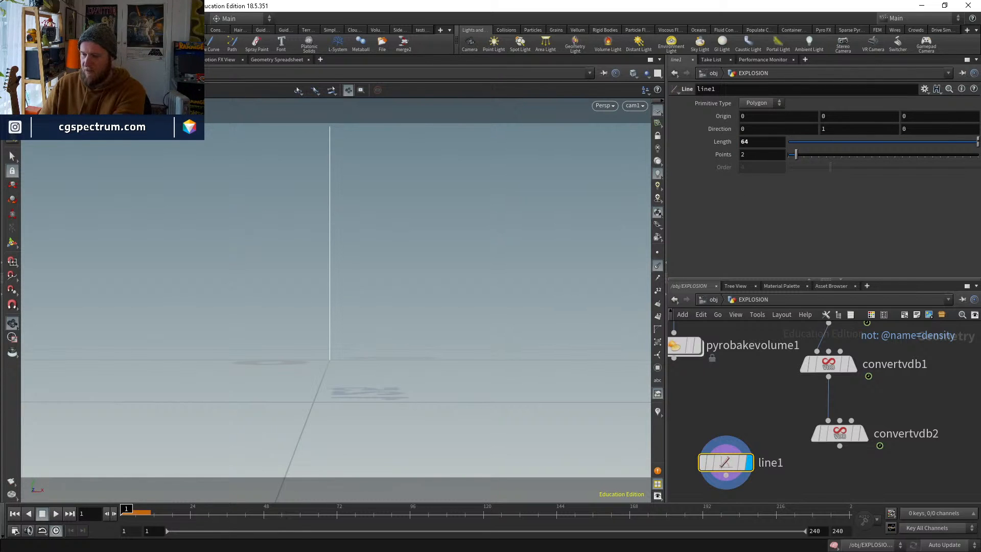
Switch to the browser, preview several Desert Rock nuclear test GIFs to examine the smoke trails, and return to Houdini
{"action": "key", "text": "alt+Tab"}
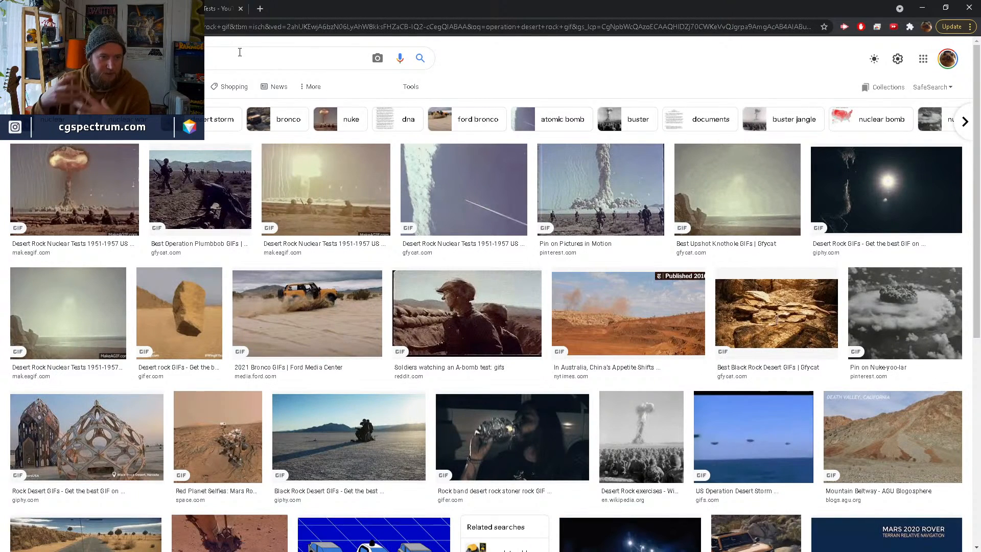
{"action": "left_click", "coordinate": [74, 189]}
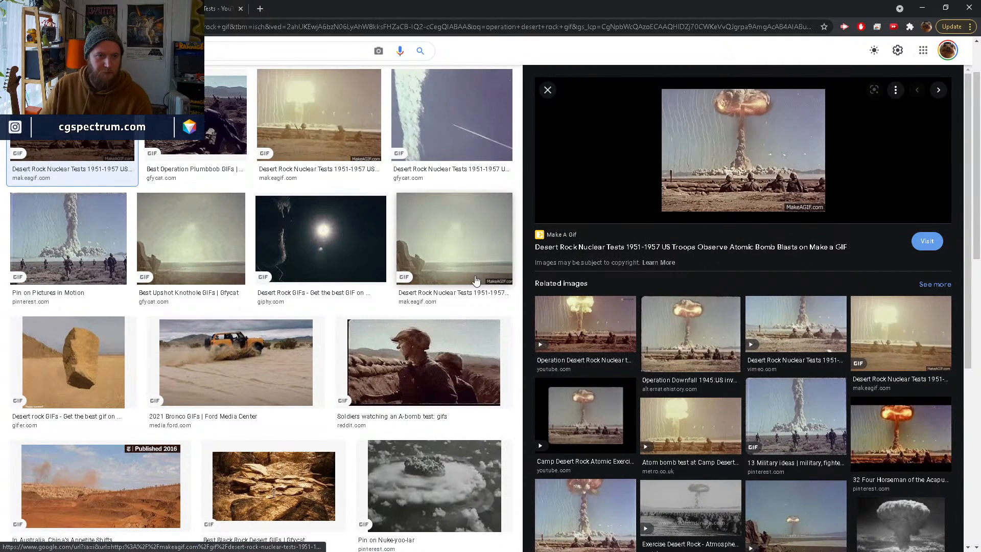
{"action": "left_click", "coordinate": [317, 132]}
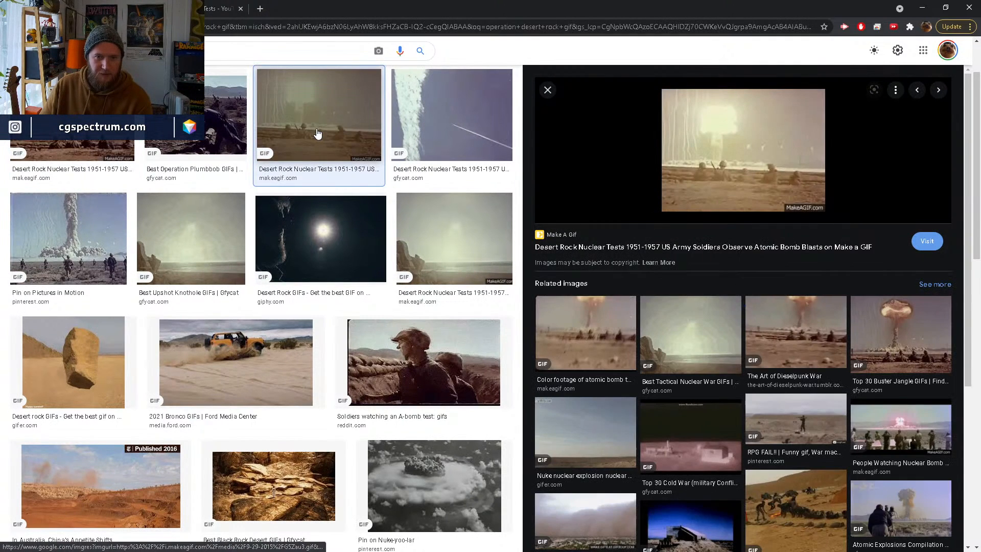
{"action": "left_click", "coordinate": [700, 350]}
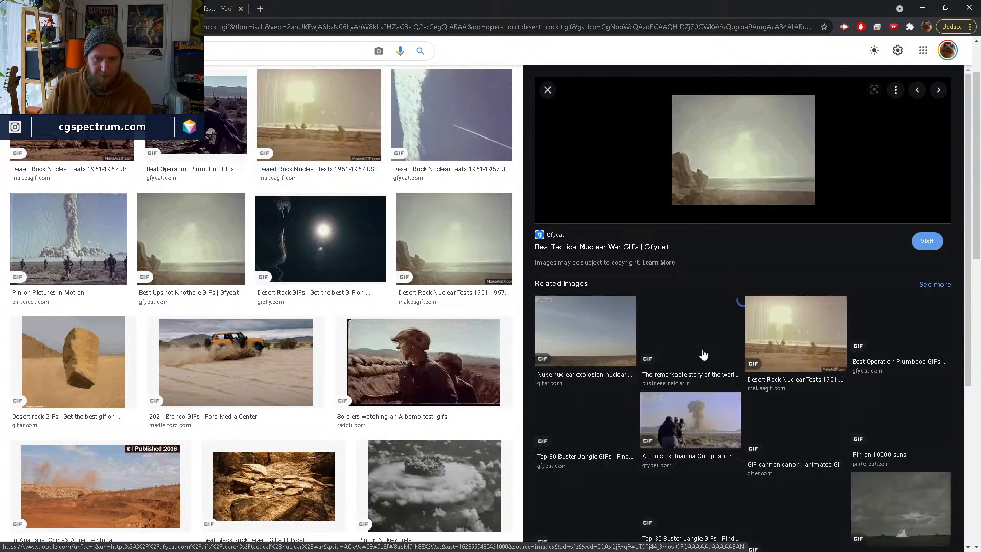
{"action": "left_click", "coordinate": [796, 331]}
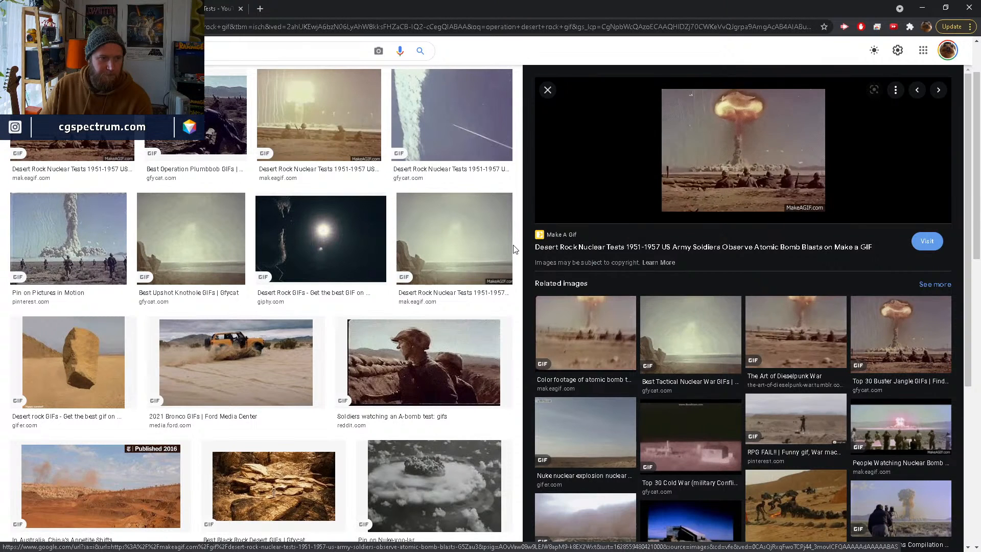
{"action": "left_click", "coordinate": [69, 239]}
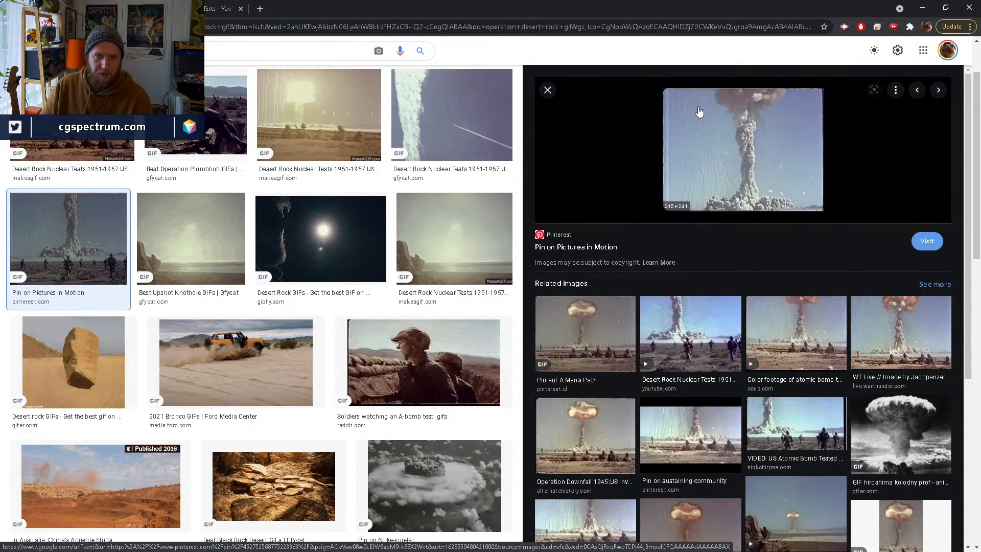
{"action": "left_click", "coordinate": [547, 90]}
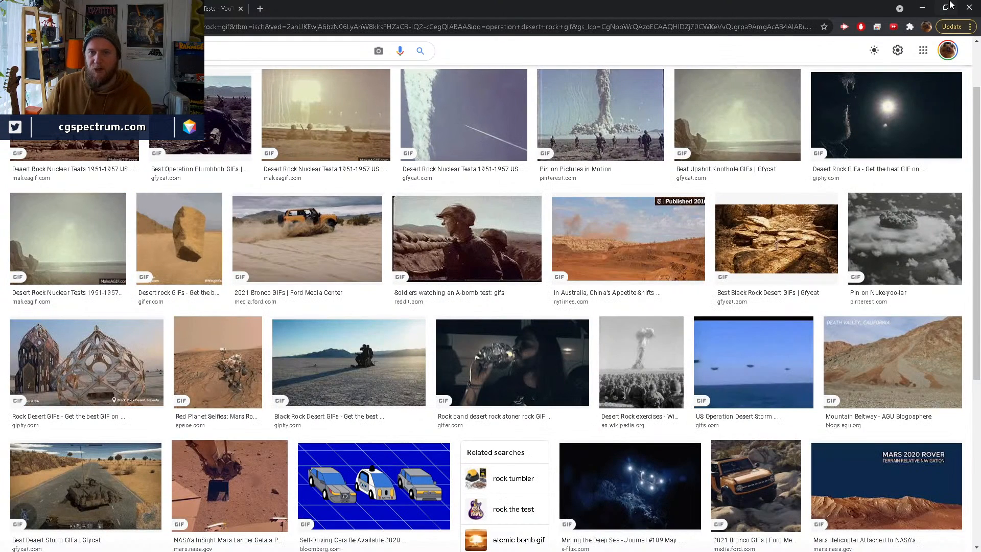
{"action": "left_click", "coordinate": [923, 7]}
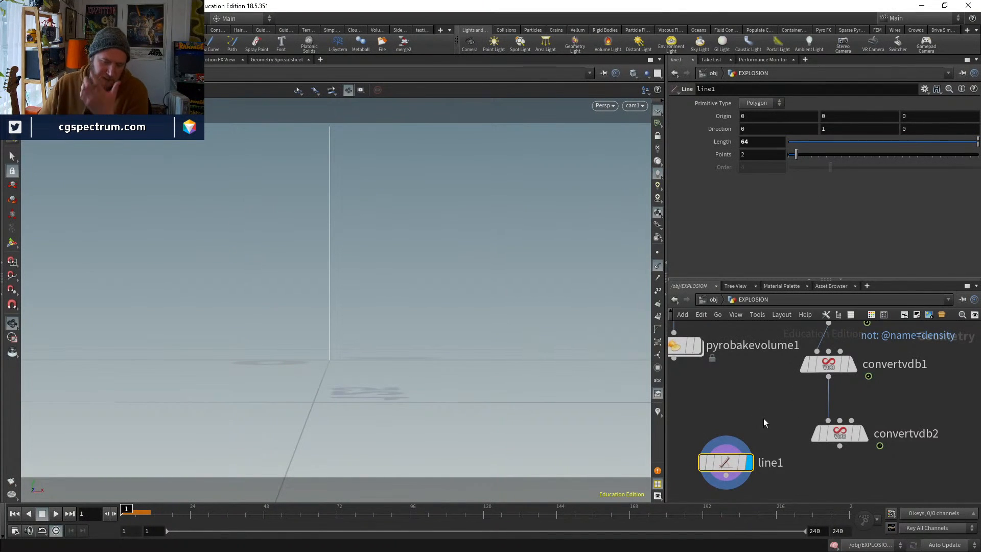
Reposition the line1 node and set it to 2 points with a length of 70
{"action": "middle_click_drag", "start_coordinate": [764, 418], "coordinate": [804, 380]}
{"action": "left_click_drag", "start_coordinate": [778, 418], "coordinate": [731, 424]}
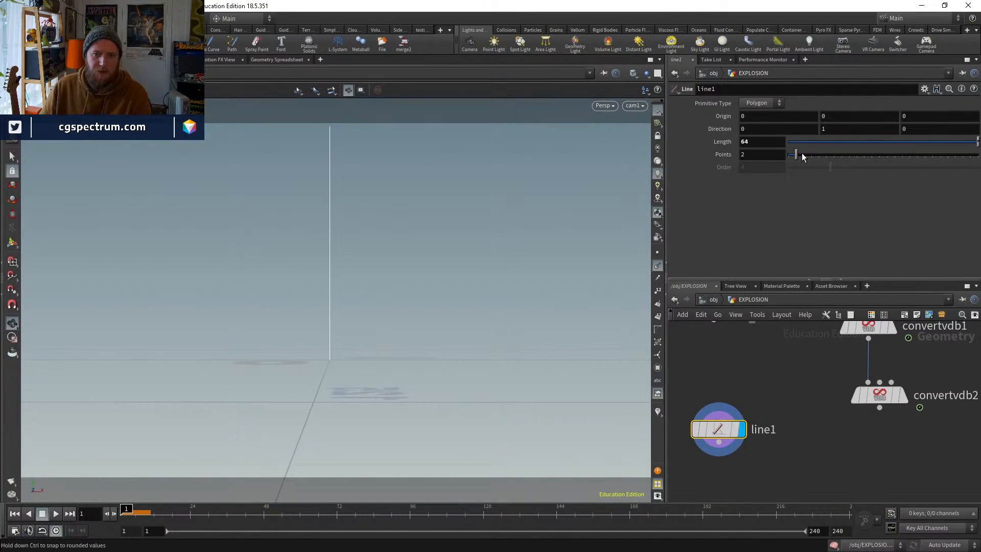
{"action": "left_click_drag", "start_coordinate": [796, 154], "coordinate": [858, 155]}
{"action": "double_click", "coordinate": [769, 156]}
{"action": "type", "text": "2"}
{"action": "left_click", "coordinate": [766, 141]}
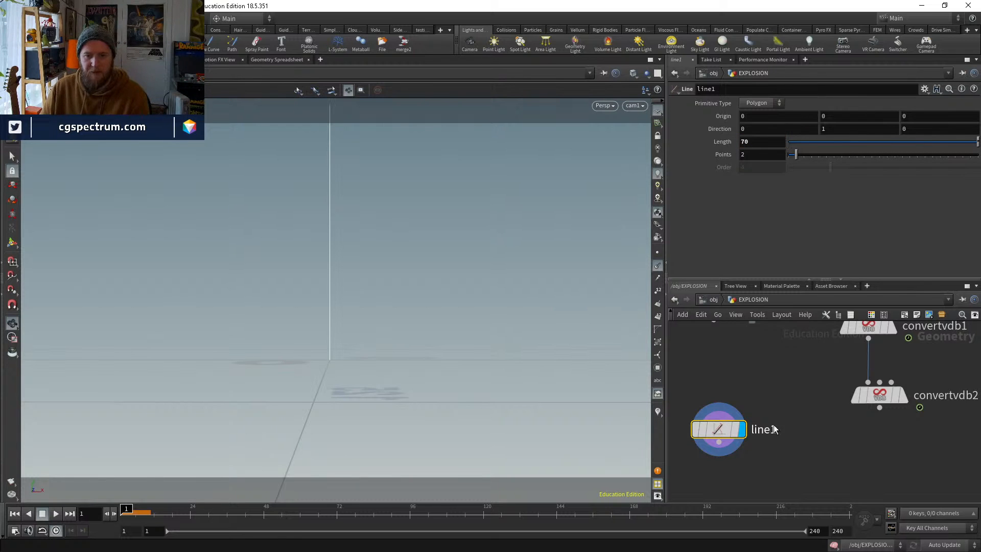
Add a Copy and Transform node below line1, fed by the line, and display it
{"action": "key", "text": "Tab"}
{"action": "type", "text": "c"}
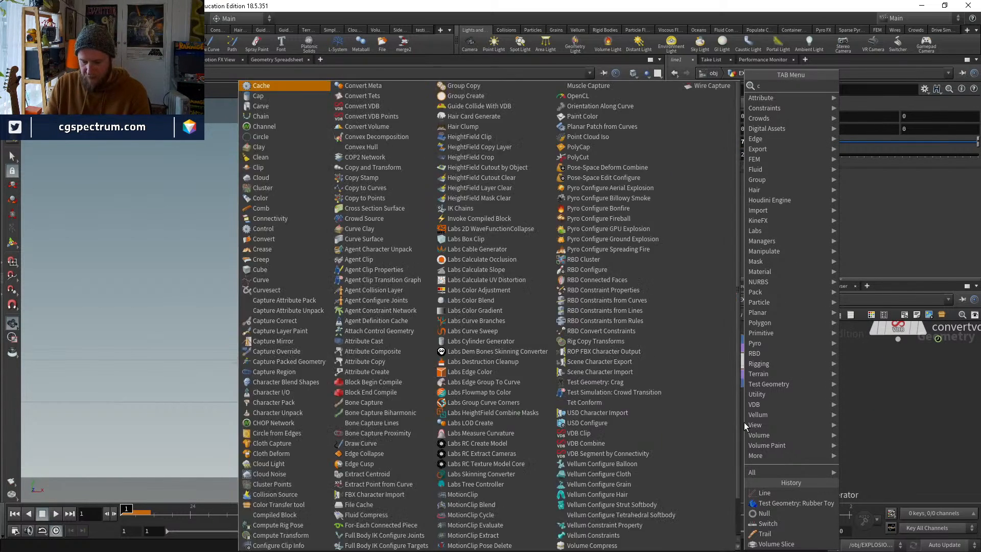
{"action": "type", "text": "op"}
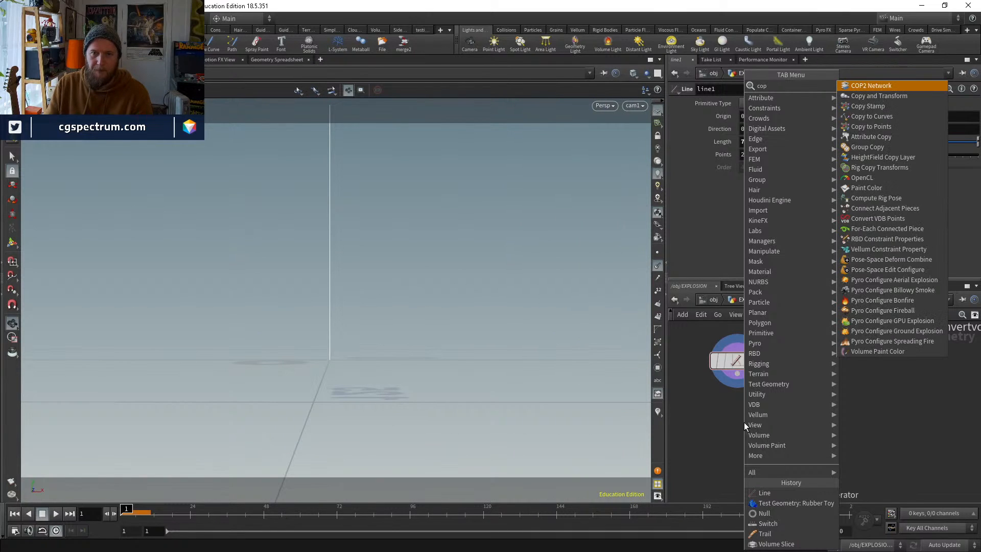
{"action": "type", "text": "yand"}
{"action": "key", "text": "Return"}
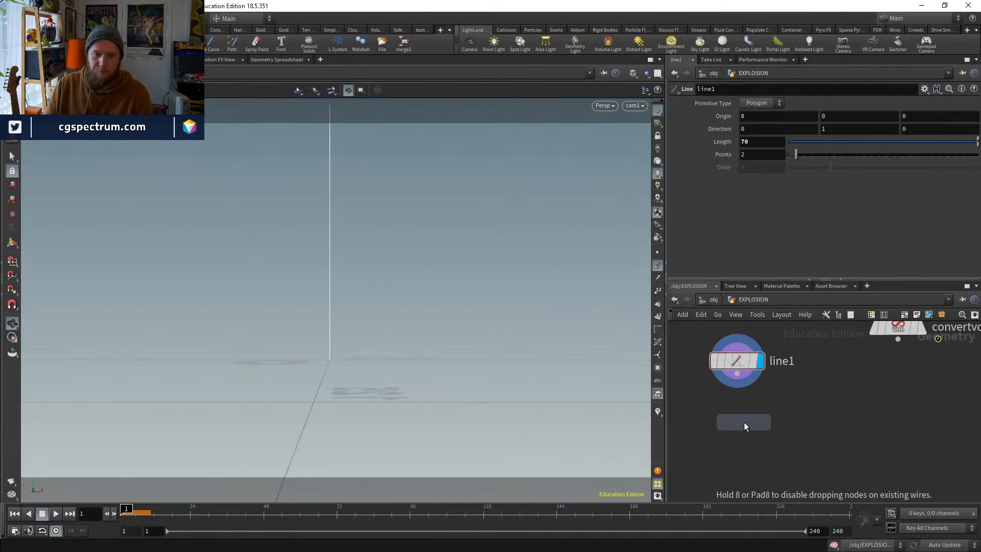
{"action": "left_click", "coordinate": [744, 422]}
{"action": "left_click", "coordinate": [769, 423]}
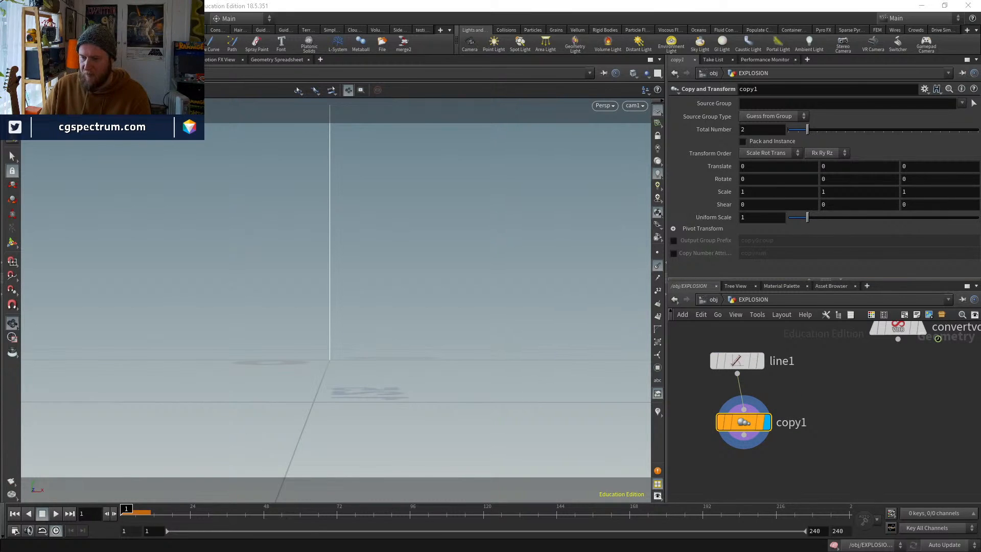
Recheck the spacing of the smoke trails in the Desert Rock army soldiers GIF in the browser, and return to Houdini
{"action": "key", "text": "alt+Tab"}
{"action": "left_click", "coordinate": [307, 124]}
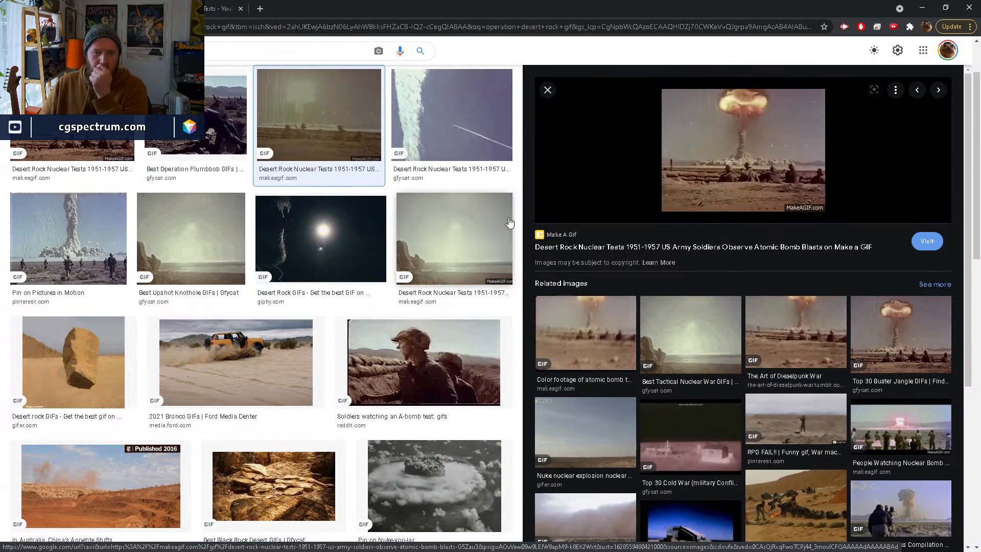
{"action": "key", "text": "alt+Tab"}
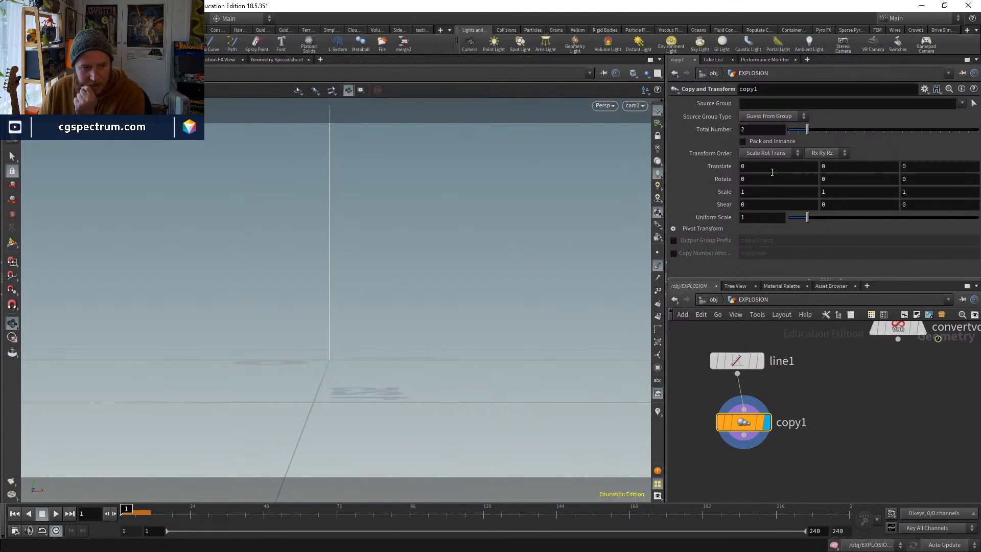
Spread about 20 evenly spaced copies of the line along negative X and turn on point display in the viewport
{"action": "middle_click_drag", "start_coordinate": [774, 163], "coordinate": [928, 166]}
{"action": "left_click_drag", "start_coordinate": [808, 130], "coordinate": [903, 143]}
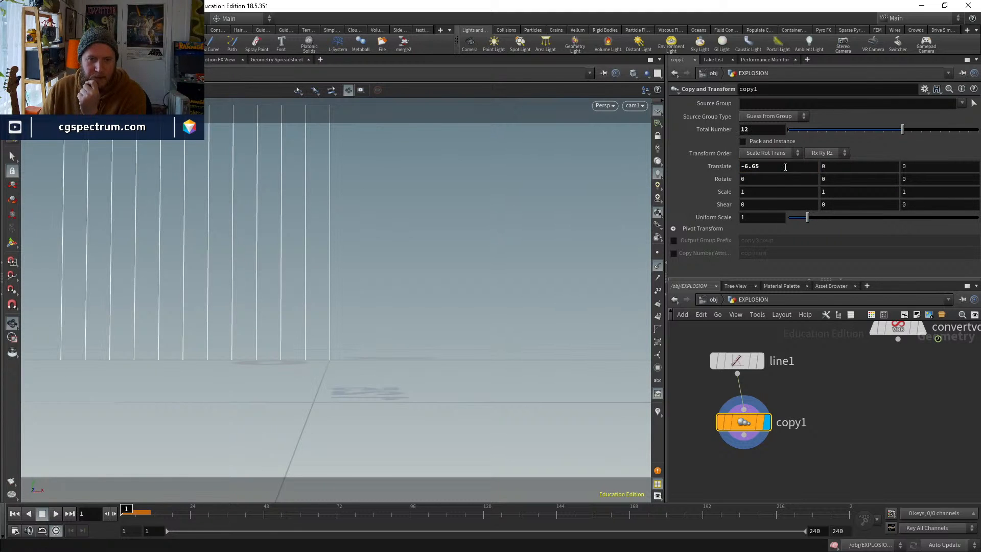
{"action": "middle_click_drag", "start_coordinate": [773, 166], "coordinate": [823, 140]}
{"action": "left_click_drag", "start_coordinate": [902, 130], "coordinate": [976, 131]}
{"action": "middle_click_drag", "start_coordinate": [783, 166], "coordinate": [720, 165]}
{"action": "left_click", "coordinate": [738, 361]}
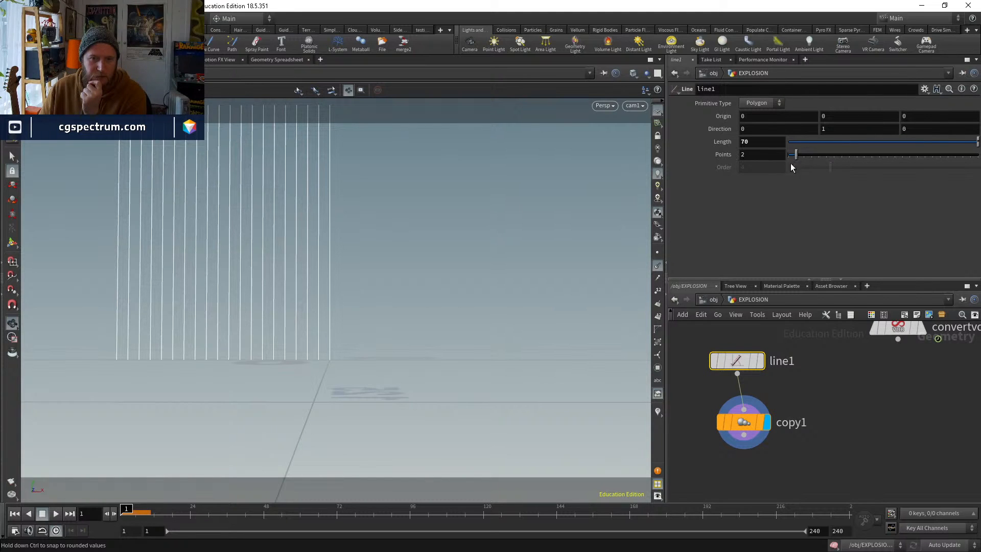
{"action": "left_click", "coordinate": [658, 252]}
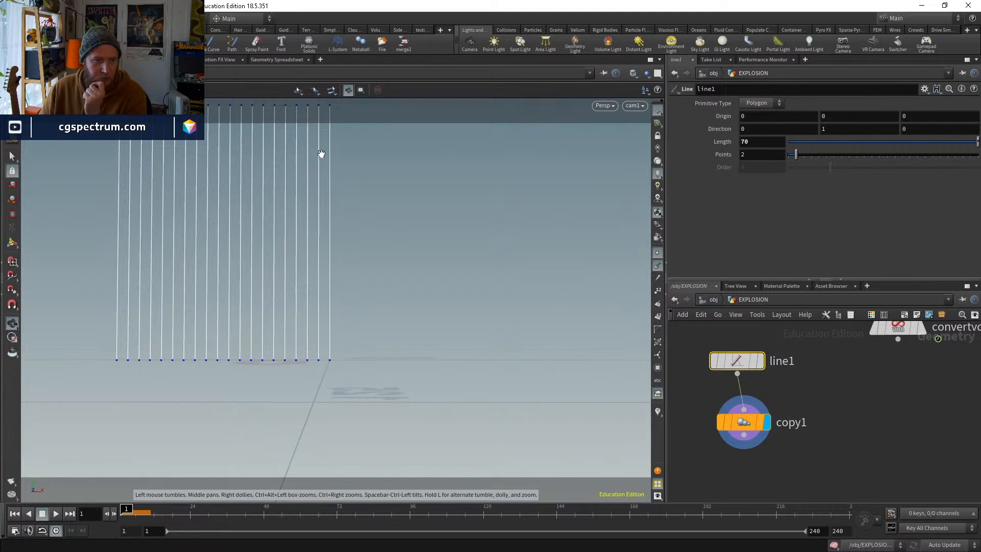
Add an Attribute VOP node below copy1 and wire the copied lines into its first input
{"action": "middle_click_drag", "start_coordinate": [769, 494], "coordinate": [755, 437]}
{"action": "key", "text": "Tab"}
{"action": "type", "text": "atw"}
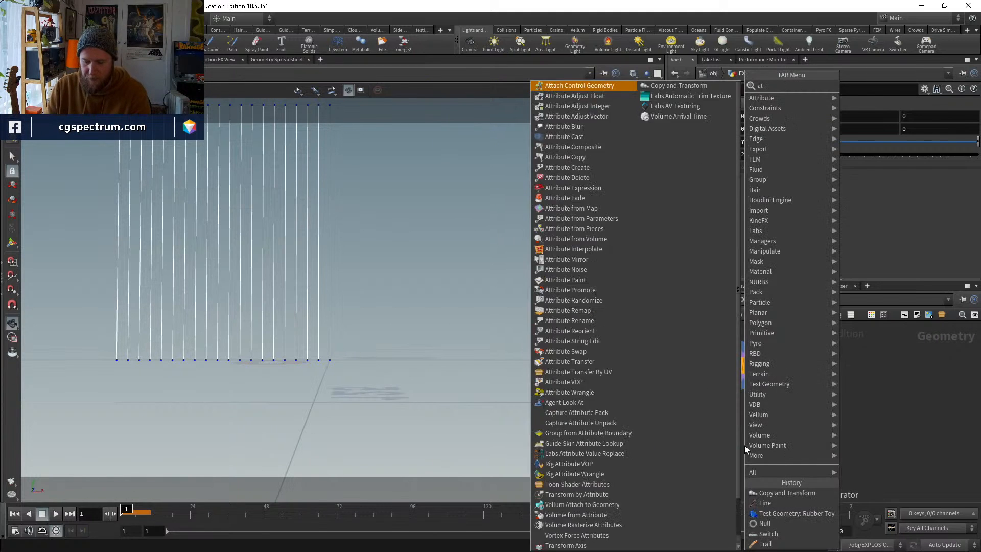
{"action": "key", "text": "Return"}
{"action": "left_click", "coordinate": [744, 446]}
{"action": "left_click", "coordinate": [730, 378]}
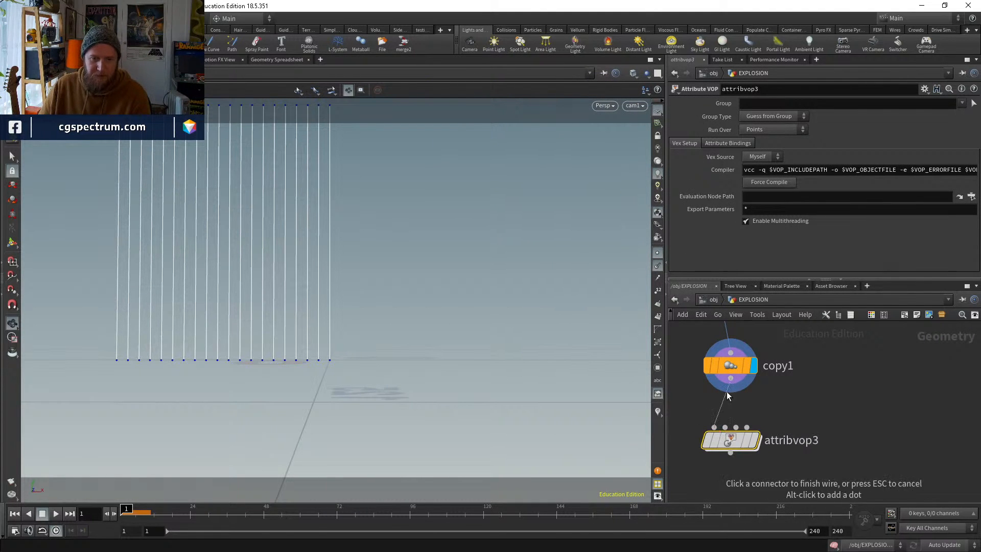
{"action": "left_click", "coordinate": [739, 449]}
Inside the Attribute VOP, add a Turbulent Noise node and connect the global P output to its position input
{"action": "double_click", "coordinate": [739, 449]}
{"action": "key", "text": "Tab"}
{"action": "type", "text": "turb"}
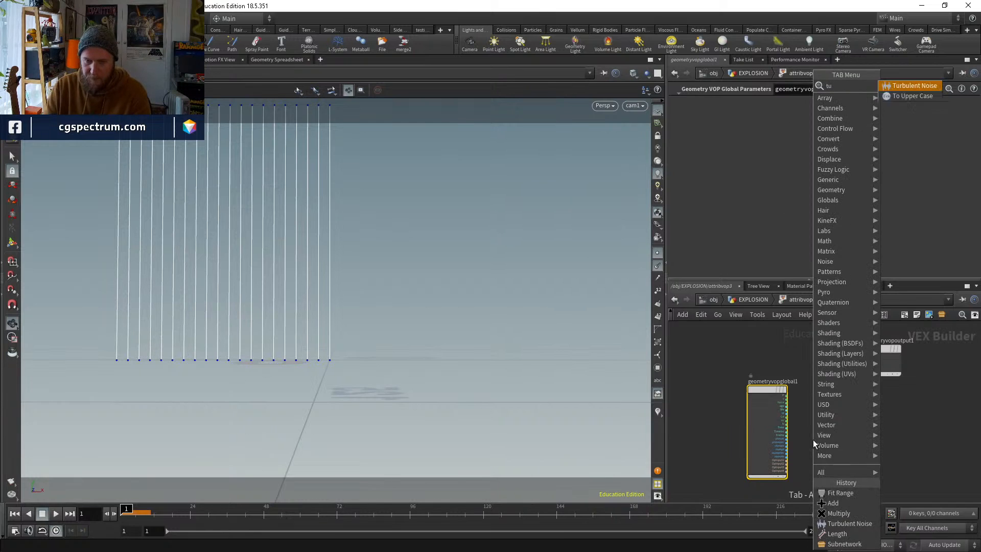
{"action": "key", "text": "Return"}
{"action": "left_click", "coordinate": [814, 439]}
{"action": "scroll", "coordinate": [813, 440], "scroll_direction": "up", "scroll_amount": 3}
{"action": "left_click", "coordinate": [794, 449]}
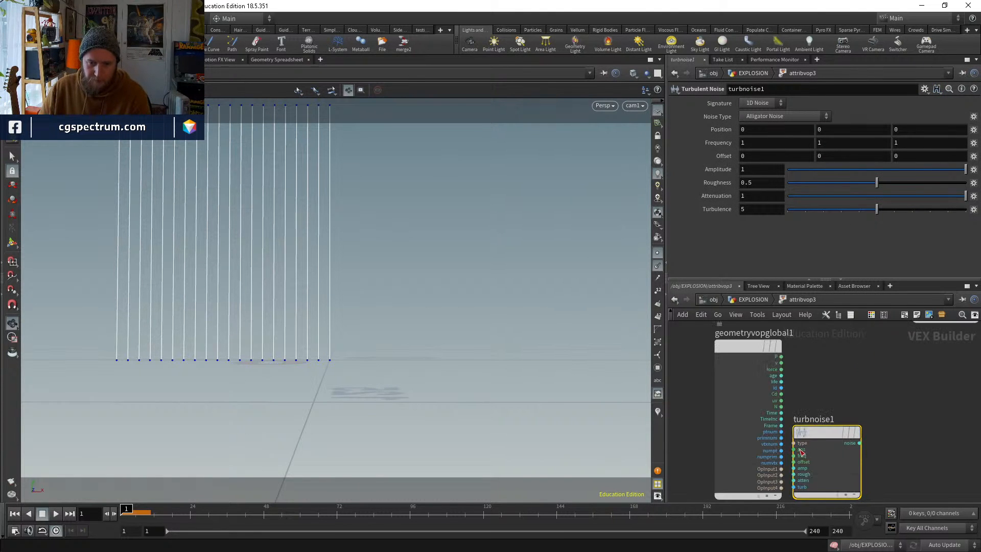
{"action": "left_click", "coordinate": [782, 356]}
{"action": "left_click_drag", "start_coordinate": [854, 428], "coordinate": [871, 424]}
Create an Add node that sums the global P with the turbulent noise and connect its sum to the output P
{"action": "middle_click_drag", "start_coordinate": [912, 406], "coordinate": [887, 452]}
{"action": "key", "text": "Tab"}
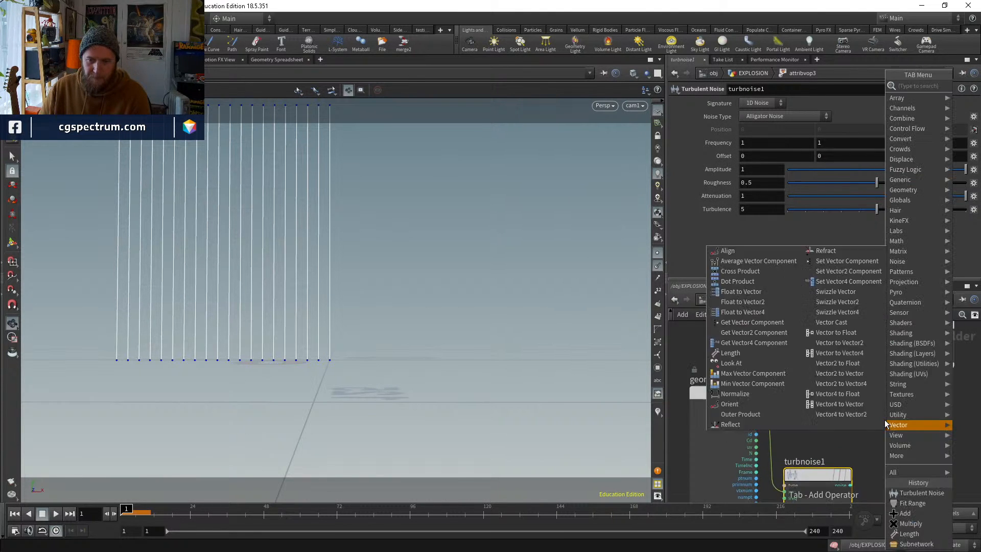
{"action": "key", "text": "Escape"}
{"action": "left_click", "coordinate": [884, 420]}
{"action": "left_click", "coordinate": [851, 430]}
{"action": "left_click", "coordinate": [757, 403]}
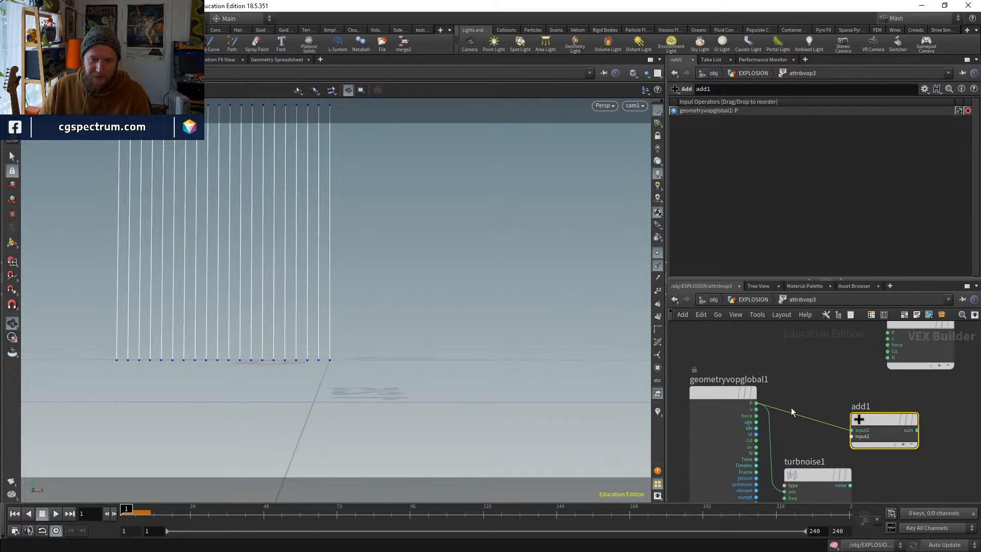
{"action": "left_click", "coordinate": [852, 436]}
{"action": "left_click", "coordinate": [850, 485]}
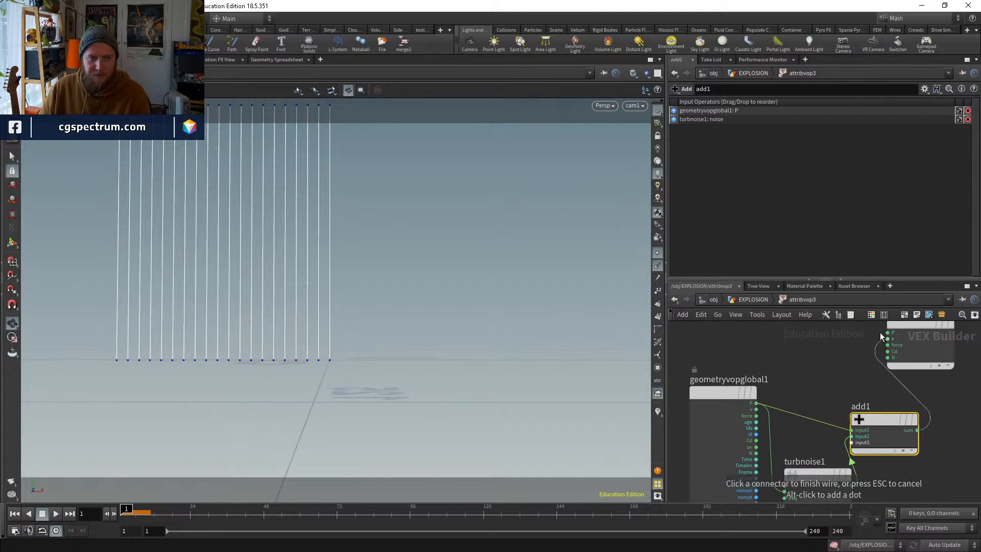
{"action": "left_click_drag", "start_coordinate": [880, 333], "coordinate": [887, 396]}
{"action": "middle_click_drag", "start_coordinate": [866, 417], "coordinate": [847, 351]}
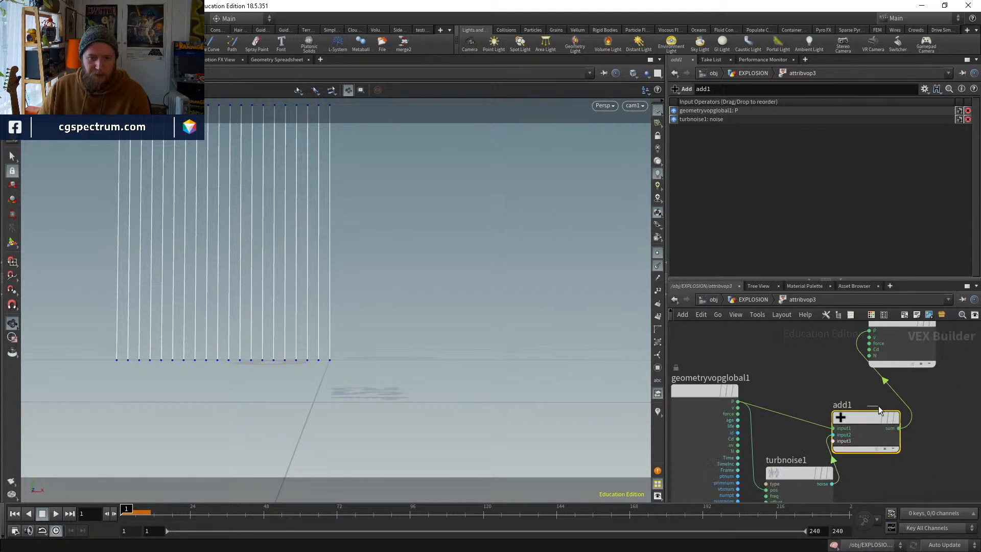
{"action": "left_click", "coordinate": [881, 407]}
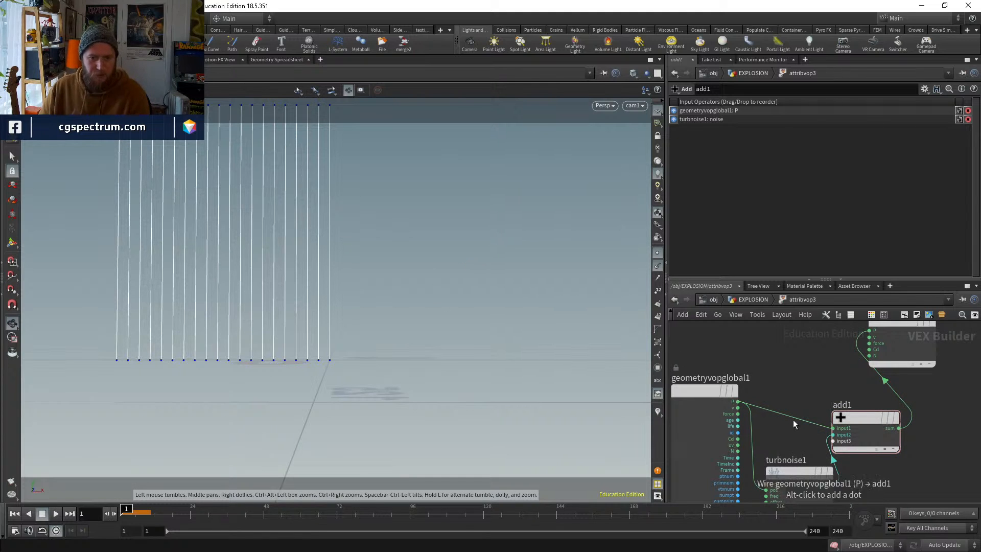
Insert a Multiply node on the wire between the Turbulent Noise output and the Add node
{"action": "middle_click_drag", "start_coordinate": [791, 479], "coordinate": [780, 425]}
{"action": "left_click", "coordinate": [779, 422]}
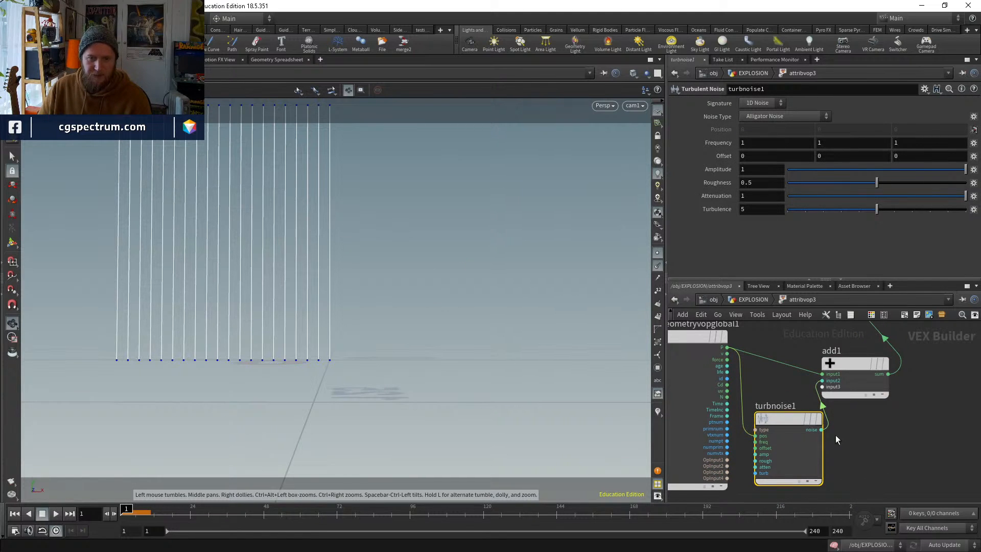
{"action": "left_click_drag", "start_coordinate": [848, 364], "coordinate": [858, 364]}
{"action": "left_click", "coordinate": [858, 364]}
{"action": "middle_click_drag", "start_coordinate": [887, 434], "coordinate": [921, 397]}
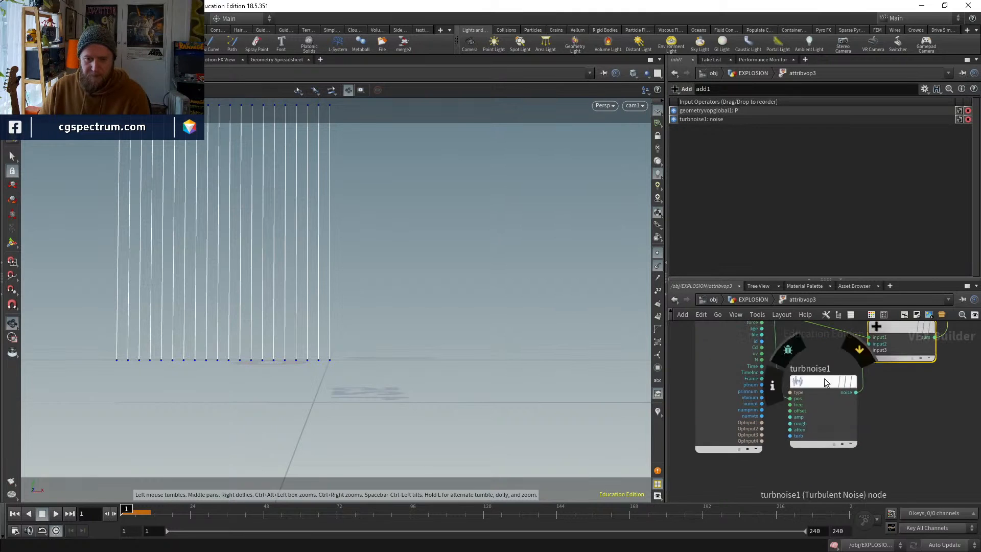
{"action": "left_click_drag", "start_coordinate": [824, 378], "coordinate": [813, 455]}
{"action": "key", "text": "Tab"}
{"action": "type", "text": "mult"}
{"action": "key", "text": "Return"}
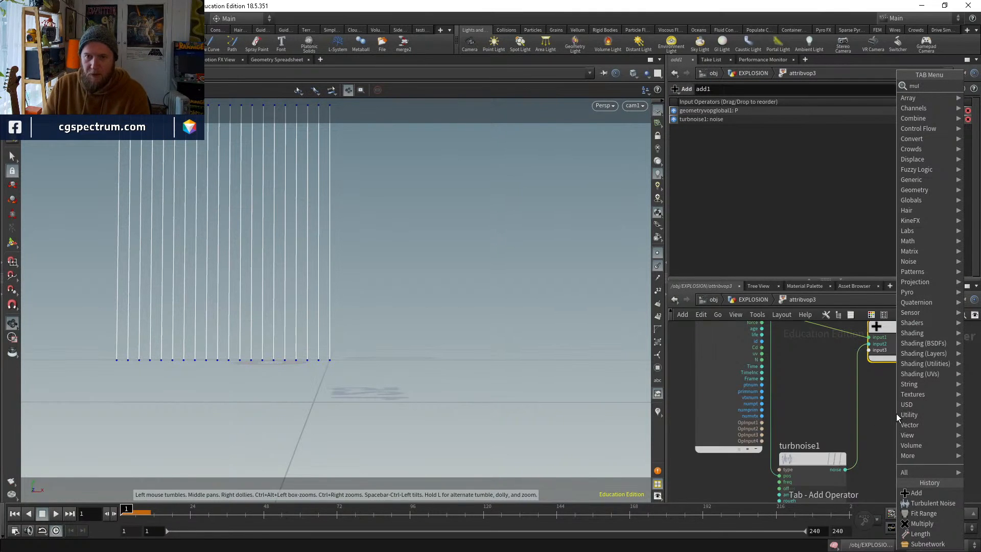
{"action": "left_click", "coordinate": [878, 412]}
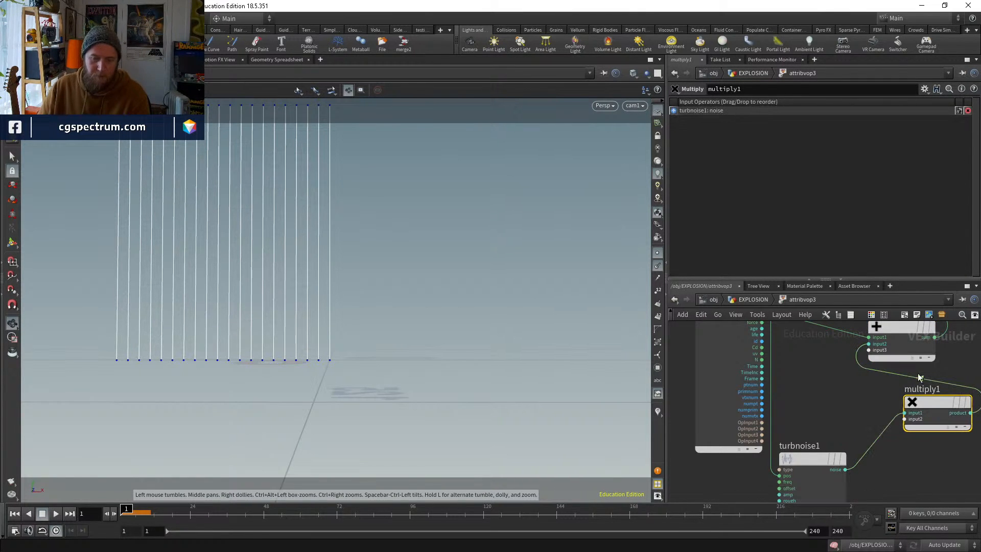
Promote the Multiply node's second input to a parameter exposed on the Attribute VOP
{"action": "scroll", "coordinate": [902, 427], "scroll_direction": "up", "scroll_amount": 2}
{"action": "middle_click", "coordinate": [905, 416]}
{"action": "left_click", "coordinate": [921, 379]}
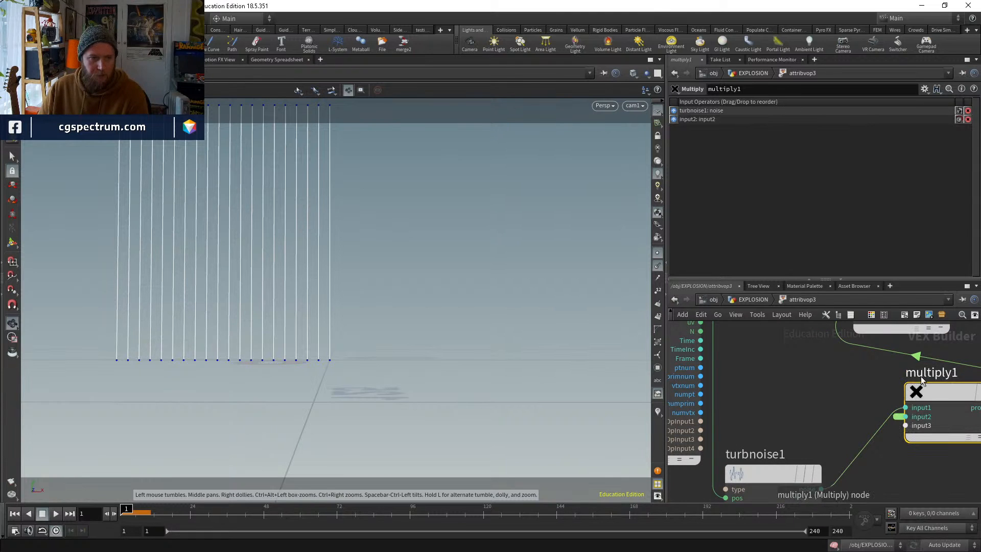
{"action": "left_click_drag", "start_coordinate": [949, 392], "coordinate": [931, 398]}
Return to the EXPLOSION network, display attribvop3, and set its Input Number 2 noise multiplier to 5
{"action": "left_click", "coordinate": [756, 300]}
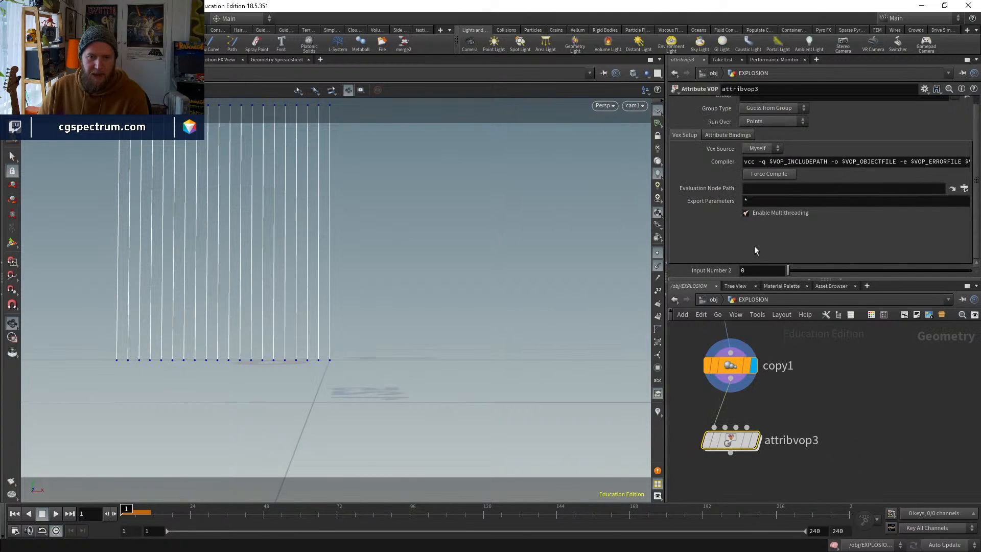
{"action": "middle_click_drag", "start_coordinate": [742, 270], "coordinate": [750, 276]}
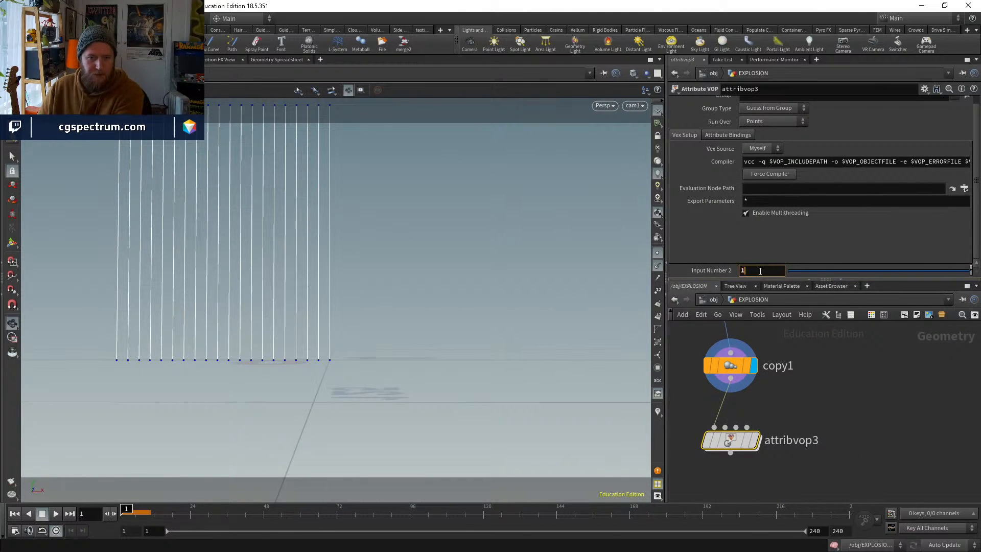
{"action": "left_click", "coordinate": [756, 440]}
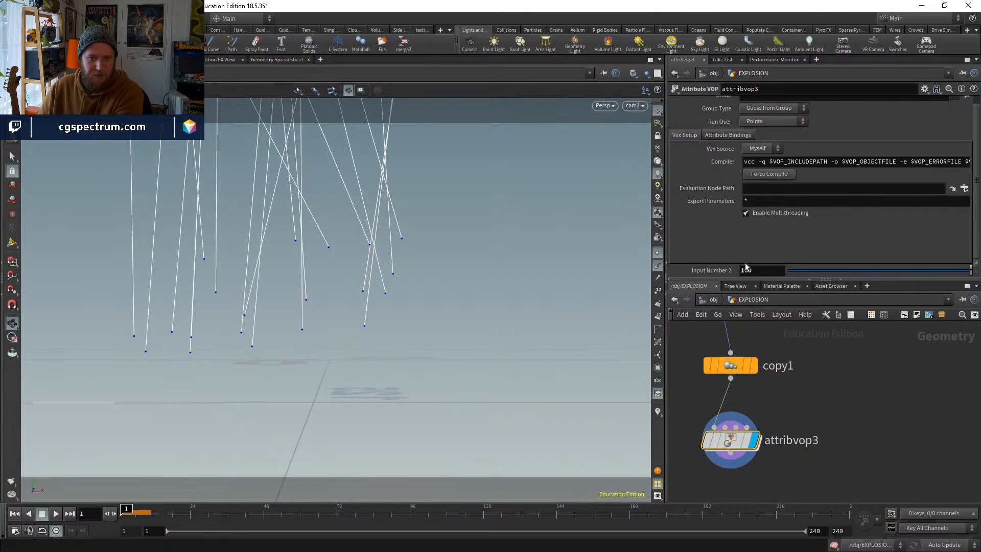
{"action": "key", "text": "Return"}
{"action": "left_click", "coordinate": [760, 271]}
{"action": "key", "text": "BackSpace"}
{"action": "type", "text": "5"}
{"action": "key", "text": "Return"}
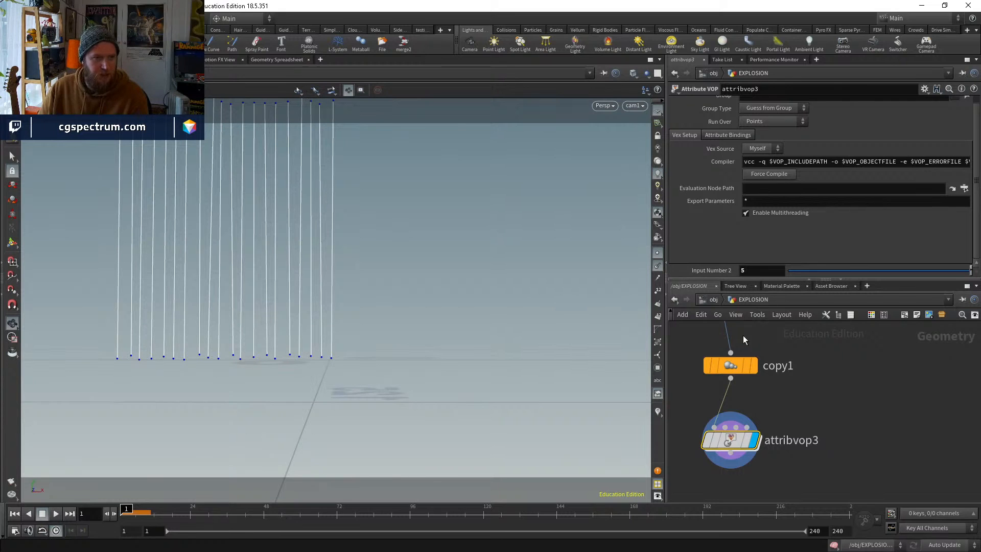
Inside attribvop3, lower the Turbulent Noise frequency uniformly on all three axes to about -0.2
{"action": "double_click", "coordinate": [731, 440]}
{"action": "middle_click_drag", "start_coordinate": [762, 484], "coordinate": [762, 418]}
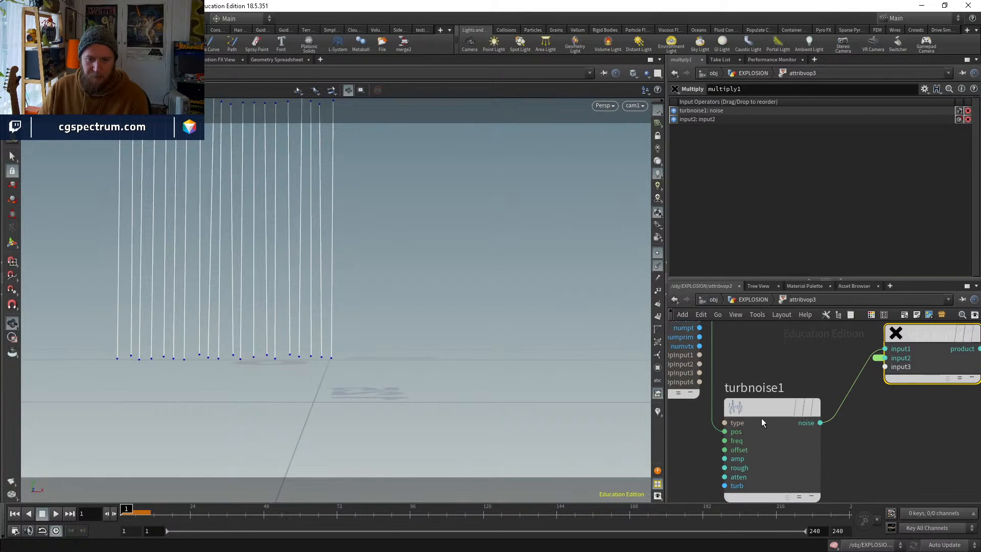
{"action": "left_click", "coordinate": [761, 422]}
{"action": "middle_click_drag", "start_coordinate": [715, 143], "coordinate": [751, 142]}
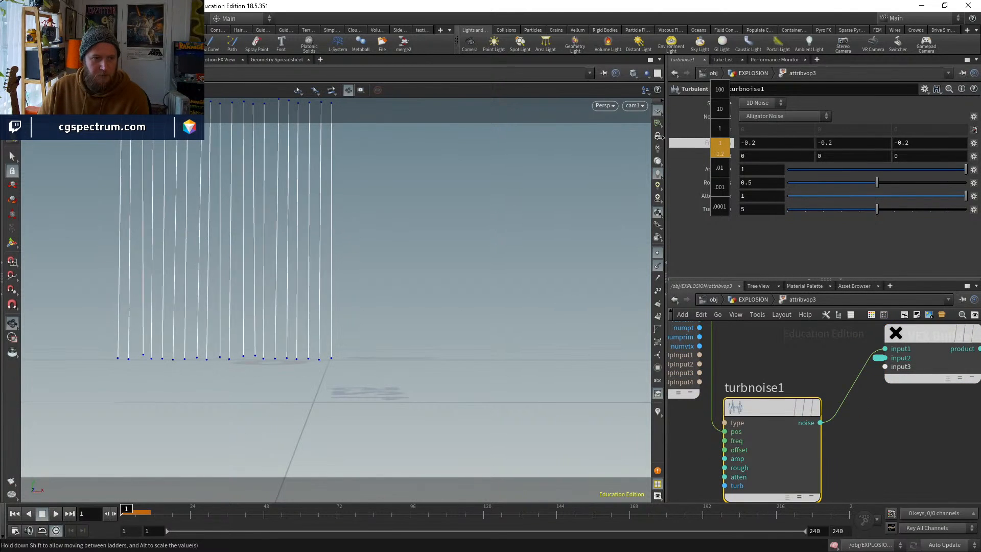
Set turbnoise1 to Original Perlin Noise with a frequency of 0.09 on all axes, amplitude 2.4 and roughness 0.6
{"action": "middle_click_drag", "start_coordinate": [660, 137], "coordinate": [649, 138]}
{"action": "middle_click_drag", "start_coordinate": [724, 146], "coordinate": [630, 157]}
{"action": "left_click", "coordinate": [787, 116]}
{"action": "left_click", "coordinate": [776, 135]}
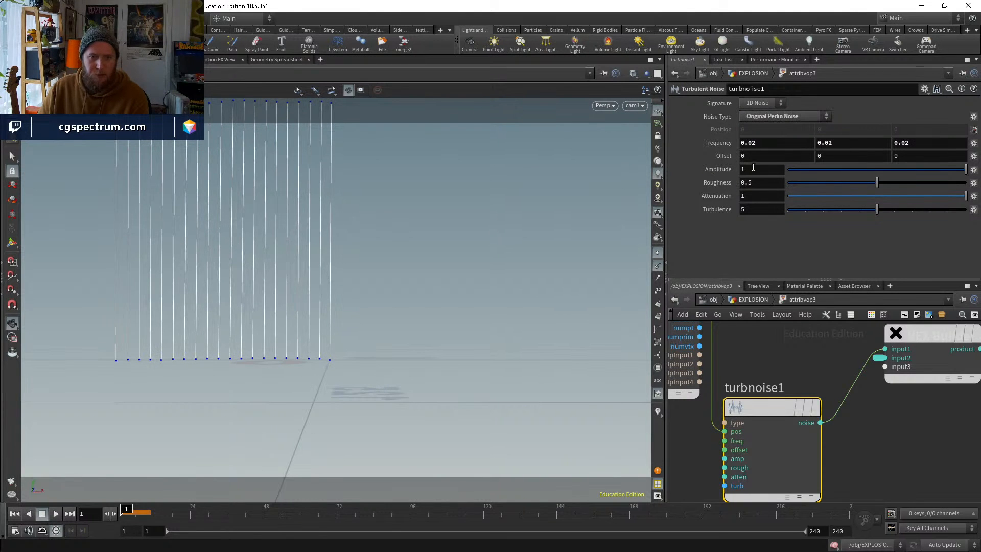
{"action": "mouse_move", "coordinate": [754, 168]}
{"action": "middle_mouse_down"}
{"action": "mouse_move", "coordinate": [797, 169]}
{"action": "mouse_move", "coordinate": [796, 178]}
{"action": "mouse_move", "coordinate": [766, 183]}
{"action": "middle_mouse_up"}
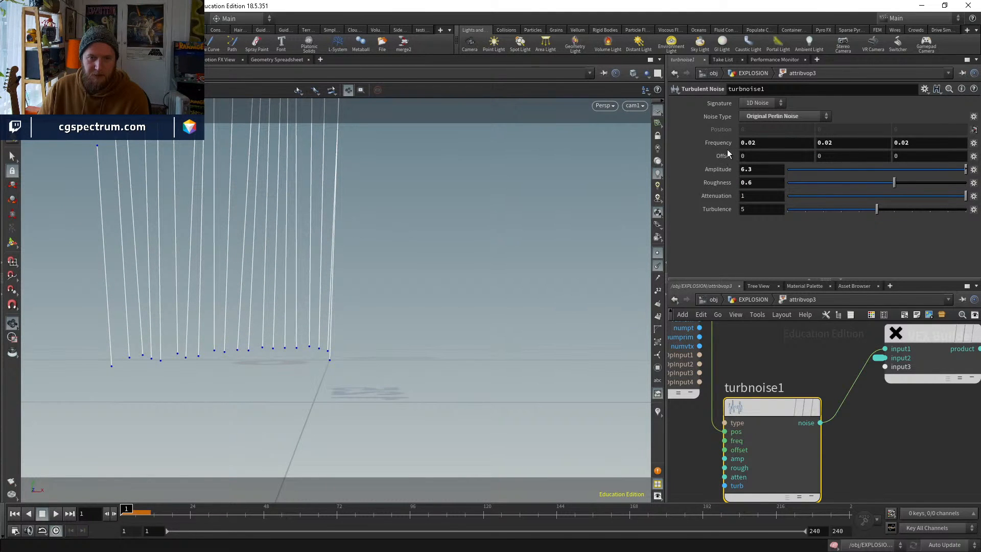
{"action": "middle_click_drag", "start_coordinate": [715, 144], "coordinate": [588, 158]}
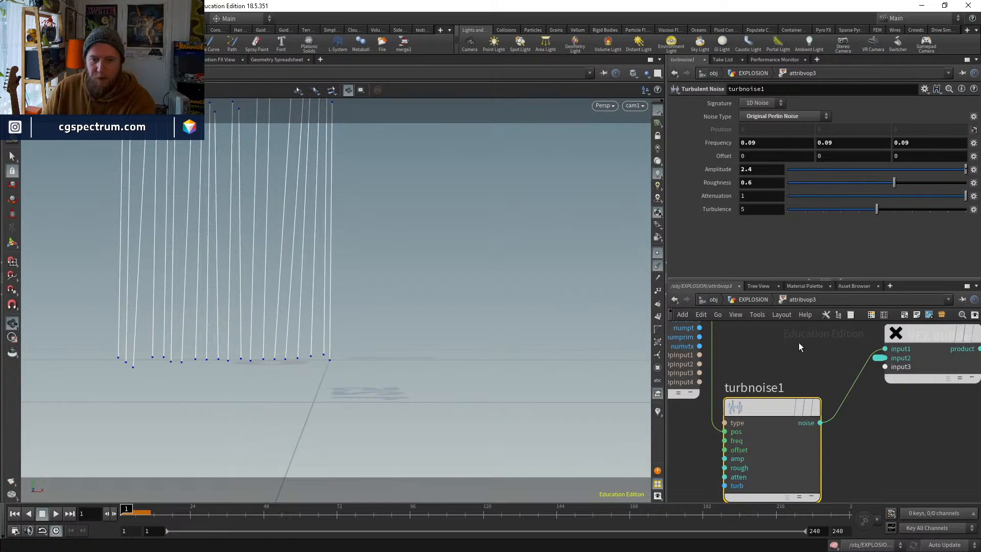
Return to the EXPLOSION network, add and display a Resample node after attribvop3, and set its segment length to 0.74
{"action": "middle_click_drag", "start_coordinate": [799, 342], "coordinate": [766, 332]}
{"action": "key", "text": "u"}
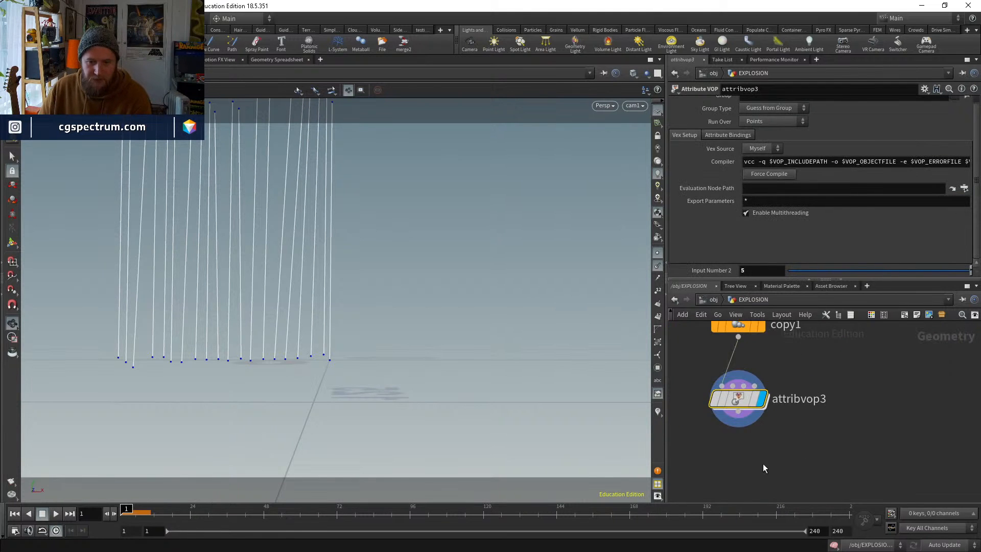
{"action": "key", "text": "Tab"}
{"action": "type", "text": "res"}
{"action": "key", "text": "Return"}
{"action": "left_click", "coordinate": [754, 464]}
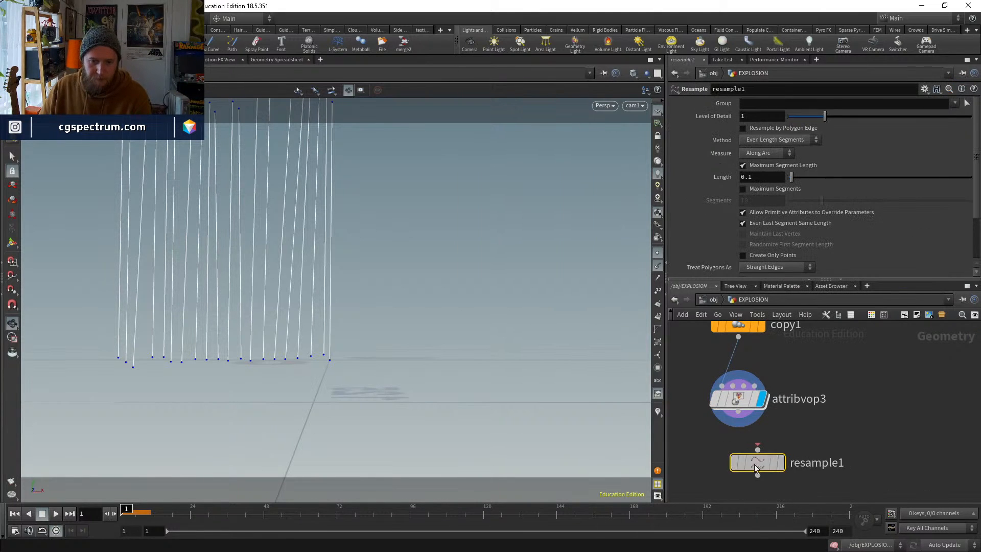
{"action": "left_click", "coordinate": [763, 439]}
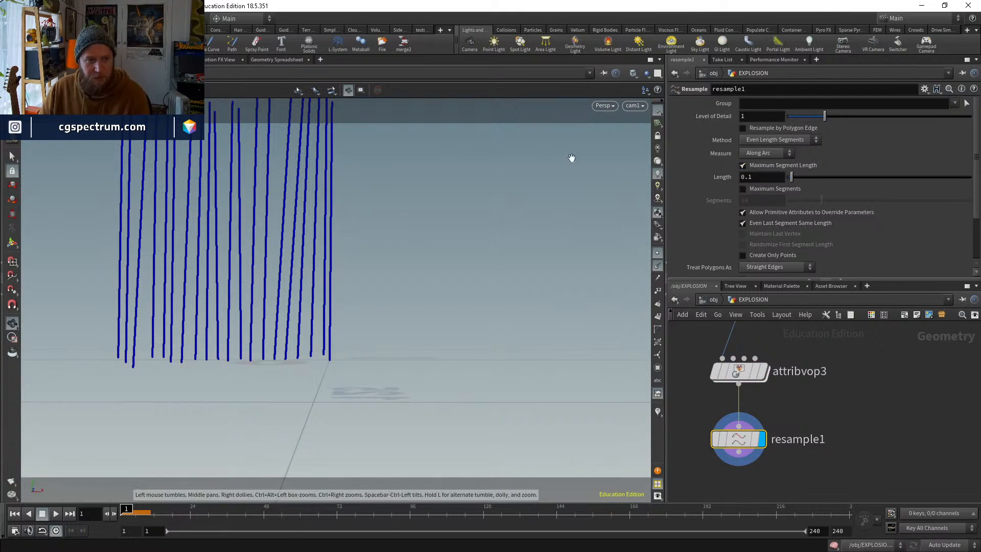
{"action": "left_click_drag", "start_coordinate": [791, 178], "coordinate": [814, 177]}
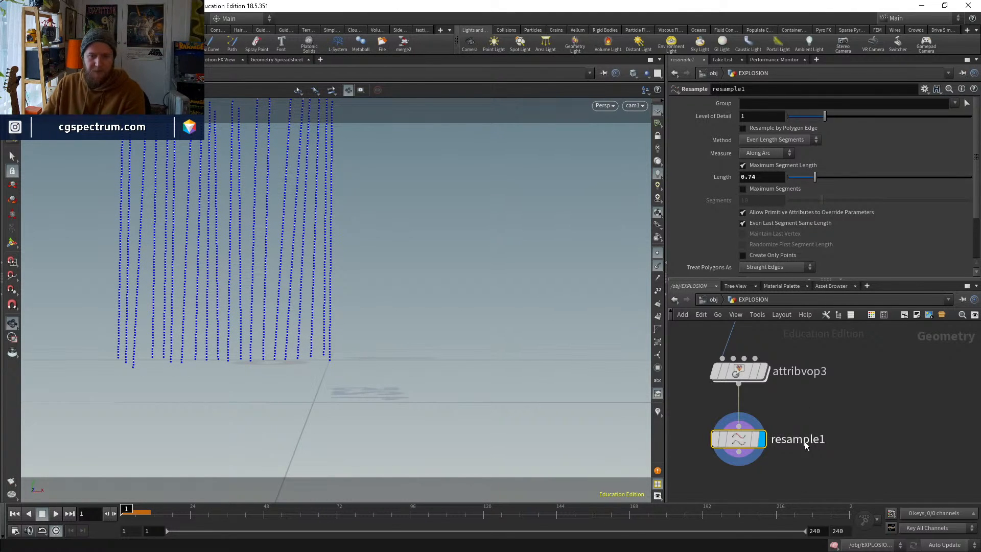
Add an Attribute Wrangle below resample1 and wire resample1 into its first input
{"action": "middle_click_drag", "start_coordinate": [806, 446], "coordinate": [794, 376]}
{"action": "scroll", "coordinate": [791, 438], "scroll_direction": "up", "scroll_amount": 1}
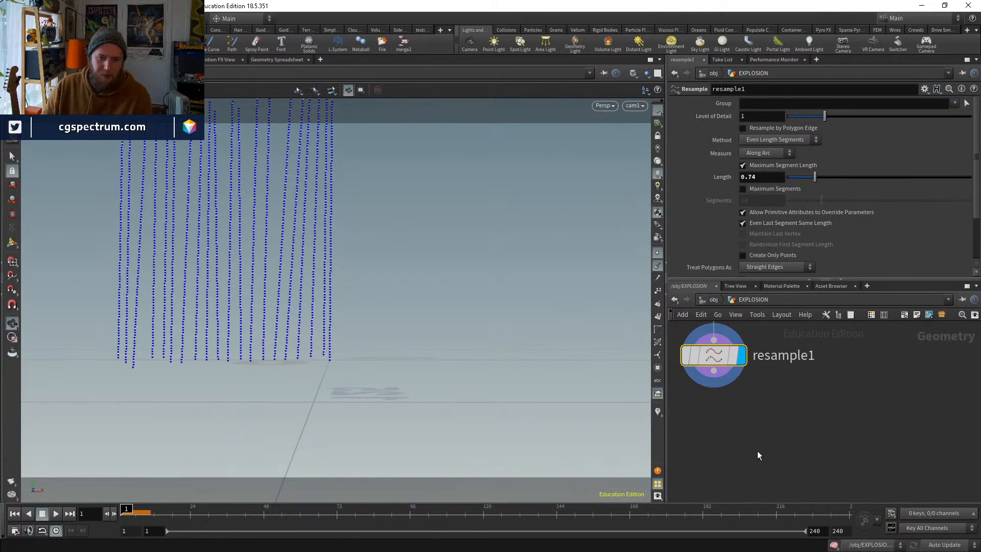
{"action": "scroll", "coordinate": [757, 450], "scroll_direction": "down", "scroll_amount": 2}
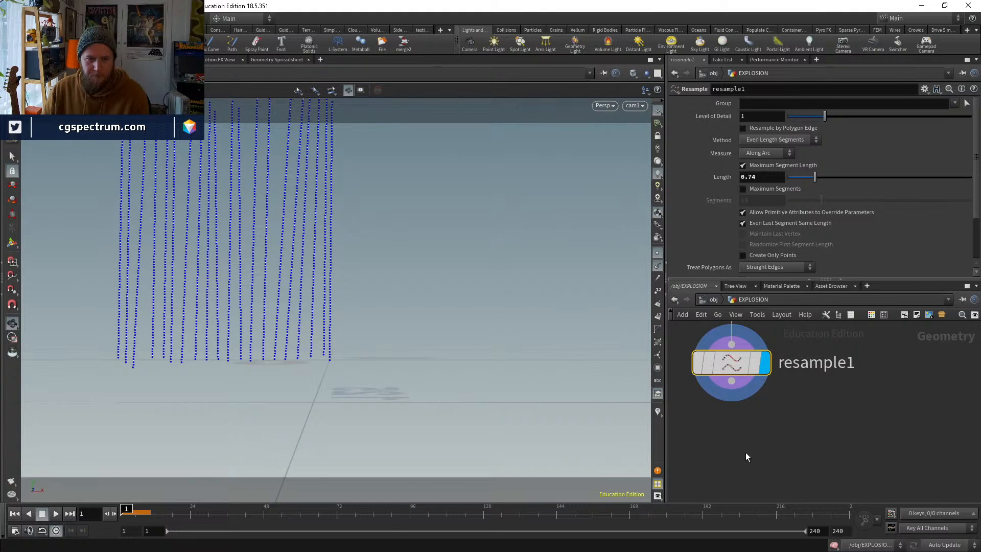
{"action": "scroll", "coordinate": [746, 453], "scroll_direction": "up", "scroll_amount": 2}
{"action": "key", "text": "Tab"}
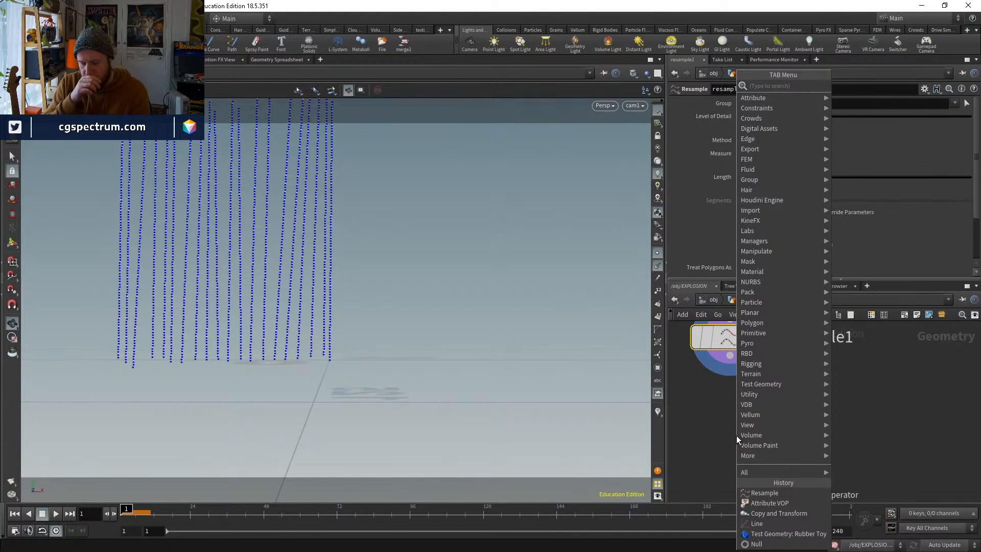
{"action": "type", "text": "atw"}
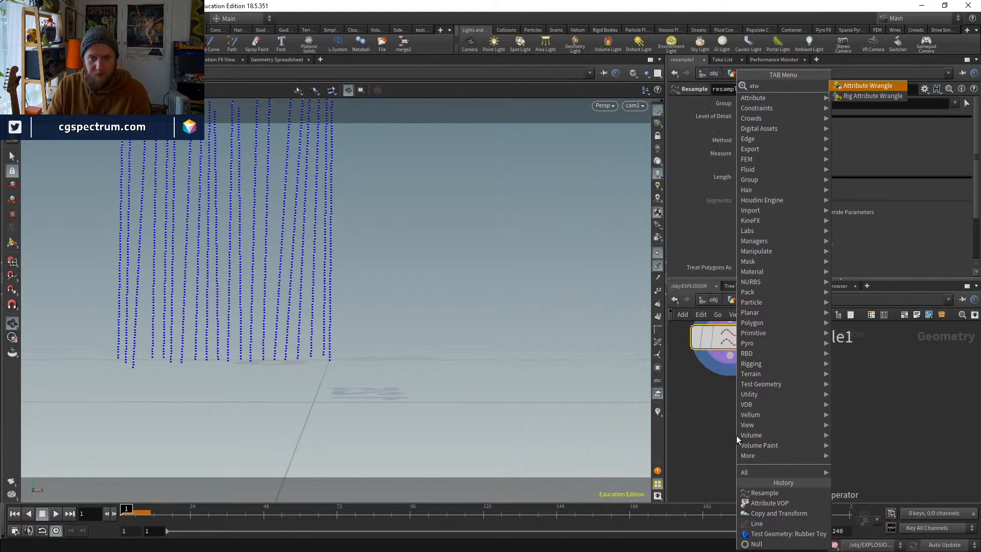
{"action": "key", "text": "Return"}
{"action": "left_click", "coordinate": [730, 434]}
{"action": "left_click_drag", "start_coordinate": [716, 416], "coordinate": [724, 369]}
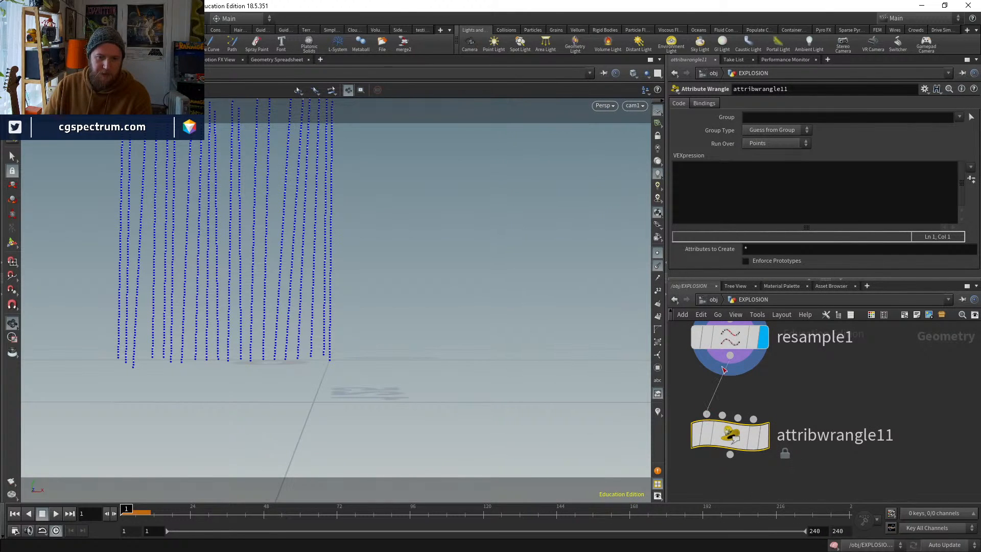
{"action": "left_click", "coordinate": [765, 433]}
{"action": "left_click", "coordinate": [738, 198]}
{"action": "type", "text": "@density=1;"}
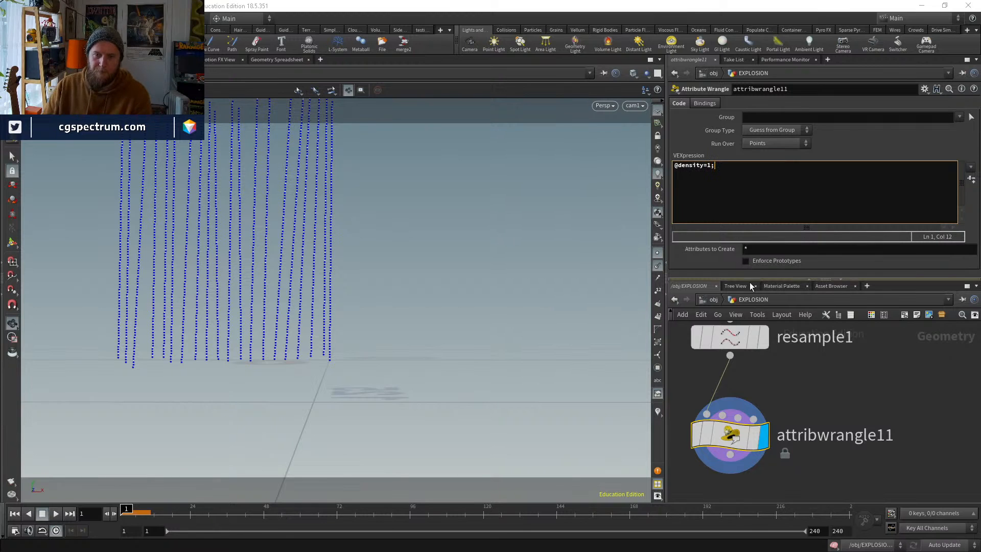
Add a Volume Rasterize Attributes node after attribwrangle11 and display it
{"action": "key", "text": "Tab"}
{"action": "type", "text": "volumerast"}
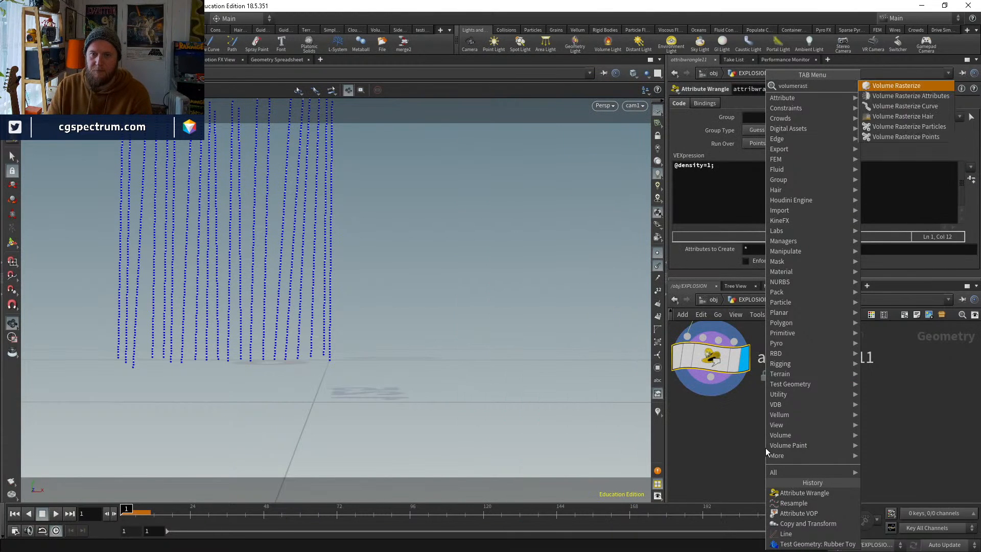
{"action": "key", "text": "Down"}
{"action": "key", "text": "Return"}
{"action": "left_click", "coordinate": [766, 447]}
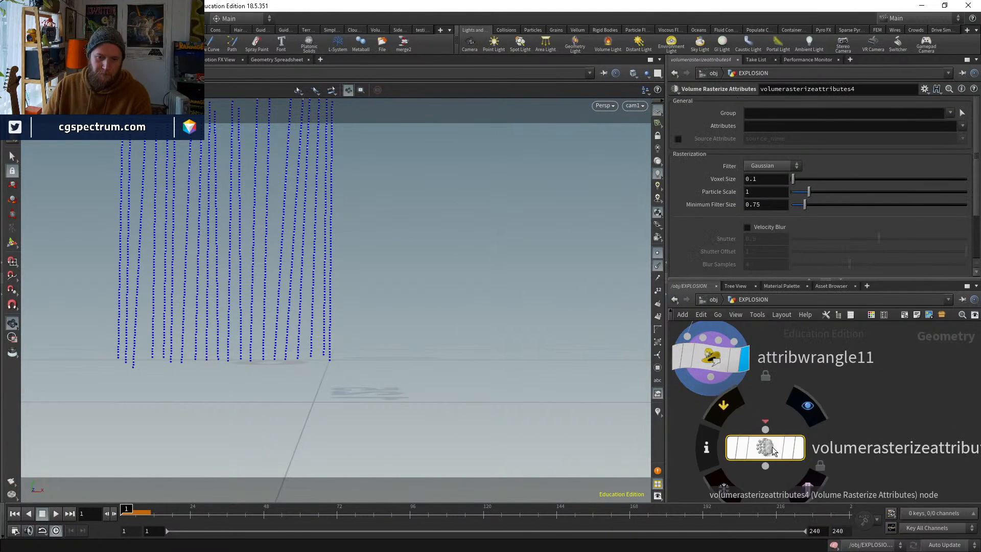
{"action": "left_click", "coordinate": [747, 429]}
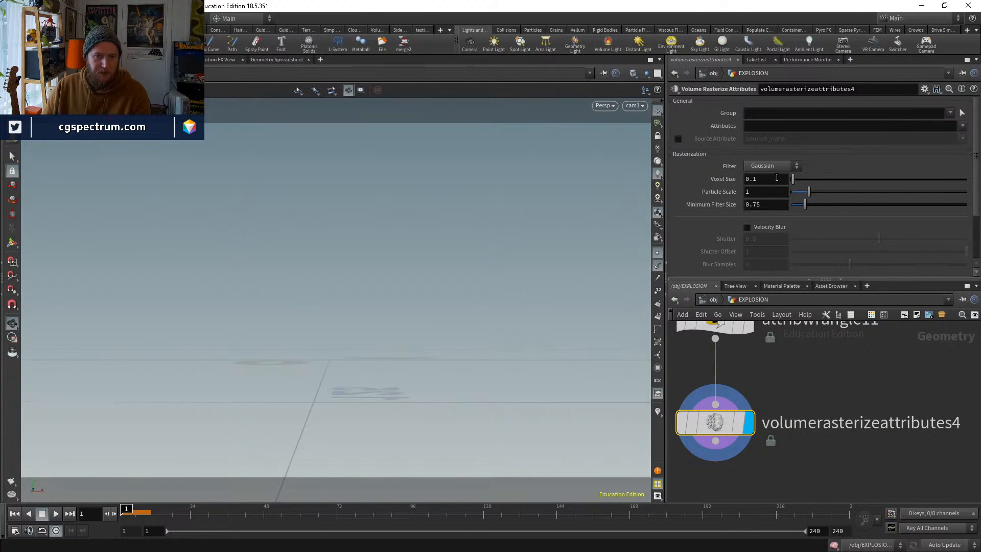
Rasterize the density attribute in the Volume Rasterize Attributes node
{"action": "left_click", "coordinate": [784, 126]}
{"action": "type", "text": "de"}
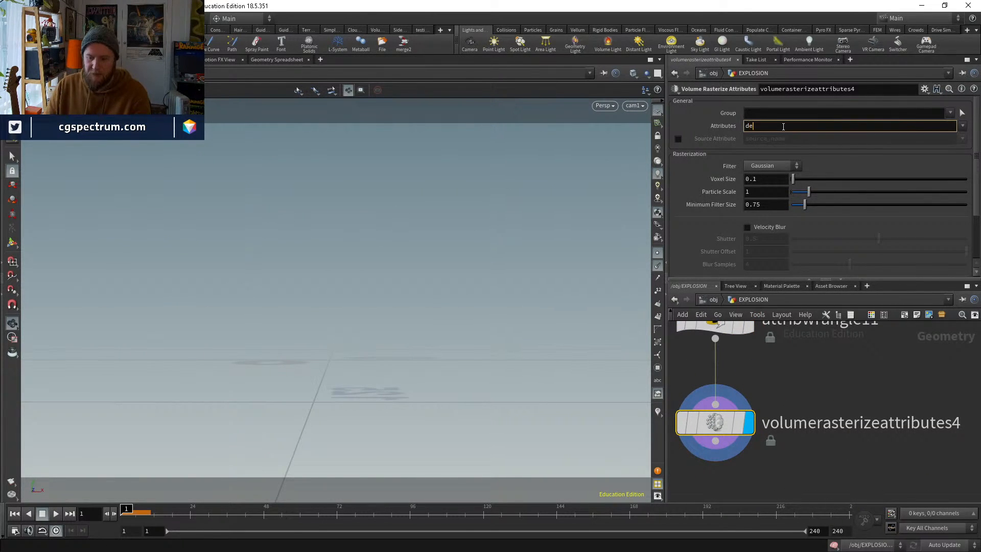
{"action": "type", "text": "nsity"}
{"action": "key", "text": "Return"}
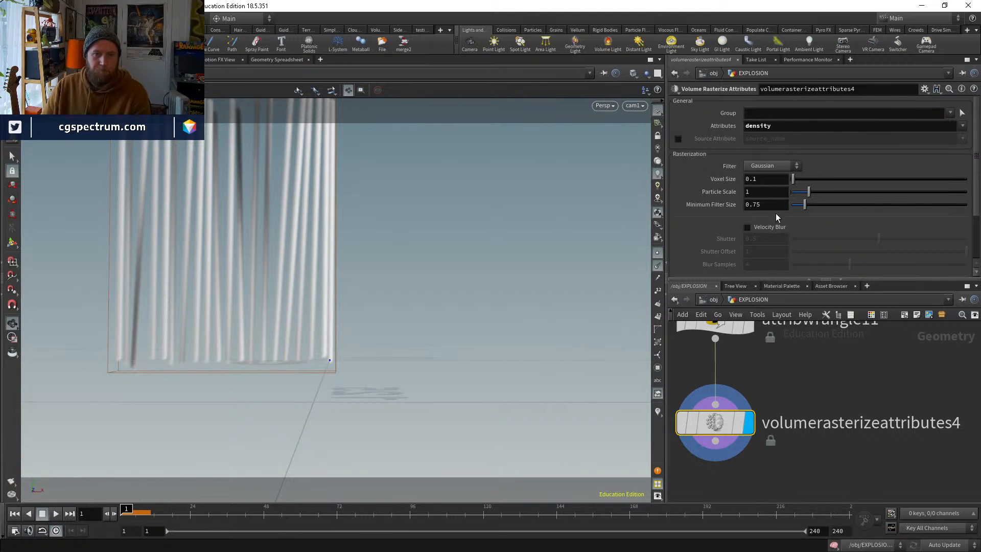
Set the volume rasterization's particle scale to 0.3 and its voxel size to 0.05
{"action": "type", "text": ".2"}
{"action": "key", "text": "Return"}
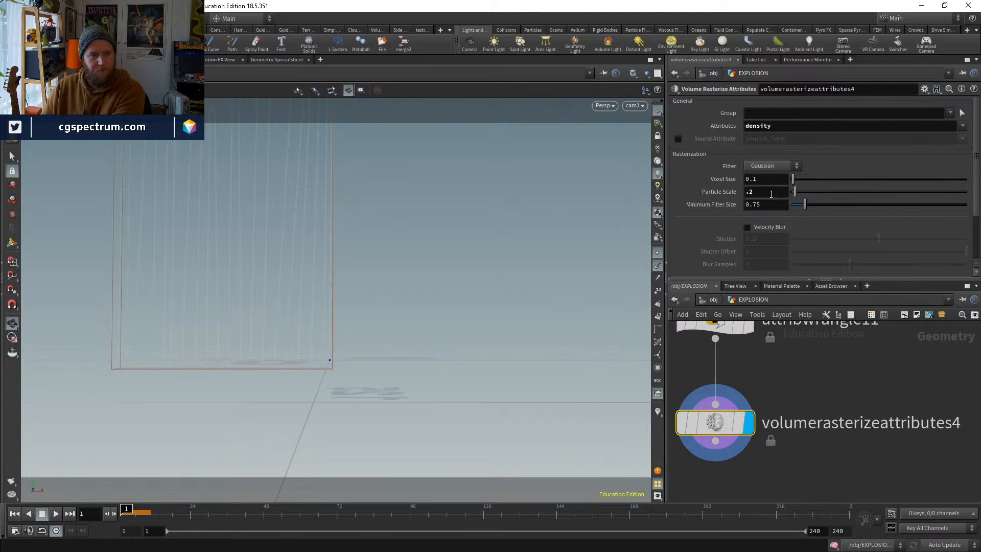
{"action": "double_click", "coordinate": [755, 191]}
{"action": "type", "text": ".3"}
{"action": "key", "text": "Return"}
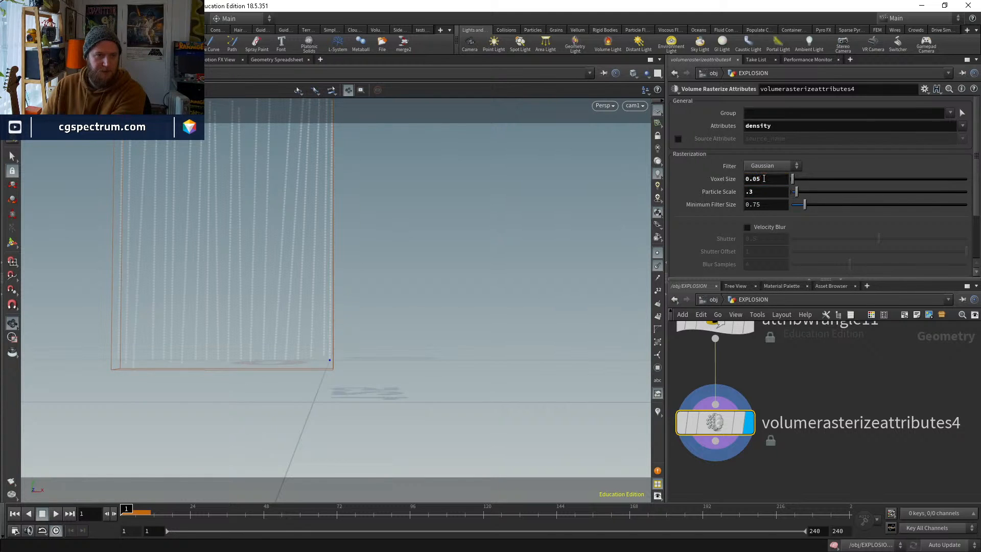
Try a voxel size of 0.01 on the rasterized volume, inspect the node's information, and return the size to 0.05
{"action": "middle_click", "coordinate": [725, 421]}
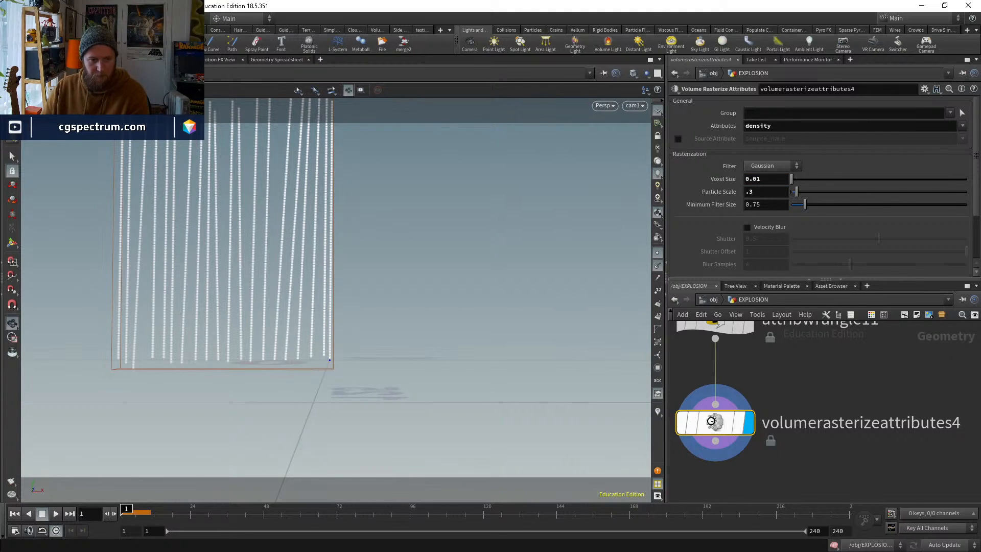
{"action": "middle_click", "coordinate": [715, 425]}
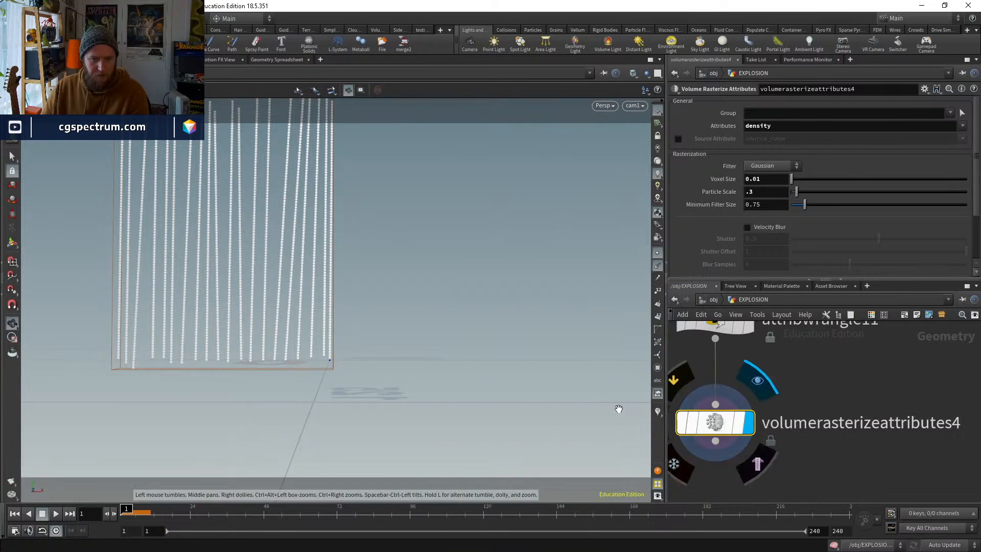
{"action": "left_click", "coordinate": [768, 178]}
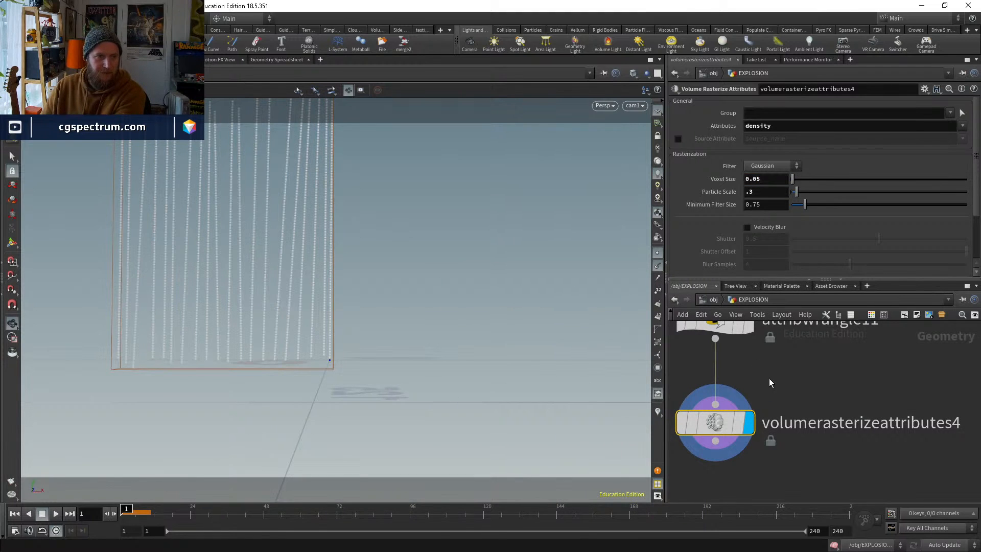
Inspect the rasterized volume's node information, and set resample1's segment length to 0.2
{"action": "middle_click", "coordinate": [715, 422]}
{"action": "middle_click_drag", "start_coordinate": [714, 375], "coordinate": [715, 500]}
{"action": "left_click", "coordinate": [717, 352]}
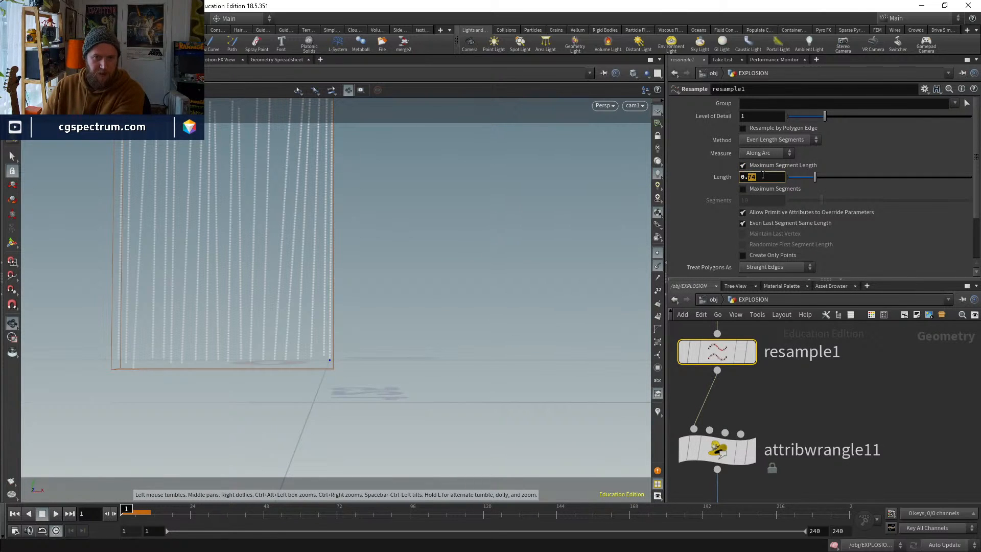
{"action": "type", "text": "2"}
{"action": "key", "text": "Return"}
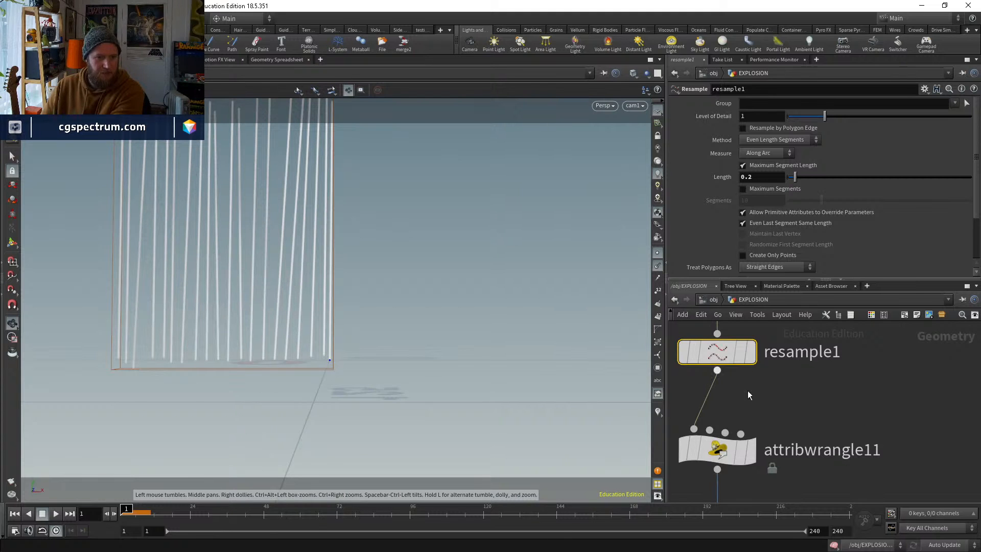
Move the node below resample1 down to make room, and display resample1's output
{"action": "middle_click_drag", "start_coordinate": [800, 425], "coordinate": [790, 313]}
{"action": "middle_click_drag", "start_coordinate": [828, 438], "coordinate": [843, 412]}
{"action": "middle_click_drag", "start_coordinate": [802, 370], "coordinate": [788, 456]}
{"action": "scroll", "coordinate": [788, 456], "scroll_direction": "down", "scroll_amount": 2}
{"action": "left_click_drag", "start_coordinate": [748, 429], "coordinate": [747, 448]}
{"action": "left_click", "coordinate": [752, 351]}
{"action": "middle_click_drag", "start_coordinate": [761, 358], "coordinate": [765, 464]}
Duplicate attribvop3, insert the copy between resample1 and the attribute wrangle, and display it
{"action": "left_click", "coordinate": [735, 391]}
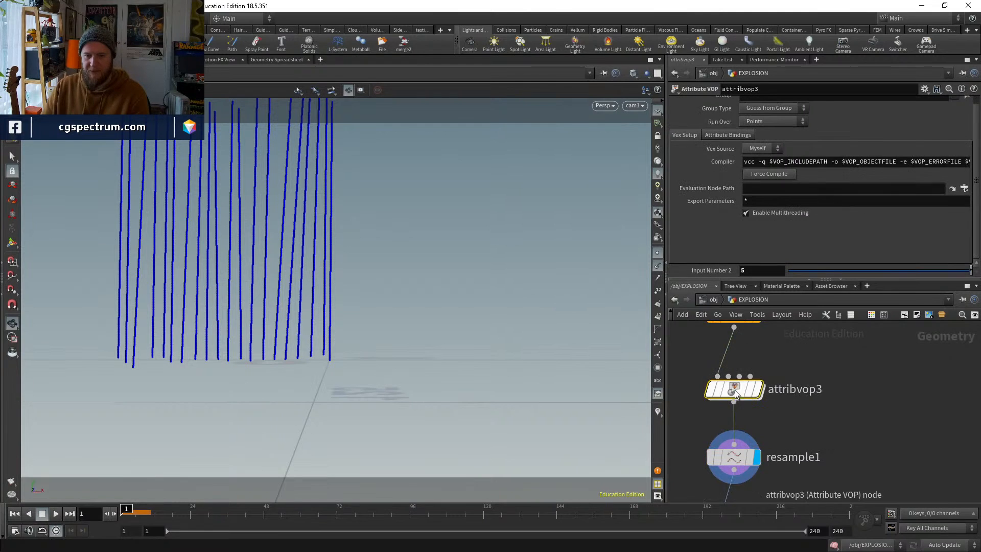
{"action": "key", "text": "ctrl+c"}
{"action": "middle_click_drag", "start_coordinate": [823, 447], "coordinate": [826, 421]}
{"action": "key", "text": "ctrl+v"}
{"action": "left_click_drag", "start_coordinate": [783, 424], "coordinate": [732, 434]}
{"action": "left_click", "coordinate": [749, 437]}
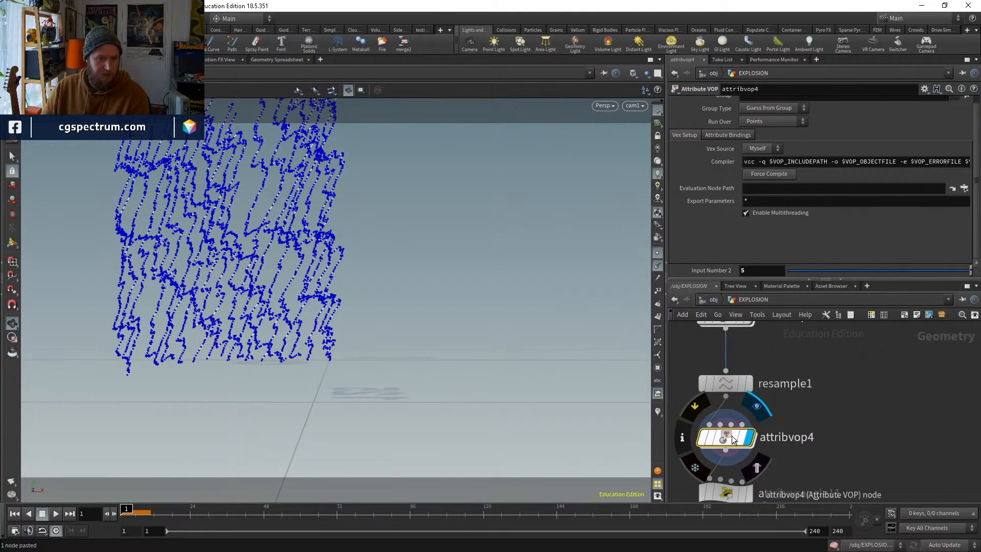
Hide the points in the viewport and move resample1 slightly up toward attribvop3
{"action": "left_click", "coordinate": [658, 255]}
{"action": "middle_click_drag", "start_coordinate": [720, 375], "coordinate": [718, 413]}
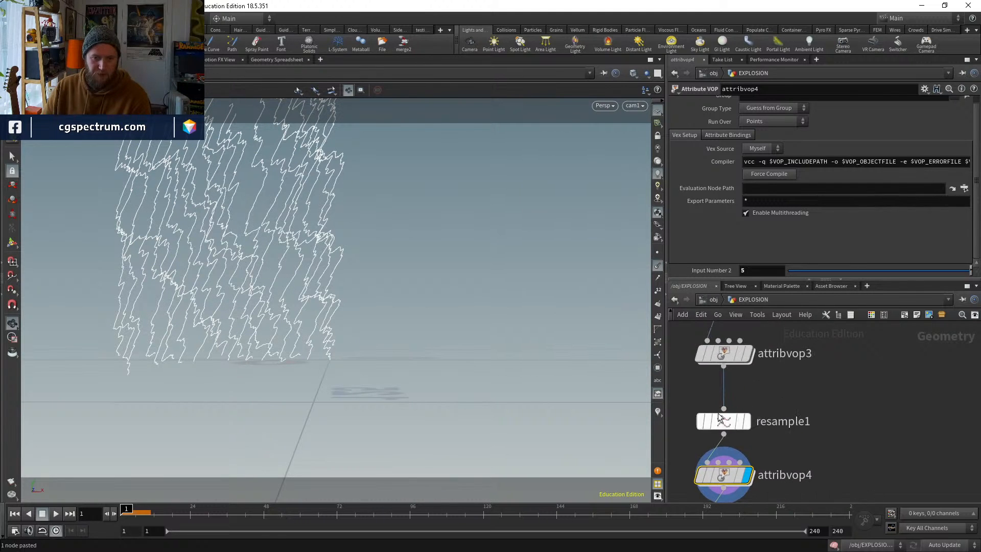
{"action": "left_click", "coordinate": [700, 410]}
{"action": "left_click", "coordinate": [701, 410]}
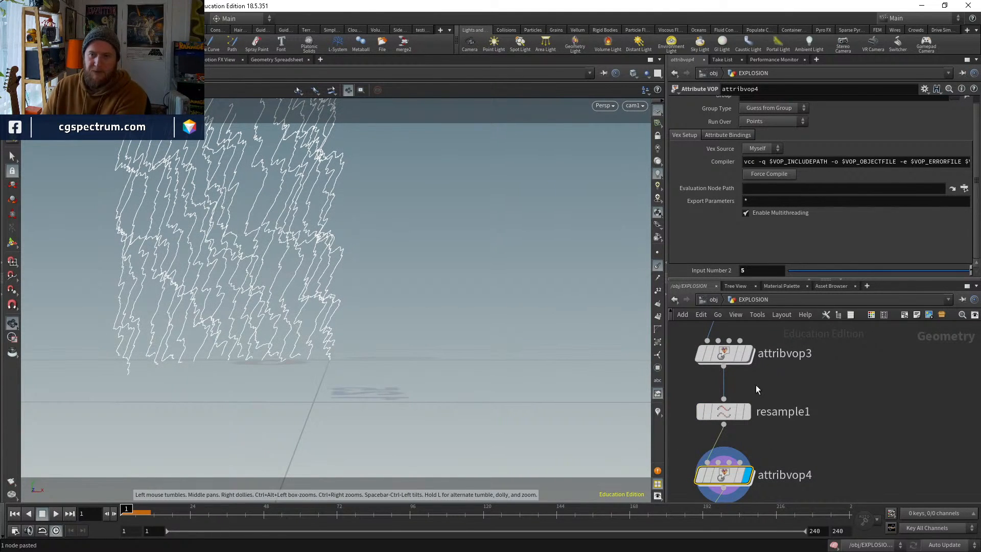
Open attribvop4's inner network, select its turbulent noise node, and switch the noise signature to 3D Noise
{"action": "middle_click_drag", "start_coordinate": [755, 384], "coordinate": [745, 345]}
{"action": "double_click", "coordinate": [714, 423]}
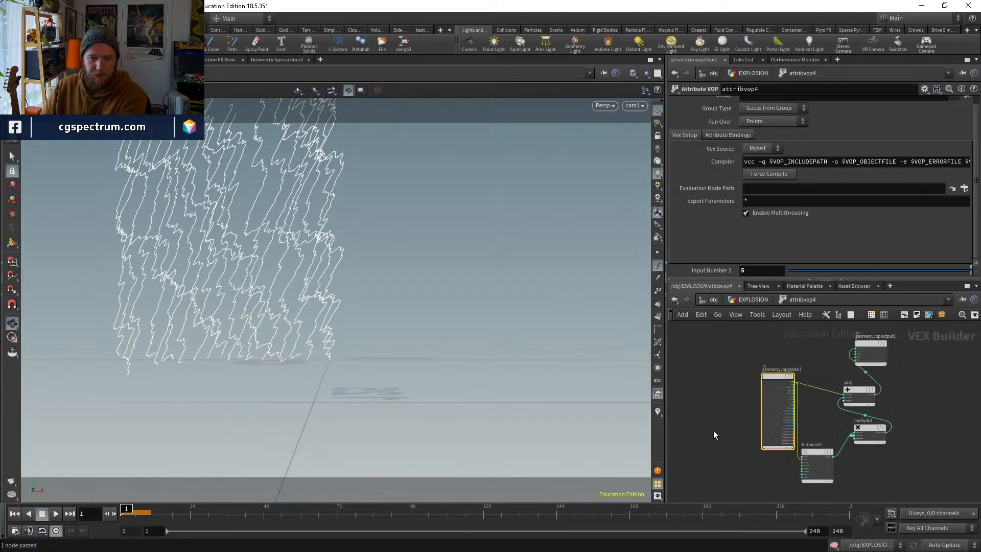
{"action": "left_click", "coordinate": [816, 452]}
{"action": "middle_click_drag", "start_coordinate": [847, 414], "coordinate": [771, 448]}
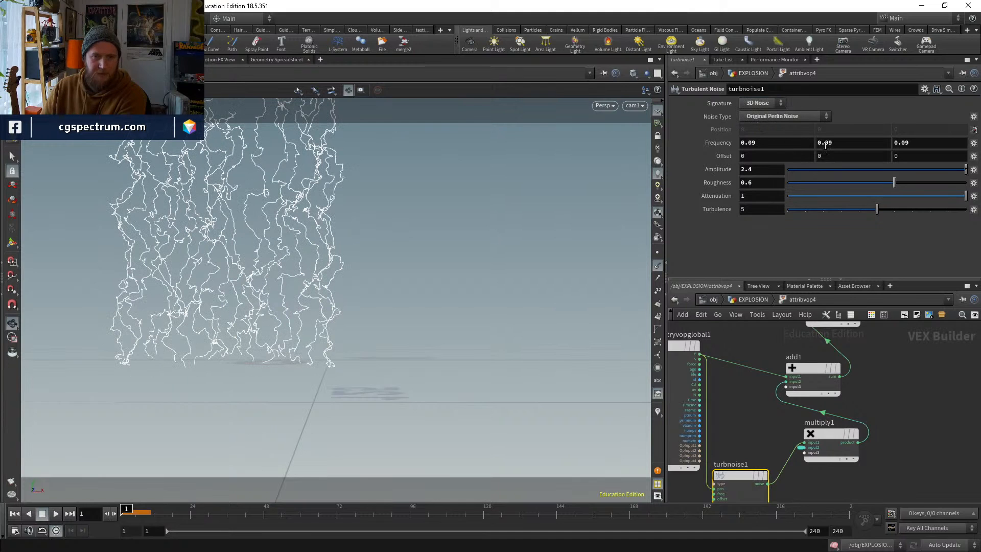
Set the 3D turbulent noise to amplitude 0.564, roughness 0.281 and frequency 0.092 on all axes
{"action": "left_click_drag", "start_coordinate": [902, 176], "coordinate": [932, 167]}
{"action": "middle_click_drag", "start_coordinate": [714, 140], "coordinate": [521, 162]}
{"action": "left_click_drag", "start_coordinate": [893, 183], "coordinate": [836, 183]}
{"action": "middle_click_drag", "start_coordinate": [715, 142], "coordinate": [749, 169]}
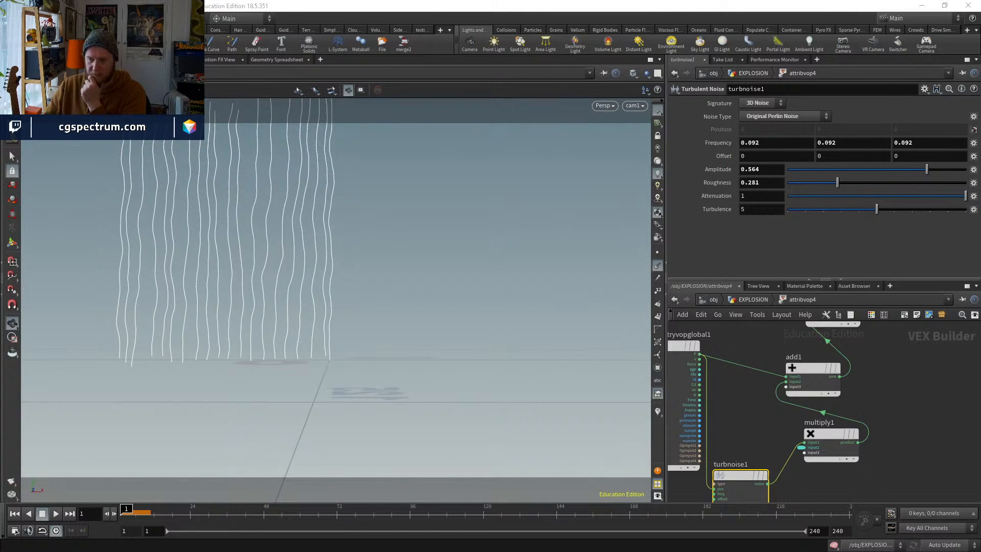
Switch to the browser, view the first Desert Rock nuclear test GIF as reference, and return to Houdini
{"action": "key", "text": "alt+Tab"}
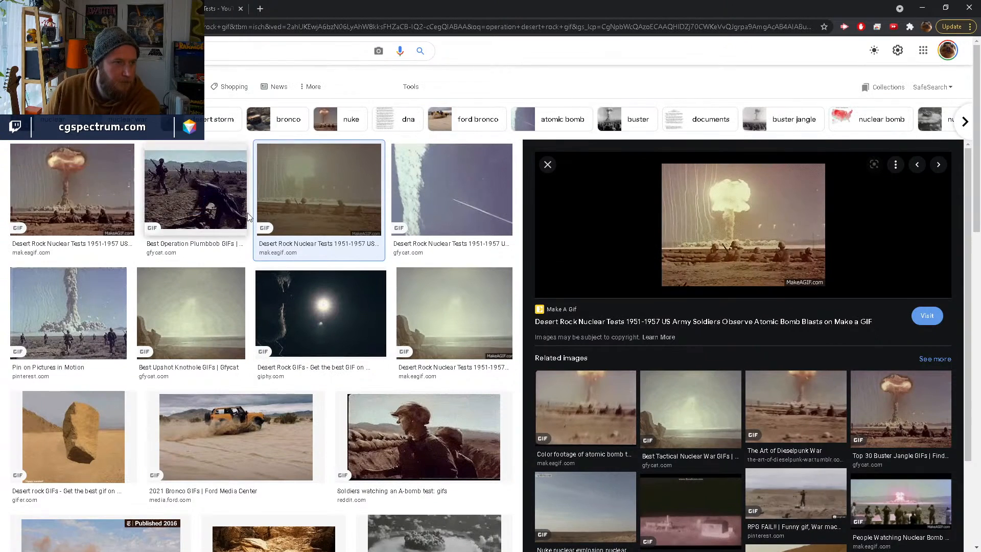
{"action": "left_click", "coordinate": [72, 189]}
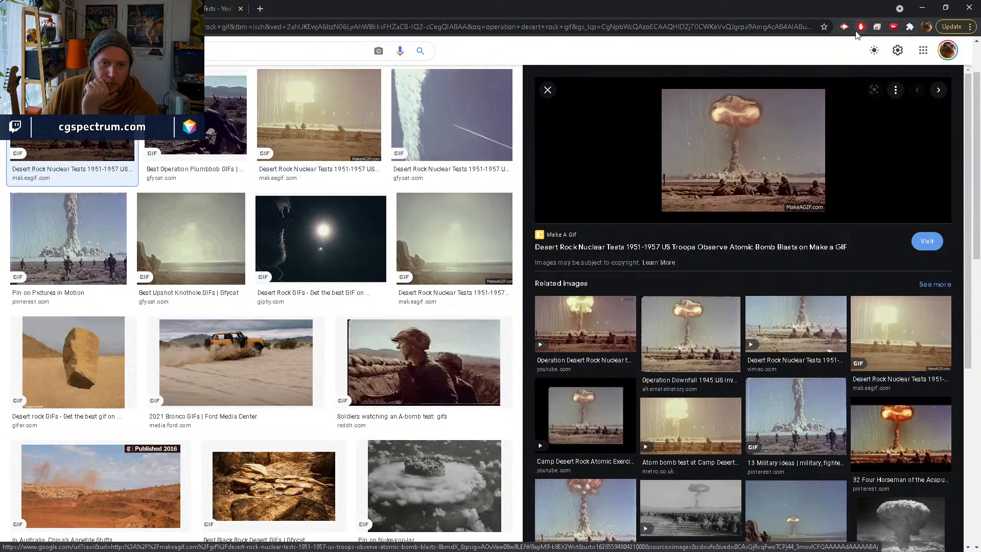
{"action": "left_click", "coordinate": [923, 8]}
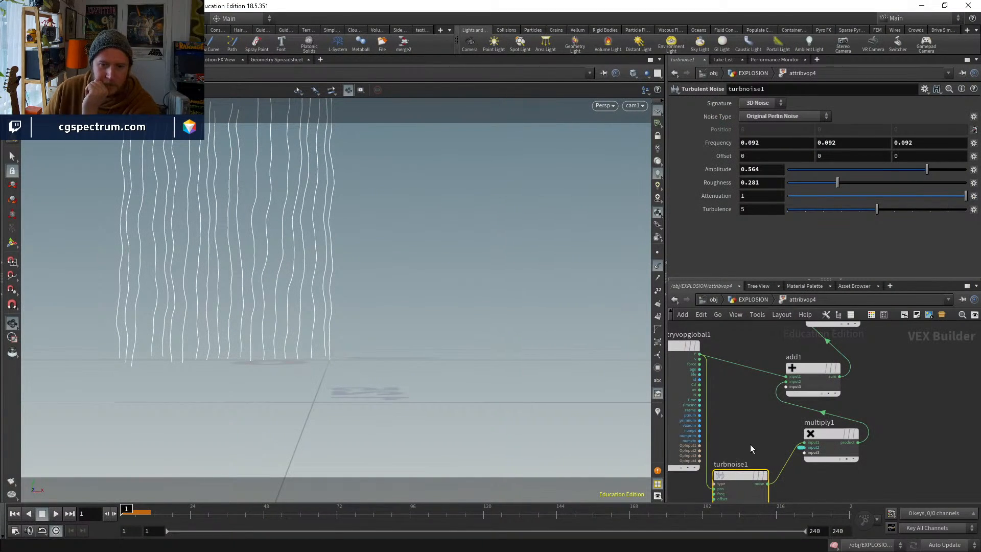
Raise the turbulent noise amplitude in attribvop4 to 1.064
{"action": "middle_click_drag", "start_coordinate": [750, 443], "coordinate": [753, 401]}
{"action": "middle_click_drag", "start_coordinate": [774, 169], "coordinate": [809, 167]}
{"action": "middle_click_drag", "start_coordinate": [774, 449], "coordinate": [764, 412]}
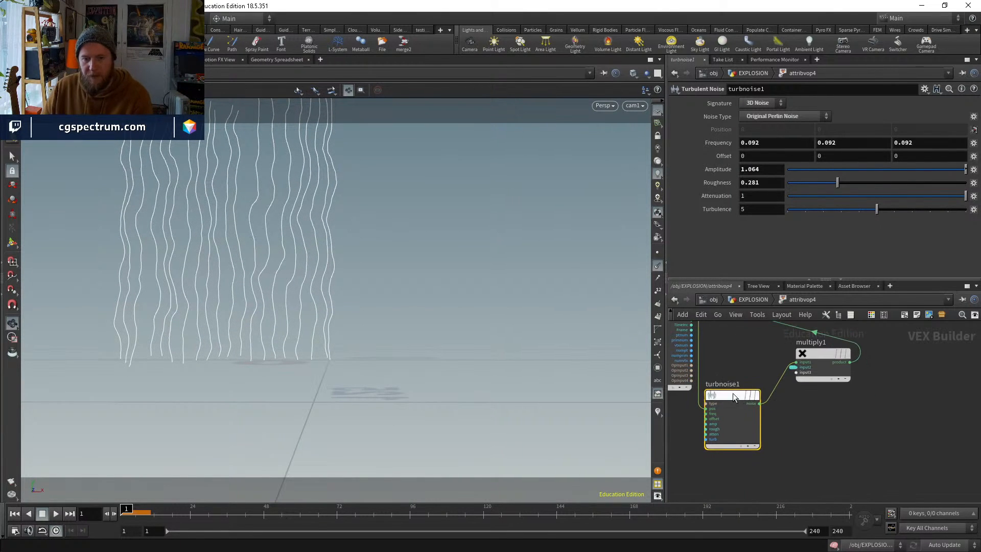
Duplicate the turbulent noise node and wire the copy from the point position into a free input of add1
{"action": "key", "text": "ctrl+c"}
{"action": "middle_click_drag", "start_coordinate": [751, 495], "coordinate": [746, 428]}
{"action": "key", "text": "ctrl+v"}
{"action": "left_click", "coordinate": [763, 427]}
{"action": "left_click", "coordinate": [758, 339]}
Set turbnoise2 to frequency 0.442 on all axes and roughness 0.41
{"action": "middle_click_drag", "start_coordinate": [723, 143], "coordinate": [911, 164]}
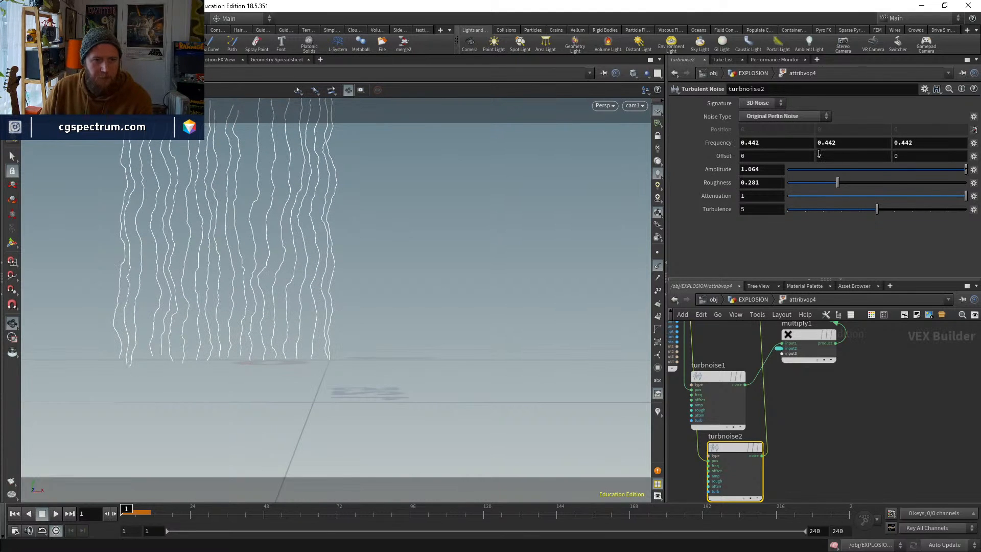
{"action": "left_click", "coordinate": [860, 182]}
{"action": "mouse_move", "coordinate": [761, 169]}
{"action": "middle_mouse_down"}
{"action": "mouse_move", "coordinate": [786, 169]}
{"action": "mouse_move", "coordinate": [773, 172]}
{"action": "middle_mouse_up"}
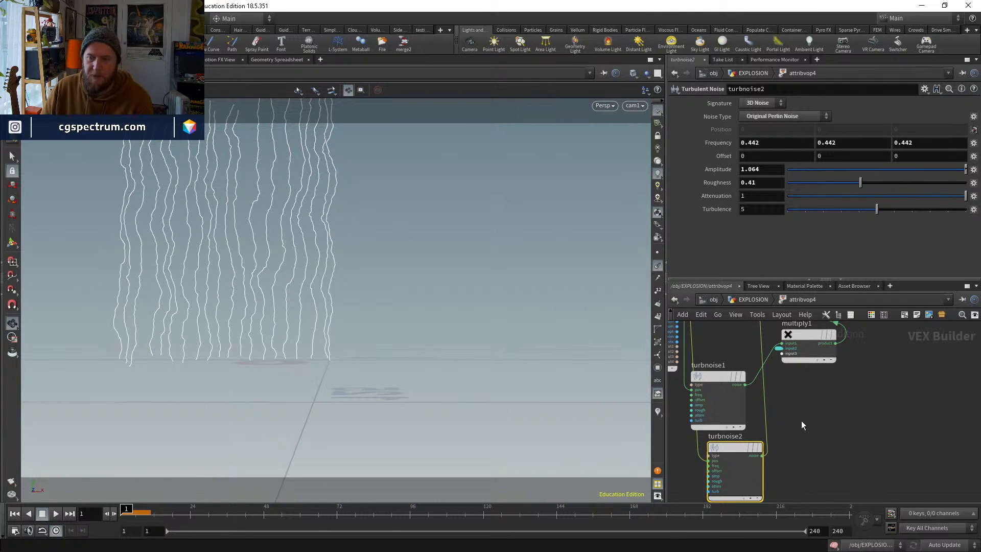
Return from attribvop4 to the EXPLOSION network and display volumerasterizeattributes4 to check the rasterized trails
{"action": "middle_click_drag", "start_coordinate": [731, 461], "coordinate": [740, 412]}
{"action": "middle_click_drag", "start_coordinate": [800, 379], "coordinate": [778, 502]}
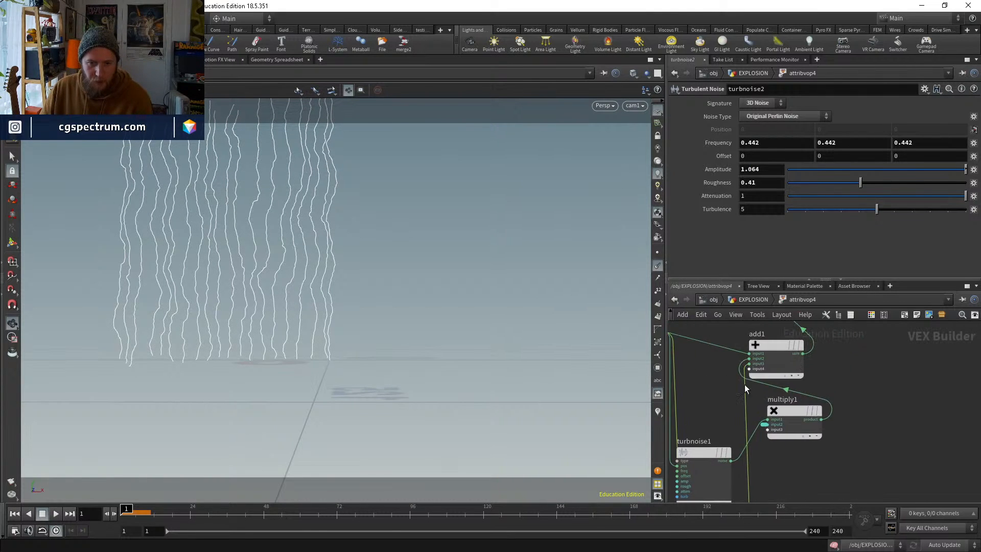
{"action": "left_click", "coordinate": [756, 299]}
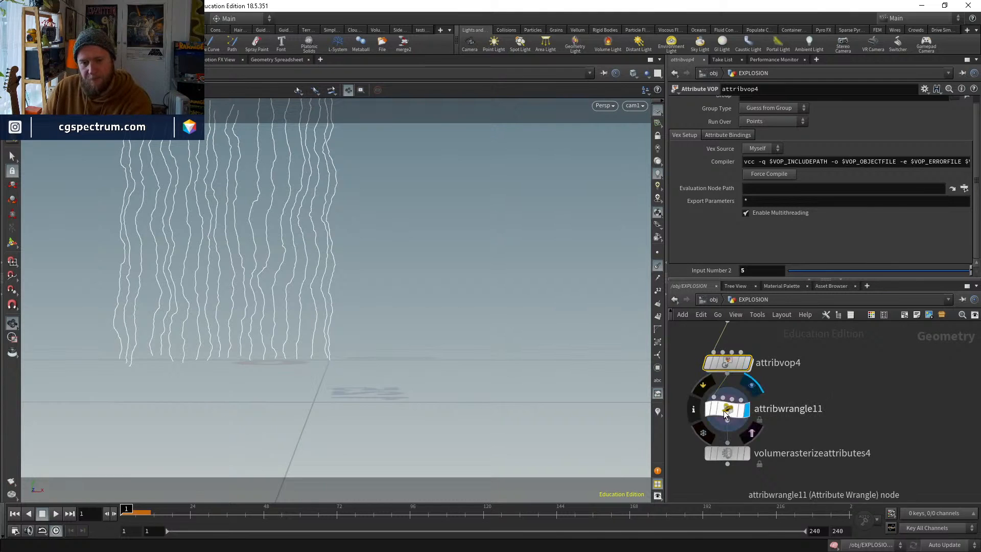
{"action": "left_click", "coordinate": [726, 409]}
{"action": "left_click", "coordinate": [736, 454]}
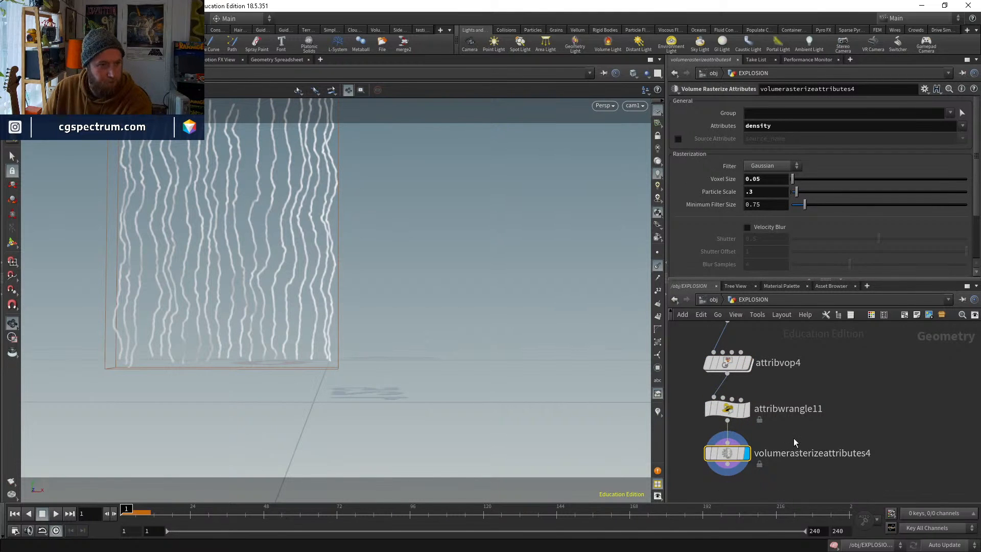
Move volumerasterizeattributes4 further below attribwrangle11 to make room, and display attribwrangle11
{"action": "scroll", "coordinate": [792, 437], "scroll_direction": "down", "scroll_amount": 2}
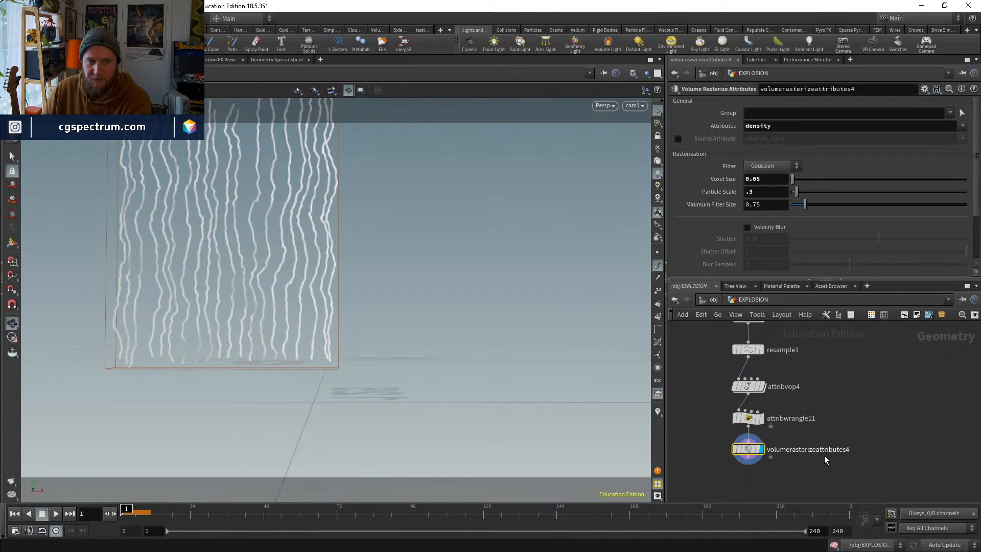
{"action": "mouse_move", "coordinate": [755, 418]}
{"action": "left_click_drag", "start_coordinate": [755, 418], "coordinate": [755, 457]}
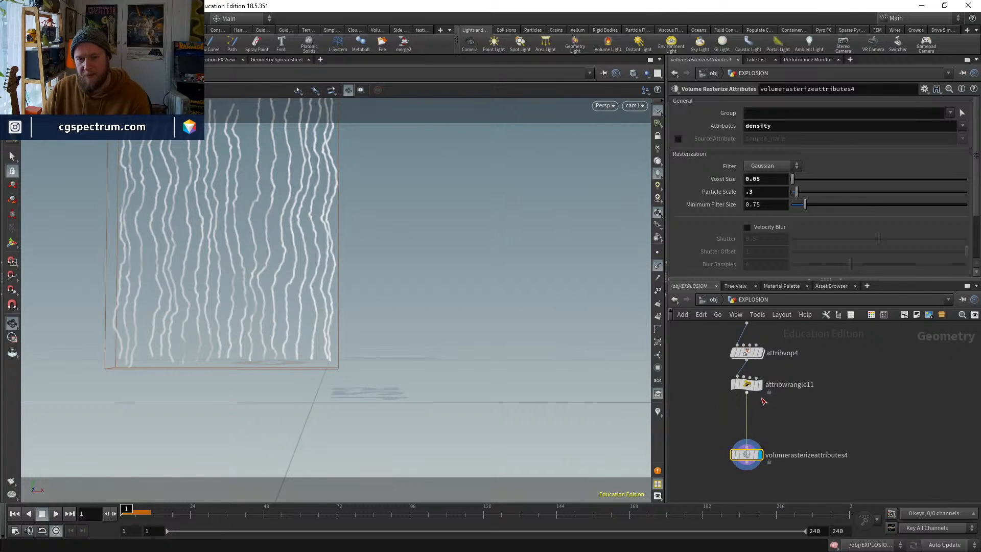
{"action": "left_click_drag", "start_coordinate": [752, 389], "coordinate": [752, 402]}
{"action": "middle_click_drag", "start_coordinate": [788, 430], "coordinate": [785, 402]}
{"action": "left_click_drag", "start_coordinate": [751, 428], "coordinate": [757, 452]}
{"action": "middle_click_drag", "start_coordinate": [785, 417], "coordinate": [758, 461]}
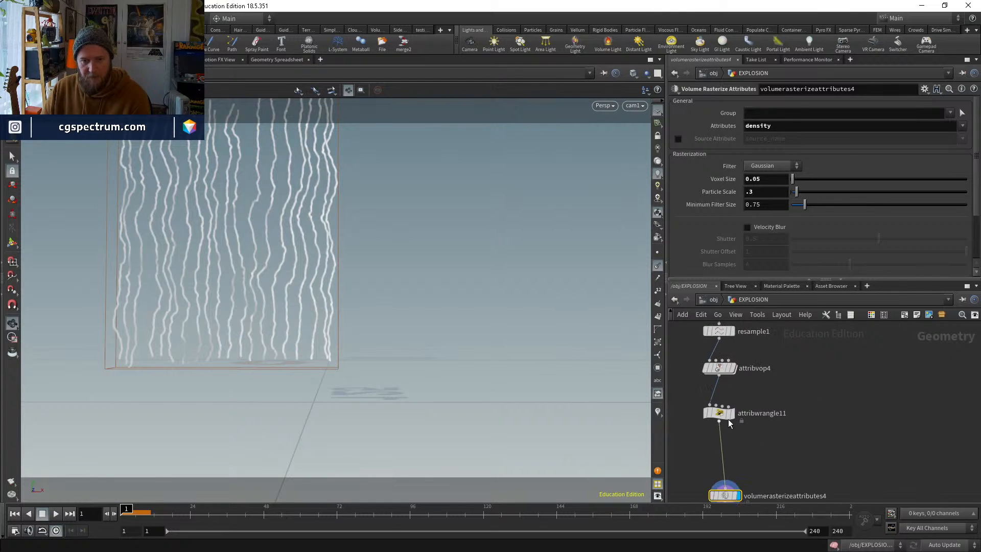
{"action": "left_click_drag", "start_coordinate": [727, 412], "coordinate": [727, 418]}
{"action": "left_click", "coordinate": [729, 421]}
{"action": "middle_click_drag", "start_coordinate": [780, 462], "coordinate": [777, 434]}
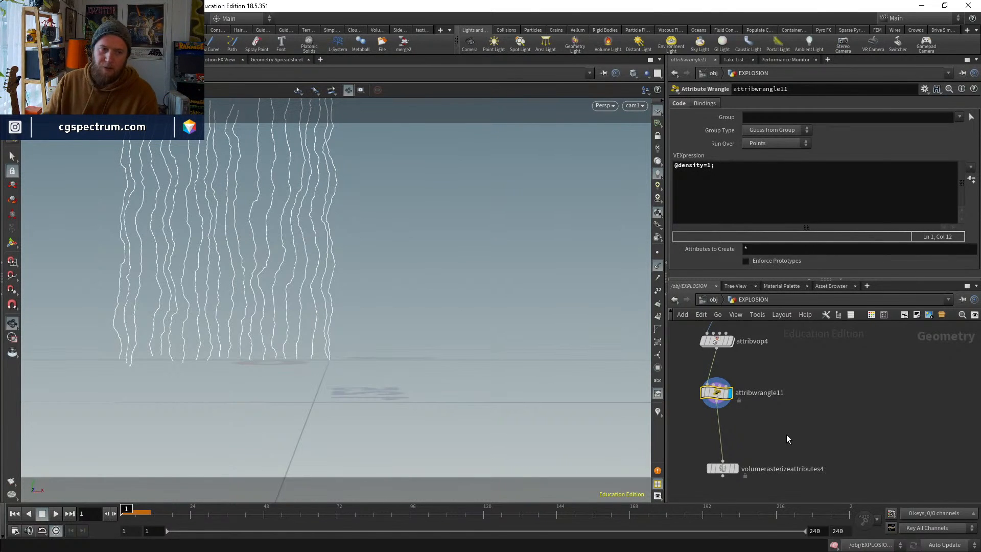
Add a POP Network beside the chain and wire attribwrangle11 into its first input
{"action": "key", "text": "Tab"}
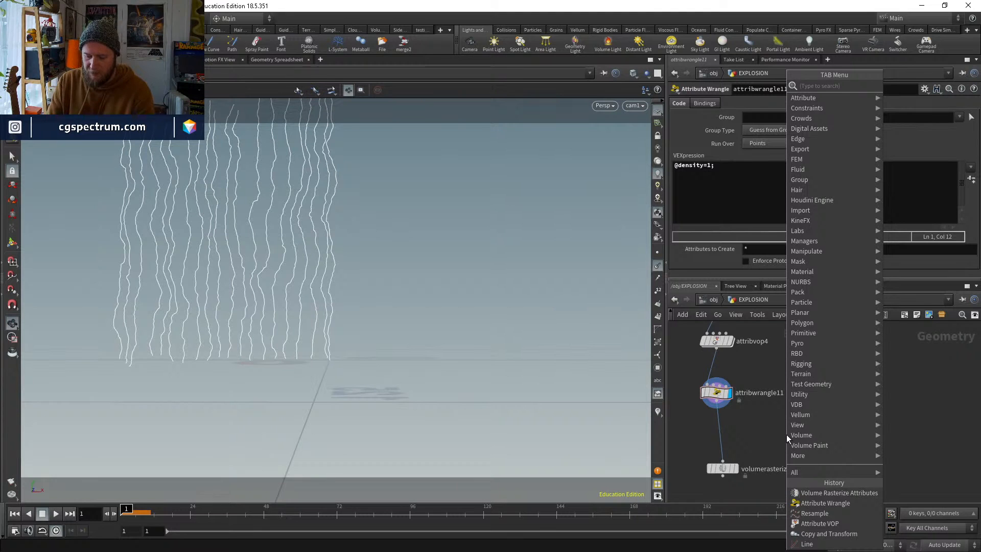
{"action": "type", "text": "pop"}
{"action": "key", "text": "Return"}
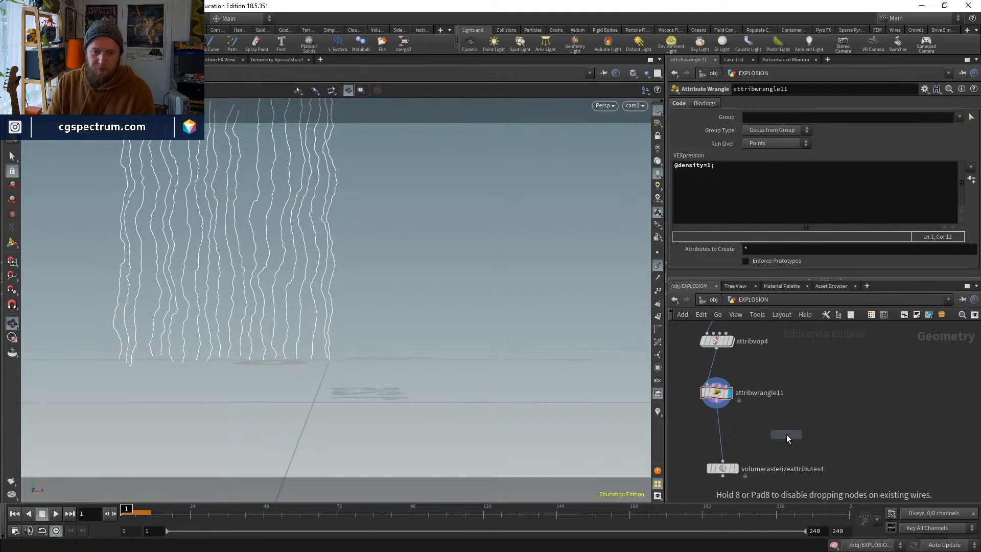
{"action": "left_click", "coordinate": [786, 435]}
{"action": "left_click", "coordinate": [778, 426]}
{"action": "left_click", "coordinate": [719, 410]}
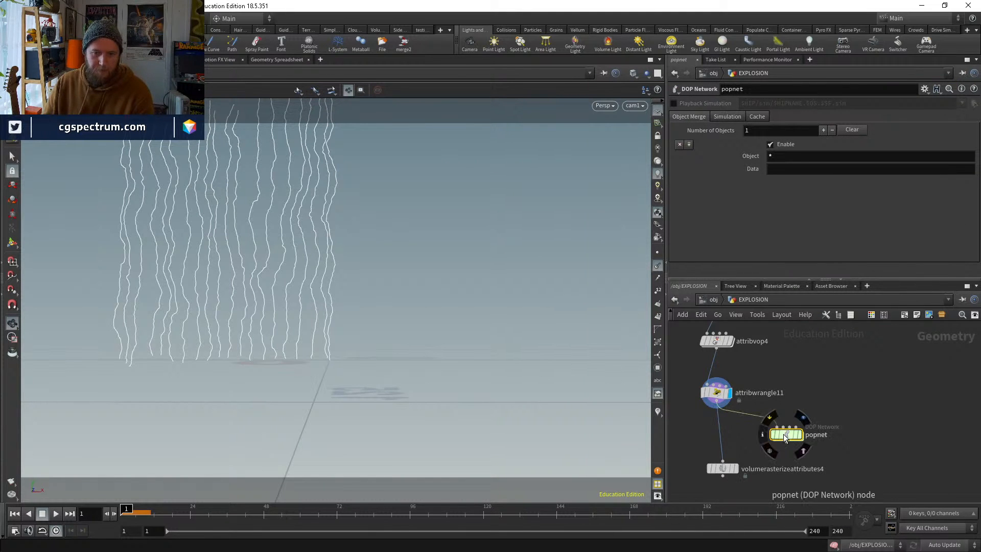
Insert an Add node between attribwrangle11 and popnet, enable Delete Geometry But Keep the Points, and display it
{"action": "middle_click_drag", "start_coordinate": [771, 401], "coordinate": [793, 403]}
{"action": "key", "text": "Tab"}
{"action": "type", "text": "add"}
{"action": "key", "text": "Return"}
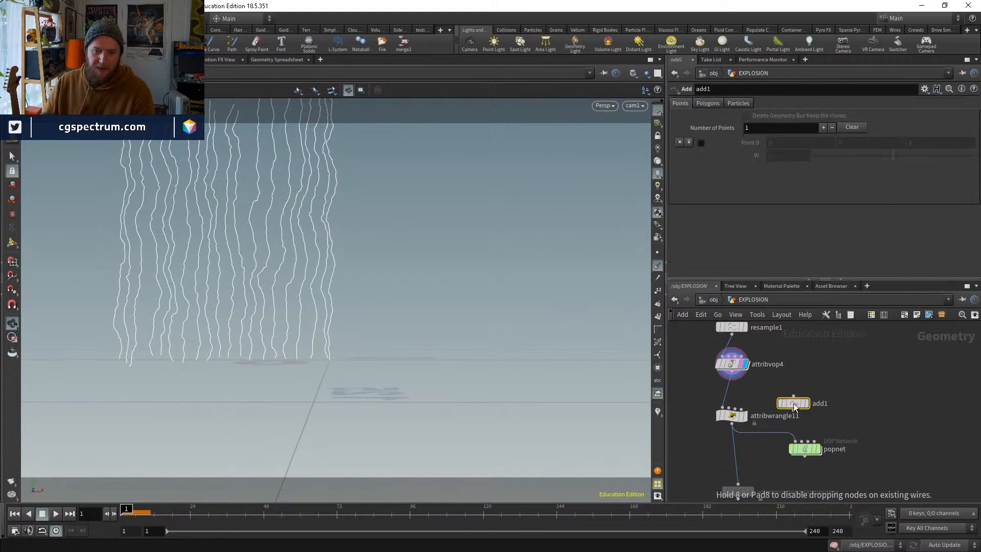
{"action": "left_click", "coordinate": [774, 448]}
{"action": "middle_click_drag", "start_coordinate": [859, 424], "coordinate": [812, 327]}
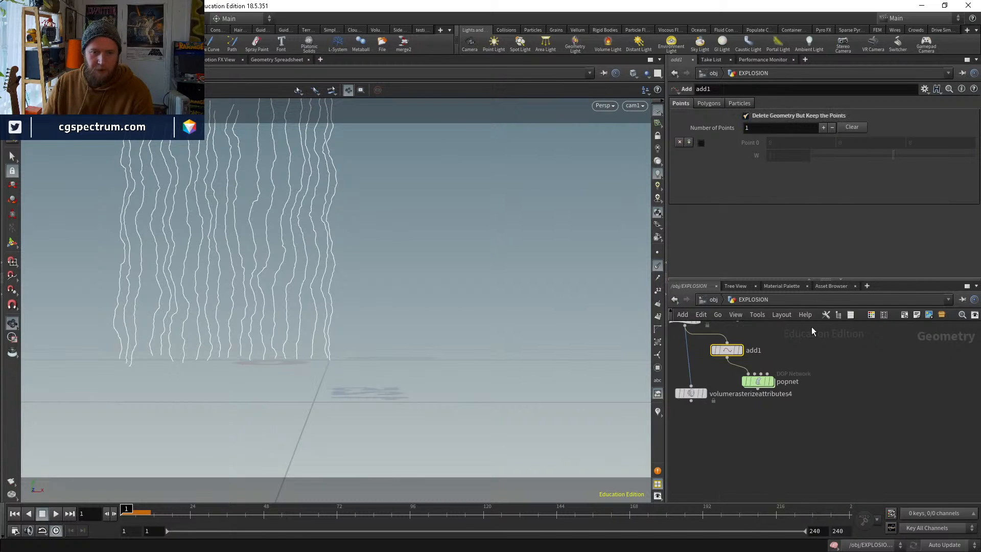
{"action": "scroll", "coordinate": [745, 357], "scroll_direction": "up", "scroll_amount": 2}
{"action": "left_click", "coordinate": [734, 346]}
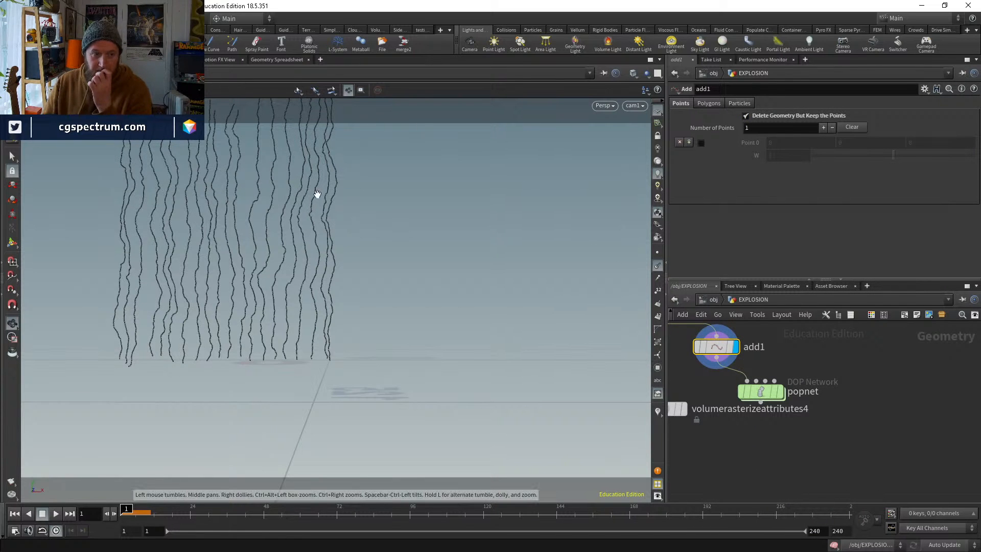
Inside popnet, change the emission type of source_first_input and set its impulse activation to $F<2
{"action": "left_click", "coordinate": [779, 392]}
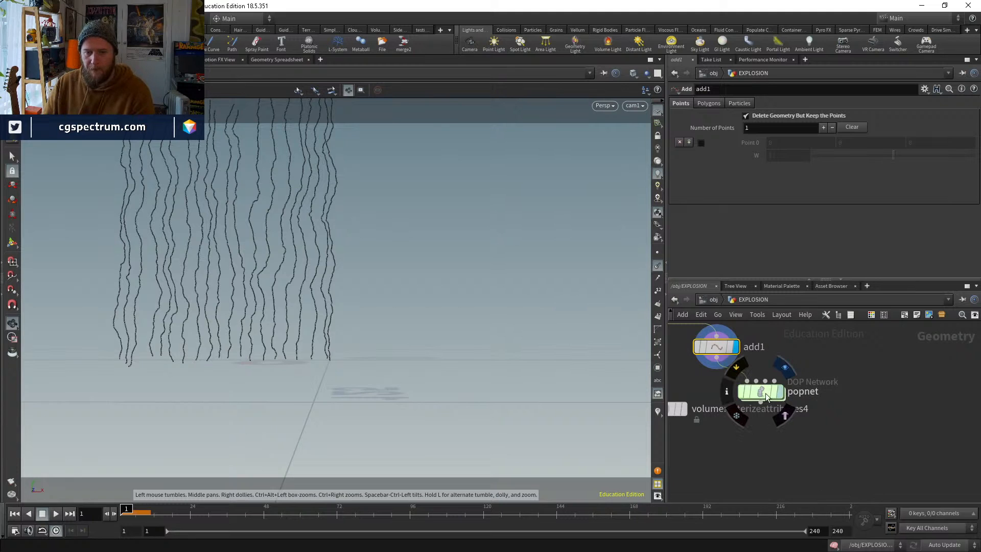
{"action": "double_click", "coordinate": [758, 392]}
{"action": "middle_click_drag", "start_coordinate": [782, 403], "coordinate": [728, 442]}
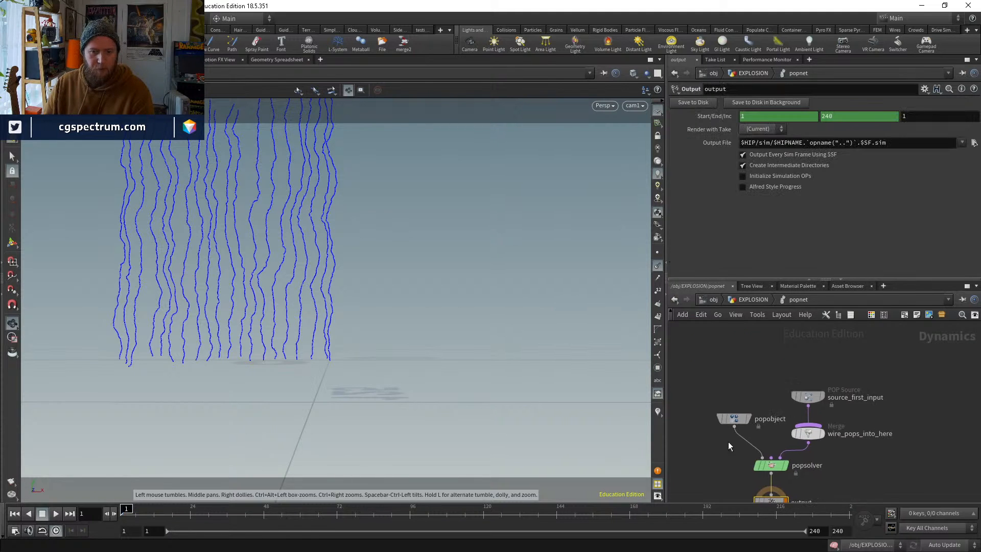
{"action": "left_click", "coordinate": [807, 368]}
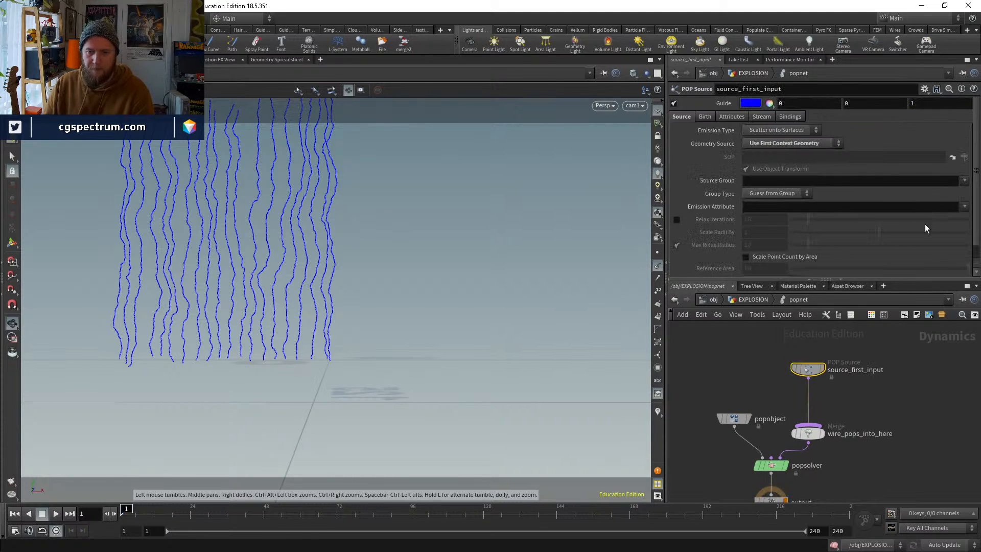
{"action": "left_click", "coordinate": [783, 131]}
{"action": "left_click", "coordinate": [782, 142]}
{"action": "left_click", "coordinate": [707, 116]}
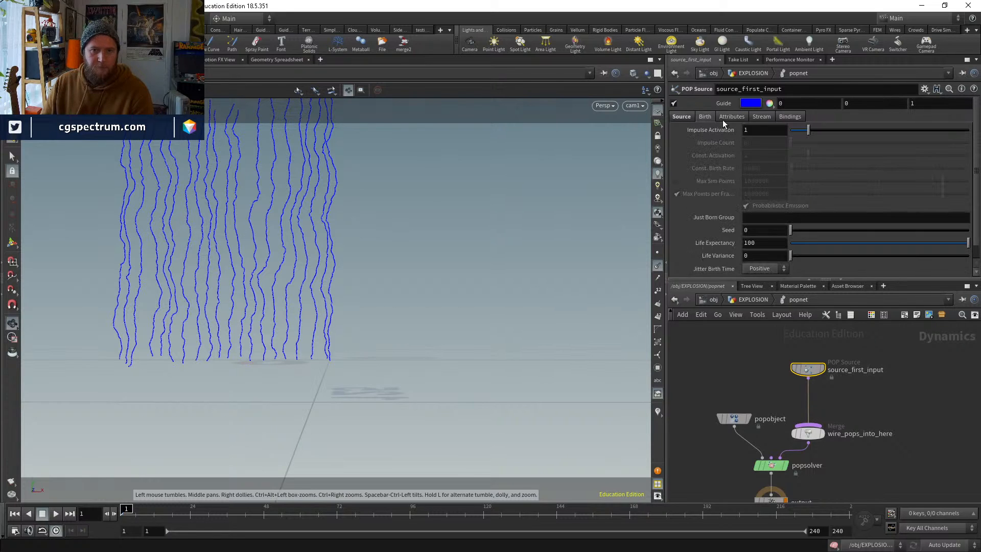
{"action": "type", "text": "$F<2"}
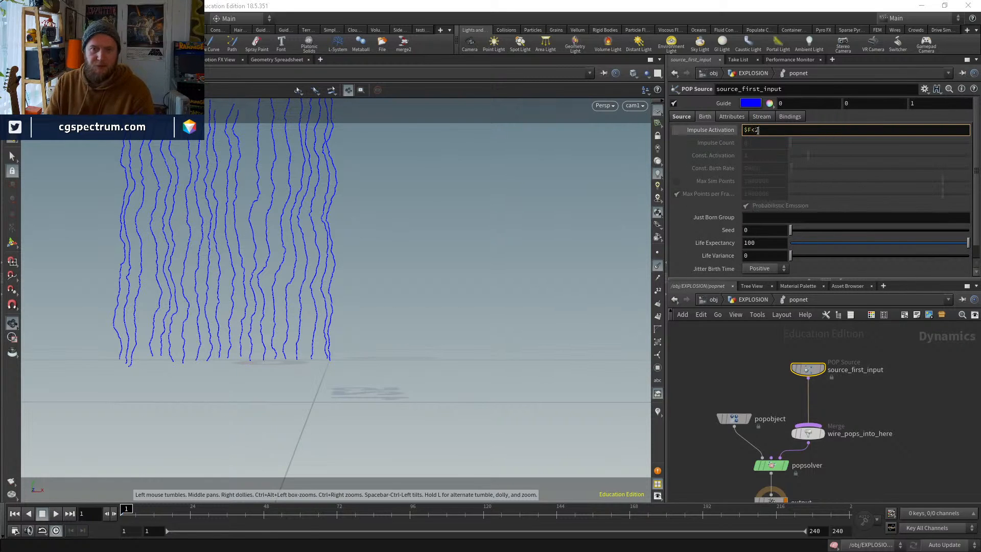
{"action": "key", "text": "Return"}
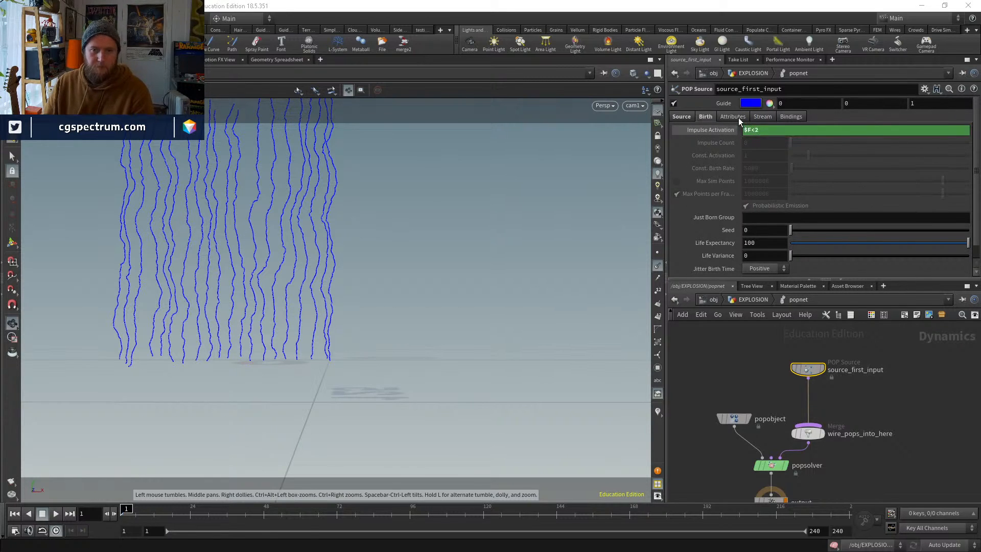
Turn off the POP source's guide display and test-play the simulation, returning to frame 1
{"action": "left_click", "coordinate": [674, 103]}
{"action": "key", "text": "Up"}
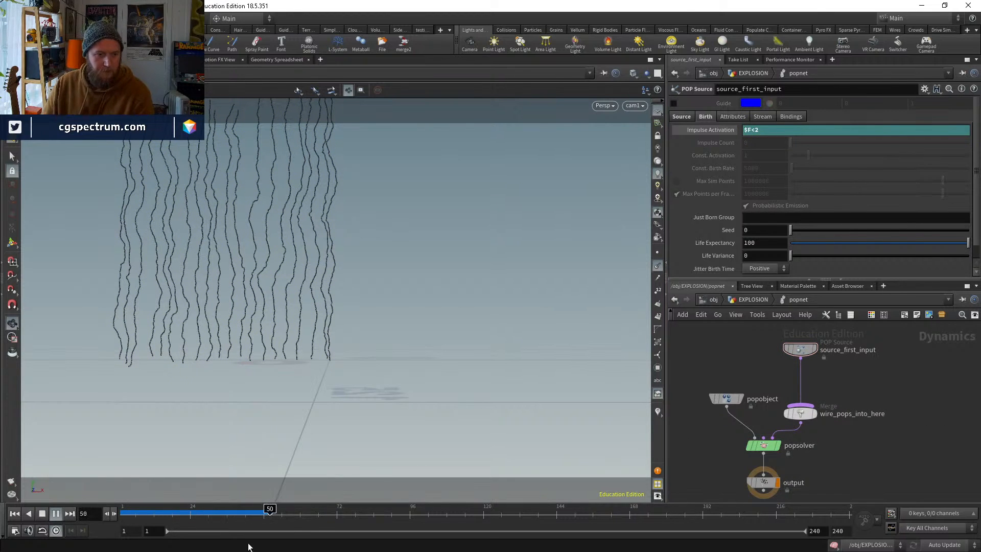
{"action": "key", "text": "ctrl+Up"}
{"action": "middle_click_drag", "start_coordinate": [798, 368], "coordinate": [777, 434]}
{"action": "left_click_drag", "start_coordinate": [779, 415], "coordinate": [776, 399]}
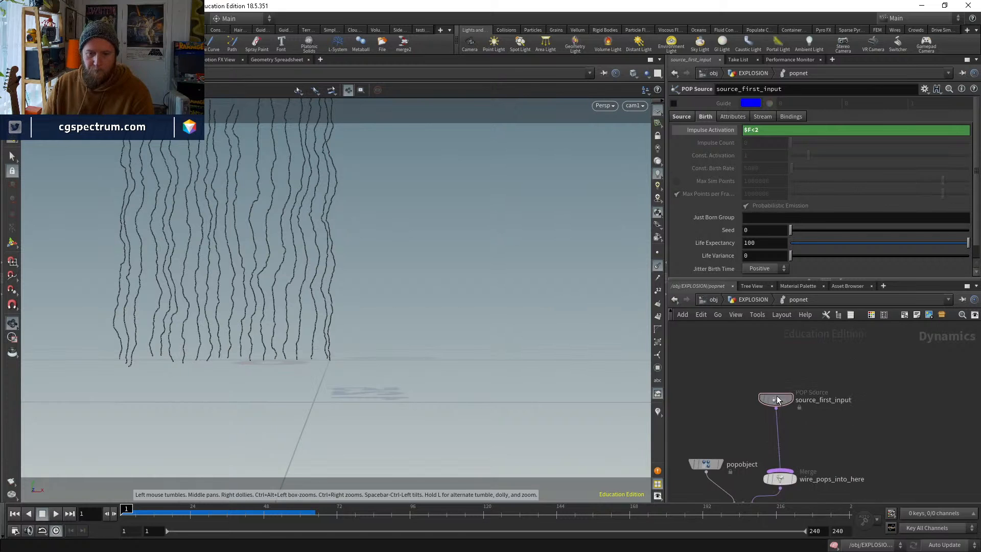
Return to the EXPLOSION network and display the EXPLOSION_V1 file cache at frame 35
{"action": "left_click", "coordinate": [756, 301]}
{"action": "middle_click_drag", "start_coordinate": [862, 405], "coordinate": [830, 494]}
{"action": "middle_click_drag", "start_coordinate": [804, 366], "coordinate": [806, 406]}
{"action": "scroll", "coordinate": [752, 362], "scroll_direction": "up", "scroll_amount": 3}
{"action": "left_click", "coordinate": [759, 353]}
{"action": "left_click", "coordinate": [742, 355]}
{"action": "left_click", "coordinate": [223, 509]}
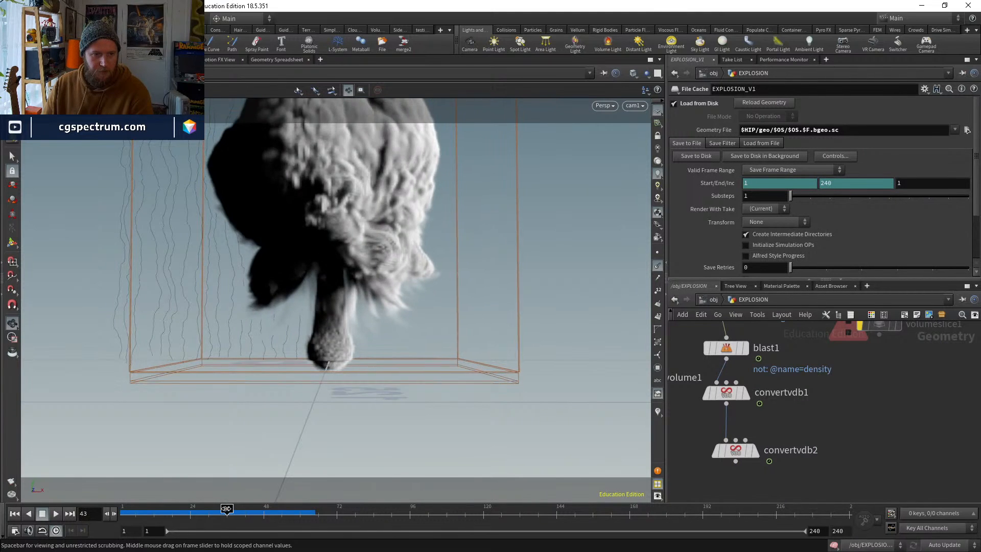
Add a Null node beside the convertvdb nodes, fed by the EXPLOSION_V1 cache
{"action": "middle_click_drag", "start_coordinate": [868, 413], "coordinate": [815, 452]}
{"action": "key", "text": "Tab"}
{"action": "type", "text": "null"}
{"action": "key", "text": "Return"}
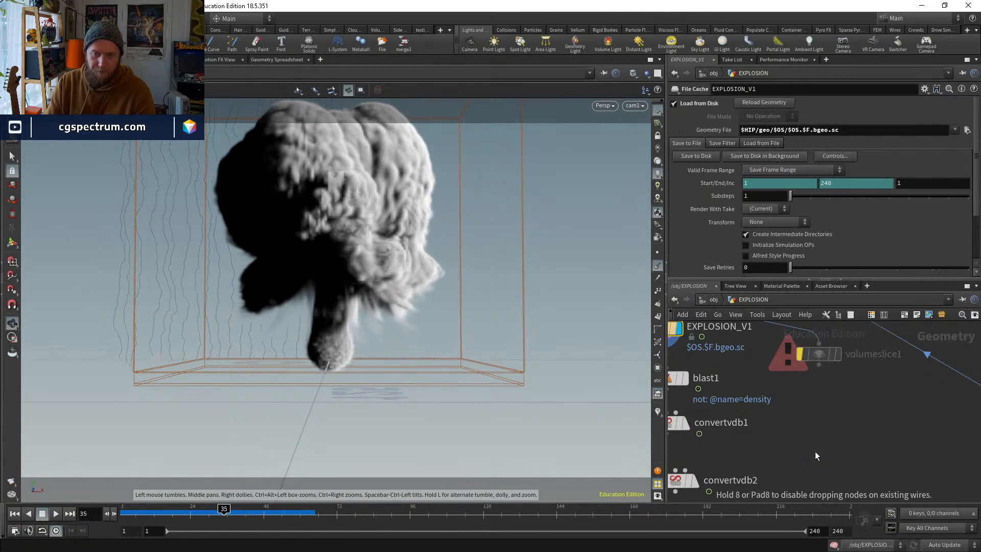
{"action": "left_click", "coordinate": [818, 445]}
{"action": "middle_click_drag", "start_coordinate": [834, 444], "coordinate": [839, 396]}
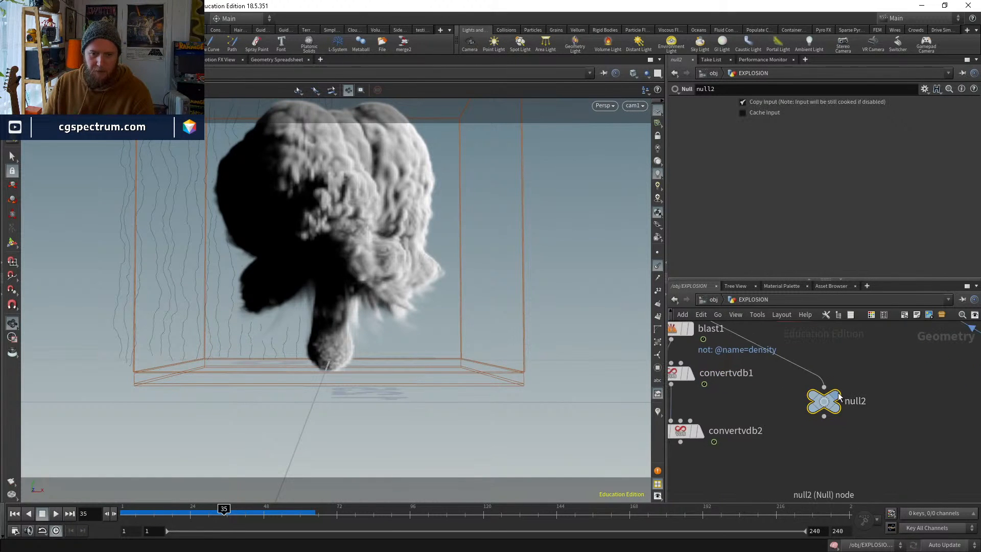
Check the null's volume fields and rename the node OUT_VELS
{"action": "middle_click", "coordinate": [821, 408]}
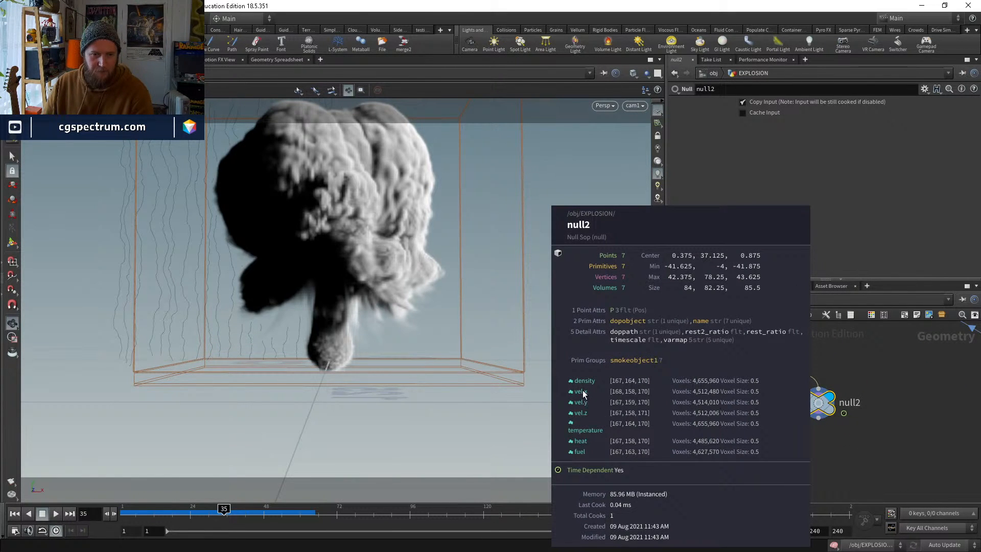
{"action": "middle_click_drag", "start_coordinate": [840, 420], "coordinate": [783, 406]}
{"action": "double_click", "coordinate": [796, 390]}
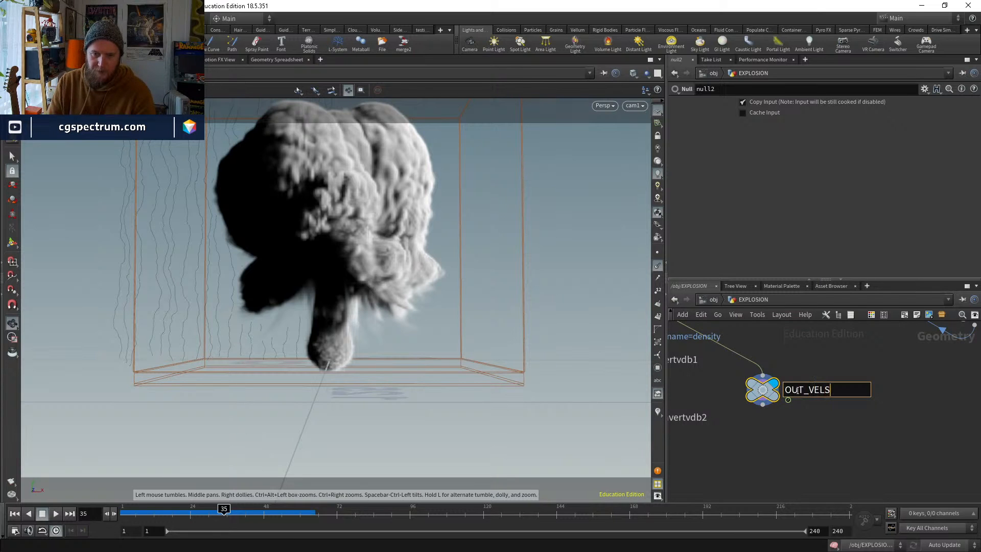
{"action": "key", "text": "Return"}
Wire OUT_VELS into the second input of popnet
{"action": "middle_click_drag", "start_coordinate": [771, 425], "coordinate": [831, 279]}
{"action": "scroll", "coordinate": [791, 385], "scroll_direction": "up", "scroll_amount": 3}
{"action": "left_click", "coordinate": [781, 402]}
{"action": "middle_click_drag", "start_coordinate": [819, 444], "coordinate": [751, 414]}
{"action": "scroll", "coordinate": [741, 411], "scroll_direction": "up", "scroll_amount": 2}
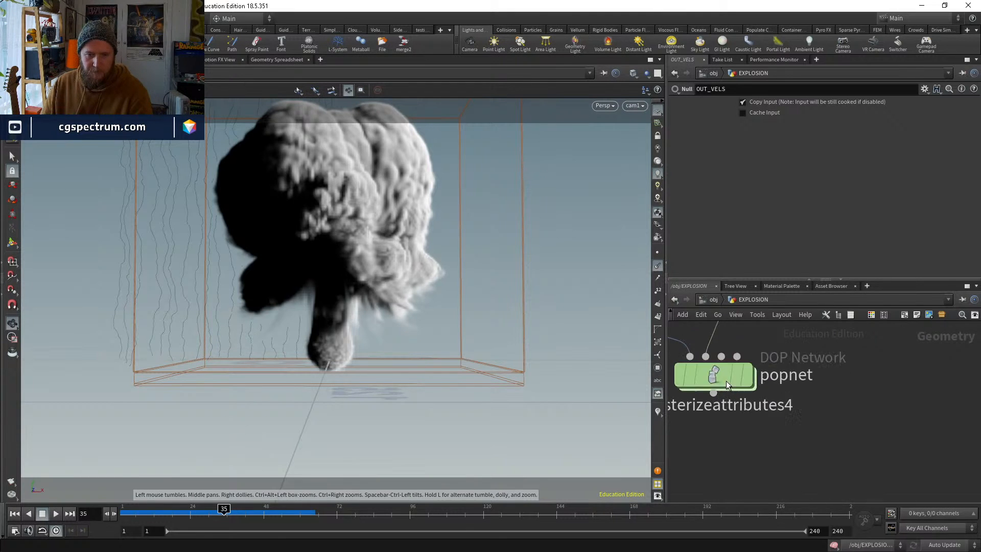
Inside popnet, insert a POP Advect by Volumes node after source_first_input and set its velocity source to Second Context Geometry
{"action": "double_click", "coordinate": [728, 385]}
{"action": "left_click", "coordinate": [13, 531]}
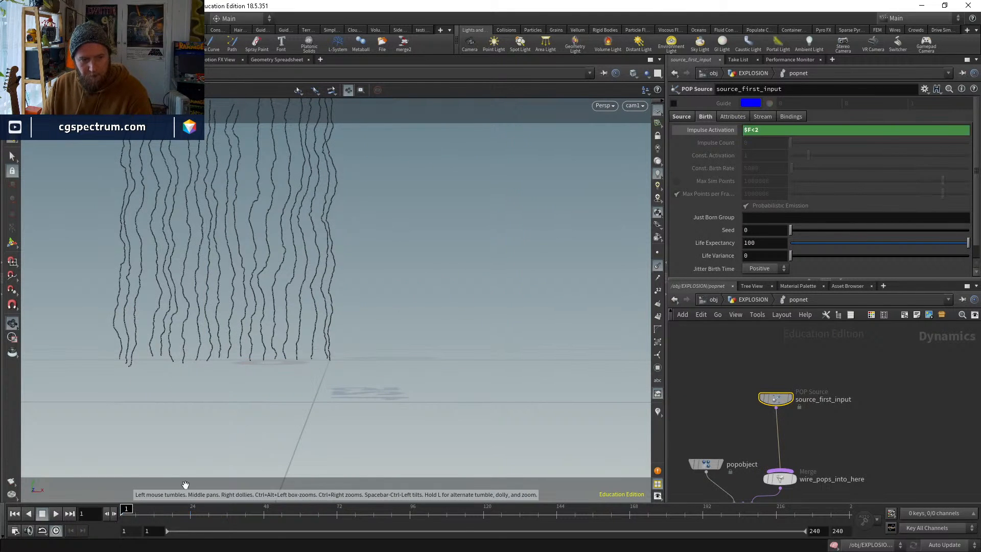
{"action": "middle_click_drag", "start_coordinate": [810, 435], "coordinate": [798, 416]}
{"action": "key", "text": "Tab"}
{"action": "type", "text": "popadve"}
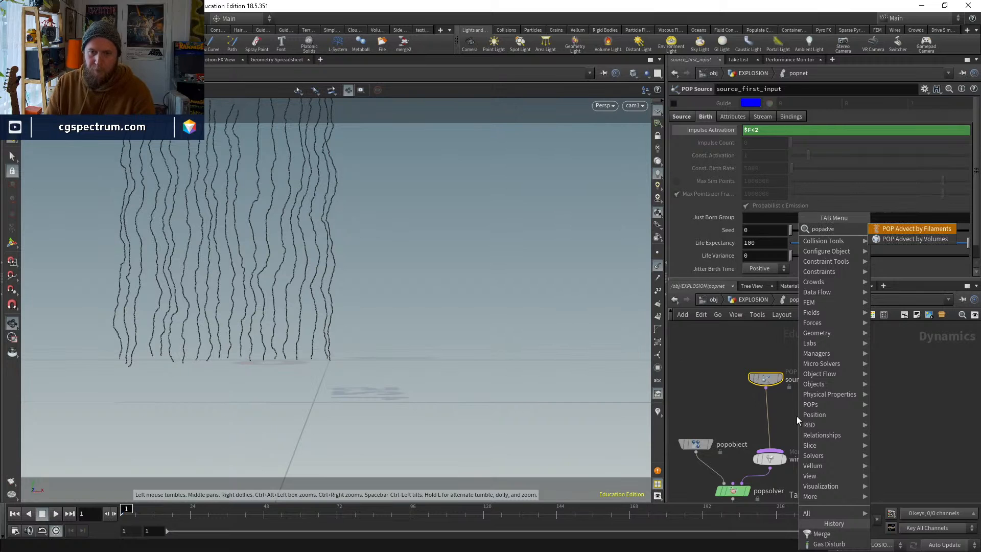
{"action": "key", "text": "Down"}
{"action": "key", "text": "Return"}
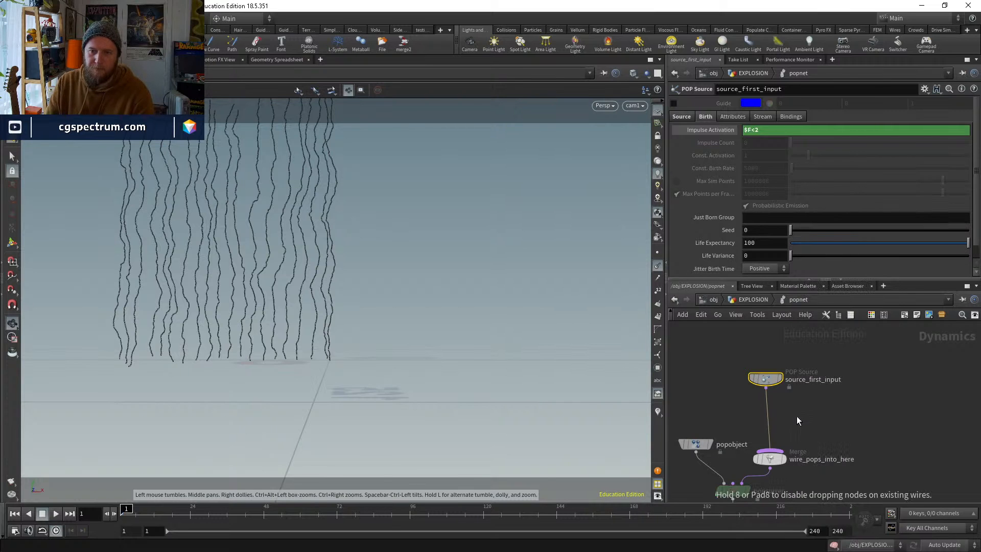
{"action": "left_click", "coordinate": [796, 416]}
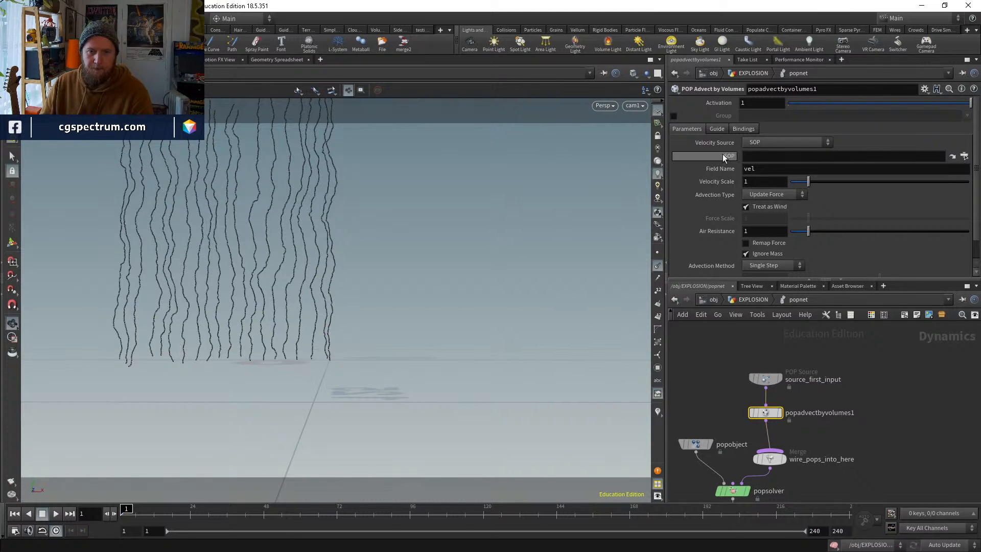
{"action": "left_click", "coordinate": [793, 143]}
{"action": "left_click", "coordinate": [761, 184]}
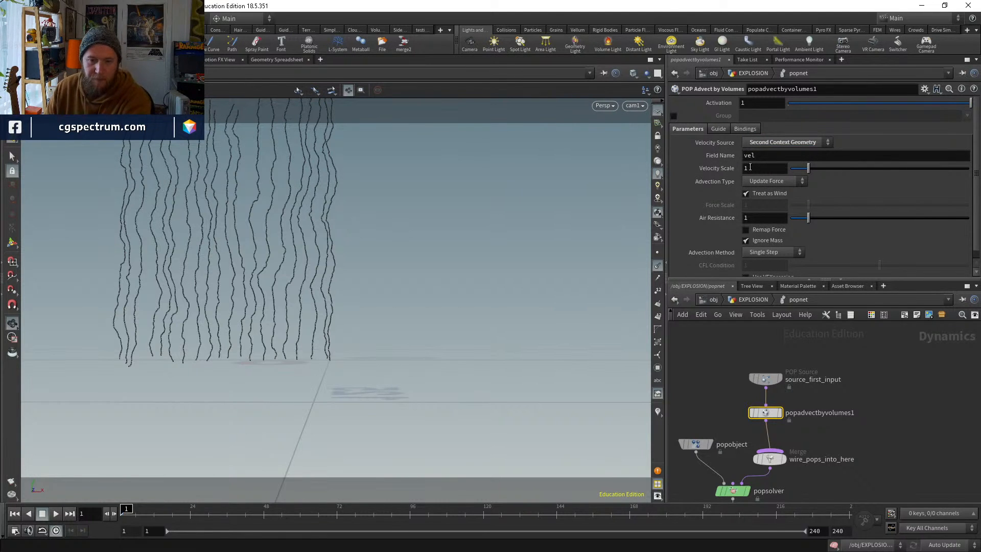
Inspect the volume fields of the OUT_VELS null in the EXPLOSION network, and go back inside popnet
{"action": "left_click", "coordinate": [753, 299]}
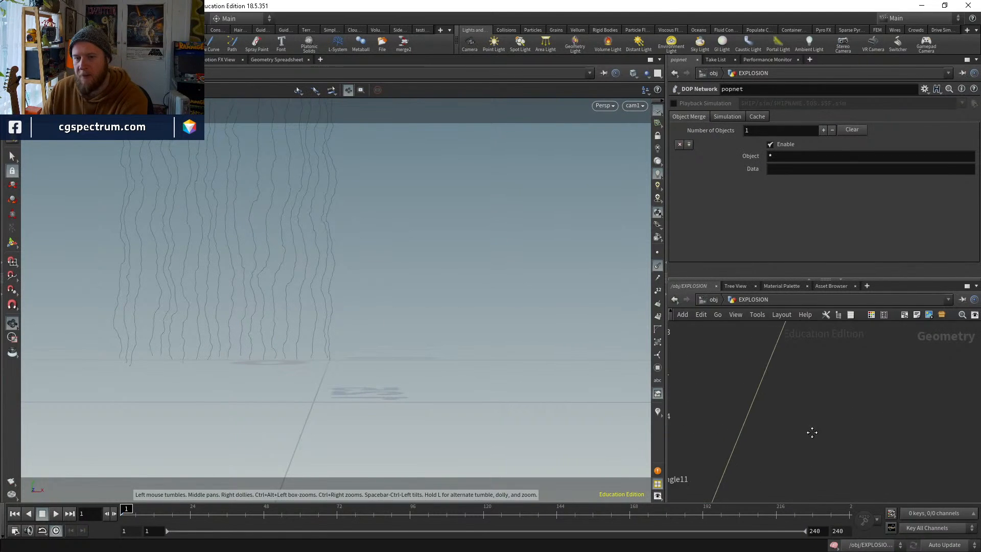
{"action": "middle_click_drag", "start_coordinate": [829, 406], "coordinate": [798, 483]}
{"action": "scroll", "coordinate": [760, 394], "scroll_direction": "up", "scroll_amount": 4}
{"action": "middle_click", "coordinate": [767, 406]}
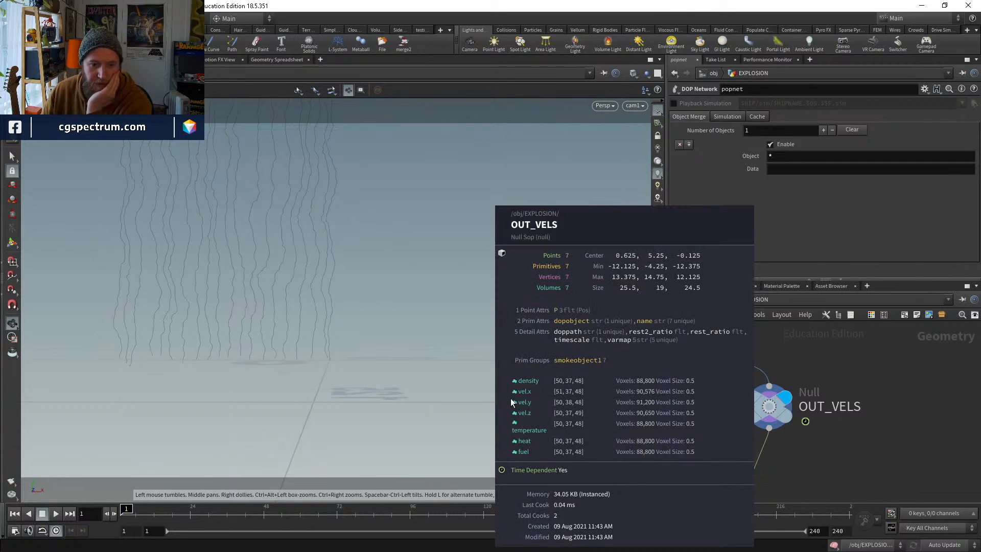
{"action": "middle_click_drag", "start_coordinate": [682, 338], "coordinate": [777, 443]}
{"action": "scroll", "coordinate": [777, 435], "scroll_direction": "down", "scroll_amount": 4}
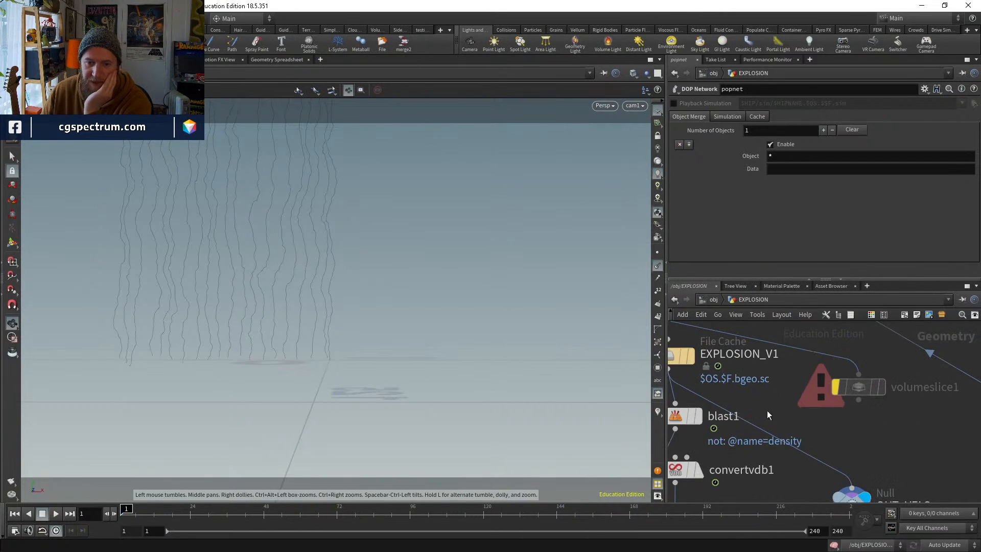
{"action": "middle_click_drag", "start_coordinate": [750, 343], "coordinate": [827, 435]}
{"action": "middle_click_drag", "start_coordinate": [675, 406], "coordinate": [722, 387]}
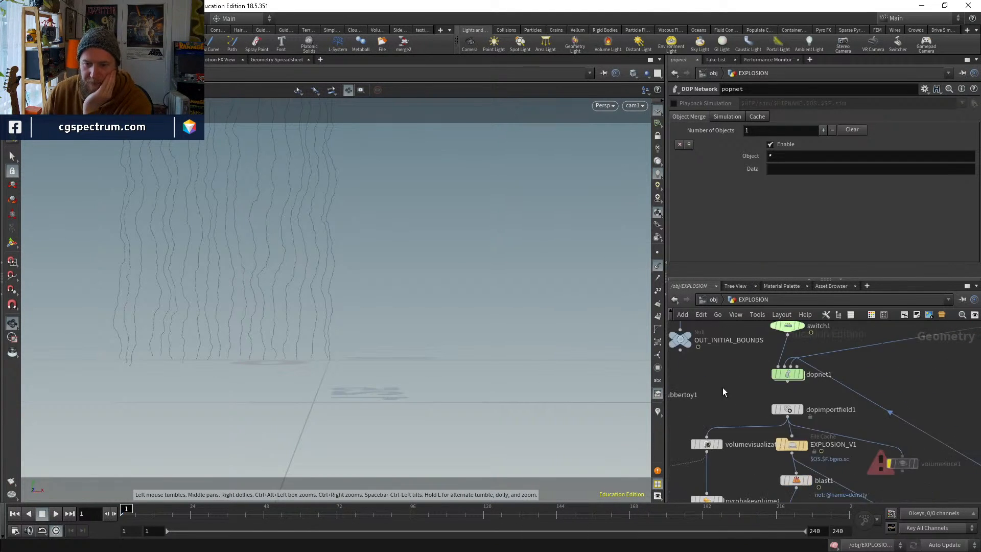
{"action": "middle_click_drag", "start_coordinate": [862, 421], "coordinate": [759, 298]}
{"action": "middle_click", "coordinate": [798, 412]}
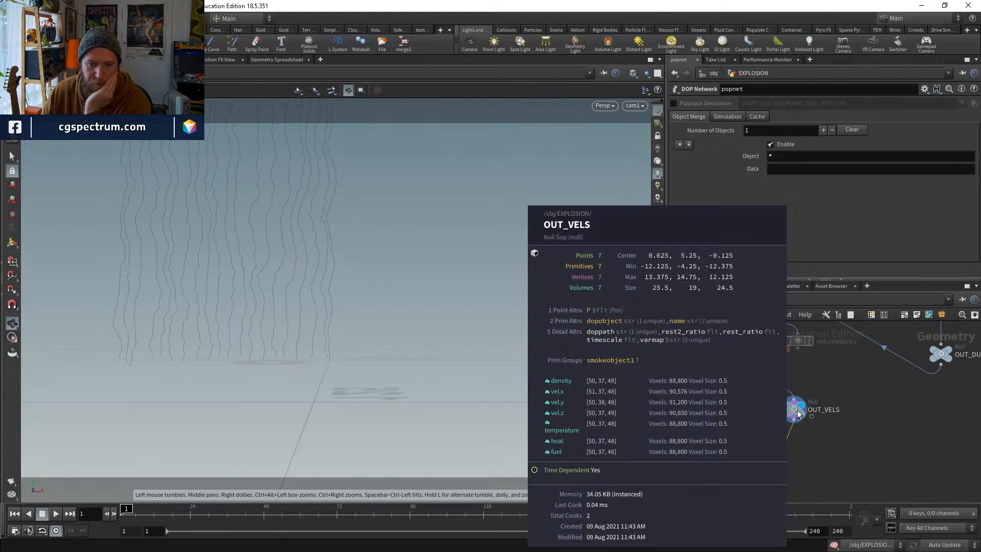
{"action": "scroll", "coordinate": [798, 418], "scroll_direction": "down", "scroll_amount": 3}
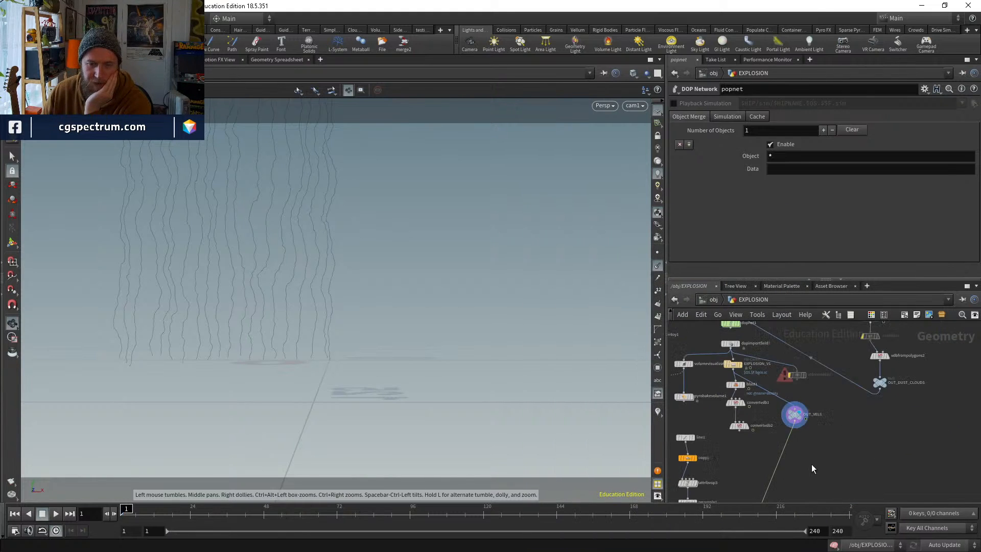
{"action": "middle_click_drag", "start_coordinate": [811, 464], "coordinate": [857, 344]}
{"action": "scroll", "coordinate": [771, 409], "scroll_direction": "up", "scroll_amount": 4}
{"action": "double_click", "coordinate": [805, 401]}
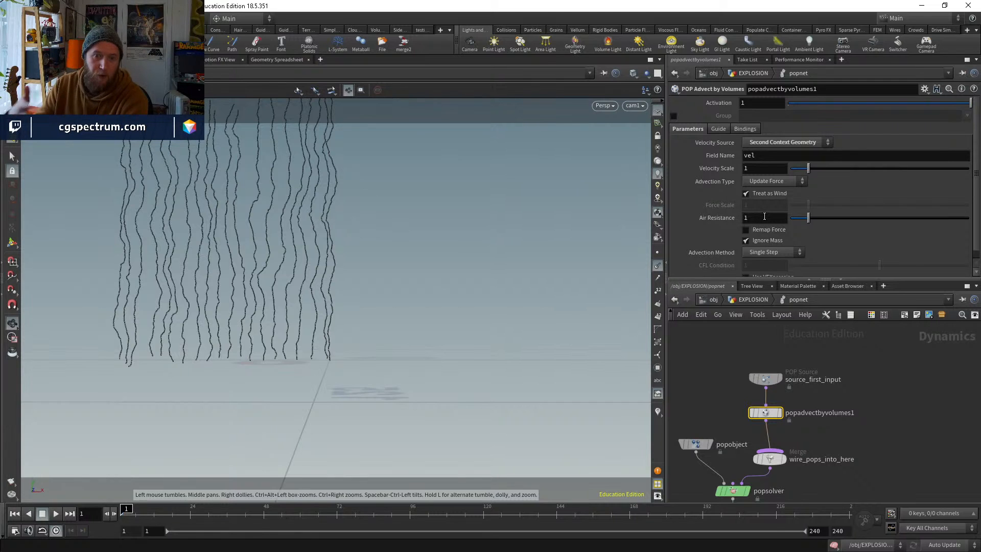
Keep the advection type at Update Force, play the particle simulation and rewind to frame 1
{"action": "middle_click_drag", "start_coordinate": [858, 434], "coordinate": [863, 415]}
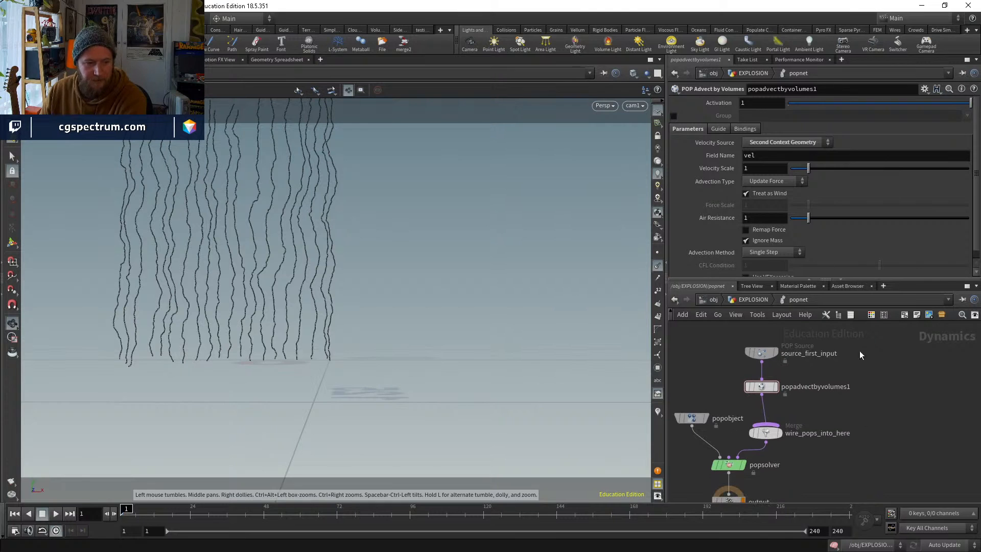
{"action": "left_click", "coordinate": [754, 181]}
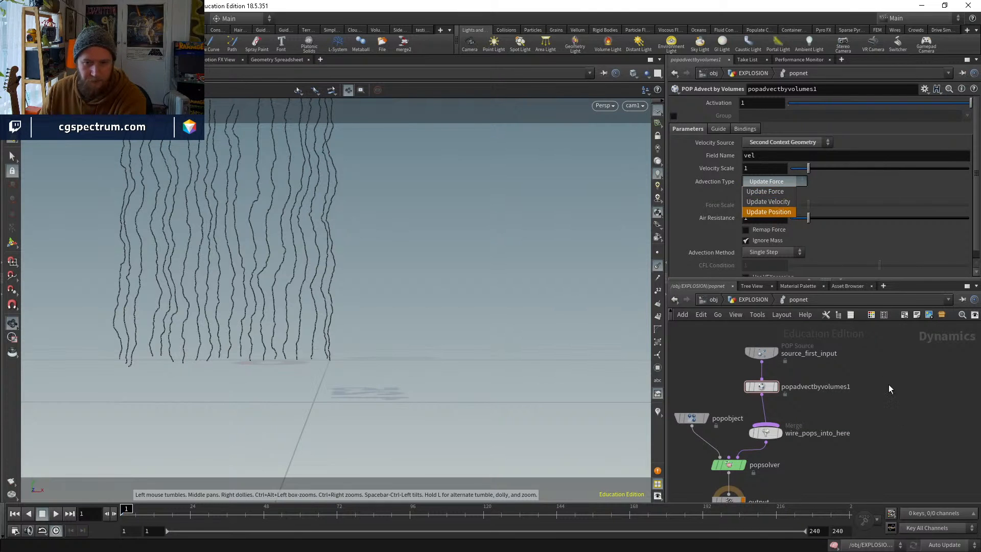
{"action": "left_click", "coordinate": [763, 192]}
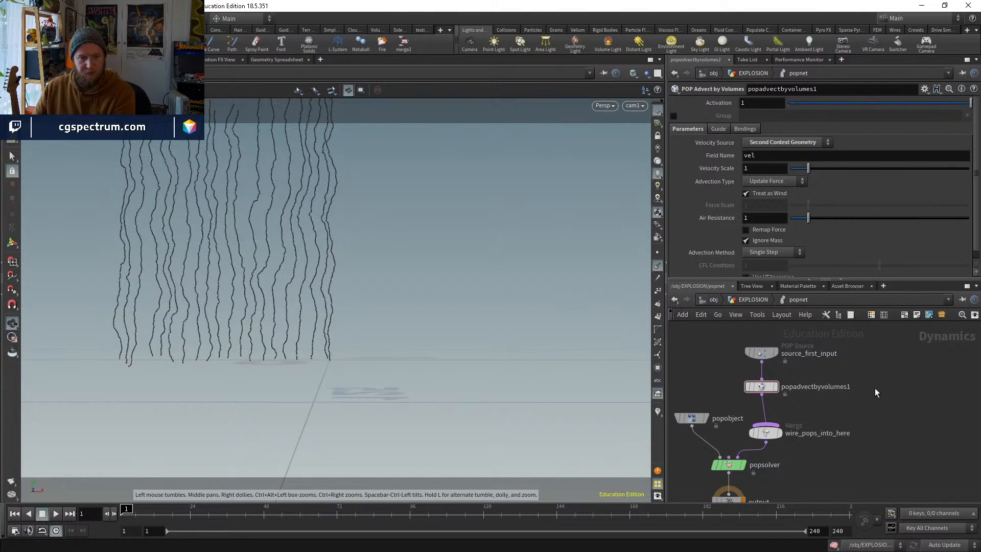
{"action": "key", "text": "Up"}
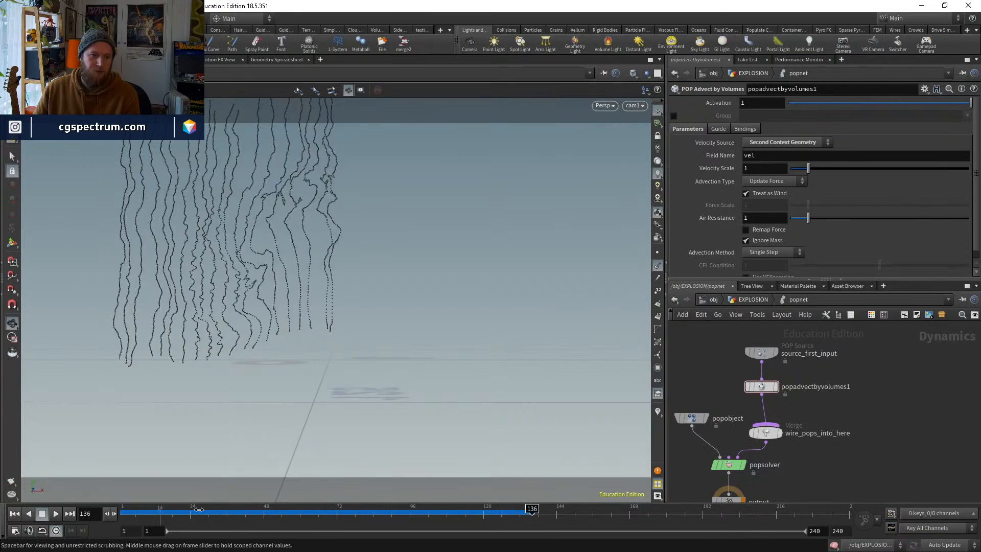
{"action": "mouse_move", "coordinate": [235, 511]}
{"action": "left_mouse_down"}
{"action": "mouse_move", "coordinate": [248, 511]}
{"action": "mouse_move", "coordinate": [139, 498]}
{"action": "mouse_move", "coordinate": [168, 488]}
{"action": "mouse_move", "coordinate": [121, 510]}
{"action": "left_mouse_up"}
Wire scatter5 into add1's input in place of attribwrangle11 to test the advection on the scattered ground points
{"action": "middle_click_drag", "start_coordinate": [872, 385], "coordinate": [840, 455]}
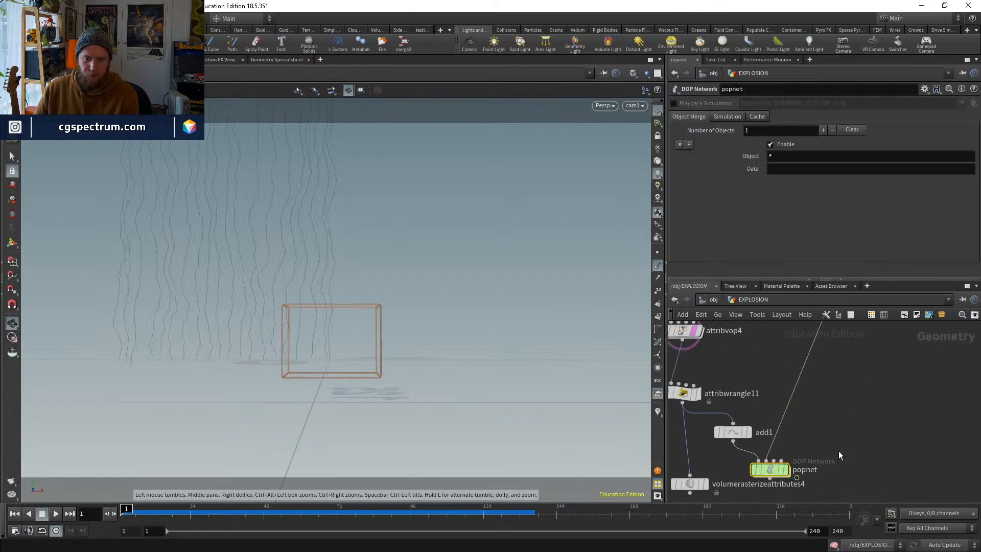
{"action": "left_click", "coordinate": [728, 423]}
{"action": "scroll", "coordinate": [736, 424], "scroll_direction": "down", "scroll_amount": 5}
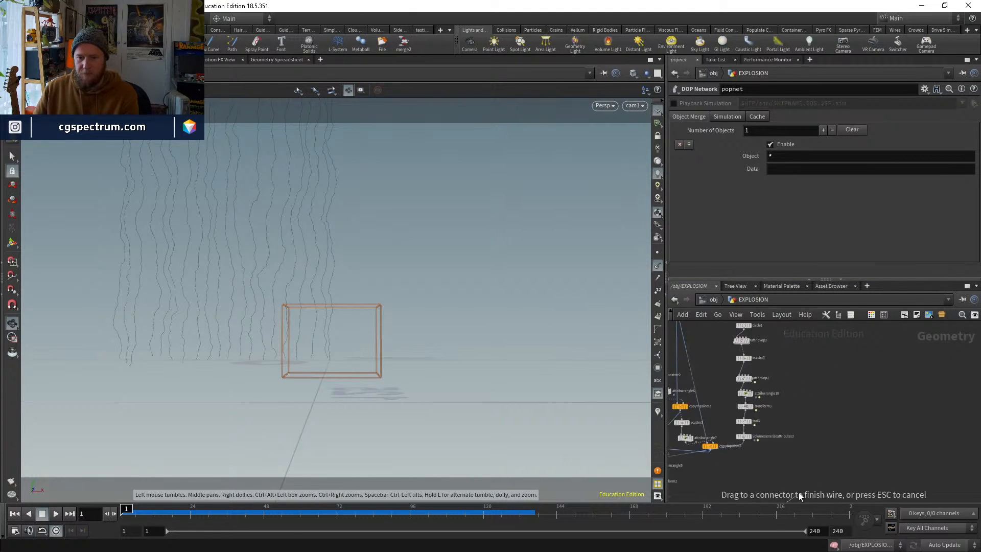
{"action": "scroll", "coordinate": [741, 424], "scroll_direction": "up", "scroll_amount": 5}
{"action": "middle_click_drag", "start_coordinate": [694, 359], "coordinate": [687, 426]}
{"action": "left_click", "coordinate": [752, 370]}
{"action": "left_click", "coordinate": [738, 370]}
{"action": "scroll", "coordinate": [738, 372], "scroll_direction": "down", "scroll_amount": 4}
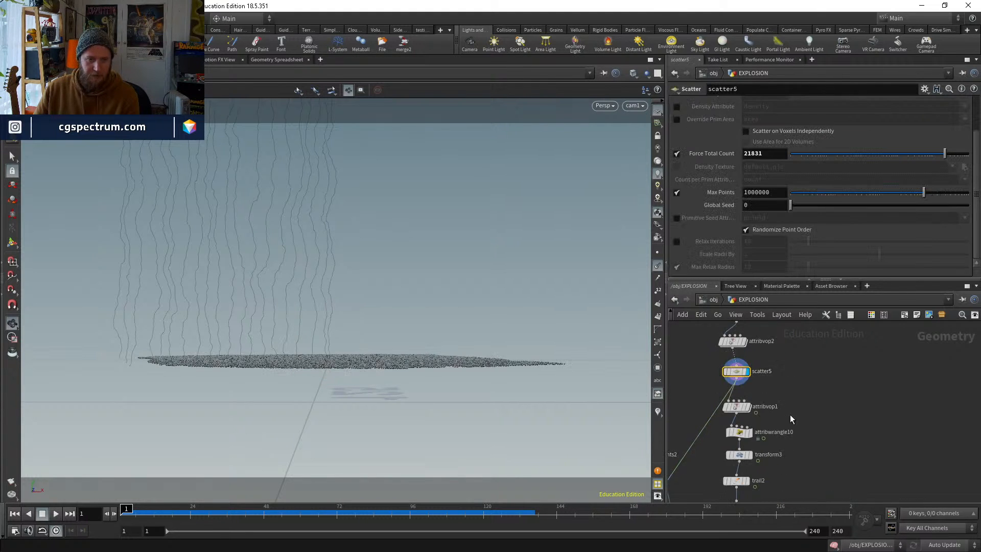
{"action": "scroll", "coordinate": [791, 418], "scroll_direction": "down", "scroll_amount": 4}
{"action": "middle_click_drag", "start_coordinate": [775, 483], "coordinate": [895, 328]}
{"action": "scroll", "coordinate": [813, 398], "scroll_direction": "up", "scroll_amount": 6}
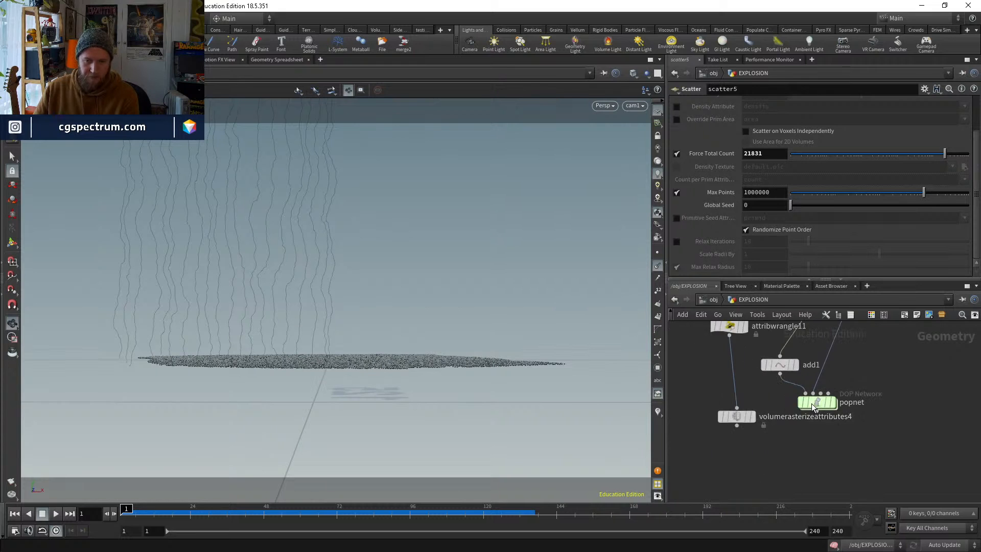
Display popnet, go inside it and play the simulation with the scattered ground points
{"action": "left_click", "coordinate": [817, 403]}
{"action": "double_click", "coordinate": [817, 403]}
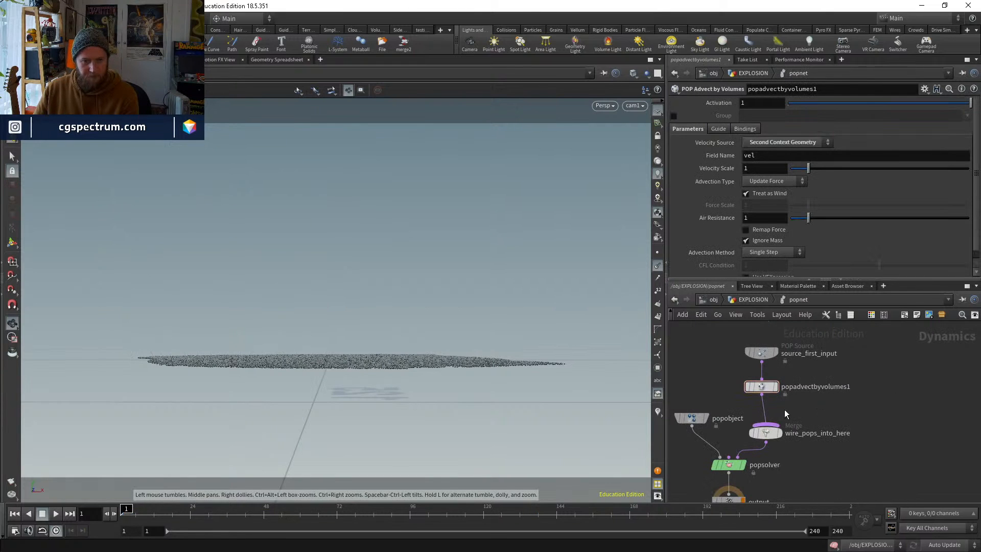
{"action": "left_click", "coordinate": [56, 513]}
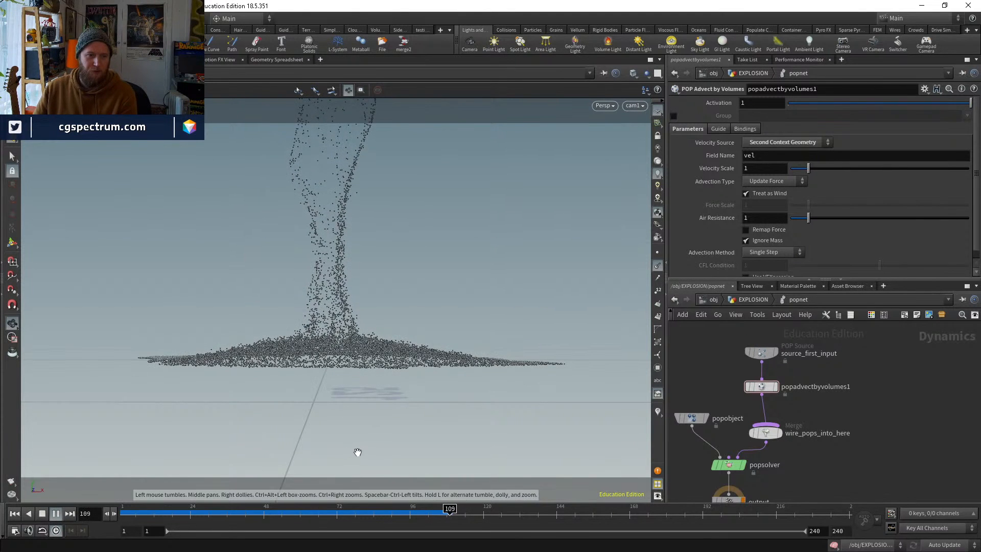
{"action": "left_click", "coordinate": [42, 514]}
Reconnect attribwrangle11 to add1's input in place of scatter5 and go back inside popnet
{"action": "key", "text": "u"}
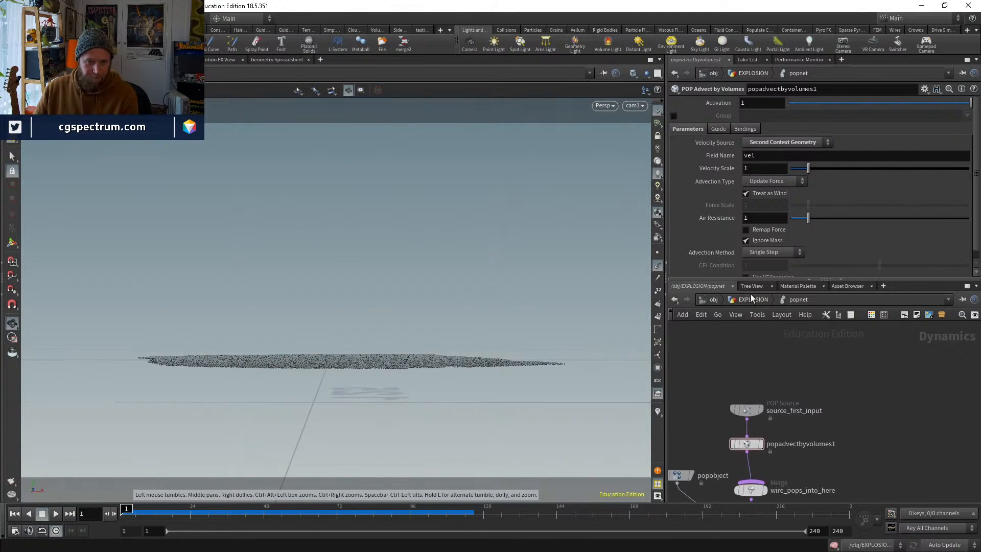
{"action": "middle_click_drag", "start_coordinate": [818, 342], "coordinate": [790, 401]}
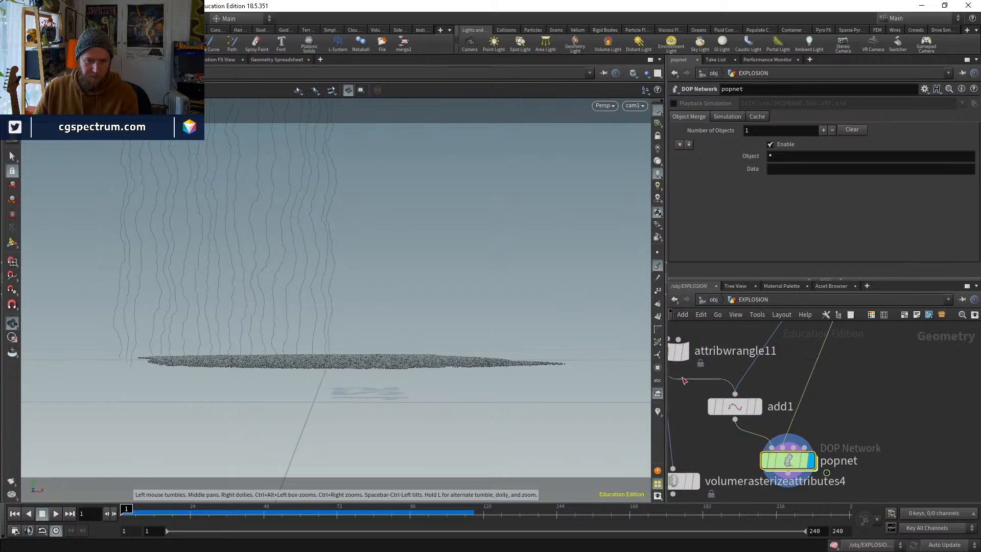
{"action": "double_click", "coordinate": [764, 403]}
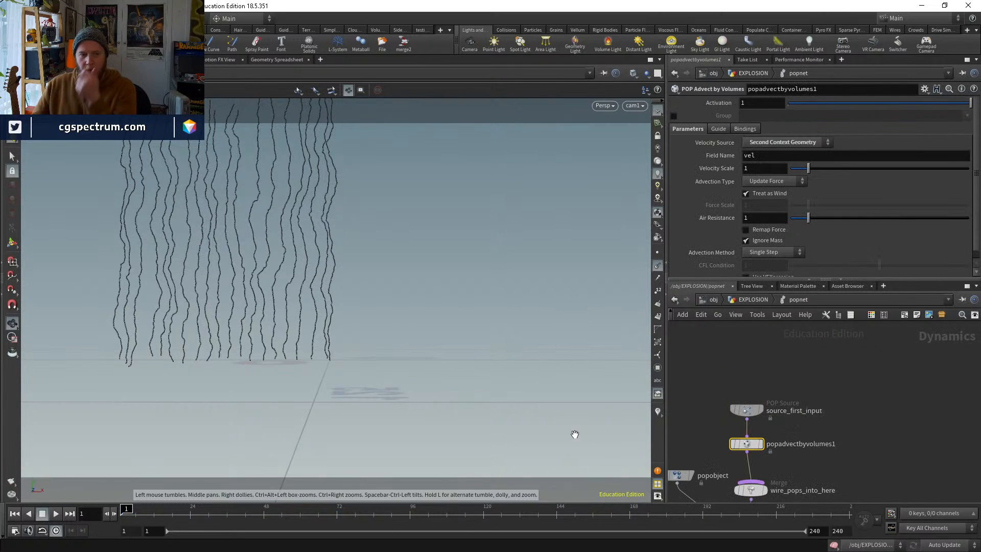
Play the advection of the smoke trail points again and rewind to frame 1
{"action": "left_click", "coordinate": [52, 514]}
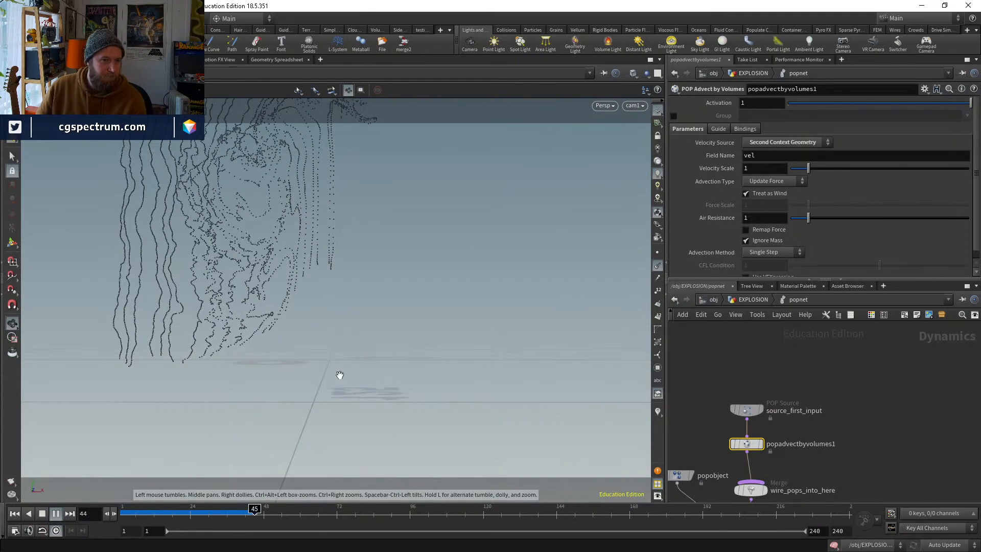
{"action": "left_click_drag", "start_coordinate": [158, 505], "coordinate": [122, 512]}
{"action": "mouse_move", "coordinate": [839, 395]}
{"action": "middle_mouse_down"}
{"action": "mouse_move", "coordinate": [843, 412]}
{"action": "mouse_move", "coordinate": [853, 390]}
{"action": "middle_mouse_up"}
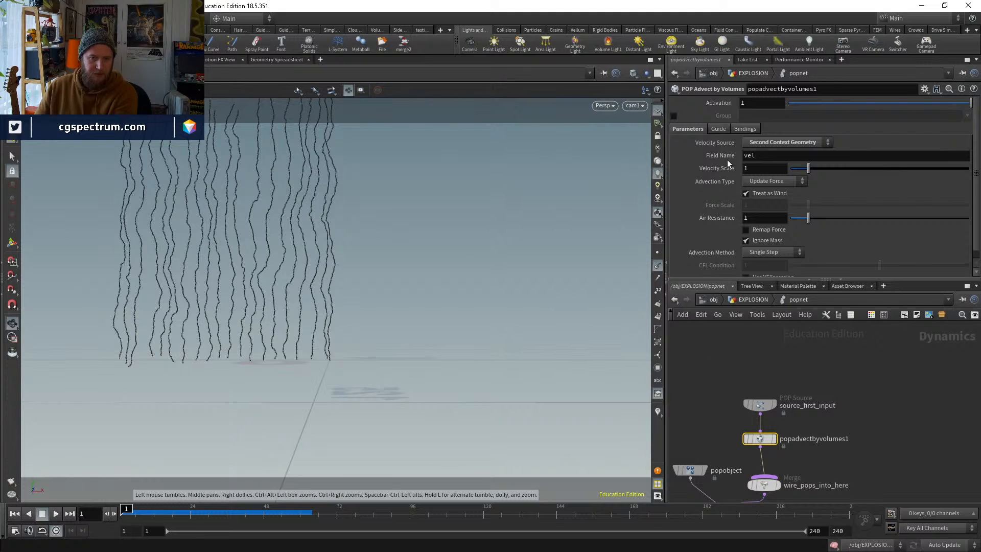
Show the velocity guide of popadvectbyvolumes1 on the XY plane and step forward to frame 6
{"action": "left_click", "coordinate": [716, 129]}
{"action": "key", "text": "Right"}
{"action": "key", "text": "Right"}
{"action": "key", "text": "Right"}
{"action": "key", "text": "Right"}
{"action": "key", "text": "Right"}
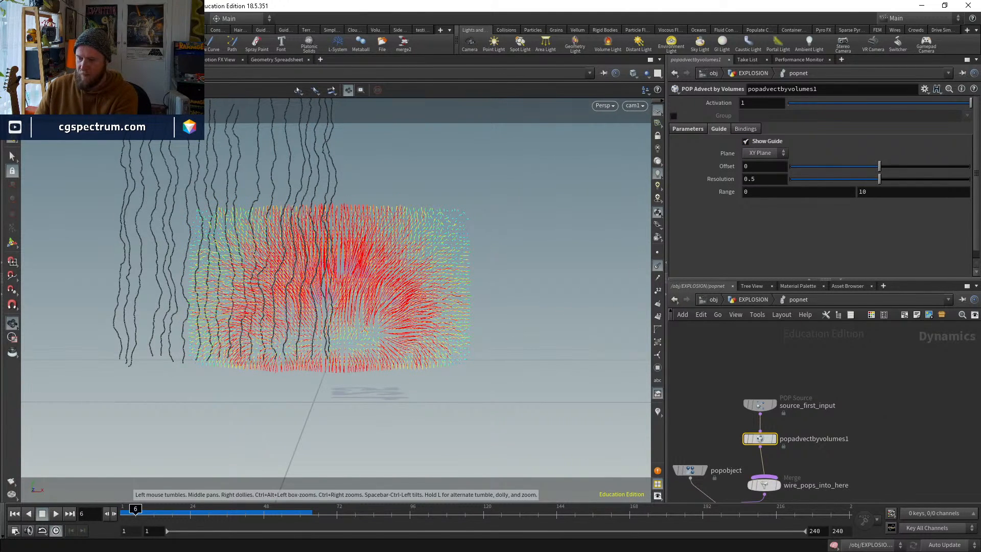
Switch to the browser, examine the Desert Rock nuclear test GIF as smoke trail reference, and return to Houdini
{"action": "key", "text": "alt+Tab"}
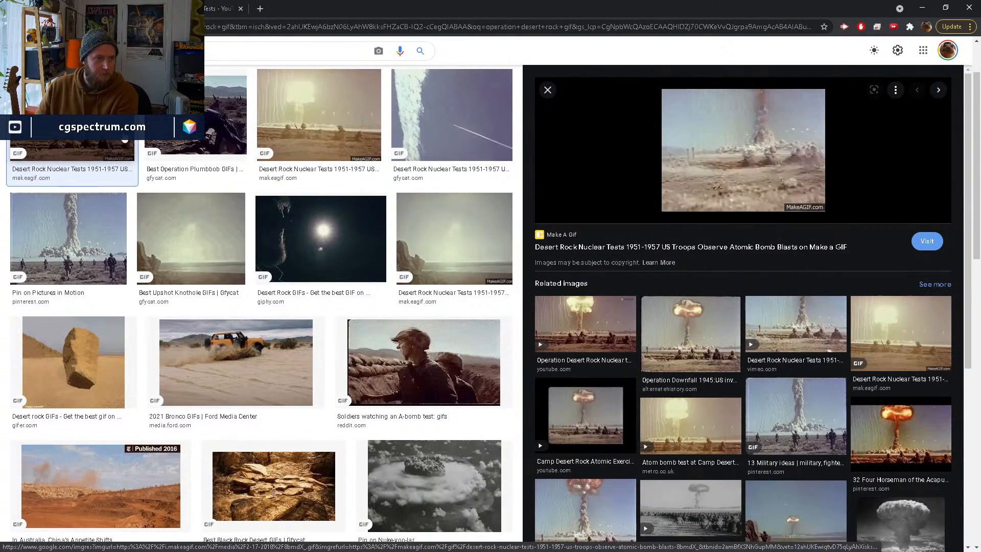
{"action": "key", "text": "Escape"}
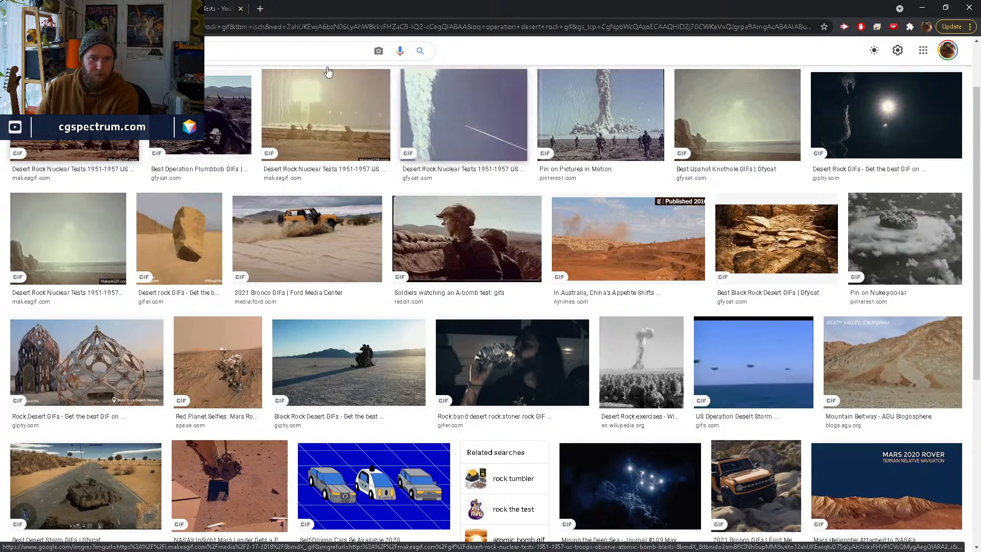
{"action": "scroll", "coordinate": [488, 307], "scroll_direction": "up", "scroll_amount": 2}
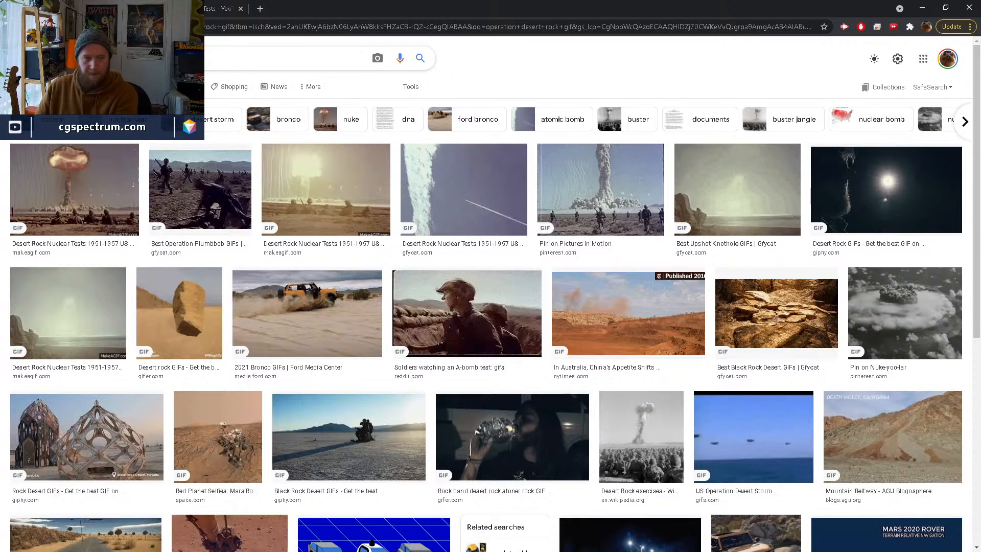
{"action": "key", "text": "alt+Left"}
{"action": "left_click", "coordinate": [116, 187]}
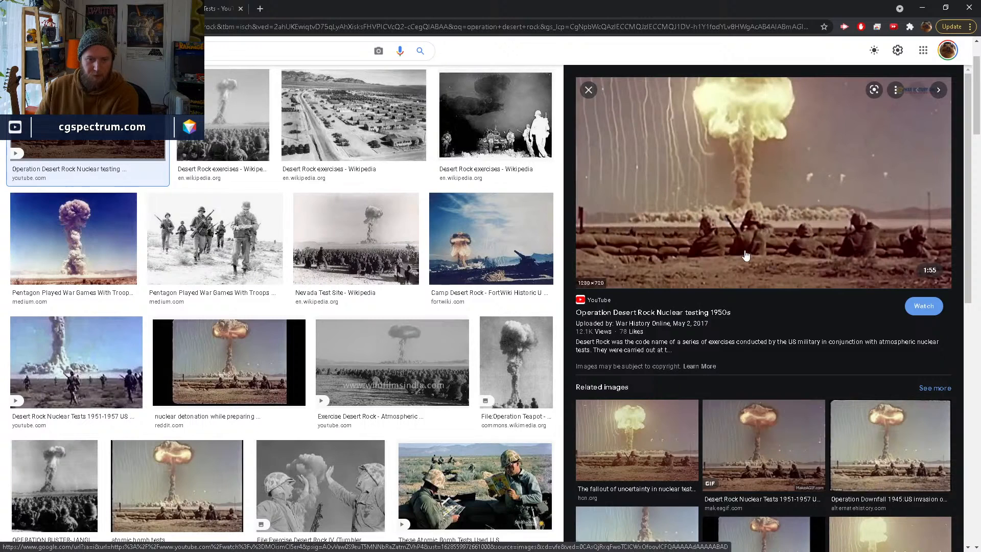
{"action": "left_click", "coordinate": [752, 426]}
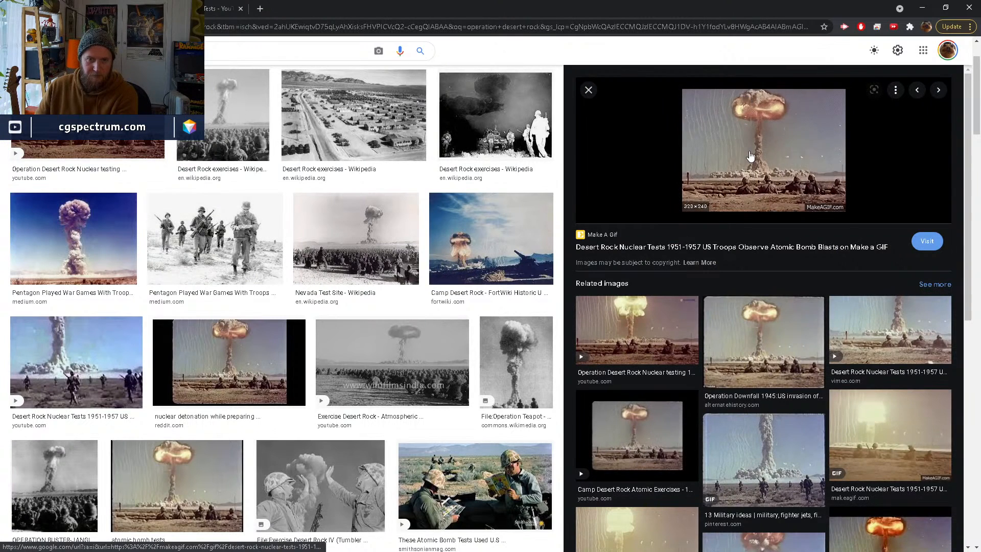
{"action": "left_click", "coordinate": [922, 7]}
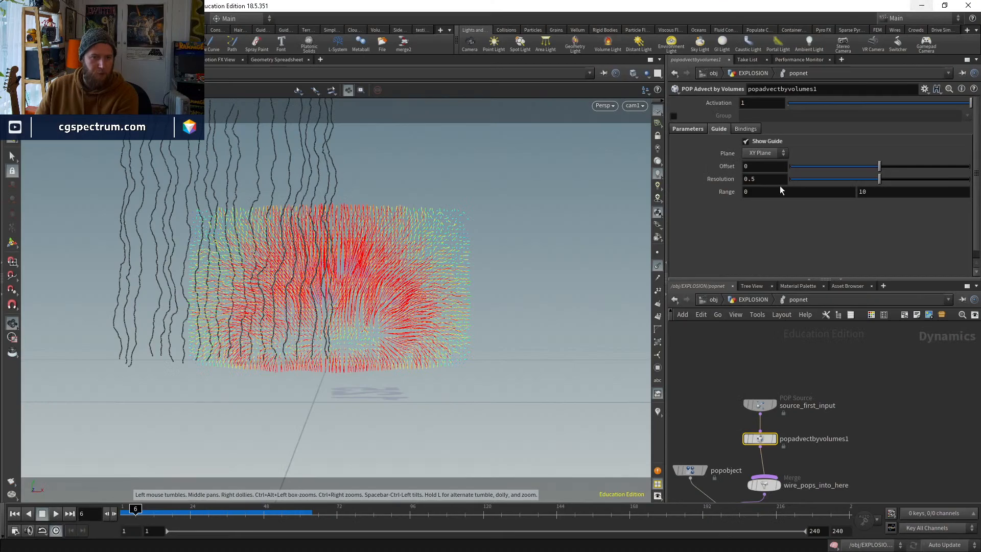
Return to frame 1 and insert a Transform node between copy1 and attribvop3 in the EXPLOSION network
{"action": "left_click", "coordinate": [125, 510]}
{"action": "left_click", "coordinate": [753, 299]}
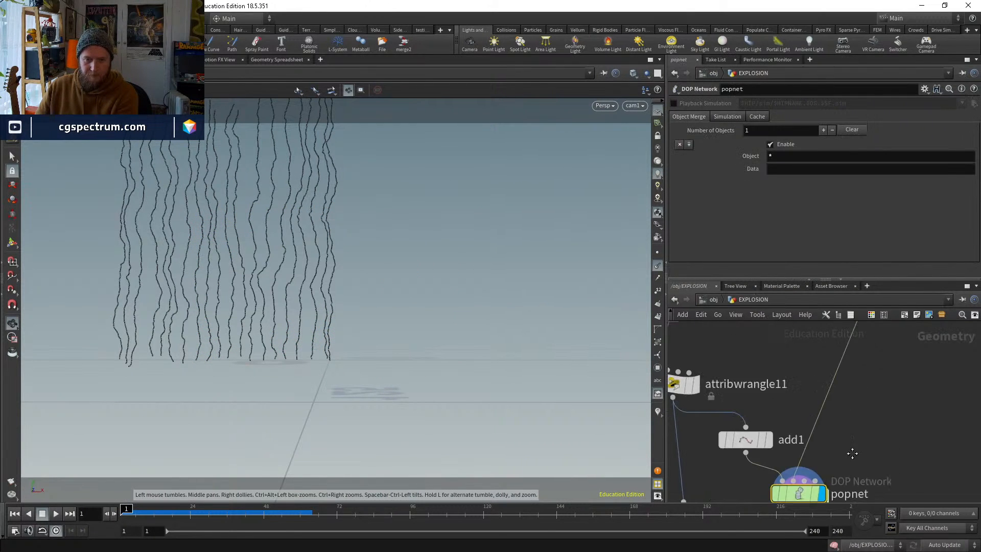
{"action": "middle_click_drag", "start_coordinate": [852, 453], "coordinate": [923, 544]}
{"action": "scroll", "coordinate": [829, 449], "scroll_direction": "down", "scroll_amount": 1}
{"action": "middle_click_drag", "start_coordinate": [828, 415], "coordinate": [780, 385]}
{"action": "key", "text": "Tab"}
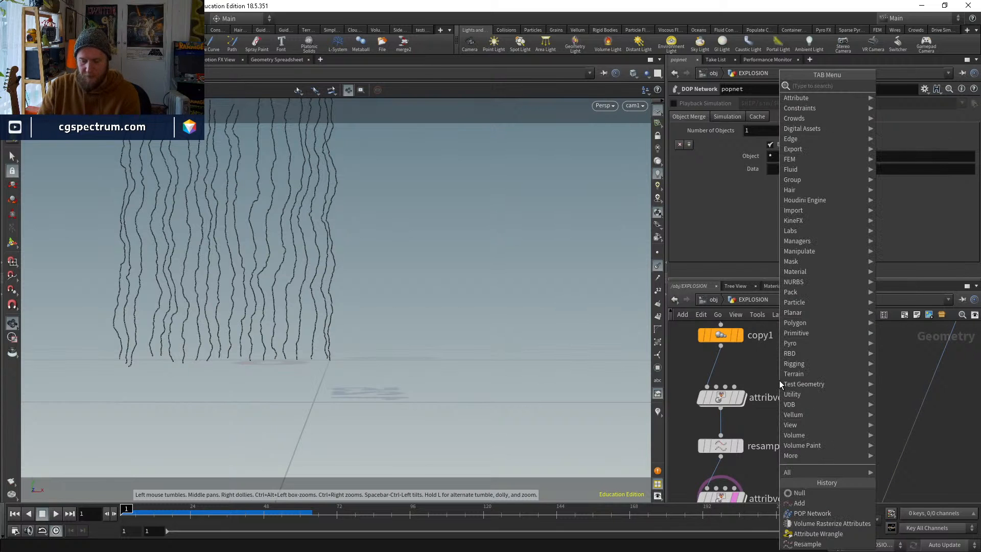
{"action": "type", "text": "tra"}
{"action": "key", "text": "Down"}
{"action": "key", "text": "Down"}
{"action": "key", "text": "Return"}
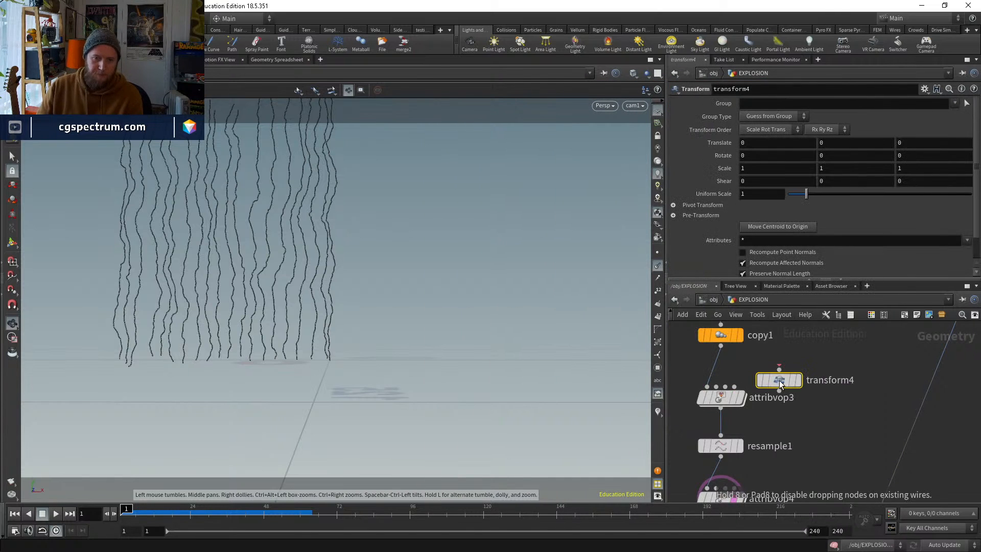
{"action": "left_click", "coordinate": [723, 367]}
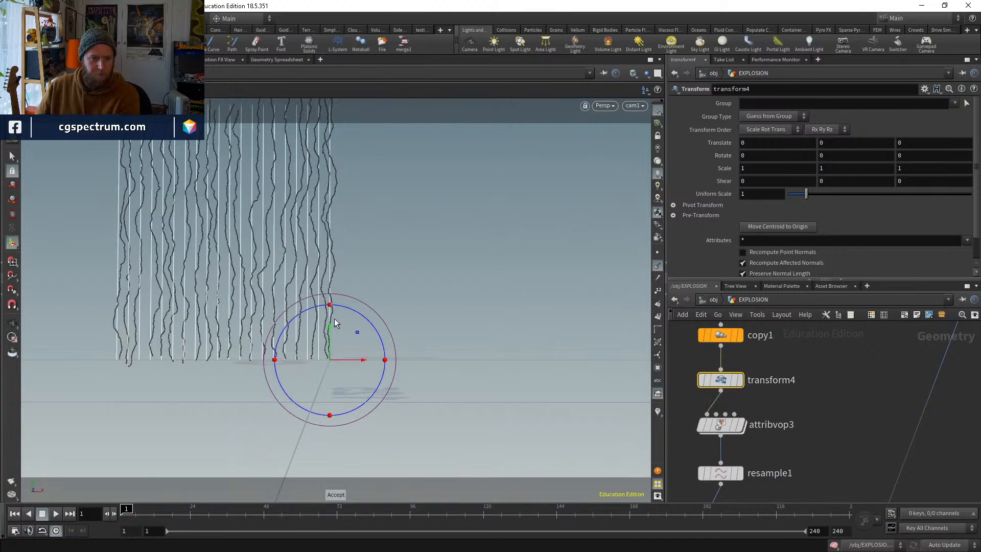
Shift the trail lines about -13.32 units along X with transform4
{"action": "left_click_drag", "start_coordinate": [344, 355], "coordinate": [296, 356]}
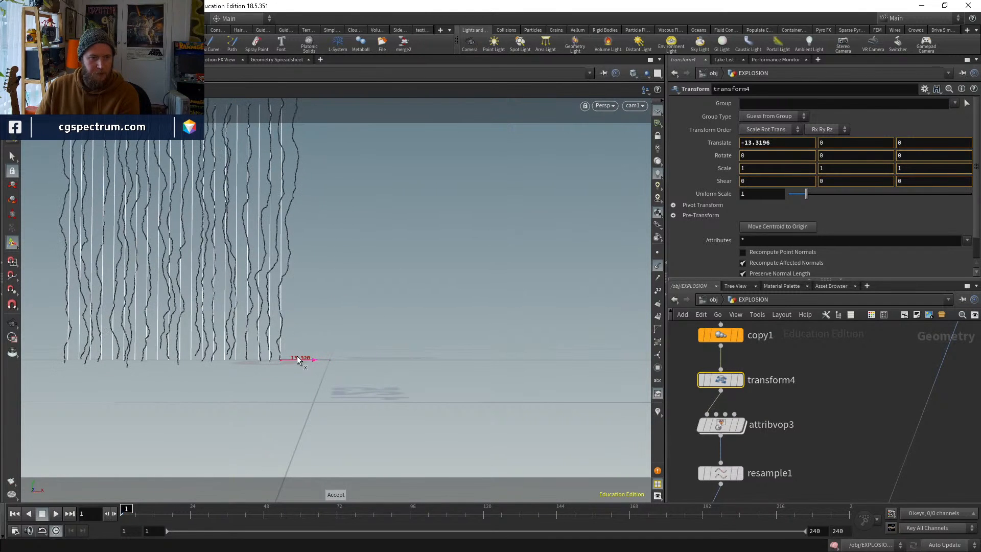
{"action": "middle_click_drag", "start_coordinate": [774, 473], "coordinate": [766, 327]}
{"action": "middle_click_drag", "start_coordinate": [776, 419], "coordinate": [741, 351]}
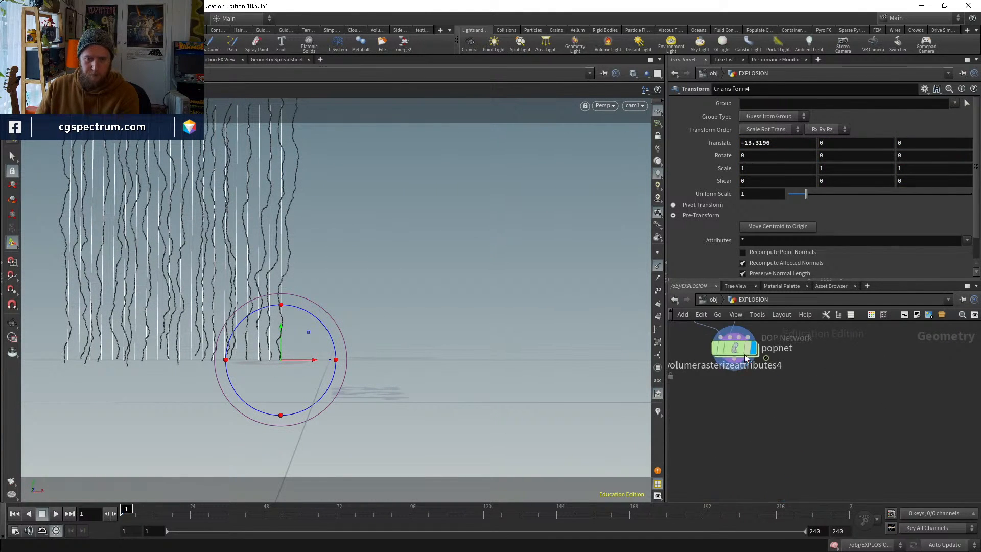
Play the particle simulation inside popnet and scrub through it to frame 22 to examine the shifted trail lines
{"action": "double_click", "coordinate": [738, 351]}
{"action": "key", "text": "Up"}
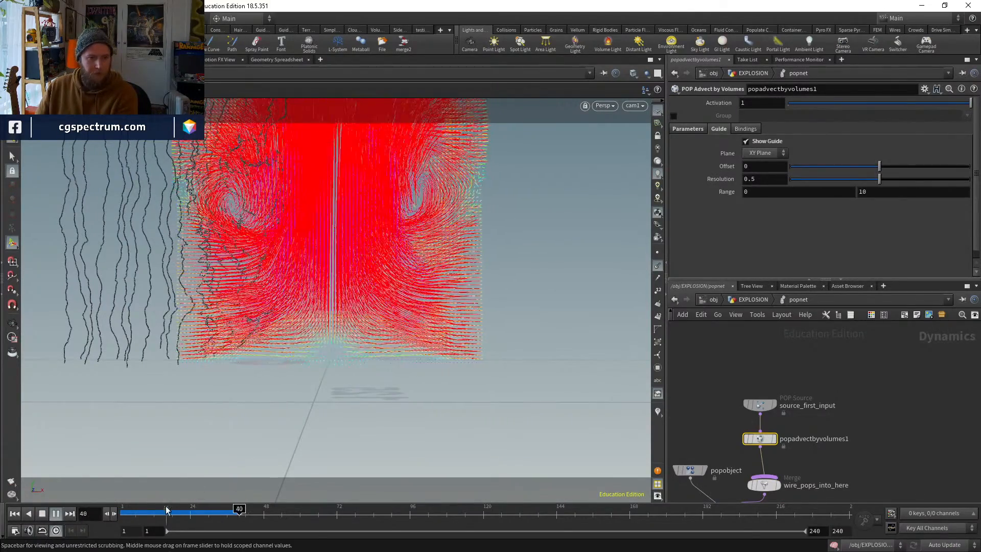
{"action": "left_click_drag", "start_coordinate": [149, 513], "coordinate": [184, 512]}
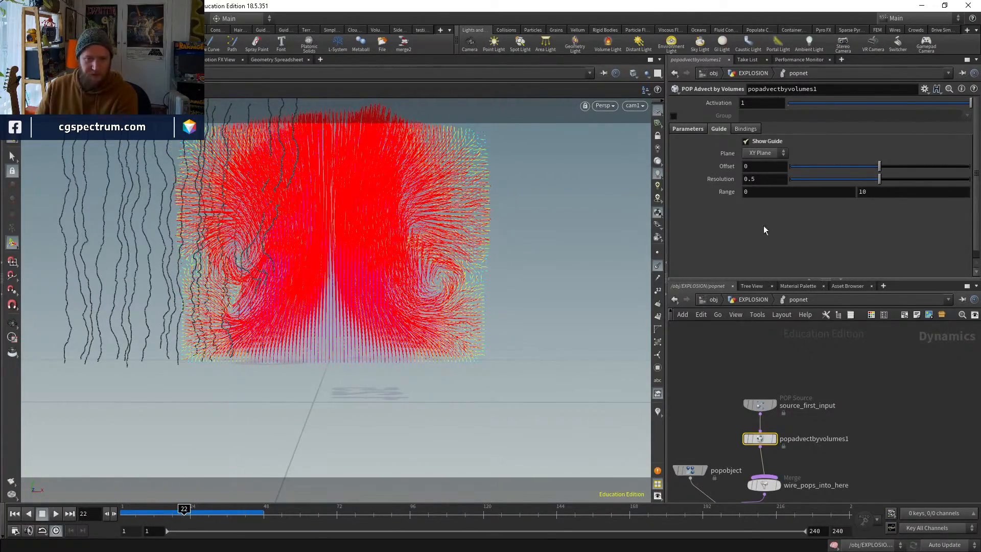
Hide the velocity guide of popadvectbyvolumes1, return to frame 1 and show the node's main advection settings
{"action": "left_click", "coordinate": [758, 141]}
{"action": "left_click_drag", "start_coordinate": [179, 524], "coordinate": [82, 498]}
{"action": "left_click", "coordinate": [692, 129]}
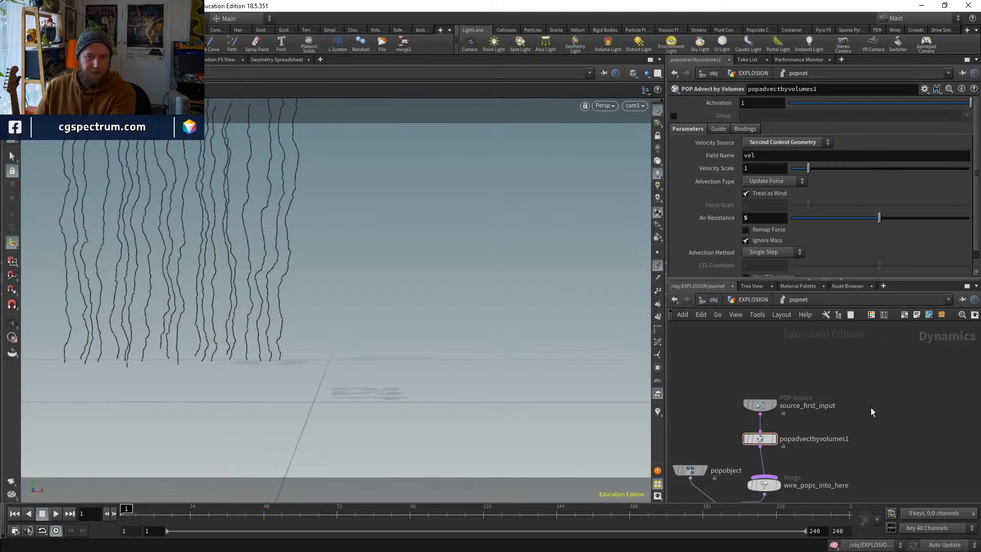
Preview the simulation, set popadvectbyvolumes1's velocity scale to 0.1 and play it again from frame 1
{"action": "key", "text": "Up"}
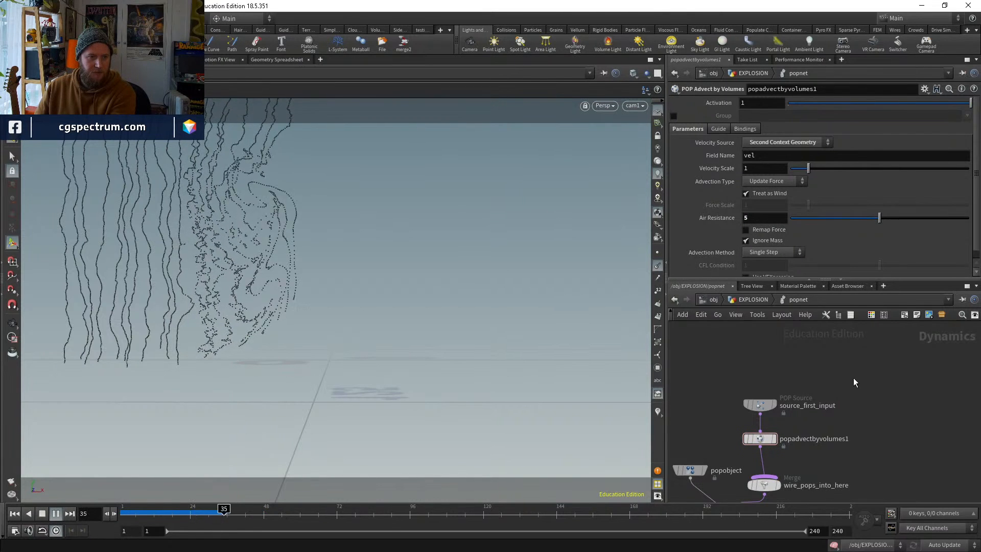
{"action": "key", "text": "ctrl+Up"}
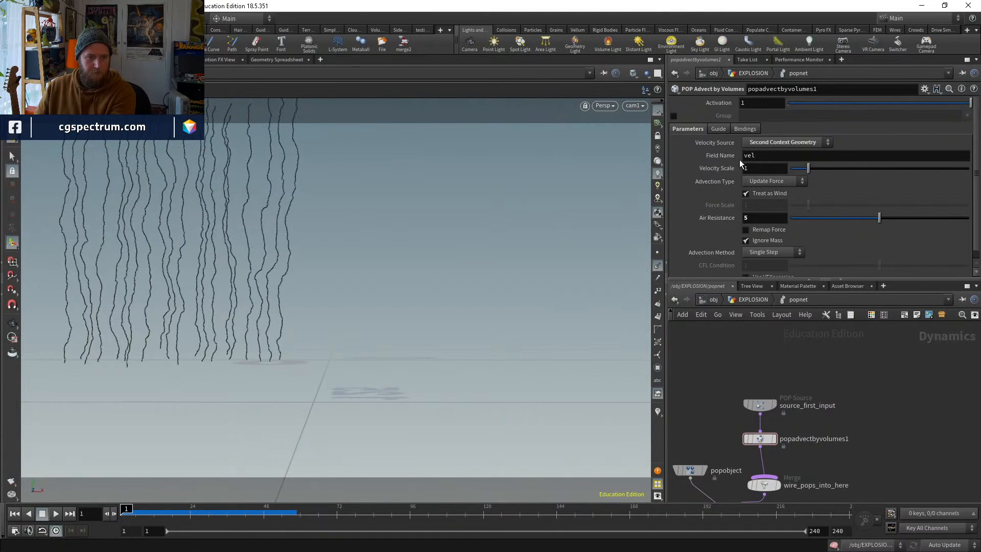
{"action": "key", "text": "Up"}
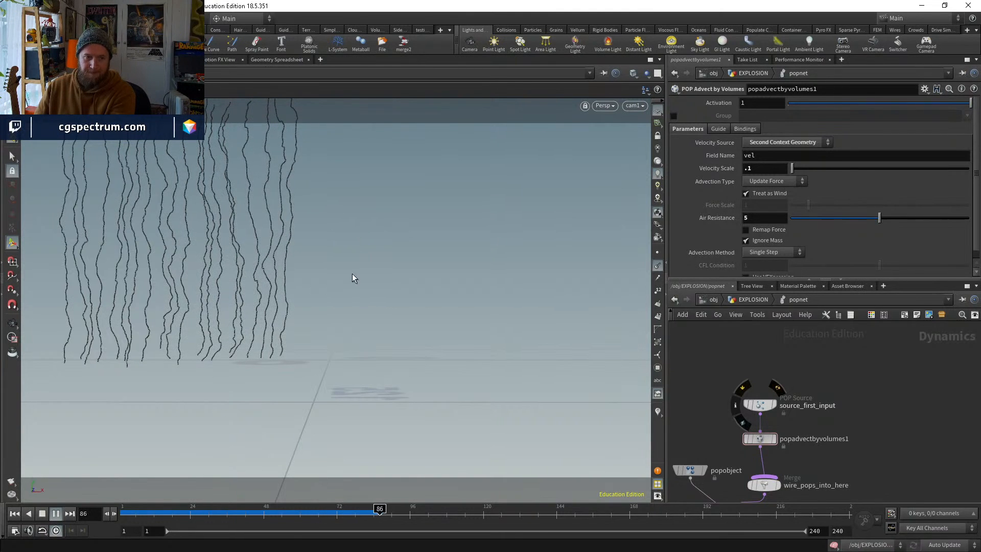
Set popadvectbyvolumes1's velocity scale to 0.5, play the simulation from frame 1 and rewind it
{"action": "left_click", "coordinate": [14, 514]}
{"action": "left_click", "coordinate": [776, 169]}
{"action": "type", "text": "."}
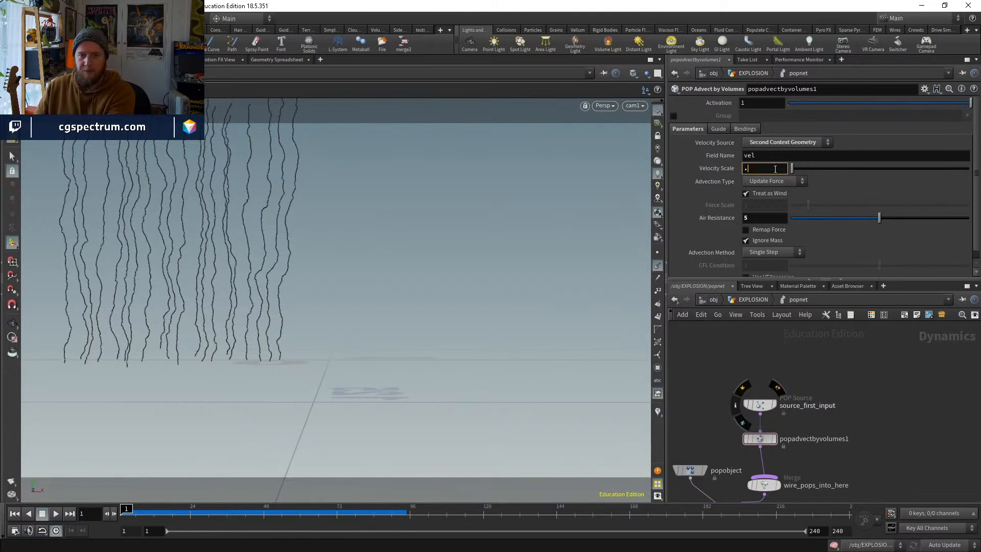
{"action": "type", "text": "5"}
{"action": "key", "text": "Return"}
{"action": "key", "text": "Up"}
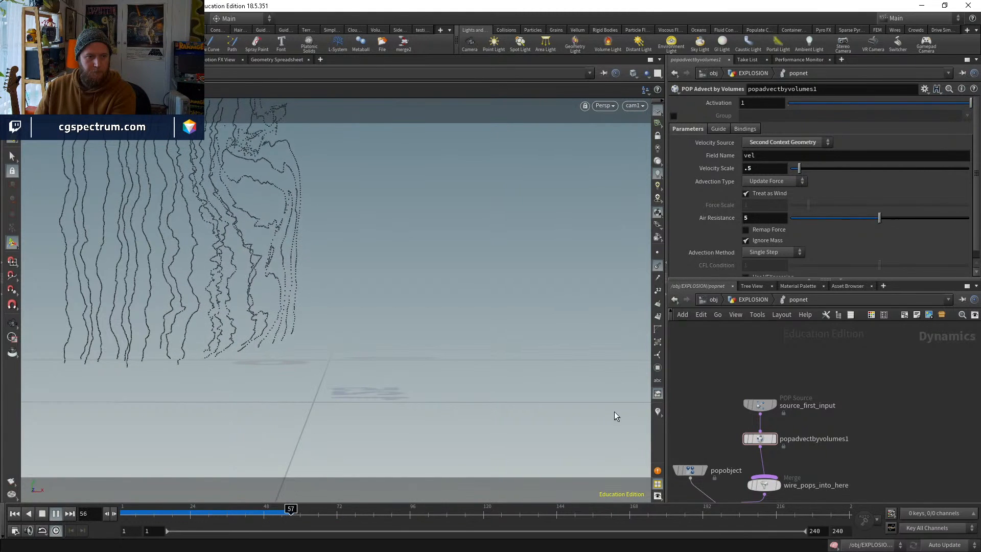
{"action": "key", "text": "ctrl+Up"}
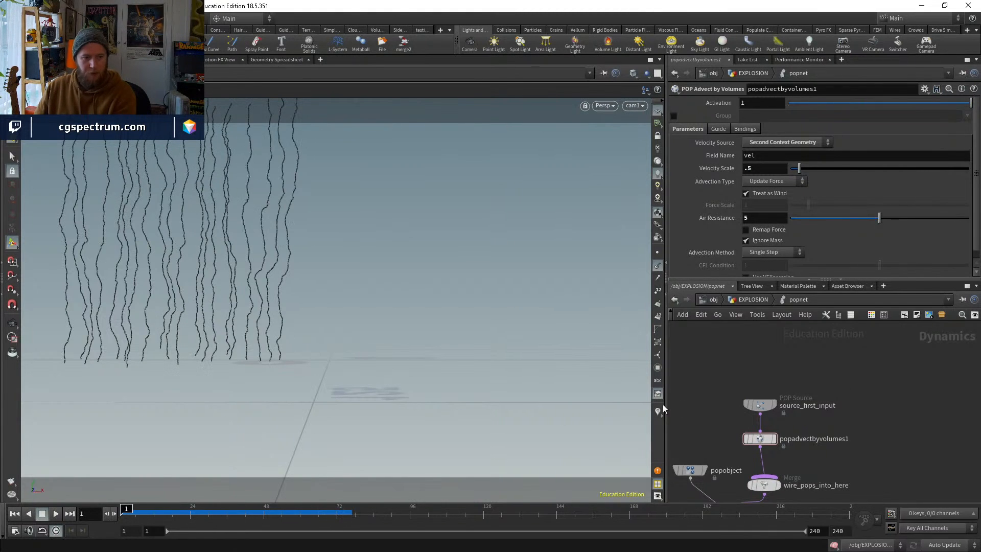
Insert a POP Drag node between popadvectbyvolumes1 and the wire_pops_into_here merge, play the simulation and scrub to frame 89
{"action": "key", "text": "Tab"}
{"action": "type", "text": "popdra"}
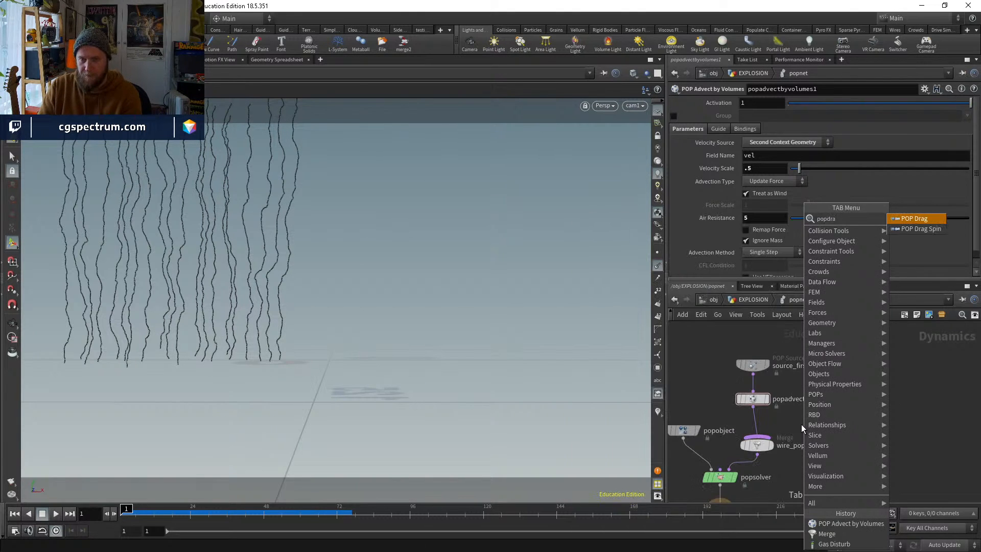
{"action": "key", "text": "Return"}
{"action": "left_click", "coordinate": [760, 425]}
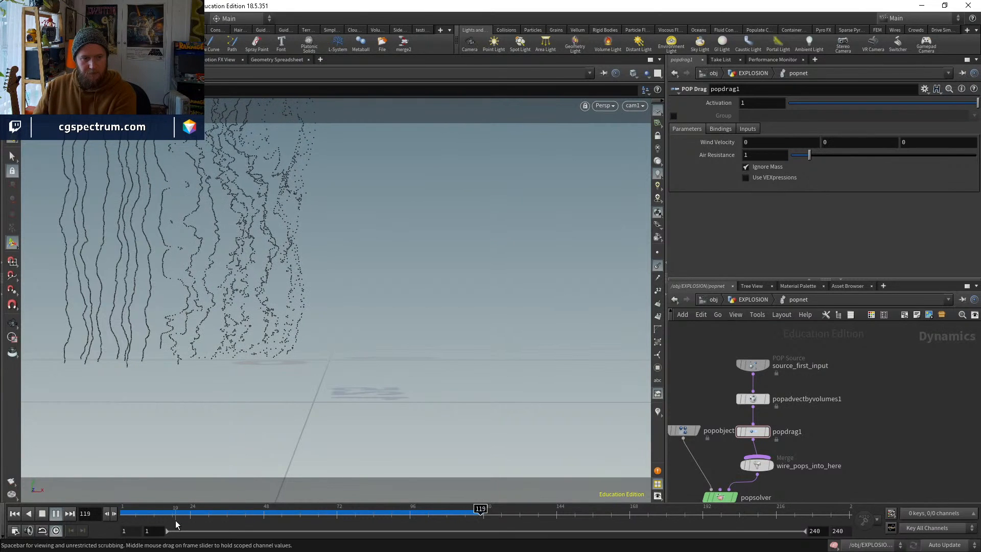
{"action": "left_click_drag", "start_coordinate": [172, 512], "coordinate": [388, 508]}
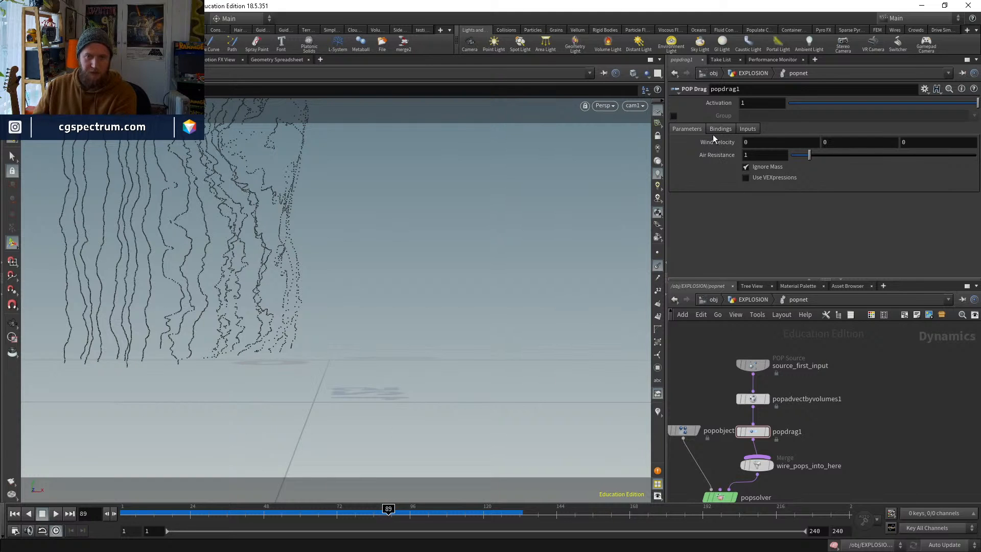
Show the velocity guide of popadvectbyvolumes1 again and scrub back from frame 89 to frame 1
{"action": "left_click", "coordinate": [749, 130]}
{"action": "left_click", "coordinate": [692, 129]}
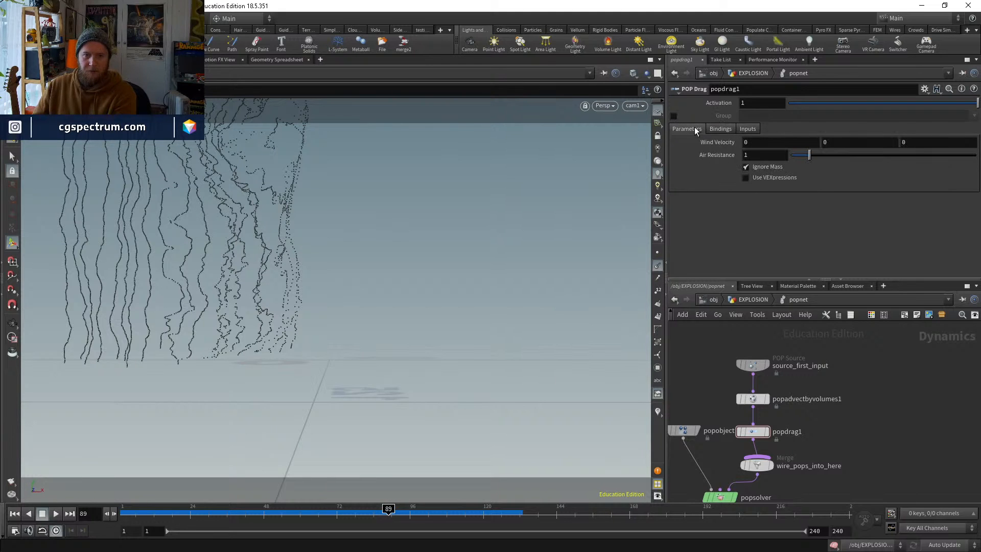
{"action": "left_click", "coordinate": [753, 399]}
{"action": "left_click", "coordinate": [719, 129]}
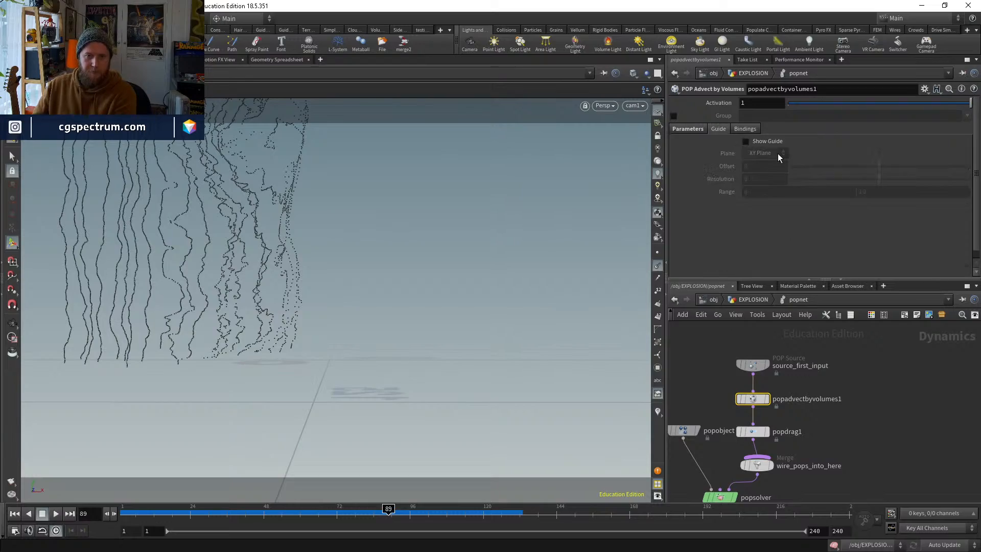
{"action": "left_click", "coordinate": [768, 142]}
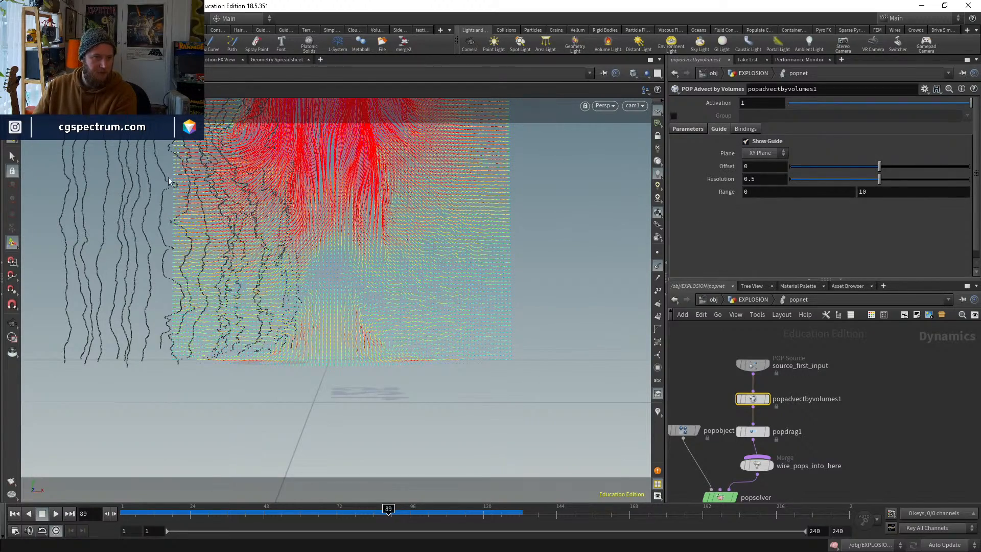
{"action": "left_click_drag", "start_coordinate": [360, 521], "coordinate": [101, 445]}
Return to the EXPLOSION network and insert a Primitive node on the wire below OUT_VELS
{"action": "left_click", "coordinate": [754, 299]}
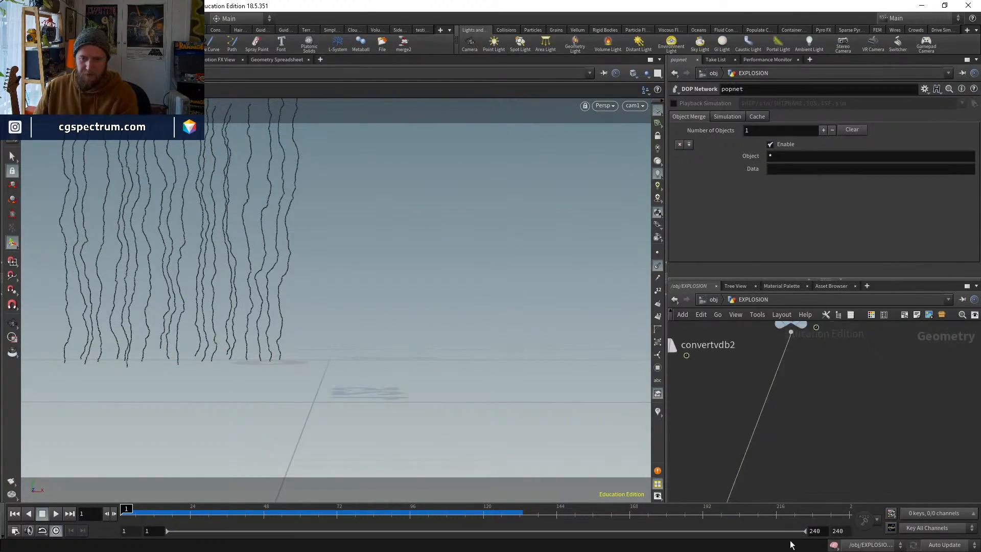
{"action": "key", "text": "Tab"}
{"action": "type", "text": "prim"}
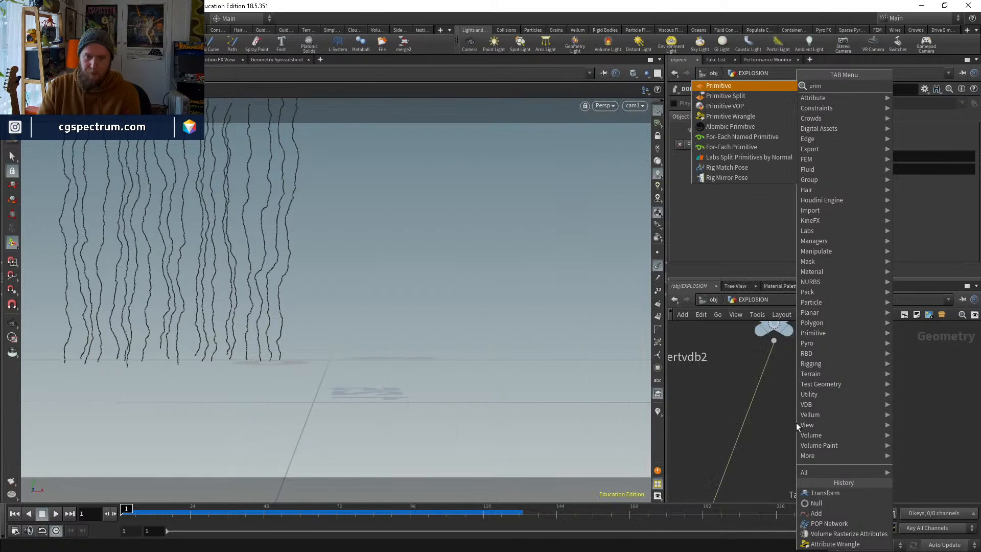
{"action": "key", "text": "Return"}
{"action": "left_click", "coordinate": [775, 387]}
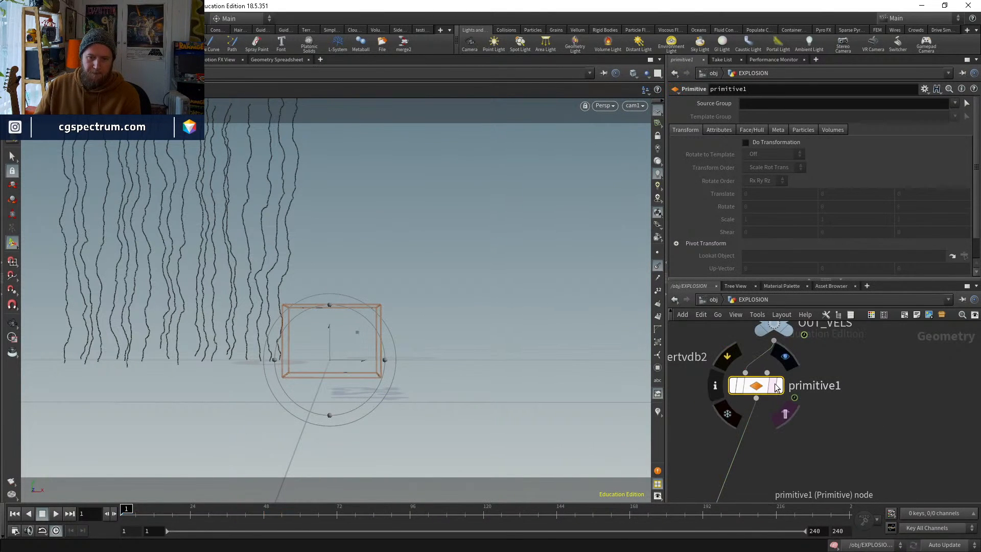
{"action": "left_click", "coordinate": [833, 130]}
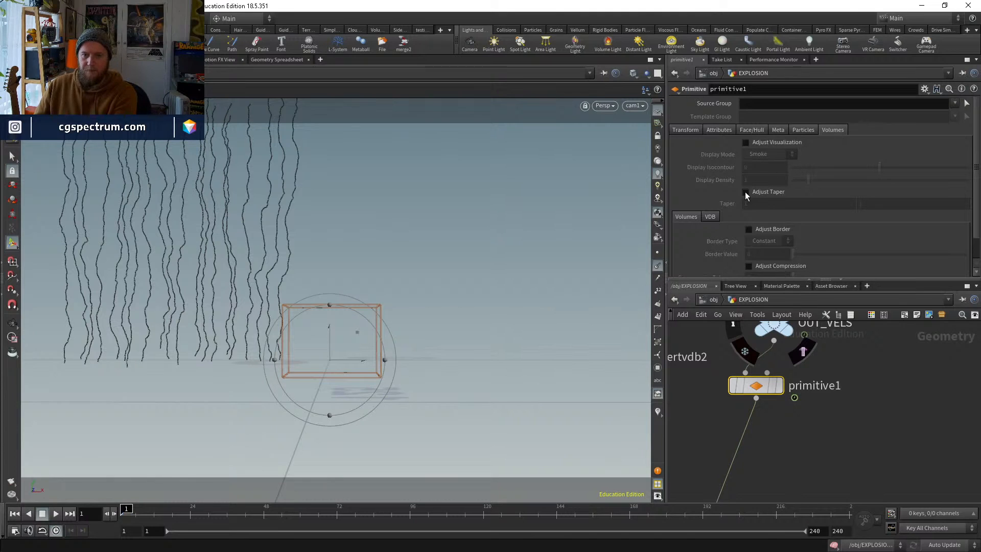
{"action": "scroll", "coordinate": [744, 191], "scroll_direction": "down", "scroll_amount": 2}
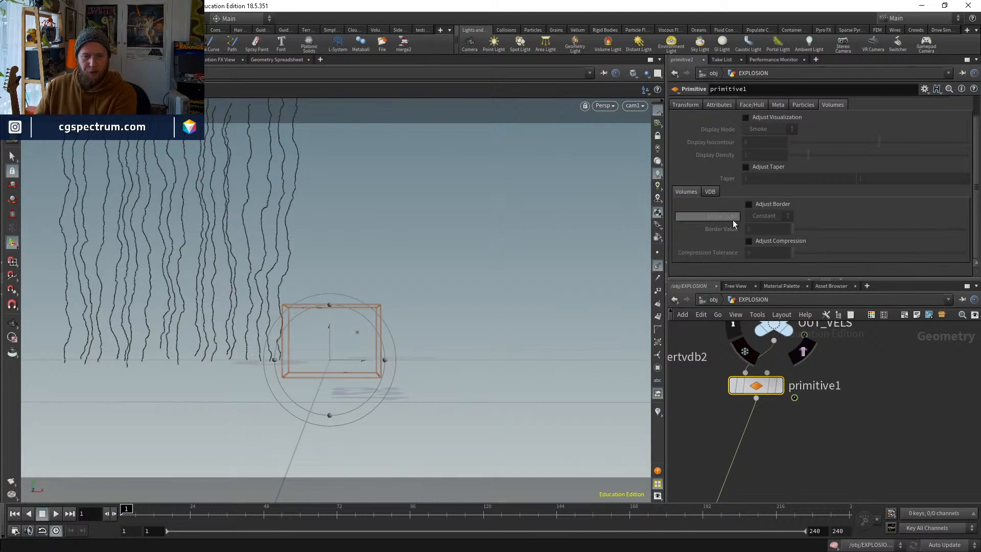
{"action": "left_click", "coordinate": [772, 206]}
{"action": "left_click", "coordinate": [768, 216]}
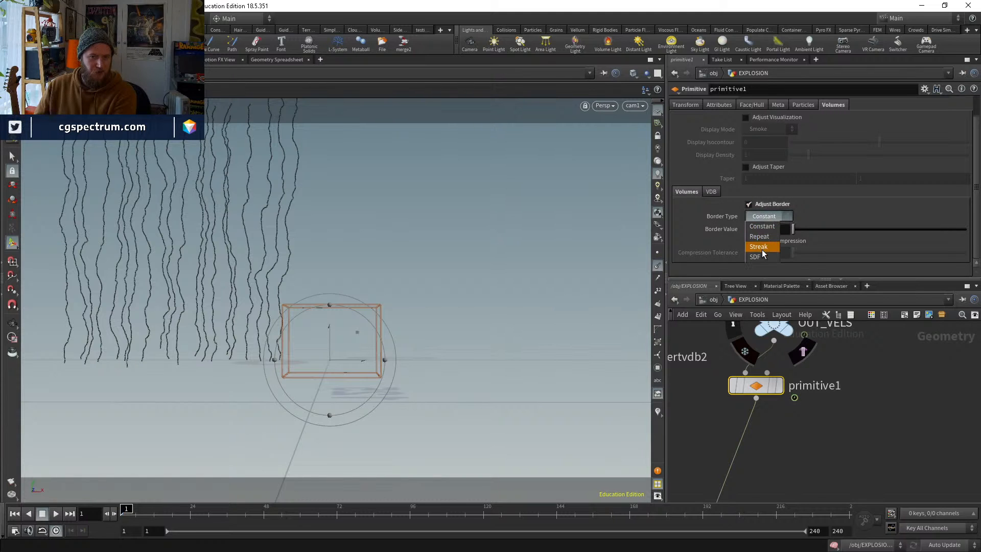
{"action": "left_click", "coordinate": [762, 249]}
{"action": "scroll", "coordinate": [858, 357], "scroll_direction": "down", "scroll_amount": 2}
{"action": "mouse_move", "coordinate": [805, 486]}
{"action": "middle_mouse_down"}
{"action": "mouse_move", "coordinate": [813, 432]}
{"action": "mouse_move", "coordinate": [803, 496]}
{"action": "middle_mouse_up"}
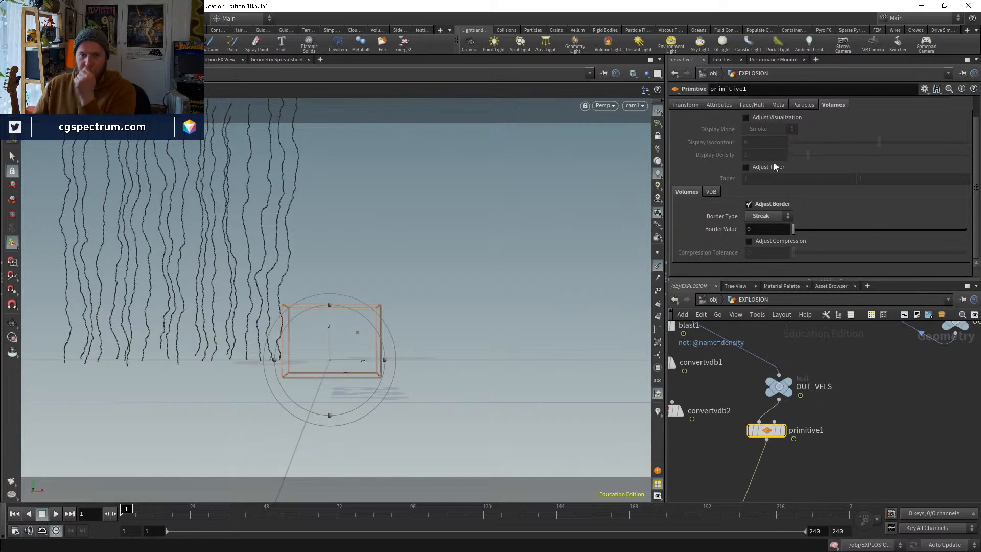
{"action": "scroll", "coordinate": [780, 174], "scroll_direction": "up", "scroll_amount": 2}
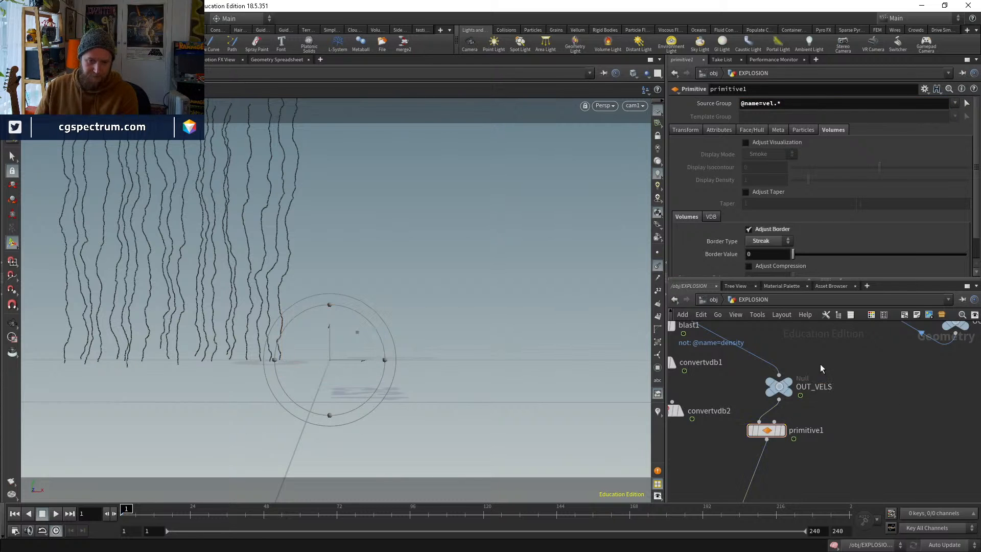
{"action": "key", "text": "Tab"}
{"action": "type", "text": "blast"}
{"action": "key", "text": "Return"}
{"action": "left_click", "coordinate": [778, 367]}
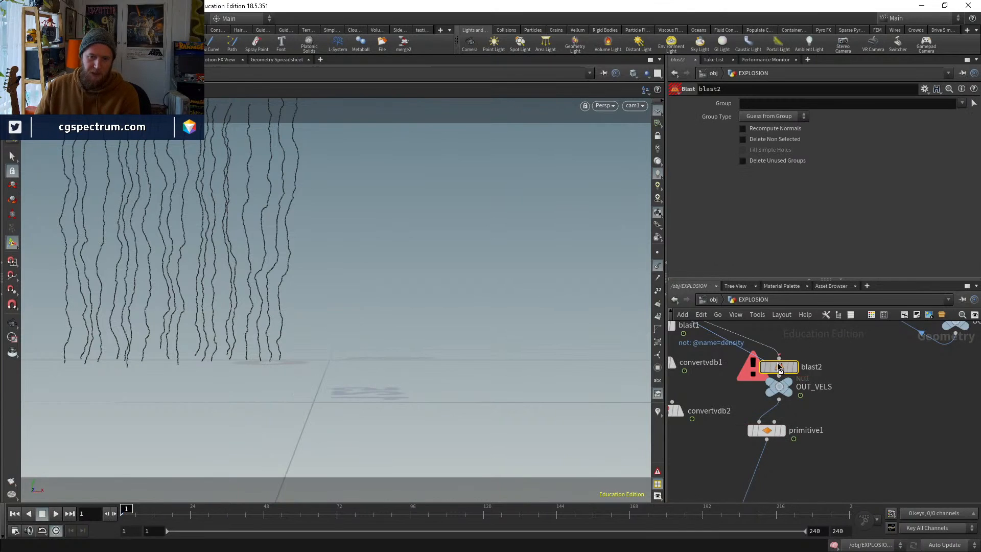
{"action": "mouse_move", "coordinate": [779, 364]}
{"action": "left_mouse_down"}
{"action": "mouse_move", "coordinate": [766, 361]}
{"action": "mouse_move", "coordinate": [773, 351]}
{"action": "left_mouse_up"}
{"action": "left_click", "coordinate": [788, 351]}
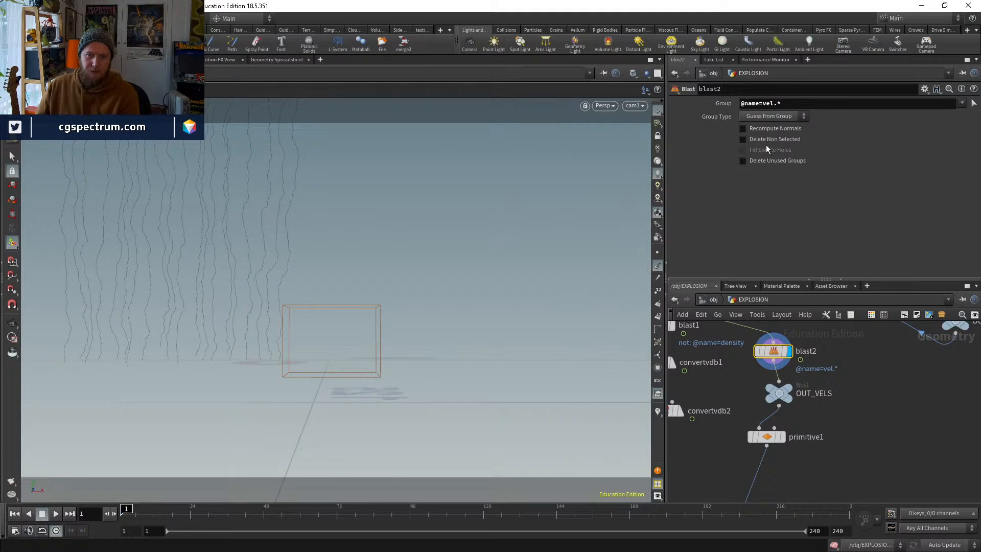
{"action": "left_click", "coordinate": [745, 351]}
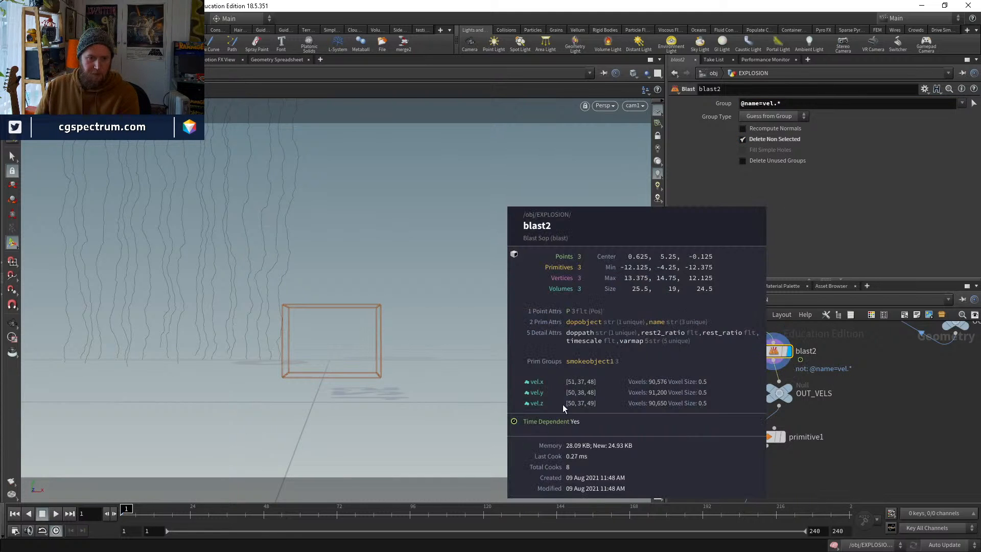
Display primitive1 and clear its source group
{"action": "middle_click_drag", "start_coordinate": [844, 424], "coordinate": [862, 384]}
{"action": "scroll", "coordinate": [861, 385], "scroll_direction": "up", "scroll_amount": 2}
{"action": "left_click", "coordinate": [782, 382]}
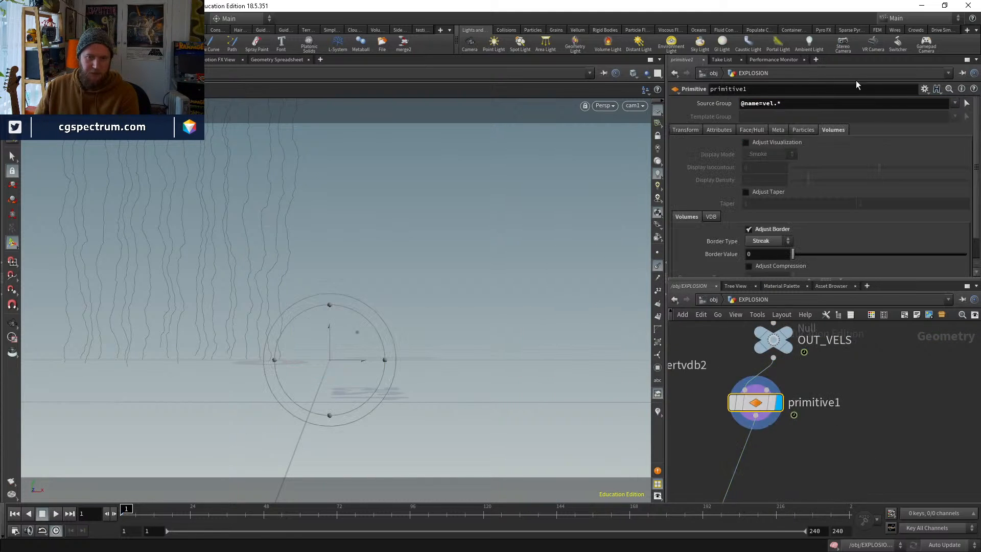
{"action": "key", "text": "BackSpace"}
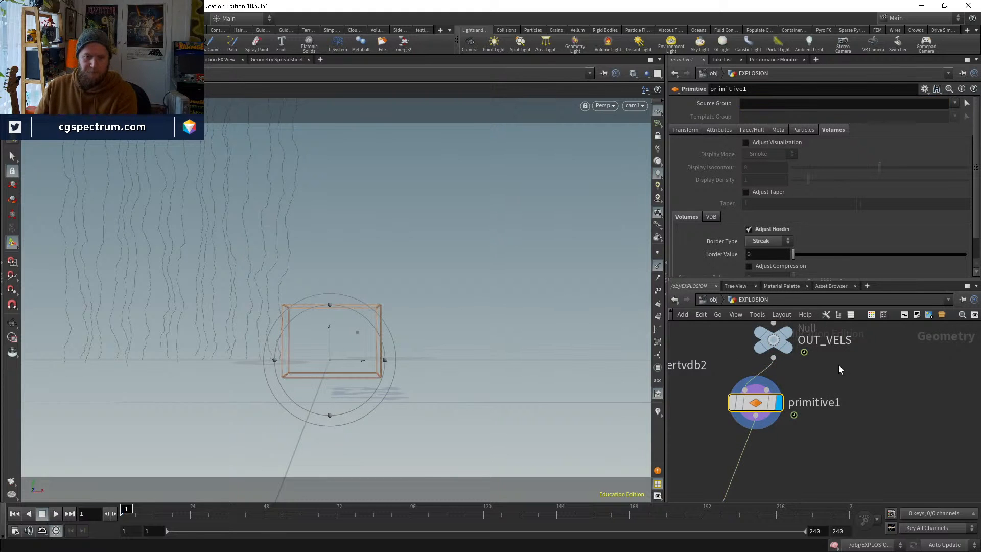
Go back inside popnet and play the simulation with the velocity guide shown
{"action": "scroll", "coordinate": [838, 370], "scroll_direction": "down", "scroll_amount": 3}
{"action": "middle_click_drag", "start_coordinate": [847, 439], "coordinate": [870, 337]}
{"action": "middle_click_drag", "start_coordinate": [753, 476], "coordinate": [785, 412]}
{"action": "scroll", "coordinate": [784, 412], "scroll_direction": "up", "scroll_amount": 2}
{"action": "double_click", "coordinate": [783, 413]}
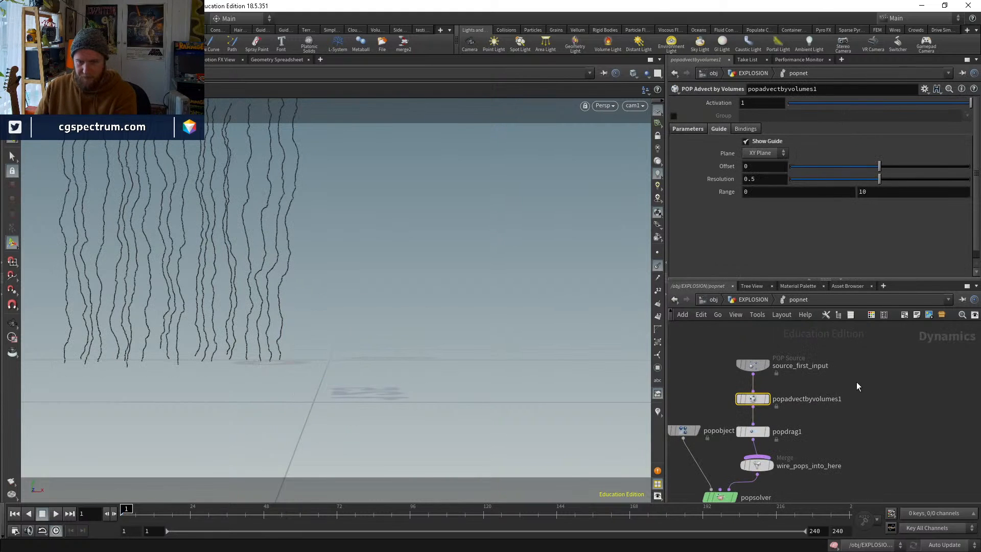
{"action": "middle_click_drag", "start_coordinate": [870, 394], "coordinate": [873, 403]}
{"action": "left_click", "coordinate": [872, 404]}
{"action": "key", "text": "Up"}
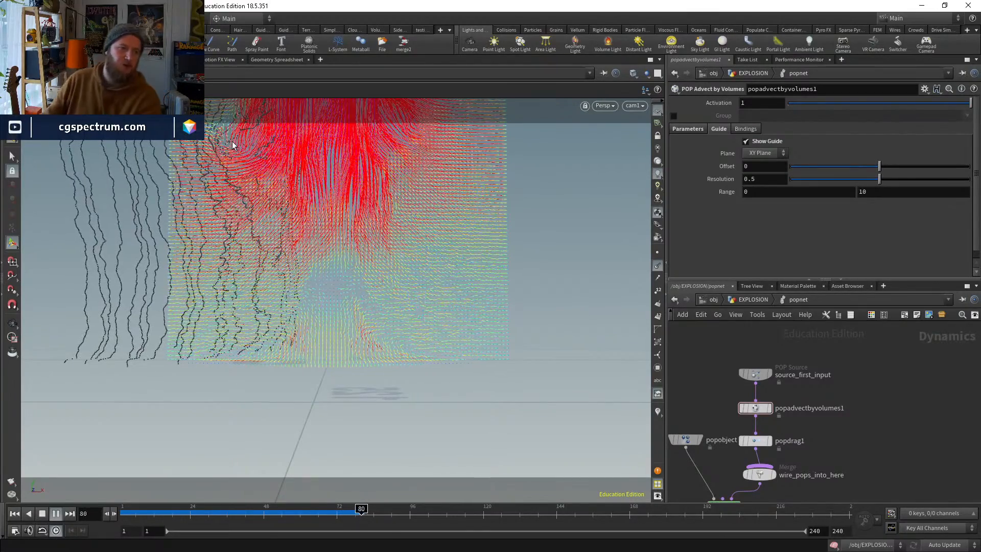
Scrub and step between frames 62 and 70 to examine how the trail points move against the velocity guide
{"action": "left_click_drag", "start_coordinate": [346, 514], "coordinate": [319, 514]}
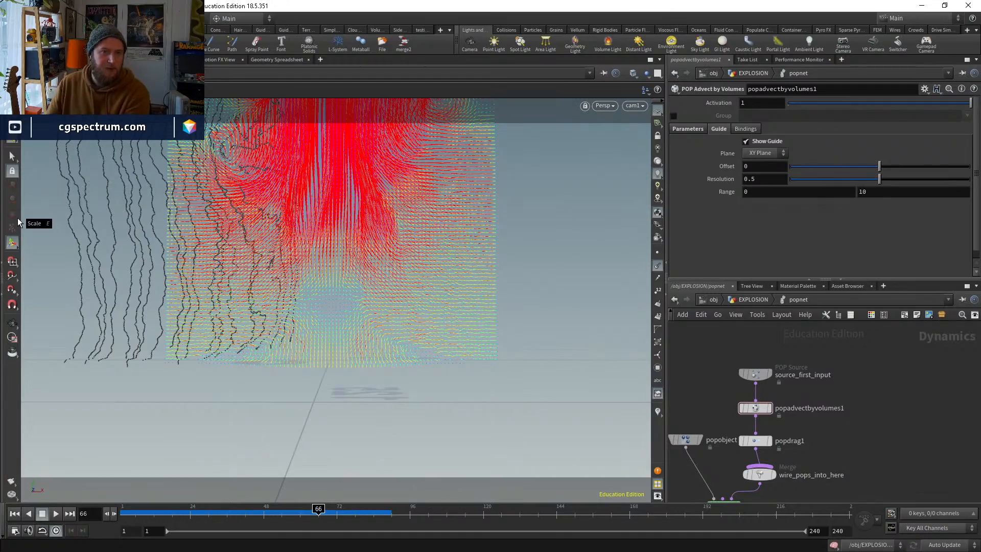
{"action": "left_click", "coordinate": [306, 511]}
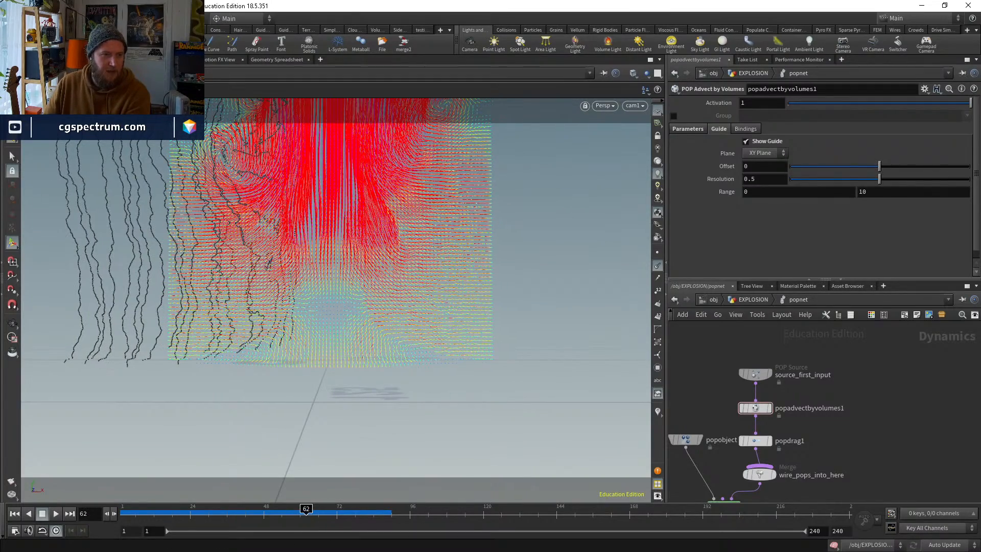
{"action": "left_click_drag", "start_coordinate": [306, 509], "coordinate": [316, 509]}
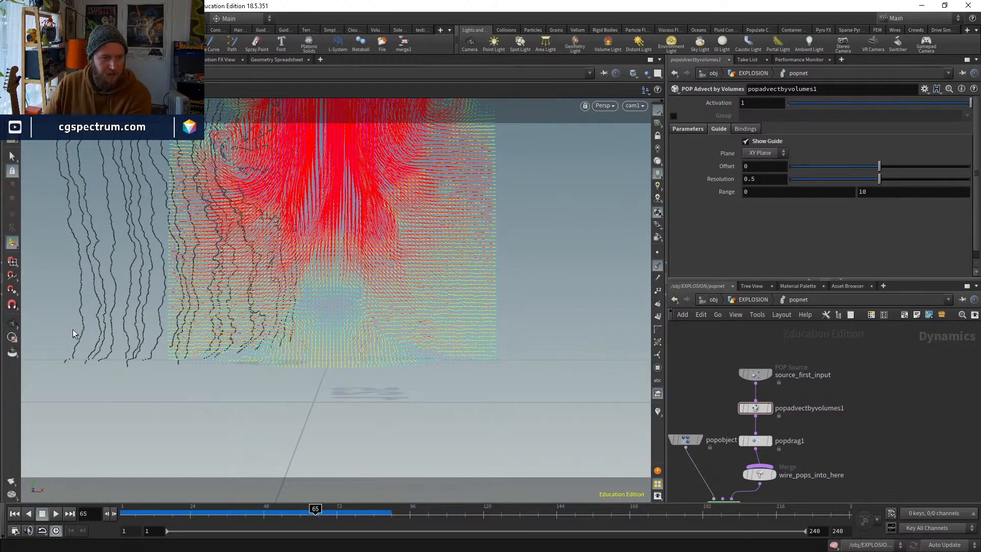
{"action": "key", "text": "Right"}
{"action": "key", "text": "Right"}
{"action": "key", "text": "Right"}
{"action": "key", "text": "Right"}
{"action": "key", "text": "Right"}
{"action": "key", "text": "Right"}
{"action": "key", "text": "Right"}
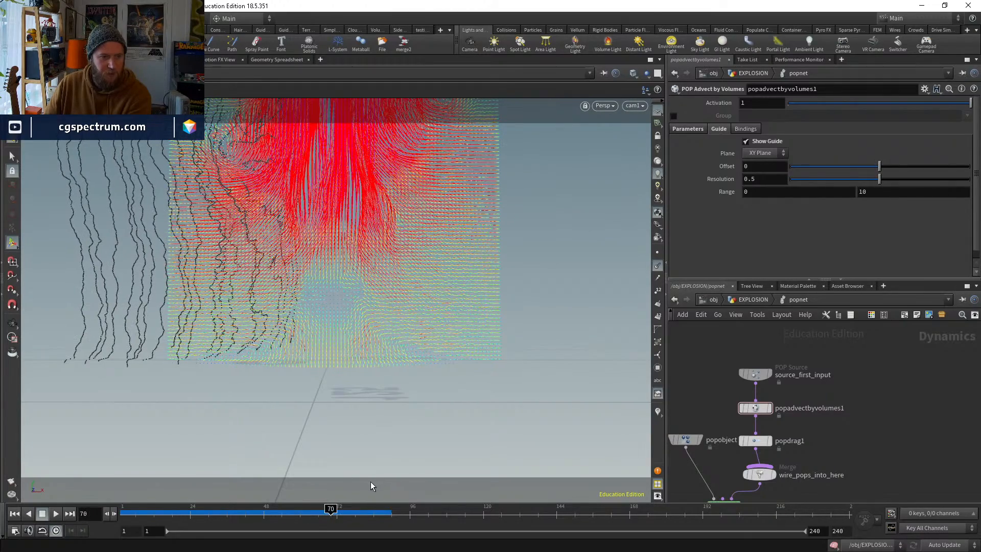
{"action": "key", "text": "Left"}
{"action": "key", "text": "Left"}
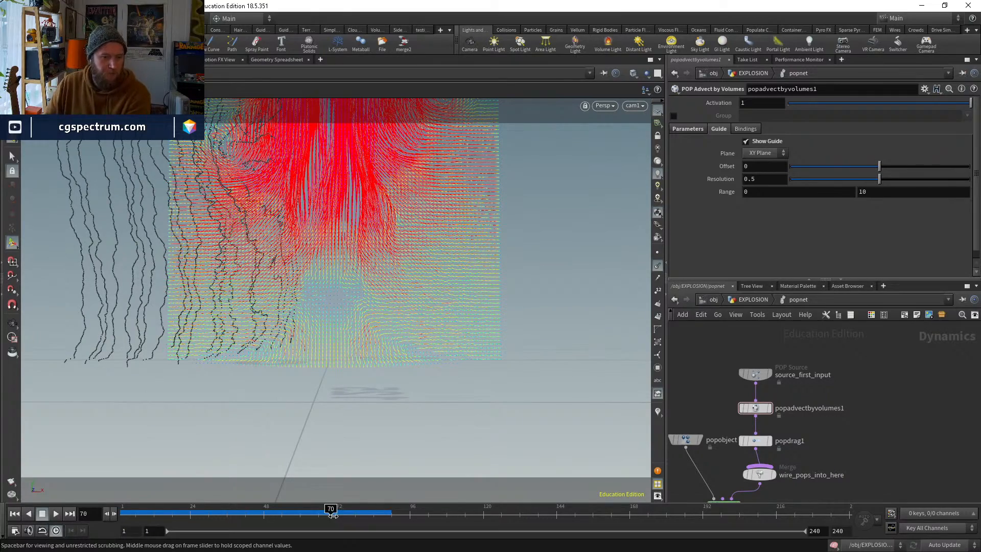
Scrub back to frame 43 and turn off the velocity guide on popadvectbyvolumes1
{"action": "left_click_drag", "start_coordinate": [331, 509], "coordinate": [248, 466]}
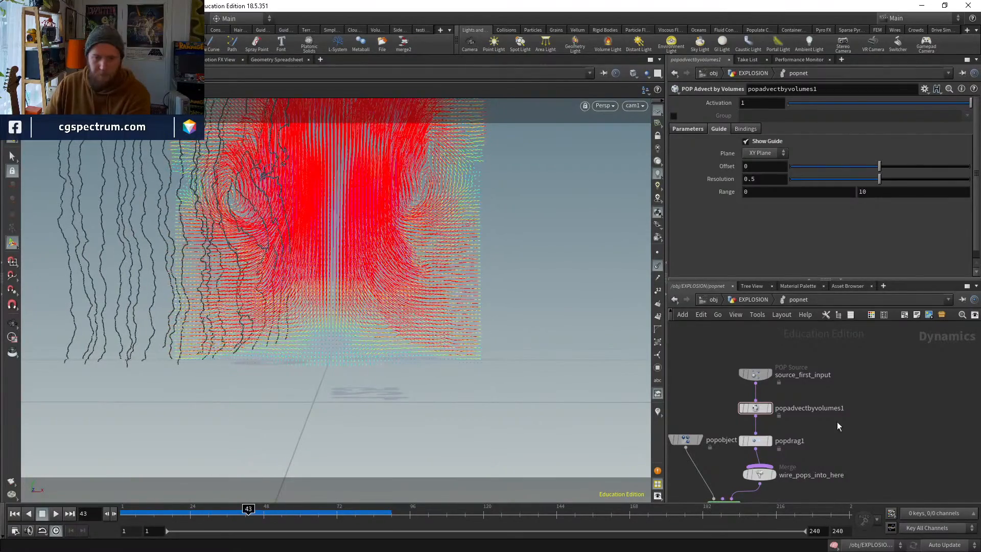
{"action": "middle_click_drag", "start_coordinate": [867, 464], "coordinate": [907, 482]}
{"action": "left_click", "coordinate": [754, 144]}
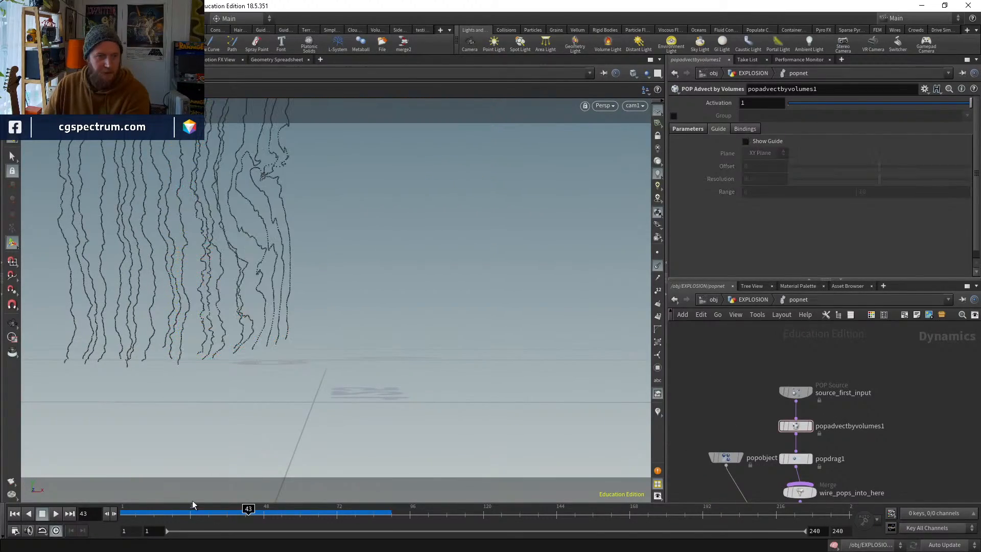
Play the simulation without the guide and scrub between frames 1 and 133 to examine how the trail points deform
{"action": "left_click", "coordinate": [157, 514]}
{"action": "left_click", "coordinate": [56, 514]}
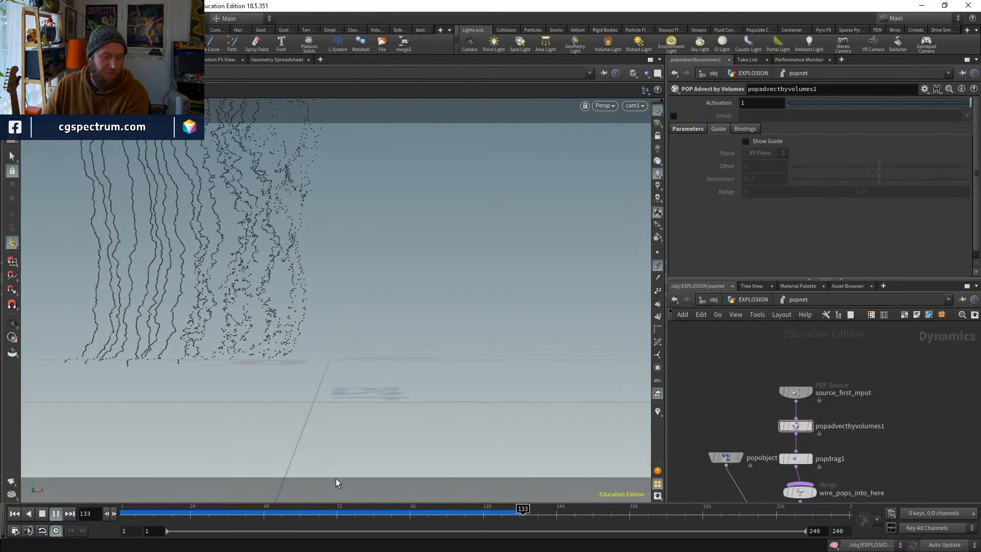
{"action": "left_click_drag", "start_coordinate": [390, 513], "coordinate": [227, 450]}
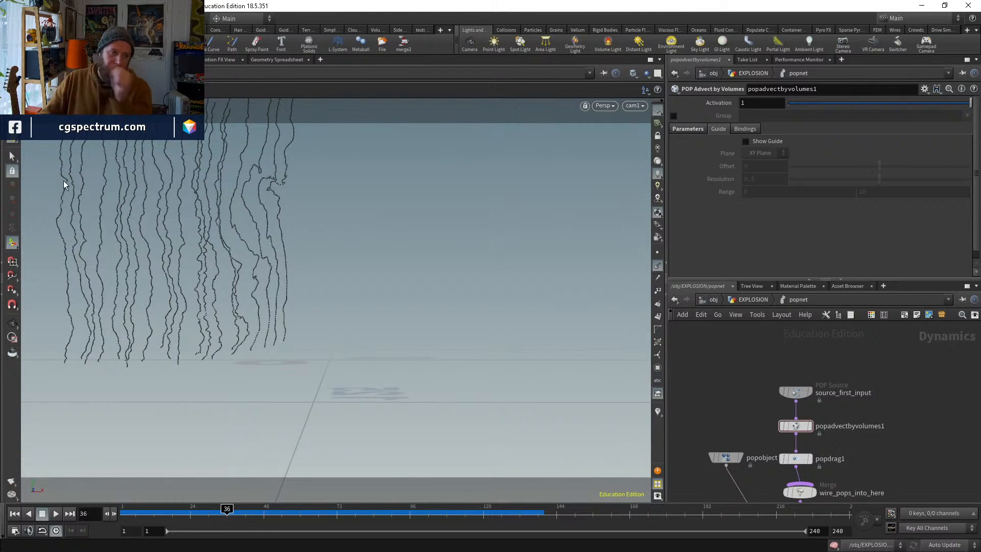
{"action": "left_click_drag", "start_coordinate": [236, 510], "coordinate": [121, 467]}
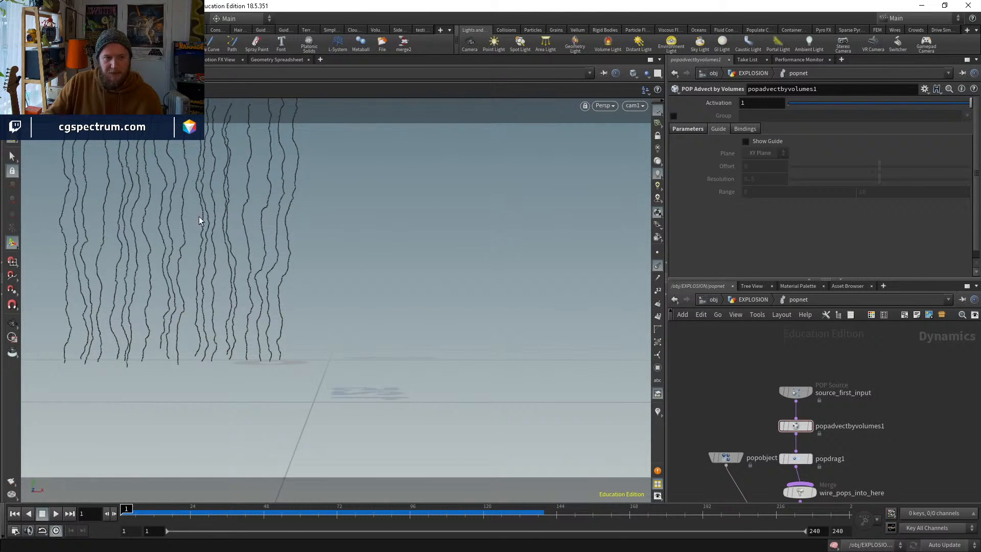
{"action": "left_click_drag", "start_coordinate": [191, 518], "coordinate": [254, 481]}
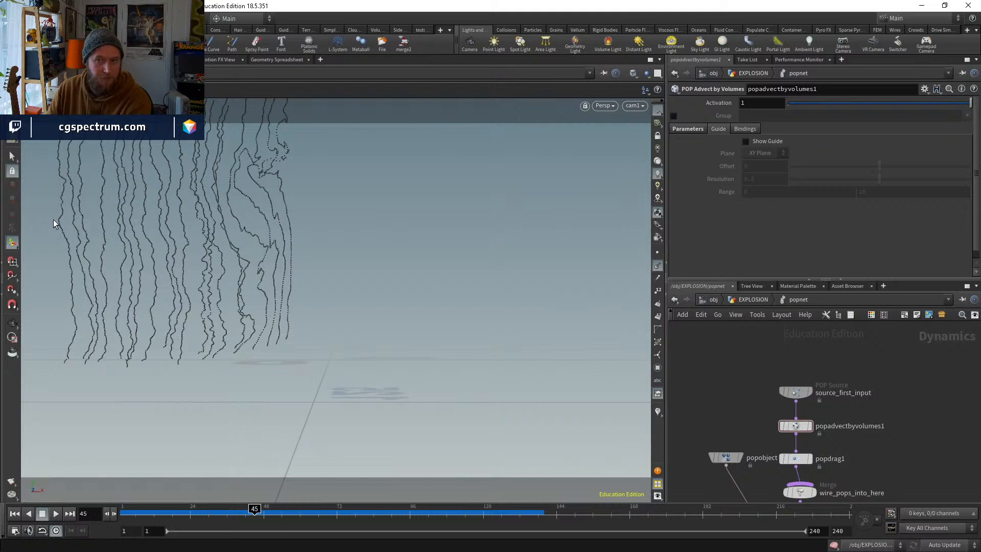
{"action": "left_click_drag", "start_coordinate": [271, 516], "coordinate": [522, 465]}
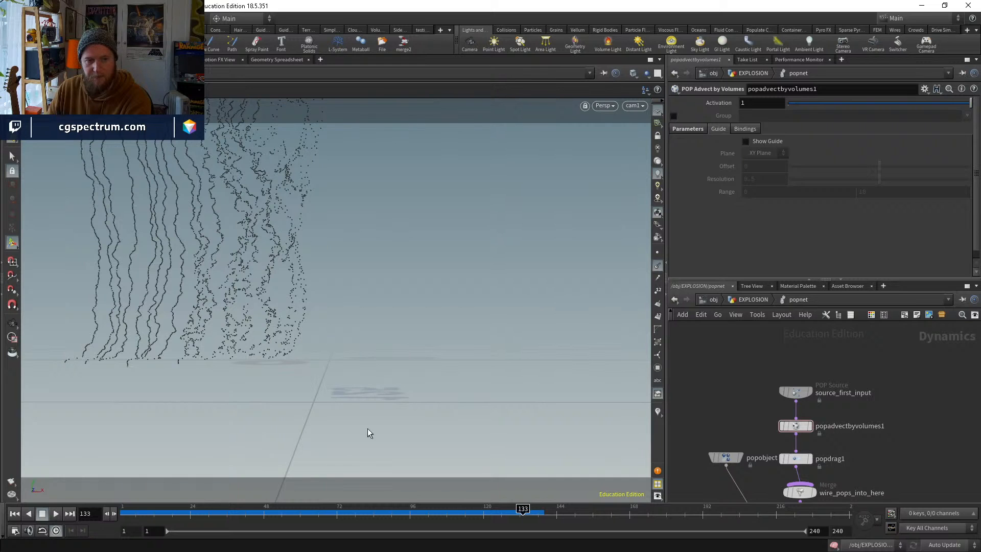
{"action": "left_click_drag", "start_coordinate": [464, 518], "coordinate": [270, 508]}
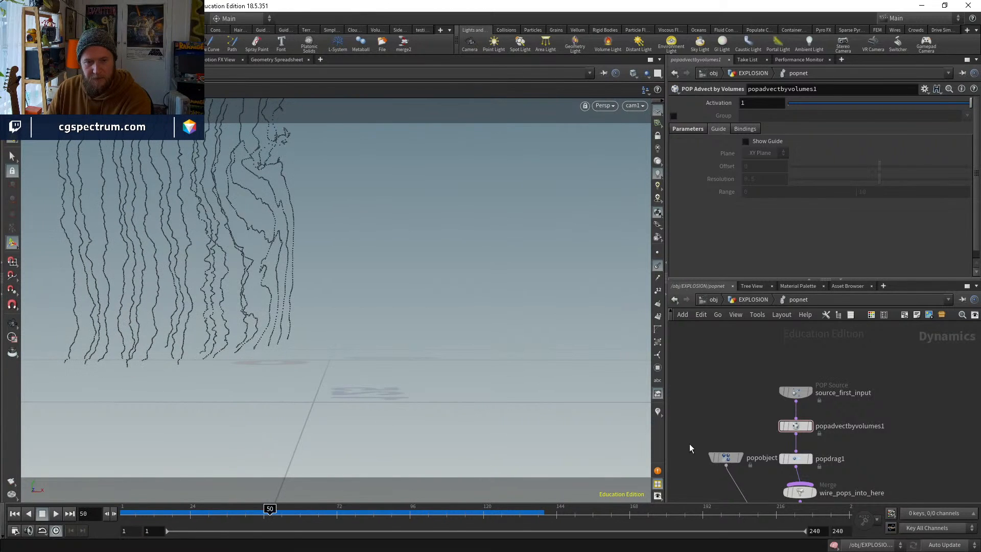
Return to the EXPLOSION network, feed popnet's output into volumerasterizeattributes4 instead of attribwrangle11, and display the rasterized result
{"action": "left_click", "coordinate": [763, 301]}
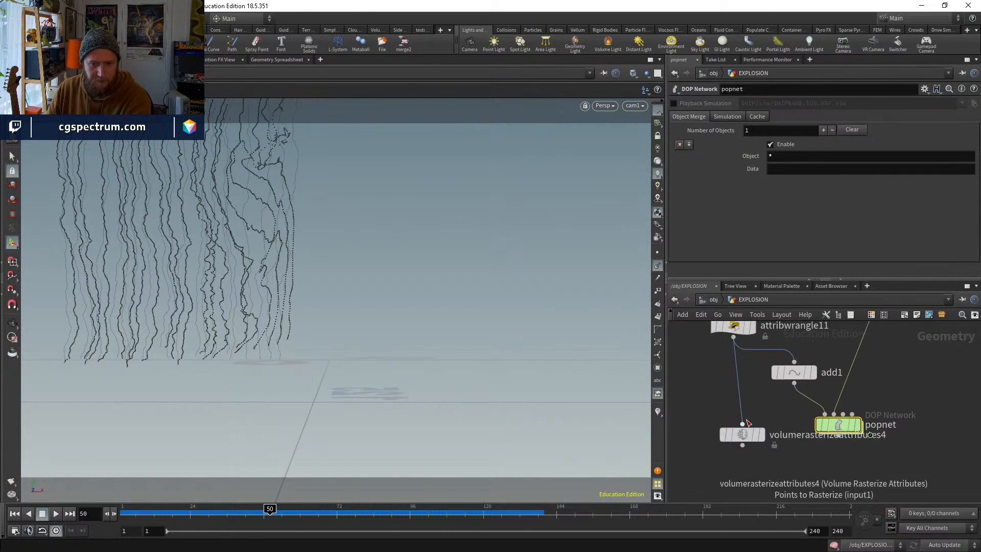
{"action": "middle_click_drag", "start_coordinate": [828, 440], "coordinate": [816, 411]}
{"action": "left_click_drag", "start_coordinate": [741, 410], "coordinate": [737, 449]}
{"action": "middle_click_drag", "start_coordinate": [737, 327], "coordinate": [754, 398]}
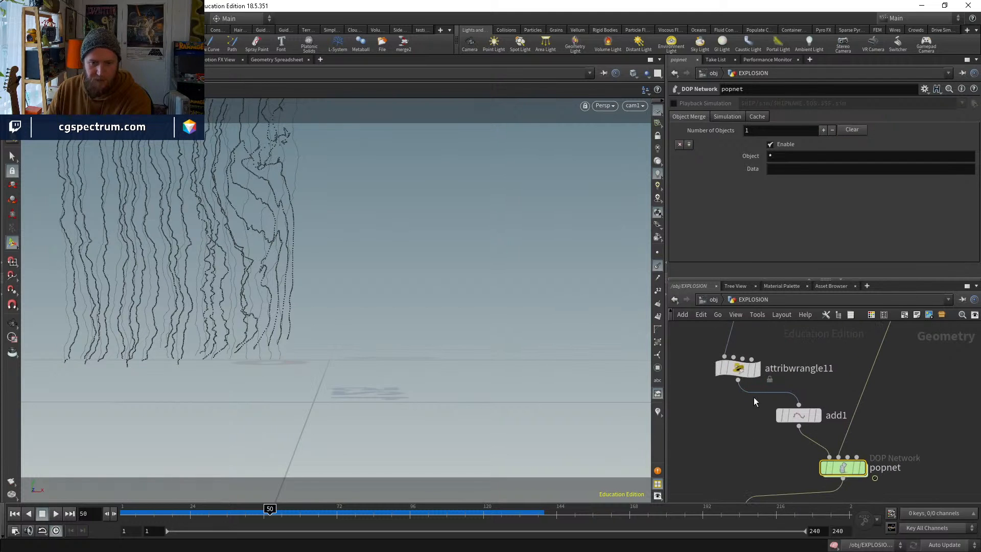
{"action": "left_click_drag", "start_coordinate": [817, 493], "coordinate": [738, 380]}
{"action": "middle_click_drag", "start_coordinate": [760, 446], "coordinate": [747, 364]}
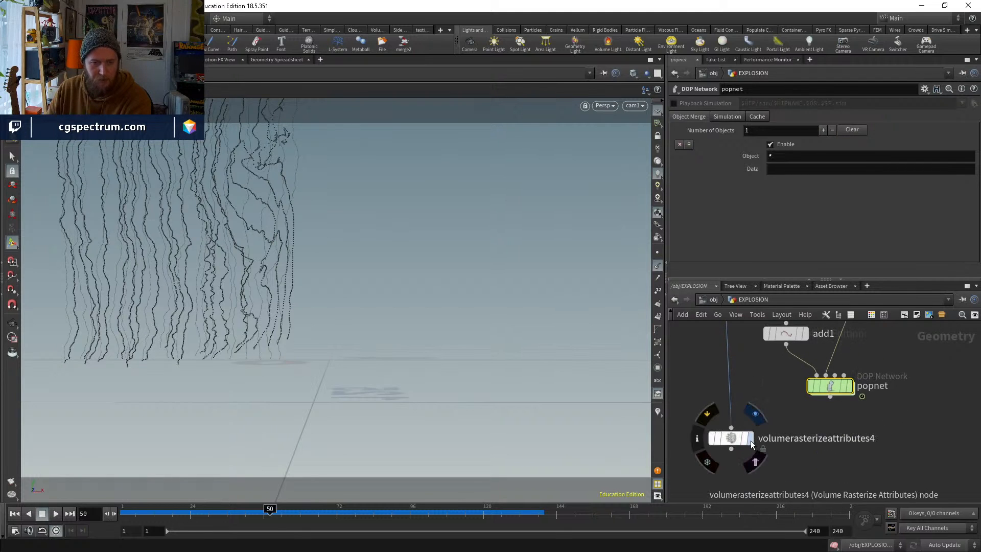
{"action": "left_click", "coordinate": [749, 438]}
{"action": "left_click", "coordinate": [731, 438]}
{"action": "left_click", "coordinate": [732, 428]}
{"action": "left_click", "coordinate": [829, 396]}
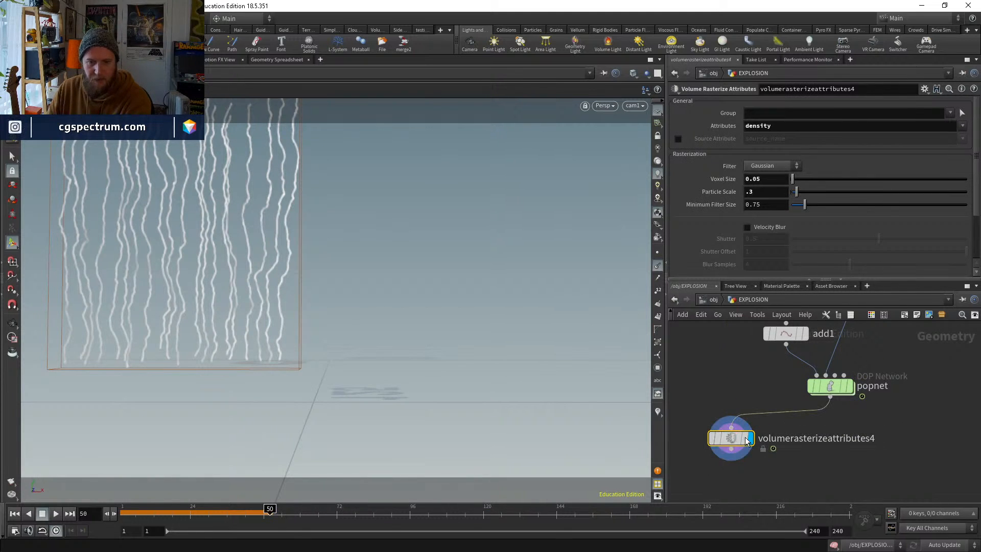
Compare popnet's points with the rasterized trails while scrubbing, examine the gaps up close, and return to frame 1
{"action": "scroll", "coordinate": [732, 440], "scroll_direction": "up", "scroll_amount": 2}
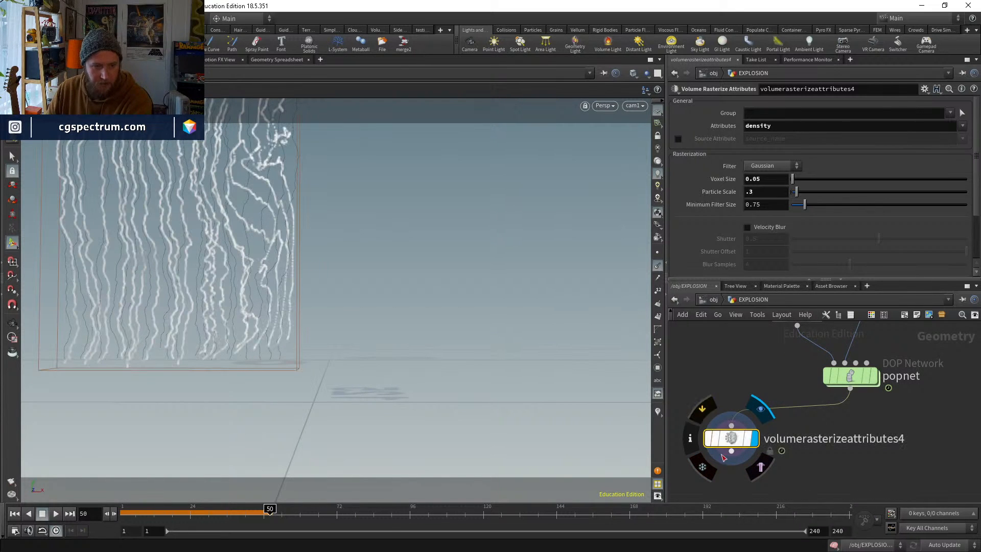
{"action": "left_click", "coordinate": [872, 376]}
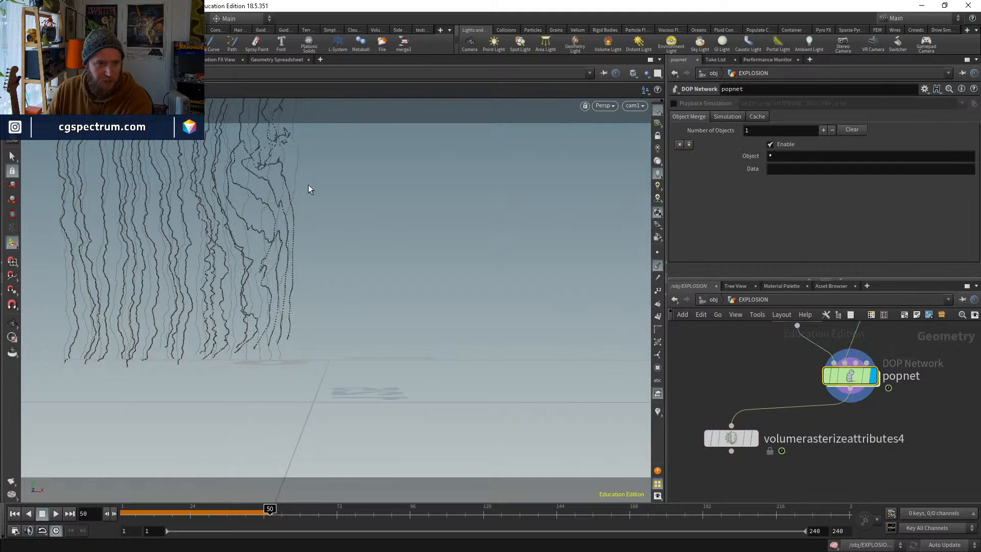
{"action": "left_click_drag", "start_coordinate": [171, 493], "coordinate": [263, 498]}
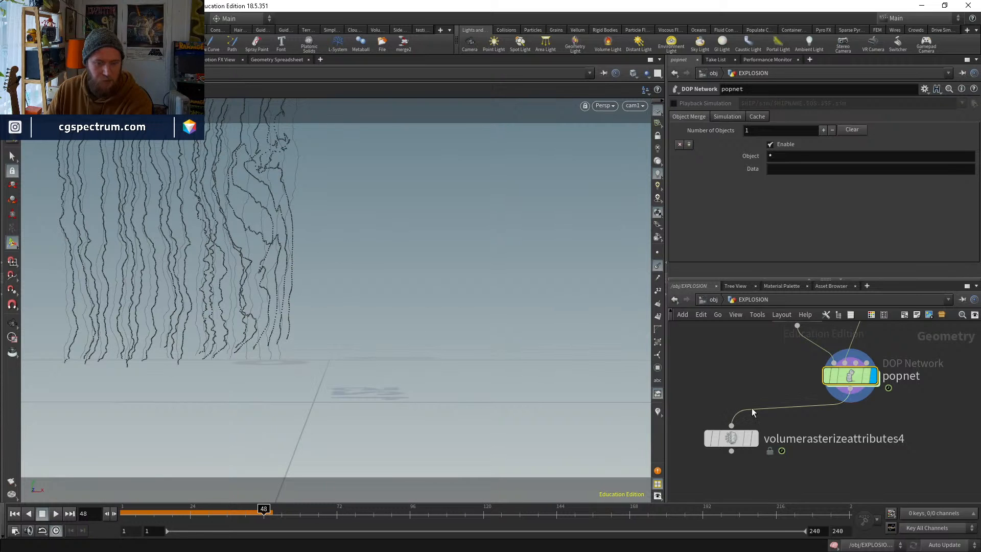
{"action": "left_click", "coordinate": [756, 440]}
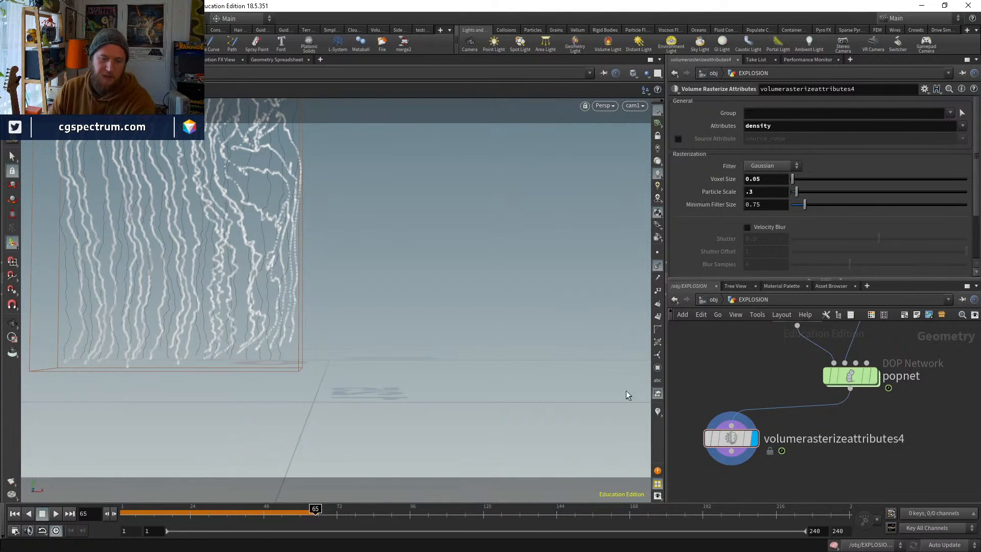
{"action": "left_click_drag", "start_coordinate": [263, 313], "coordinate": [327, 423]}
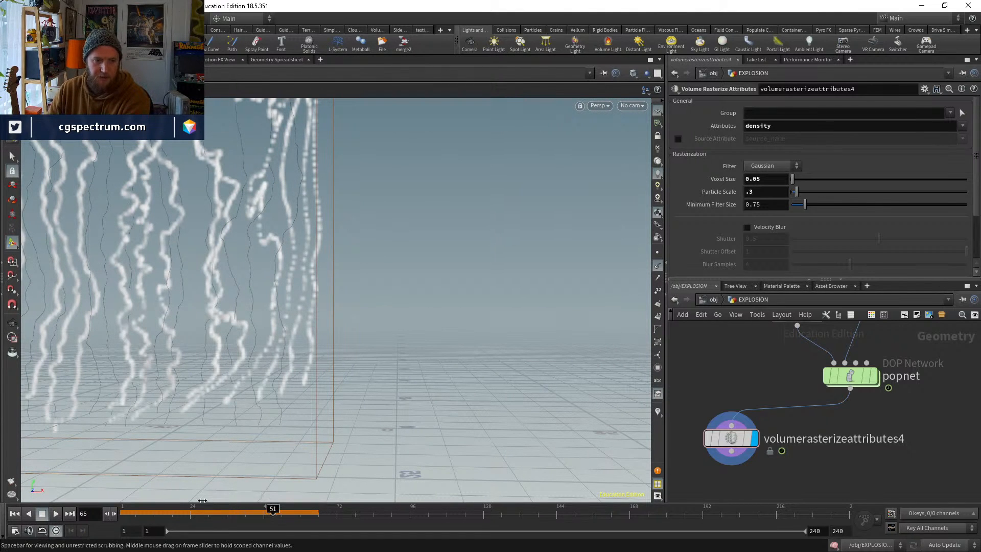
{"action": "left_click_drag", "start_coordinate": [202, 501], "coordinate": [148, 497]}
{"action": "left_click", "coordinate": [16, 513]}
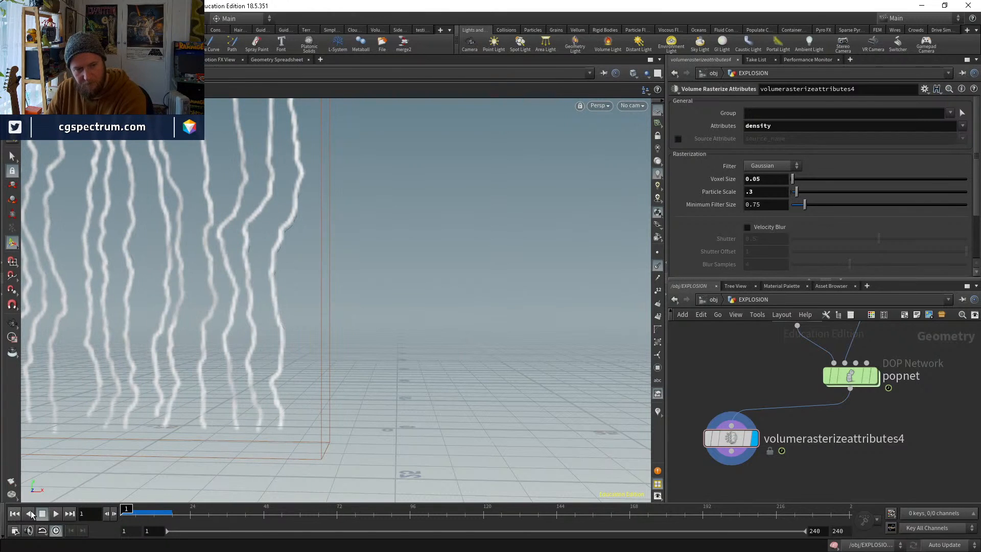
Add a Merge node combining volumerasterizeattributes4 with EXPLOSION_V1, and display it
{"action": "scroll", "coordinate": [868, 414], "scroll_direction": "down", "scroll_amount": 3}
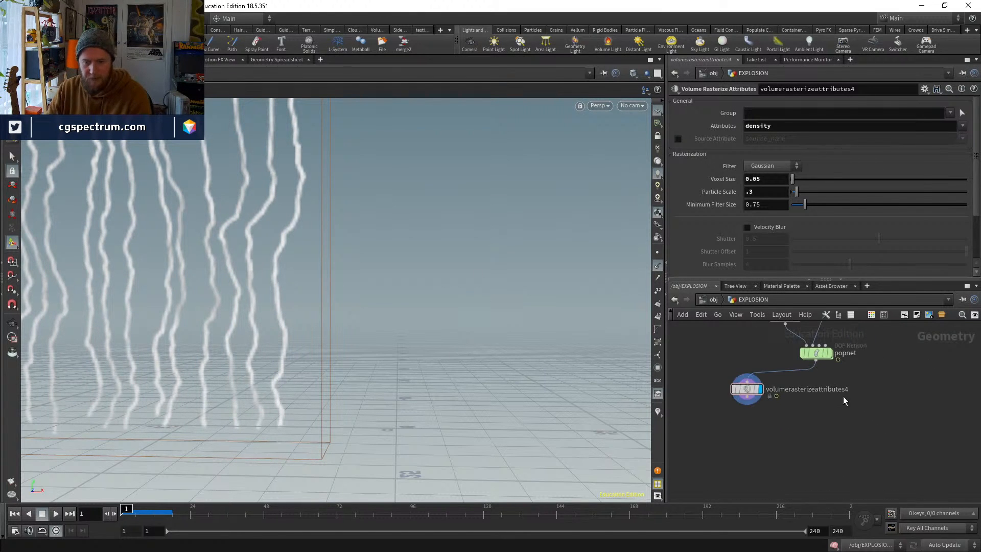
{"action": "key", "text": "Tab"}
{"action": "type", "text": "merge"}
{"action": "key", "text": "Return"}
{"action": "left_click", "coordinate": [857, 447]}
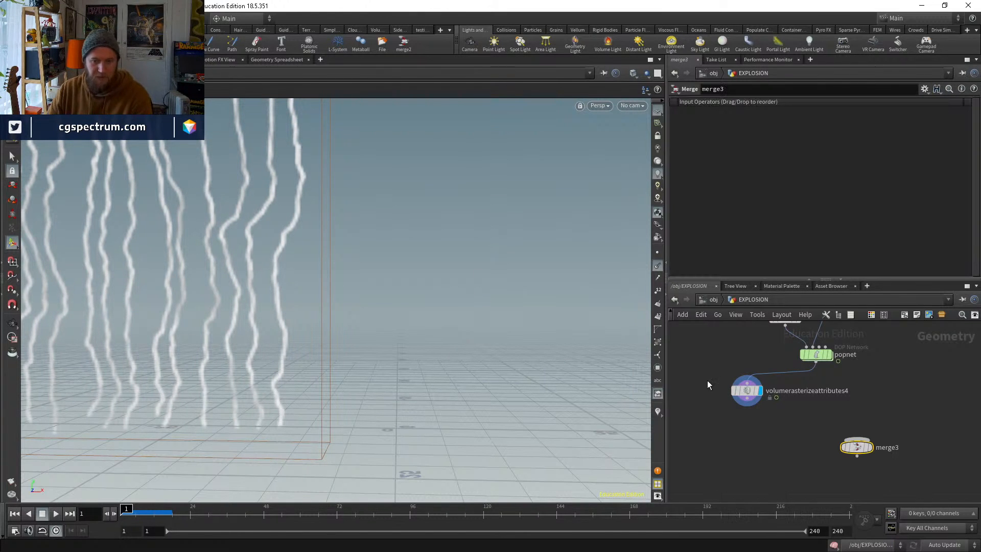
{"action": "left_click", "coordinate": [747, 400]}
{"action": "left_click", "coordinate": [857, 439]}
{"action": "left_click", "coordinate": [857, 439]}
{"action": "scroll", "coordinate": [872, 433], "scroll_direction": "down", "scroll_amount": 1}
{"action": "middle_click_drag", "start_coordinate": [884, 341], "coordinate": [860, 451]}
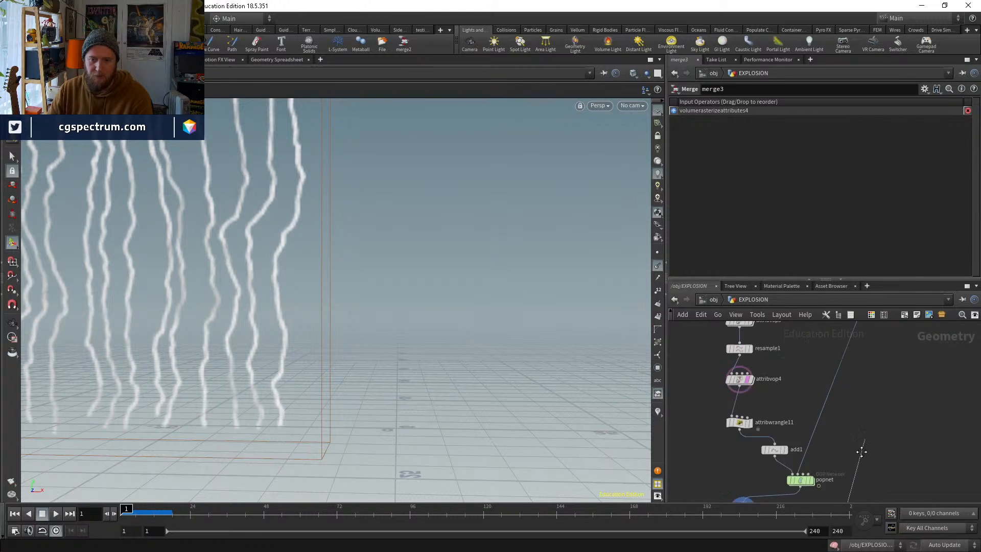
{"action": "middle_click_drag", "start_coordinate": [861, 330], "coordinate": [816, 482]}
{"action": "middle_click_drag", "start_coordinate": [892, 417], "coordinate": [887, 450]}
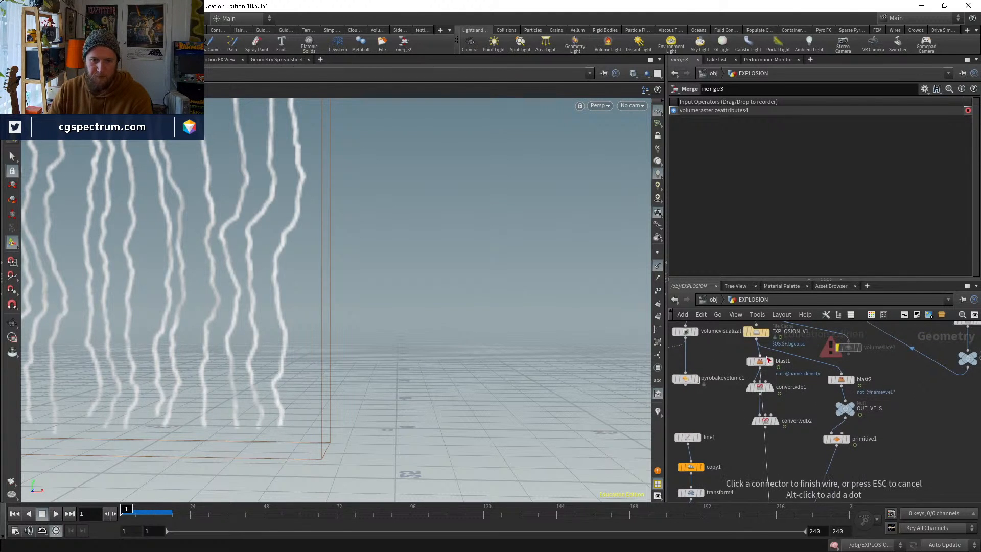
{"action": "left_click", "coordinate": [756, 339]}
{"action": "middle_click_drag", "start_coordinate": [803, 459], "coordinate": [806, 365]}
{"action": "middle_click_drag", "start_coordinate": [832, 498], "coordinate": [837, 325]}
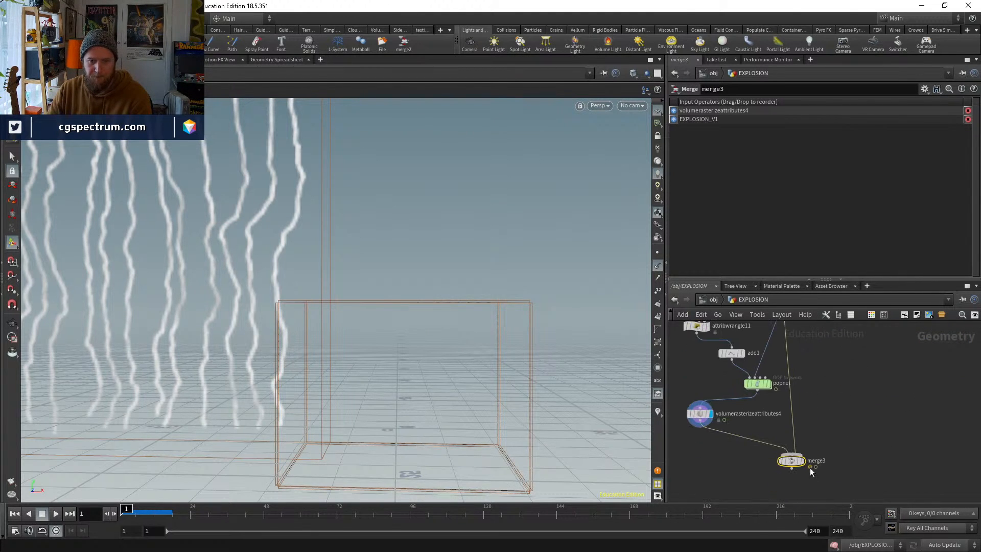
{"action": "left_click", "coordinate": [801, 461]}
Frame the merged trails and explosion, play the simulation to examine how they move together, and return to frame 1
{"action": "right_click_drag", "start_coordinate": [332, 368], "coordinate": [359, 436]}
{"action": "middle_click_drag", "start_coordinate": [359, 436], "coordinate": [361, 449]}
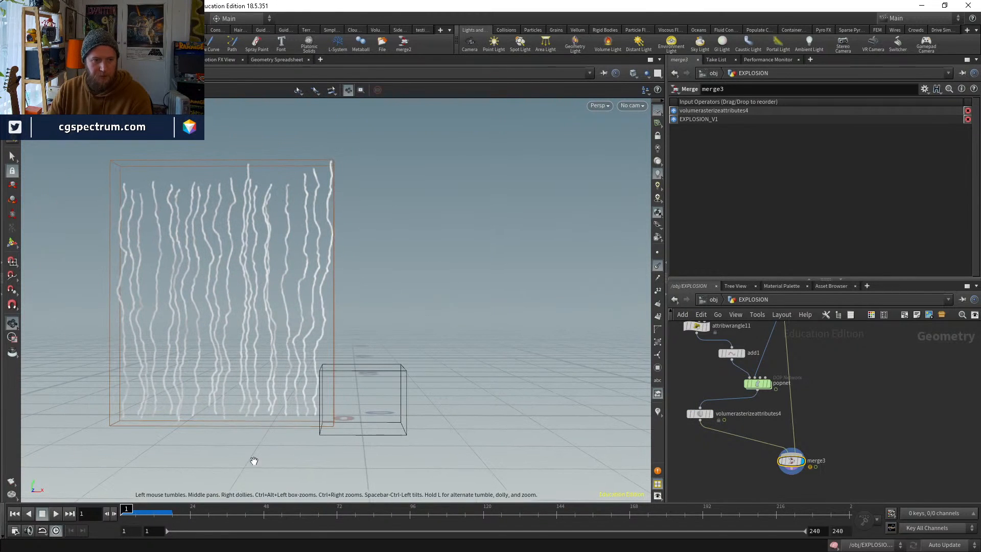
{"action": "left_click", "coordinate": [148, 511]}
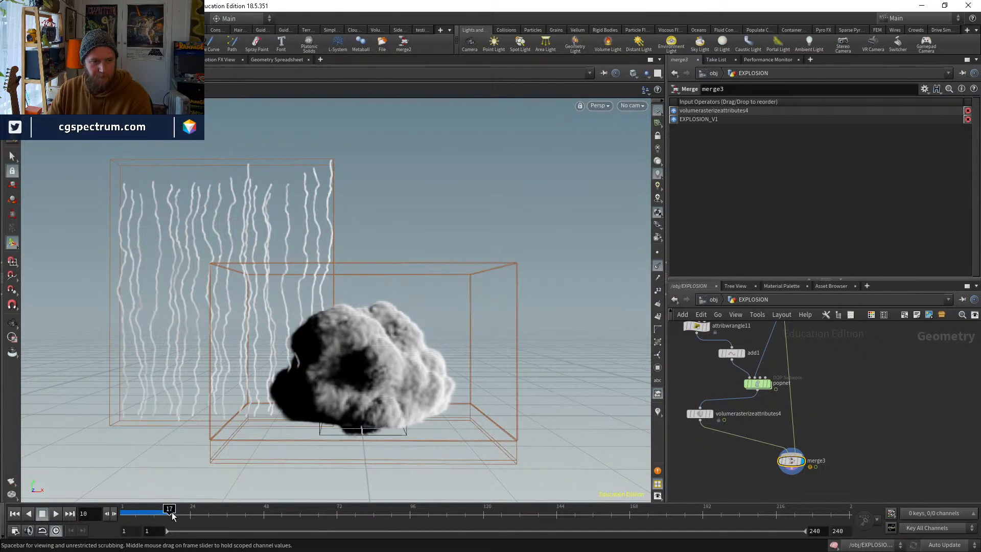
{"action": "left_click_drag", "start_coordinate": [172, 515], "coordinate": [176, 513]}
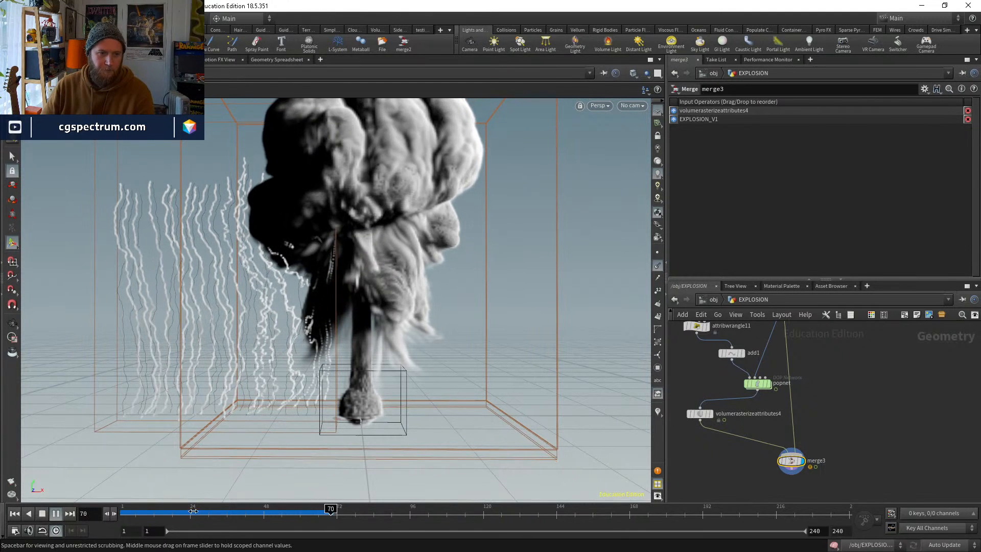
{"action": "left_click_drag", "start_coordinate": [192, 513], "coordinate": [69, 514]}
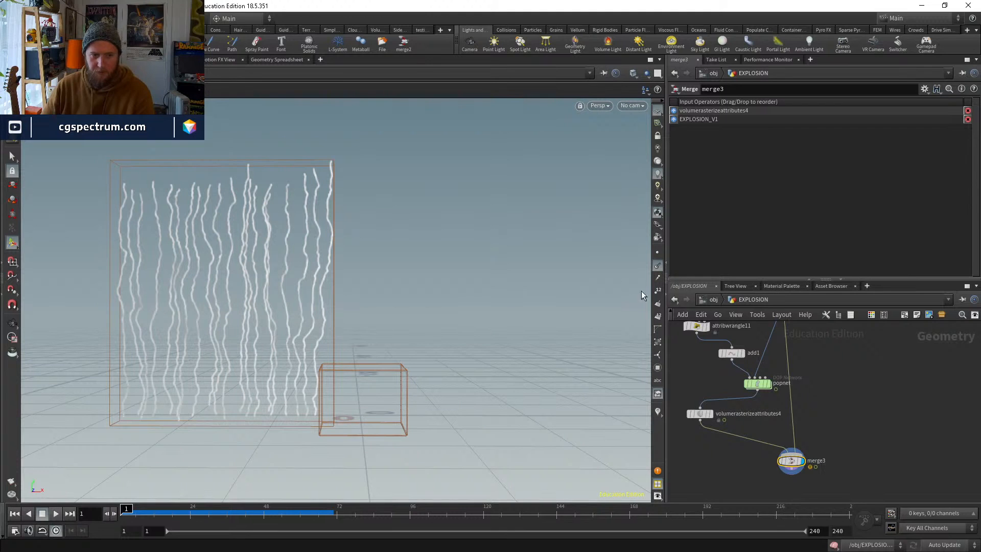
Display attribvop3 and attribvop4 in turn to compare the noise they add to the trail lines
{"action": "middle_click_drag", "start_coordinate": [873, 402], "coordinate": [920, 531]}
{"action": "scroll", "coordinate": [749, 438], "scroll_direction": "up", "scroll_amount": 4}
{"action": "key", "text": "r"}
{"action": "left_click", "coordinate": [746, 394]}
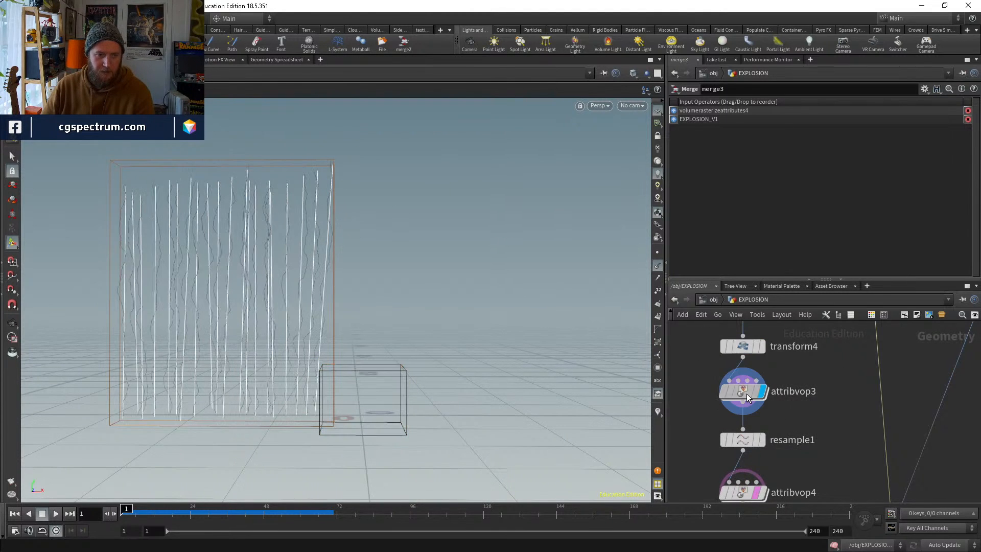
{"action": "left_click", "coordinate": [746, 394]}
{"action": "middle_click_drag", "start_coordinate": [771, 441], "coordinate": [760, 347]}
{"action": "key", "text": "r"}
{"action": "left_click", "coordinate": [732, 401]}
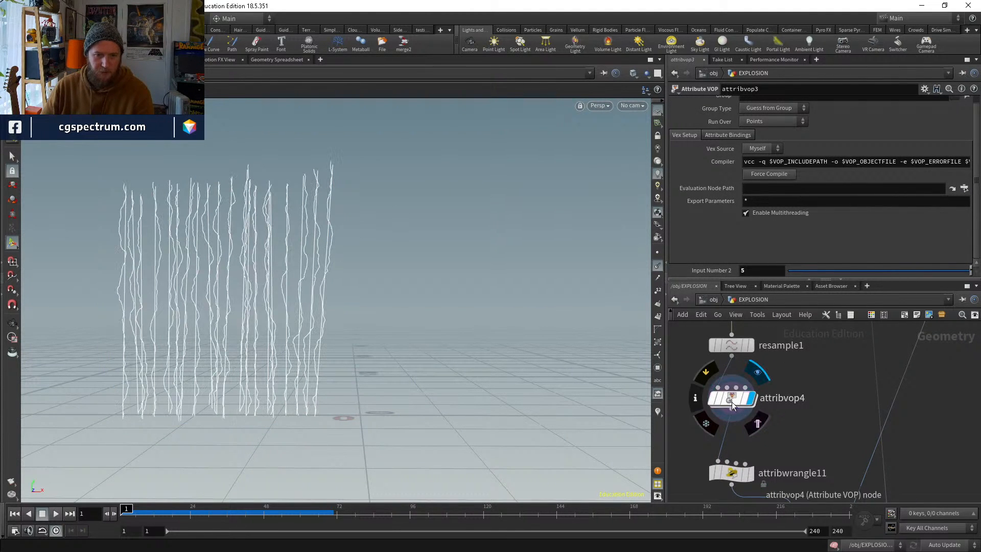
Take the fine turbnoise2 noise out of the trails inside attribvop4 and return to the EXPLOSION network
{"action": "double_click", "coordinate": [731, 399]}
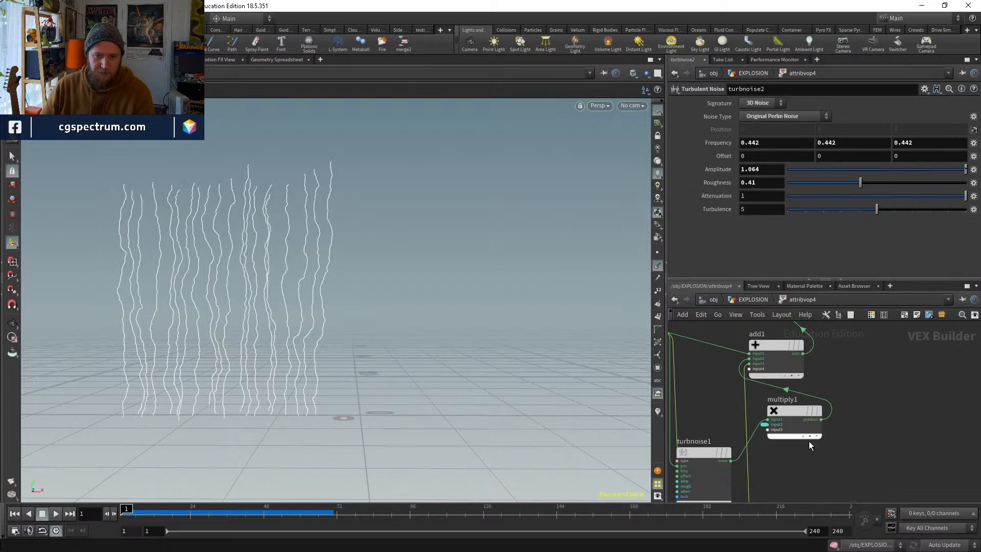
{"action": "middle_click_drag", "start_coordinate": [774, 449], "coordinate": [791, 333]}
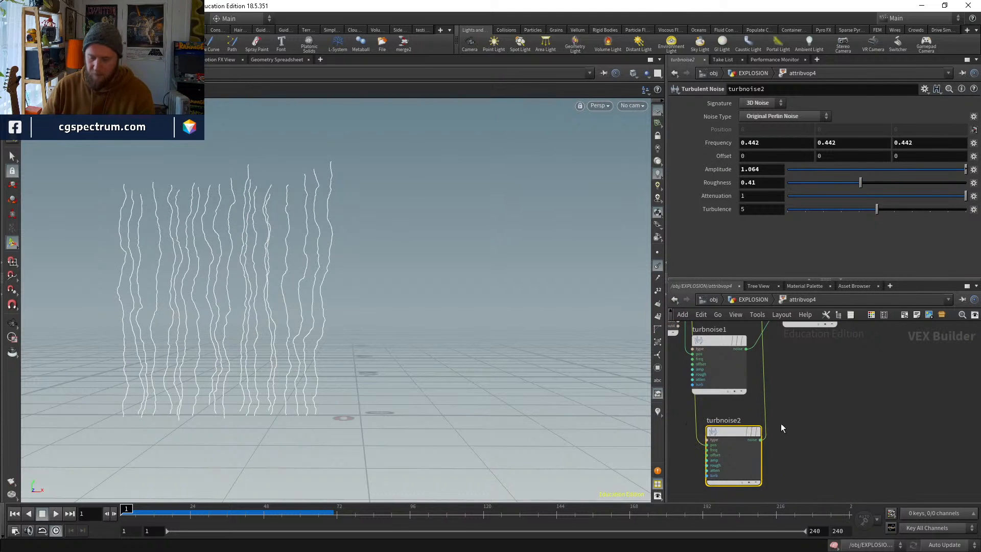
{"action": "key", "text": "u"}
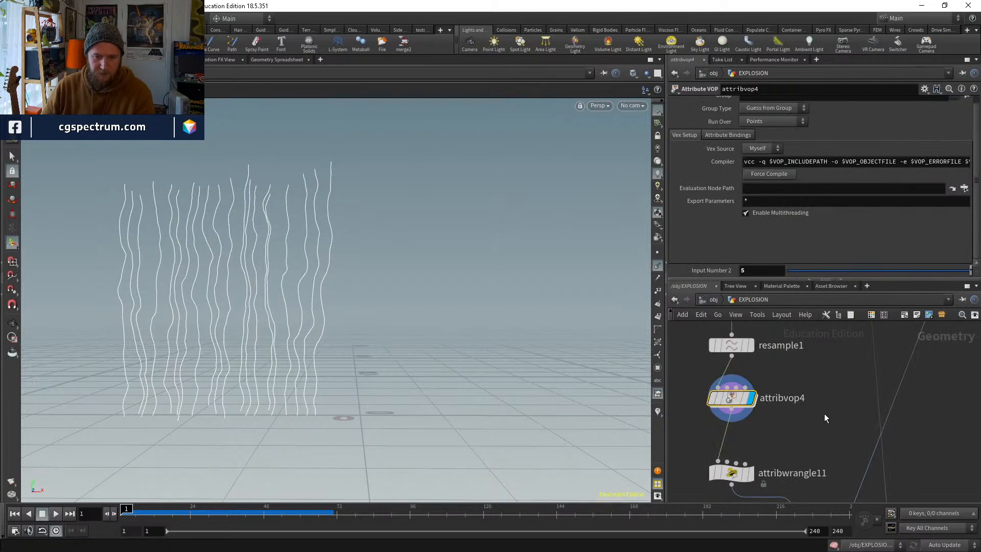
Check the smoother trail points on popnet and display merge3 again with the trails and explosion combined
{"action": "middle_click_drag", "start_coordinate": [831, 492], "coordinate": [787, 324]}
{"action": "left_click", "coordinate": [815, 395]}
{"action": "middle_click_drag", "start_coordinate": [822, 434], "coordinate": [794, 340]}
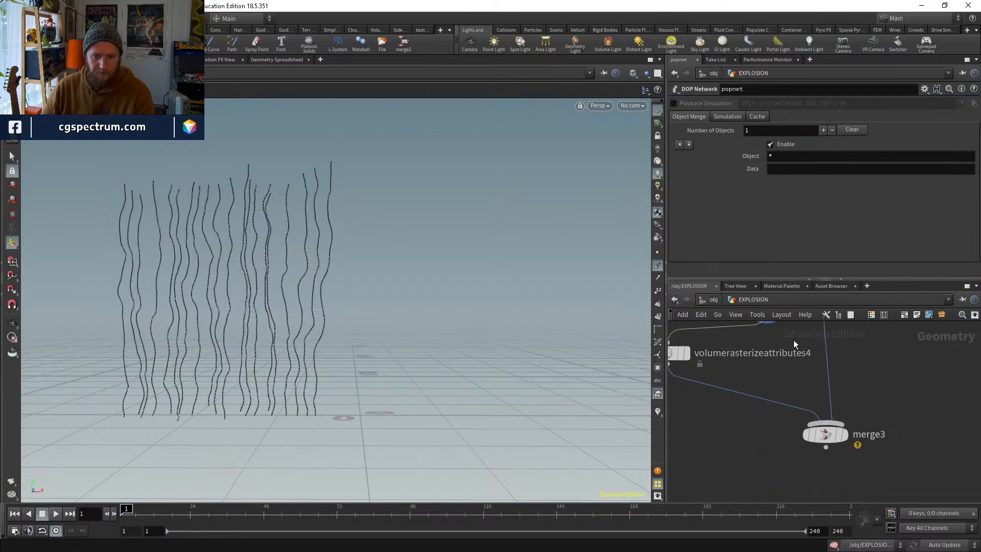
{"action": "mouse_move", "coordinate": [844, 423]}
{"action": "left_click", "coordinate": [814, 420]}
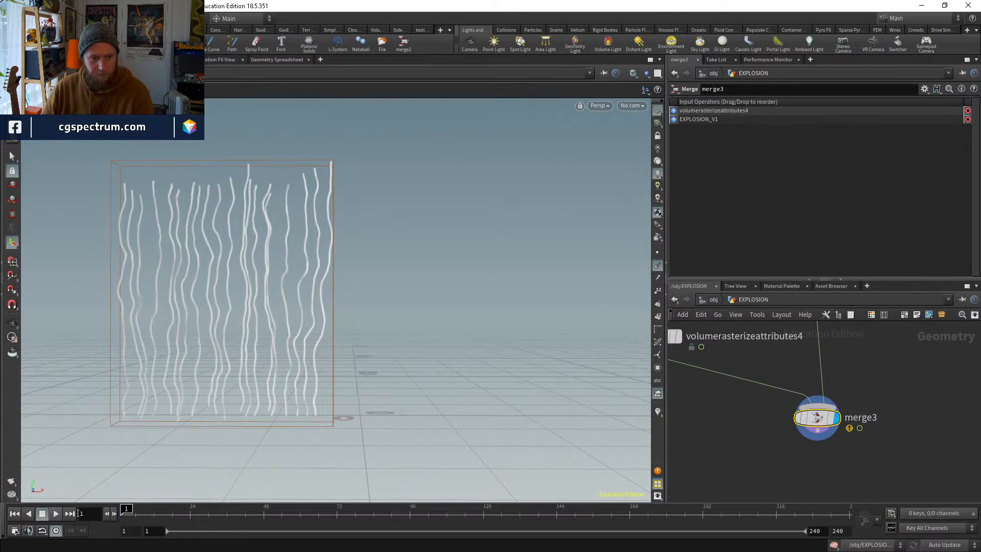
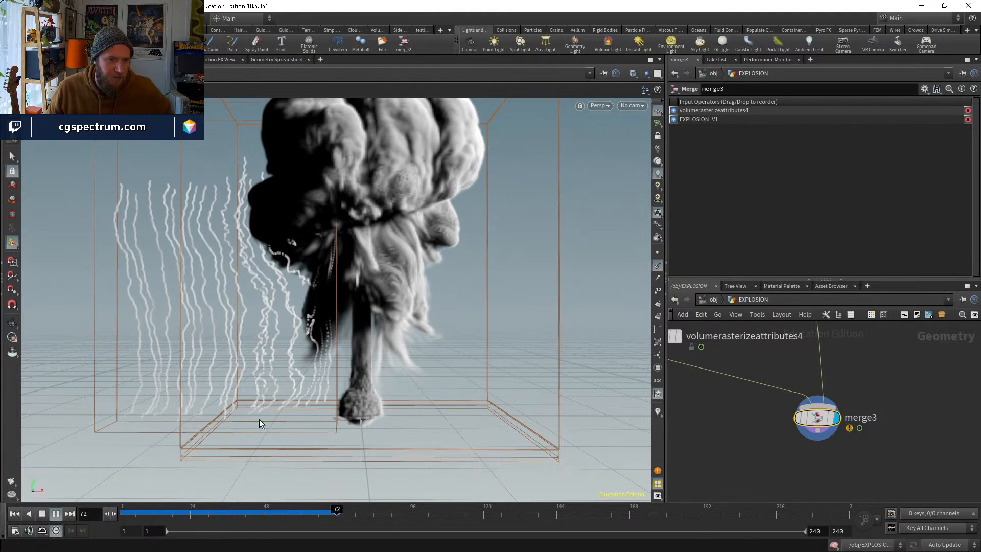
Return the timeline to frame 1 and display the primitive1 node below OUT_VELS
{"action": "left_click_drag", "start_coordinate": [172, 513], "coordinate": [103, 514]}
{"action": "middle_click_drag", "start_coordinate": [884, 323], "coordinate": [848, 428]}
{"action": "middle_click_drag", "start_coordinate": [821, 333], "coordinate": [829, 452]}
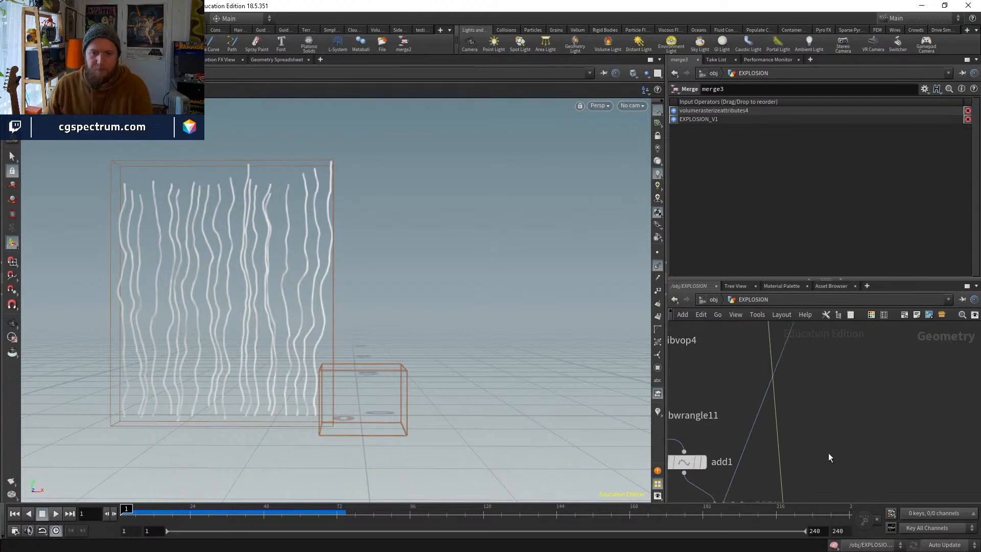
{"action": "scroll", "coordinate": [823, 456], "scroll_direction": "down", "scroll_amount": 3}
{"action": "middle_click_drag", "start_coordinate": [839, 376], "coordinate": [827, 413]}
{"action": "middle_click_drag", "start_coordinate": [832, 339], "coordinate": [801, 411]}
{"action": "scroll", "coordinate": [803, 393], "scroll_direction": "up", "scroll_amount": 5}
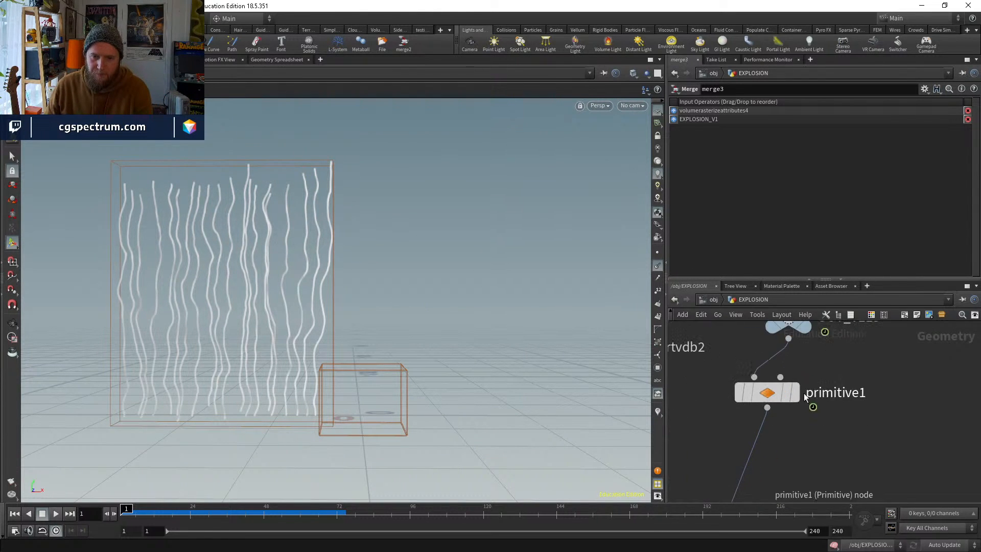
{"action": "left_click", "coordinate": [797, 396]}
Add a Volume Resample node and insert it on the velocity wire directly after primitive1
{"action": "key", "text": "Tab"}
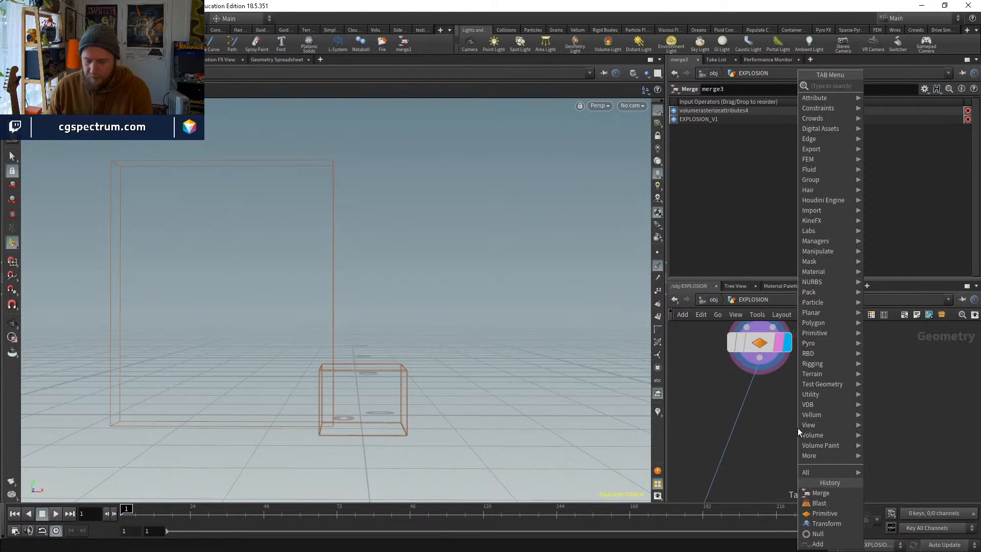
{"action": "type", "text": "volum"}
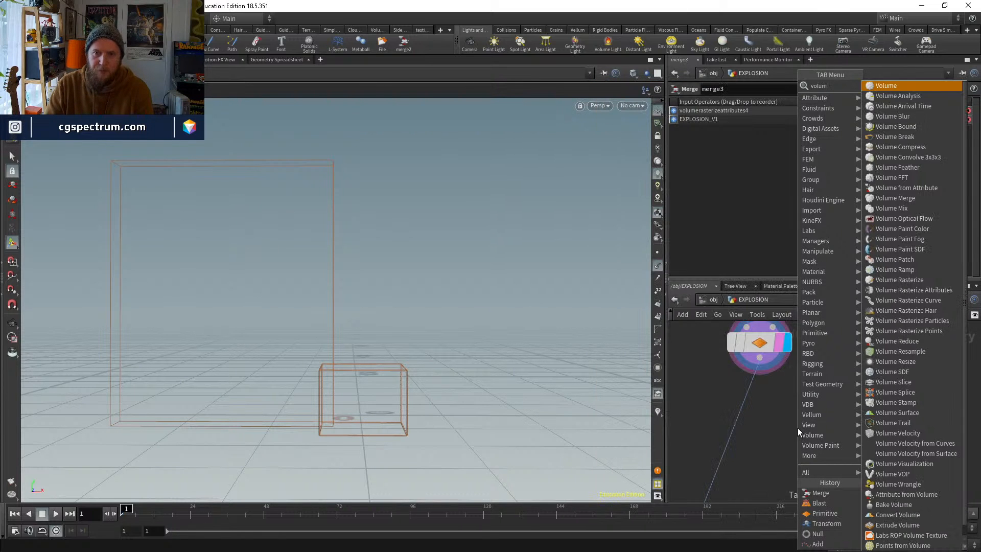
{"action": "type", "text": "e s"}
{"action": "key", "text": "BackSpace"}
{"action": "type", "text": "res"}
{"action": "key", "text": "Return"}
{"action": "left_click", "coordinate": [798, 428]}
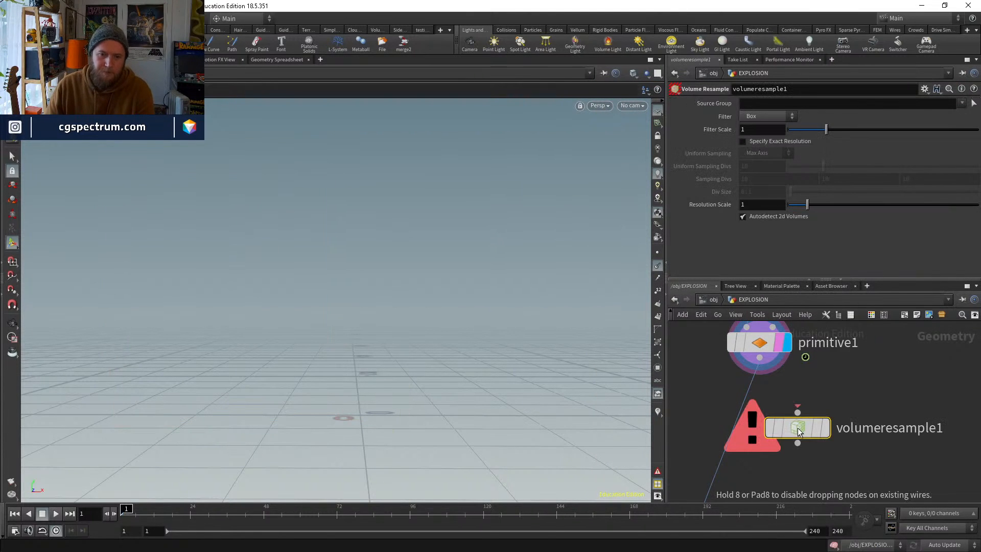
{"action": "middle_click", "coordinate": [758, 346]}
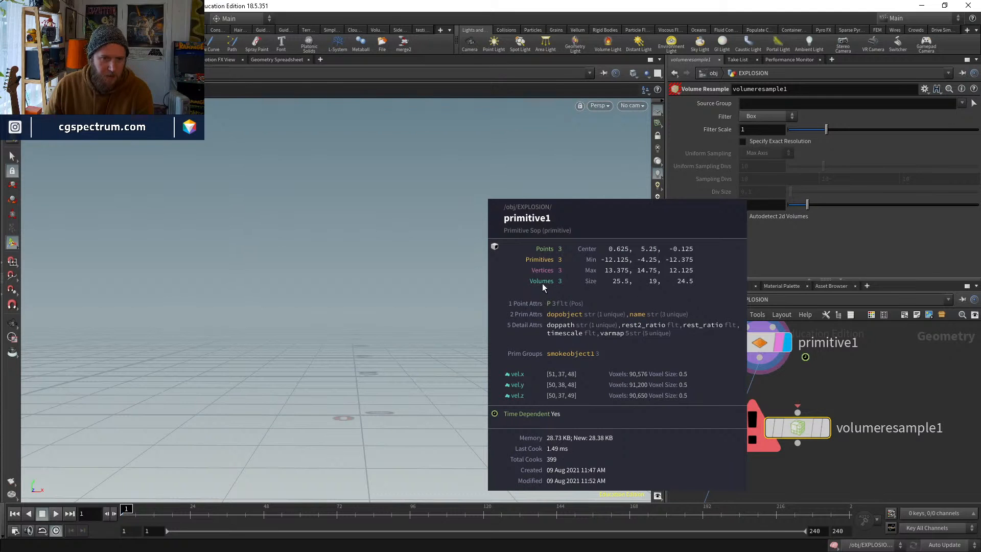
{"action": "left_click_drag", "start_coordinate": [800, 429], "coordinate": [750, 407]}
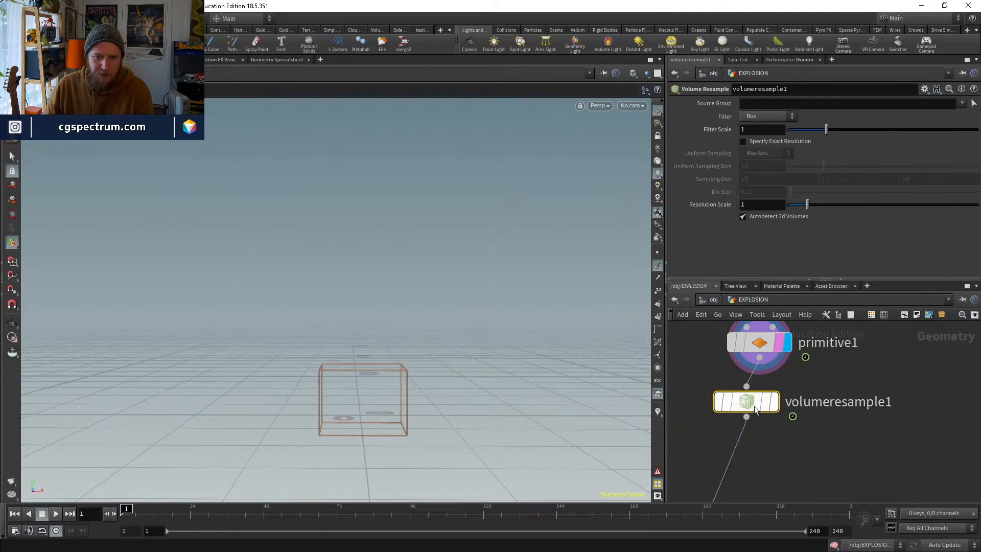
Display volumeresample1, specify its exact resolution By Size with a Div Size of 2, and check the voxel sizes on OUT_VELS
{"action": "left_click", "coordinate": [775, 407]}
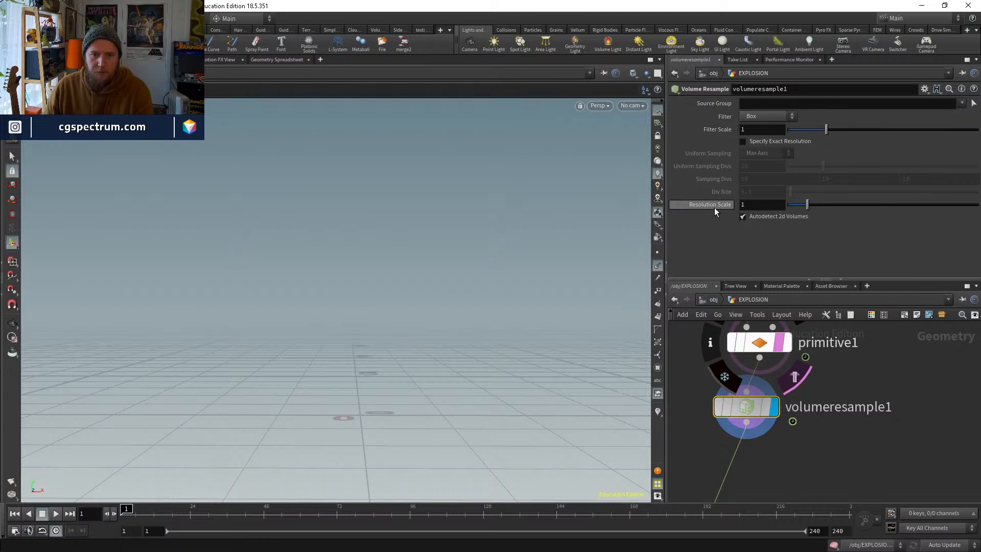
{"action": "left_click", "coordinate": [767, 117]}
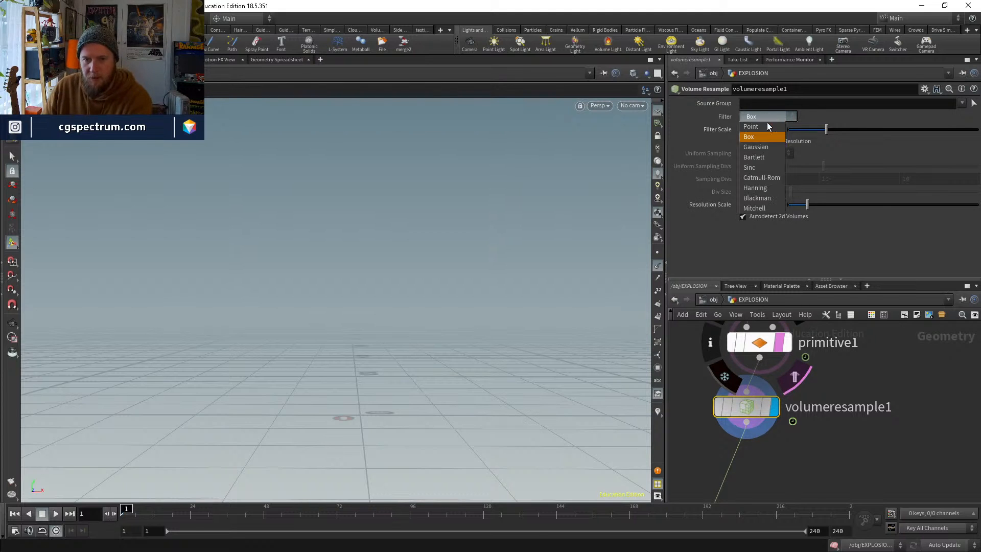
{"action": "left_click", "coordinate": [707, 120]}
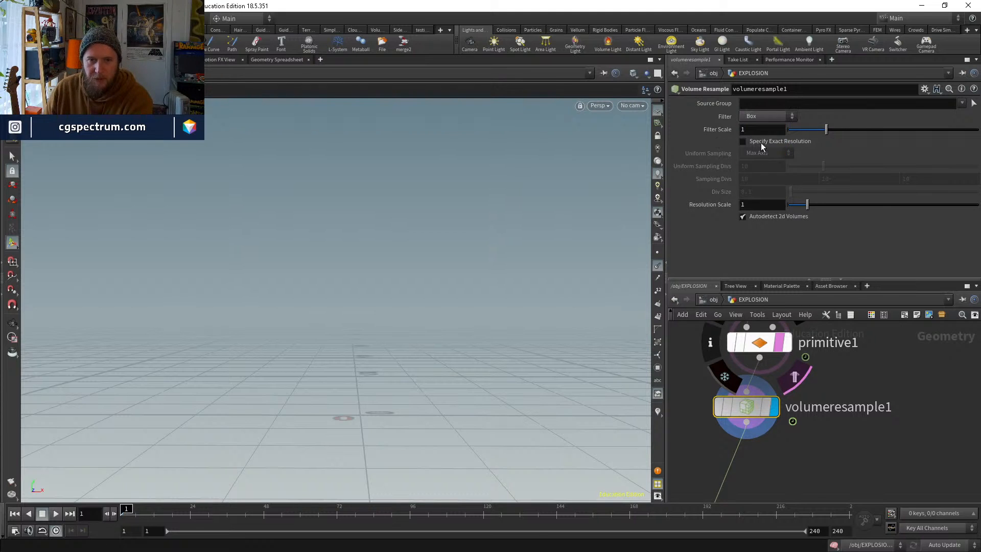
{"action": "left_click", "coordinate": [761, 142]}
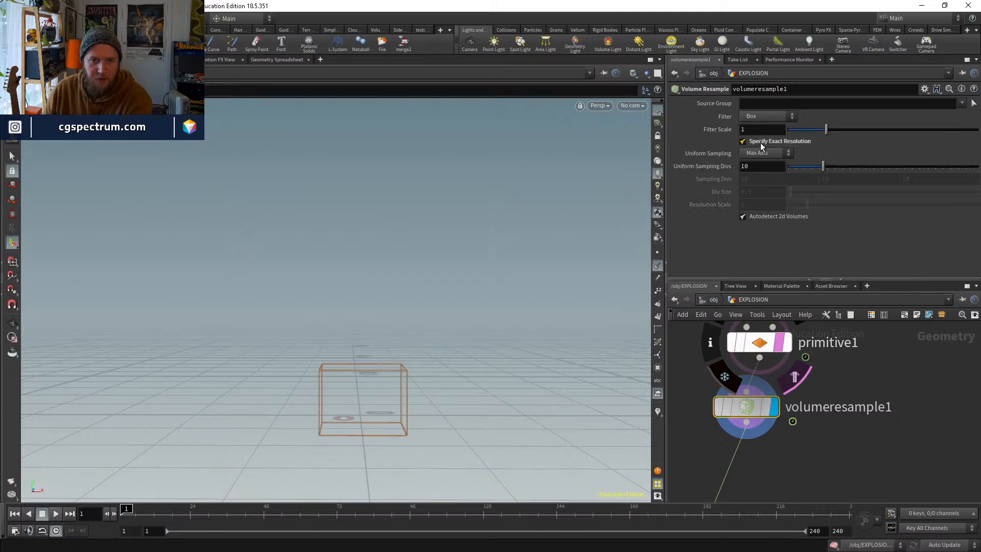
{"action": "left_click", "coordinate": [761, 153]}
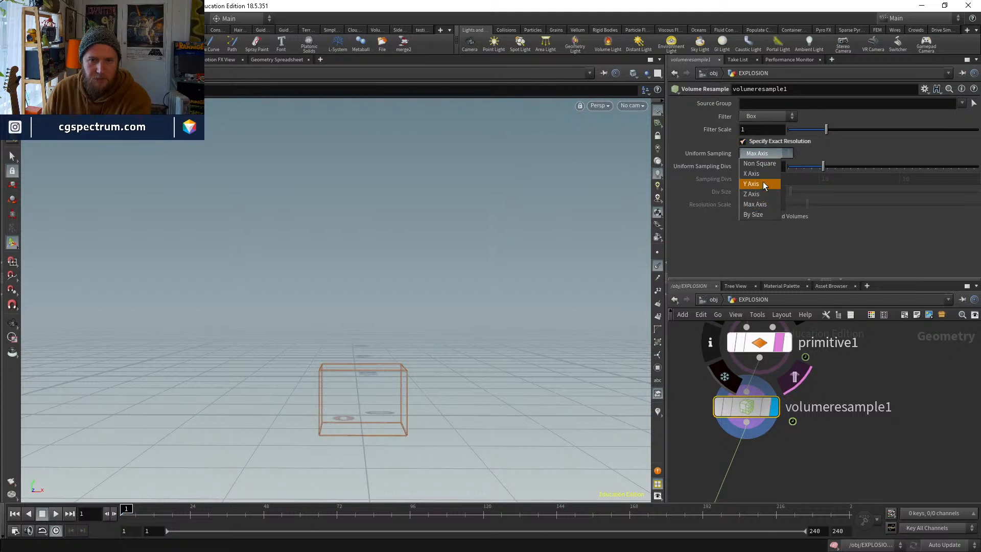
{"action": "left_click", "coordinate": [762, 213]}
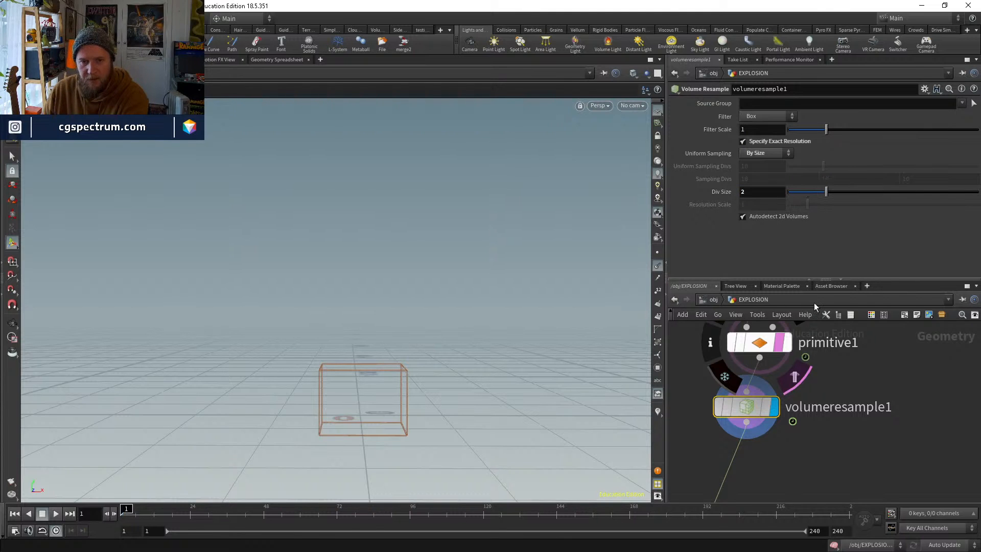
{"action": "scroll", "coordinate": [838, 416], "scroll_direction": "down", "scroll_amount": 3}
{"action": "middle_click_drag", "start_coordinate": [851, 332], "coordinate": [851, 418]}
{"action": "middle_click", "coordinate": [801, 418]}
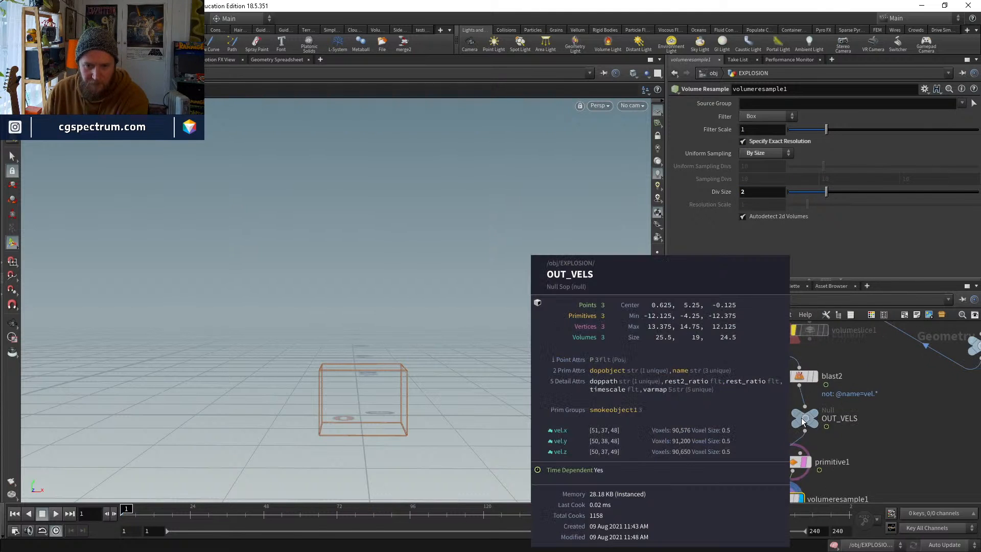
{"action": "middle_click_drag", "start_coordinate": [868, 498], "coordinate": [841, 400]}
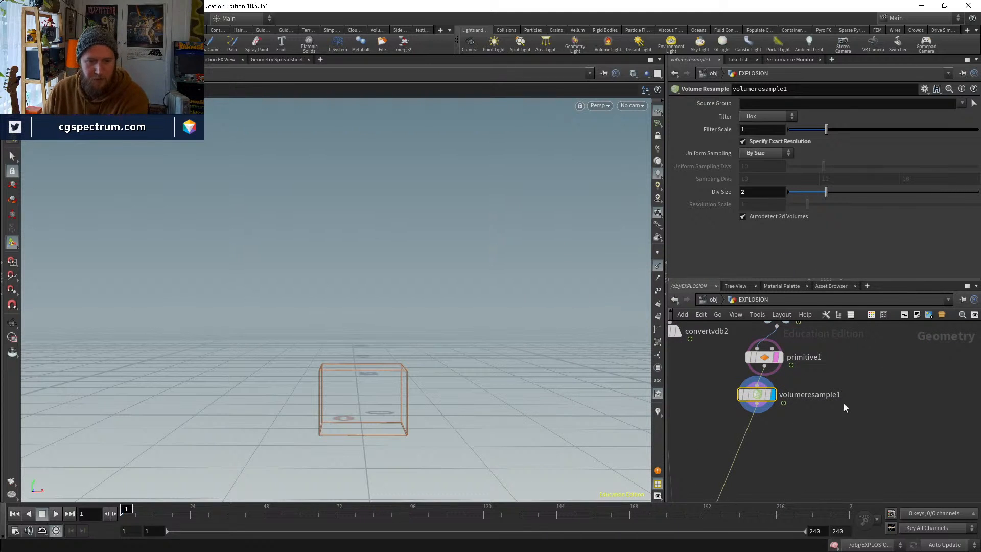
Inside popnet, turn on Show Guide for the popadvectbyvolumes1 node's velocity field
{"action": "scroll", "coordinate": [807, 460], "scroll_direction": "down", "scroll_amount": 2}
{"action": "middle_click_drag", "start_coordinate": [808, 460], "coordinate": [814, 366]}
{"action": "scroll", "coordinate": [736, 459], "scroll_direction": "up", "scroll_amount": 4}
{"action": "middle_click_drag", "start_coordinate": [735, 459], "coordinate": [748, 397]}
{"action": "double_click", "coordinate": [726, 428]}
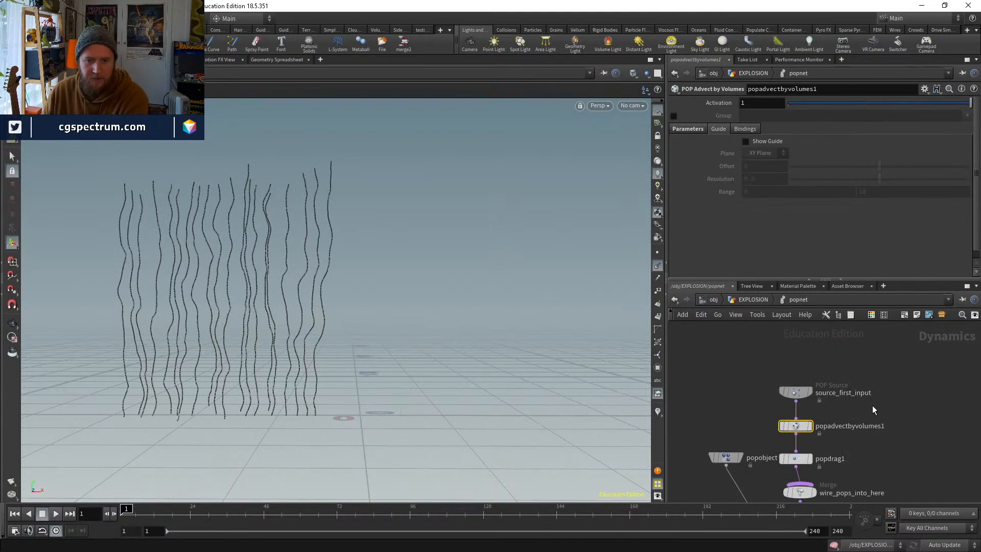
{"action": "middle_click_drag", "start_coordinate": [872, 405], "coordinate": [856, 368]}
{"action": "left_click", "coordinate": [745, 141]}
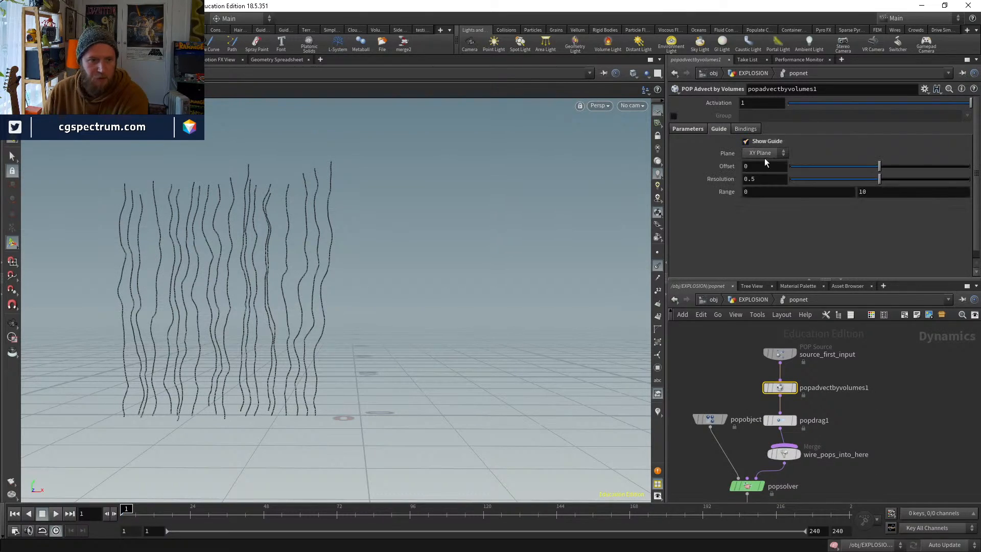
Play the simulation to examine the velocity guide around the trails, return to frame 1 and go back to the EXPLOSION network
{"action": "key", "text": "Up"}
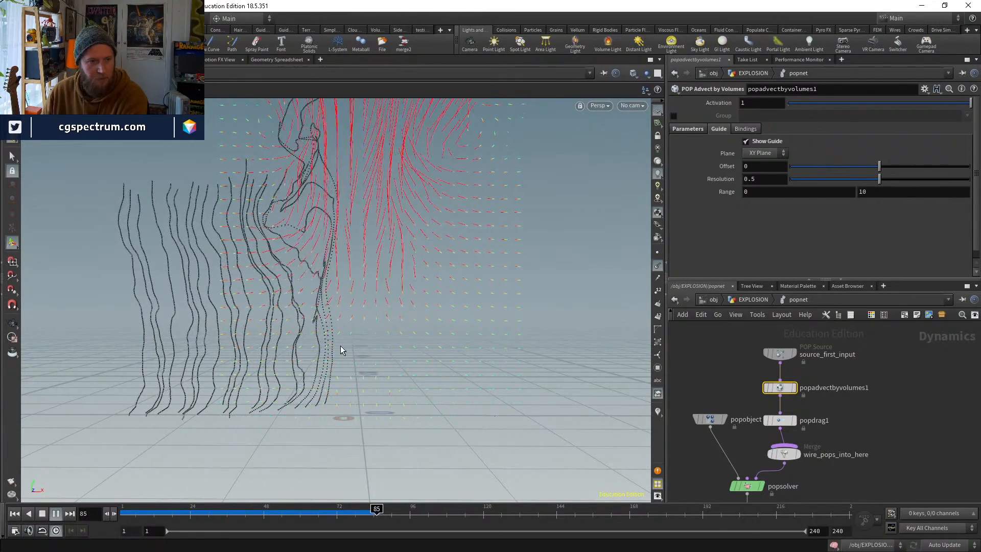
{"action": "left_click_drag", "start_coordinate": [141, 513], "coordinate": [105, 466]}
{"action": "middle_click_drag", "start_coordinate": [856, 385], "coordinate": [854, 335]}
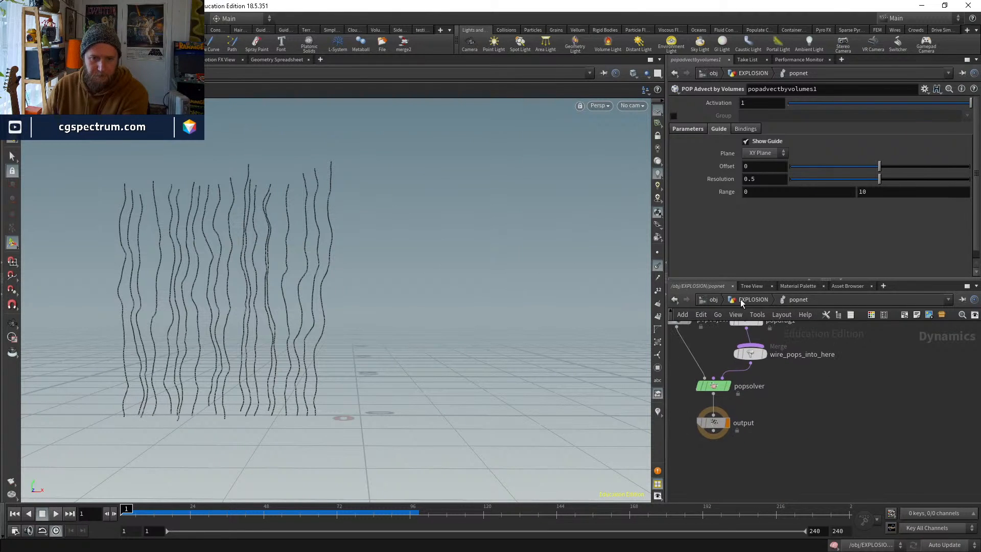
{"action": "left_click", "coordinate": [741, 299]}
Display merge3, check the trails with the explosion at frame 34, and go back to frame 1
{"action": "middle_click_drag", "start_coordinate": [807, 437], "coordinate": [866, 374]}
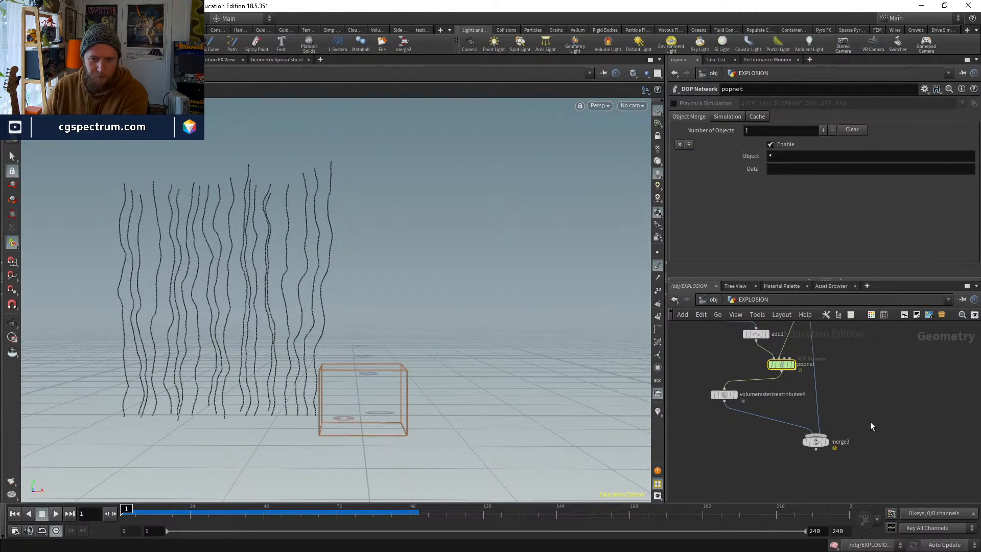
{"action": "left_click", "coordinate": [825, 443]}
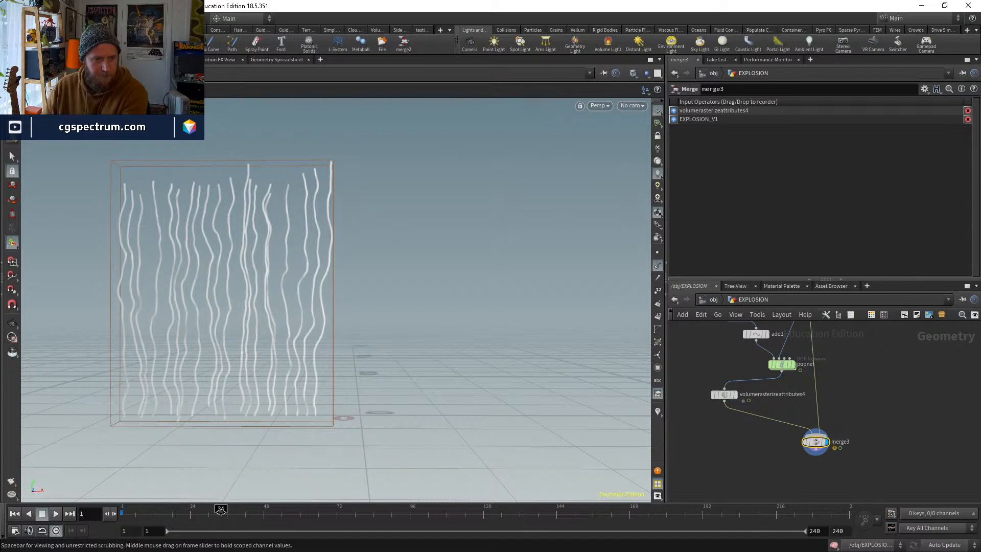
{"action": "left_click", "coordinate": [220, 510]}
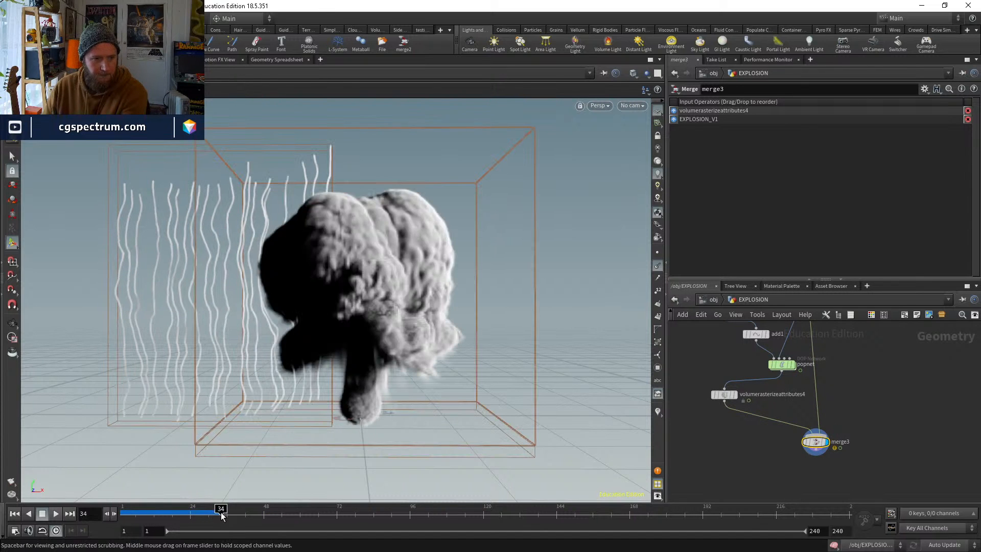
{"action": "left_click_drag", "start_coordinate": [201, 510], "coordinate": [220, 510]}
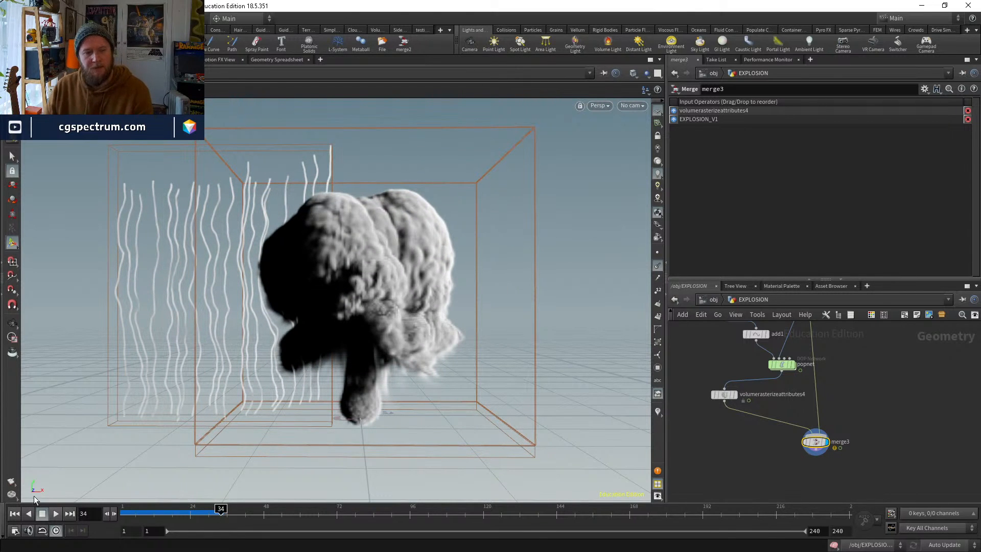
{"action": "left_click", "coordinate": [16, 513]}
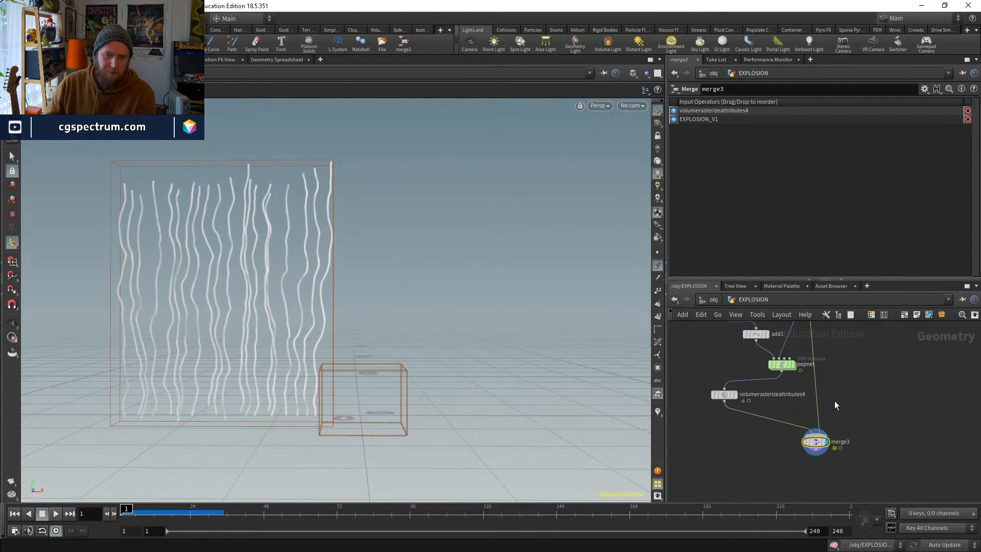
Duplicate popnet with its input connections and place the copy in the empty area below volumeresample1
{"action": "scroll", "coordinate": [835, 401], "scroll_direction": "up", "scroll_amount": 5}
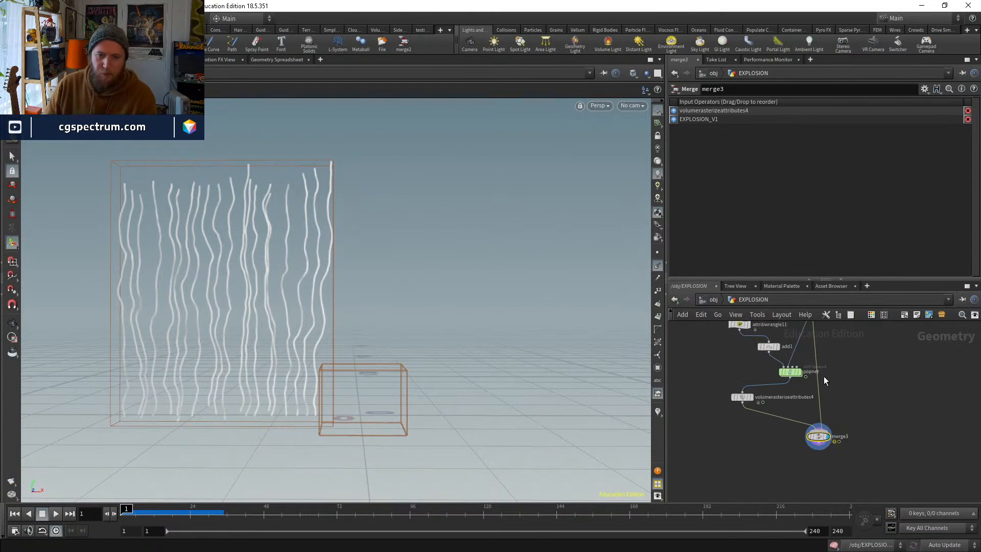
{"action": "left_click", "coordinate": [826, 437]}
{"action": "scroll", "coordinate": [787, 418], "scroll_direction": "down", "scroll_amount": 4}
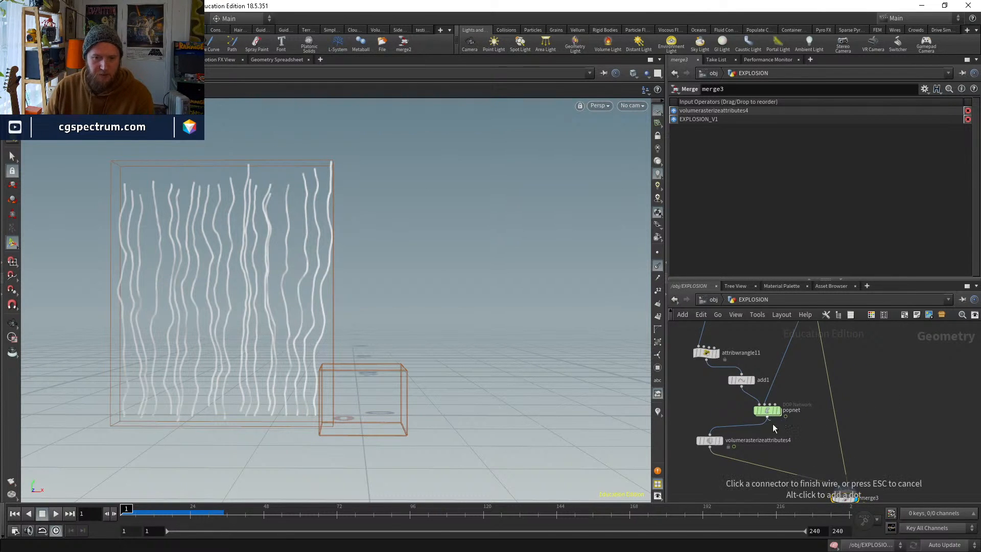
{"action": "left_click", "coordinate": [767, 415]}
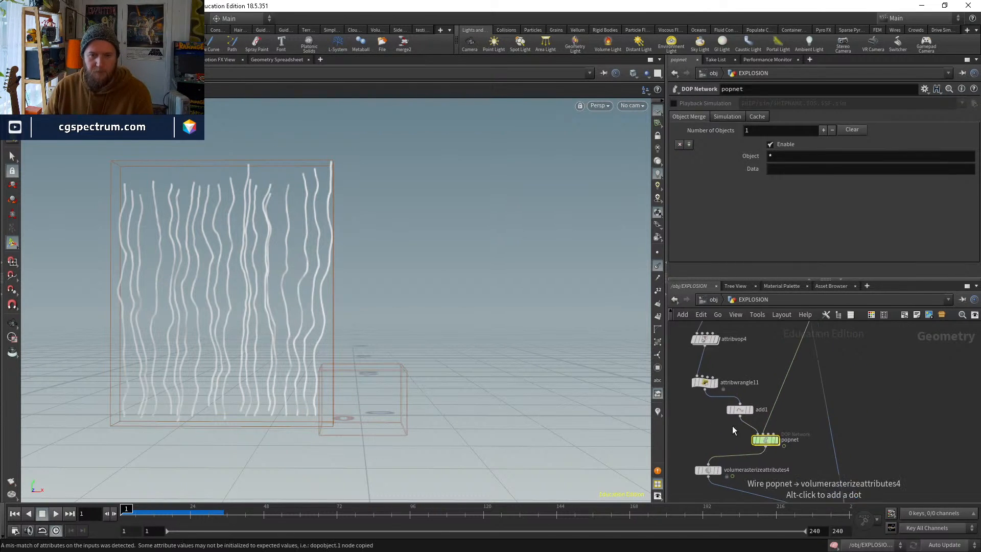
{"action": "scroll", "coordinate": [731, 425], "scroll_direction": "down", "scroll_amount": 3}
{"action": "key", "text": "ctrl+v"}
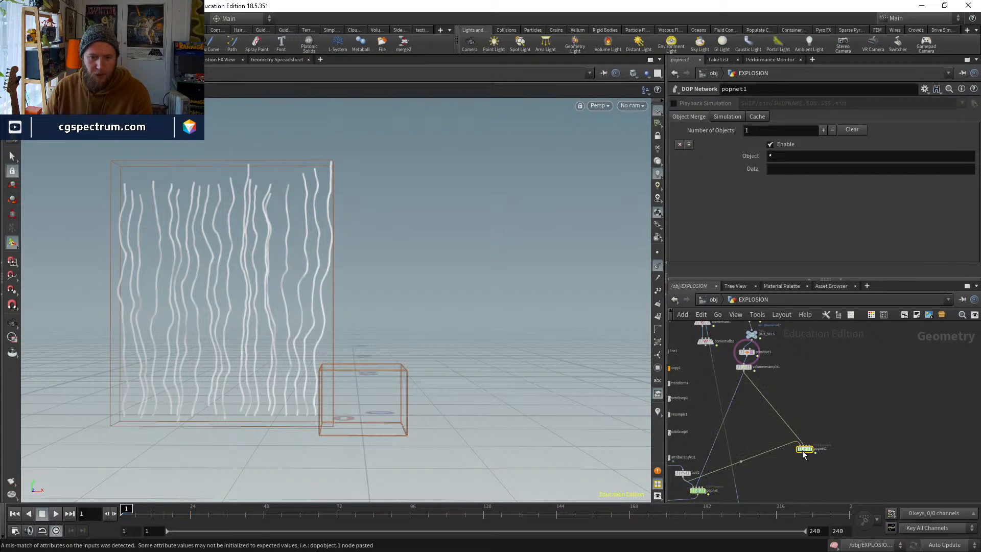
{"action": "scroll", "coordinate": [796, 449], "scroll_direction": "up", "scroll_amount": 2}
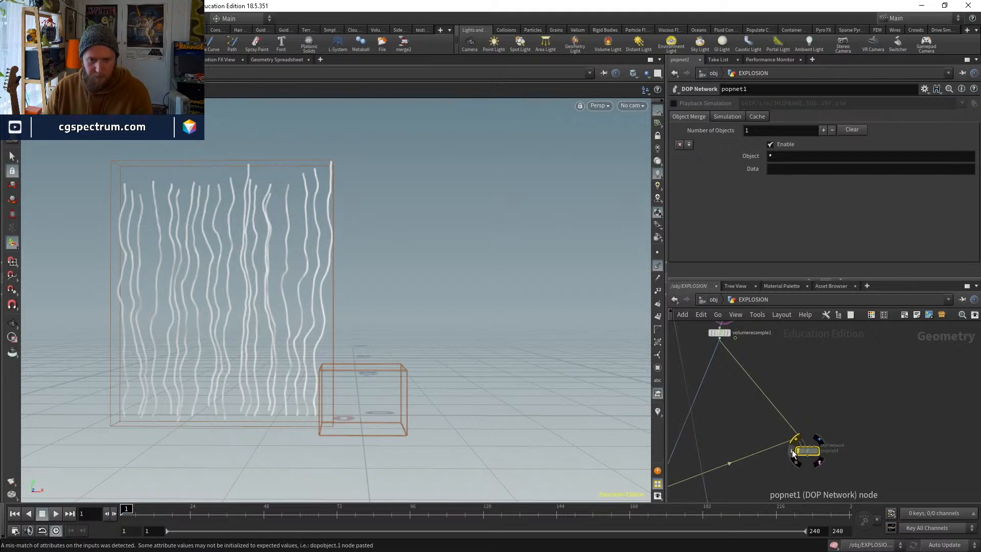
{"action": "scroll", "coordinate": [798, 451], "scroll_direction": "up", "scroll_amount": 2}
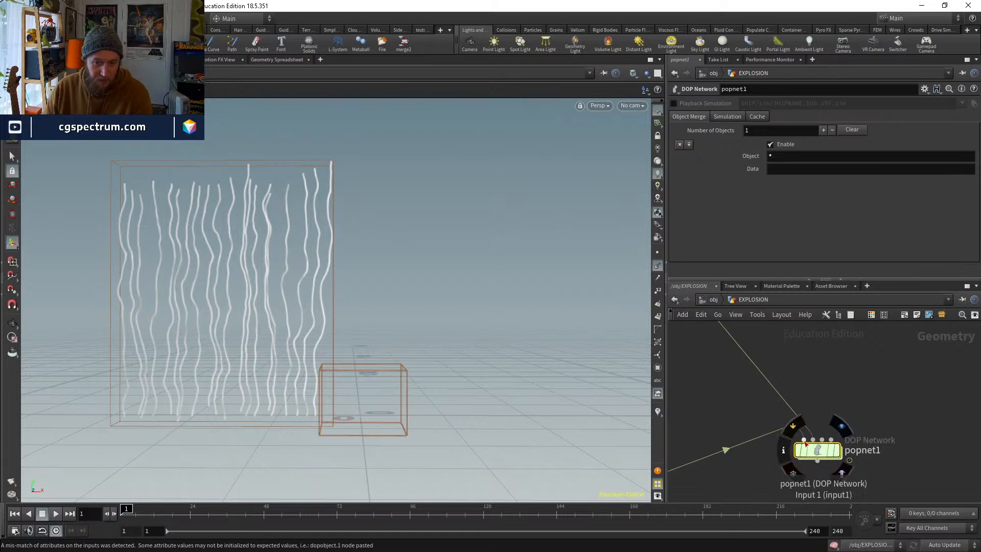
Wire the output of pointvop5 in the explosion source chain into the first input of popnet1
{"action": "left_click", "coordinate": [799, 439]}
{"action": "scroll", "coordinate": [797, 419], "scroll_direction": "down", "scroll_amount": 5}
{"action": "middle_click_drag", "start_coordinate": [797, 409], "coordinate": [786, 461]}
{"action": "scroll", "coordinate": [748, 435], "scroll_direction": "up", "scroll_amount": 4}
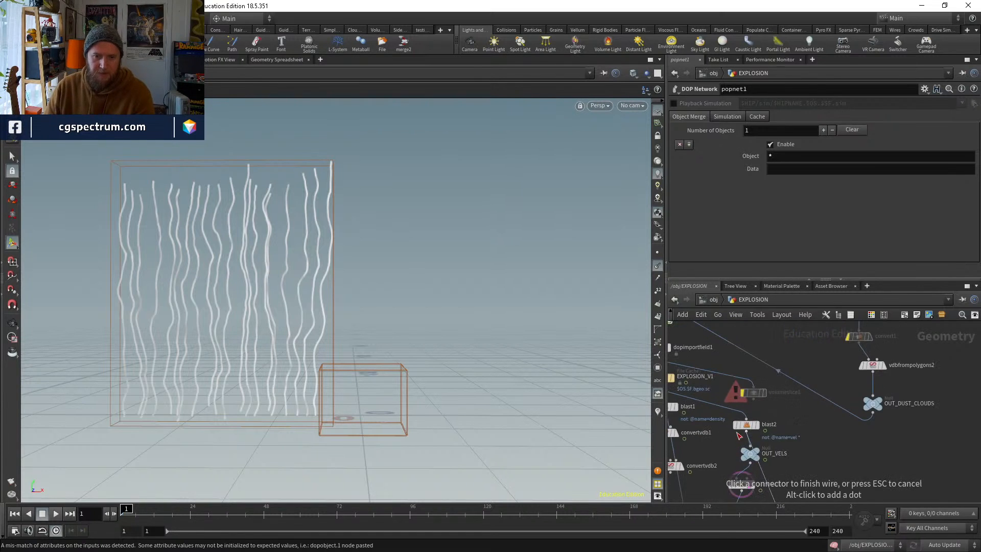
{"action": "middle_click_drag", "start_coordinate": [696, 368], "coordinate": [756, 439]}
{"action": "middle_click_drag", "start_coordinate": [756, 391], "coordinate": [761, 433]}
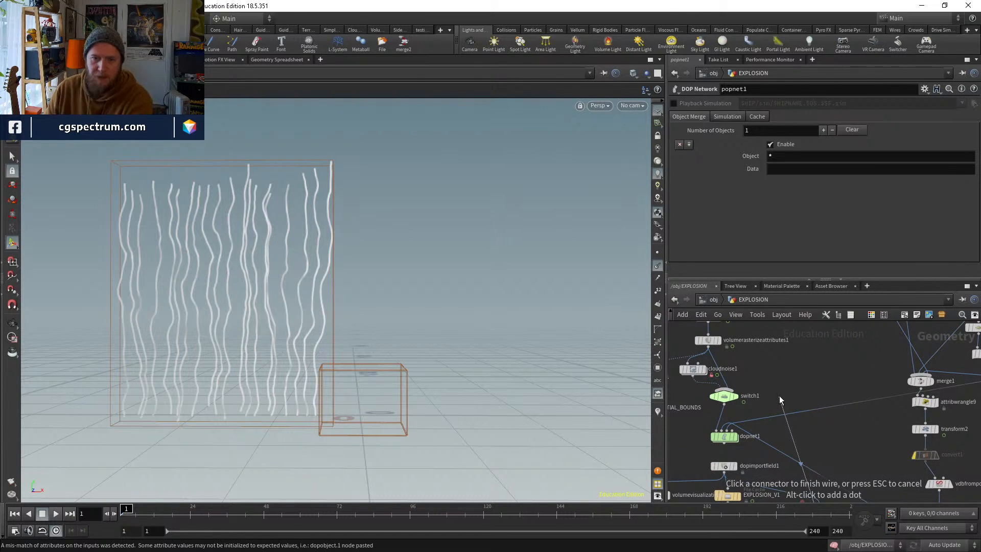
{"action": "middle_click_drag", "start_coordinate": [759, 364], "coordinate": [789, 393]}
{"action": "middle_click_drag", "start_coordinate": [783, 327], "coordinate": [786, 411]}
{"action": "middle_click_drag", "start_coordinate": [748, 386], "coordinate": [760, 407]}
{"action": "middle_click_drag", "start_coordinate": [792, 343], "coordinate": [780, 382]}
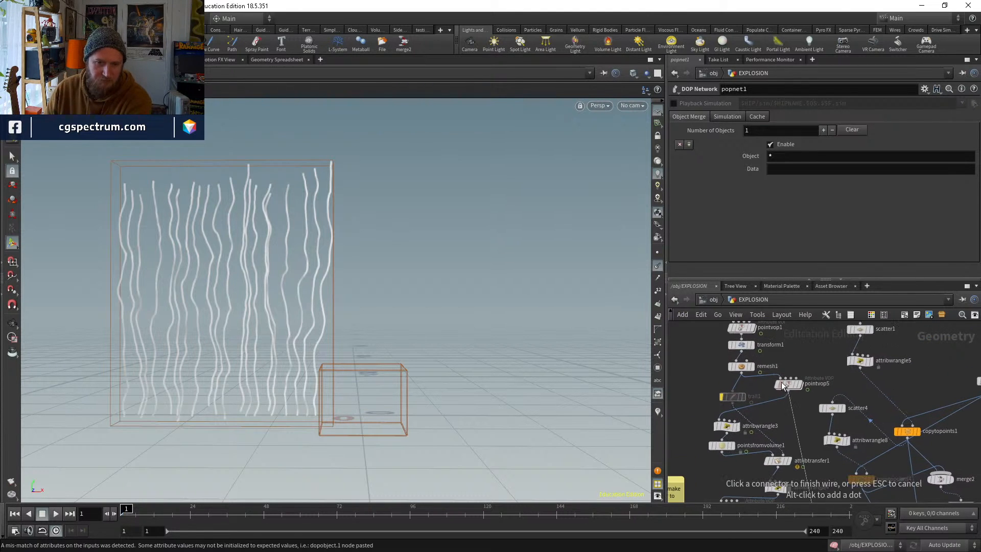
{"action": "left_click", "coordinate": [789, 393]}
Display pointvop5 to examine the geometry that feeds popnet1
{"action": "scroll", "coordinate": [803, 386], "scroll_direction": "up", "scroll_amount": 2}
{"action": "left_click", "coordinate": [799, 383]}
{"action": "left_click", "coordinate": [781, 383]}
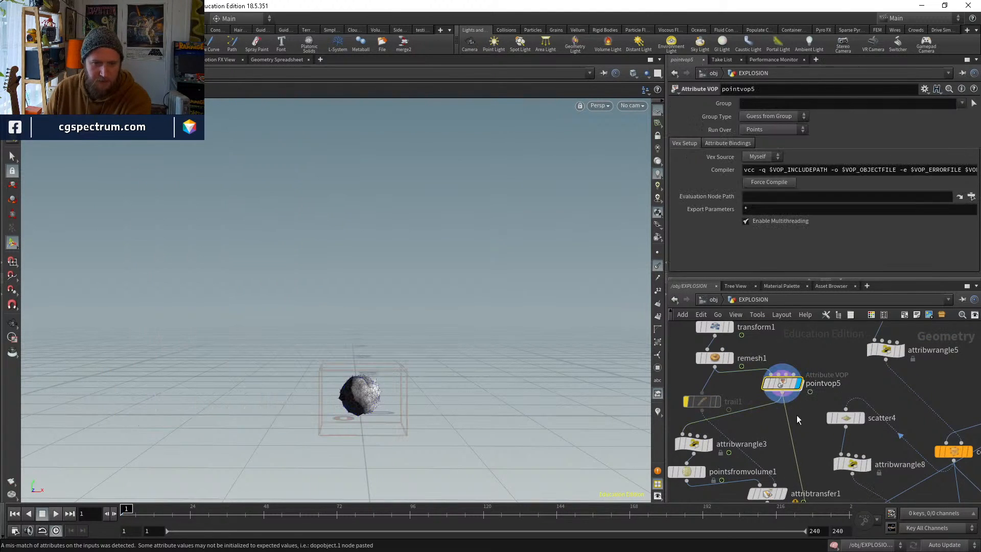
{"action": "middle_click_drag", "start_coordinate": [770, 458], "coordinate": [780, 408]}
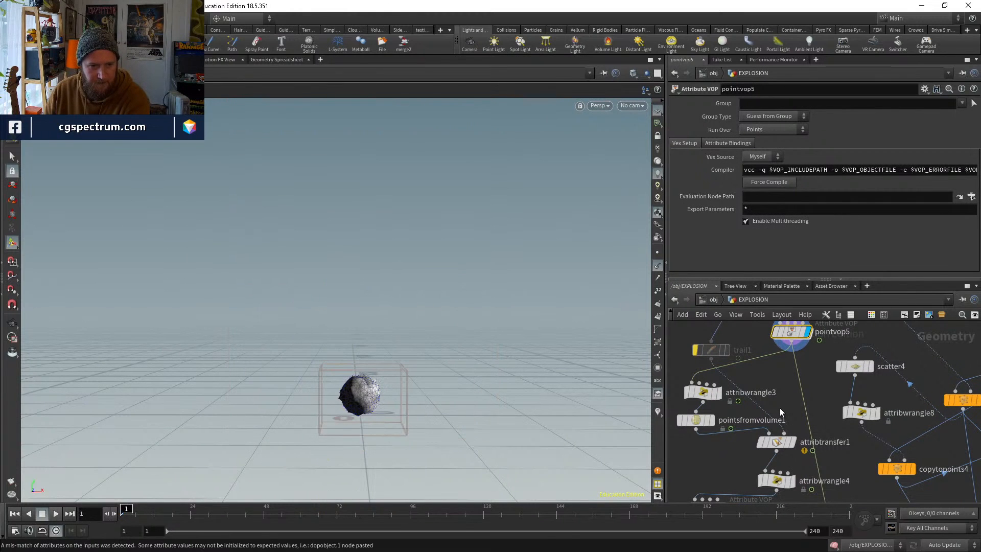
Rewire popnet1's first input to transform1 instead of pointvop5, and display transform1 and pointvop1 in turn to check the source geometry
{"action": "scroll", "coordinate": [787, 419], "scroll_direction": "down", "scroll_amount": 3}
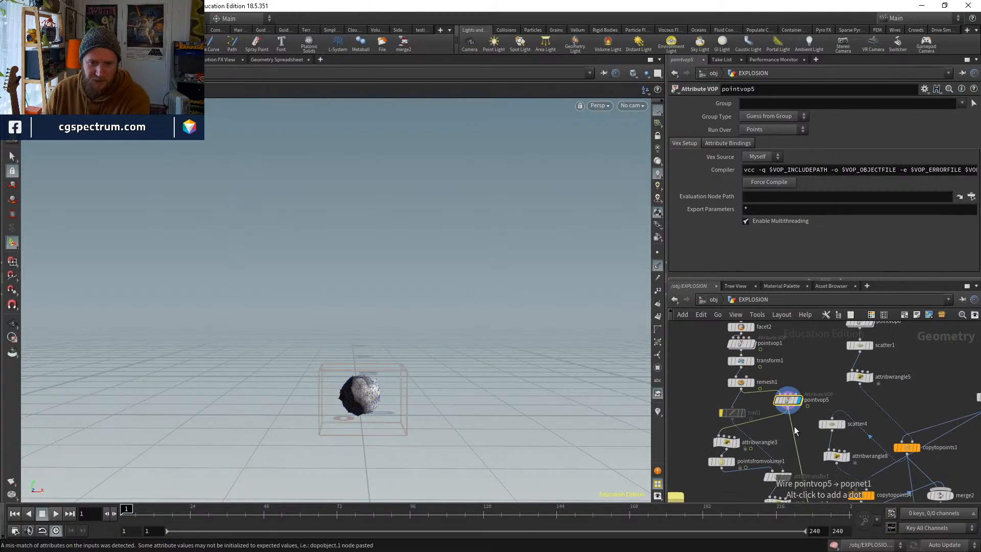
{"action": "left_click_drag", "start_coordinate": [793, 425], "coordinate": [790, 353]}
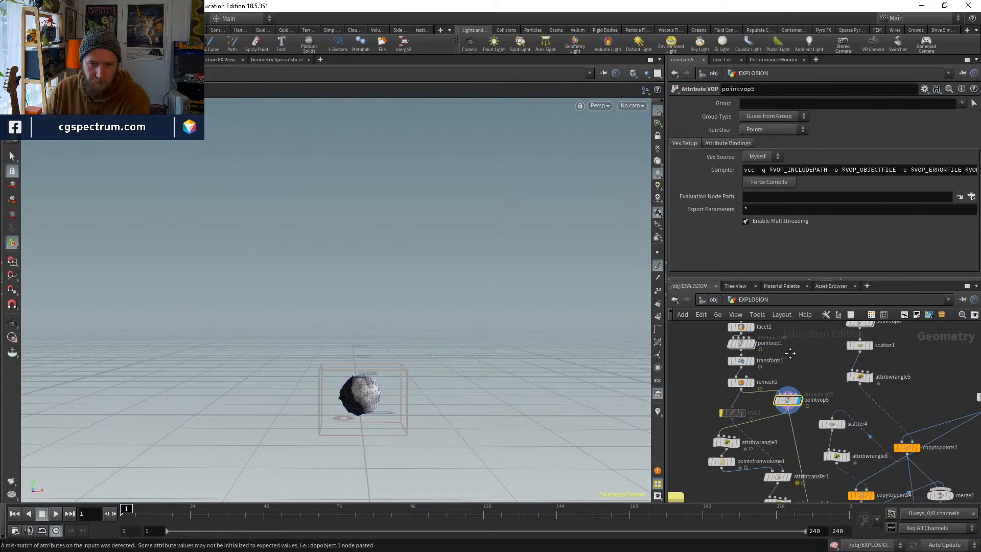
{"action": "middle_click_drag", "start_coordinate": [790, 353], "coordinate": [795, 373]}
{"action": "scroll", "coordinate": [796, 420], "scroll_direction": "up", "scroll_amount": 2}
{"action": "left_click_drag", "start_coordinate": [793, 439], "coordinate": [723, 371]}
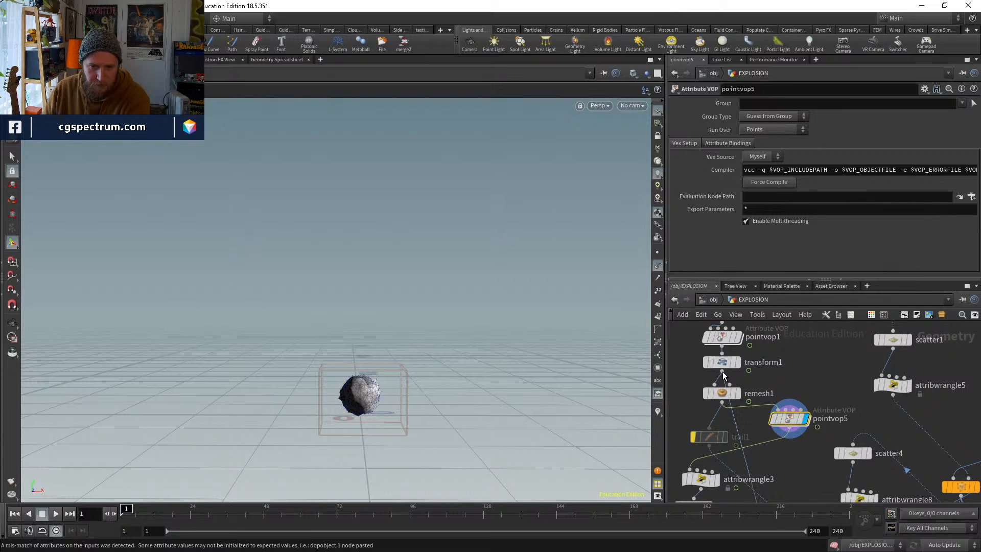
{"action": "left_click", "coordinate": [722, 364]}
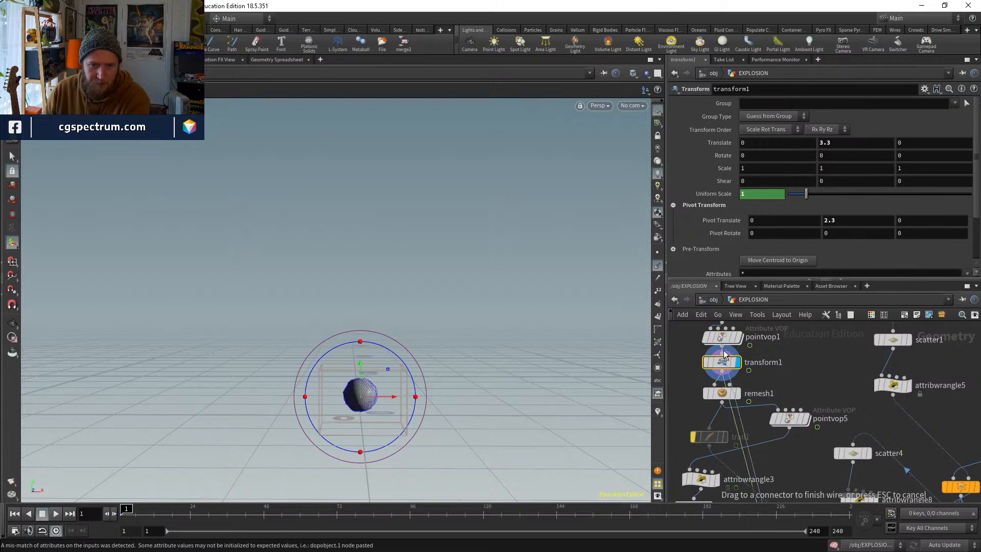
{"action": "left_click", "coordinate": [721, 337]}
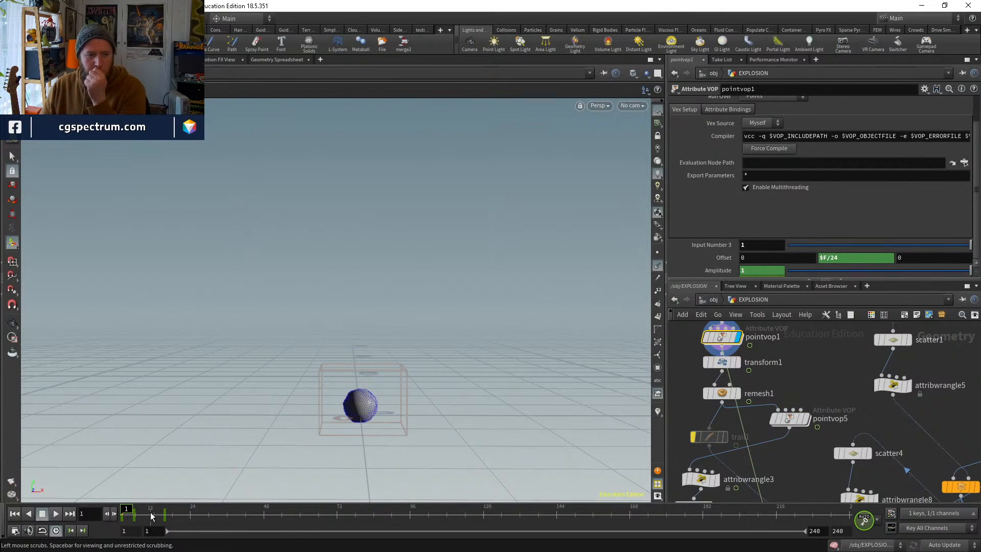
Display popnet1 and go inside it to the source_first_input birth settings
{"action": "scroll", "coordinate": [775, 388], "scroll_direction": "down", "scroll_amount": 4}
{"action": "middle_click_drag", "start_coordinate": [776, 389], "coordinate": [731, 322]}
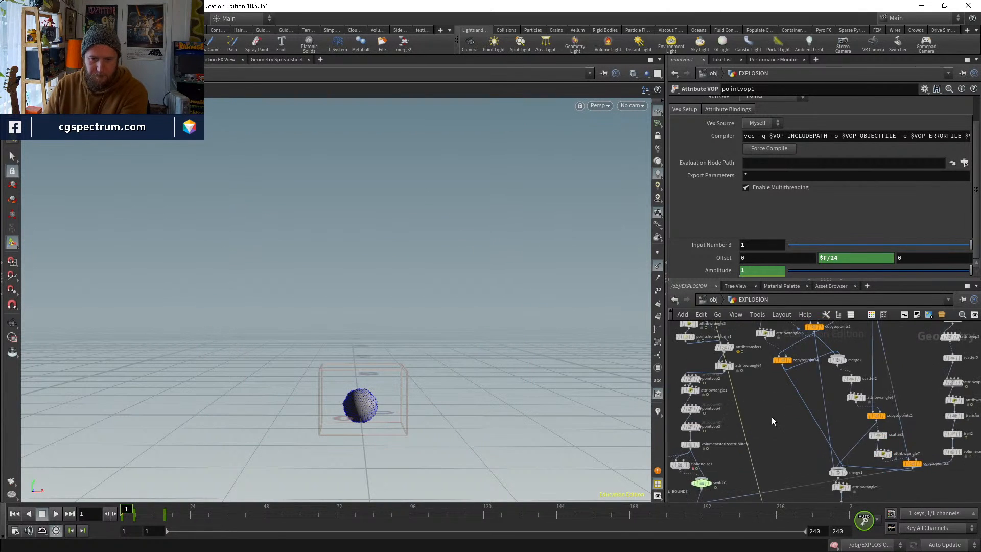
{"action": "middle_click_drag", "start_coordinate": [772, 455], "coordinate": [798, 357]}
{"action": "scroll", "coordinate": [806, 403], "scroll_direction": "up", "scroll_amount": 3}
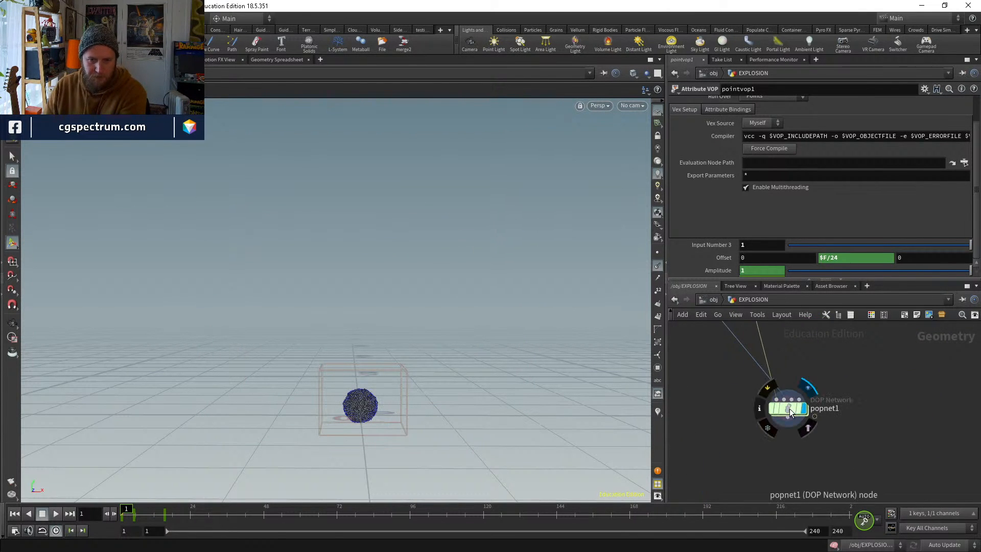
{"action": "double_click", "coordinate": [790, 409]}
{"action": "left_click", "coordinate": [770, 411]}
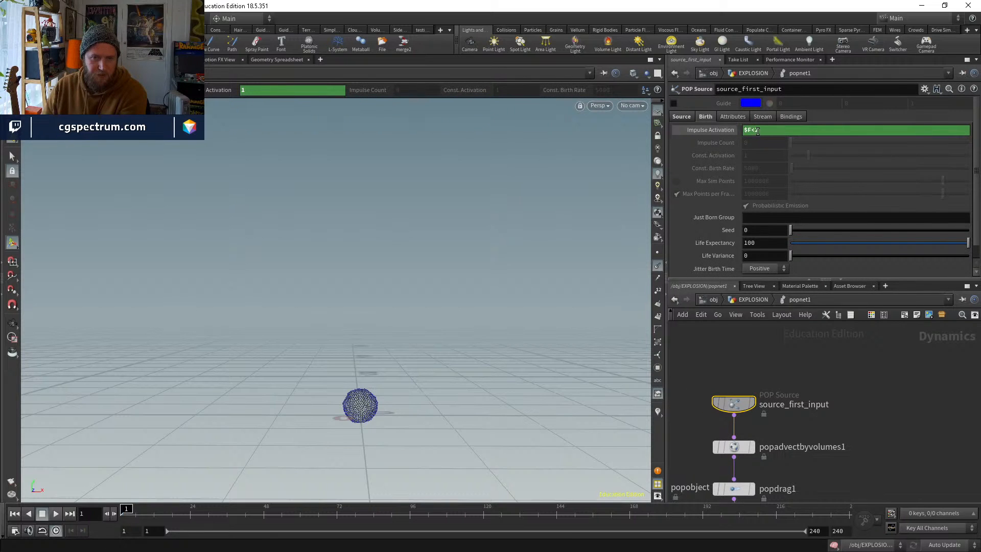
Switch source_first_input to an emission type controlled by birth rate, and reset its impulse activation to the default 1
{"action": "left_click", "coordinate": [681, 117]}
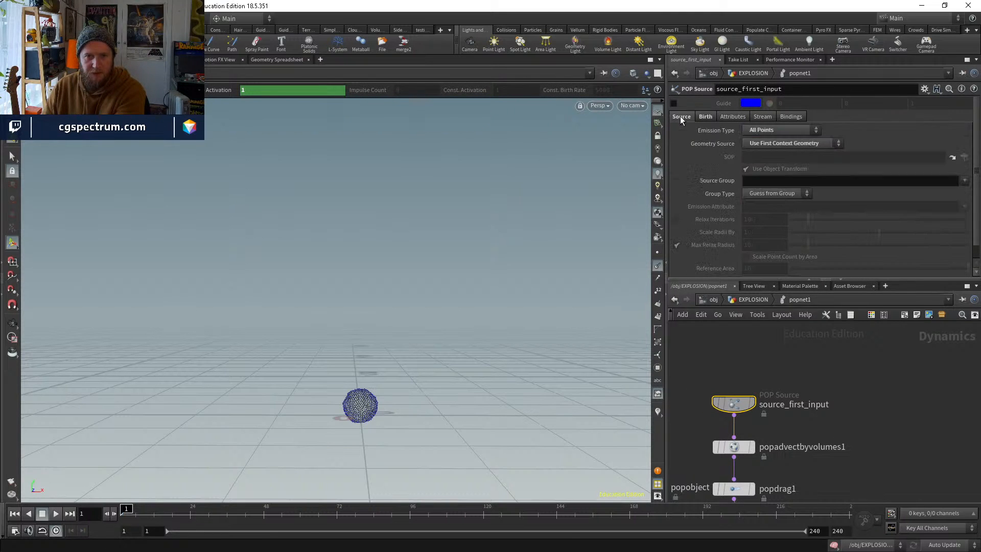
{"action": "left_click", "coordinate": [781, 129]}
{"action": "left_click", "coordinate": [766, 159]}
{"action": "left_click", "coordinate": [710, 117]}
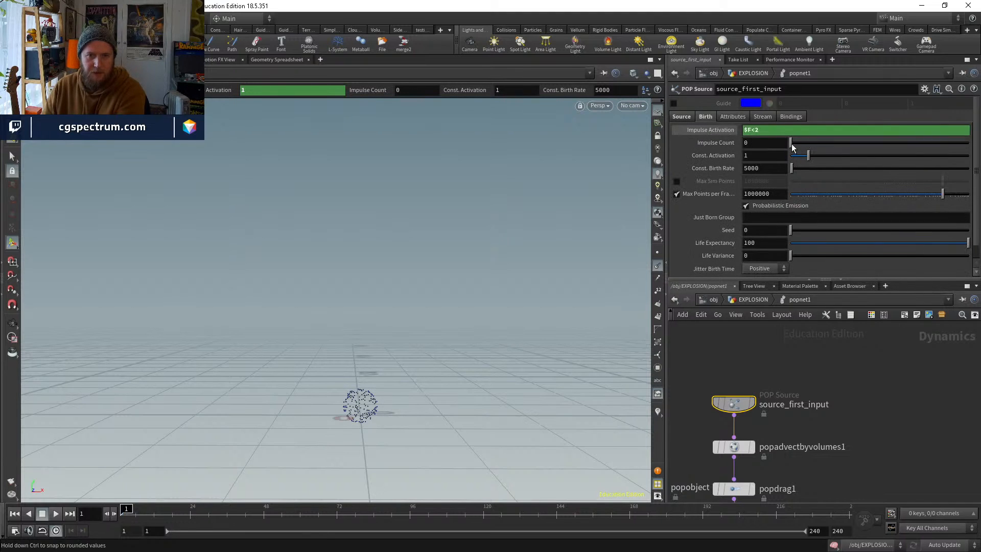
{"action": "middle_click", "coordinate": [772, 130], "text": "ctrl"}
Set the source's initial velocity to Add to inherited velocity, with variance 10 on all axes and a Y velocity of 5
{"action": "left_click", "coordinate": [733, 117]}
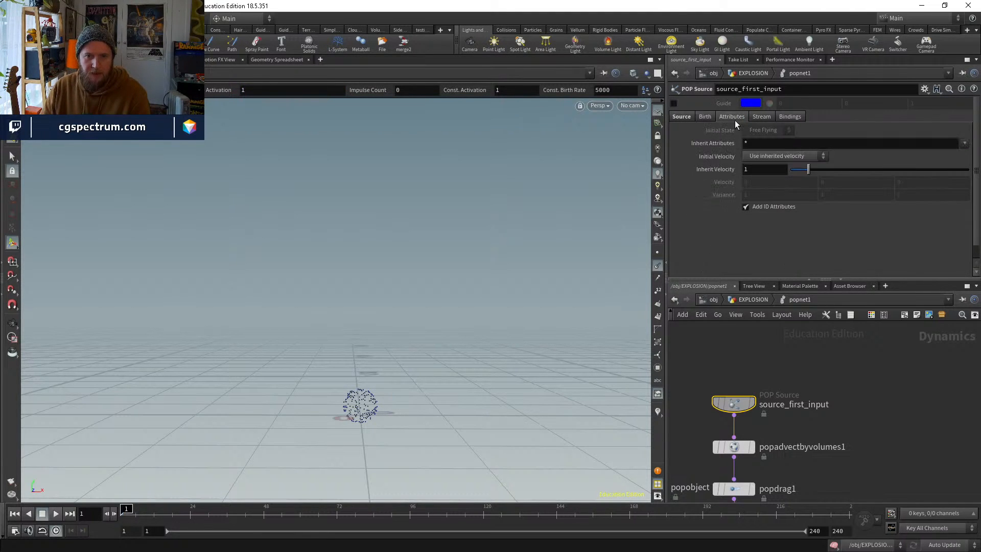
{"action": "left_click", "coordinate": [781, 156]}
{"action": "left_click", "coordinate": [761, 188]}
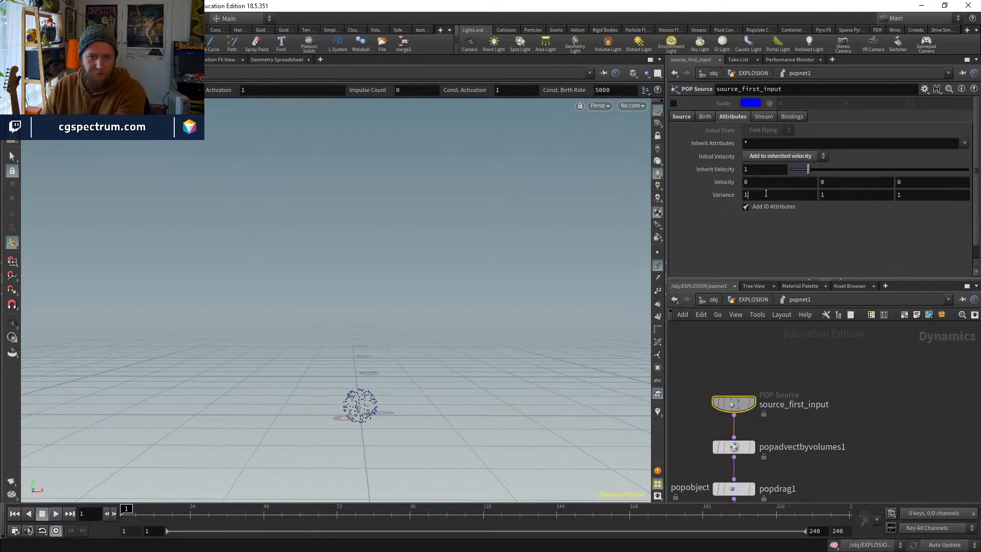
{"action": "type", "text": "0"}
{"action": "left_click", "coordinate": [915, 196]}
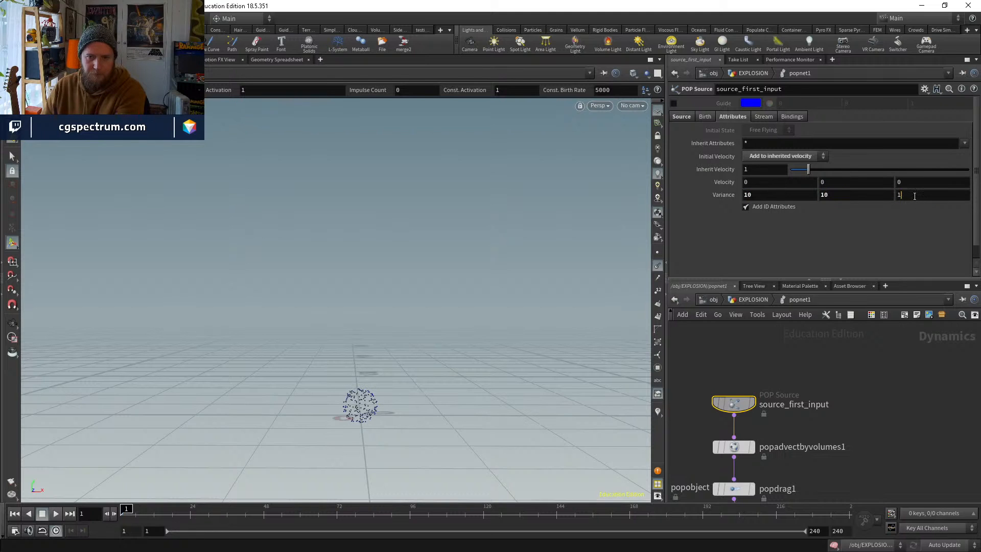
{"action": "type", "text": "5"}
{"action": "key", "text": "Return"}
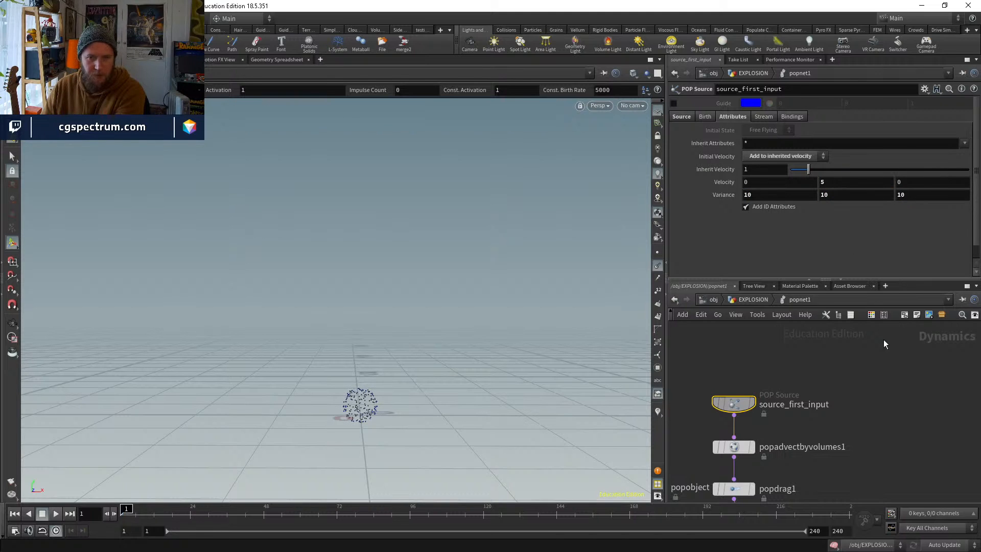
Set the source's Y velocity to 10 and play the particle simulation from frame 1 to check it
{"action": "double_click", "coordinate": [849, 182]}
{"action": "type", "text": "10"}
{"action": "key", "text": "Return"}
{"action": "key", "text": "Up"}
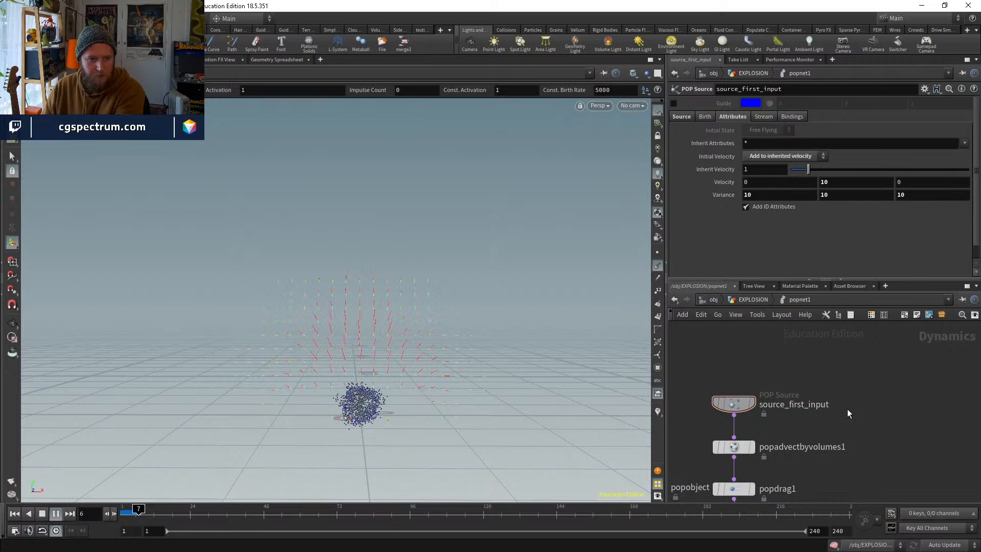
{"action": "left_click", "coordinate": [42, 514]}
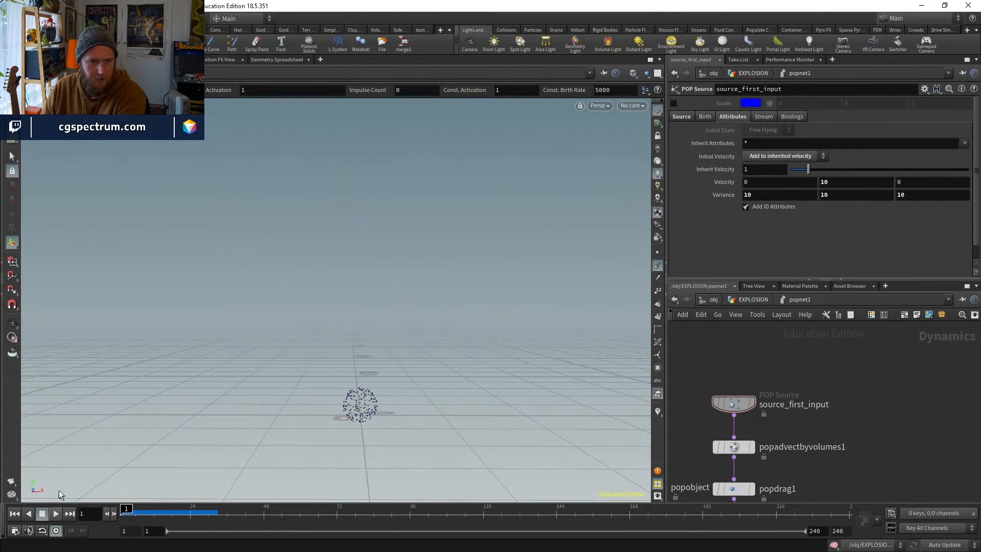
Bypass popadvectbyvolumes1, replay the particle simulation, and return to frame 1
{"action": "left_click", "coordinate": [718, 447]}
{"action": "middle_click_drag", "start_coordinate": [838, 464], "coordinate": [838, 419]}
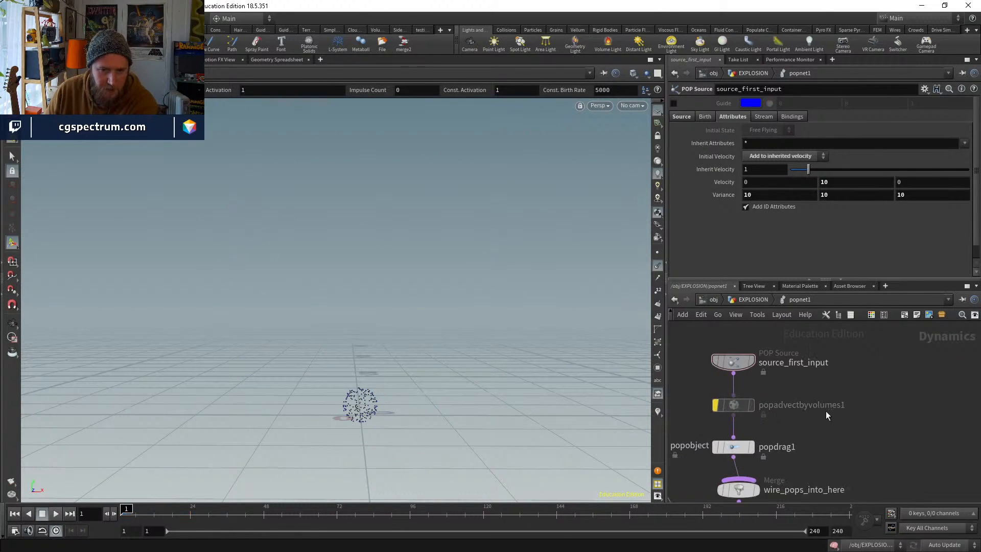
{"action": "key", "text": "Up"}
{"action": "key", "text": "ctrl+Up"}
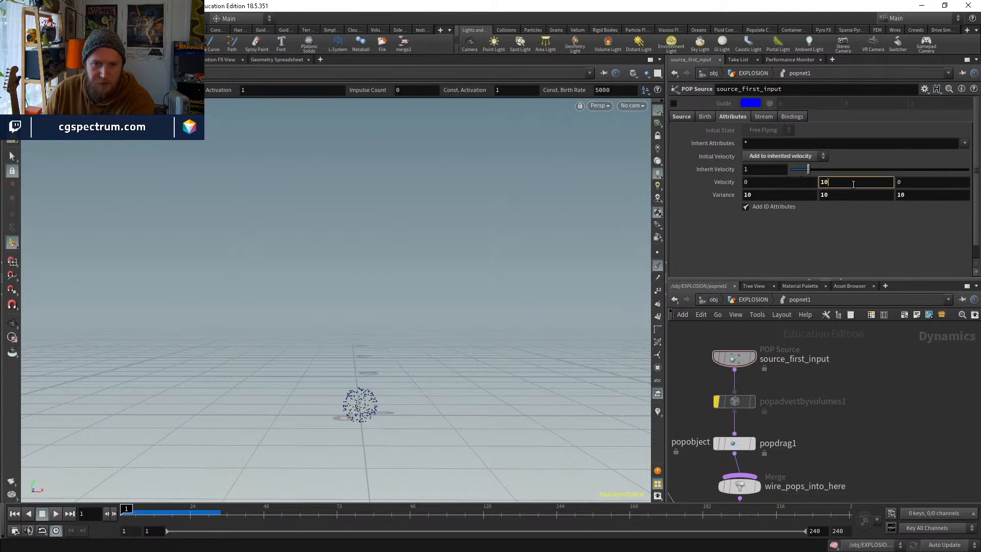
Set the source's Y velocity to 100 and its variance to 100 on all axes, and replay the simulation
{"action": "type", "text": "0"}
{"action": "key", "text": "Return"}
{"action": "type", "text": "0"}
{"action": "key", "text": "Return"}
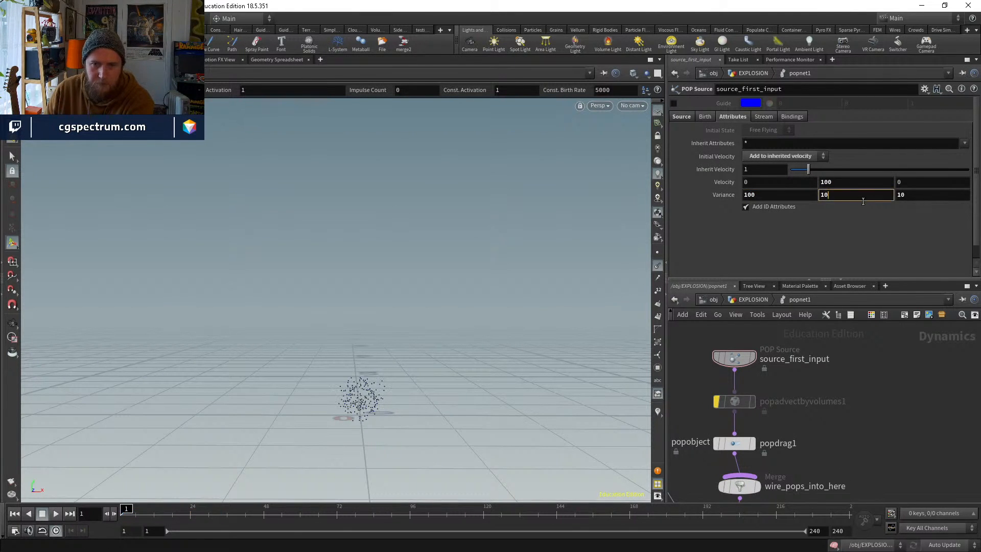
{"action": "type", "text": "0"}
{"action": "key", "text": "Return"}
{"action": "left_click", "coordinate": [924, 197]}
{"action": "key", "text": "Up"}
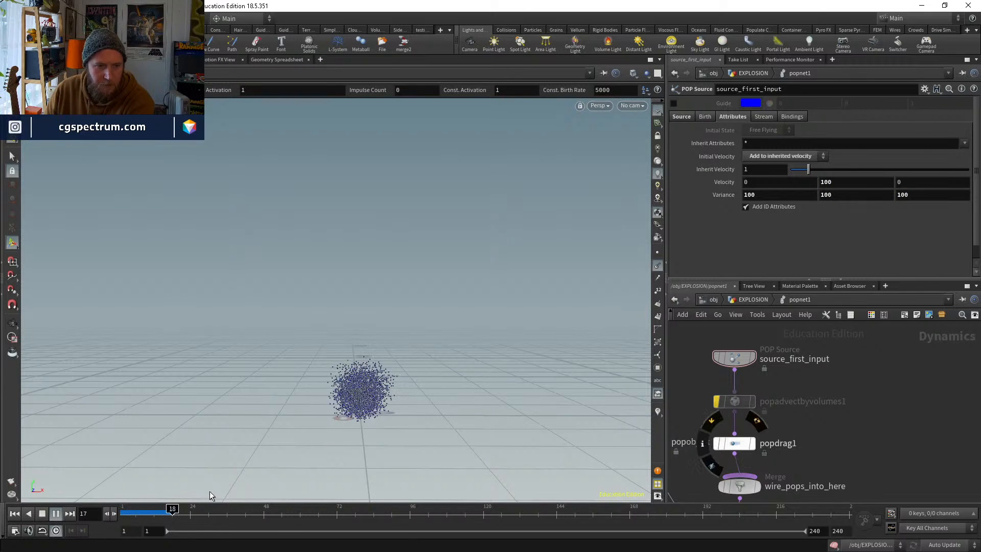
{"action": "key", "text": "ctrl+Up"}
Bypass popdrag1, play the simulation without drag, and return to frame 1
{"action": "middle_click_drag", "start_coordinate": [879, 396], "coordinate": [876, 346]}
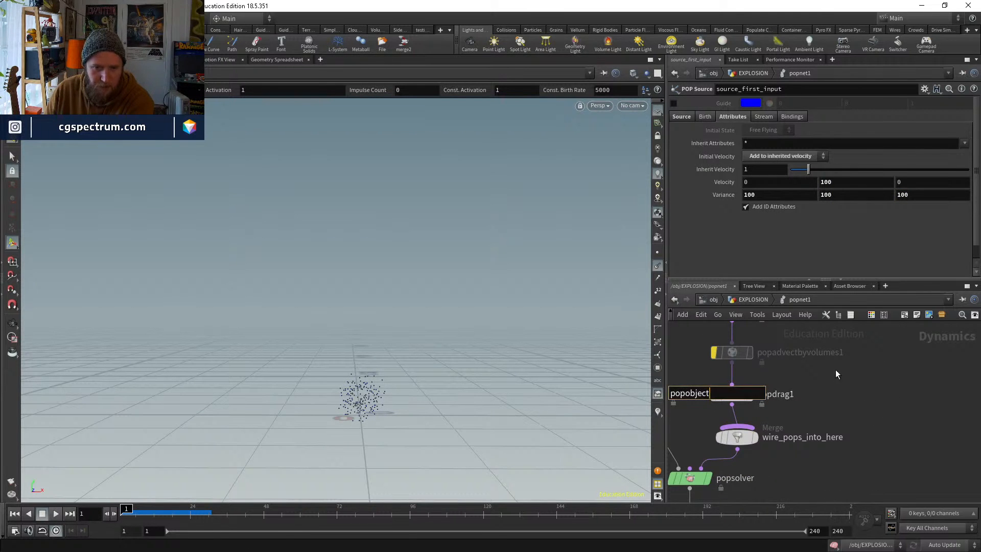
{"action": "left_click", "coordinate": [715, 396]}
{"action": "key", "text": "Up"}
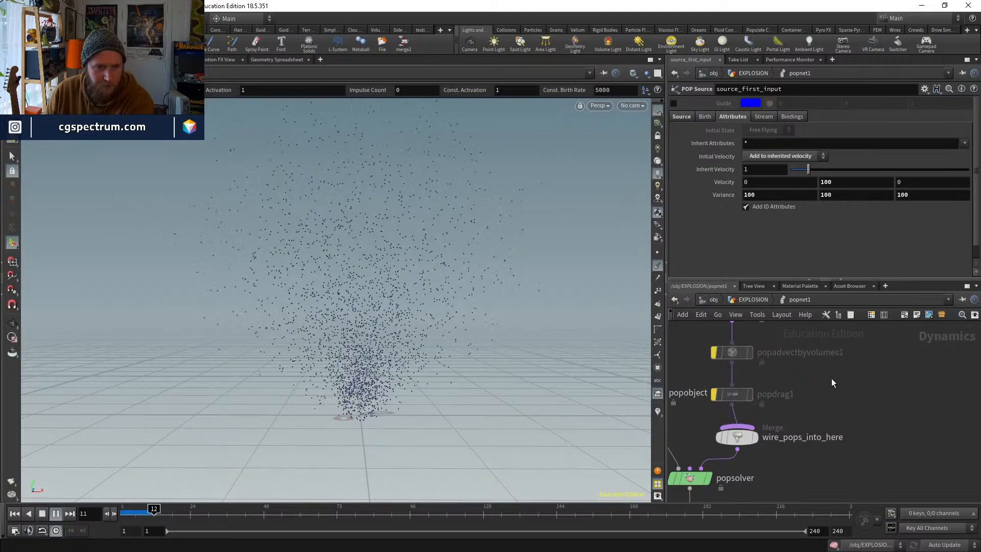
{"action": "key", "text": "ctrl+Up"}
Set the source's constant birth rate to 10 and replay the simulation from frame 1
{"action": "middle_click_drag", "start_coordinate": [760, 327], "coordinate": [754, 419]}
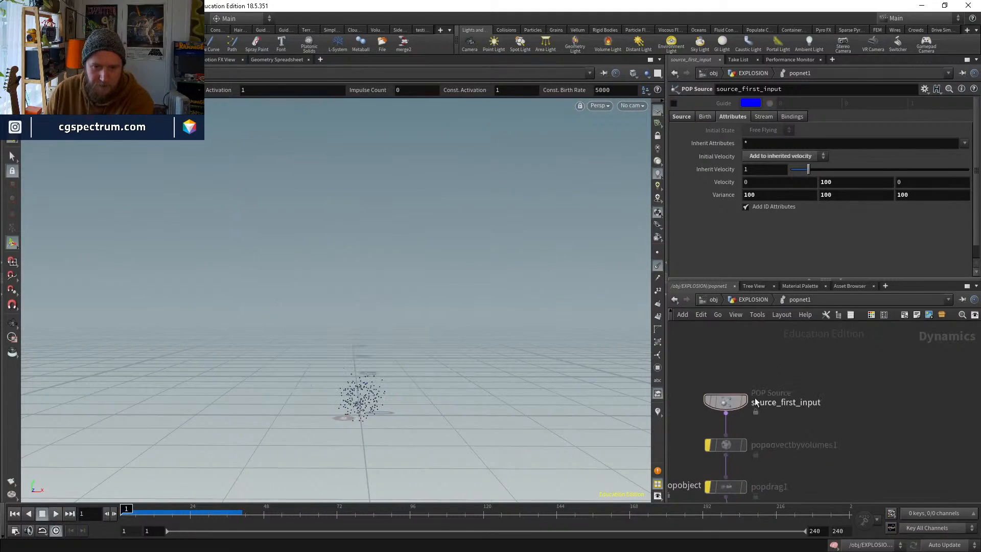
{"action": "left_click", "coordinate": [704, 117]}
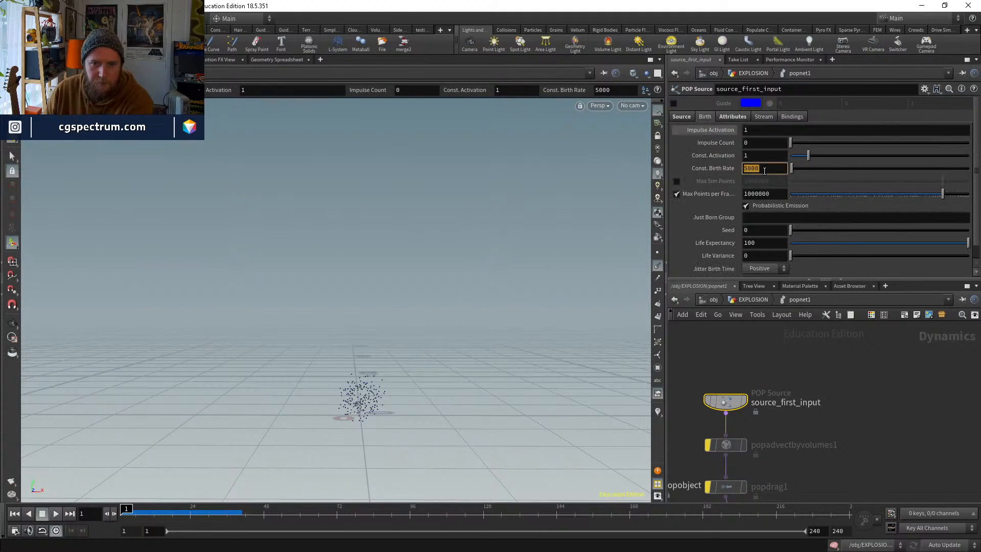
{"action": "type", "text": "10"}
{"action": "key", "text": "Return"}
{"action": "key", "text": "Up"}
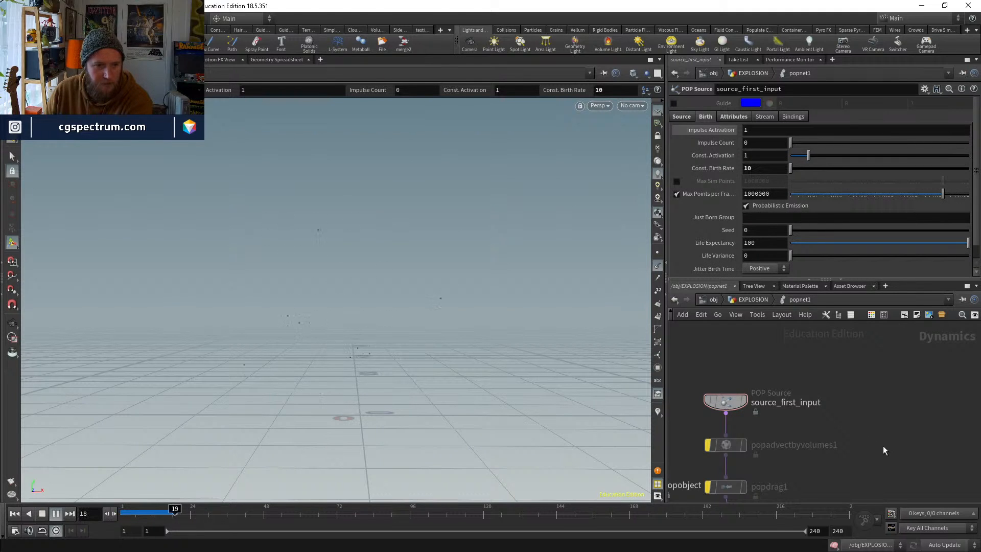
{"action": "key", "text": "ctrl+Up"}
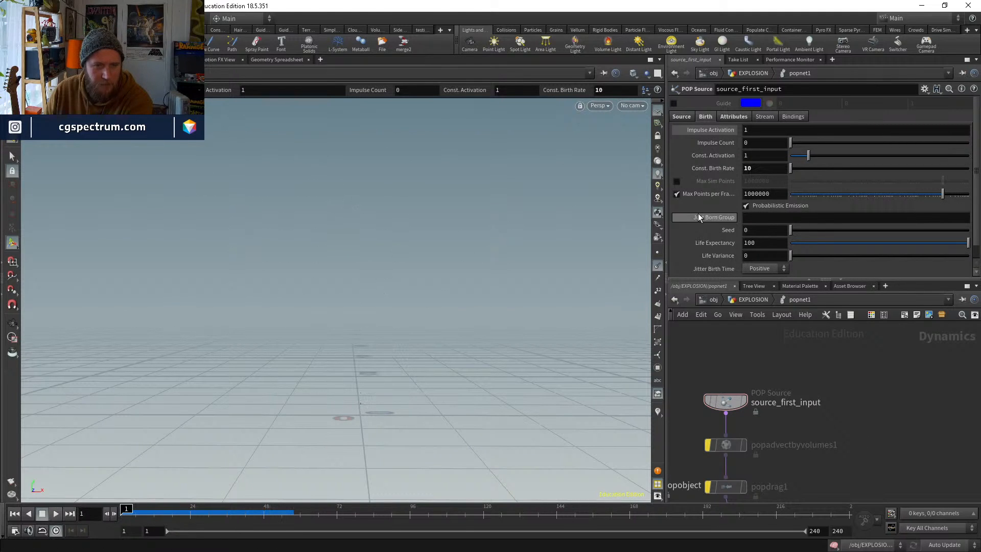
Set the source's constant activation to the expression $F<5, play the simulation, and return to frame 1
{"action": "type", "text": "$F<5"}
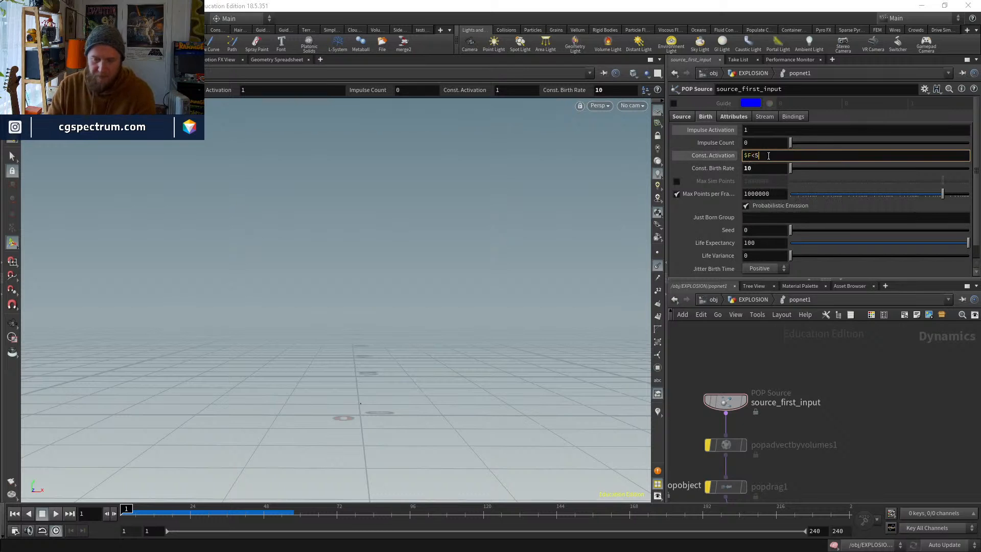
{"action": "key", "text": "Return"}
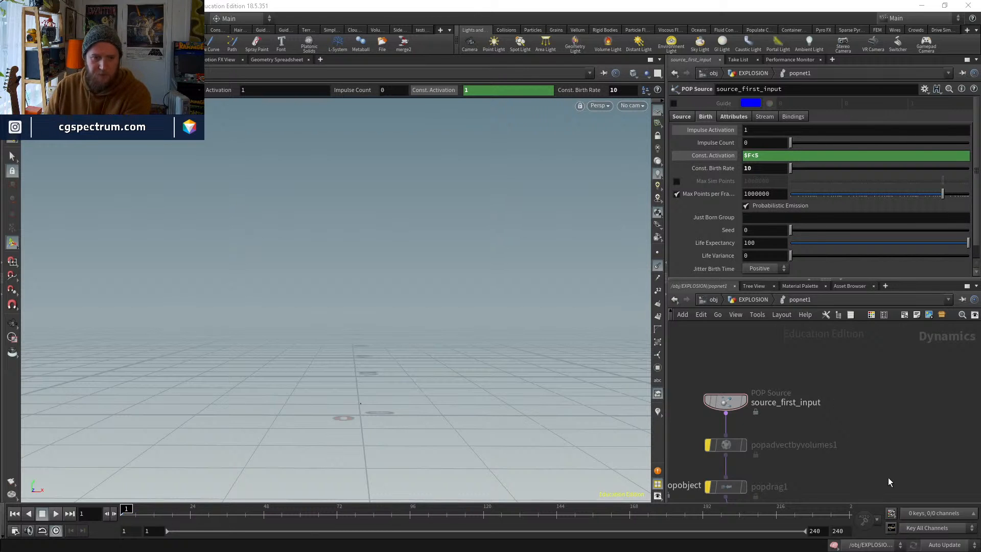
{"action": "key", "text": "Up"}
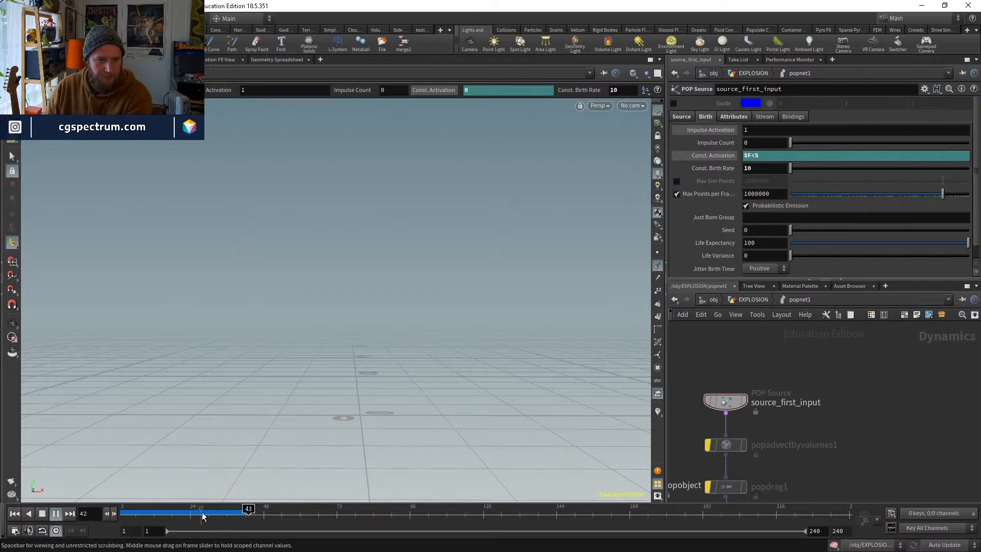
{"action": "key", "text": "ctrl+Up"}
{"action": "left_click", "coordinate": [128, 503]}
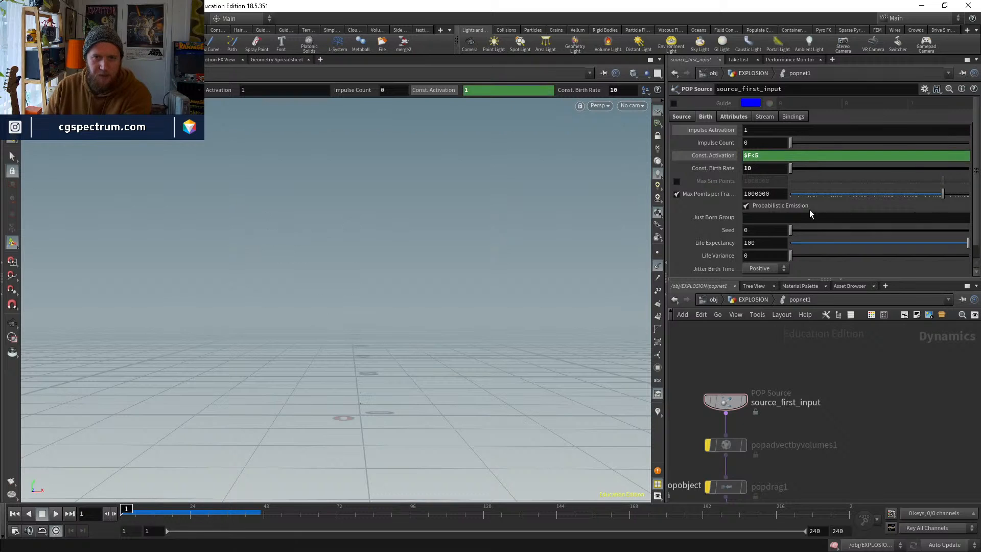
Raise the source's constant birth rate to 50, play the particles, and return to frame 1
{"action": "key", "text": "Return"}
{"action": "key", "text": "Up"}
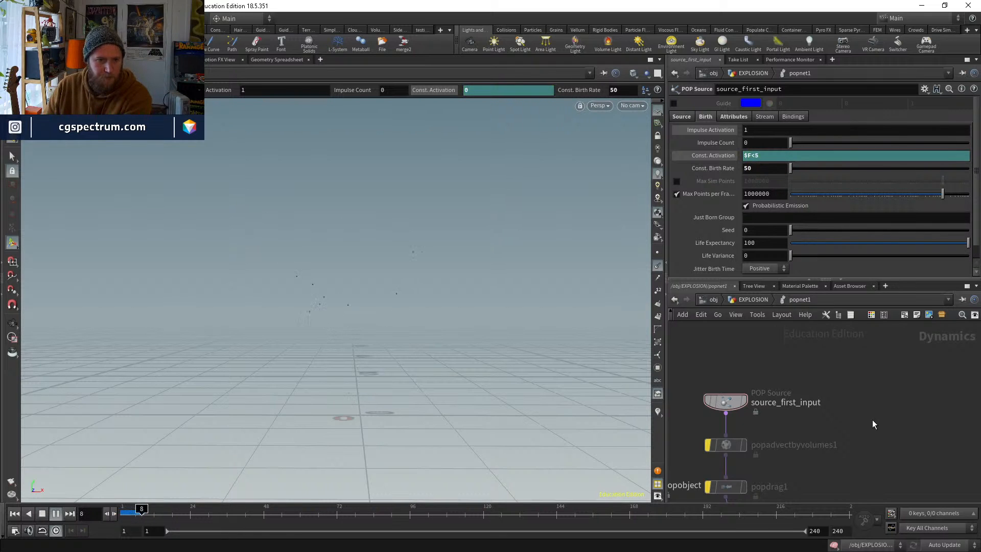
{"action": "key", "text": "ctrl+Up"}
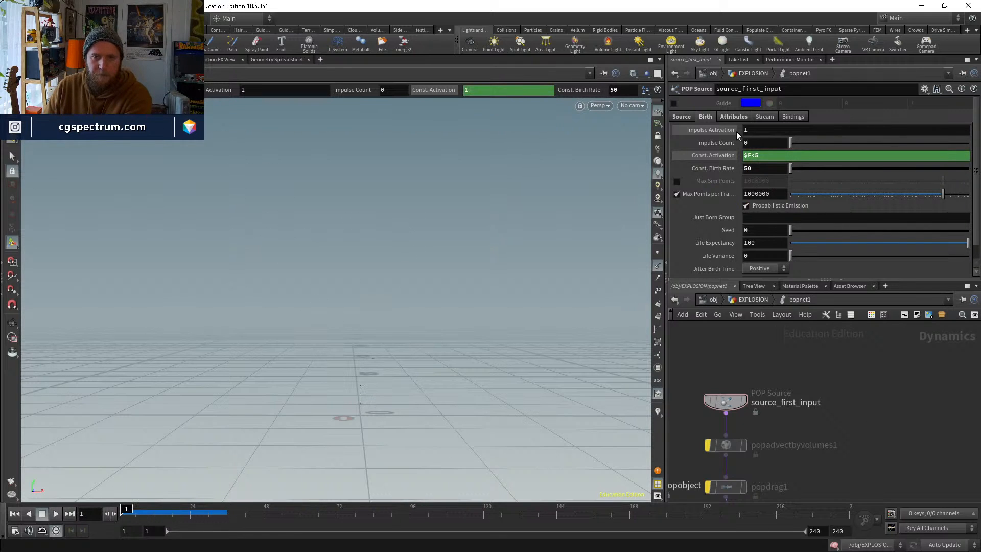
Set the source's Y velocity to 50, replay the simulation, and return to frame 1
{"action": "left_click", "coordinate": [734, 116]}
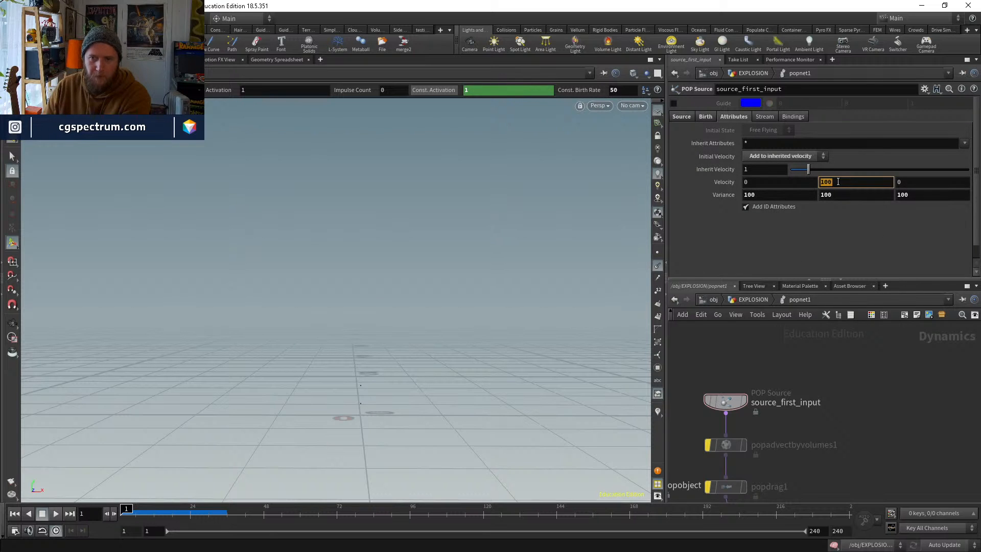
{"action": "type", "text": "50"}
{"action": "key", "text": "Return"}
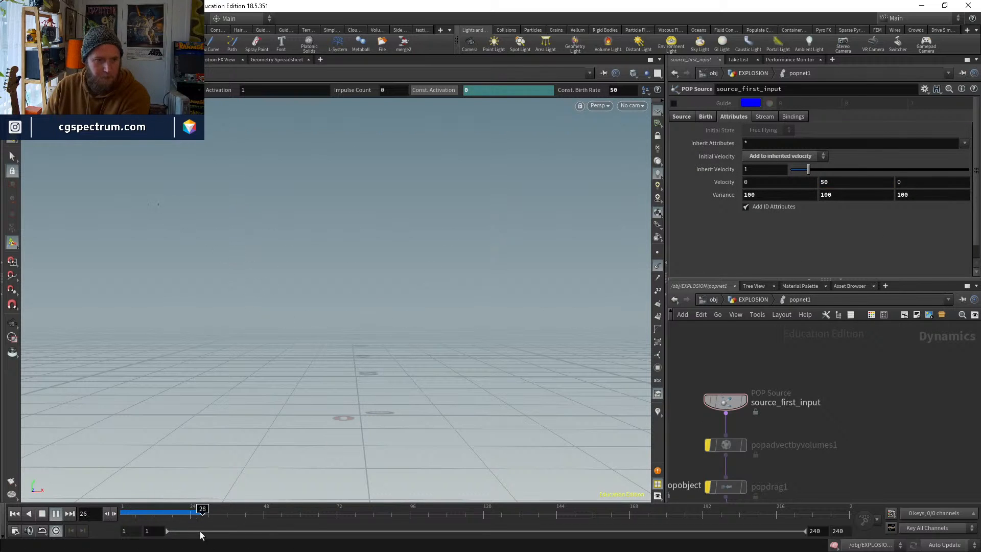
{"action": "key", "text": "ctrl+Up"}
Add a POP Force after source_first_input with a Y force of -9.8, play the simulation, and return to frame 1
{"action": "middle_click_drag", "start_coordinate": [808, 421], "coordinate": [814, 377]}
{"action": "key", "text": "Tab"}
{"action": "type", "text": "popfr"}
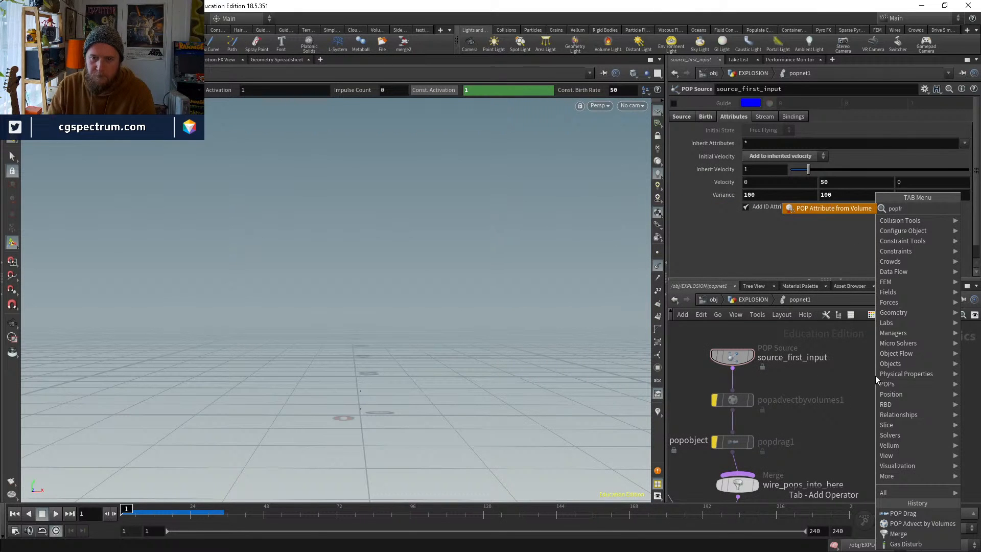
{"action": "key", "text": "BackSpace"}
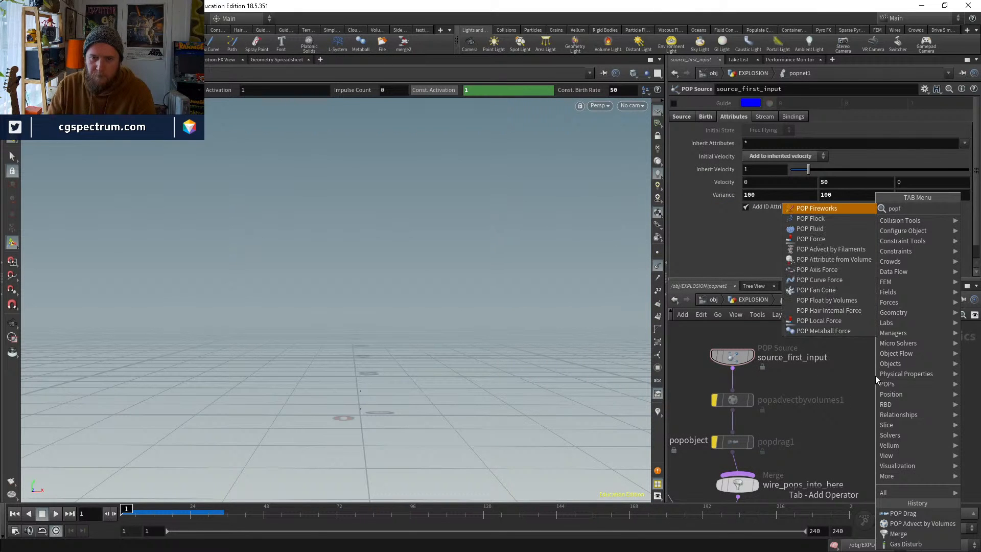
{"action": "type", "text": "o"}
{"action": "key", "text": "Return"}
{"action": "left_click", "coordinate": [730, 390]}
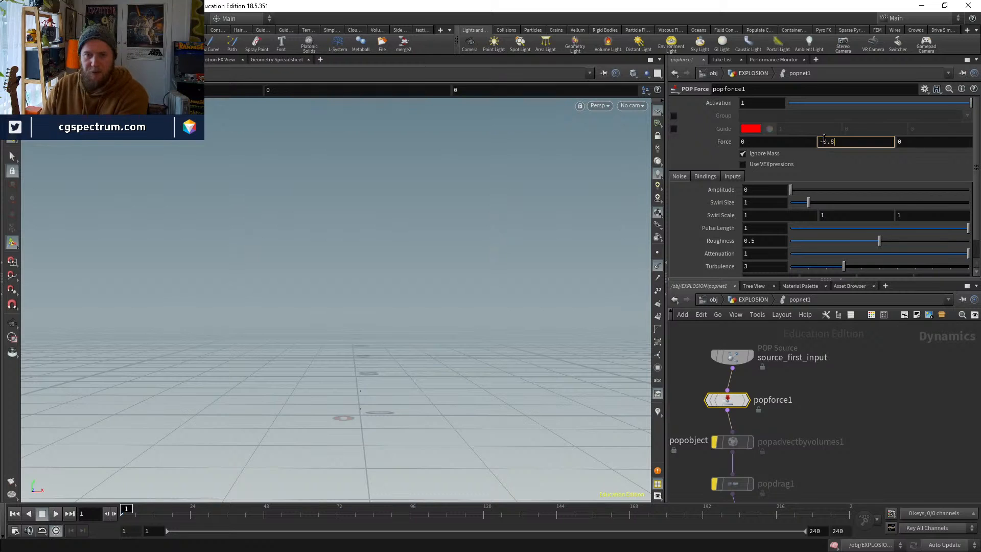
{"action": "left_click", "coordinate": [870, 362]}
{"action": "key", "text": "Up"}
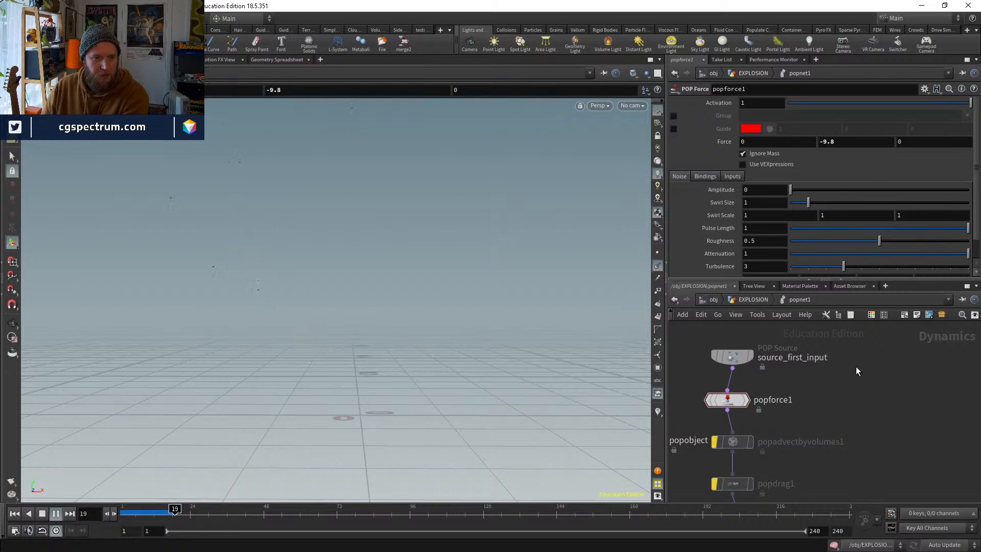
{"action": "key", "text": "ctrl+Up"}
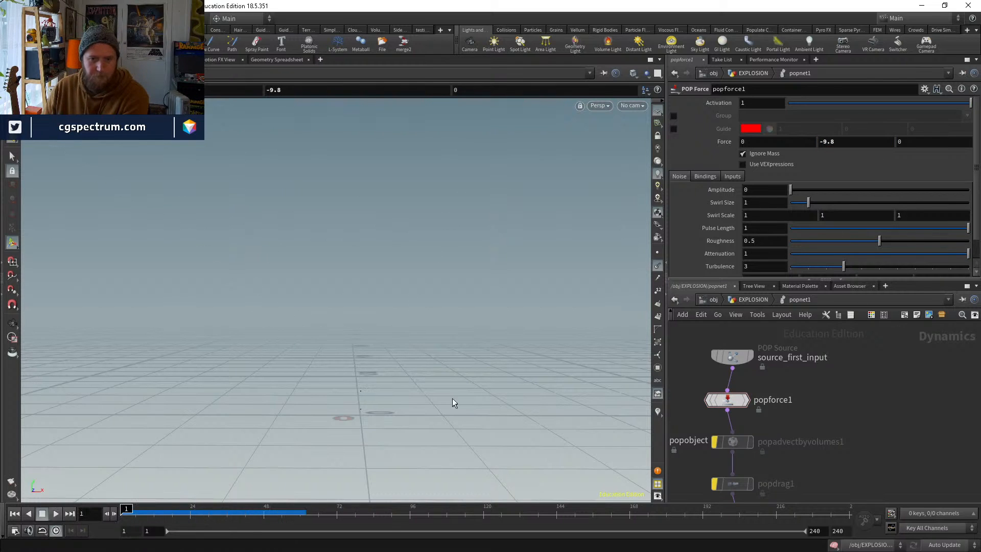
Enable popdrag1 with an air resistance of .1, play the simulation, and return to frame 1
{"action": "middle_click_drag", "start_coordinate": [726, 488], "coordinate": [731, 424]}
{"action": "left_click", "coordinate": [734, 420]}
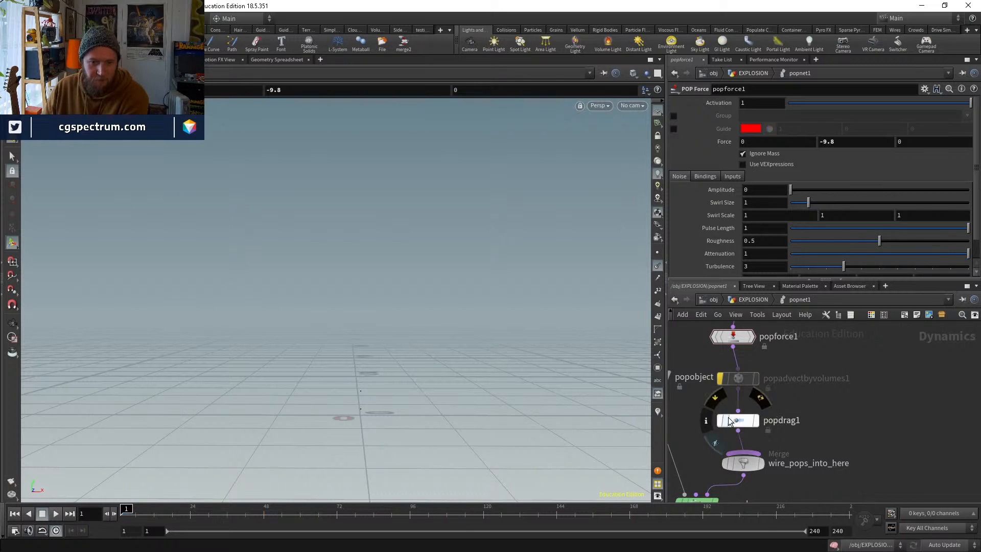
{"action": "left_click", "coordinate": [765, 156]}
{"action": "type", "text": ".1"}
{"action": "key", "text": "Return"}
{"action": "left_click", "coordinate": [868, 403]}
{"action": "key", "text": "Up"}
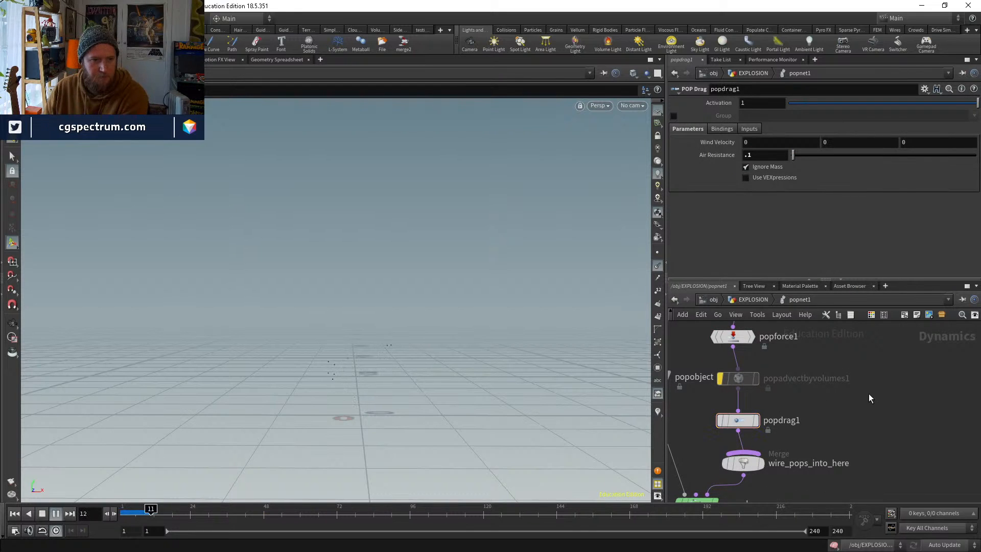
{"action": "key", "text": "ctrl+Up"}
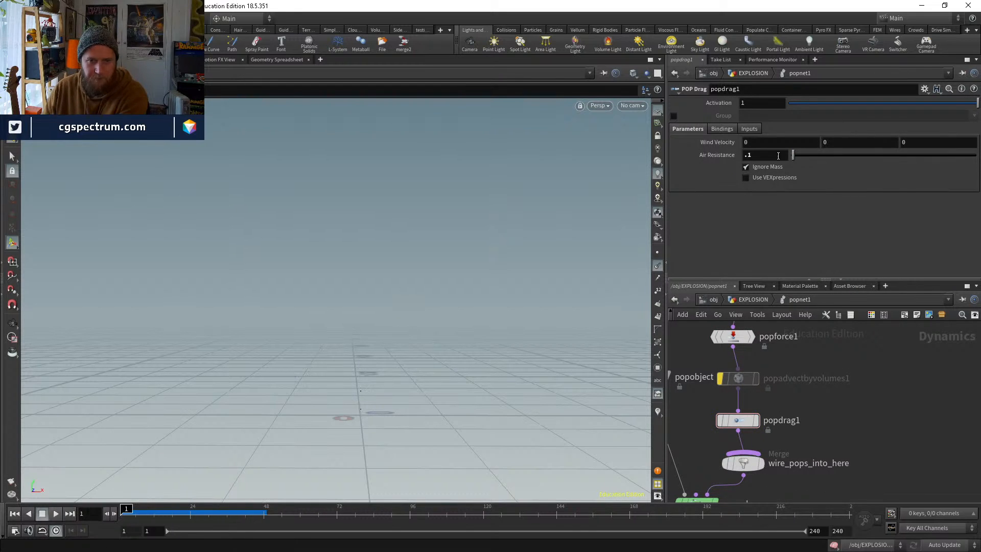
Try an air resistance of .01 on popdrag1, replay the particles, and return to frame 1
{"action": "double_click", "coordinate": [747, 154]}
{"action": "type", "text": "0"}
{"action": "key", "text": "Return"}
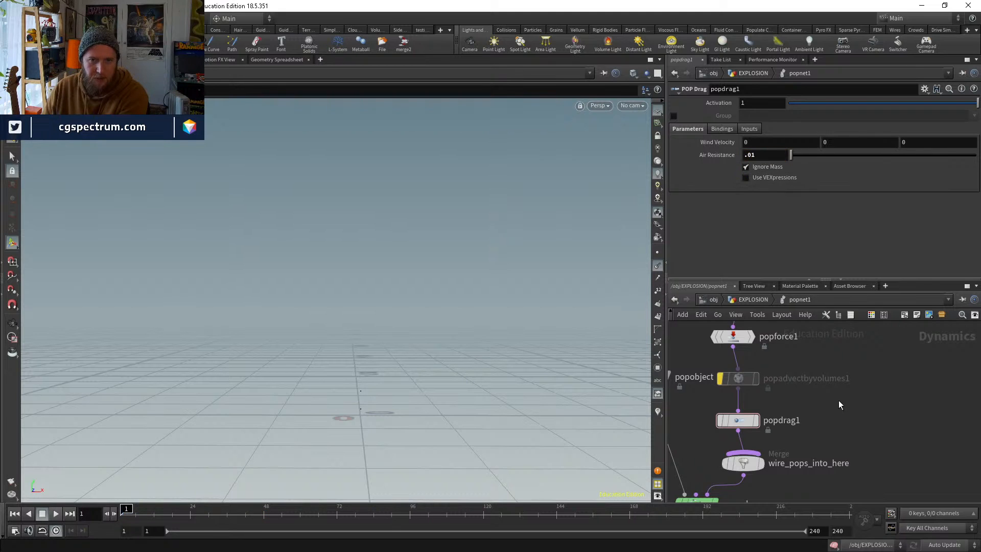
{"action": "key", "text": "Up"}
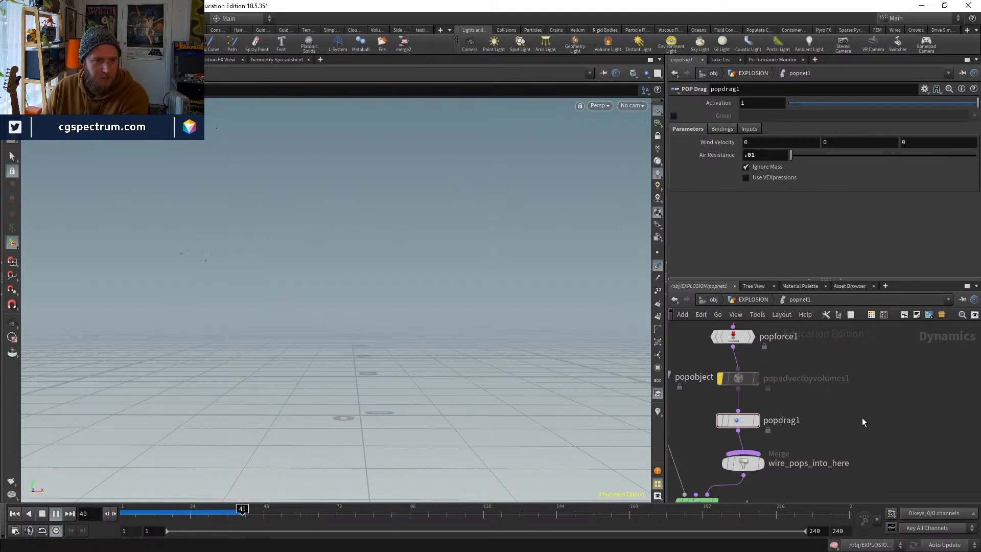
{"action": "key", "text": "ctrl+Up"}
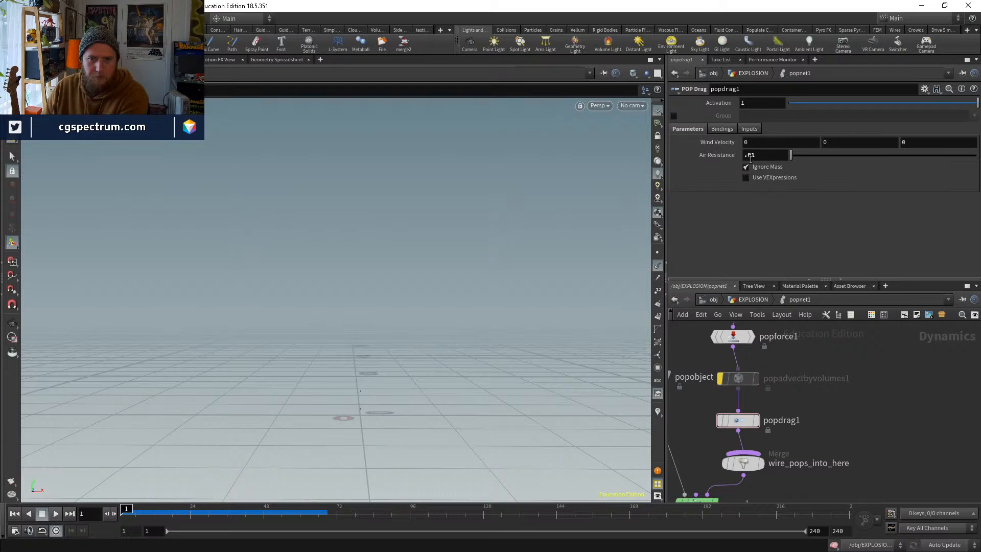
Set popdrag1's air resistance to .02, replay the simulation, and return to frame 1
{"action": "key", "text": "Return"}
{"action": "key", "text": "Up"}
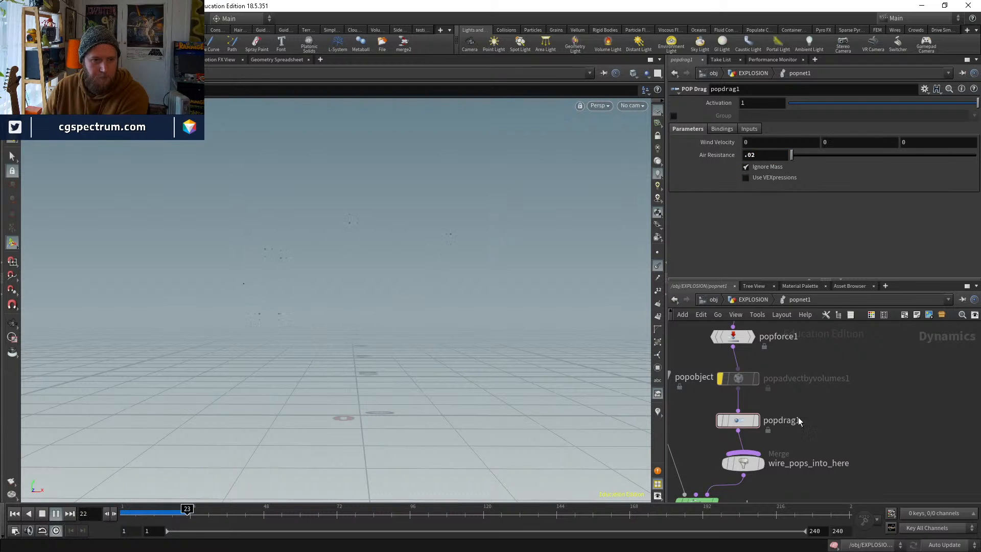
{"action": "key", "text": "ctrl+Up"}
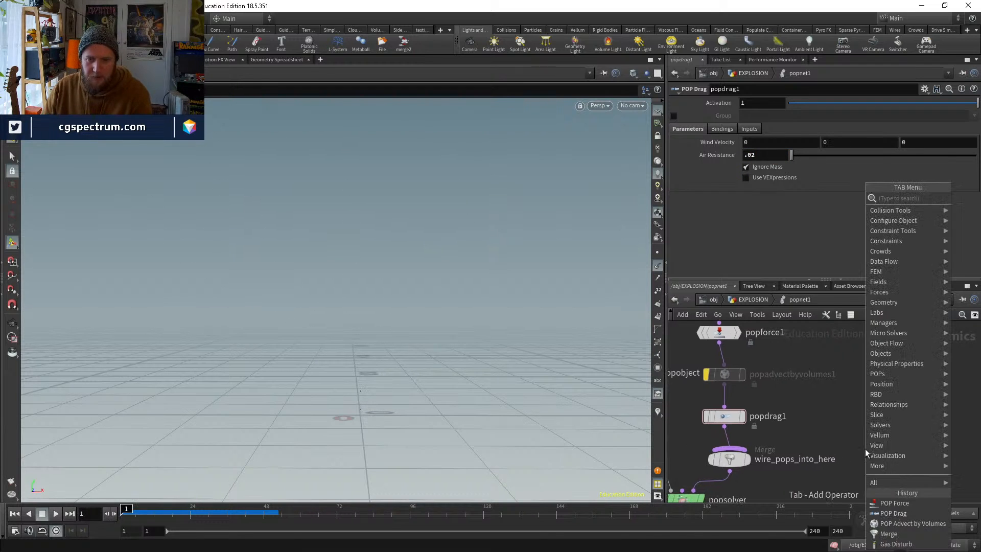
Add a POP Replicate node beside the particle chain and wire popdrag1's output into its second input
{"action": "key", "text": "Tab"}
{"action": "type", "text": "popre"}
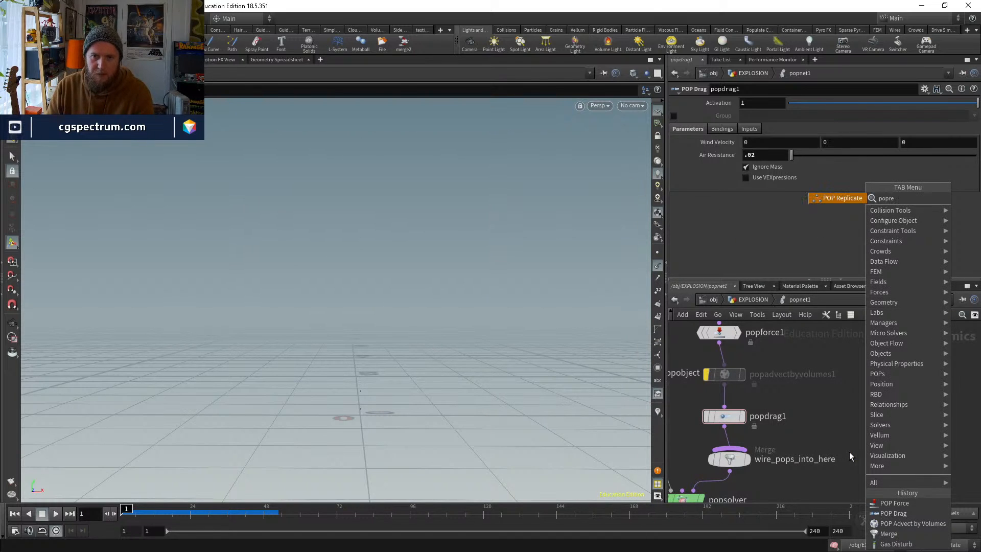
{"action": "key", "text": "Return"}
{"action": "left_click", "coordinate": [849, 451]}
{"action": "left_click_drag", "start_coordinate": [721, 416], "coordinate": [725, 415]}
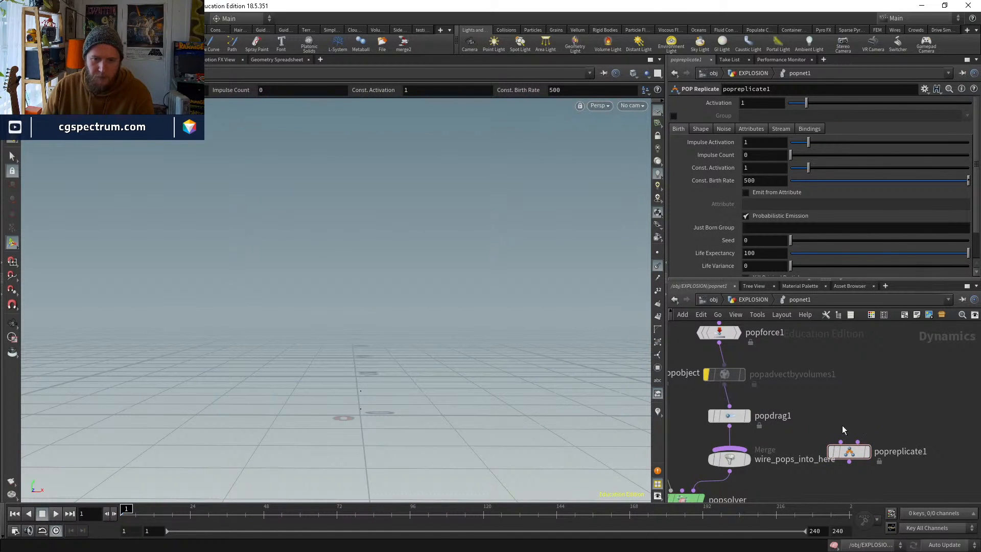
{"action": "left_click_drag", "start_coordinate": [858, 441], "coordinate": [729, 426]}
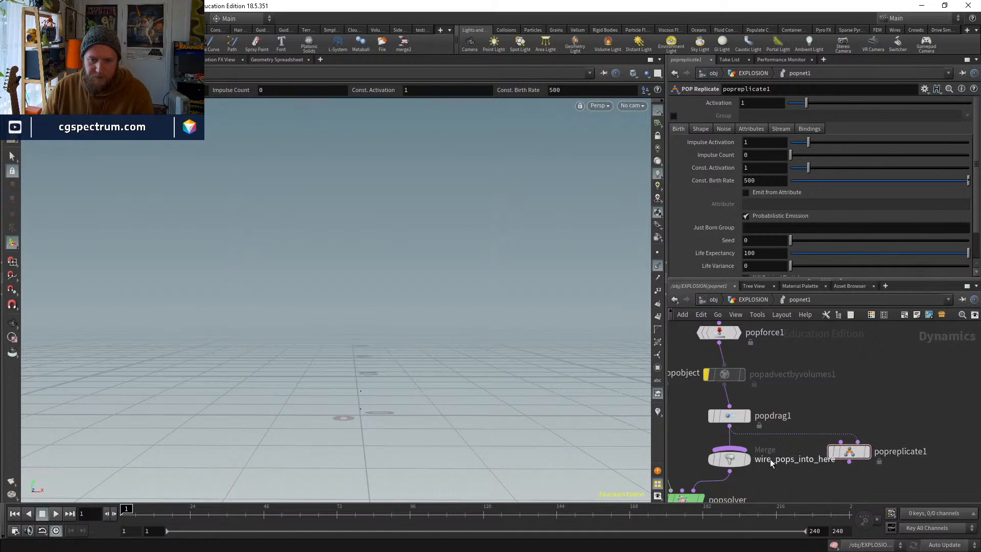
Make room around the merge and connect the POP Replicate node's output to wire_pops_into_here
{"action": "middle_click_drag", "start_coordinate": [744, 459], "coordinate": [747, 425]}
{"action": "left_click_drag", "start_coordinate": [747, 424], "coordinate": [747, 436]}
{"action": "left_click_drag", "start_coordinate": [853, 418], "coordinate": [852, 402]}
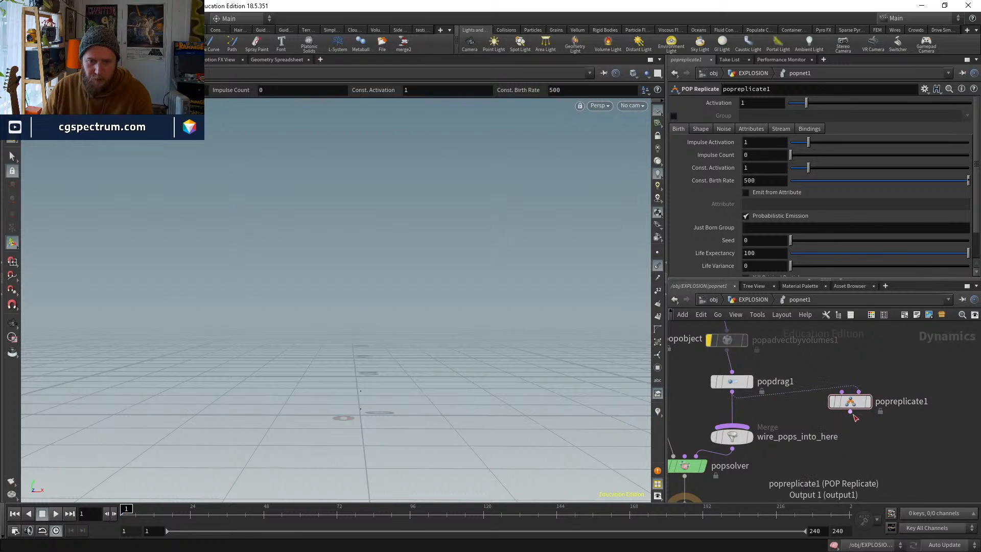
{"action": "left_click", "coordinate": [850, 412]}
{"action": "left_click", "coordinate": [742, 421]}
{"action": "middle_click_drag", "start_coordinate": [853, 406], "coordinate": [823, 424]}
{"action": "left_click_drag", "start_coordinate": [823, 424], "coordinate": [827, 414]}
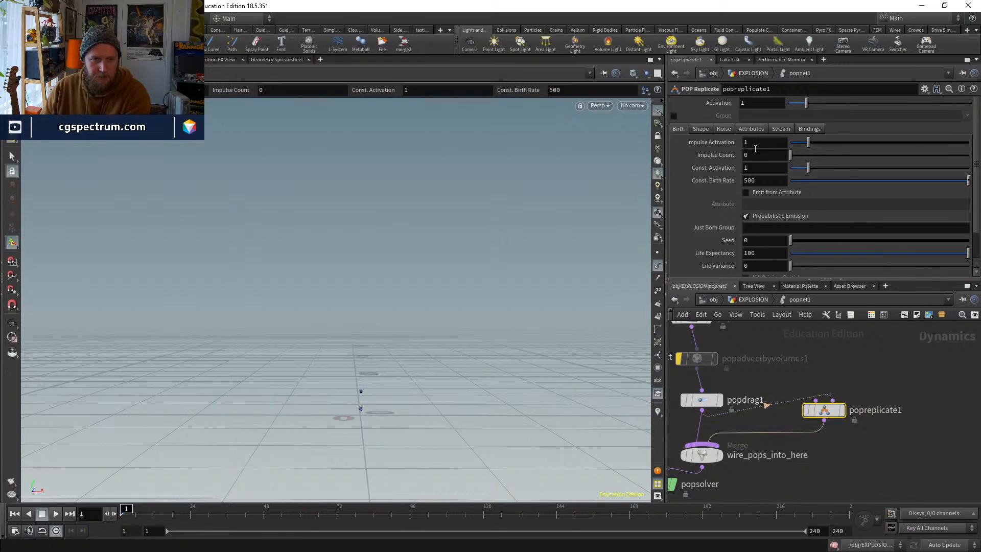
Change the POP Replicate node's emission shape to Point
{"action": "left_click", "coordinate": [700, 131]}
{"action": "left_click", "coordinate": [766, 143]}
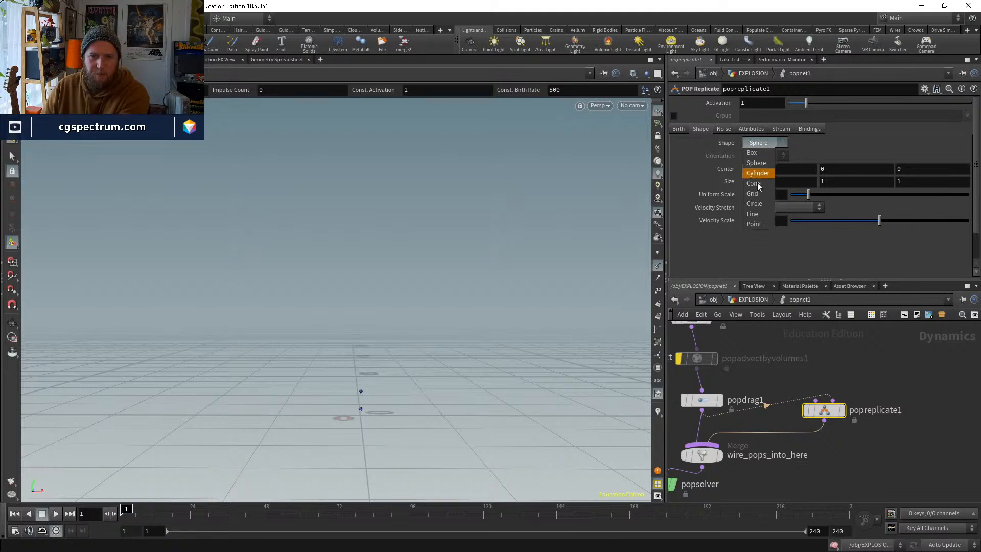
{"action": "left_click", "coordinate": [762, 204]}
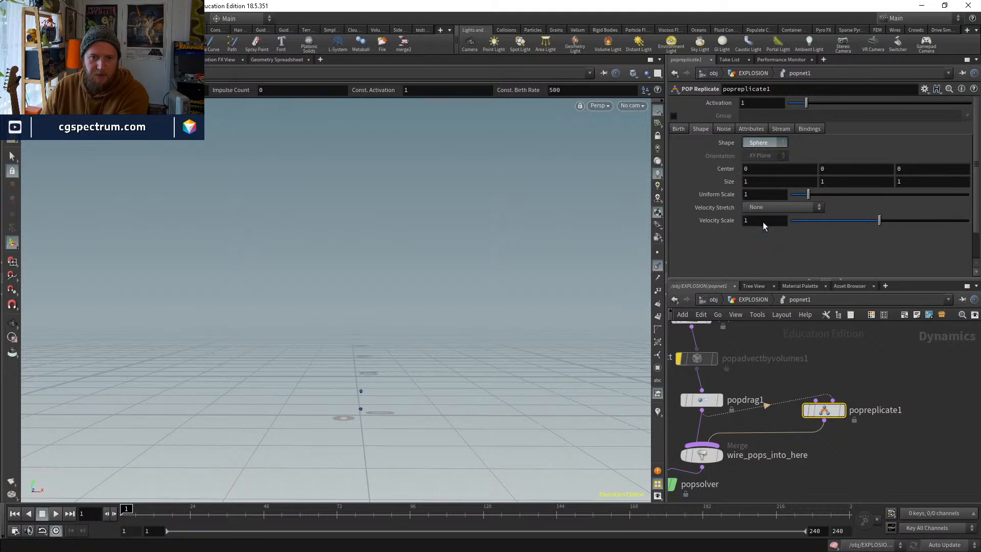
Try an inherit velocity of 0.01 on popreplicate1, play the trails, and return to frame 1
{"action": "left_click", "coordinate": [753, 130]}
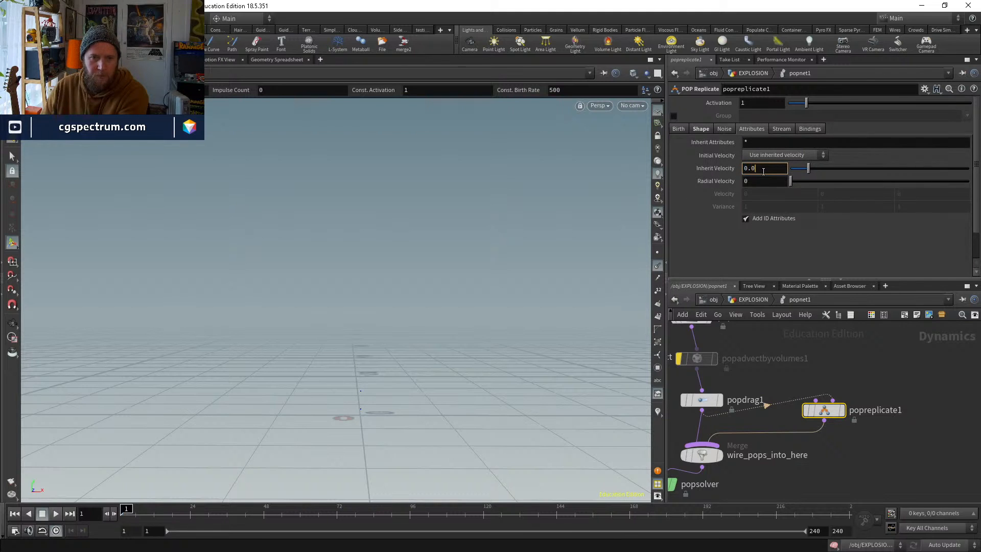
{"action": "left_click", "coordinate": [764, 172]}
{"action": "type", "text": "0.01"}
{"action": "key", "text": "Return"}
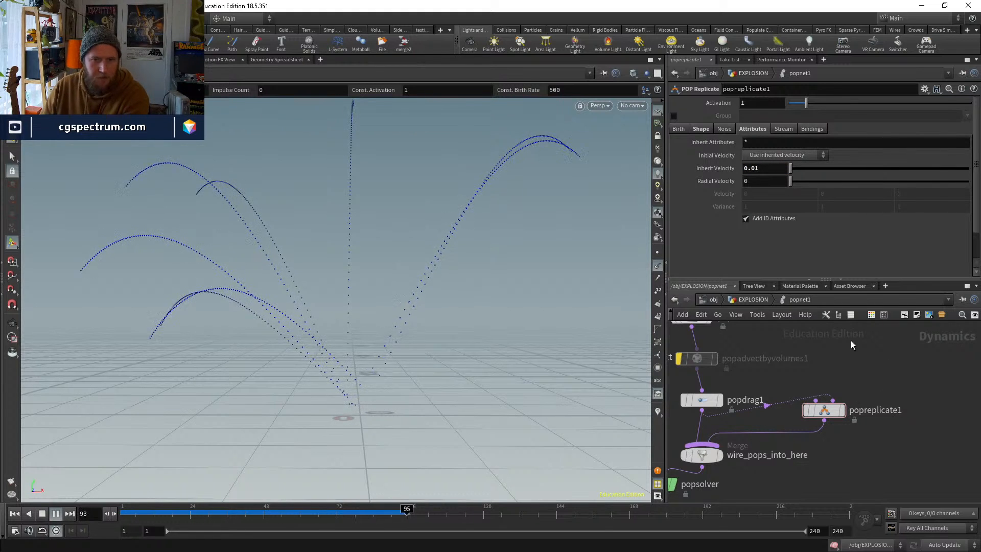
{"action": "left_click_drag", "start_coordinate": [367, 511], "coordinate": [120, 481]}
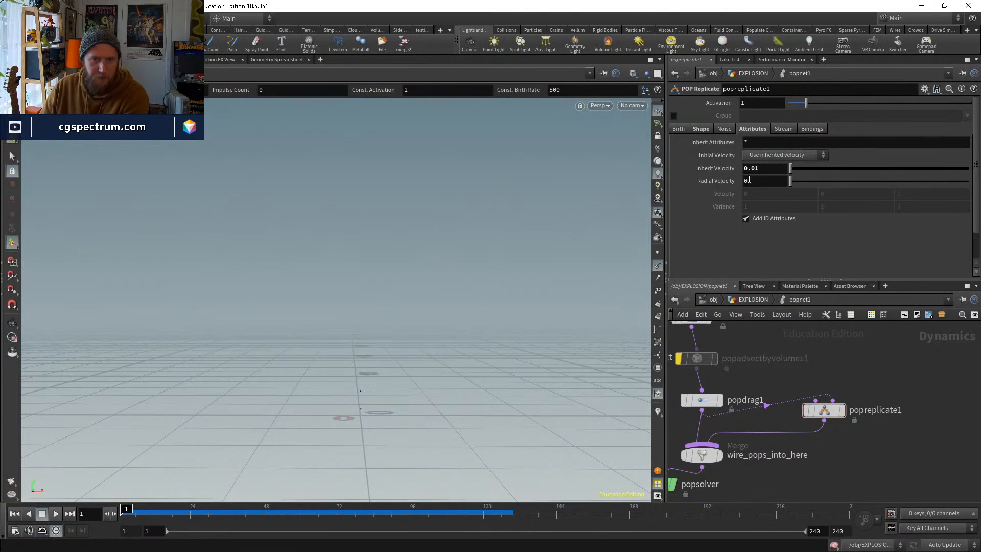
Try an inherit velocity of 0 on popreplicate1, replay the simulation, and return to frame 1
{"action": "type", "text": "0"}
{"action": "key", "text": "Return"}
{"action": "key", "text": "Up"}
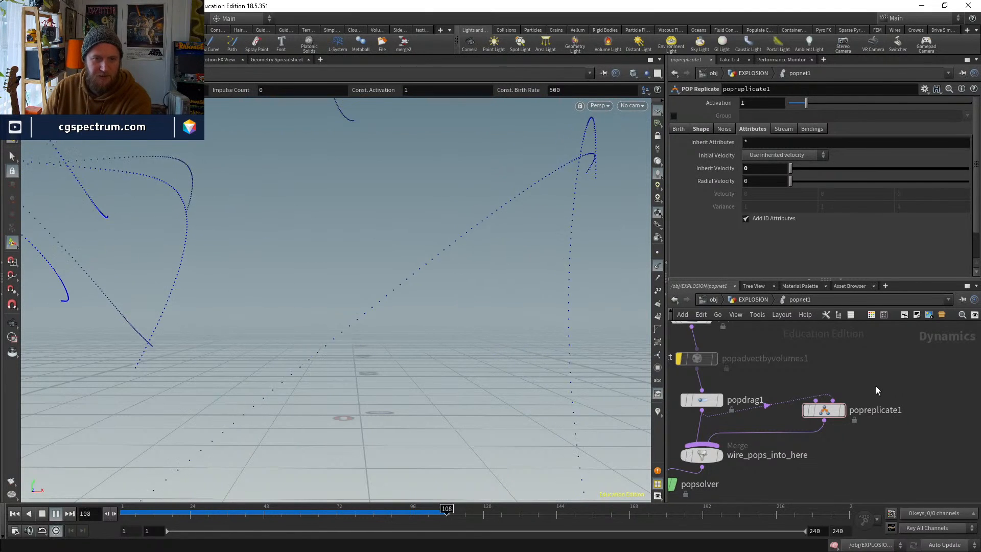
{"action": "left_click_drag", "start_coordinate": [416, 513], "coordinate": [123, 459]}
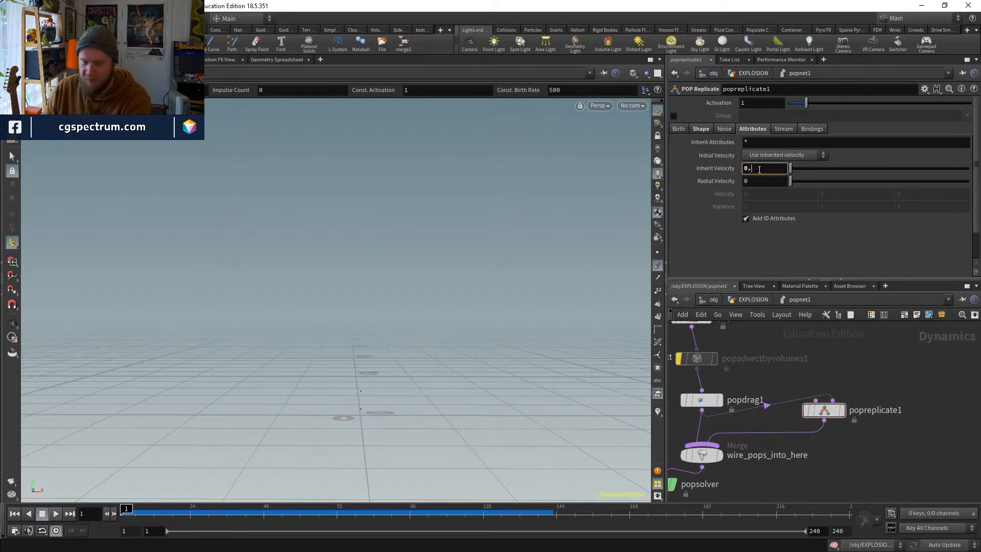
Set popreplicate1's inherit velocity to 0.00001, replay the simulation, and return to frame 1
{"action": "type", "text": "01"}
{"action": "key", "text": "Return"}
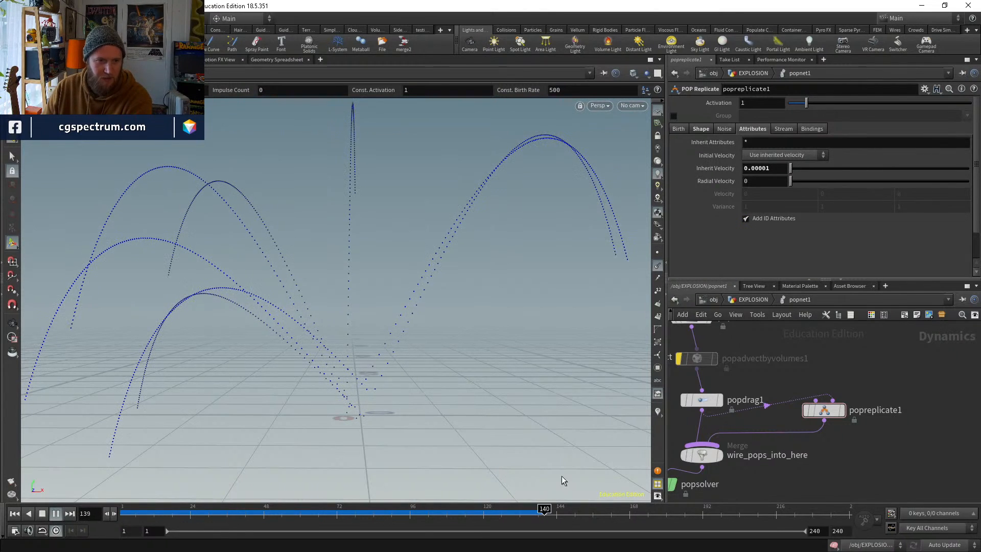
{"action": "left_click_drag", "start_coordinate": [535, 514], "coordinate": [2, 480]}
Try Negative for popreplicate1's jitter birth time and play the simulation
{"action": "left_click", "coordinate": [679, 128]}
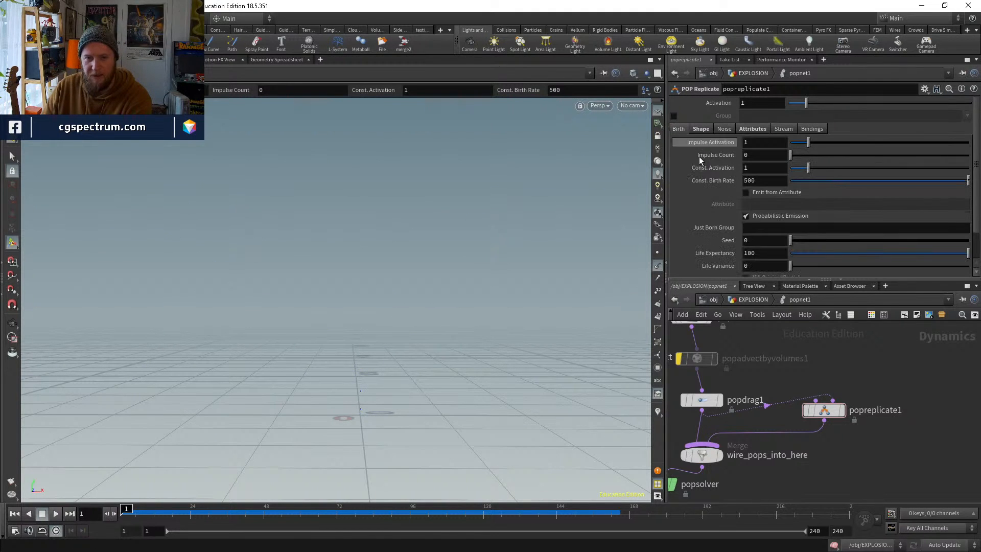
{"action": "scroll", "coordinate": [740, 206], "scroll_direction": "down", "scroll_amount": 2}
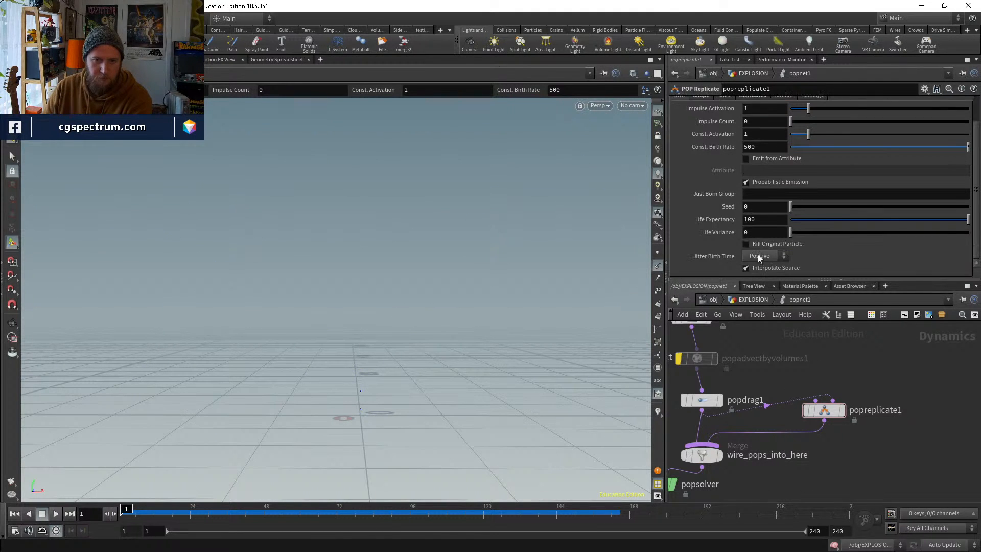
{"action": "left_click", "coordinate": [758, 276]}
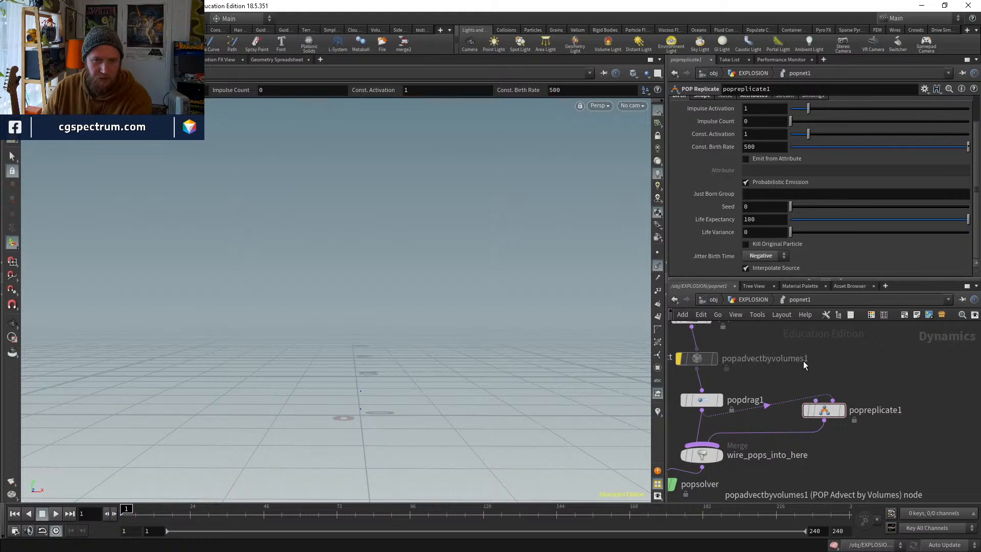
{"action": "key", "text": "Up"}
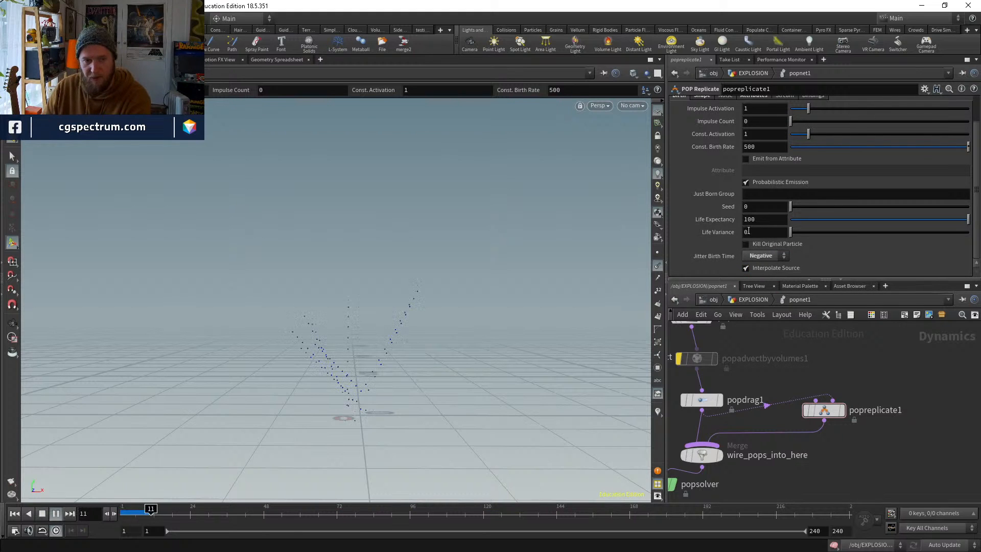
Try a life expectancy of 1 on popreplicate1, then return to frame 1
{"action": "double_click", "coordinate": [766, 219]}
{"action": "type", "text": "1"}
{"action": "key", "text": "Return"}
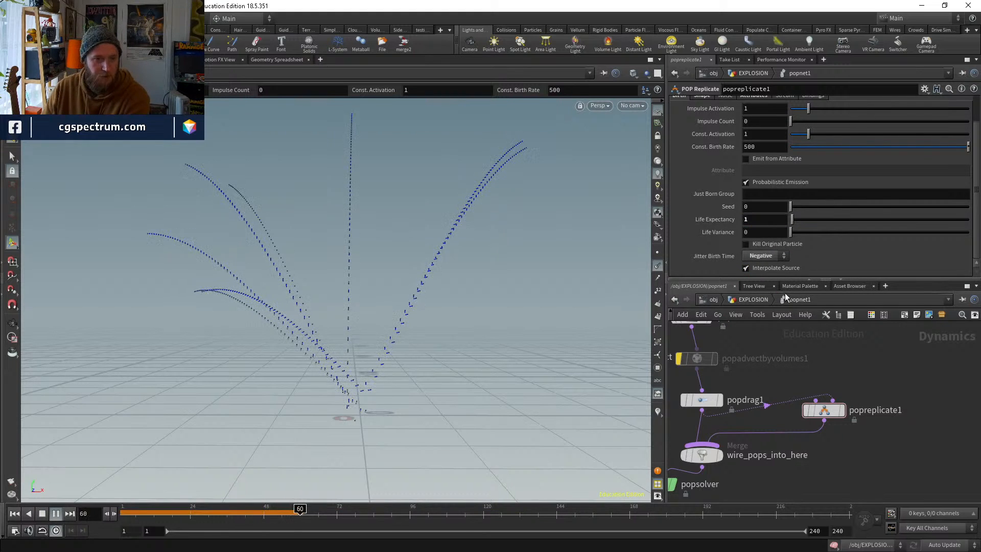
{"action": "left_click", "coordinate": [15, 514]}
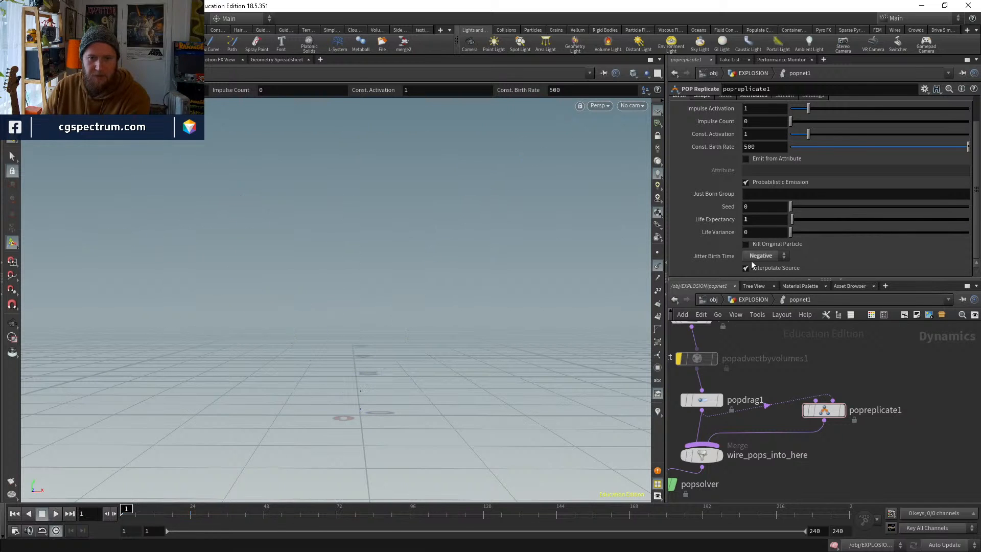
Restore popreplicate1's jitter birth time to Positive, replay from frame 1, and reset its life expectancy to 100
{"action": "key", "text": "Up"}
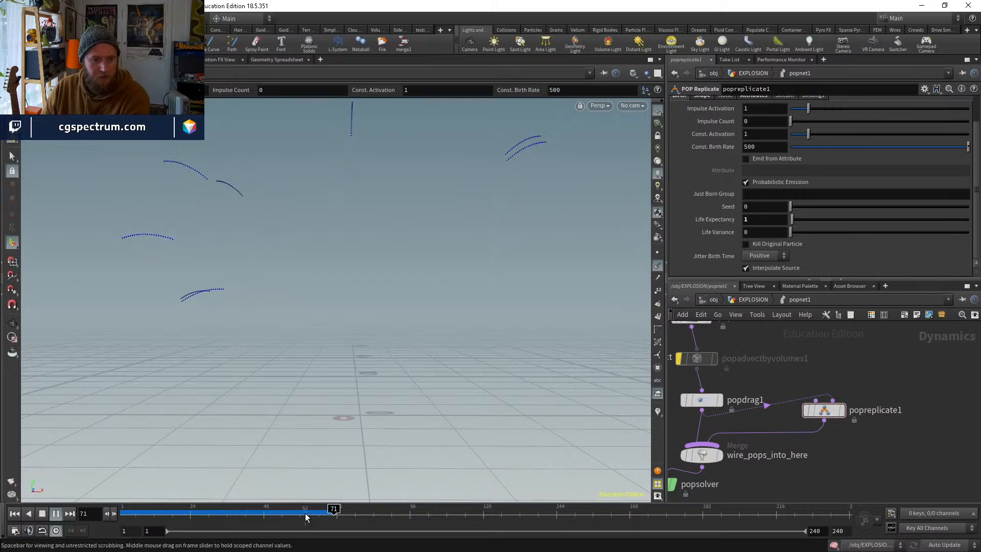
{"action": "key", "text": "ctrl+Up"}
{"action": "key", "text": "Return"}
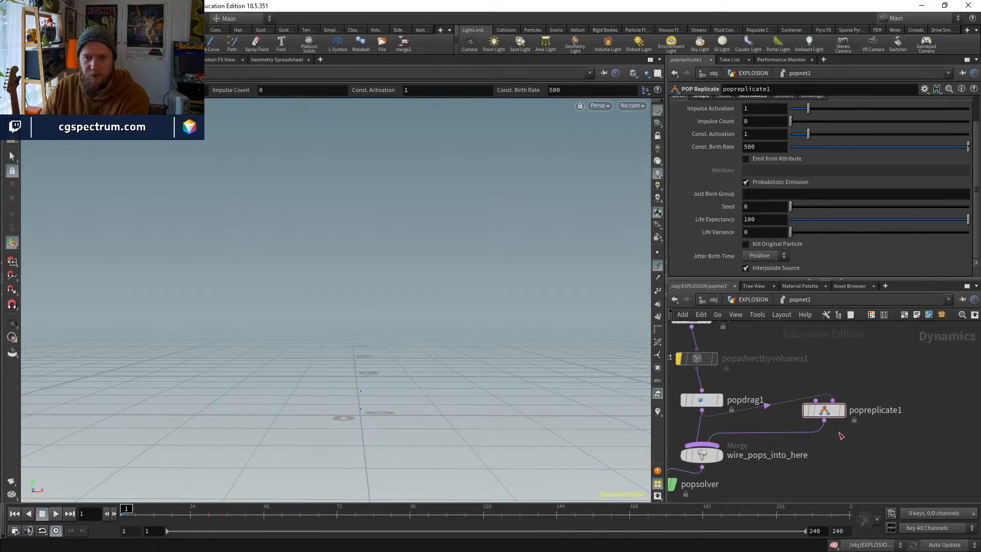
{"action": "middle_click_drag", "start_coordinate": [817, 476], "coordinate": [884, 551]}
{"action": "middle_click_drag", "start_coordinate": [744, 436], "coordinate": [771, 310]}
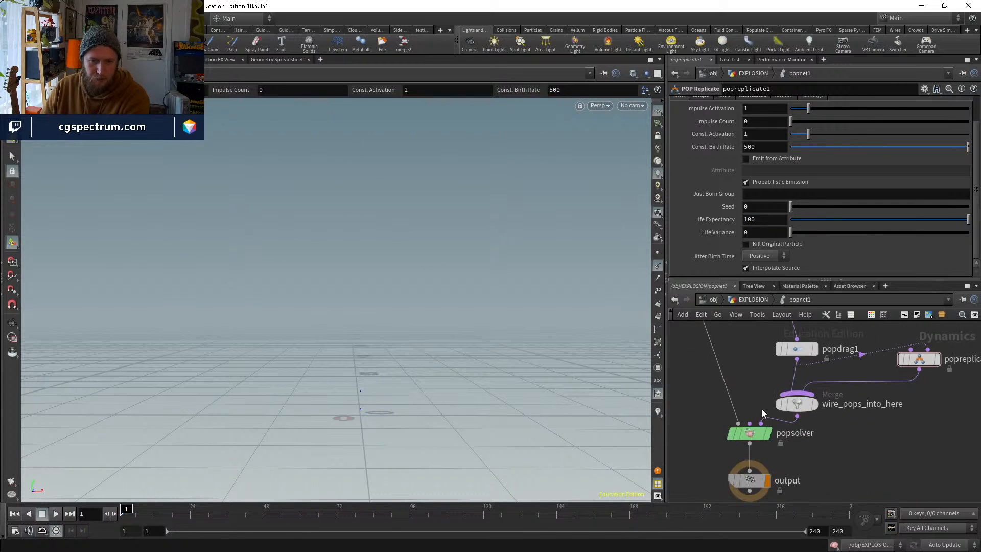
Try minimum and maximum substeps of 4 on popsolver, replay the simulation twice, and return to frame 1
{"action": "left_click", "coordinate": [749, 433]}
{"action": "left_click", "coordinate": [760, 130]}
{"action": "type", "text": "4"}
{"action": "key", "text": "Return"}
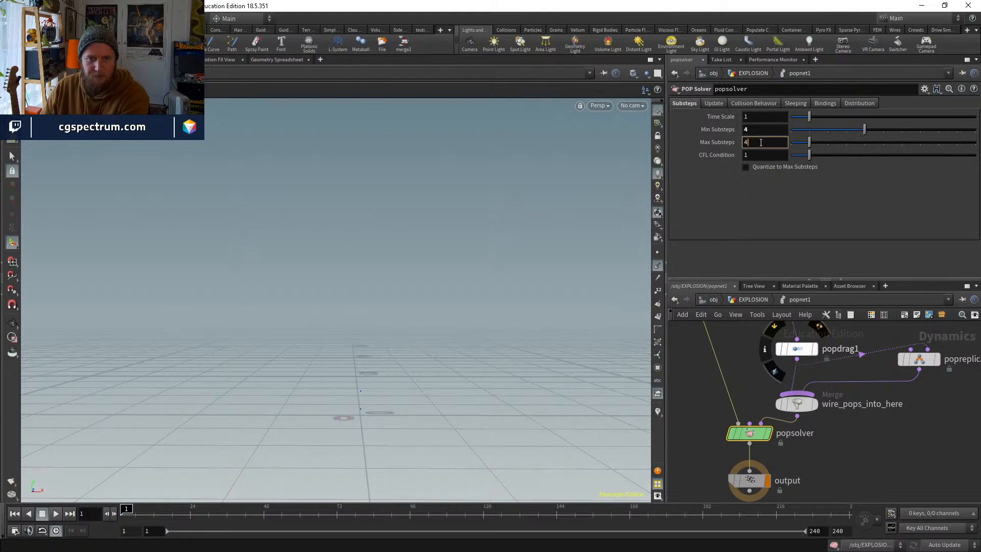
{"action": "key", "text": "Return"}
{"action": "key", "text": "Up"}
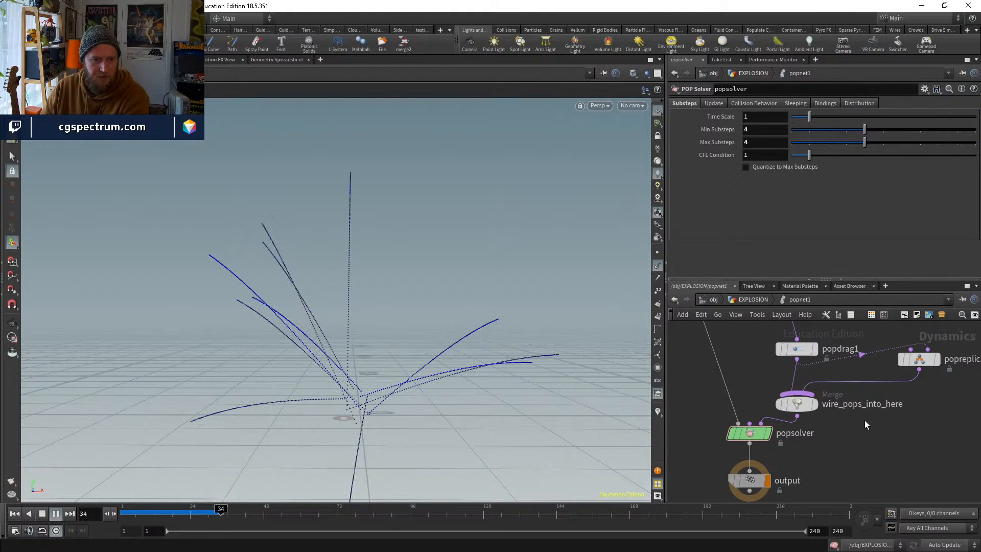
{"action": "key", "text": "ctrl+Up"}
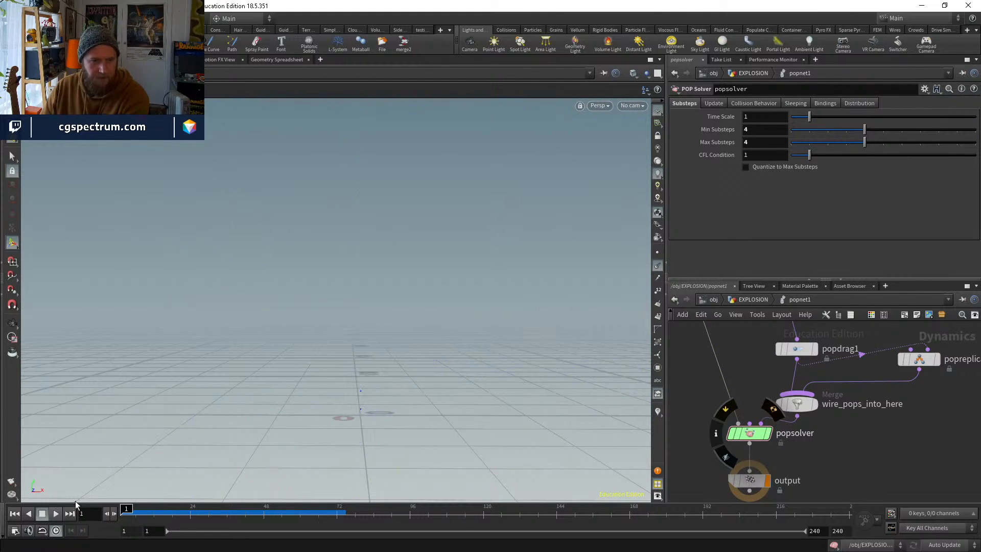
{"action": "key", "text": "Up"}
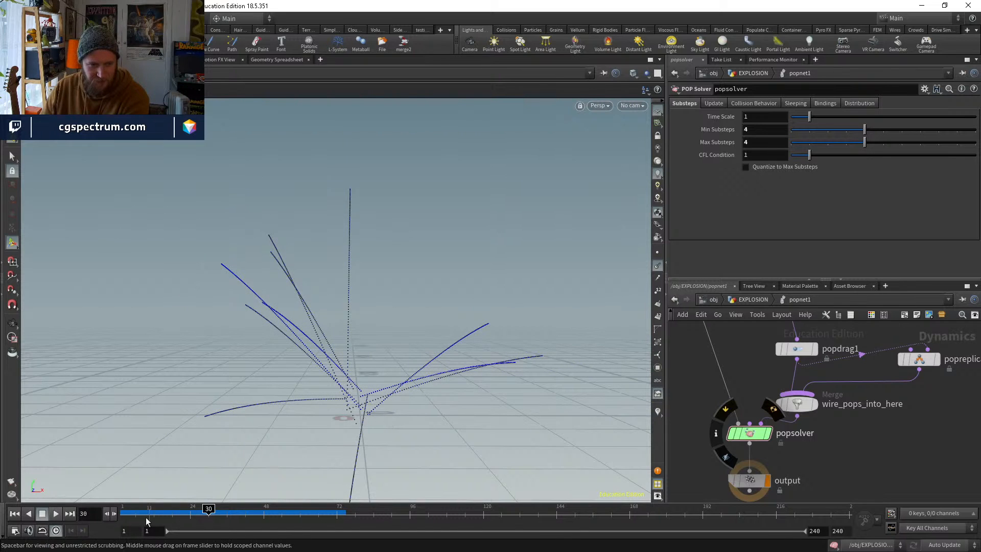
{"action": "key", "text": "ctrl+Up"}
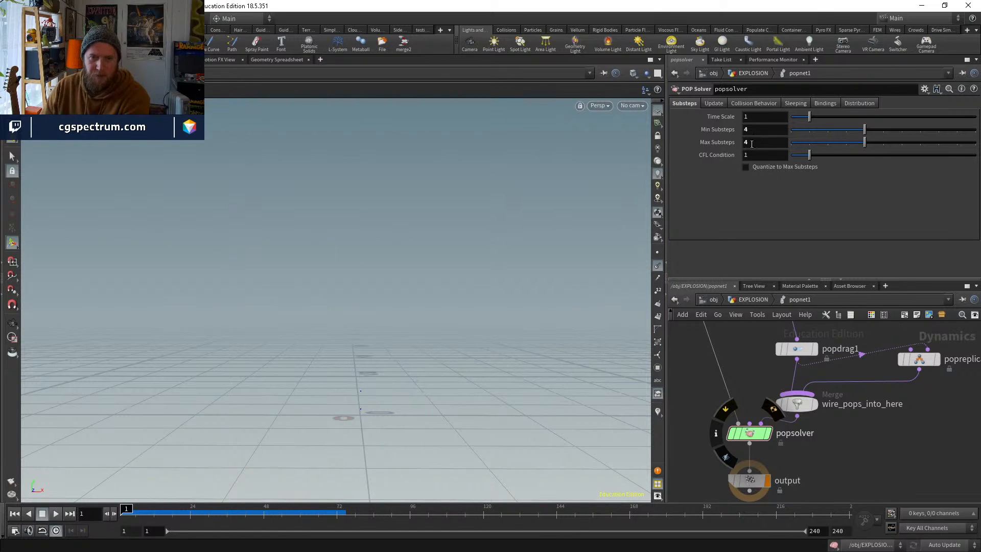
Set popsolver's maximum substeps to 10, play the simulation, and return to frame 1
{"action": "key", "text": "BackSpace"}
{"action": "type", "text": "10"}
{"action": "key", "text": "Return"}
{"action": "key", "text": "Up"}
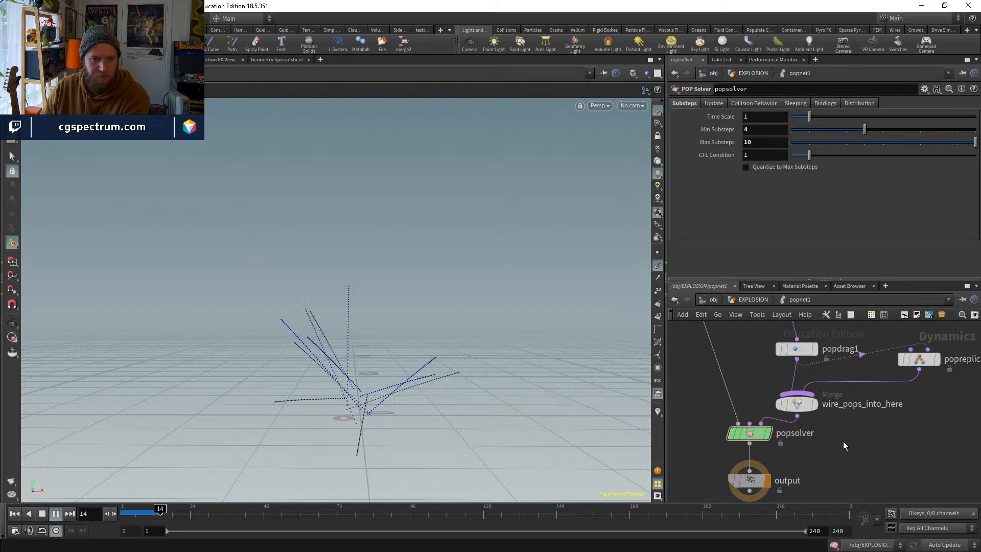
{"action": "key", "text": "ctrl+Up"}
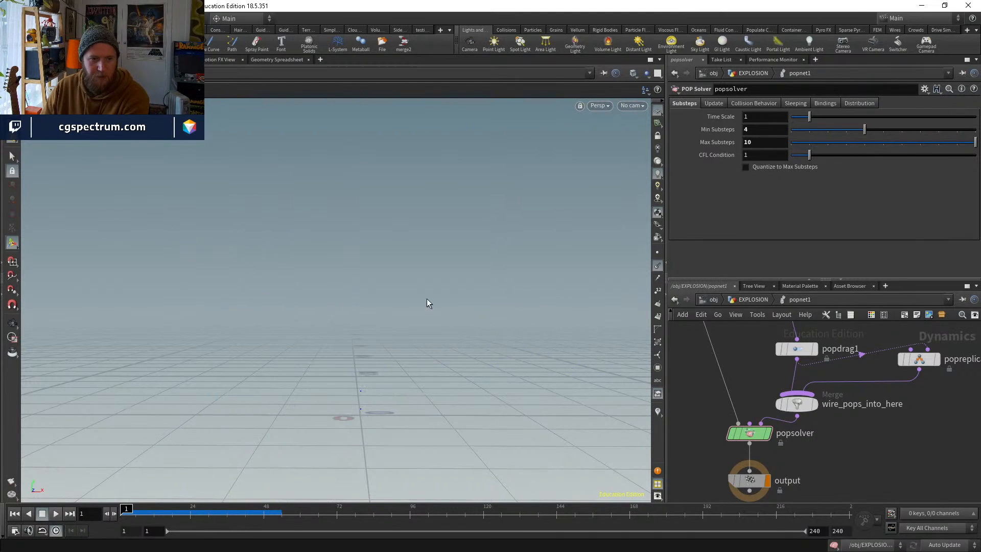
Set popsolver's minimum substeps to 10, play the simulation, and go to frame 17
{"action": "left_click", "coordinate": [756, 128]}
{"action": "key", "text": "BackSpace"}
{"action": "type", "text": "10"}
{"action": "key", "text": "Return"}
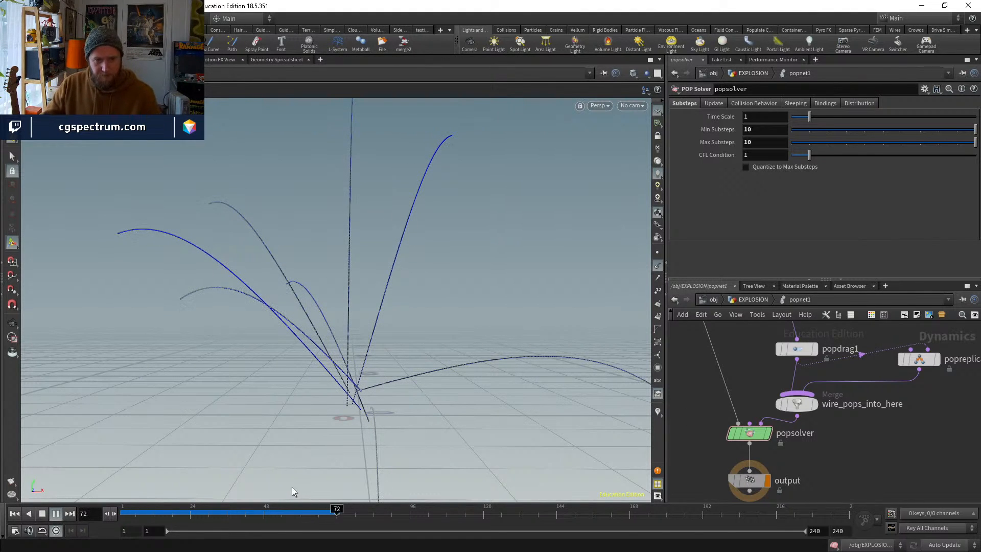
{"action": "left_click", "coordinate": [169, 510]}
Try the simulation with popadvectbyvolumes1 enabled, playing it from the start and returning to frame 1
{"action": "middle_click_drag", "start_coordinate": [848, 391], "coordinate": [835, 443]}
{"action": "left_click", "coordinate": [765, 449]}
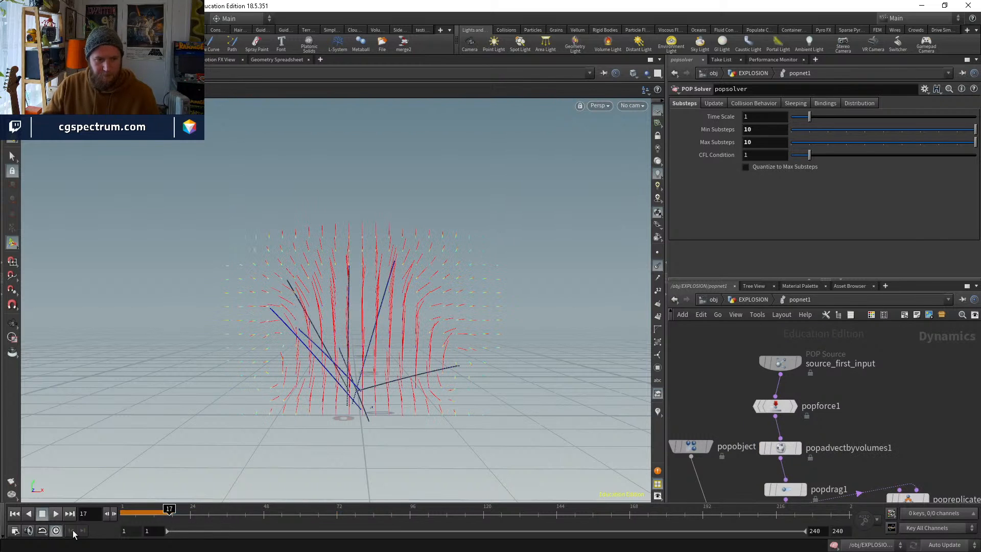
{"action": "left_click", "coordinate": [15, 515]}
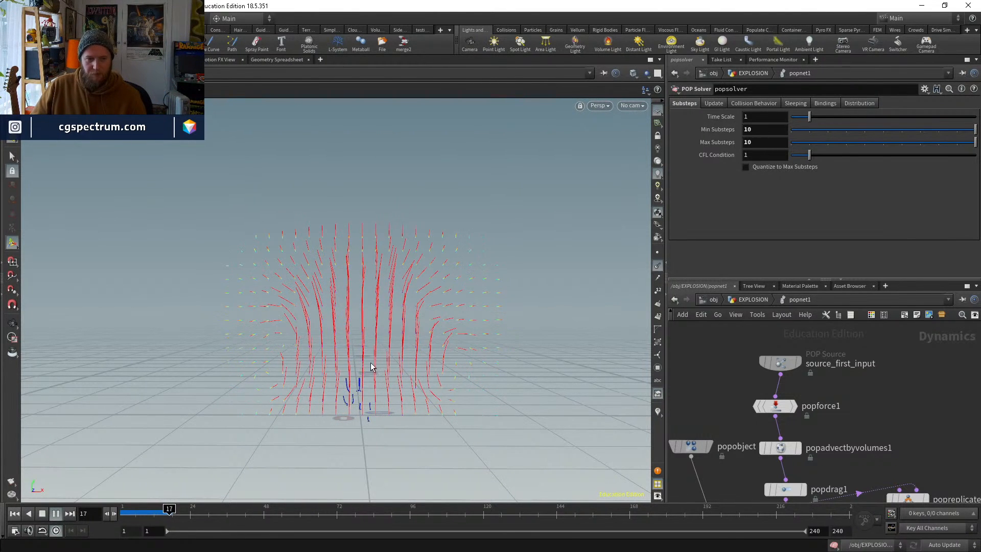
{"action": "left_click", "coordinate": [127, 511]}
{"action": "mouse_move", "coordinate": [129, 512]}
{"action": "left_mouse_down"}
{"action": "mouse_move", "coordinate": [142, 512]}
{"action": "mouse_move", "coordinate": [120, 512]}
{"action": "left_mouse_up"}
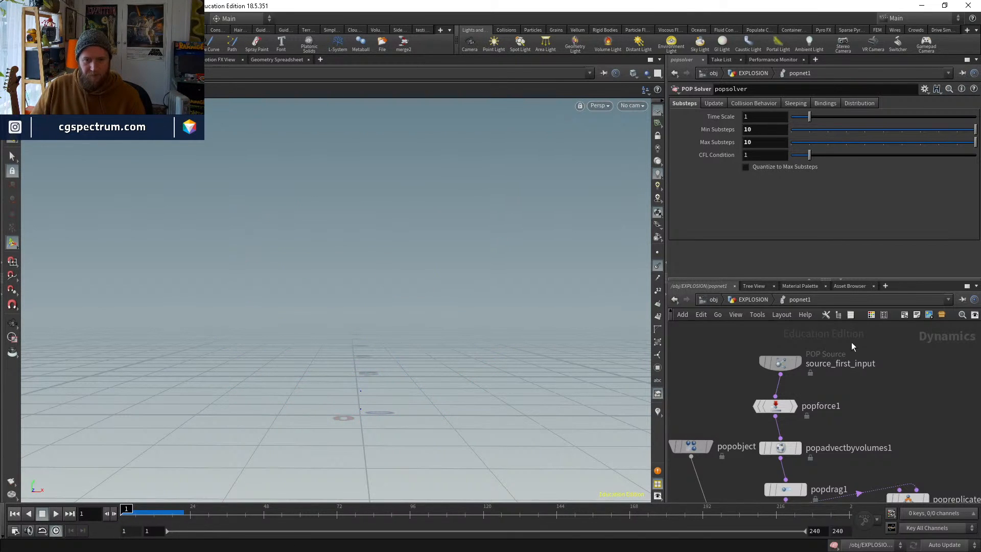
Bypass popadvectbyvolumes1, play the simulation, and return to frame 1
{"action": "left_click", "coordinate": [763, 448]}
{"action": "left_click", "coordinate": [55, 514]}
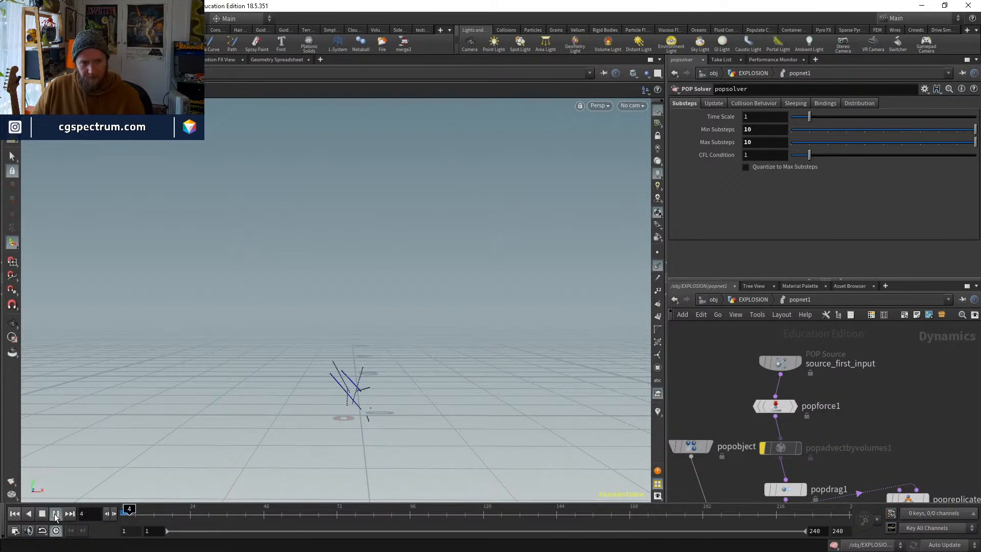
{"action": "left_click", "coordinate": [42, 513]}
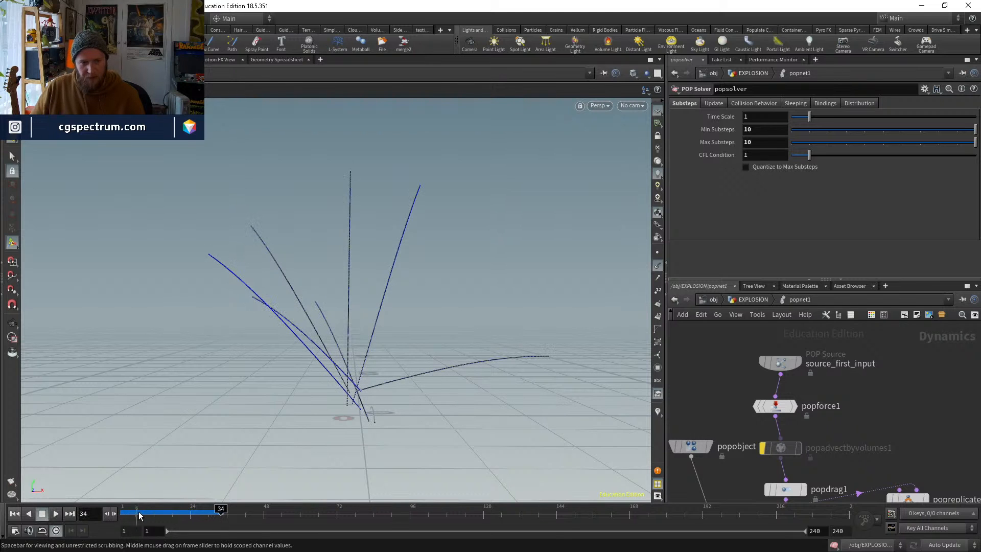
{"action": "left_click_drag", "start_coordinate": [138, 515], "coordinate": [123, 513]}
Set source_first_input's velocity variance to 500 in X and Z, play the simulation, and return to frame 1
{"action": "left_click", "coordinate": [780, 362]}
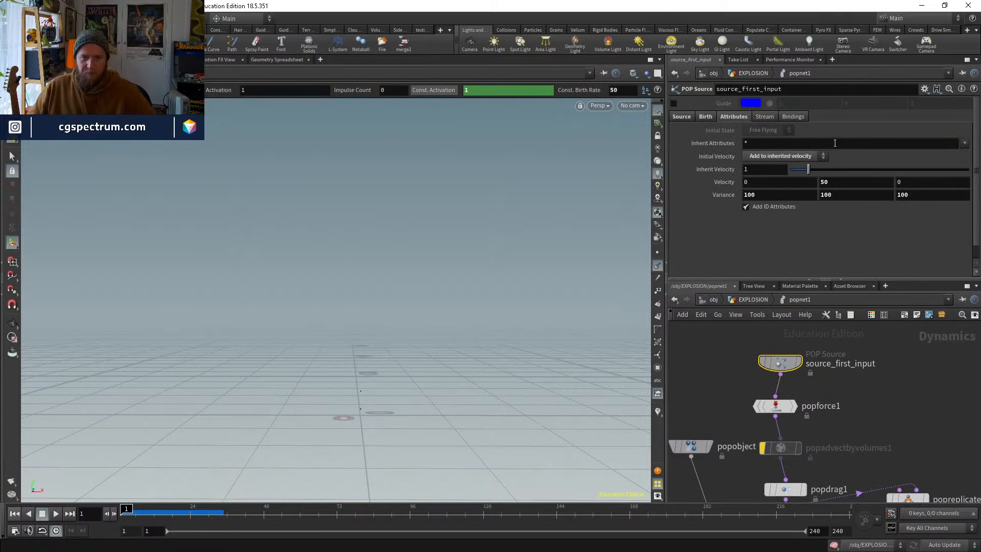
{"action": "left_click_drag", "start_coordinate": [748, 195], "coordinate": [741, 195]}
{"action": "type", "text": "5"}
{"action": "key", "text": "Return"}
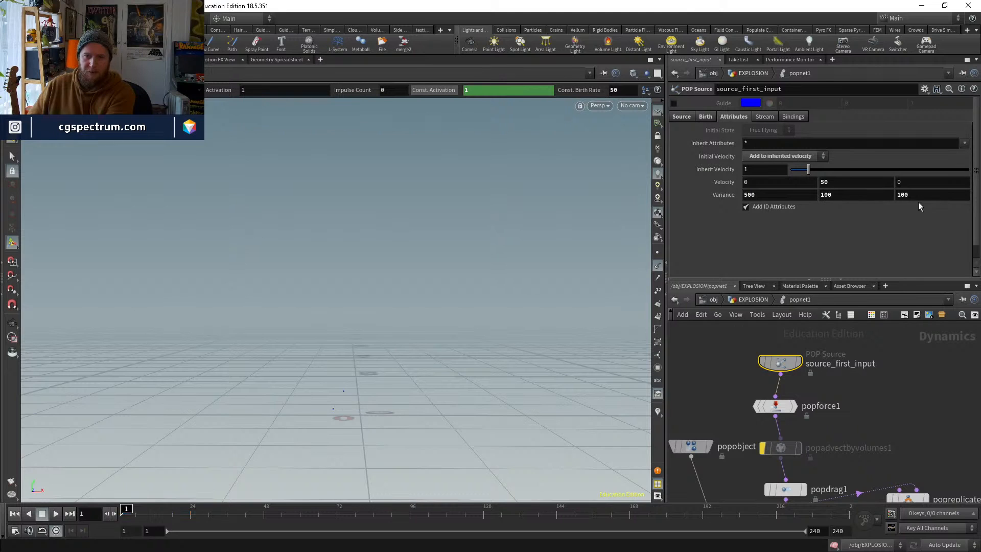
{"action": "left_click", "coordinate": [878, 375]}
{"action": "key", "text": "Up"}
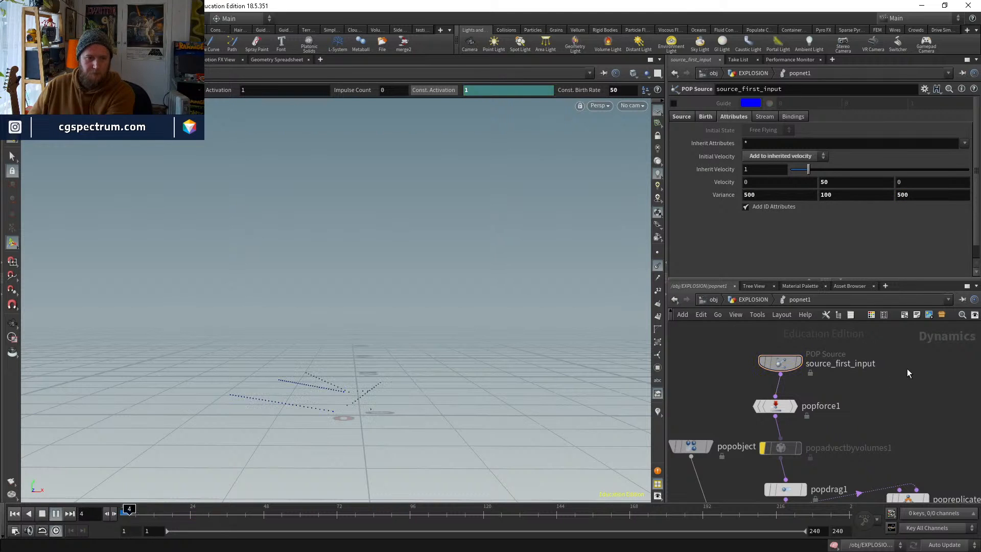
{"action": "key", "text": "ctrl+Up"}
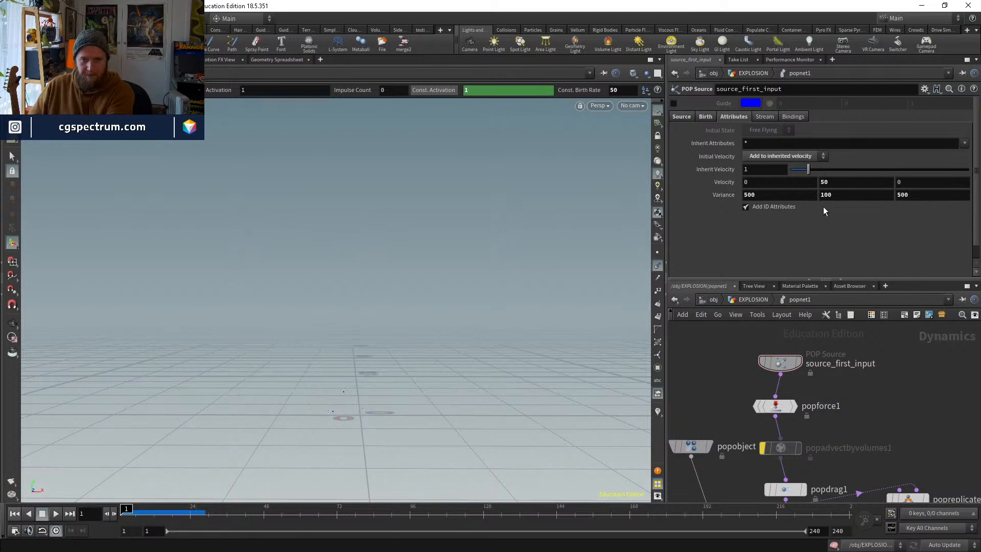
Set source_first_input's Y velocity to 150, play the simulation, and return to frame 1
{"action": "left_click", "coordinate": [835, 183]}
{"action": "type", "text": "15"}
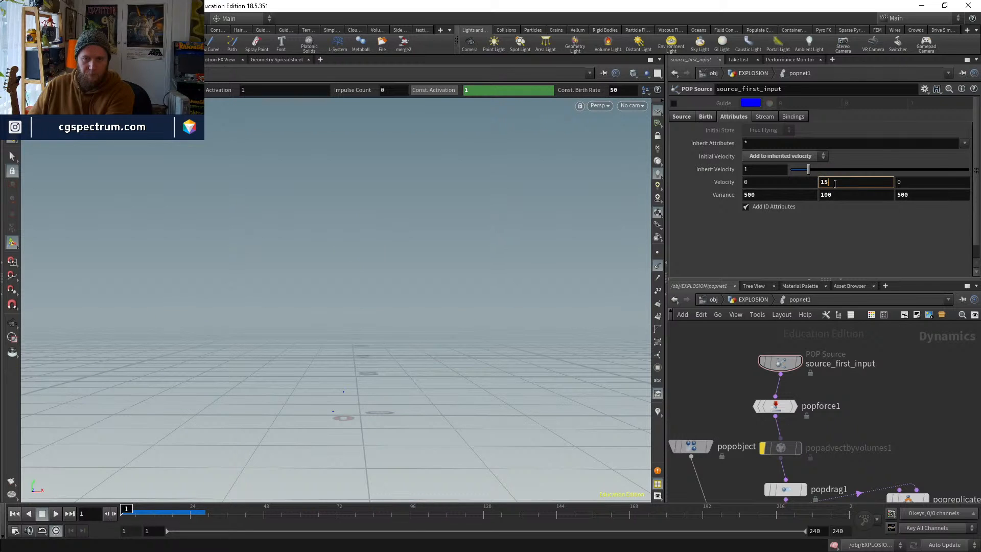
{"action": "type", "text": "0"}
{"action": "key", "text": "Return"}
{"action": "key", "text": "Up"}
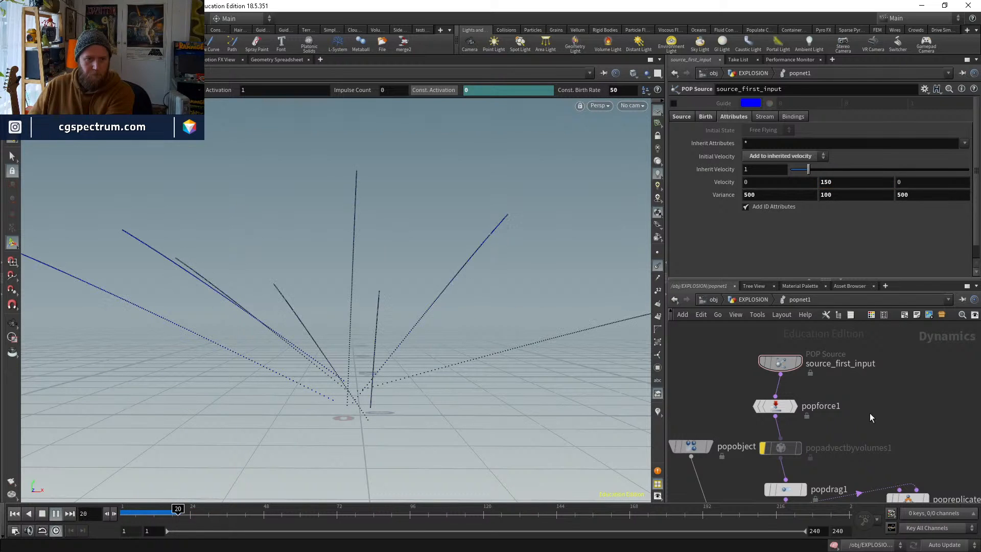
{"action": "left_click_drag", "start_coordinate": [226, 510], "coordinate": [107, 508]}
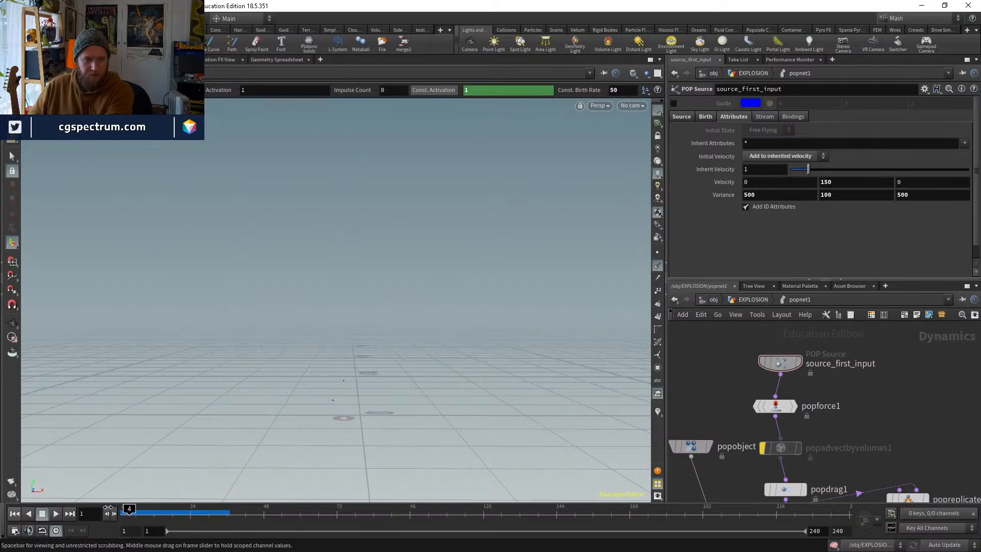
Enable popadvectbyvolumes1 with the activation expression $F>10, play the simulation, and return to frame 1
{"action": "left_click", "coordinate": [763, 448]}
{"action": "left_click", "coordinate": [781, 447]}
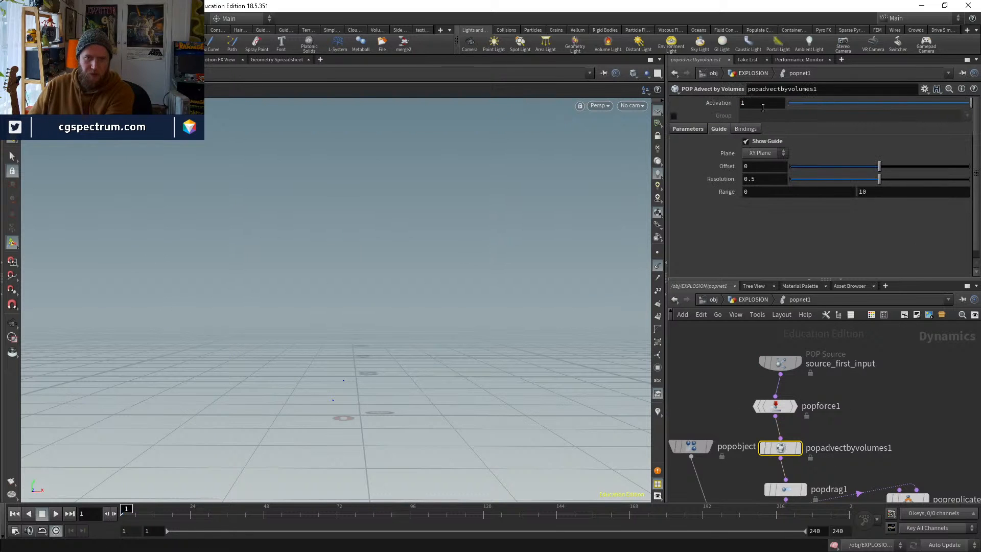
{"action": "type", "text": "$F>"}
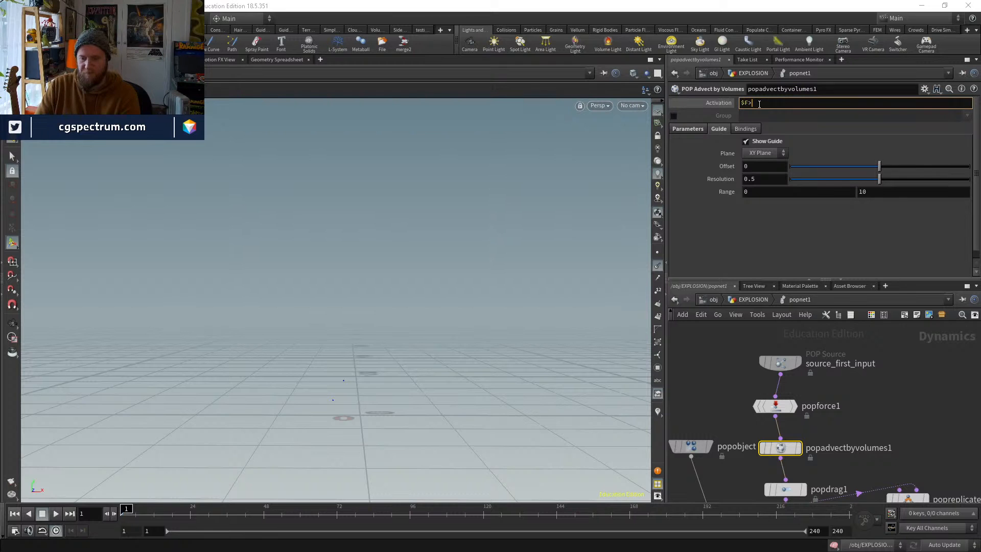
{"action": "type", "text": "10"}
{"action": "key", "text": "Return"}
{"action": "key", "text": "Up"}
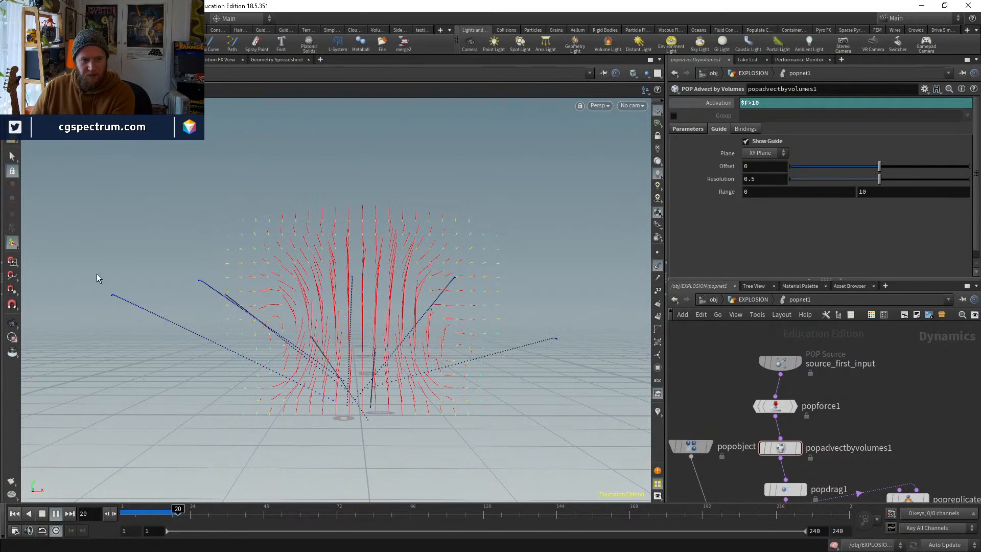
{"action": "left_click", "coordinate": [124, 511]}
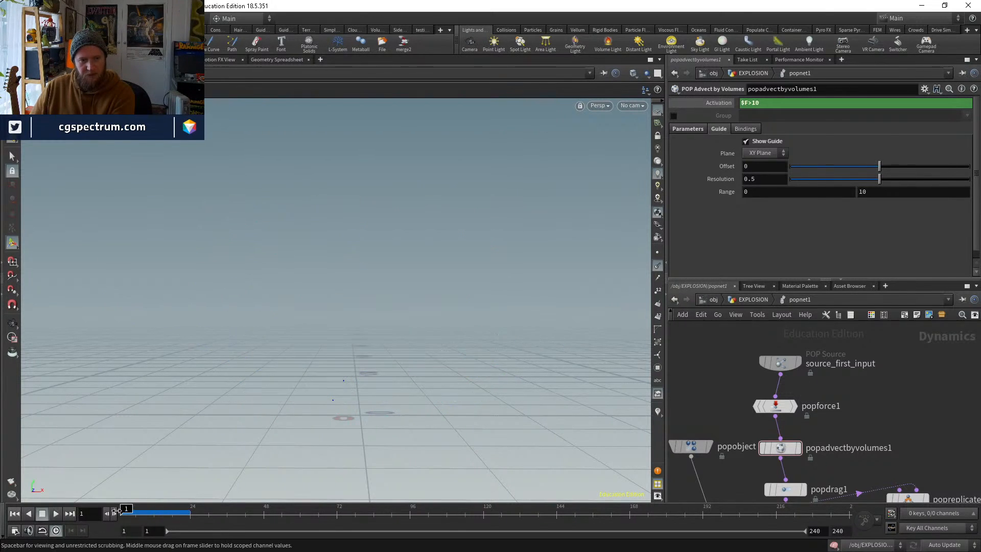
In the EXPLOSION network, rewire popnet1's velocity input from volumeresample1 to OUT_VELS
{"action": "left_click", "coordinate": [751, 300]}
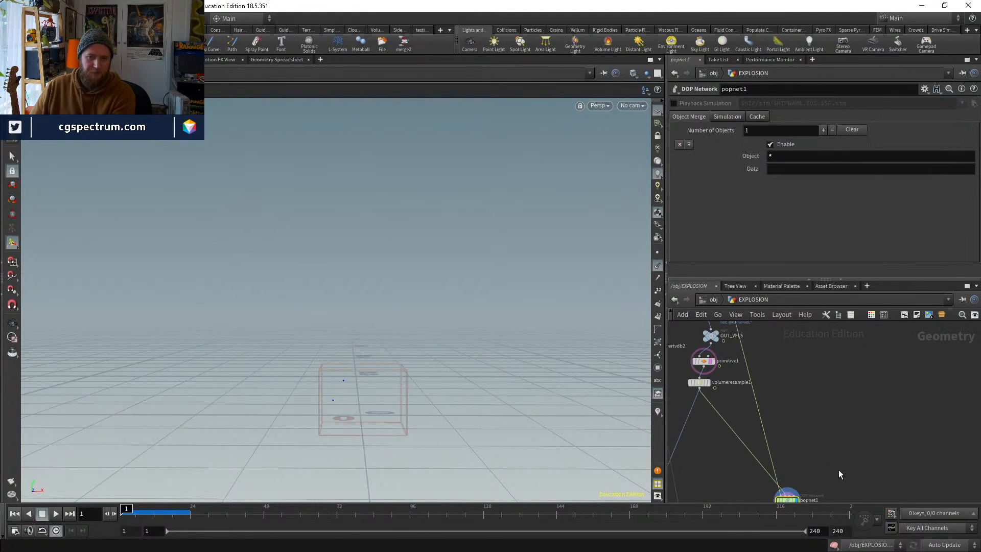
{"action": "middle_click_drag", "start_coordinate": [828, 388], "coordinate": [803, 383]}
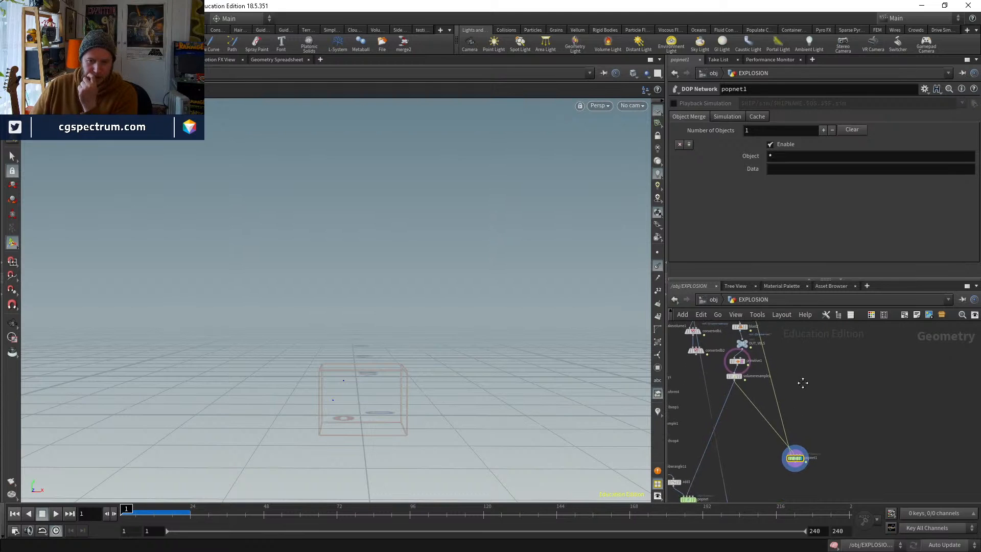
{"action": "scroll", "coordinate": [752, 402], "scroll_direction": "up", "scroll_amount": 3}
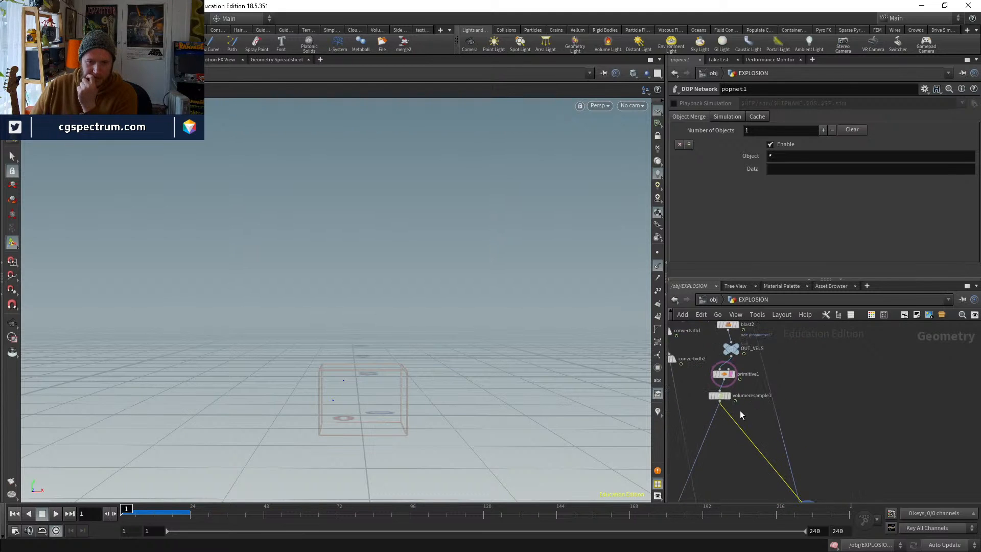
{"action": "left_click_drag", "start_coordinate": [736, 427], "coordinate": [742, 371]}
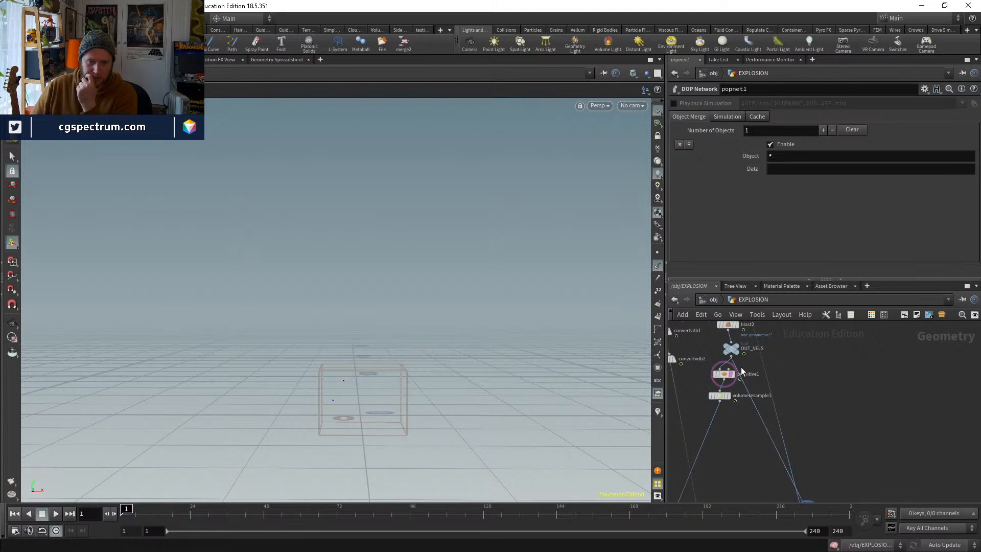
{"action": "middle_click_drag", "start_coordinate": [844, 466], "coordinate": [807, 397]}
{"action": "scroll", "coordinate": [775, 438], "scroll_direction": "up", "scroll_amount": 2}
Go back into popnet1, play the simulation, hide popadvectbyvolumes1's guide, and go to frame 18
{"action": "double_click", "coordinate": [768, 439]}
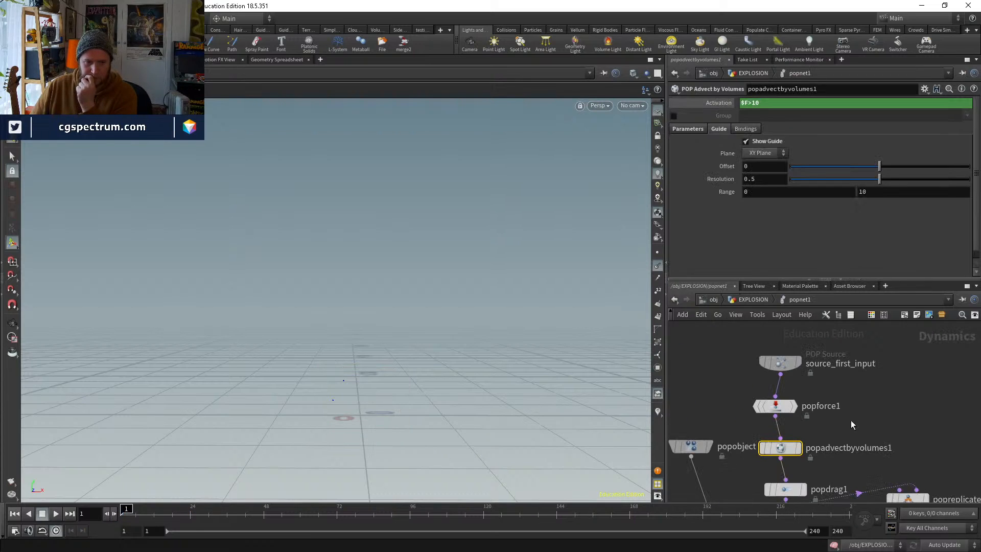
{"action": "middle_click_drag", "start_coordinate": [881, 424], "coordinate": [867, 415]}
{"action": "key", "text": "Up"}
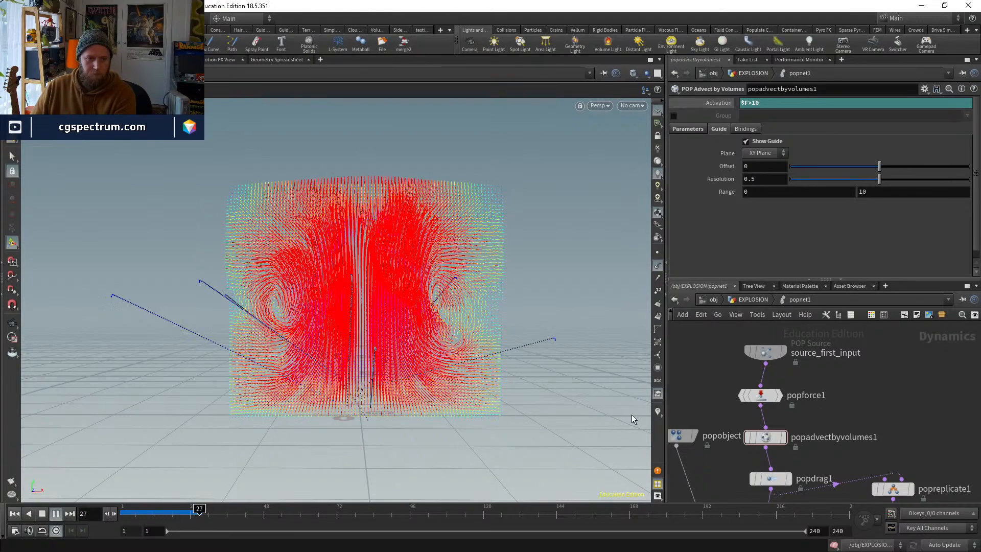
{"action": "left_click", "coordinate": [175, 509]}
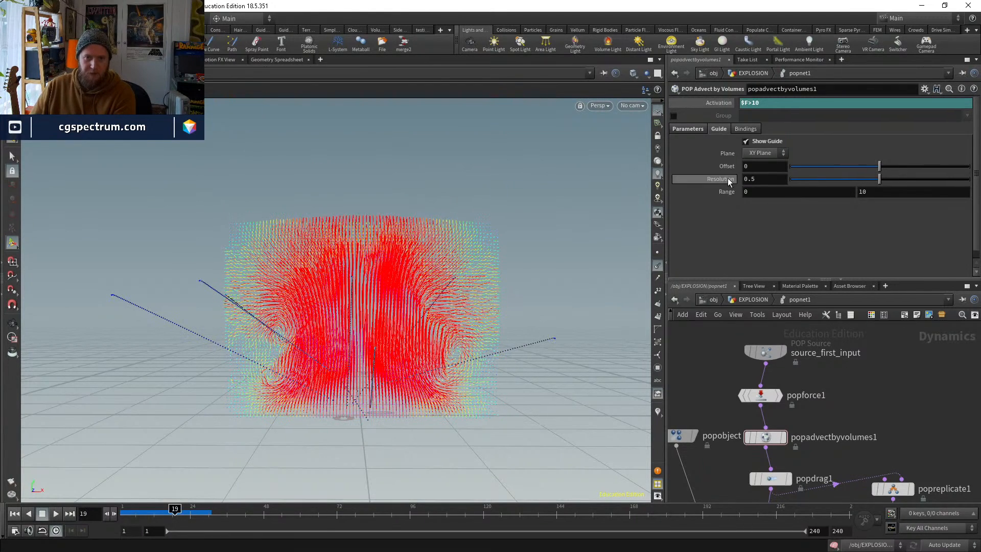
{"action": "left_click", "coordinate": [753, 142]}
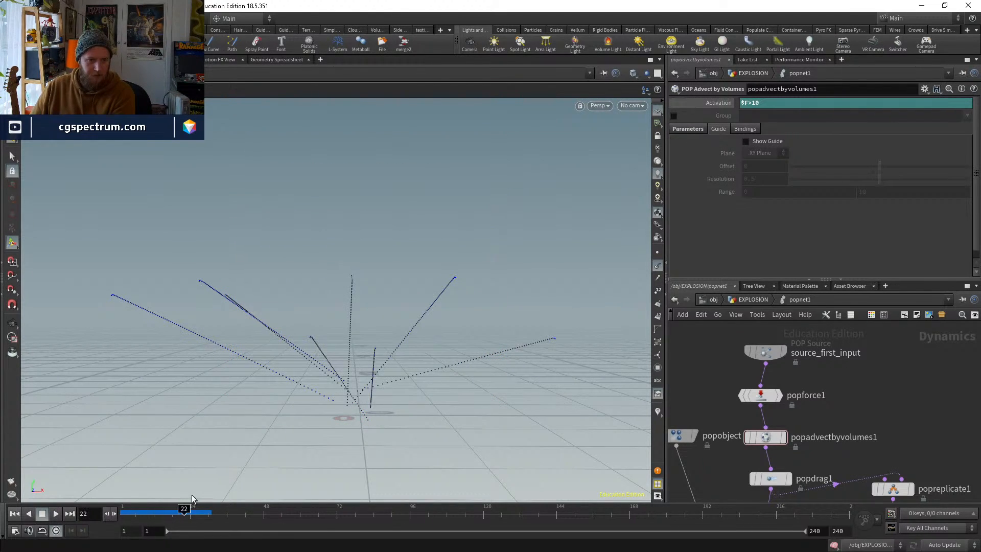
{"action": "left_click", "coordinate": [173, 509]}
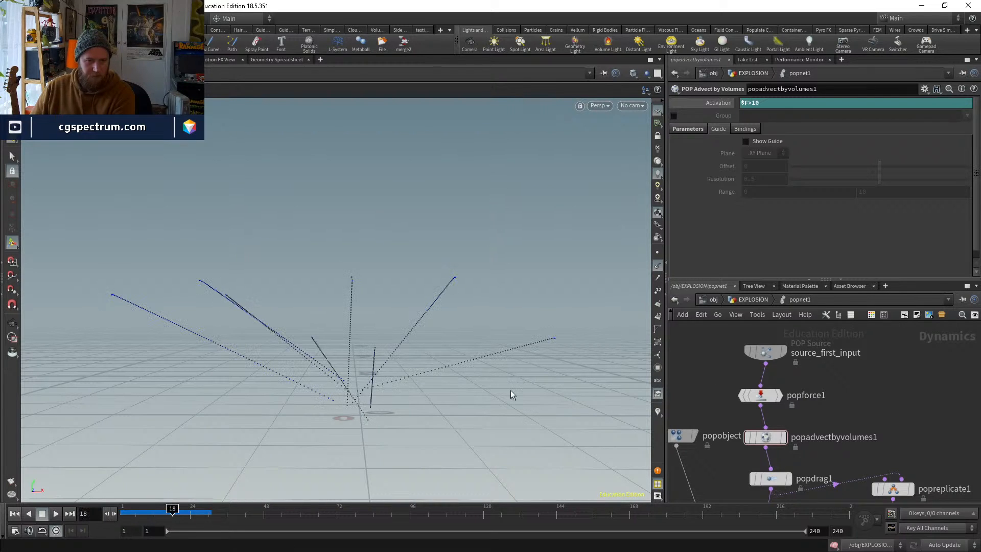
Move popadvectbyvolumes1 between popreplicate1 and the wire_pops_into_here merge, and replay the simulation from frame 1
{"action": "scroll", "coordinate": [850, 411], "scroll_direction": "down", "scroll_amount": 3}
{"action": "left_click_drag", "start_coordinate": [784, 372], "coordinate": [852, 415]}
{"action": "scroll", "coordinate": [835, 425], "scroll_direction": "up", "scroll_amount": 3}
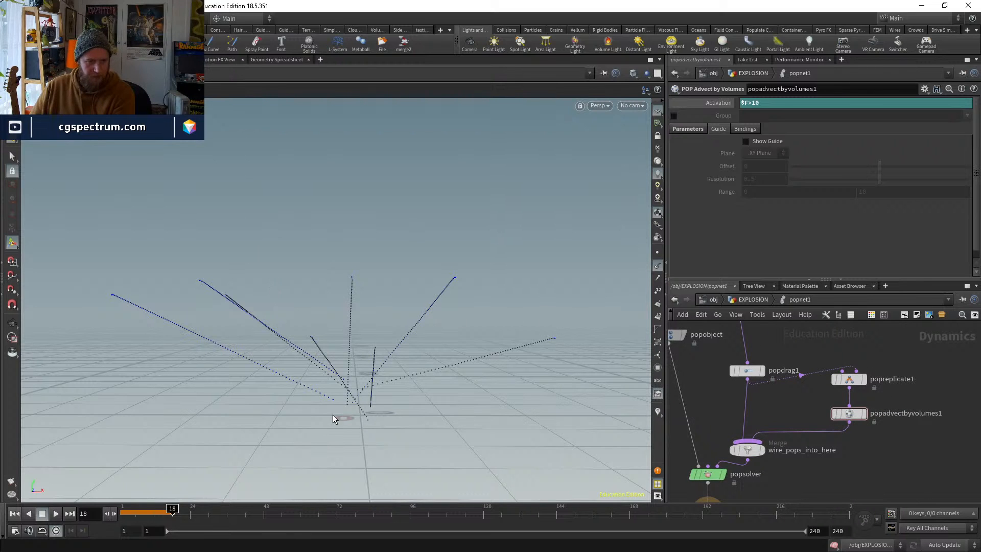
{"action": "left_click", "coordinate": [15, 513]}
{"action": "left_click", "coordinate": [56, 514]}
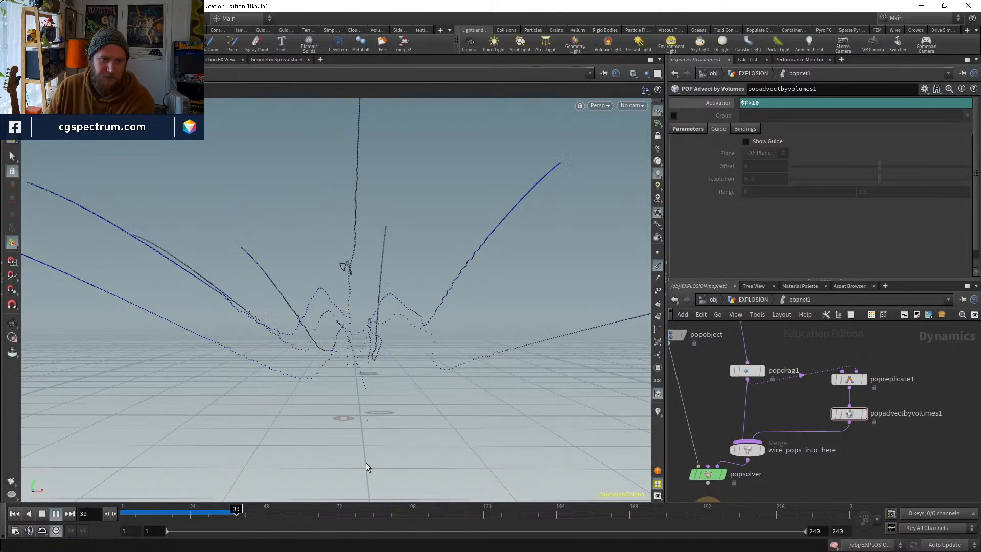
In the EXPLOSION network, rewire popnet1's velocity input to volumeresample1 and replay the simulation inside popnet1 from frame 1
{"action": "left_click_drag", "start_coordinate": [183, 512], "coordinate": [122, 512]}
{"action": "left_click", "coordinate": [761, 300]}
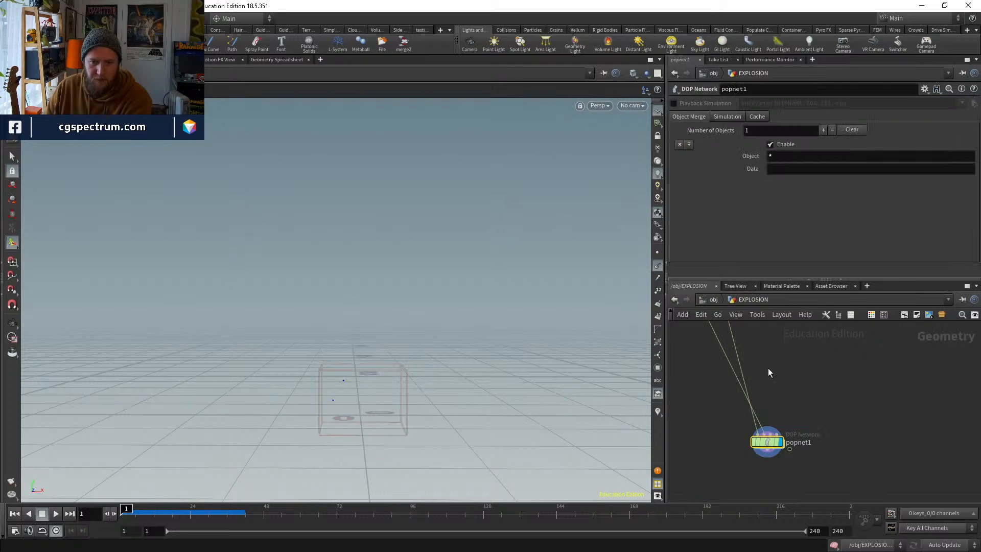
{"action": "middle_click_drag", "start_coordinate": [767, 367], "coordinate": [816, 480]}
{"action": "left_click_drag", "start_coordinate": [755, 424], "coordinate": [704, 417]}
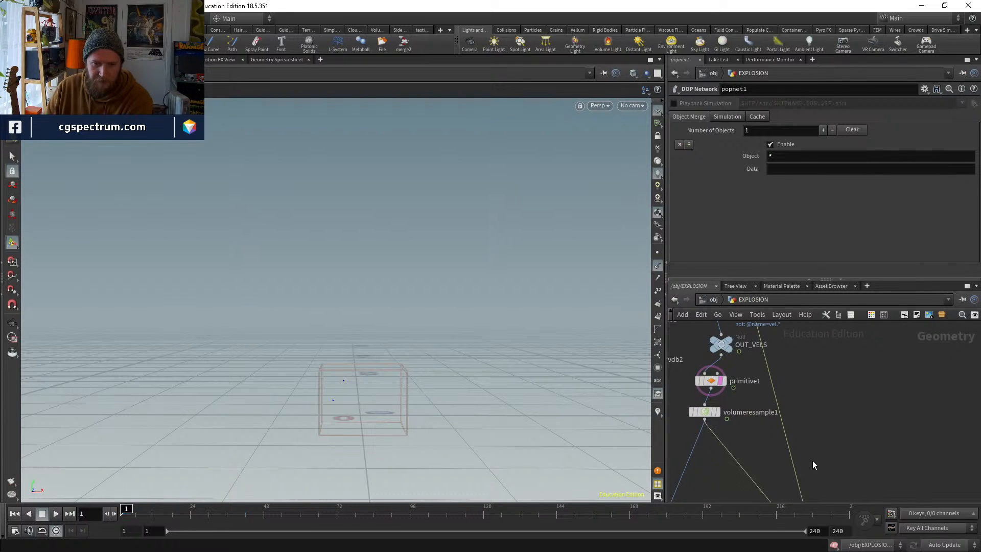
{"action": "middle_click_drag", "start_coordinate": [813, 462], "coordinate": [785, 424]}
{"action": "middle_click_drag", "start_coordinate": [713, 391], "coordinate": [692, 327]}
{"action": "double_click", "coordinate": [786, 482]}
{"action": "key", "text": "Up"}
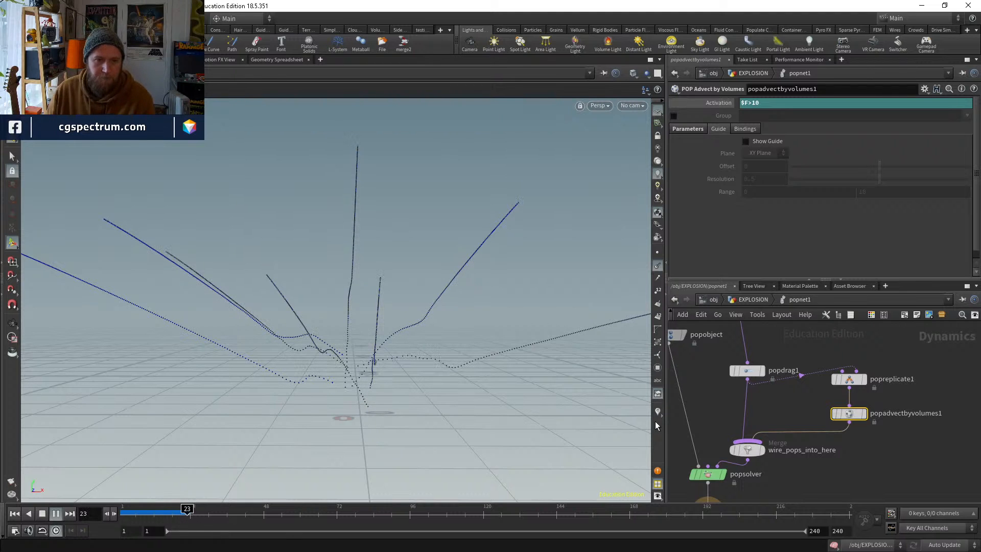
At frame 10 in the EXPLOSION network, duplicate volumerasterizeattributes4, connect the copy below popnet1, and display it
{"action": "left_click", "coordinate": [147, 514]}
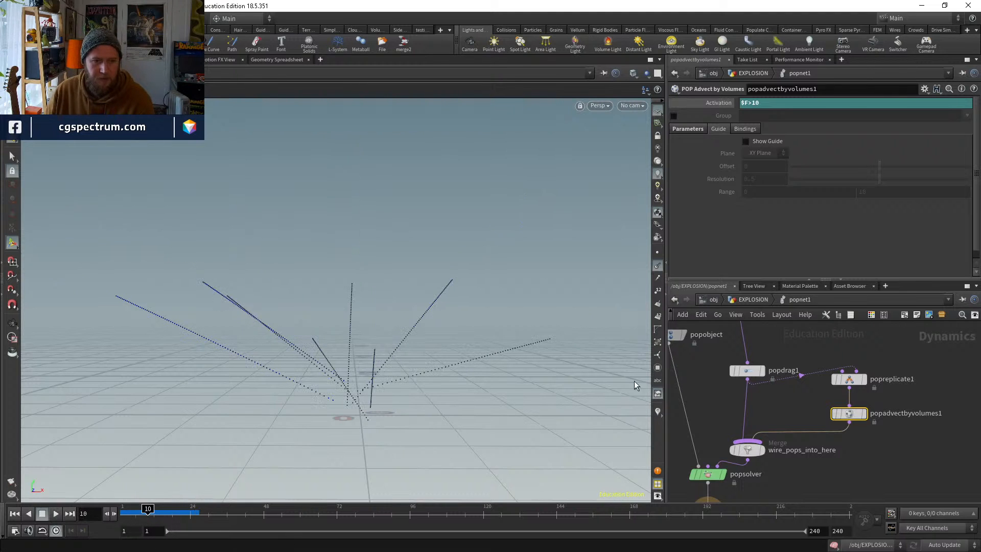
{"action": "left_click", "coordinate": [758, 299]}
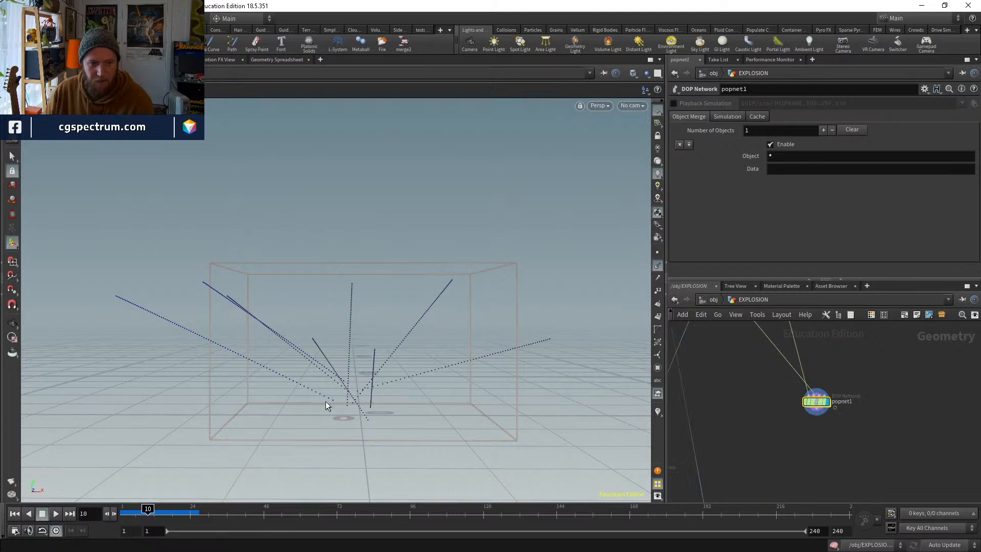
{"action": "scroll", "coordinate": [848, 398], "scroll_direction": "down", "scroll_amount": 3}
{"action": "middle_click_drag", "start_coordinate": [823, 423], "coordinate": [907, 372]}
{"action": "scroll", "coordinate": [783, 433], "scroll_direction": "up", "scroll_amount": 4}
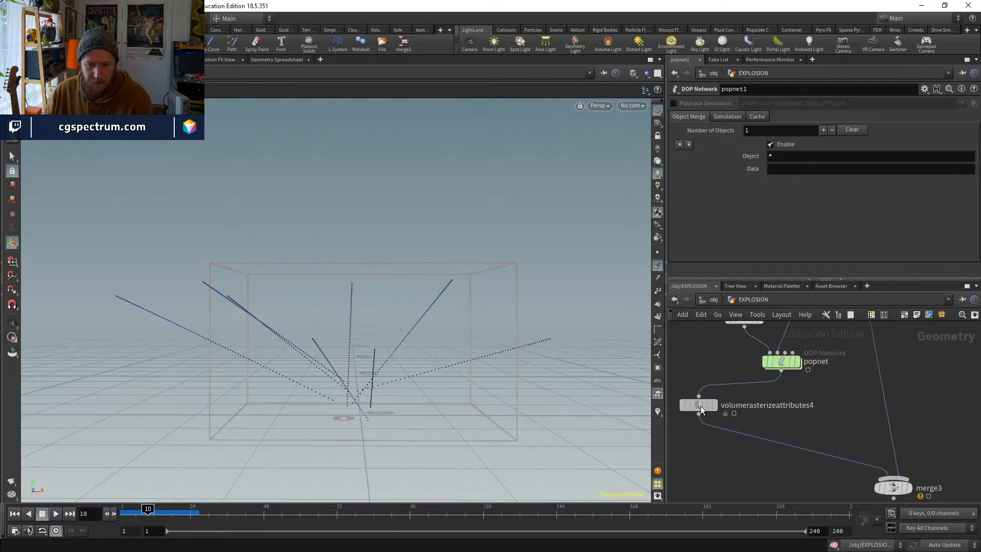
{"action": "left_click", "coordinate": [699, 405]}
{"action": "key", "text": "ctrl+c"}
{"action": "key", "text": "ctrl+v"}
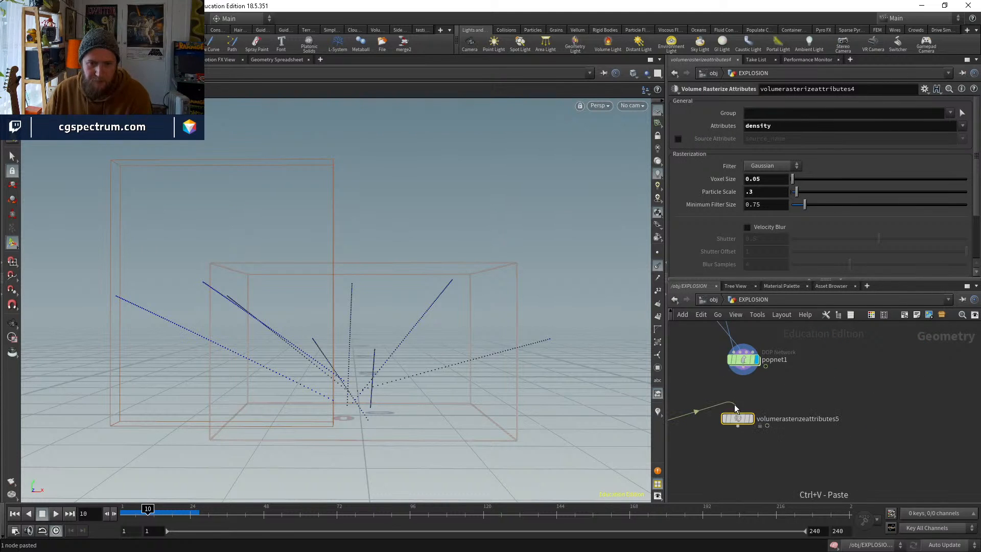
{"action": "left_click", "coordinate": [743, 364]}
{"action": "left_click", "coordinate": [750, 419]}
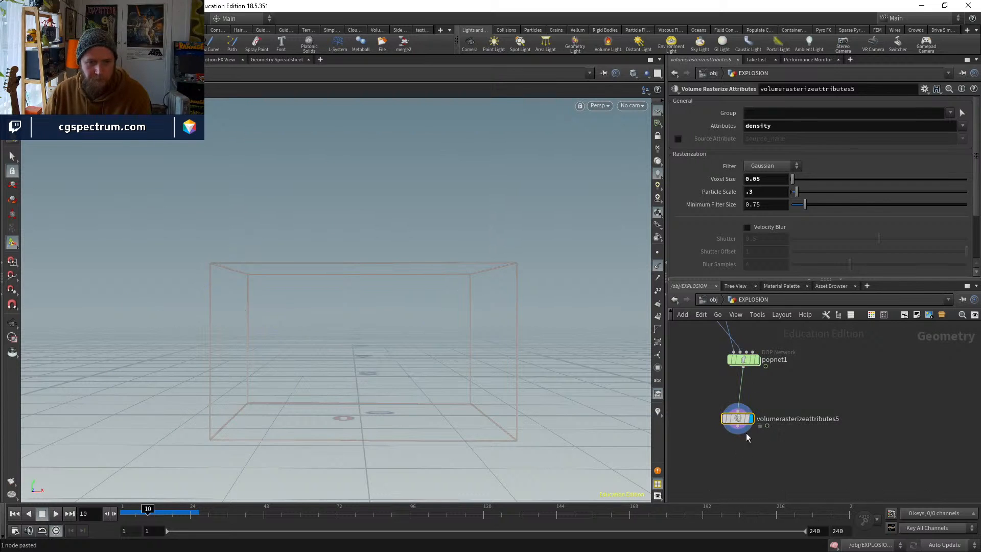
Set the copied rasterize node's Particle Scale to 1 and insert an Attribute Wrangle between popnet1 and that node
{"action": "middle_click", "coordinate": [763, 191], "text": "ctrl"}
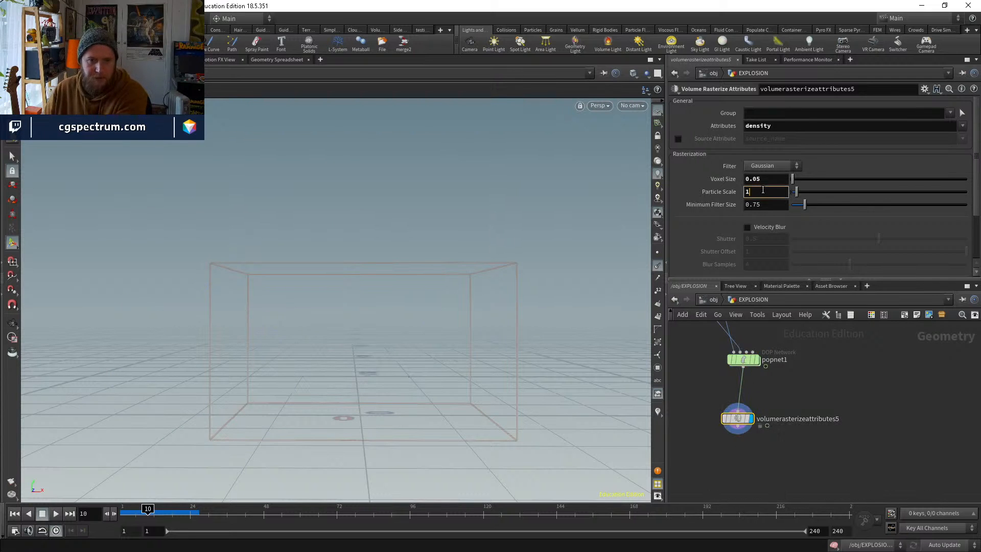
{"action": "key", "text": "Tab"}
{"action": "type", "text": "wr"}
{"action": "key", "text": "Return"}
{"action": "left_click", "coordinate": [749, 388]}
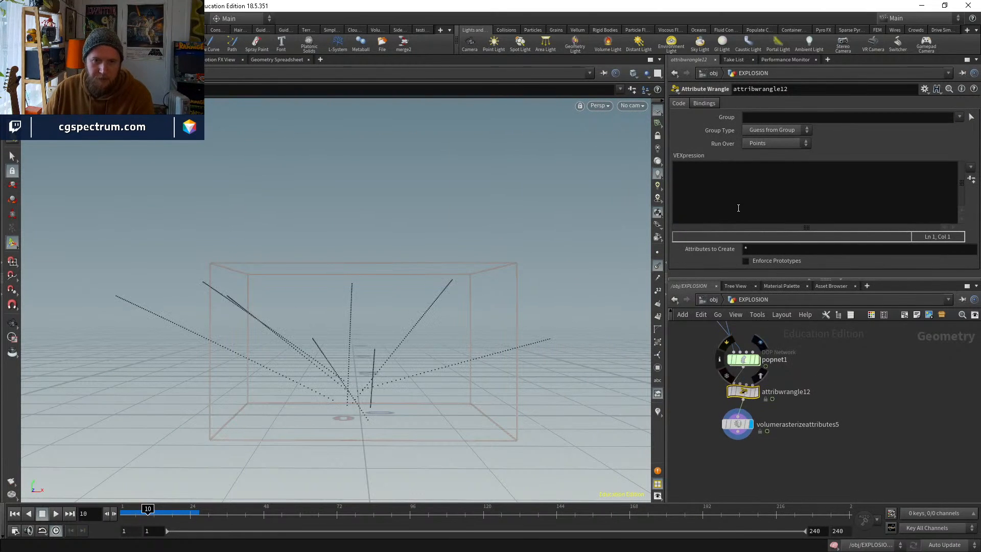
{"action": "left_click", "coordinate": [738, 207]}
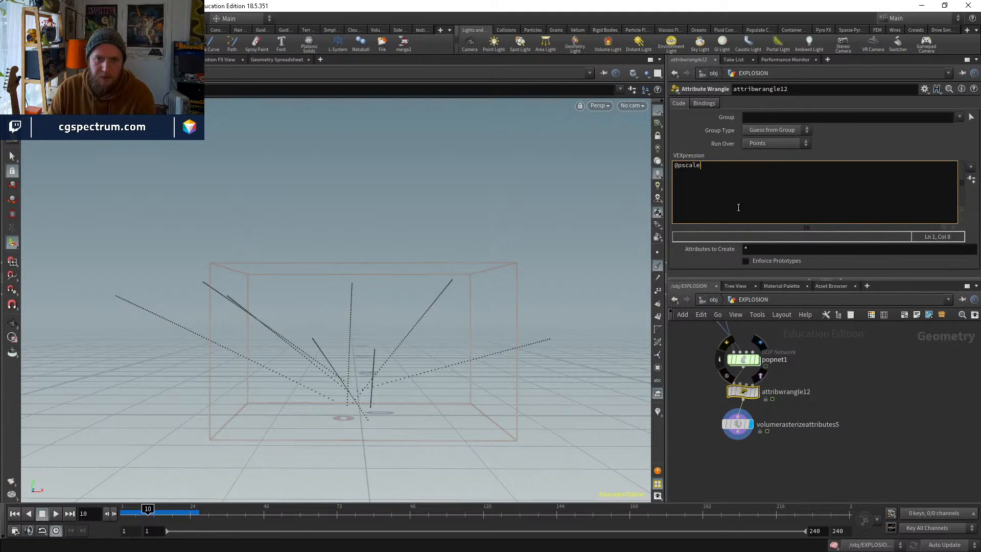
{"action": "type", "text": "@pscale=0.1;"}
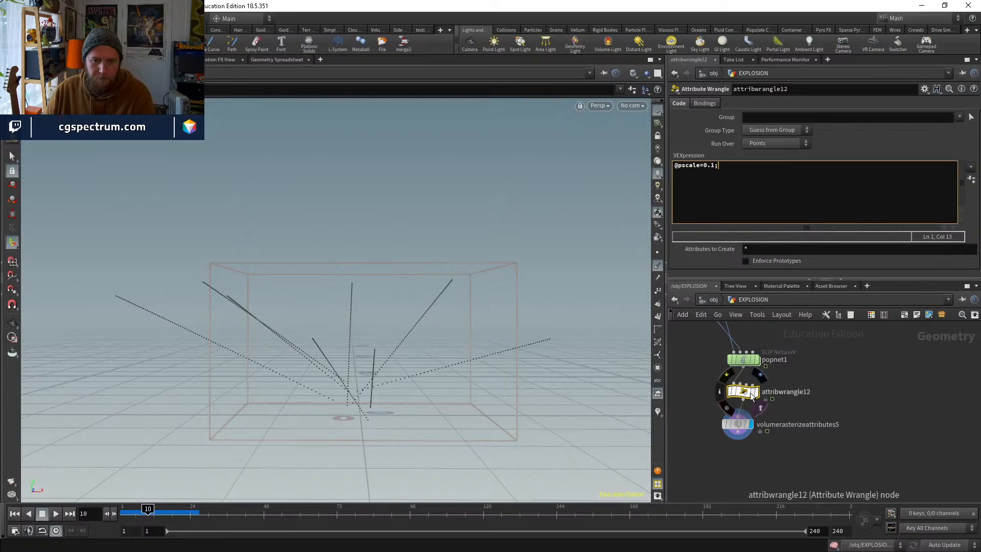
{"action": "left_click", "coordinate": [742, 175]}
{"action": "key", "text": "Return"}
{"action": "type", "text": "@d"}
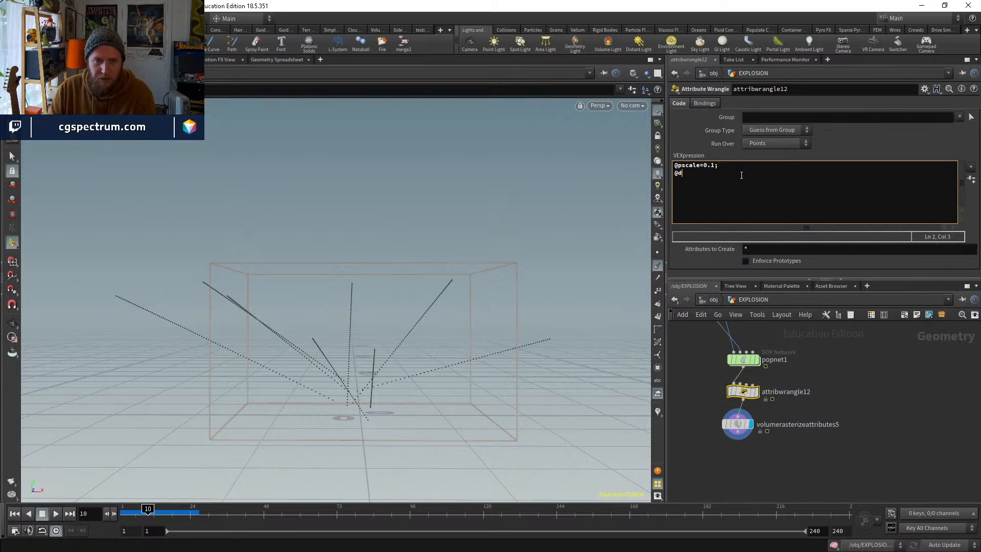
{"action": "type", "text": "ensity=1;"}
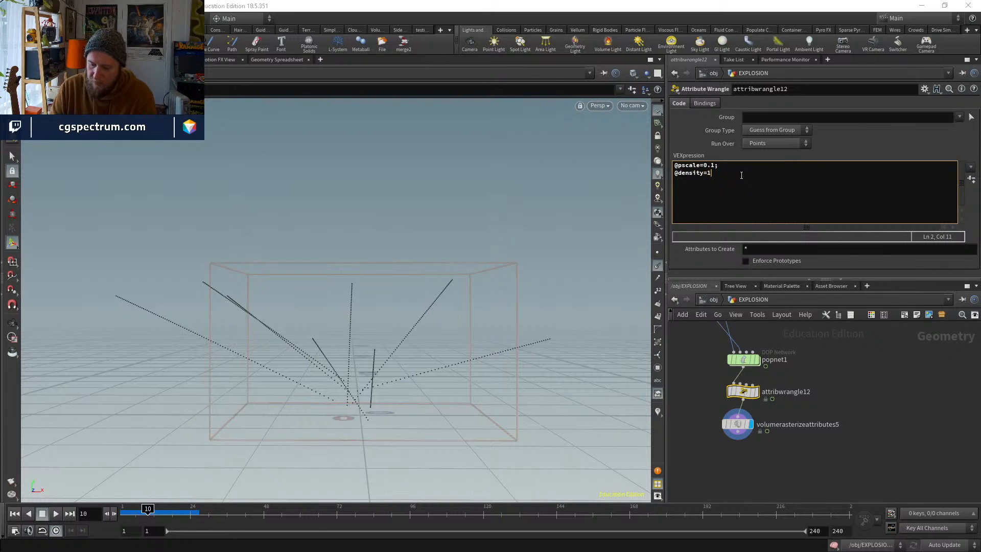
{"action": "left_click", "coordinate": [740, 424]}
Change the pscale value in the wrangle's VEXpression to 1
{"action": "left_click", "coordinate": [741, 391]}
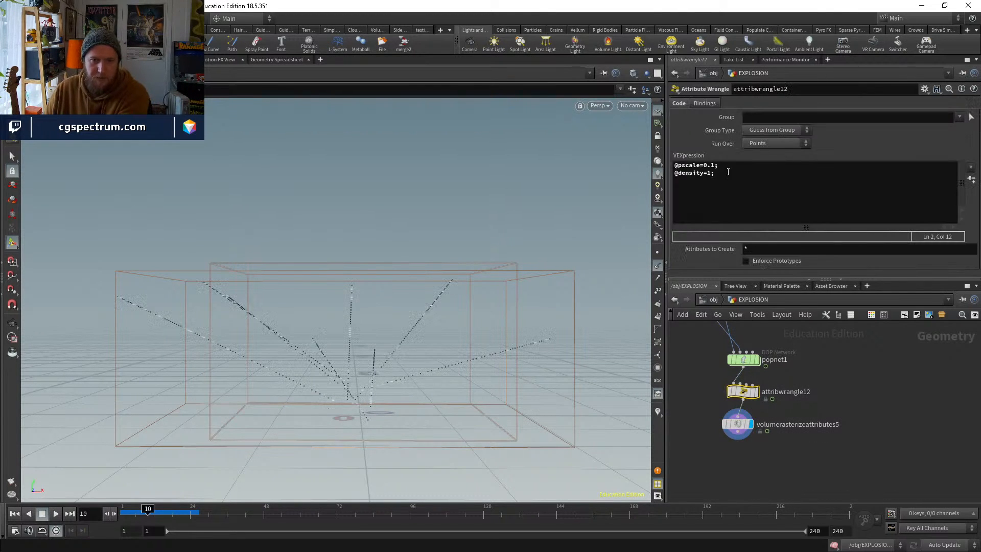
{"action": "left_click", "coordinate": [716, 165]}
{"action": "key", "text": "BackSpace"}
{"action": "key", "text": "BackSpace"}
{"action": "key", "text": "BackSpace"}
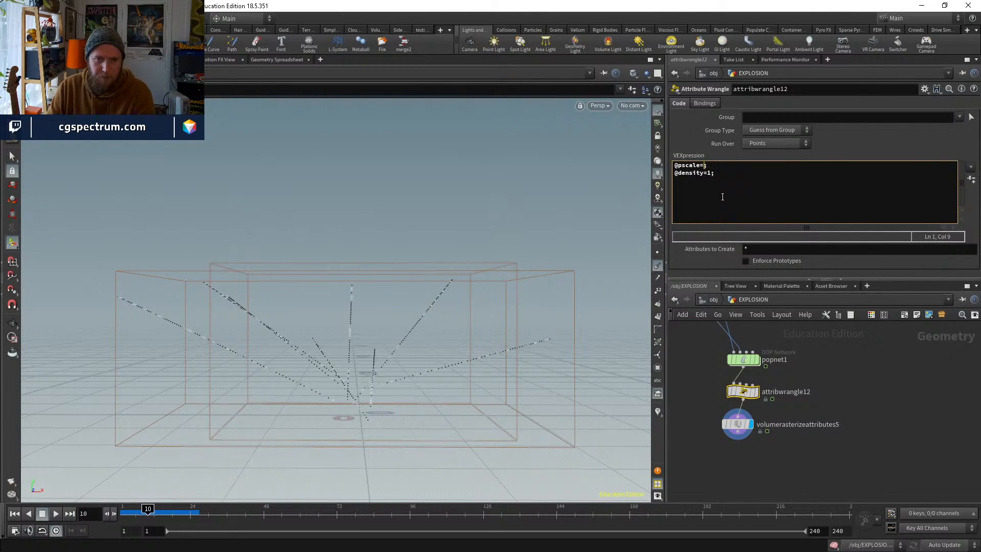
{"action": "left_click", "coordinate": [839, 371]}
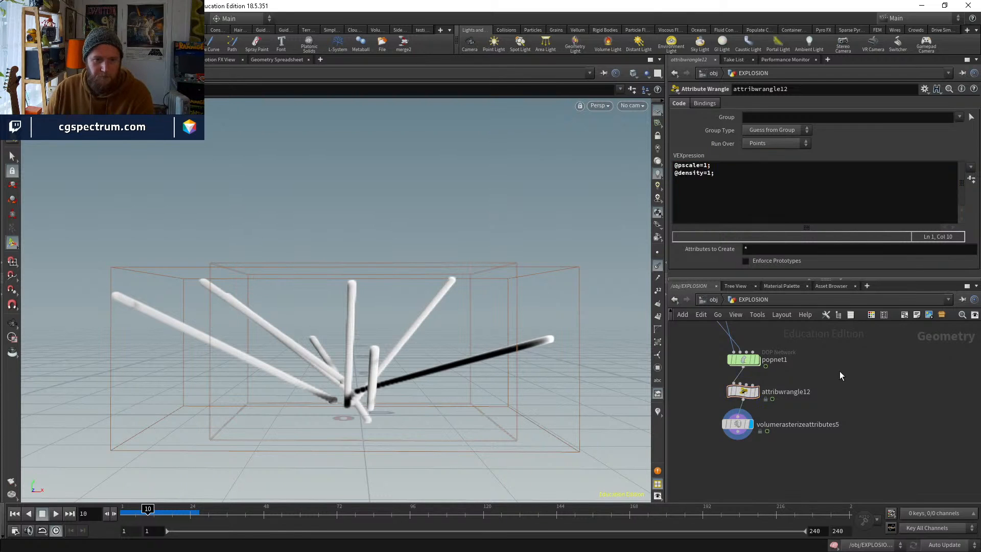
On volumerasterizeattributes5, try Particle Scale values of .5 and .2, and settle on .3
{"action": "left_click", "coordinate": [737, 423]}
{"action": "left_click", "coordinate": [767, 192]}
{"action": "type", "text": ".5"}
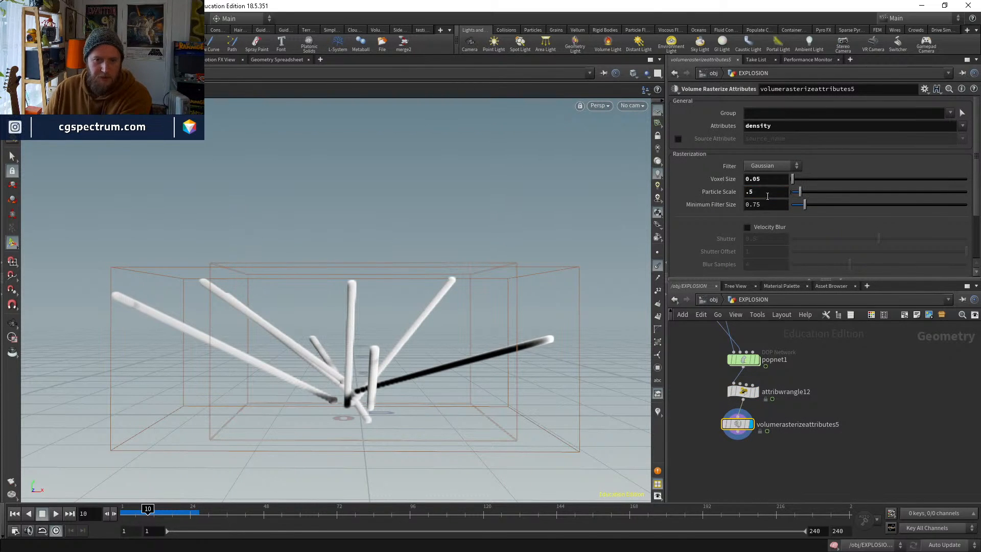
{"action": "key", "text": "Return"}
{"action": "left_click", "coordinate": [767, 192]}
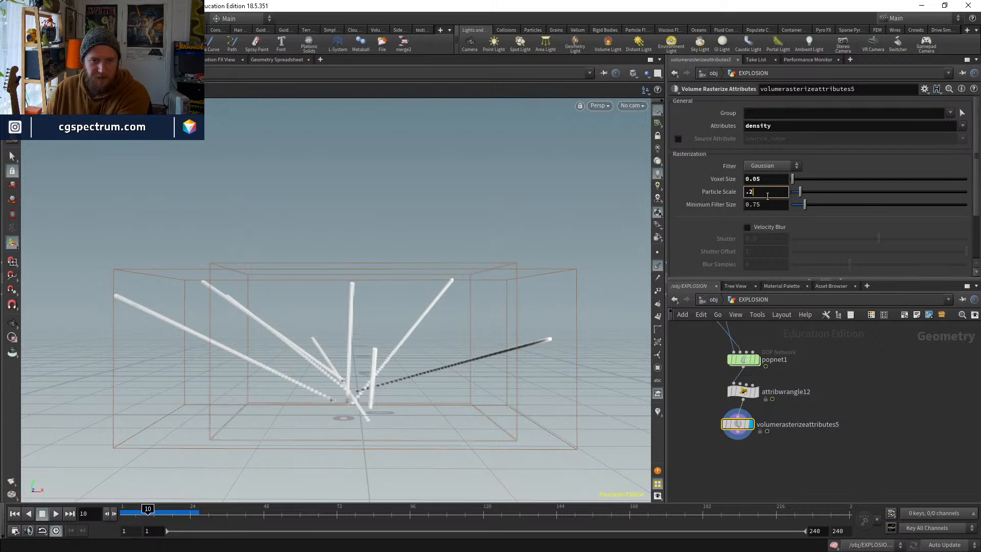
{"action": "key", "text": "Return"}
{"action": "left_click", "coordinate": [766, 193]}
{"action": "key", "text": "BackSpace"}
{"action": "type", "text": "3"}
{"action": "key", "text": "Return"}
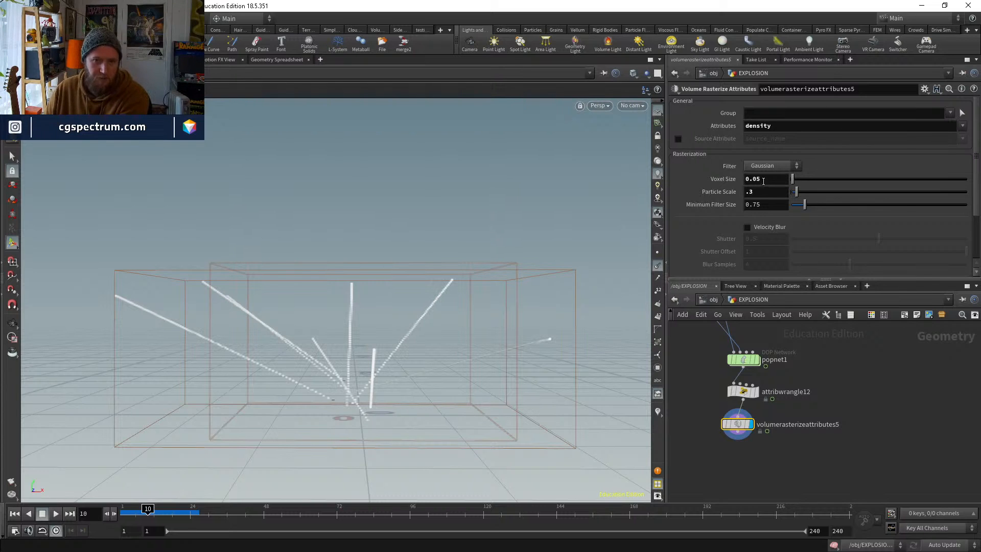
Set the Voxel Size of volumerasterizeattributes5 to .1
{"action": "double_click", "coordinate": [763, 180]}
{"action": "type", "text": ".1"}
{"action": "key", "text": "Return"}
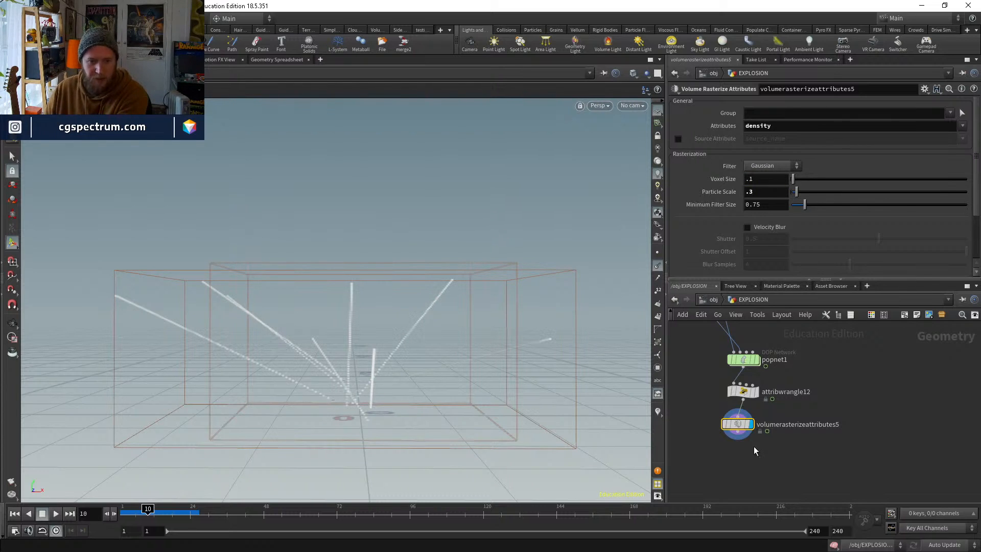
Wire volumerasterizeattributes5 into merge3 and display the merged result
{"action": "middle_click_drag", "start_coordinate": [773, 445], "coordinate": [770, 412]}
{"action": "left_click_drag", "start_coordinate": [734, 392], "coordinate": [747, 392]}
{"action": "left_click", "coordinate": [747, 400]}
{"action": "middle_click_drag", "start_coordinate": [670, 480], "coordinate": [850, 401]}
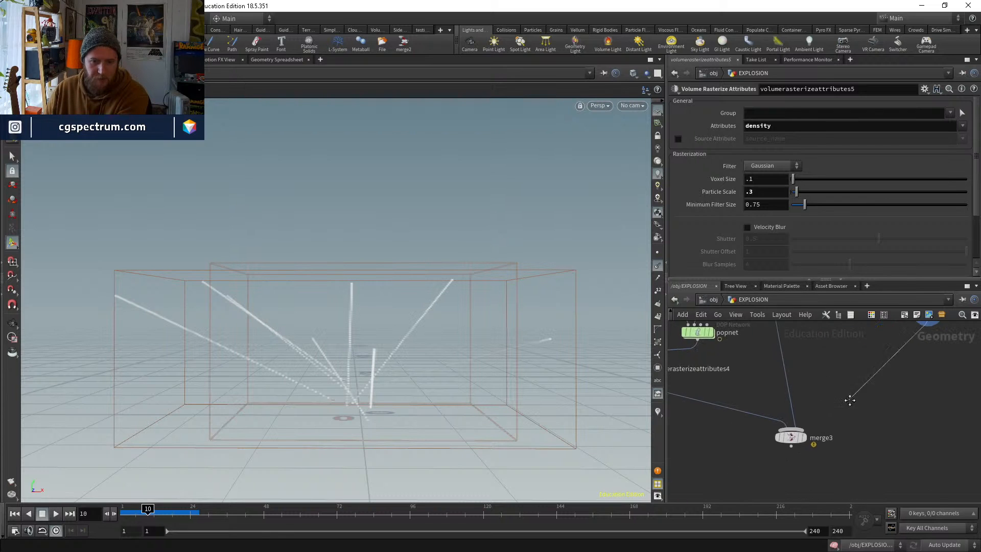
{"action": "left_click", "coordinate": [793, 436]}
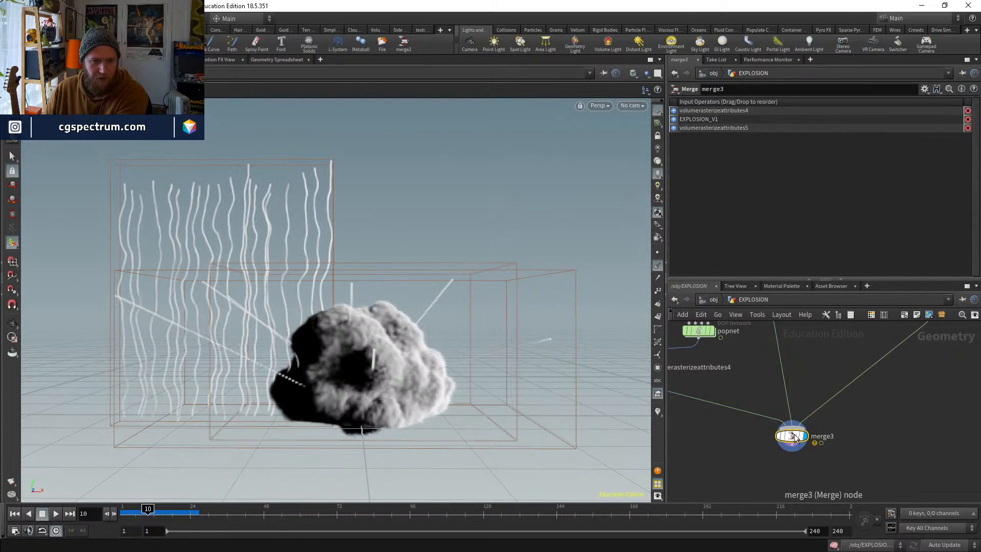
{"action": "left_click", "coordinate": [895, 423]}
Inspect the merged explosion and trail volumes from several angles at different frames, including 25 and 12
{"action": "left_click_drag", "start_coordinate": [455, 317], "coordinate": [392, 335]}
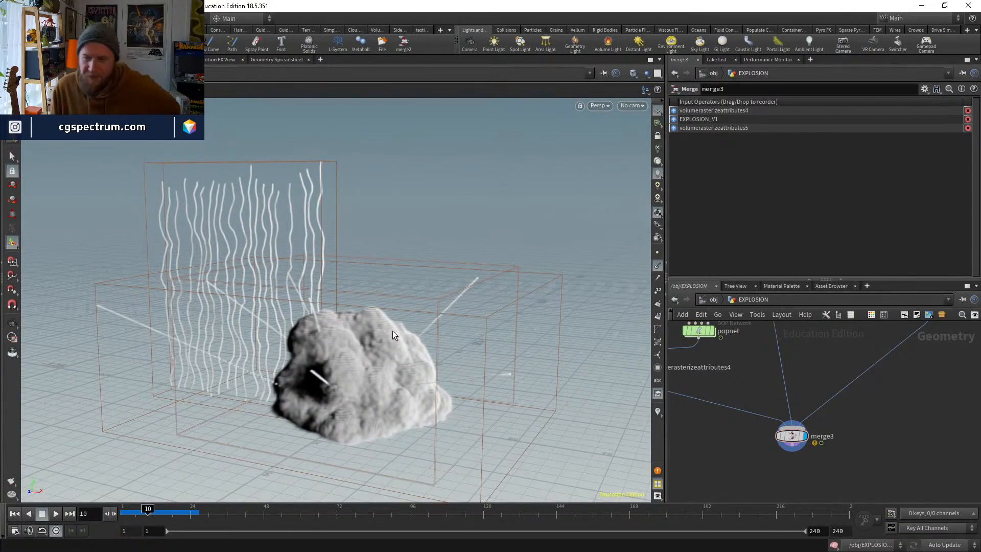
{"action": "left_click_drag", "start_coordinate": [385, 320], "coordinate": [329, 416]}
{"action": "left_click", "coordinate": [183, 508]}
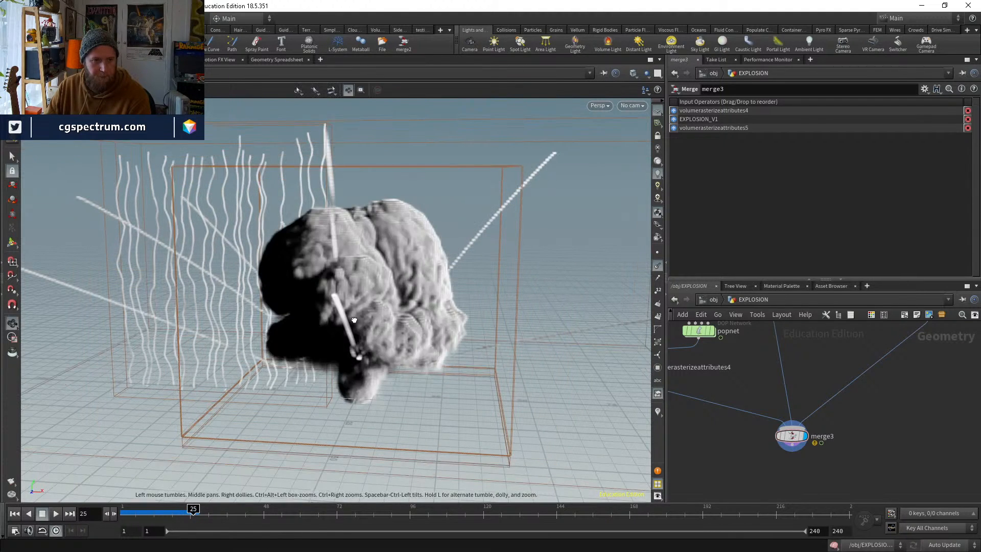
{"action": "mouse_move", "coordinate": [358, 308]}
{"action": "left_mouse_down", "text": "alt"}
{"action": "mouse_move", "coordinate": [546, 308]}
{"action": "mouse_move", "coordinate": [358, 301]}
{"action": "mouse_move", "coordinate": [332, 312]}
{"action": "mouse_move", "coordinate": [352, 302]}
{"action": "left_mouse_up", "text": "alt"}
{"action": "left_click", "coordinate": [158, 509]}
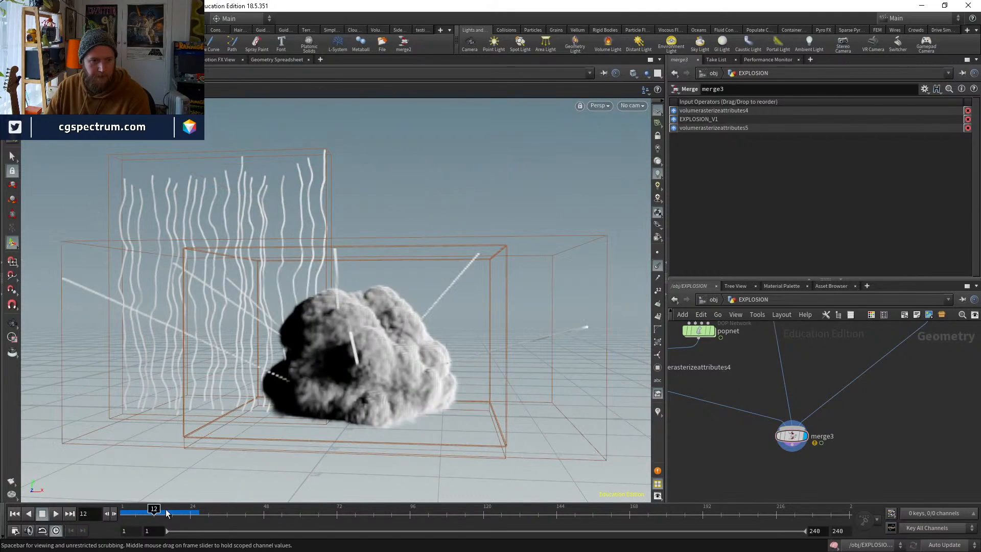
{"action": "left_click", "coordinate": [187, 511]}
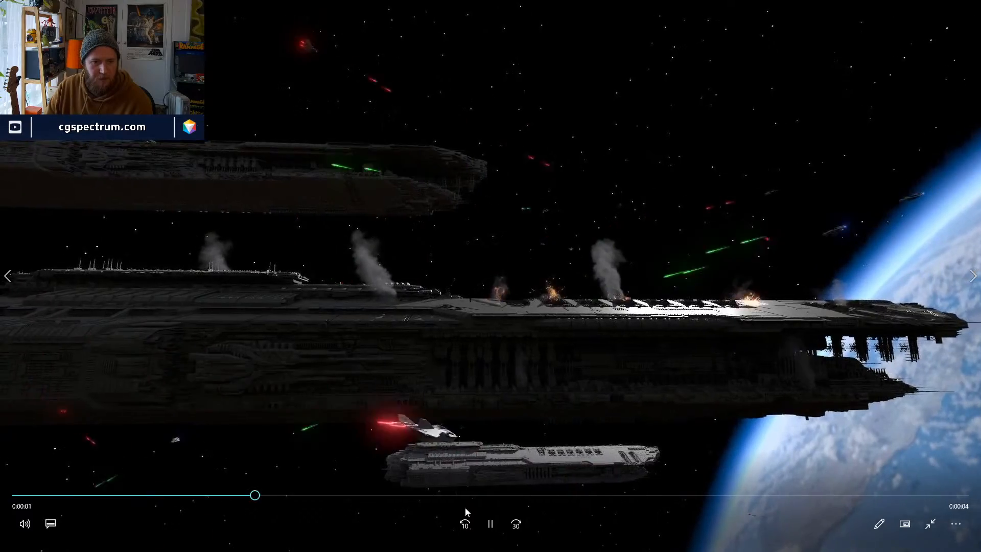
In the video player, play, pause and scrub through the Spaceship_exploding_preview reference to examine the smoke trails around the explosions
{"action": "left_click", "coordinate": [492, 527]}
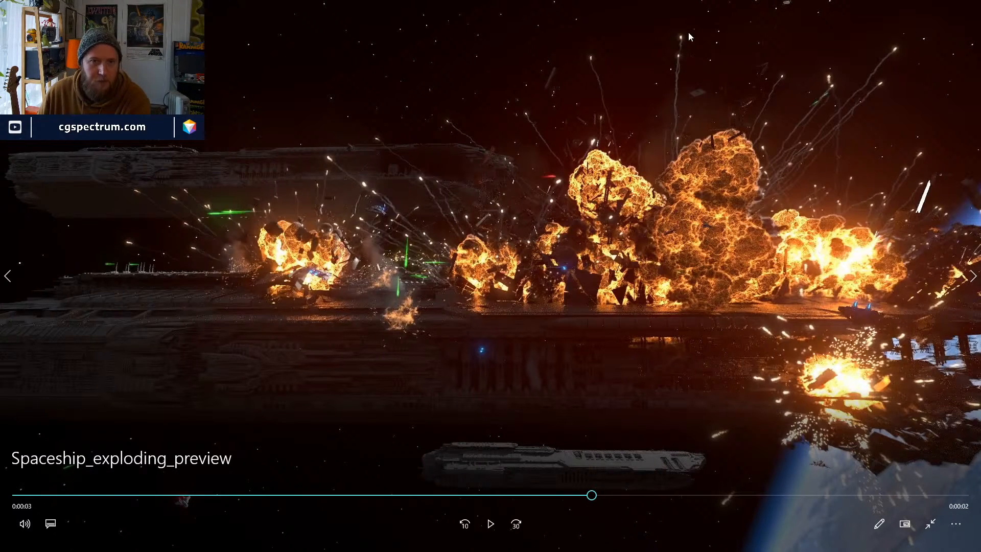
{"action": "left_click", "coordinate": [491, 524]}
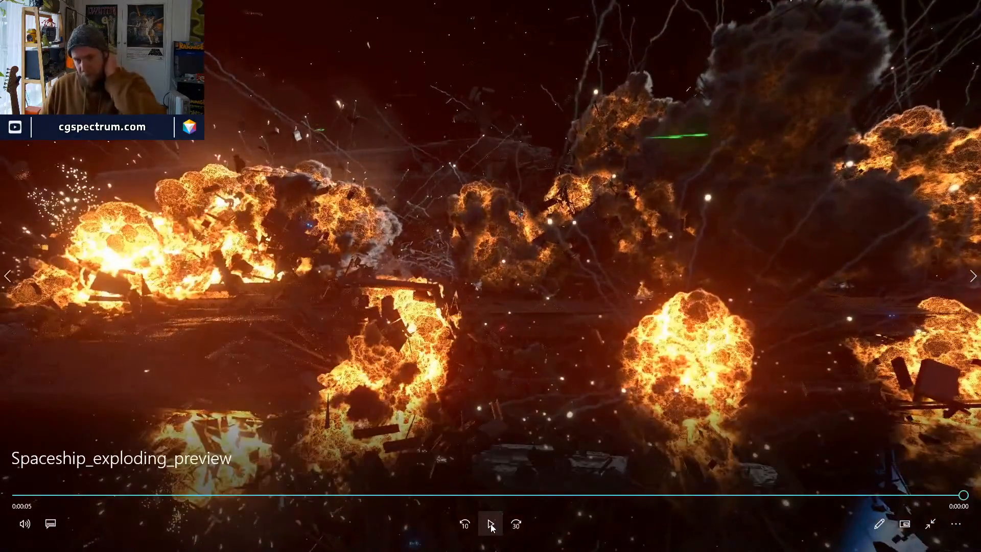
{"action": "left_click", "coordinate": [491, 524]}
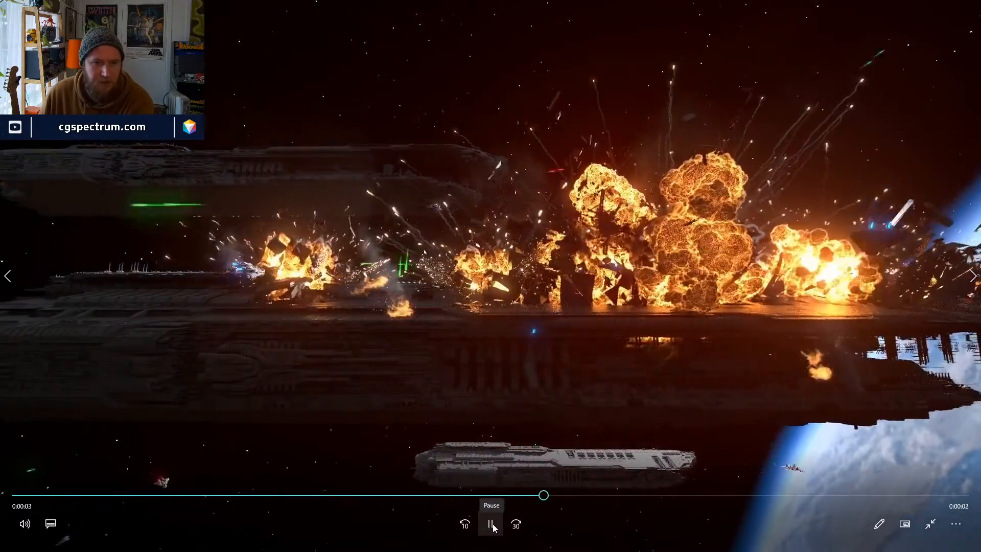
{"action": "left_click", "coordinate": [492, 525]}
{"action": "left_click", "coordinate": [491, 526]}
{"action": "left_click", "coordinate": [492, 526]}
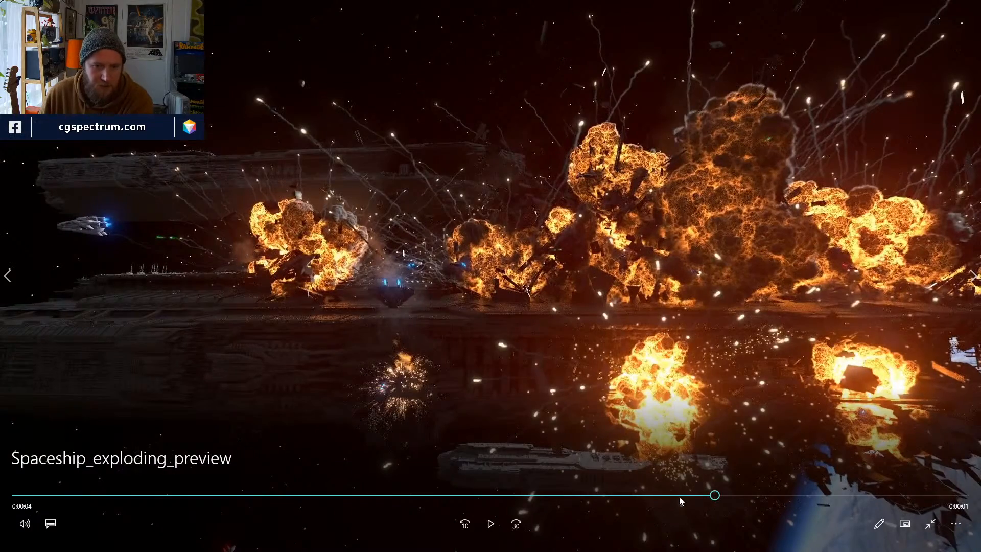
{"action": "left_click_drag", "start_coordinate": [679, 496], "coordinate": [453, 495]}
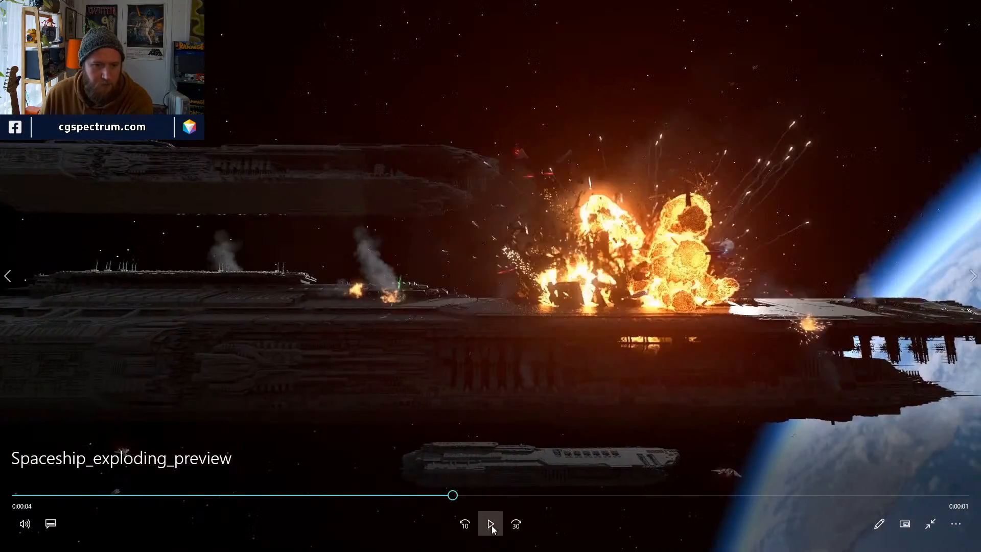
{"action": "left_click", "coordinate": [490, 524]}
{"action": "left_click", "coordinate": [660, 105]}
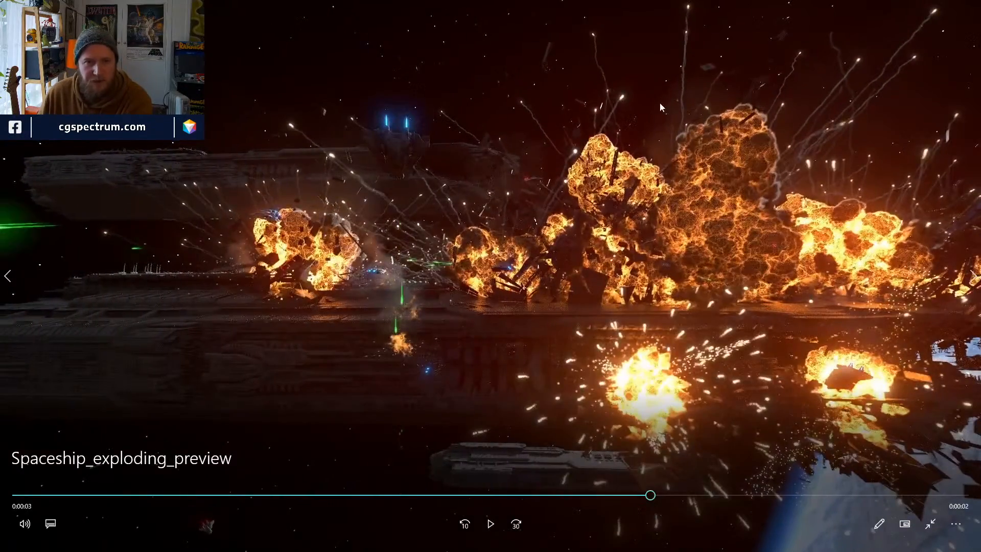
{"action": "left_click", "coordinate": [714, 496]}
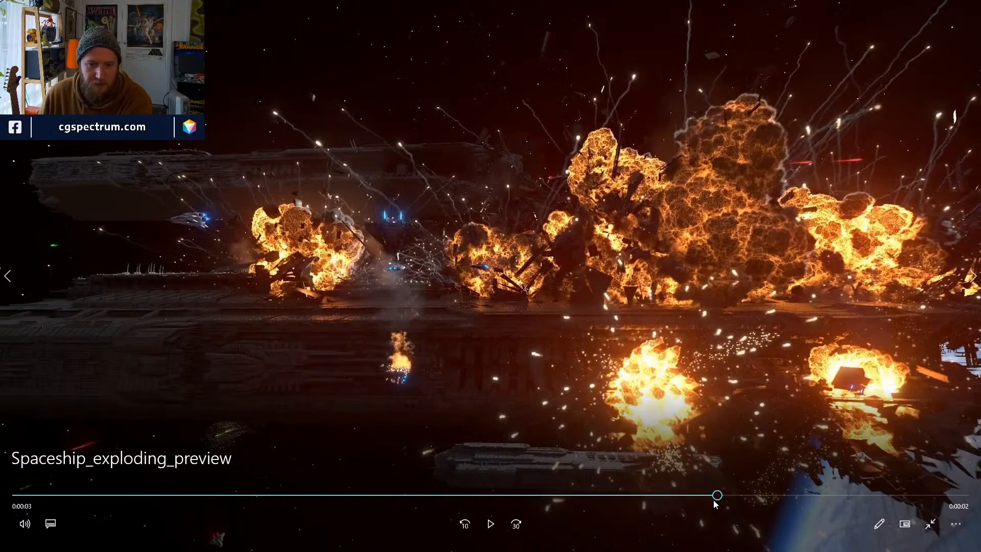
{"action": "left_click", "coordinate": [490, 524]}
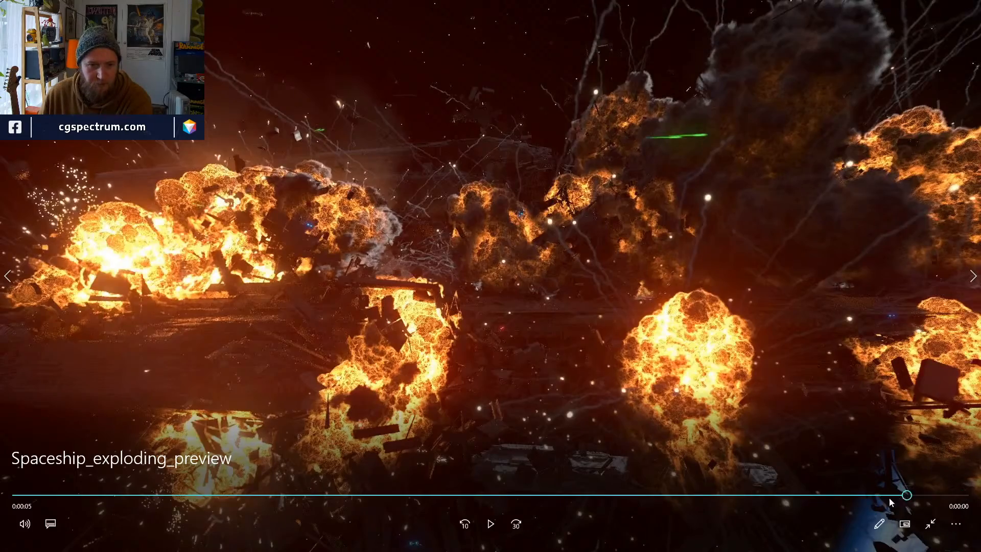
Replay the second half of the Spaceship_exploding_preview reference, exit full screen and return to Houdini
{"action": "left_click", "coordinate": [452, 496]}
{"action": "left_click", "coordinate": [490, 524]}
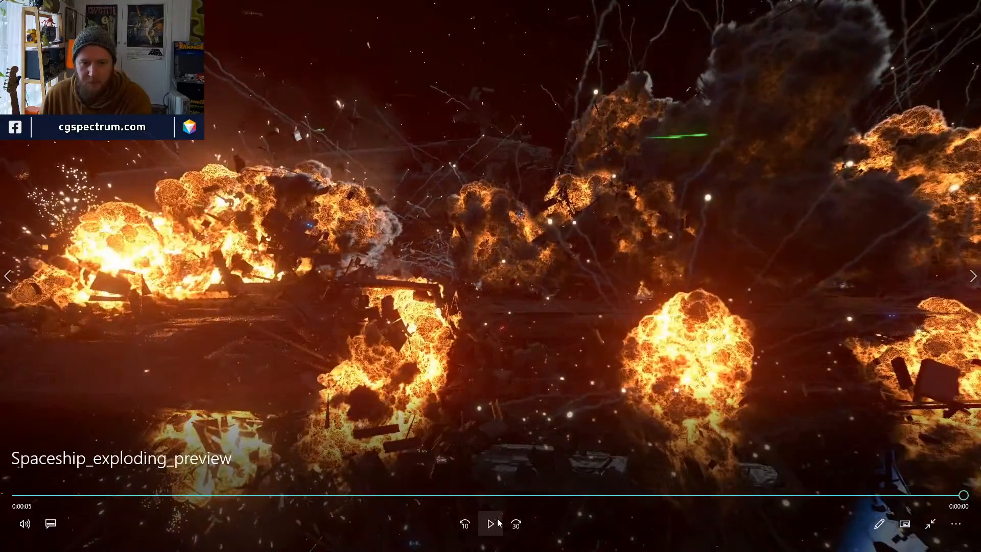
{"action": "double_click", "coordinate": [769, 345]}
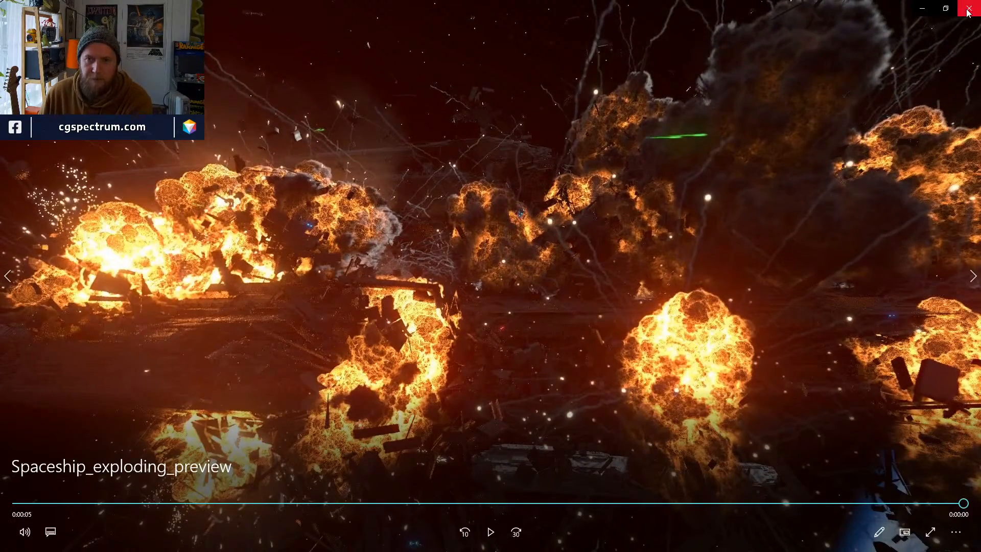
{"action": "left_click", "coordinate": [924, 8]}
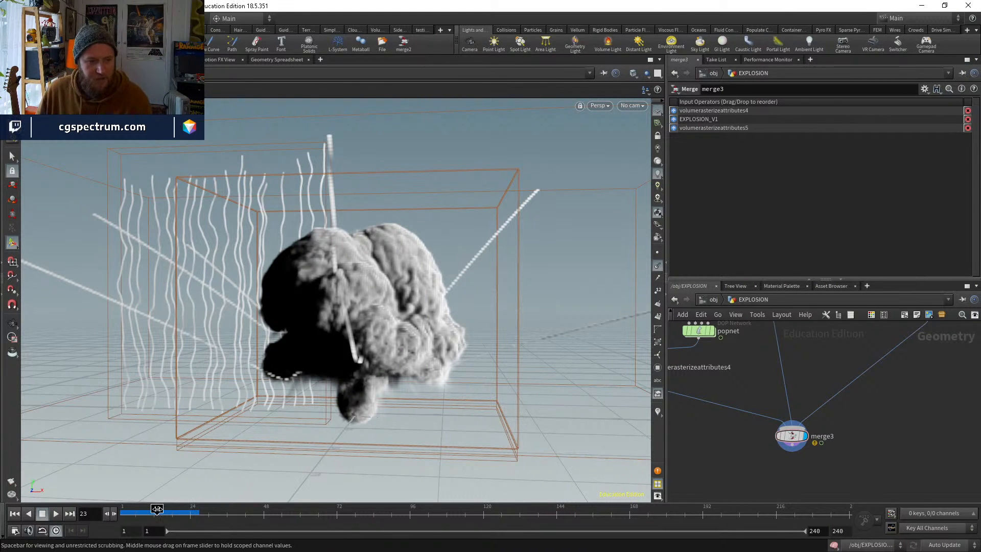
Find the explosion branch below EXPLOSION_V1 in the network and place convertvdb1 beneath blast1
{"action": "middle_click_drag", "start_coordinate": [780, 344], "coordinate": [803, 483]}
{"action": "middle_click_drag", "start_coordinate": [787, 369], "coordinate": [768, 447]}
{"action": "scroll", "coordinate": [768, 446], "scroll_direction": "down", "scroll_amount": 2}
{"action": "middle_click_drag", "start_coordinate": [733, 365], "coordinate": [749, 416]}
{"action": "scroll", "coordinate": [749, 415], "scroll_direction": "up", "scroll_amount": 3}
{"action": "left_click_drag", "start_coordinate": [758, 416], "coordinate": [753, 424]}
{"action": "middle_click_drag", "start_coordinate": [760, 455], "coordinate": [765, 389]}
{"action": "left_click_drag", "start_coordinate": [767, 392], "coordinate": [737, 437]}
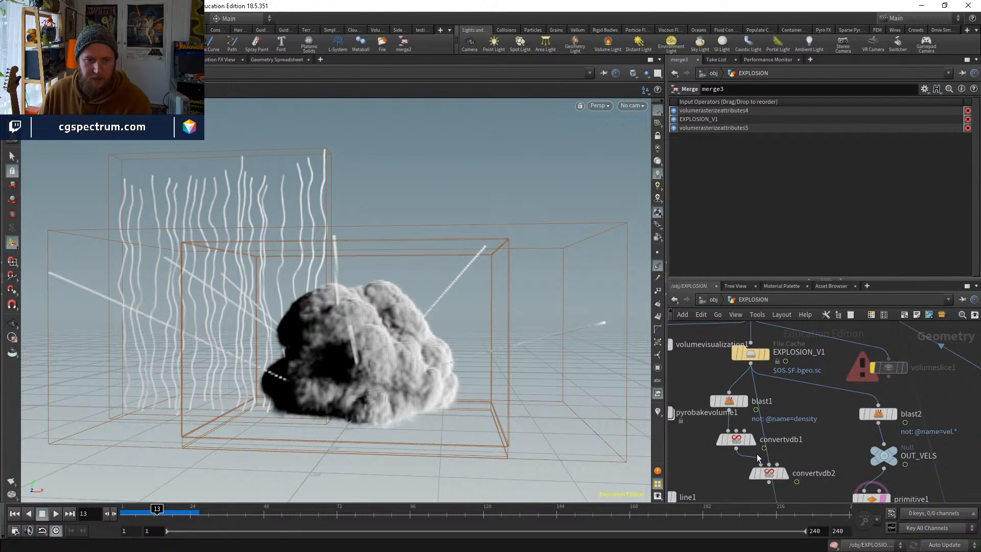
Line up convertvdb2 under convertvdb1 so both nodes form a straight column below blast1
{"action": "middle_click_drag", "start_coordinate": [783, 444], "coordinate": [798, 381]}
{"action": "left_click_drag", "start_coordinate": [778, 414], "coordinate": [745, 421]}
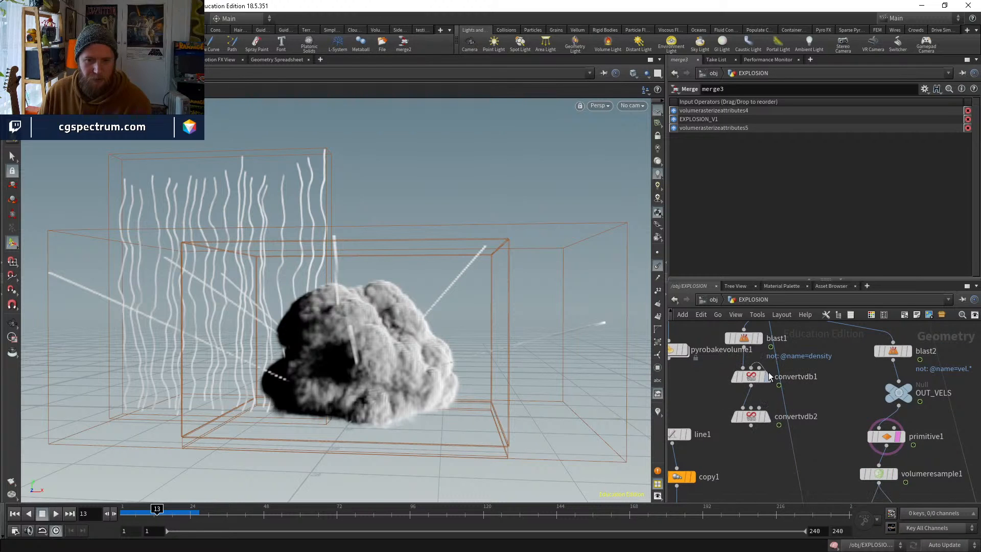
{"action": "left_click", "coordinate": [744, 348]}
{"action": "key", "text": "Escape"}
{"action": "left_click_drag", "start_coordinate": [752, 376], "coordinate": [745, 377]}
{"action": "left_click_drag", "start_coordinate": [752, 416], "coordinate": [744, 419]}
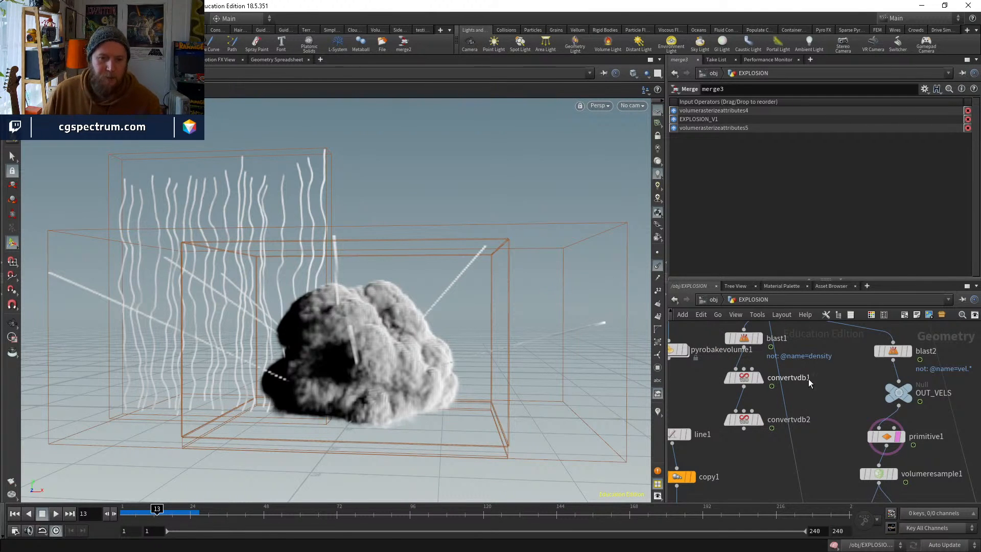
Align the EXPLOSION_V1 file cache node directly below dopimportfield1 in the network
{"action": "middle_click_drag", "start_coordinate": [808, 379], "coordinate": [805, 412]}
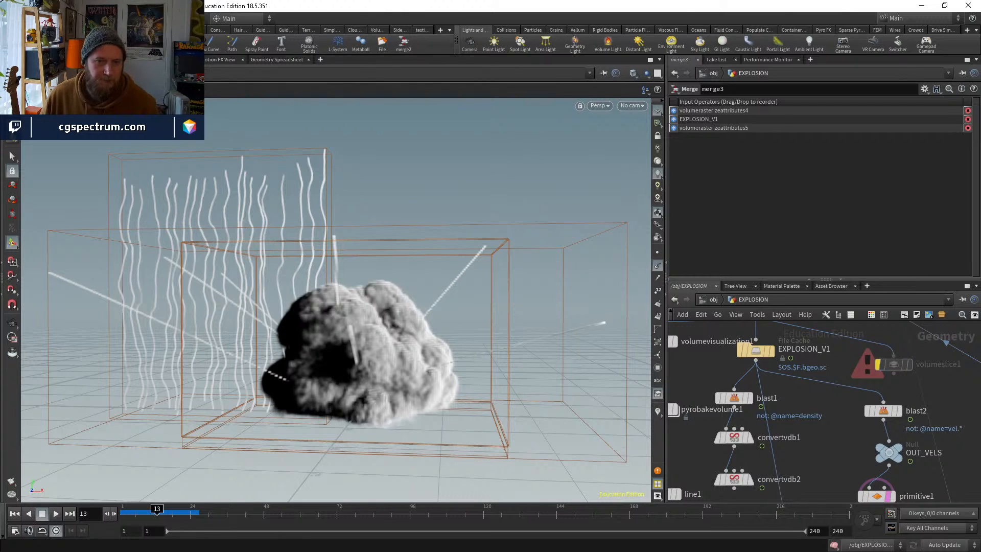
{"action": "middle_click_drag", "start_coordinate": [816, 372], "coordinate": [813, 408]}
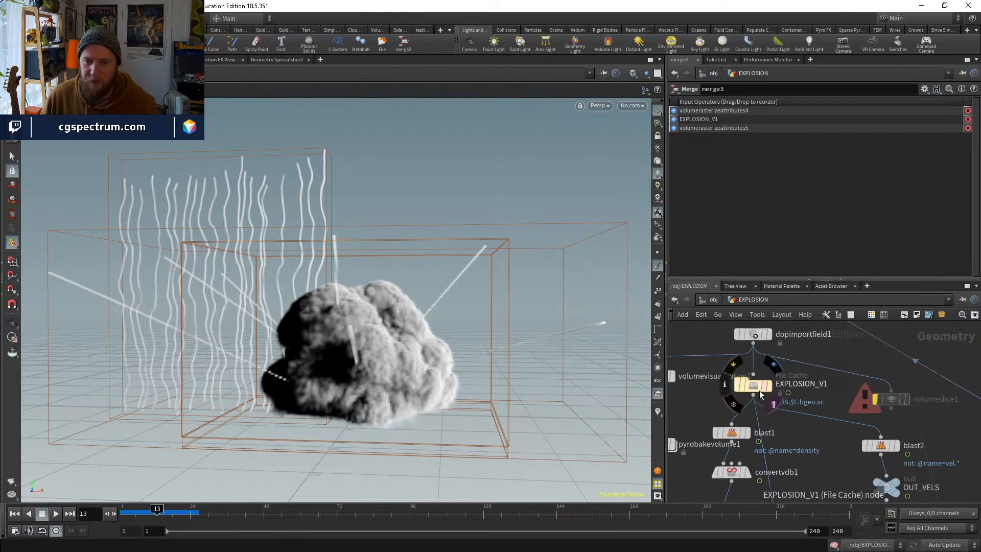
{"action": "mouse_move", "coordinate": [764, 384]}
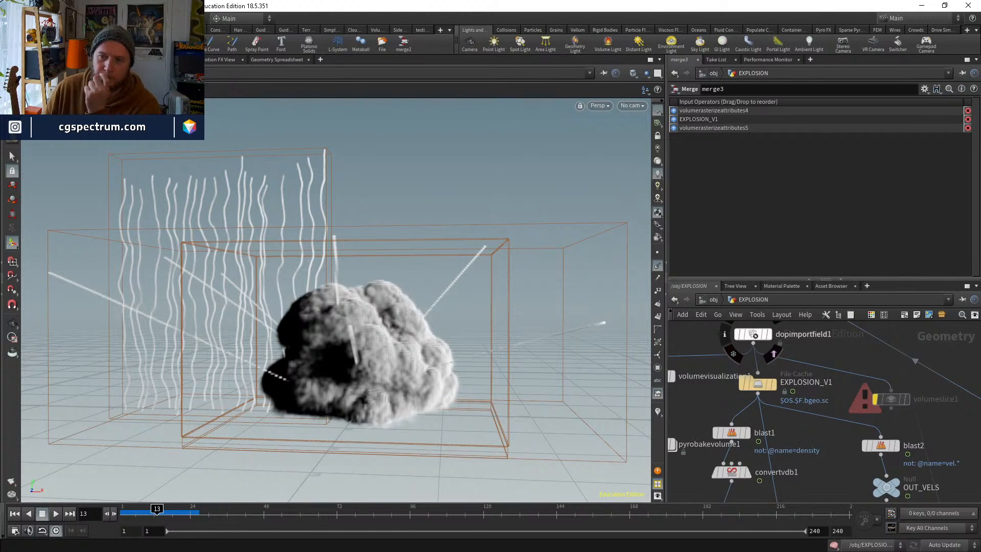
{"action": "left_click_drag", "start_coordinate": [757, 384], "coordinate": [753, 386]}
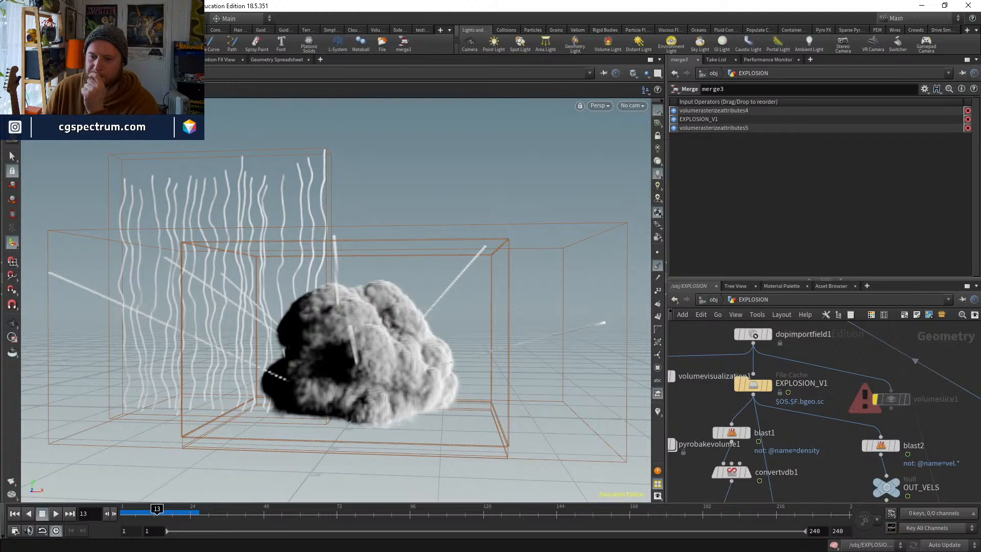
{"action": "middle_click_drag", "start_coordinate": [804, 459], "coordinate": [802, 426]}
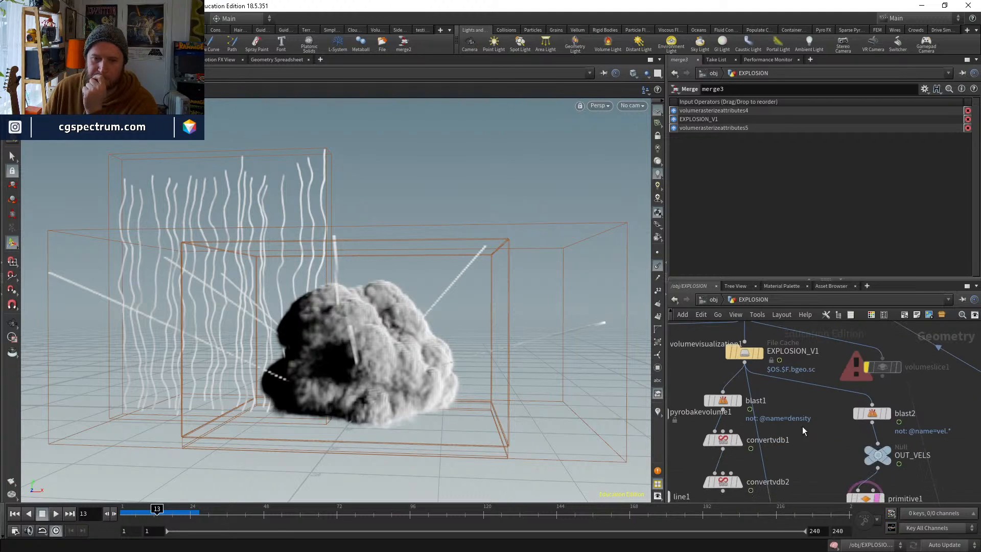